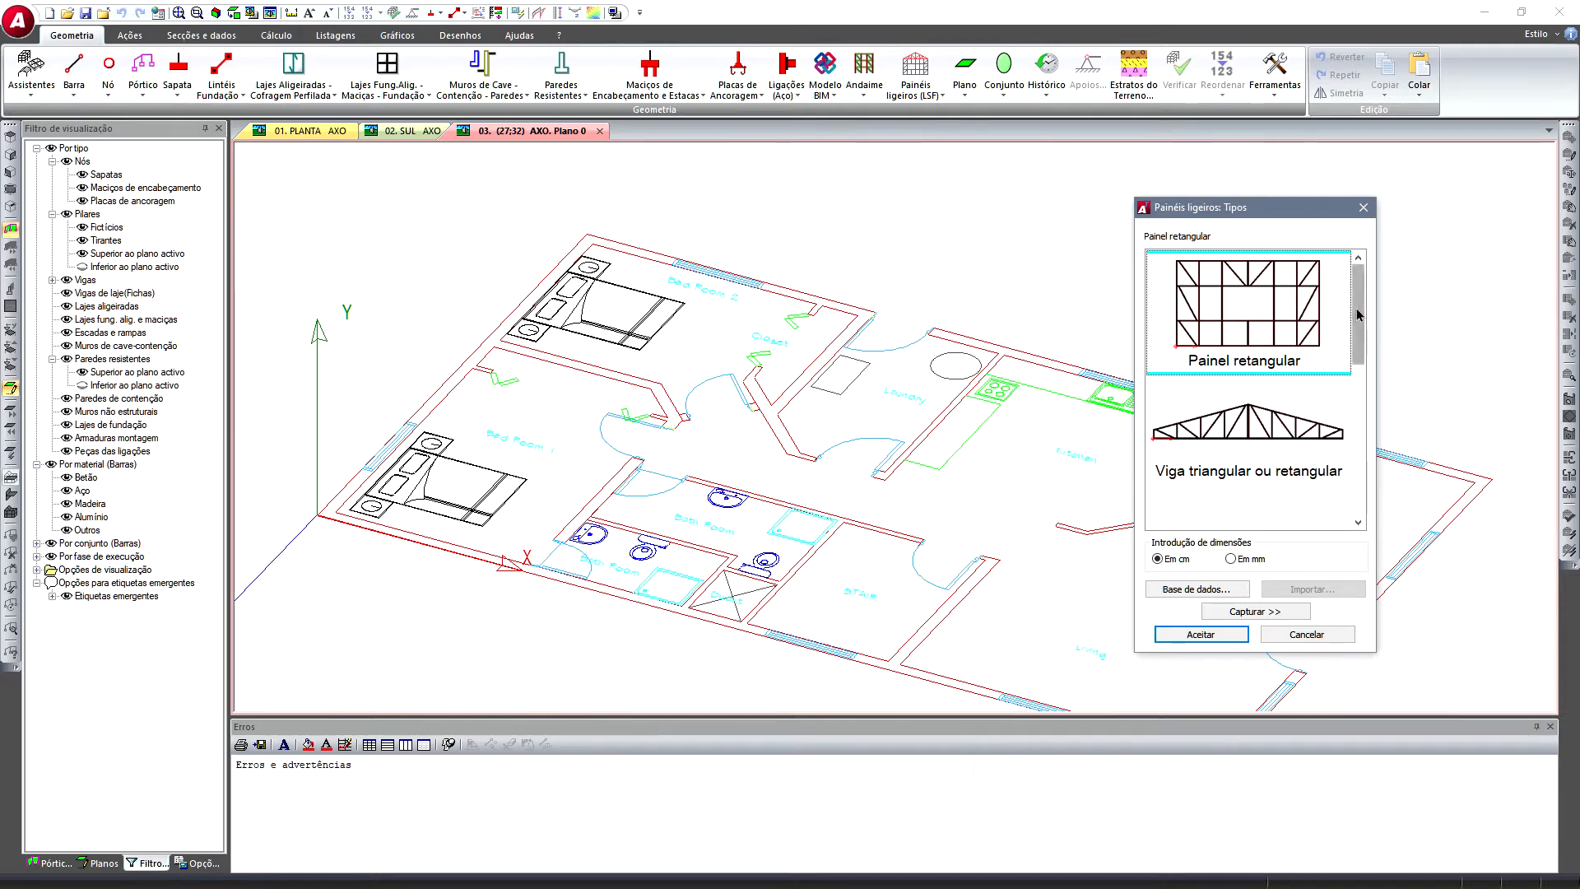
- Browse the light panel types and start a Painel retangular with dimensions in cm
{"action": "left_click_drag", "start_coordinate": [1359, 312], "coordinate": [1358, 360]}
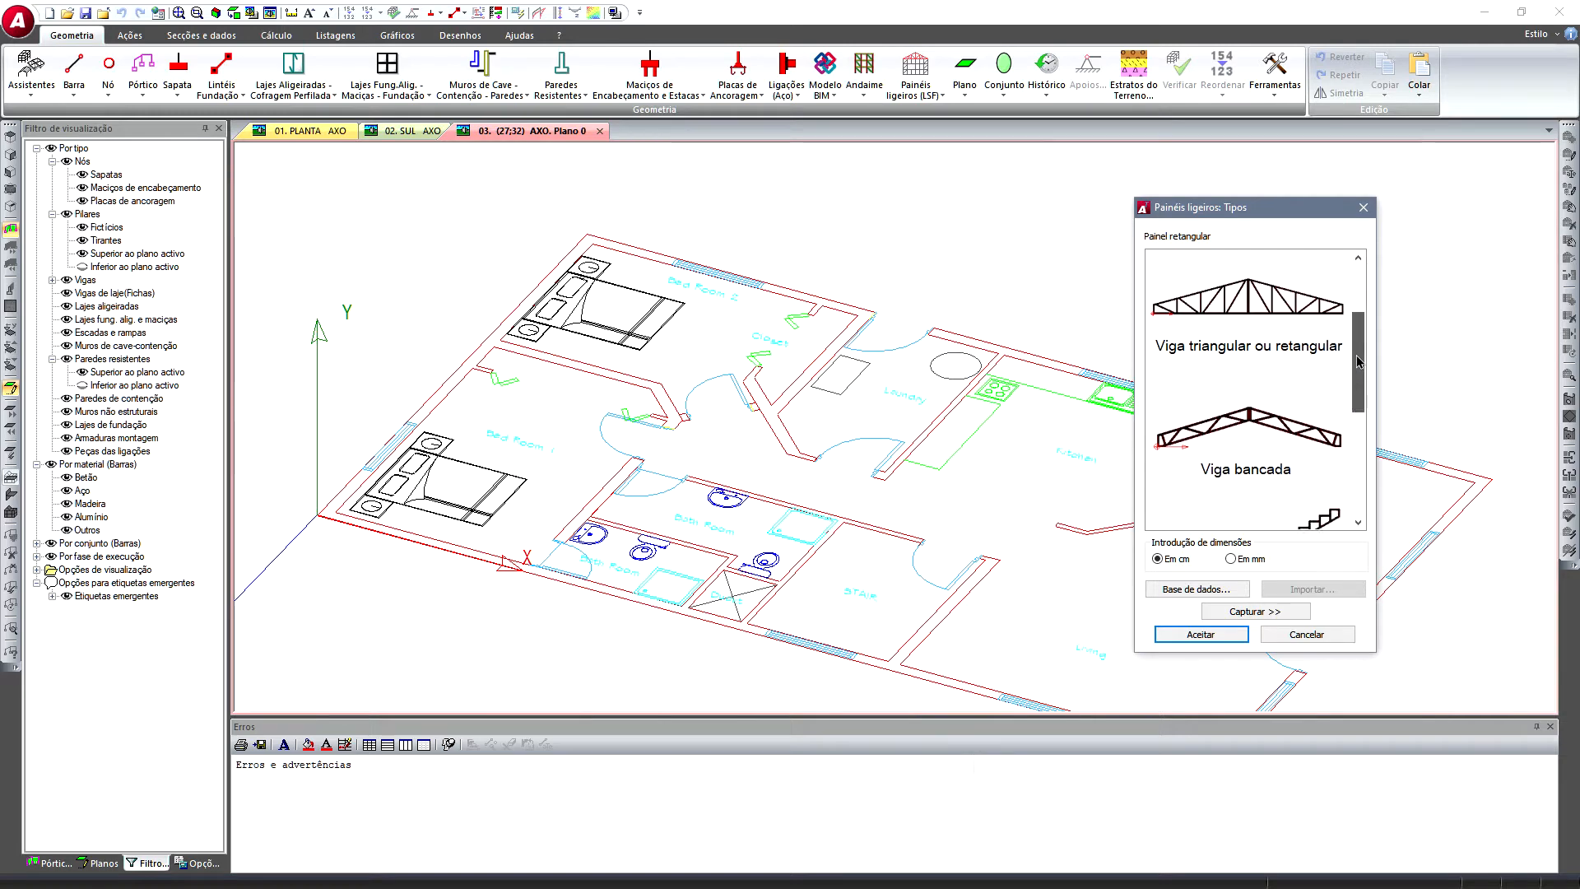
{"action": "left_click_drag", "start_coordinate": [1358, 360], "coordinate": [1358, 465]}
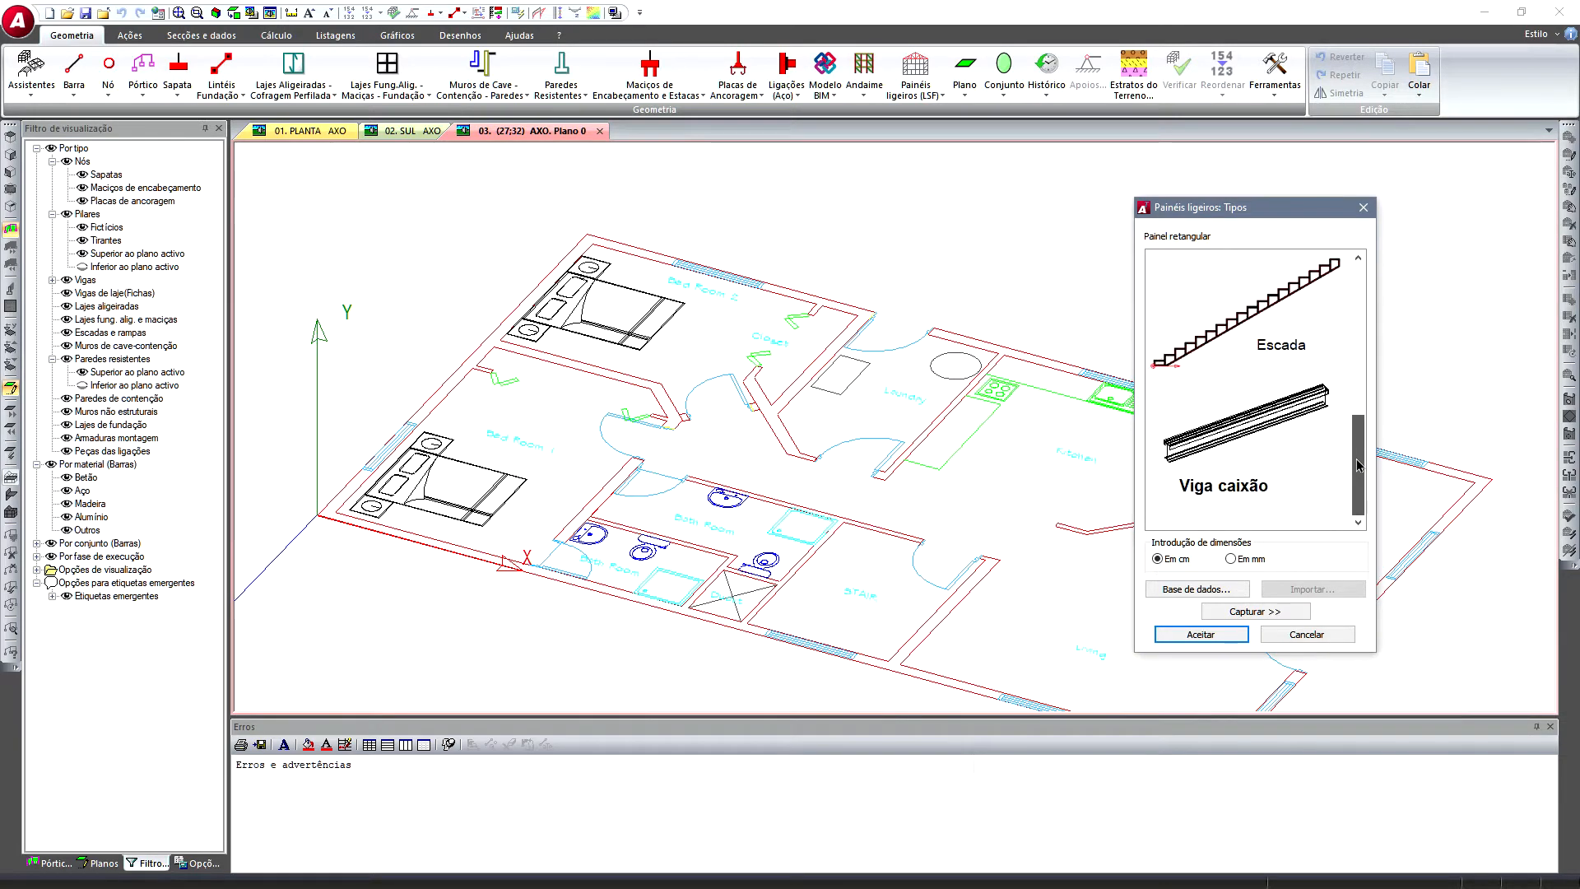
{"action": "left_click_drag", "start_coordinate": [1357, 486], "coordinate": [1376, 262]}
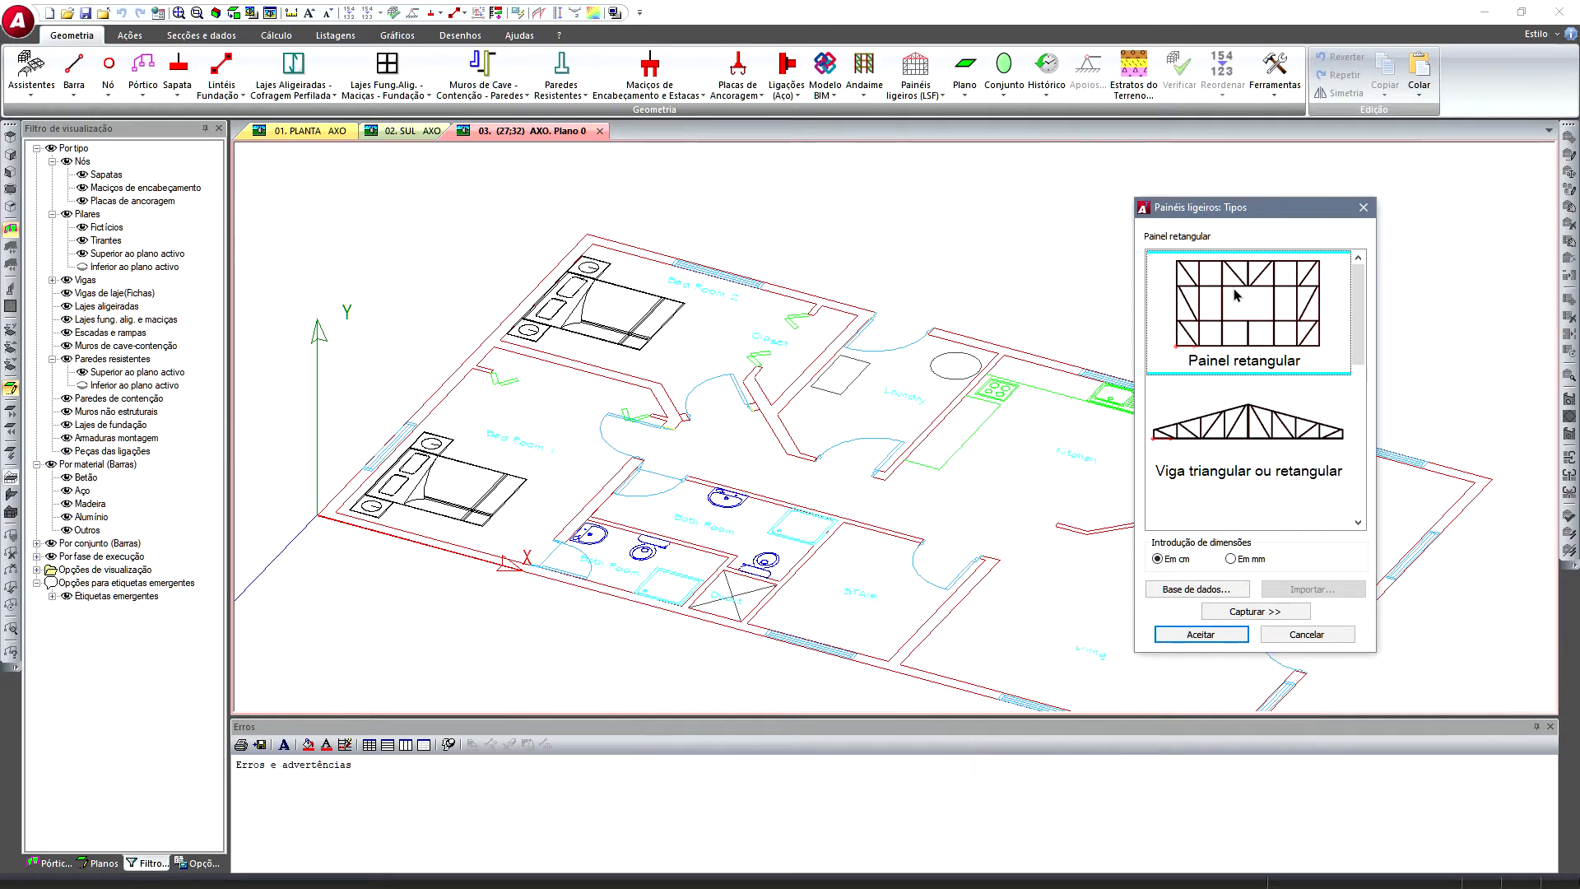
{"action": "left_click", "coordinate": [1208, 637]}
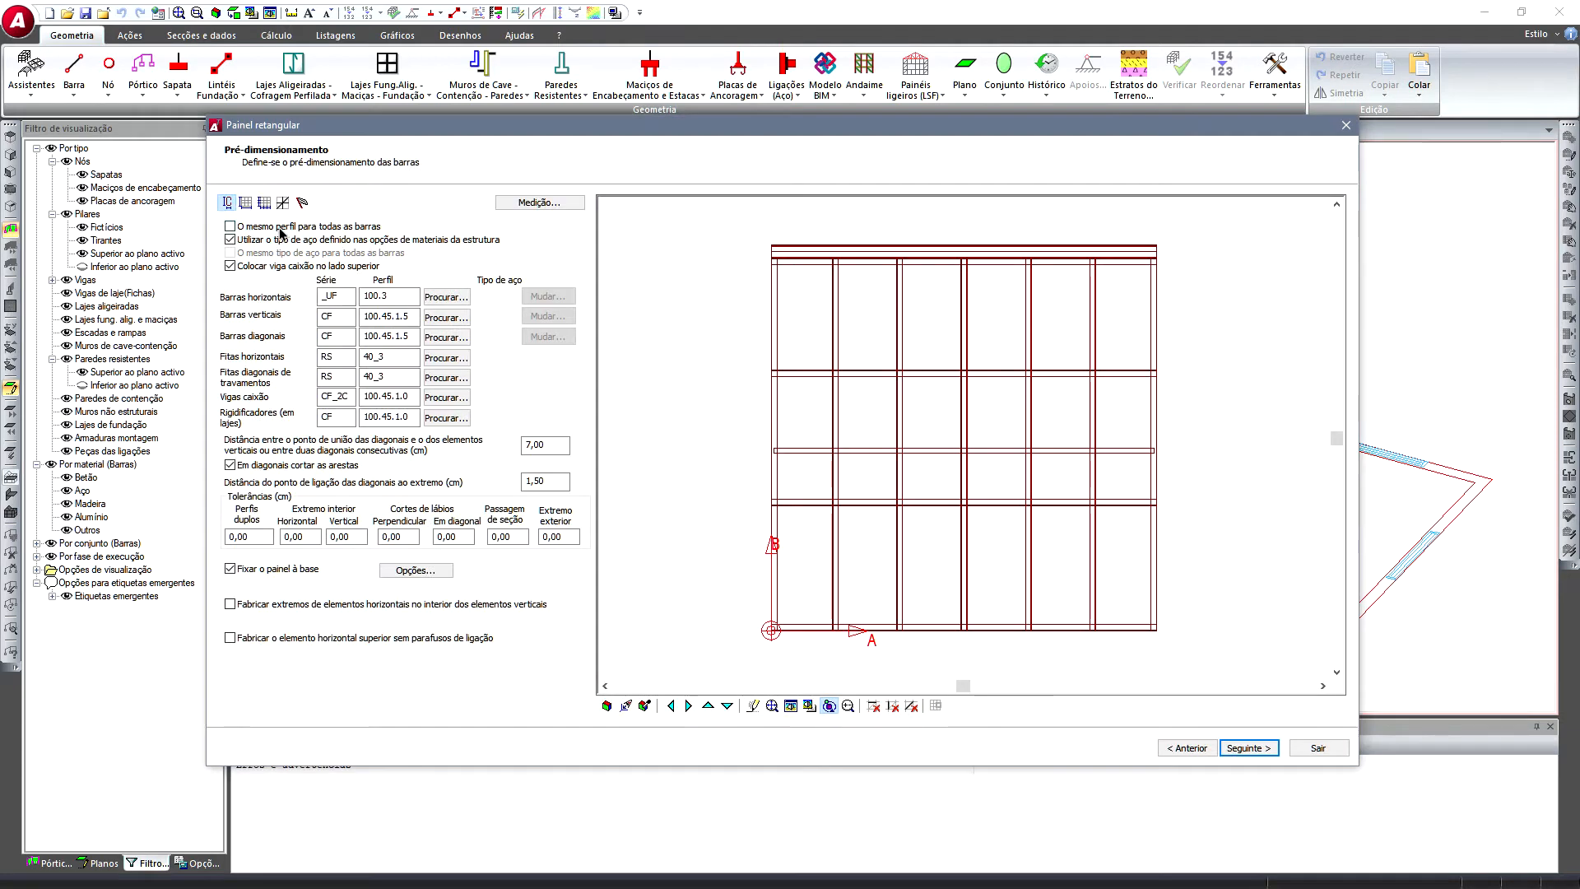
{"action": "left_click", "coordinate": [896, 484]}
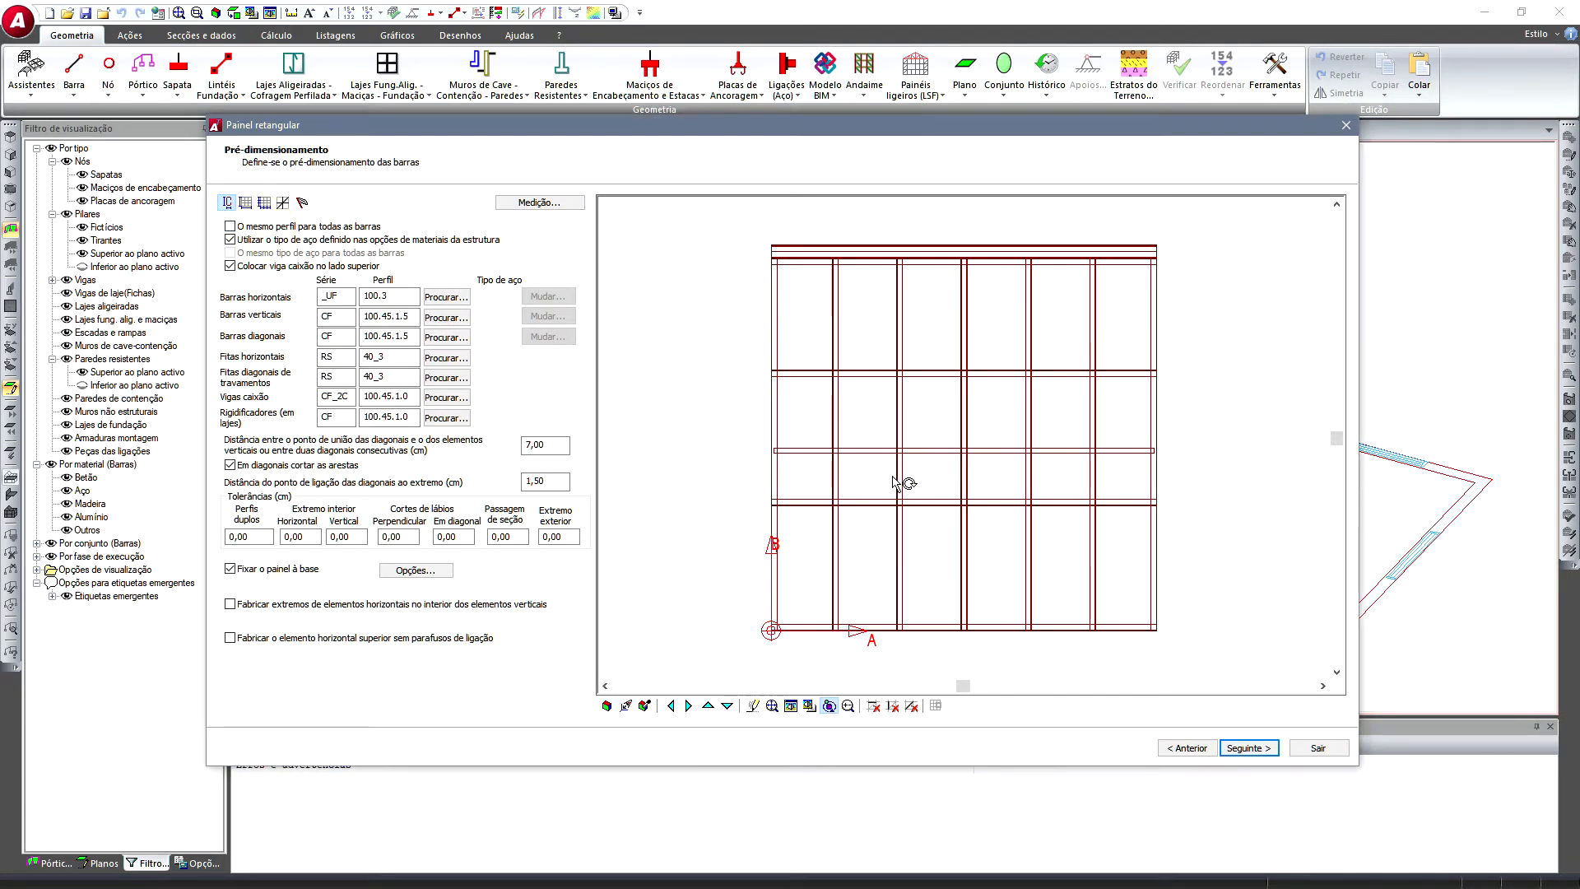
- Assign the 100.45.1.5 profile from the LSF CF series to the horizontal bars
{"action": "left_click", "coordinate": [457, 303]}
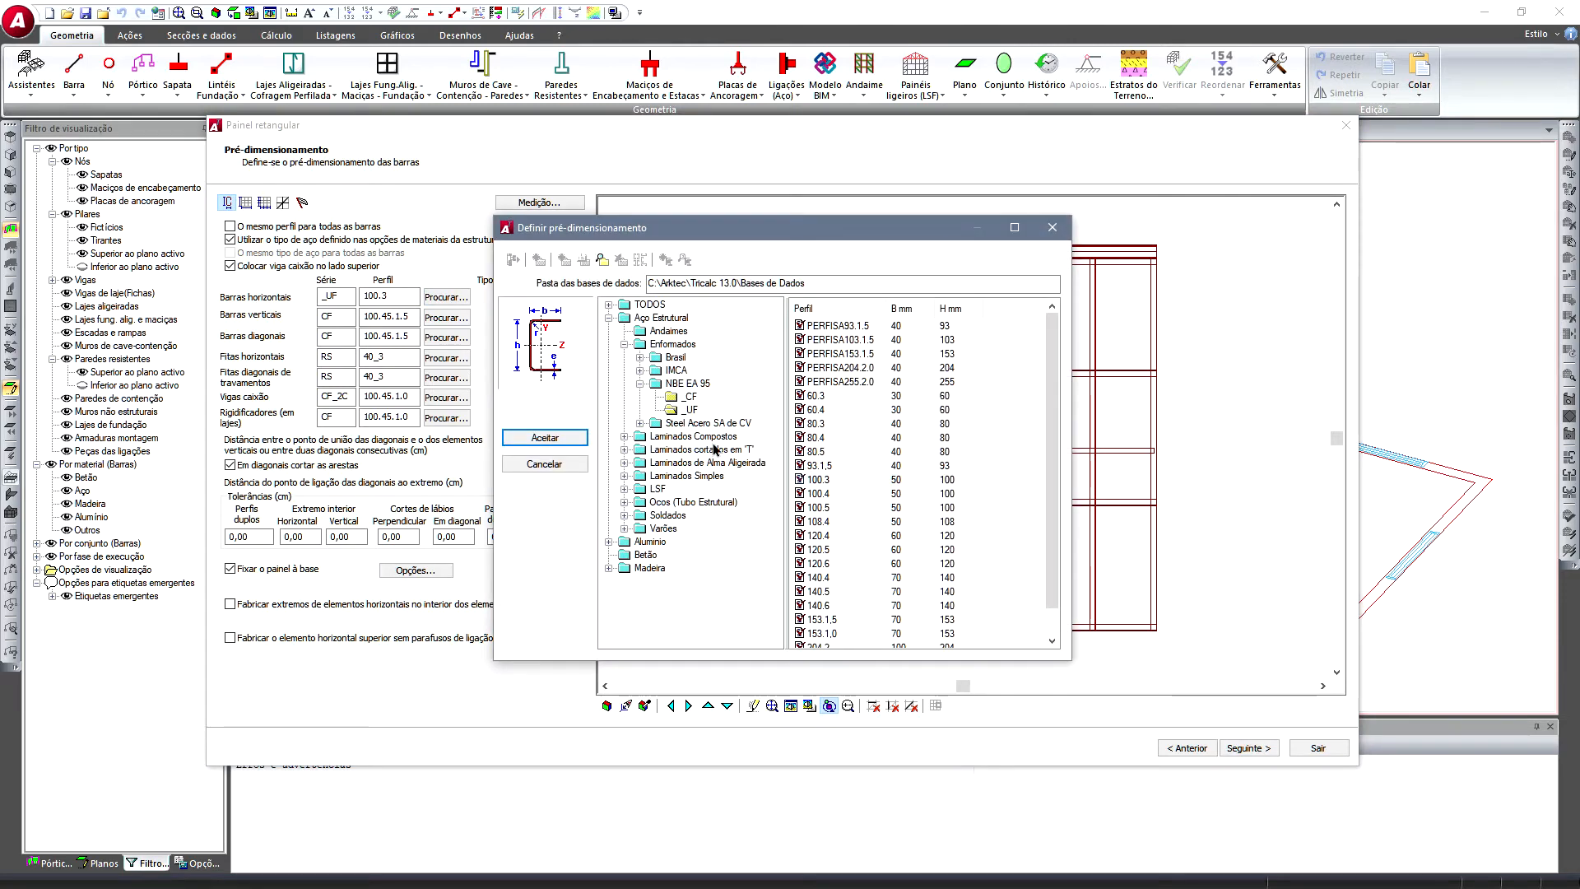
{"action": "left_click", "coordinate": [624, 489]}
{"action": "double_click", "coordinate": [671, 515]}
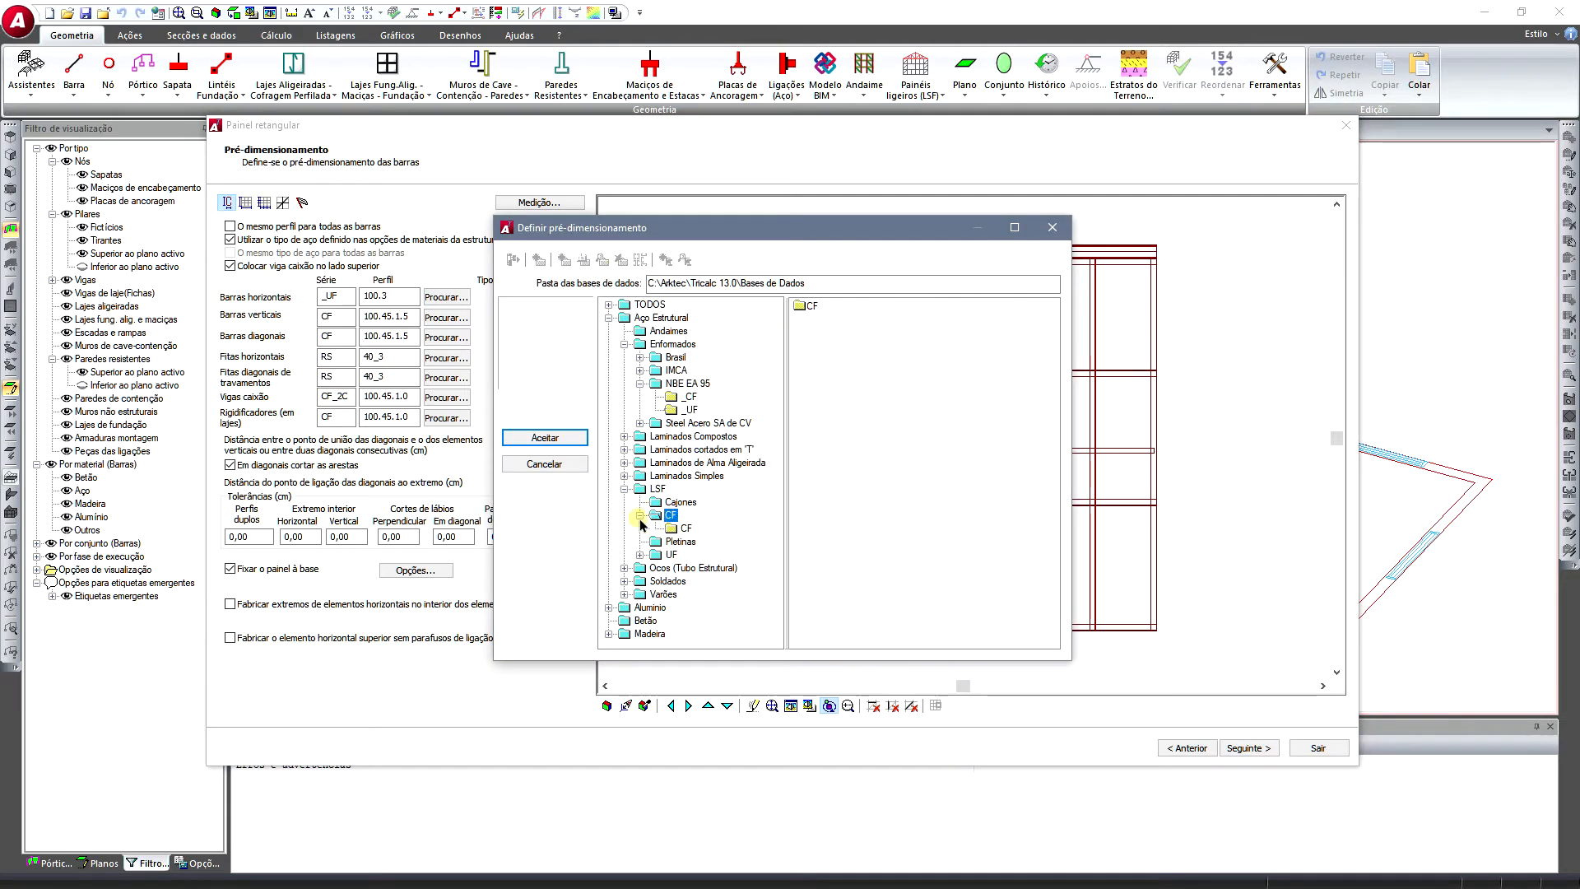
{"action": "left_click", "coordinate": [671, 530]}
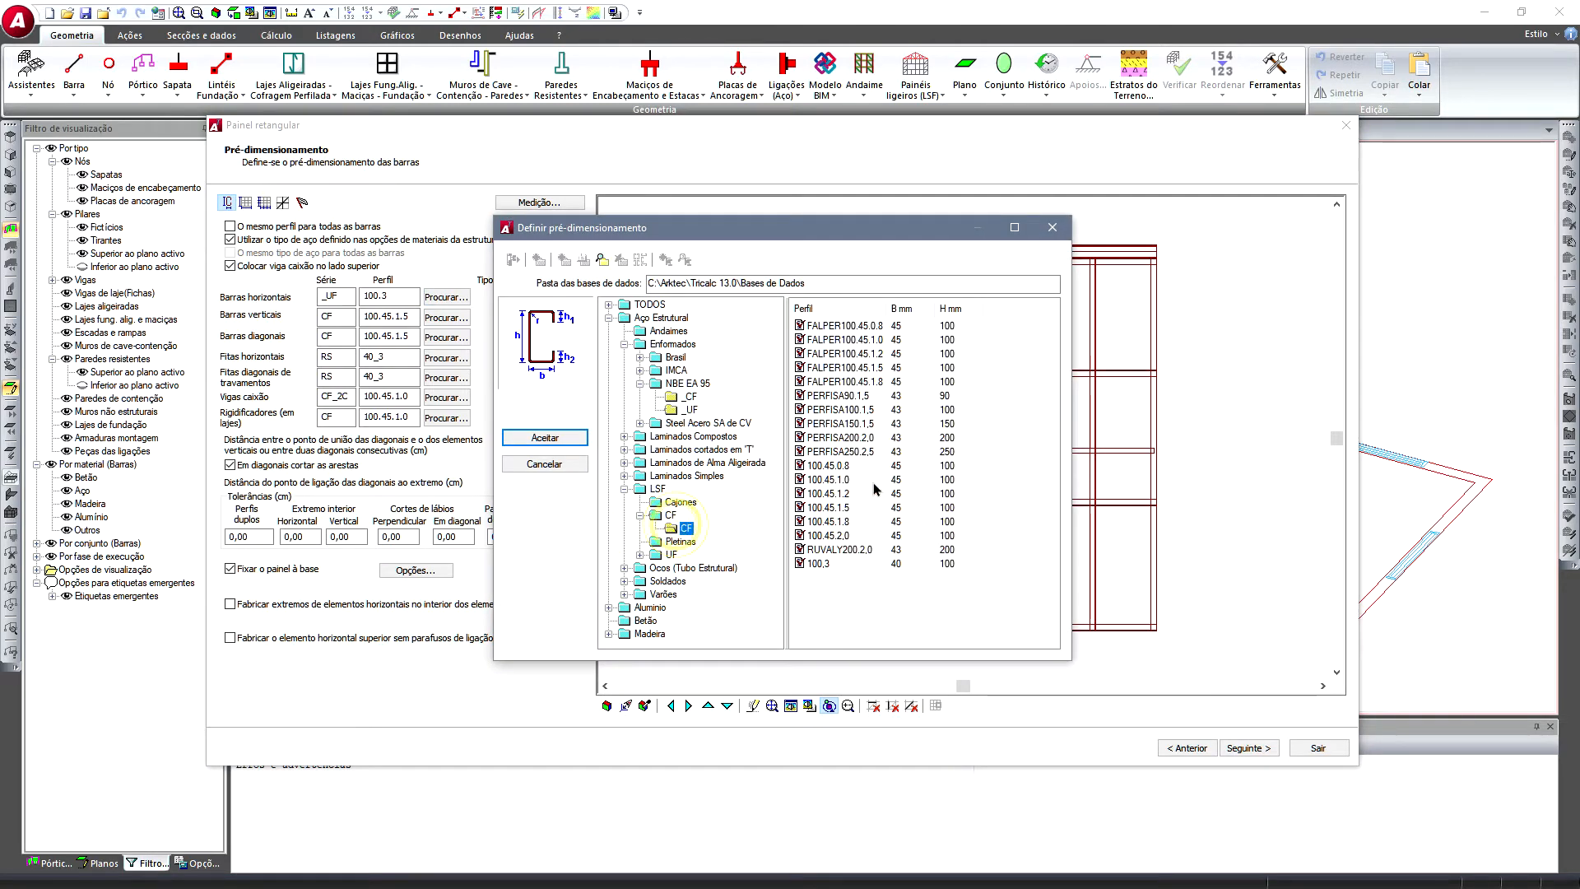
{"action": "left_click", "coordinate": [821, 509]}
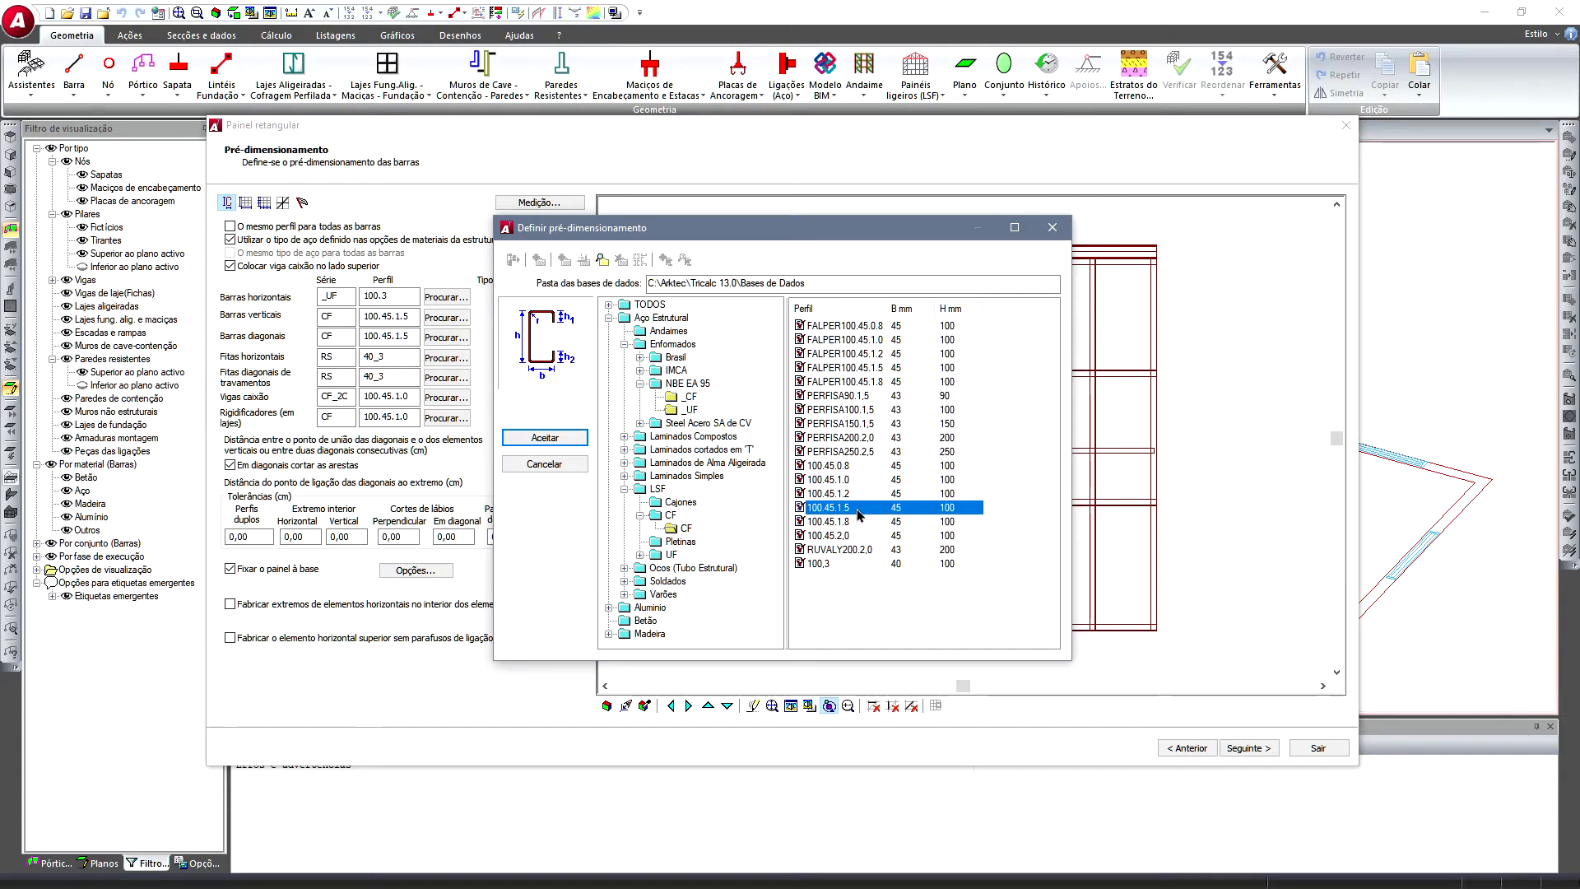
{"action": "left_click", "coordinate": [833, 540]}
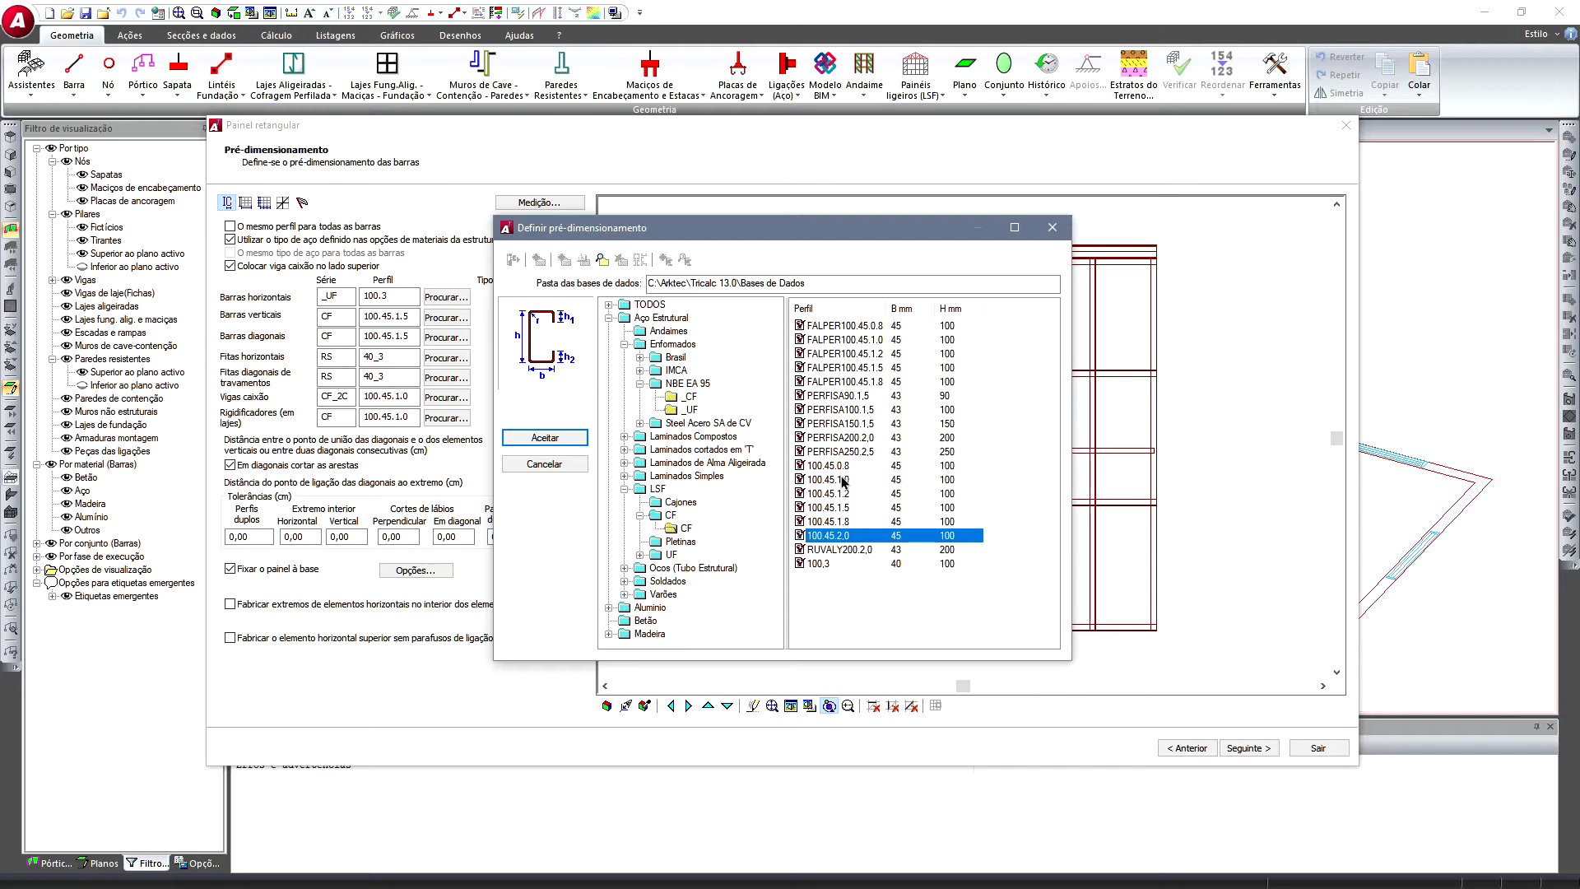
{"action": "left_click", "coordinate": [860, 397]}
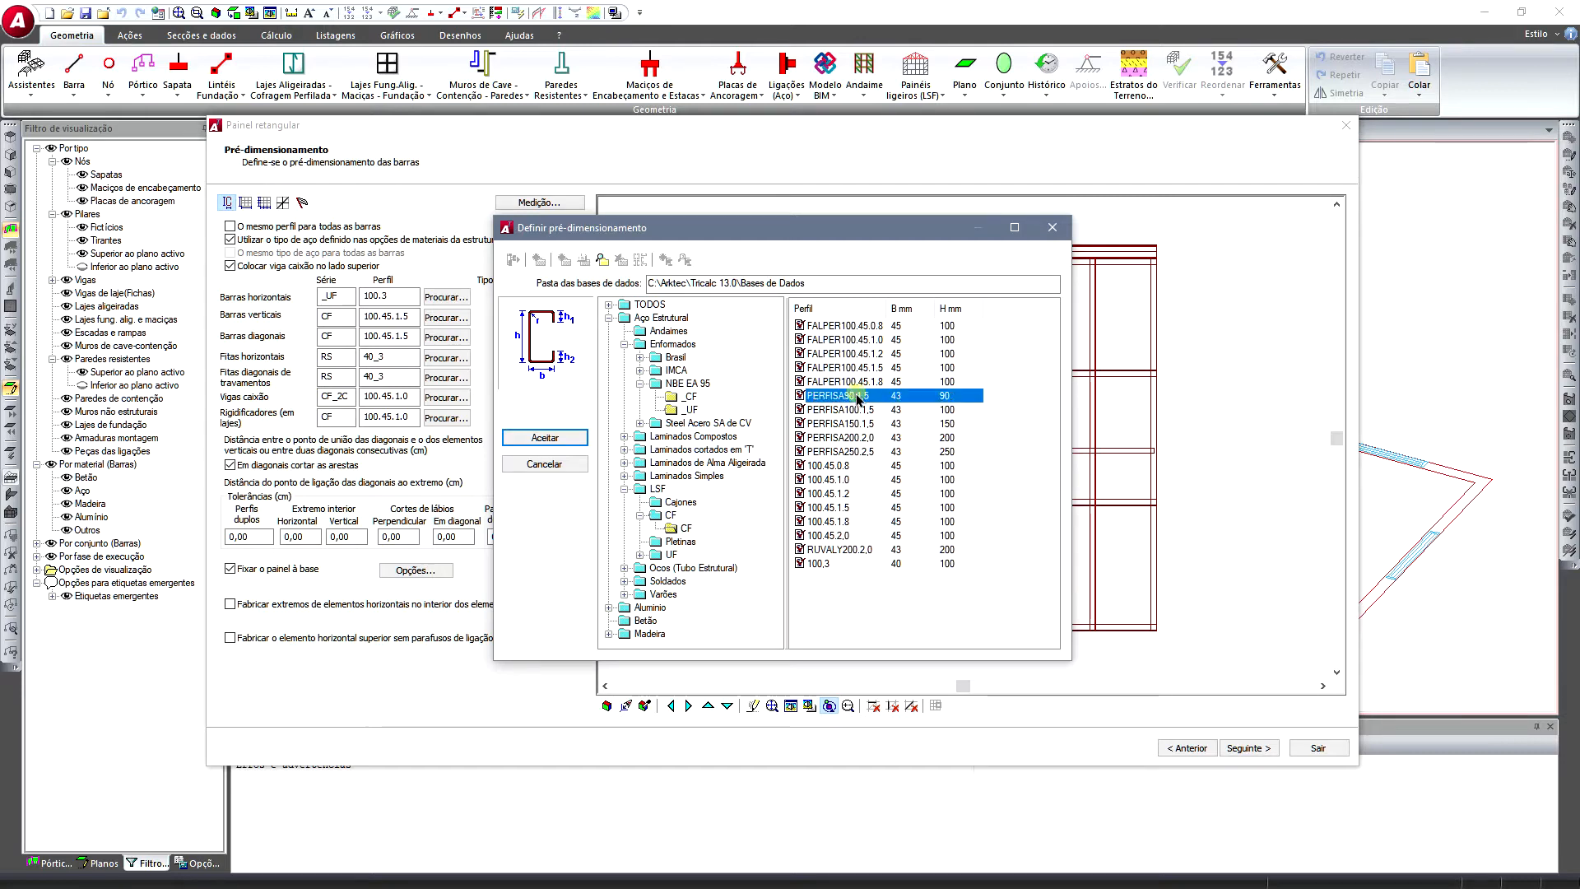
{"action": "left_click", "coordinate": [848, 467]}
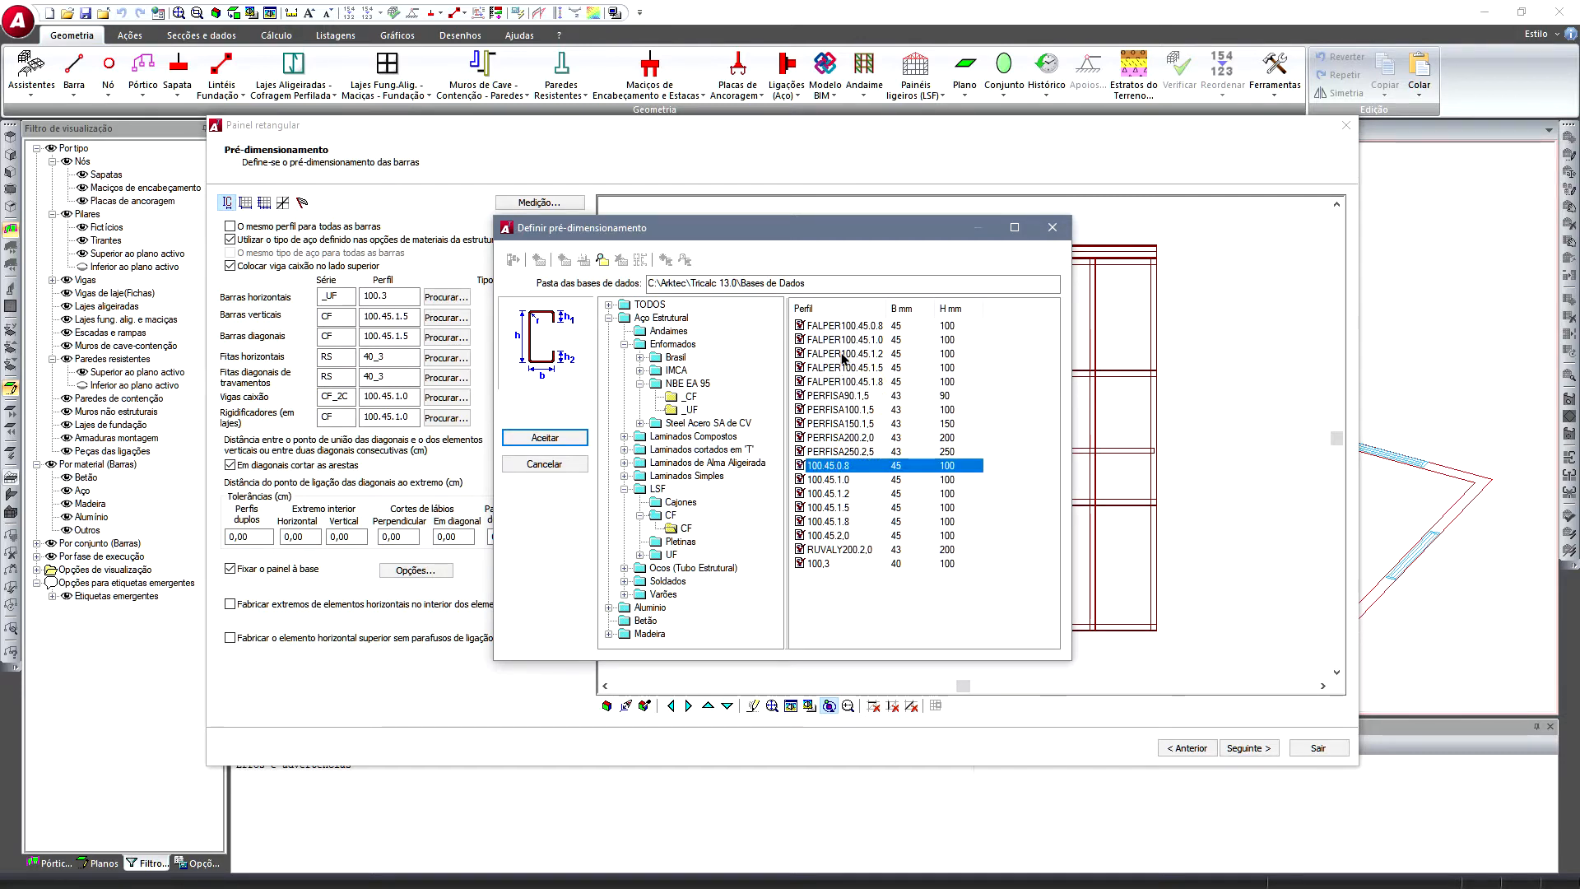
{"action": "left_click", "coordinate": [846, 327]}
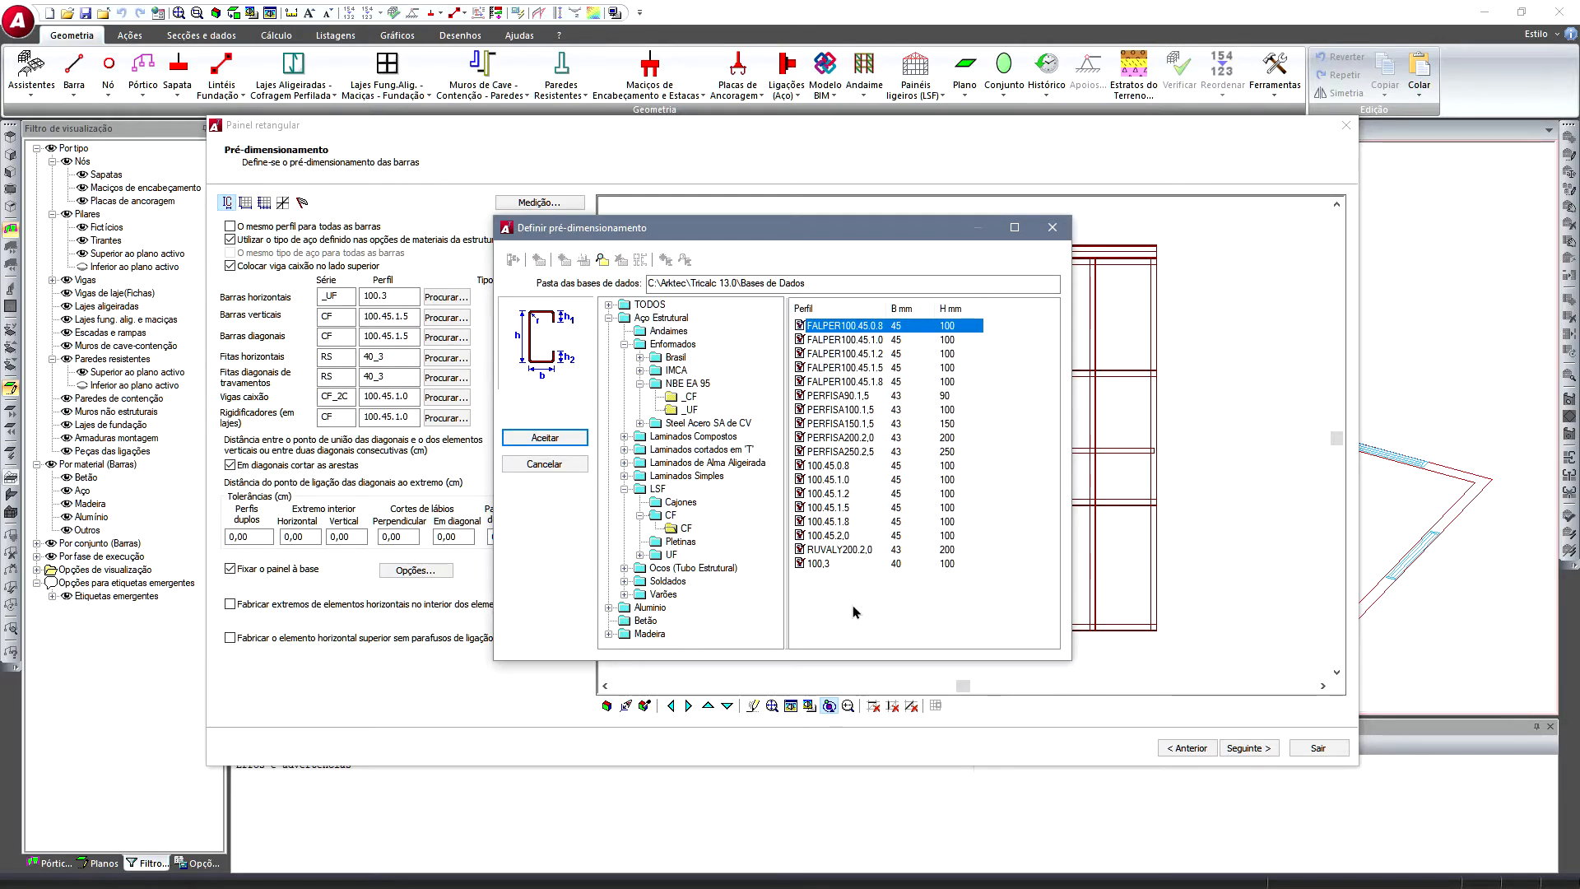
{"action": "left_click", "coordinate": [835, 507]}
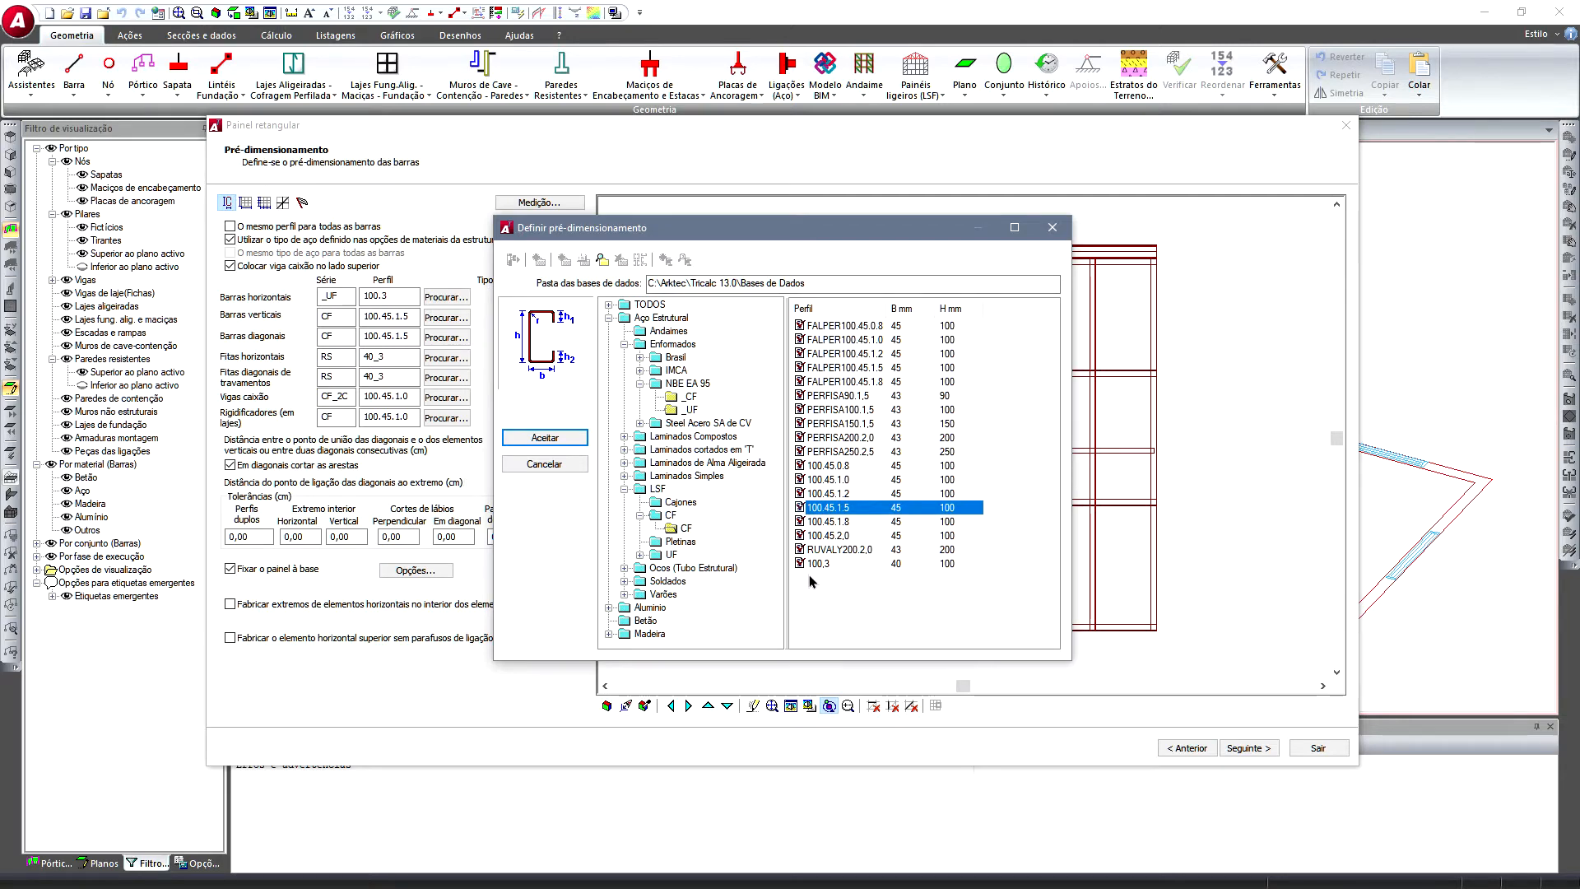
{"action": "left_click", "coordinate": [558, 443]}
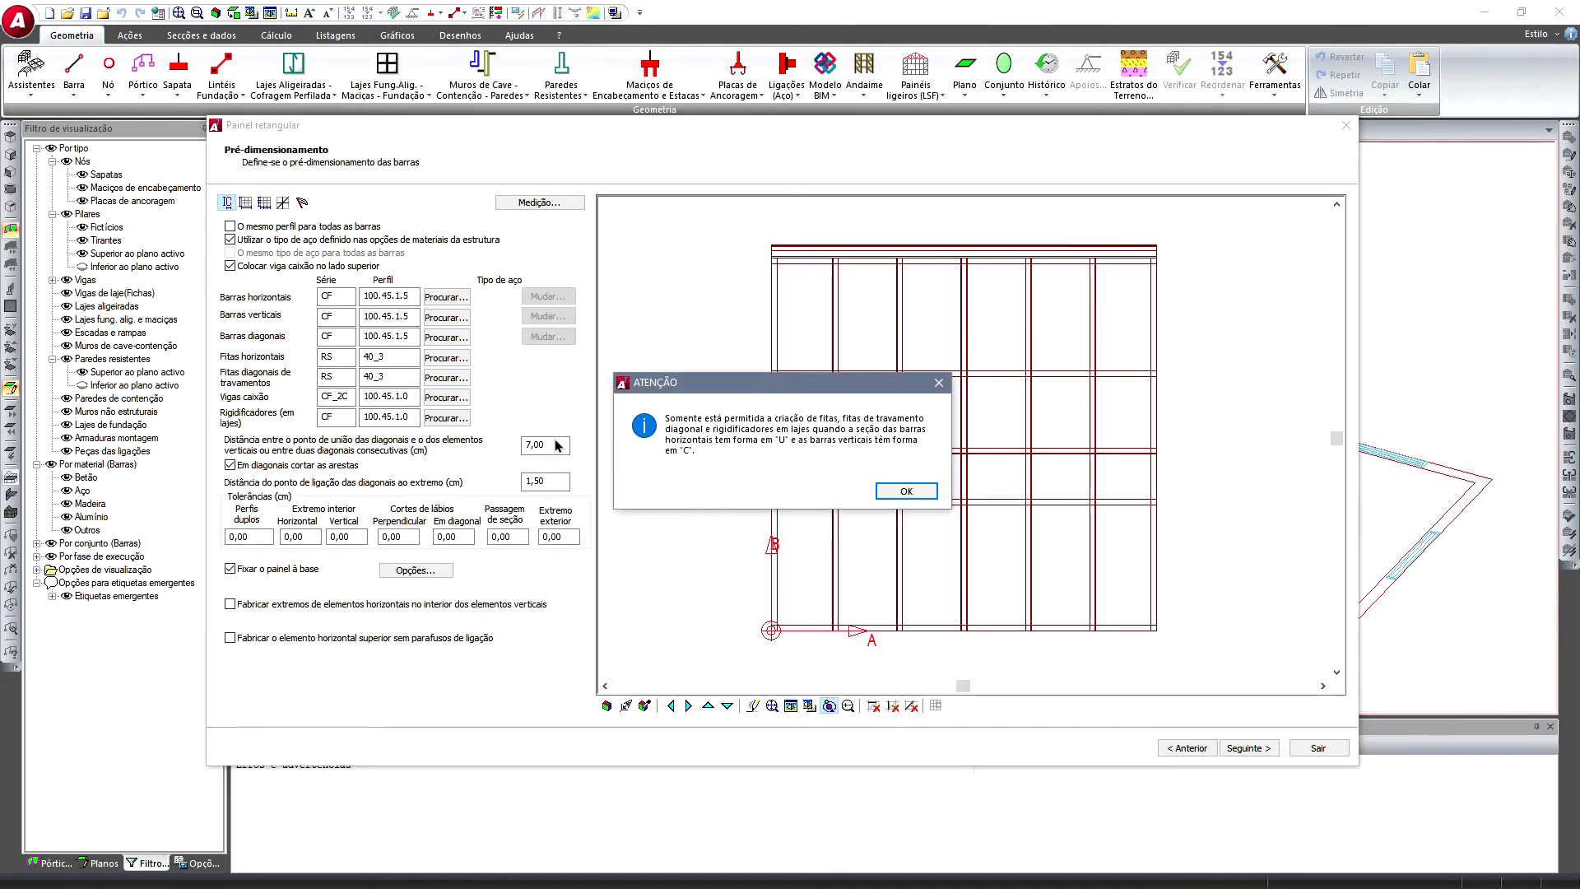
{"action": "left_click", "coordinate": [906, 491]}
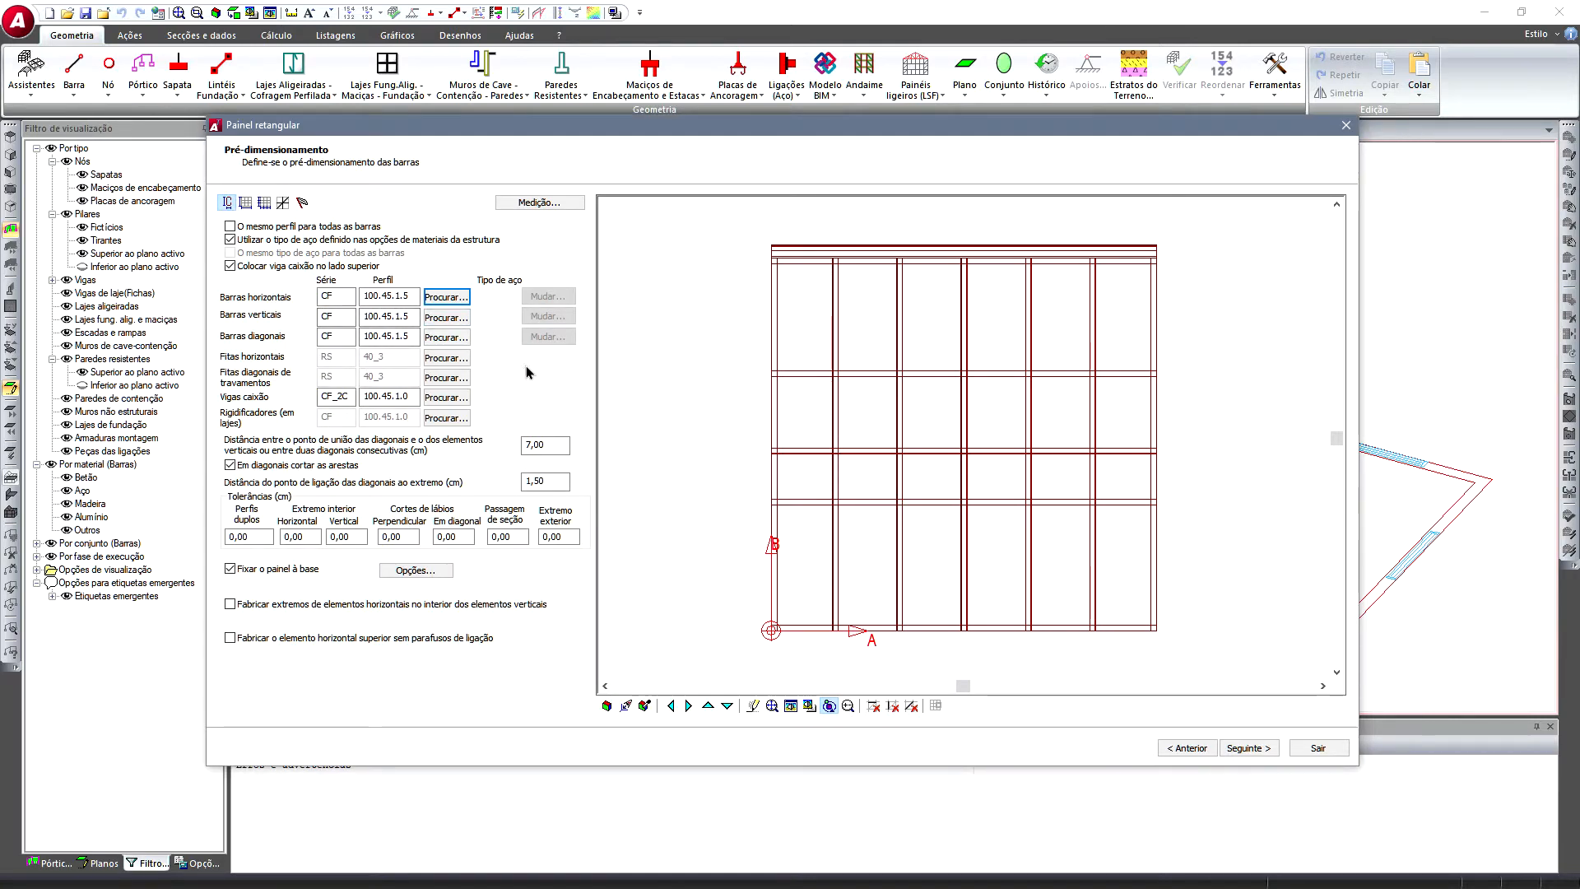
- Examine the diagonal joint distance and the diagonals' connection distance to the end in the panel preview
{"action": "left_click", "coordinate": [566, 445]}
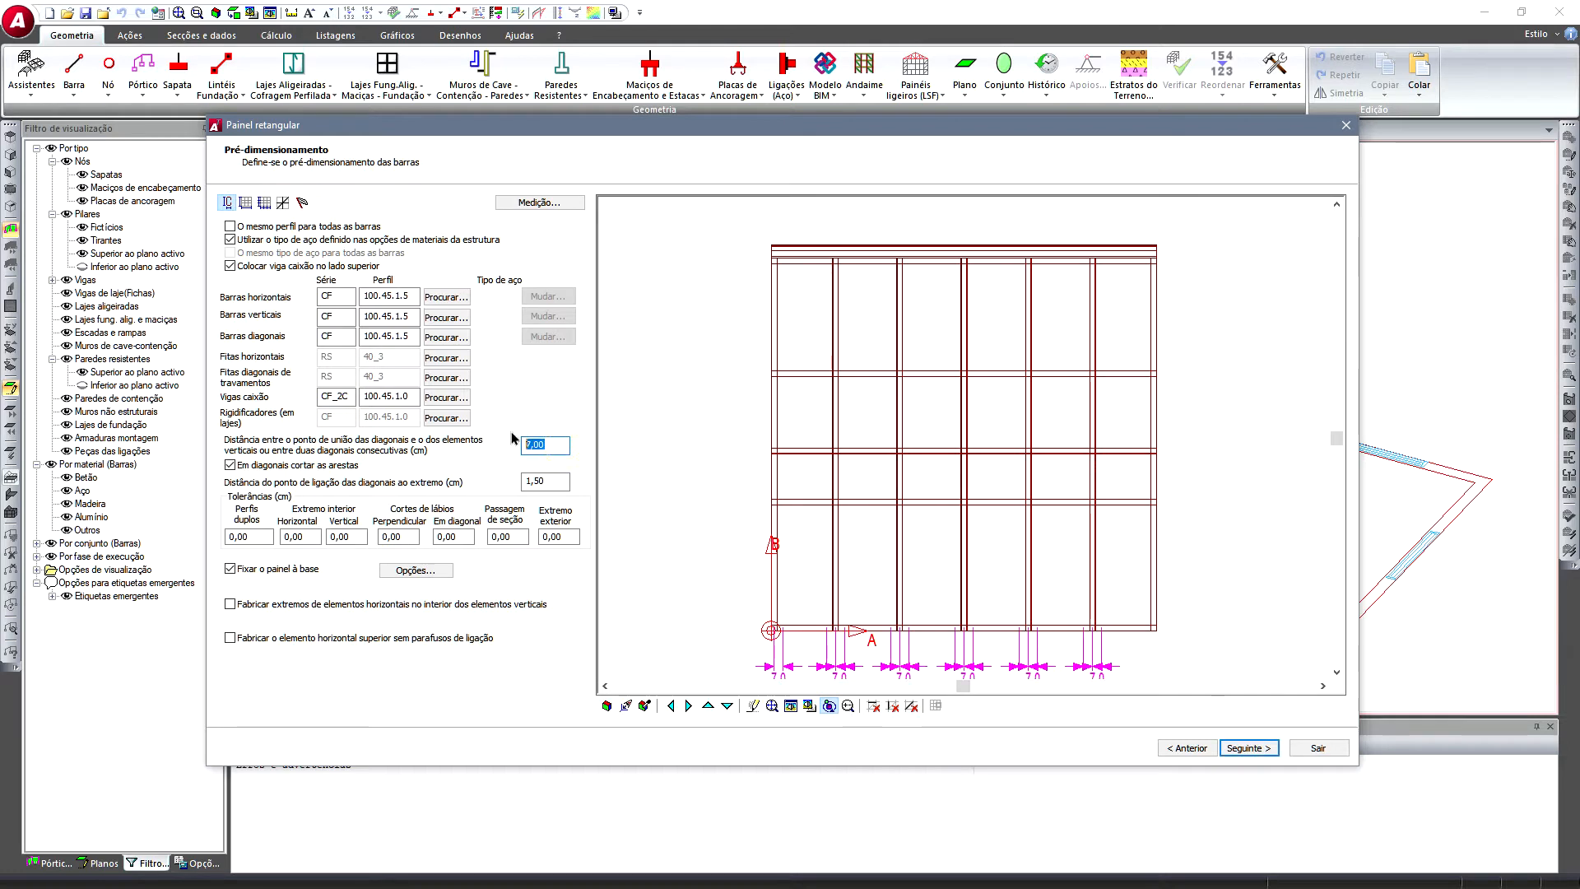
{"action": "scroll", "coordinate": [792, 636], "scroll_direction": "up", "scroll_amount": 3}
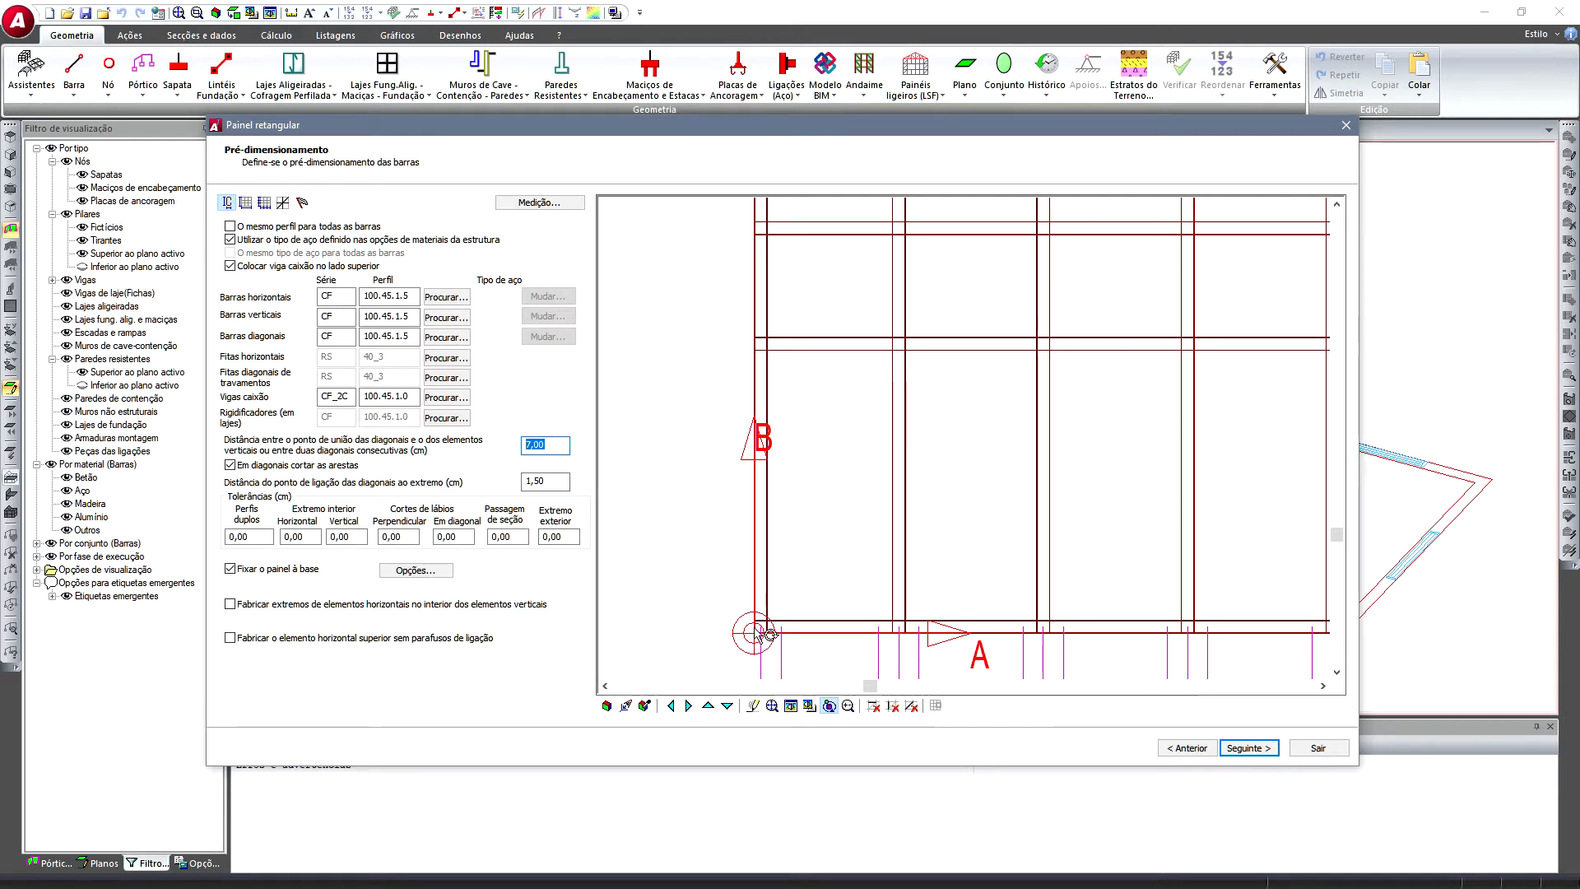
{"action": "left_click", "coordinate": [548, 479]}
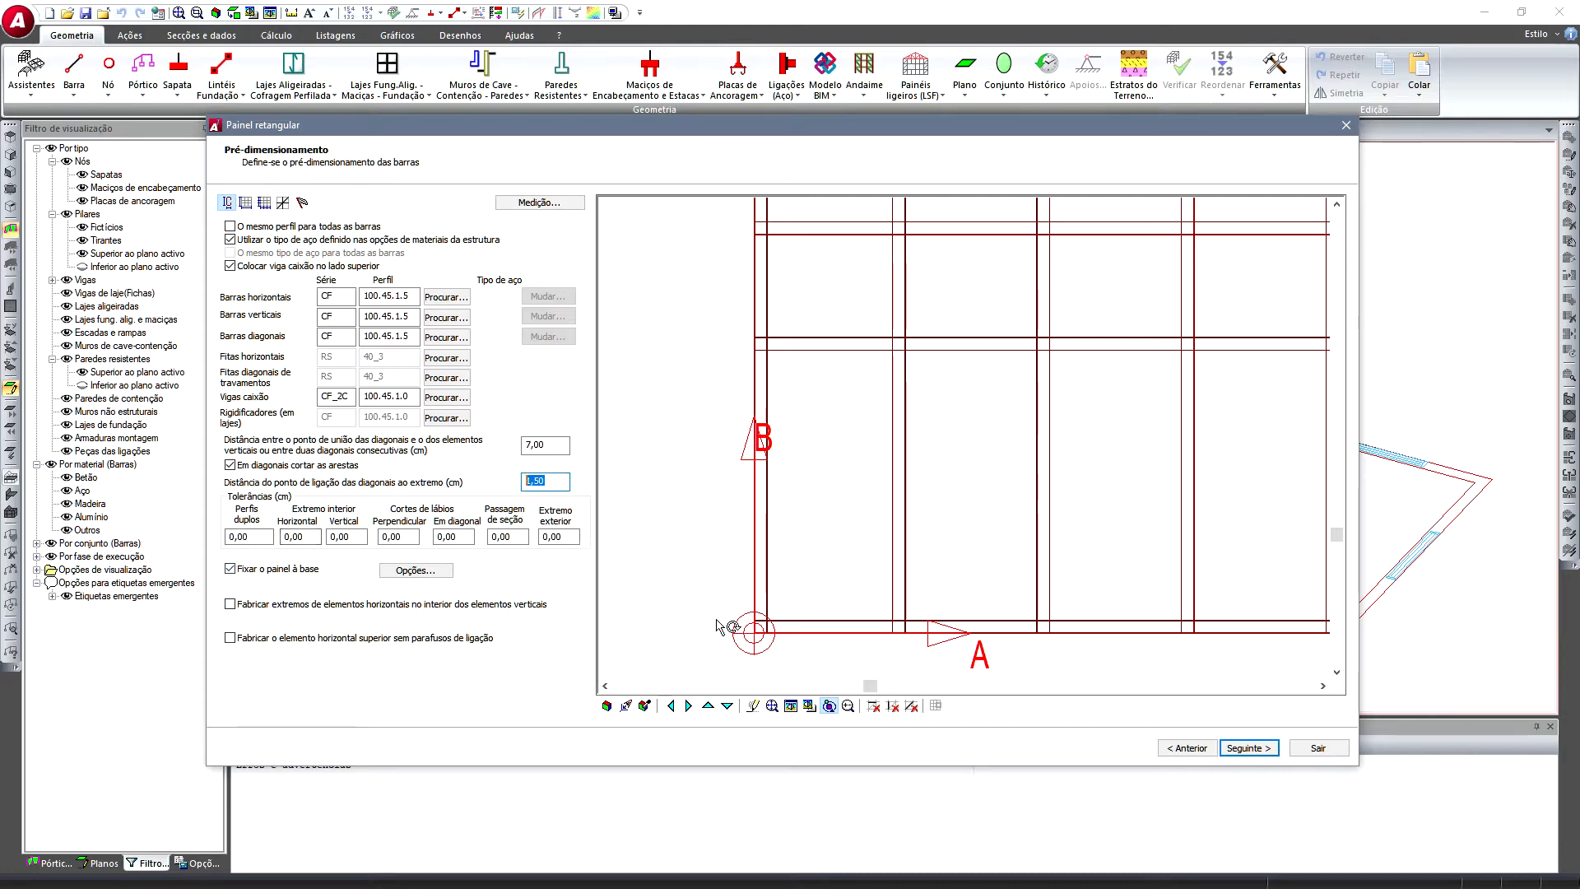
{"action": "left_click_drag", "start_coordinate": [821, 588], "coordinate": [823, 444]}
- Review the base anchoring options for equidistant bolts: bolt spacing and distance from the panel end to the first bolt
{"action": "left_click", "coordinate": [414, 570]}
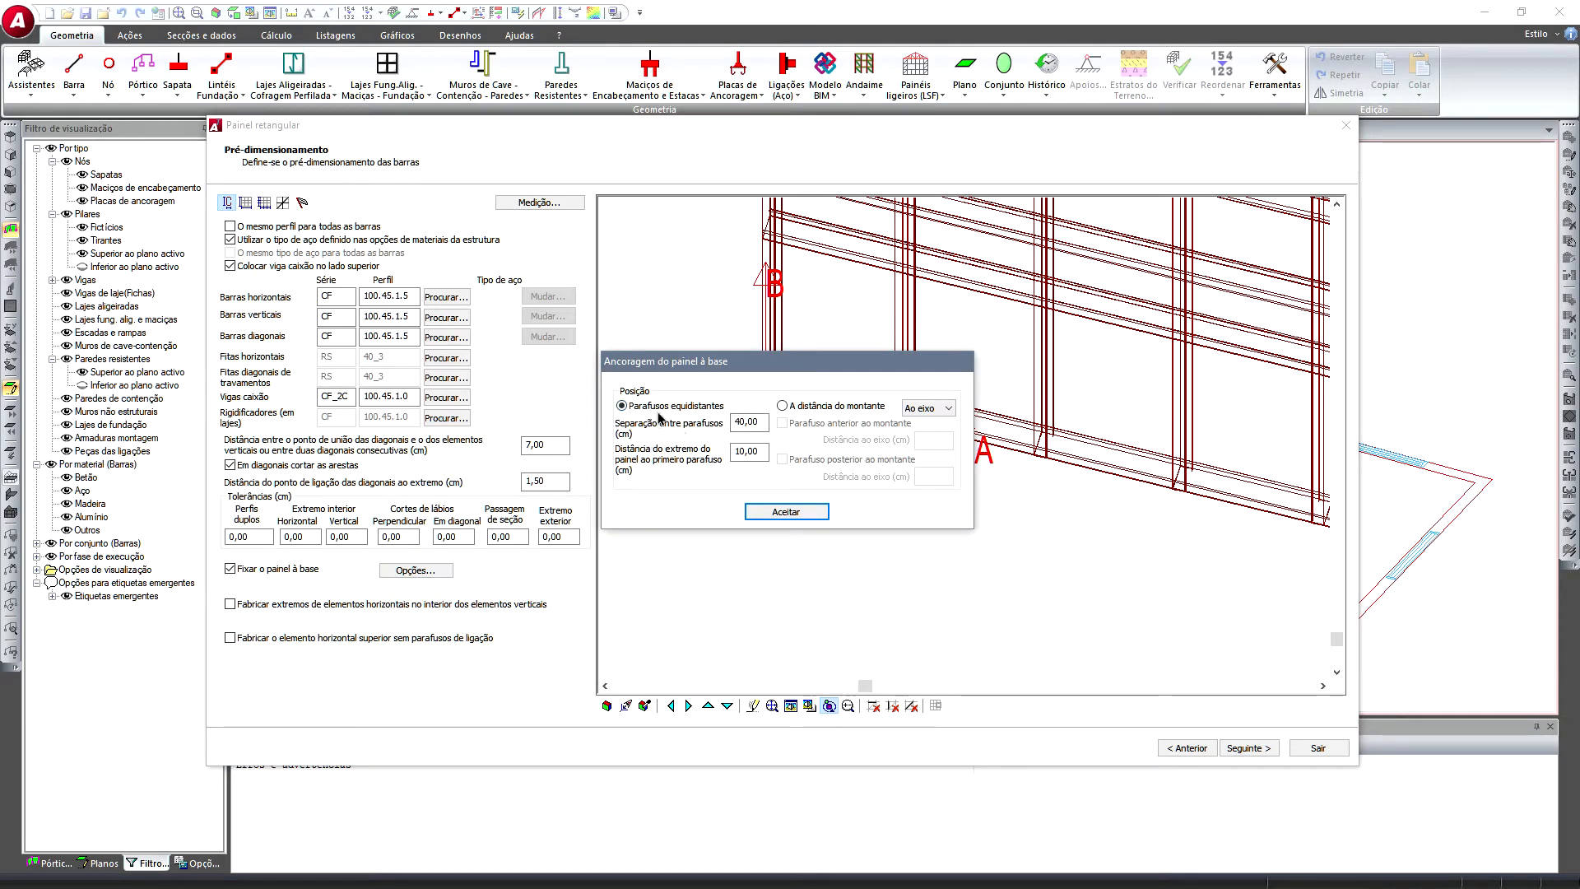
{"action": "left_click", "coordinate": [758, 421]}
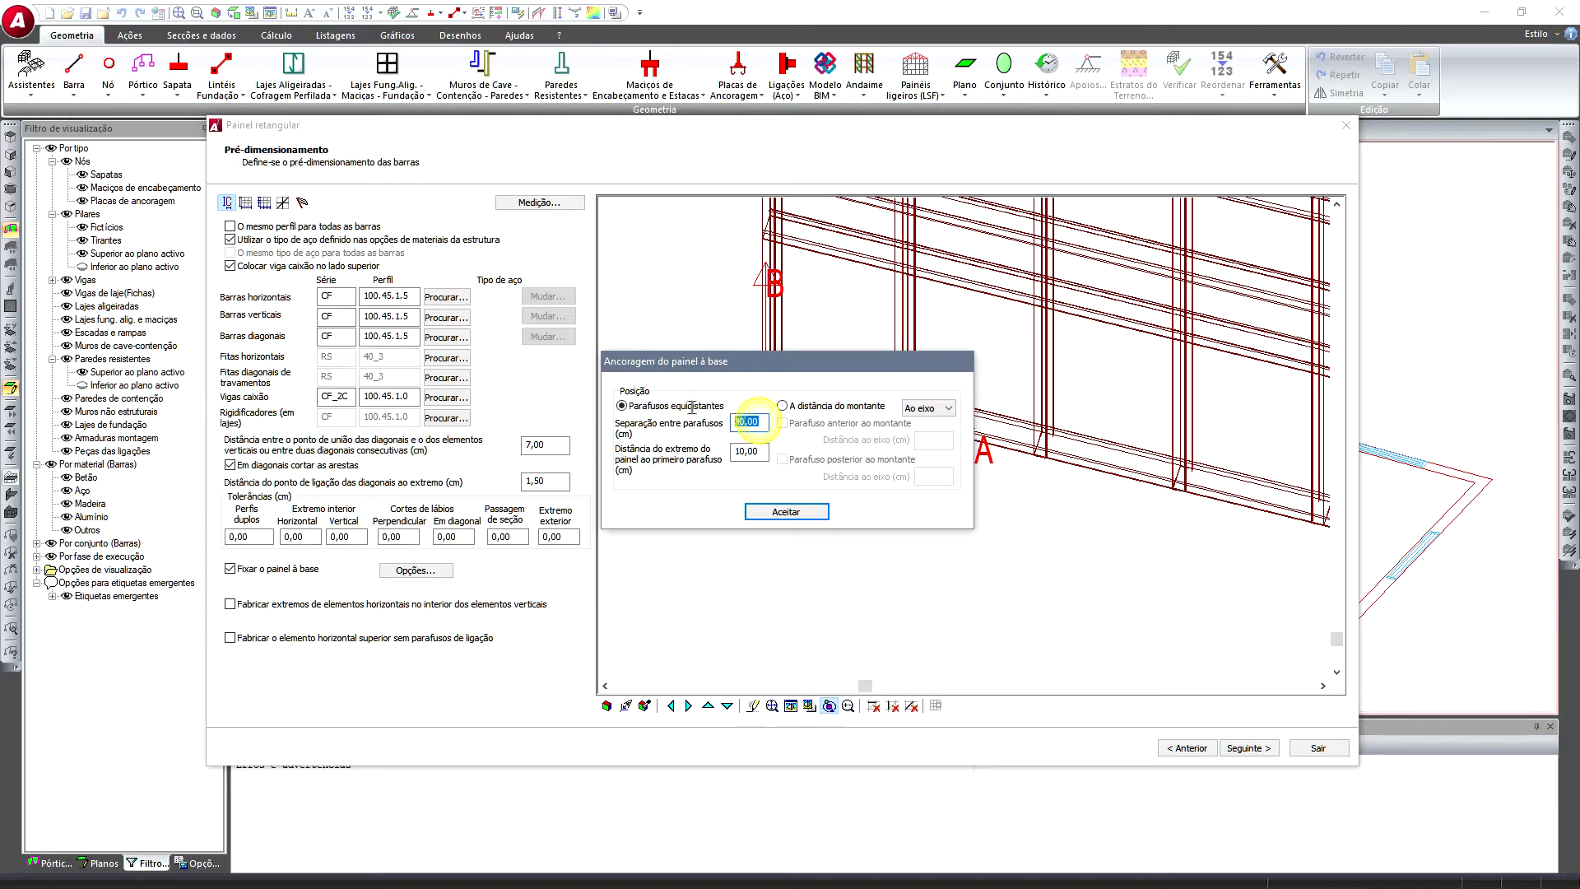
{"action": "left_click_drag", "start_coordinate": [756, 451], "coordinate": [646, 472]}
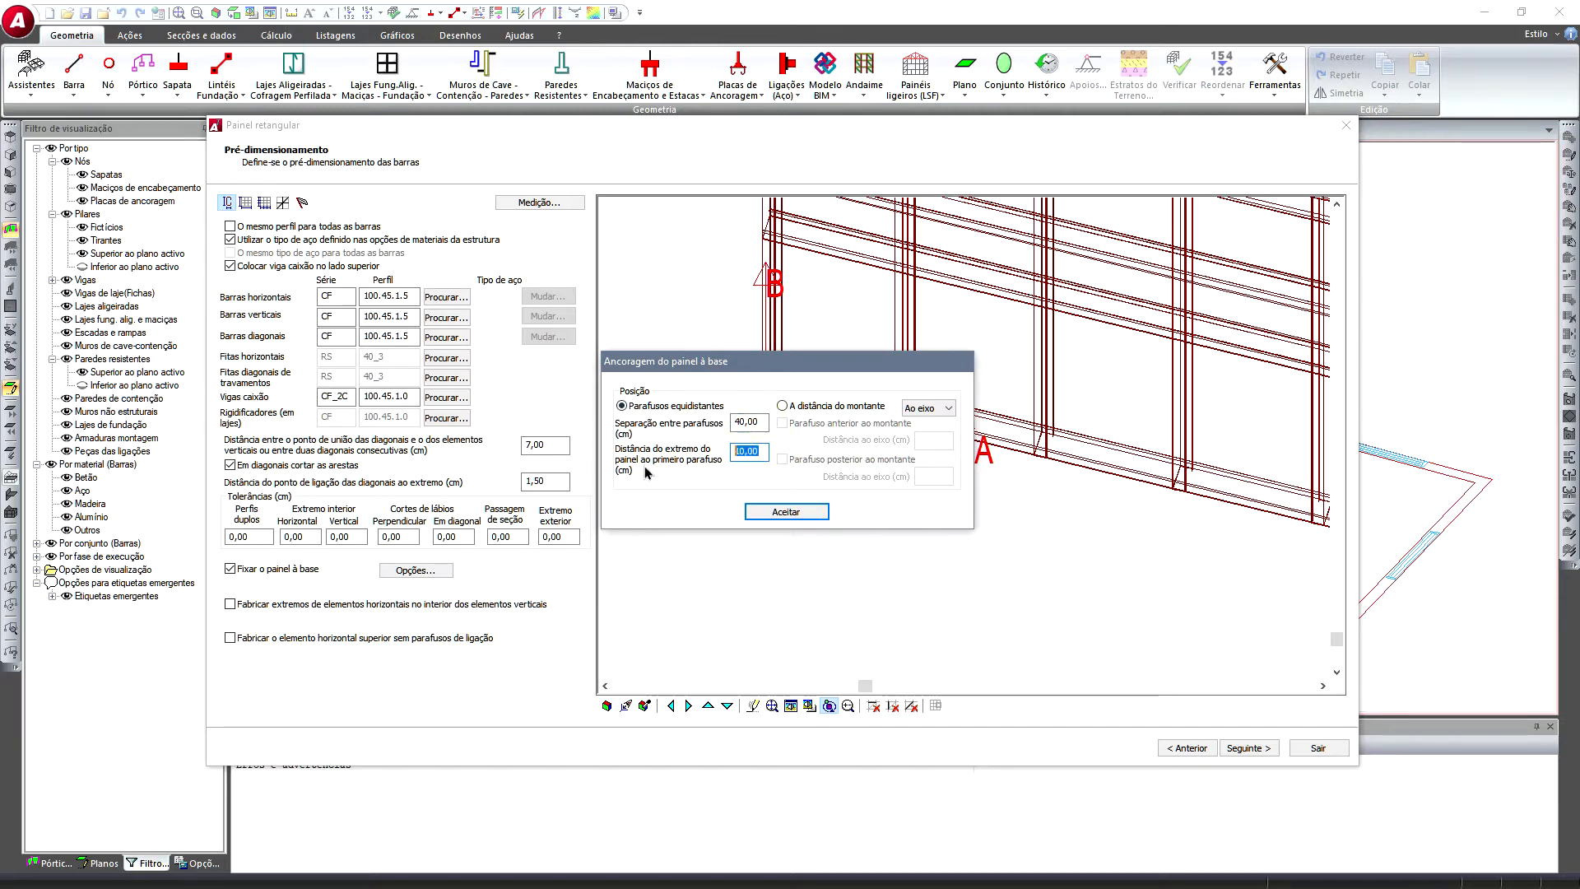
{"action": "left_click", "coordinate": [762, 516]}
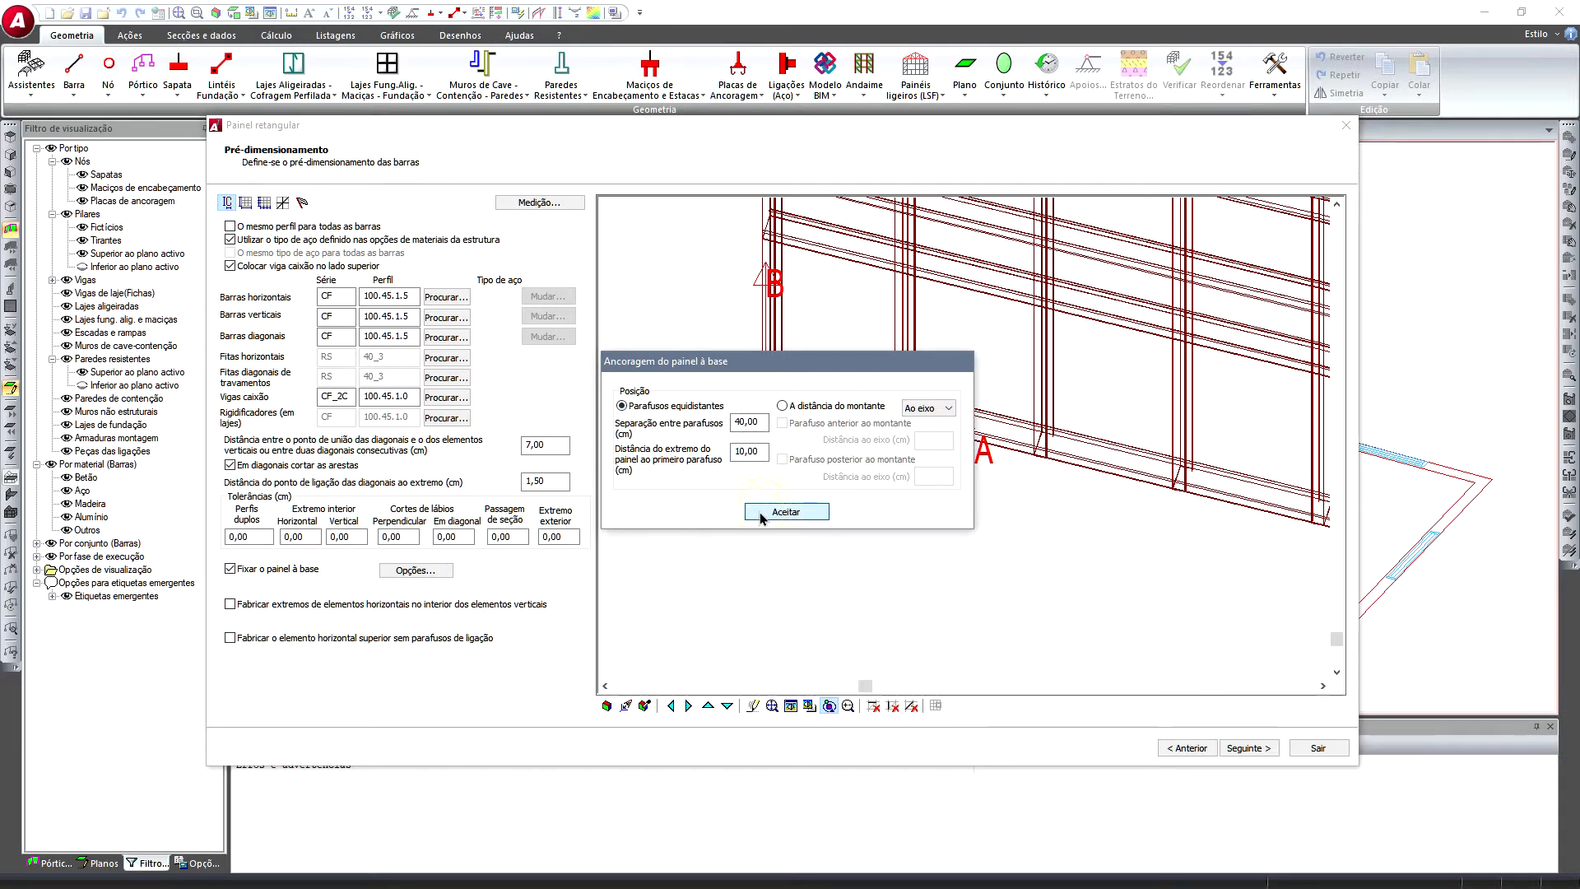
- Display the panel preview as a solid model and inspect the anchoring bolt positions along the base
{"action": "left_click", "coordinate": [797, 445]}
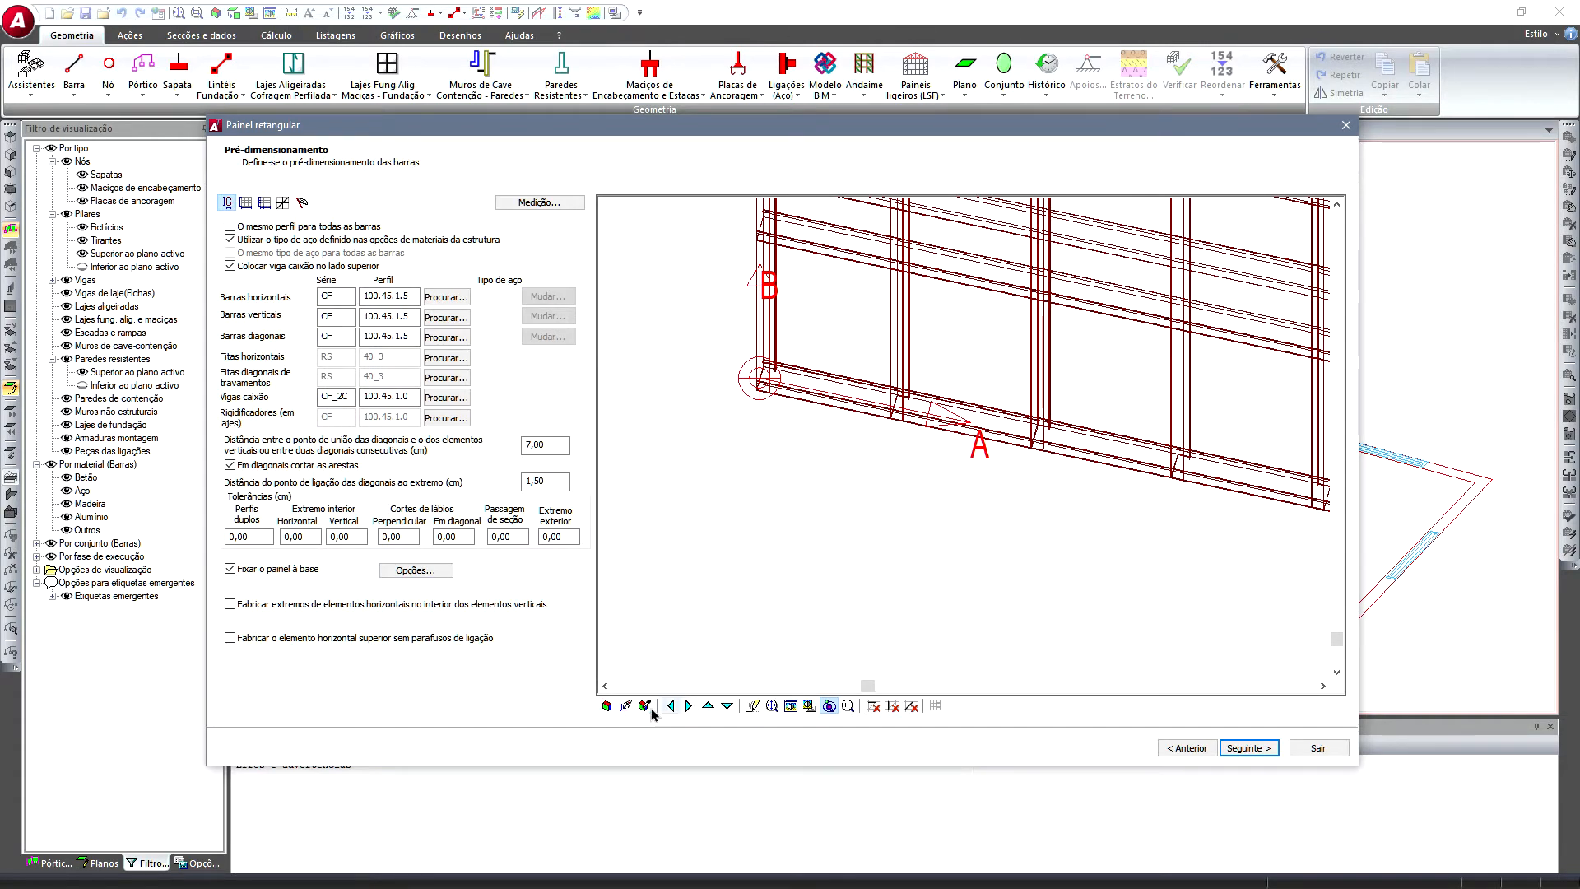
{"action": "left_click", "coordinate": [791, 706]}
{"action": "left_click", "coordinate": [848, 705]}
{"action": "left_click", "coordinate": [840, 506]}
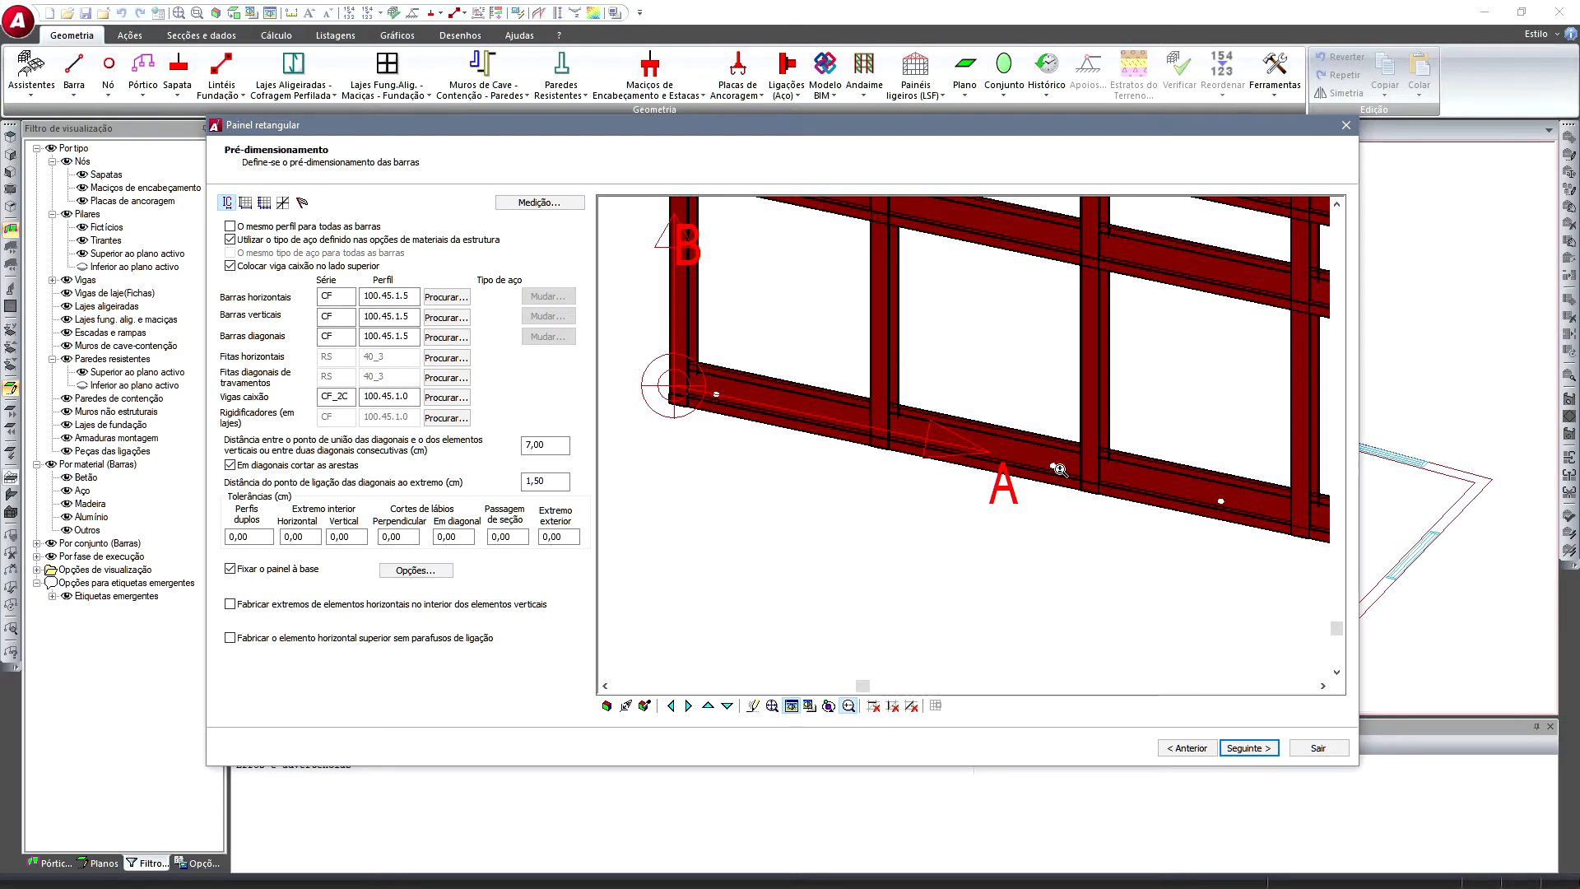
{"action": "left_click", "coordinate": [1060, 470]}
{"action": "left_click", "coordinate": [833, 416]}
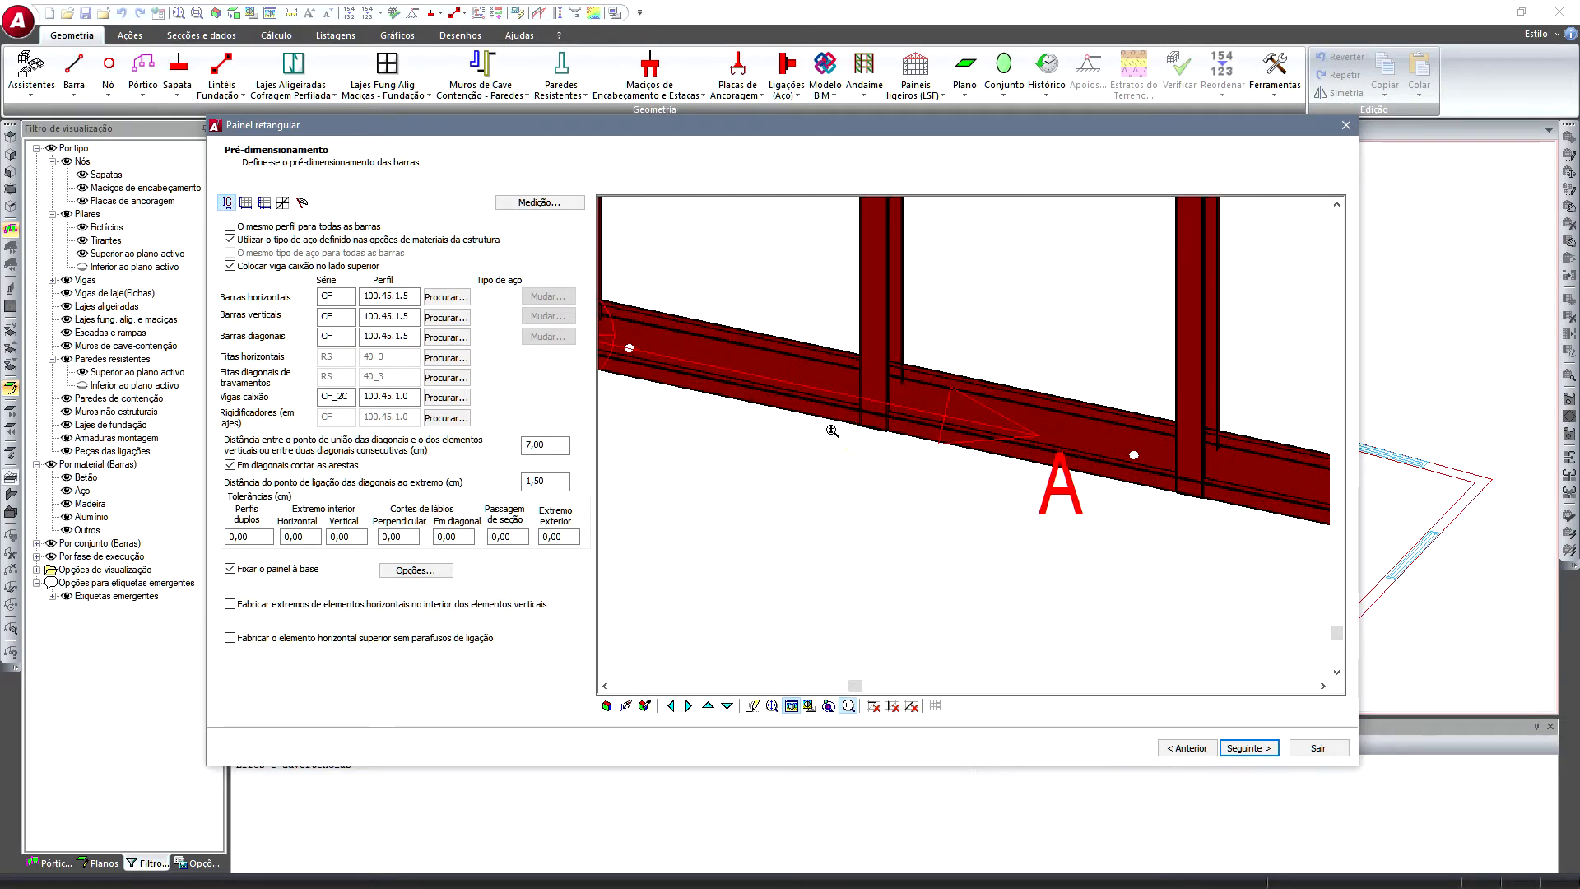
{"action": "scroll", "coordinate": [833, 430], "scroll_direction": "down", "scroll_amount": 1}
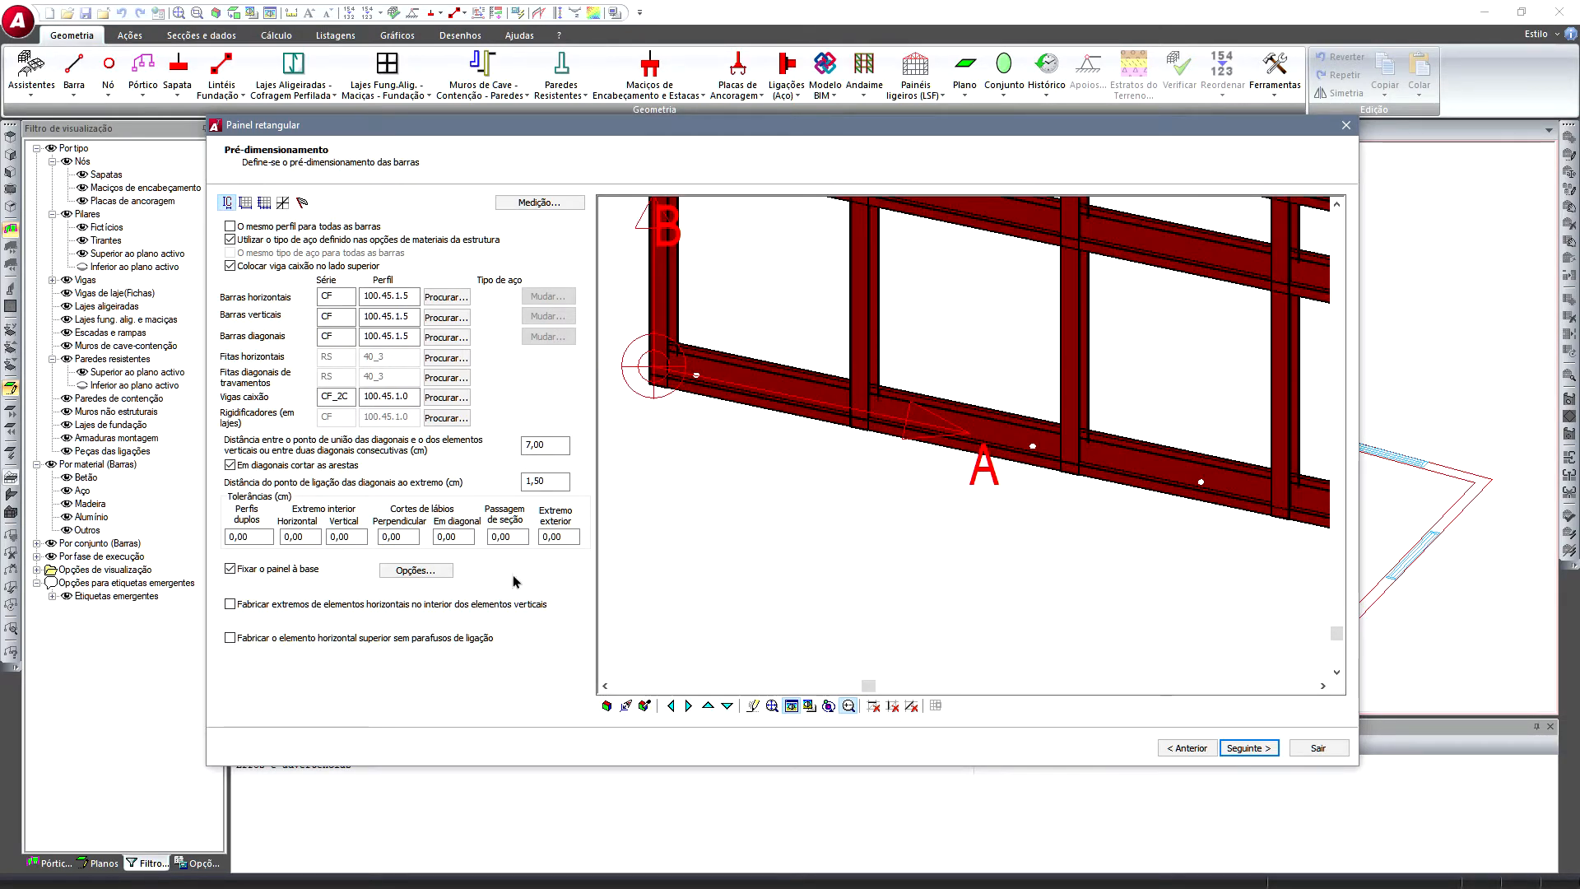
- Set the spacing between the base anchoring bolts to 20 cm
{"action": "left_click", "coordinate": [416, 570]}
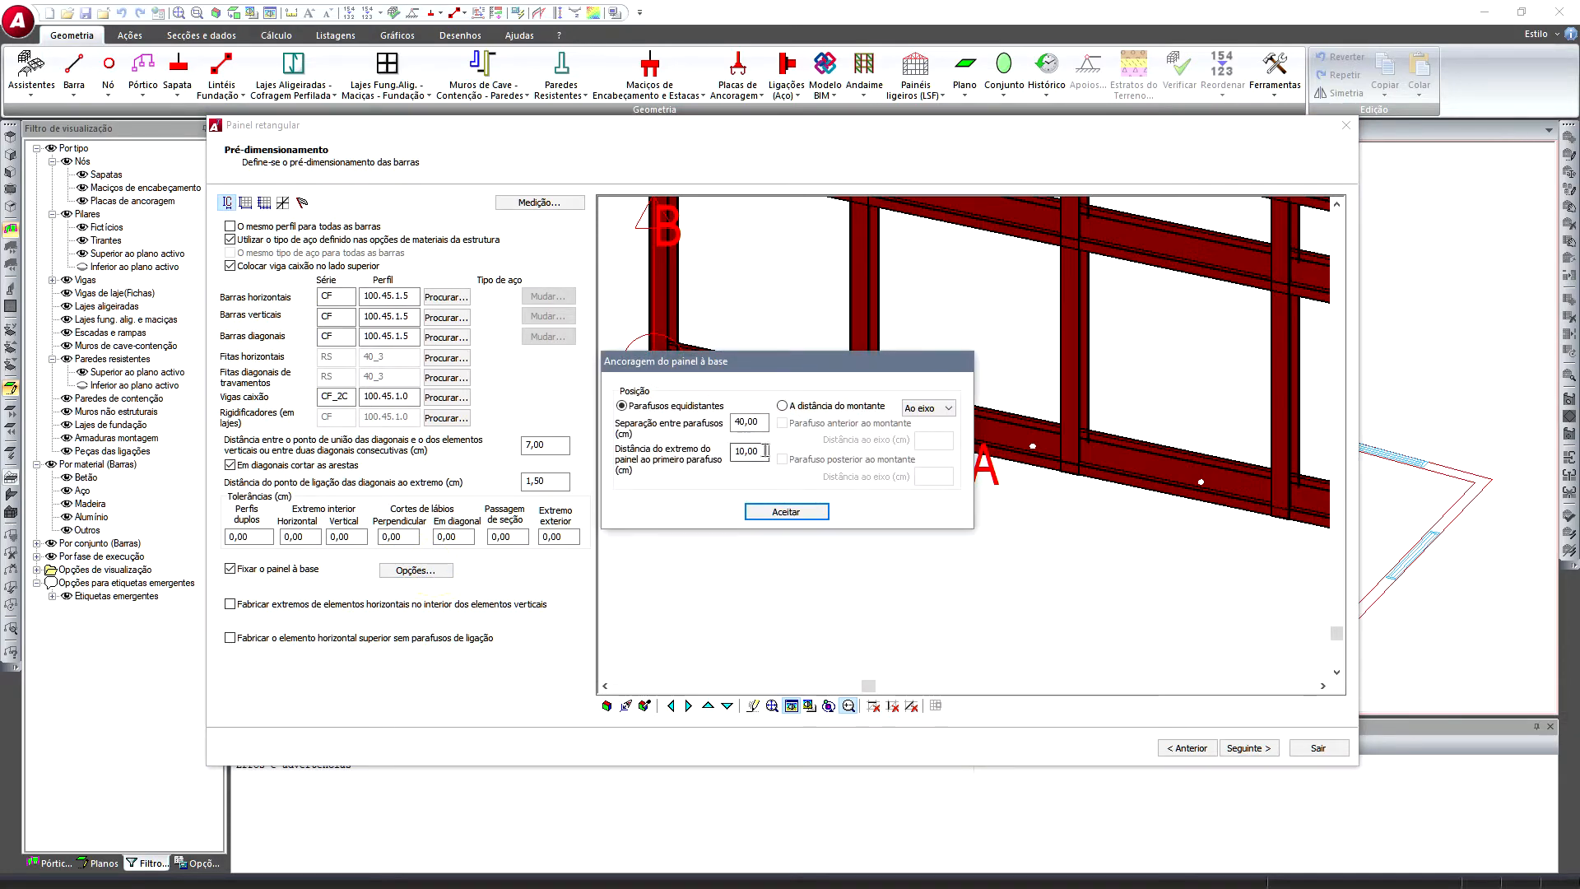
{"action": "double_click", "coordinate": [746, 422]}
{"action": "type", "text": "20"}
{"action": "left_click", "coordinate": [786, 512]}
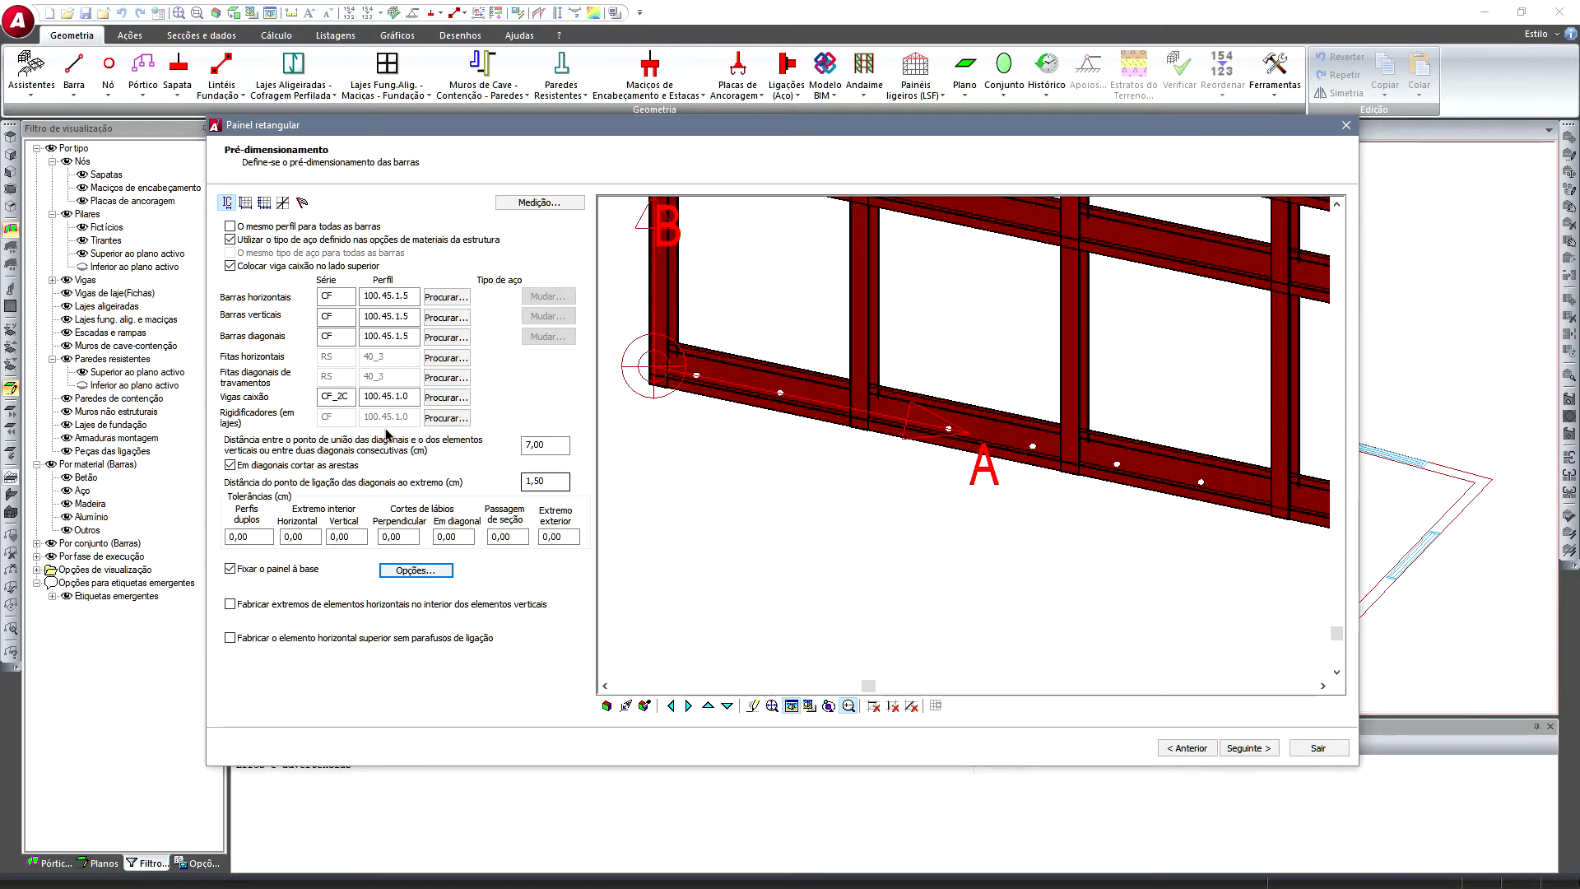
- Set the spacing between the base anchoring bolts to 40 cm
{"action": "scroll", "coordinate": [770, 384], "scroll_direction": "down", "scroll_amount": 2}
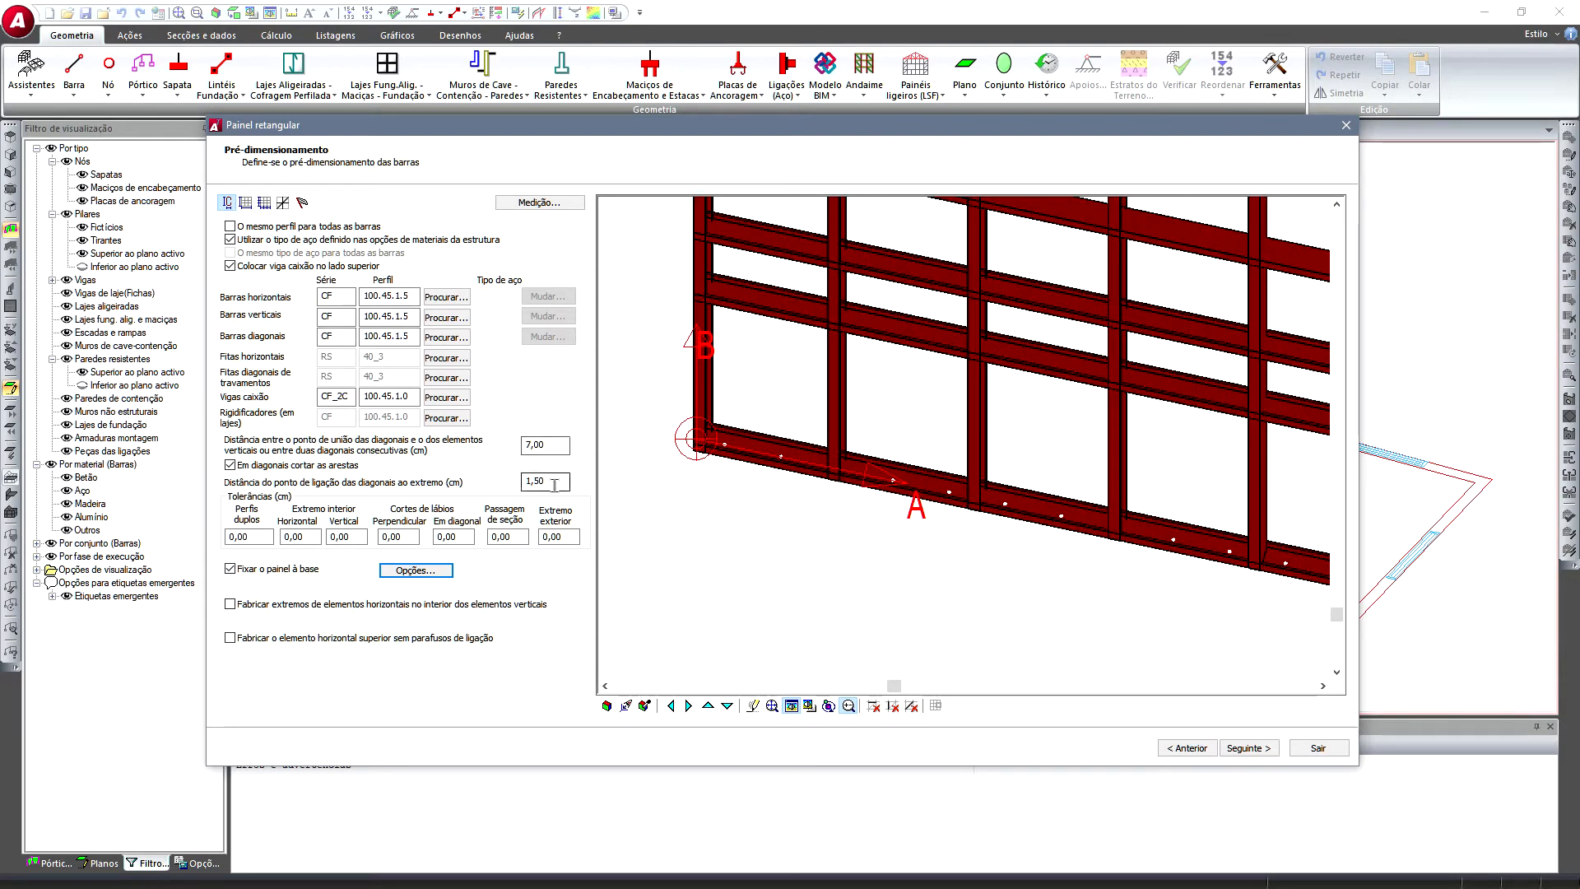
{"action": "left_click", "coordinate": [416, 571]}
{"action": "double_click", "coordinate": [746, 421]}
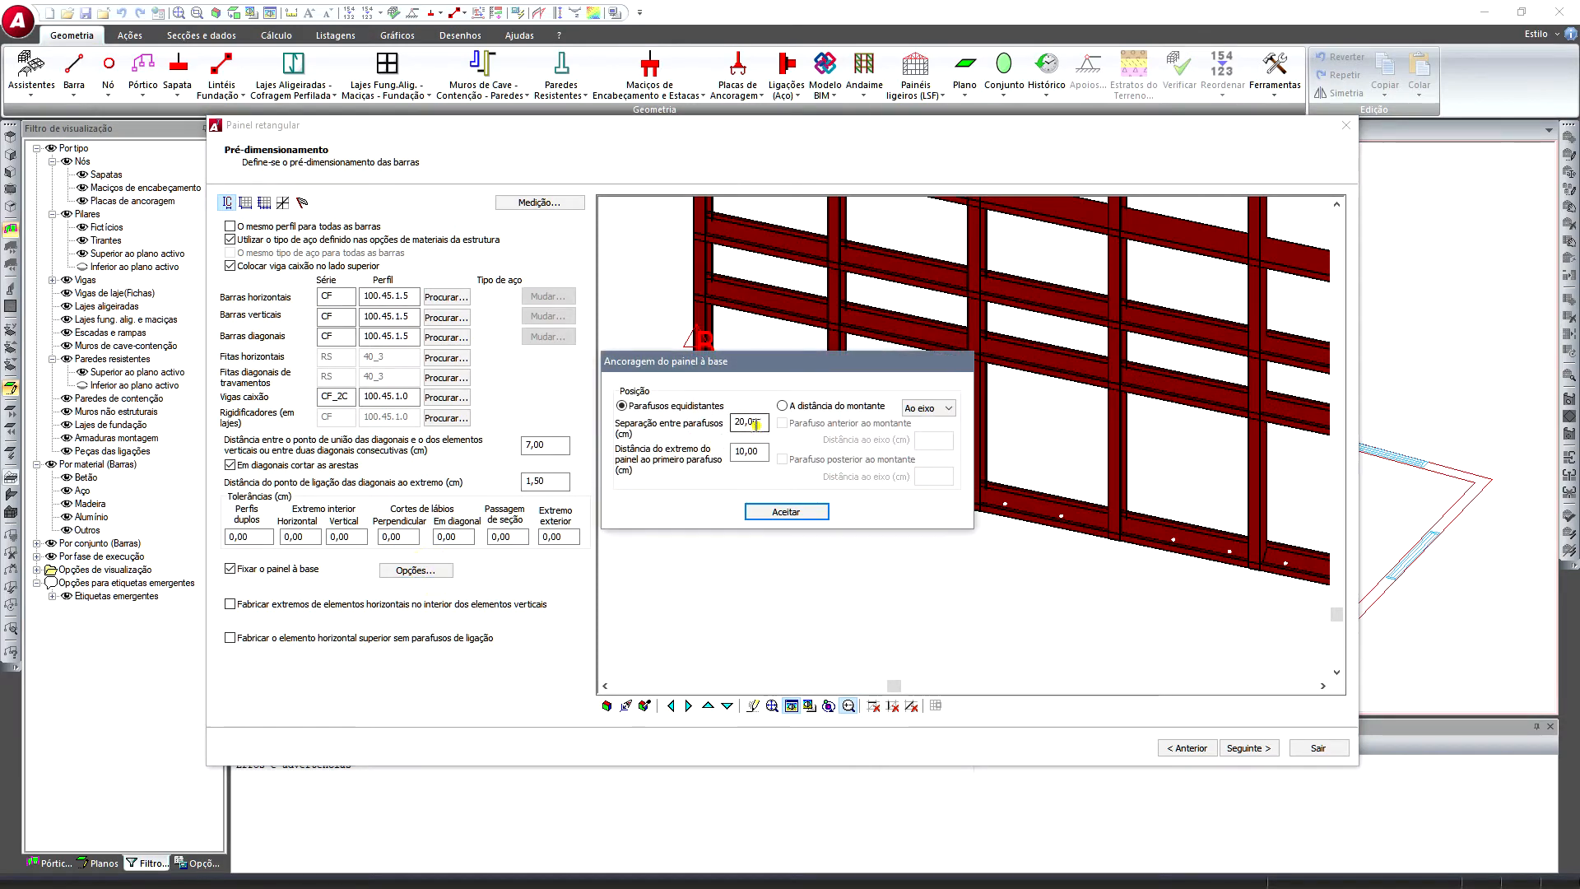
{"action": "type", "text": "4"}
{"action": "key", "text": "BackSpace"}
{"action": "type", "text": "0"}
{"action": "left_click", "coordinate": [786, 511]}
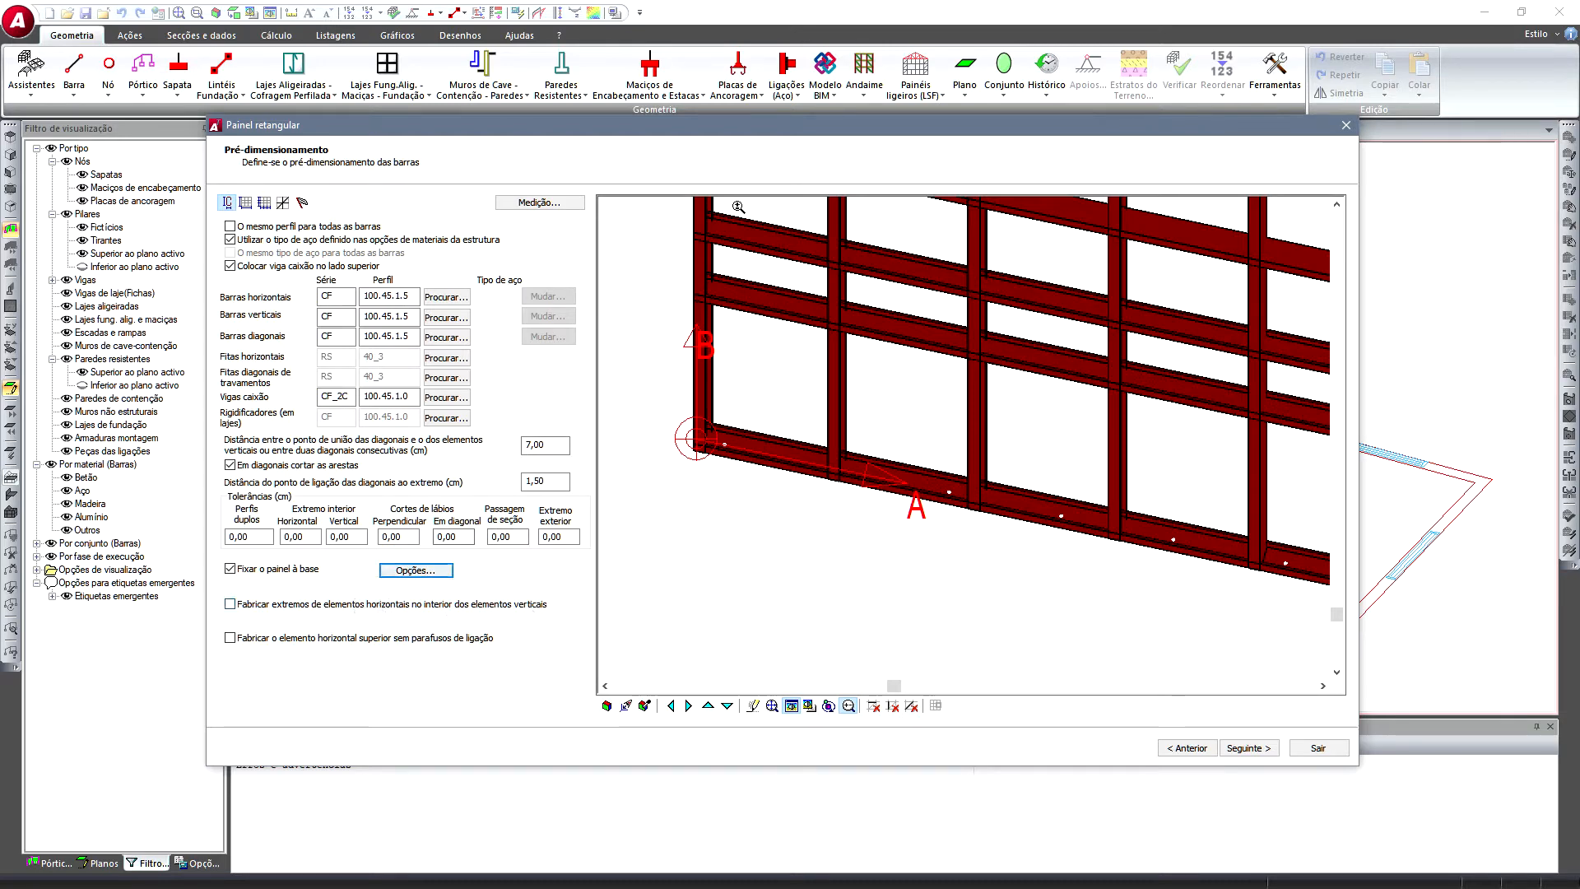
- Enable fabricating horizontal element ends inside the vertical elements, and switch the upper box beam (viga caixão) off and back on
{"action": "left_click", "coordinate": [249, 606]}
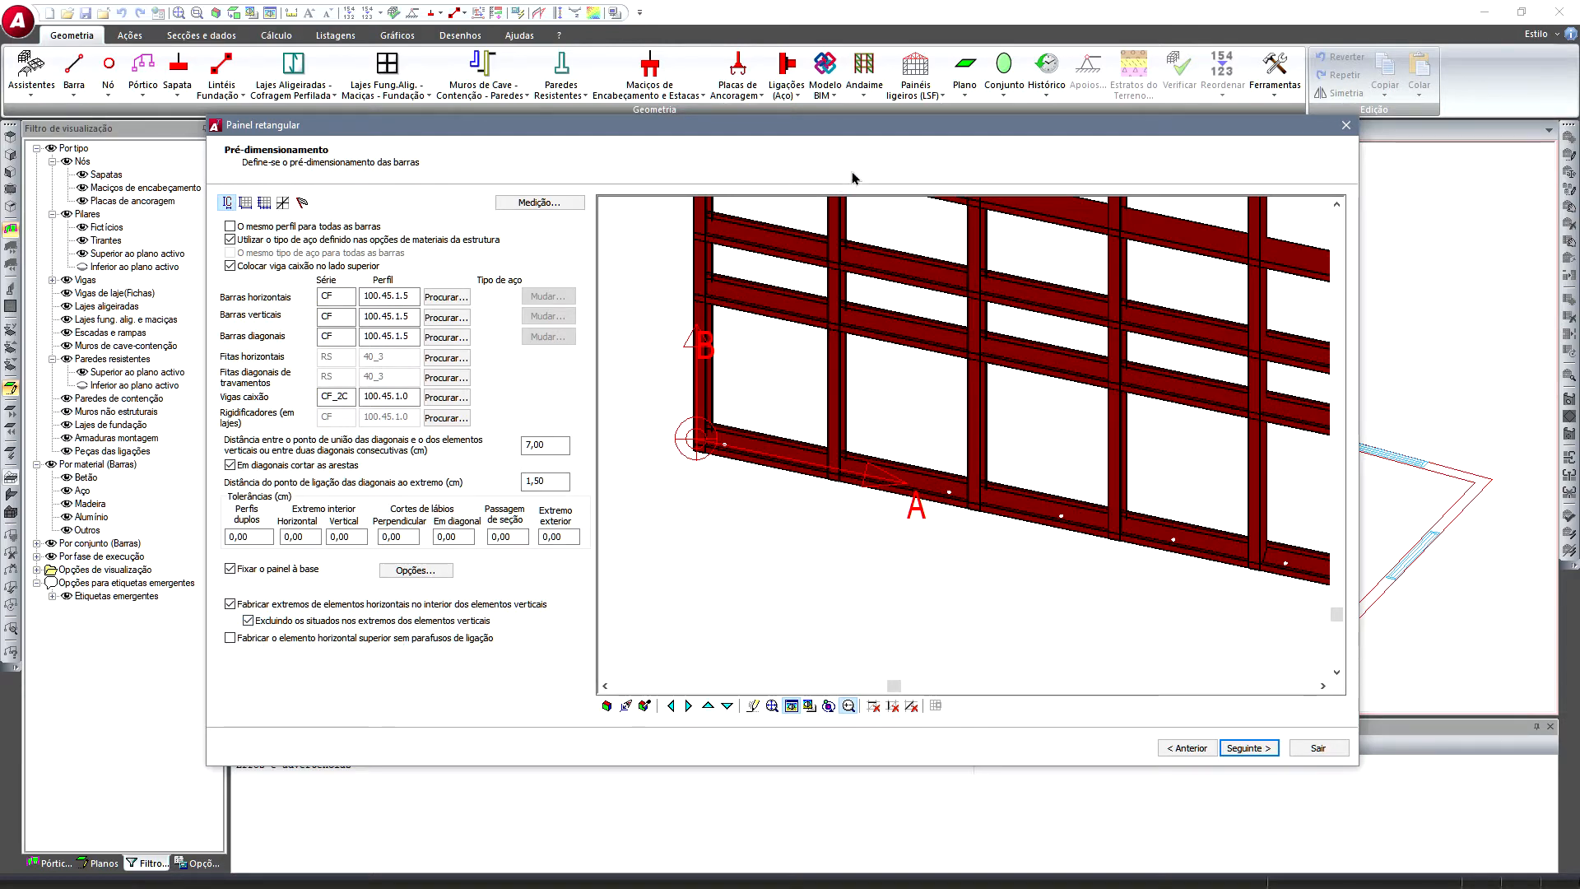
{"action": "scroll", "coordinate": [956, 297], "scroll_direction": "down", "scroll_amount": 3}
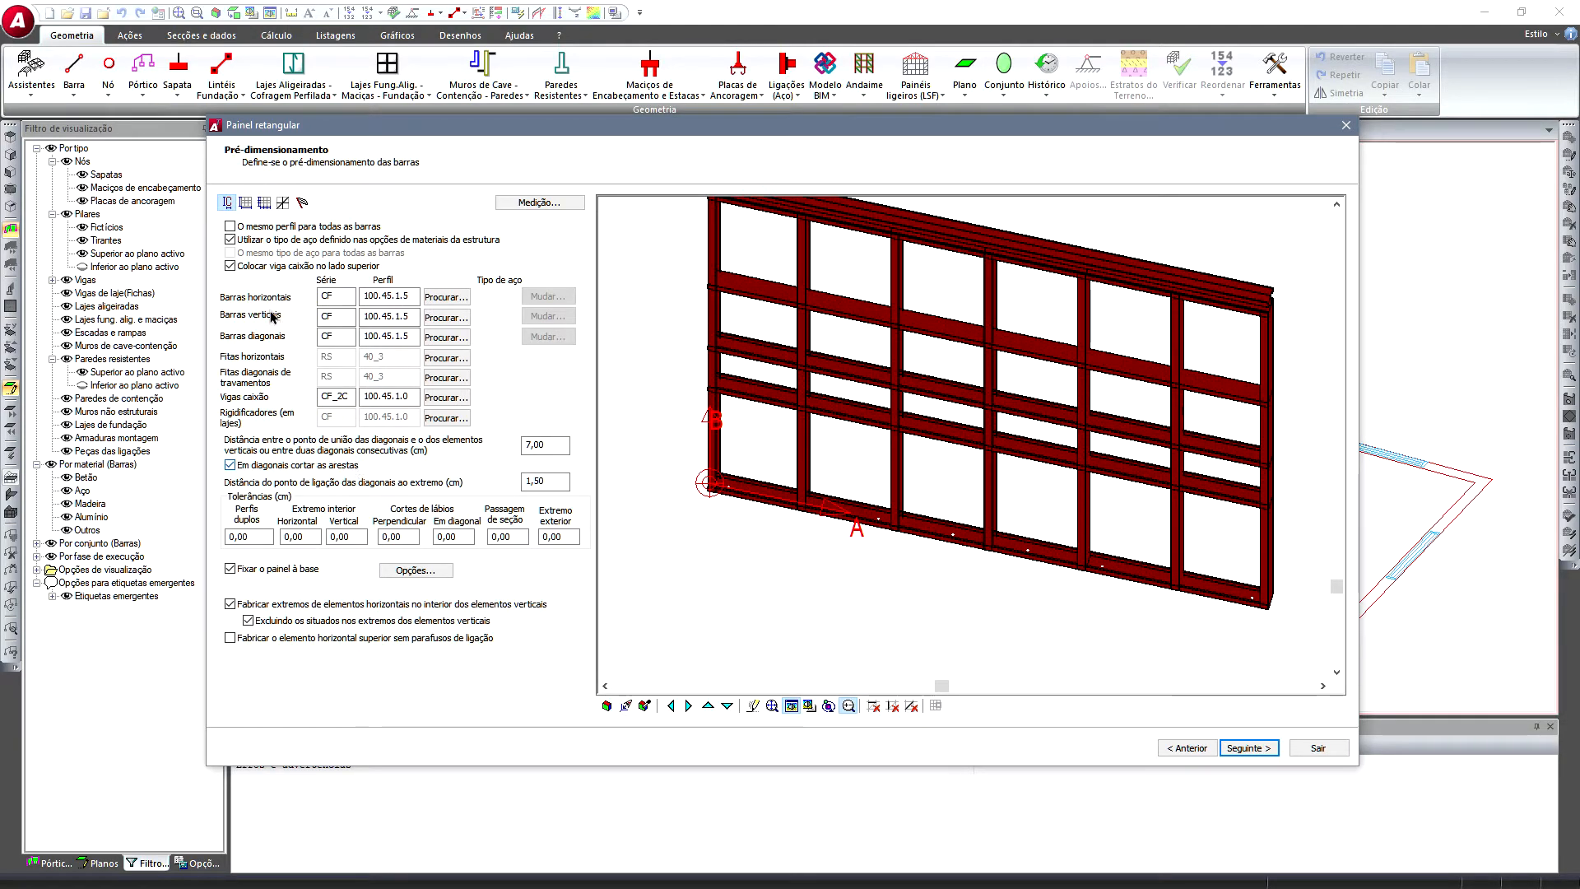
{"action": "left_click", "coordinate": [239, 267]}
{"action": "left_click", "coordinate": [240, 267]}
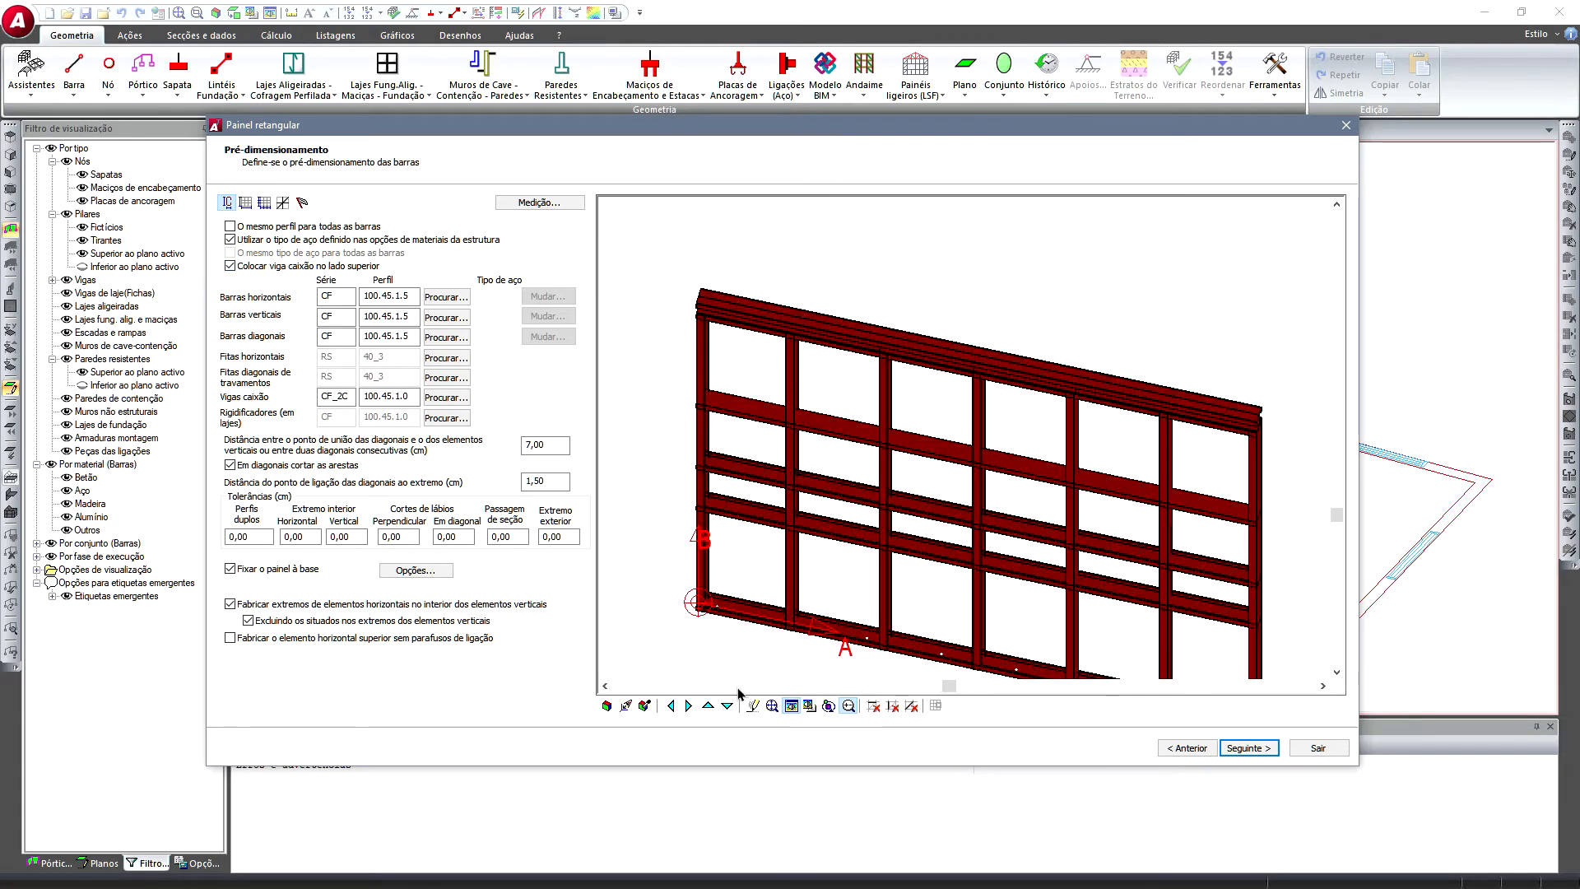
- Rotate the panel preview and examine the upper corner joint between the vertical bars and the box beam (viga caixão) up close
{"action": "left_click", "coordinate": [689, 706]}
{"action": "left_click", "coordinate": [689, 705]}
{"action": "left_click", "coordinate": [689, 705]}
{"action": "left_click", "coordinate": [691, 706]}
{"action": "left_click", "coordinate": [692, 706]}
{"action": "scroll", "coordinate": [697, 294], "scroll_direction": "up", "scroll_amount": 5}
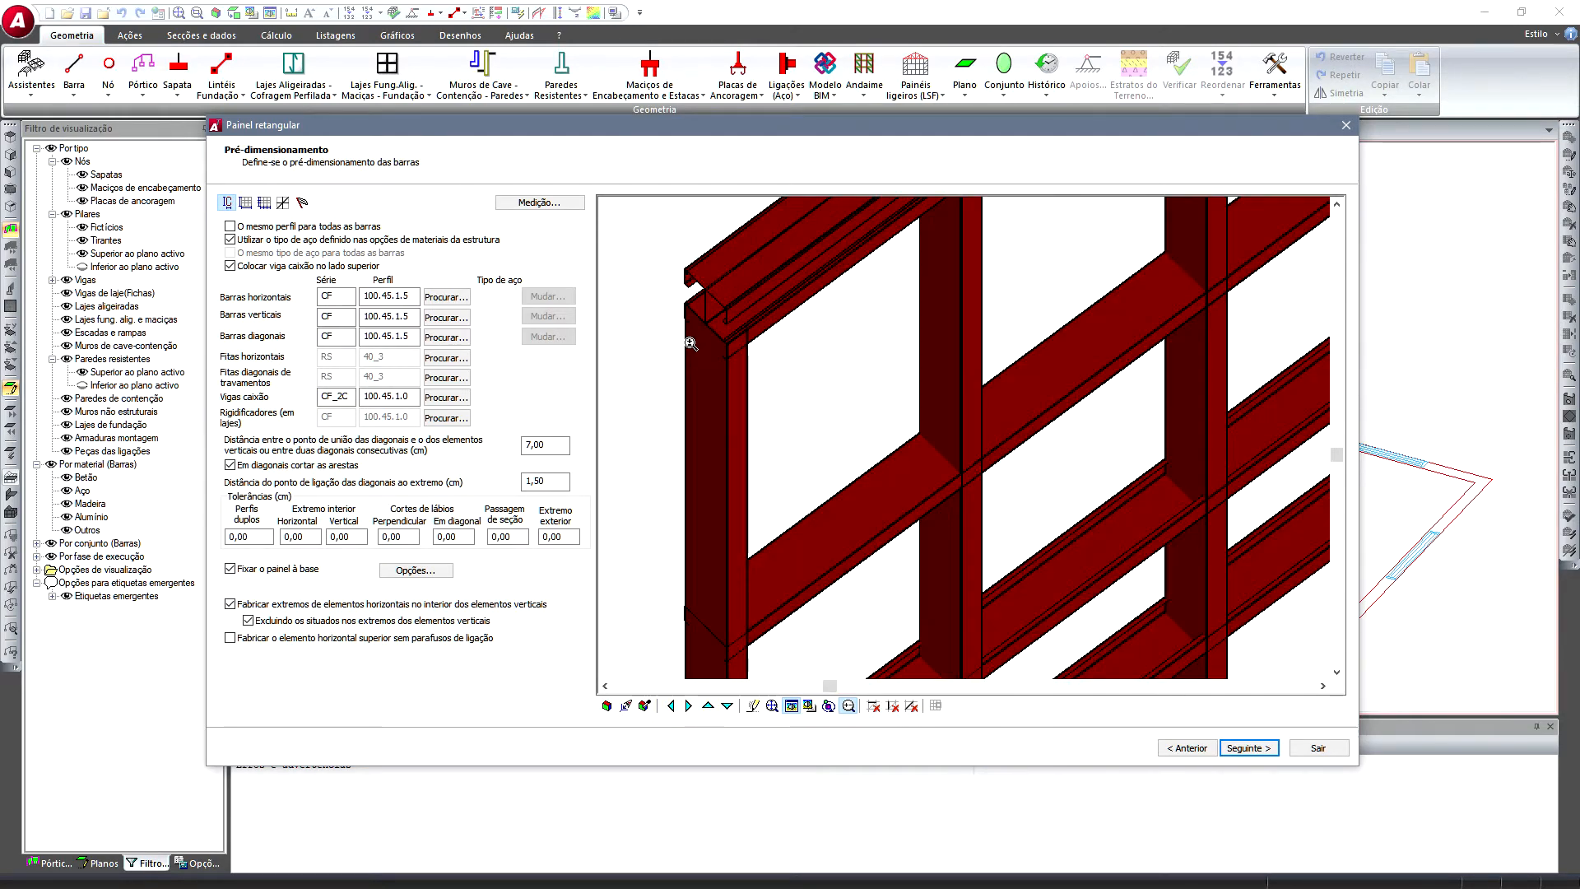
{"action": "left_click", "coordinate": [689, 341]}
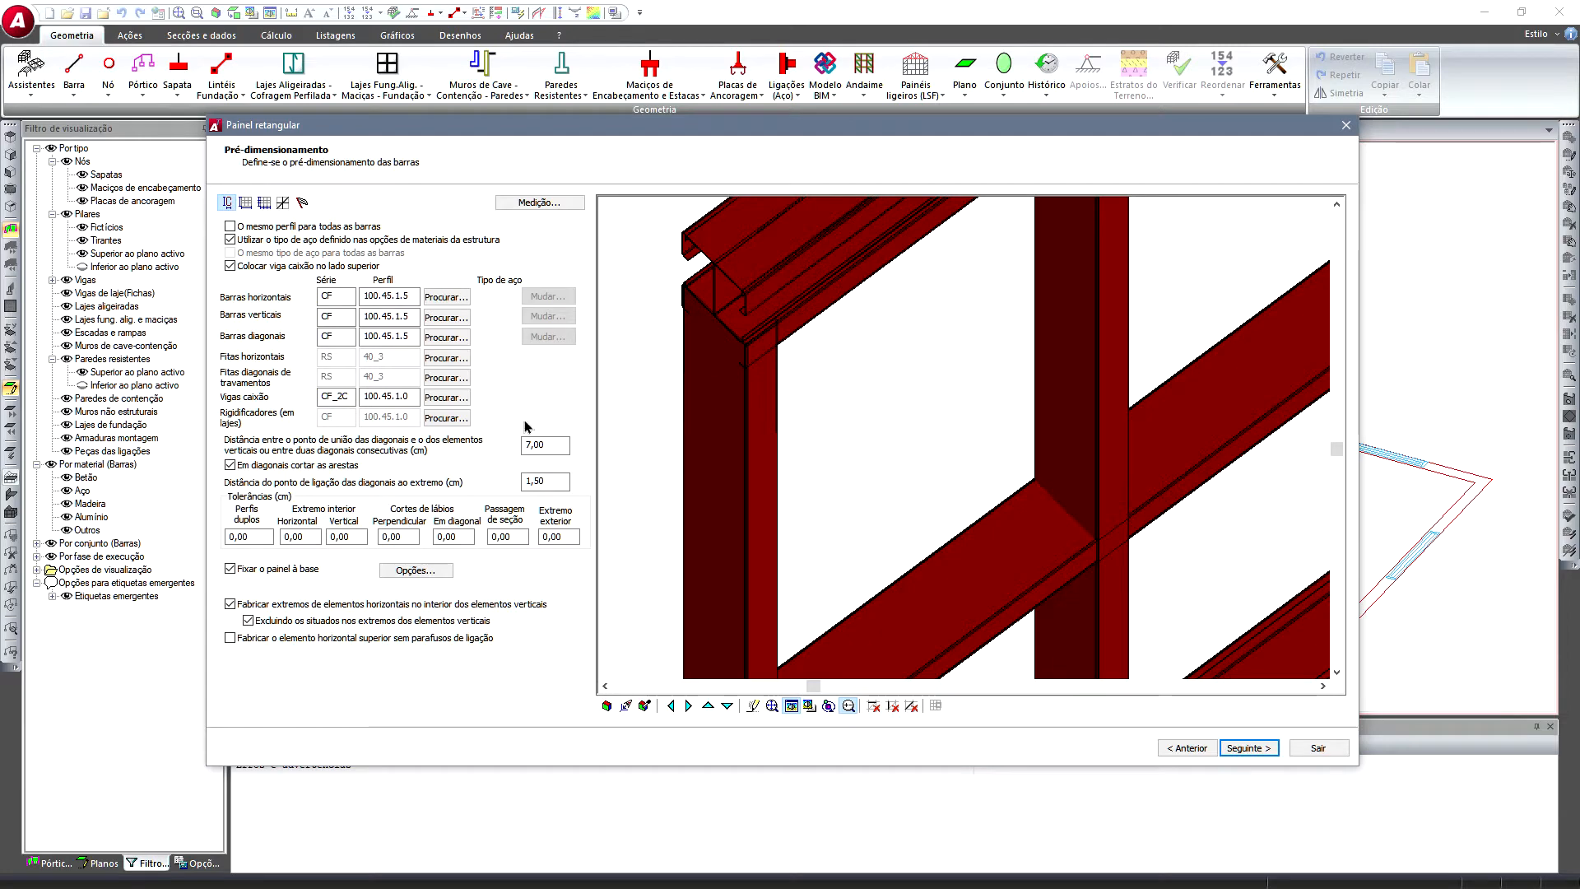
{"action": "scroll", "coordinate": [754, 448], "scroll_direction": "down", "scroll_amount": 2}
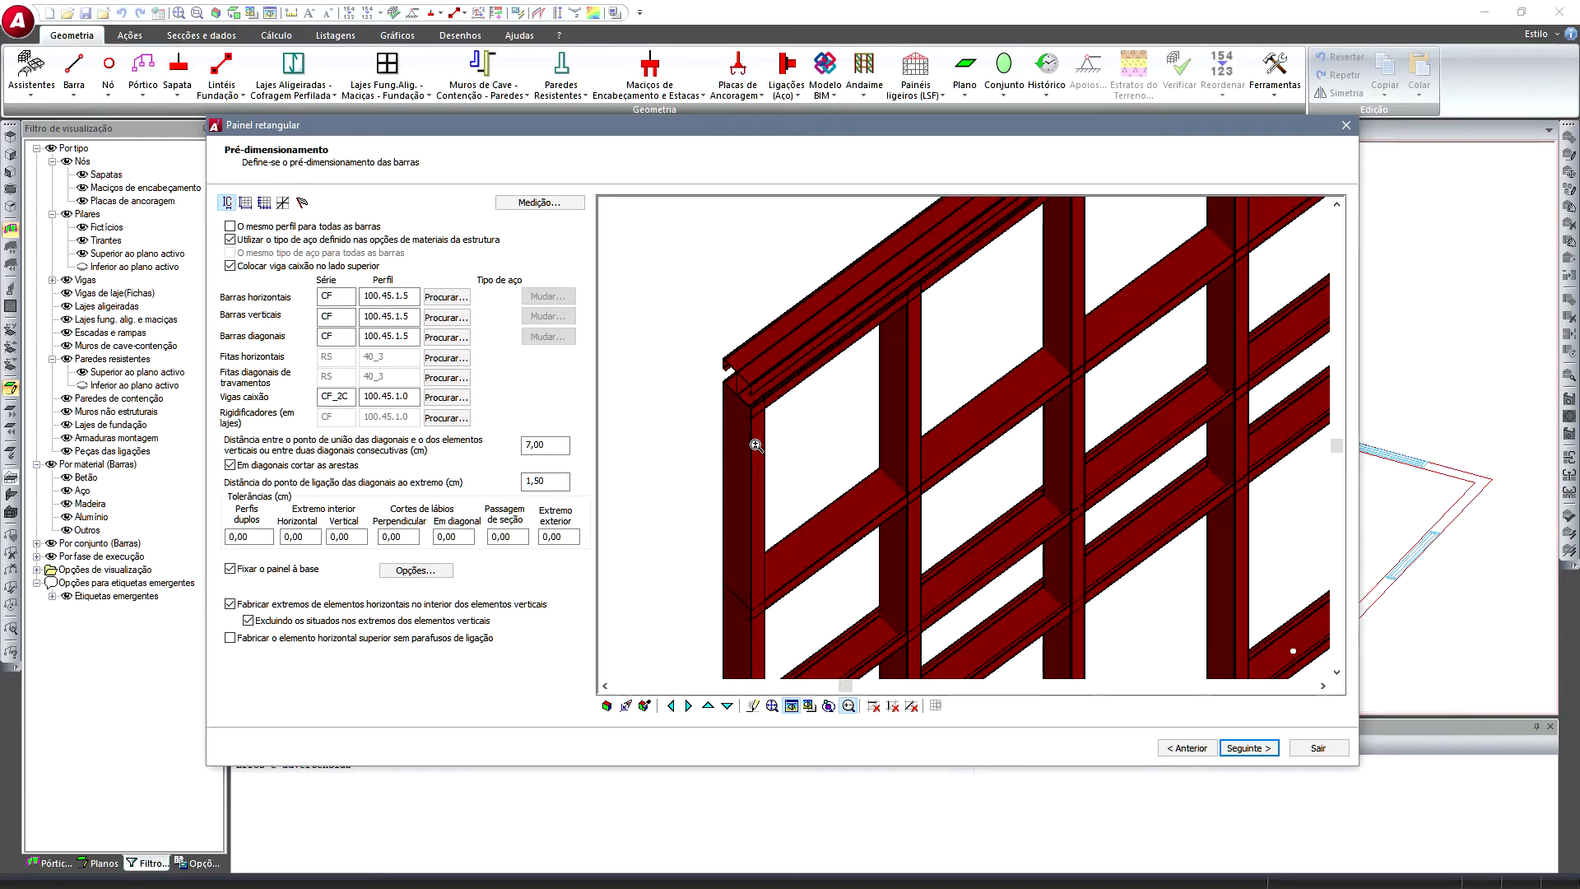
- Switch the upper box beam (viga caixão) off and back on, and return the preview to the front view
{"action": "left_click", "coordinate": [267, 265]}
{"action": "left_click", "coordinate": [266, 265]}
{"action": "left_click", "coordinate": [607, 706]}
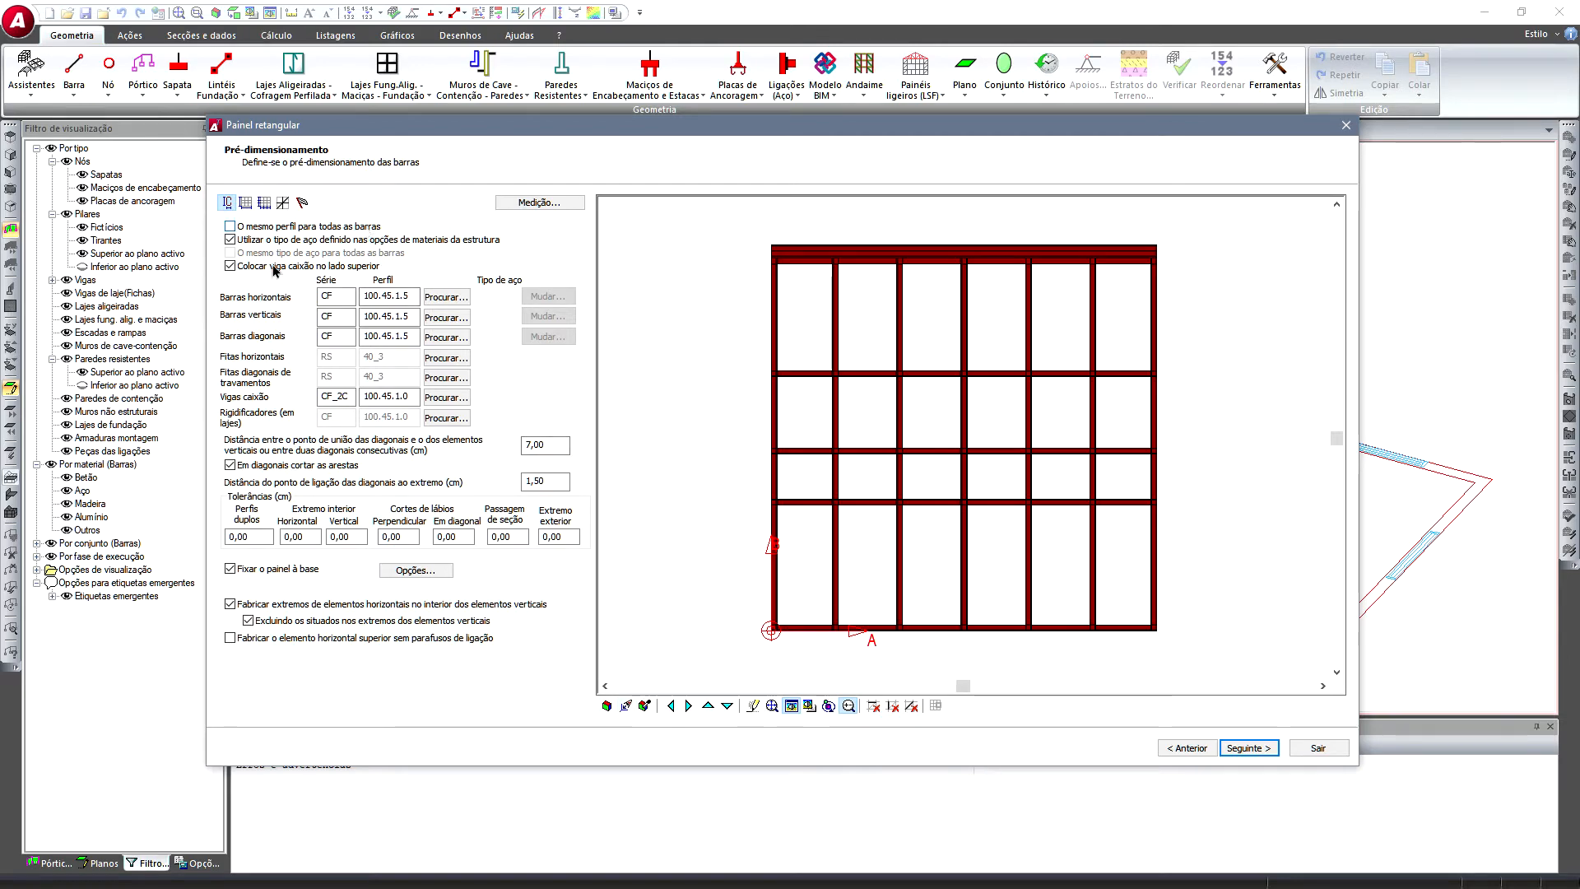
- In the panel dimensions, divide the length by a fixed span of 60 cm, distributing any remainder equally between the two end spans
{"action": "left_click", "coordinate": [245, 203]}
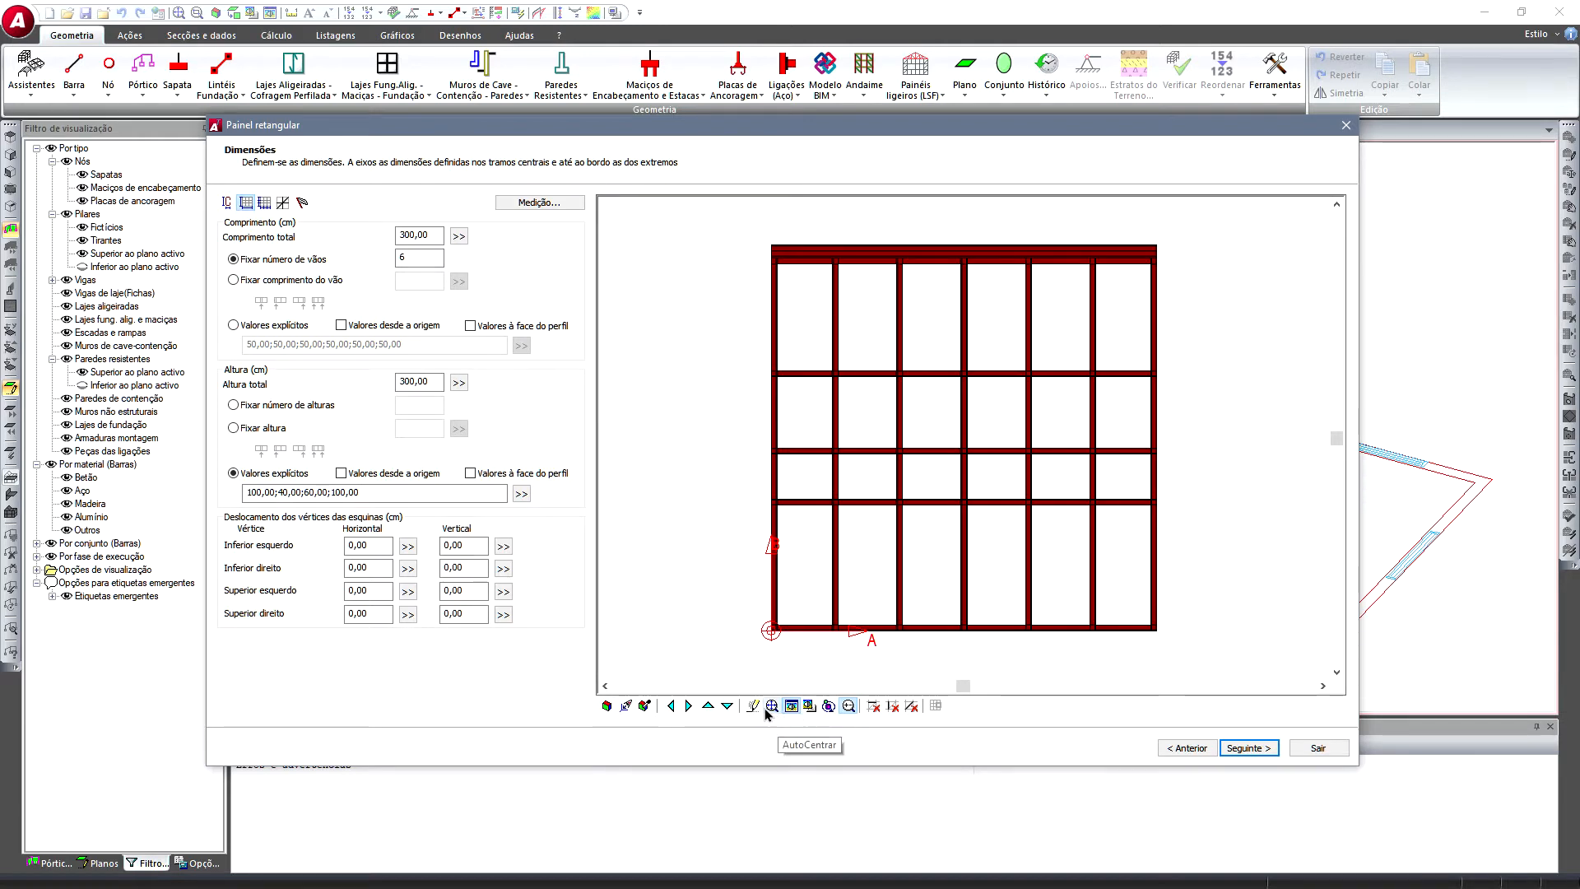
{"action": "left_click", "coordinate": [418, 236]}
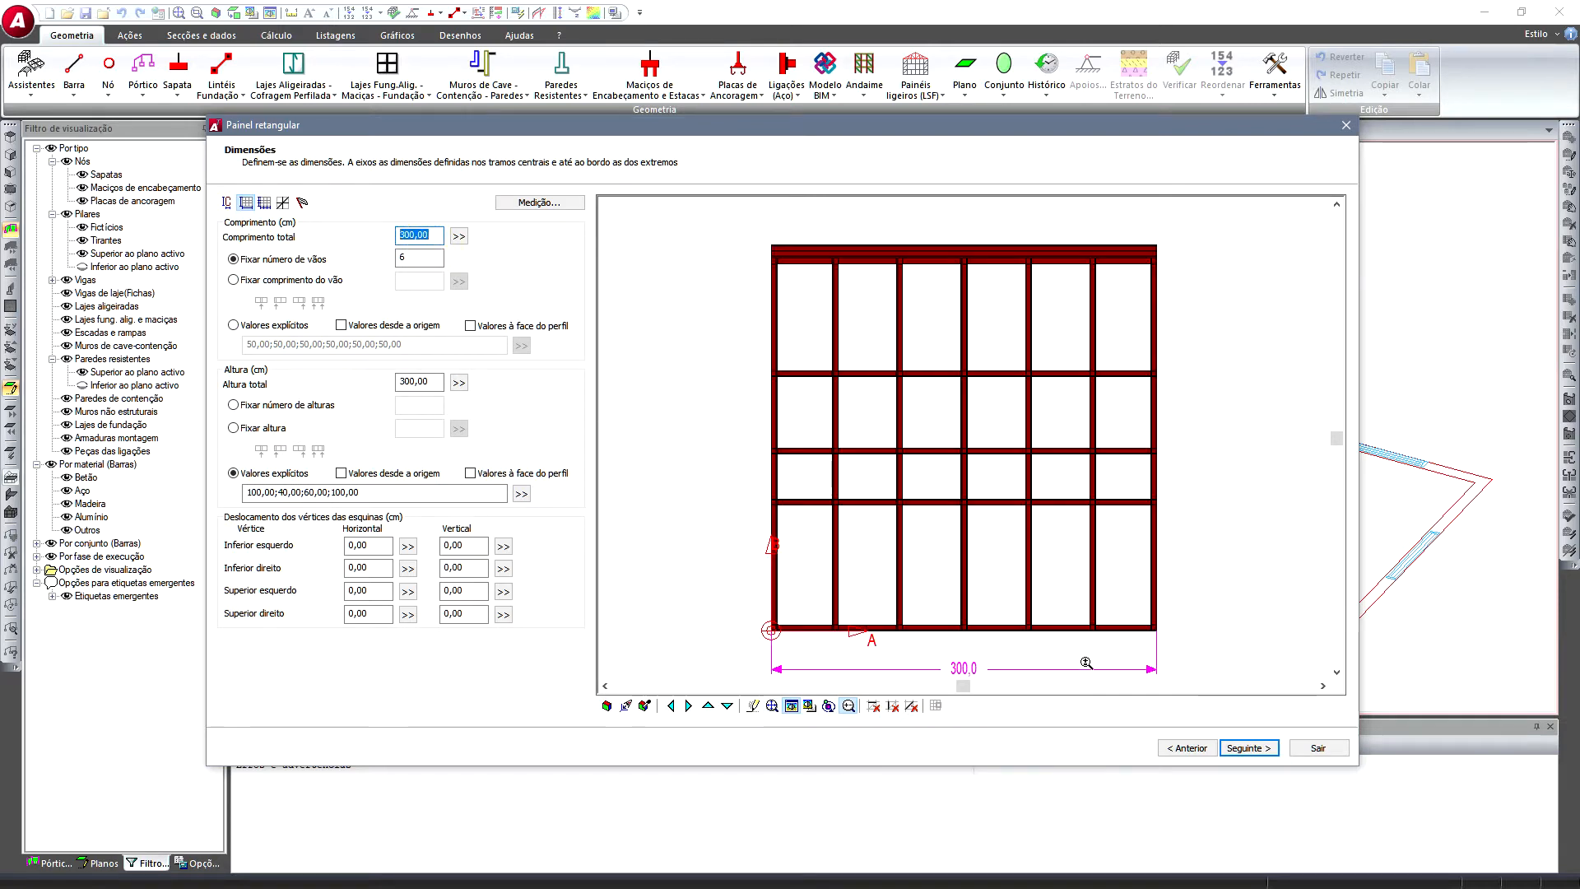
{"action": "left_click", "coordinate": [233, 280]}
{"action": "double_click", "coordinate": [419, 281]}
{"action": "type", "text": "60"}
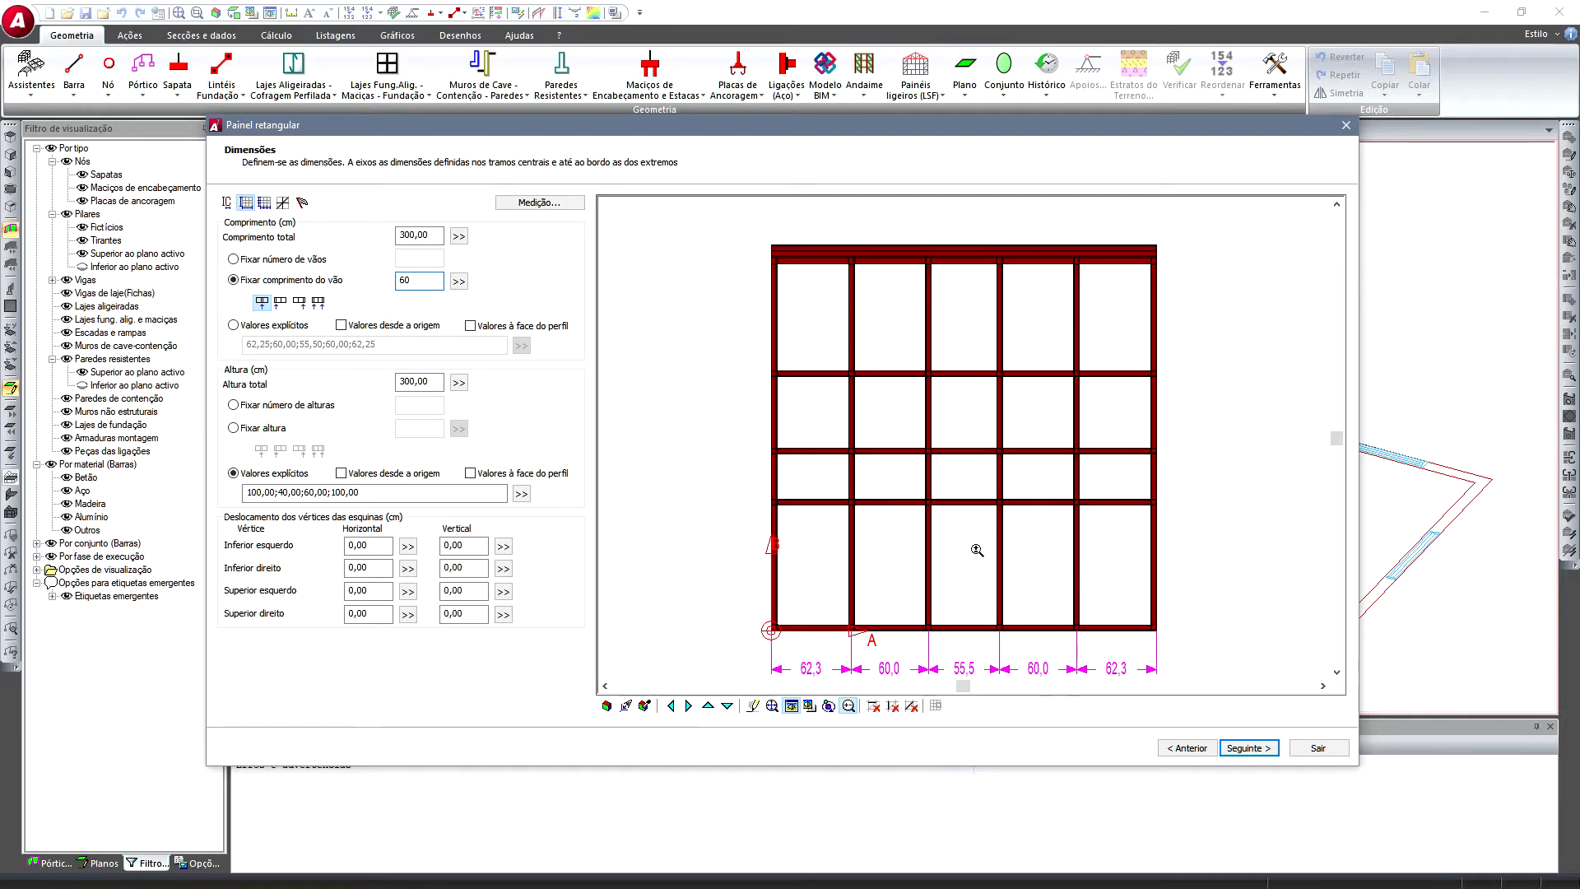
{"action": "left_click", "coordinate": [318, 302]}
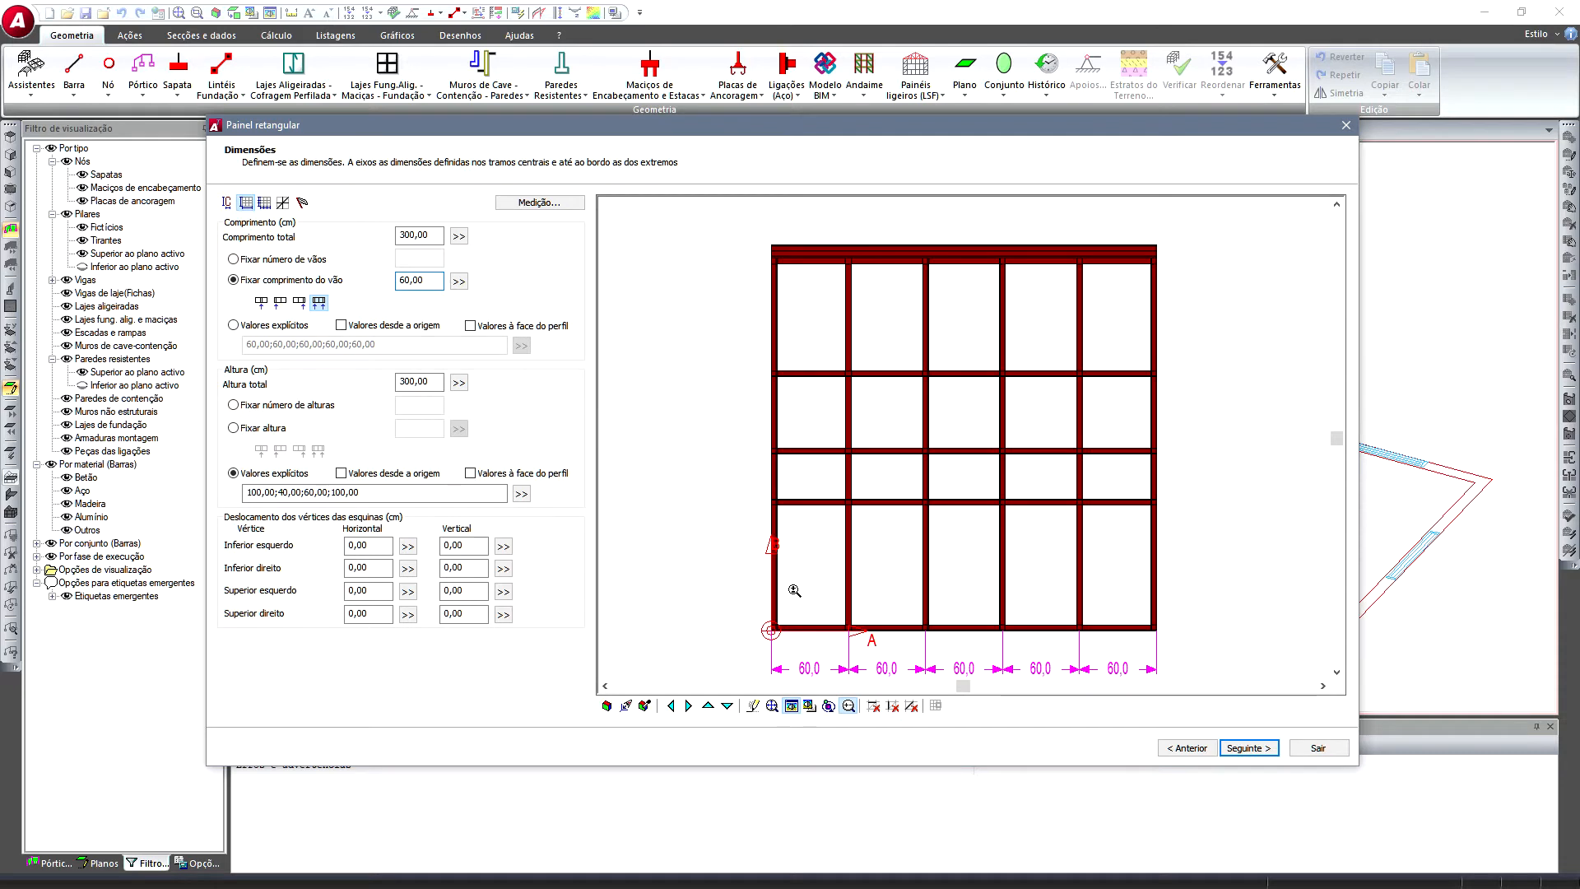
- Set the panel's total length to 340 cm and display the resulting span dimensions
{"action": "left_click", "coordinate": [432, 233]}
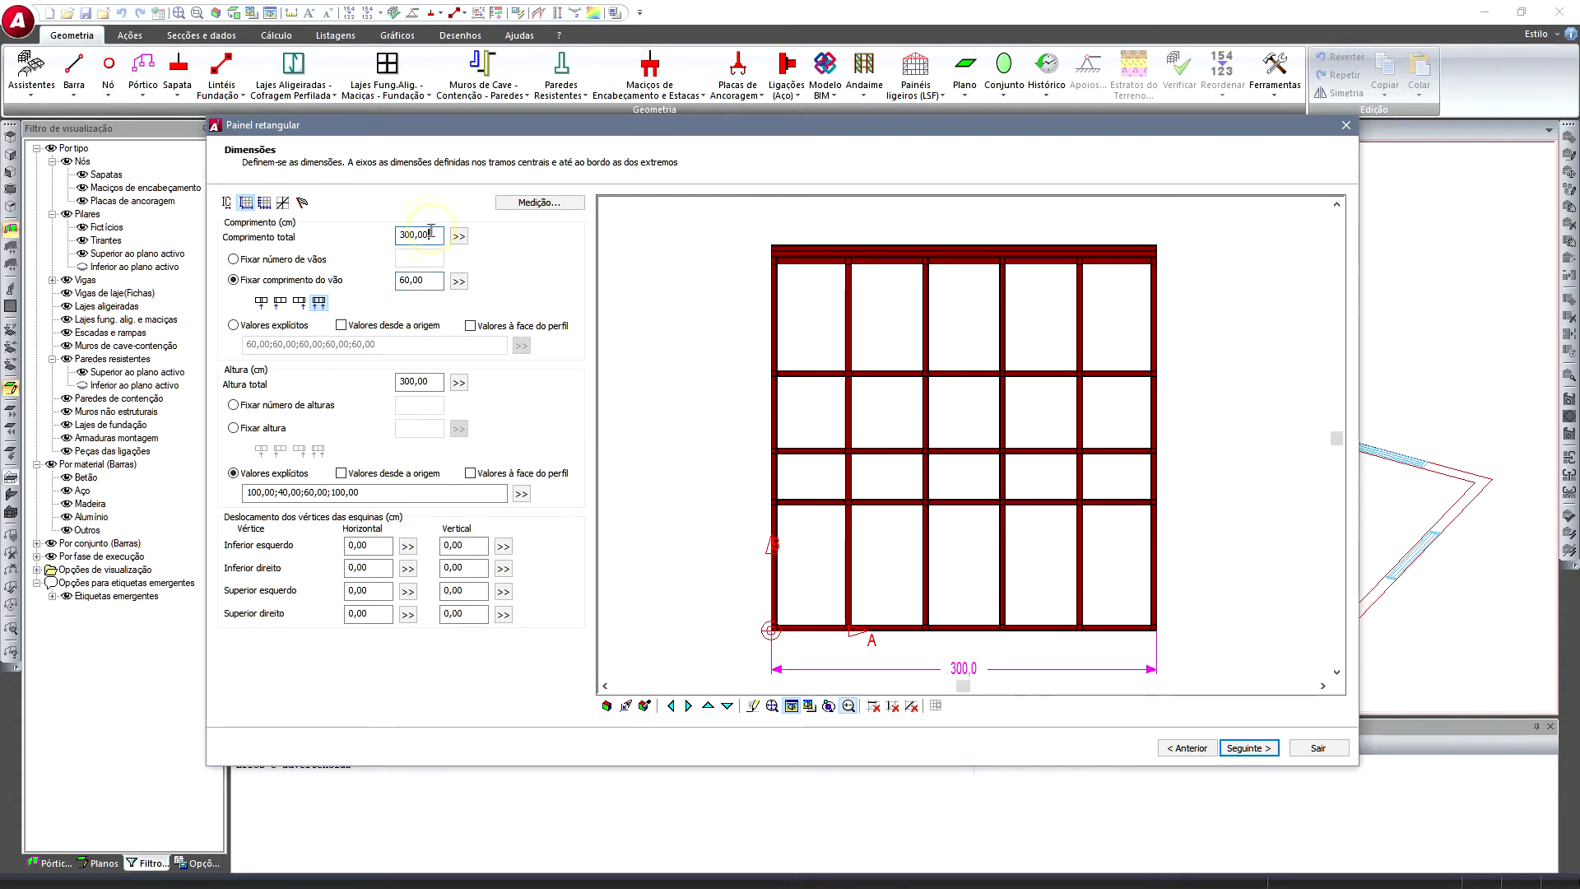
{"action": "left_click", "coordinate": [431, 283]}
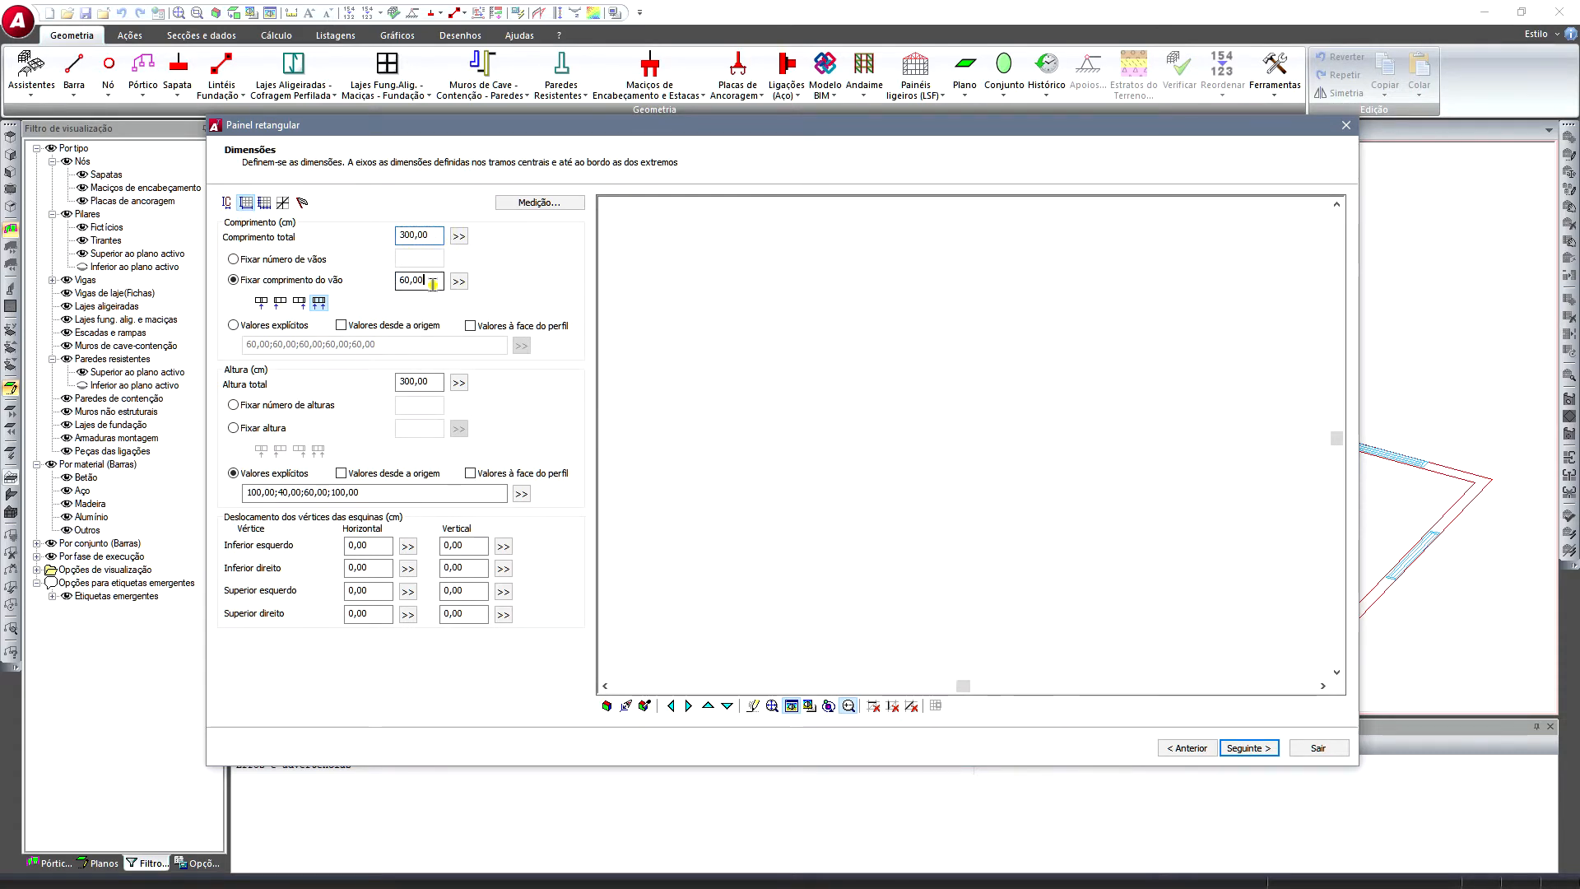
{"action": "left_click", "coordinate": [420, 235]}
{"action": "type", "text": "340"}
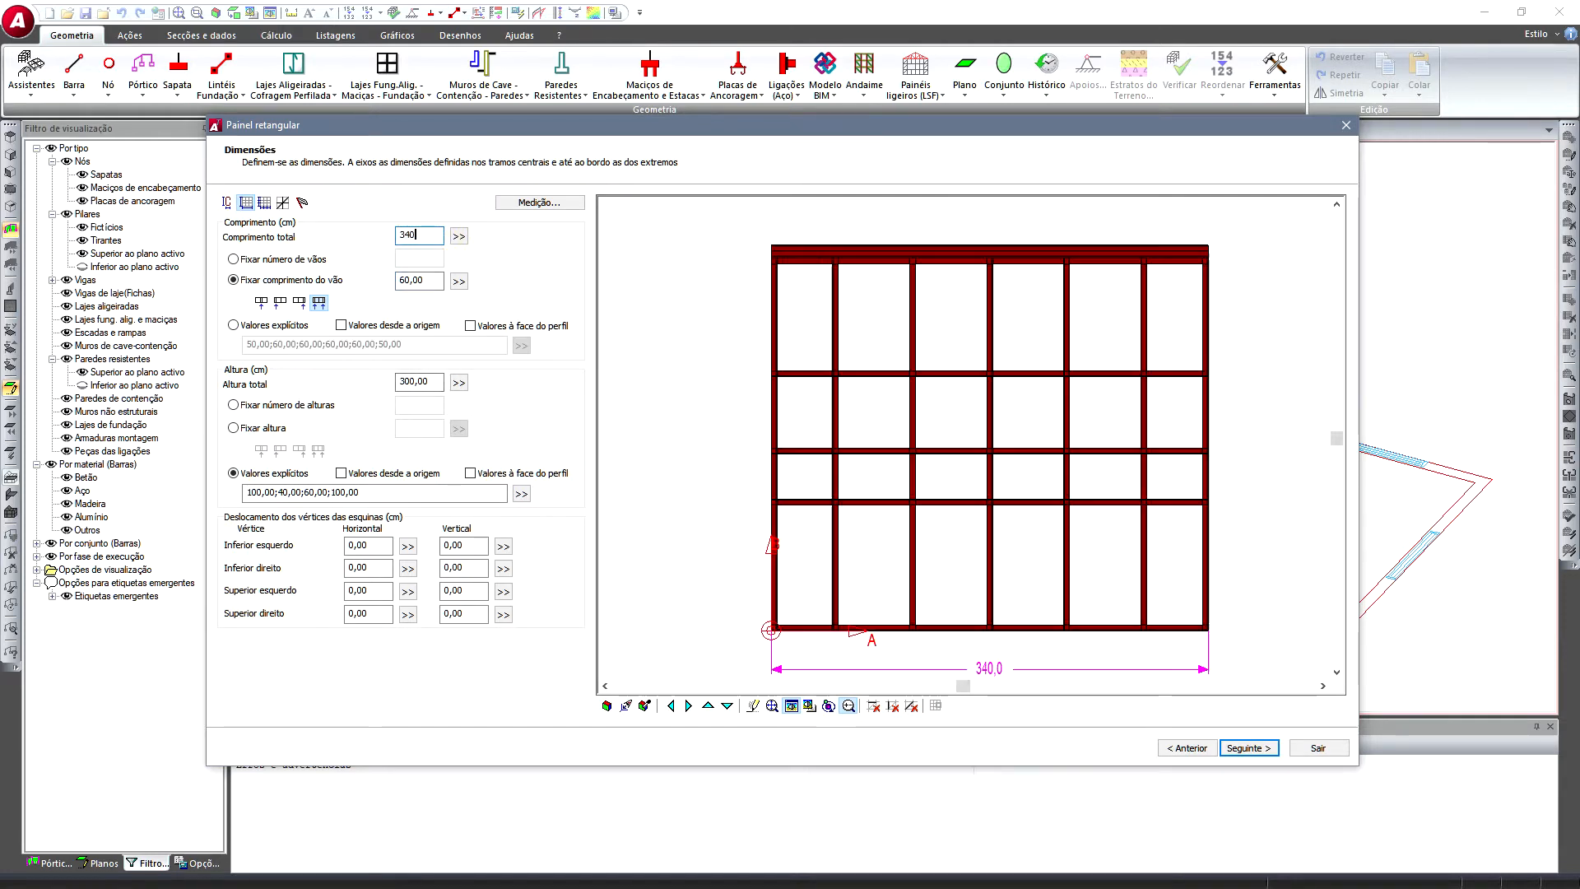
{"action": "left_click", "coordinate": [416, 275]}
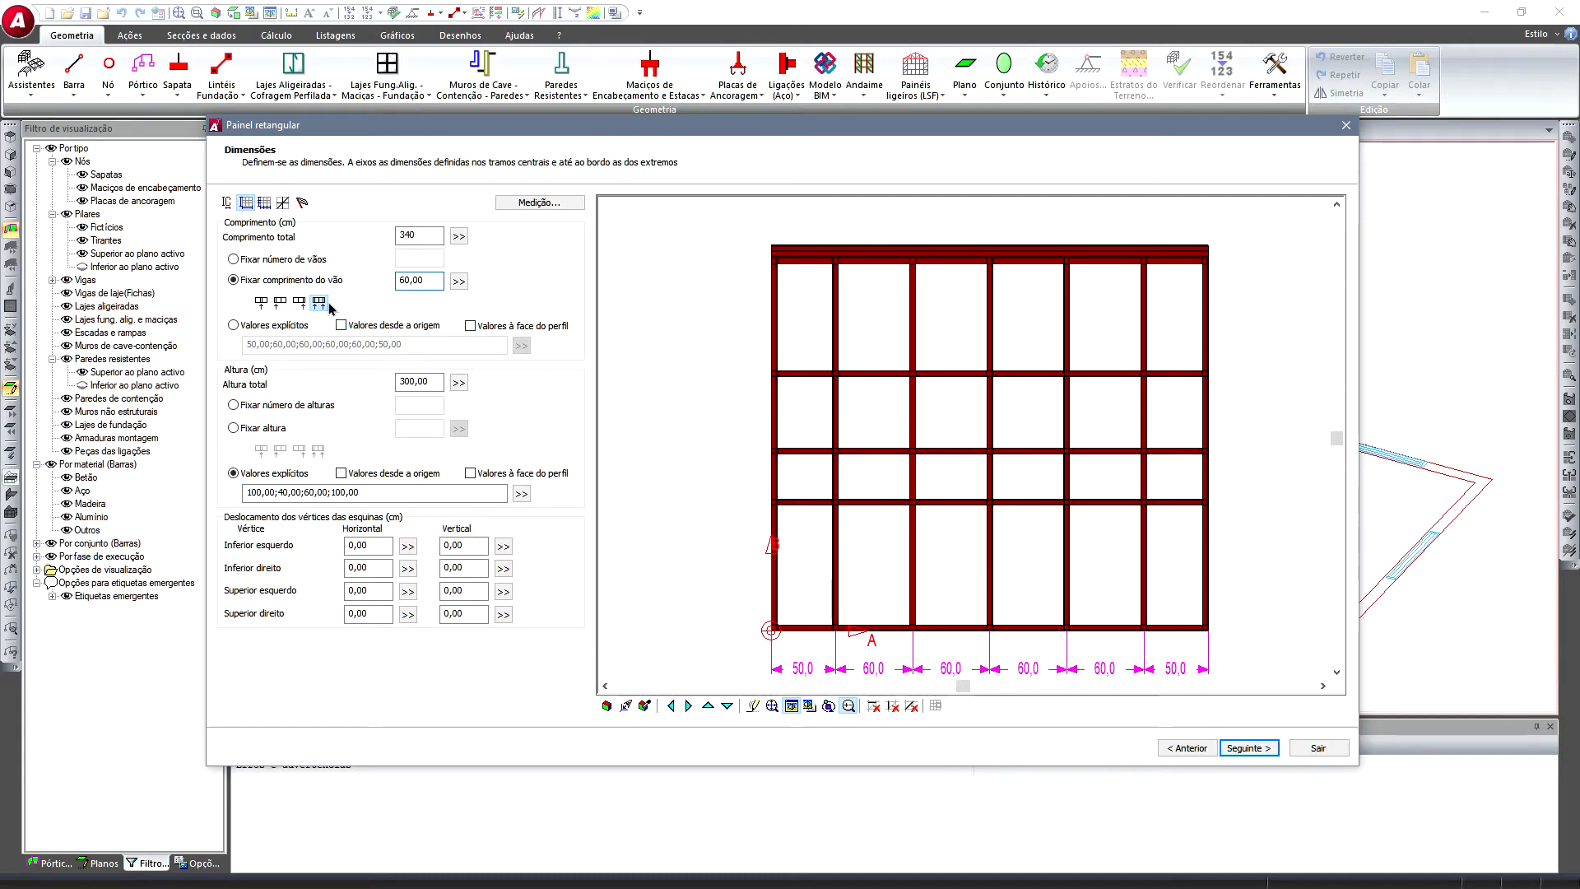
- Compare the alternative distributions of the 60 cm spans and reselect the one with the remainder shared between both ends
{"action": "left_click", "coordinate": [262, 302]}
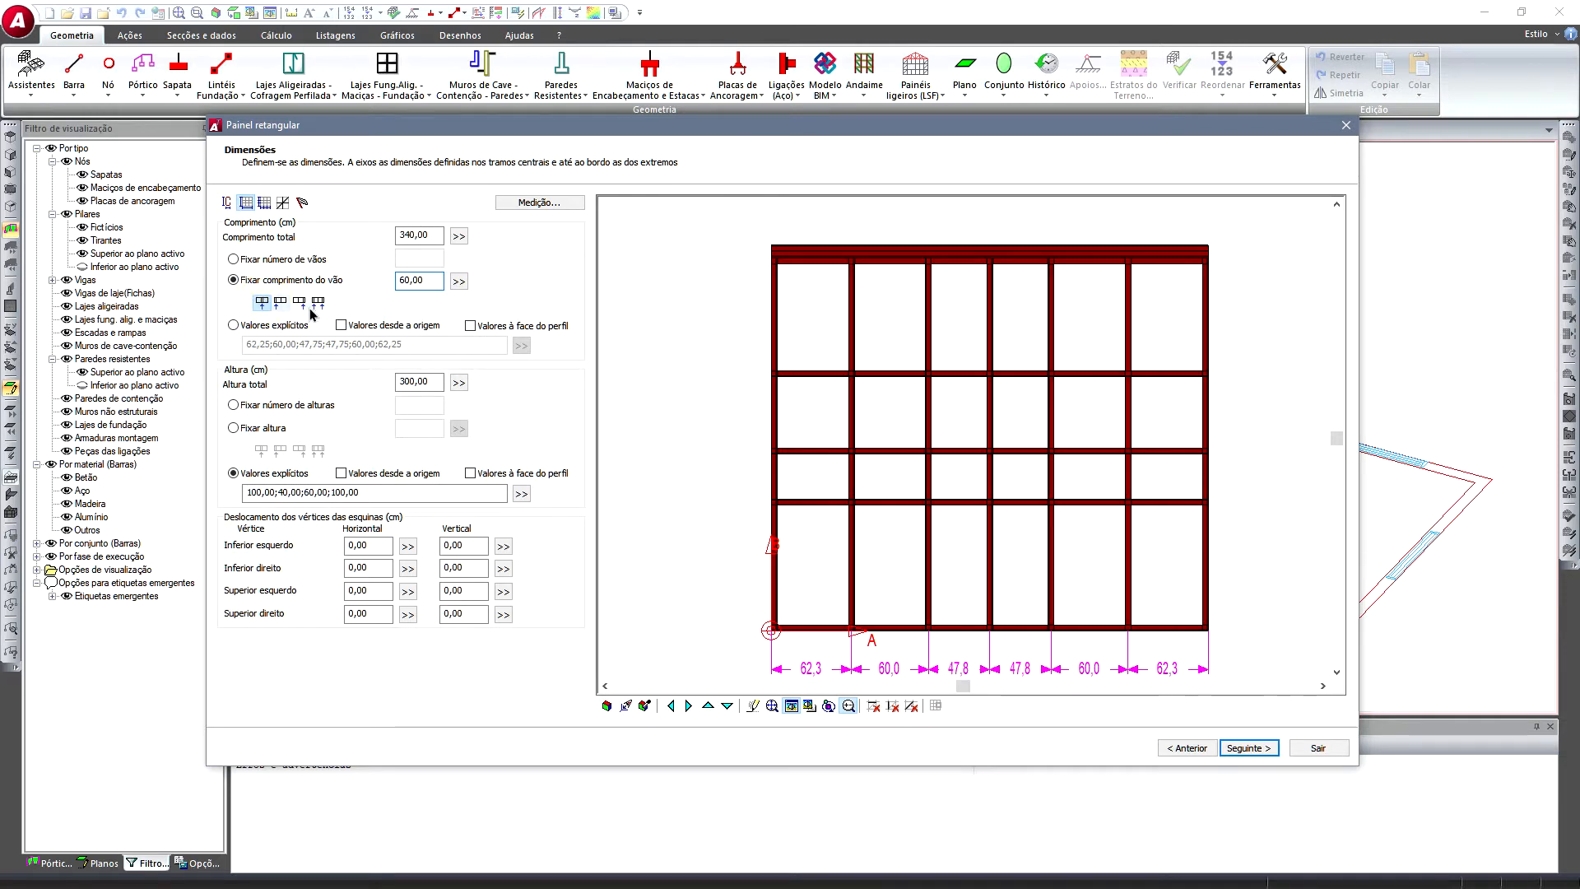
{"action": "left_click", "coordinate": [302, 304]}
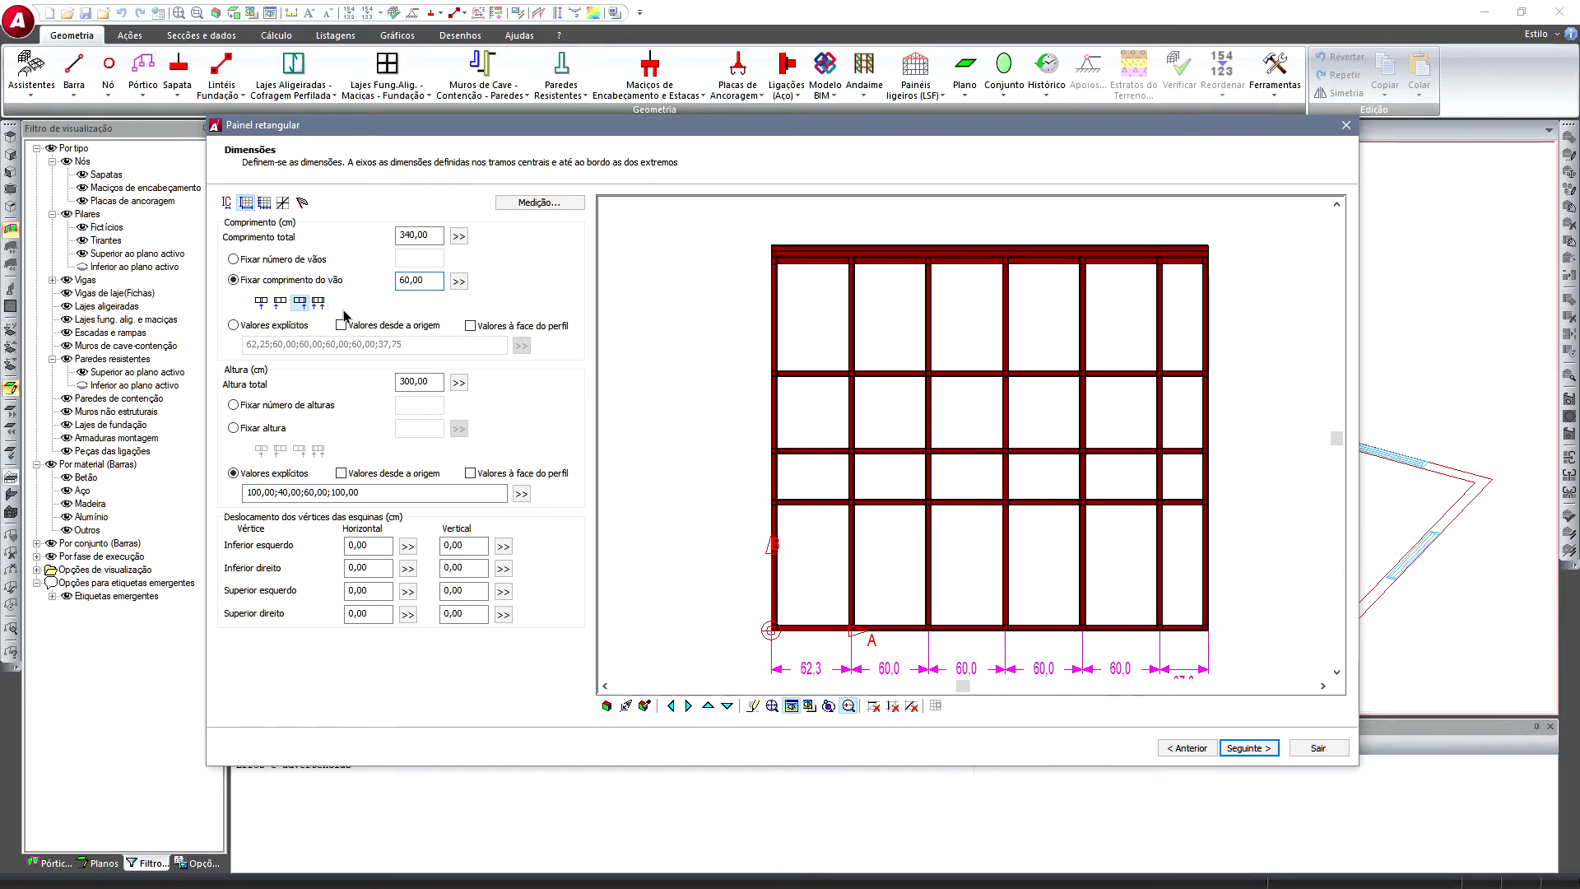
{"action": "left_click", "coordinate": [319, 303]}
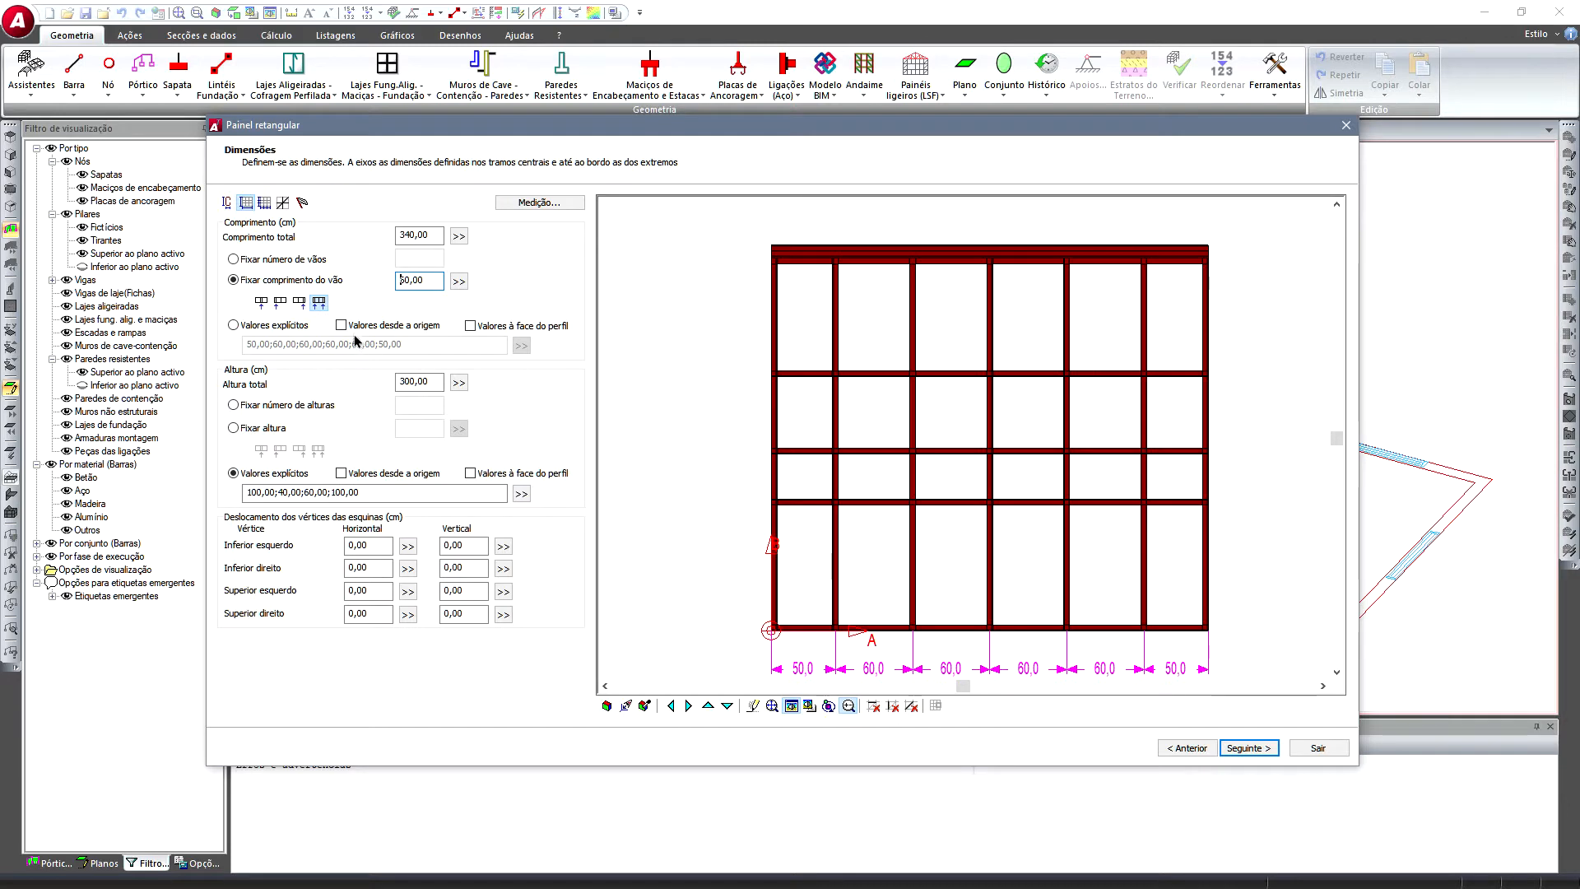
{"action": "left_click", "coordinate": [432, 235]}
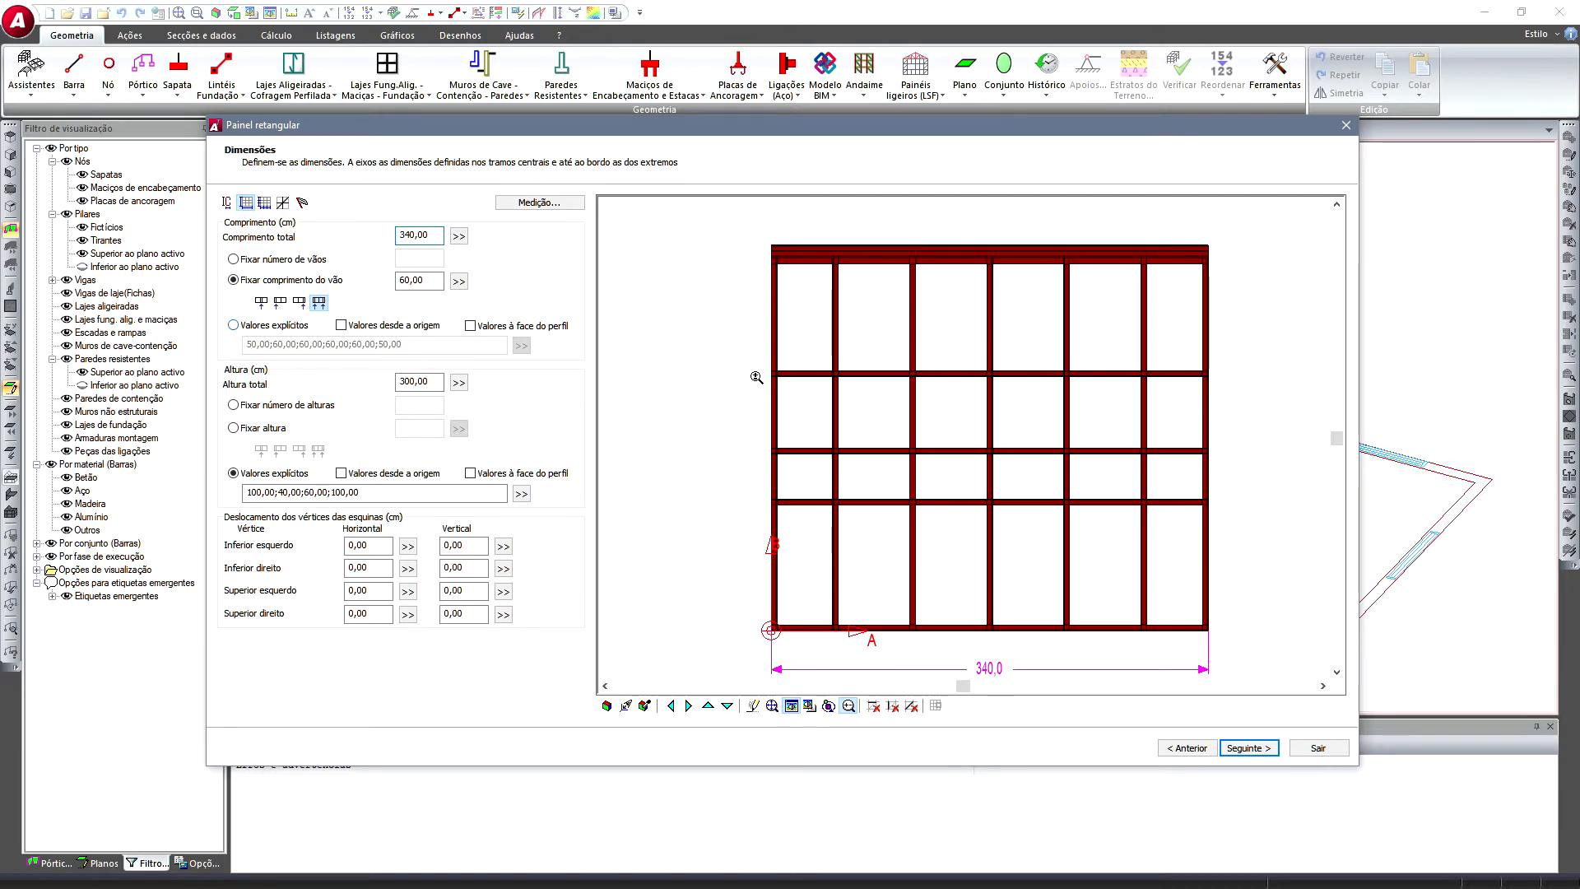
{"action": "left_click", "coordinate": [411, 281]}
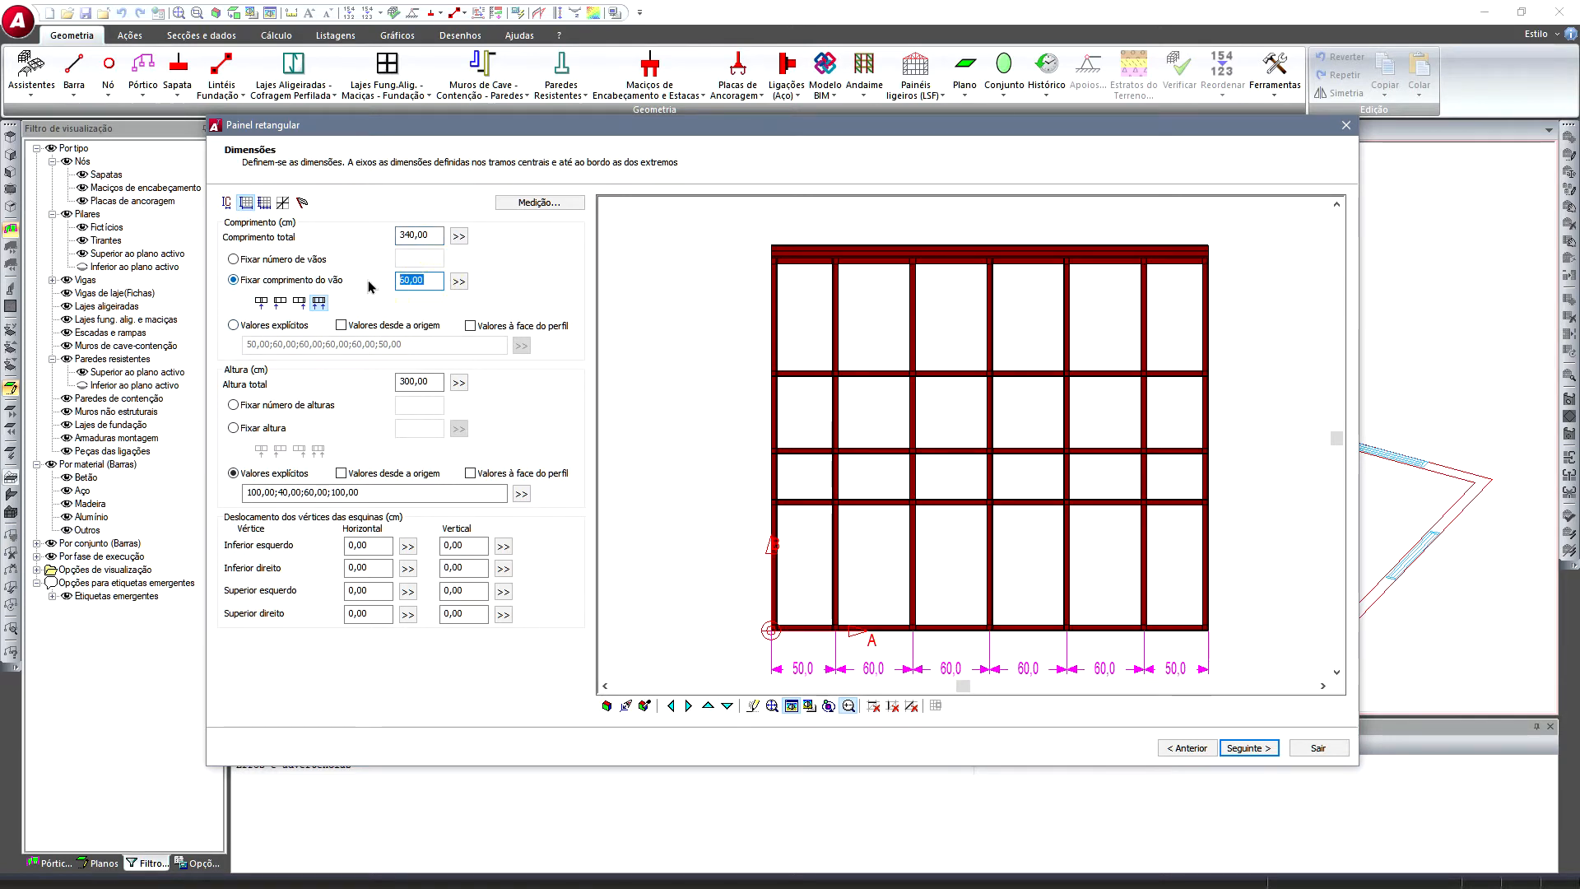
- Switch the length division to a fixed number of 6 spans, convert it to explicit values and set the last span to 58,15 cm
{"action": "left_click", "coordinate": [234, 259]}
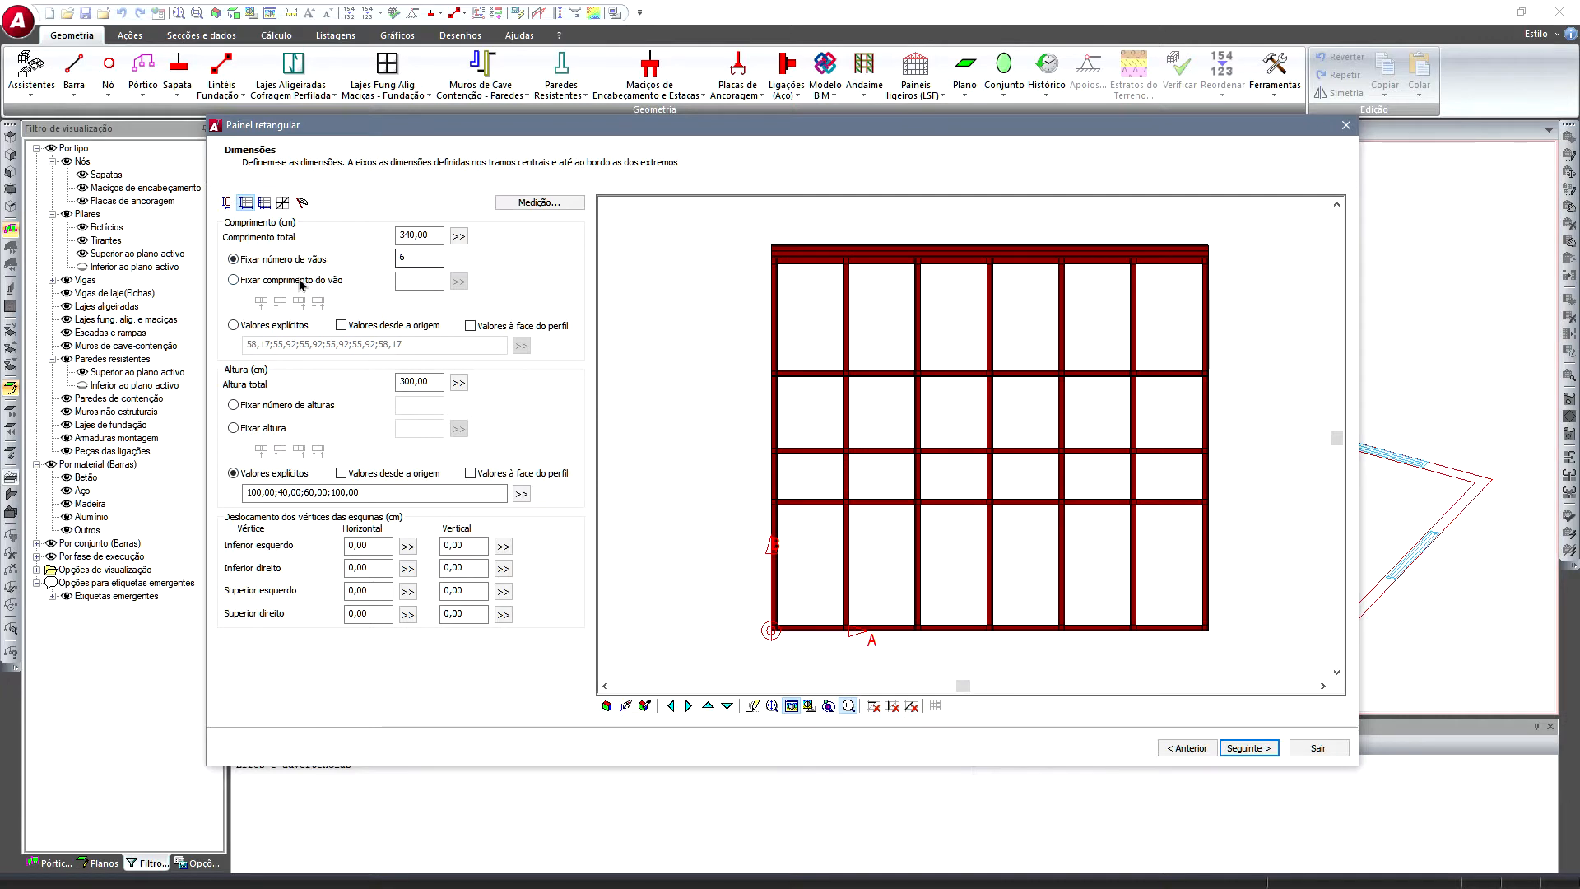
{"action": "left_click", "coordinate": [234, 325]}
{"action": "left_click", "coordinate": [422, 345]}
{"action": "key", "text": "BackSpace"}
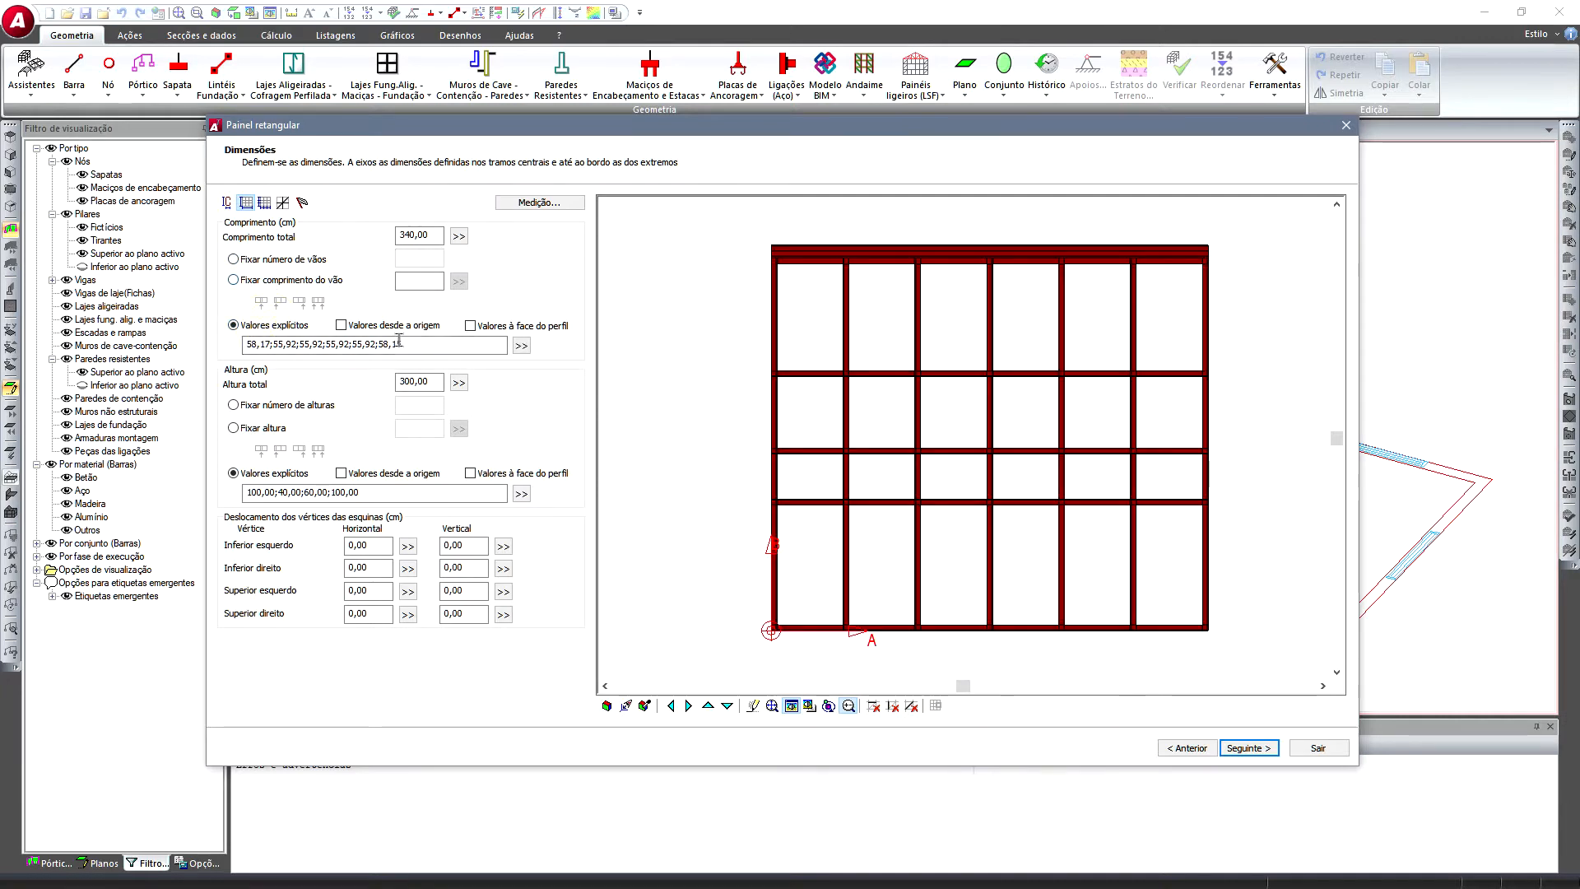
{"action": "type", "text": "5"}
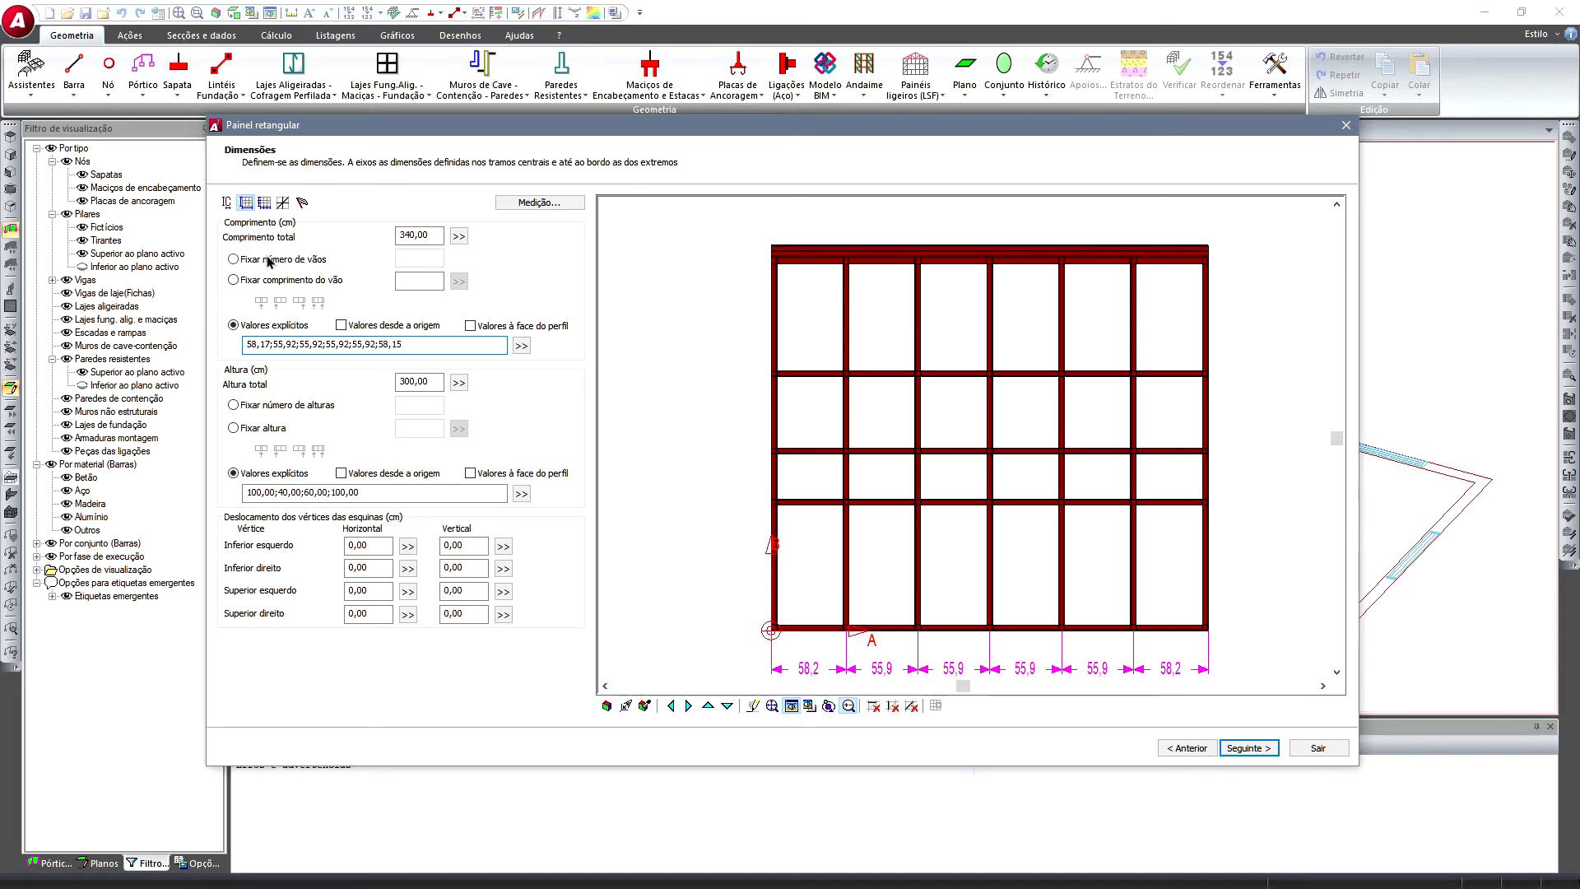
- Display the total and explicit height dimensions, and try to displace the lower left vertex horizontally by 1 cm
{"action": "left_click", "coordinate": [437, 377]}
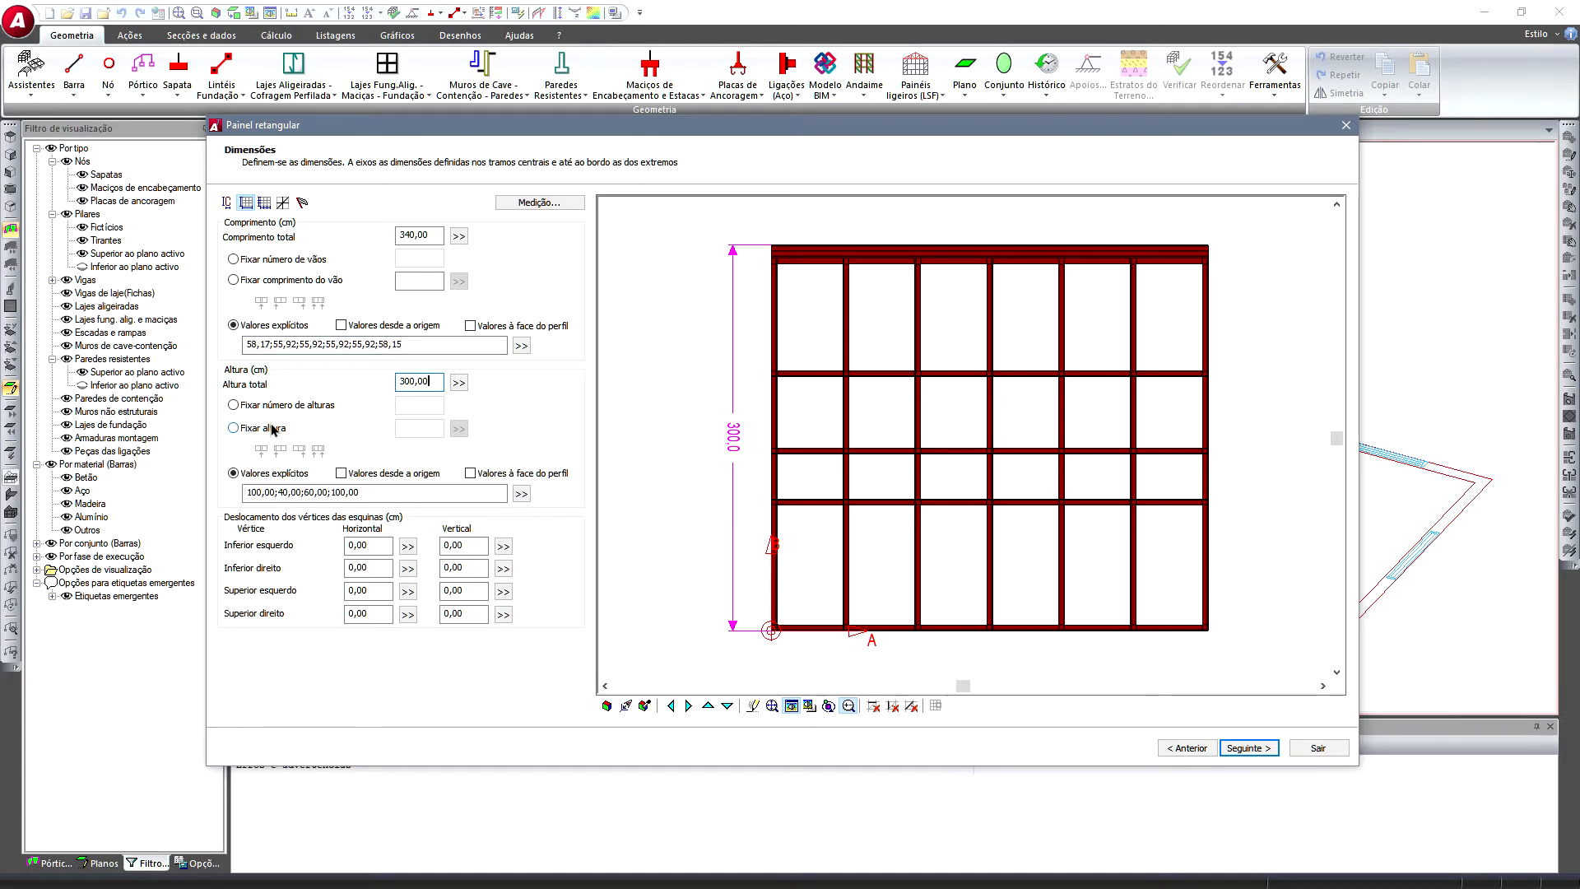
{"action": "left_click", "coordinate": [354, 489]}
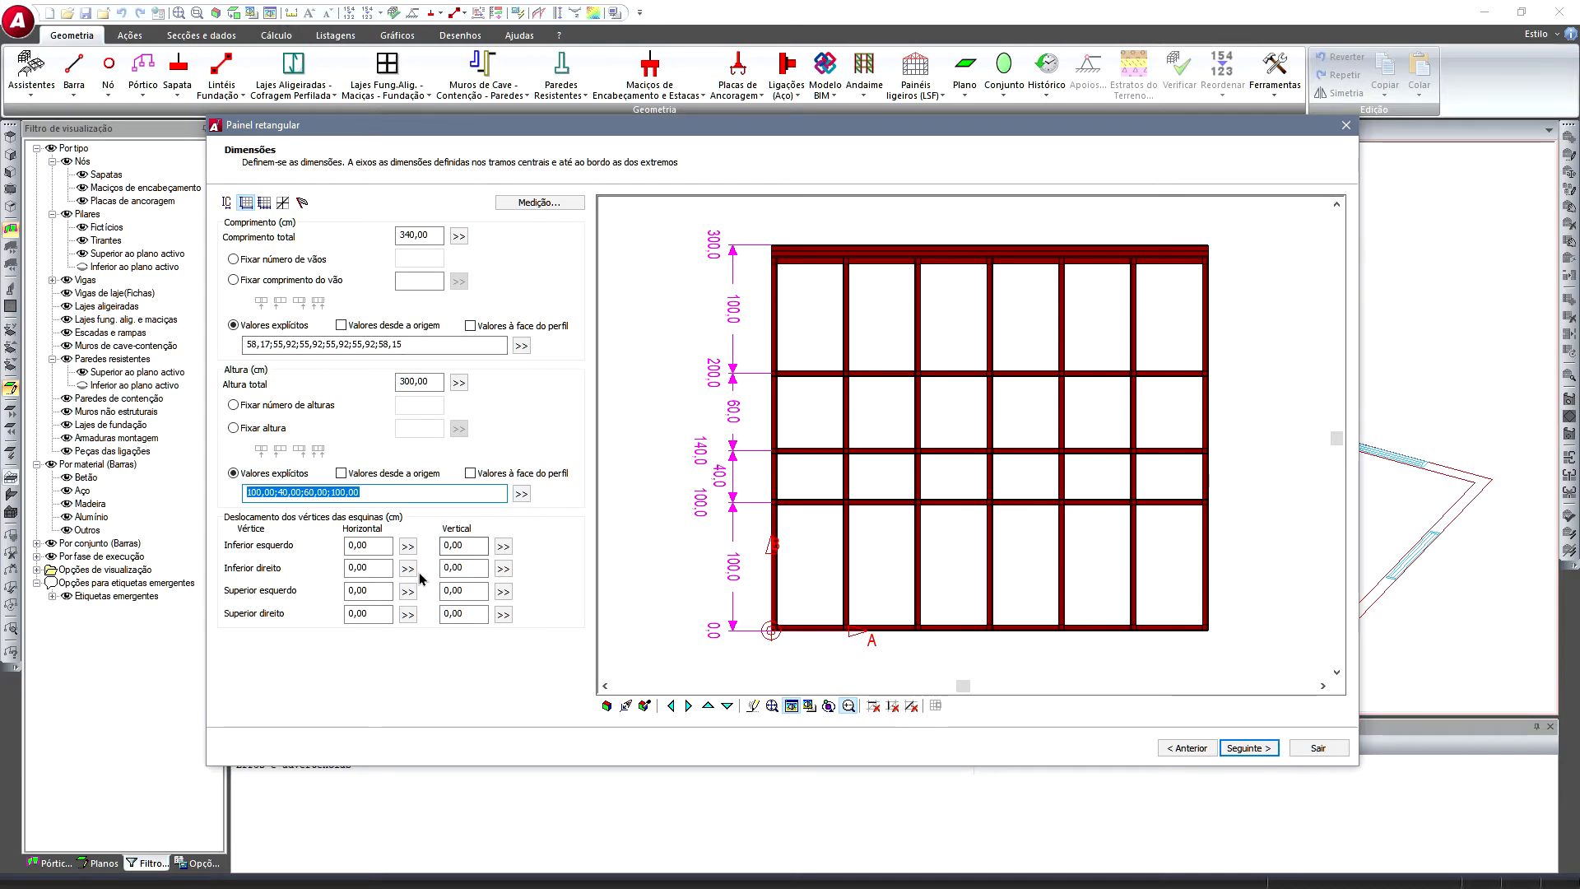
{"action": "left_click", "coordinate": [384, 547]}
{"action": "type", "text": "1"}
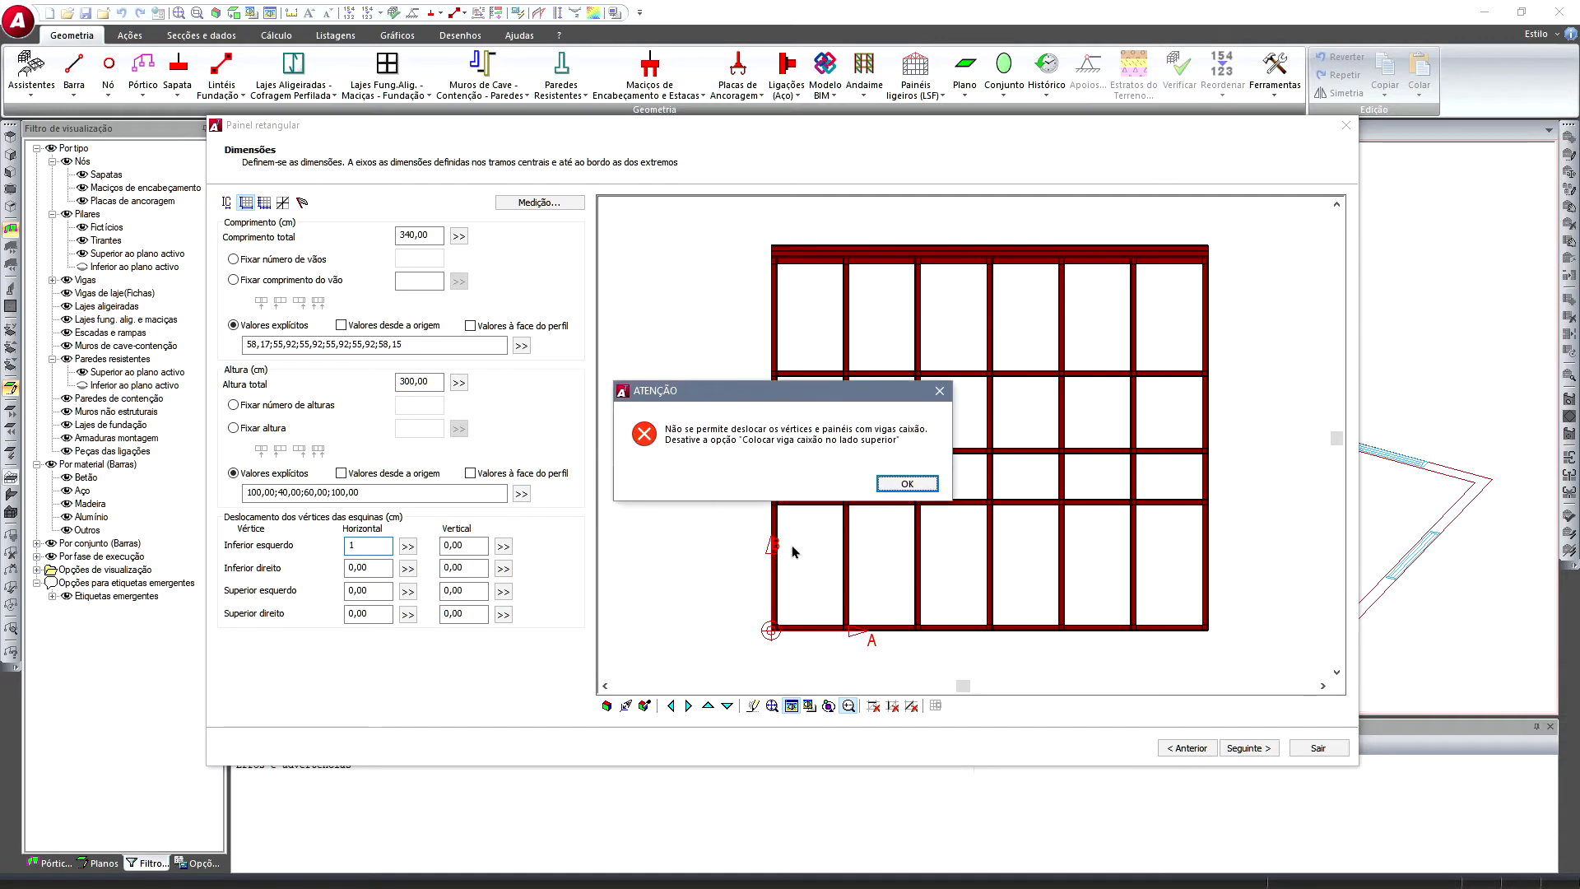
{"action": "left_click", "coordinate": [906, 483]}
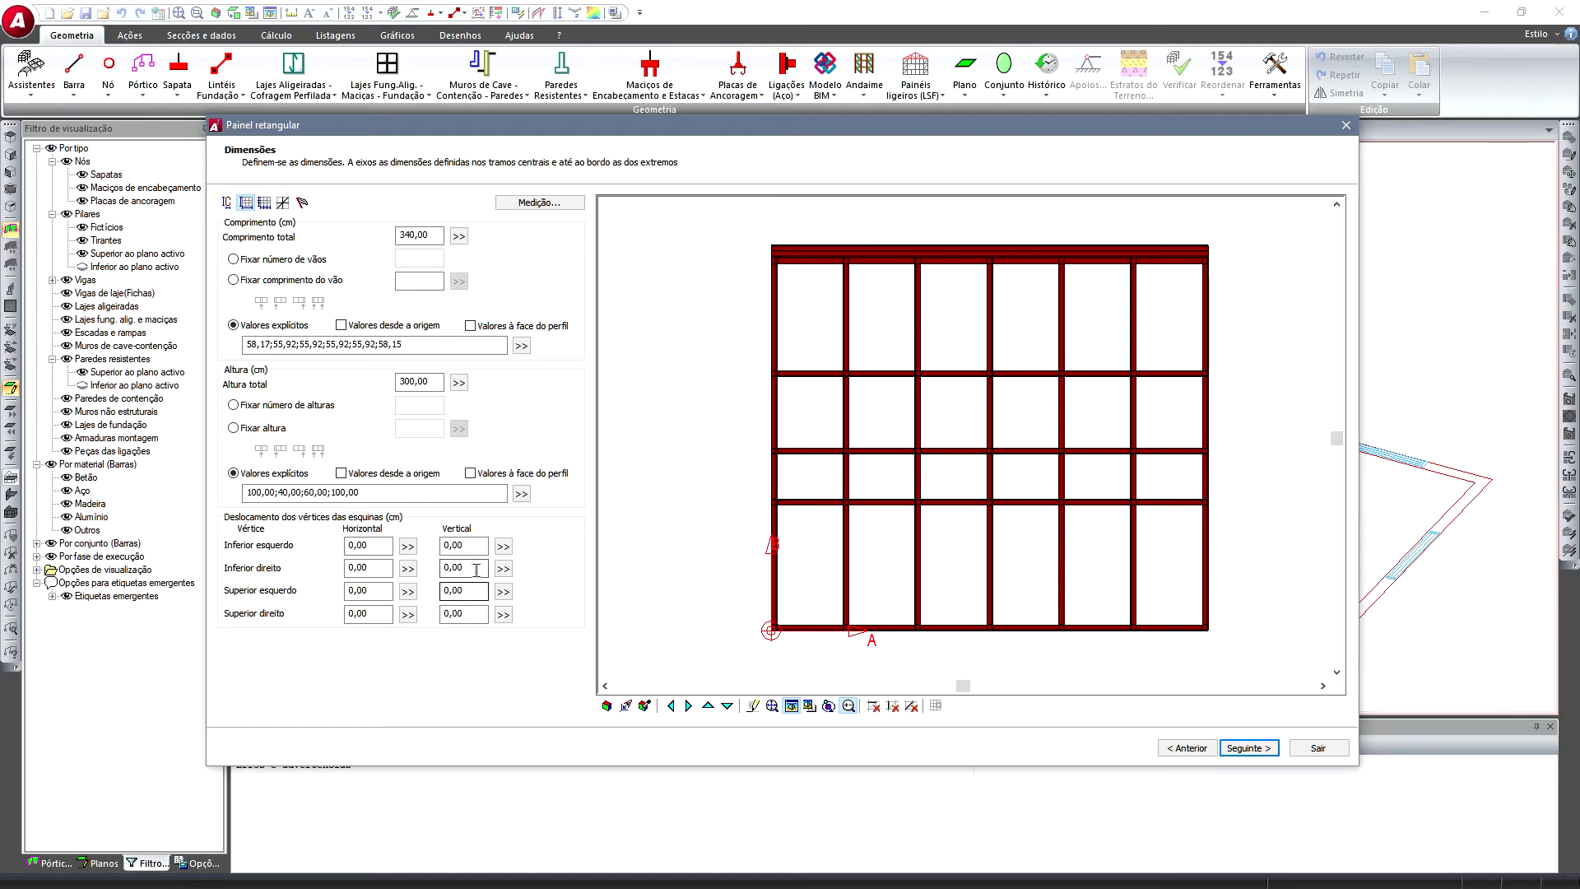
{"action": "left_click", "coordinate": [375, 591]}
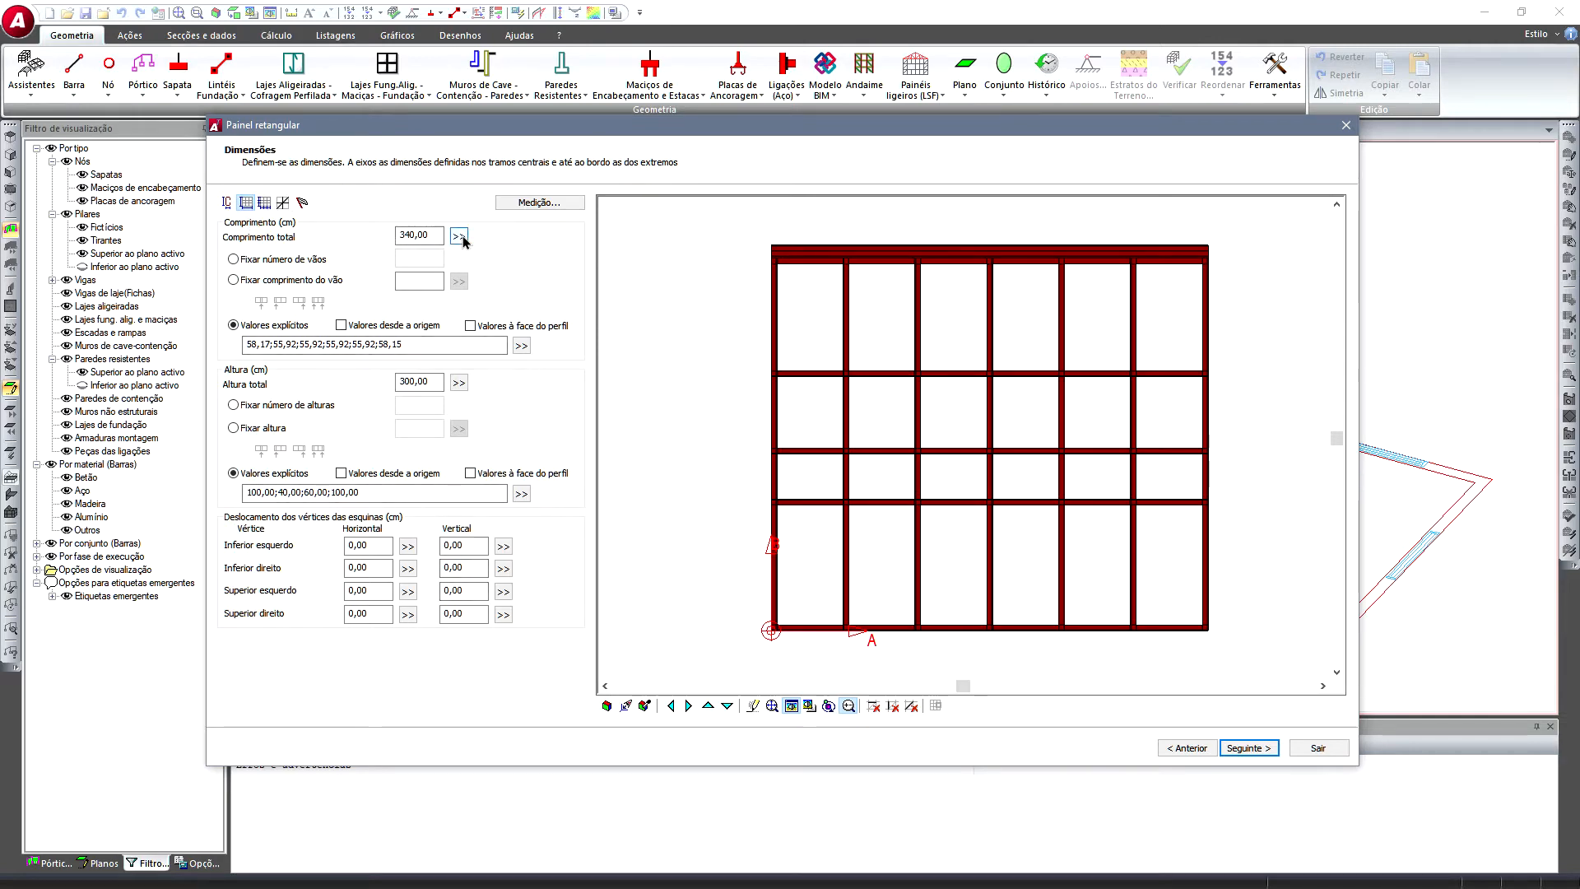
- Try to take the panel's total length from points picked along the Bed Room 2 exterior wall in the plan
{"action": "key", "text": "Return"}
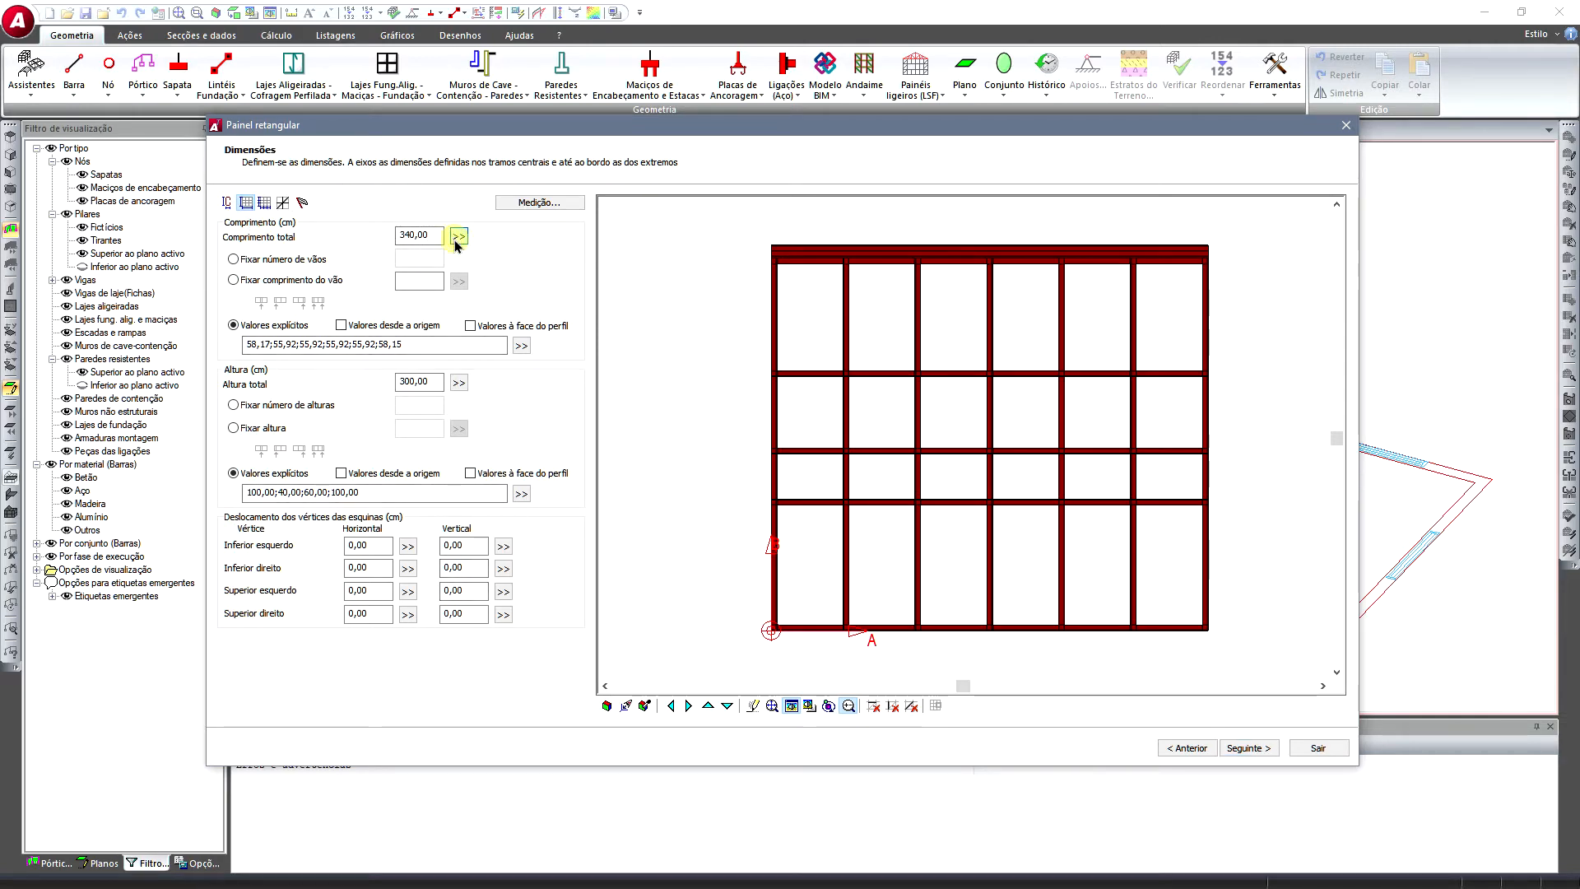
{"action": "scroll", "coordinate": [592, 237], "scroll_direction": "up", "scroll_amount": 3}
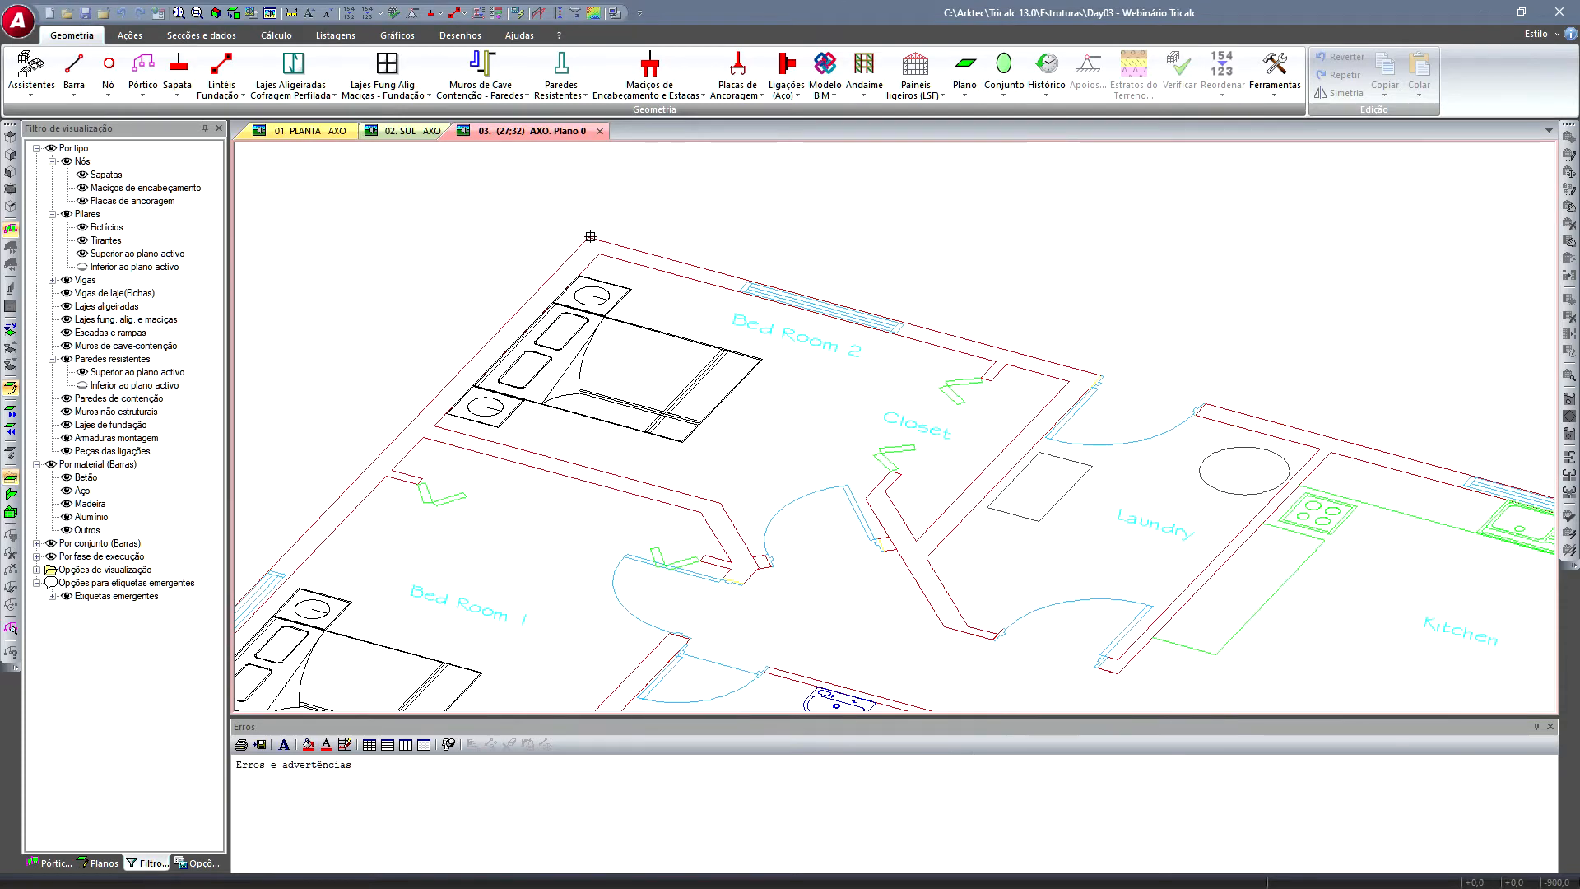
{"action": "left_click", "coordinate": [590, 238]}
{"action": "left_click", "coordinate": [830, 281]}
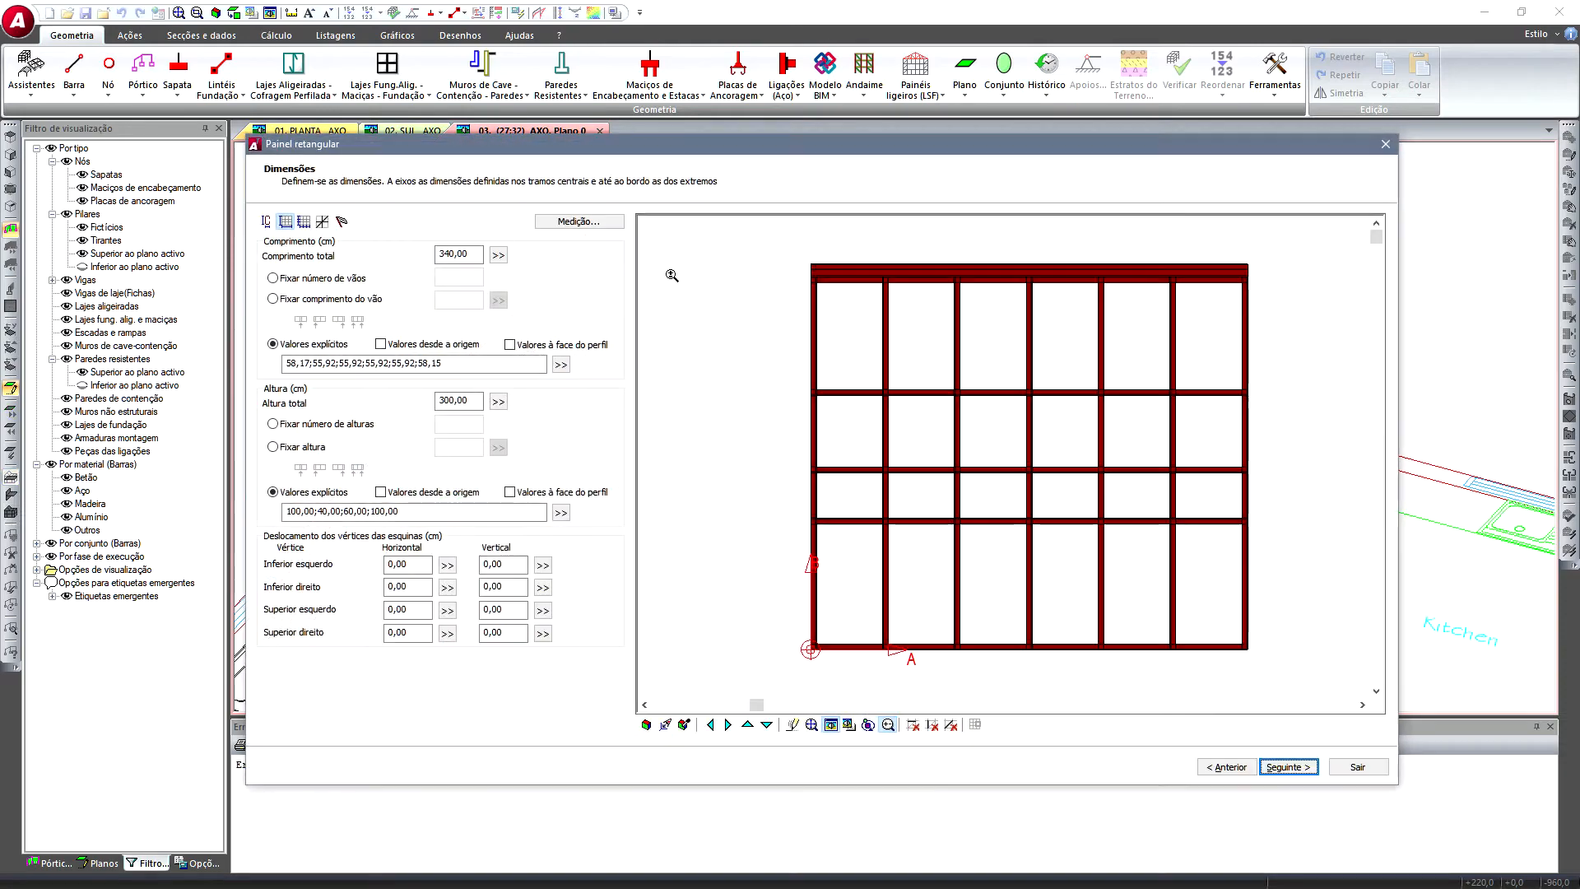
{"action": "left_click", "coordinate": [498, 255]}
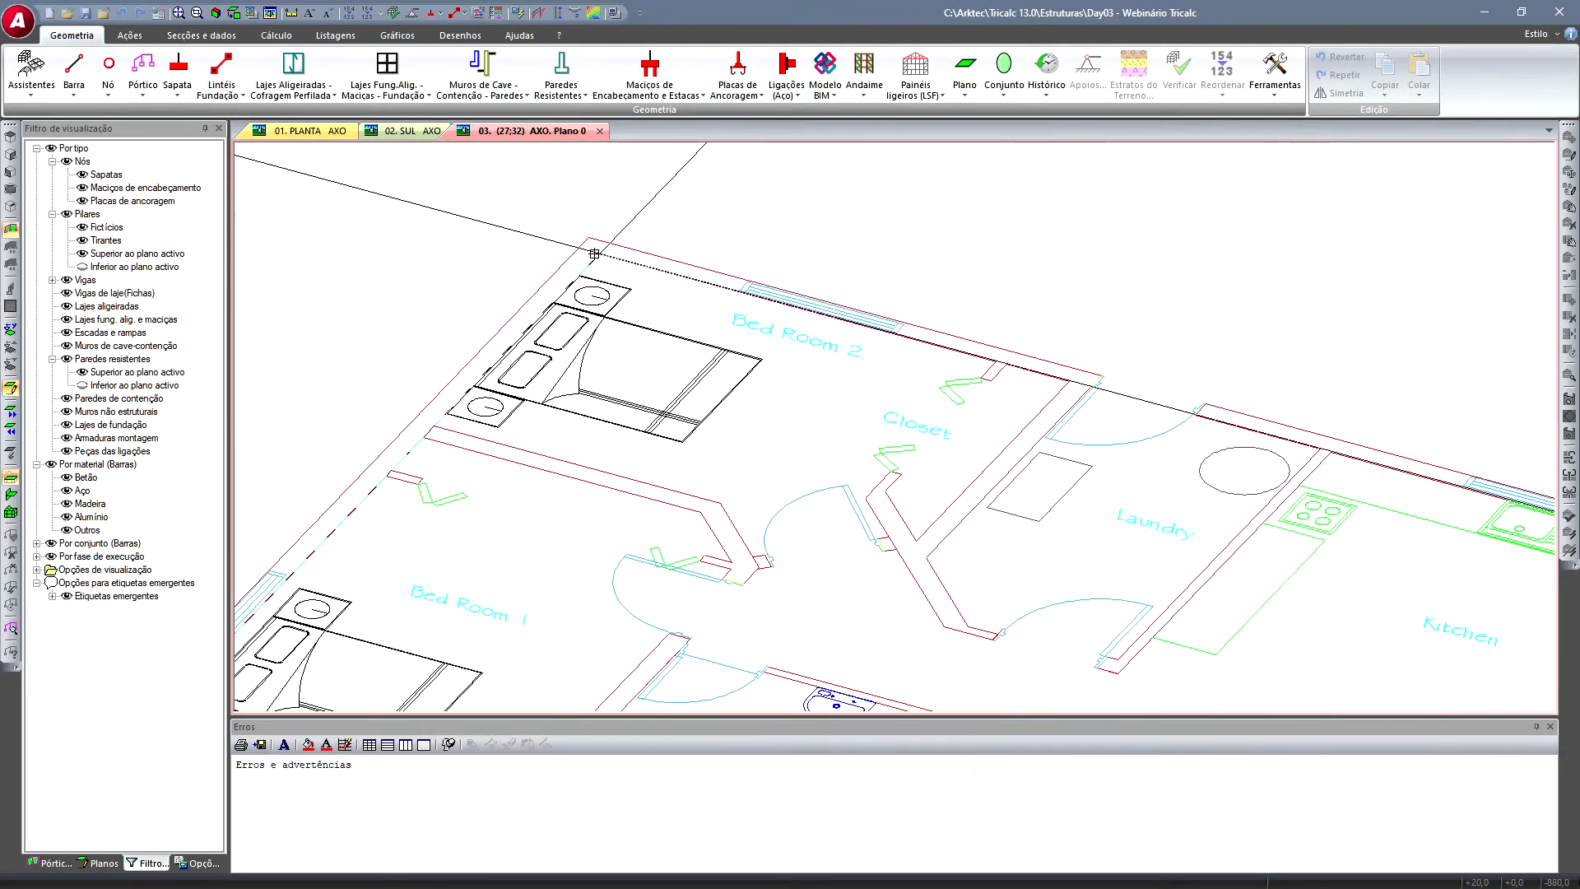
{"action": "left_click", "coordinate": [1000, 363]}
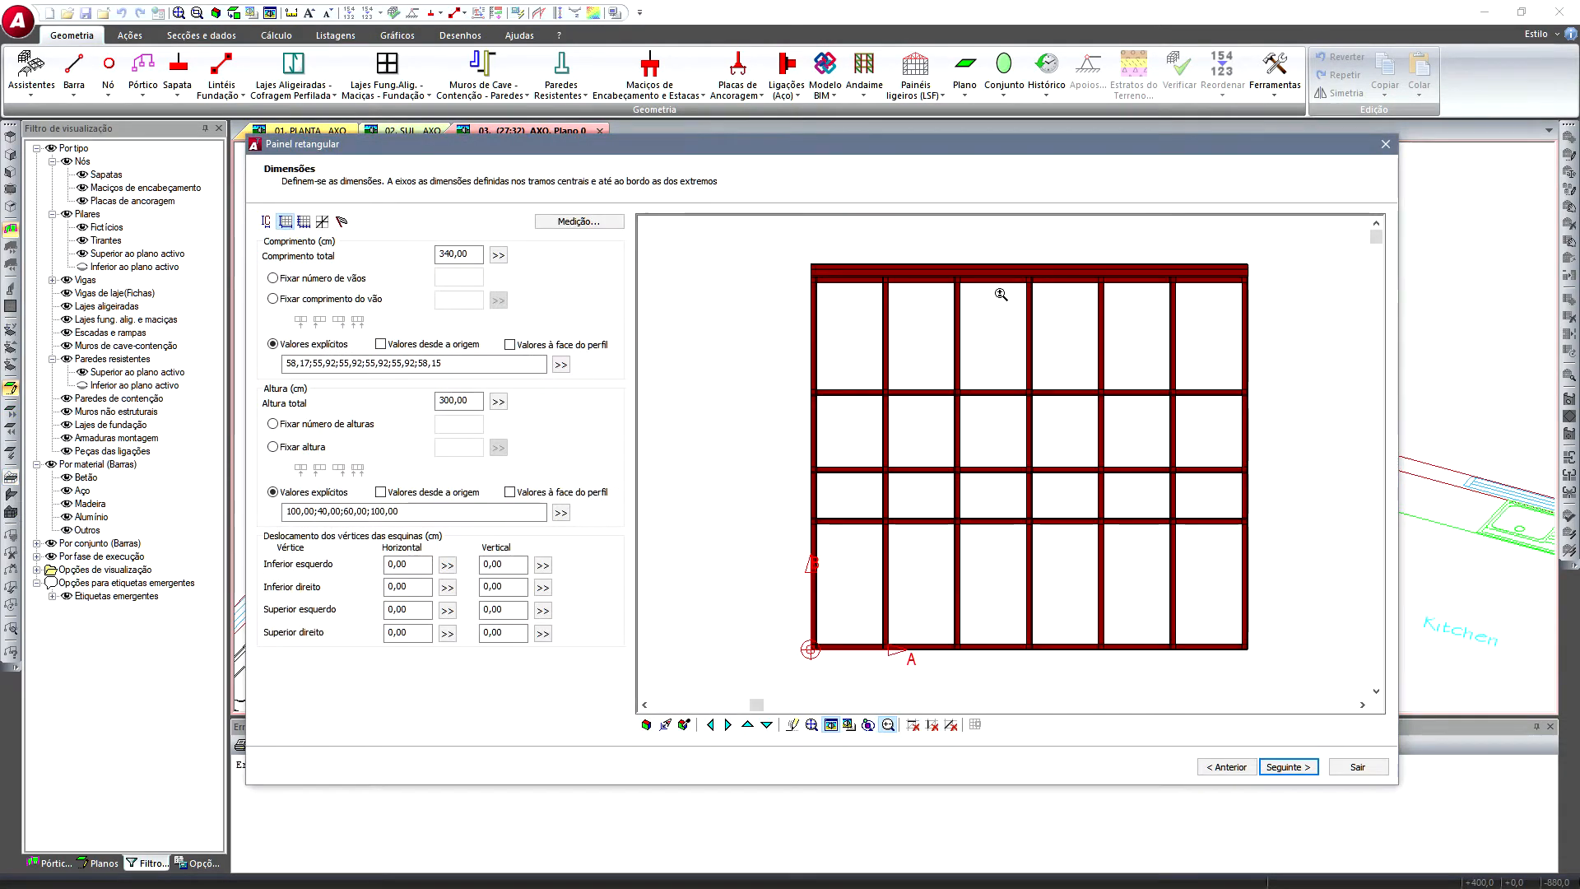
- Take the 380 cm total length from Bed Room 2's inner exterior-wall face in the plan, and fix 60 cm spans with equal end remainders
{"action": "left_click", "coordinate": [498, 255]}
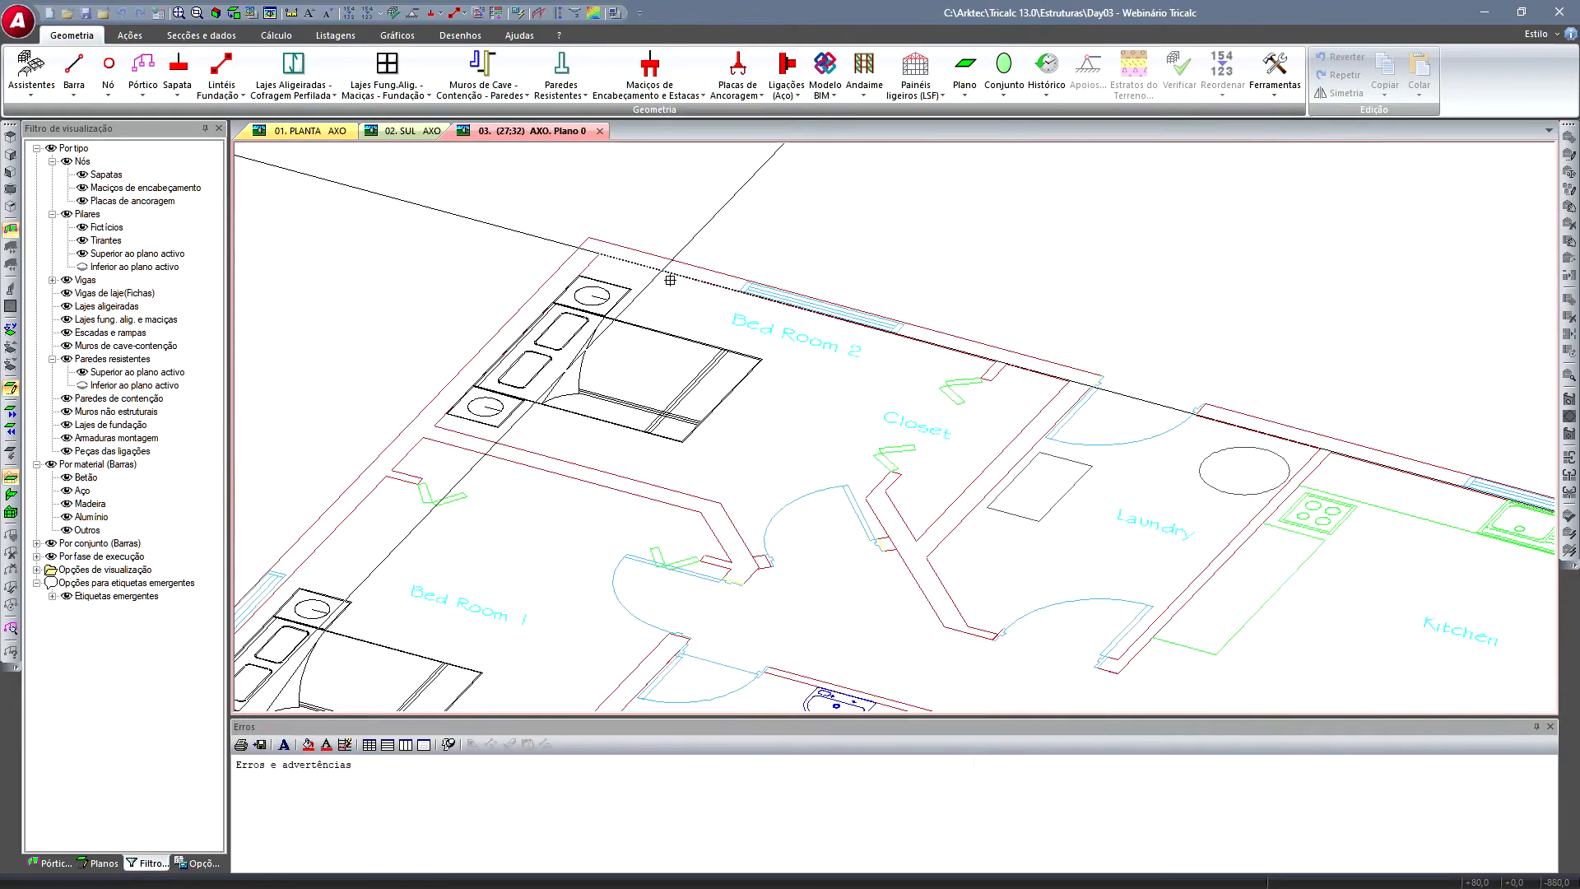
{"action": "left_click", "coordinate": [605, 255]}
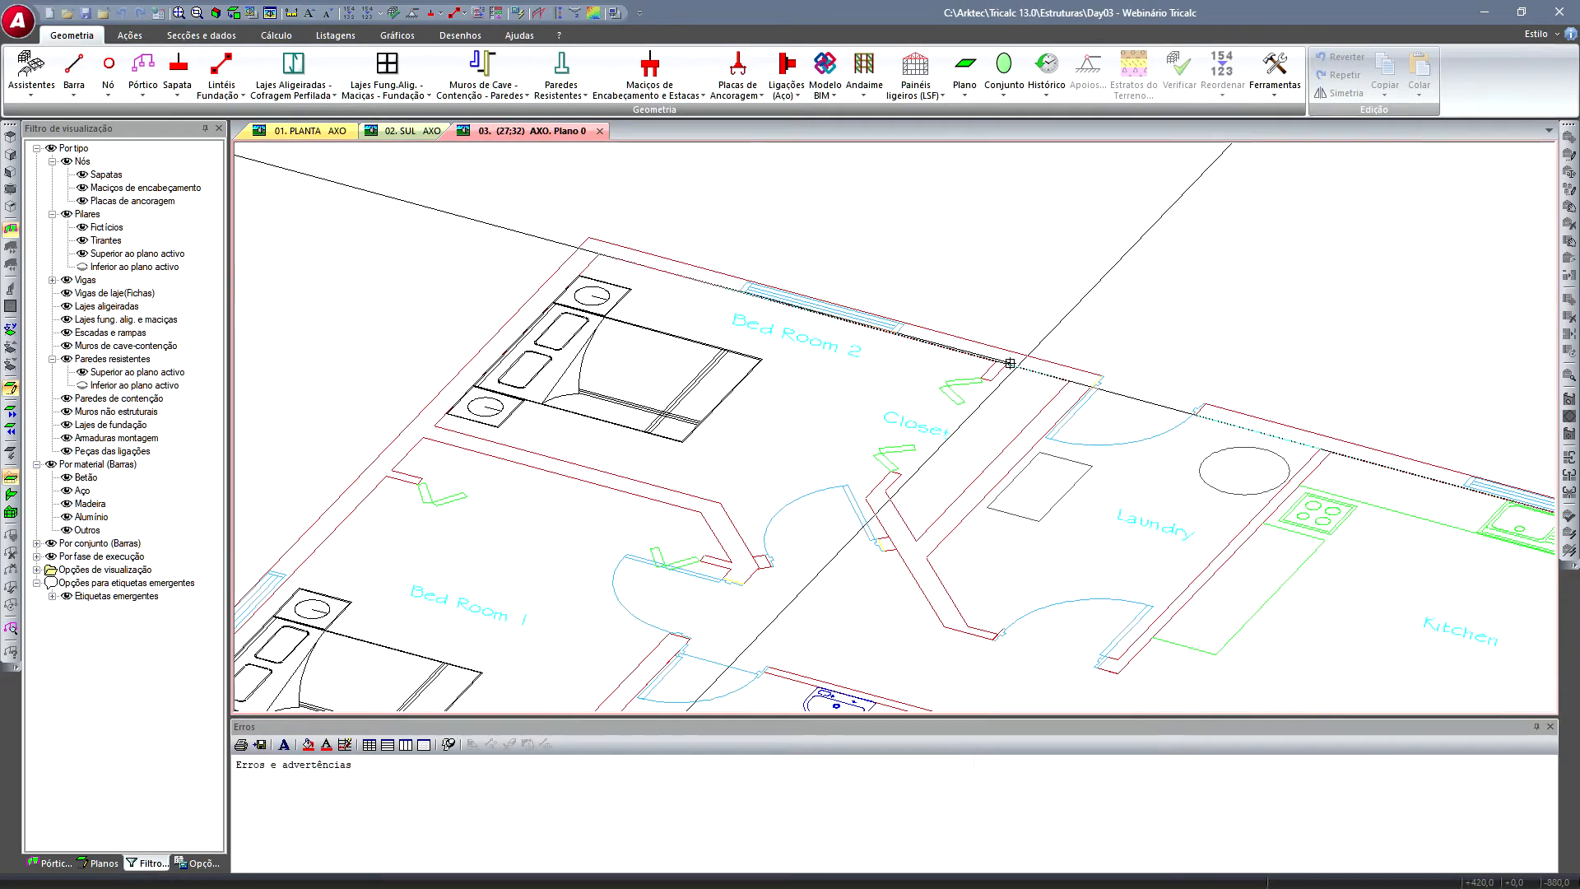
{"action": "left_click", "coordinate": [998, 362]}
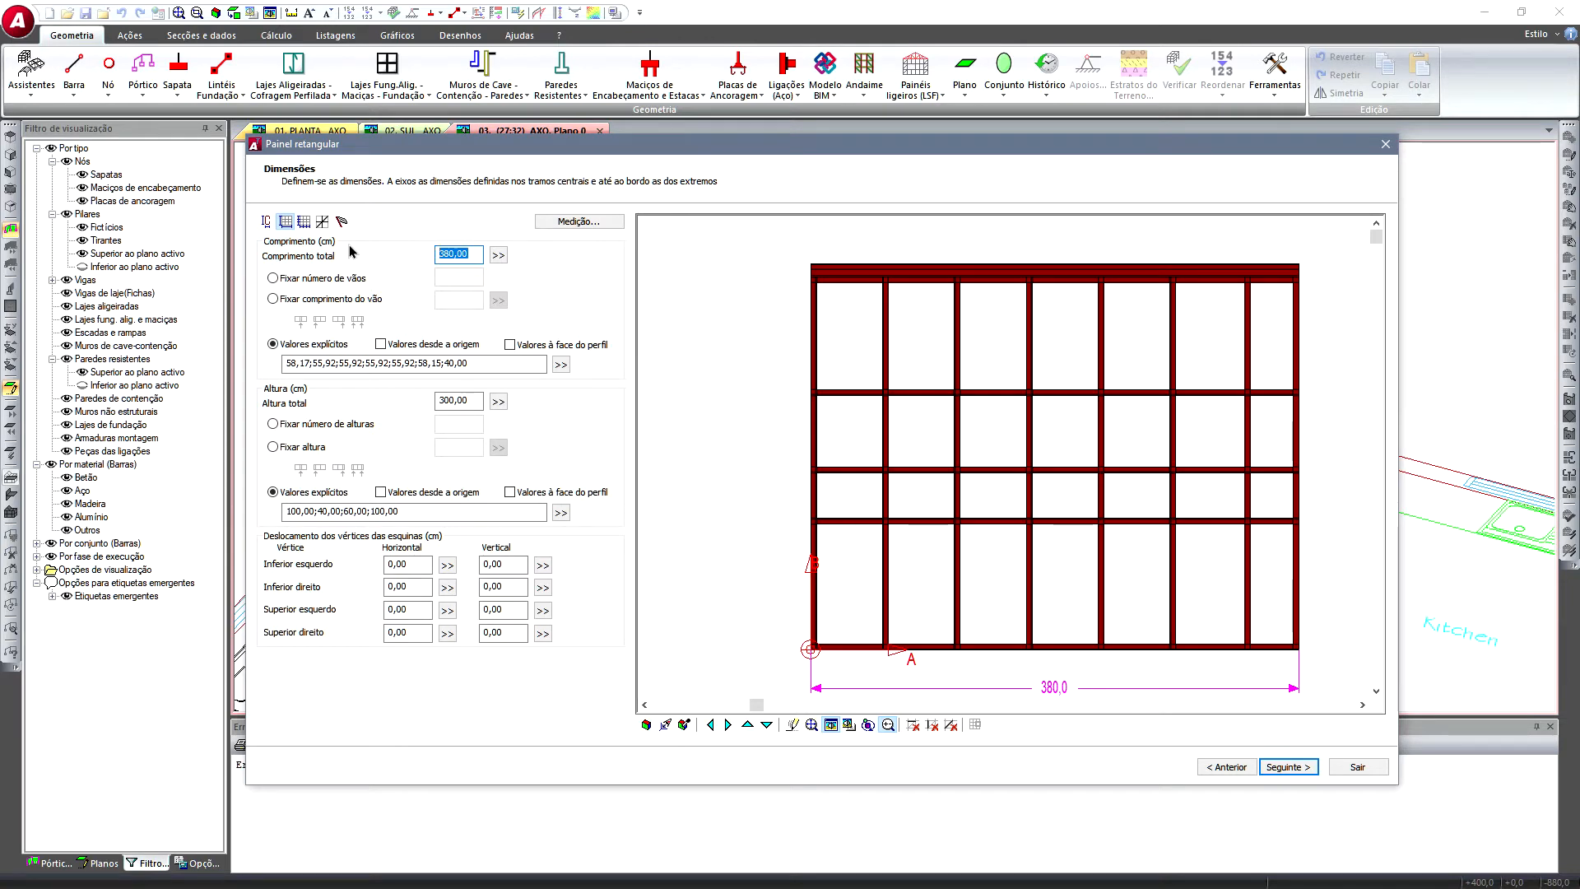
{"action": "left_click", "coordinate": [318, 301]}
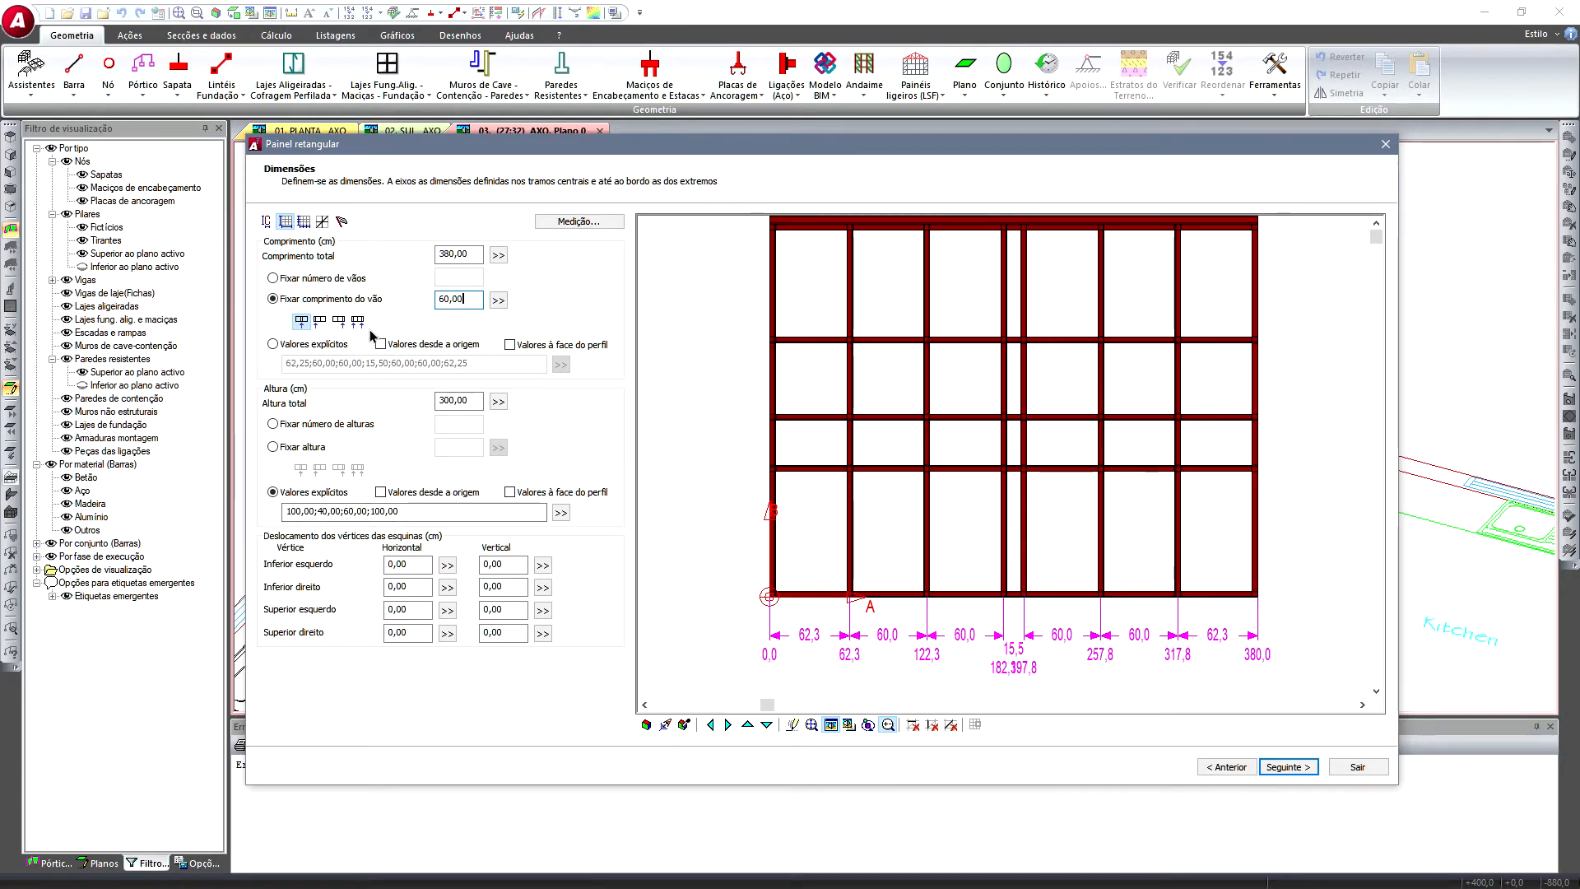
{"action": "left_click", "coordinate": [357, 321]}
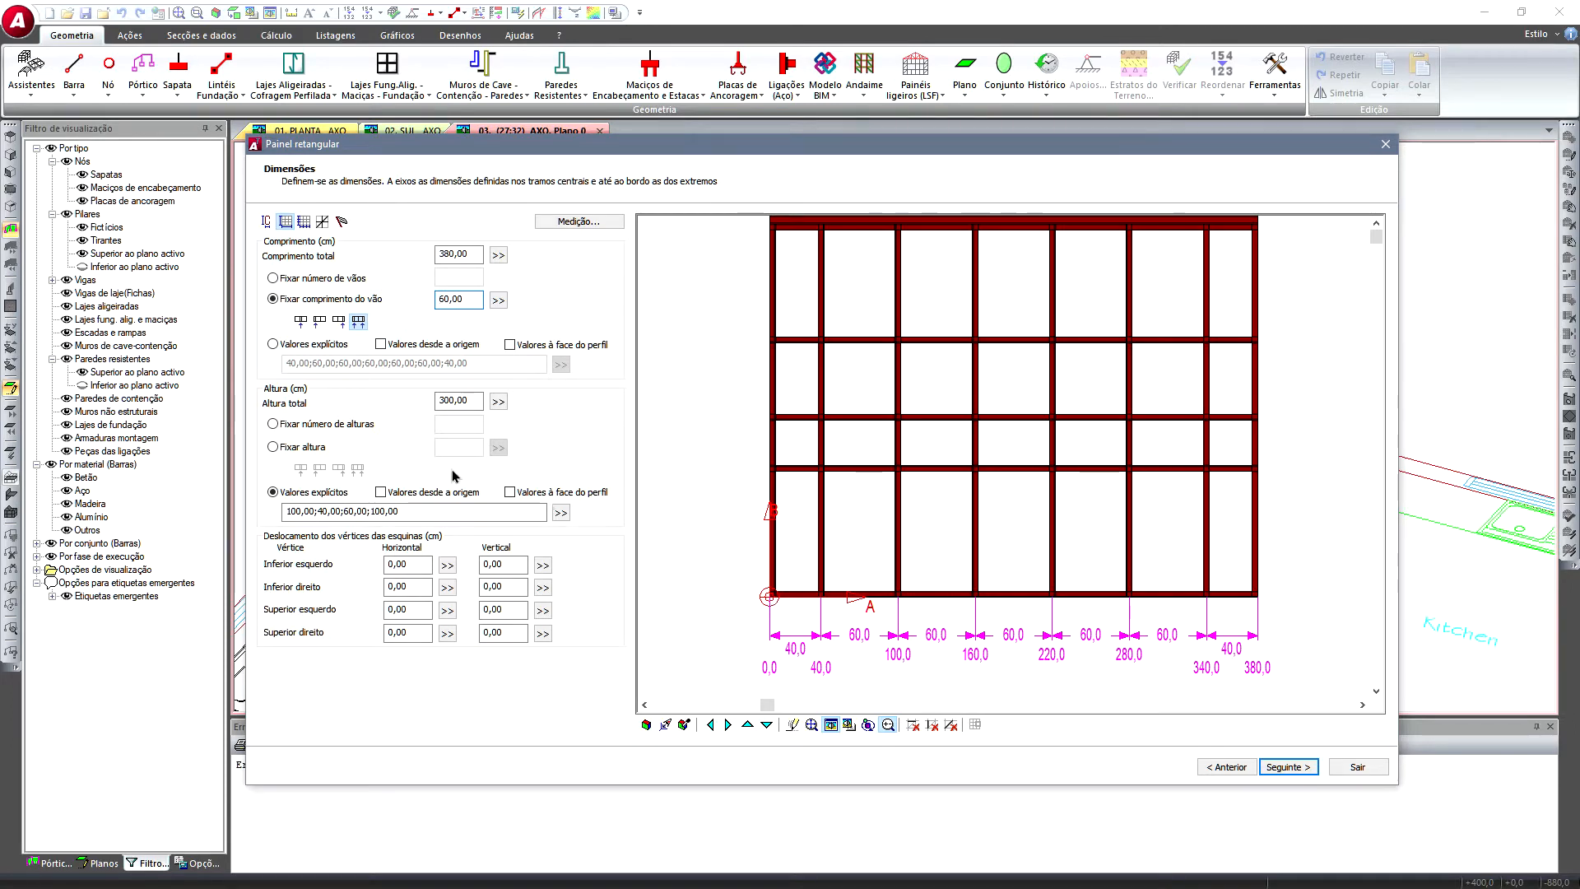
- Show the panel's total height dimension and set the explicit heights to 100, 140 and 60 cm
{"action": "left_click", "coordinate": [445, 398]}
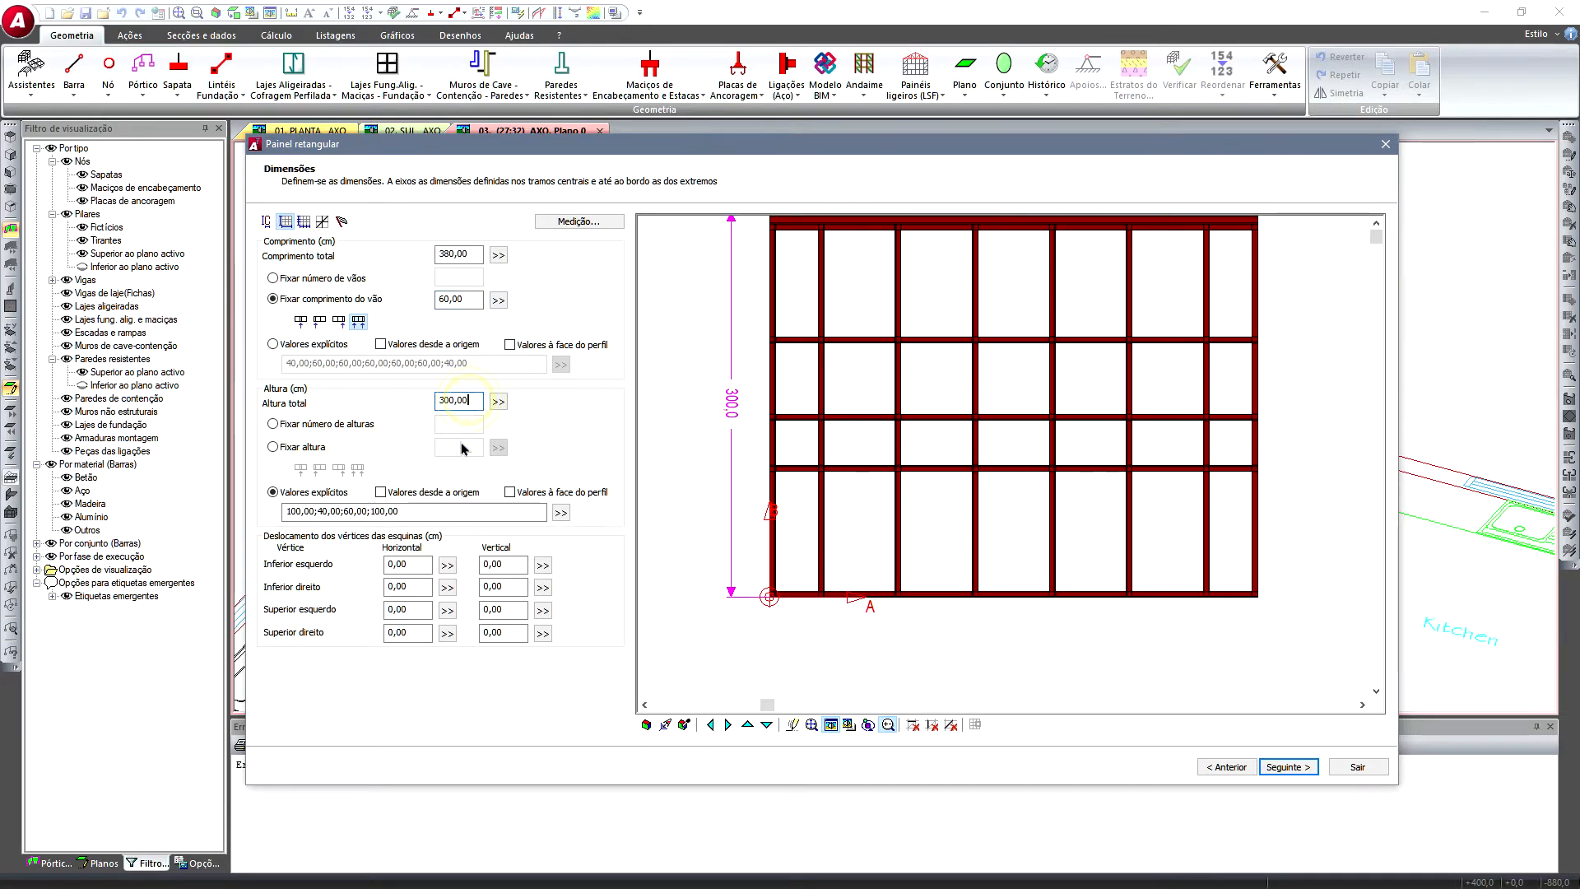
{"action": "double_click", "coordinate": [411, 511]}
{"action": "type", "text": "100"}
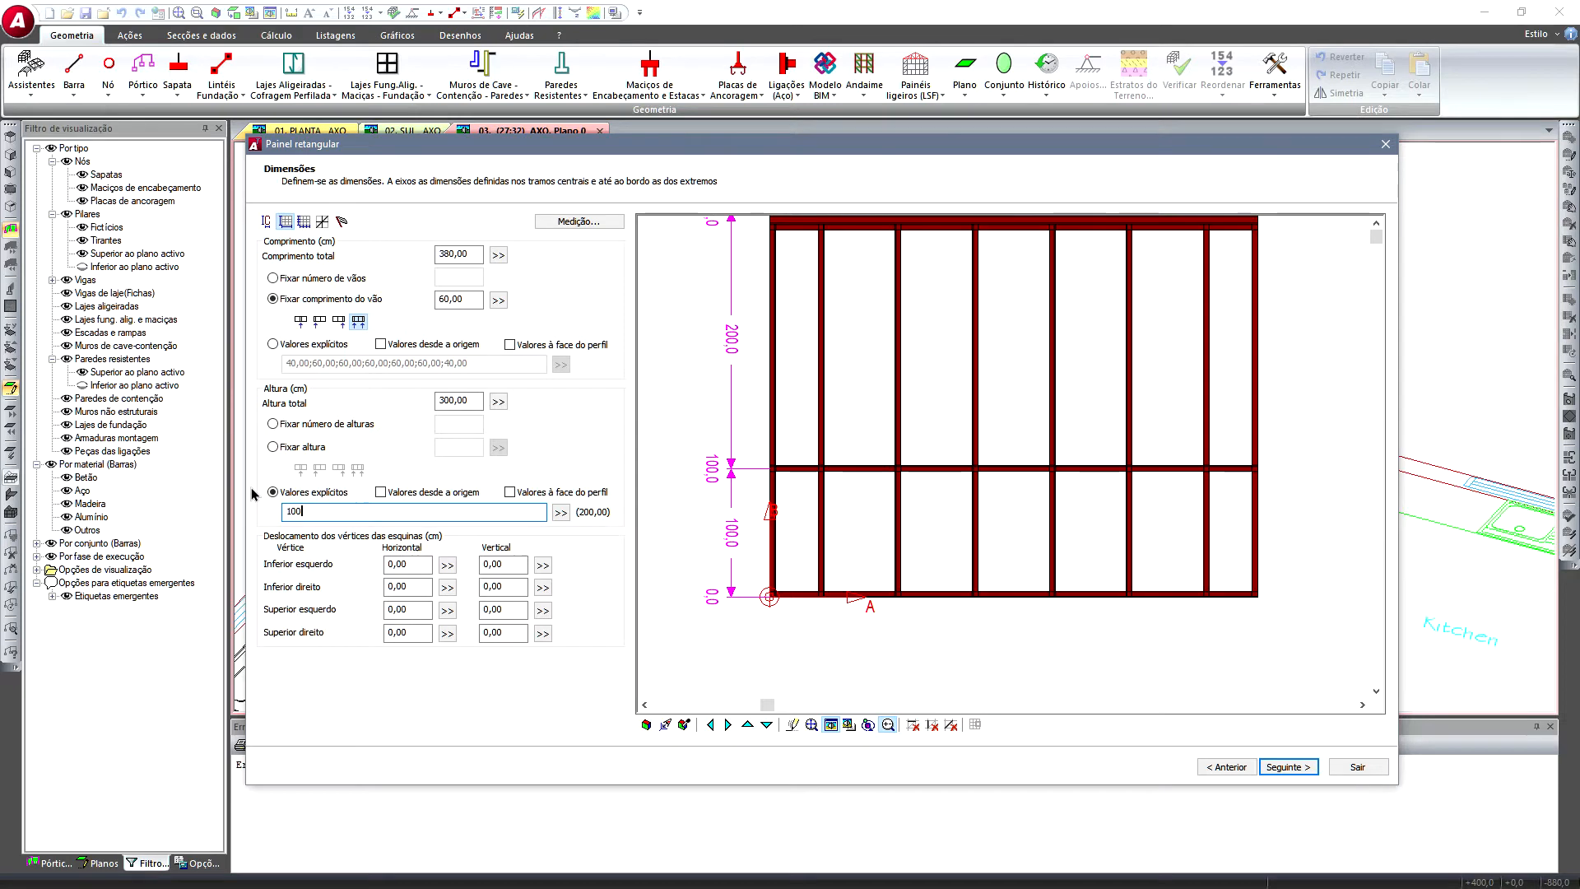
{"action": "type", "text": " 140"}
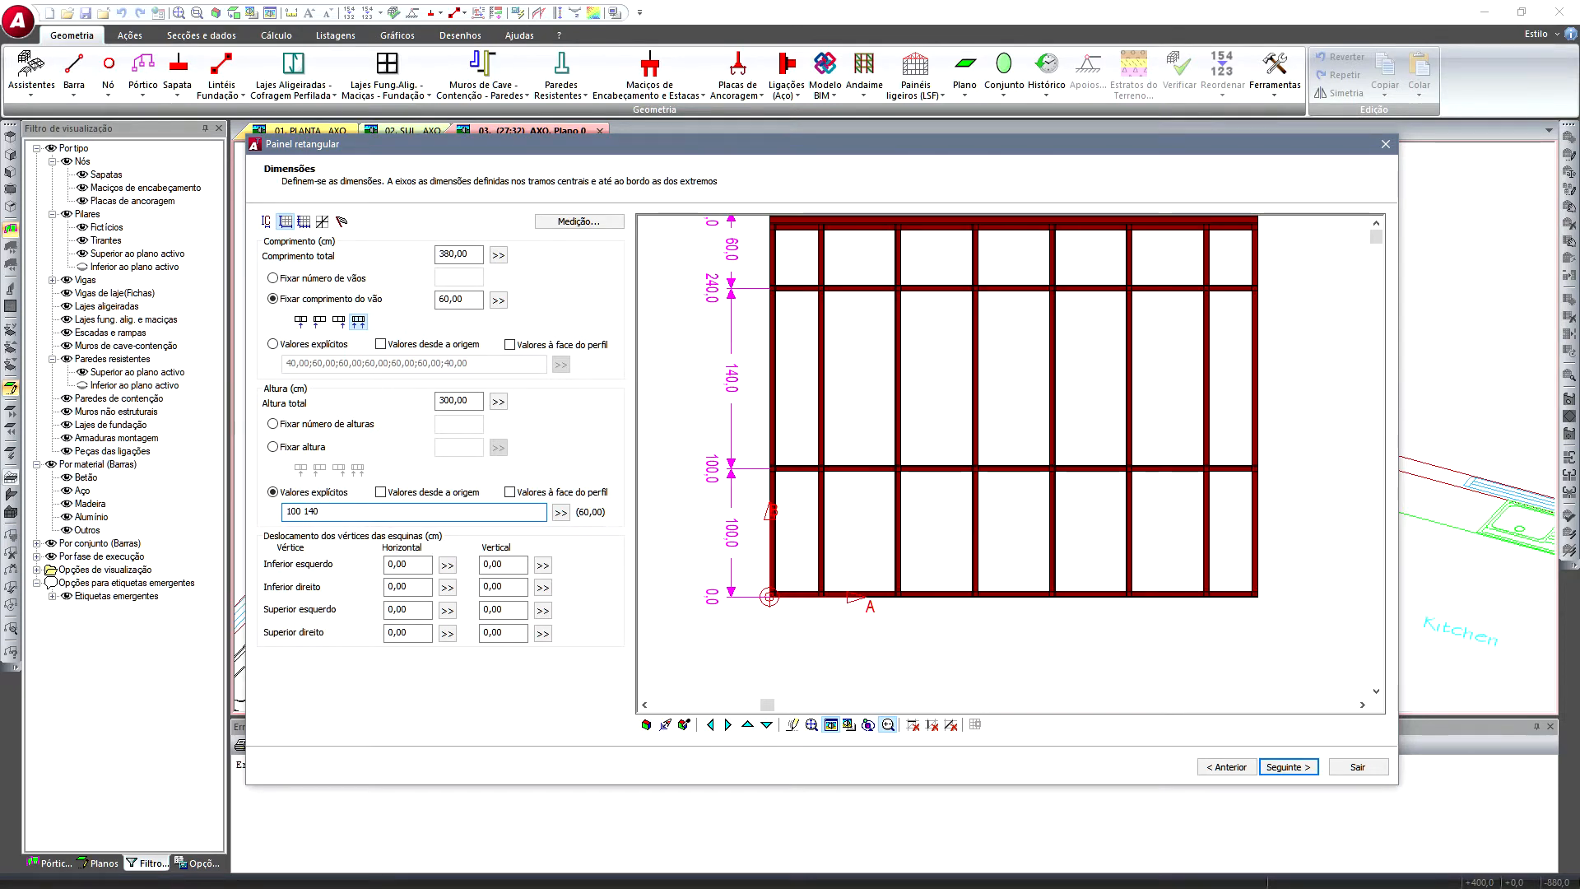
{"action": "type", "text": " 60"}
{"action": "scroll", "coordinate": [814, 494], "scroll_direction": "down", "scroll_amount": 1}
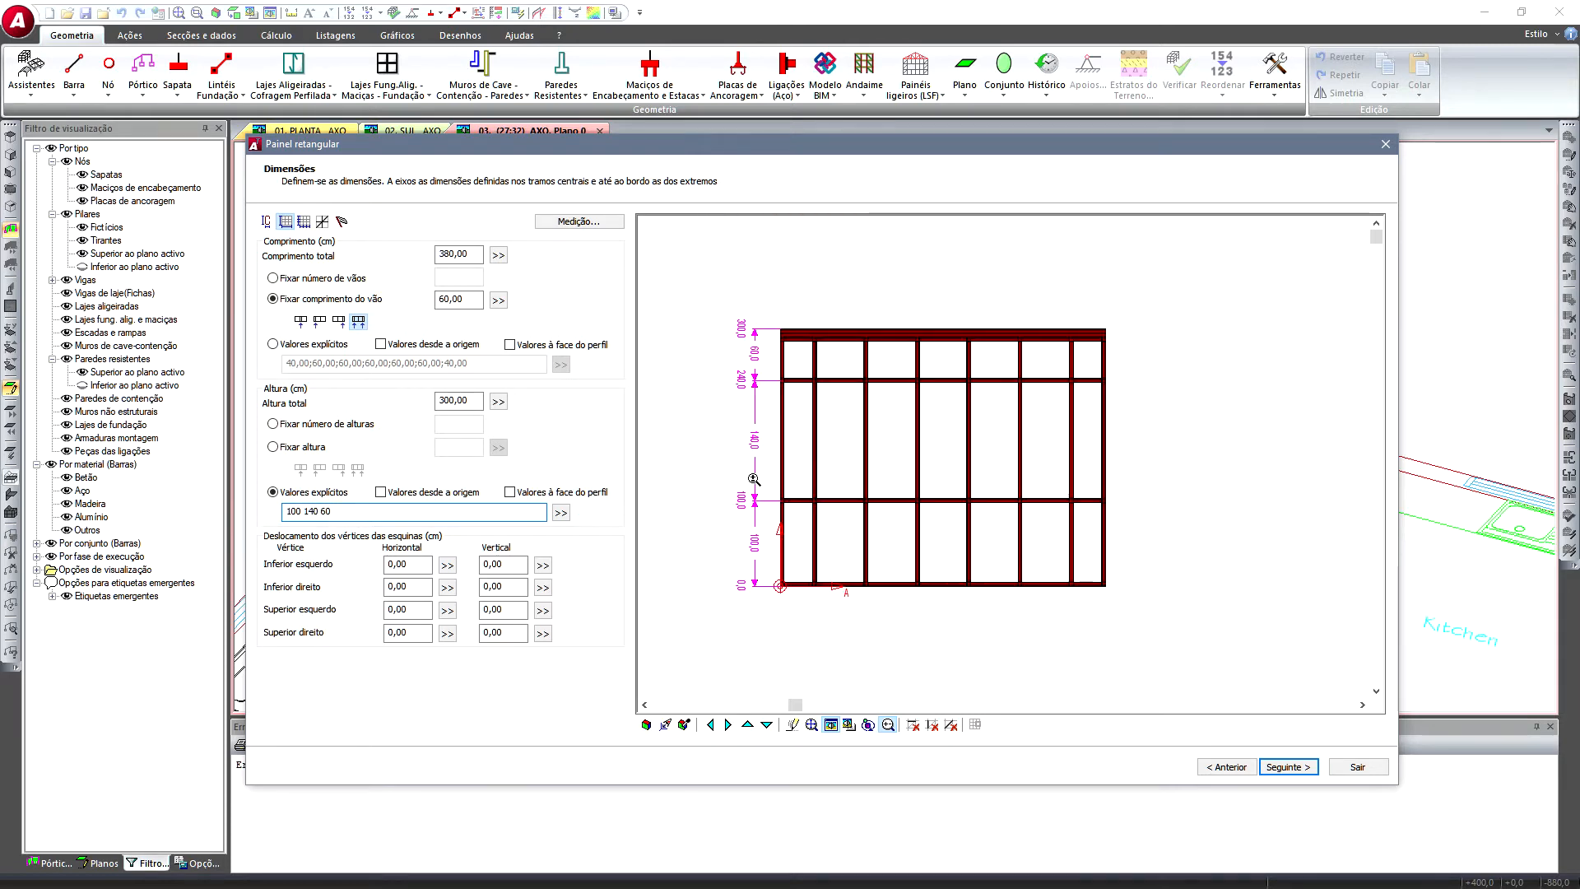
- Set the panel's second explicit height to 120 cm and the third to 80 cm
{"action": "left_click", "coordinate": [313, 510]}
{"action": "key", "text": "BackSpace"}
{"action": "type", "text": "2"}
{"action": "double_click", "coordinate": [327, 512]}
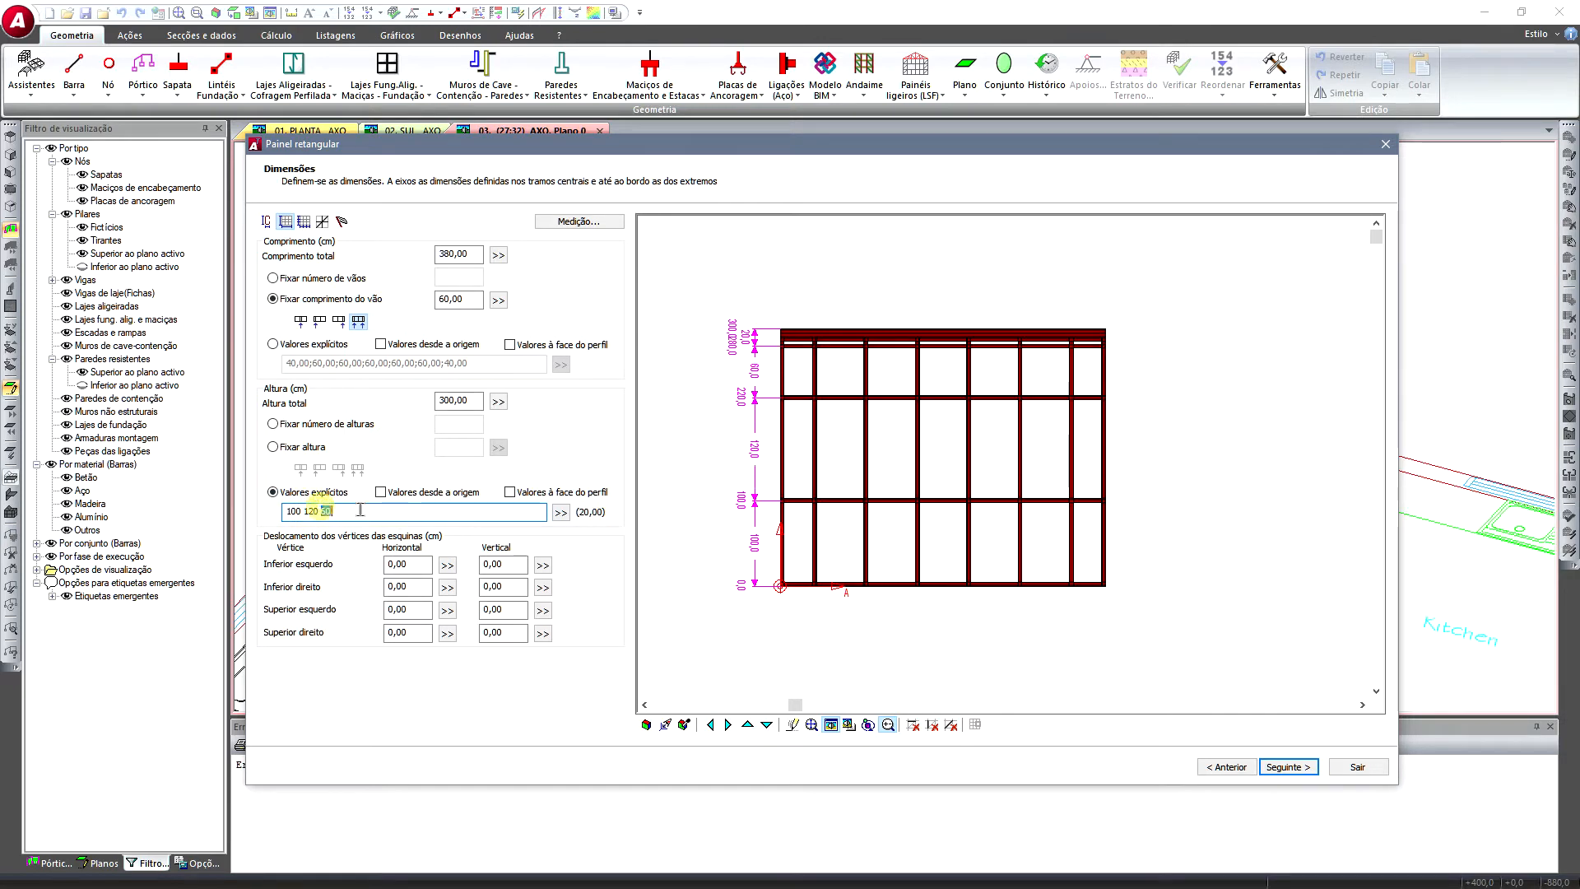
{"action": "type", "text": "80"}
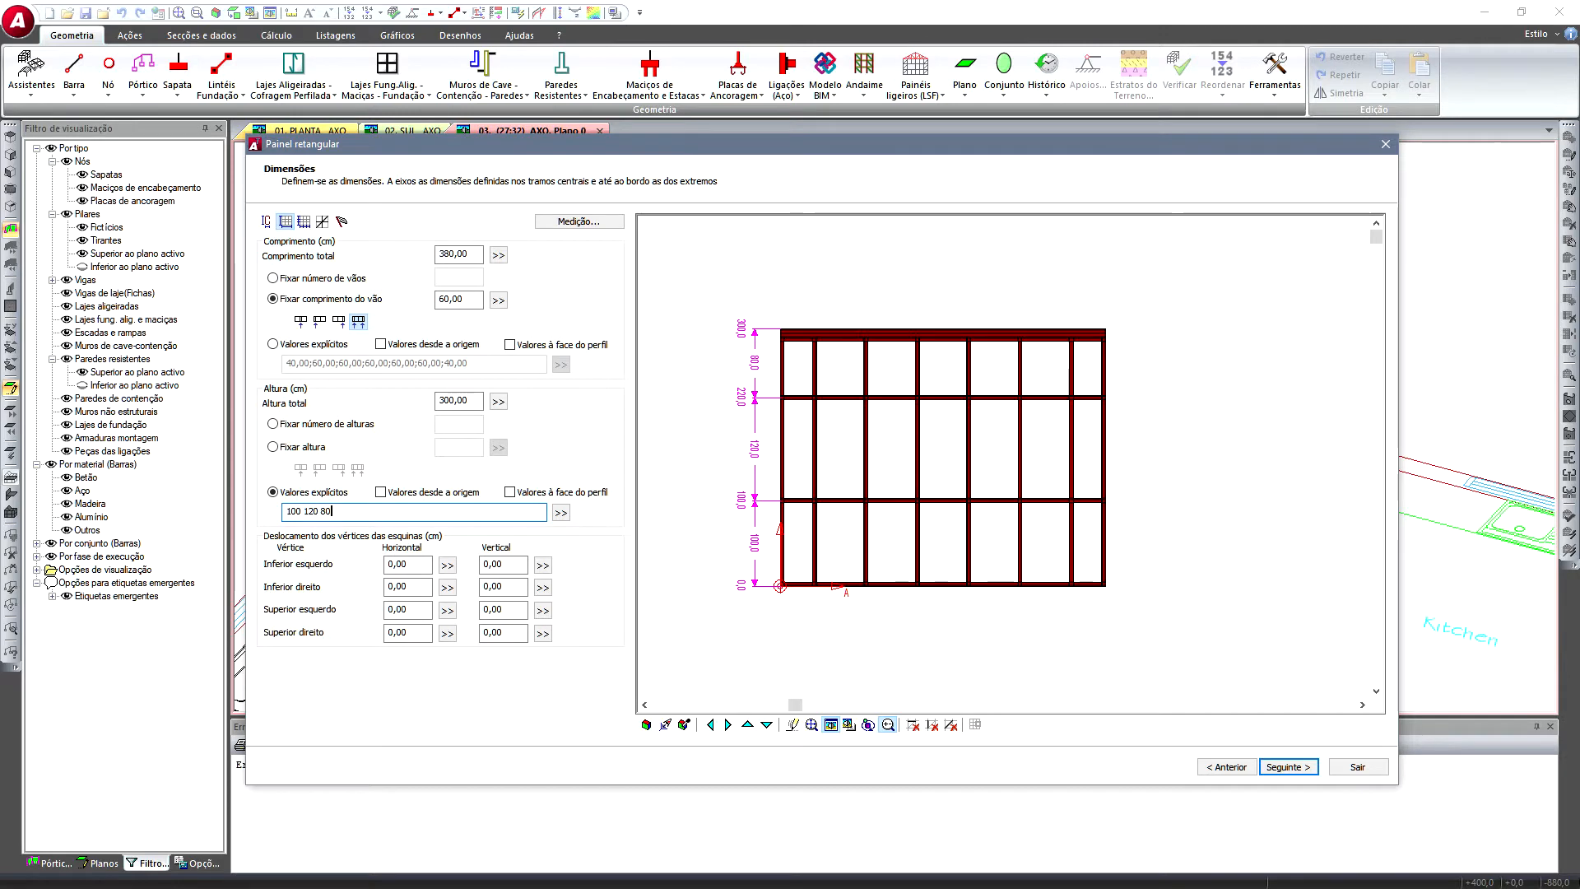
{"action": "scroll", "coordinate": [803, 350], "scroll_direction": "up", "scroll_amount": 2}
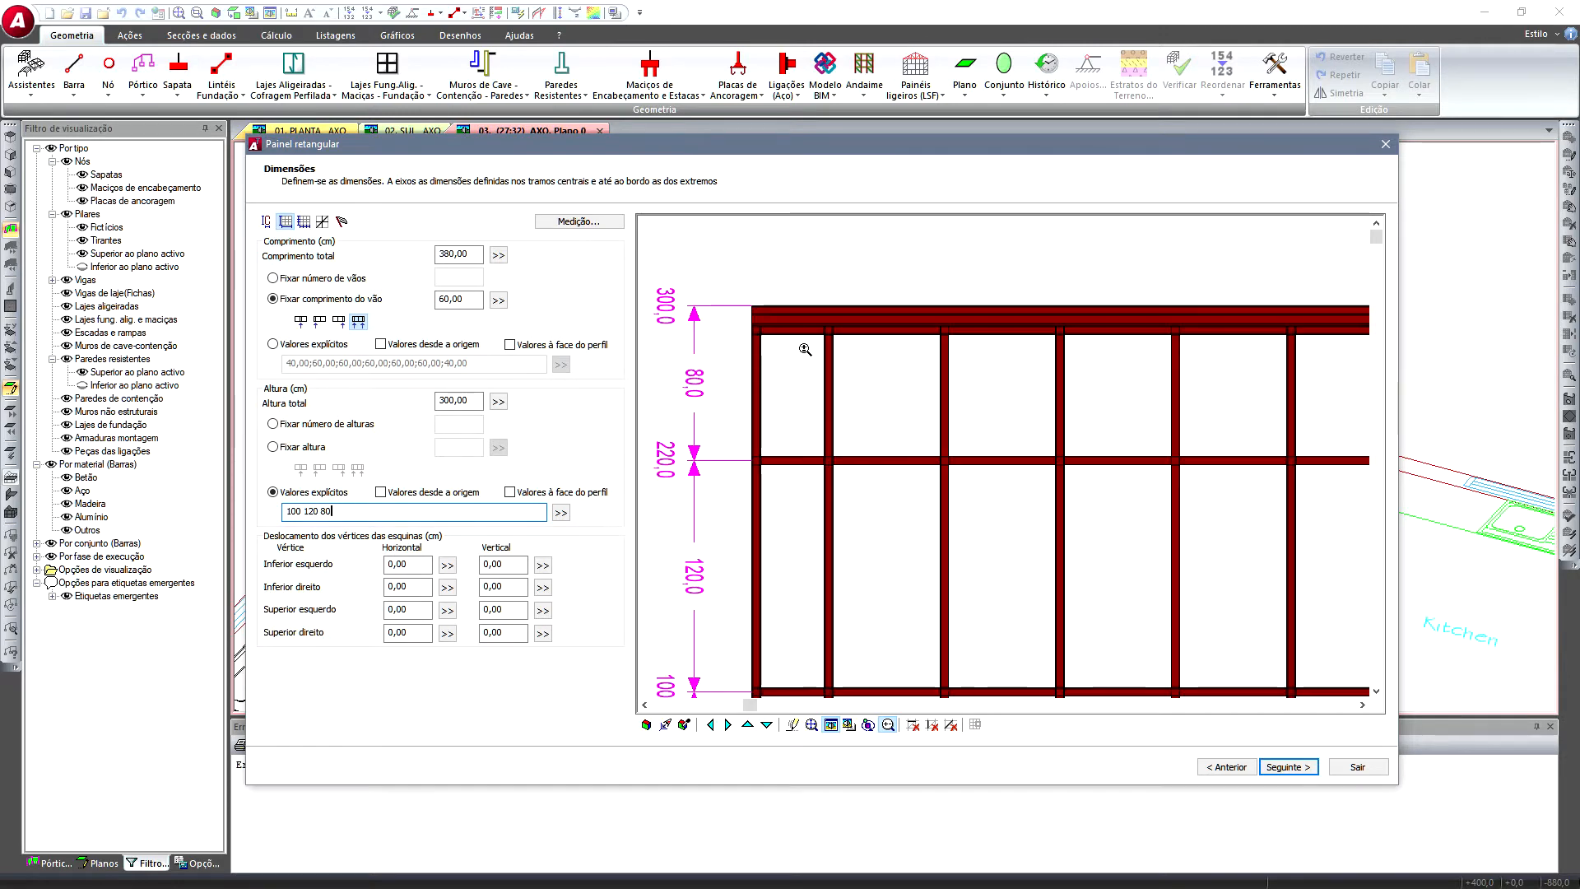
{"action": "scroll", "coordinate": [741, 512], "scroll_direction": "down", "scroll_amount": 2}
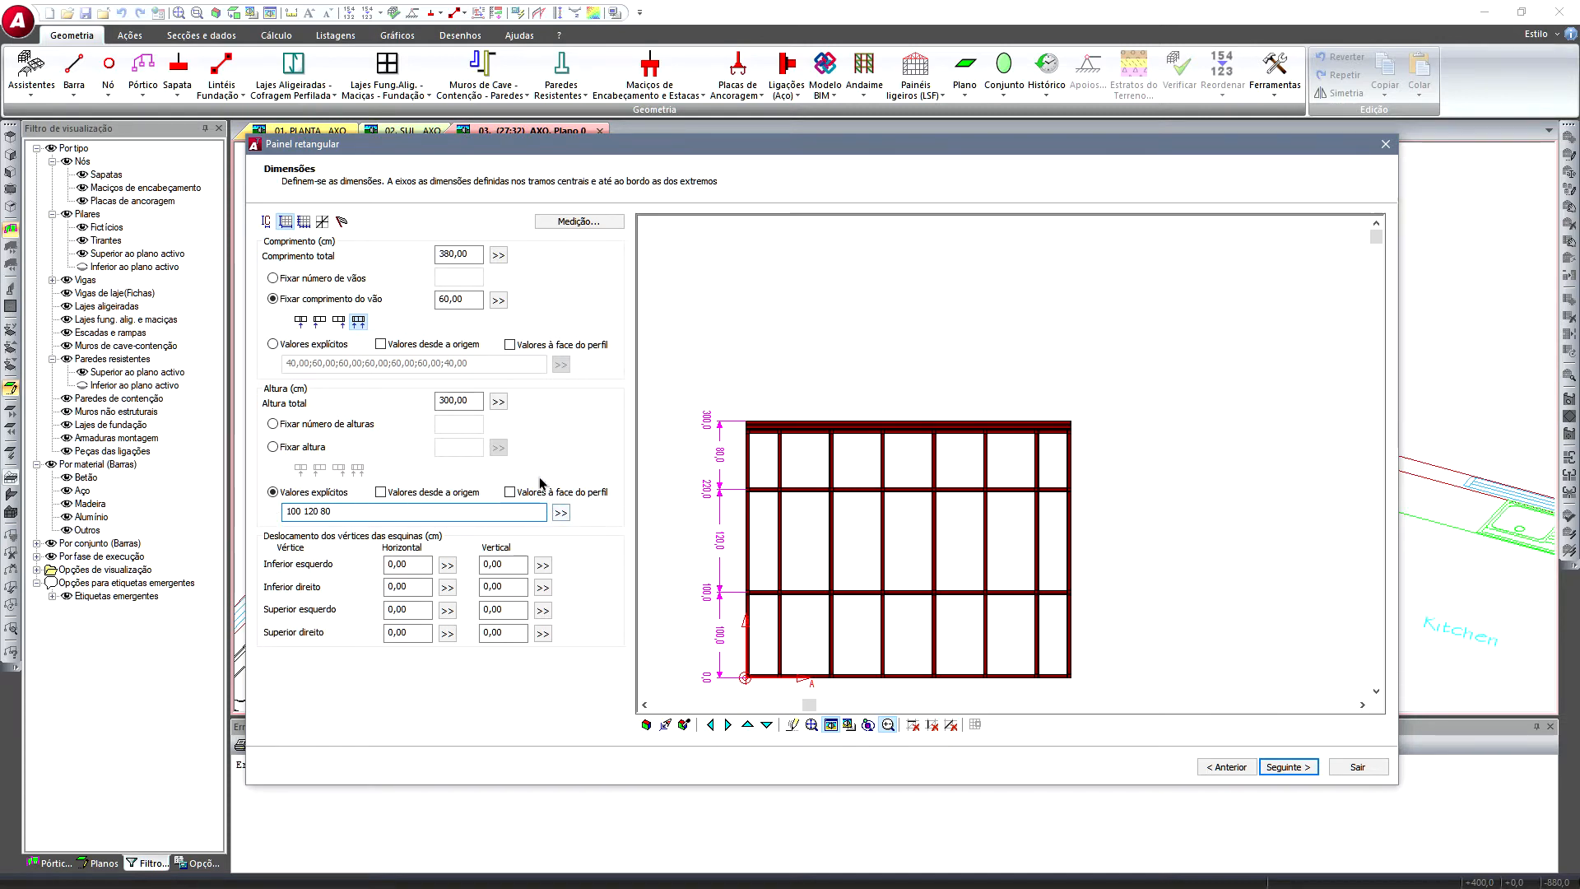
- Open the individual span dimensions and examine the panel's profiles in a rotated 3D view, highlighting the 0–40 cm span in wireframe
{"action": "left_click", "coordinate": [304, 222]}
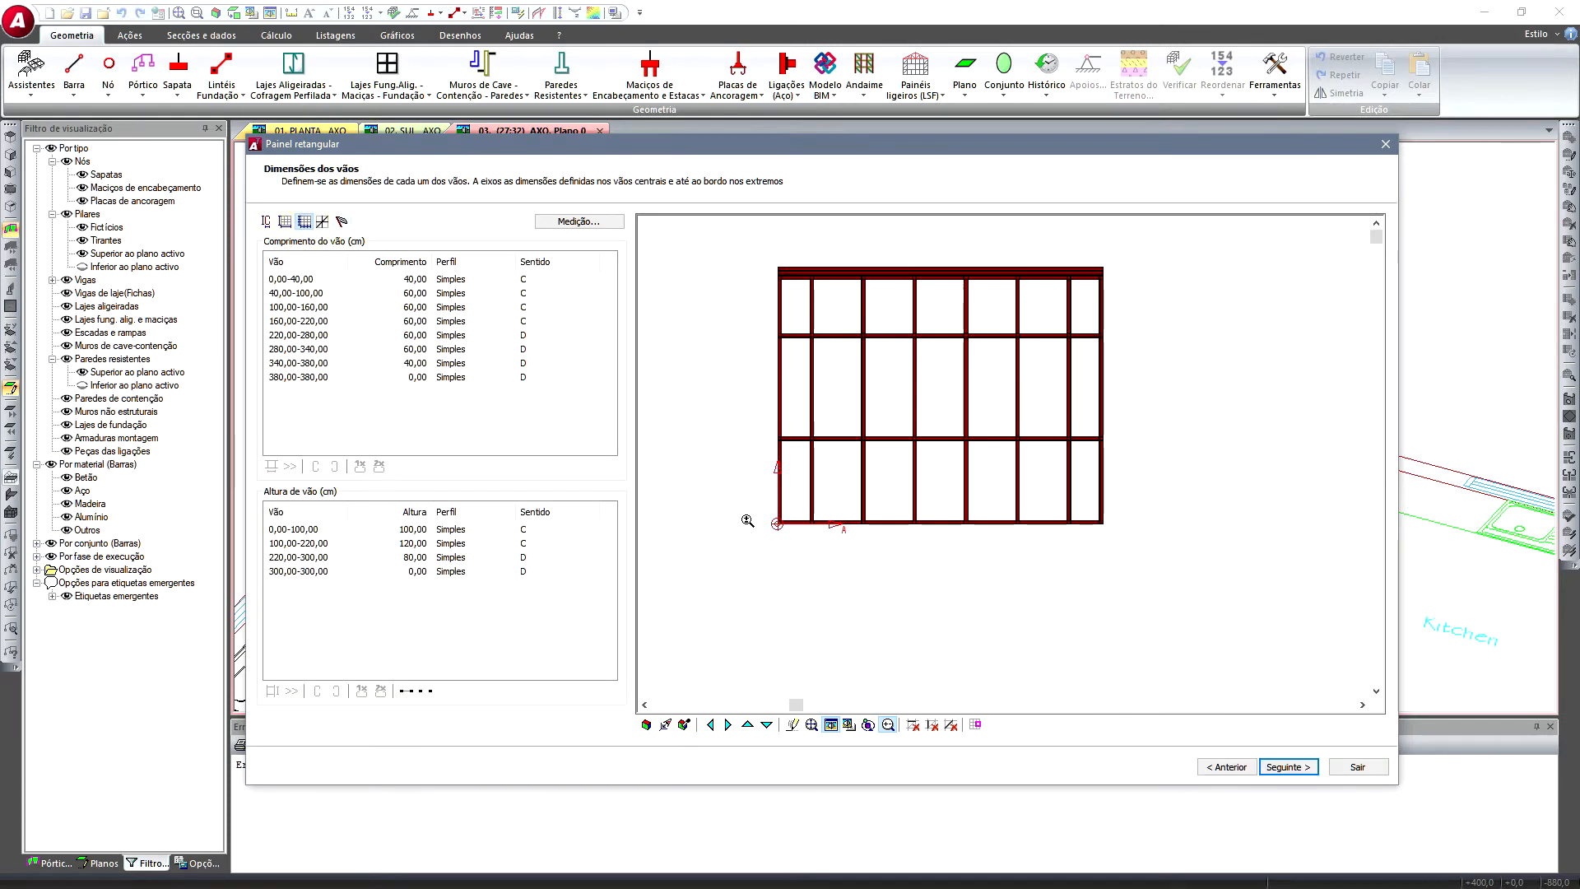
{"action": "scroll", "coordinate": [748, 527], "scroll_direction": "up", "scroll_amount": 2}
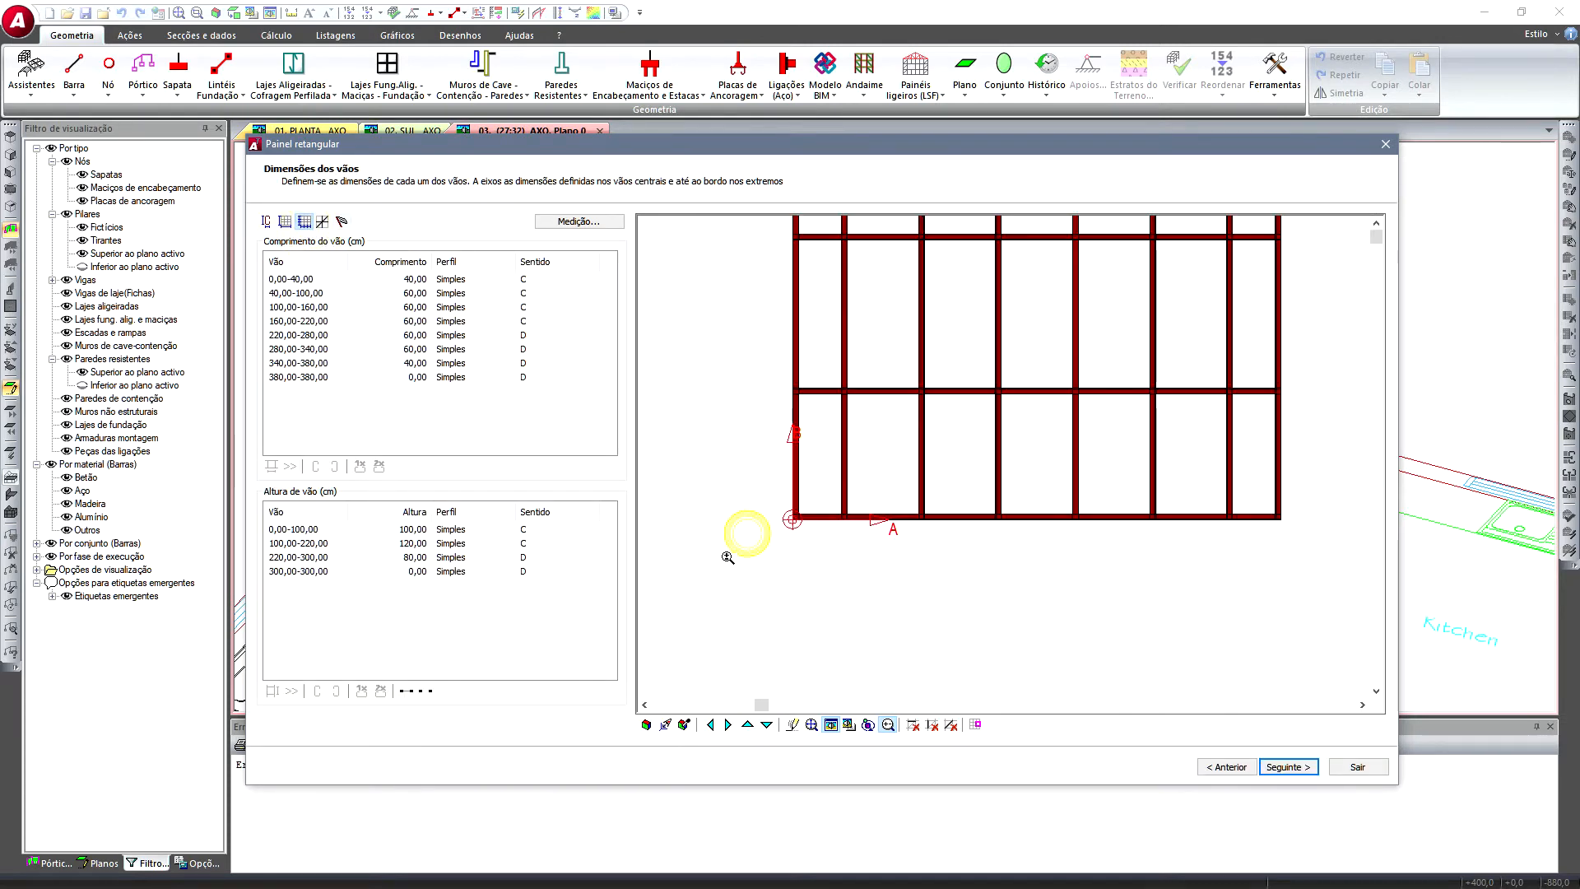
{"action": "left_click", "coordinate": [646, 724]}
{"action": "left_click", "coordinate": [707, 724]}
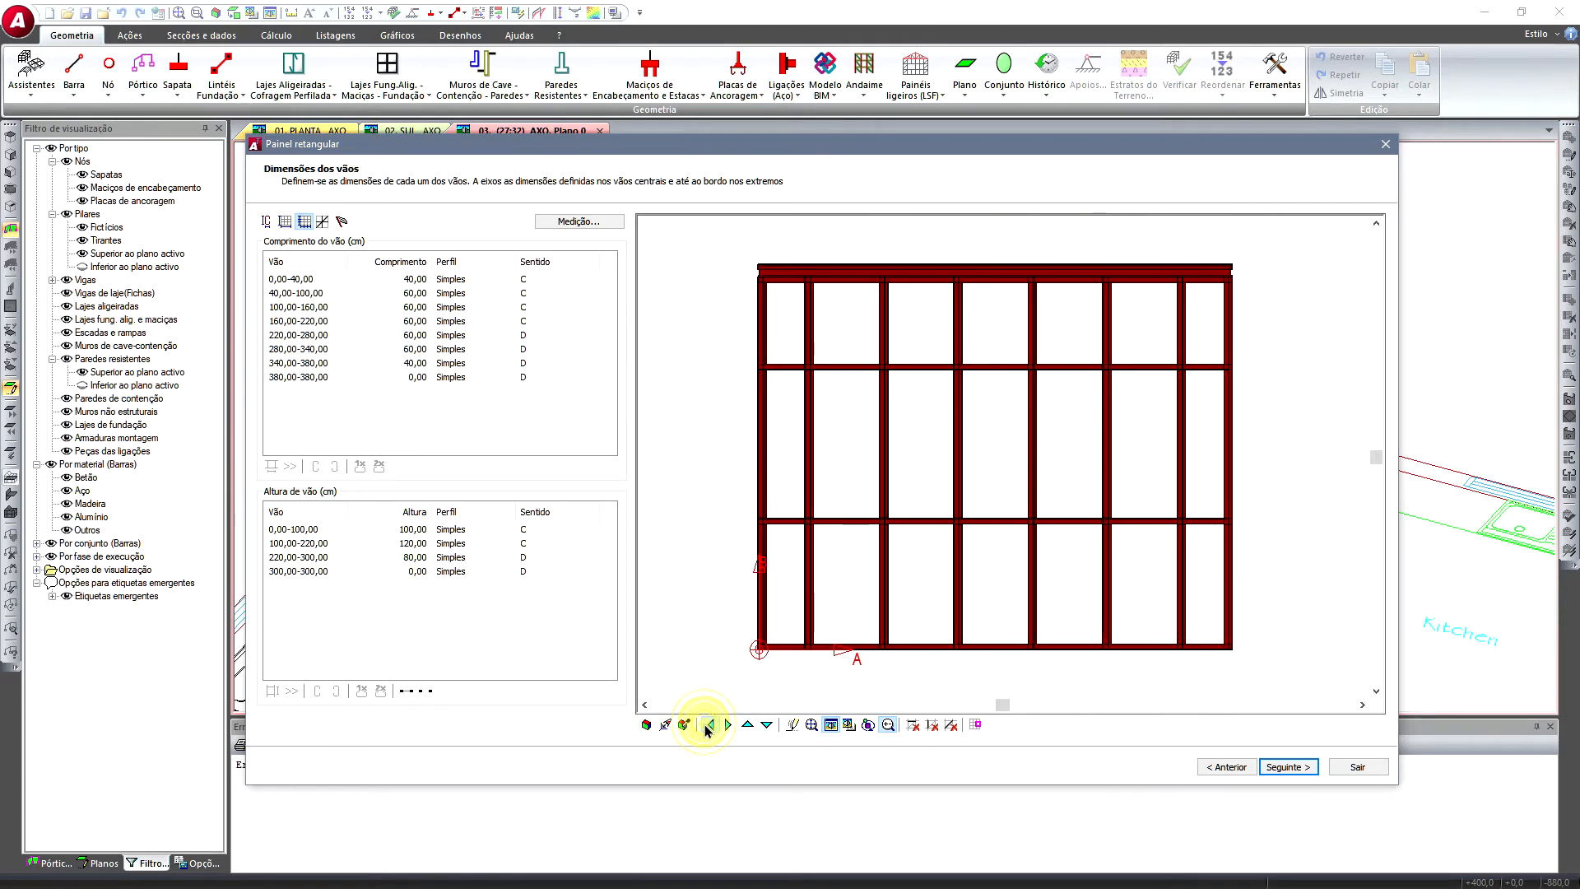
{"action": "middle_click_drag", "start_coordinate": [815, 560], "coordinate": [790, 580]}
{"action": "left_click", "coordinate": [869, 724]}
{"action": "mouse_move", "coordinate": [963, 568]}
{"action": "left_mouse_down"}
{"action": "mouse_move", "coordinate": [977, 536]}
{"action": "mouse_move", "coordinate": [961, 560]}
{"action": "mouse_move", "coordinate": [979, 554]}
{"action": "left_mouse_up"}
{"action": "scroll", "coordinate": [813, 481], "scroll_direction": "up", "scroll_amount": 2}
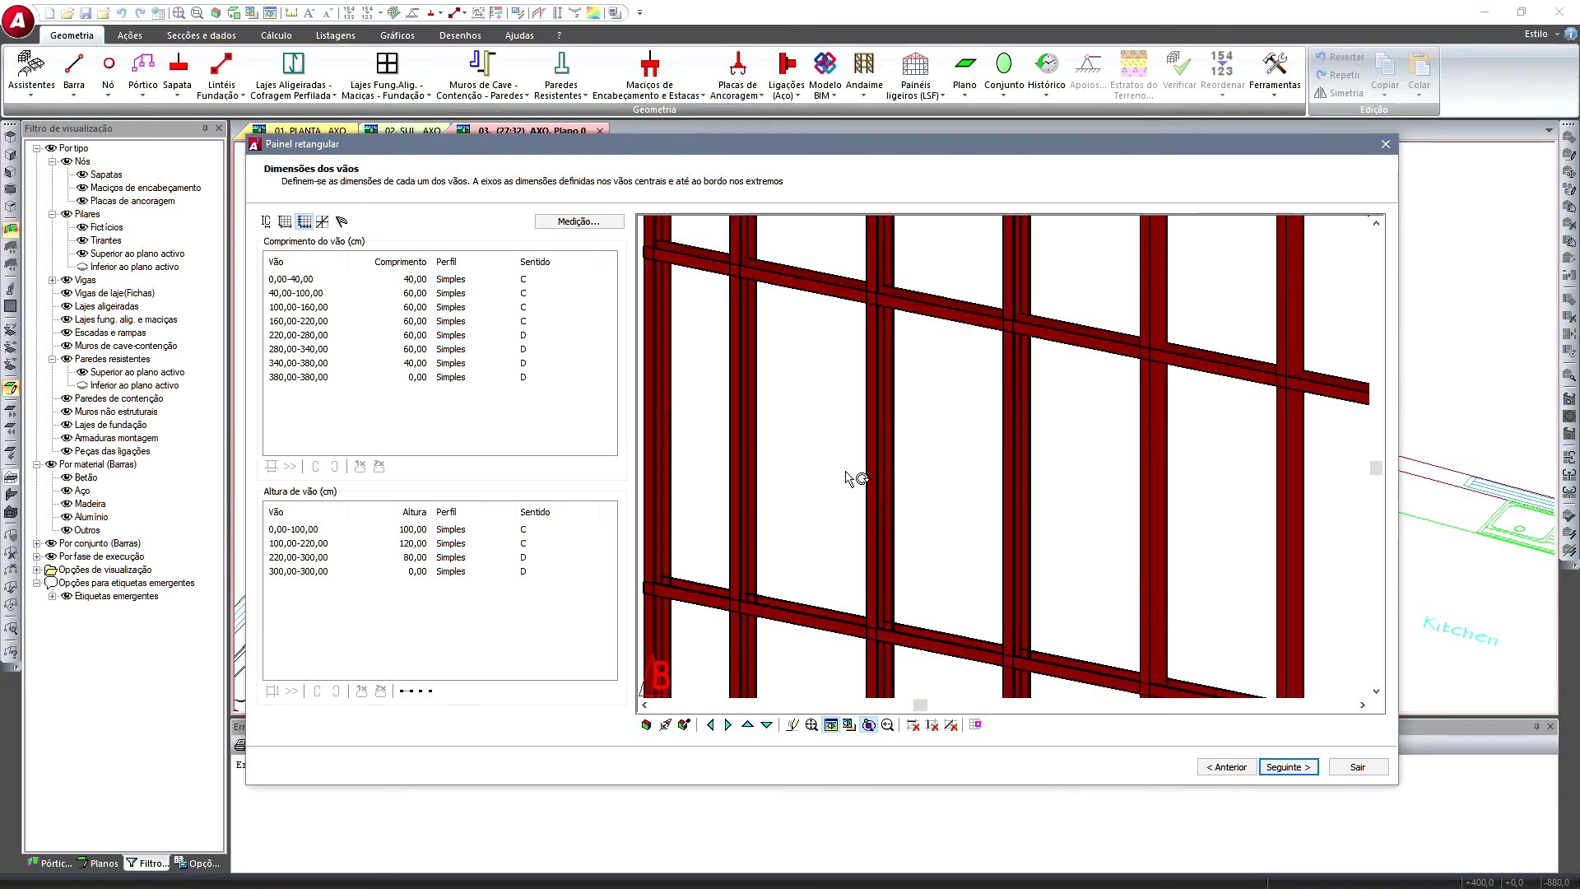
{"action": "middle_click_drag", "start_coordinate": [664, 397], "coordinate": [693, 391]}
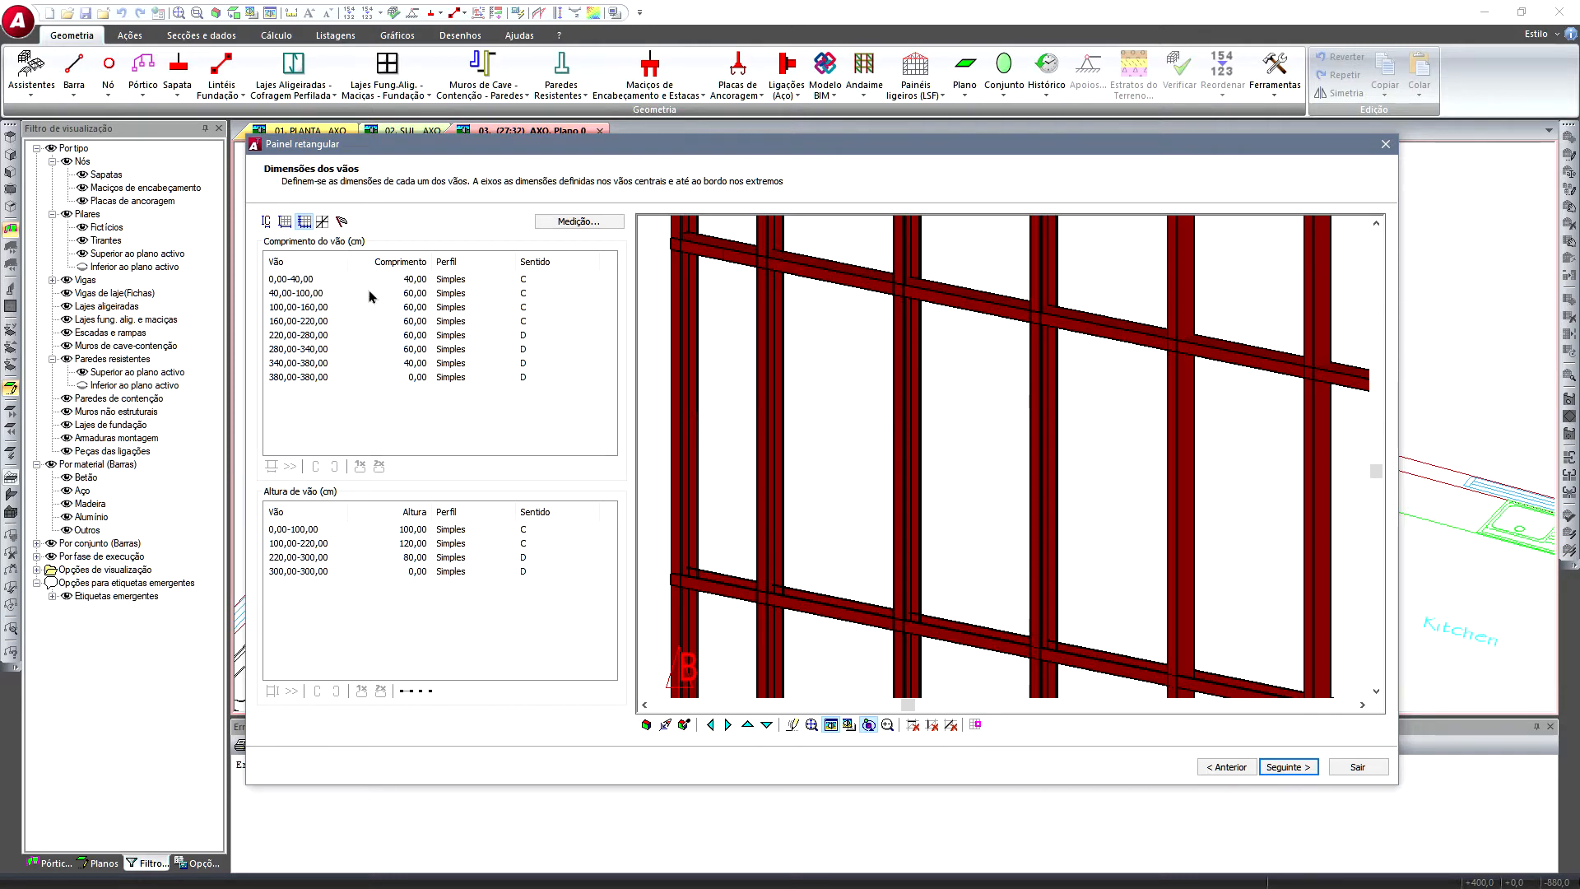
{"action": "left_click", "coordinate": [523, 280]}
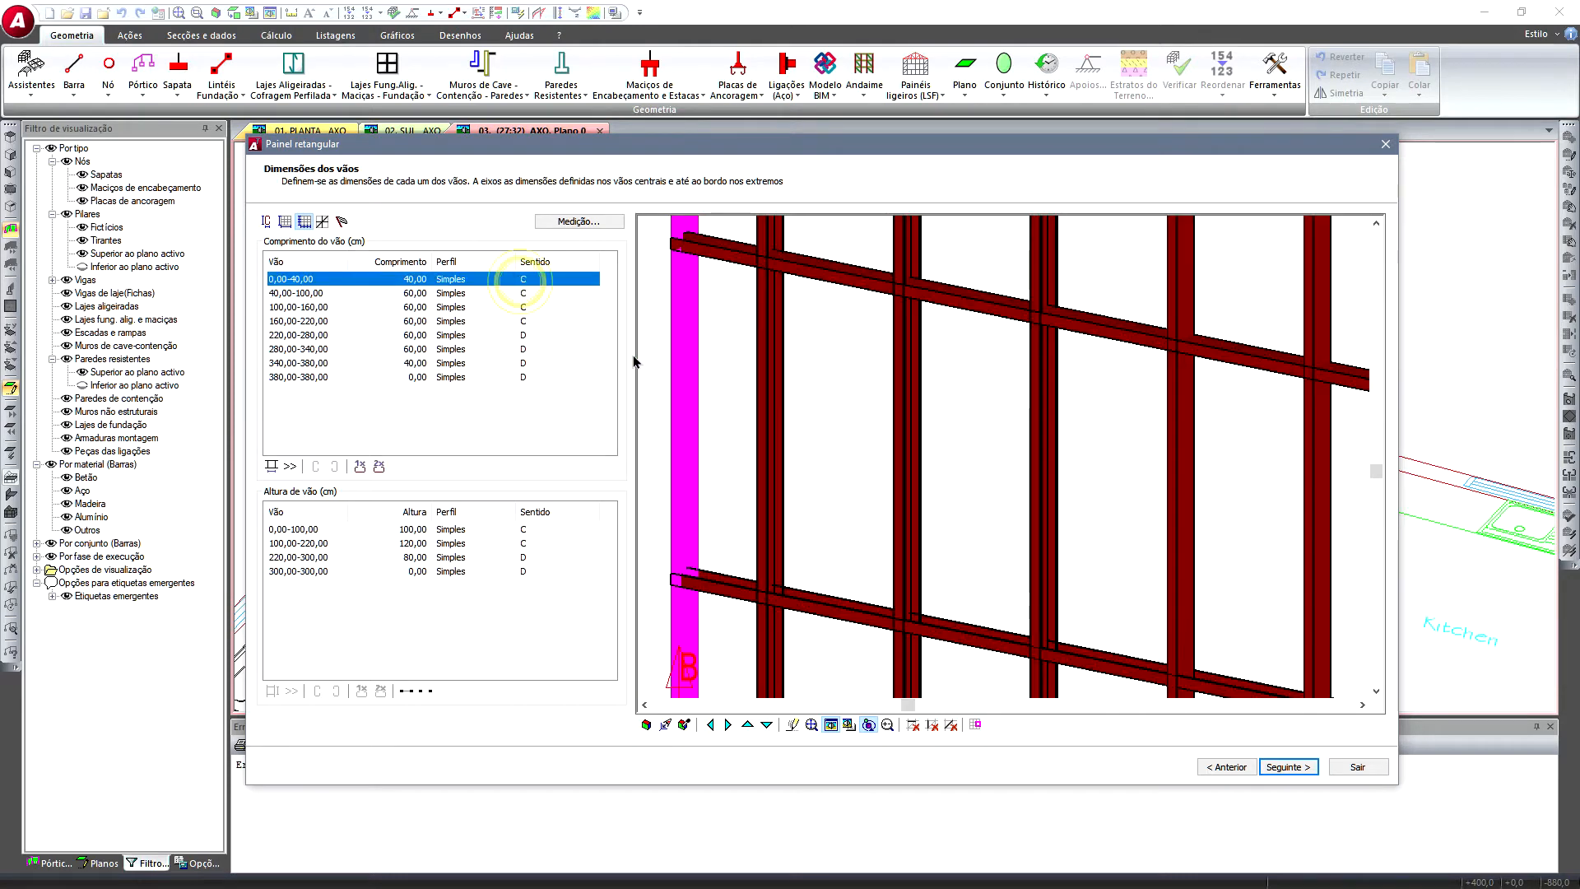
{"action": "left_click", "coordinate": [833, 724]}
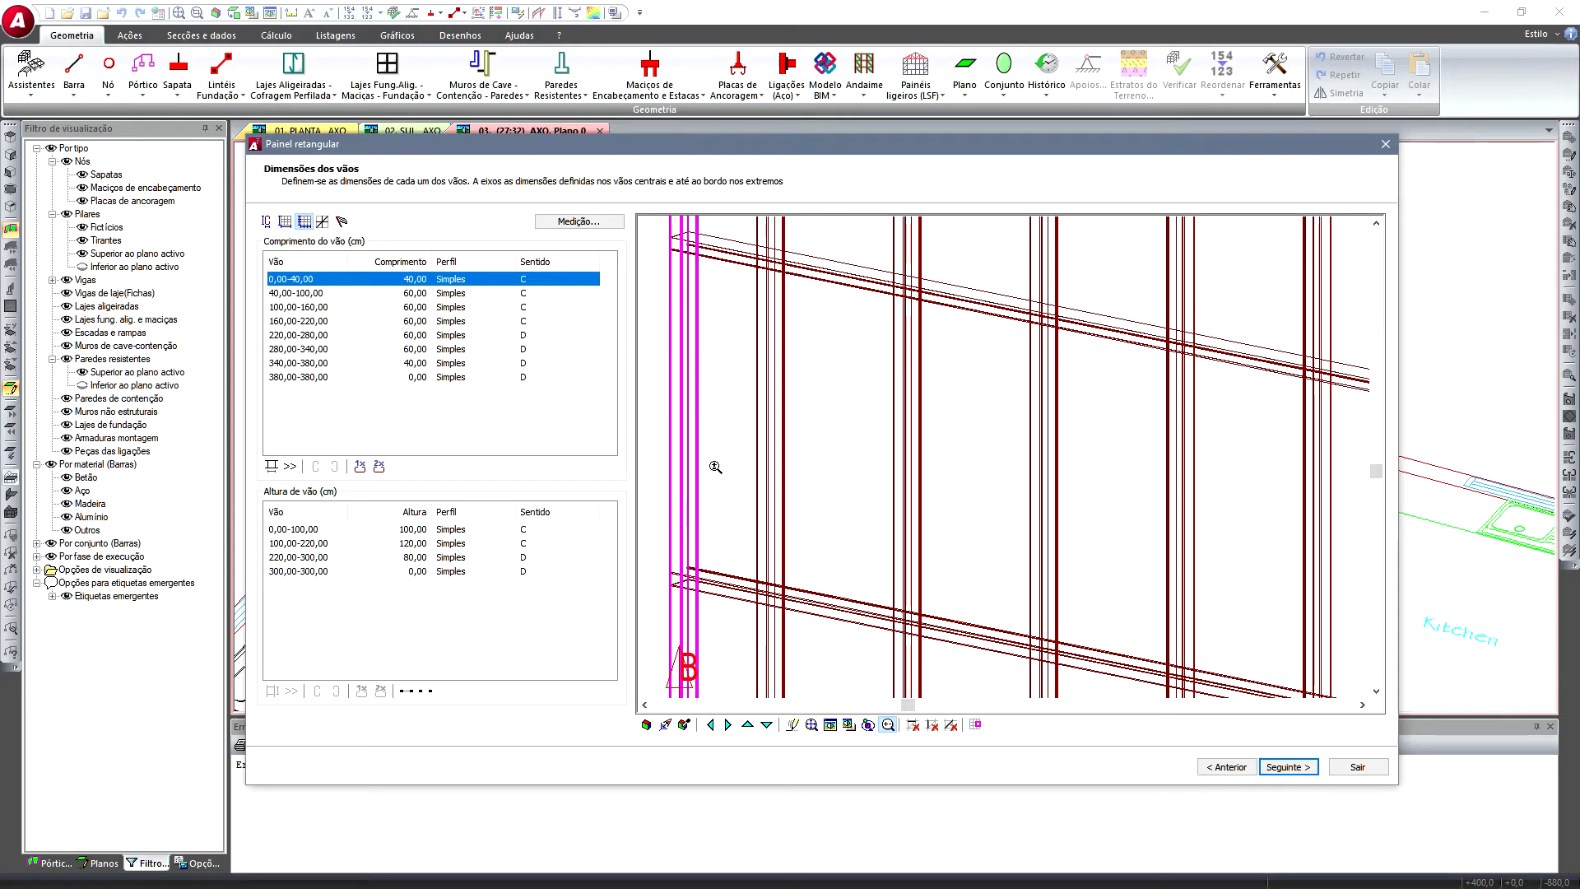
- Try profile sense C on the 220–280 cm length span, and restore sense D
{"action": "left_click", "coordinate": [521, 337]}
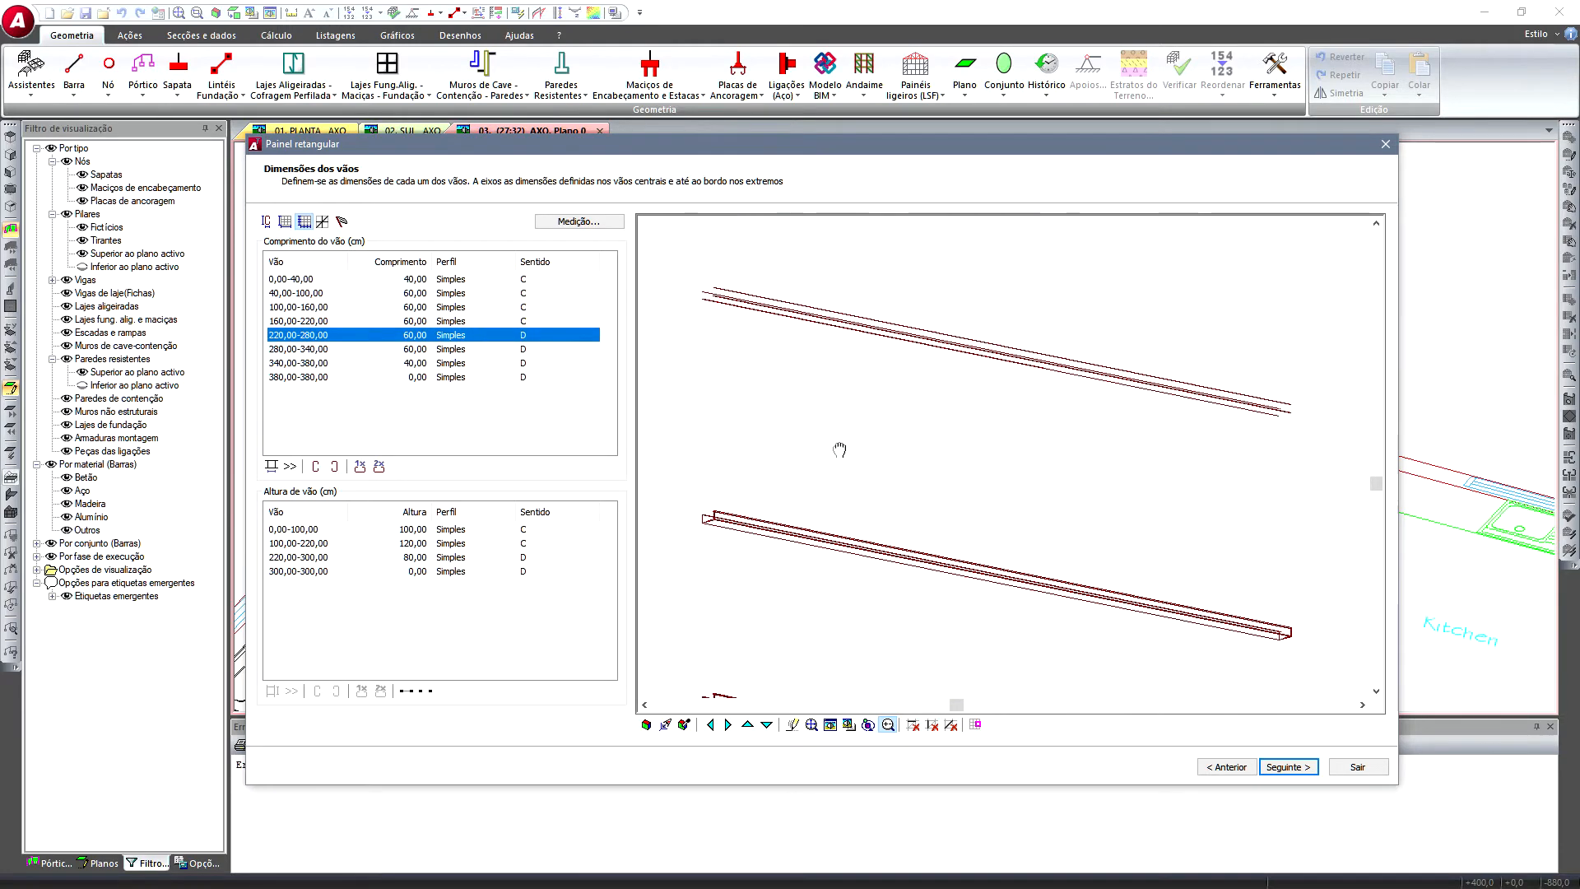
{"action": "left_click", "coordinate": [1094, 483]}
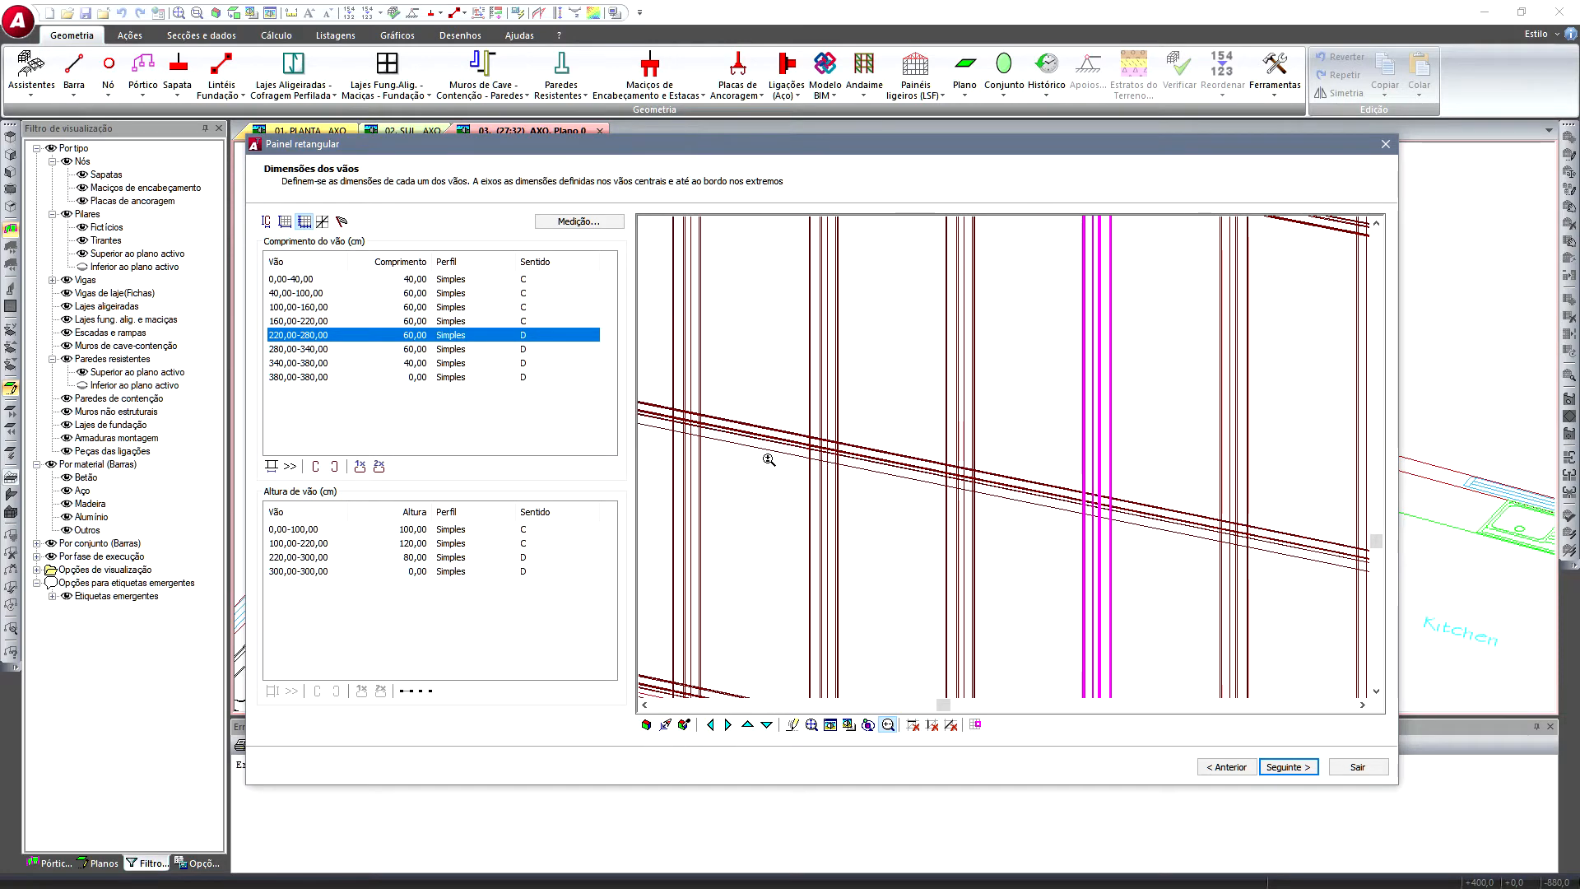
{"action": "left_click", "coordinate": [524, 335]}
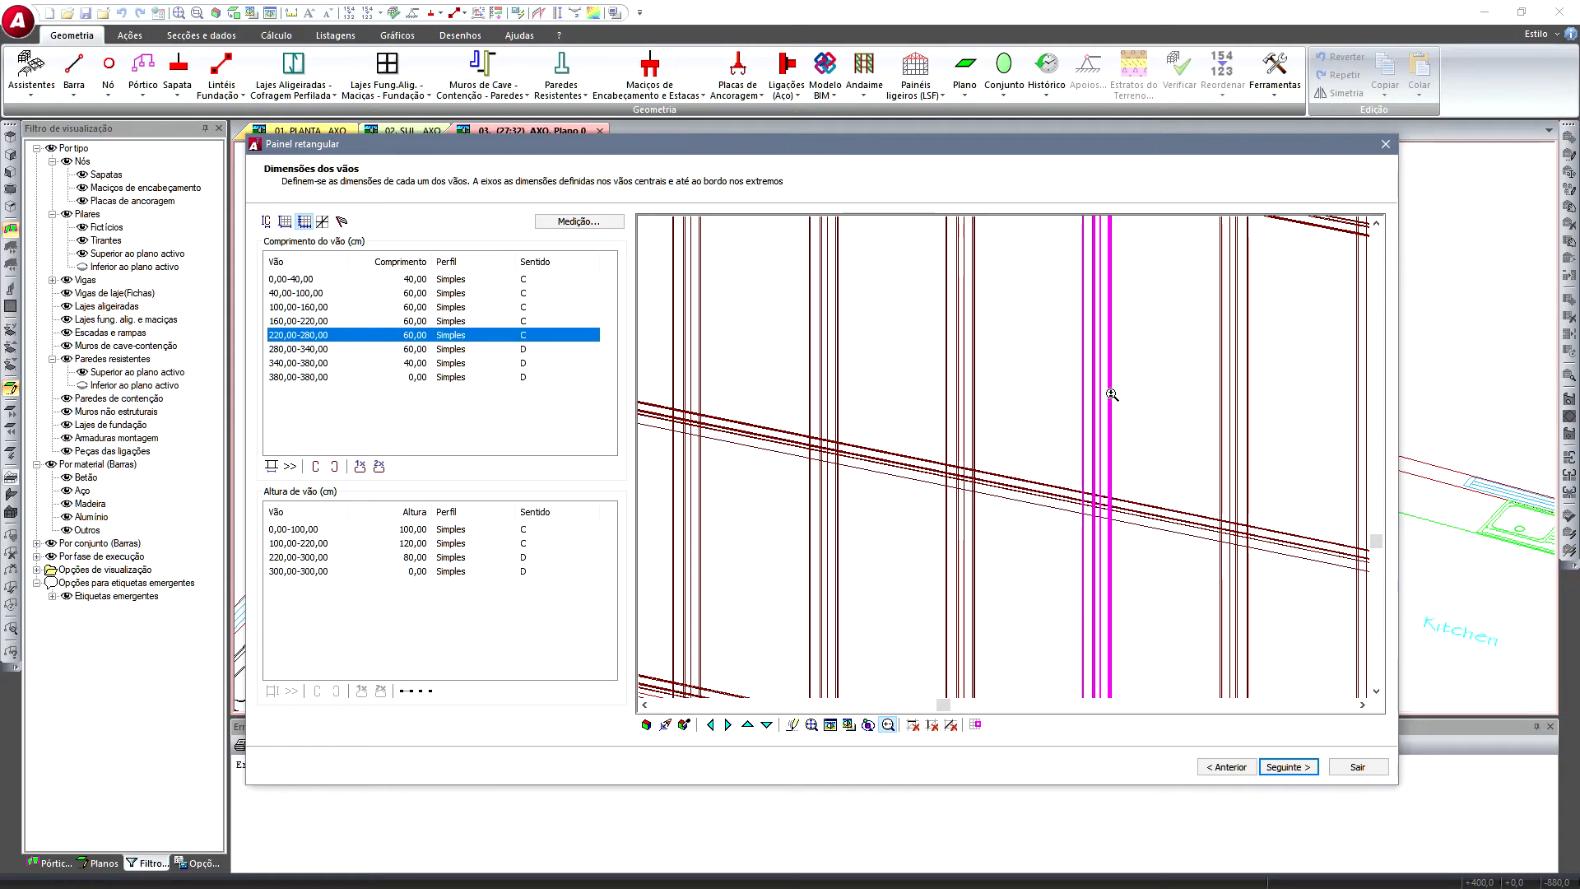
{"action": "left_click", "coordinate": [535, 336]}
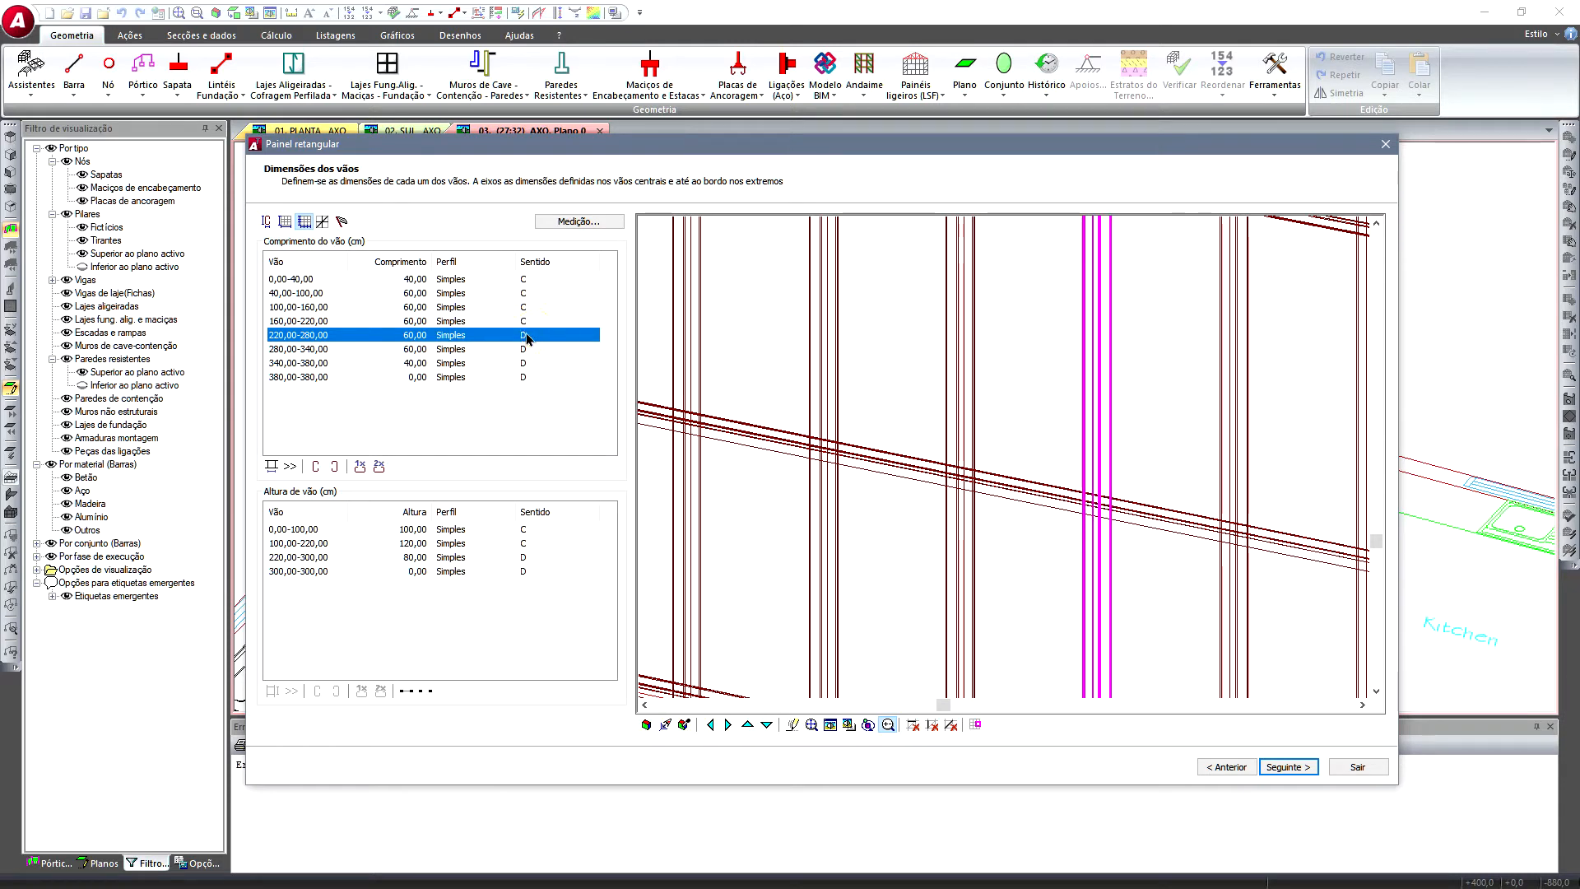
- Try a double profile (Duplo) on the 100–160 cm length span and inspect its upper end
{"action": "left_click", "coordinate": [447, 307]}
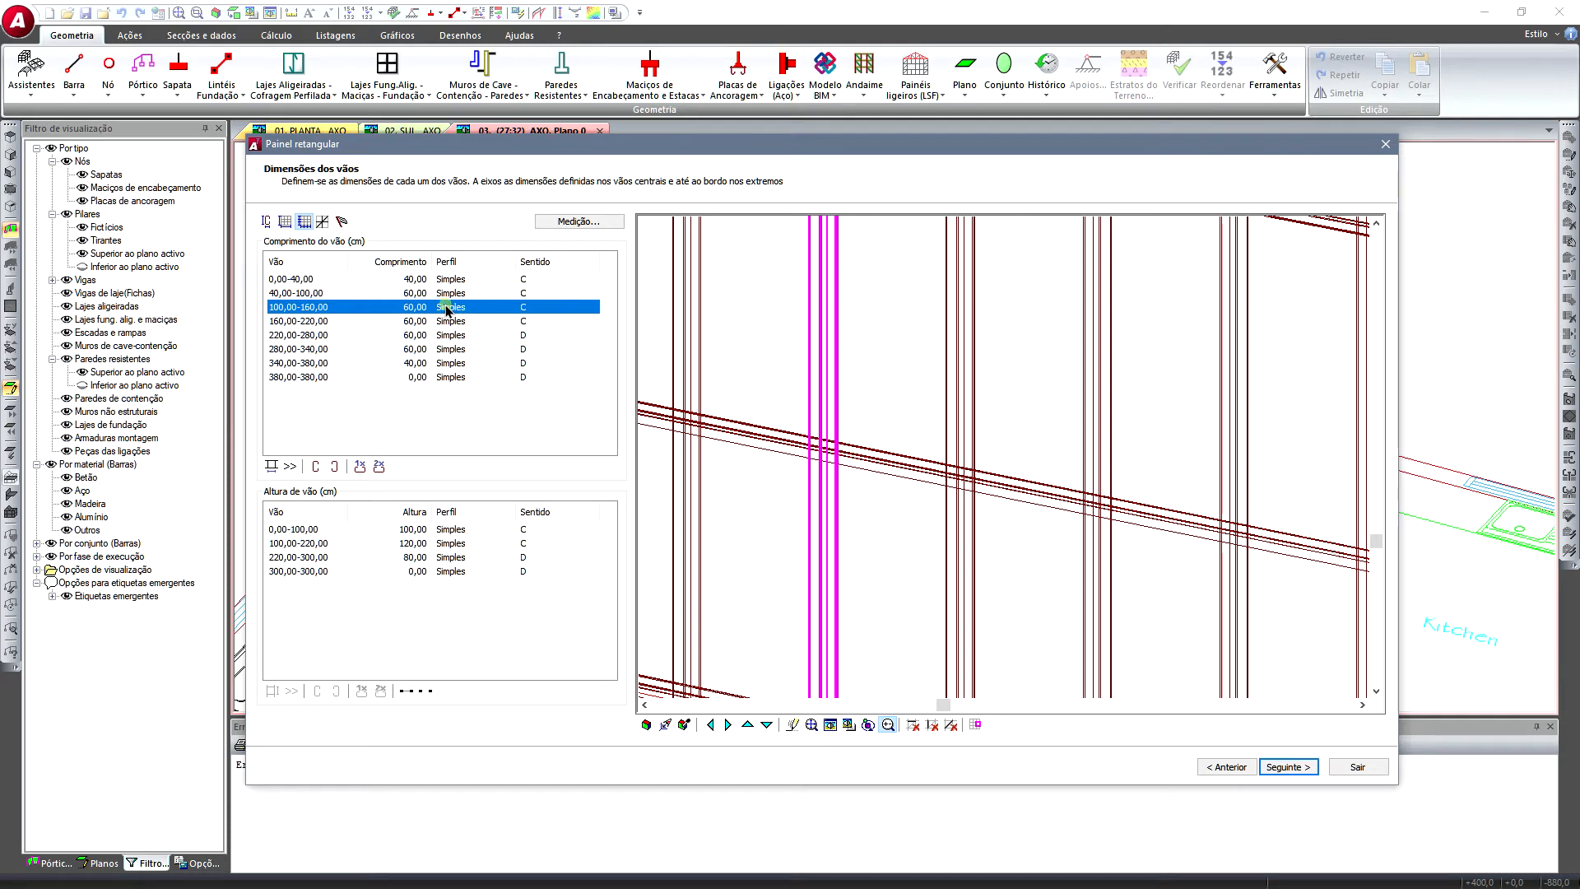
{"action": "left_click", "coordinate": [447, 307]}
{"action": "middle_click_drag", "start_coordinate": [760, 491], "coordinate": [763, 592]}
{"action": "scroll", "coordinate": [763, 593], "scroll_direction": "down", "scroll_amount": 1}
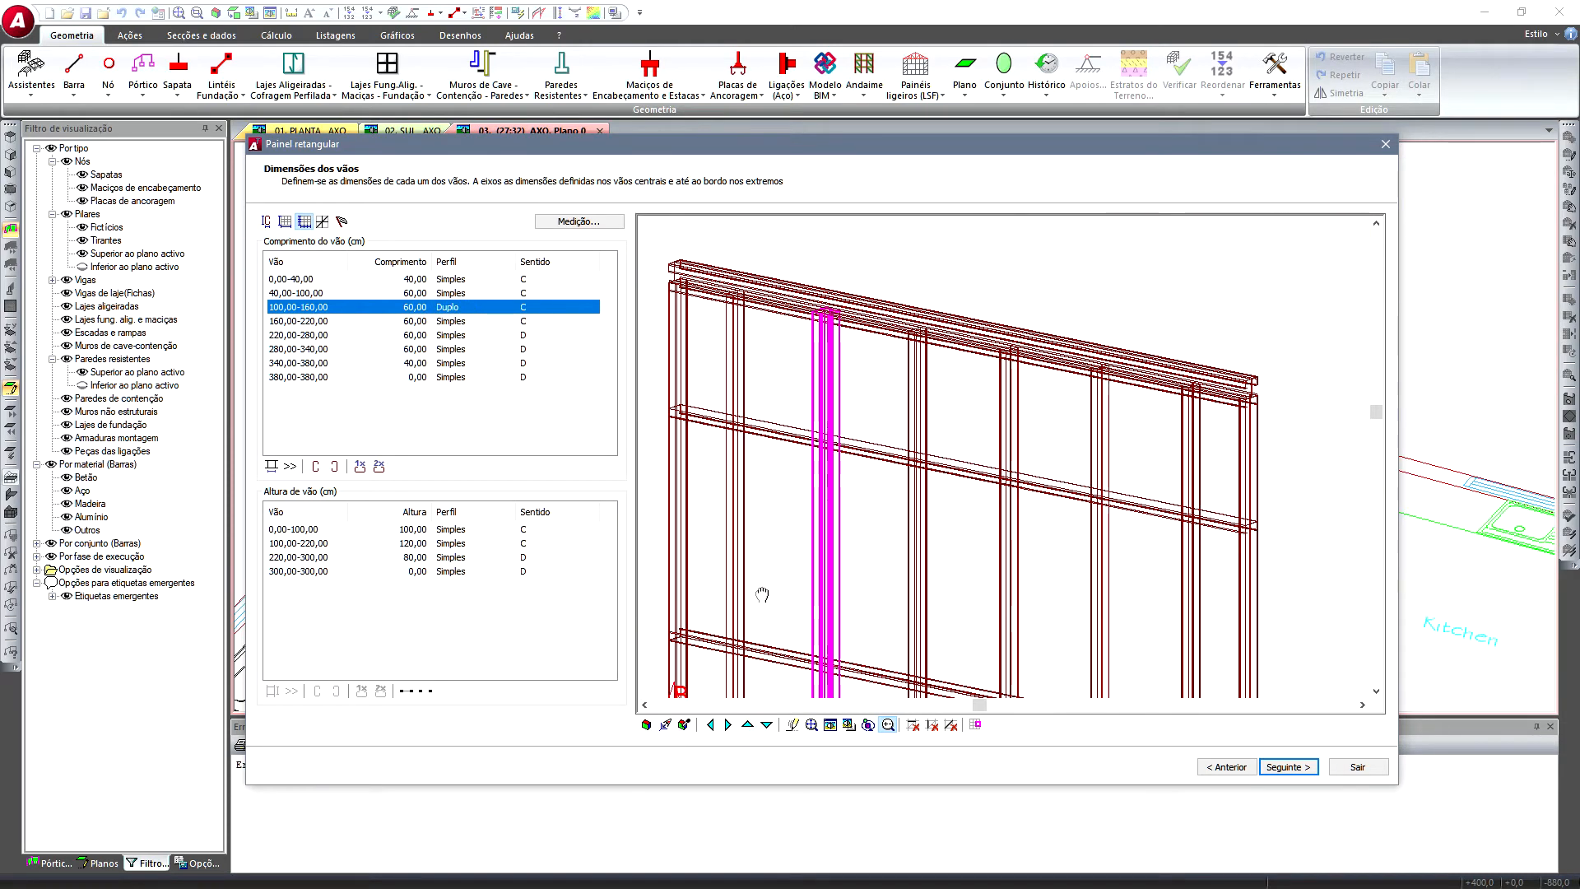
{"action": "scroll", "coordinate": [832, 301], "scroll_direction": "up", "scroll_amount": 2}
{"action": "scroll", "coordinate": [841, 331], "scroll_direction": "up", "scroll_amount": 1}
{"action": "left_click", "coordinate": [840, 331]}
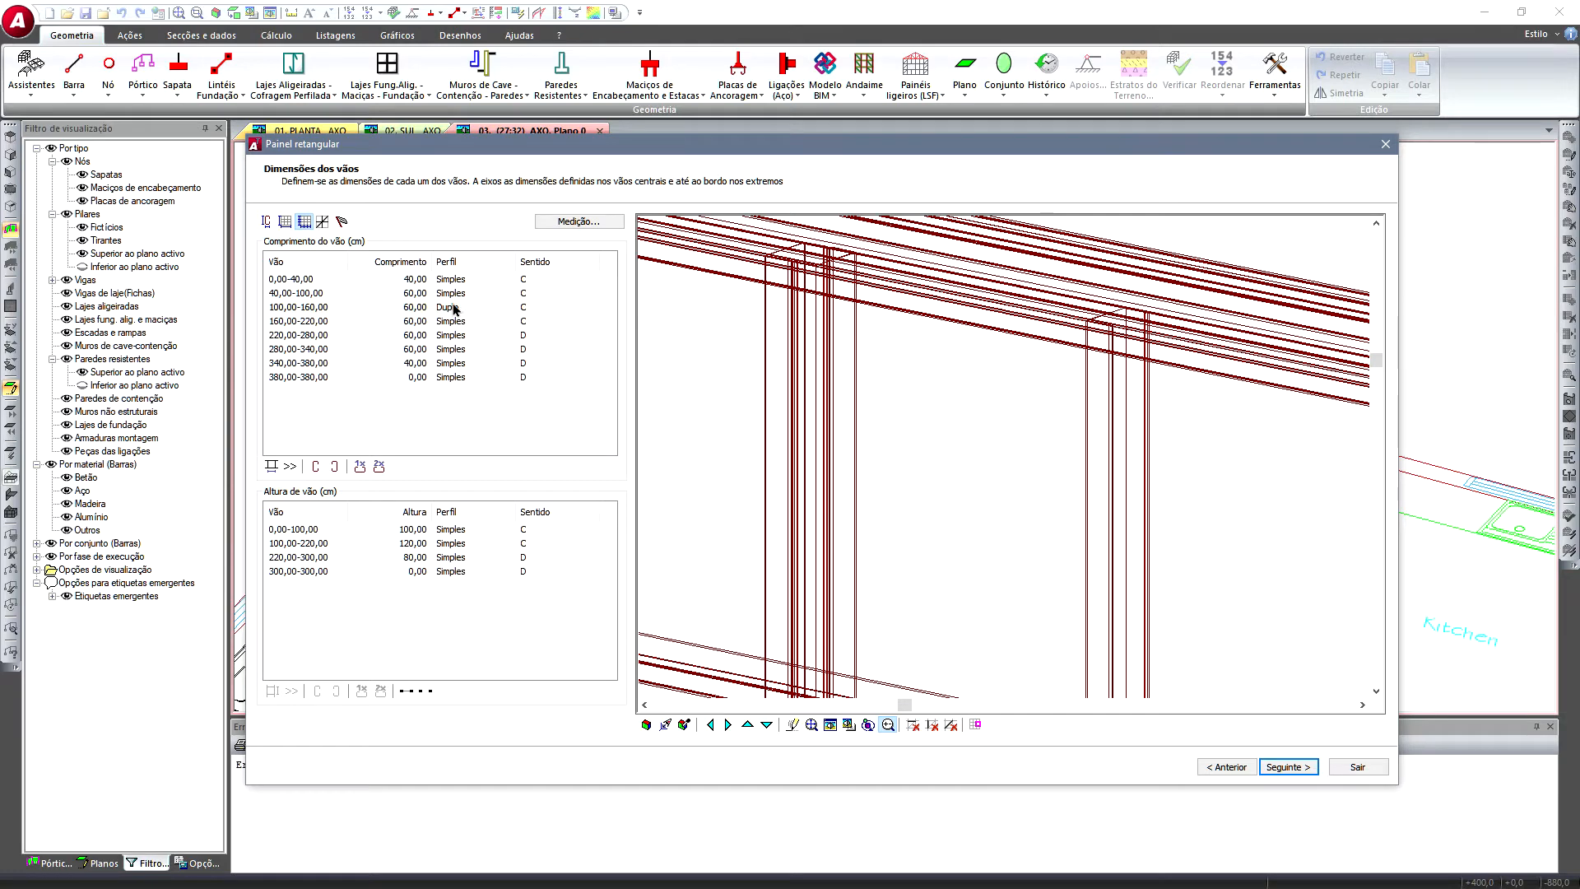
- Try sense D on the 100–160 cm span's double profile, and restore sense C and the Simples profile
{"action": "left_click", "coordinate": [540, 306]}
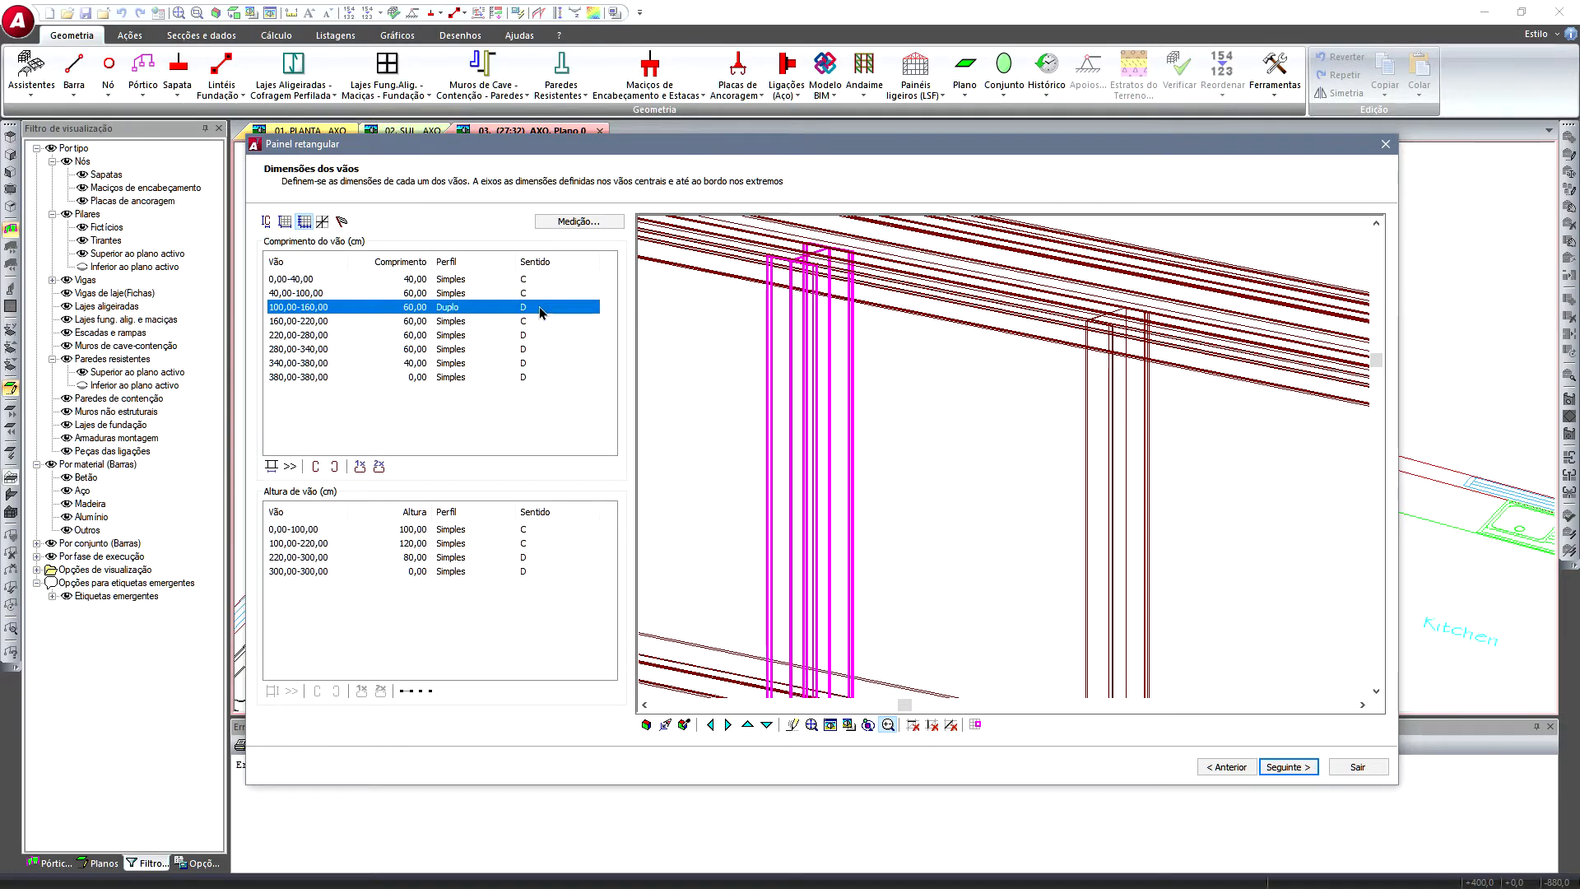
{"action": "left_click", "coordinate": [540, 306]}
{"action": "left_click", "coordinate": [481, 306]}
{"action": "scroll", "coordinate": [883, 453], "scroll_direction": "down", "scroll_amount": 5}
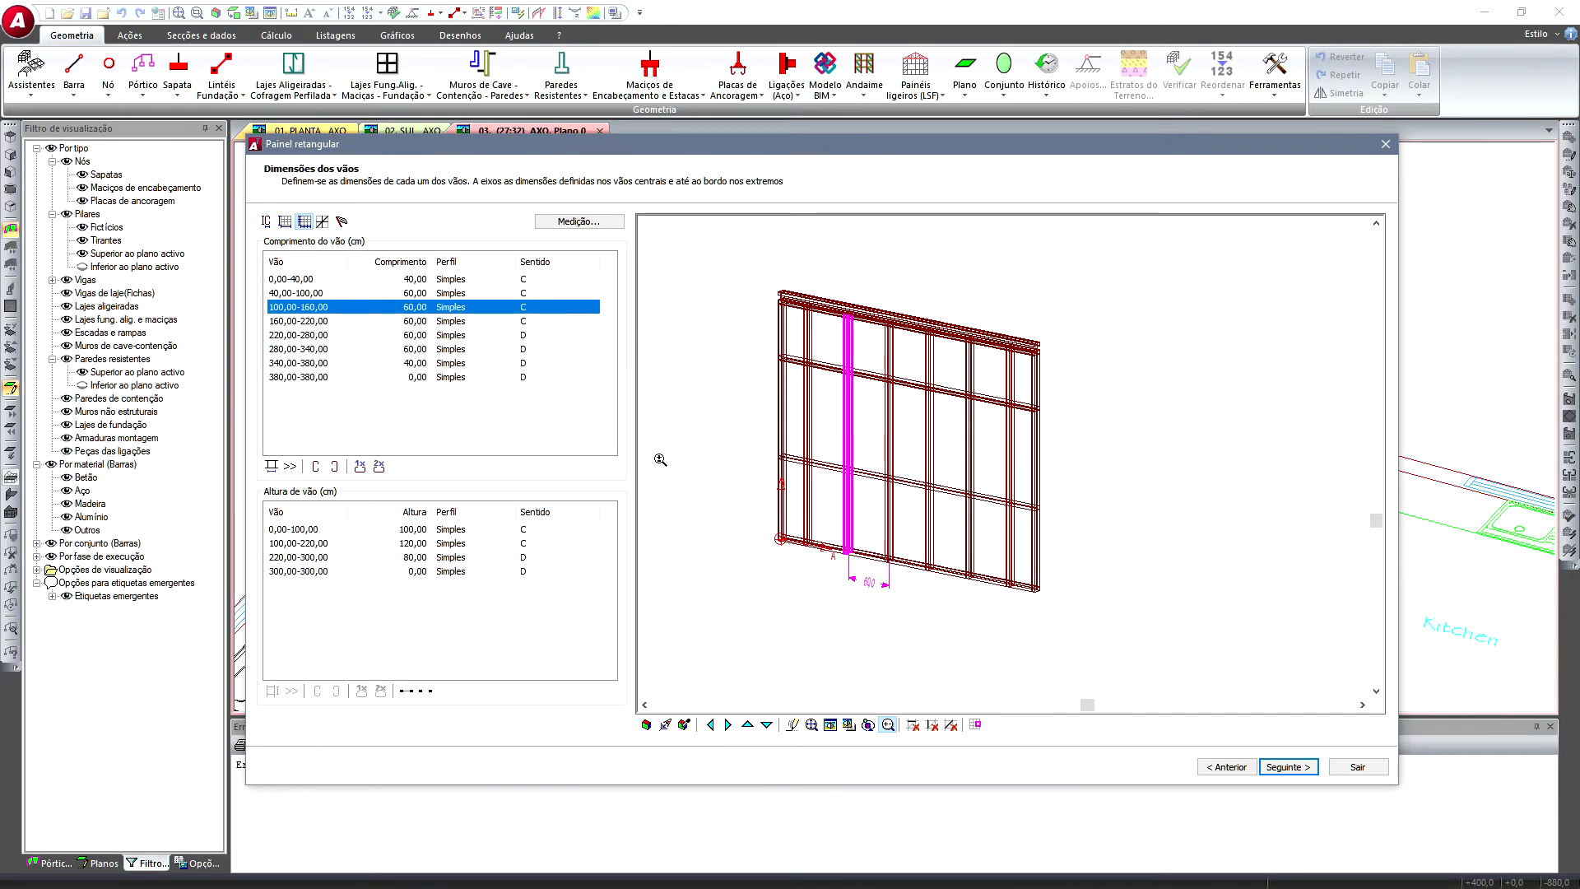
- Try a double profile on the horizontal bar of the 220–300 cm height span, and restore it to Simples
{"action": "left_click", "coordinate": [313, 545]}
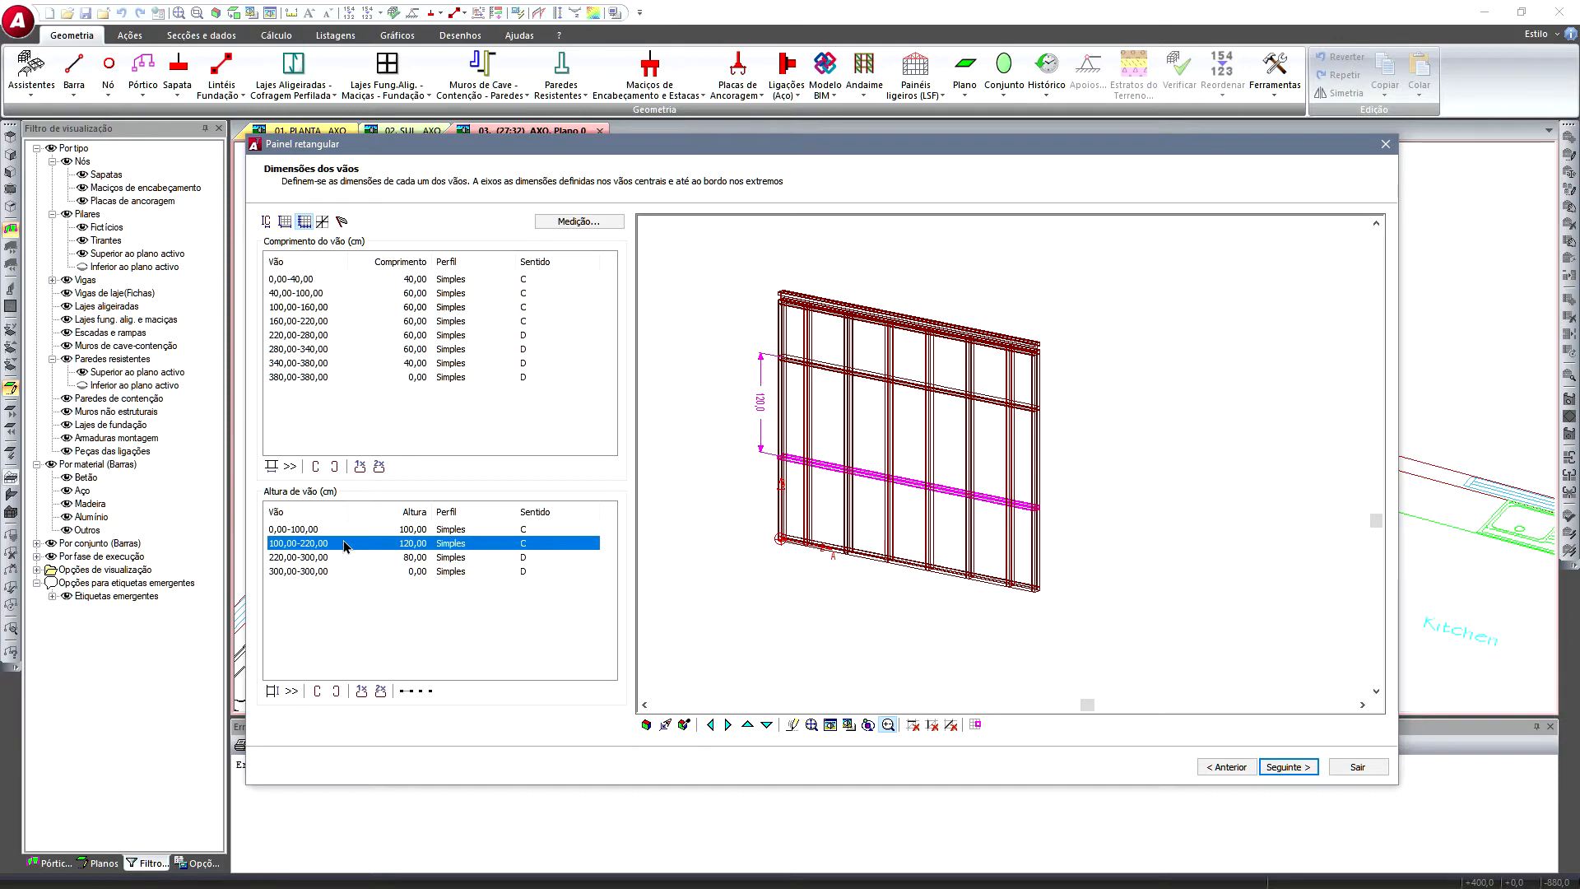
{"action": "left_click", "coordinate": [311, 558]}
{"action": "scroll", "coordinate": [988, 321], "scroll_direction": "up", "scroll_amount": 4}
{"action": "scroll", "coordinate": [1012, 294], "scroll_direction": "up", "scroll_amount": 2}
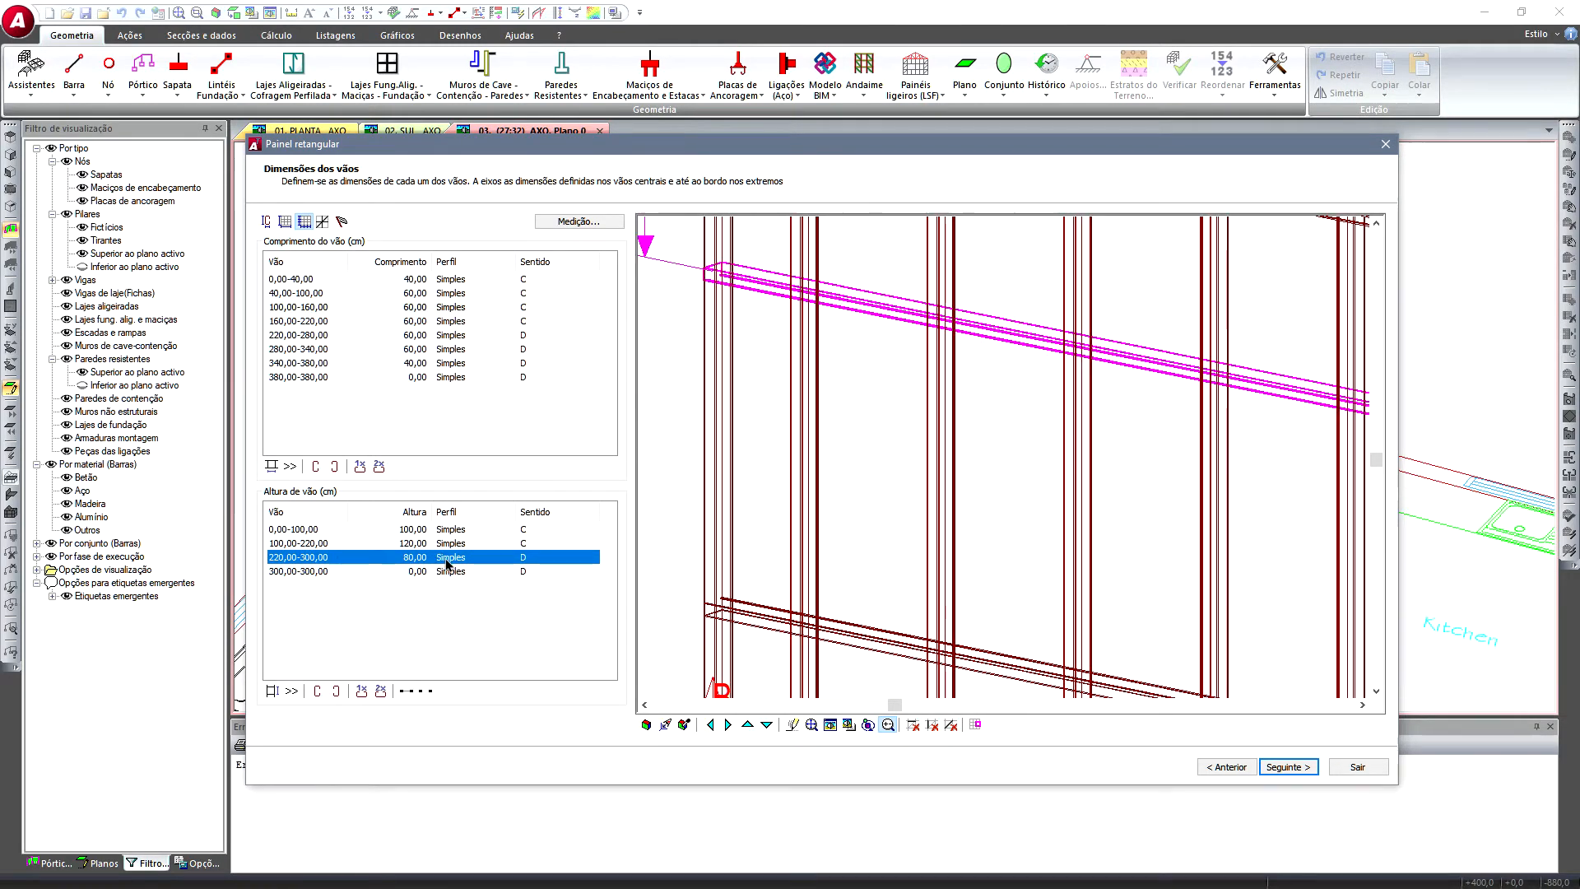
{"action": "left_click", "coordinate": [447, 558]}
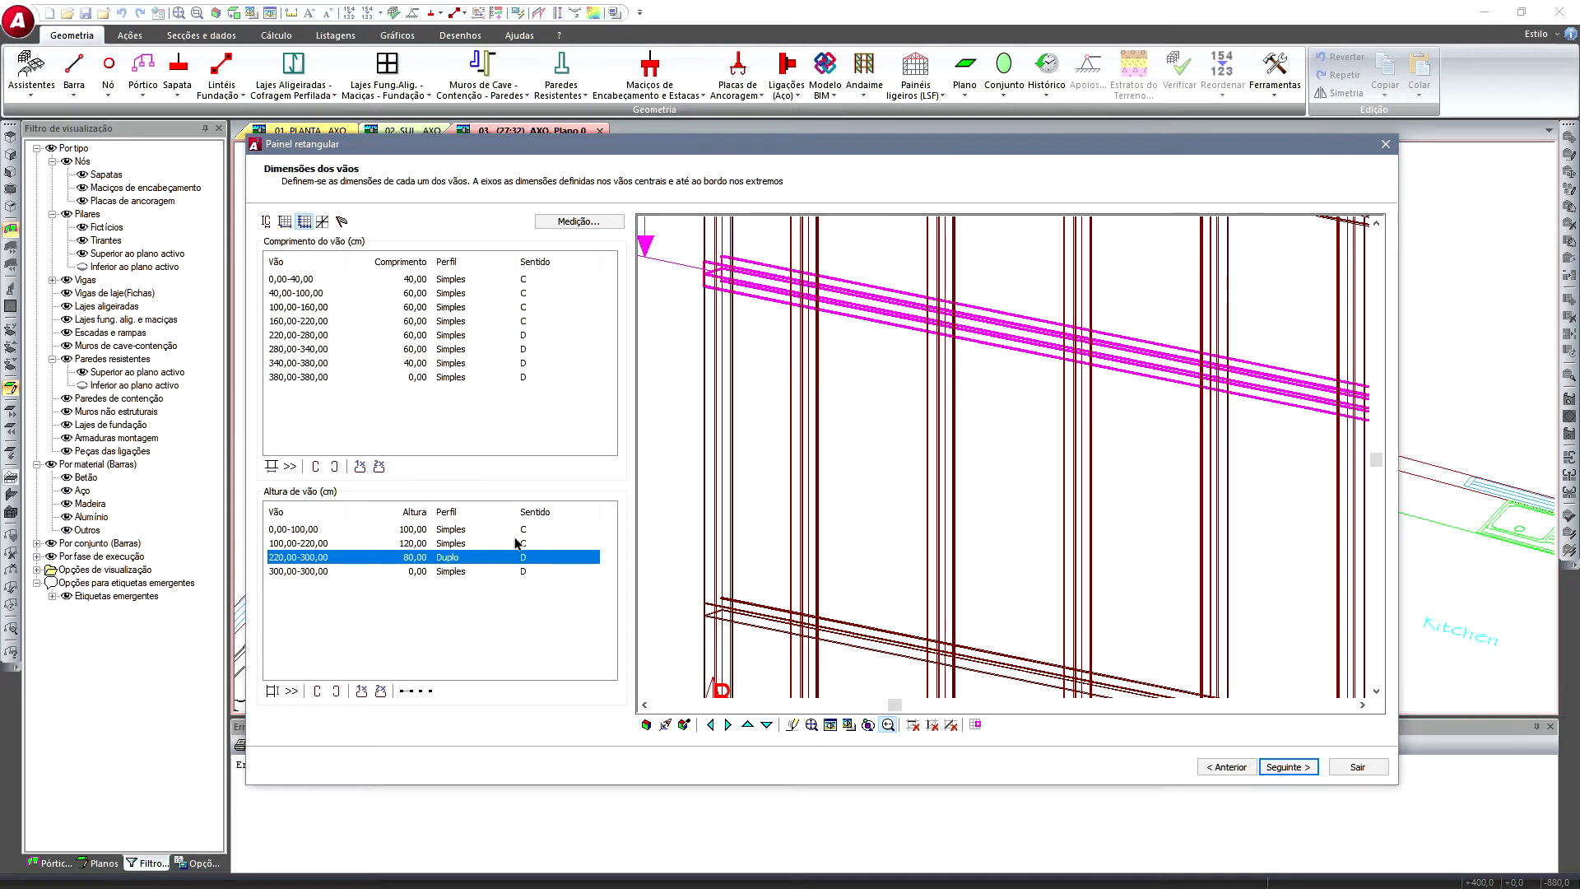
{"action": "double_click", "coordinate": [451, 557]}
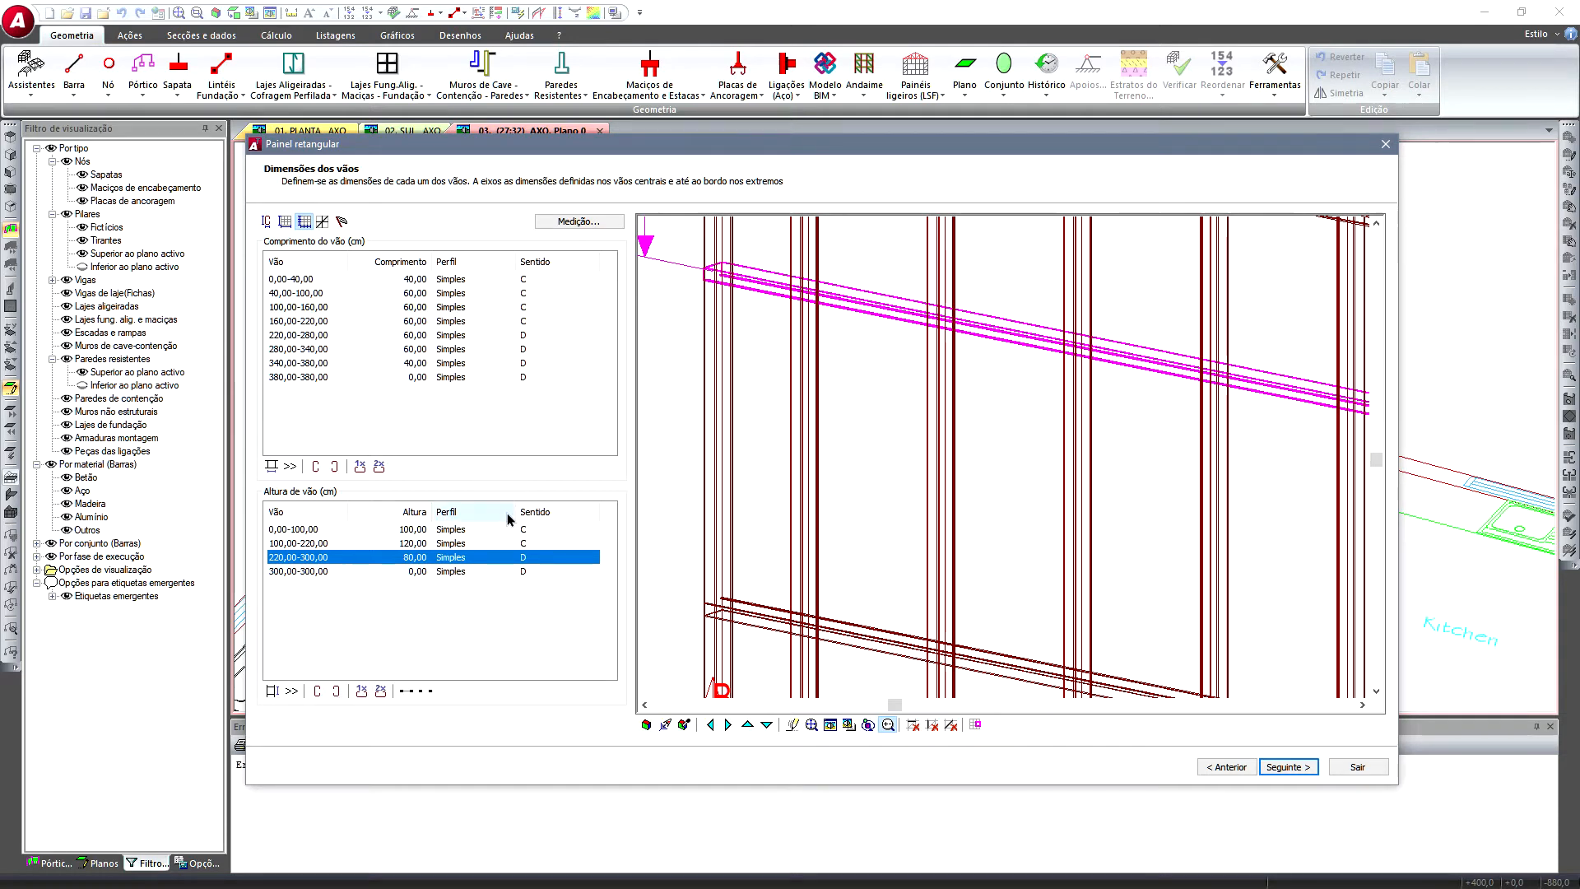
{"action": "scroll", "coordinate": [715, 472], "scroll_direction": "down", "scroll_amount": 2}
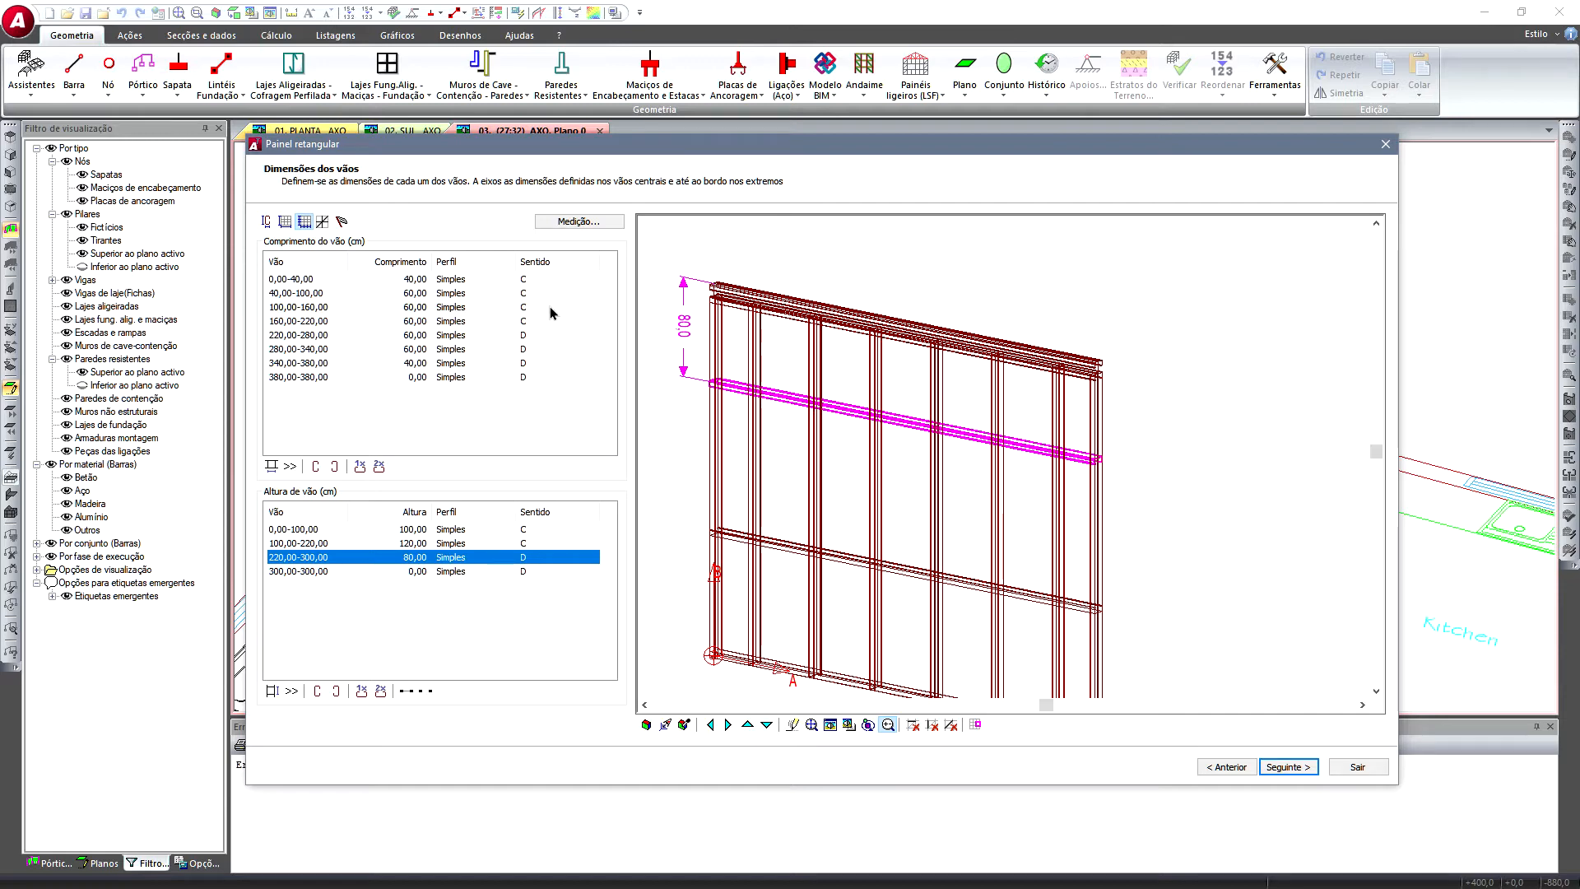
- In the diagonals settings, add one diagonal to each of the two lower levels of the 0–40 cm span, with direction C on the second
{"action": "left_click", "coordinate": [323, 221]}
{"action": "middle_click_drag", "start_coordinate": [743, 361], "coordinate": [765, 381]}
{"action": "scroll", "coordinate": [766, 381], "scroll_direction": "down", "scroll_amount": 2}
{"action": "left_click", "coordinate": [277, 281]}
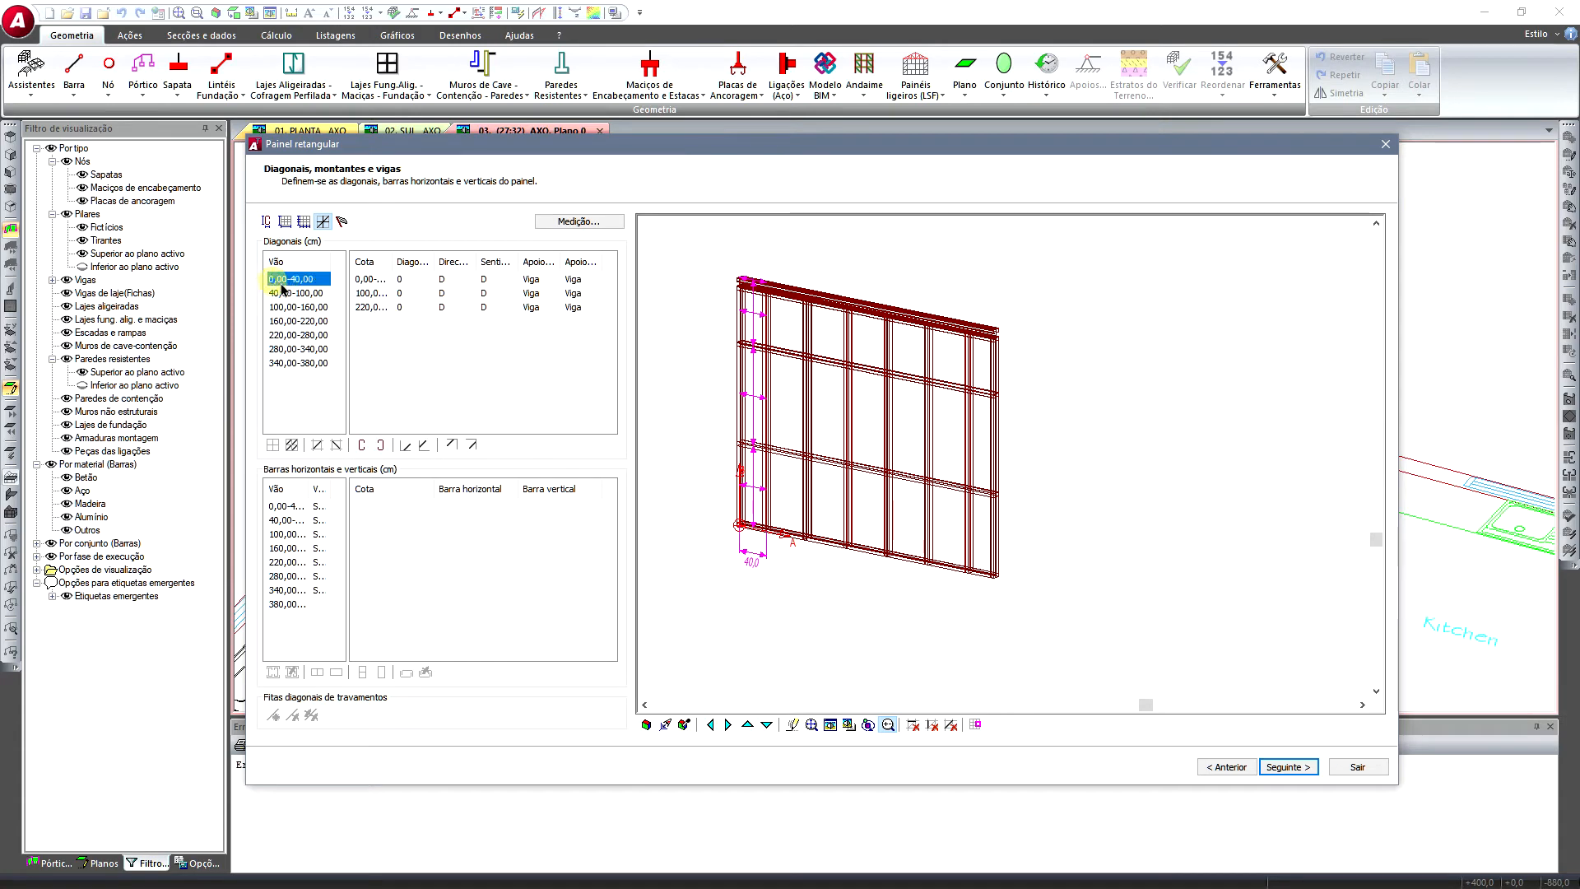
{"action": "left_click", "coordinate": [413, 282]}
{"action": "type", "text": "1"}
{"action": "left_click", "coordinate": [403, 295]}
{"action": "type", "text": "1"}
{"action": "left_click", "coordinate": [457, 293]}
{"action": "type", "text": "C"}
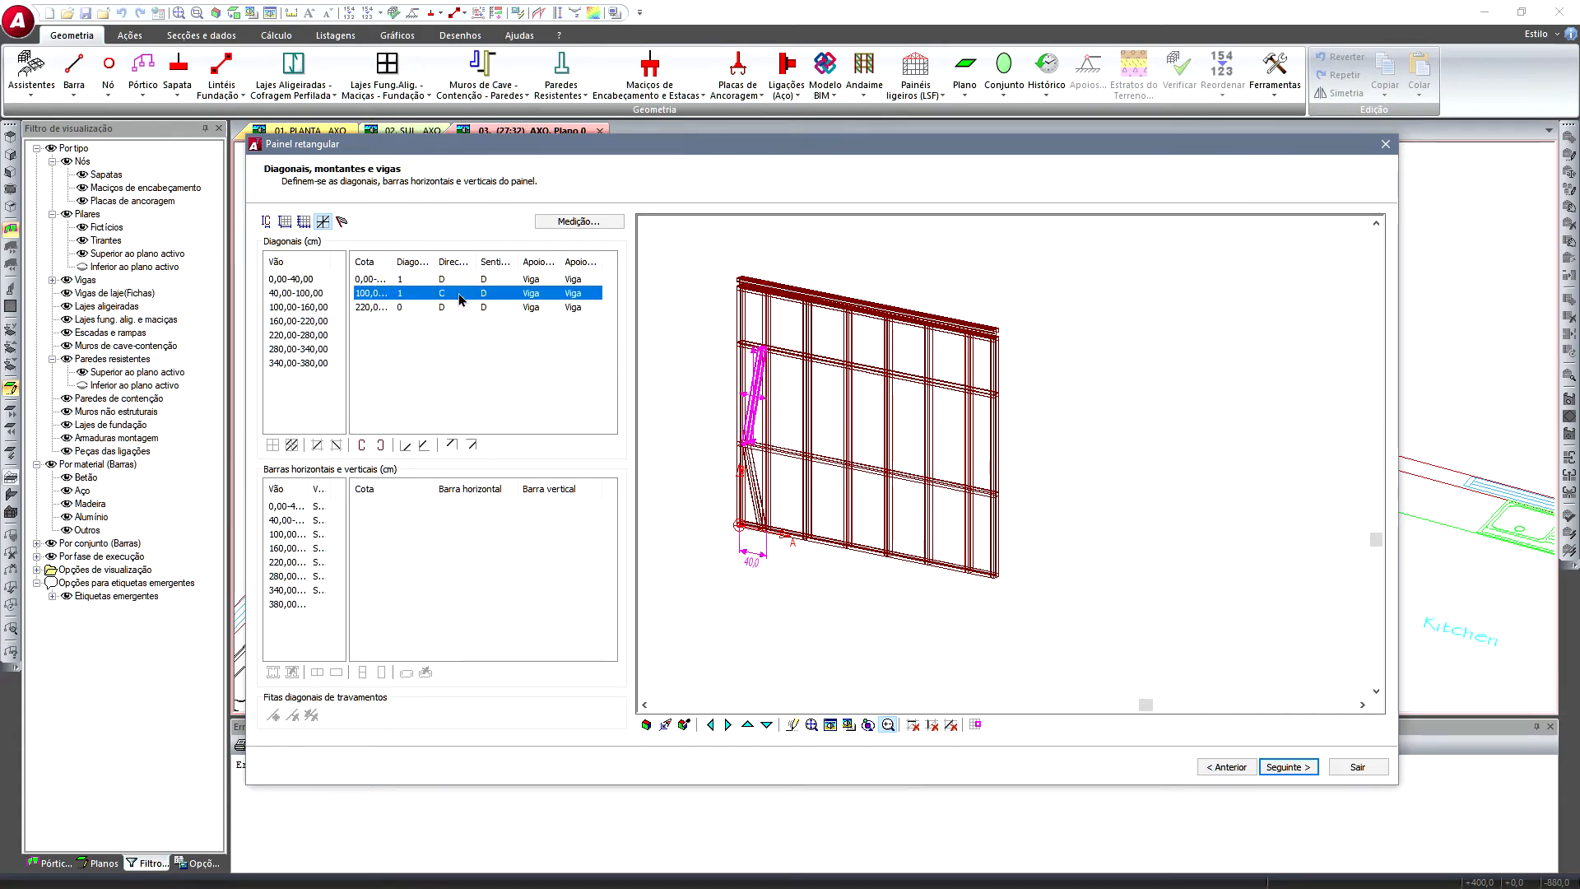
- Try Mo for both supports of the diagonal in the 0–40 cm span's second level, and restore both to Viga
{"action": "scroll", "coordinate": [810, 398], "scroll_direction": "up", "scroll_amount": 3}
{"action": "middle_click_drag", "start_coordinate": [743, 386], "coordinate": [978, 395]}
{"action": "left_click", "coordinate": [537, 294]}
{"action": "left_click", "coordinate": [571, 293]}
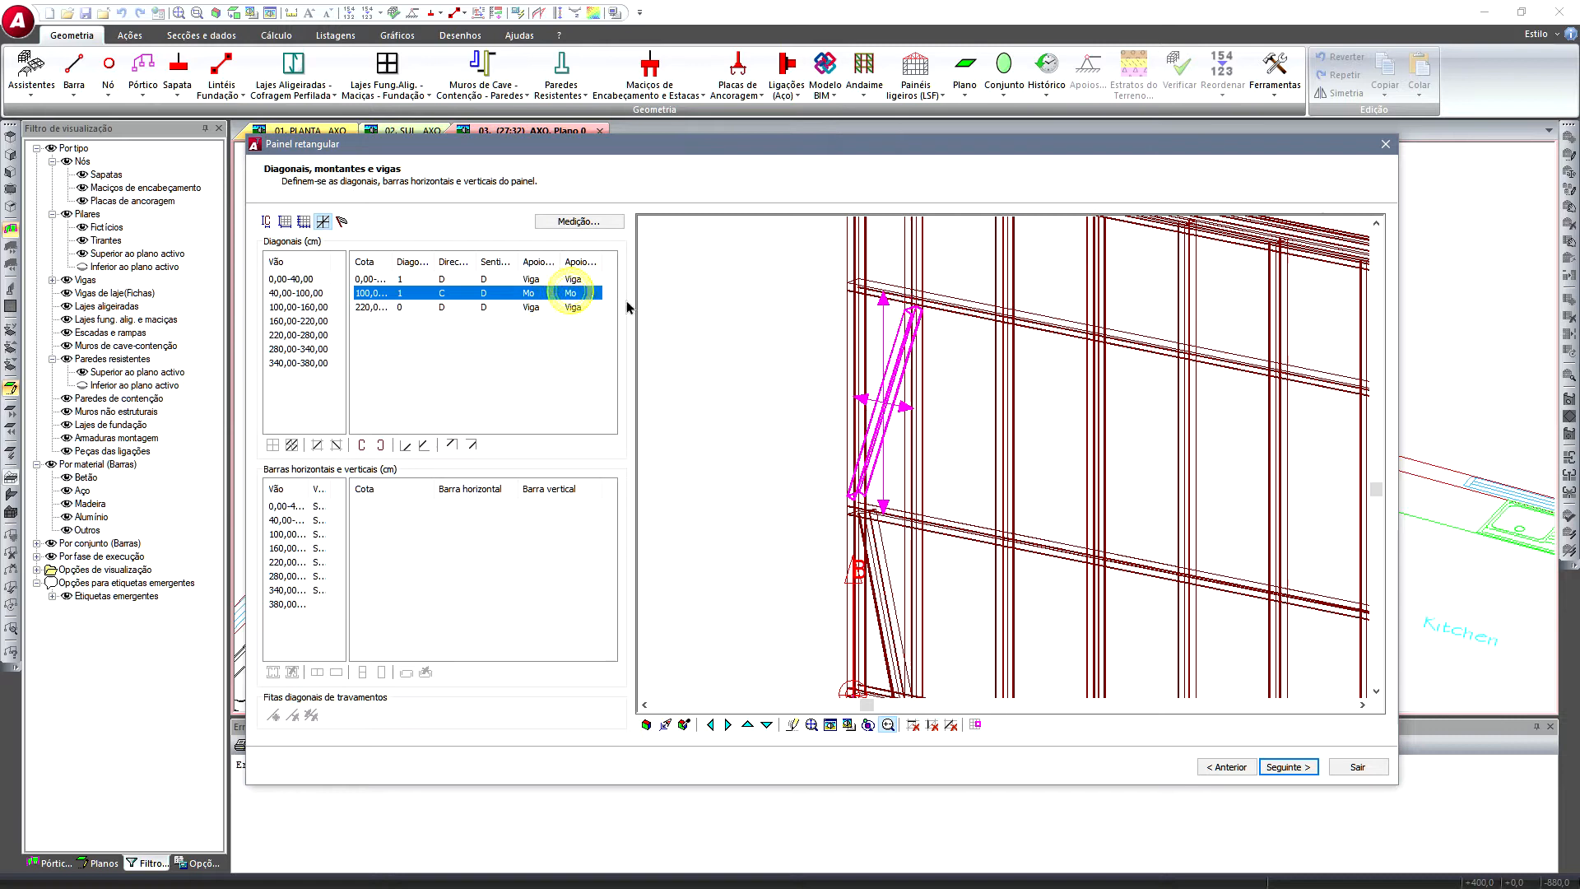
{"action": "left_click", "coordinate": [534, 294]}
{"action": "left_click", "coordinate": [579, 294]}
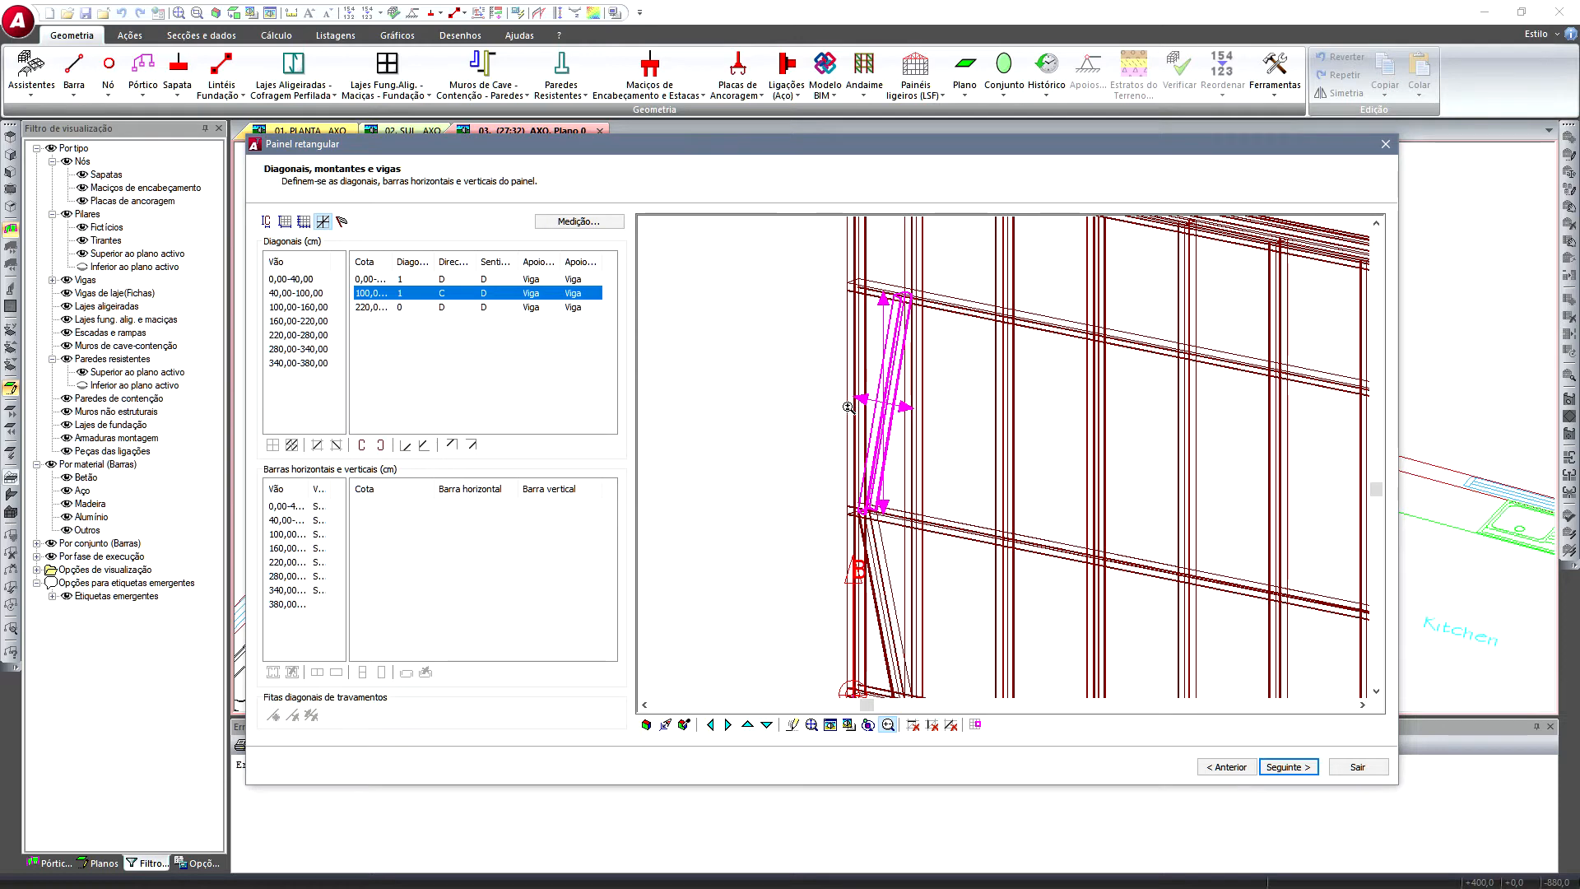
- Set the number of diagonals back to 0 in the two lower levels of the 0–40 cm span
{"action": "scroll", "coordinate": [844, 411], "scroll_direction": "down", "scroll_amount": 2}
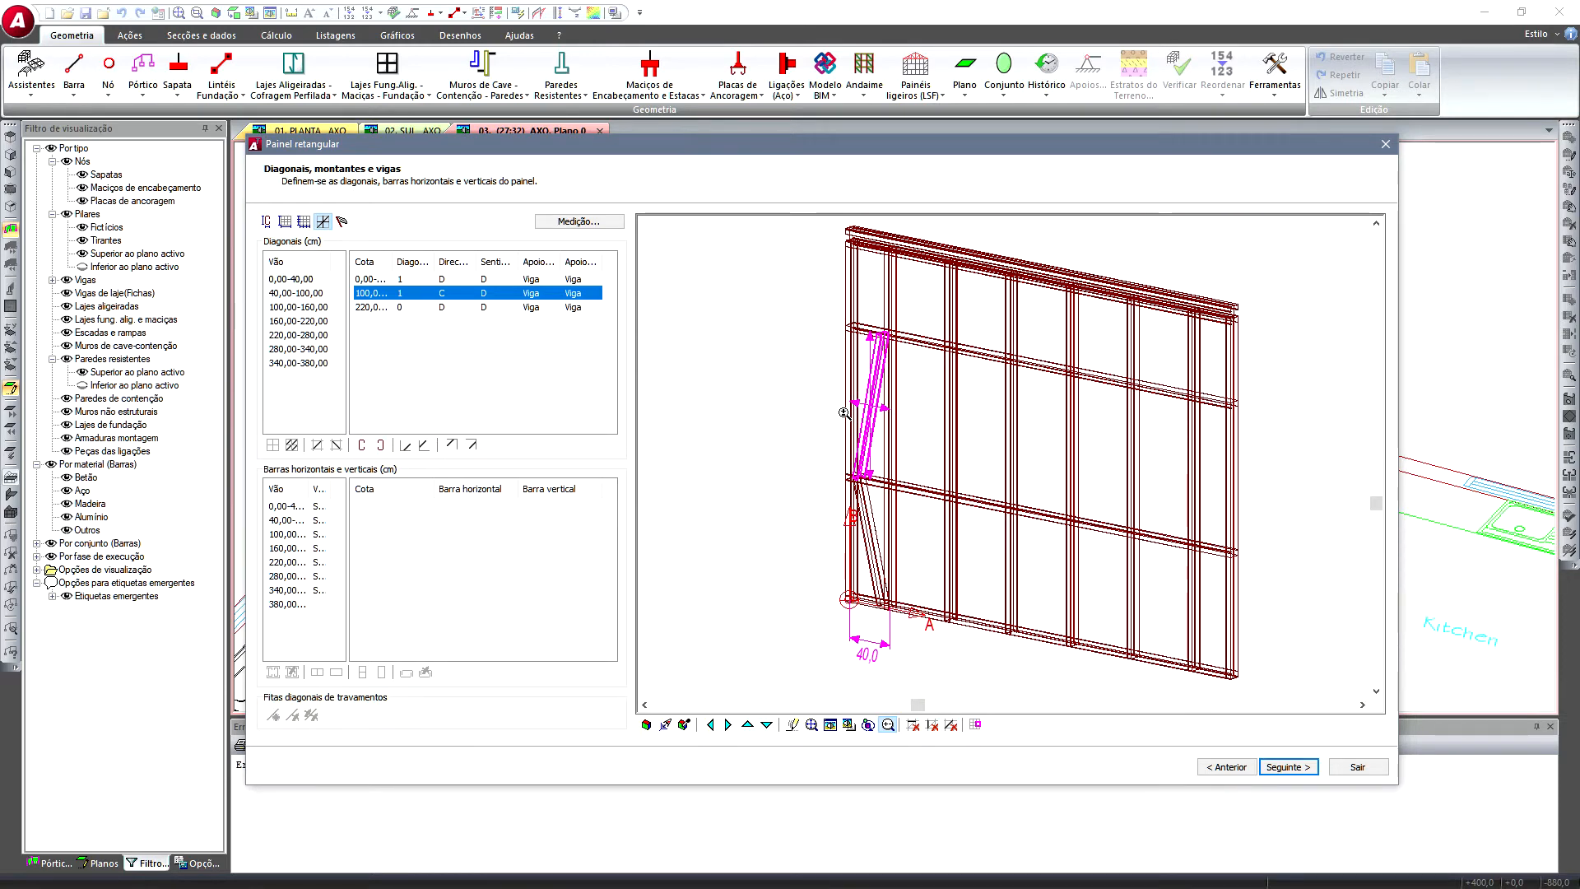
{"action": "double_click", "coordinate": [402, 292]}
{"action": "double_click", "coordinate": [403, 281]}
{"action": "middle_click_drag", "start_coordinate": [882, 380], "coordinate": [859, 381]}
{"action": "scroll", "coordinate": [793, 375], "scroll_direction": "down", "scroll_amount": 2}
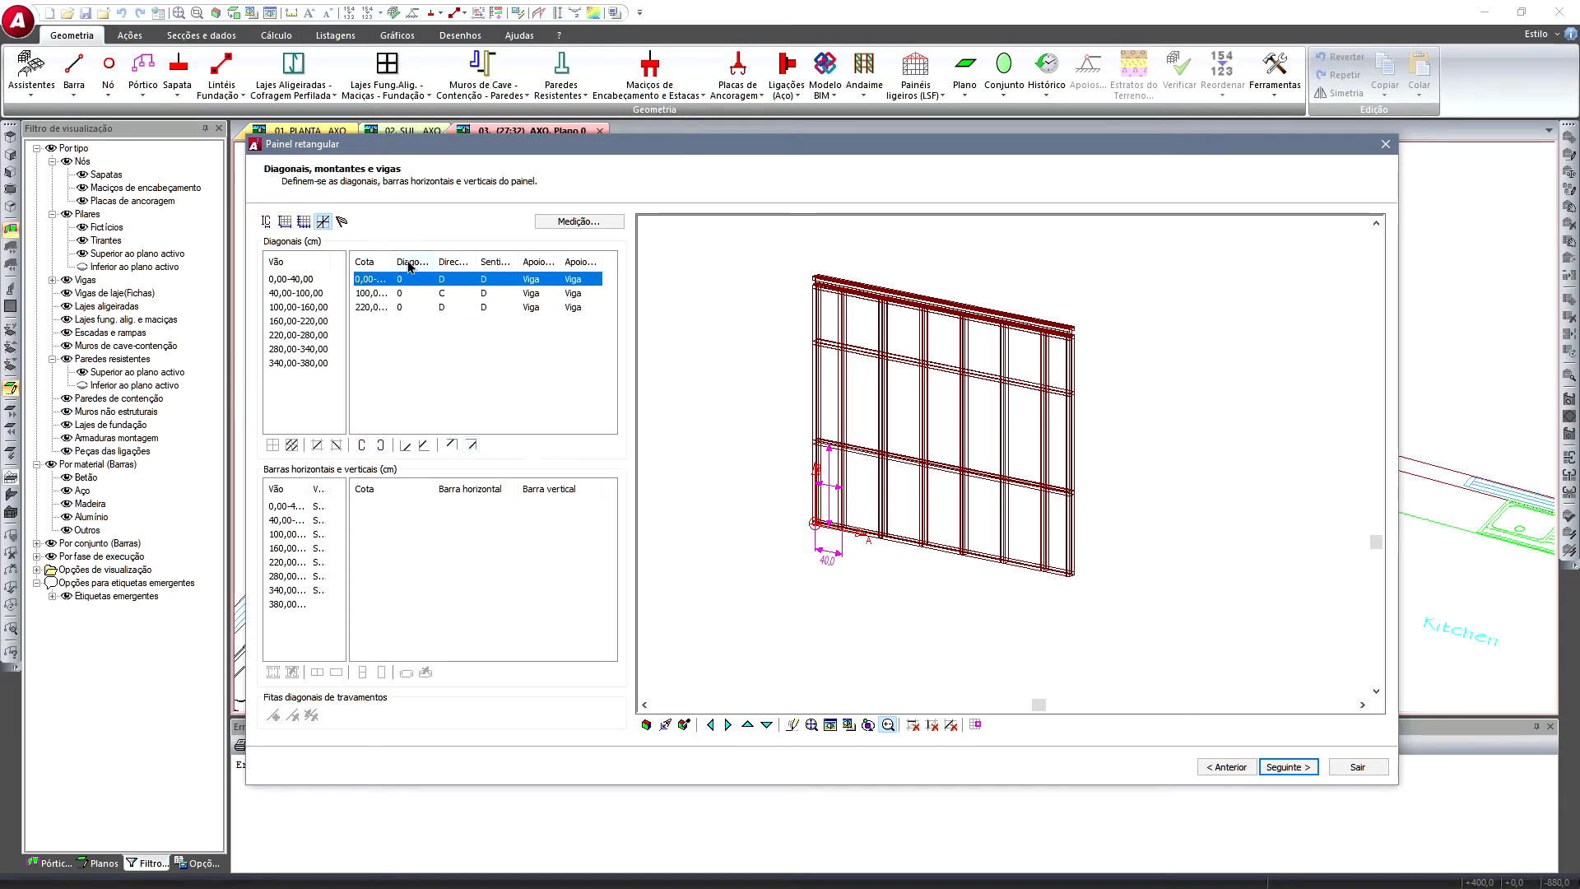
- Set the panel name number to 01 in the additional options
{"action": "left_click", "coordinate": [341, 221]}
{"action": "double_click", "coordinate": [458, 254]}
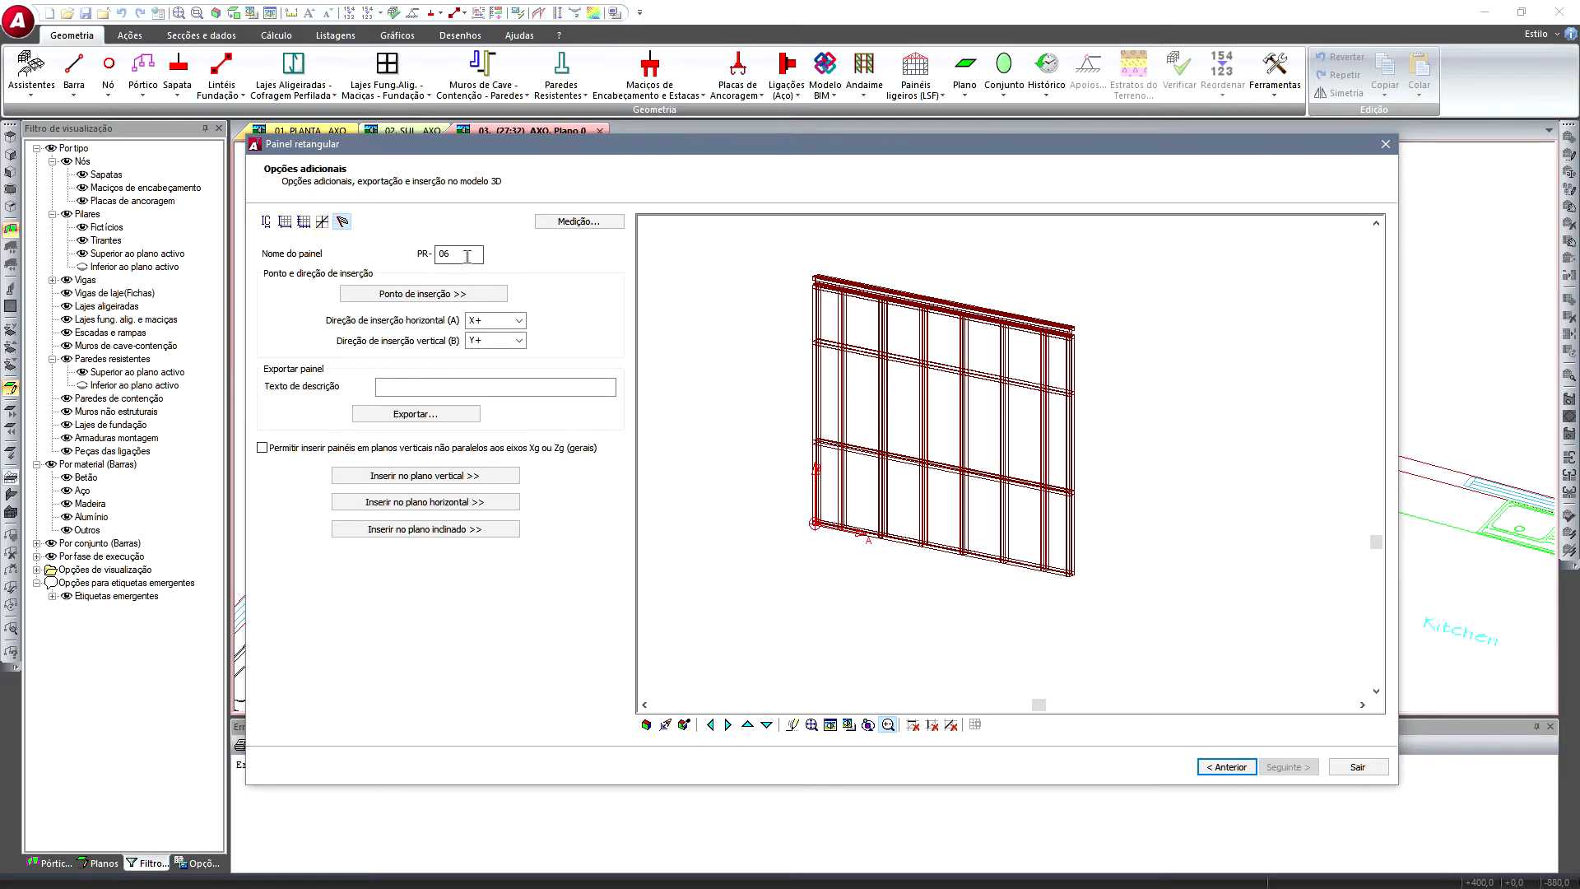
{"action": "type", "text": "01"}
- Set the panel's insertion point to the outer front corner at the base of its first stud
{"action": "scroll", "coordinate": [805, 525], "scroll_direction": "up", "scroll_amount": 5}
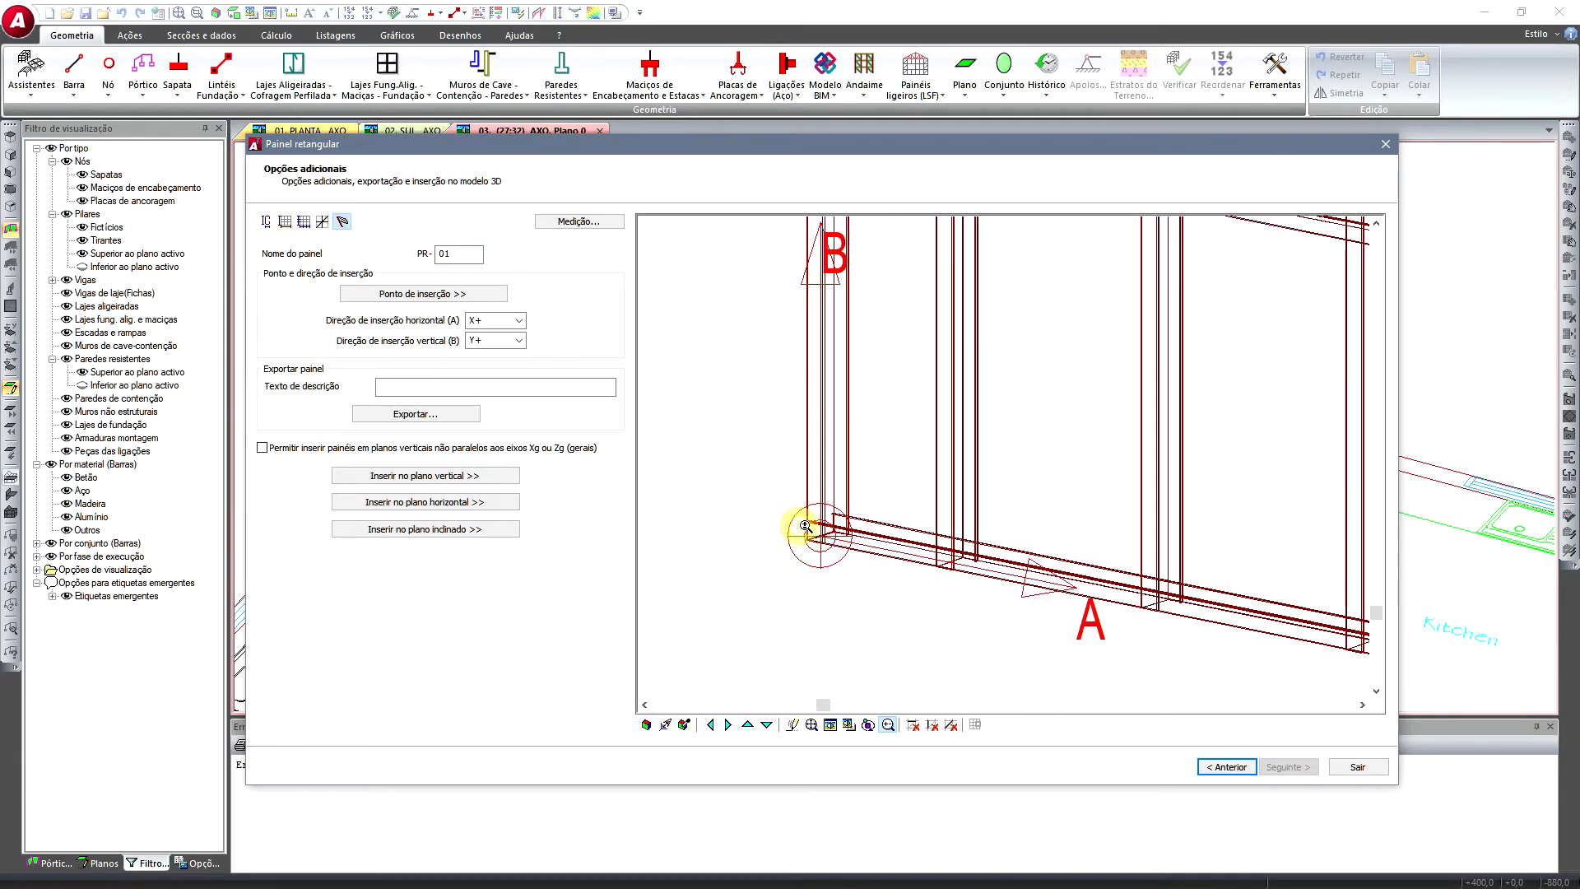
{"action": "scroll", "coordinate": [805, 525], "scroll_direction": "up", "scroll_amount": 2}
{"action": "left_click", "coordinate": [767, 726]}
{"action": "left_click", "coordinate": [766, 725]}
{"action": "left_click", "coordinate": [765, 725]}
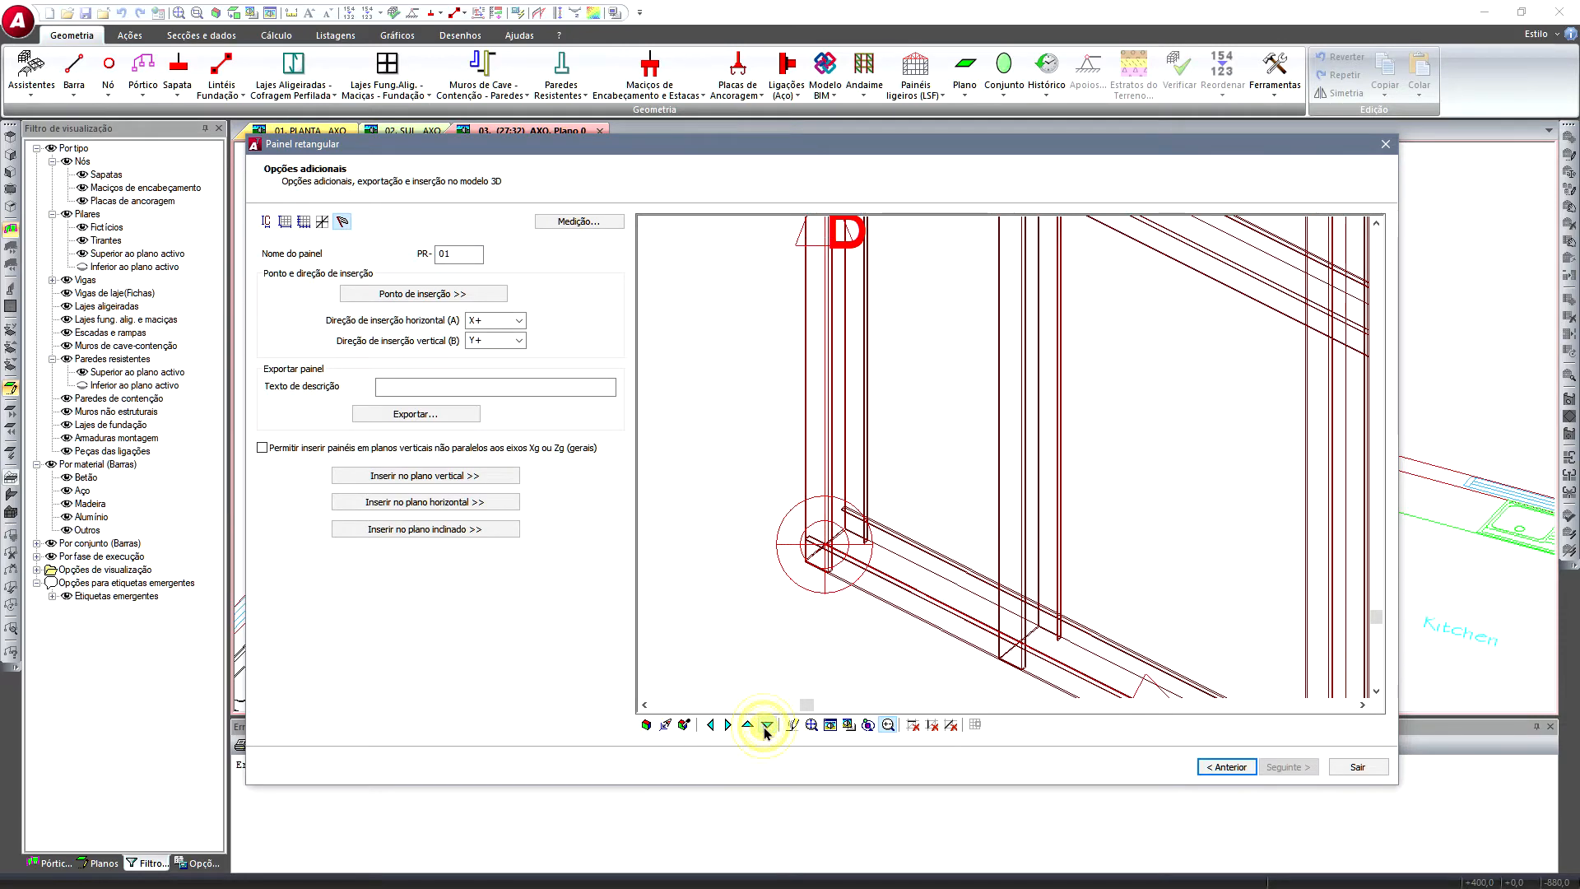
{"action": "left_click", "coordinate": [424, 295]}
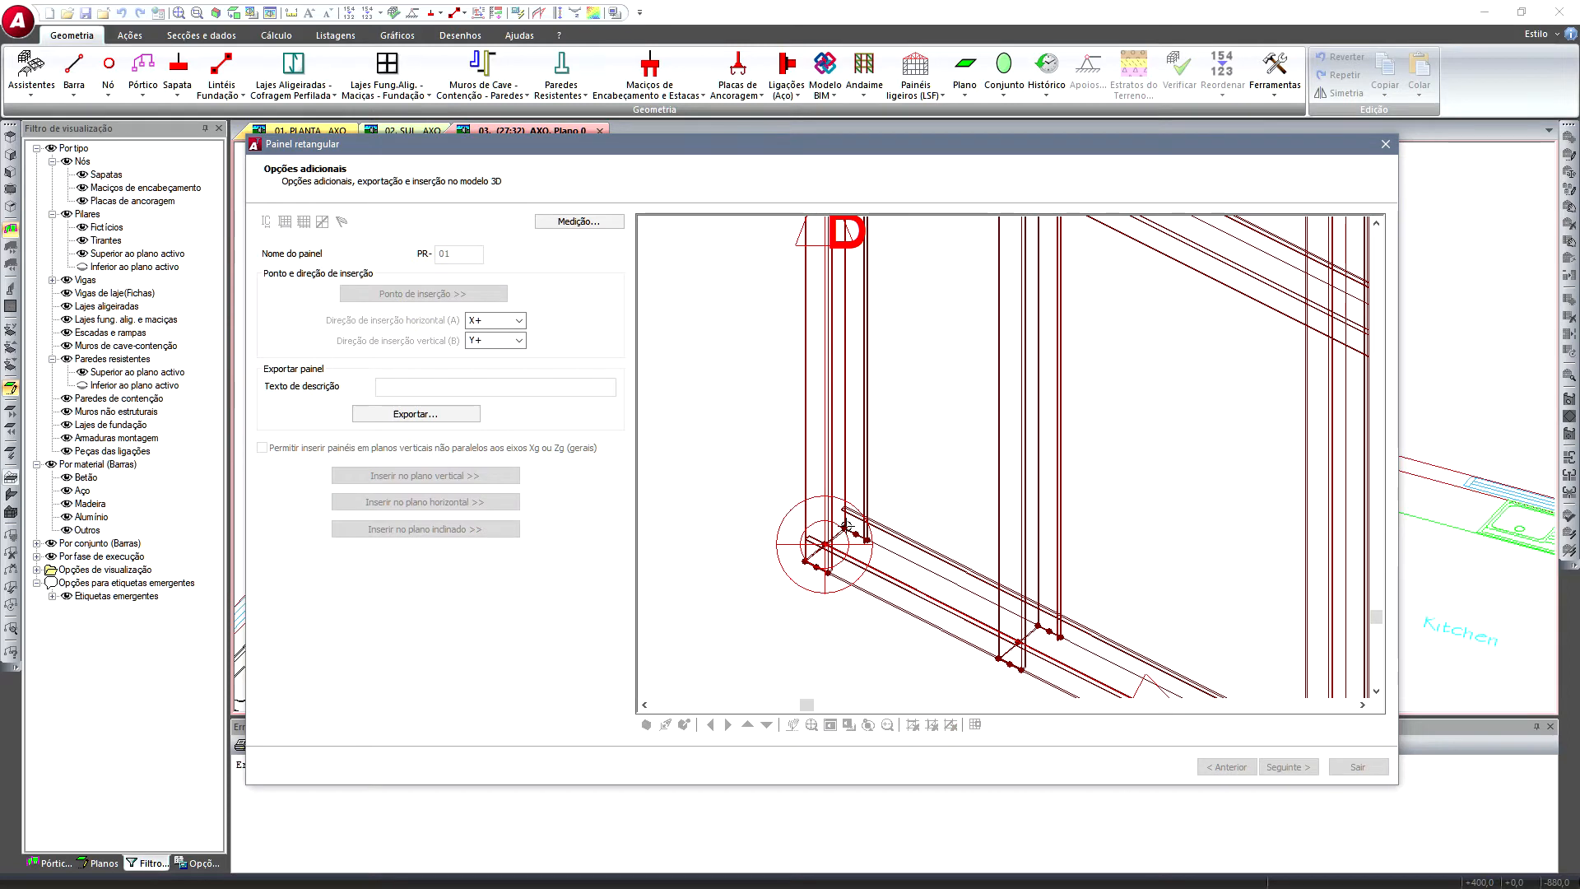
{"action": "left_click", "coordinate": [803, 560]}
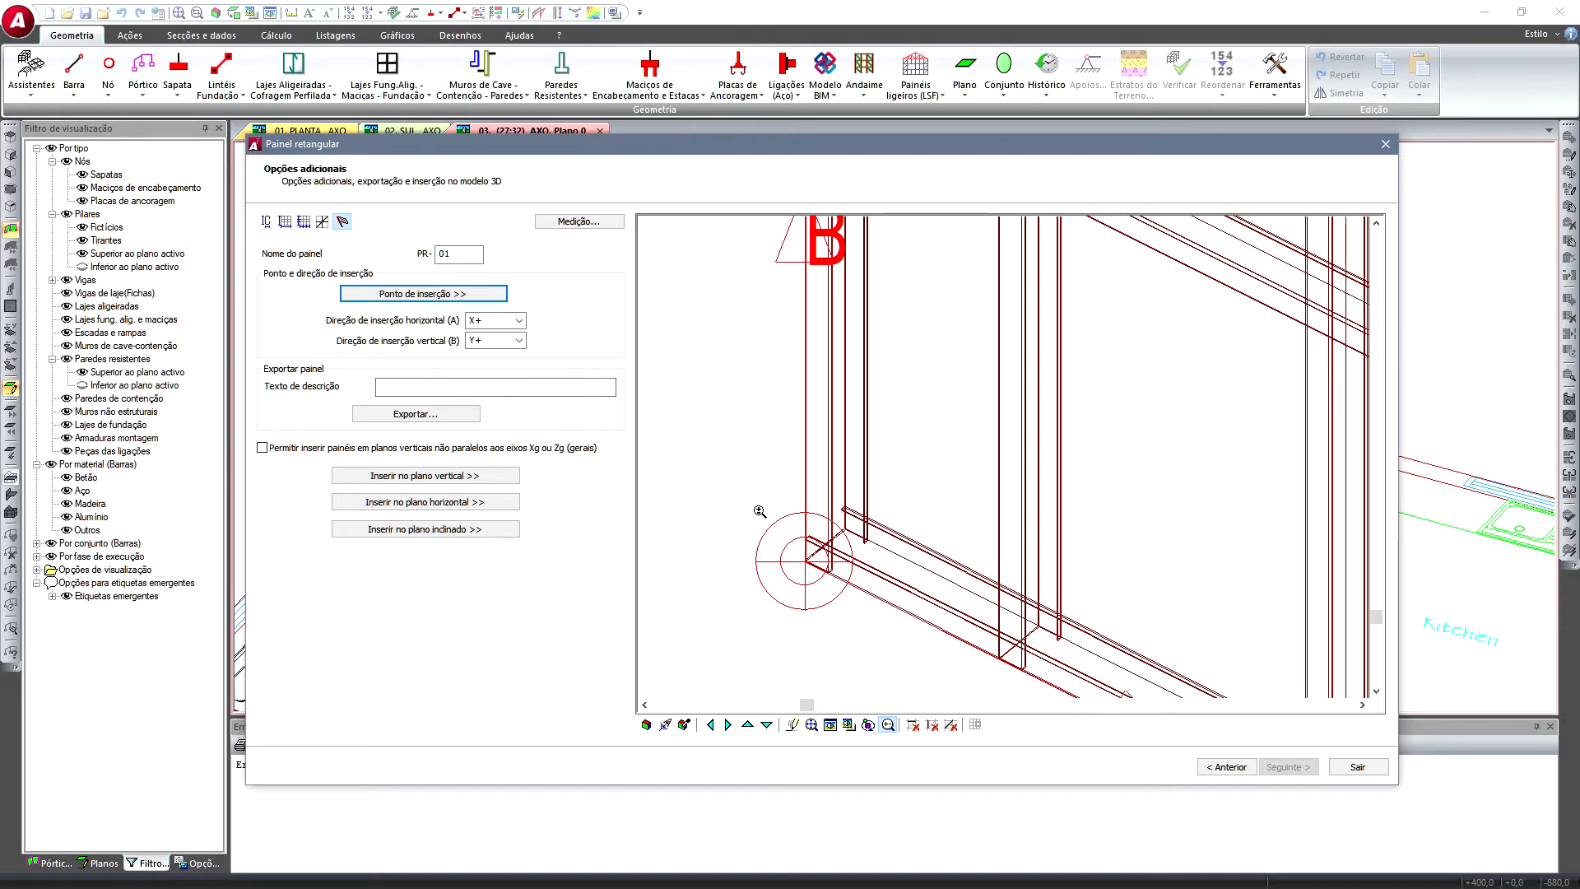
- Enter sfgefgad as the export description and allow insertion in vertical planes not parallel to the general Xg or Zg axes
{"action": "left_click", "coordinate": [427, 385]}
{"action": "type", "text": "sfgefgad"}
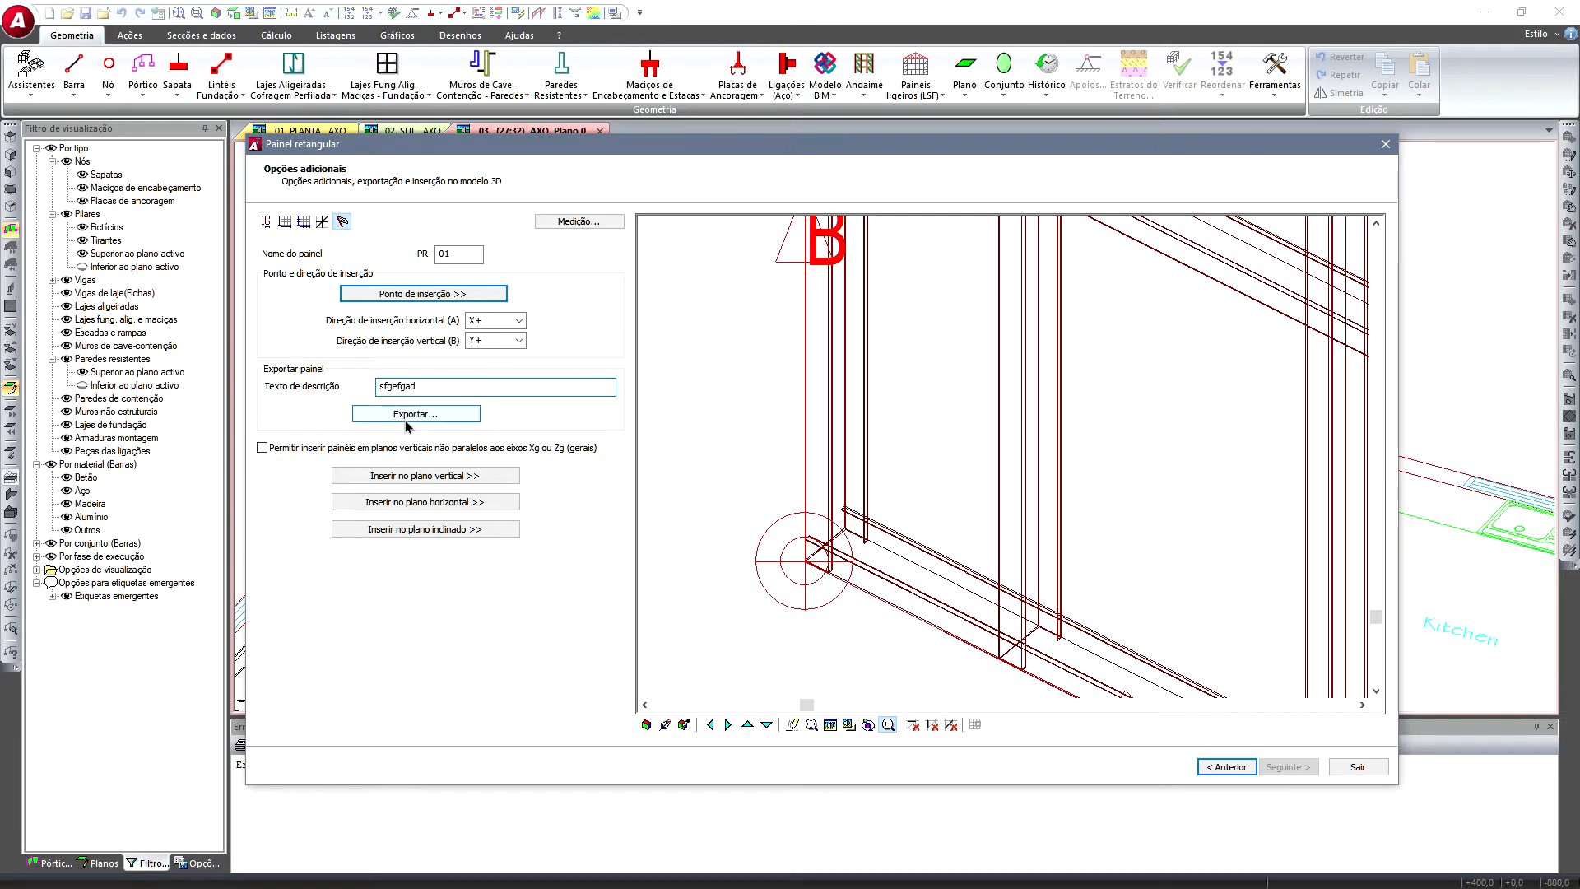
{"action": "left_click", "coordinate": [316, 450]}
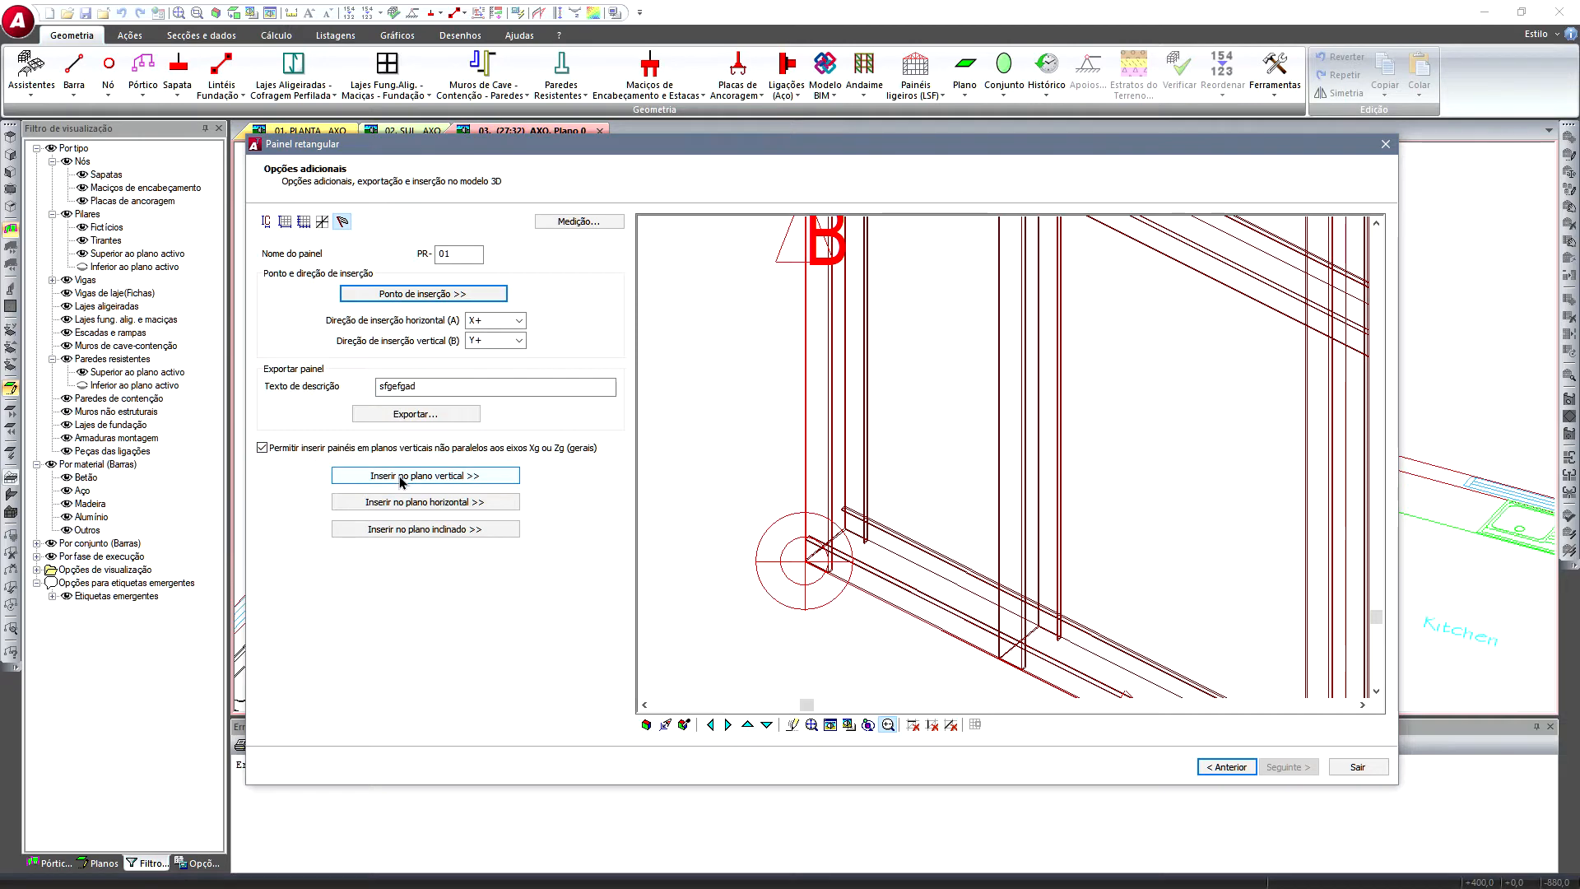
- Insert the panel in a vertical plane along Bed Room 2's window wall, reaching the closet wall corner, and exit the panel definition
{"action": "left_click", "coordinate": [403, 477]}
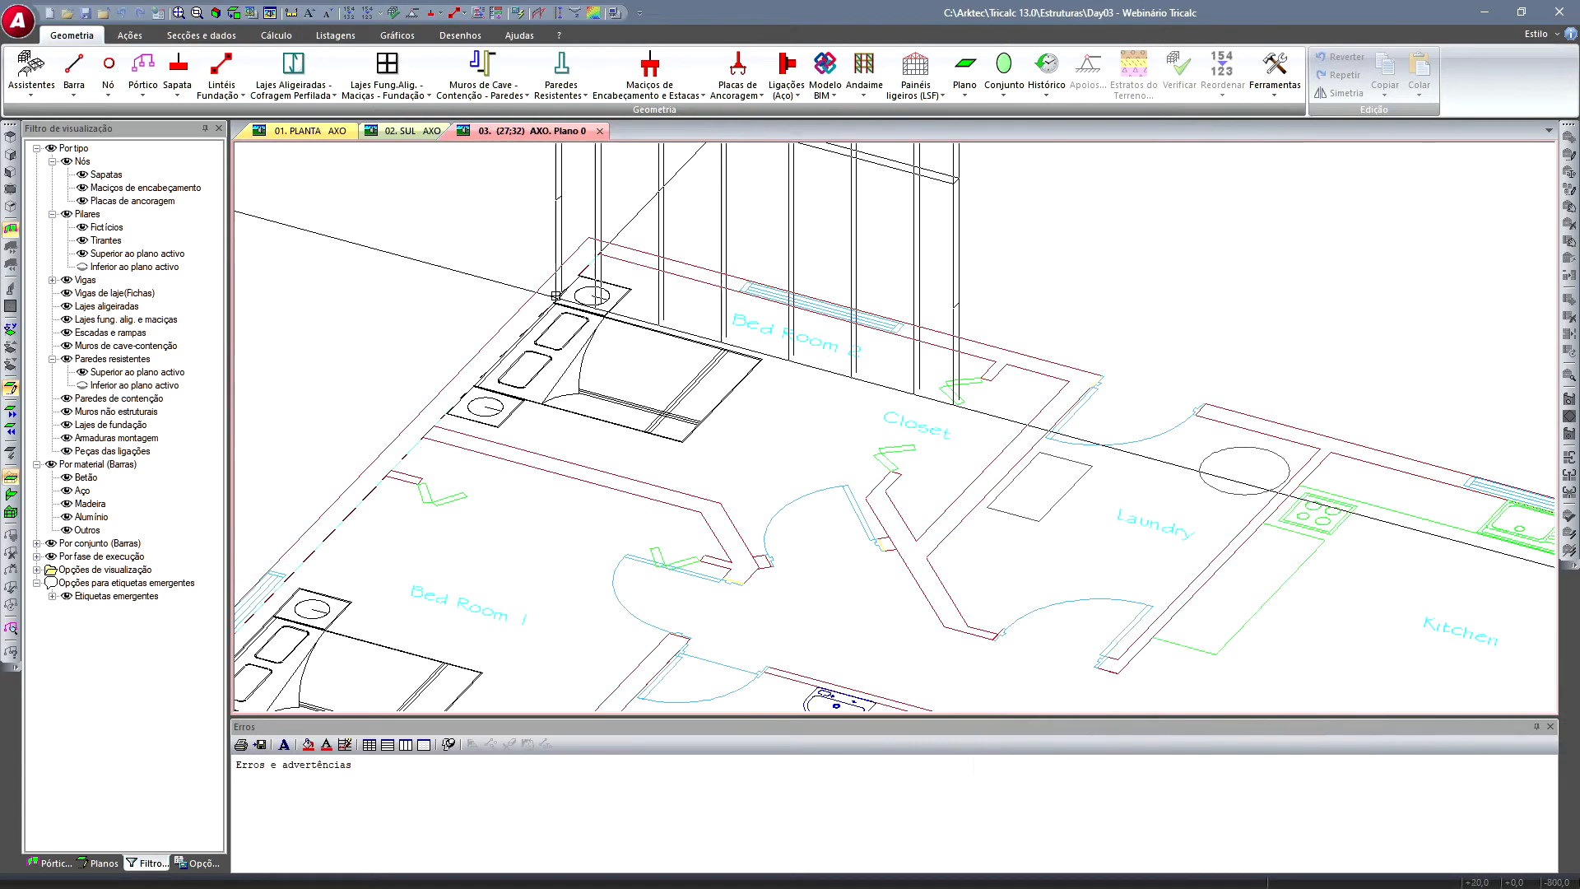
{"action": "scroll", "coordinate": [589, 242], "scroll_direction": "up", "scroll_amount": 3}
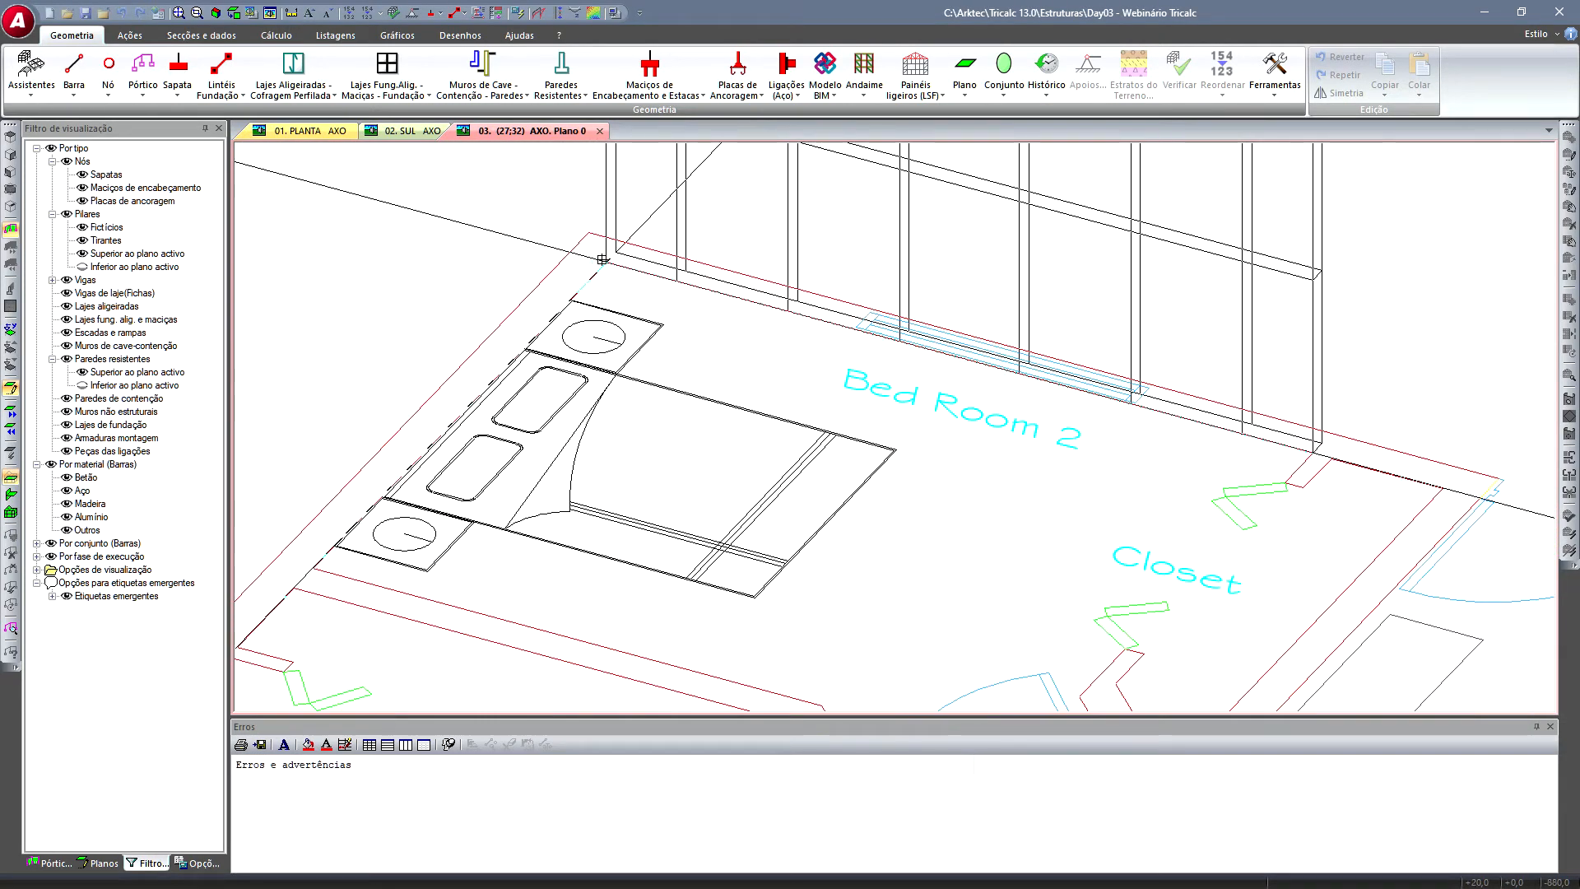
{"action": "left_click", "coordinate": [1312, 451]}
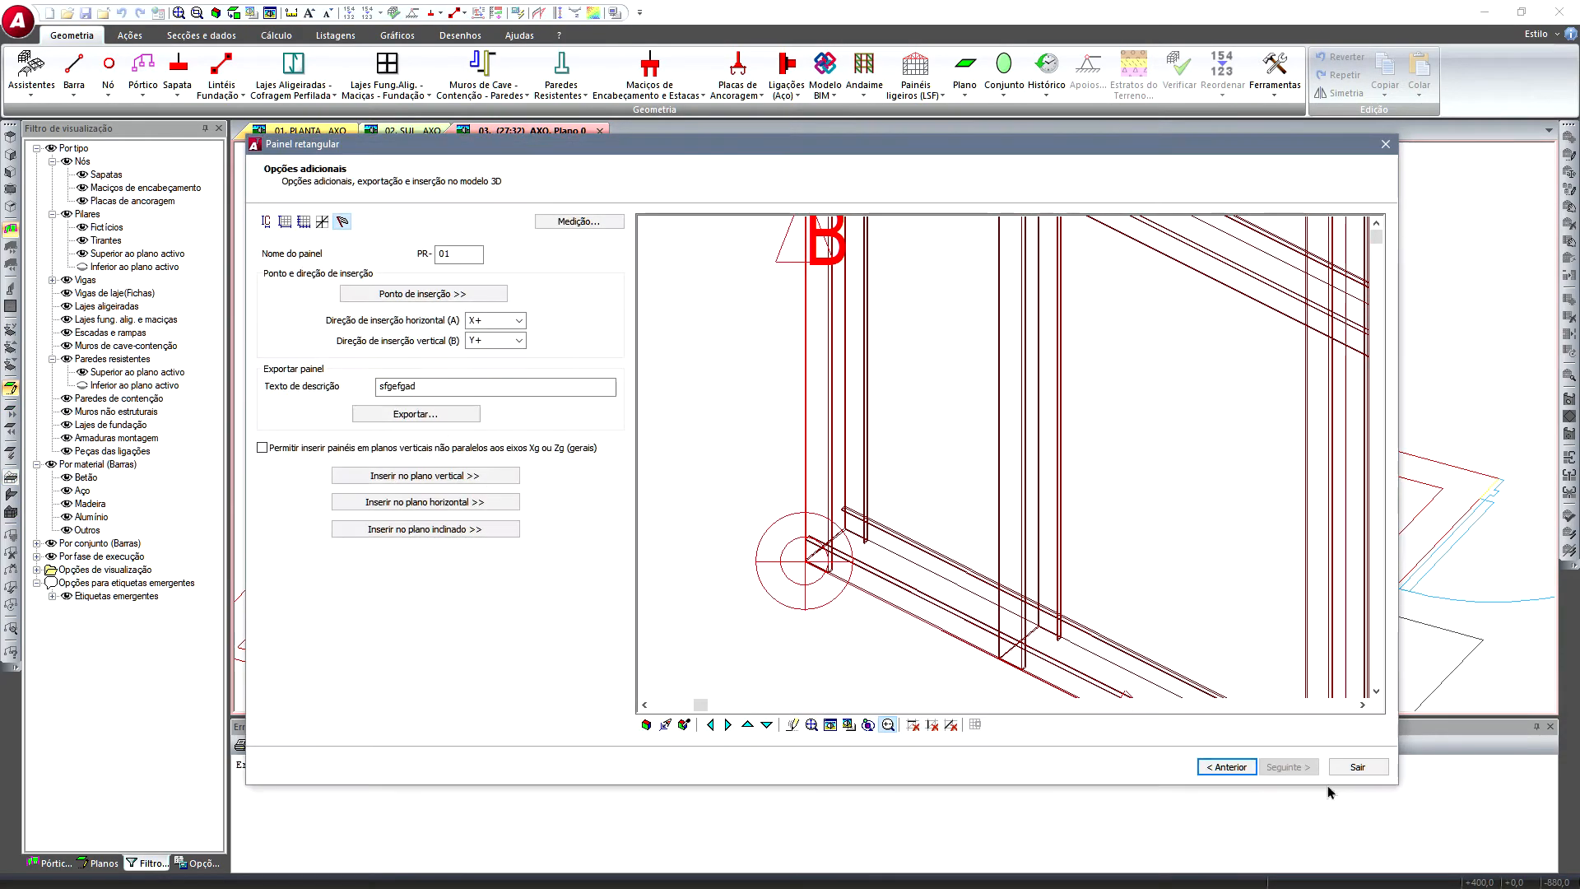
{"action": "left_click", "coordinate": [1357, 766]}
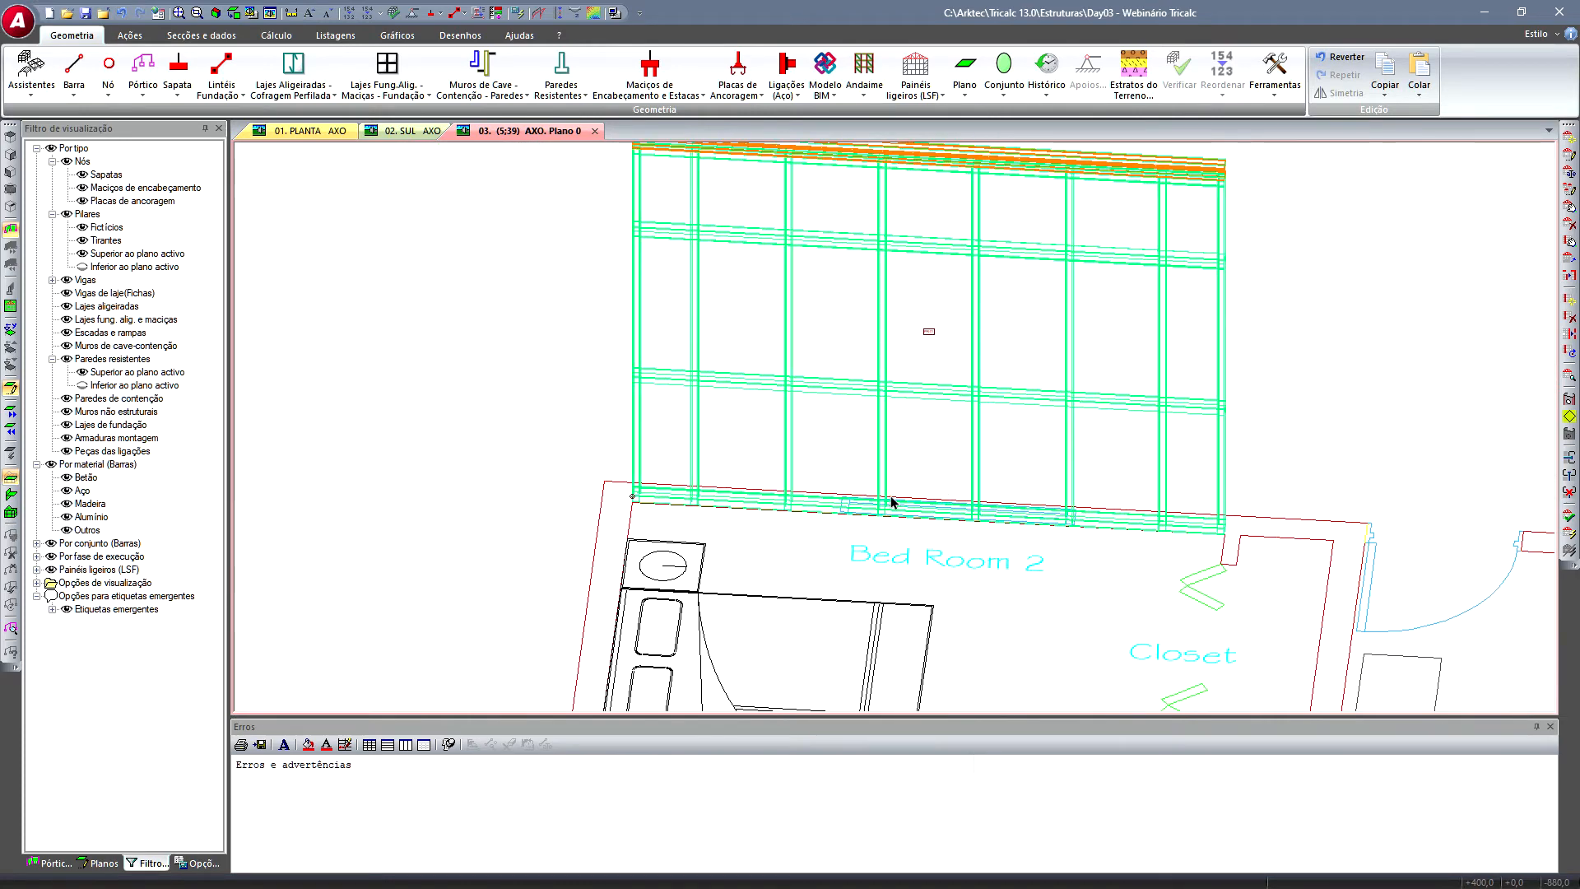
- Review the placed panel on the Bed Room 2 wall, open its pre-sizing settings, and close them without saving changes
{"action": "scroll", "coordinate": [883, 488], "scroll_direction": "up", "scroll_amount": 2}
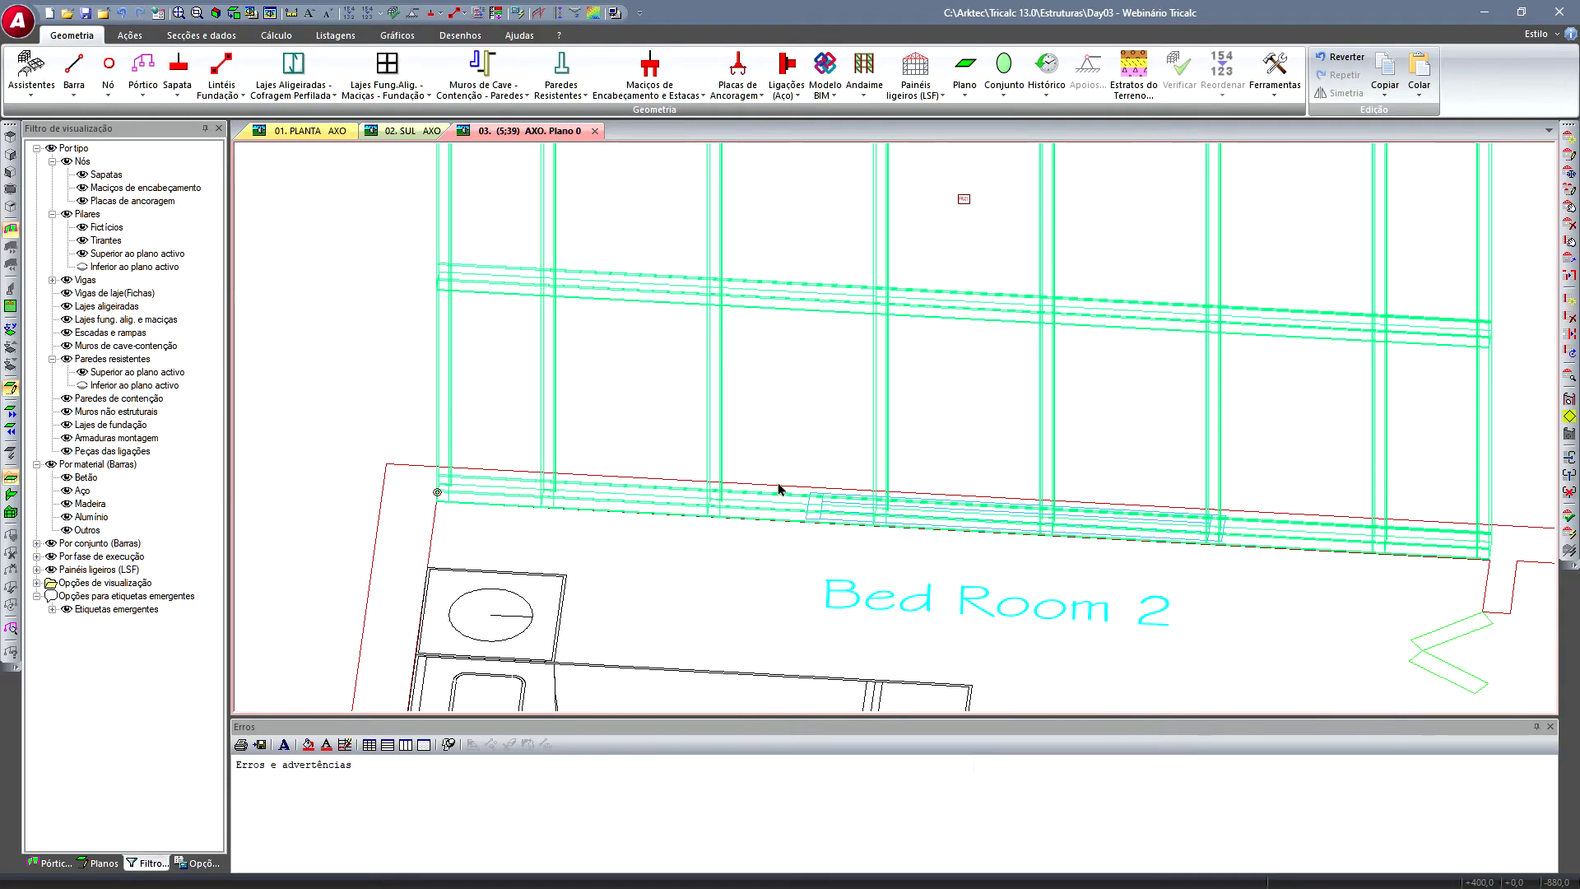
{"action": "scroll", "coordinate": [898, 515], "scroll_direction": "up", "scroll_amount": 1}
{"action": "scroll", "coordinate": [898, 515], "scroll_direction": "down", "scroll_amount": 2}
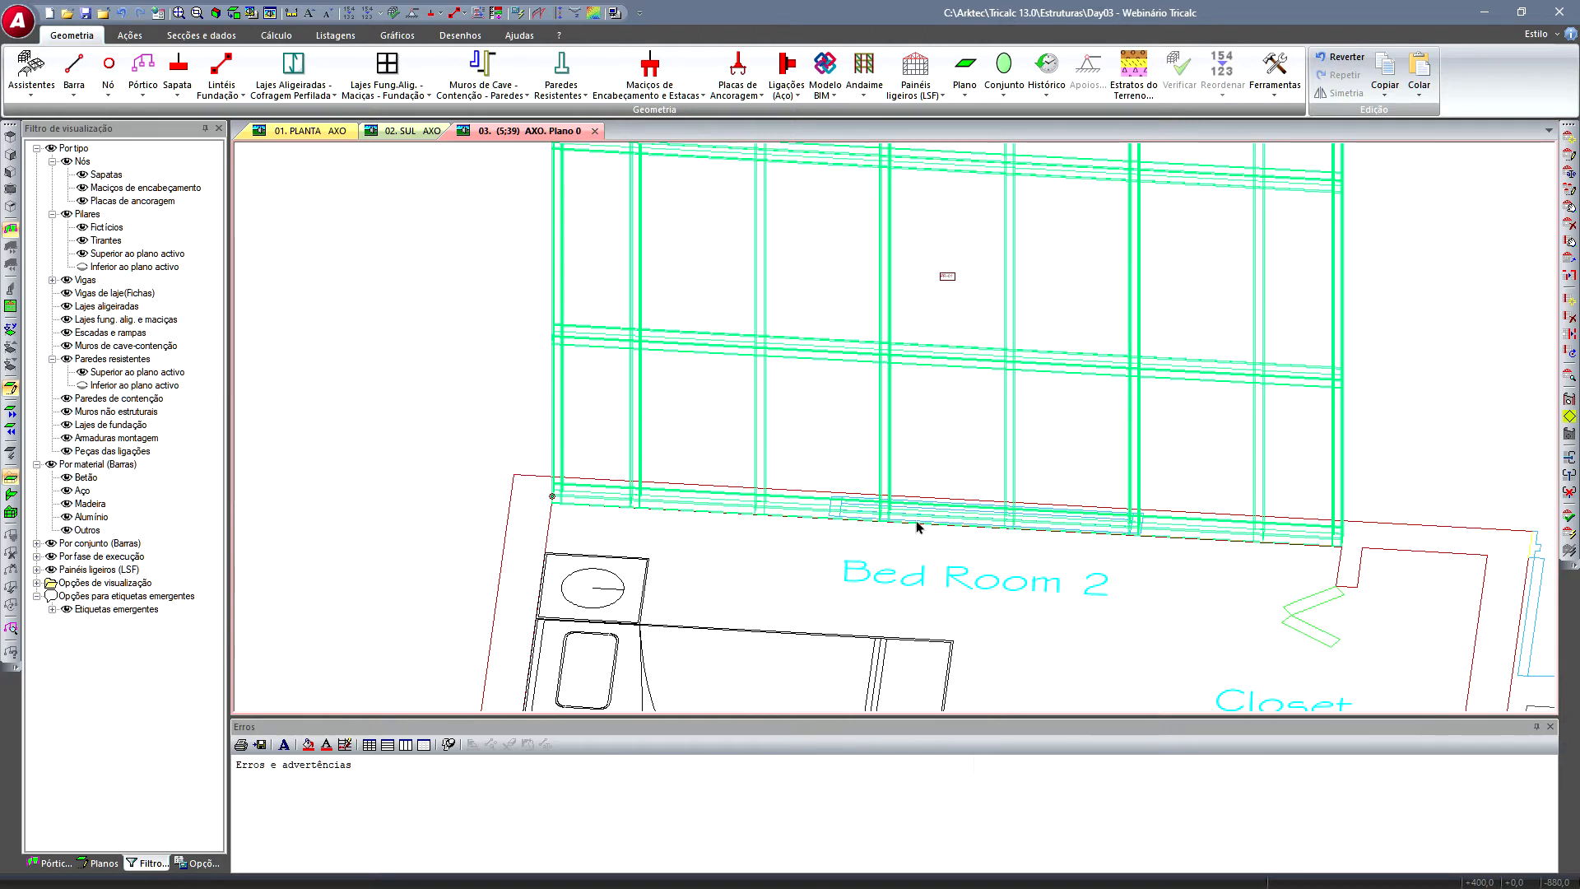
{"action": "left_click", "coordinate": [935, 73]}
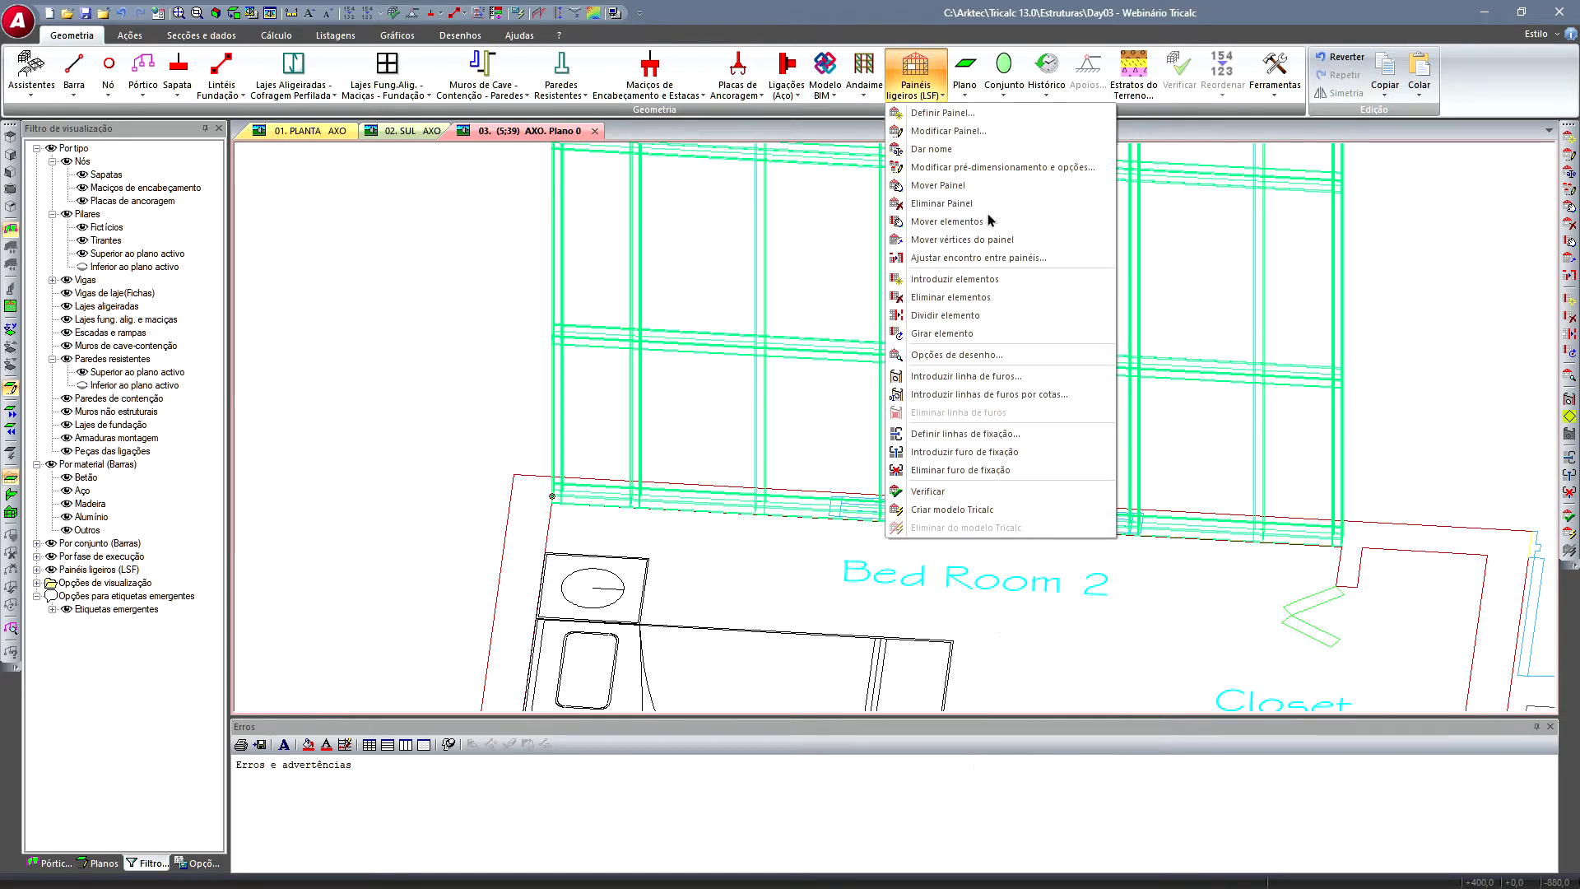
{"action": "left_click", "coordinate": [971, 148]}
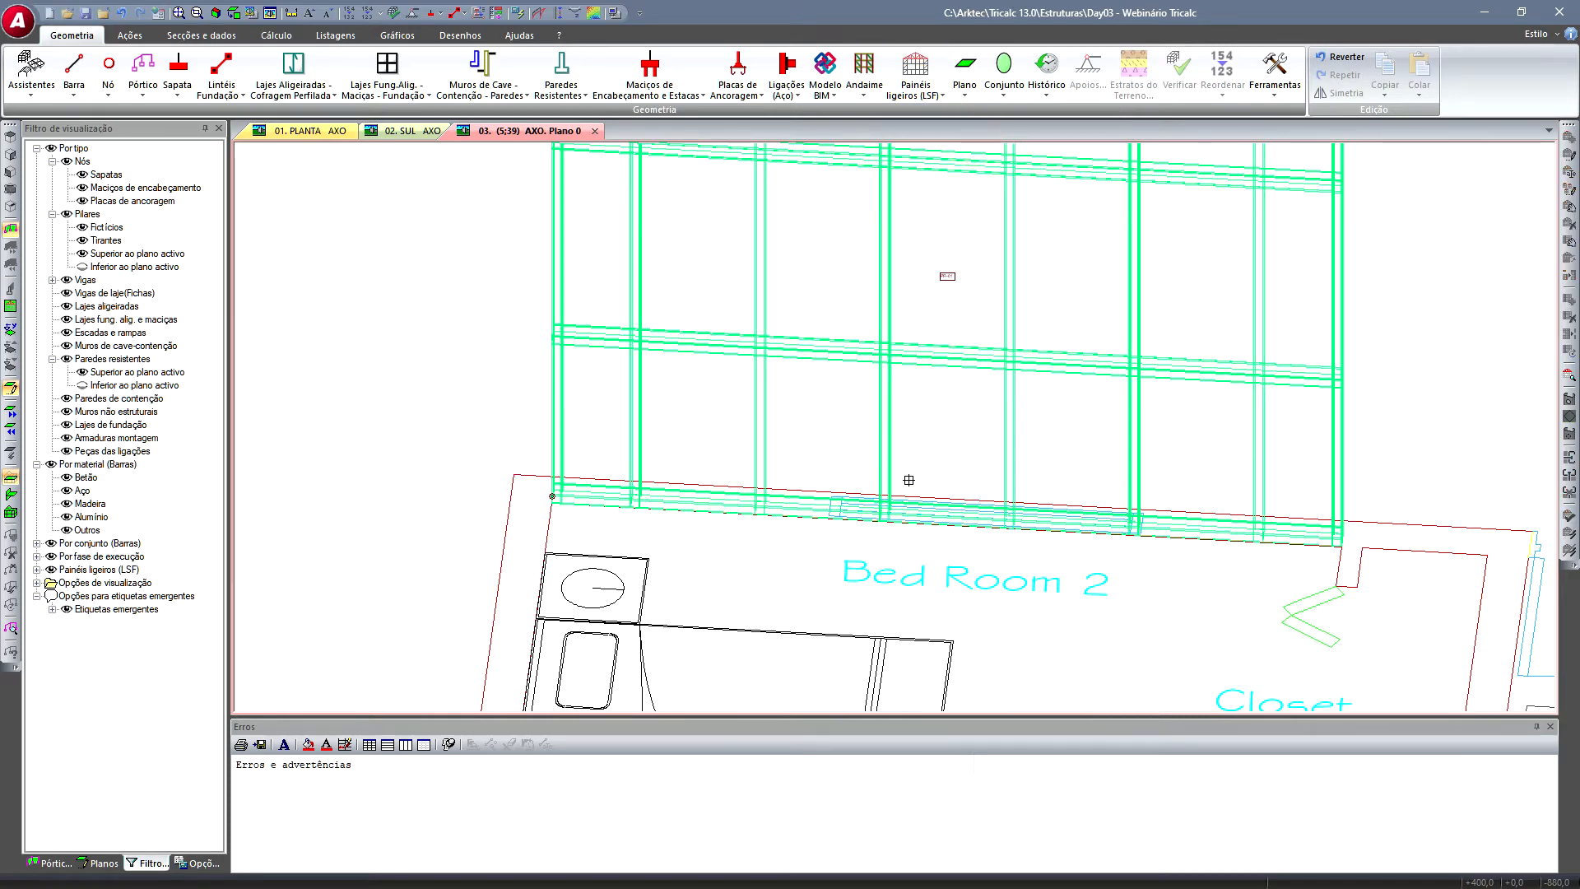
{"action": "left_click", "coordinate": [1010, 444]}
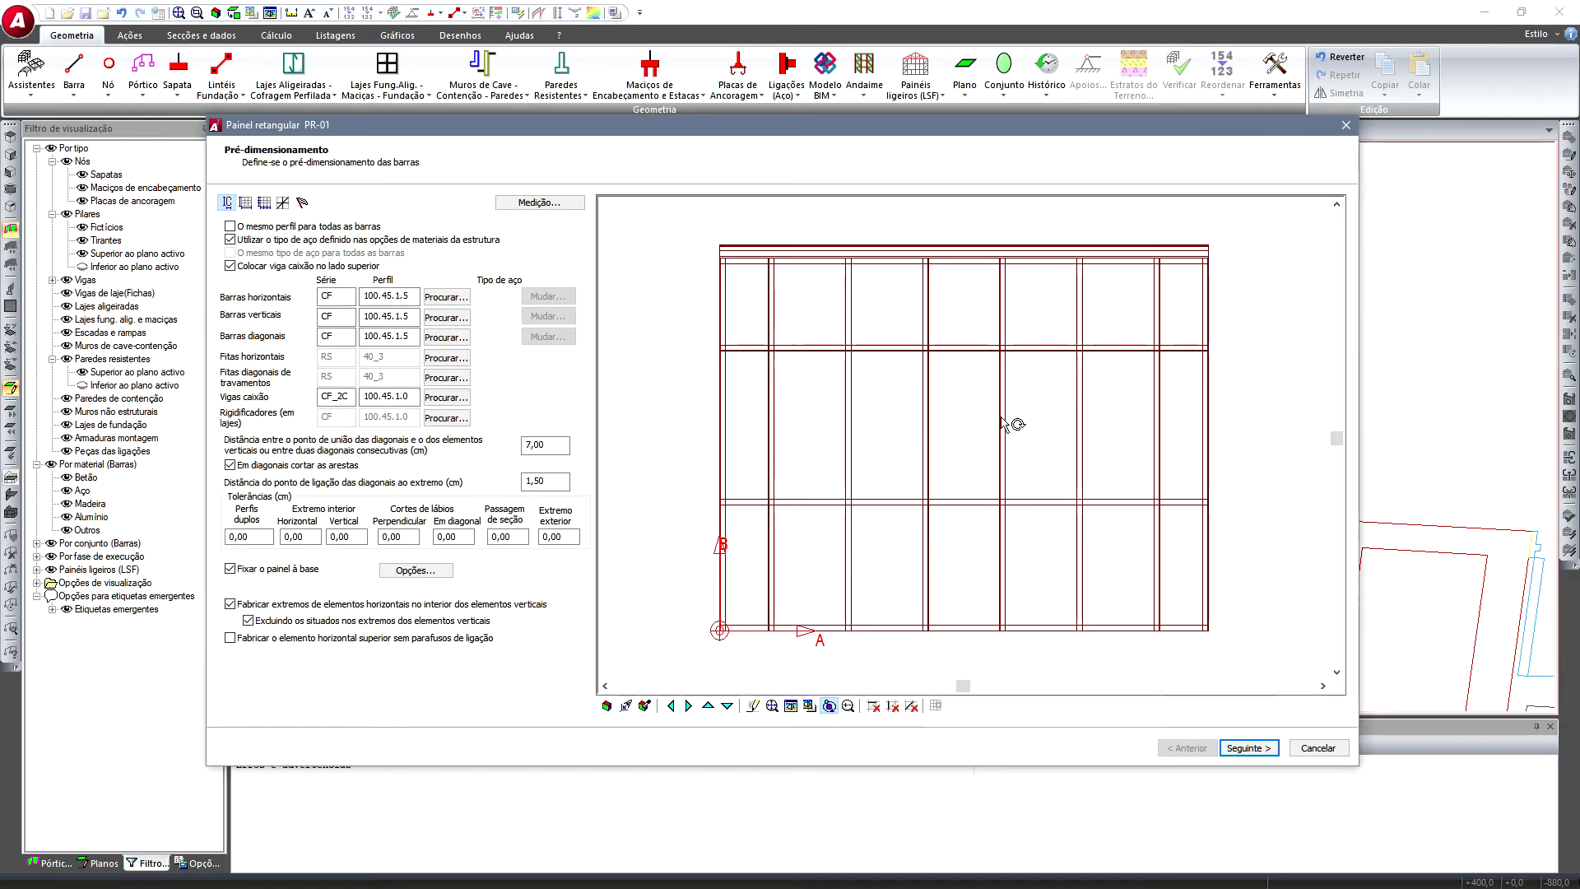
{"action": "left_click", "coordinate": [1318, 748]}
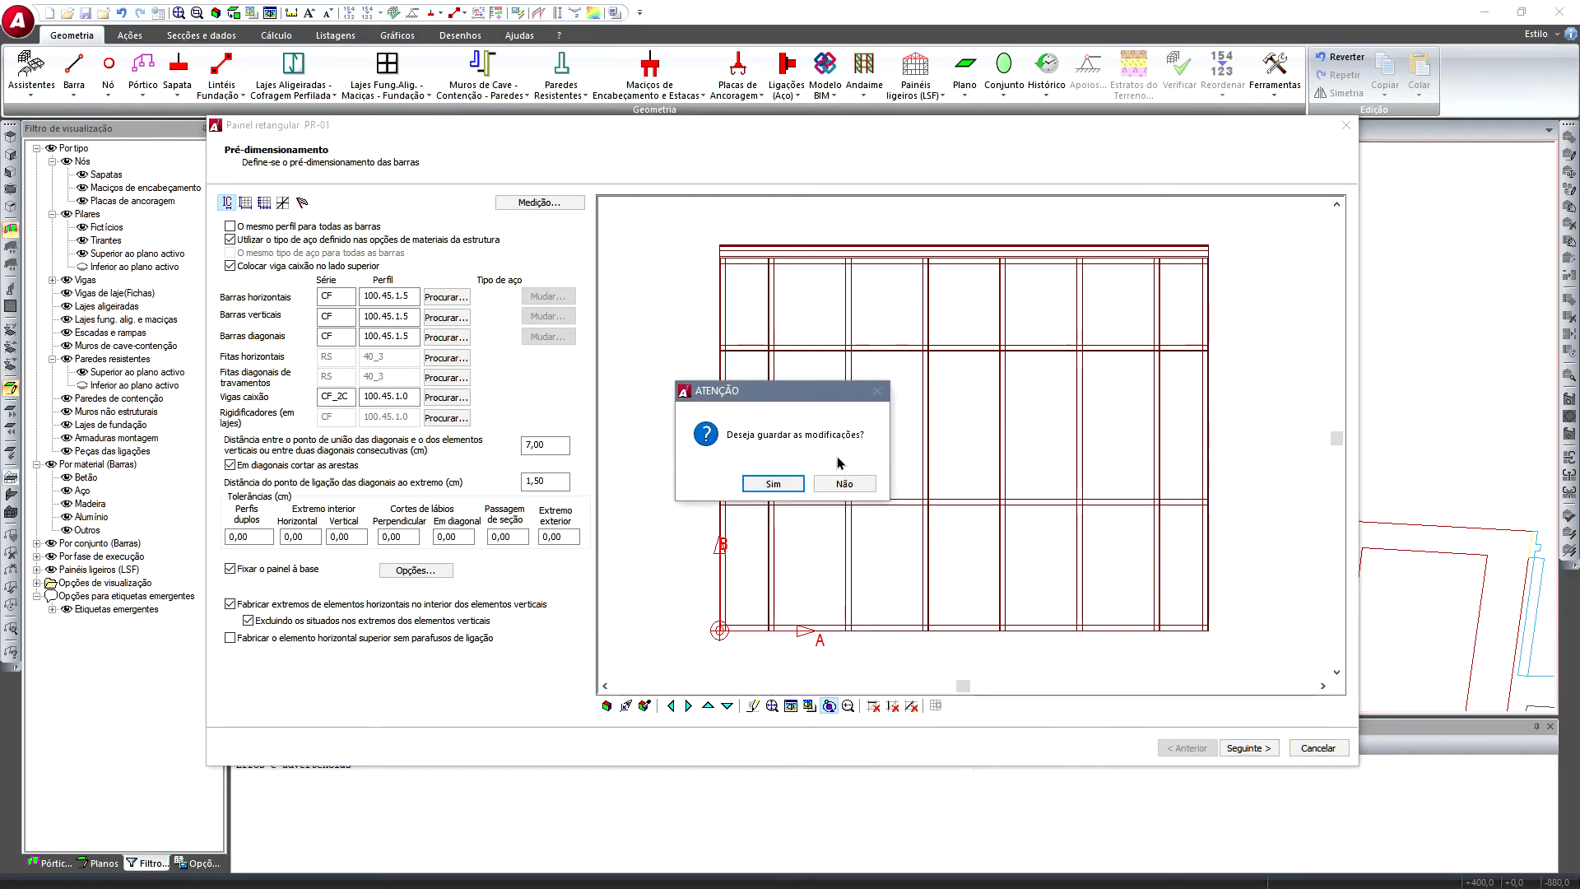
{"action": "left_click", "coordinate": [842, 483]}
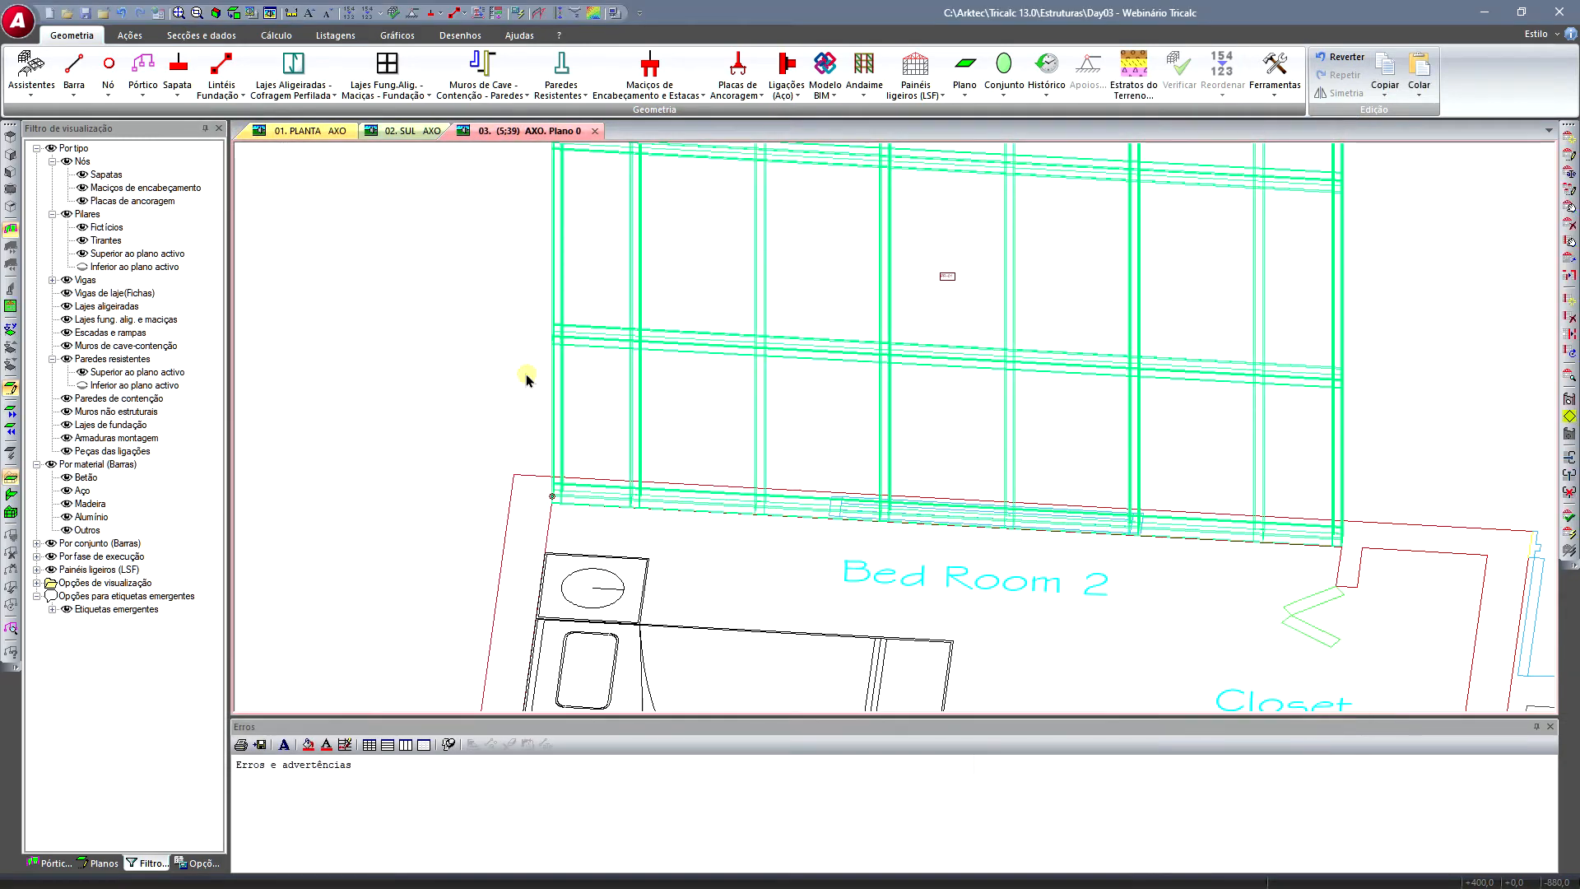
{"action": "left_click", "coordinate": [906, 90]}
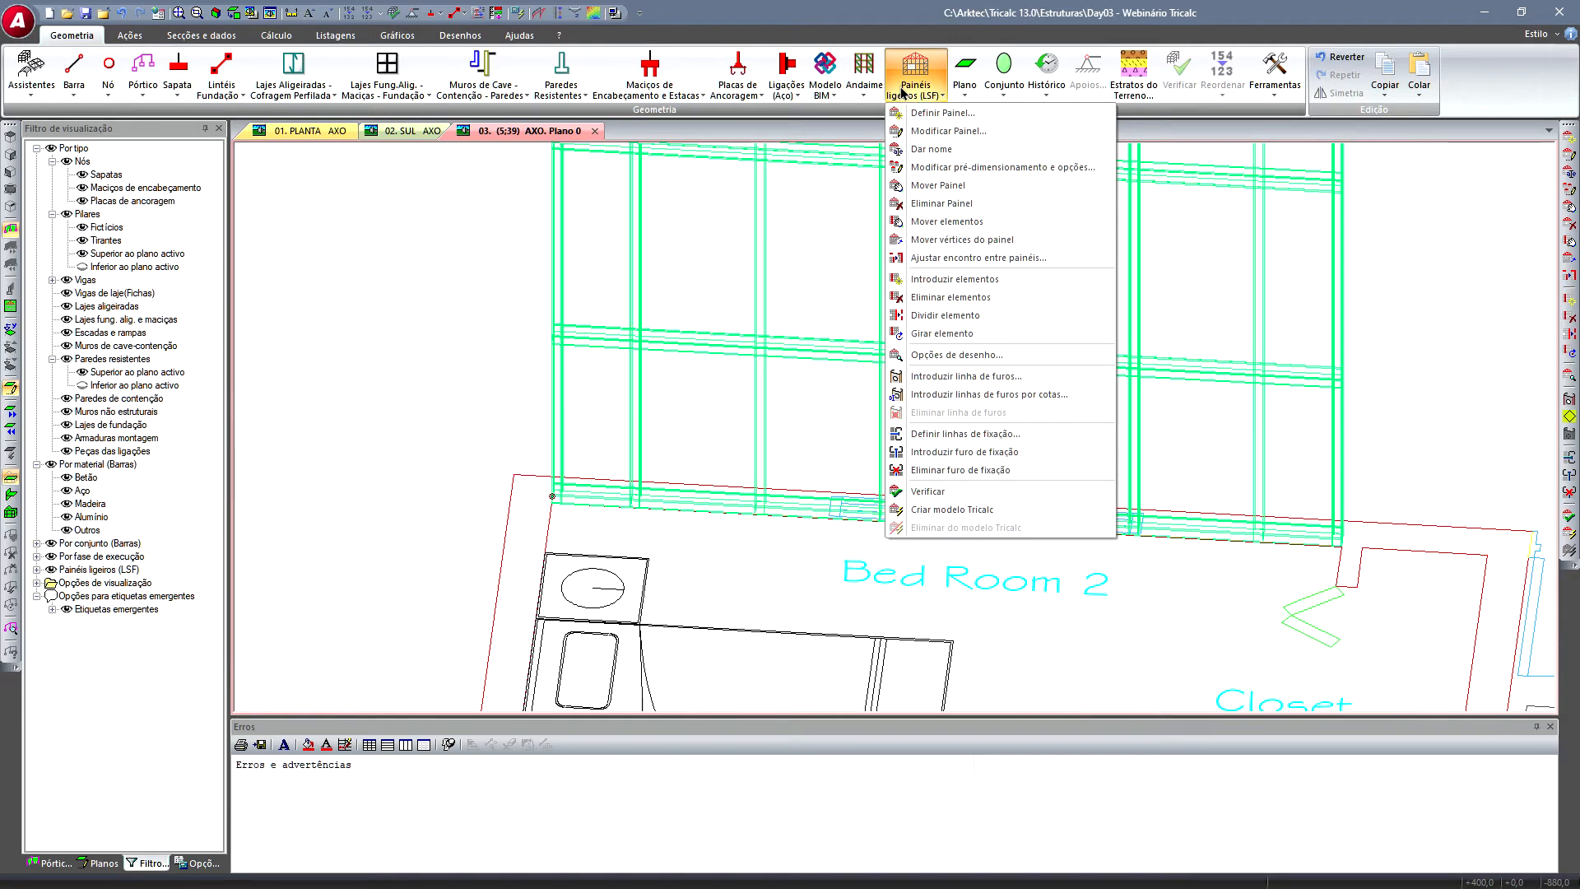
{"action": "left_click", "coordinate": [958, 228]}
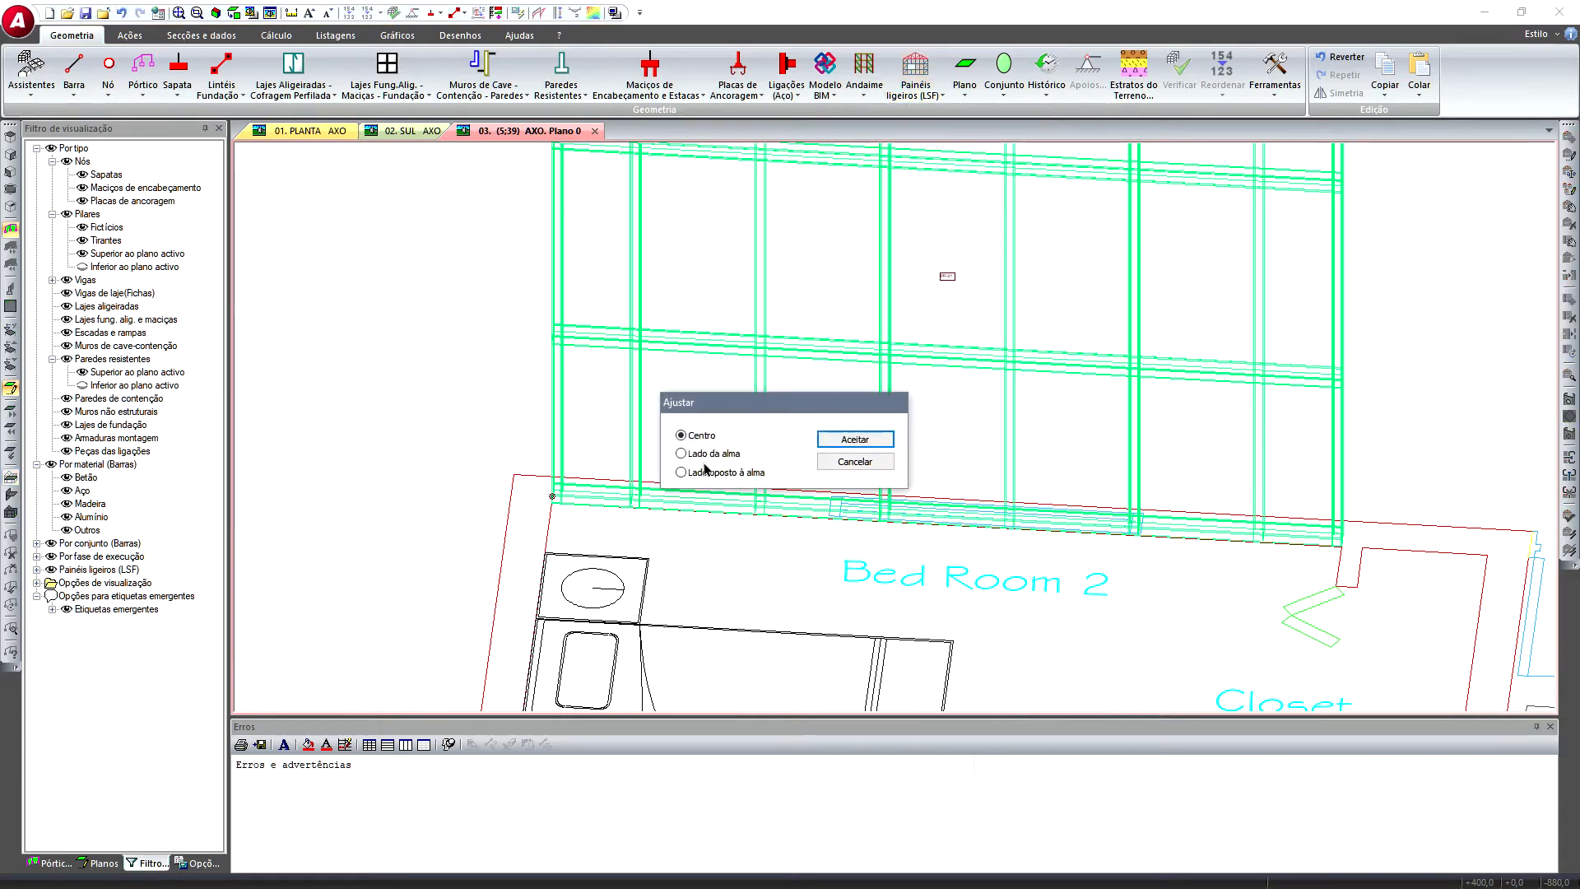
{"action": "left_click_drag", "start_coordinate": [801, 408], "coordinate": [897, 559]}
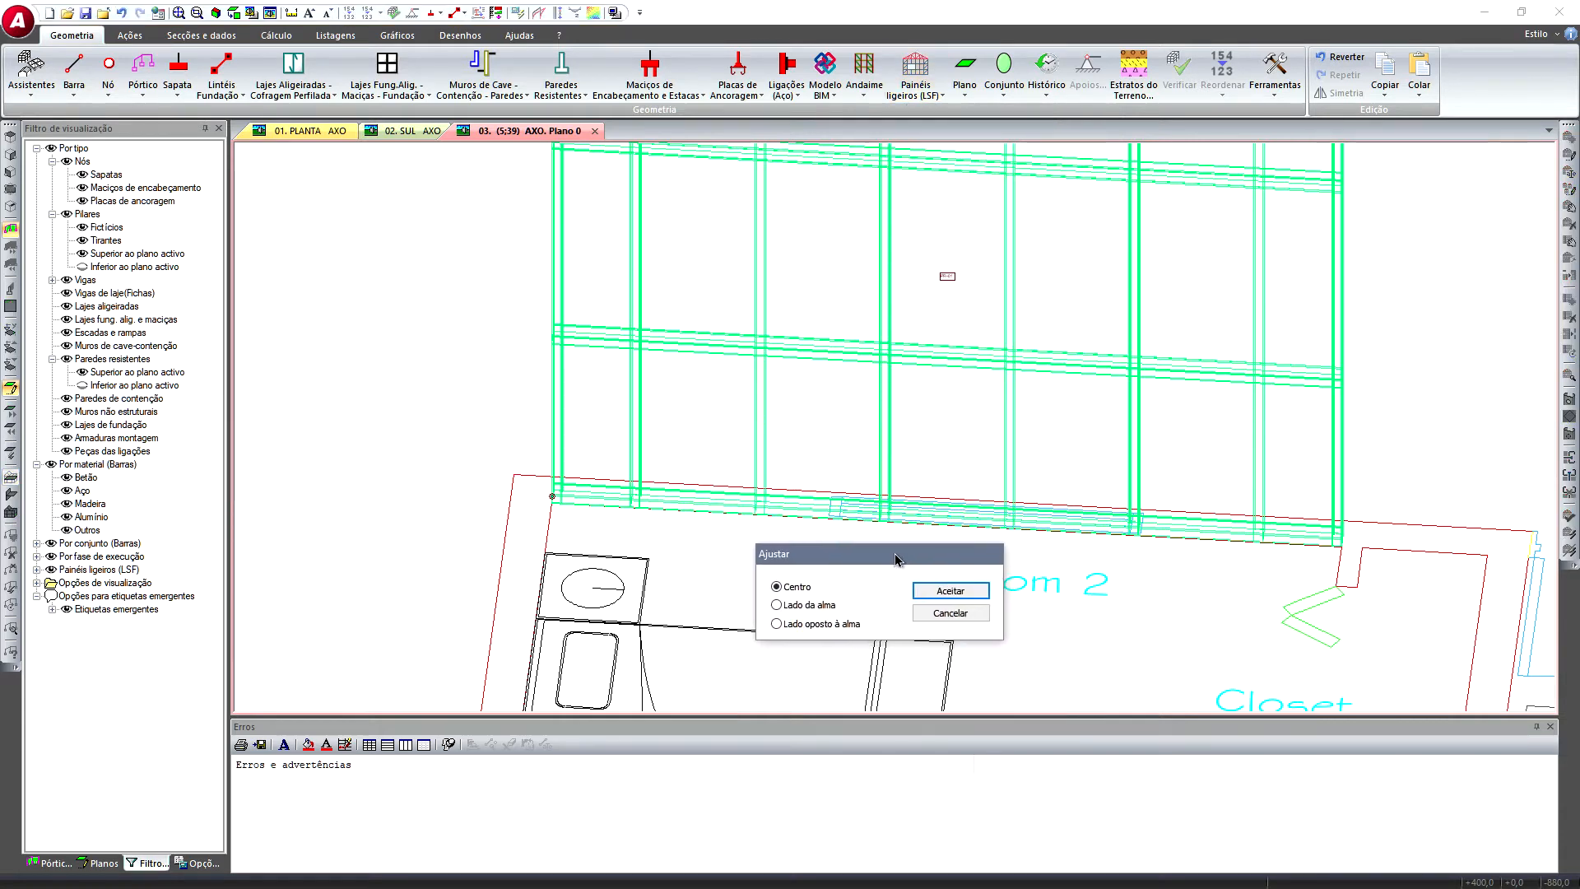
{"action": "left_click", "coordinate": [920, 611]}
- Rotate the panel stud nearest the bed-side edge of the Bed Room 2 window
{"action": "scroll", "coordinate": [897, 510], "scroll_direction": "up", "scroll_amount": 2}
{"action": "scroll", "coordinate": [897, 506], "scroll_direction": "up", "scroll_amount": 2}
{"action": "middle_click_drag", "start_coordinate": [892, 528], "coordinate": [841, 538]}
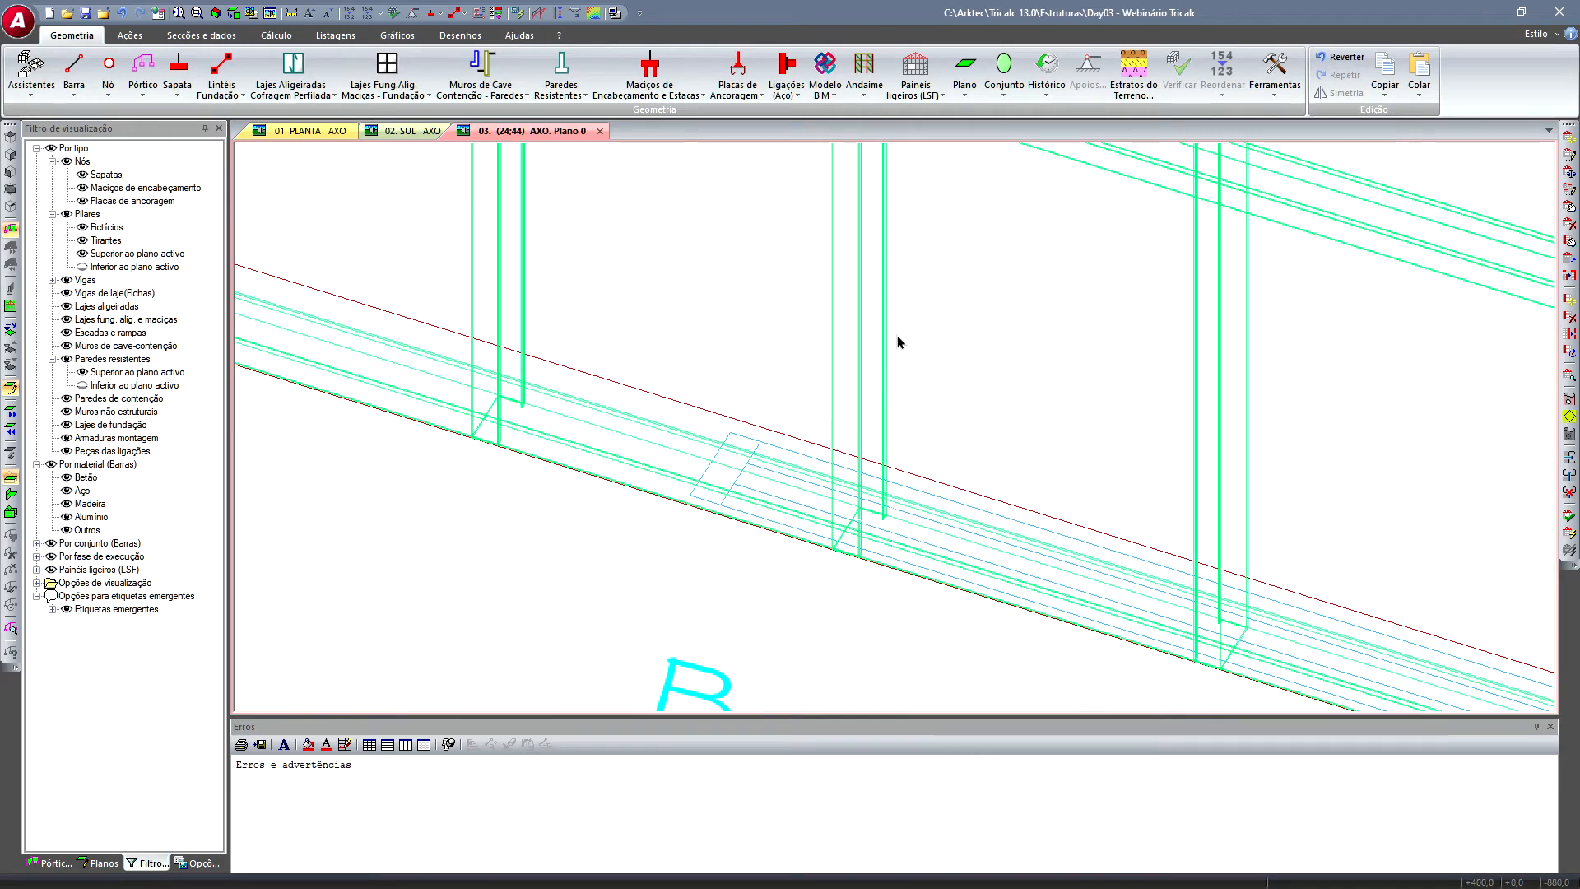
{"action": "left_click", "coordinate": [915, 82]}
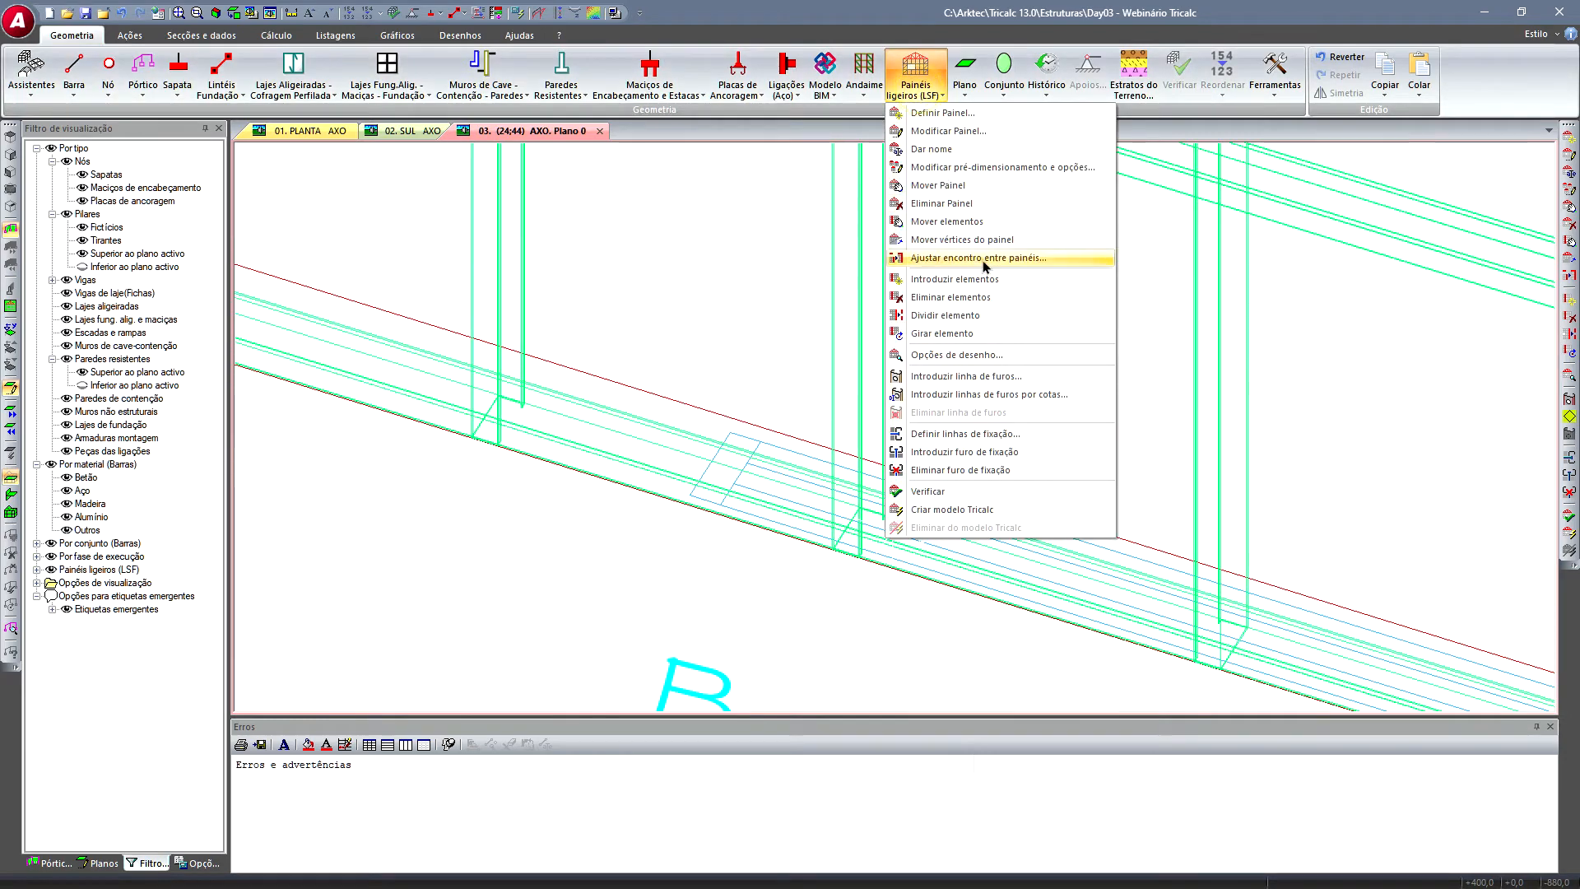
{"action": "left_click", "coordinate": [990, 335]}
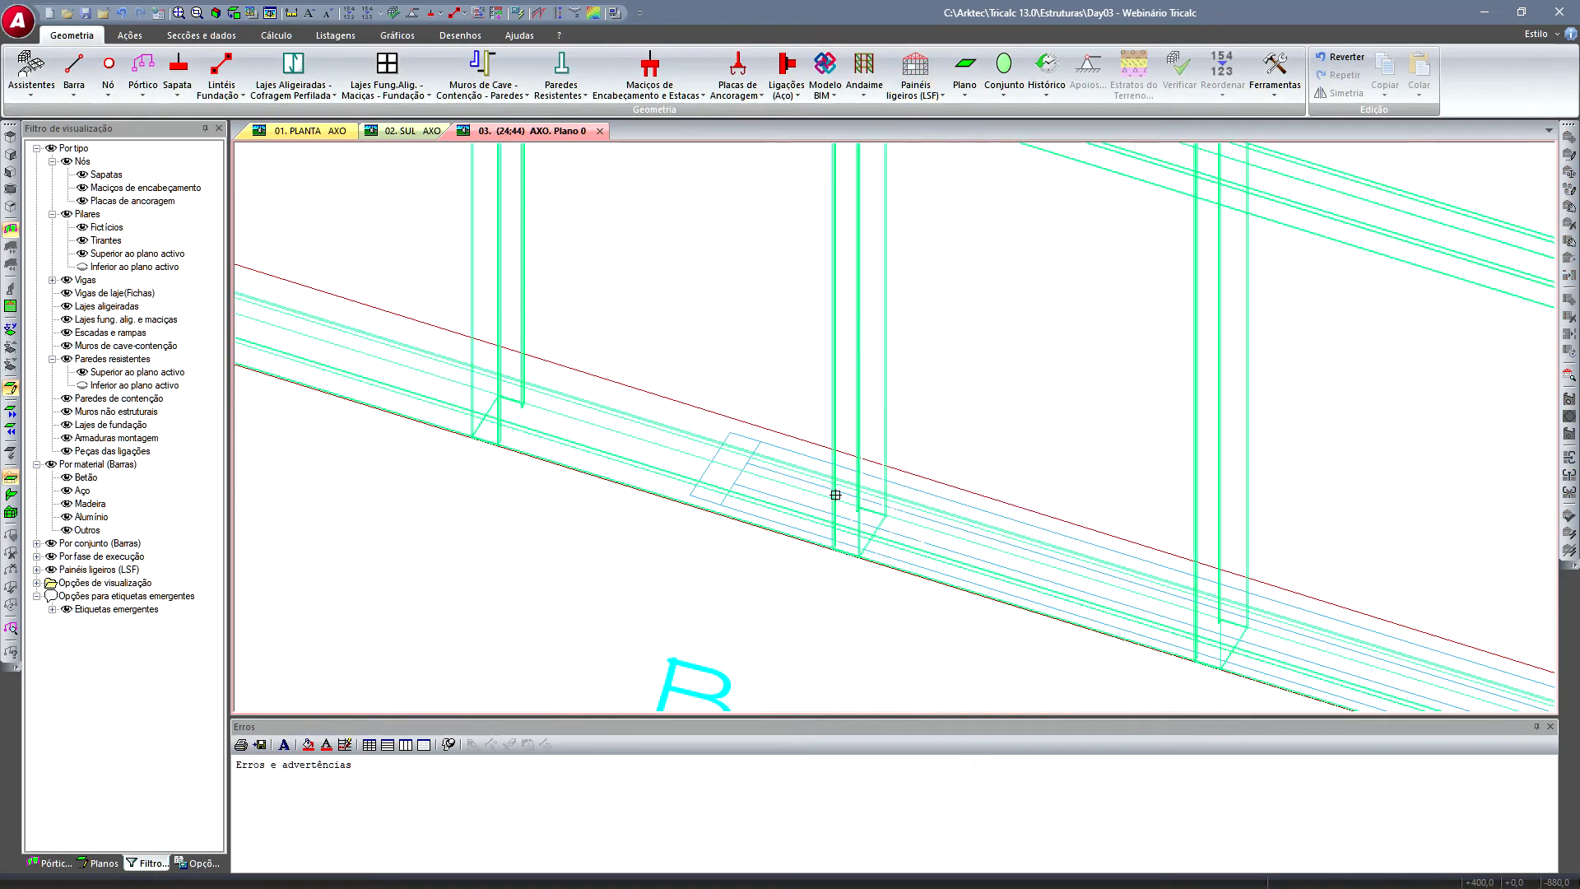
{"action": "scroll", "coordinate": [956, 462], "scroll_direction": "down", "scroll_amount": 3}
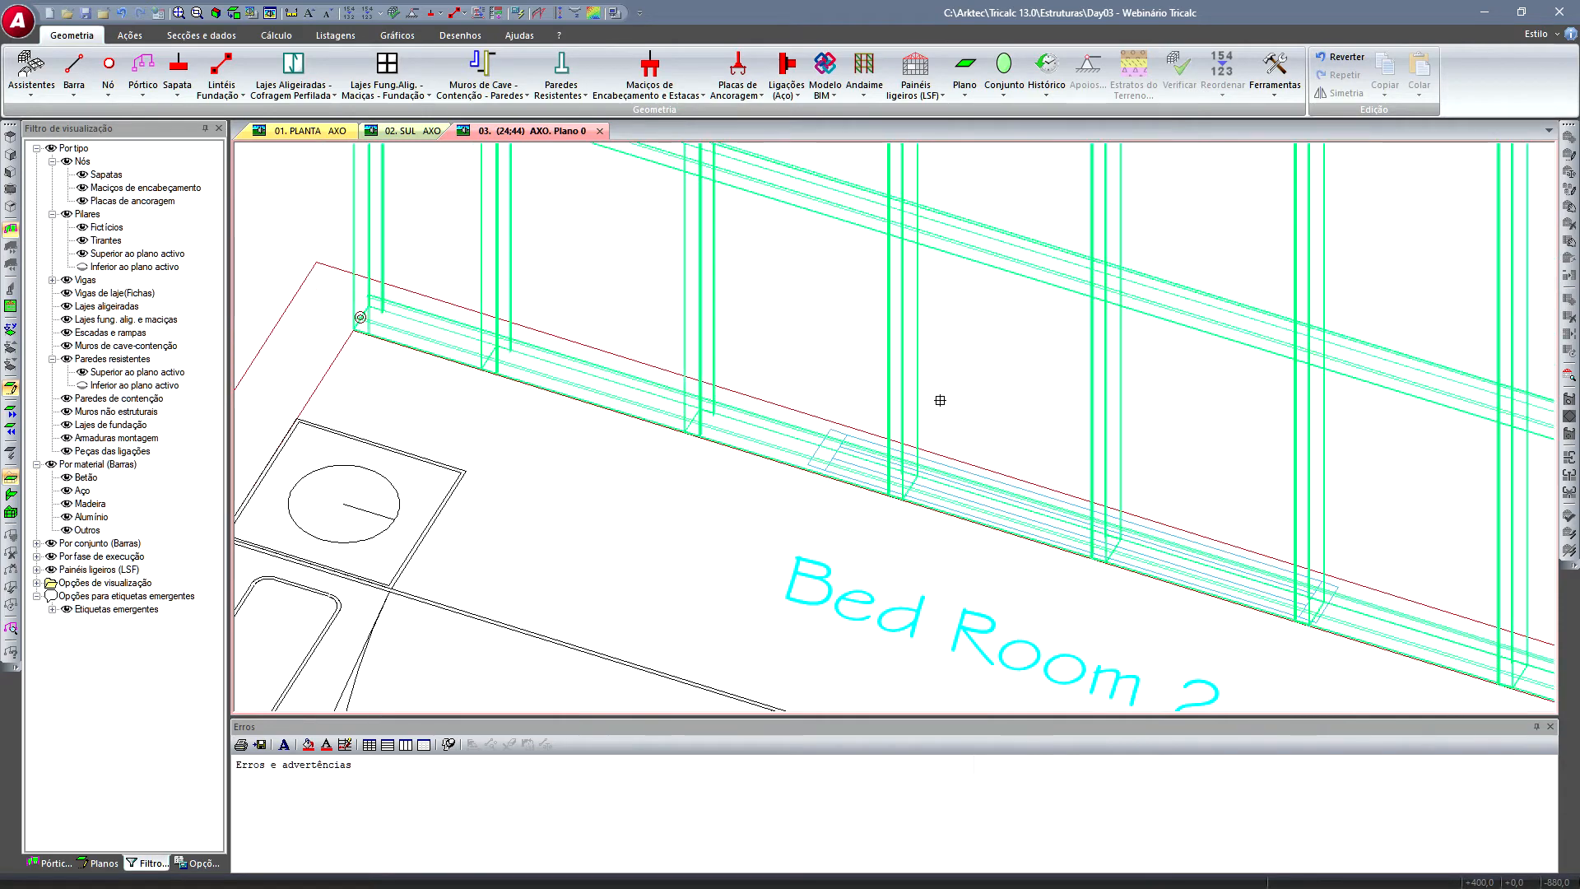
{"action": "scroll", "coordinate": [940, 400], "scroll_direction": "up", "scroll_amount": 2}
{"action": "key", "text": "Escape"}
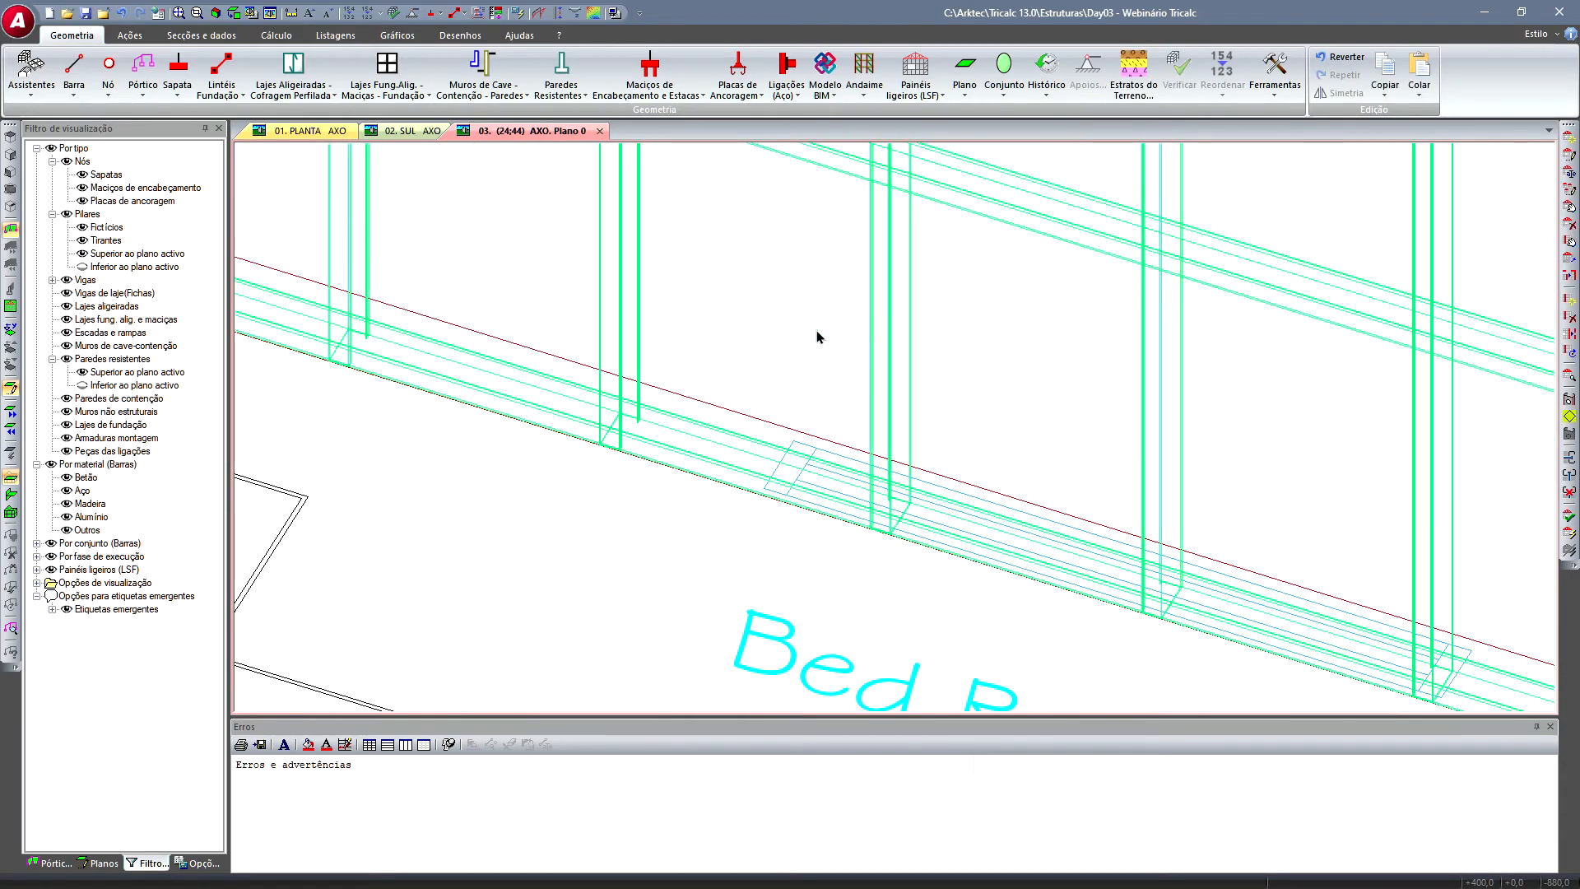
- Move the stud to the bed-side edge of the Bed Room 2 window, adjusting it by Lado da alma
{"action": "left_click", "coordinate": [916, 78]}
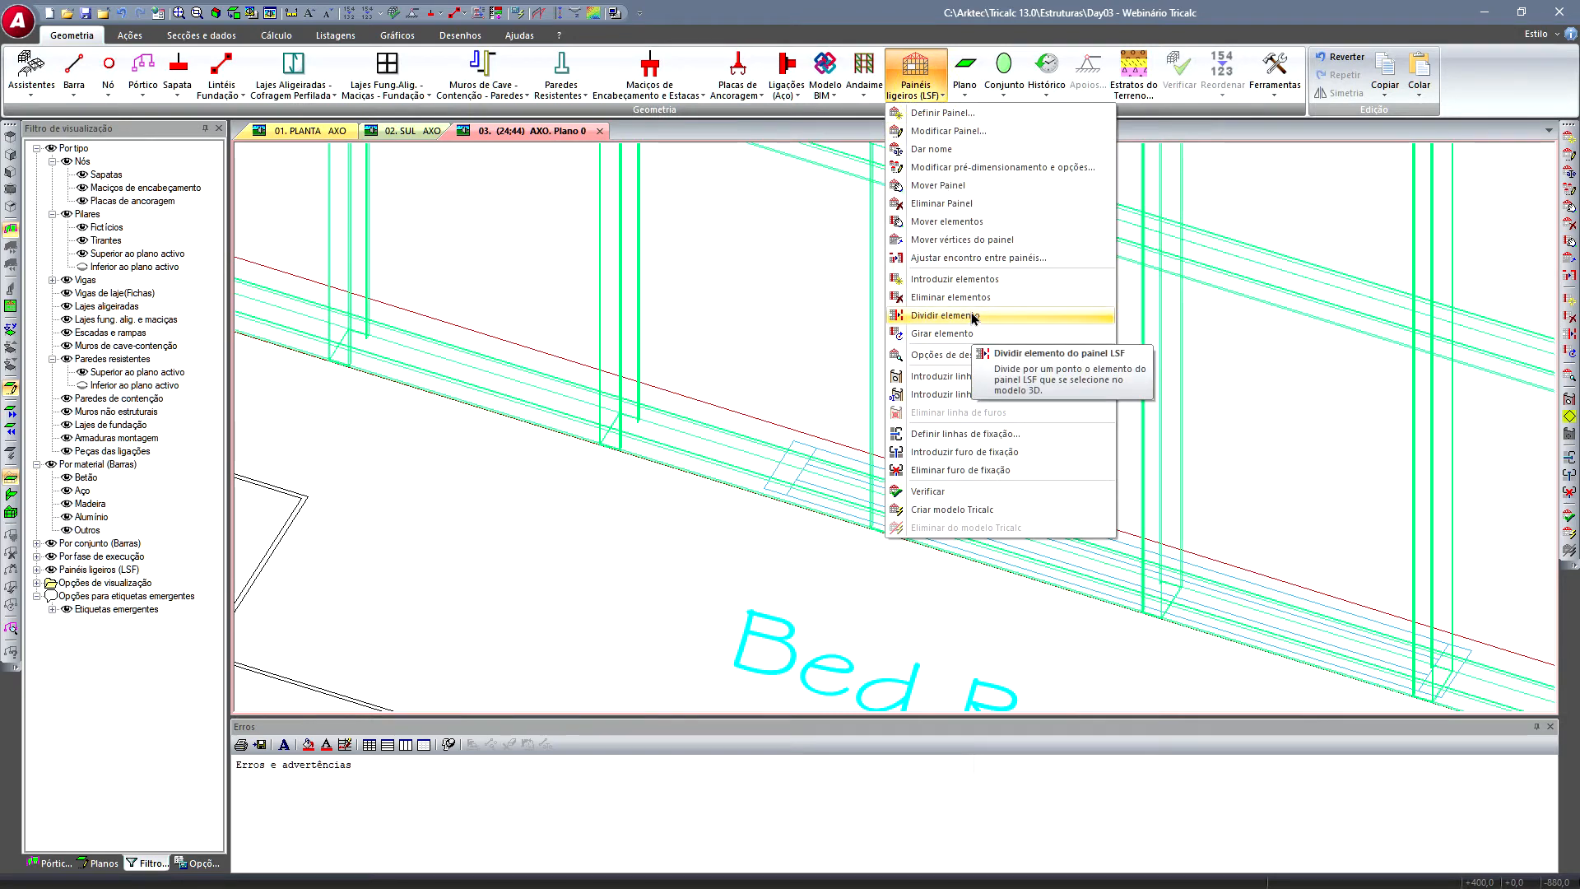
{"action": "left_click", "coordinate": [959, 222]}
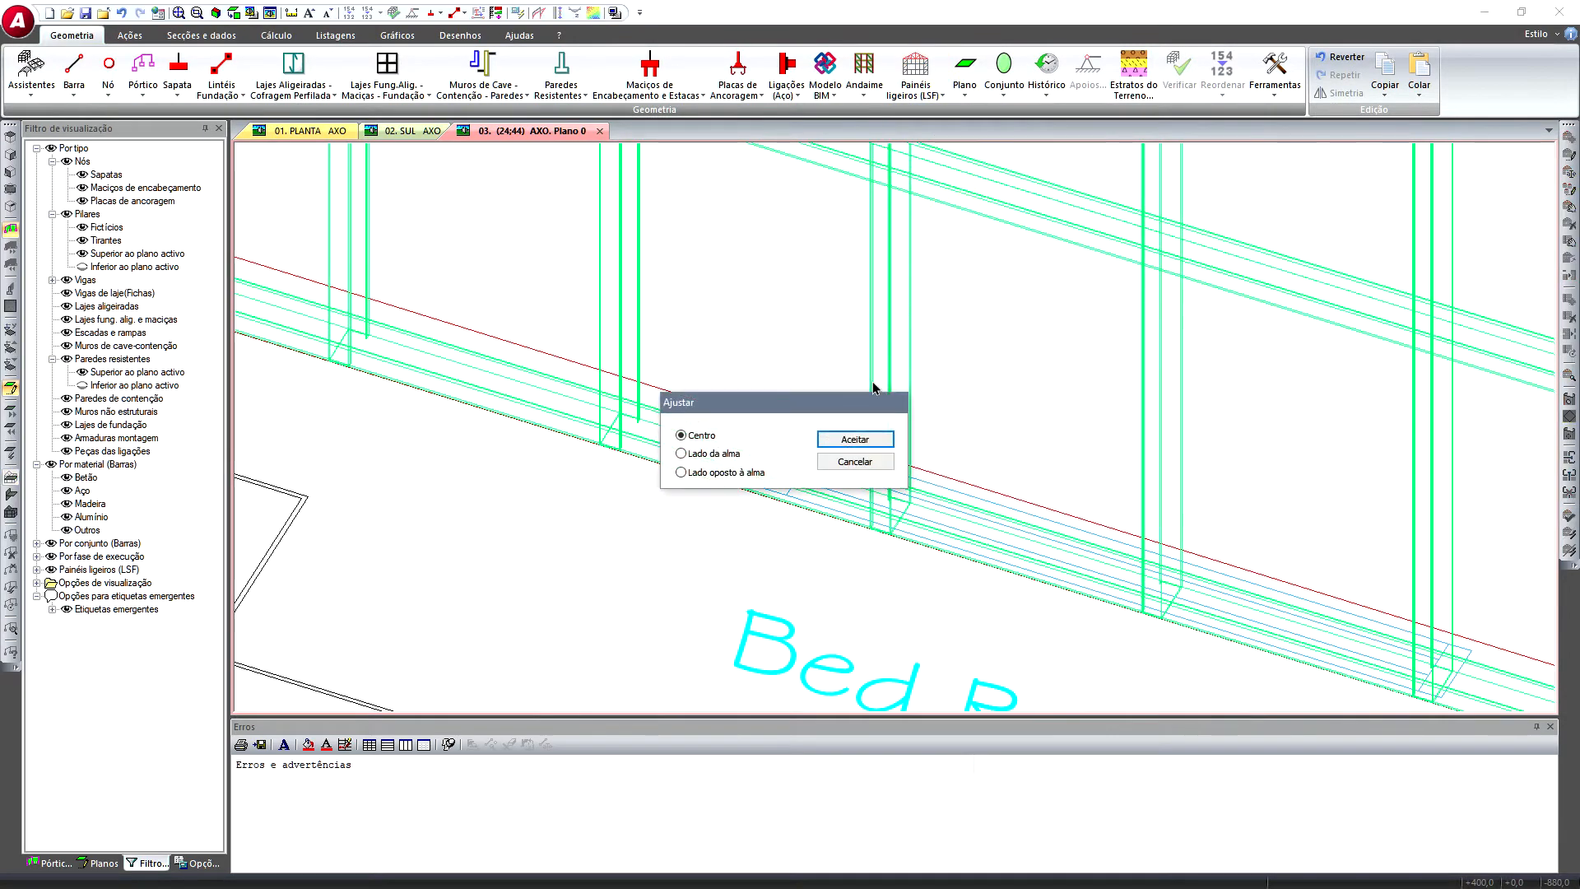
{"action": "left_click", "coordinate": [682, 453]}
{"action": "left_click", "coordinate": [858, 441]}
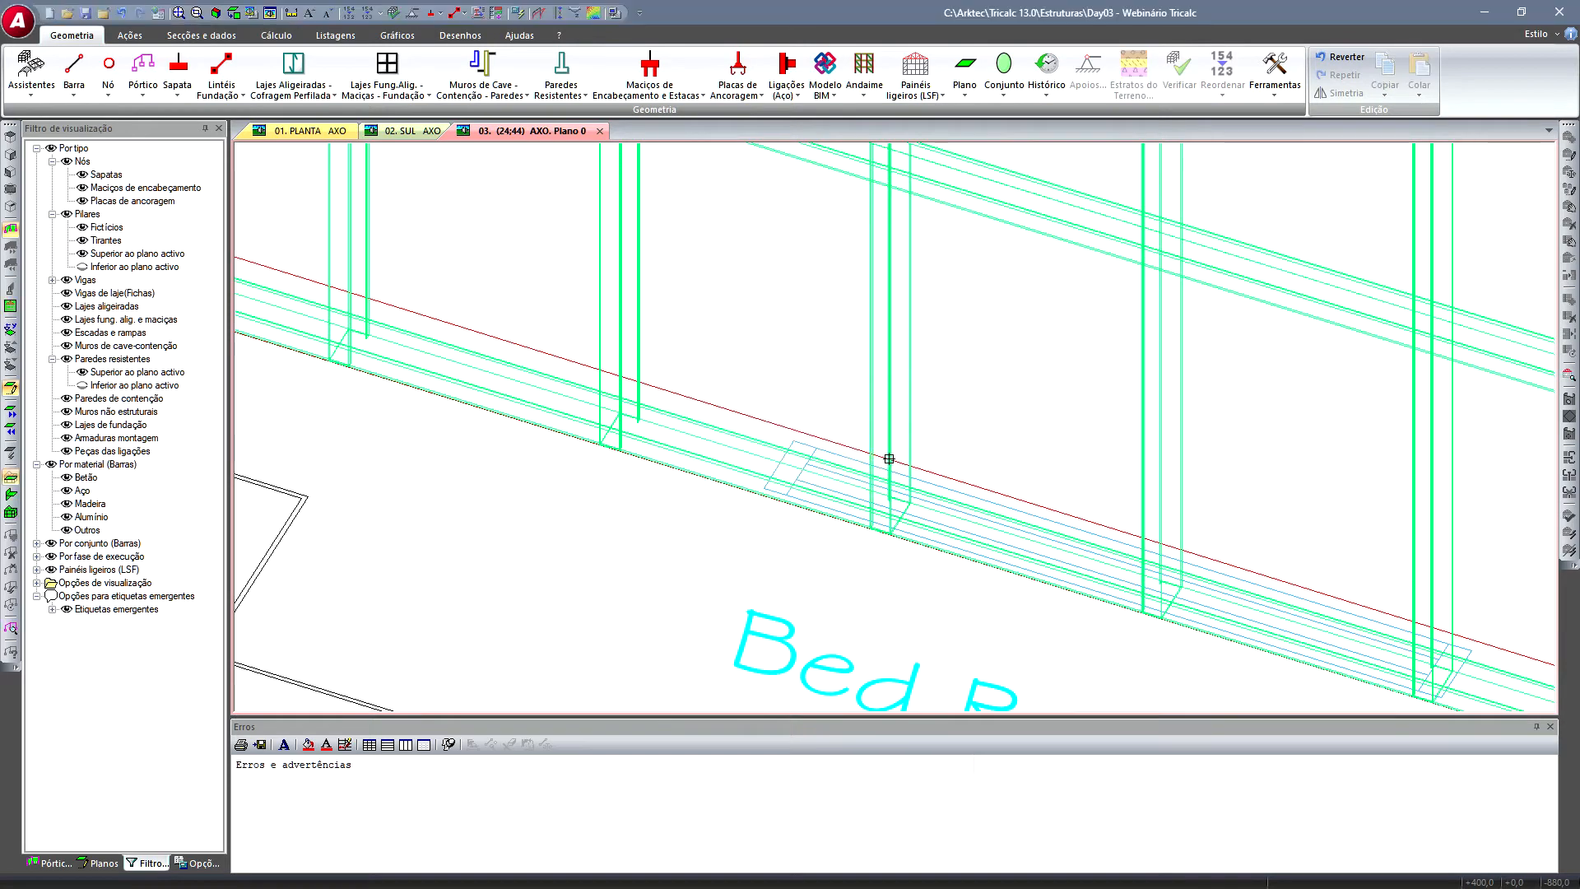
{"action": "left_click", "coordinate": [889, 458]}
{"action": "left_click", "coordinate": [766, 488]}
{"action": "scroll", "coordinate": [768, 504], "scroll_direction": "down", "scroll_amount": 1}
{"action": "middle_click_drag", "start_coordinate": [889, 489], "coordinate": [697, 402]}
{"action": "scroll", "coordinate": [1012, 504], "scroll_direction": "up", "scroll_amount": 1}
{"action": "scroll", "coordinate": [1026, 500], "scroll_direction": "up", "scroll_amount": 1}
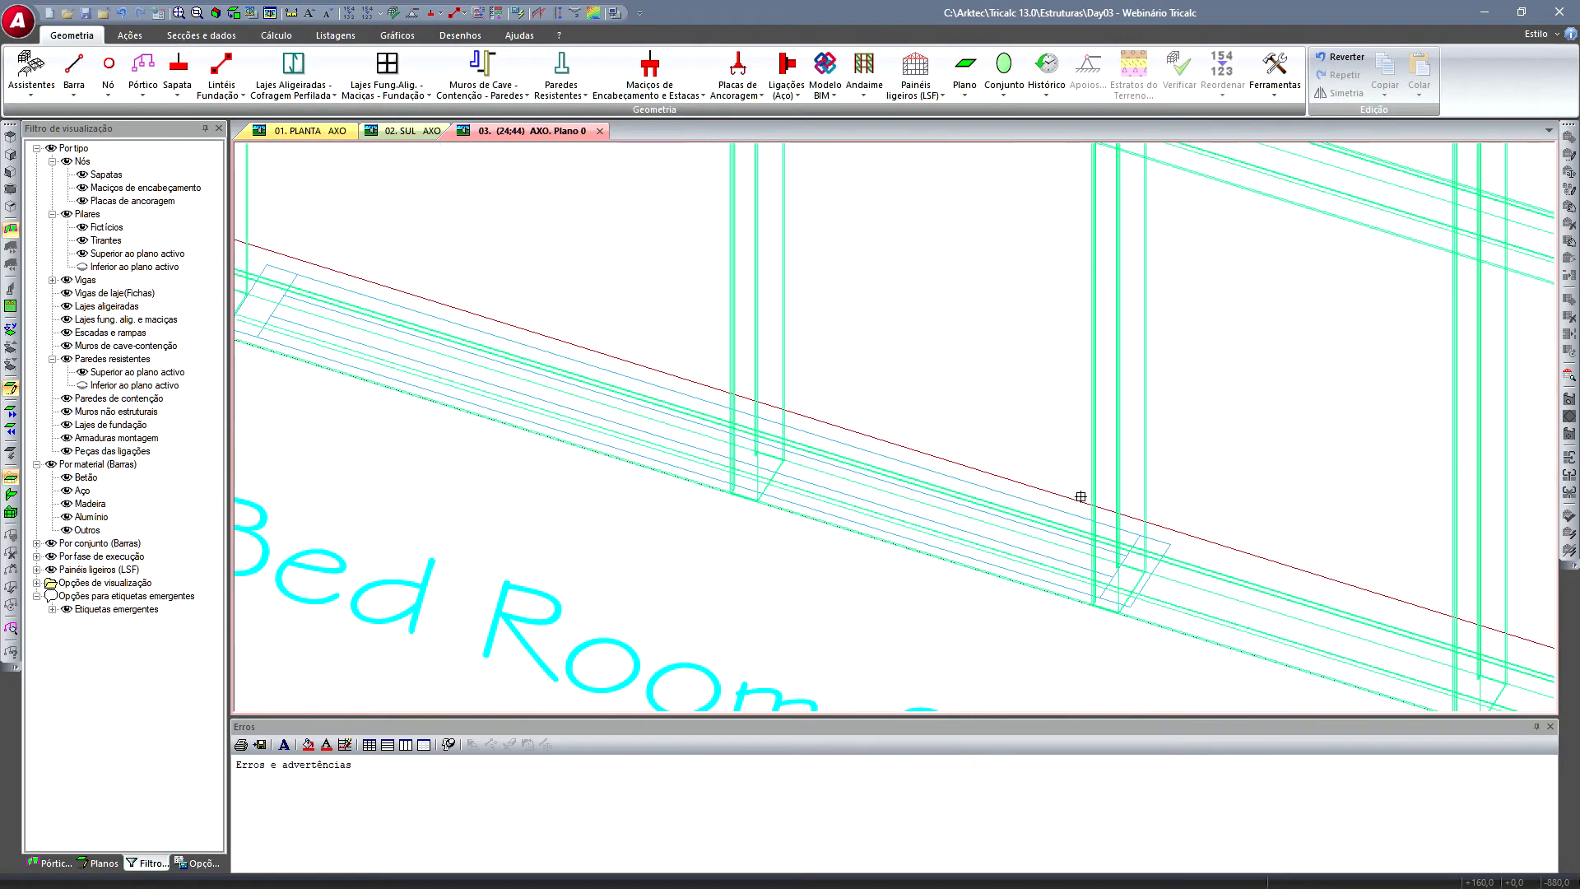
{"action": "left_click", "coordinate": [1117, 467]}
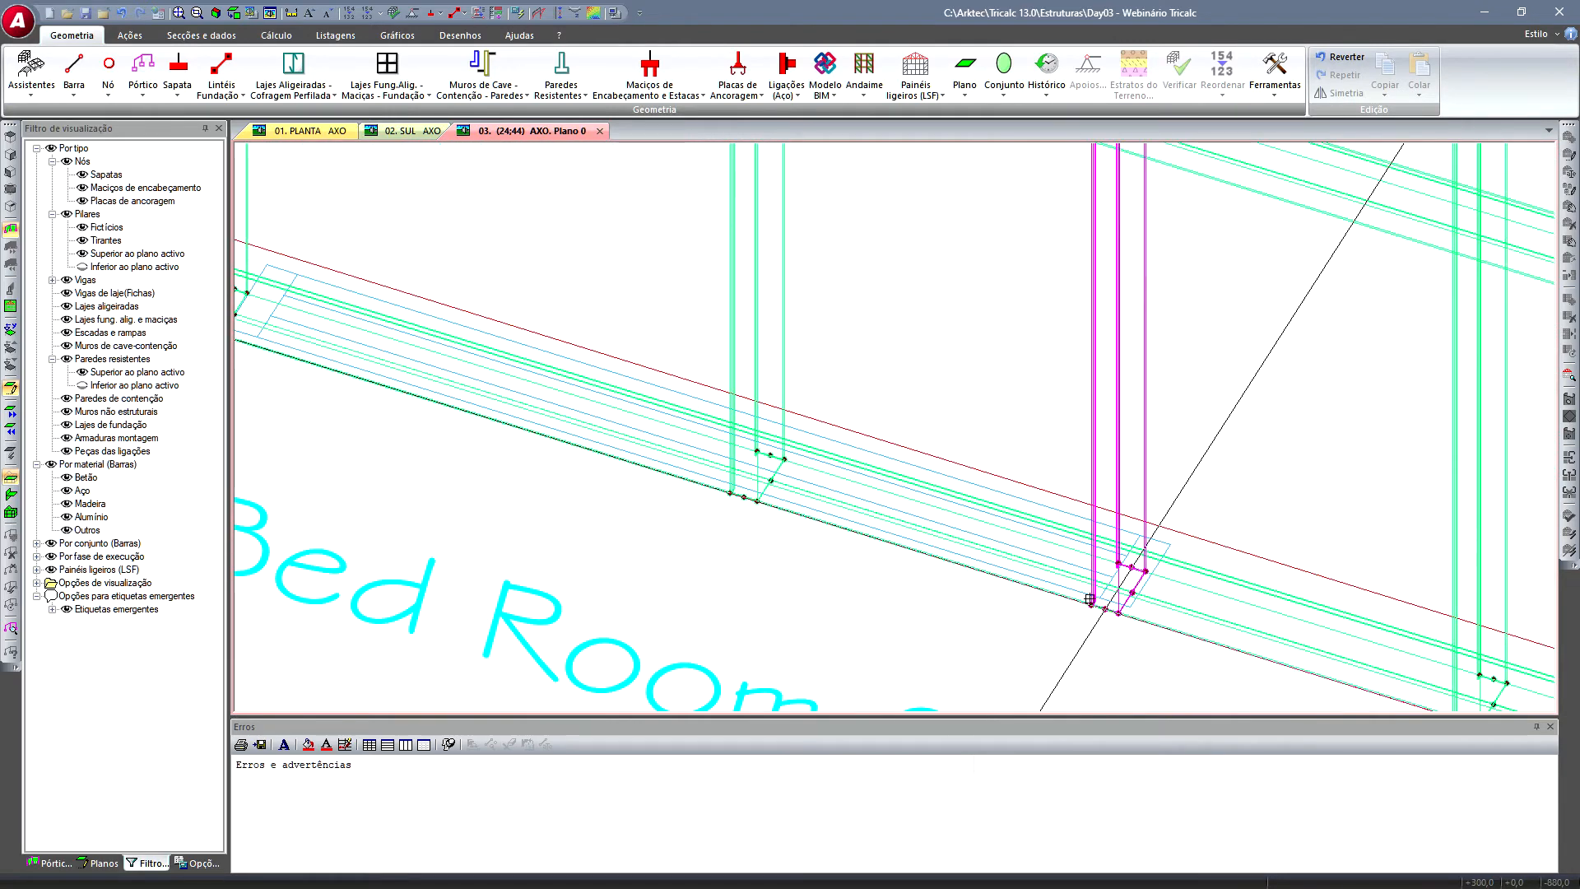
{"action": "key", "text": "Escape"}
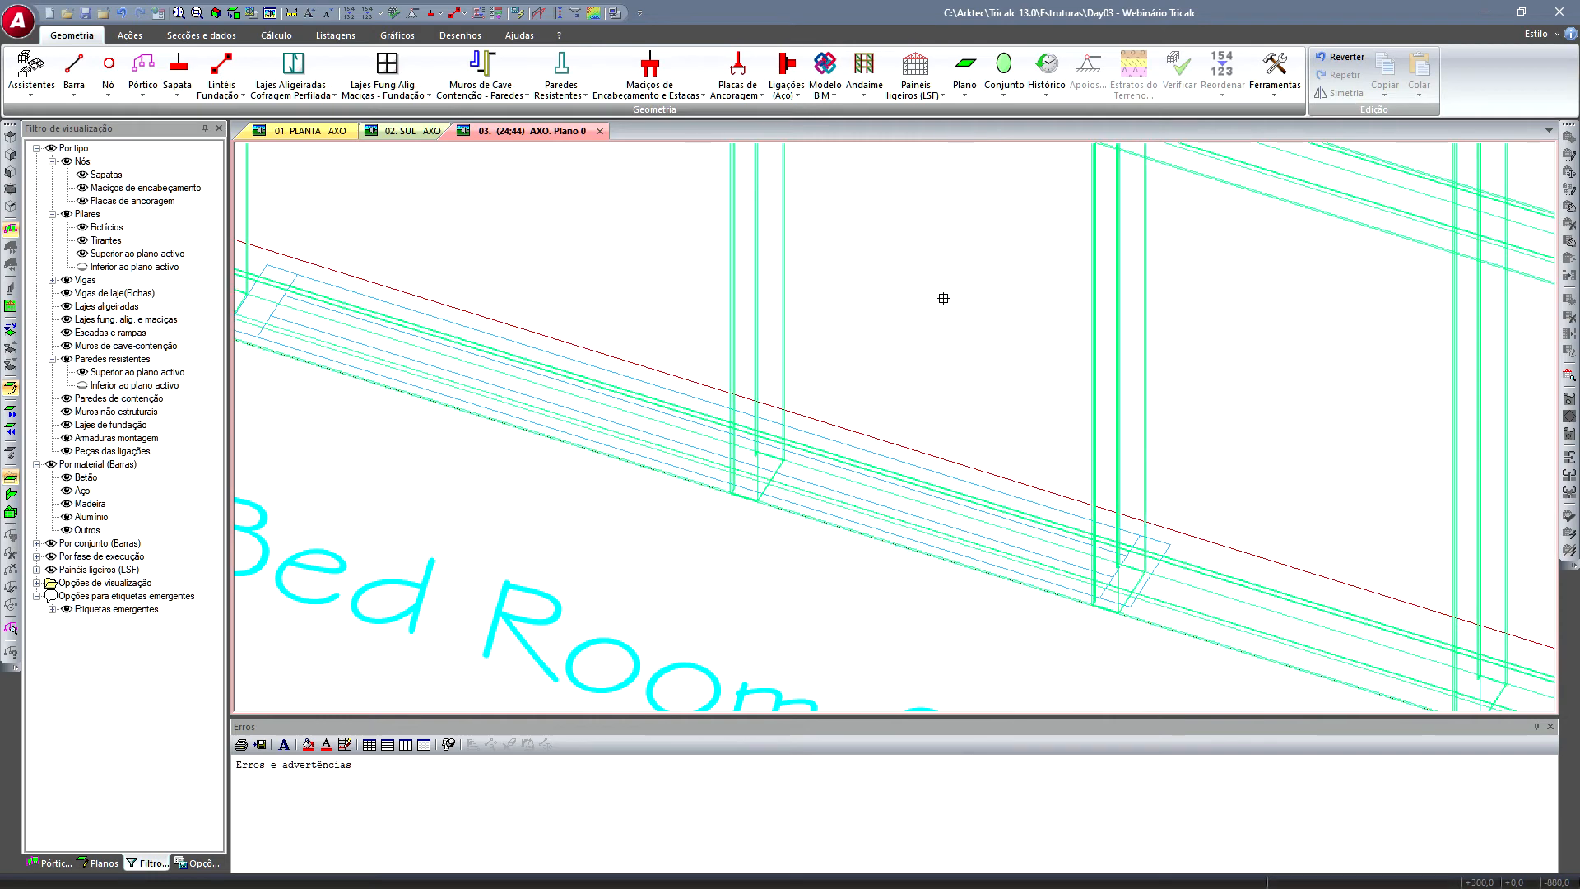
- Rotate the panel stud at the closet-side edge of the Bed Room 2 window
{"action": "left_click", "coordinate": [926, 92]}
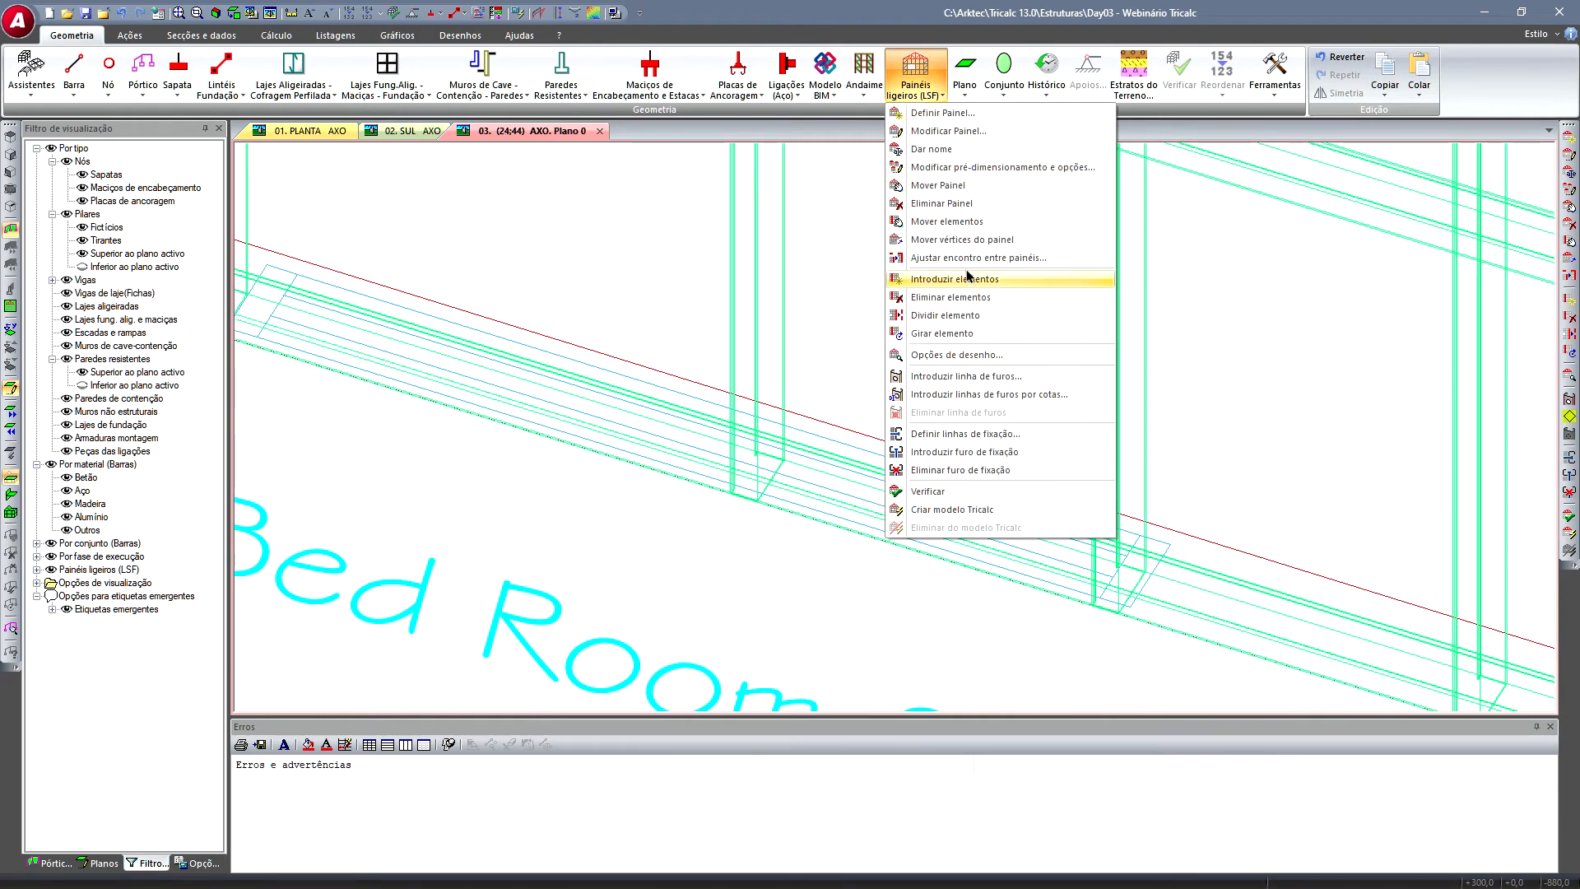
{"action": "left_click", "coordinate": [955, 335]}
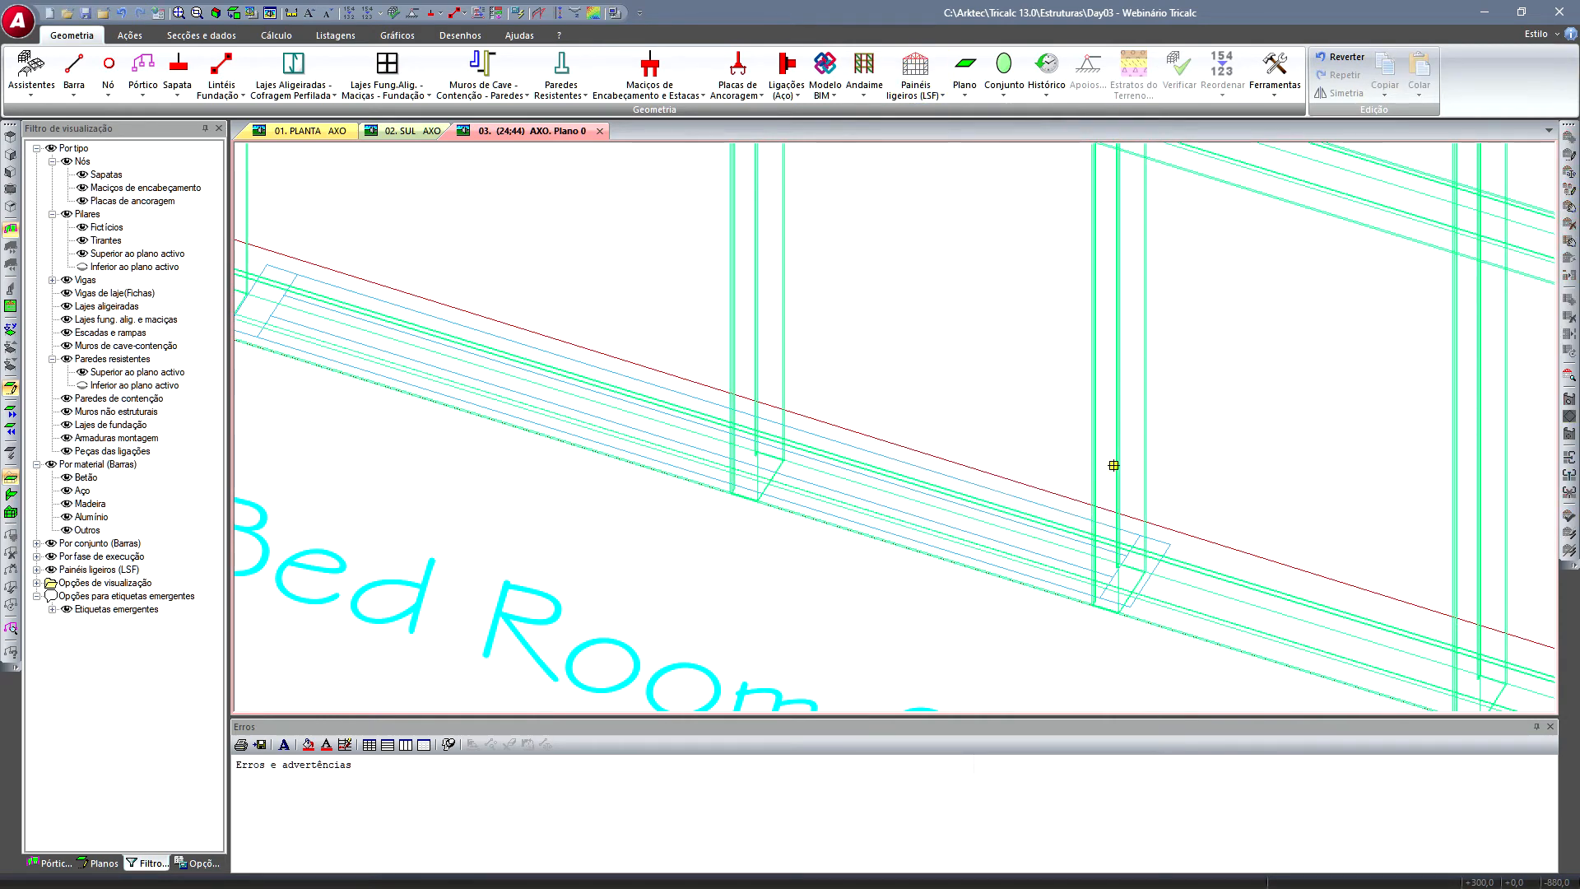
{"action": "left_click", "coordinate": [1204, 430]}
- Move the rotated panel stud to the closet-side edge of the Bed Room 2 window, adjusting it by Lado da alma
{"action": "left_click", "coordinate": [916, 81]}
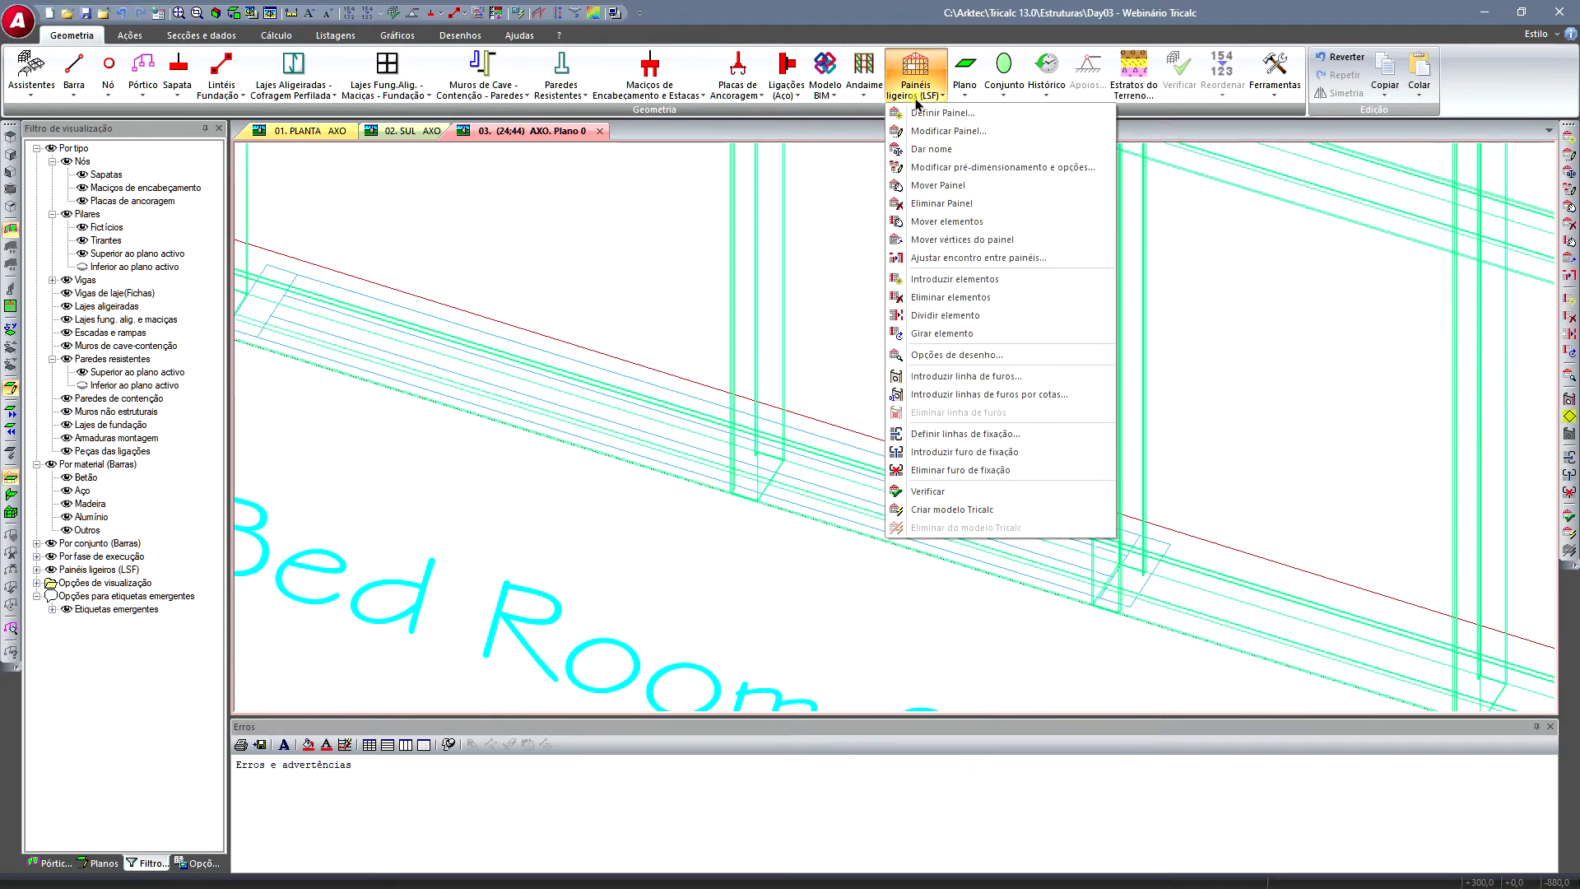
{"action": "left_click", "coordinate": [965, 221]}
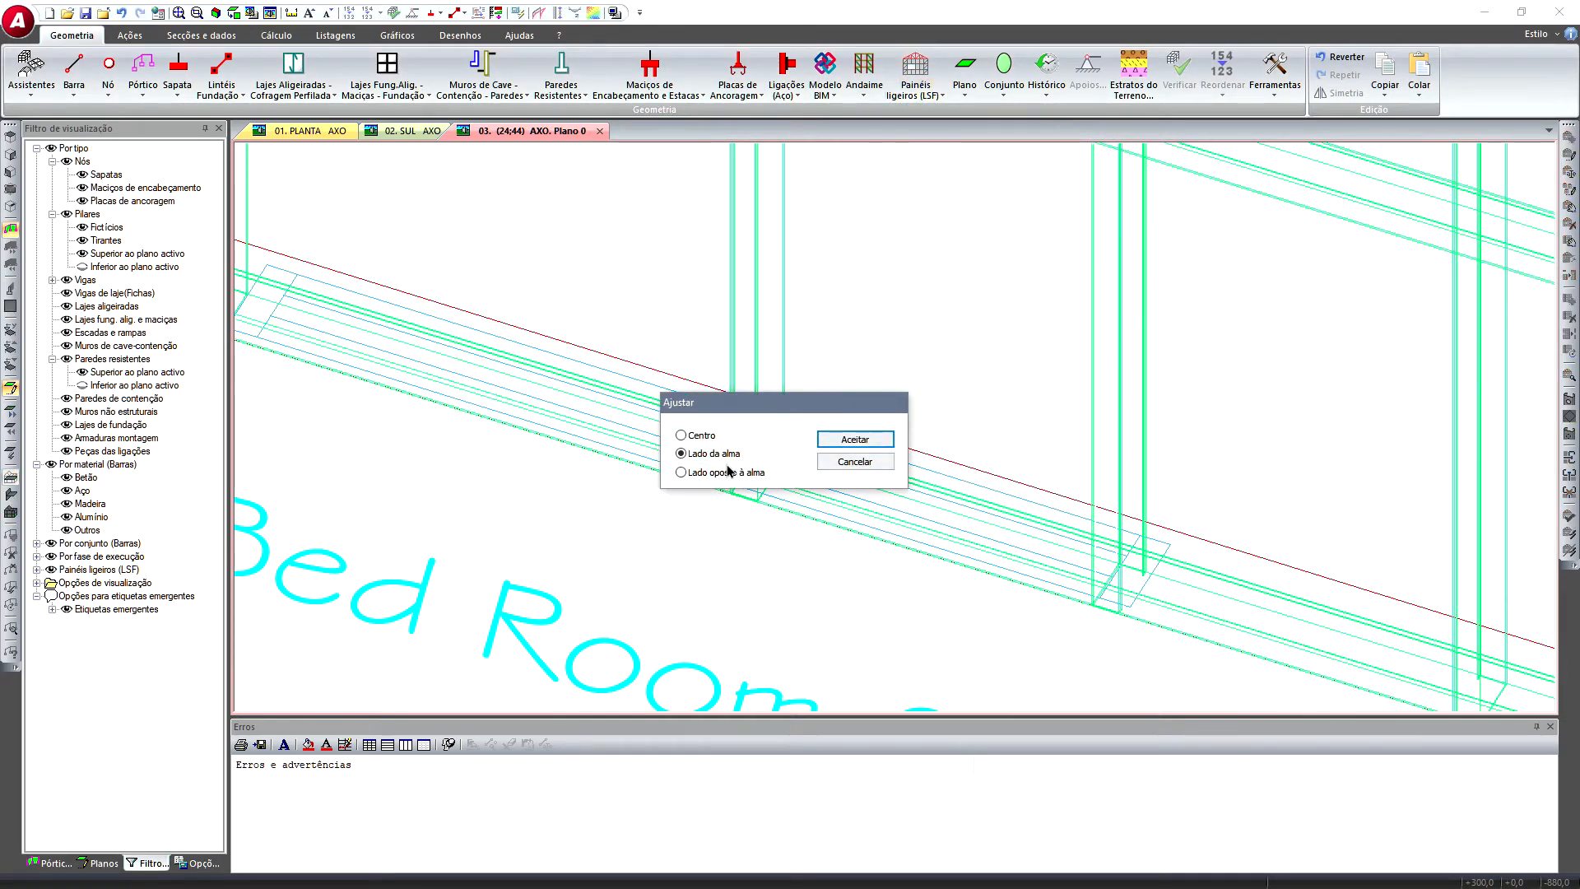
{"action": "left_click", "coordinate": [892, 443]}
{"action": "left_click", "coordinate": [1122, 382]}
{"action": "scroll", "coordinate": [1111, 600], "scroll_direction": "up", "scroll_amount": 2}
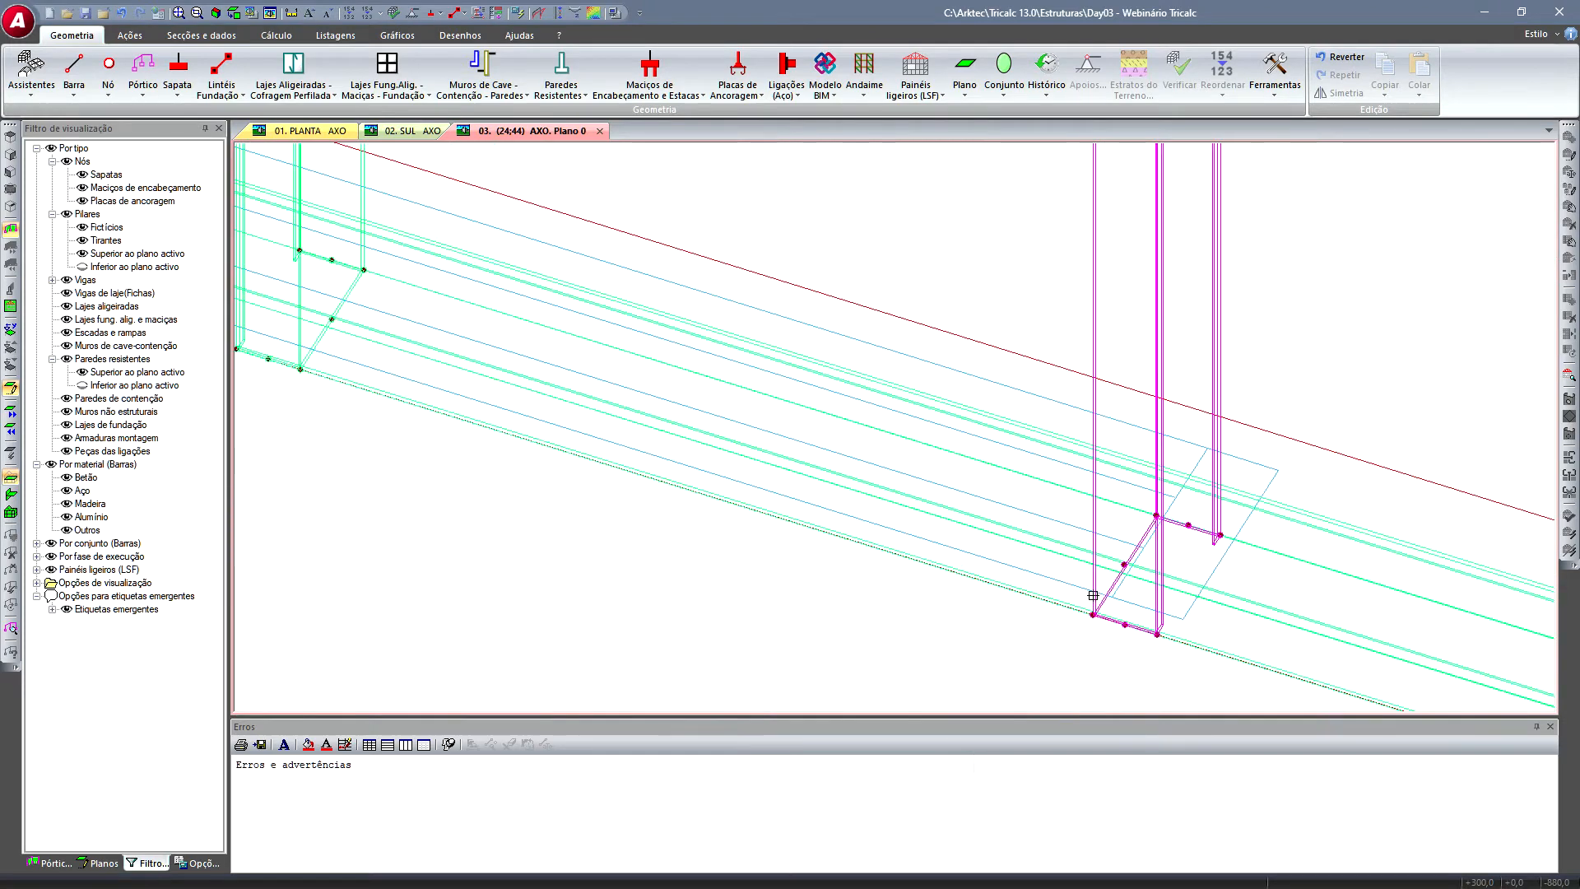
{"action": "left_click", "coordinate": [1117, 596]}
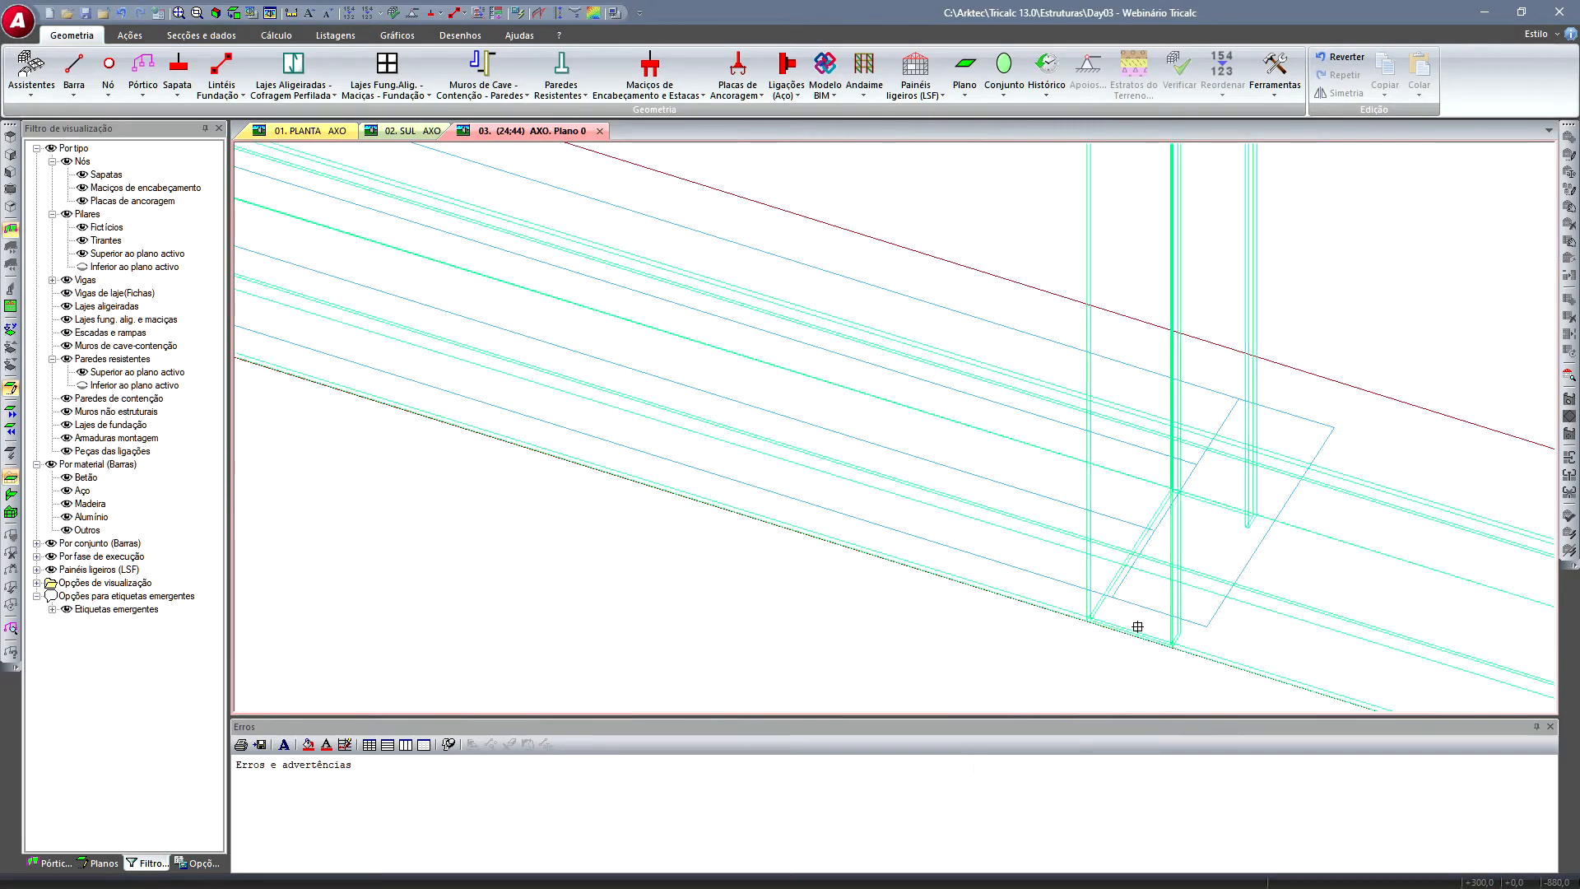
{"action": "scroll", "coordinate": [1098, 599], "scroll_direction": "up", "scroll_amount": 1}
{"action": "scroll", "coordinate": [1104, 598], "scroll_direction": "down", "scroll_amount": 3}
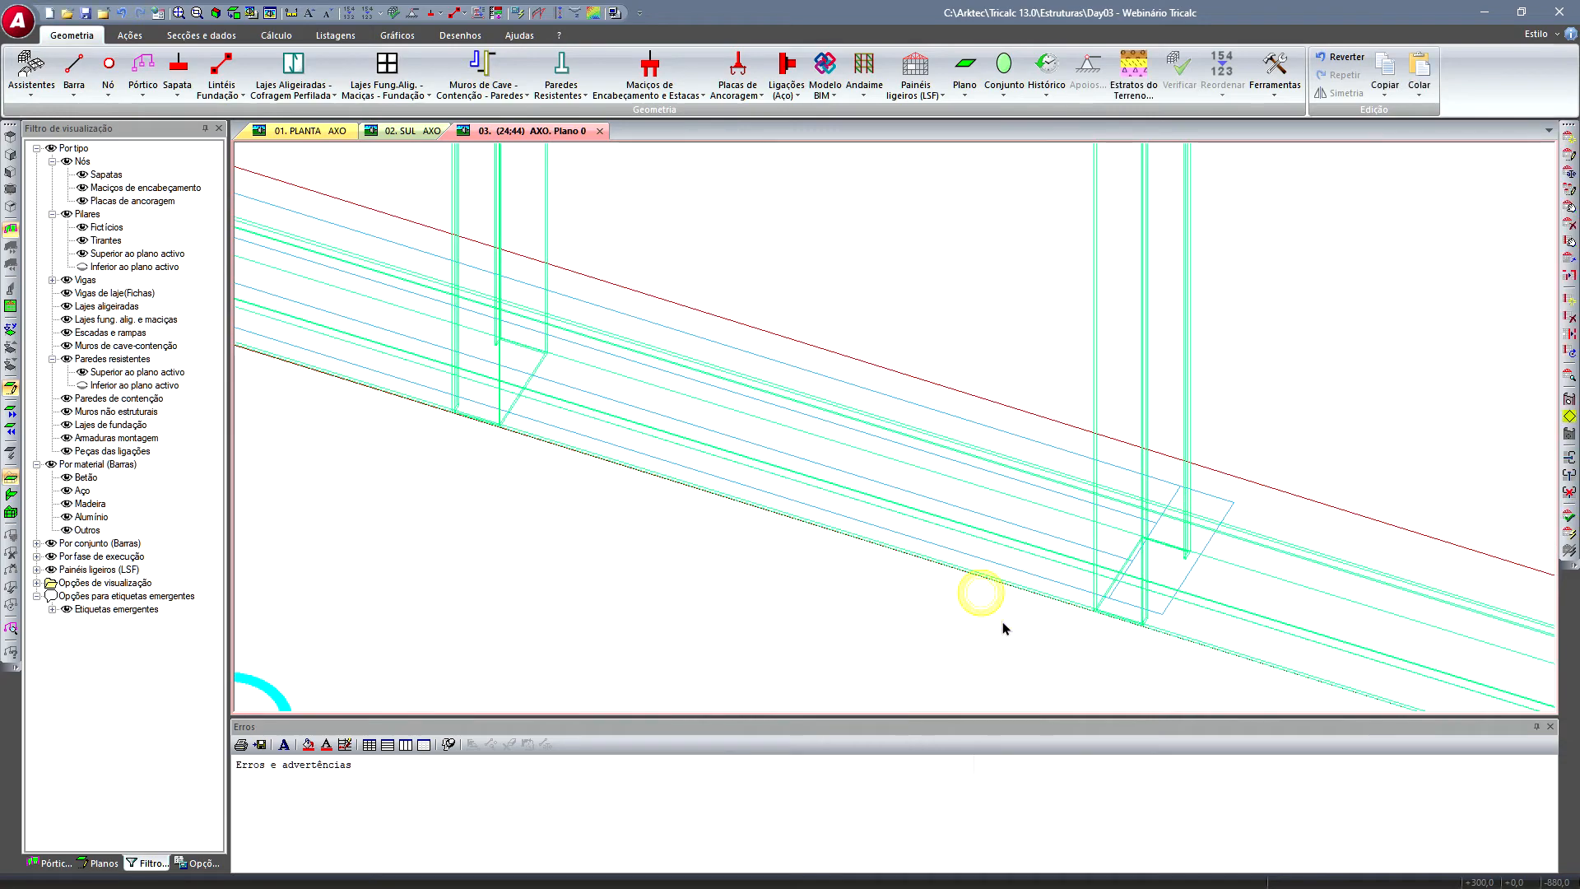
{"action": "scroll", "coordinate": [1003, 620], "scroll_direction": "down", "scroll_amount": 2}
- Measure the distance between the two studs flanking the Bed Room 2 window at the panel base
{"action": "middle_click_drag", "start_coordinate": [1030, 604], "coordinate": [973, 488], "text": "shift"}
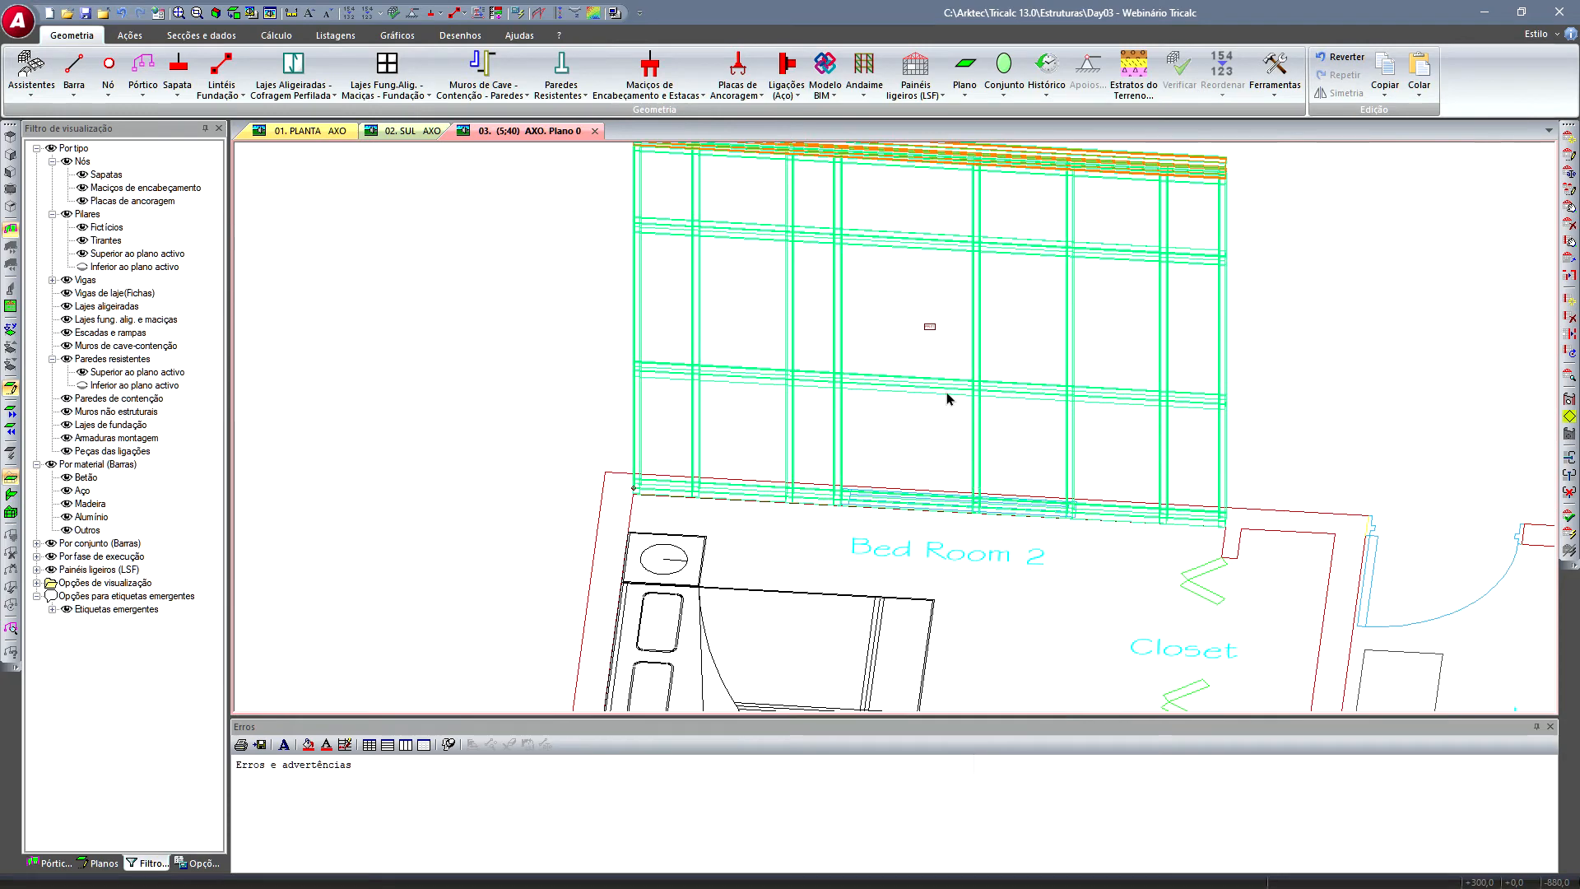
{"action": "middle_click_drag", "start_coordinate": [981, 468], "coordinate": [951, 521], "text": "shift"}
{"action": "scroll", "coordinate": [946, 420], "scroll_direction": "down", "scroll_amount": 1}
{"action": "scroll", "coordinate": [950, 520], "scroll_direction": "up", "scroll_amount": 4}
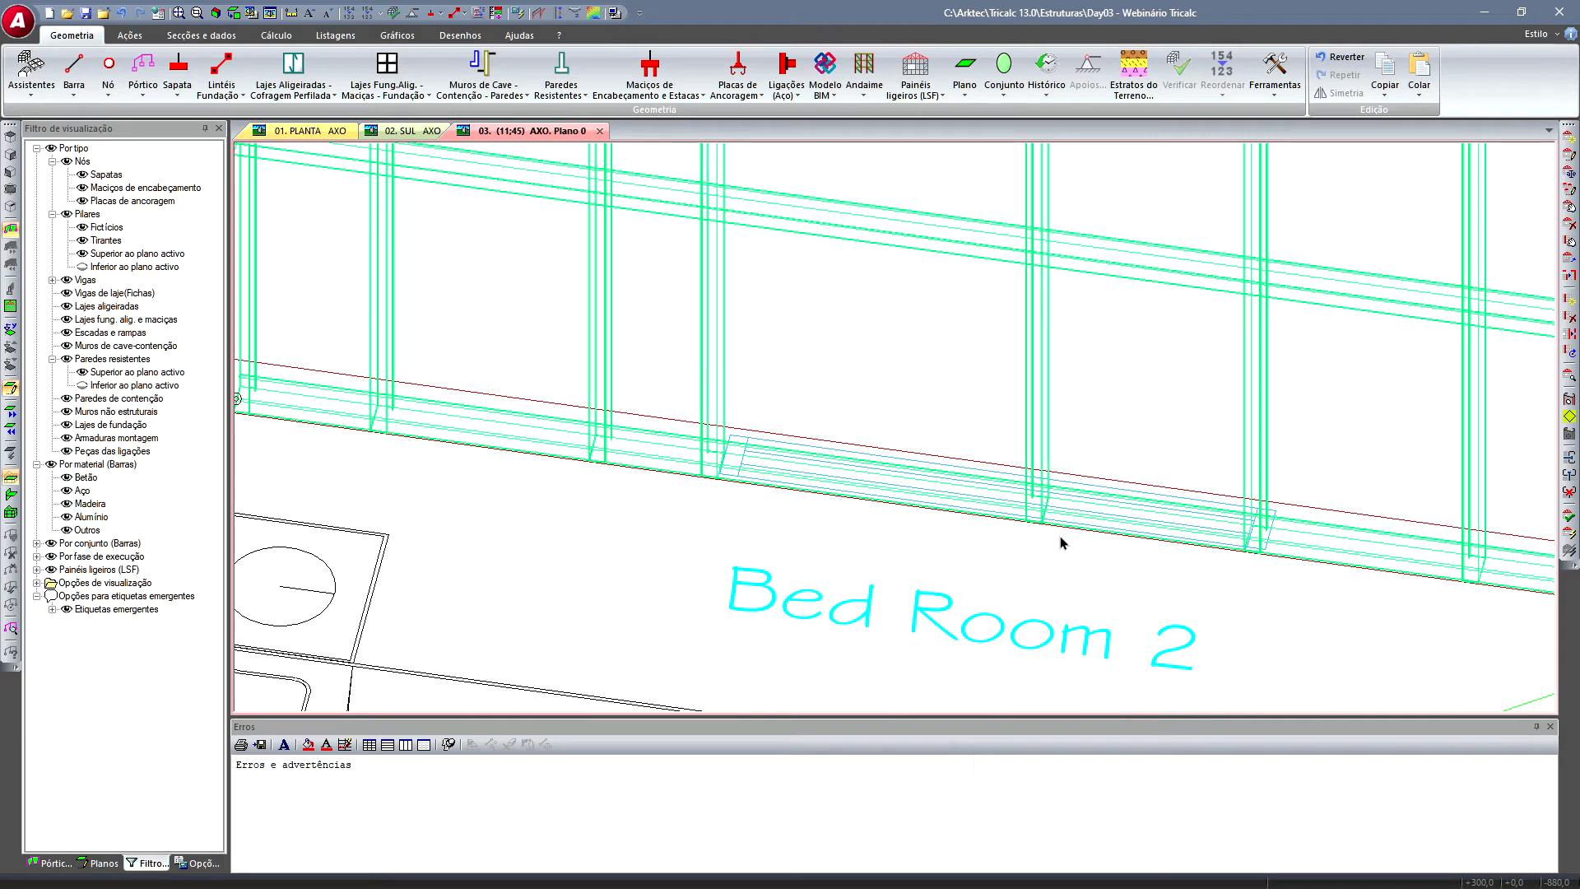
{"action": "left_click", "coordinate": [1275, 89]}
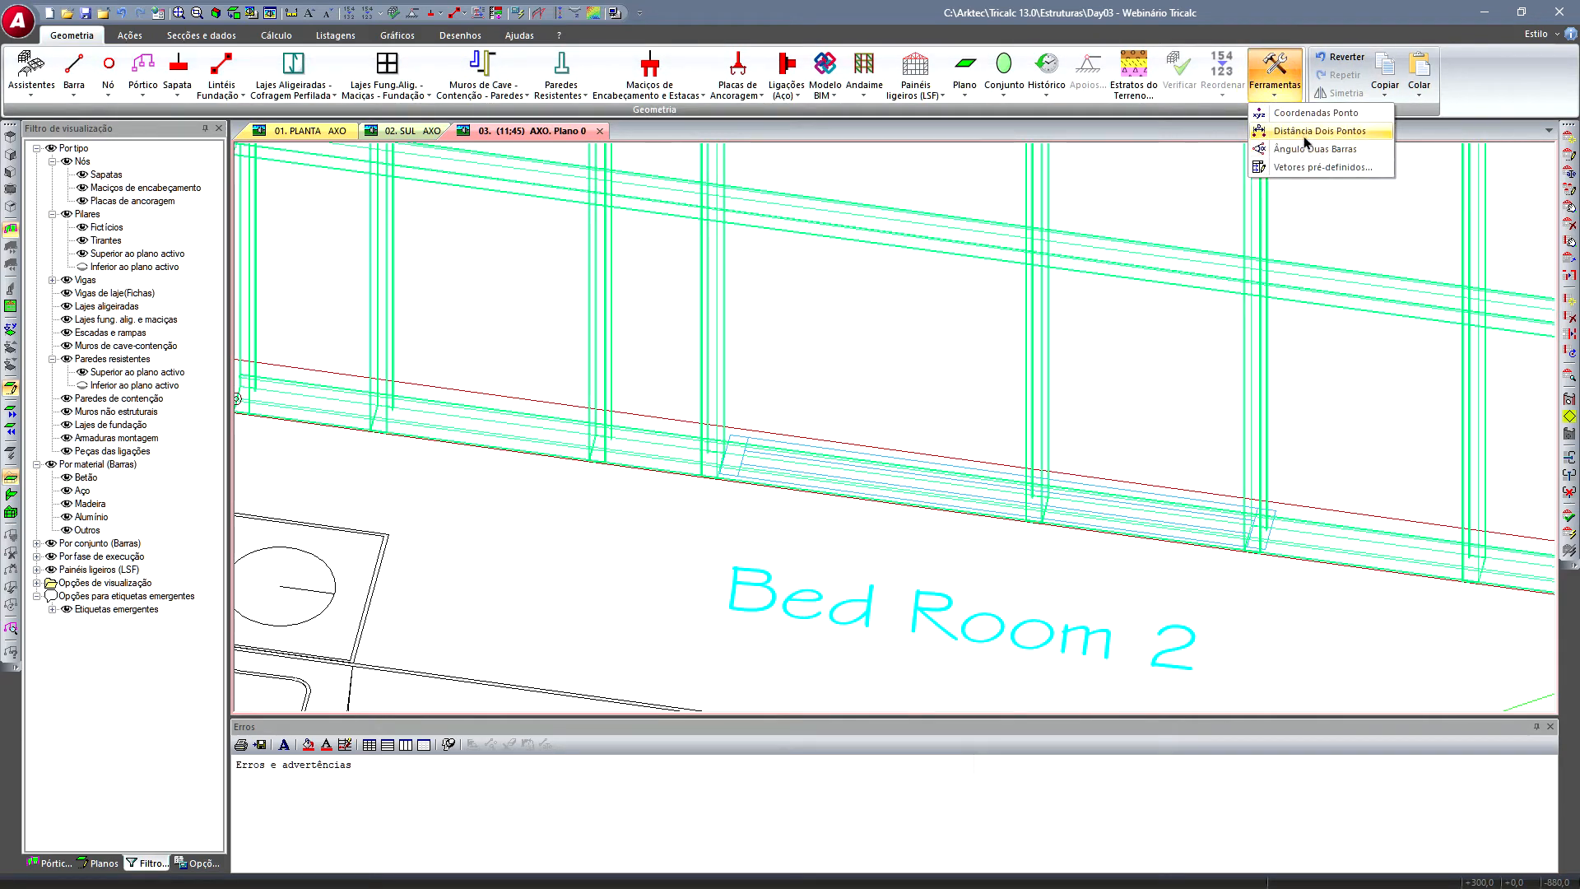
{"action": "left_click", "coordinate": [1309, 131]}
{"action": "left_click", "coordinate": [720, 465]}
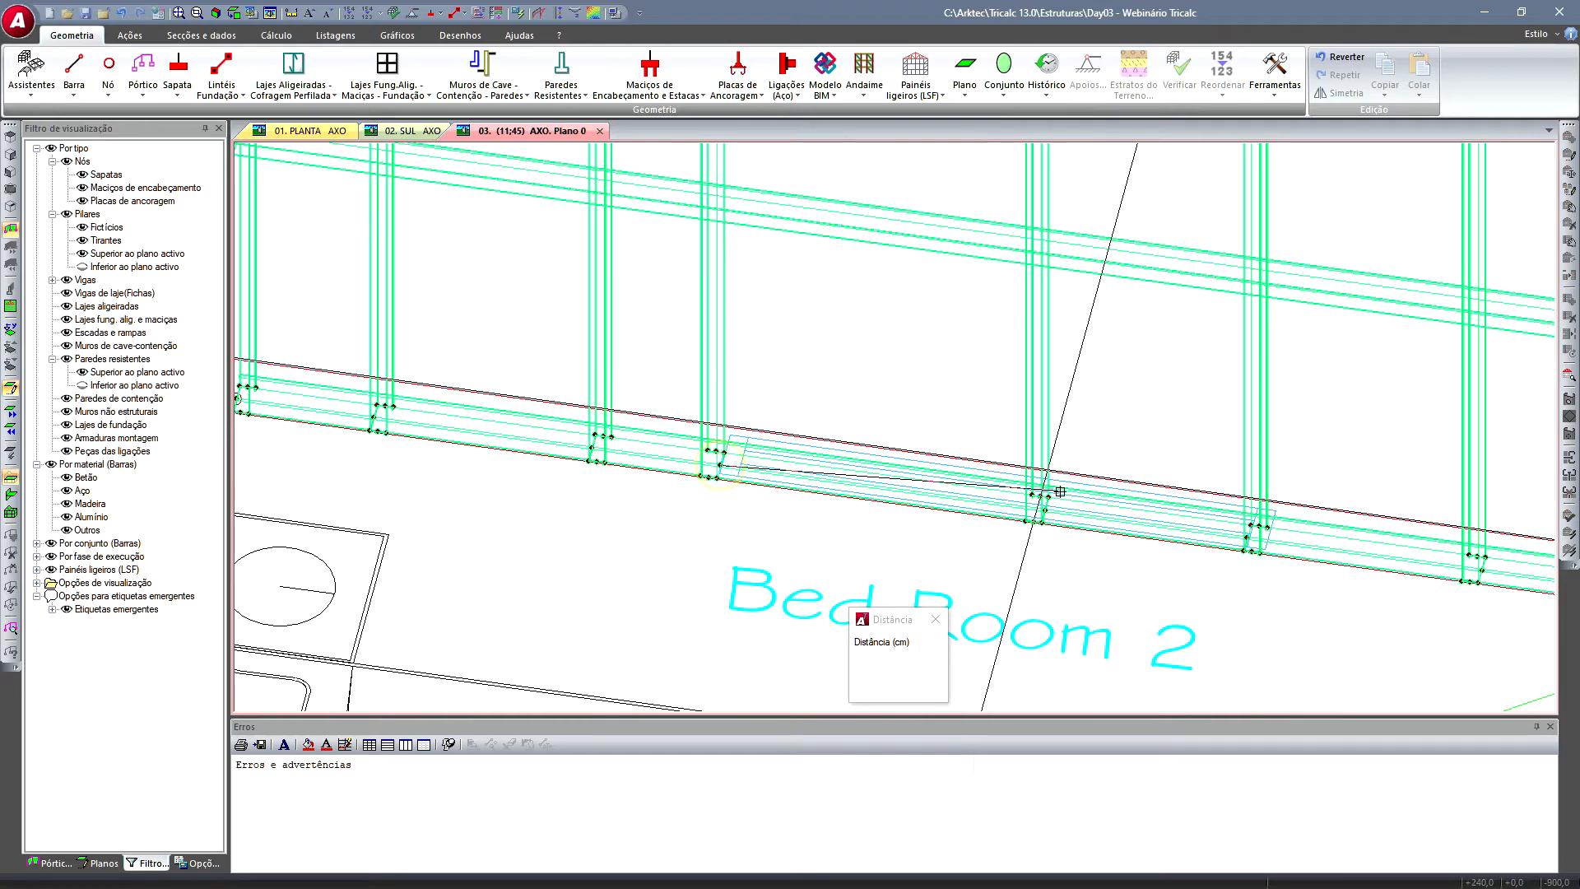
{"action": "left_click", "coordinate": [1247, 536]}
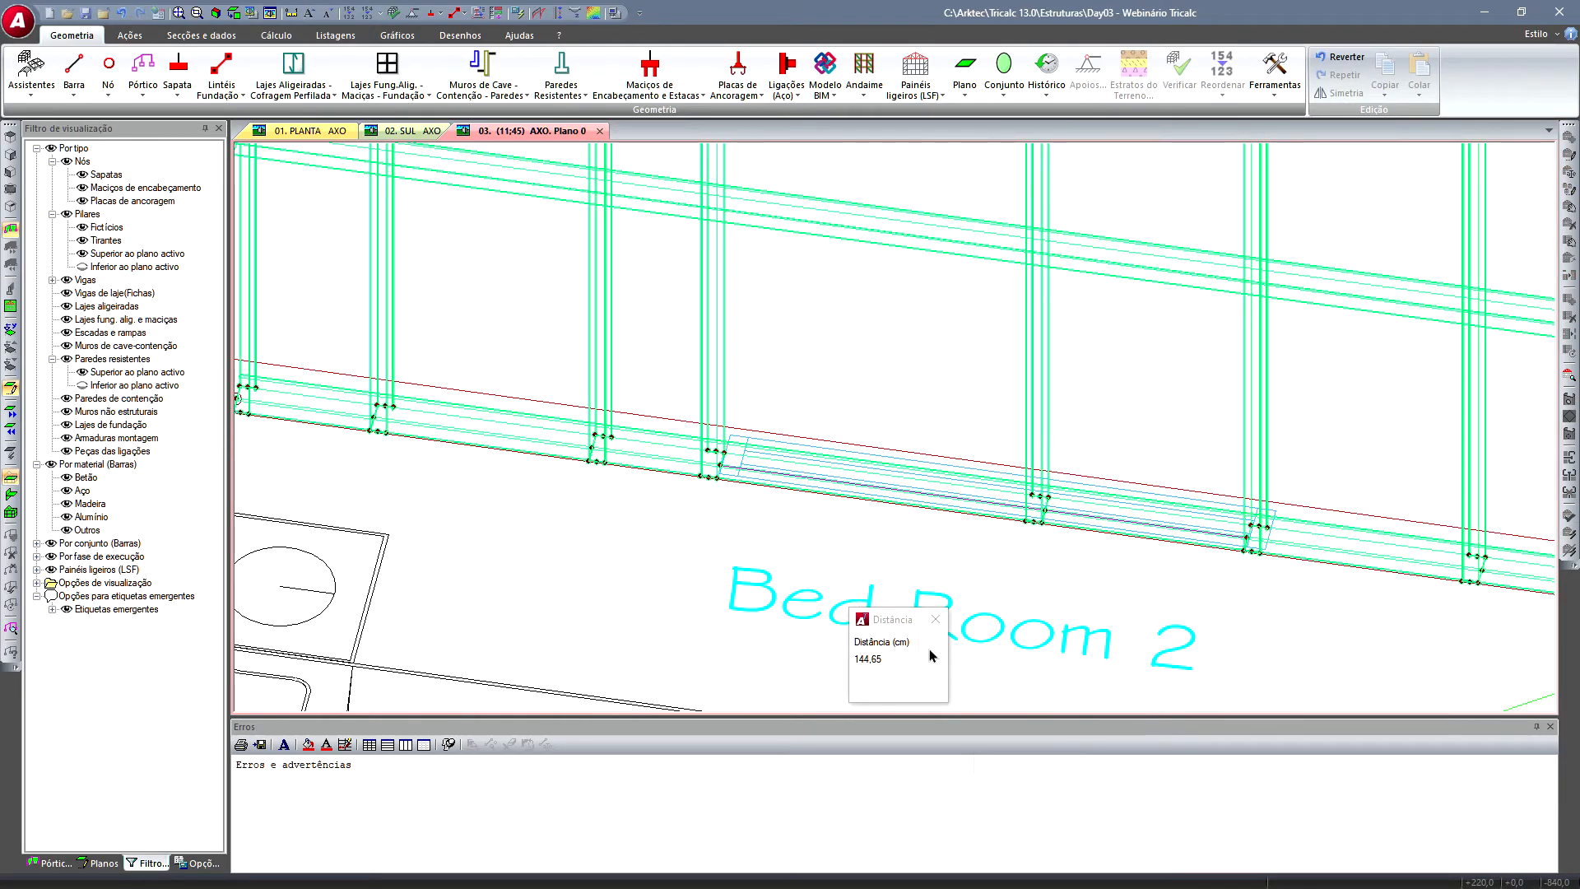
{"action": "right_click", "coordinate": [998, 565]}
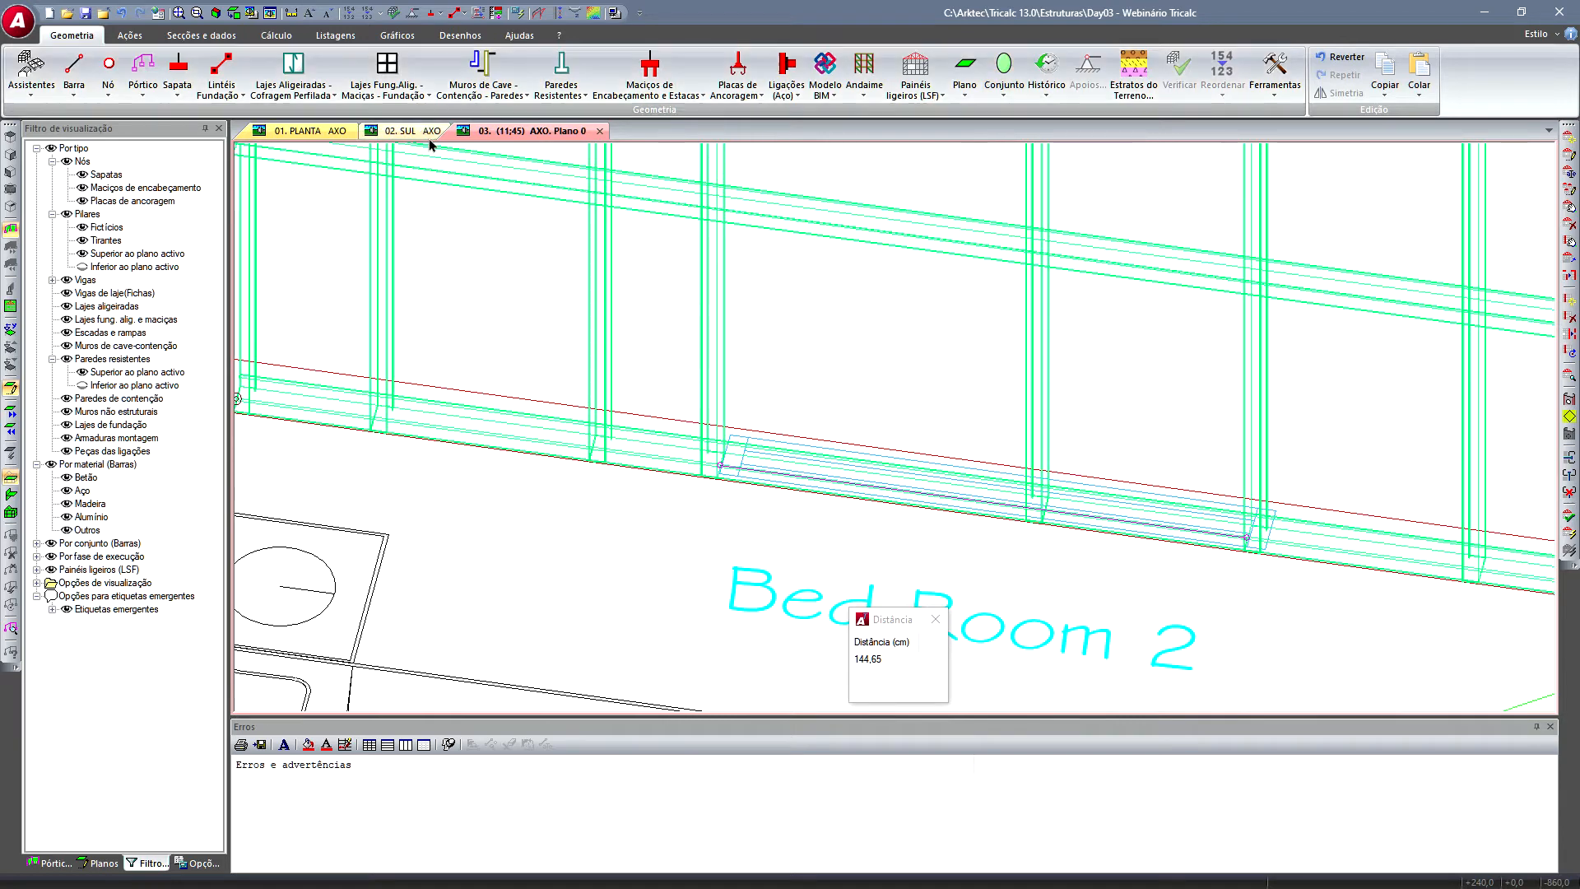
- Draw an auxiliary bar at the panel base between the two studs flanking the window
{"action": "left_click", "coordinate": [73, 76]}
{"action": "left_click", "coordinate": [110, 113]}
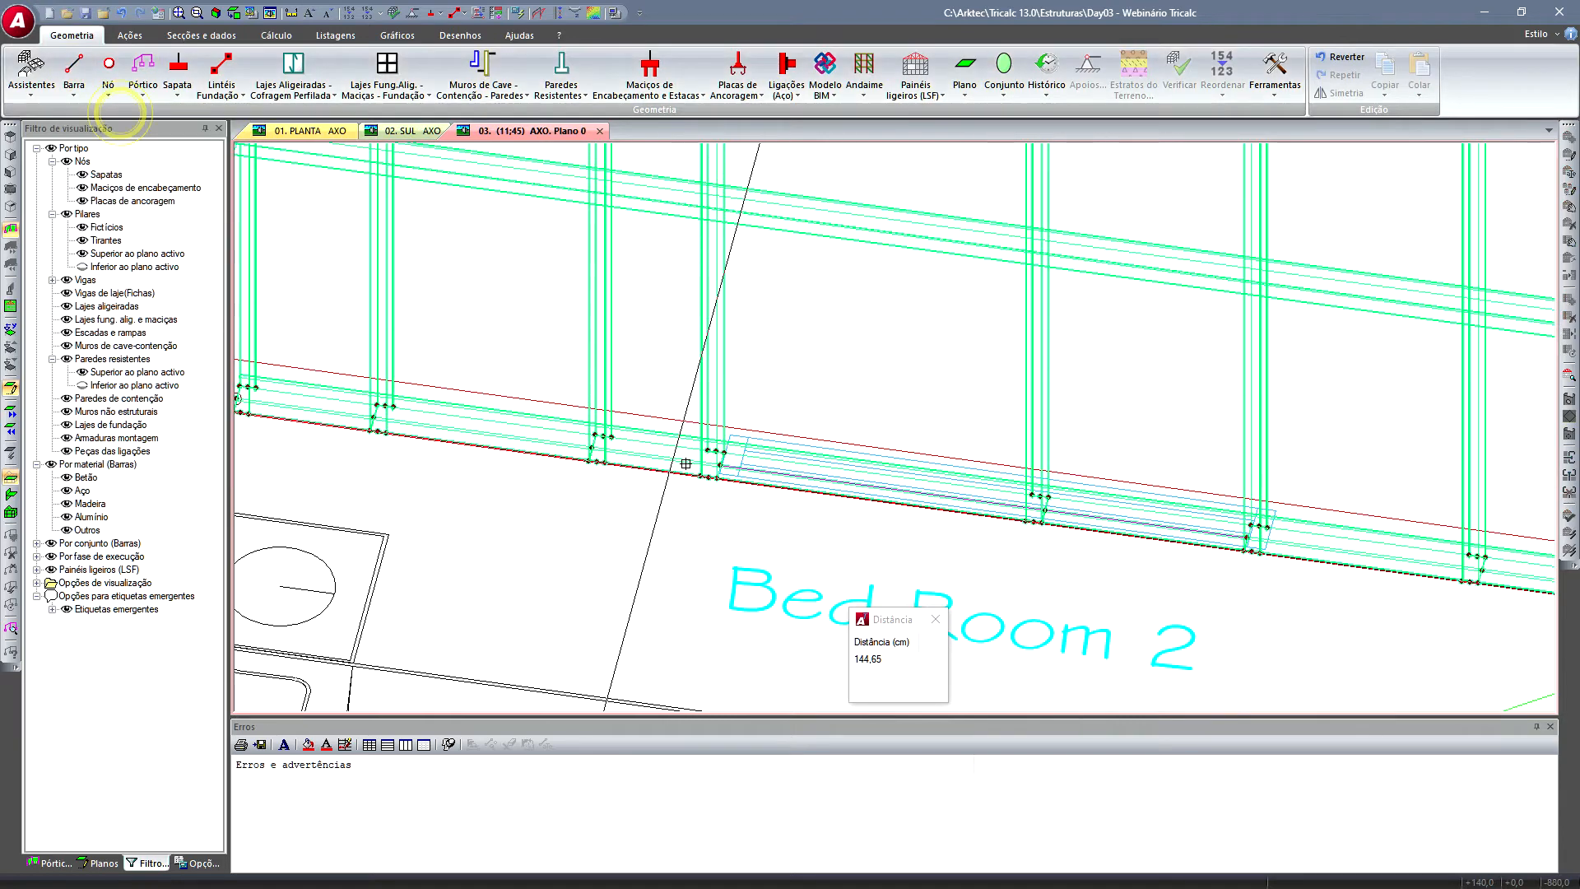
{"action": "left_click", "coordinate": [719, 463]}
{"action": "left_click", "coordinate": [1247, 536]}
{"action": "right_click", "coordinate": [1057, 590]}
- Divide the auxiliary bar into 2 equal parts to create a node at the window's midpoint
{"action": "right_click", "coordinate": [882, 350]}
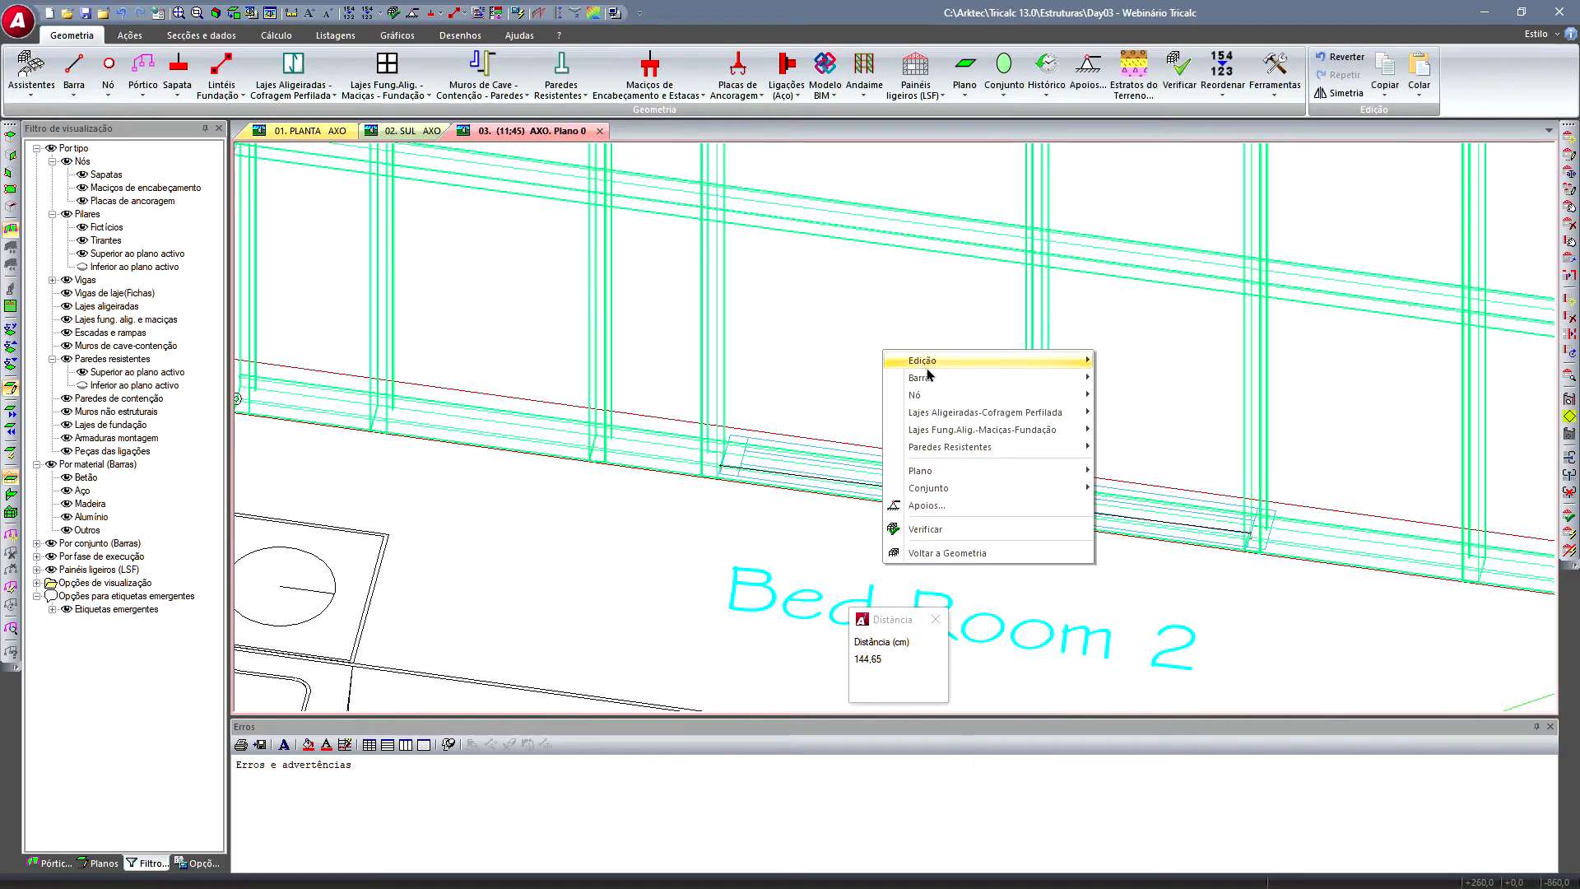
{"action": "mouse_move", "coordinate": [1047, 380]}
{"action": "left_click", "coordinate": [1166, 396]}
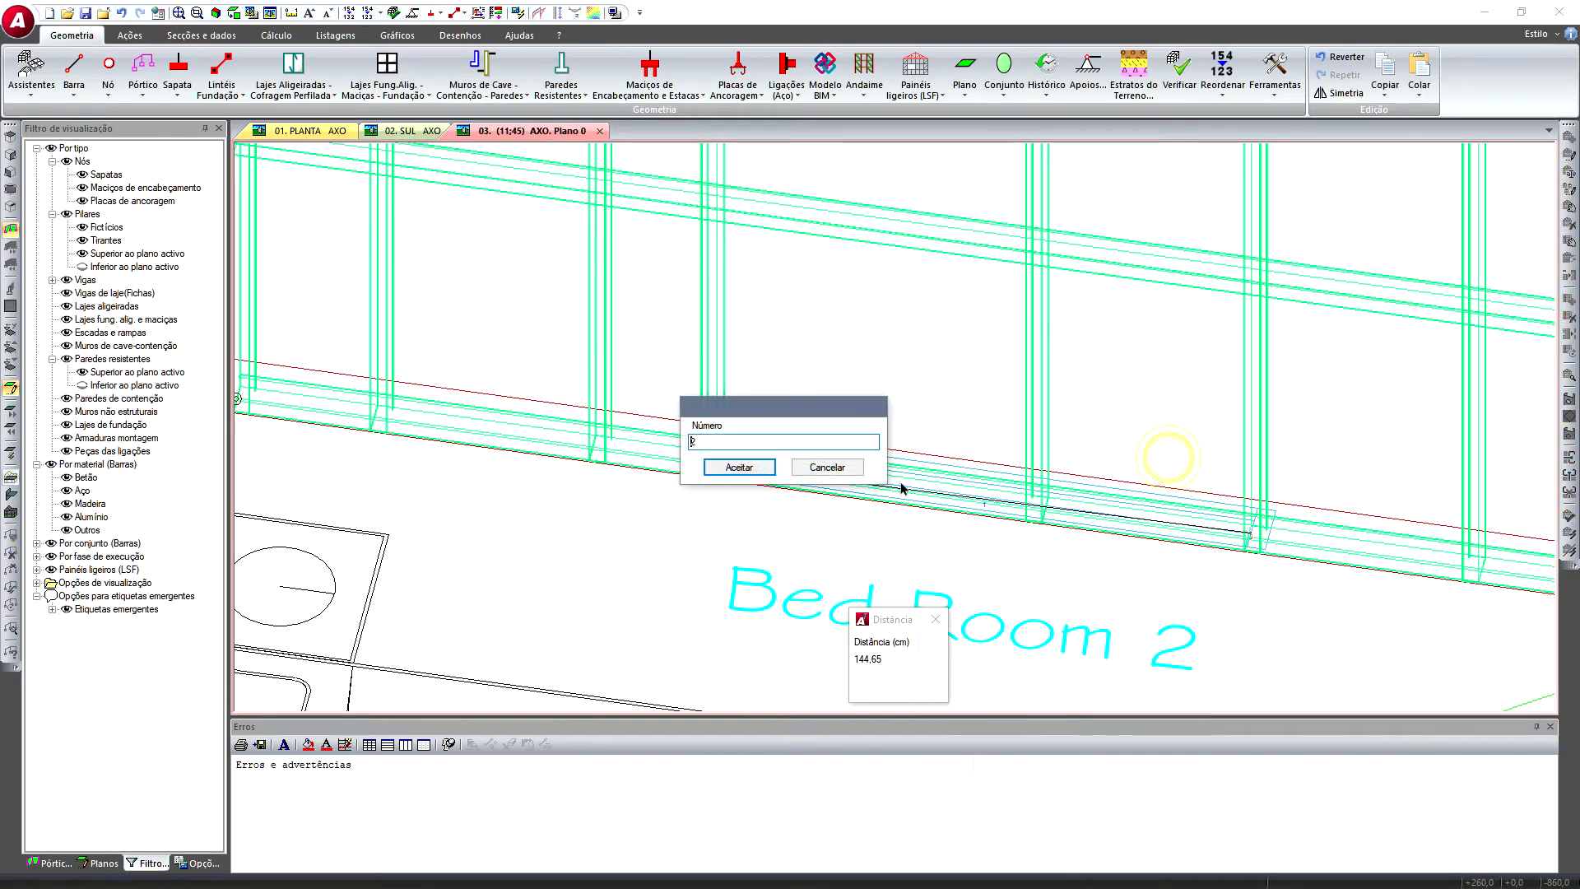
{"action": "left_click", "coordinate": [750, 462]}
{"action": "left_click", "coordinate": [890, 484]}
{"action": "scroll", "coordinate": [946, 552], "scroll_direction": "up", "scroll_amount": 3}
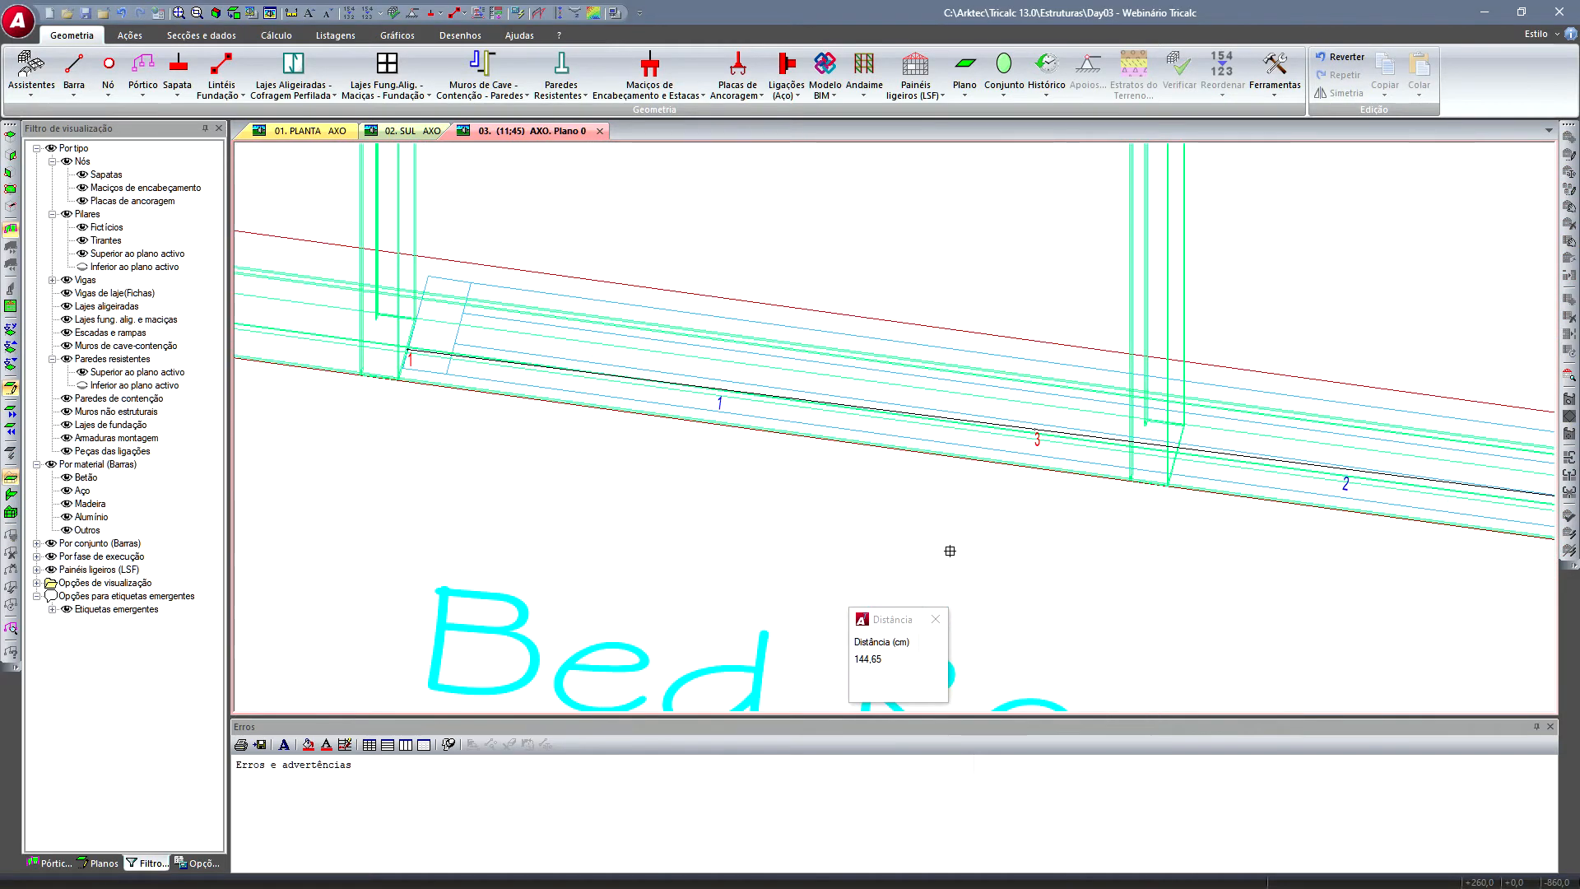
{"action": "right_click", "coordinate": [963, 541]}
{"action": "left_click", "coordinate": [851, 474]}
{"action": "scroll", "coordinate": [920, 478], "scroll_direction": "down", "scroll_amount": 3}
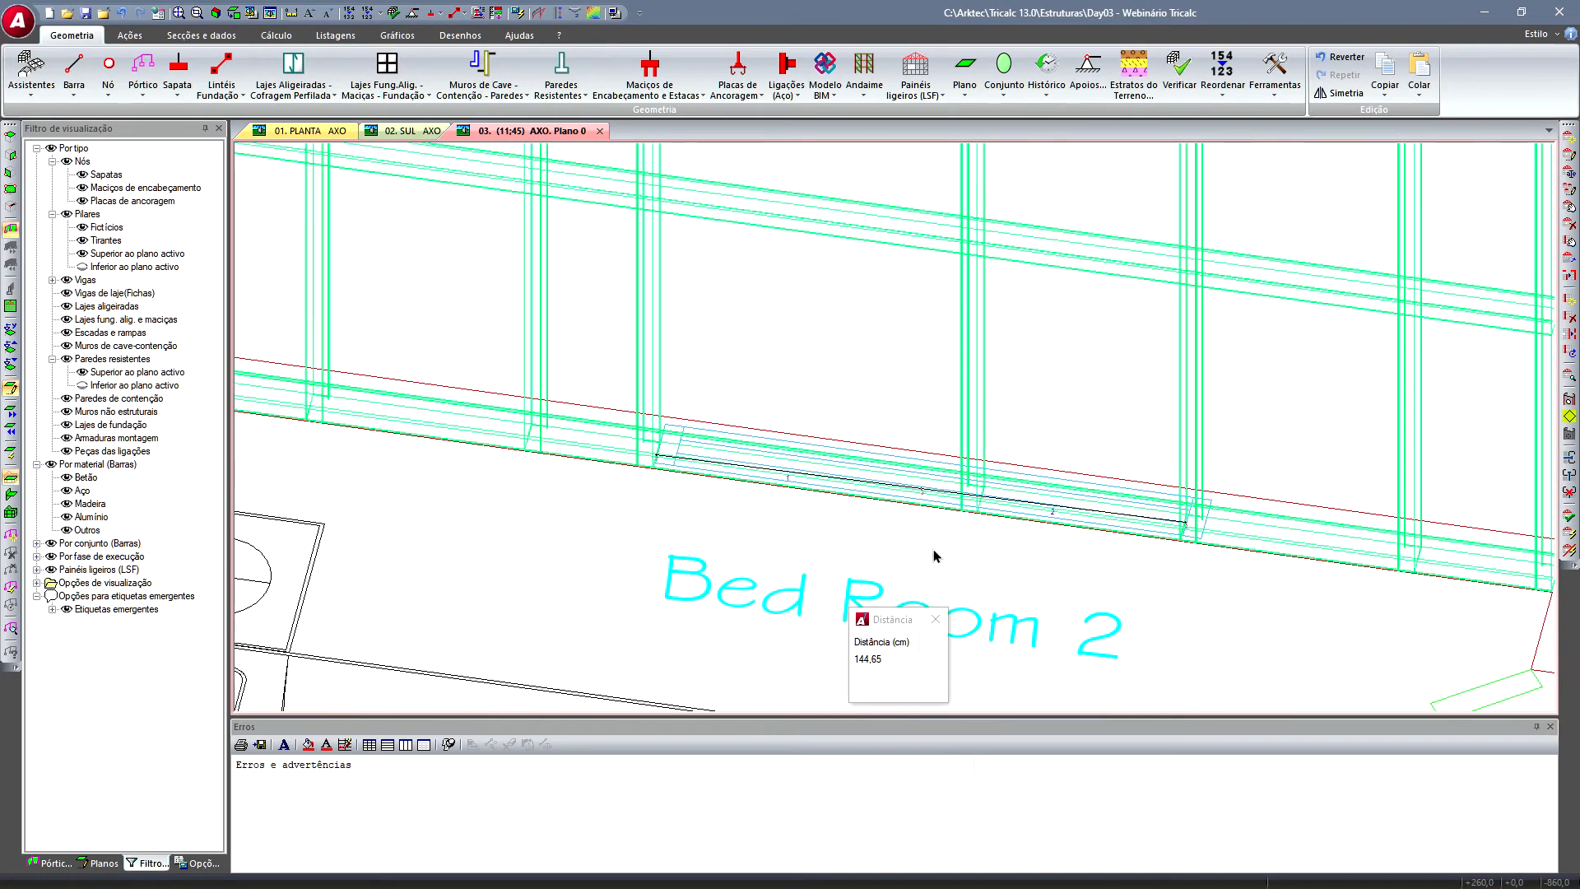
- Move the intermediate stud to the auxiliary bar's midpoint, adjusting it by Lado da alma, and close the distance read-out
{"action": "left_click", "coordinate": [915, 78]}
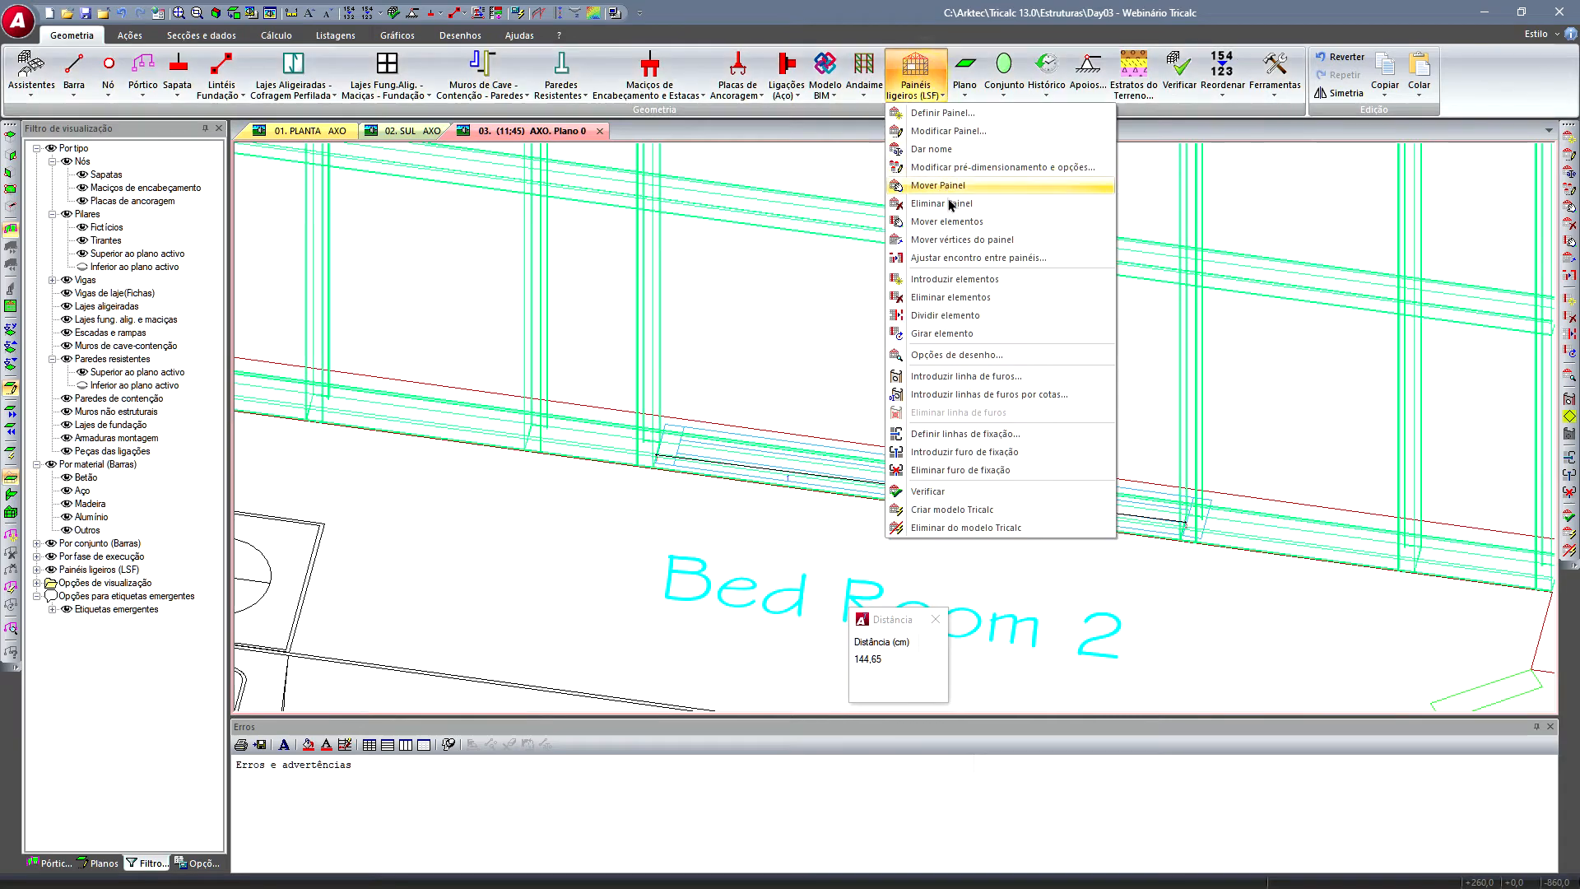
{"action": "left_click", "coordinate": [971, 258]}
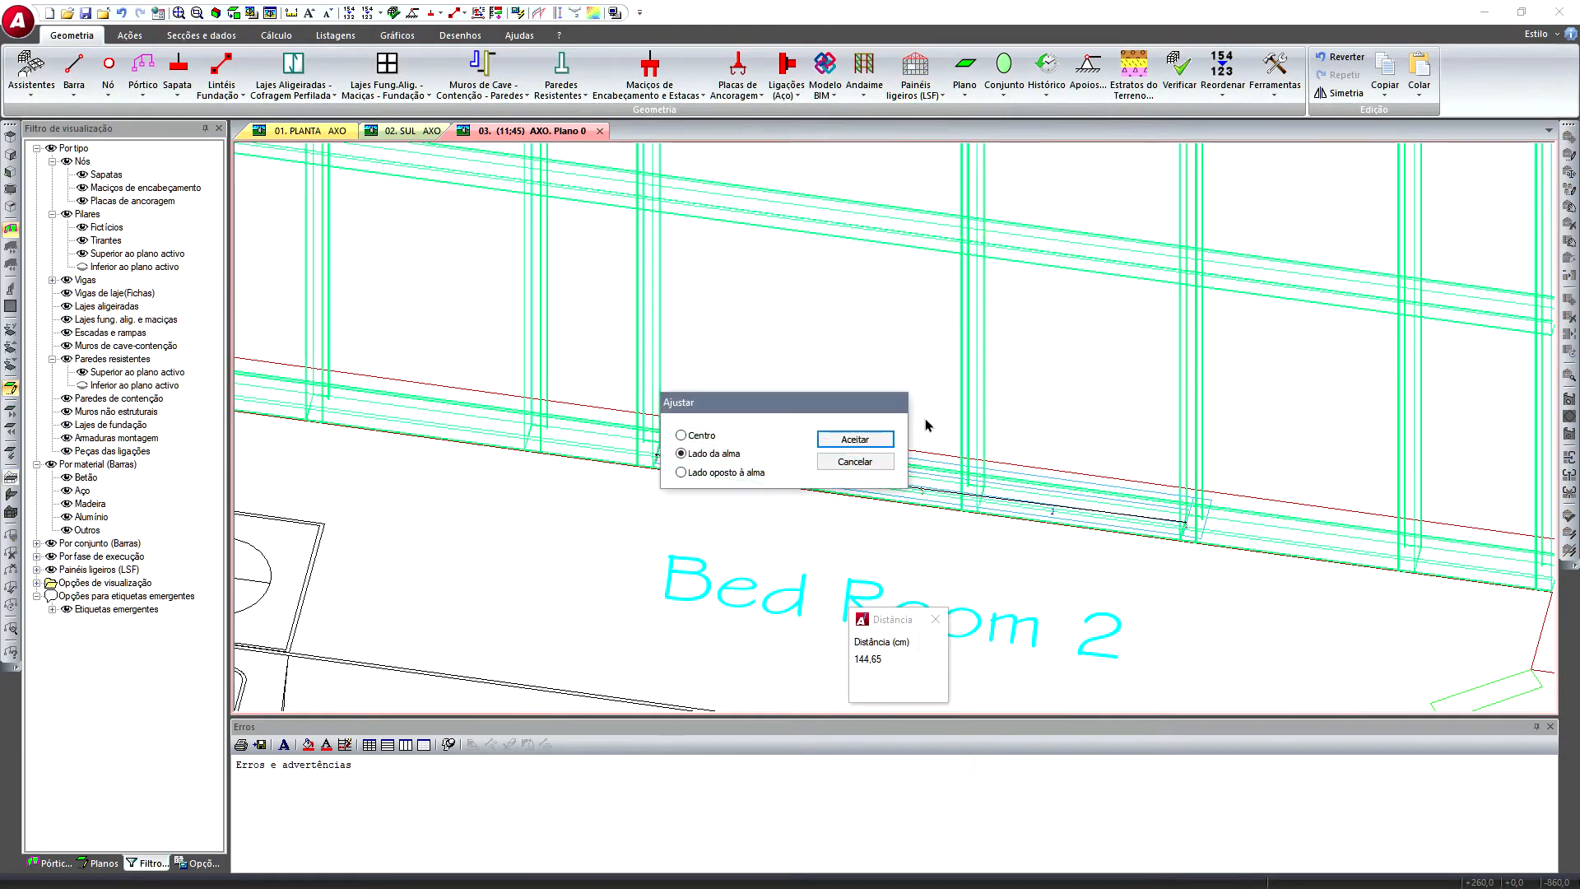
{"action": "left_click", "coordinate": [862, 442]}
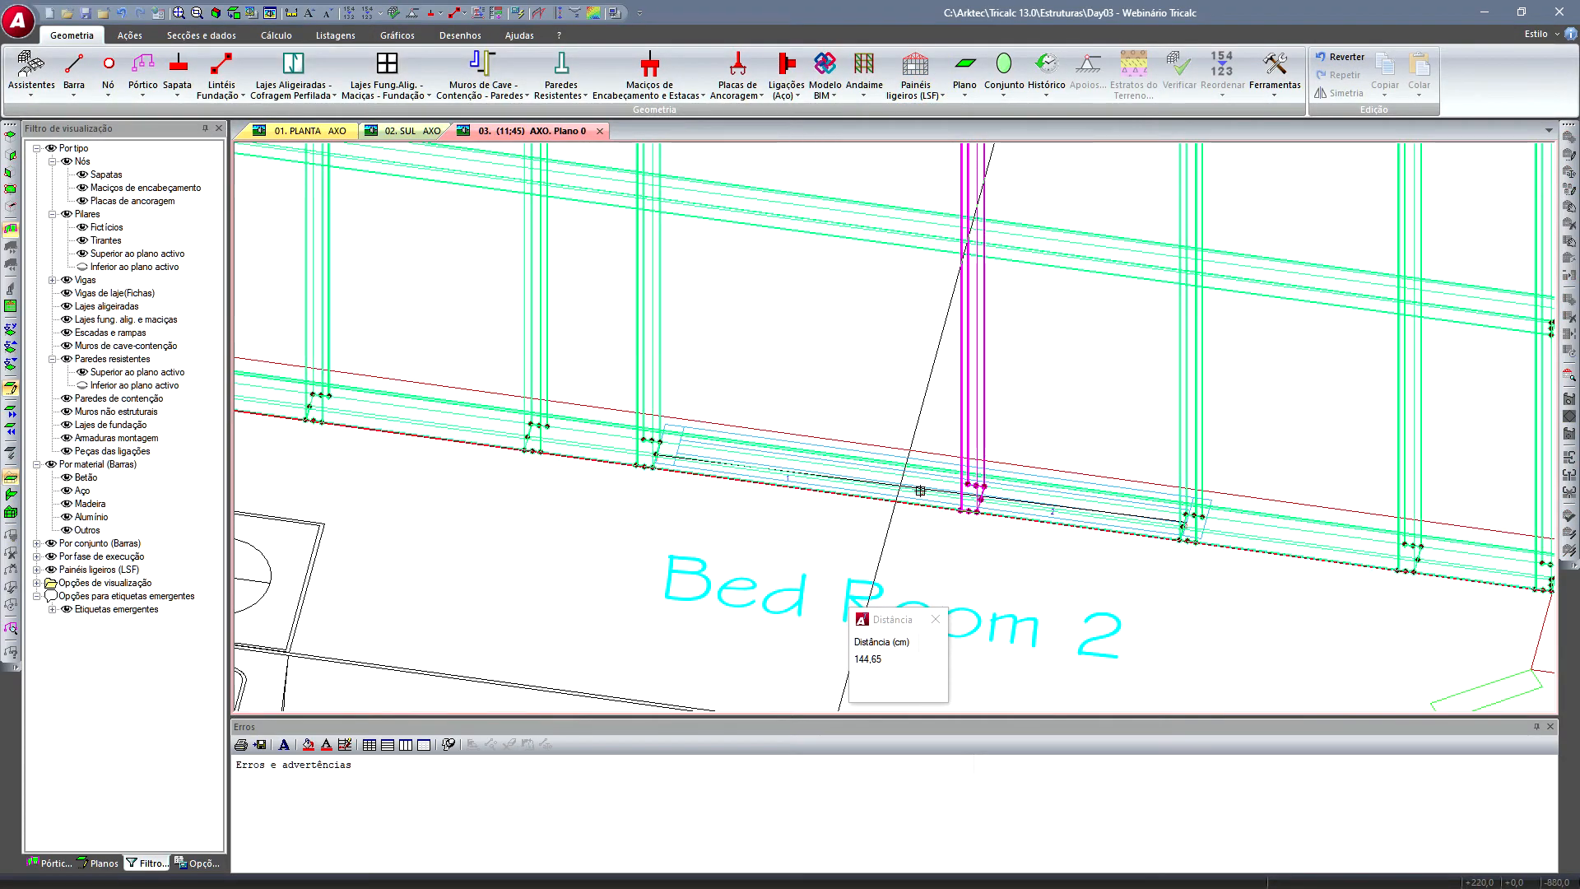
{"action": "scroll", "coordinate": [919, 542], "scroll_direction": "down", "scroll_amount": 2}
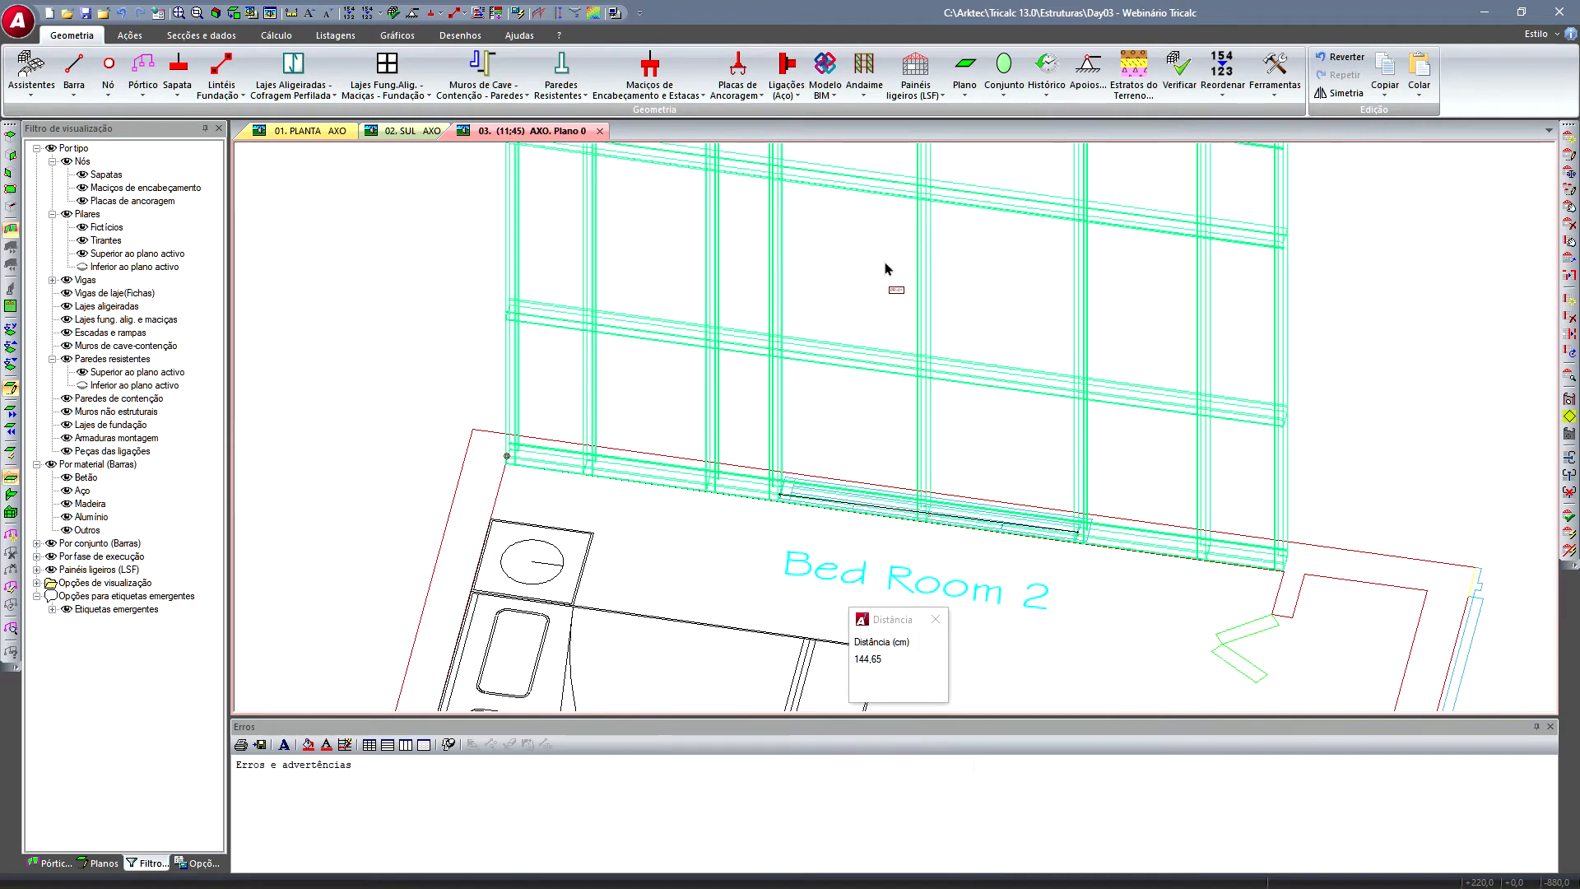
{"action": "left_click", "coordinate": [942, 620]}
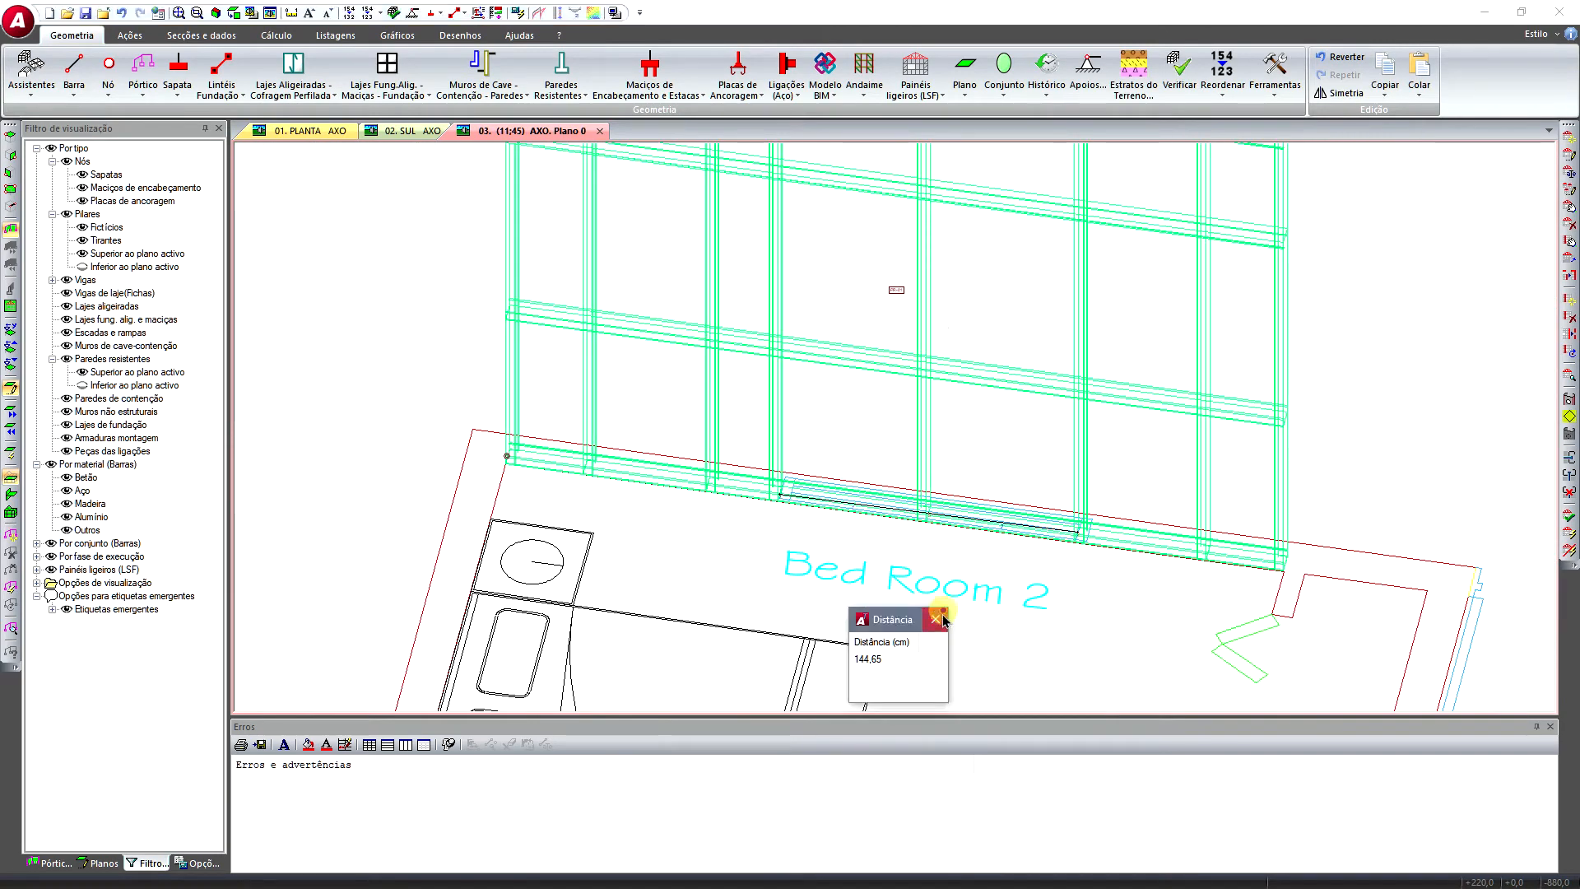
{"action": "left_click", "coordinate": [939, 619]}
- Divide the intermediate window stud at the upper and lower horizontal rails of the panel
{"action": "scroll", "coordinate": [909, 510], "scroll_direction": "down", "scroll_amount": 1}
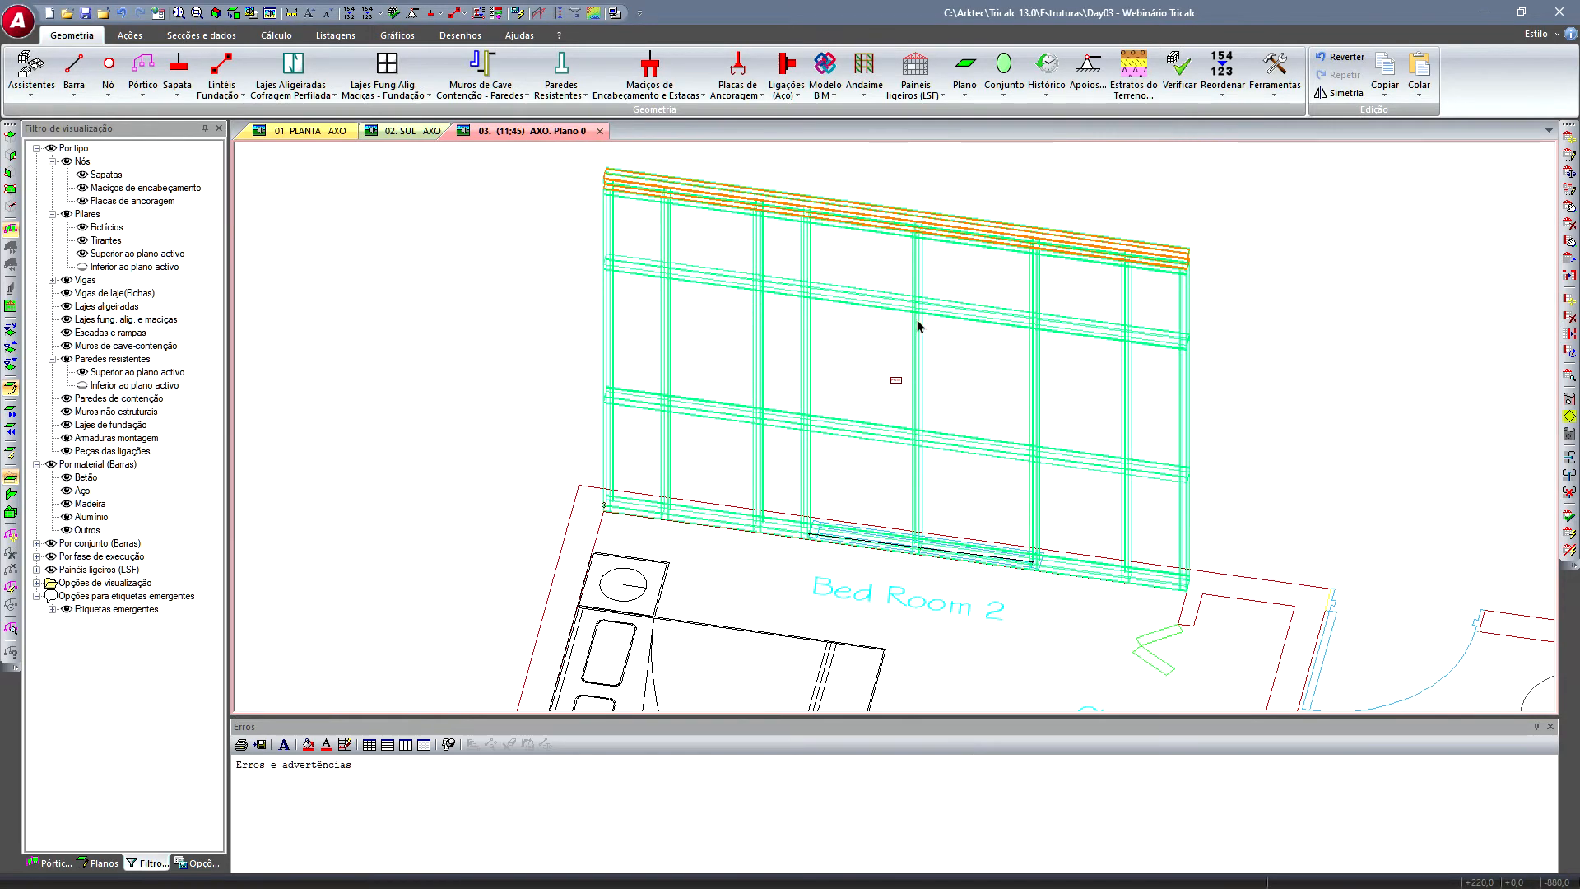
{"action": "scroll", "coordinate": [914, 419], "scroll_direction": "up", "scroll_amount": 1}
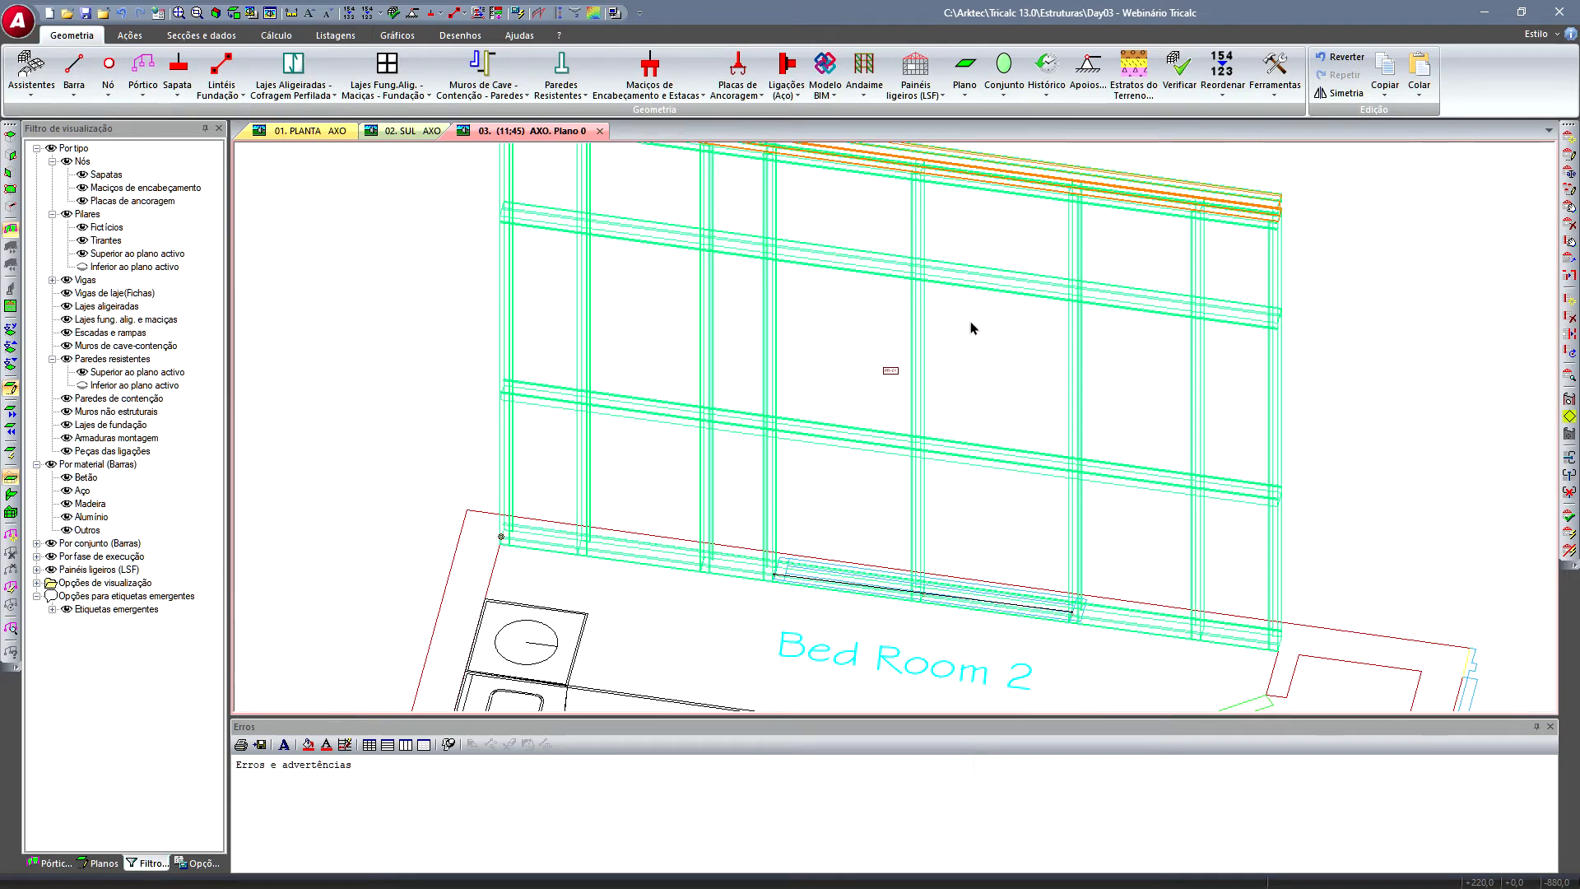
{"action": "left_click", "coordinate": [916, 87]}
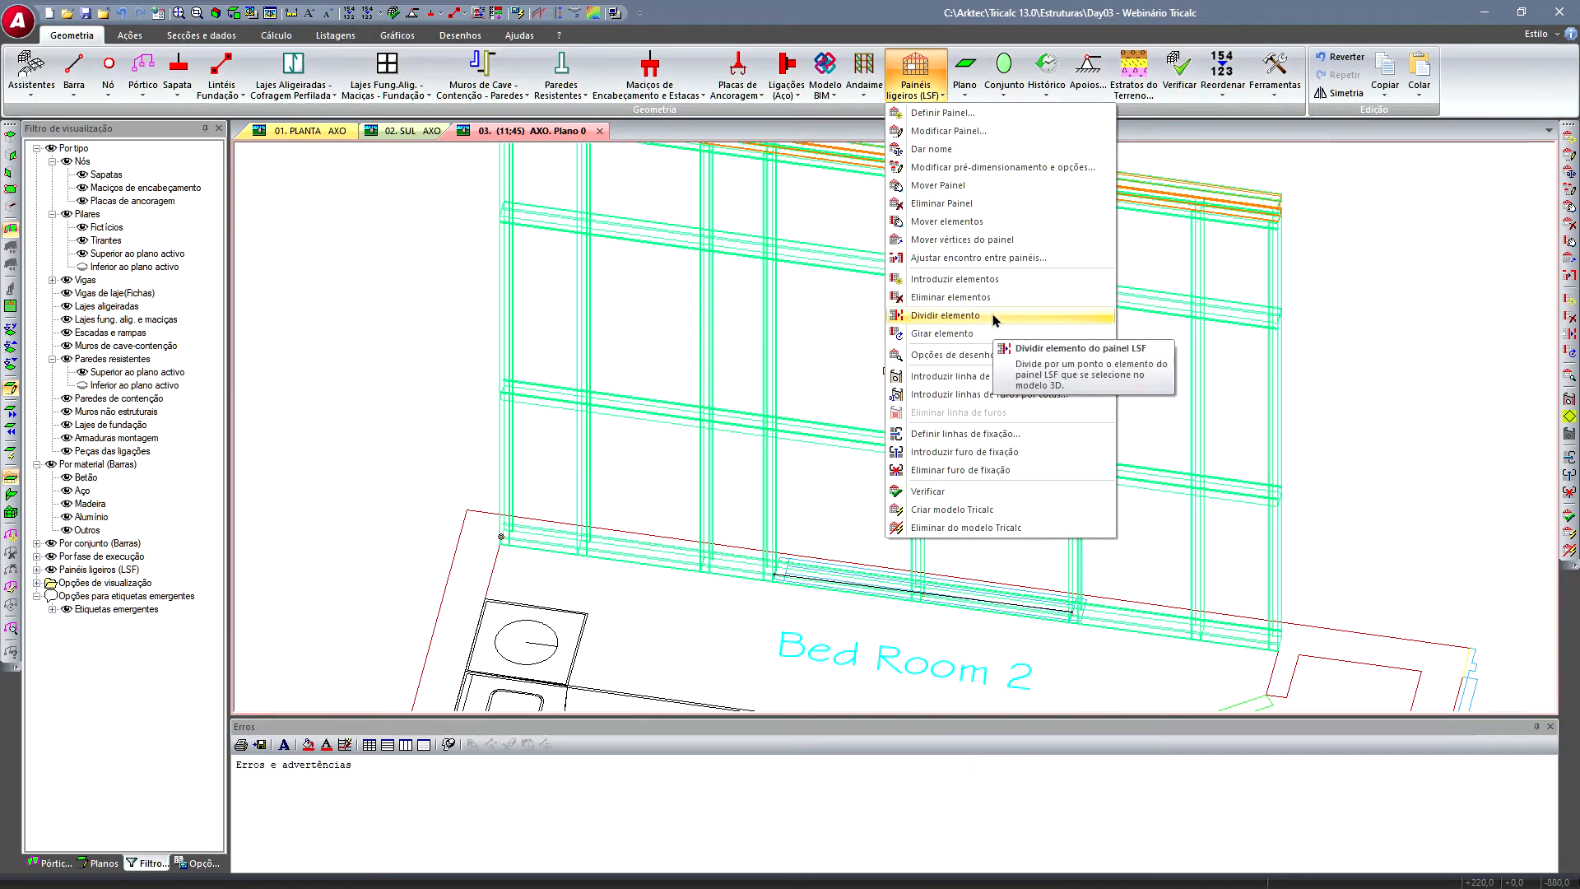
{"action": "left_click", "coordinate": [946, 316]}
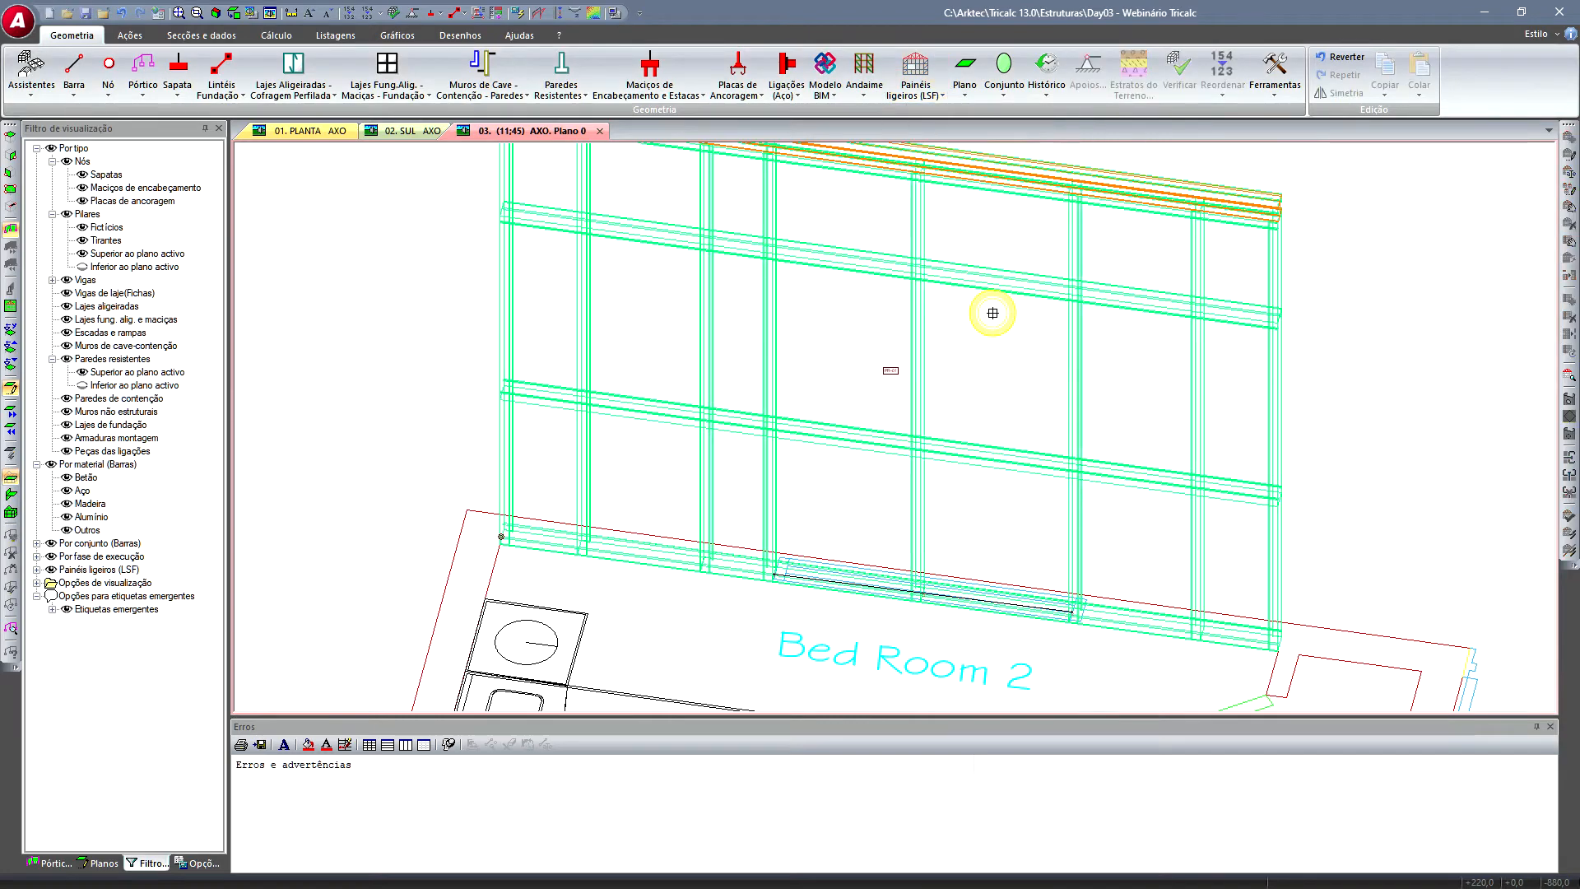
{"action": "left_click", "coordinate": [915, 363]}
{"action": "scroll", "coordinate": [1185, 498], "scroll_direction": "up", "scroll_amount": 2}
{"action": "scroll", "coordinate": [476, 215], "scroll_direction": "up", "scroll_amount": 3}
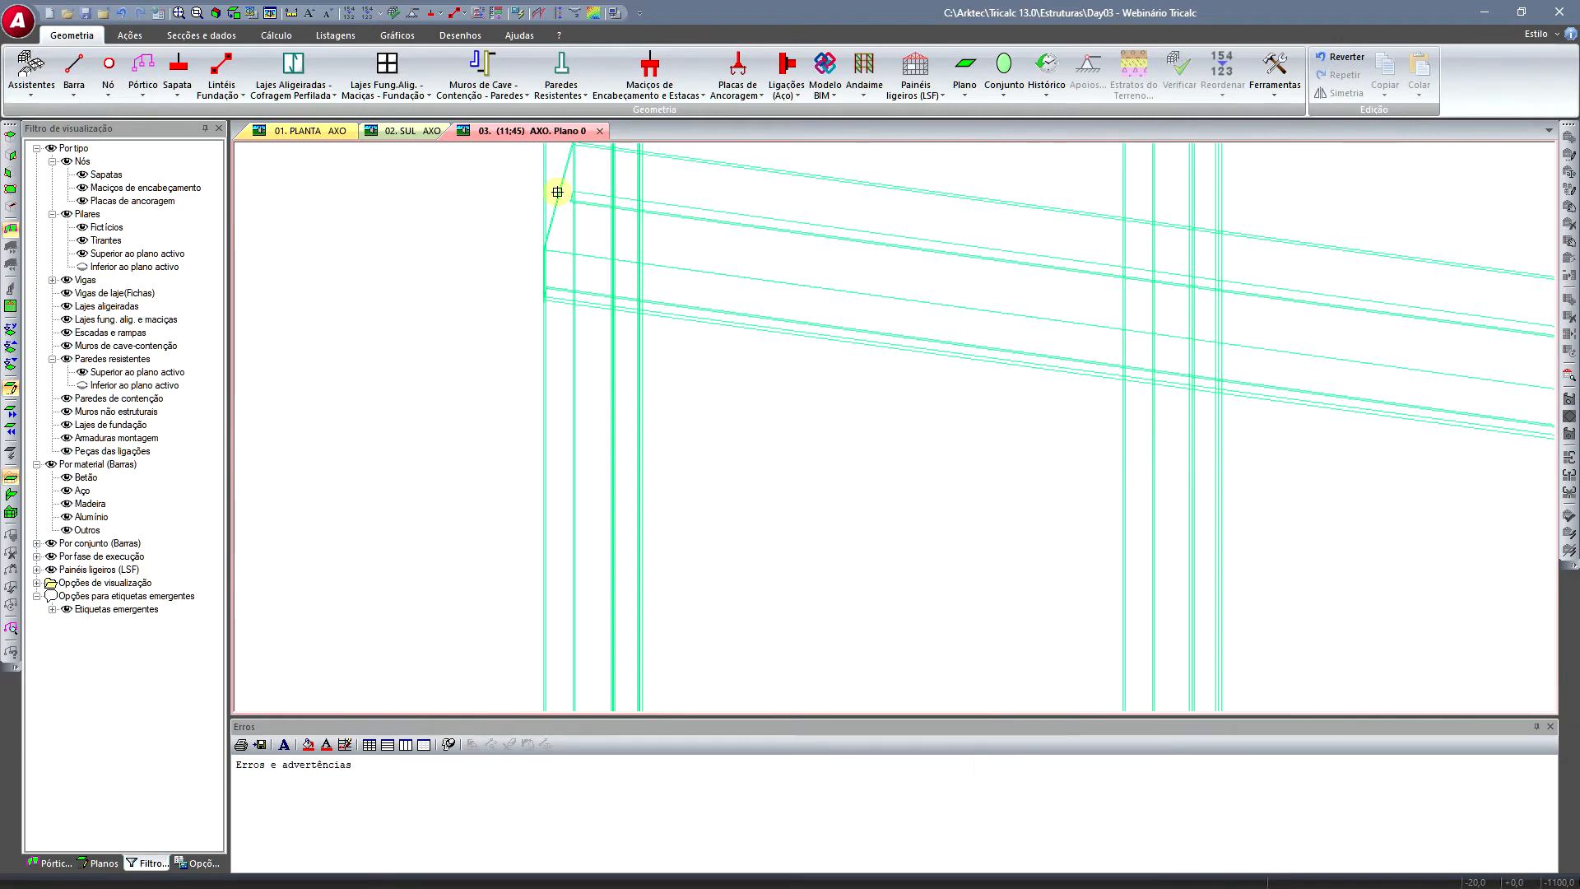
{"action": "scroll", "coordinate": [1073, 398], "scroll_direction": "down", "scroll_amount": 2}
{"action": "scroll", "coordinate": [910, 283], "scroll_direction": "down", "scroll_amount": 3}
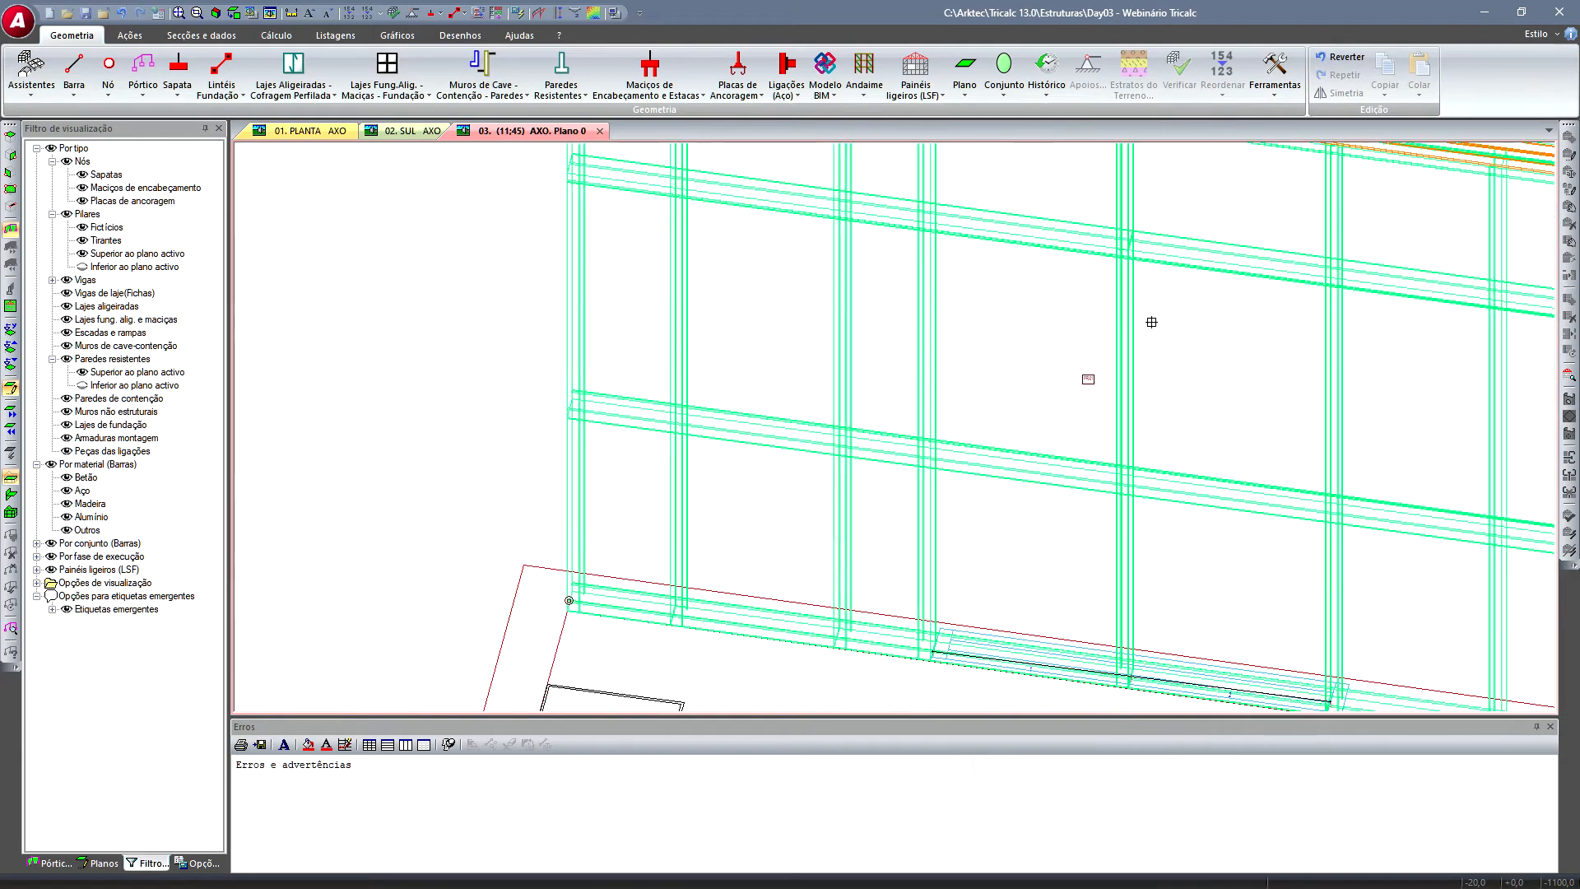
{"action": "left_click", "coordinate": [1118, 345]}
{"action": "scroll", "coordinate": [551, 402], "scroll_direction": "up", "scroll_amount": 5}
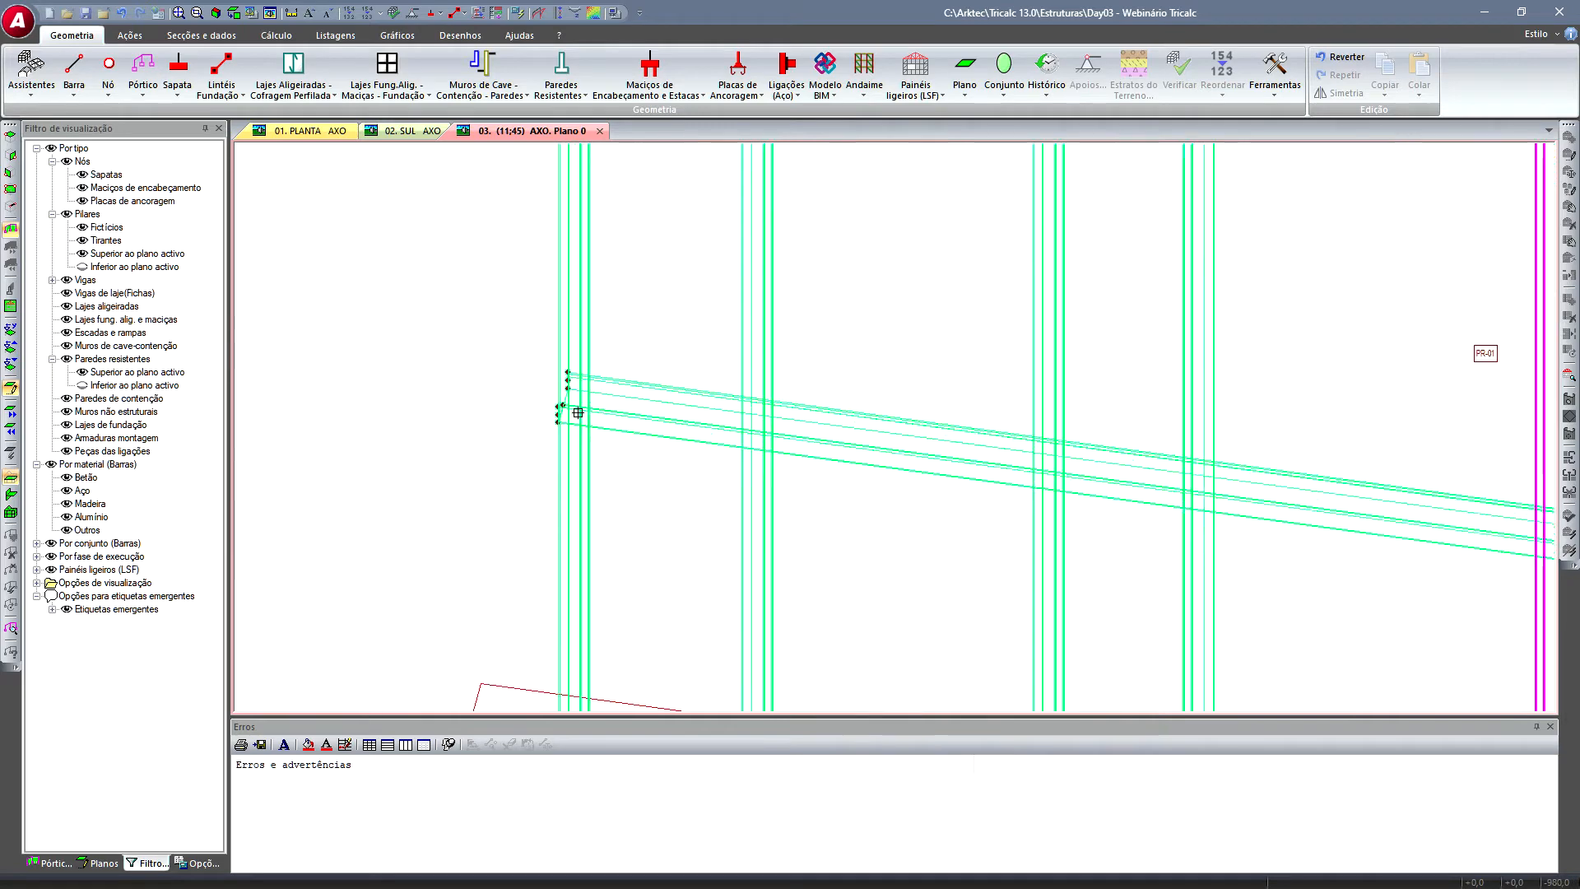
{"action": "scroll", "coordinate": [519, 393], "scroll_direction": "down", "scroll_amount": 6}
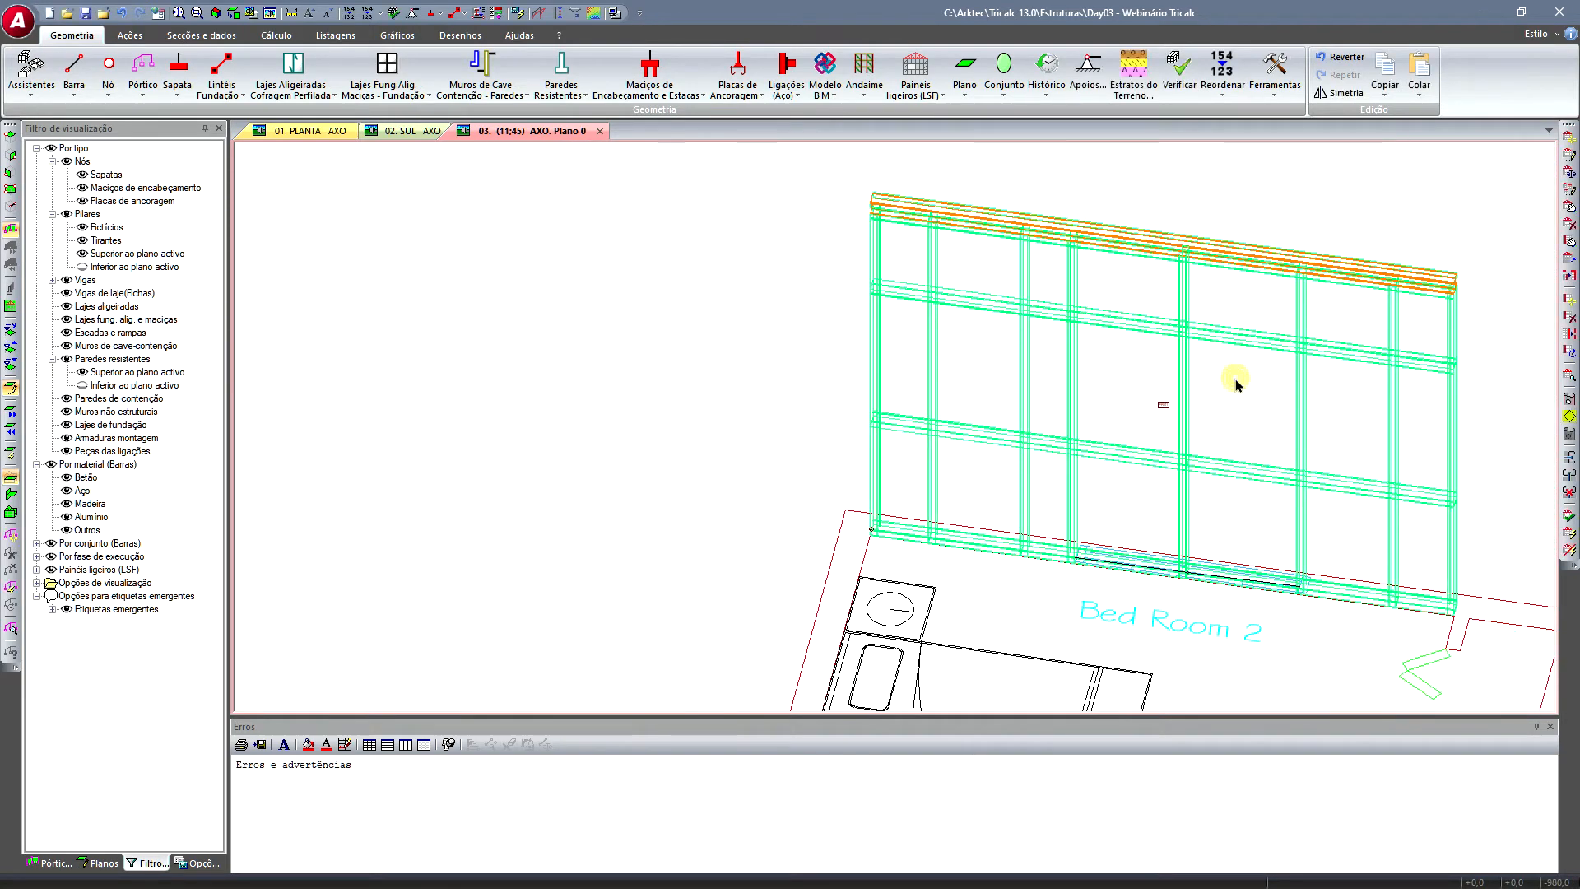
- Delete the intermediate stud's segment between the two horizontal rails to clear the window opening
{"action": "left_click", "coordinate": [916, 78]}
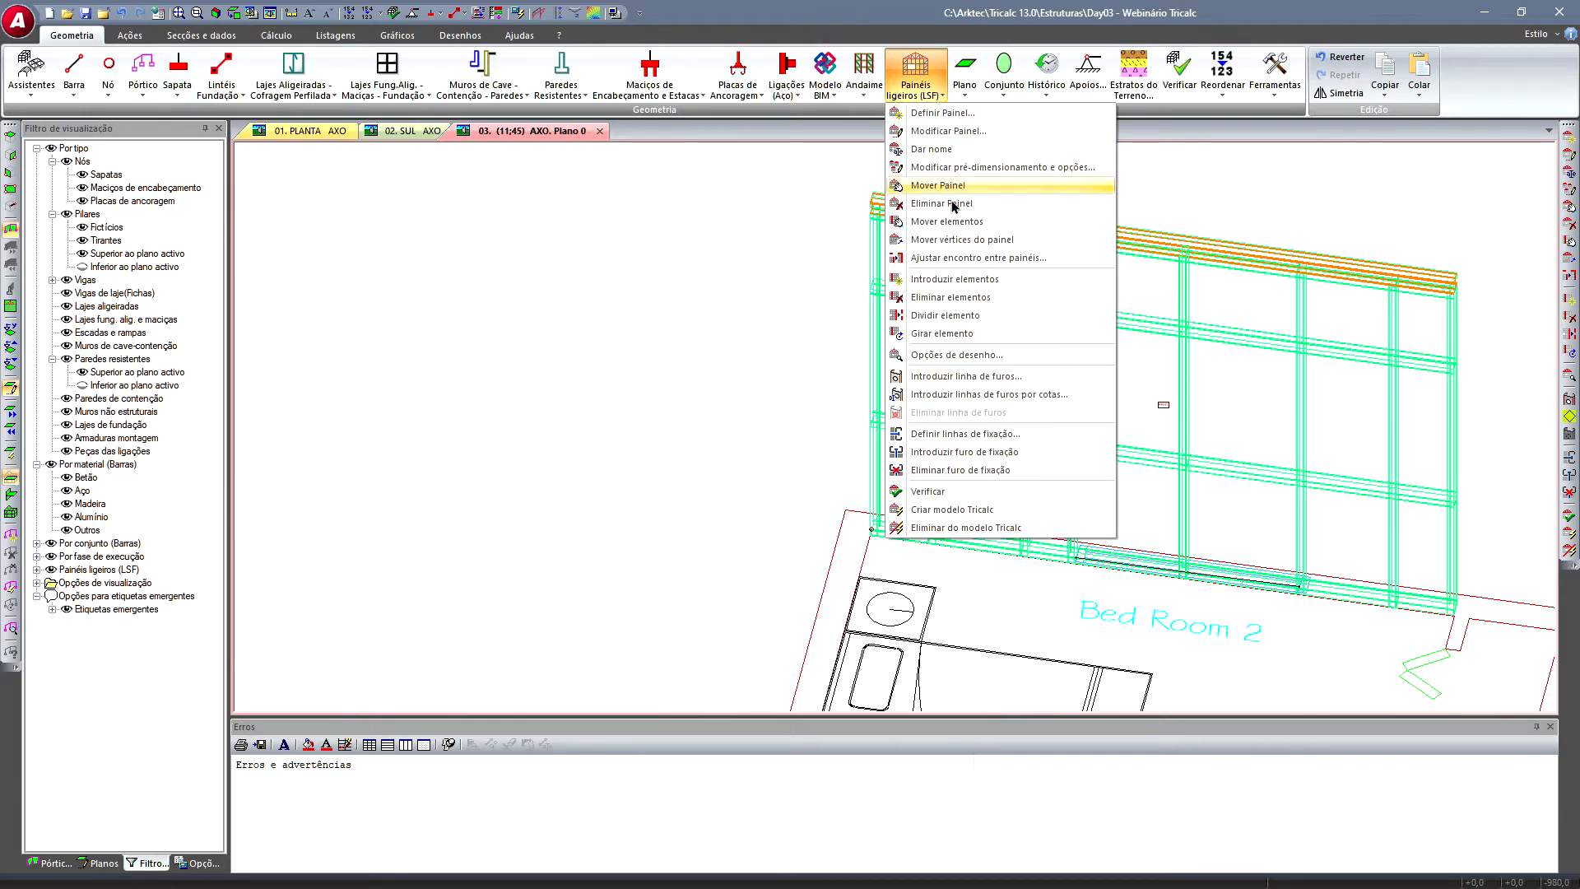
{"action": "left_click", "coordinate": [970, 299]}
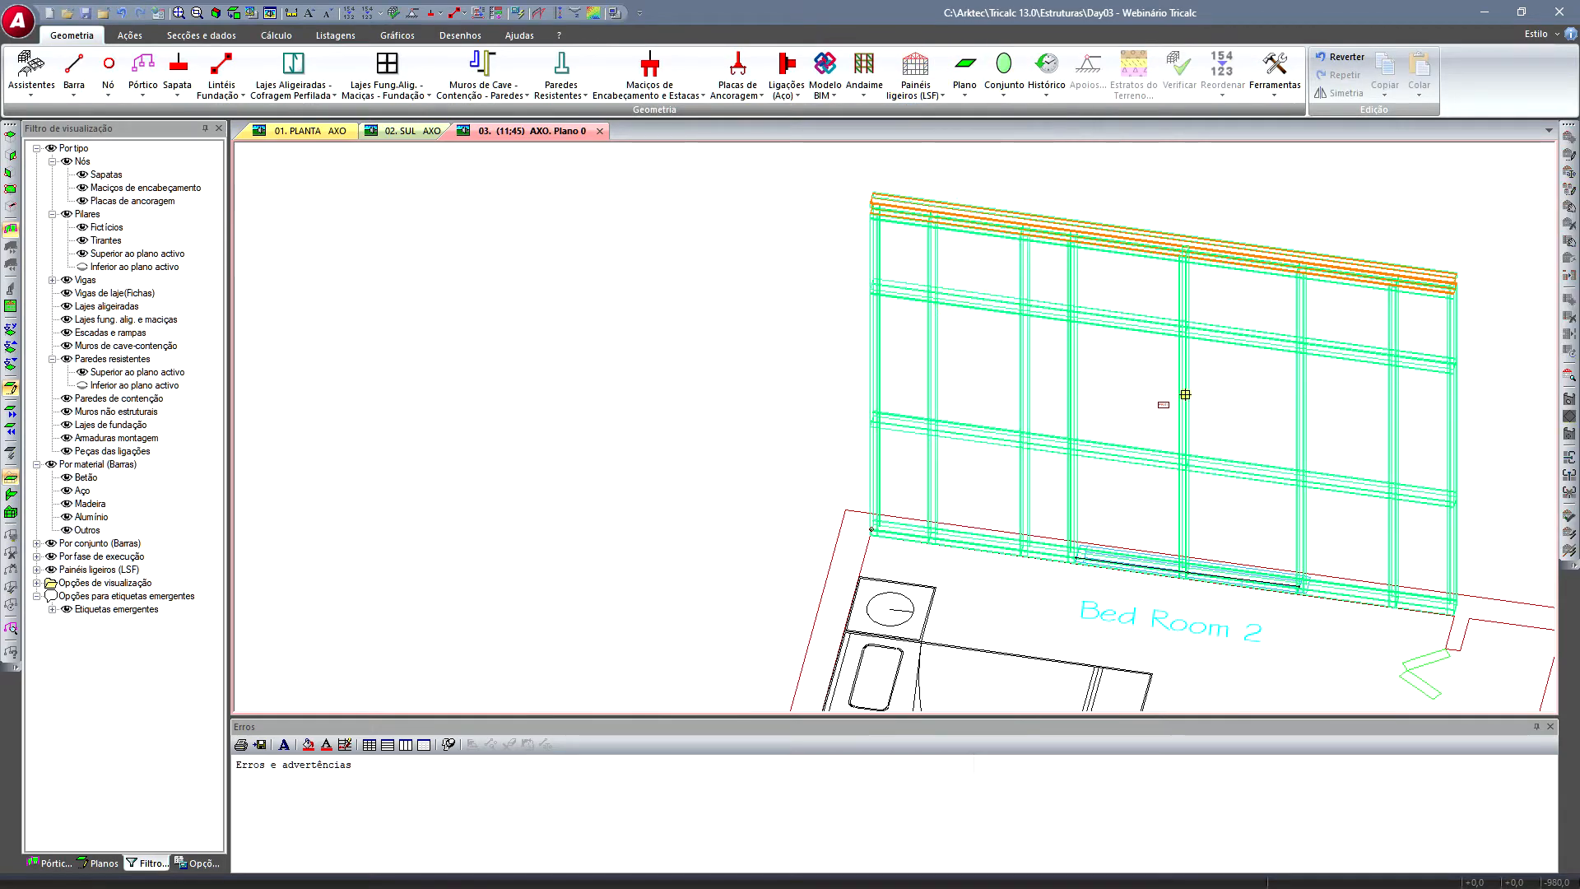
{"action": "left_click", "coordinate": [1186, 406]}
{"action": "scroll", "coordinate": [1187, 409], "scroll_direction": "up", "scroll_amount": 2}
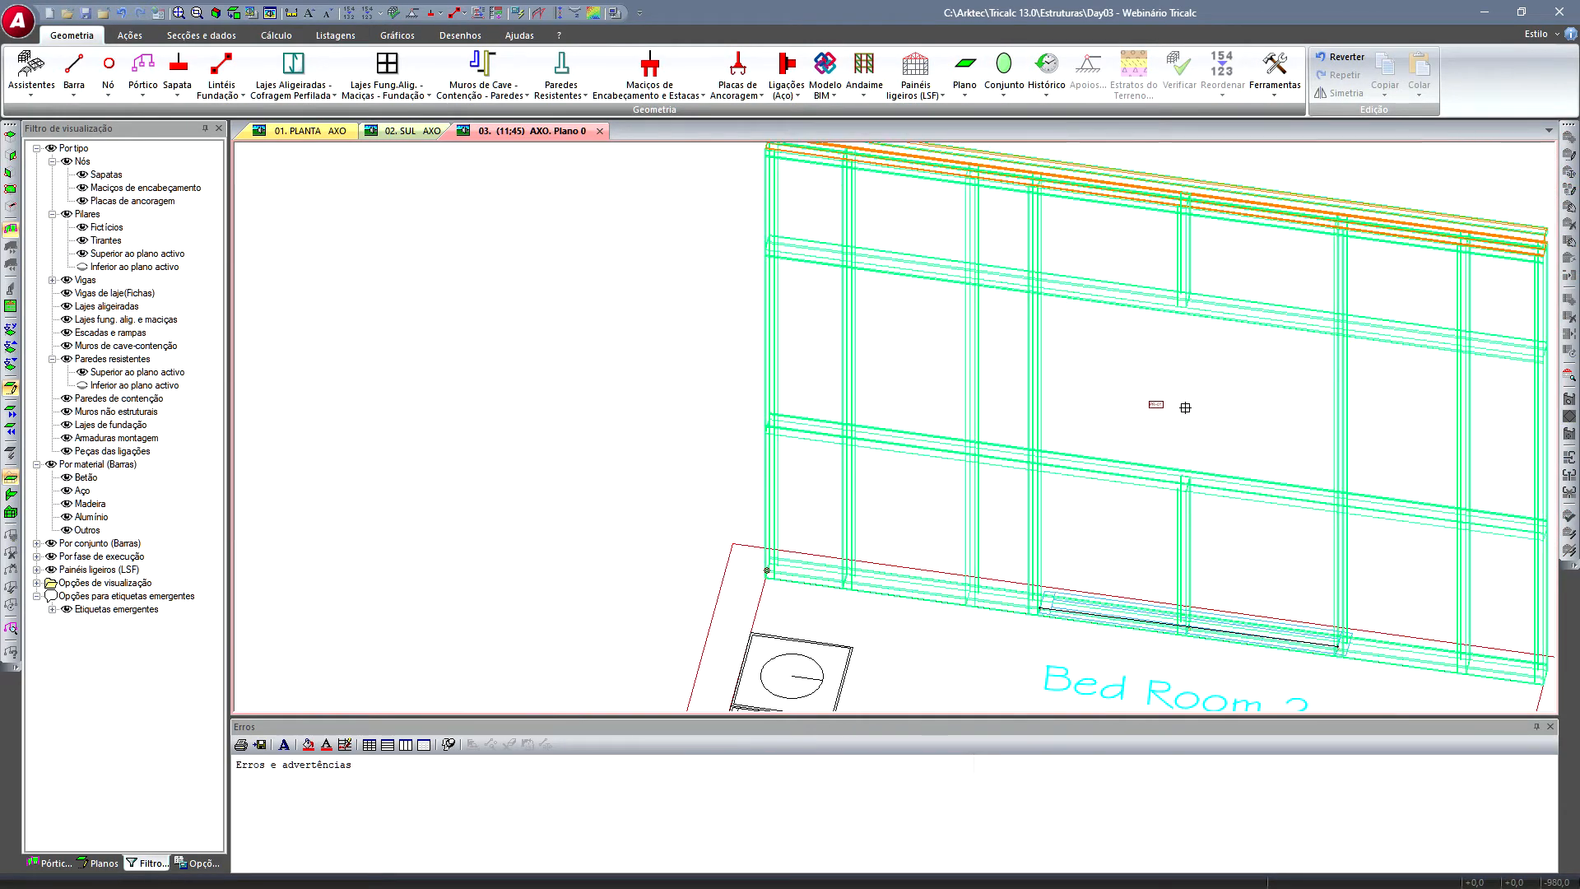
{"action": "right_click", "coordinate": [1169, 178]}
{"action": "middle_click_drag", "start_coordinate": [1182, 189], "coordinate": [1109, 409]}
{"action": "scroll", "coordinate": [1024, 398], "scroll_direction": "down", "scroll_amount": 3}
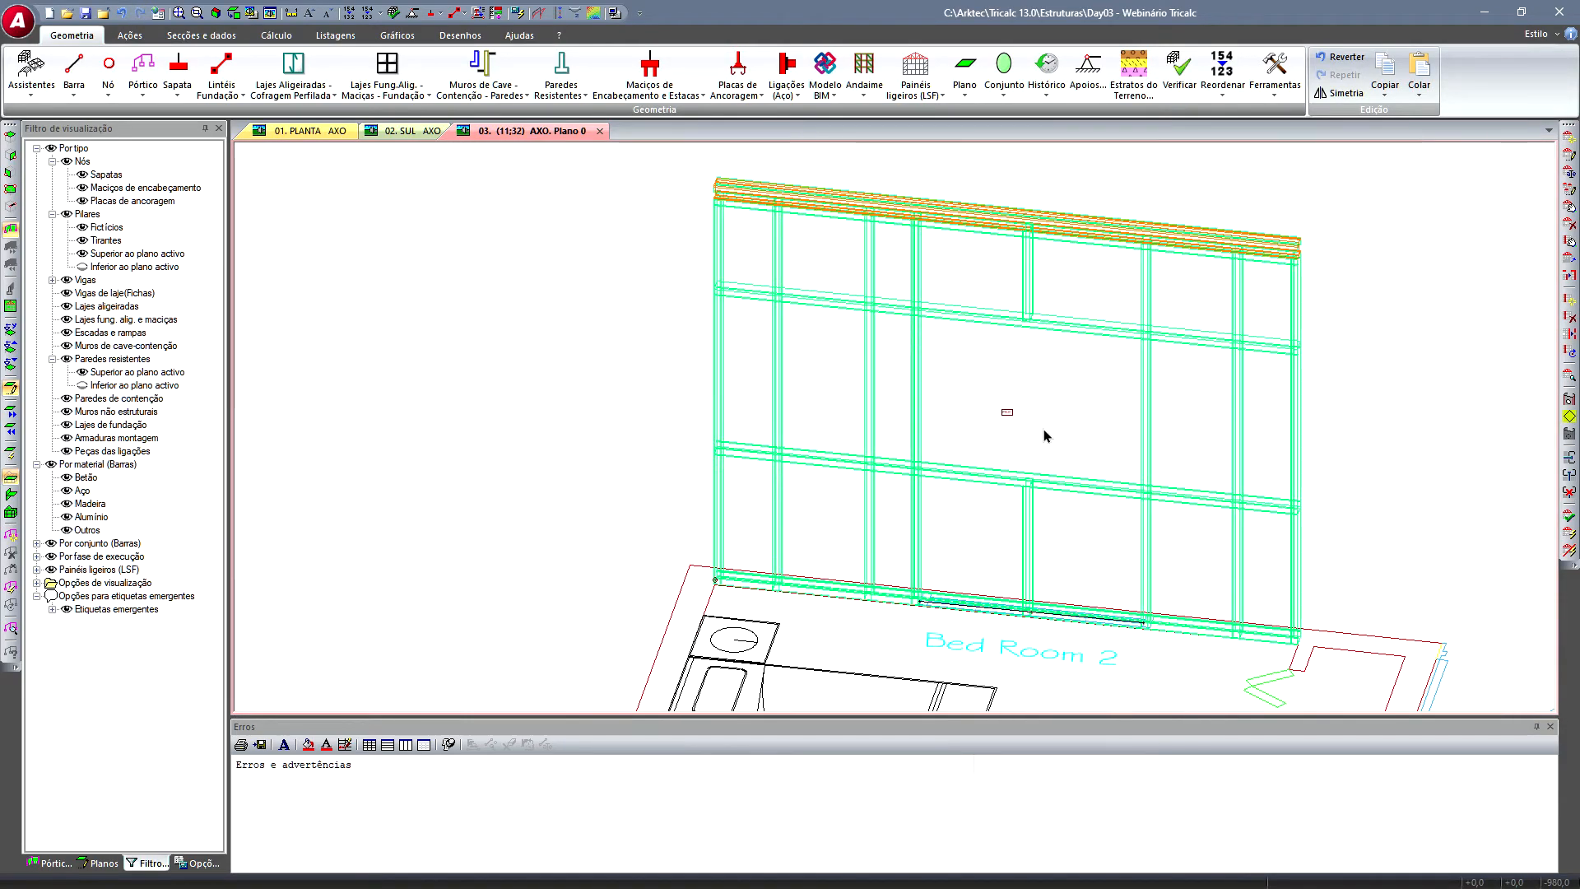
{"action": "middle_click_drag", "start_coordinate": [1024, 422], "coordinate": [927, 409]}
- Set up inserting diagonal bars in profile CF 100.45.1.5, placed by two points with an intersection distance of 7,00
{"action": "key", "text": "alt"}
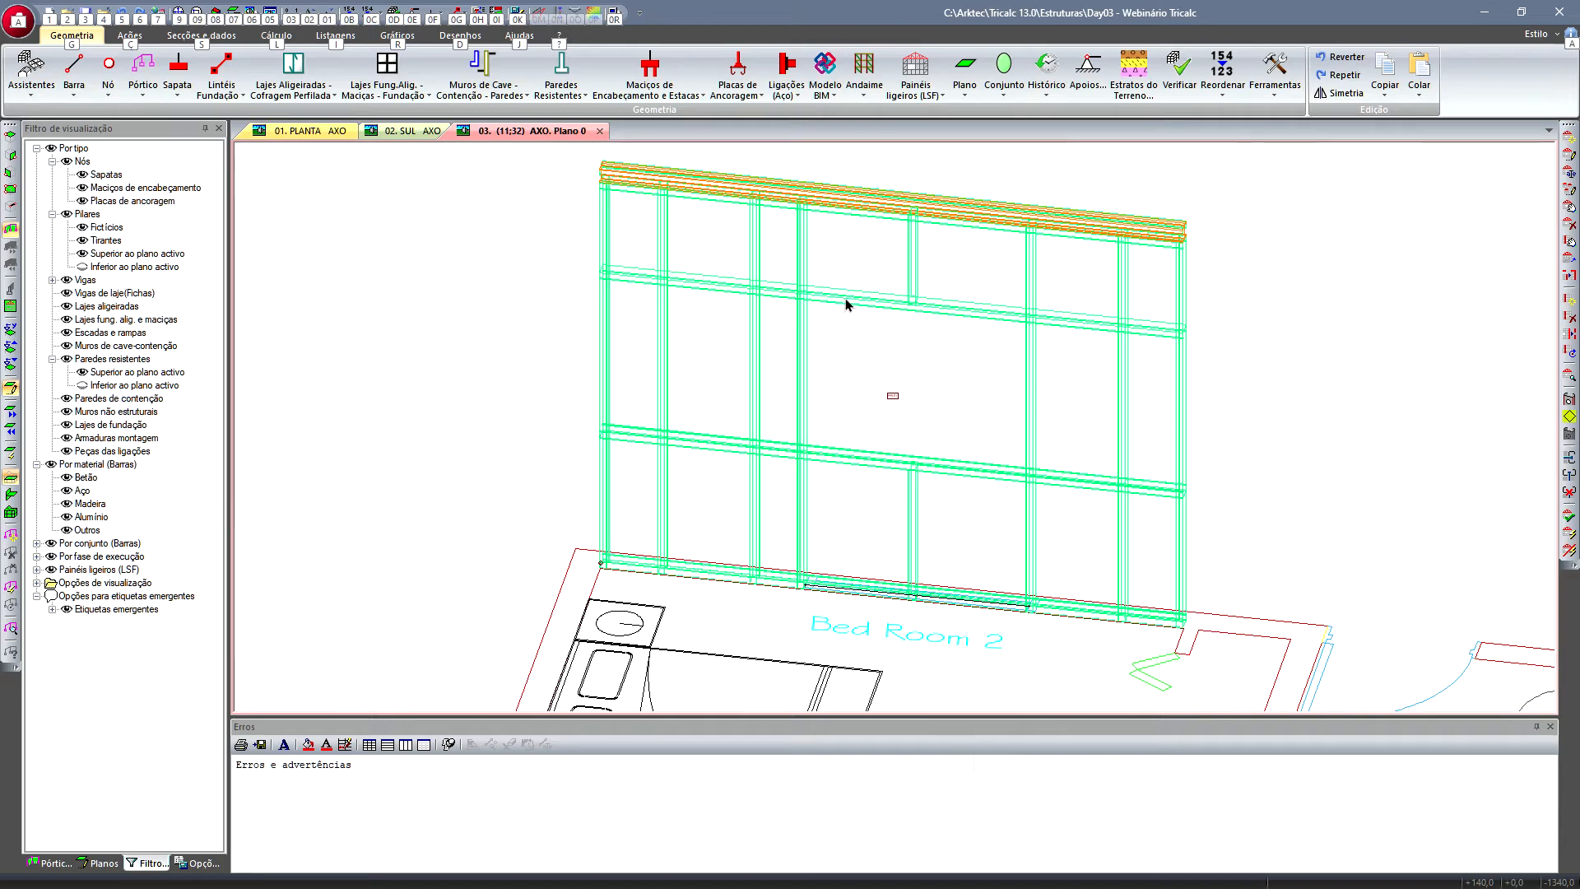
{"action": "left_click", "coordinate": [935, 97]}
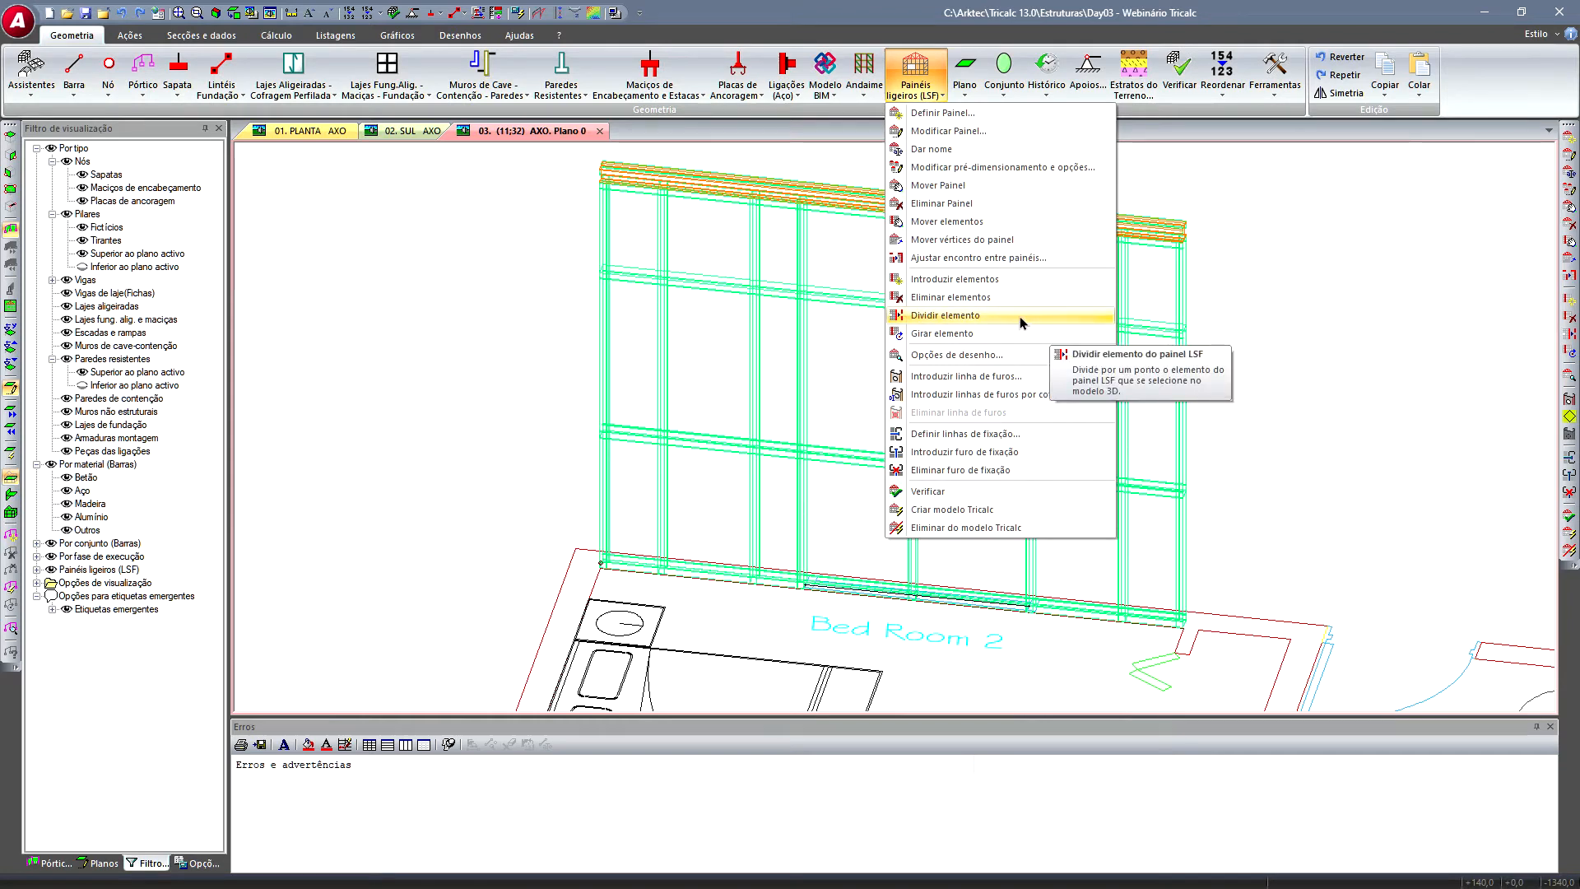
{"action": "left_click", "coordinate": [980, 280]}
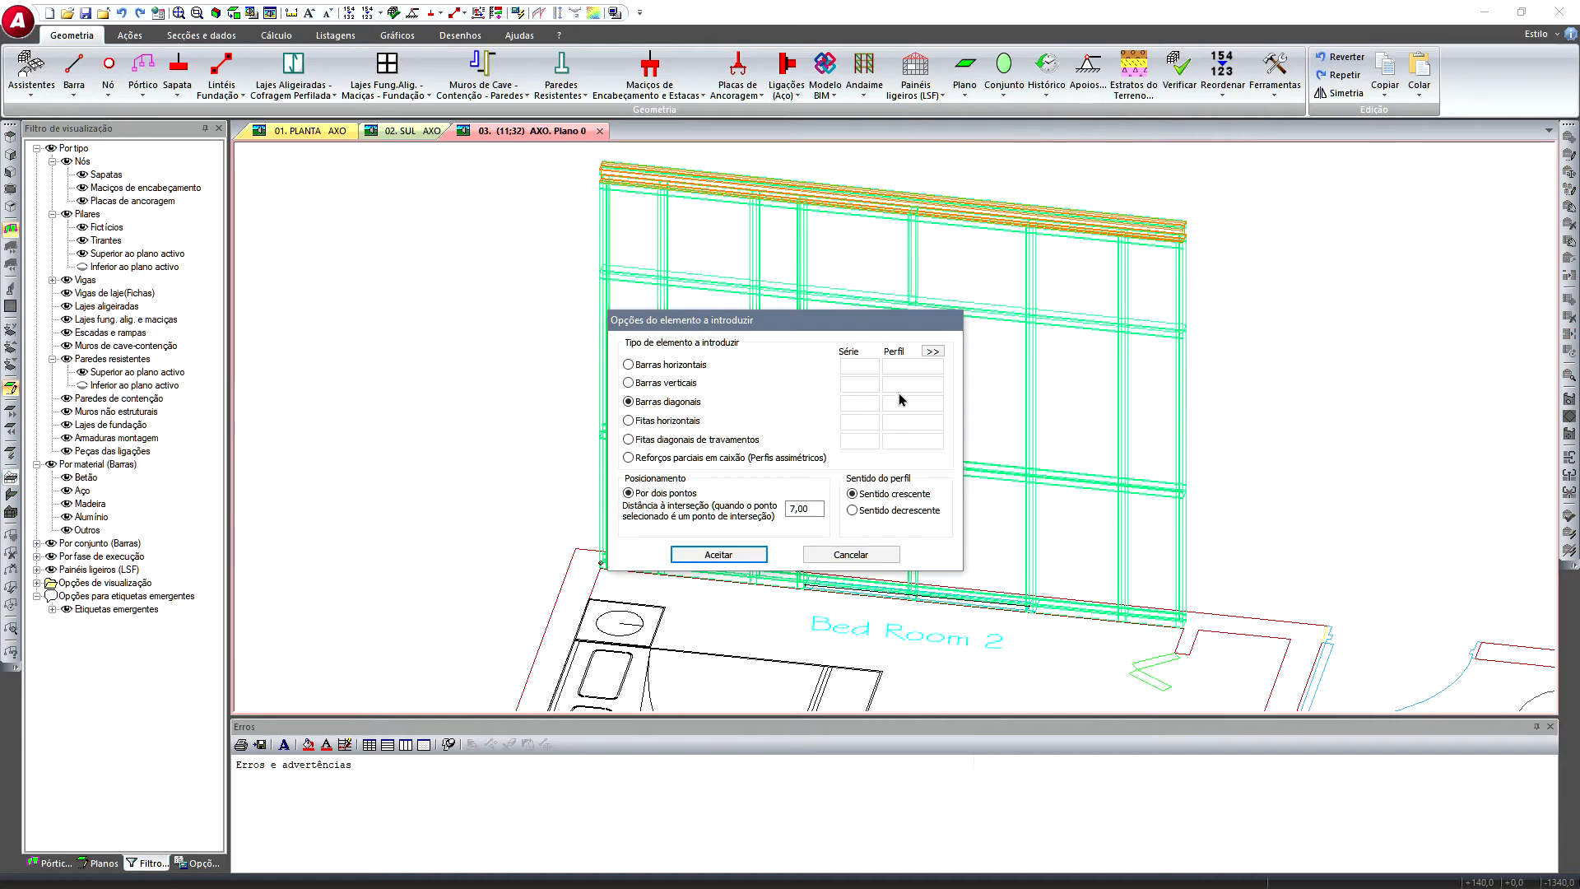
{"action": "left_click", "coordinate": [931, 353]}
{"action": "left_click", "coordinate": [843, 302]}
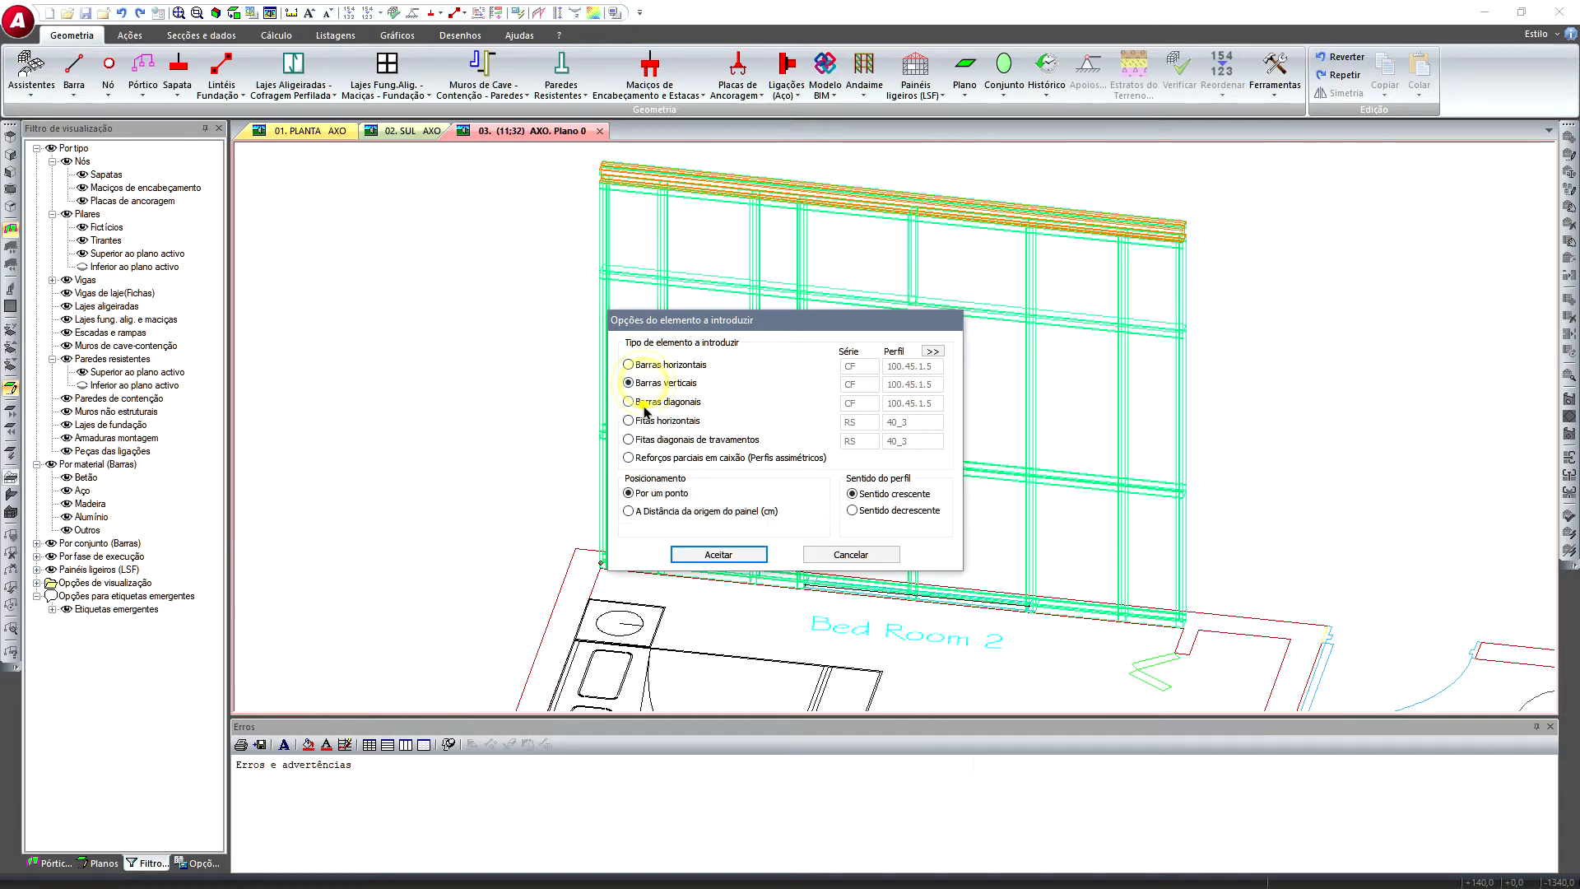
{"action": "double_click", "coordinate": [814, 511]}
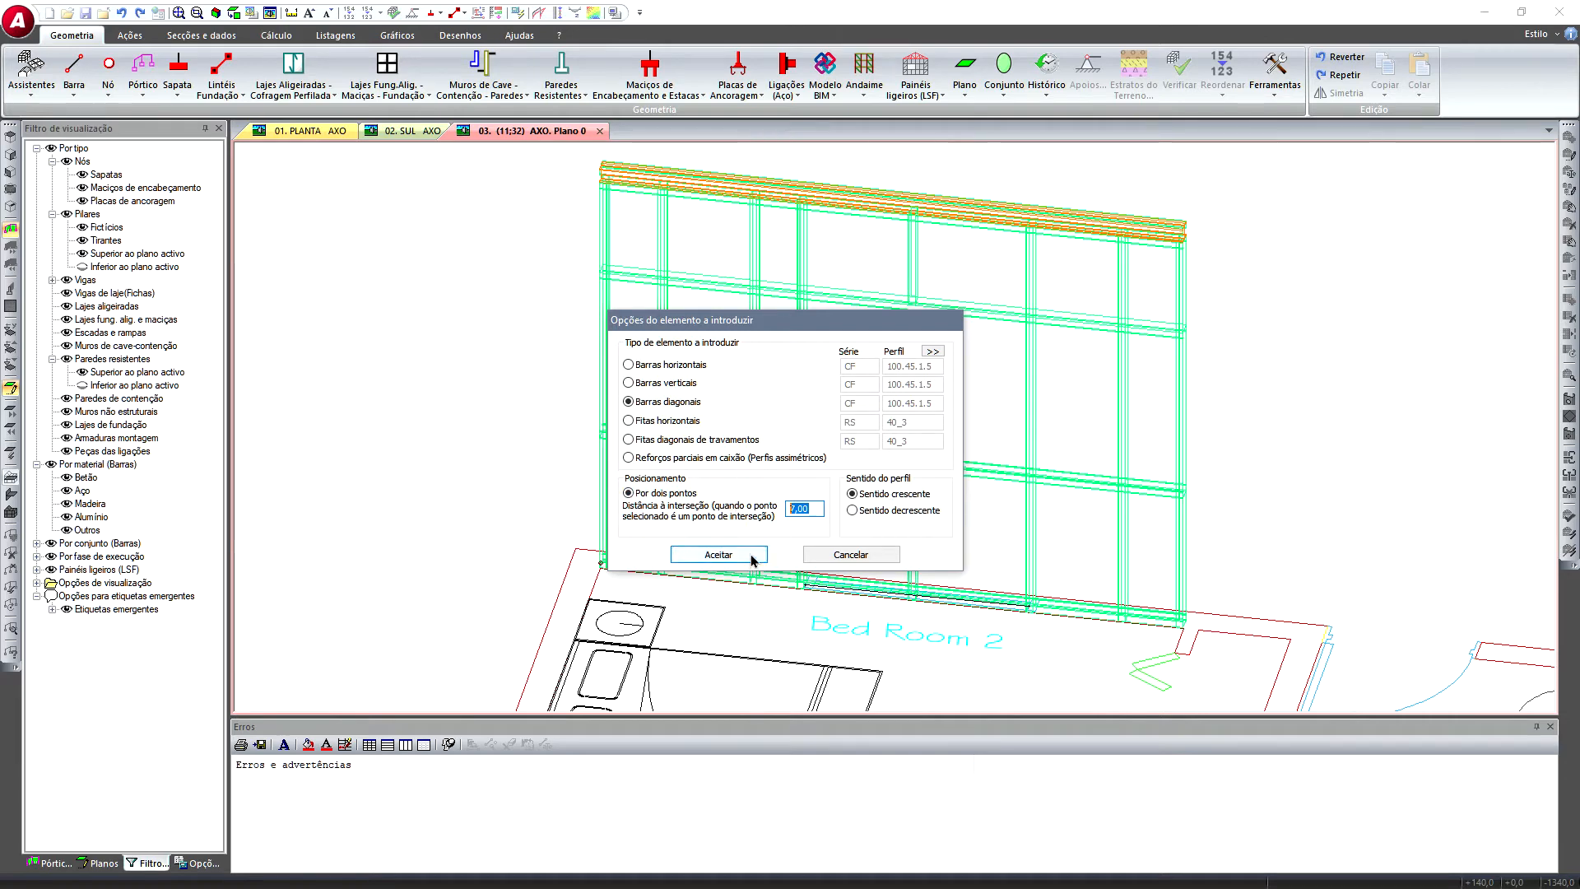
{"action": "left_click", "coordinate": [719, 555]}
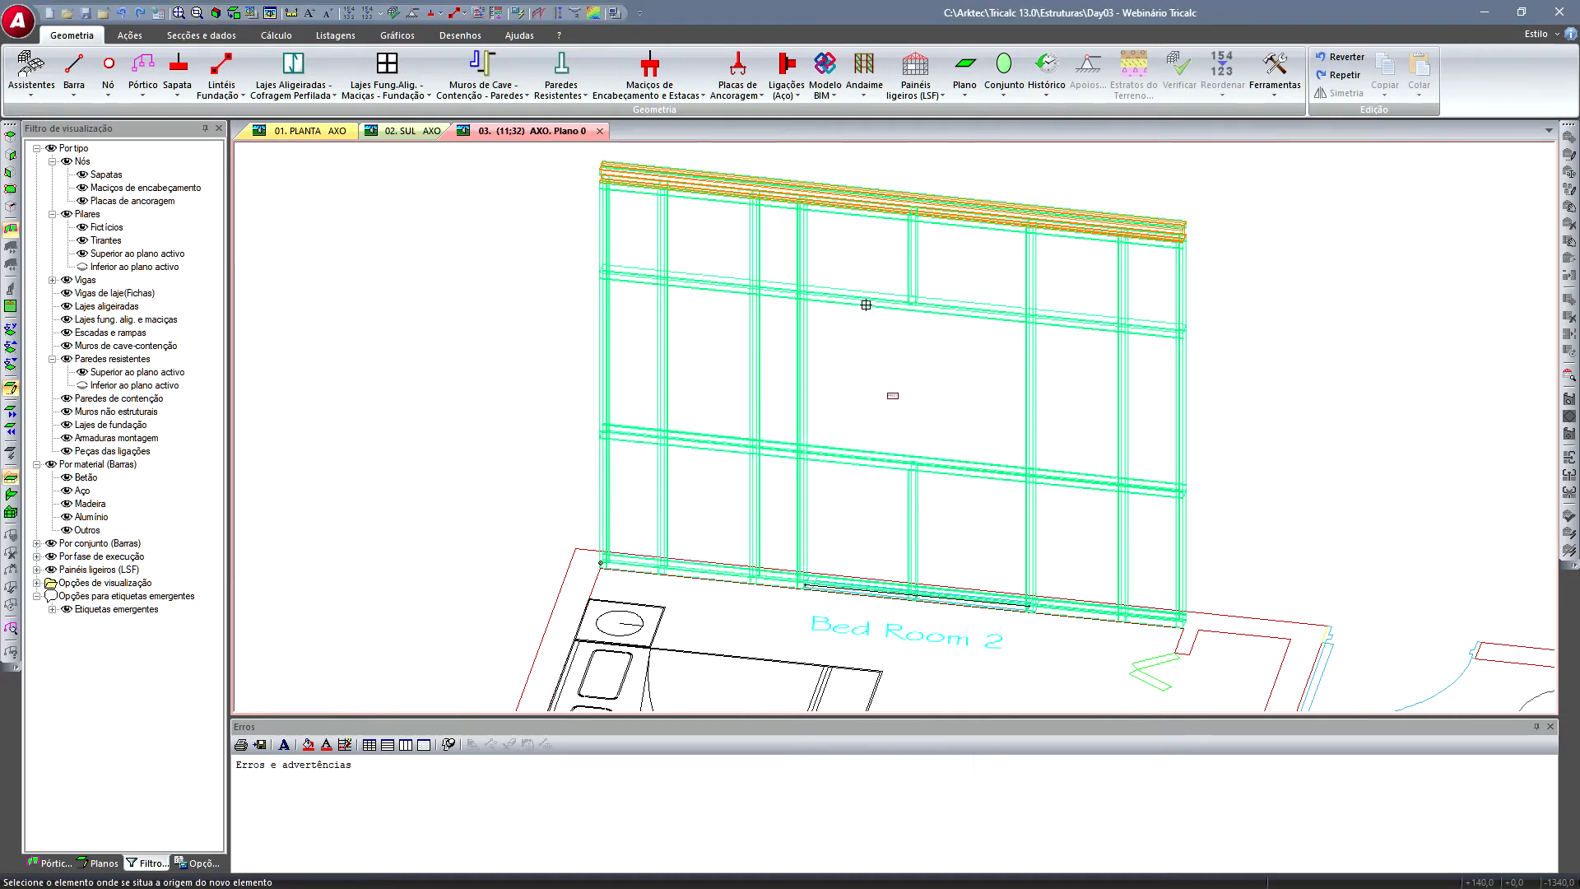
- Insert a diagonal bar above the window from the left window stud at the upper rail to the short middle stud's top
{"action": "left_click", "coordinate": [868, 212]}
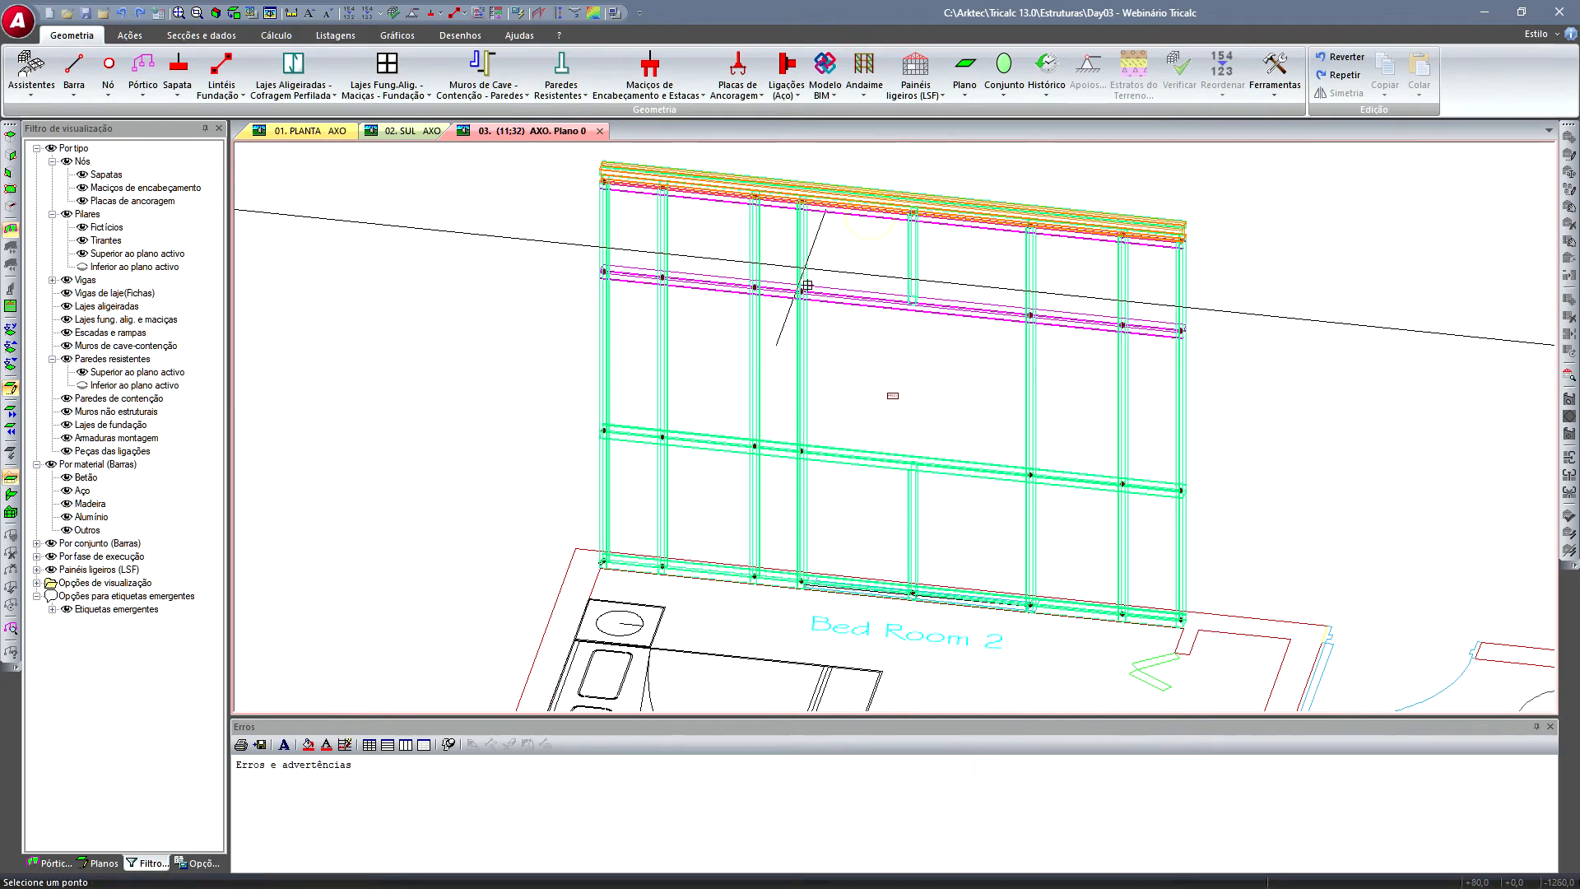
{"action": "scroll", "coordinate": [801, 322], "scroll_direction": "up", "scroll_amount": 5}
{"action": "left_click", "coordinate": [752, 372]}
{"action": "middle_click_drag", "start_coordinate": [894, 273], "coordinate": [741, 416]}
{"action": "left_click", "coordinate": [1061, 183]}
{"action": "middle_click_drag", "start_coordinate": [1084, 195], "coordinate": [800, 331]}
{"action": "scroll", "coordinate": [799, 332], "scroll_direction": "down", "scroll_amount": 1}
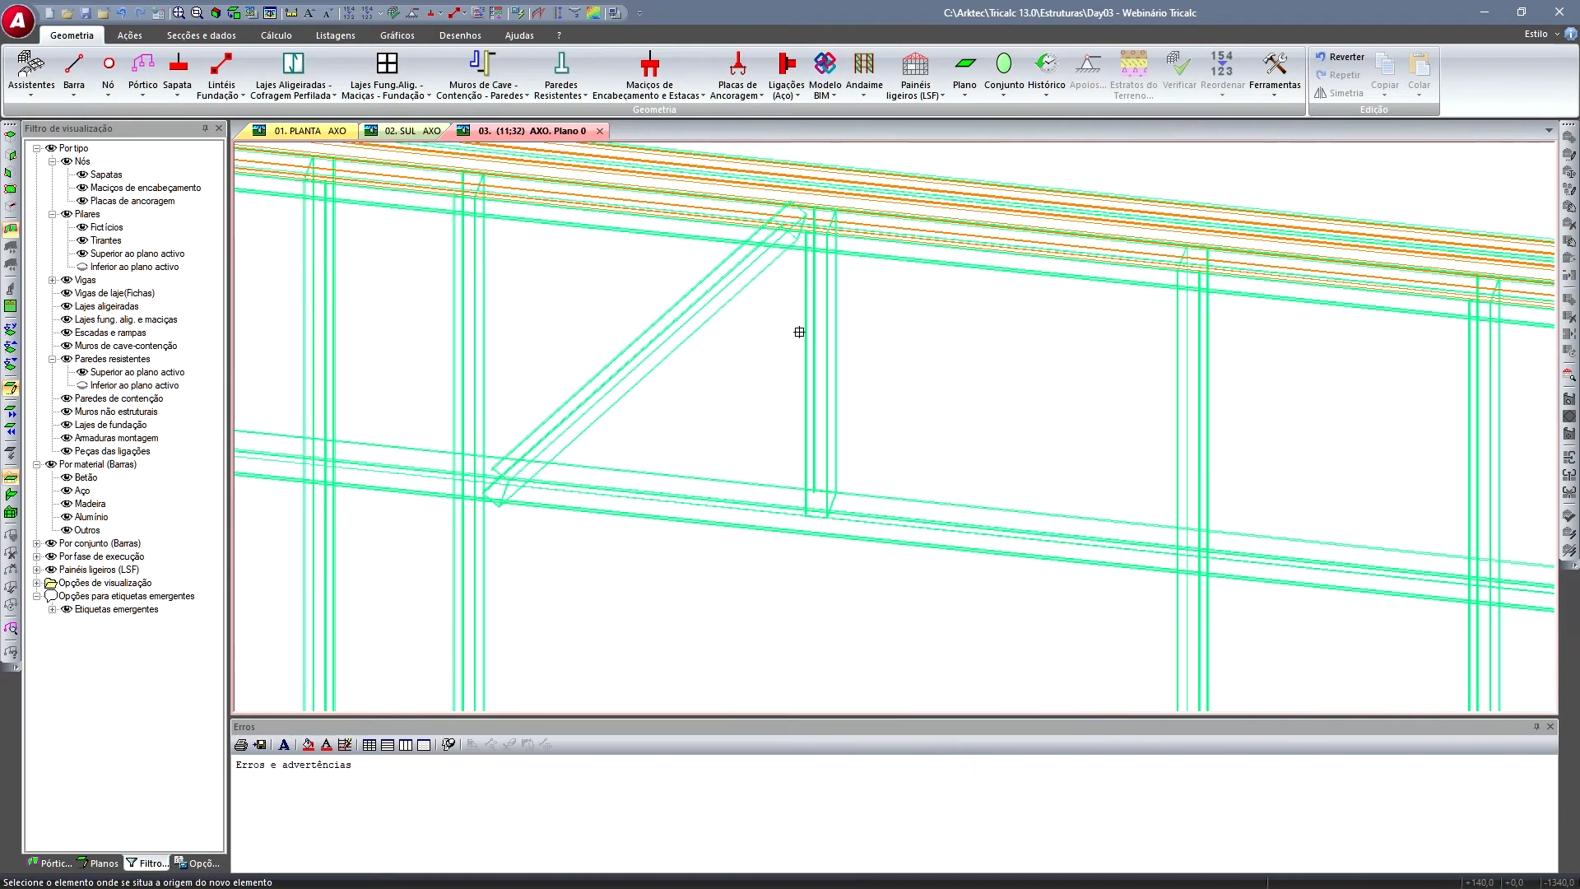
- Insert the opposite diagonal above the window, from the short middle stud's top to the right window stud at the upper rail
{"action": "left_click", "coordinate": [925, 525]}
{"action": "left_click", "coordinate": [977, 258]}
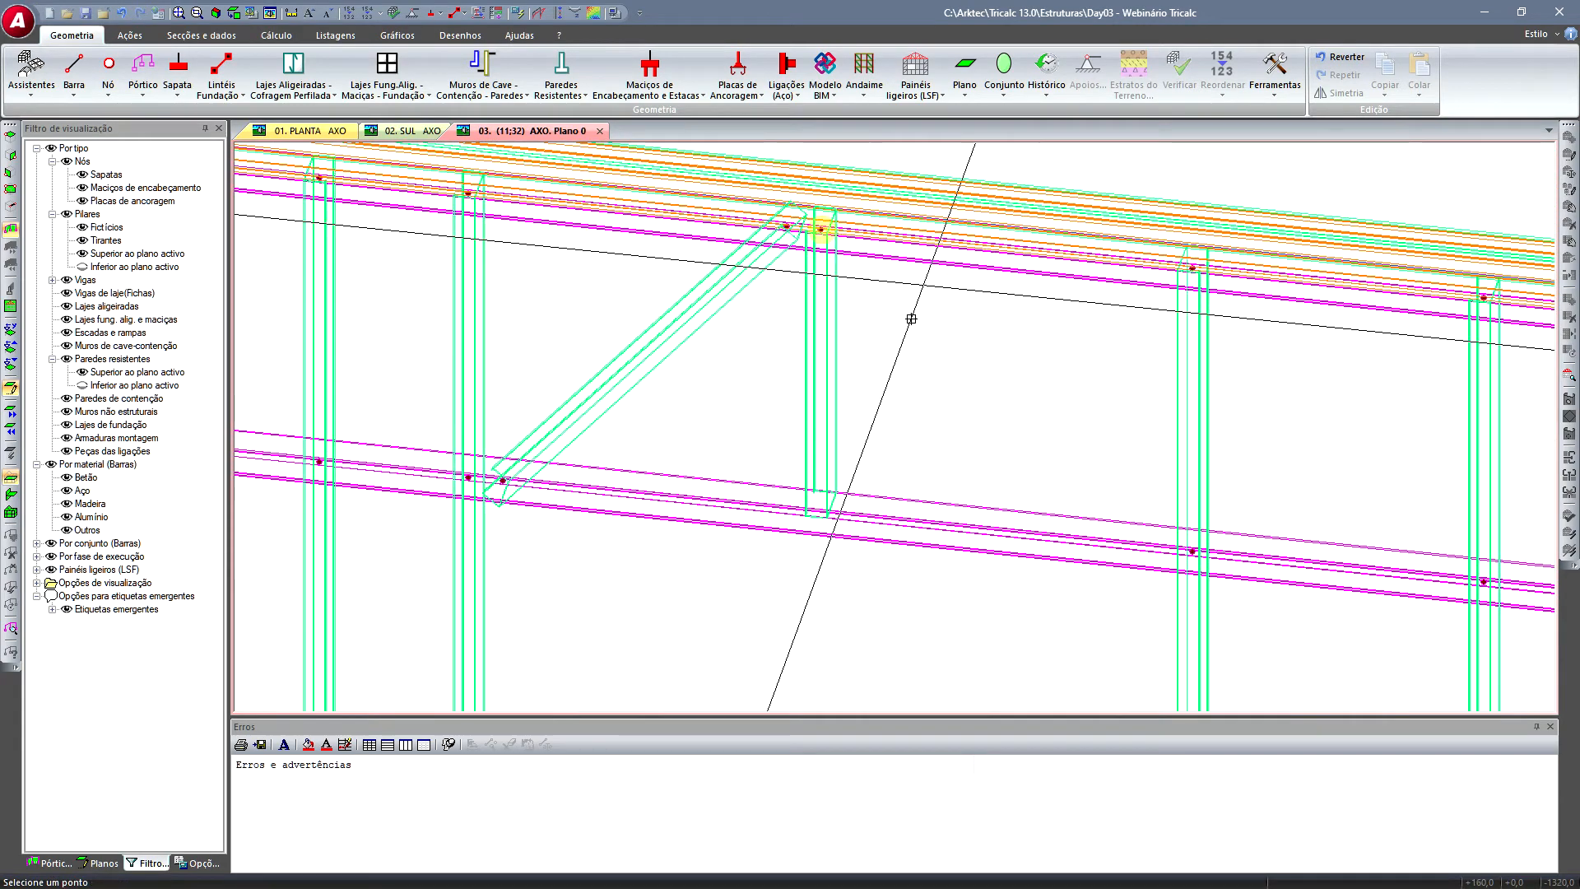
{"action": "left_click", "coordinate": [1192, 551]}
- Try to insert a diagonal below the window from the left window stud's base to the top of the lower short stud
{"action": "scroll", "coordinate": [1015, 487], "scroll_direction": "down", "scroll_amount": 2}
{"action": "scroll", "coordinate": [980, 330], "scroll_direction": "down", "scroll_amount": 2}
{"action": "scroll", "coordinate": [973, 337], "scroll_direction": "up", "scroll_amount": 3}
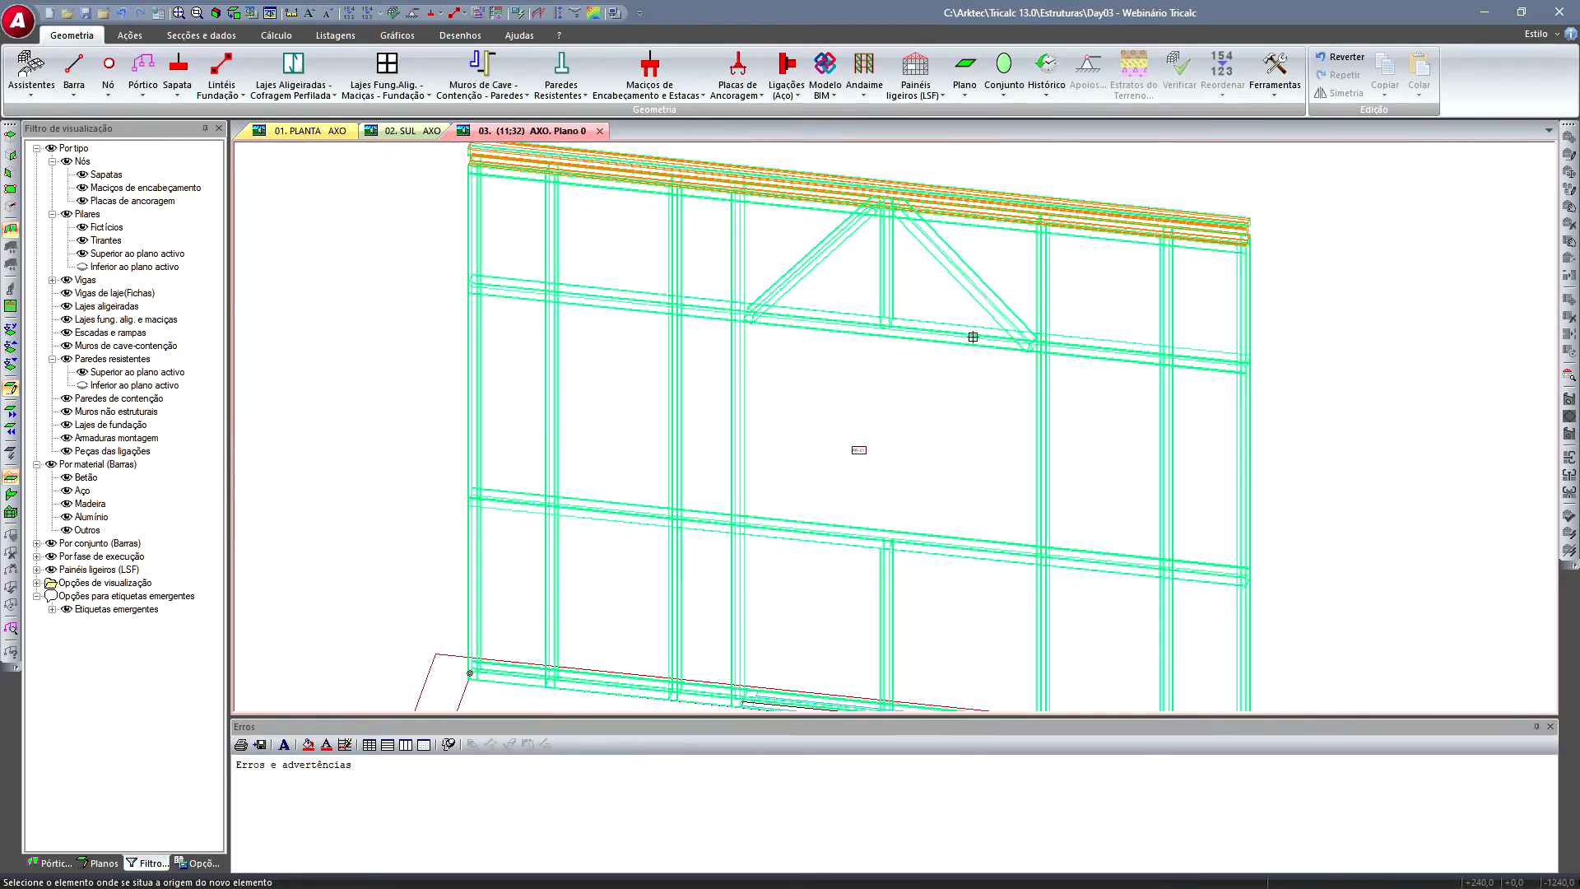
{"action": "scroll", "coordinate": [751, 417], "scroll_direction": "down", "scroll_amount": 2}
{"action": "scroll", "coordinate": [780, 466], "scroll_direction": "up", "scroll_amount": 2}
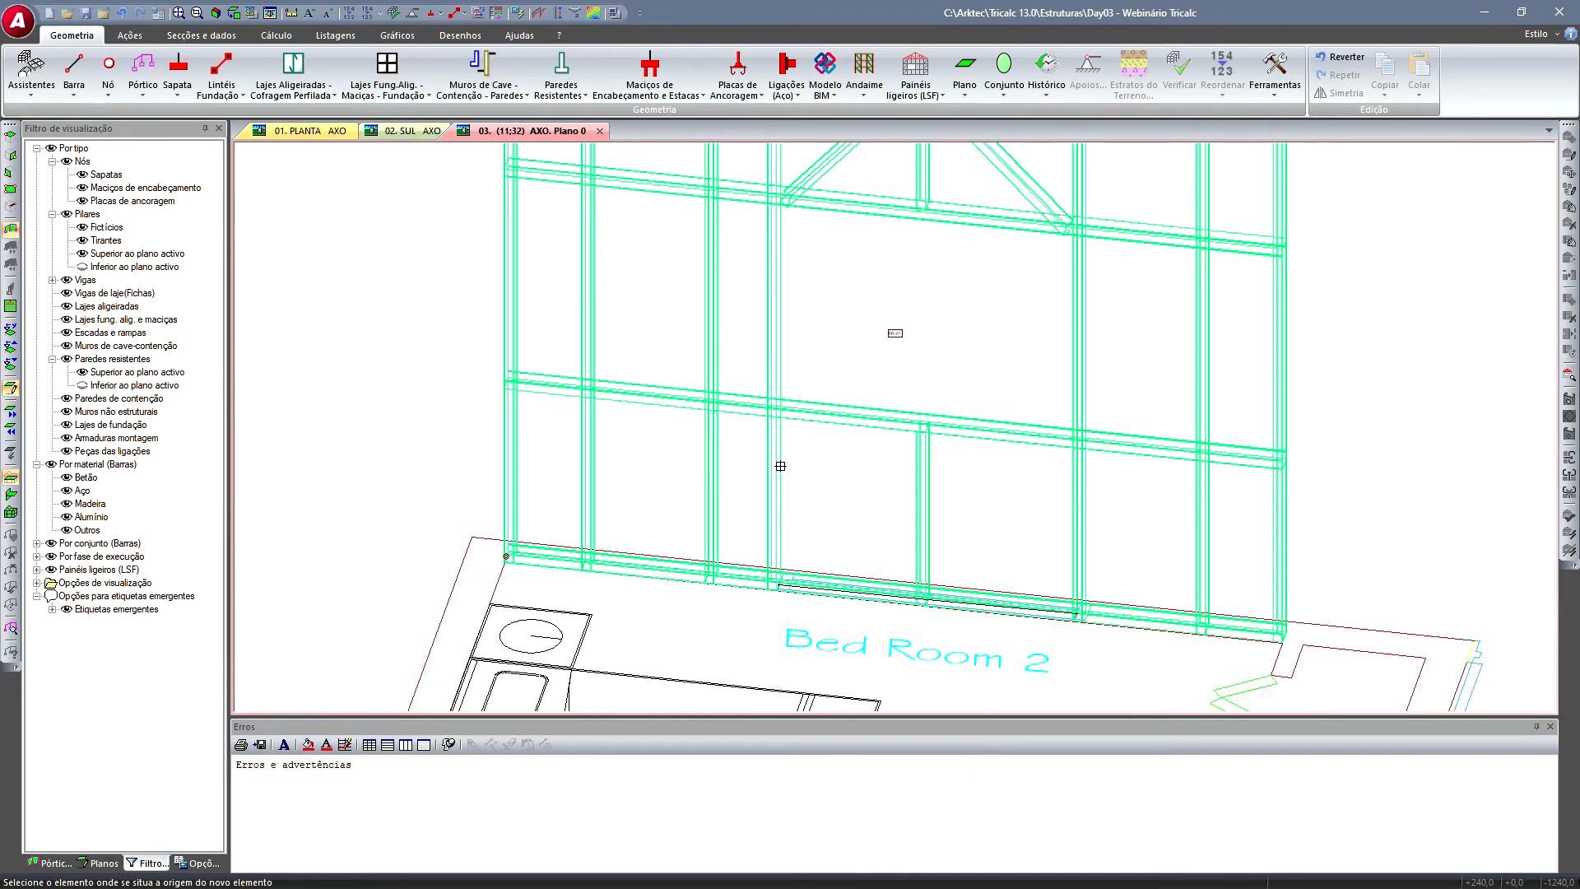
{"action": "left_click", "coordinate": [736, 583]}
{"action": "left_click", "coordinate": [842, 416]}
{"action": "scroll", "coordinate": [804, 519], "scroll_direction": "down", "scroll_amount": 1}
{"action": "scroll", "coordinate": [783, 472], "scroll_direction": "up", "scroll_amount": 1}
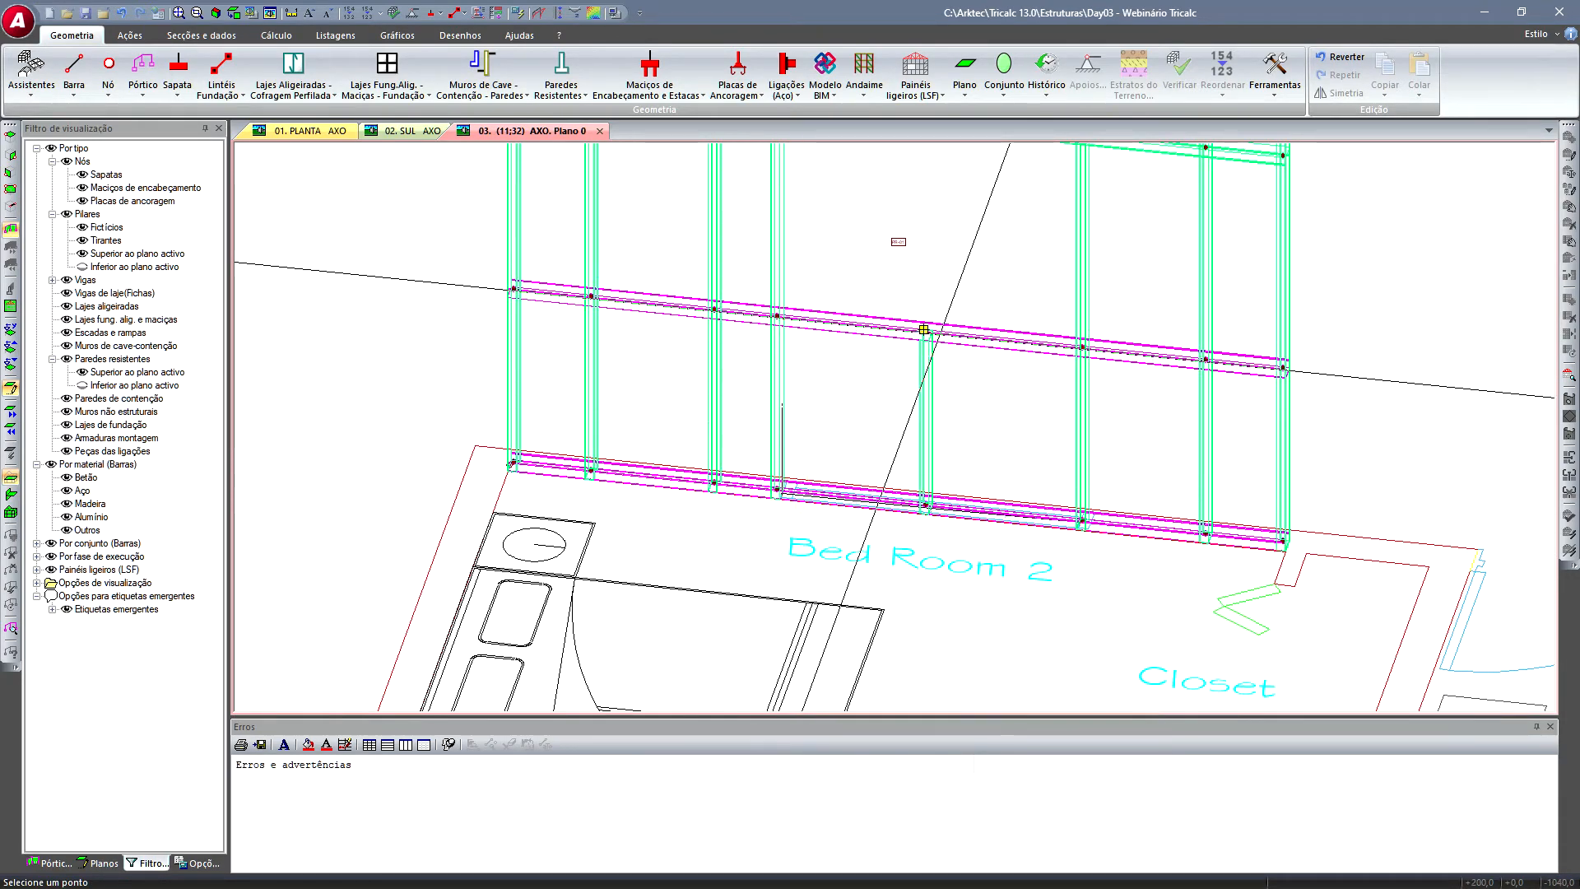
{"action": "left_click", "coordinate": [925, 329]}
- Retry the left diagonal below the window, starting exactly at the node on the left window stud's base
{"action": "left_click", "coordinate": [720, 556]}
{"action": "scroll", "coordinate": [773, 505], "scroll_direction": "up", "scroll_amount": 3}
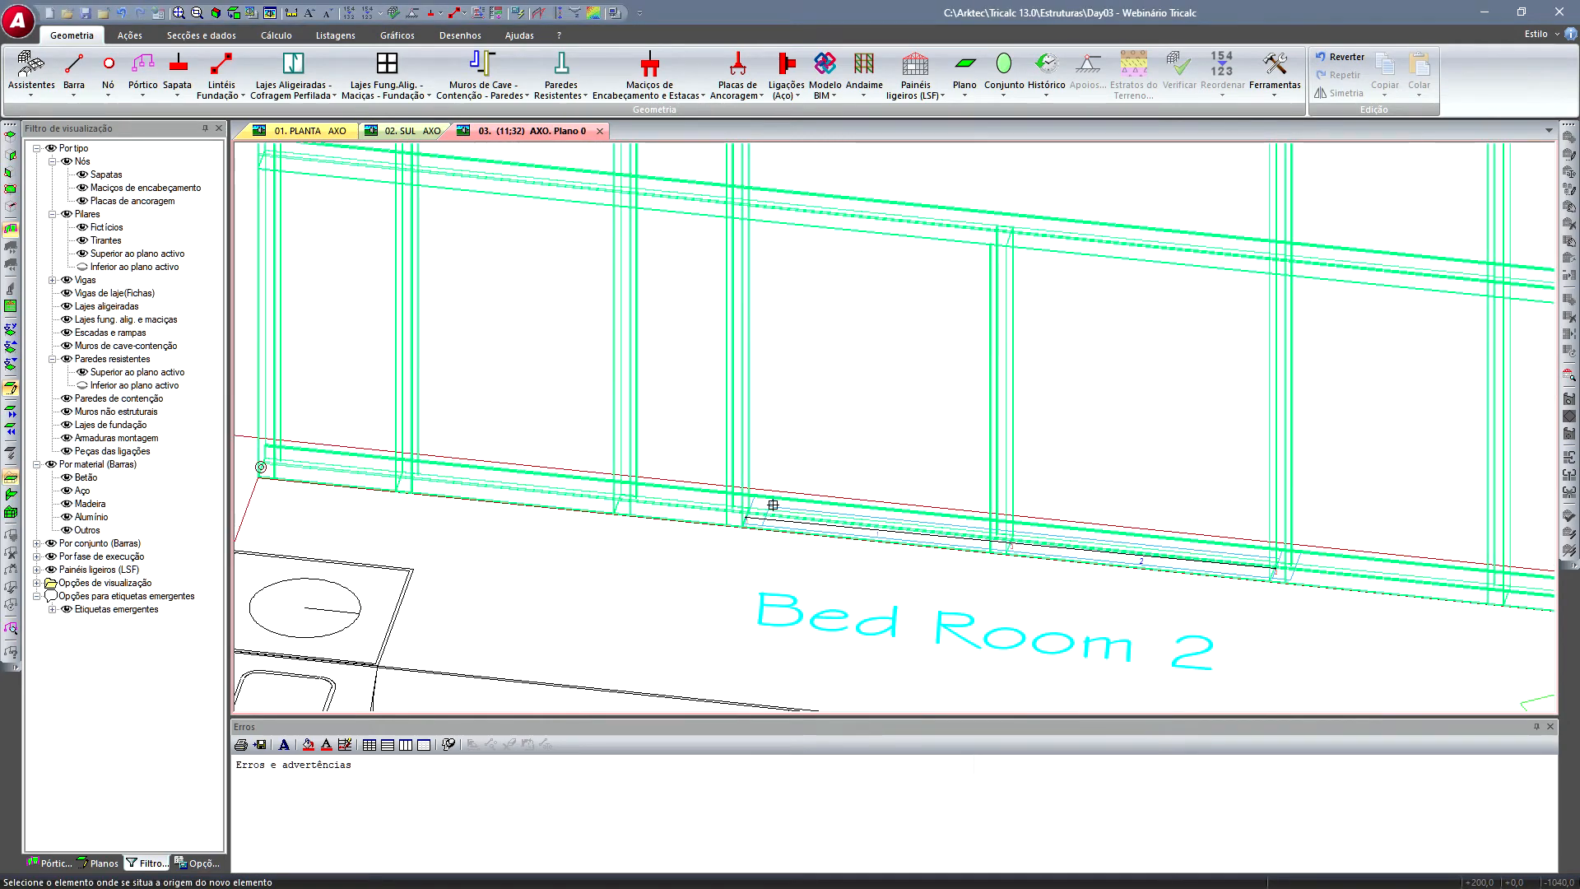
{"action": "left_click", "coordinate": [709, 521]}
{"action": "left_click", "coordinate": [877, 232]}
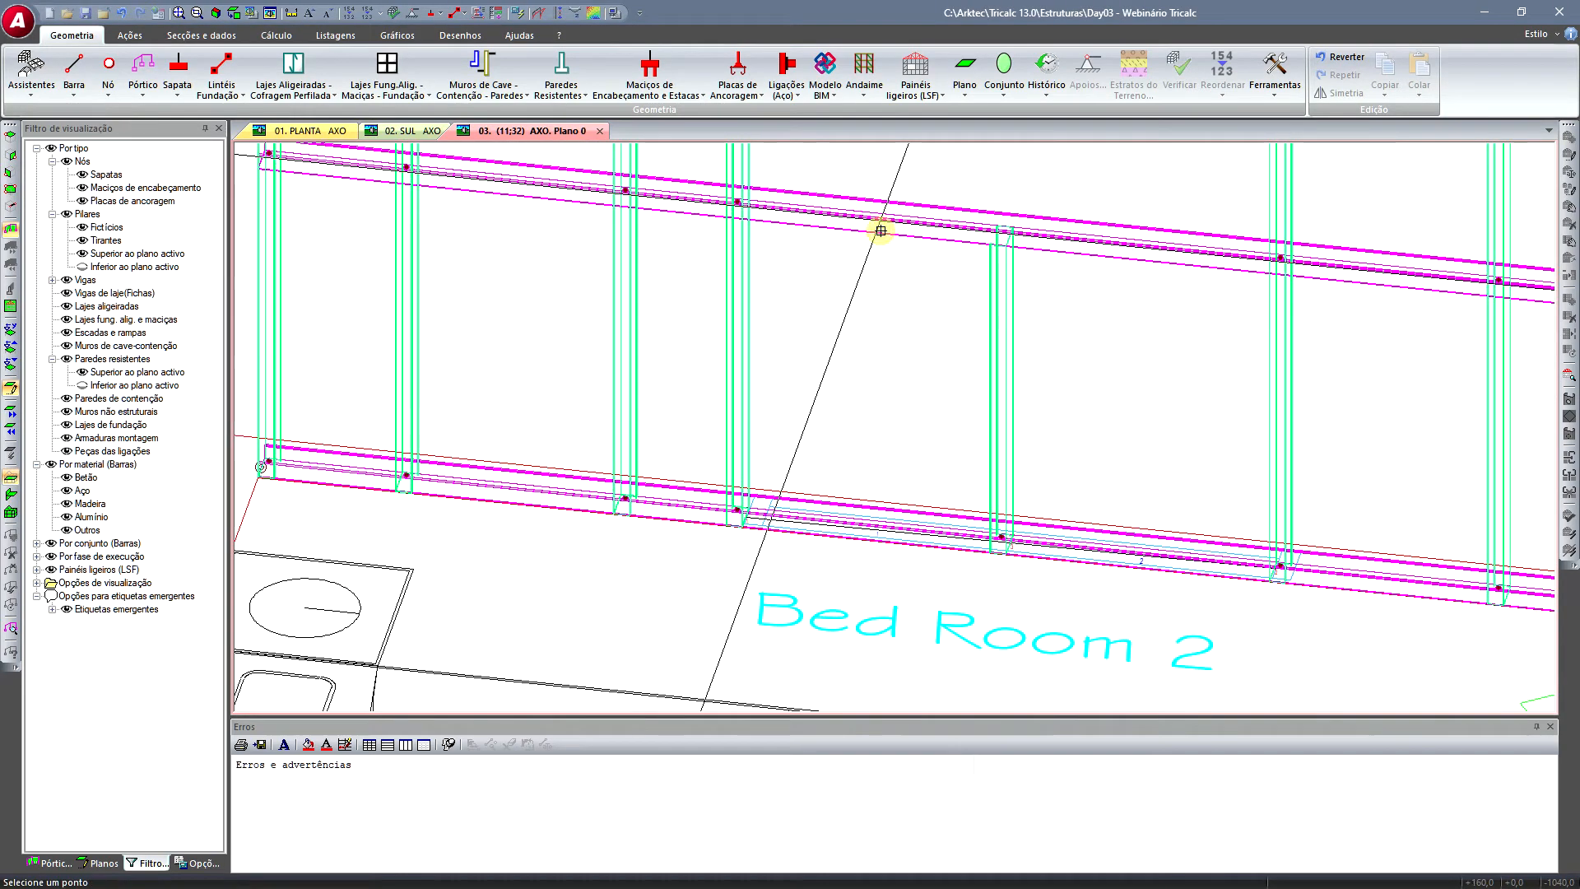
{"action": "left_click", "coordinate": [739, 510]}
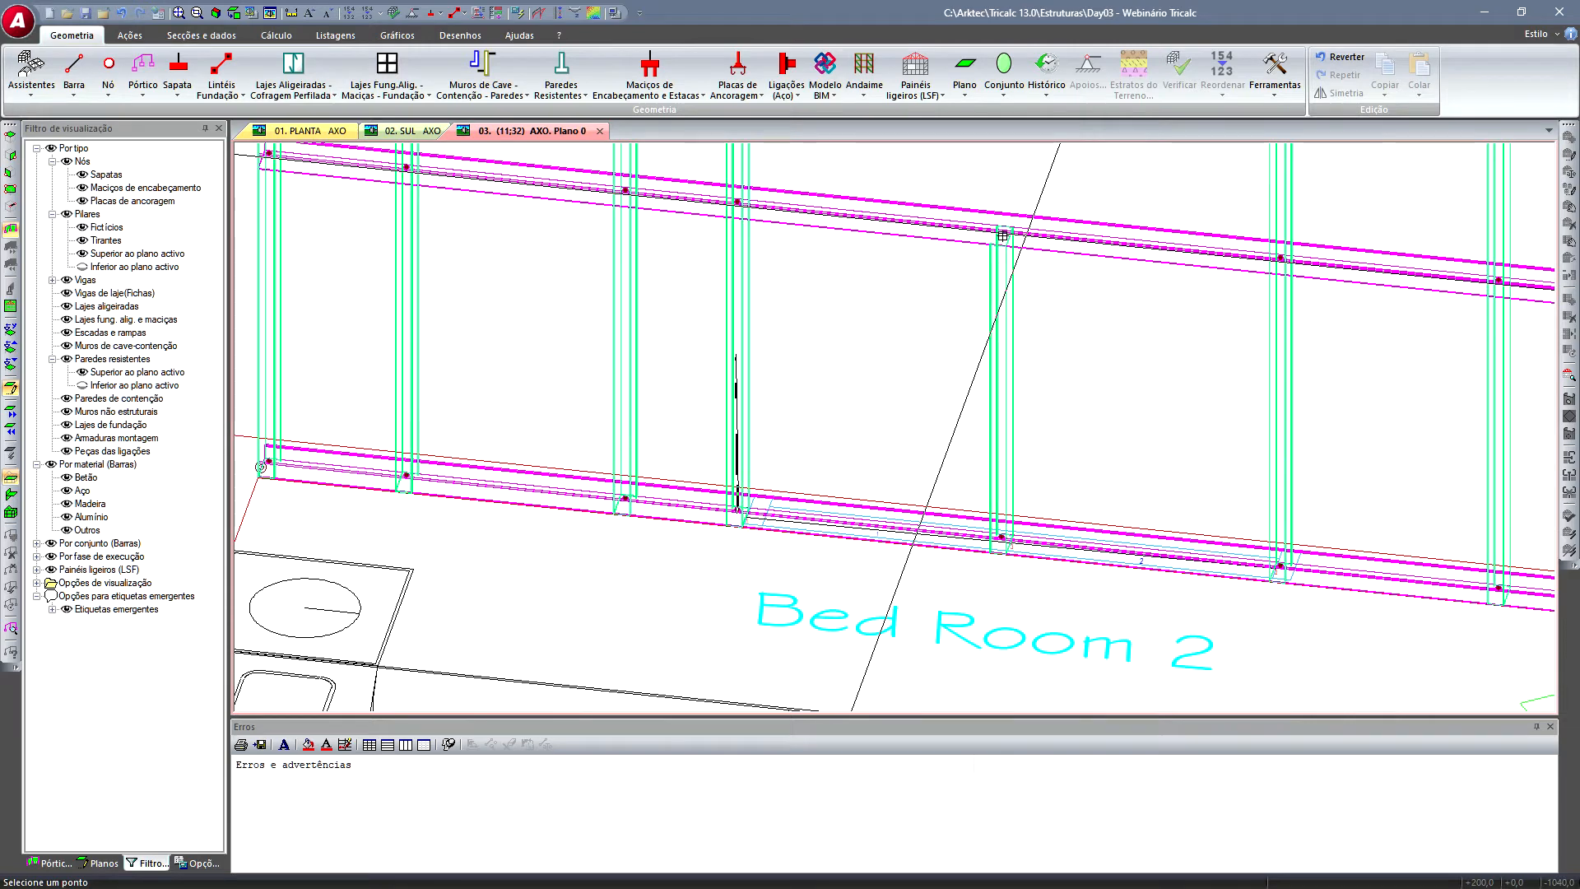
{"action": "left_click", "coordinate": [1004, 231]}
- Try to insert the lower diagonal in the other direction, from the left window stud at the lower rail to the short stud's base
{"action": "left_click", "coordinate": [753, 552]}
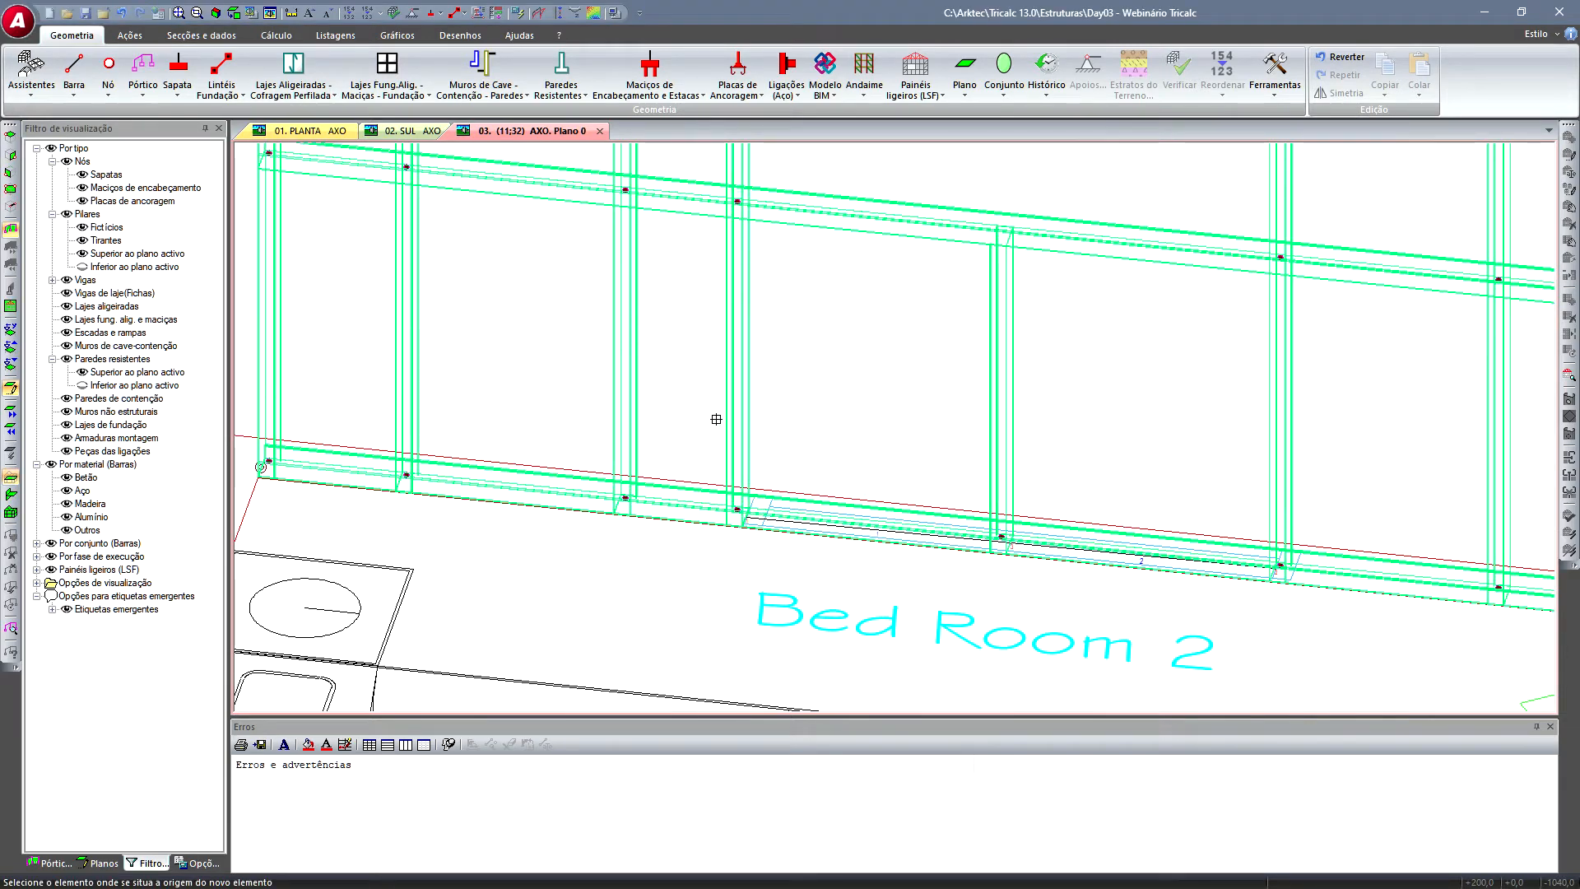
{"action": "left_click", "coordinate": [684, 506]}
{"action": "left_click", "coordinate": [823, 221]}
{"action": "left_click", "coordinate": [738, 201]}
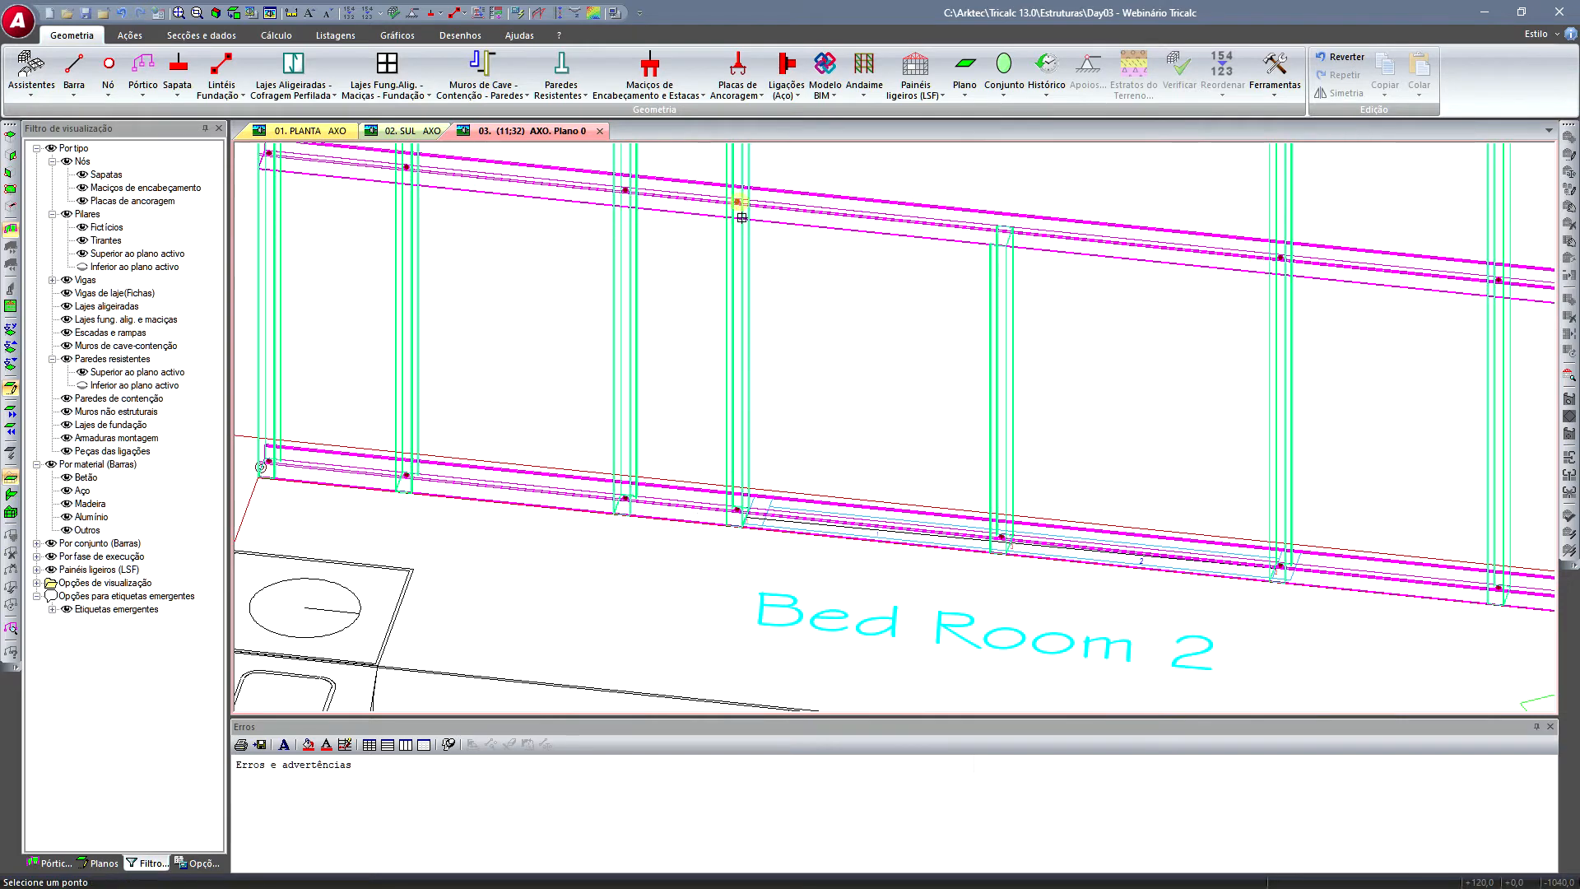
{"action": "left_click", "coordinate": [1008, 541]}
- Turn off grid snapping and insert the diagonal from the left window stud at the lower rail to the short stud's base
{"action": "left_click", "coordinate": [721, 554]}
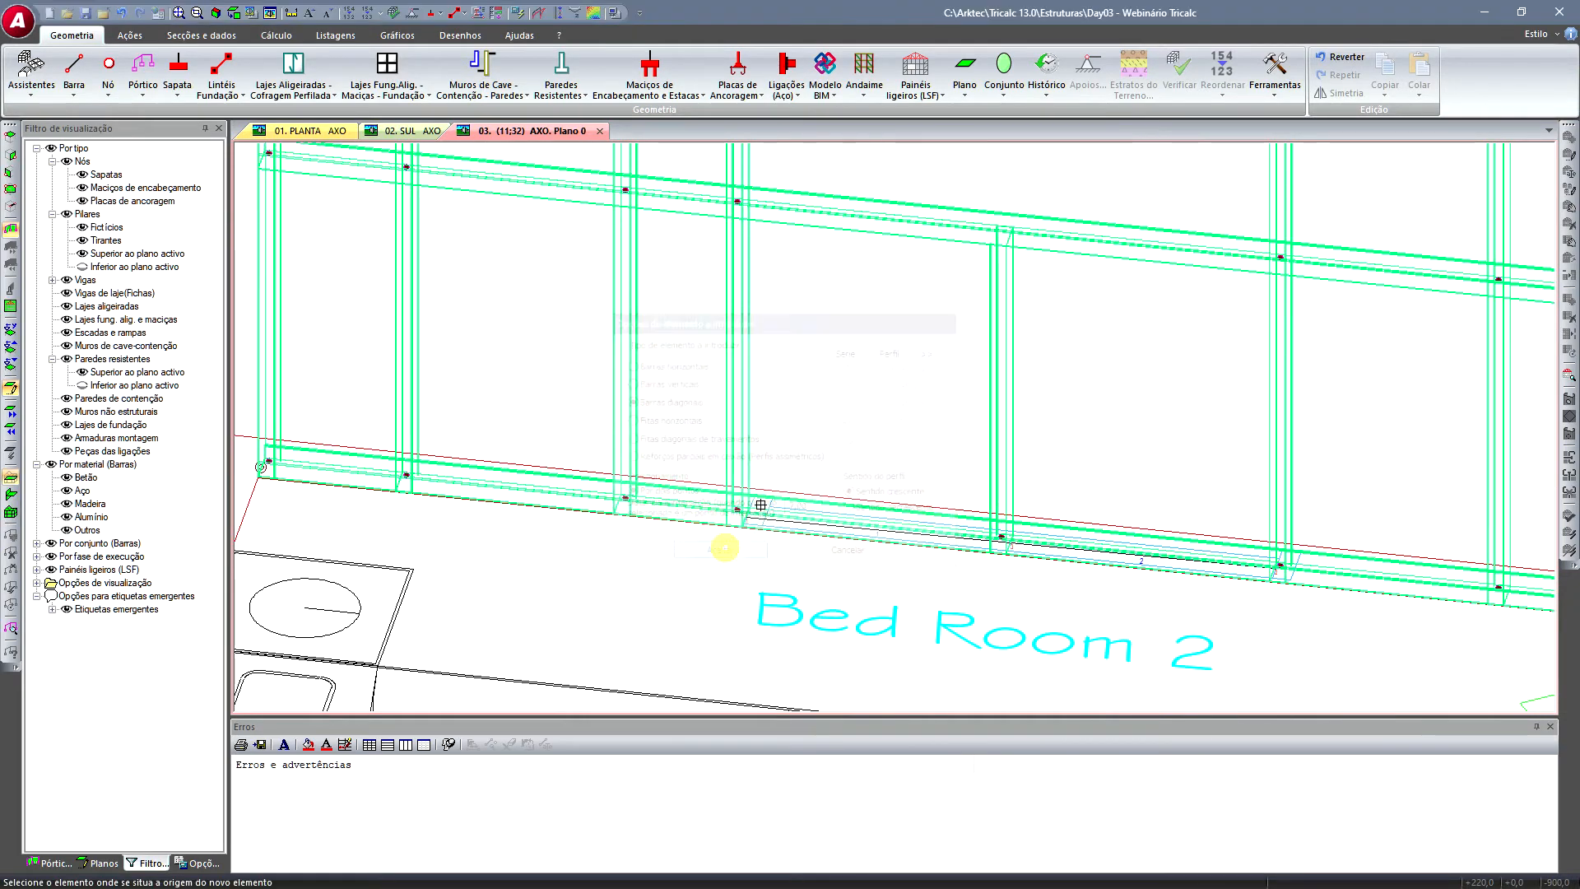
{"action": "left_click", "coordinate": [706, 511]}
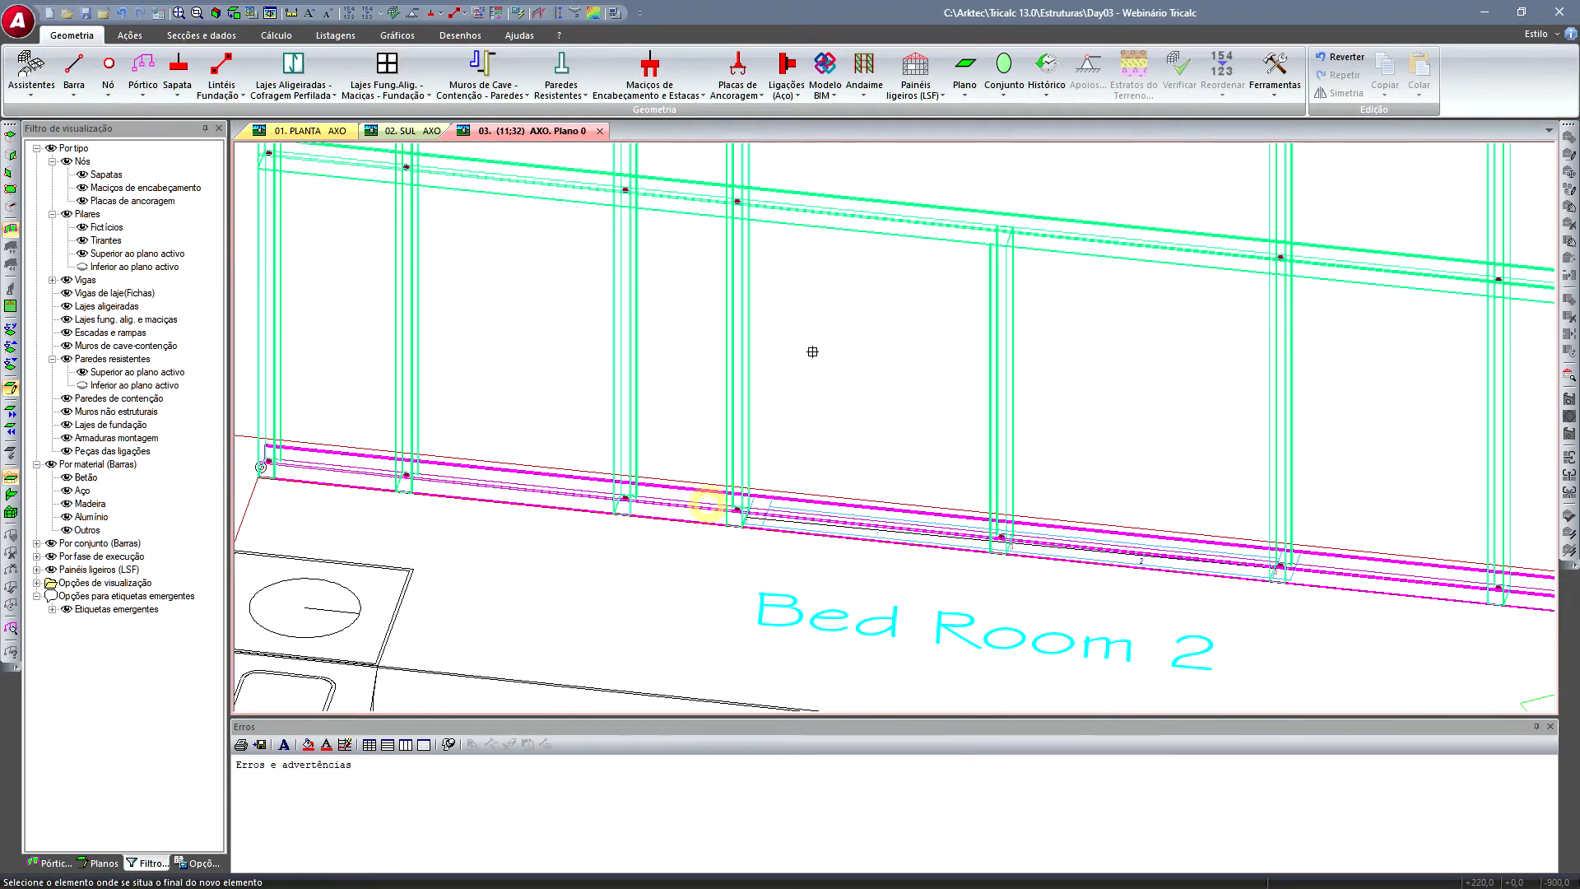
{"action": "left_click", "coordinate": [847, 219]}
{"action": "left_click", "coordinate": [737, 200]}
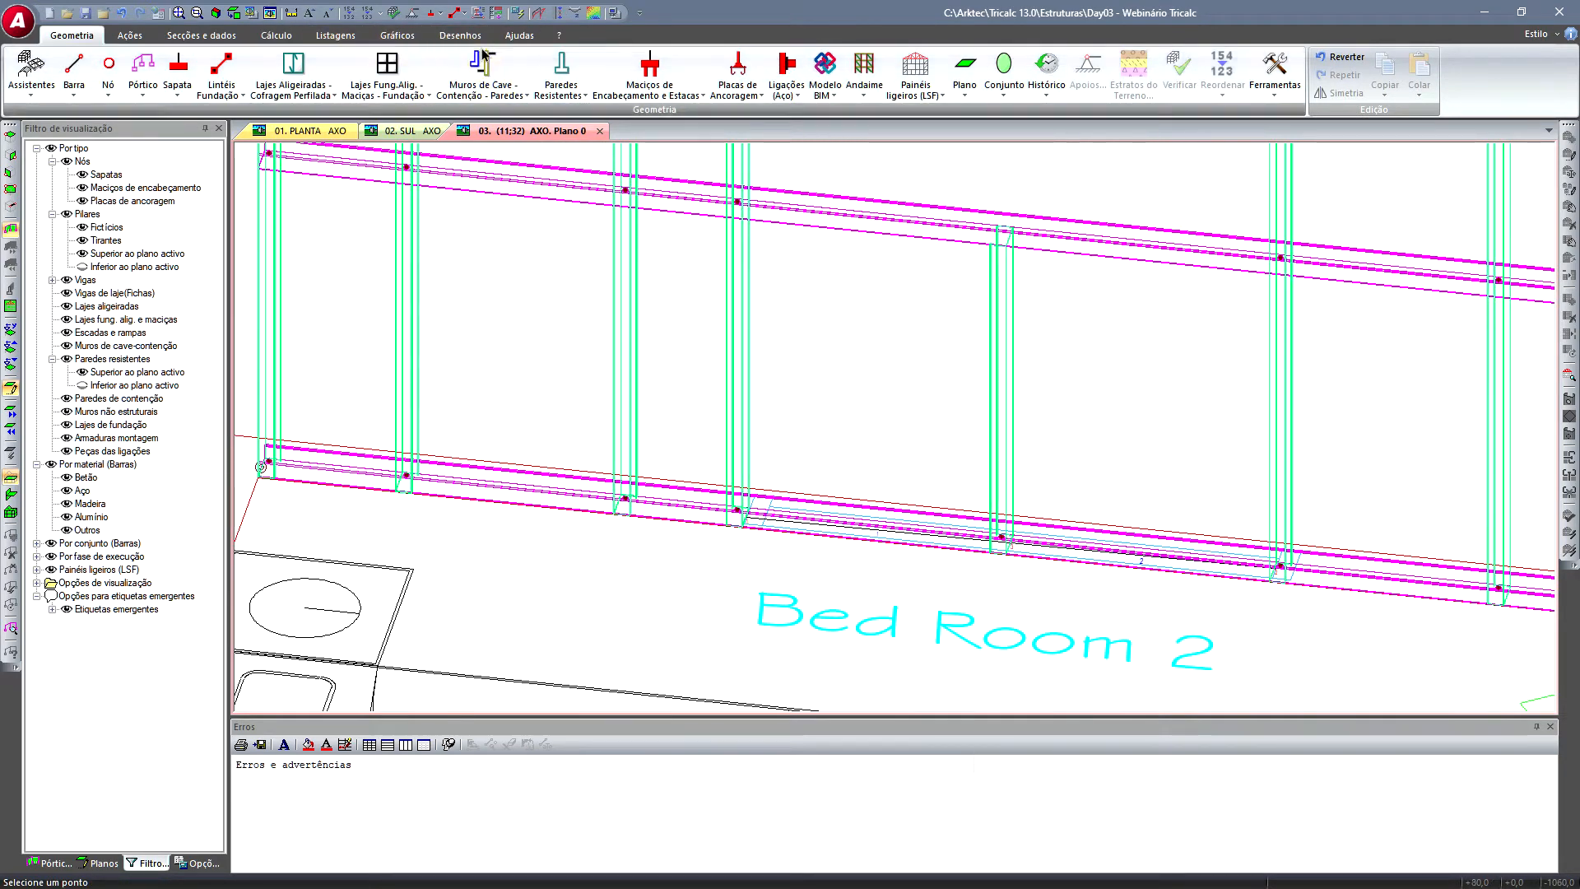
{"action": "left_click", "coordinate": [519, 35]}
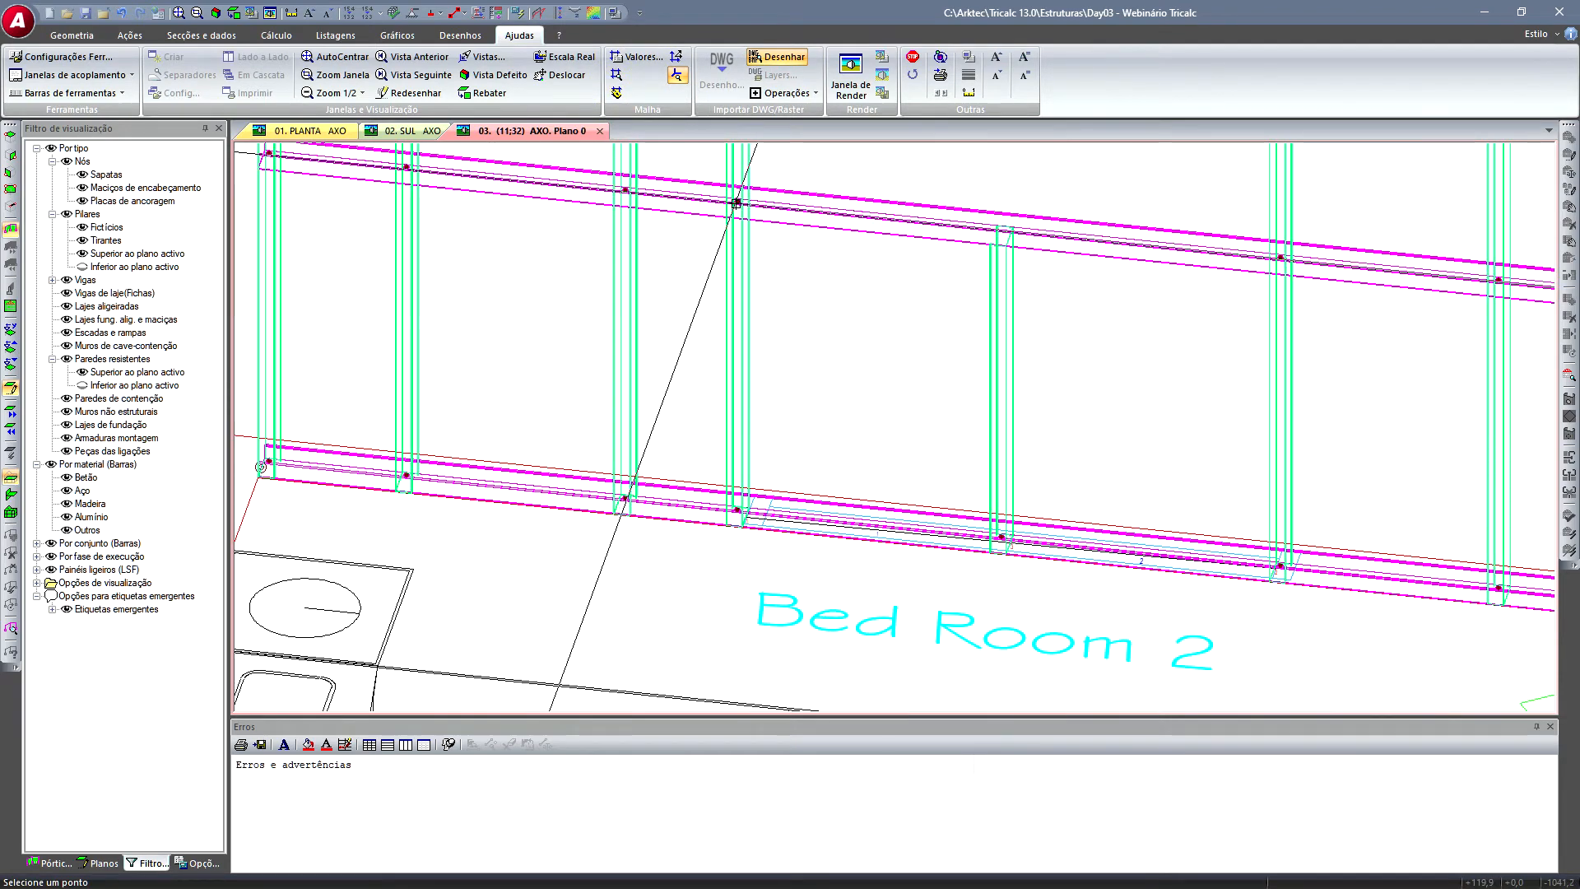
{"action": "left_click", "coordinate": [738, 200]}
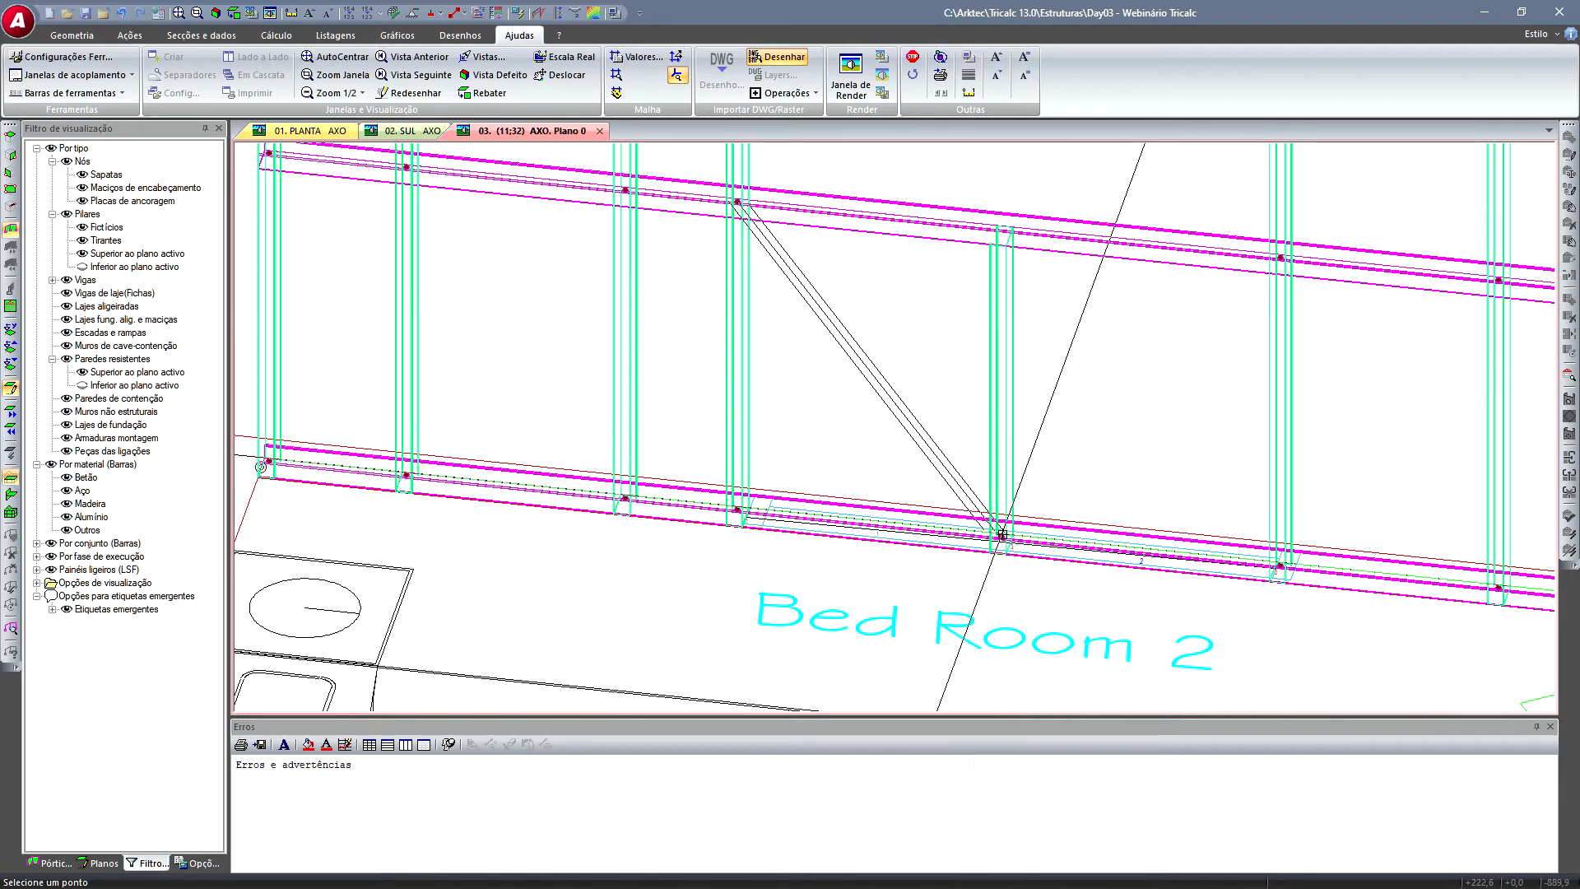
{"action": "left_click", "coordinate": [1002, 536]}
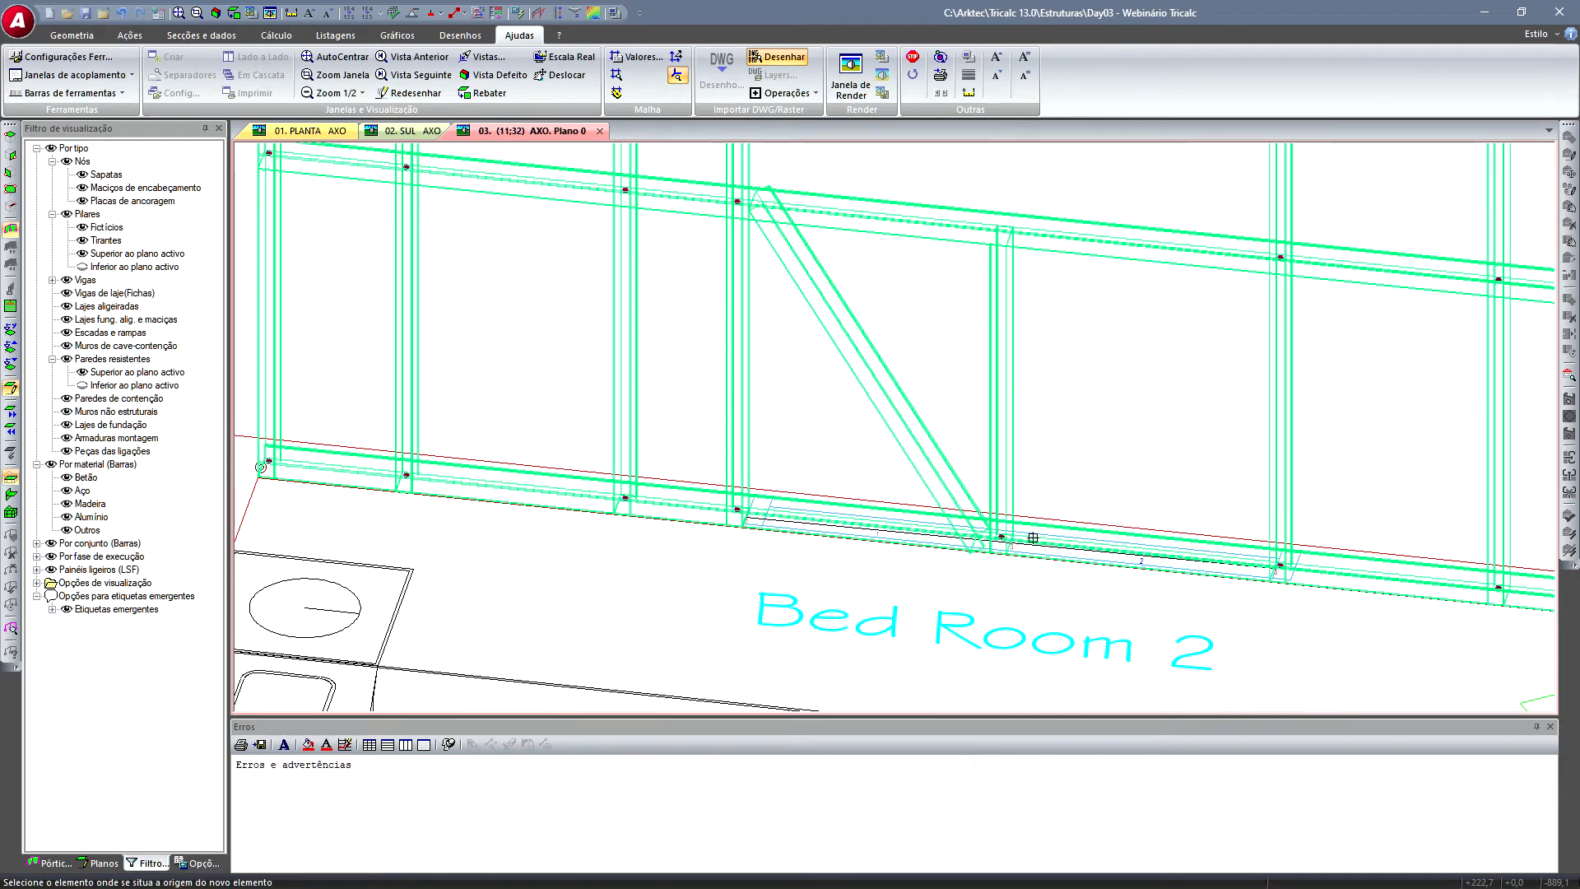
- Insert the opposite diagonal from the lower short stud's base to the right window stud at the lower rail, and end element insertion
{"action": "left_click", "coordinate": [1039, 540]}
{"action": "left_click", "coordinate": [1131, 259]}
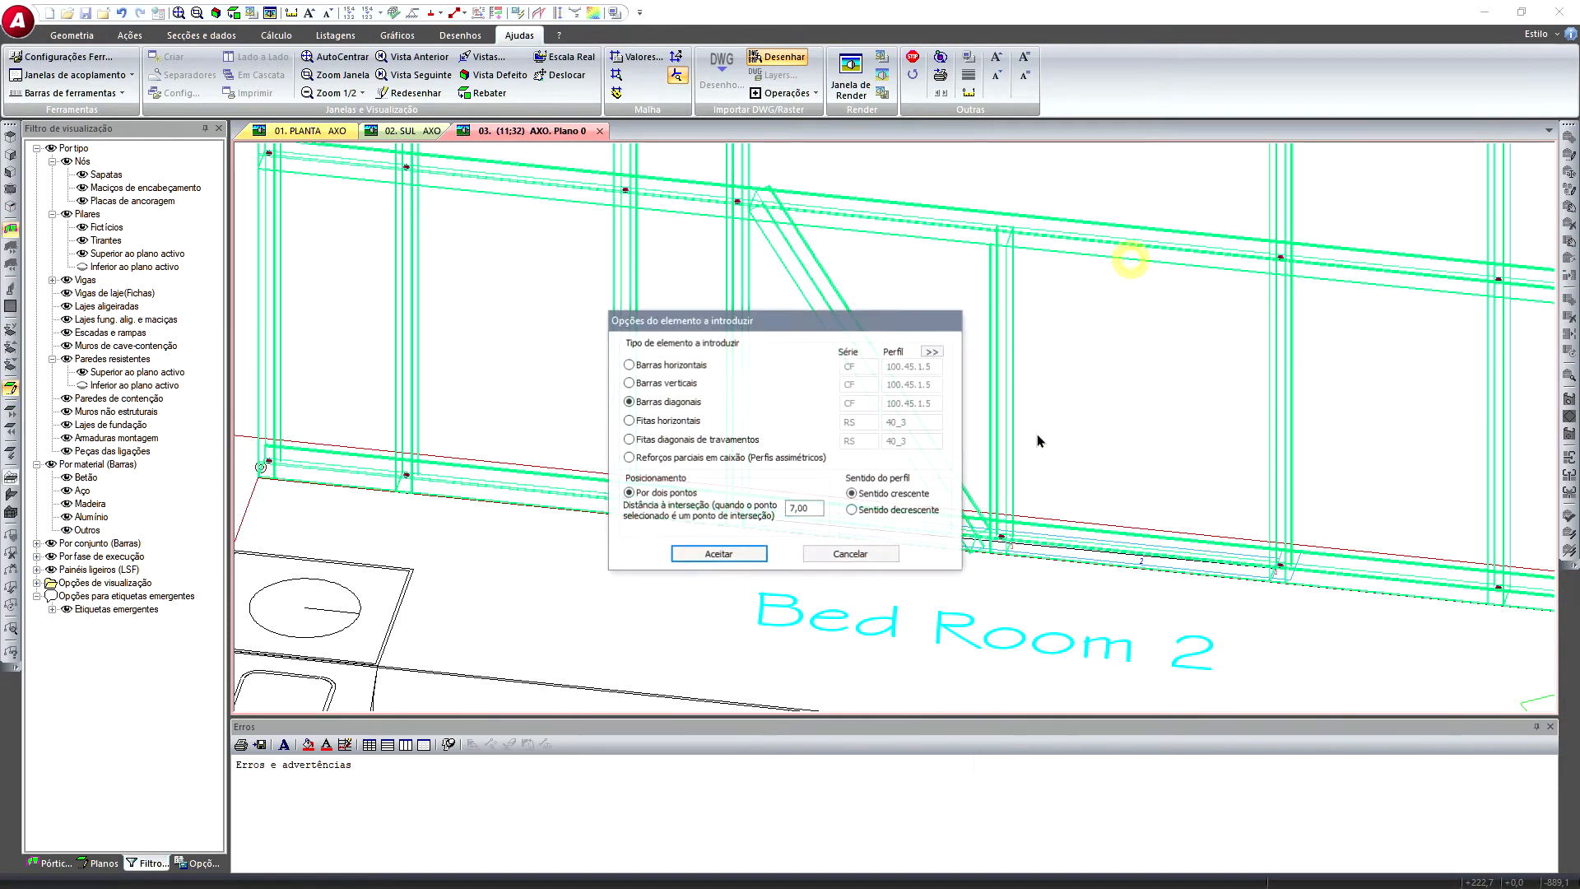
{"action": "left_click", "coordinate": [728, 552]}
{"action": "left_click", "coordinate": [1077, 530]}
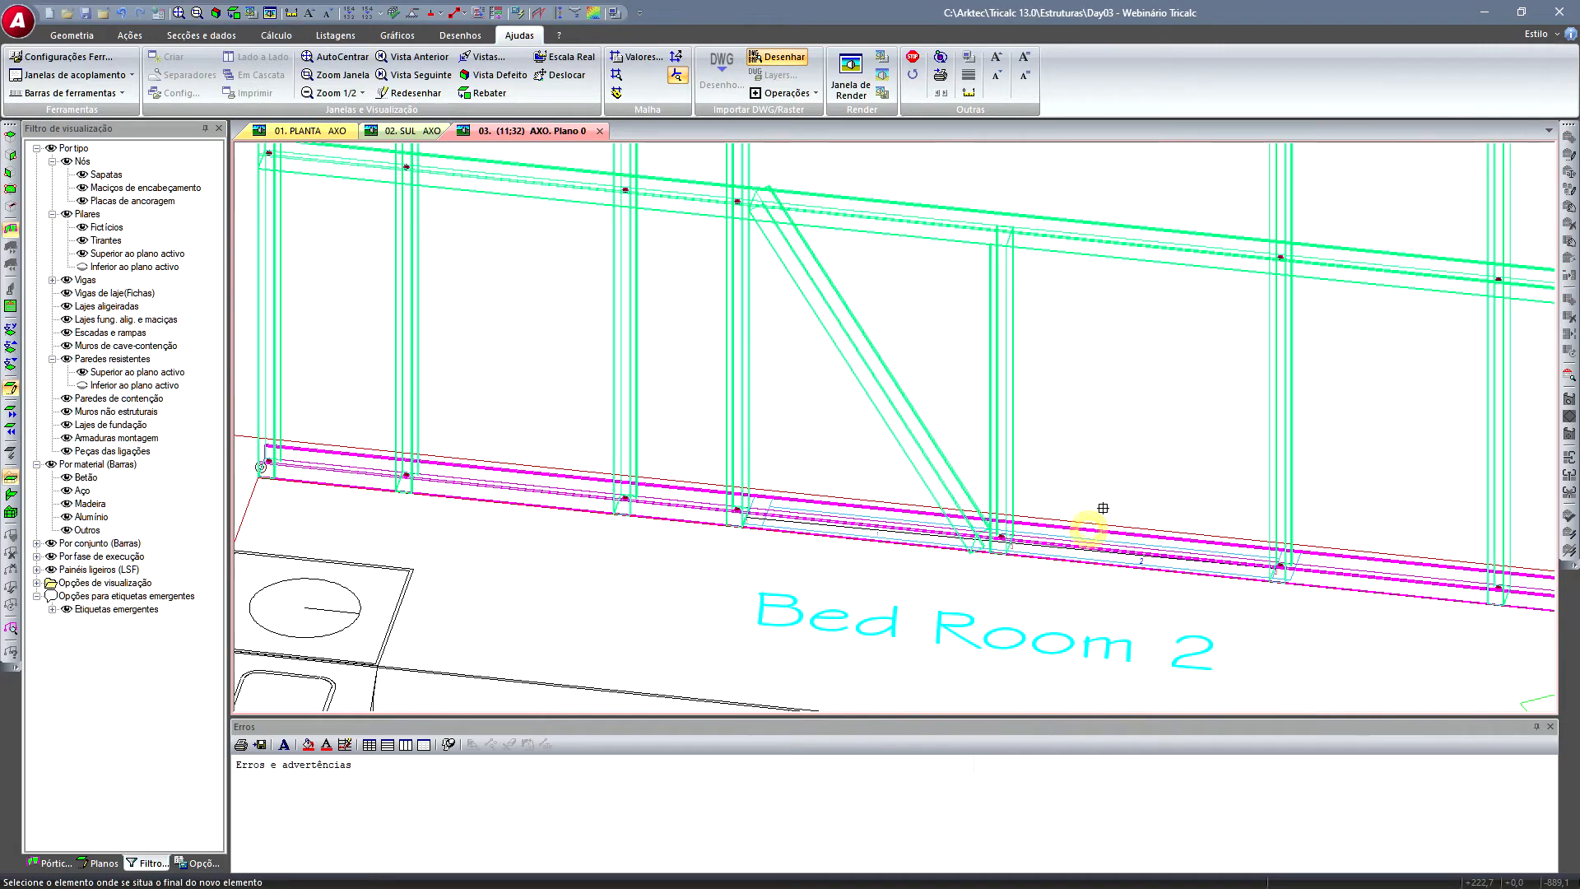
{"action": "left_click", "coordinate": [1129, 244]}
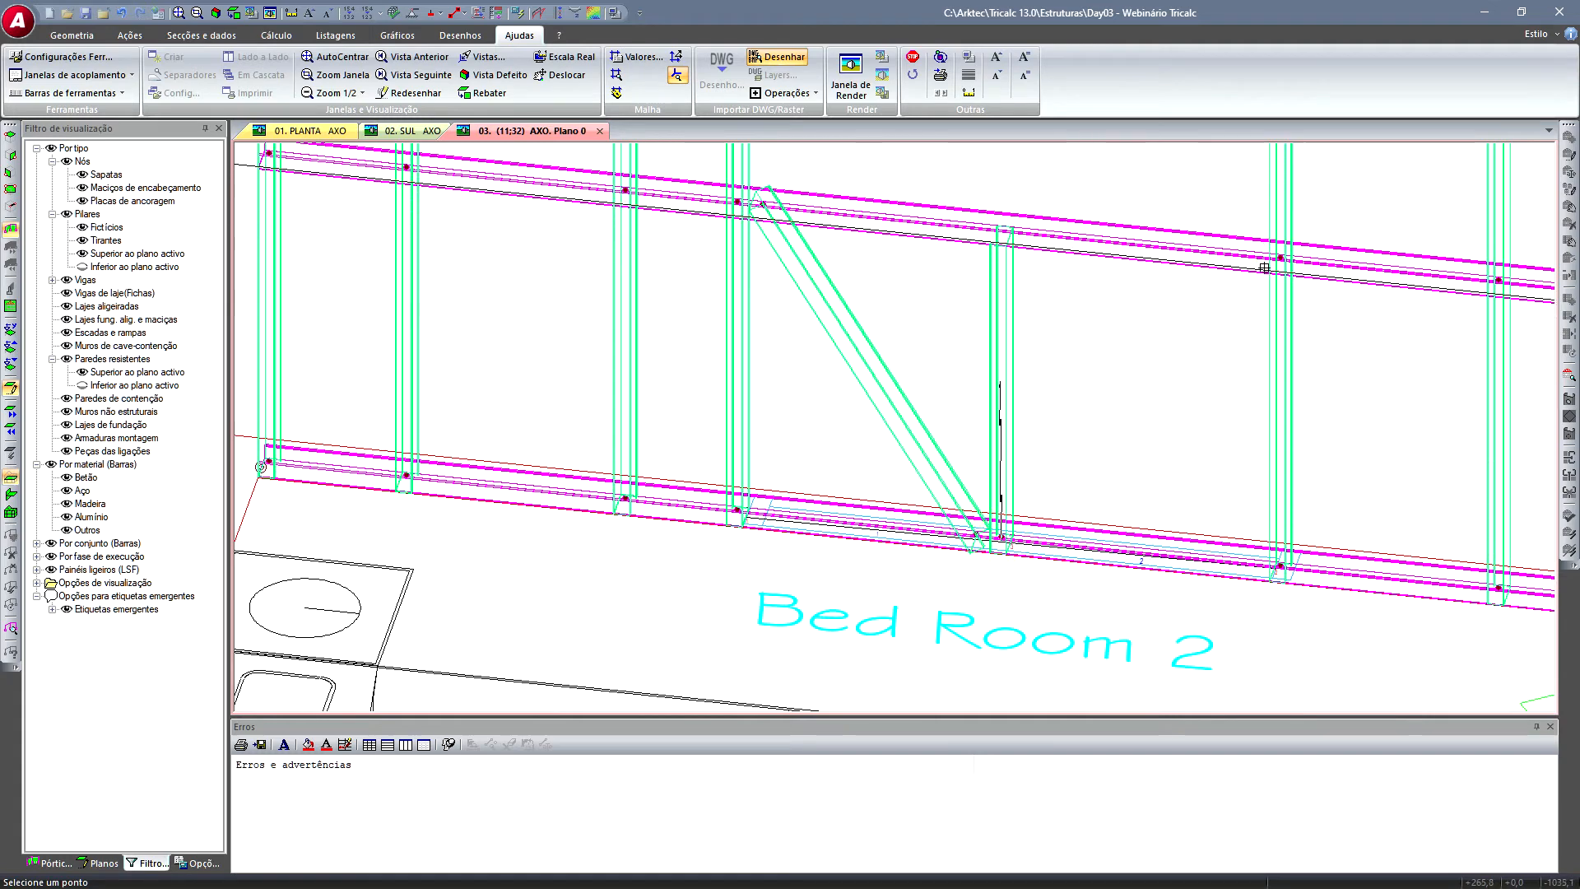
{"action": "left_click", "coordinate": [1278, 256]}
{"action": "scroll", "coordinate": [1025, 364], "scroll_direction": "down", "scroll_amount": 5}
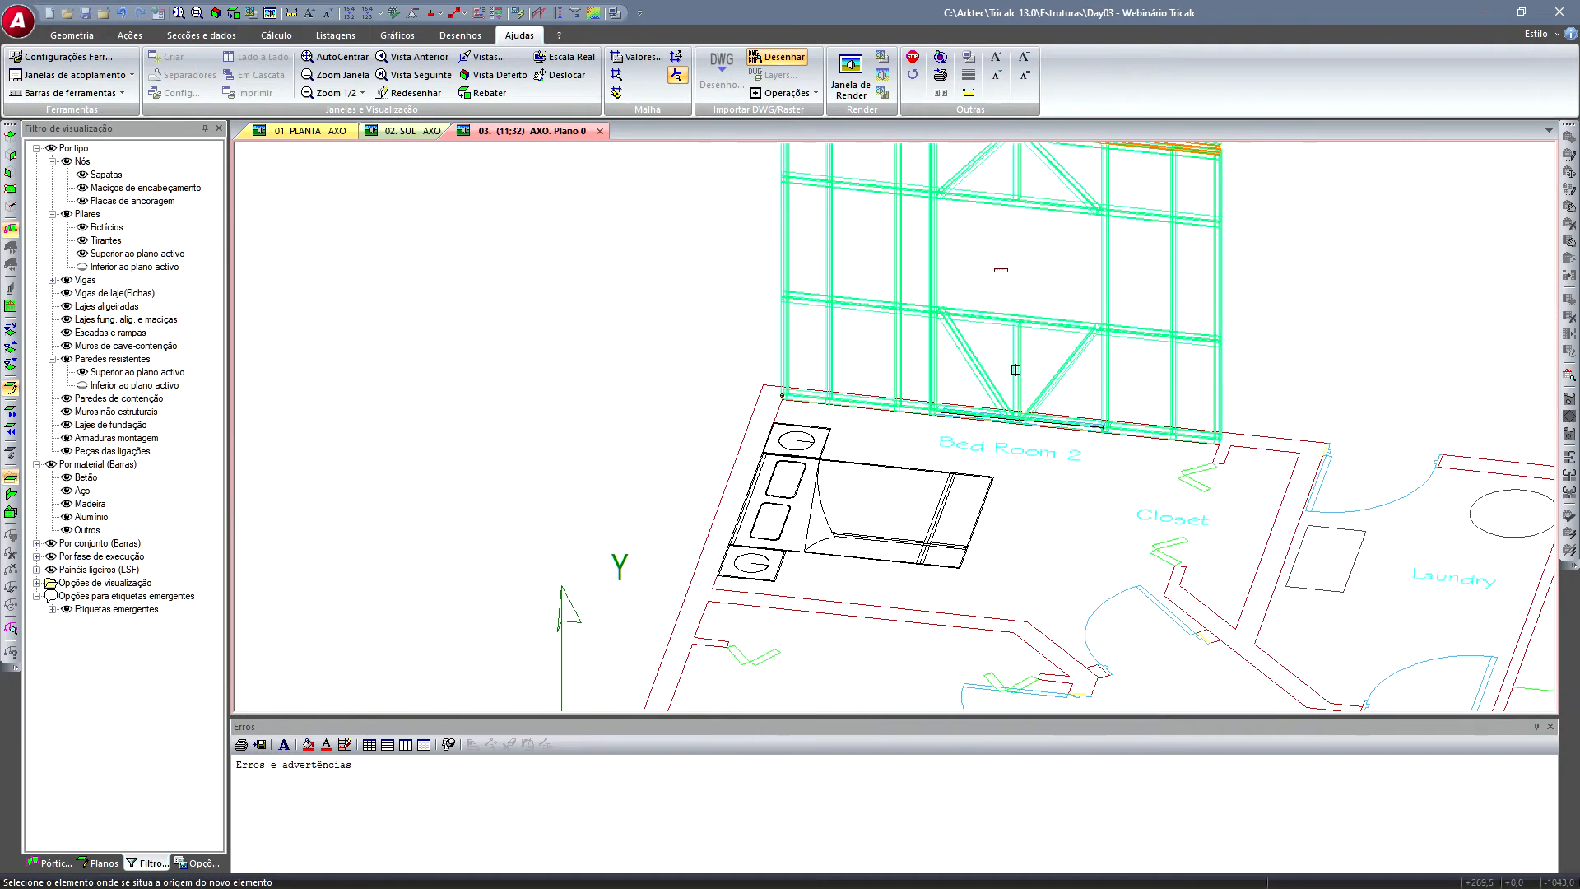
{"action": "right_click", "coordinate": [1193, 251]}
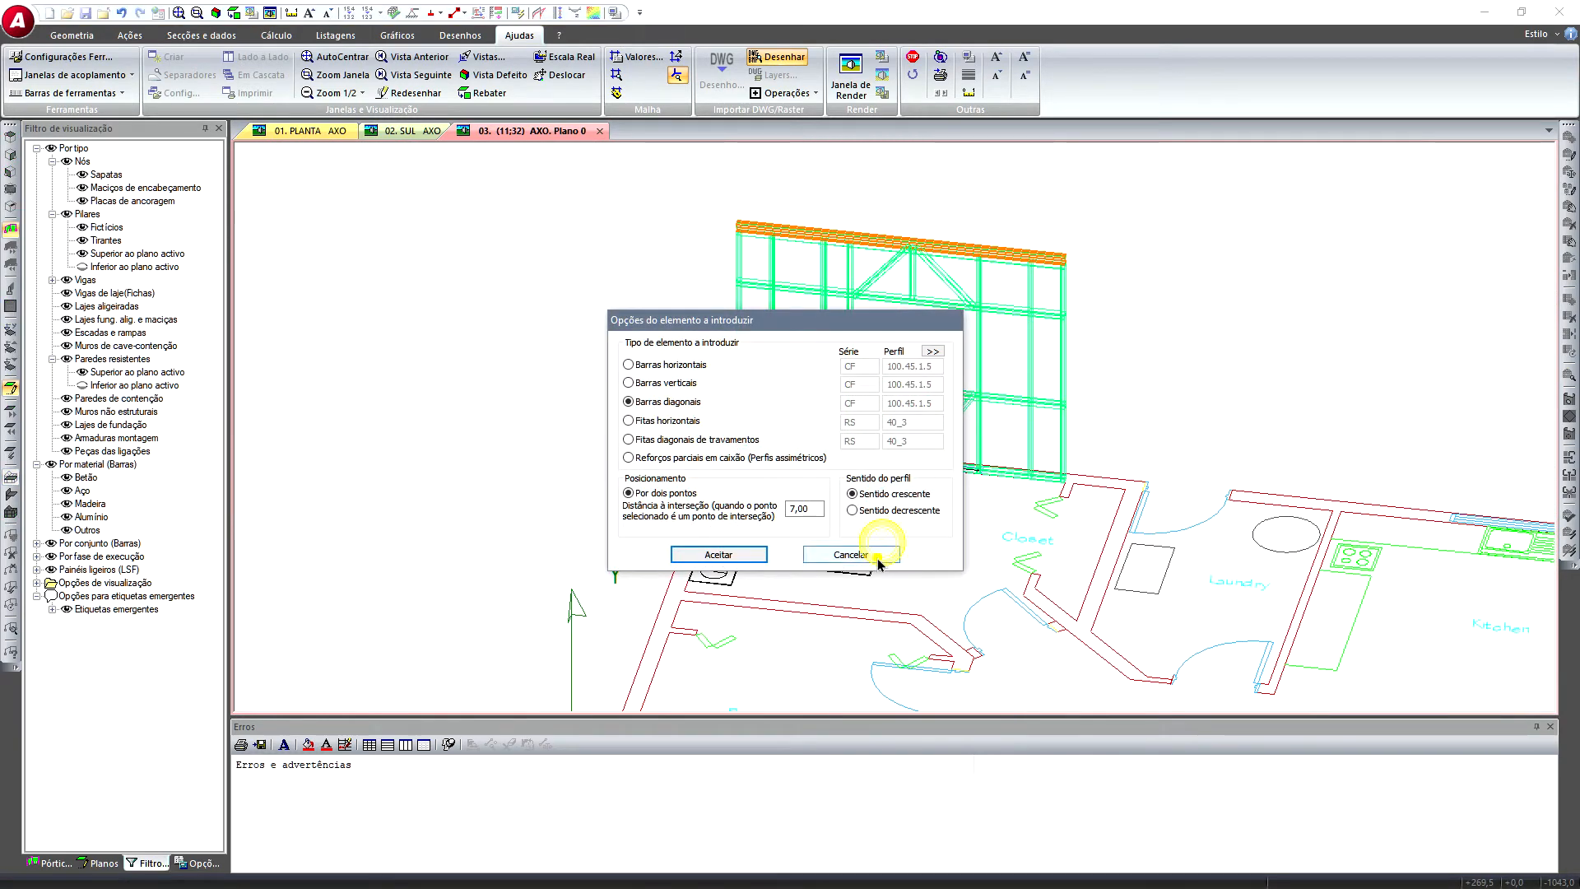
{"action": "left_click", "coordinate": [852, 555]}
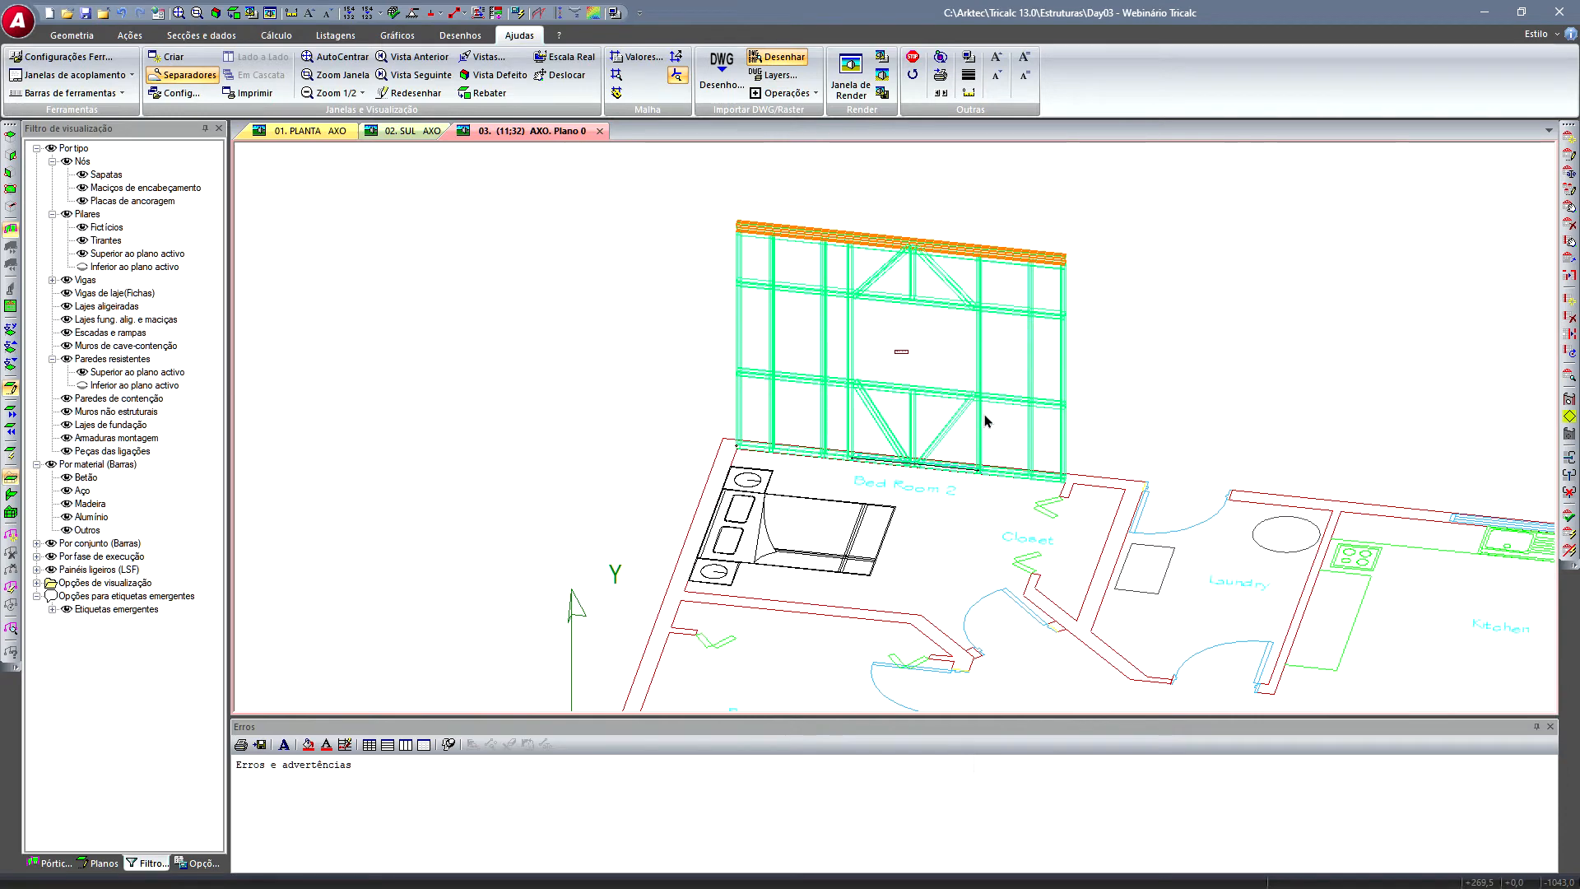
- Examine the panel's framing and the diagonals around the window opening from different angles
{"action": "scroll", "coordinate": [859, 343], "scroll_direction": "up", "scroll_amount": 3}
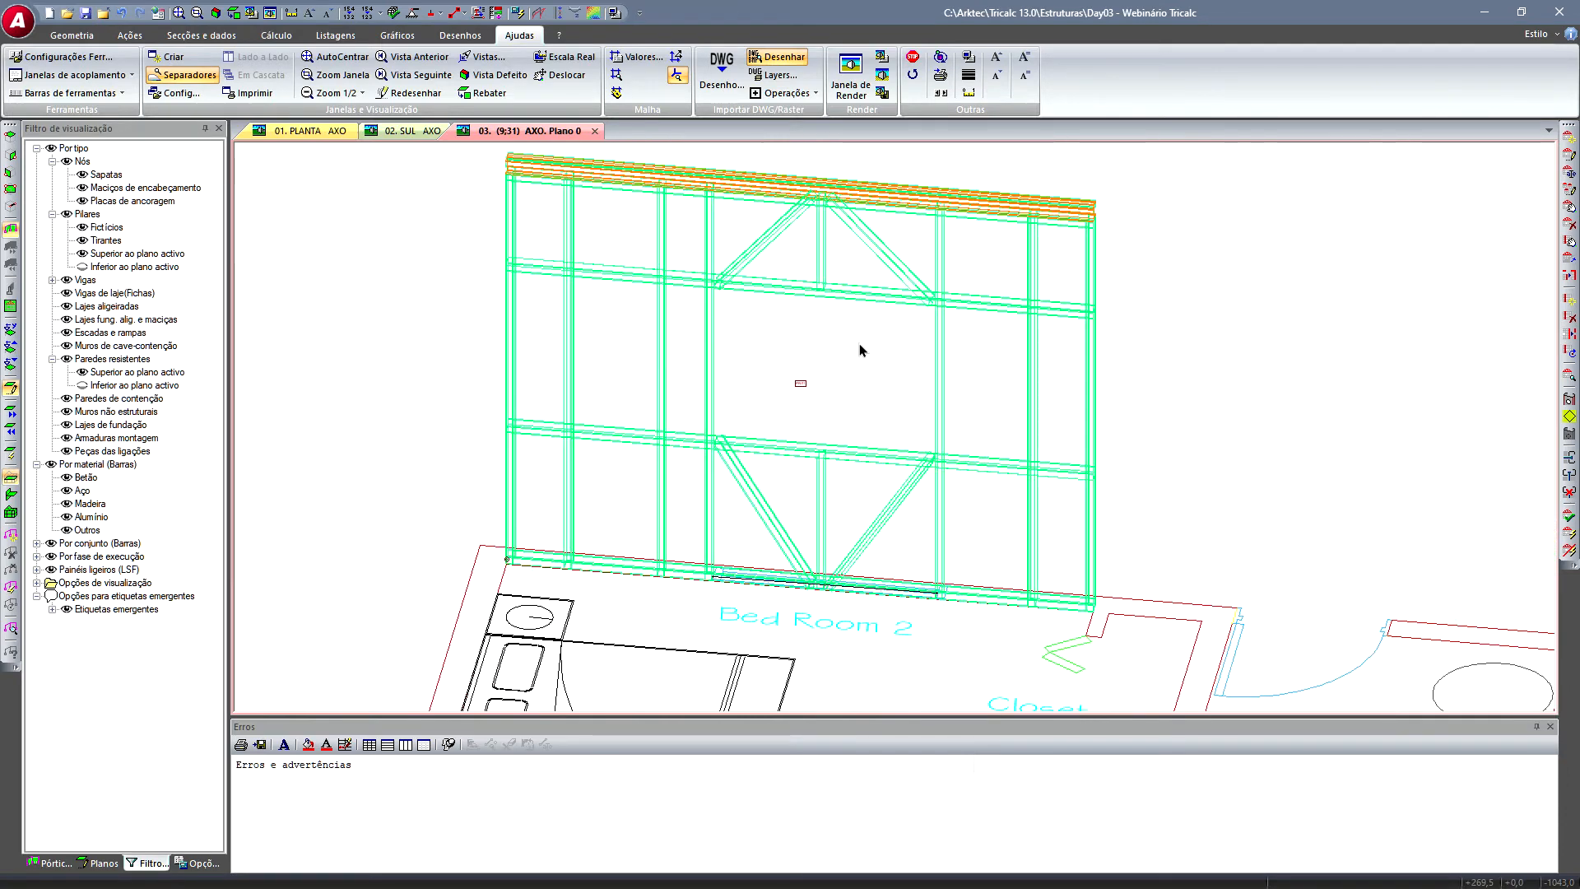
{"action": "scroll", "coordinate": [859, 343], "scroll_direction": "down", "scroll_amount": 1}
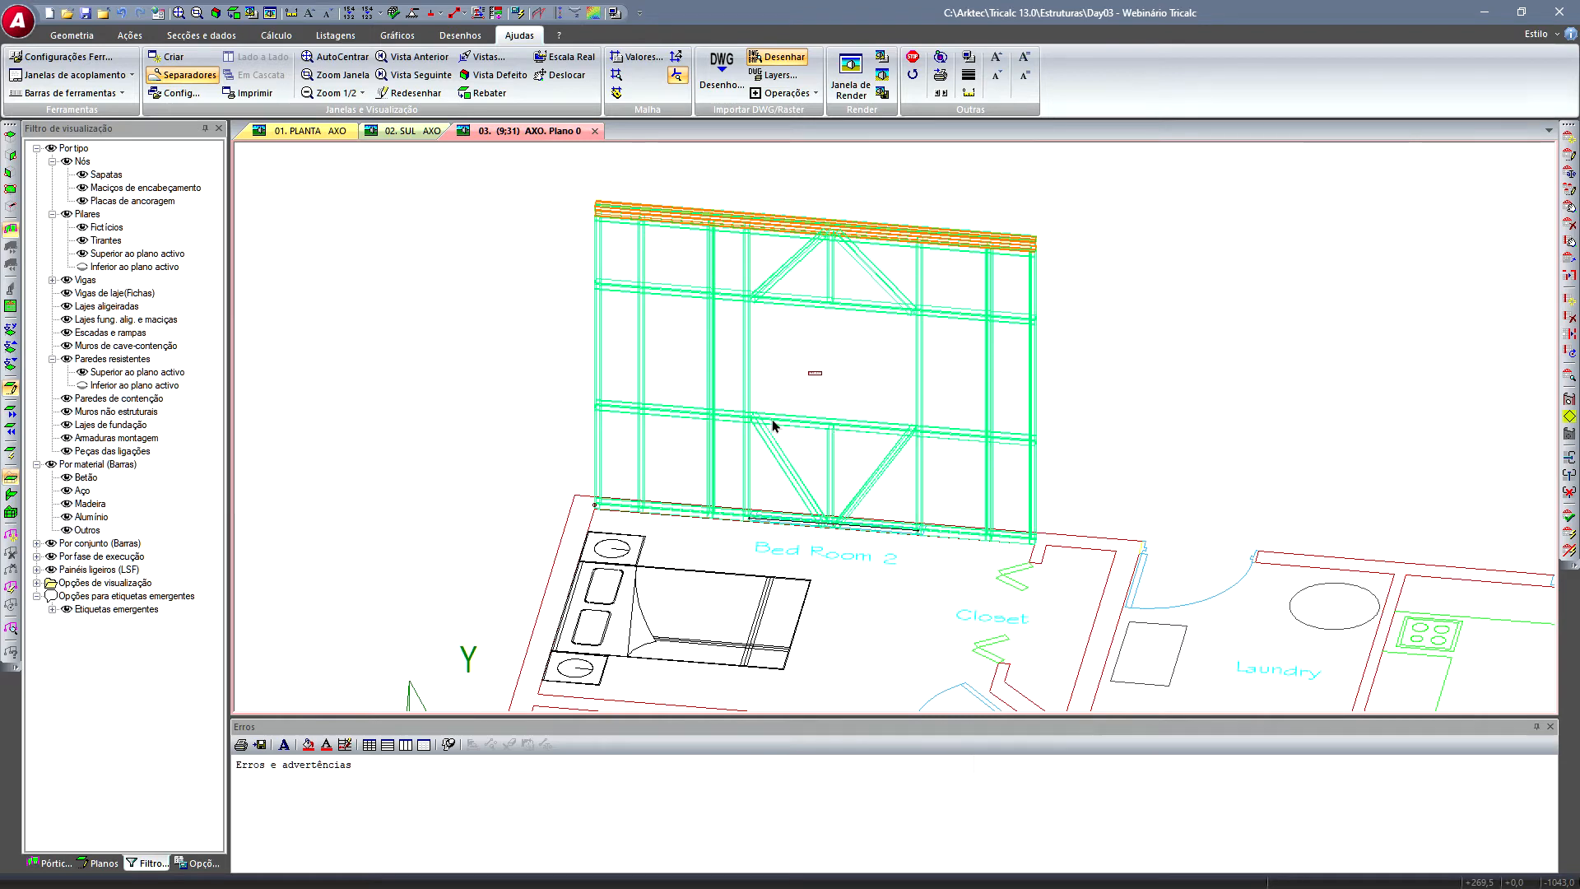
{"action": "middle_click_drag", "start_coordinate": [922, 391], "coordinate": [845, 404]}
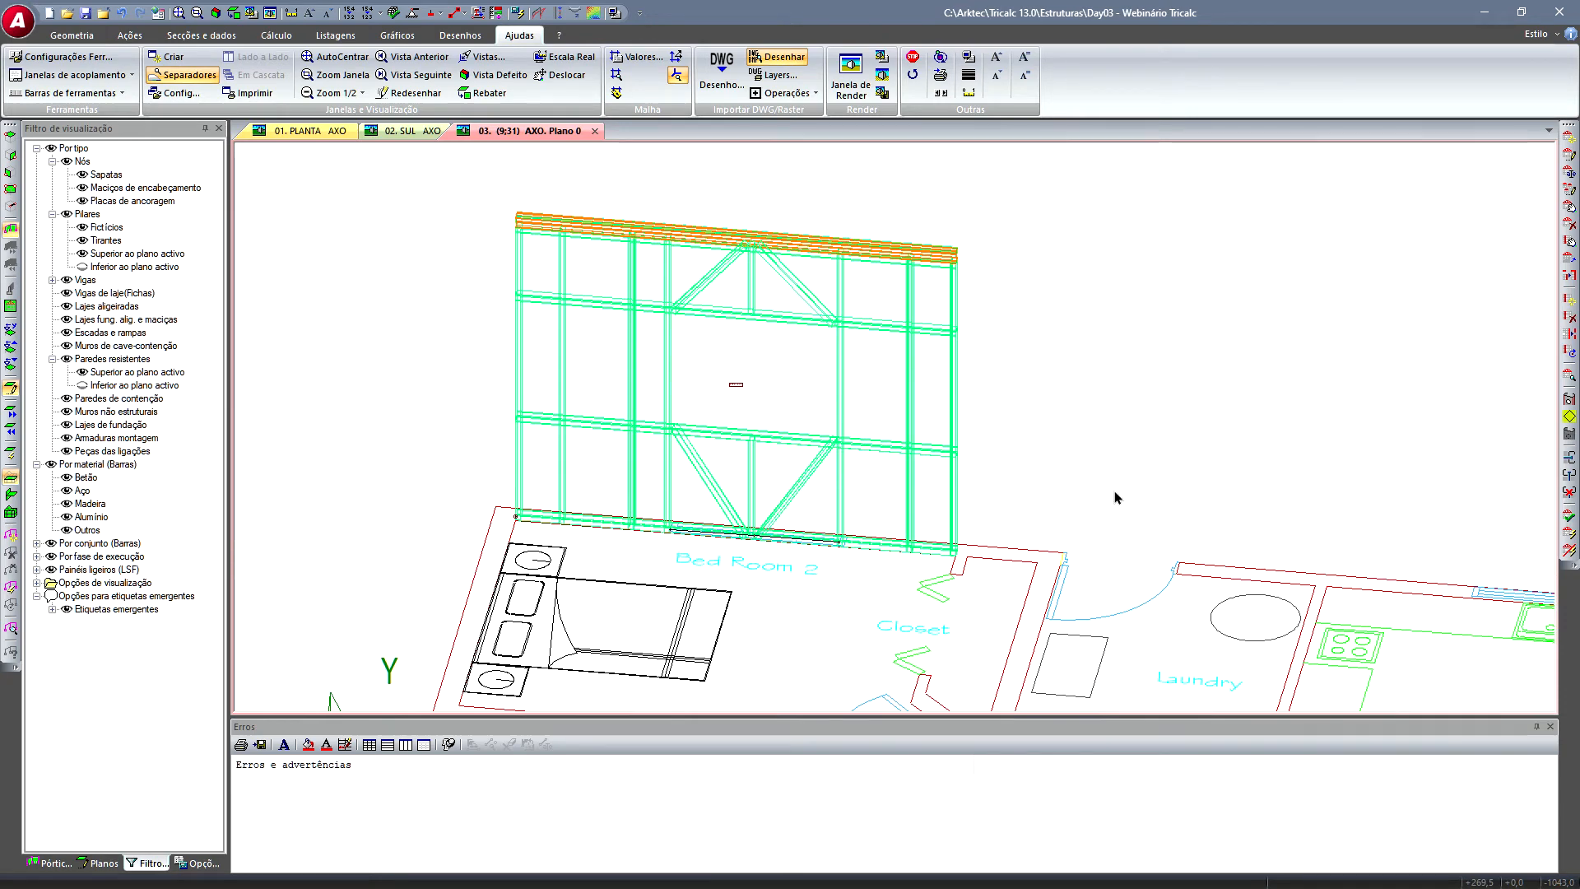
{"action": "scroll", "coordinate": [1114, 491], "scroll_direction": "down", "scroll_amount": 1}
{"action": "middle_click_drag", "start_coordinate": [956, 568], "coordinate": [840, 494], "text": "shift"}
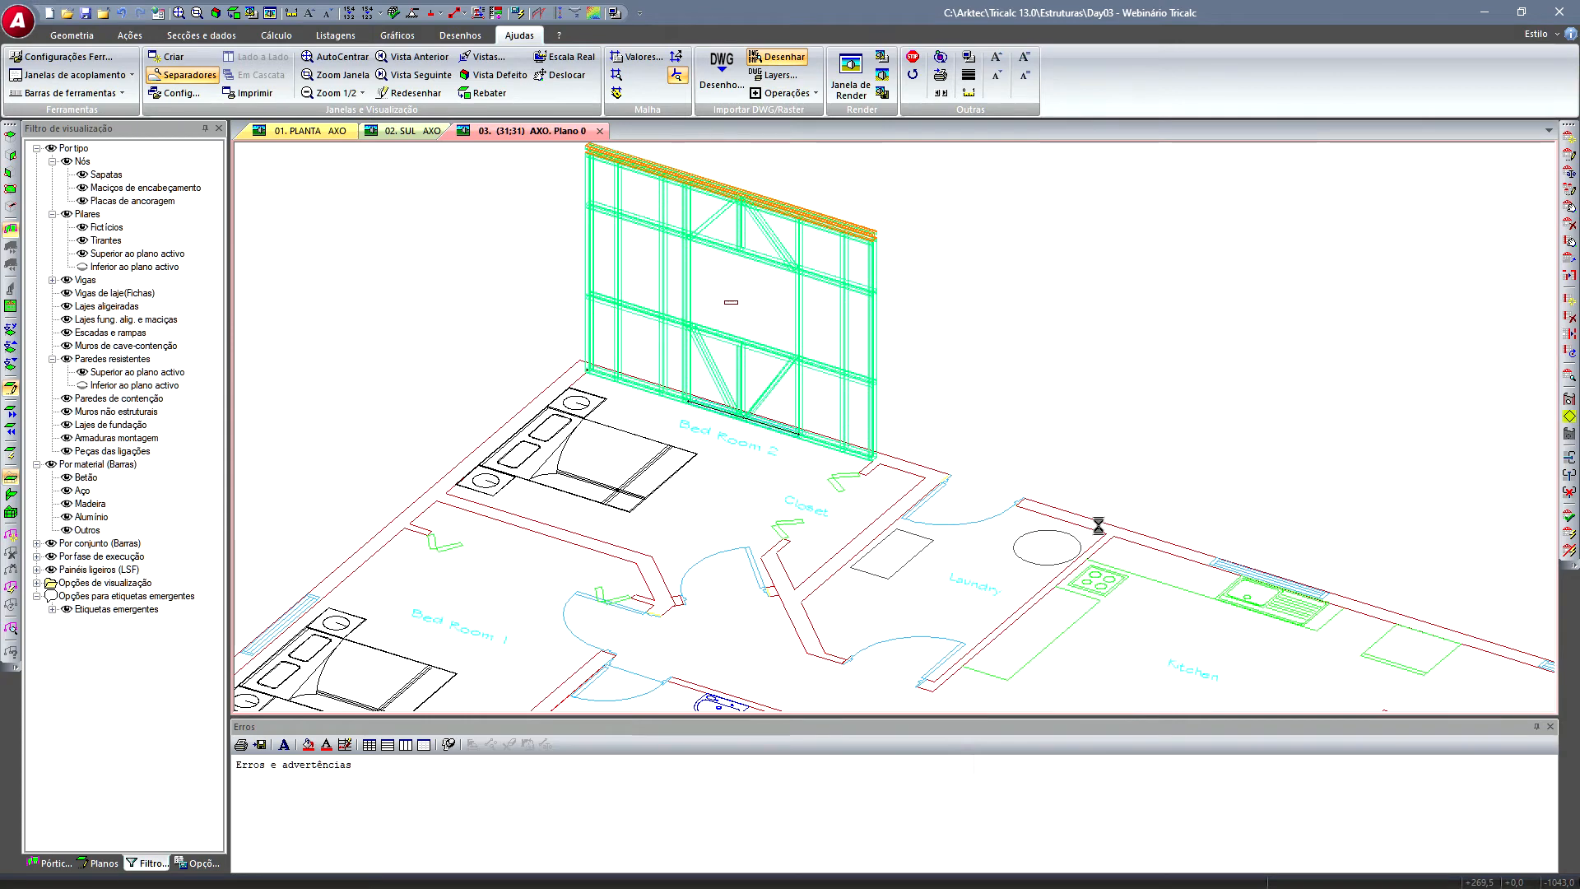
{"action": "scroll", "coordinate": [1099, 525], "scroll_direction": "down", "scroll_amount": 1}
{"action": "scroll", "coordinate": [978, 486], "scroll_direction": "down", "scroll_amount": 1}
{"action": "middle_click_drag", "start_coordinate": [978, 485], "coordinate": [886, 451]}
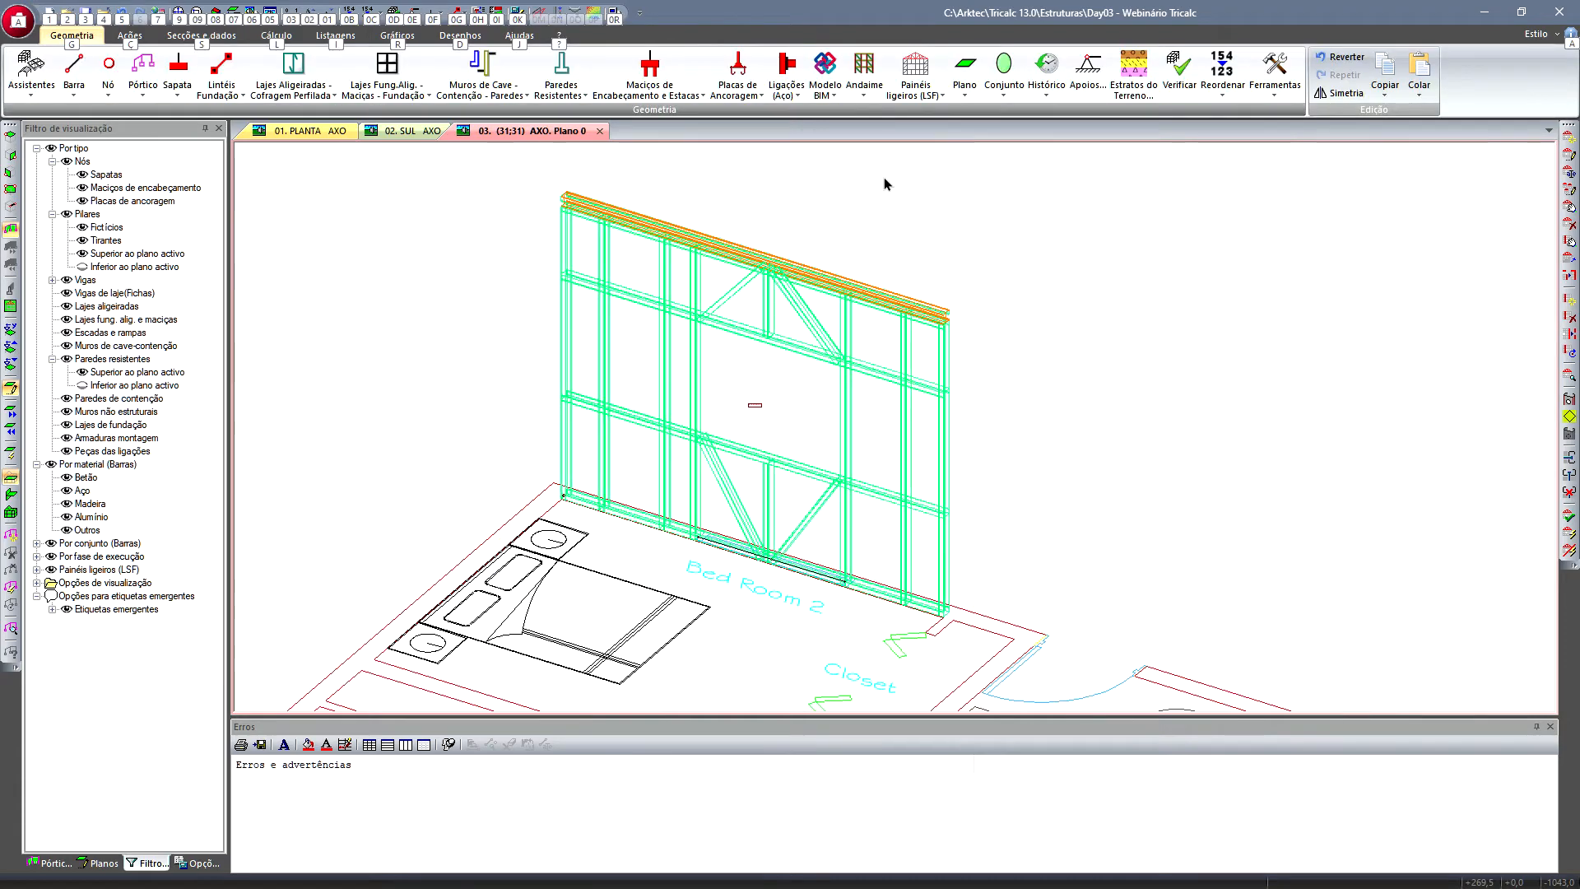
- Start a new light panel and import type PR-01 "P Y10012080 X60(7) Simples 420" from ArktecTricalc_CJR.trlsf
{"action": "left_click", "coordinate": [915, 89]}
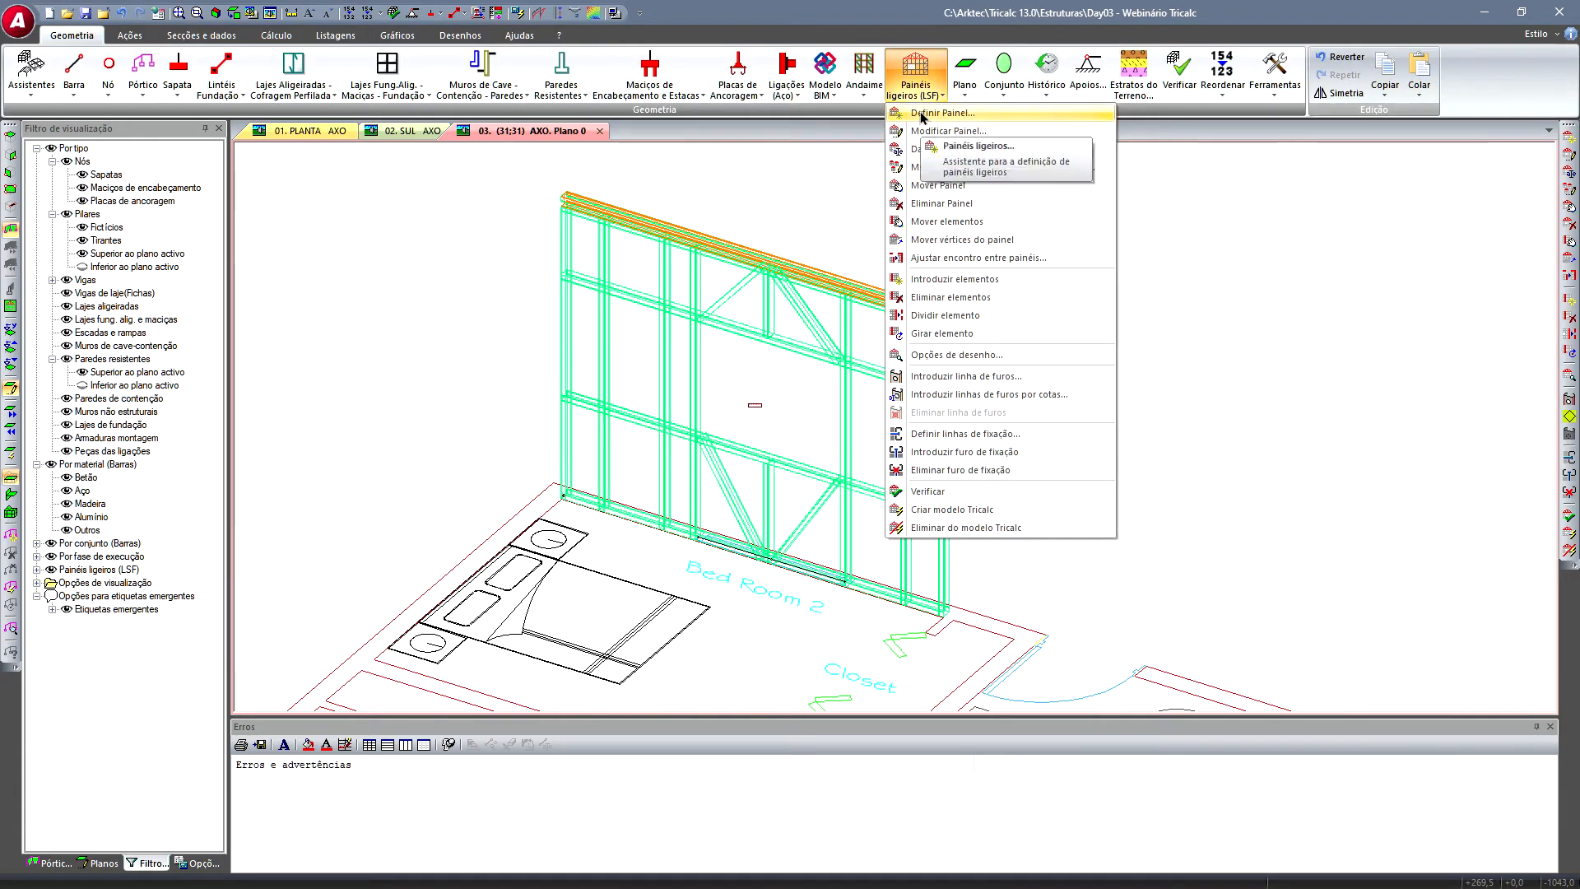
{"action": "left_click", "coordinate": [920, 112]}
{"action": "left_click", "coordinate": [708, 603]}
{"action": "left_click", "coordinate": [717, 332]}
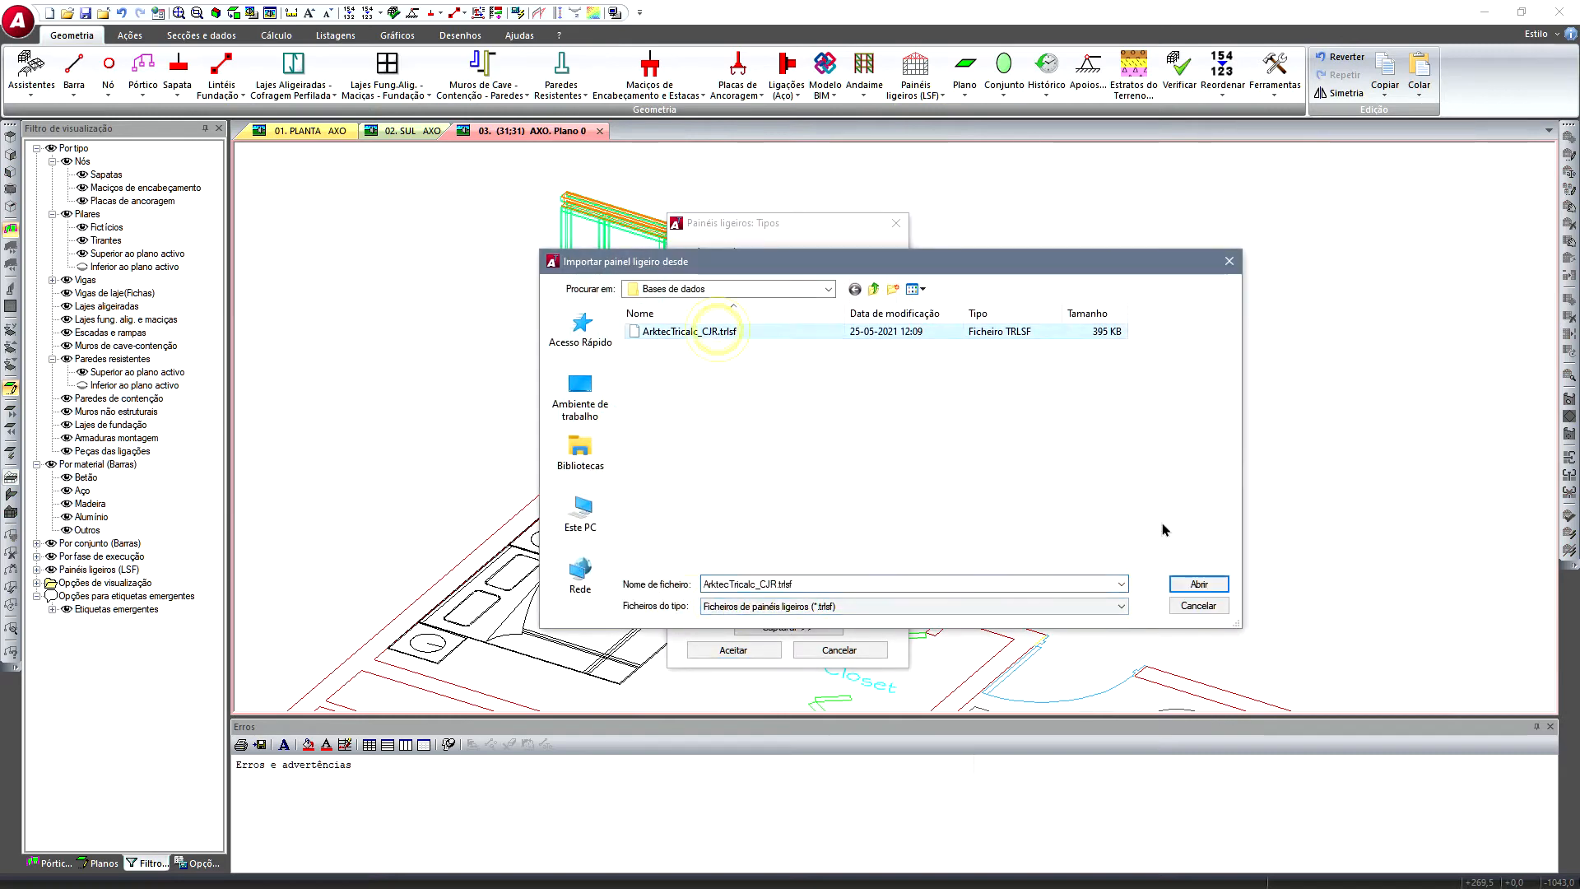
{"action": "left_click", "coordinate": [1185, 584]}
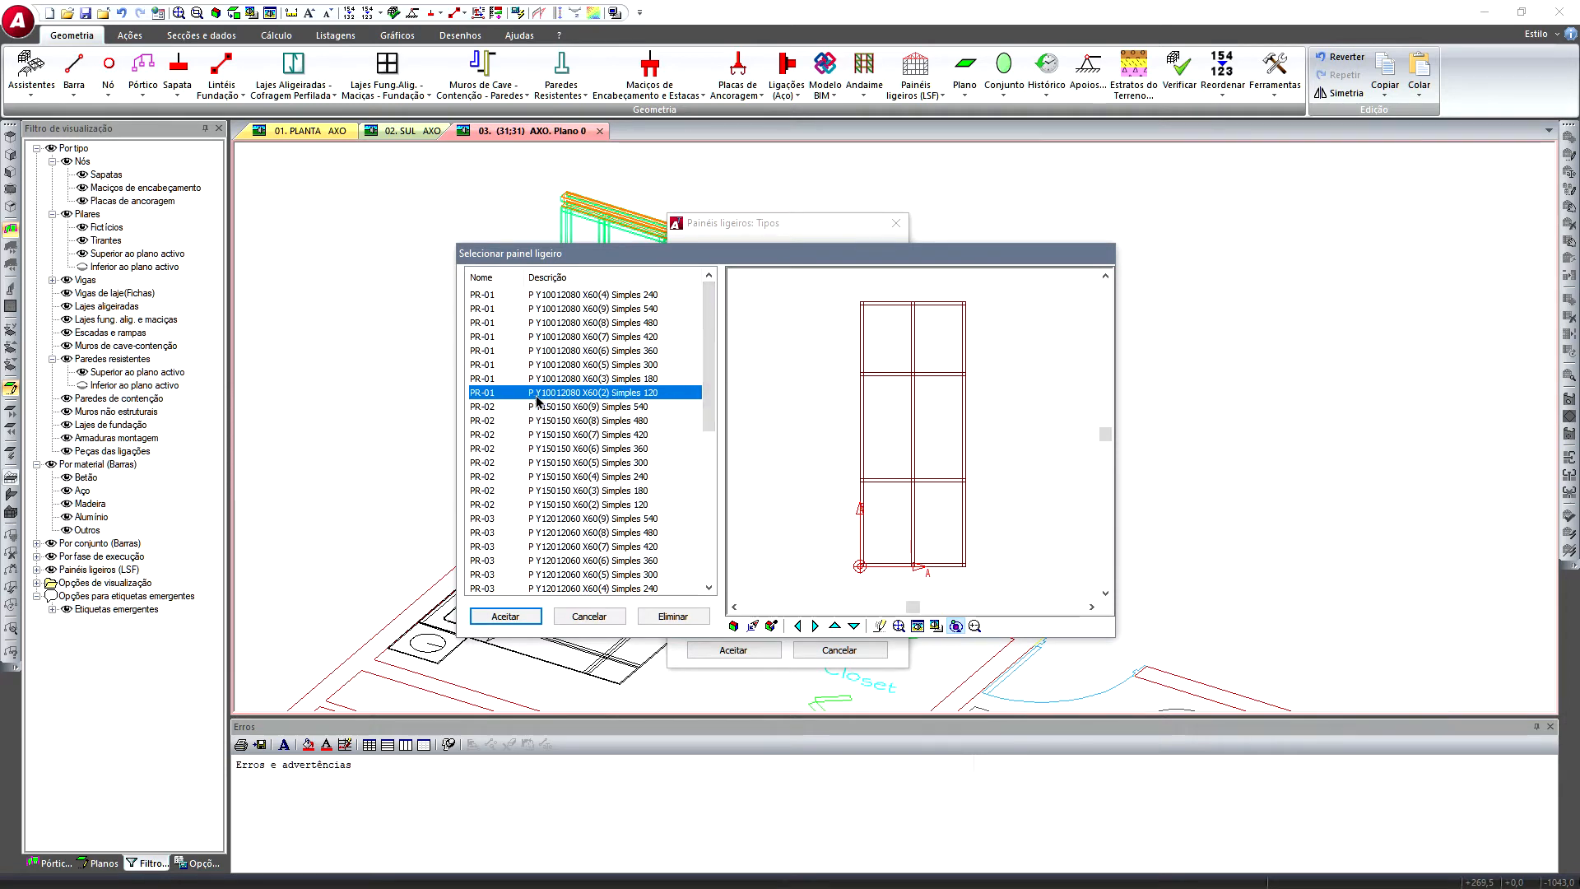
{"action": "left_click", "coordinate": [522, 618]}
{"action": "left_click", "coordinate": [631, 339]}
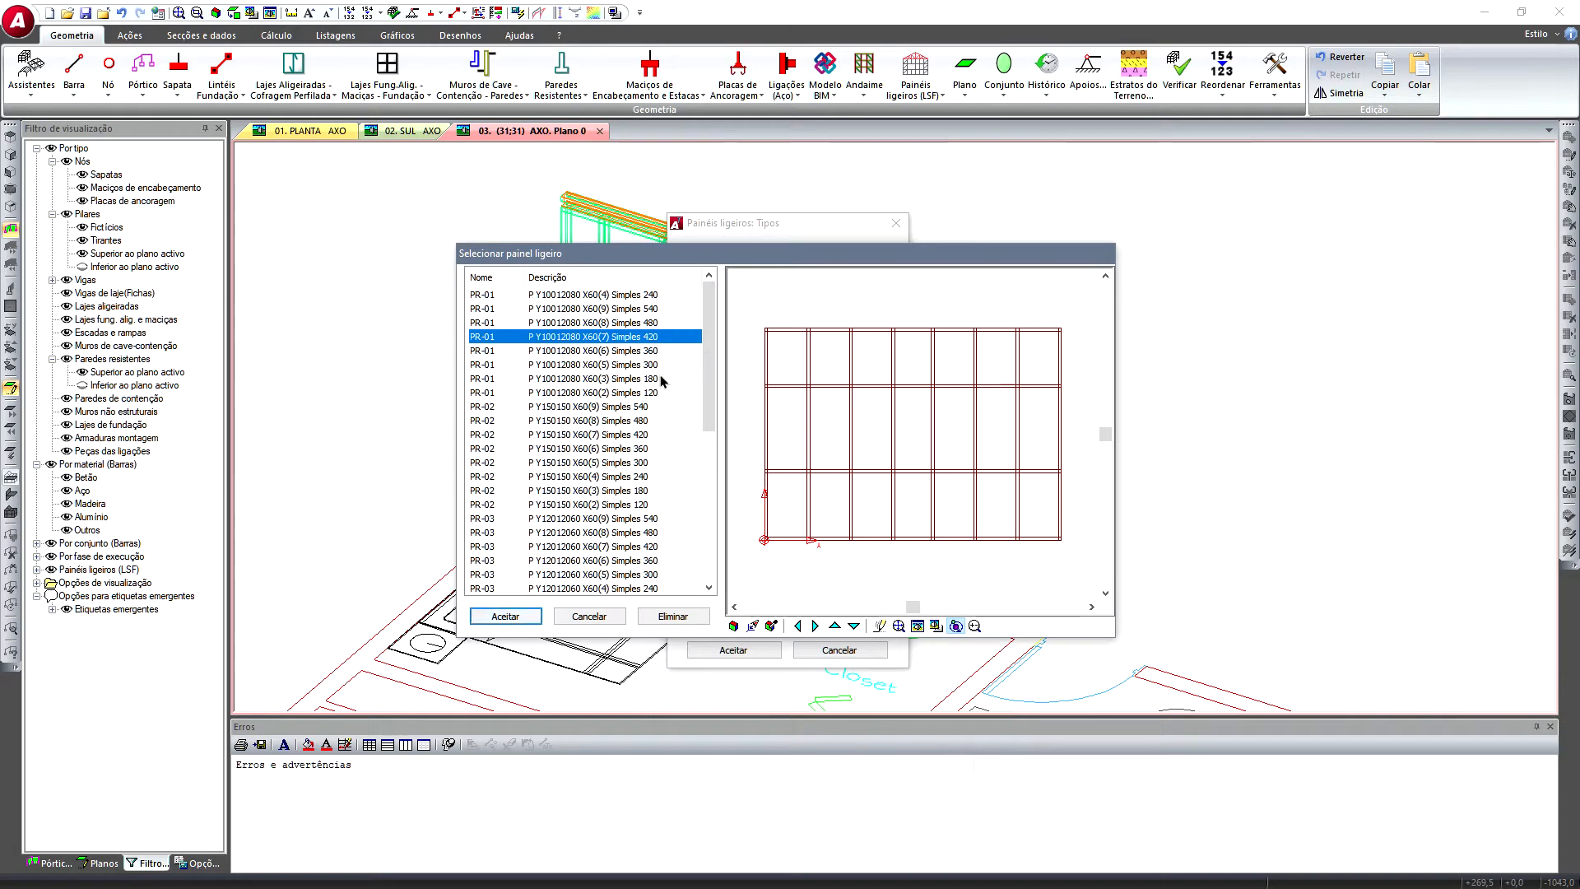
{"action": "left_click", "coordinate": [532, 622]}
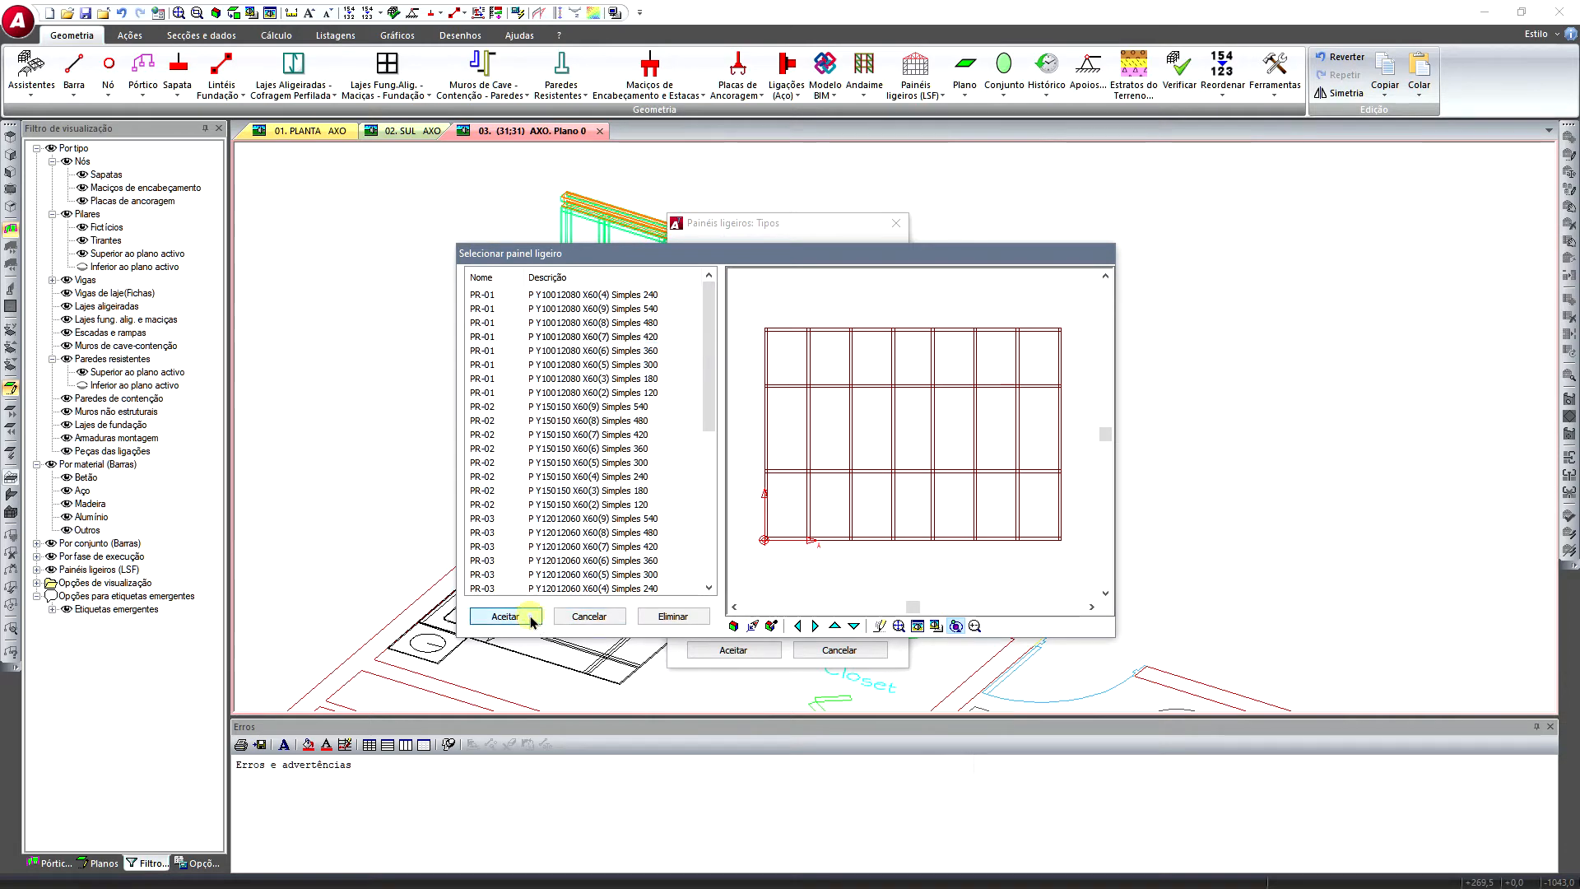
- Insert the imported panel in the vertical plane at the closet-side base end of the Bed Room 2 panel, then exit the panel wizard
{"action": "left_click_drag", "start_coordinate": [972, 517], "coordinate": [930, 553]}
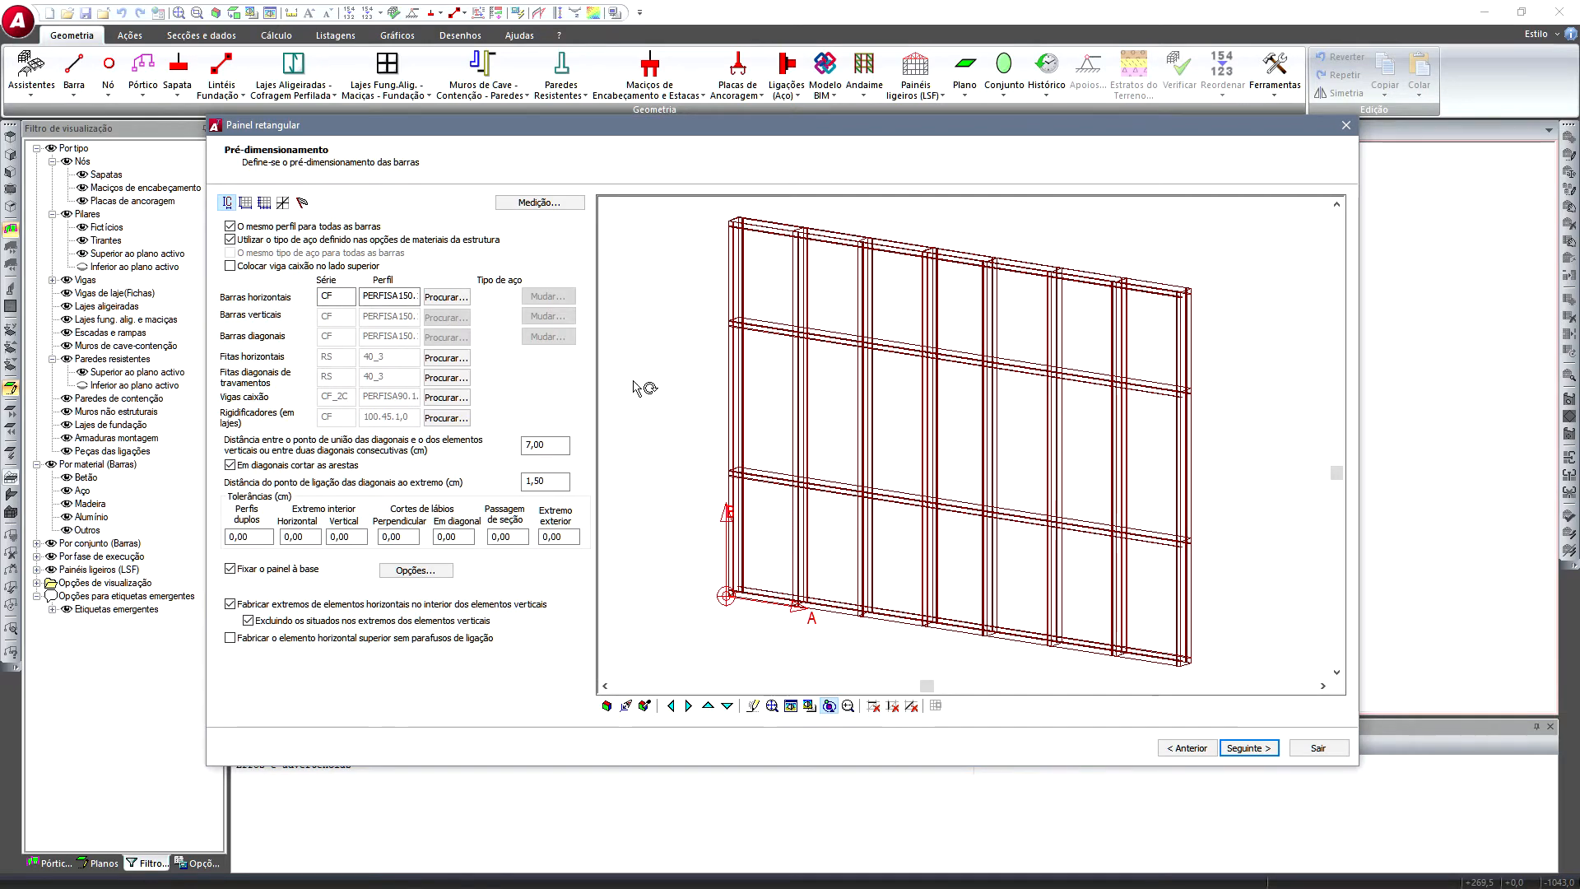
{"action": "left_click", "coordinate": [302, 204]}
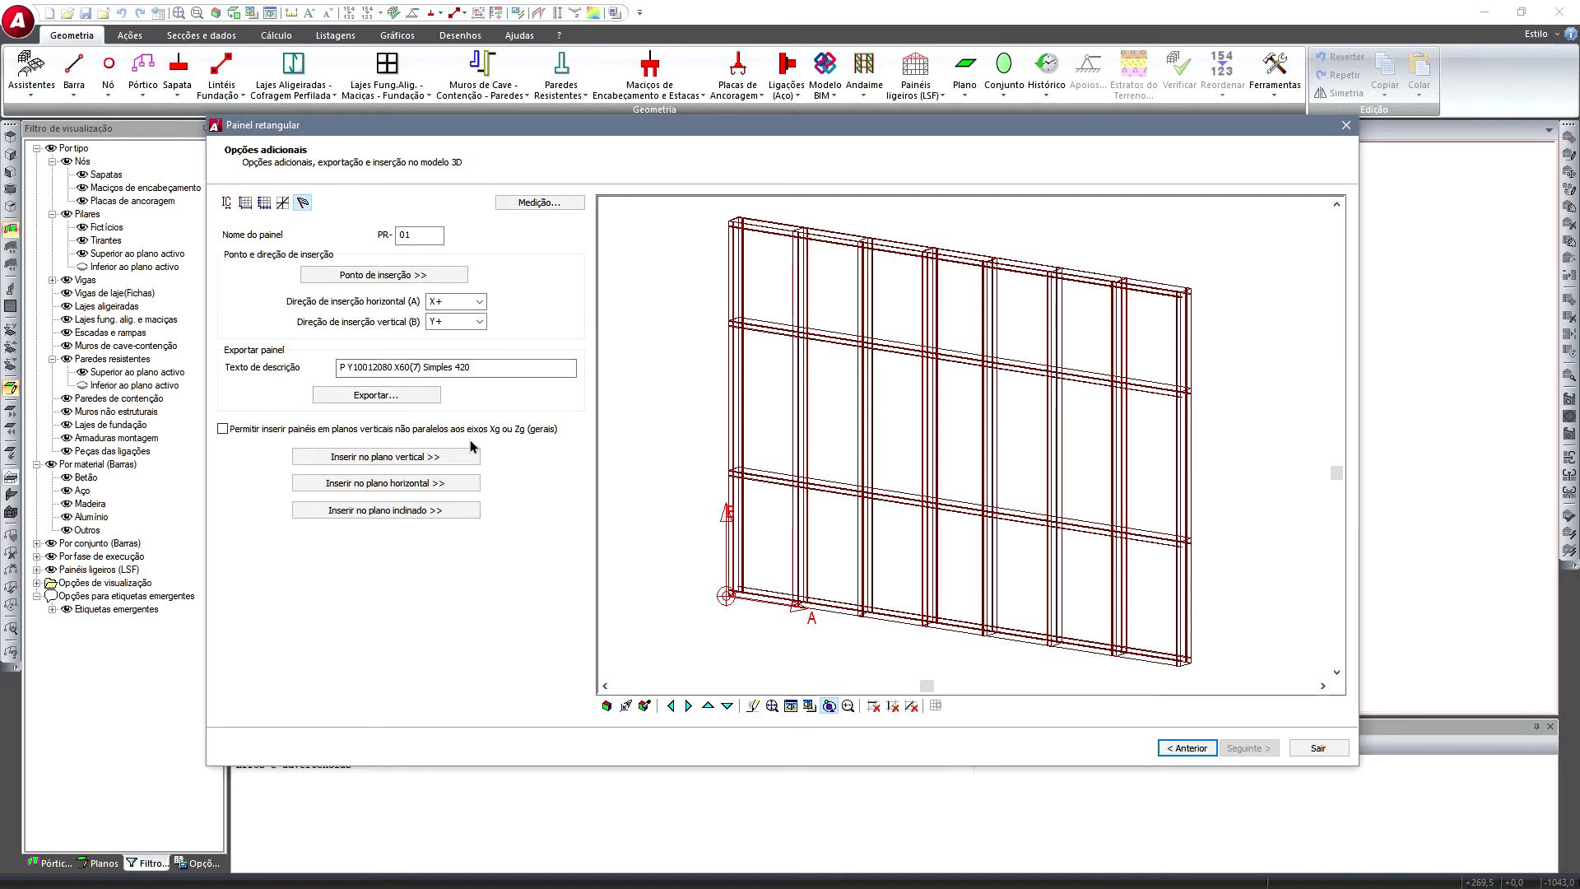
{"action": "left_click", "coordinate": [428, 458]}
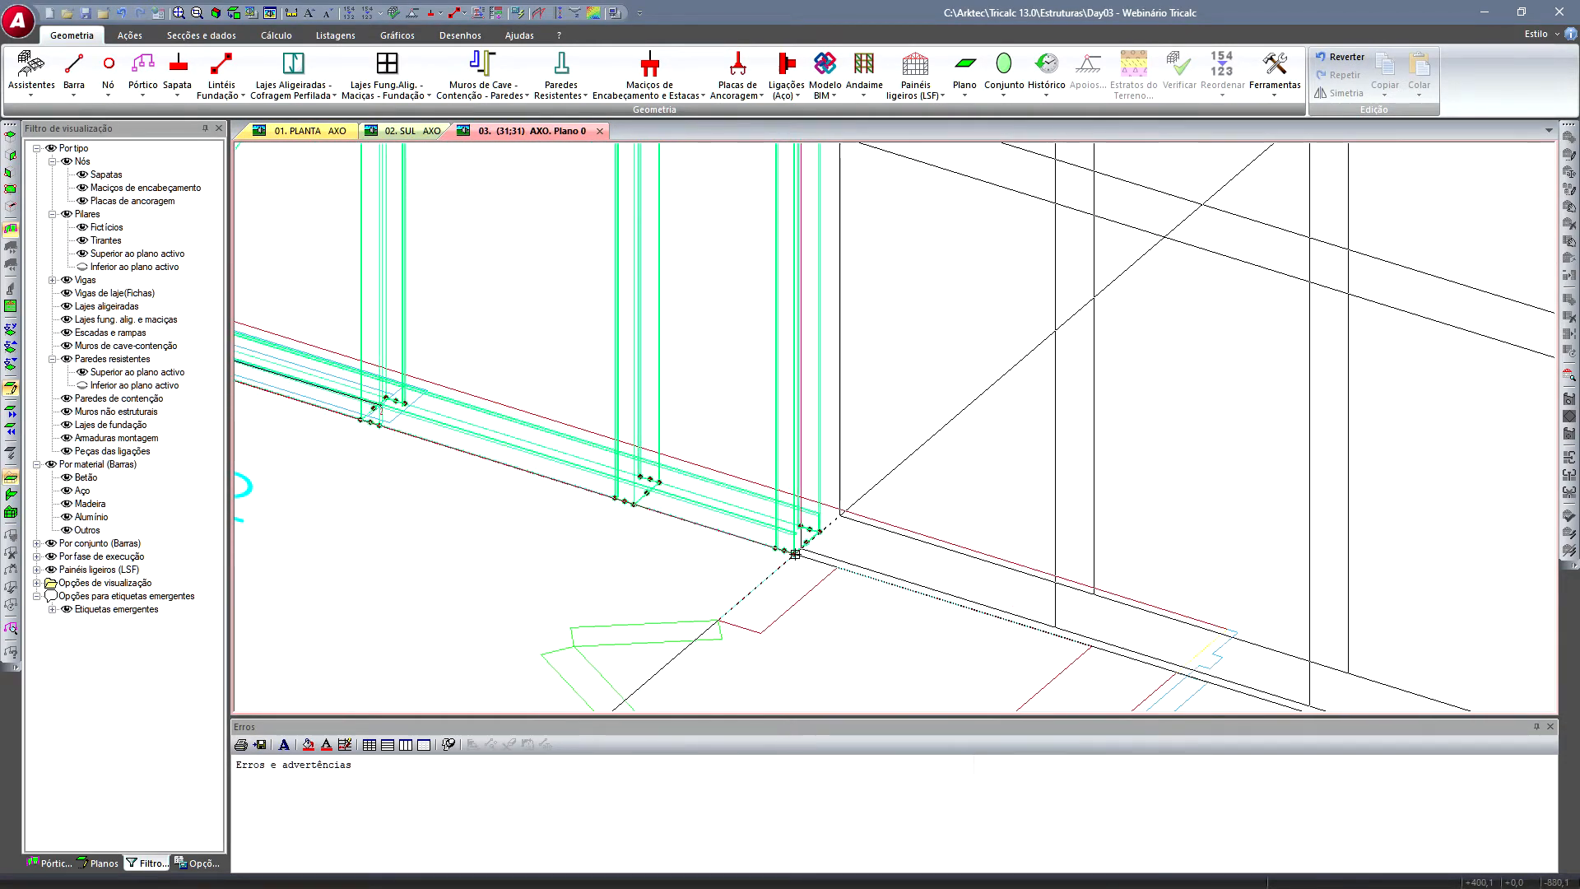
{"action": "left_click", "coordinate": [833, 560]}
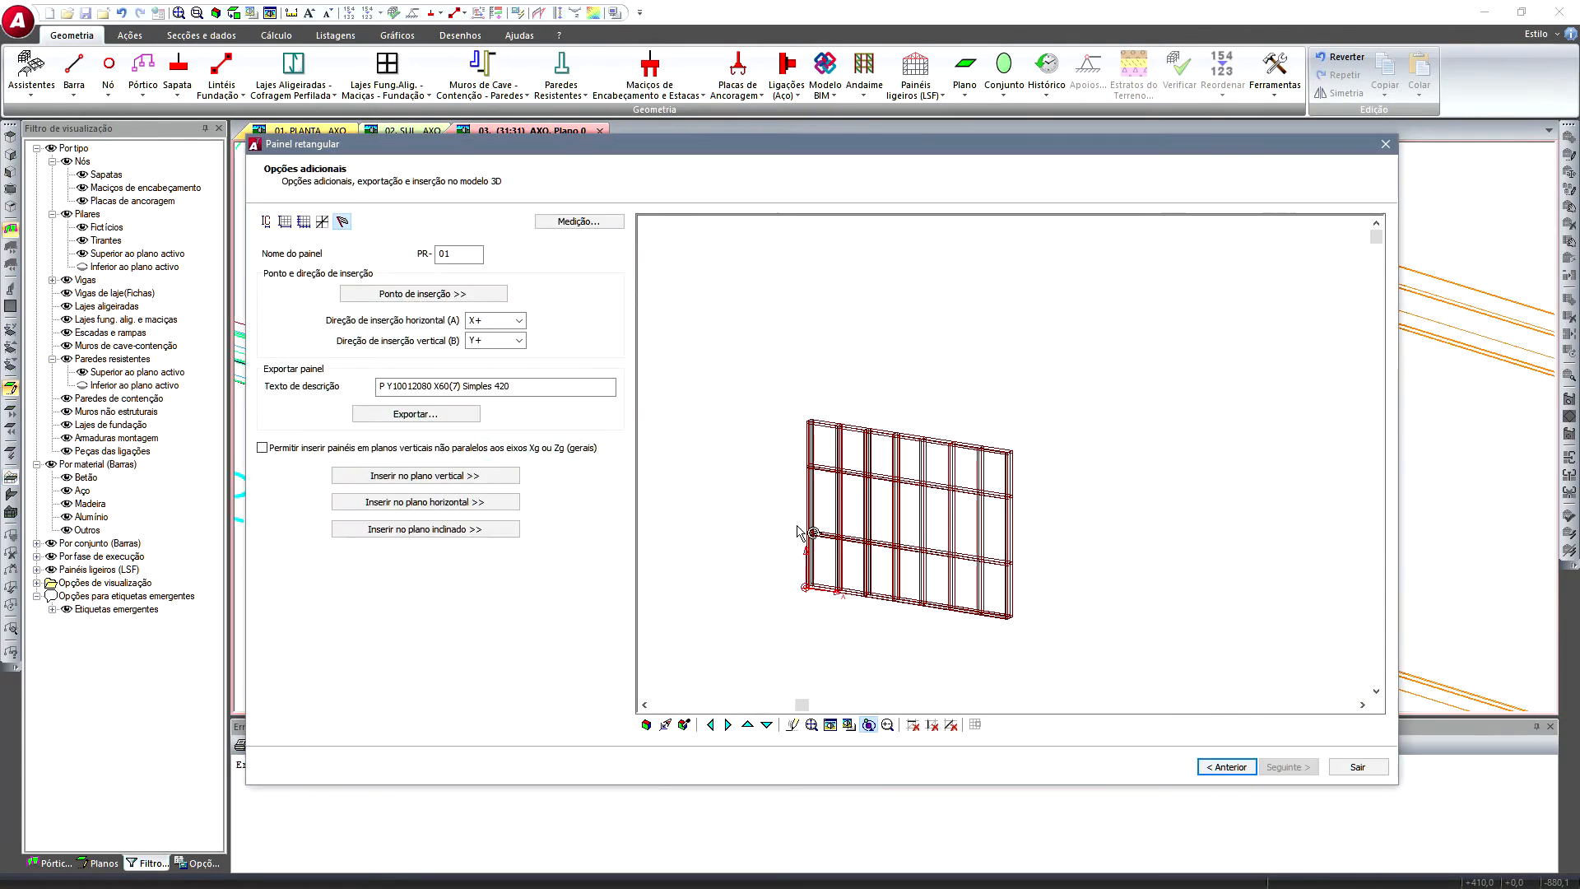
{"action": "left_click", "coordinate": [1358, 766]}
- Move the new panel so its base corner meets the end base corner of the Bed Room 2 panel
{"action": "scroll", "coordinate": [899, 520], "scroll_direction": "up", "scroll_amount": 3}
{"action": "middle_click_drag", "start_coordinate": [809, 554], "coordinate": [803, 550]}
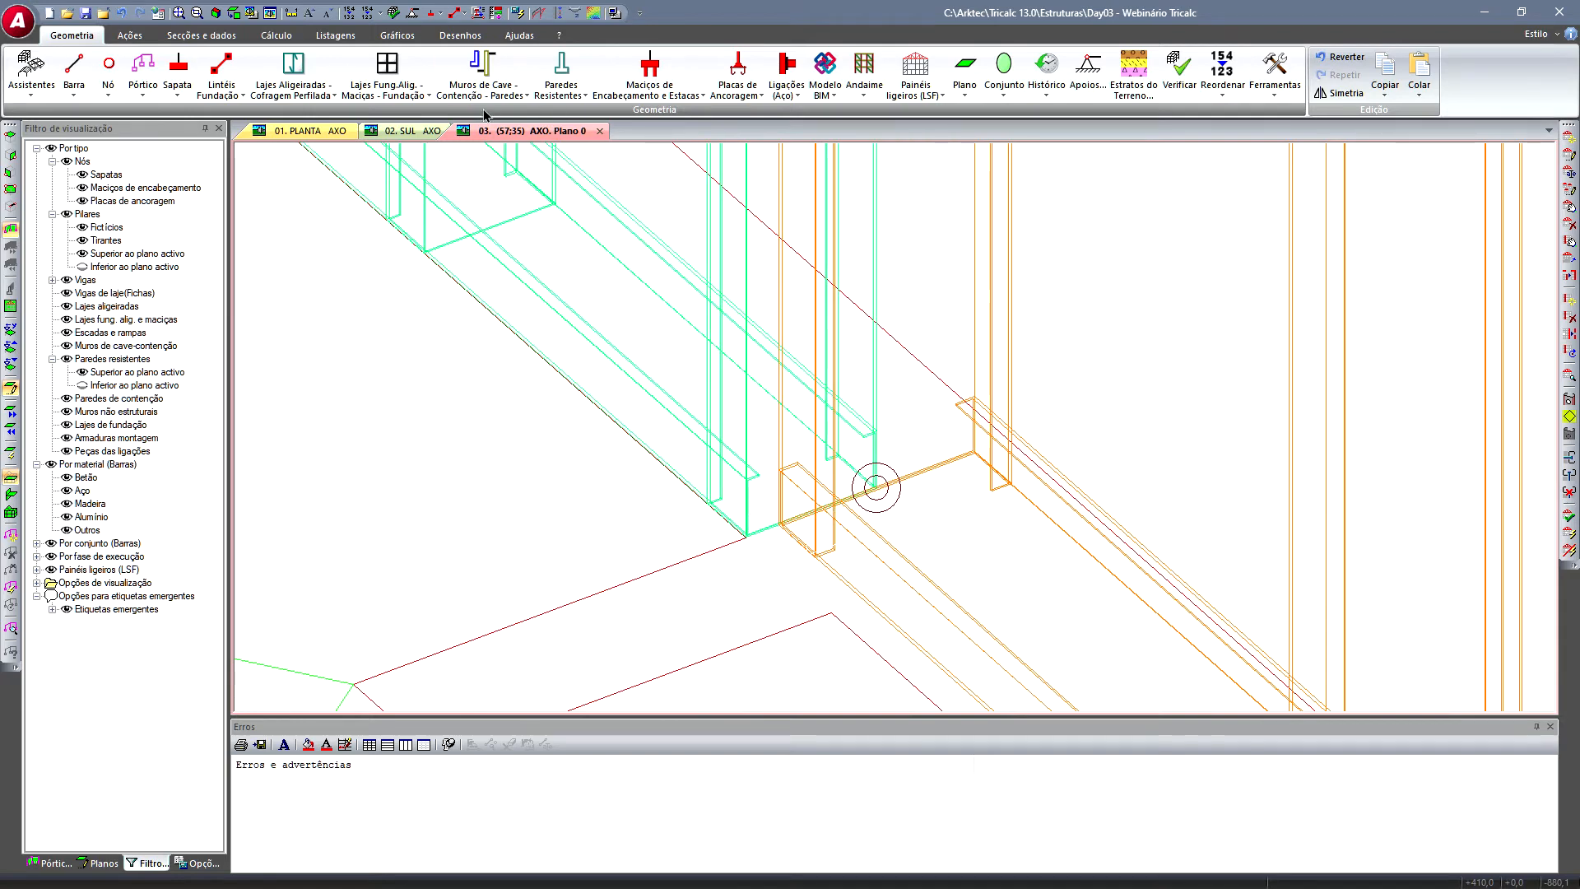
{"action": "left_click", "coordinate": [915, 78]}
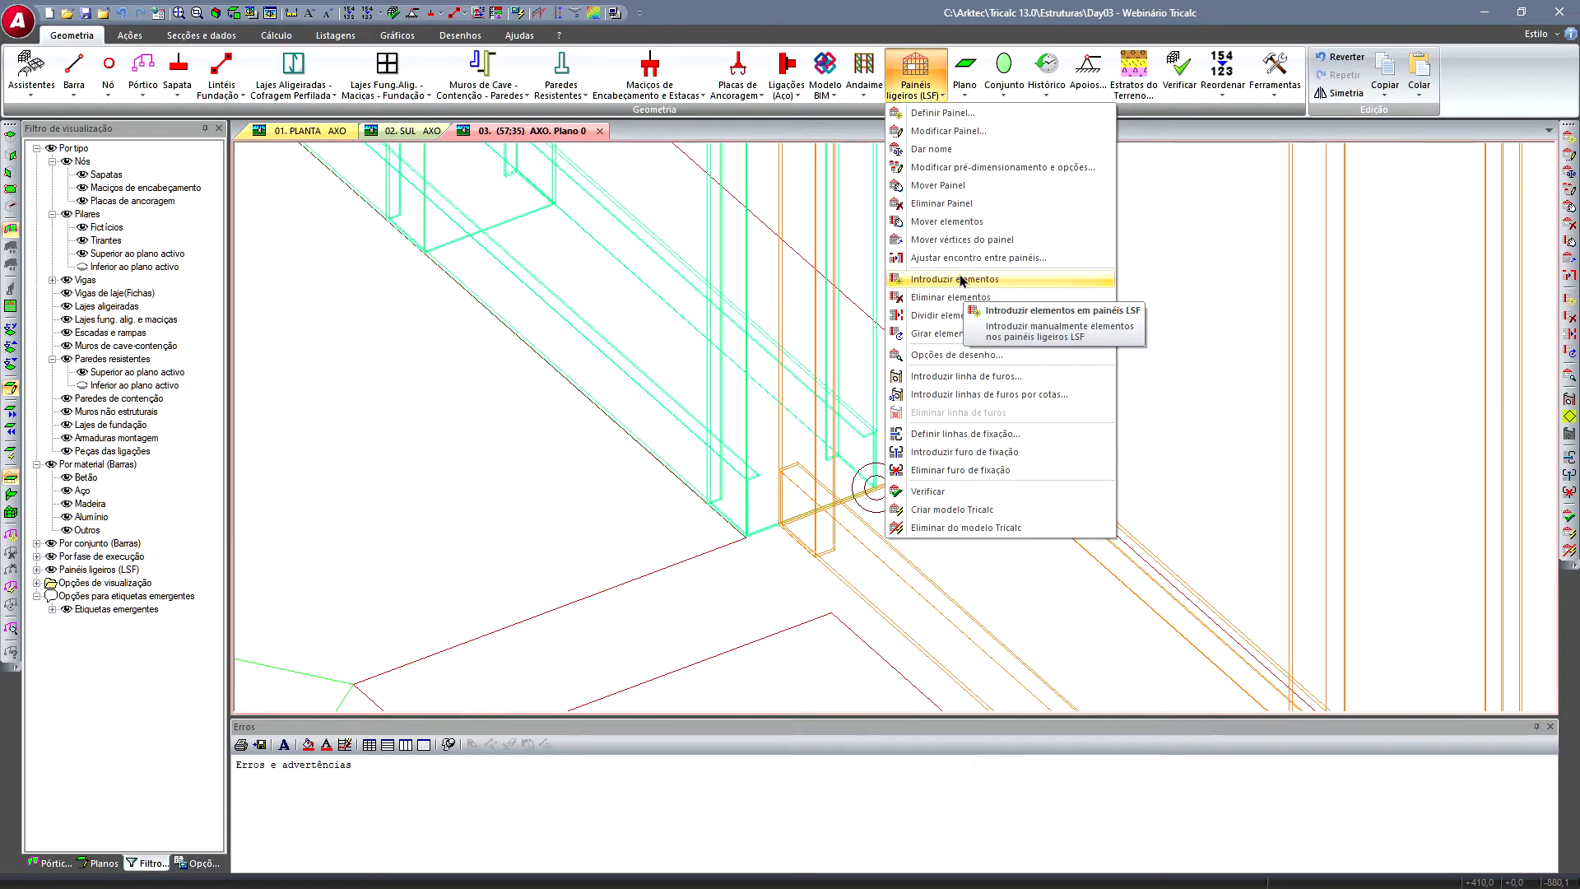
{"action": "left_click", "coordinate": [970, 188]}
{"action": "left_click", "coordinate": [894, 578]}
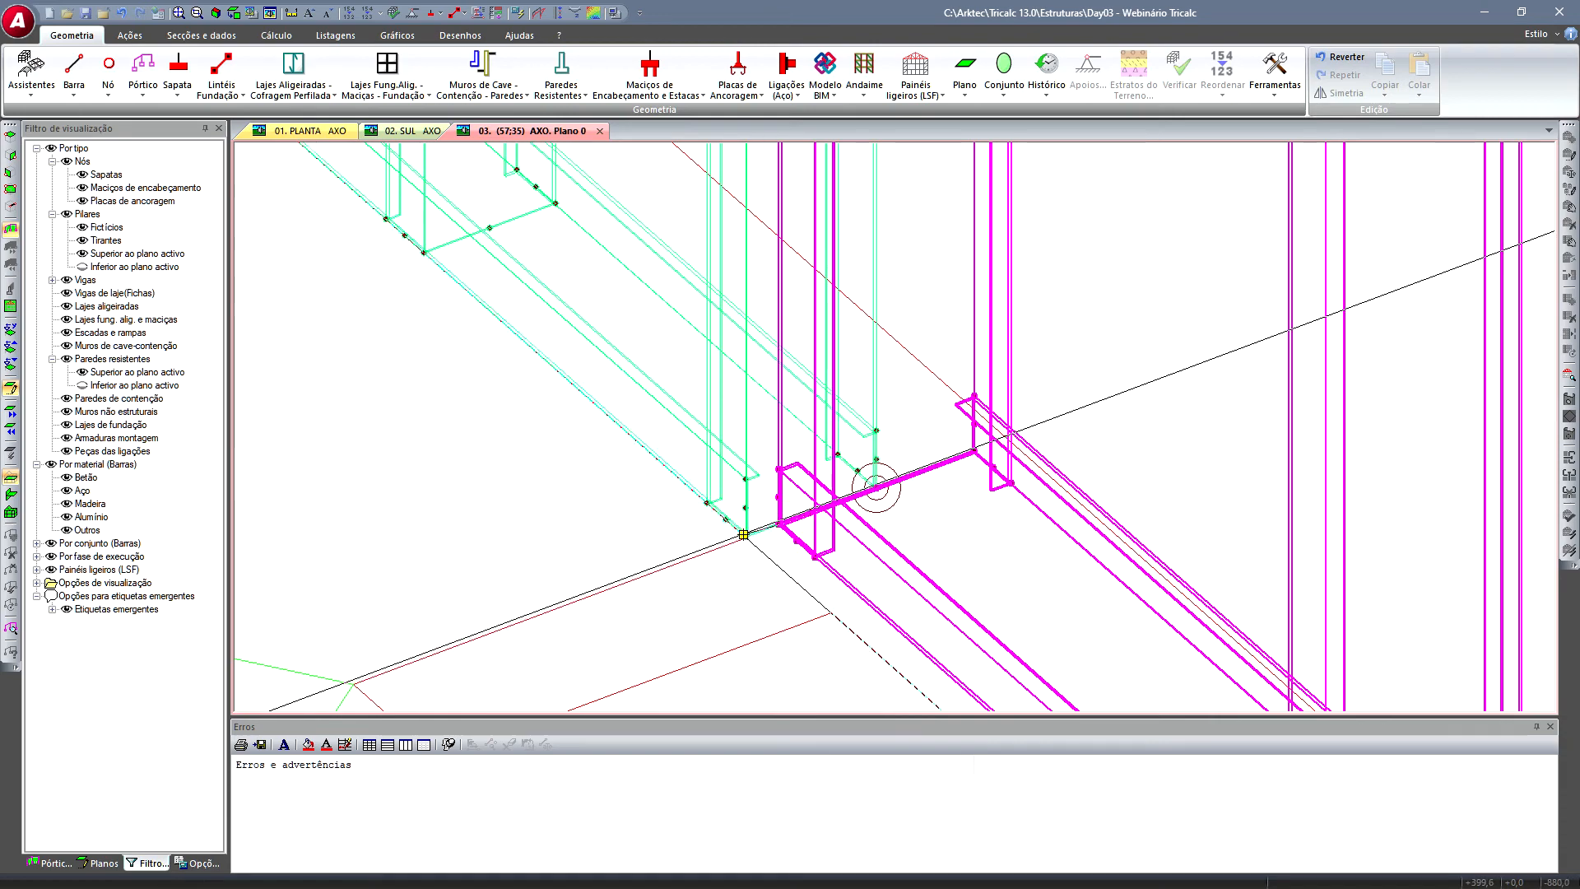
{"action": "left_click", "coordinate": [744, 535]}
- Examine the two adjoining panels over the floor plan from different angles and distances
{"action": "scroll", "coordinate": [658, 551], "scroll_direction": "up", "scroll_amount": 3}
{"action": "scroll", "coordinate": [719, 526], "scroll_direction": "down", "scroll_amount": 5}
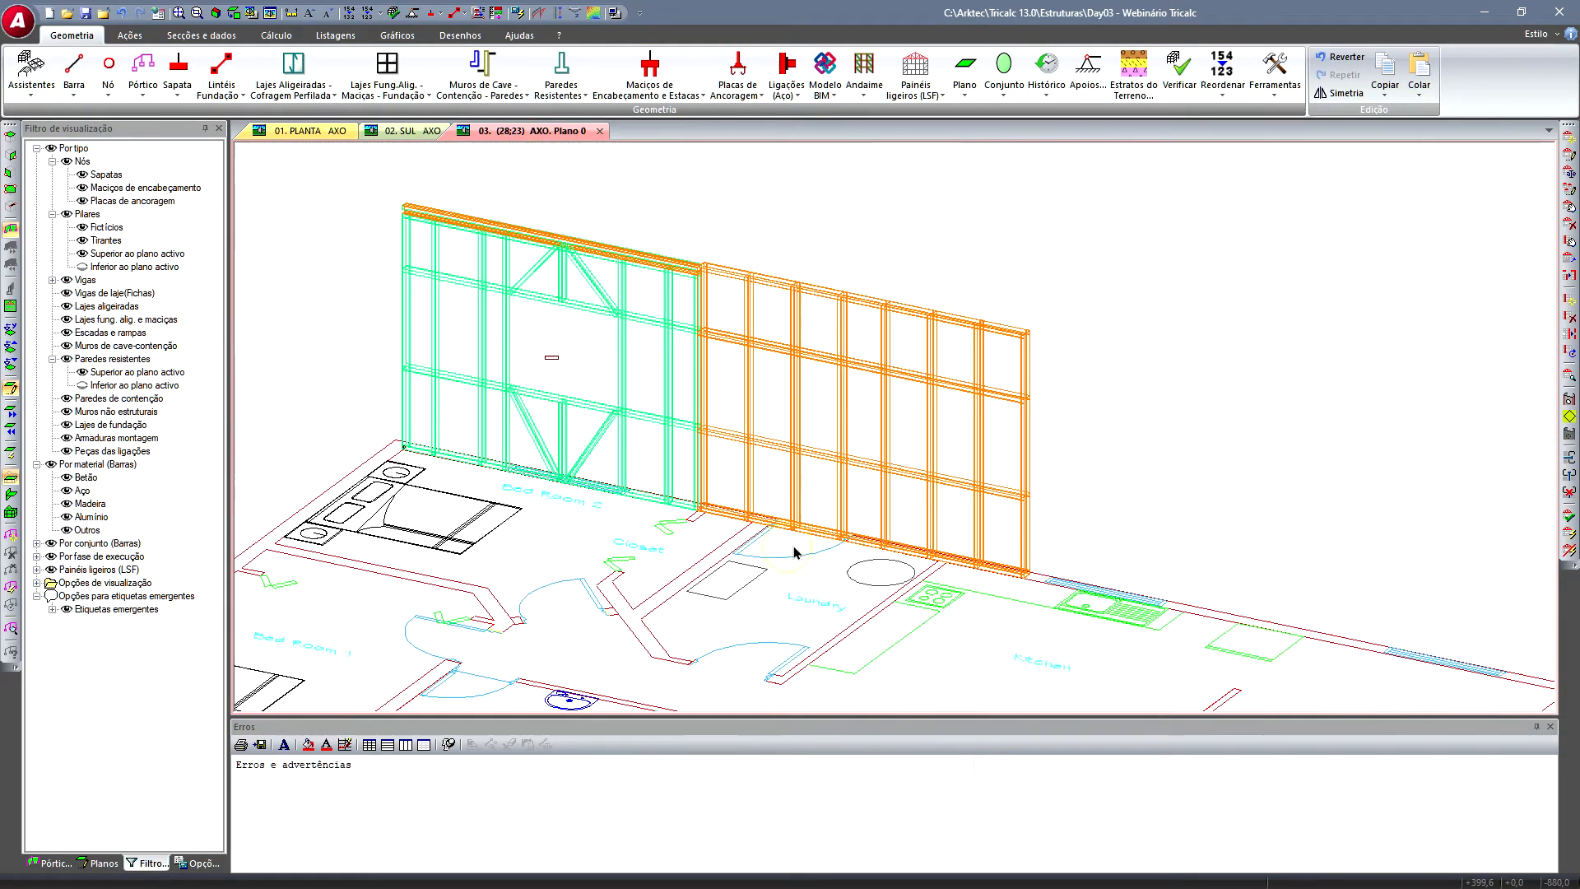
{"action": "scroll", "coordinate": [801, 535], "scroll_direction": "down", "scroll_amount": 5}
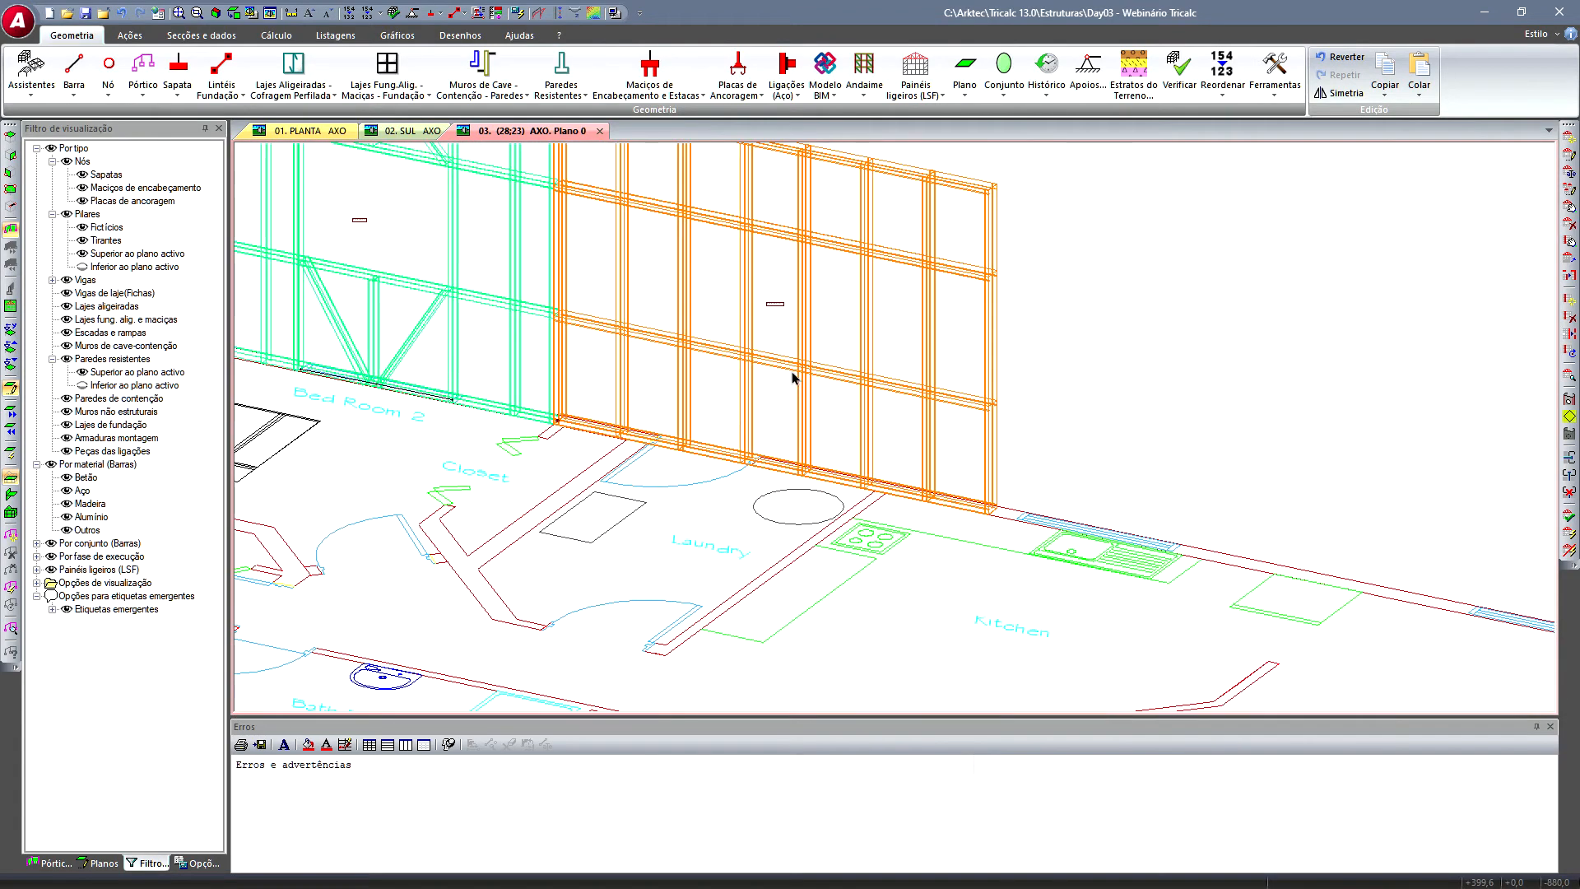
{"action": "middle_click_drag", "start_coordinate": [919, 362], "coordinate": [787, 332]}
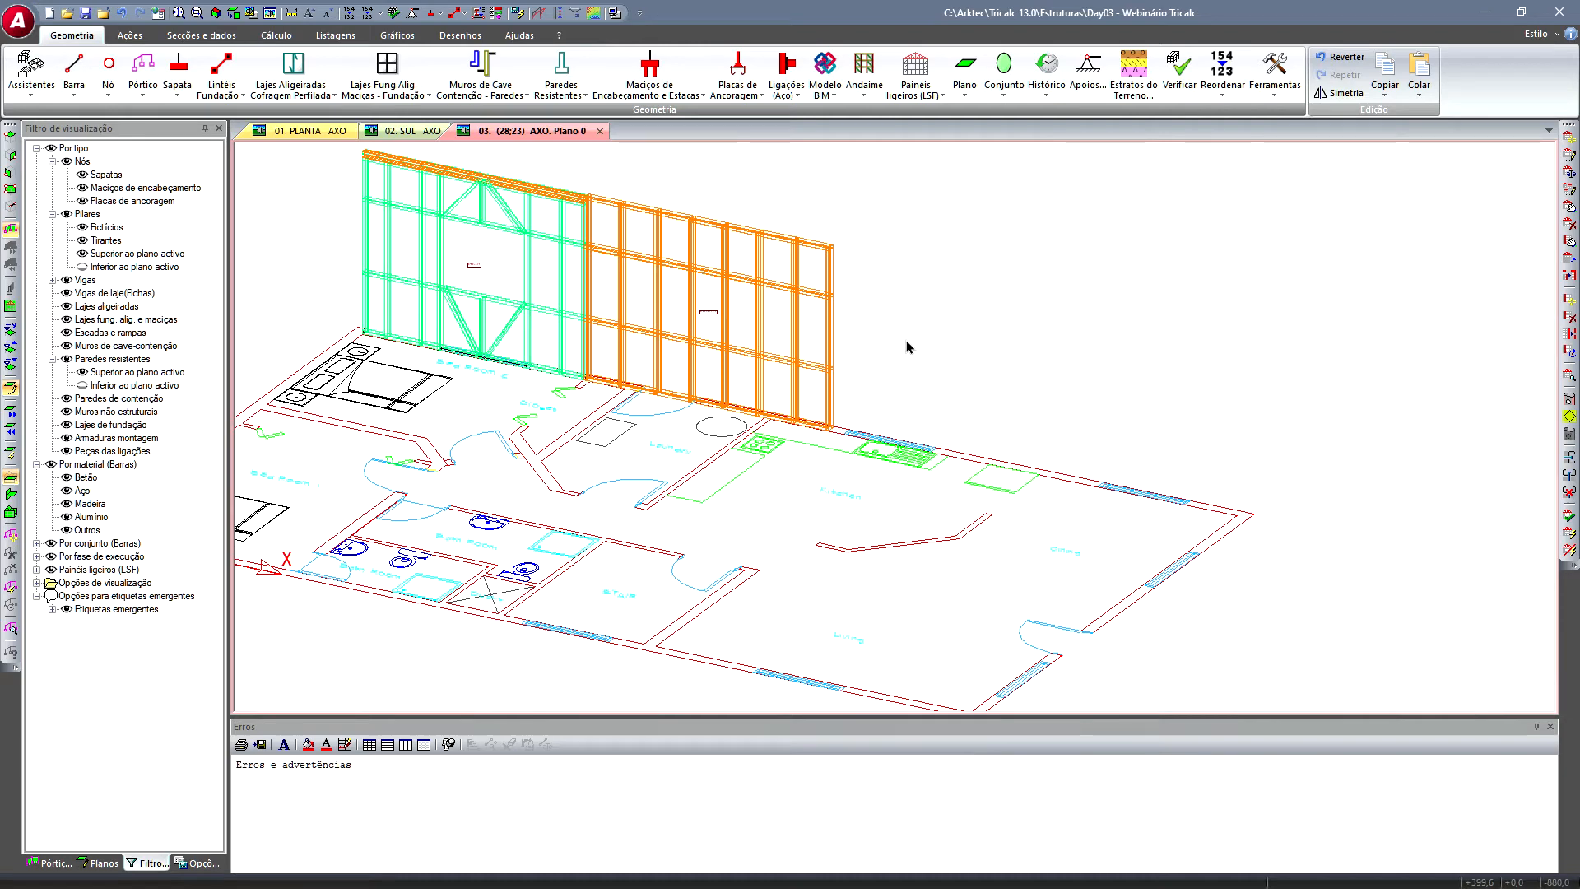
{"action": "middle_click_drag", "start_coordinate": [662, 246], "coordinate": [635, 236]}
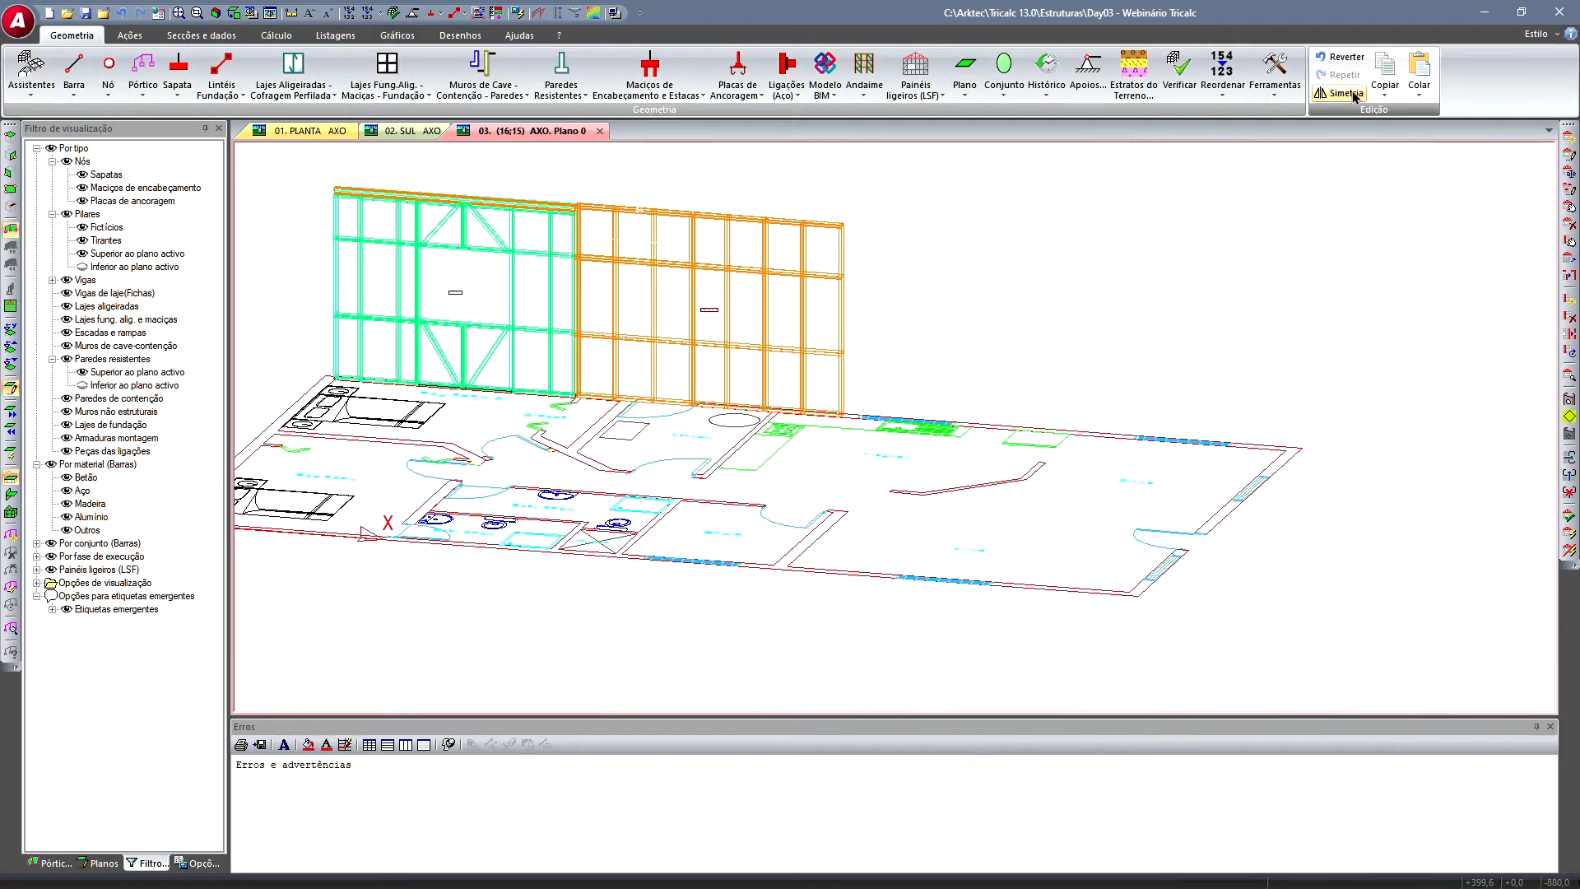
{"action": "left_click", "coordinate": [1386, 91]}
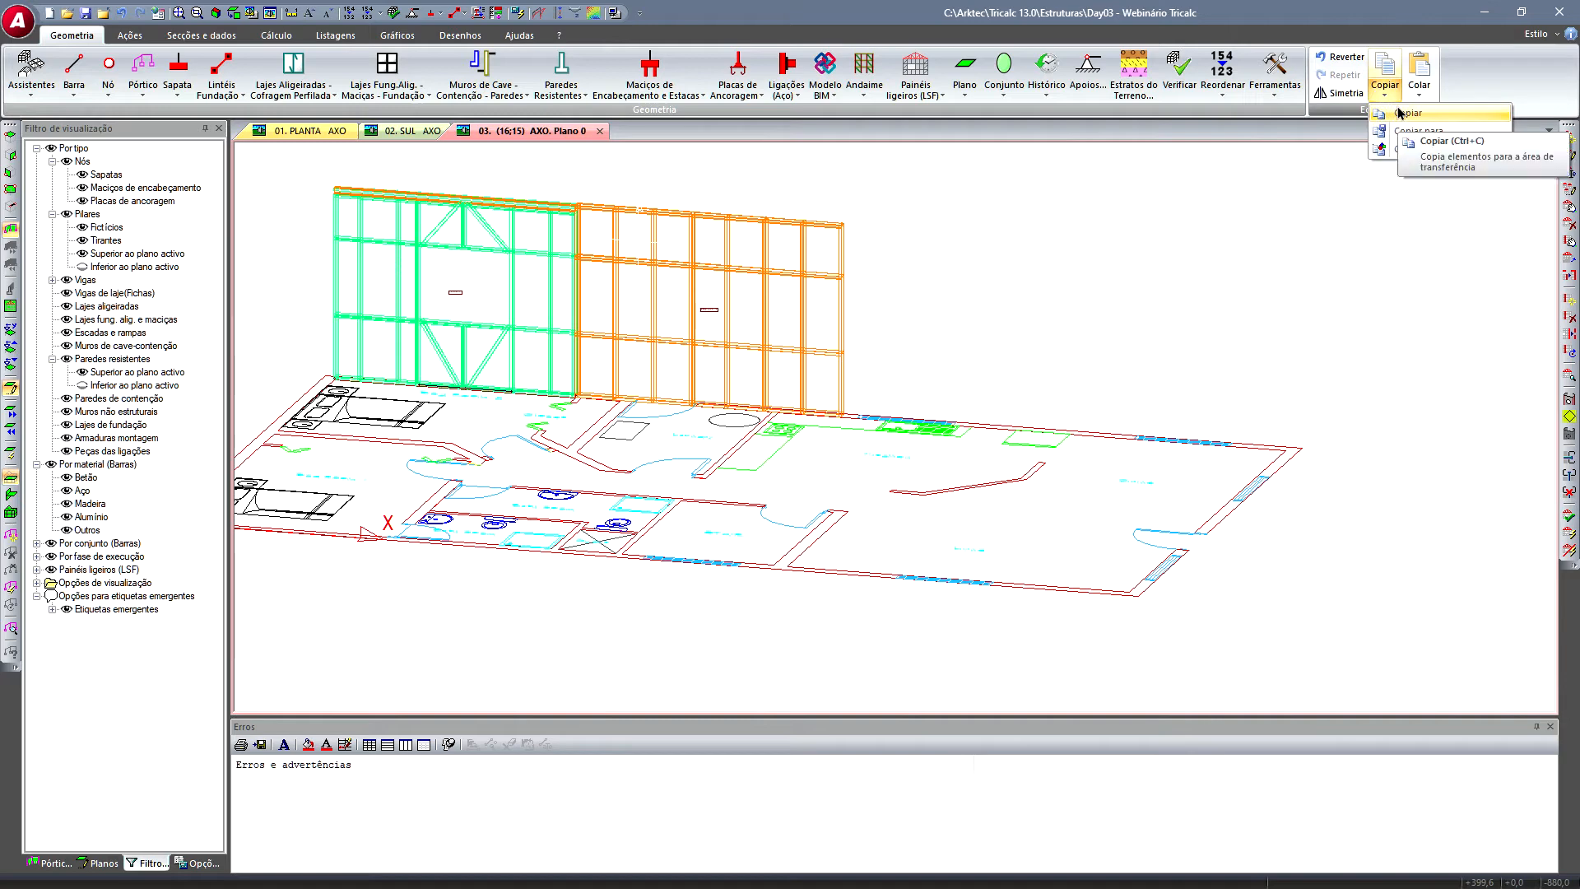
{"action": "left_click", "coordinate": [1400, 113]}
{"action": "scroll", "coordinate": [635, 240], "scroll_direction": "up", "scroll_amount": 2}
{"action": "scroll", "coordinate": [738, 352], "scroll_direction": "up", "scroll_amount": 1}
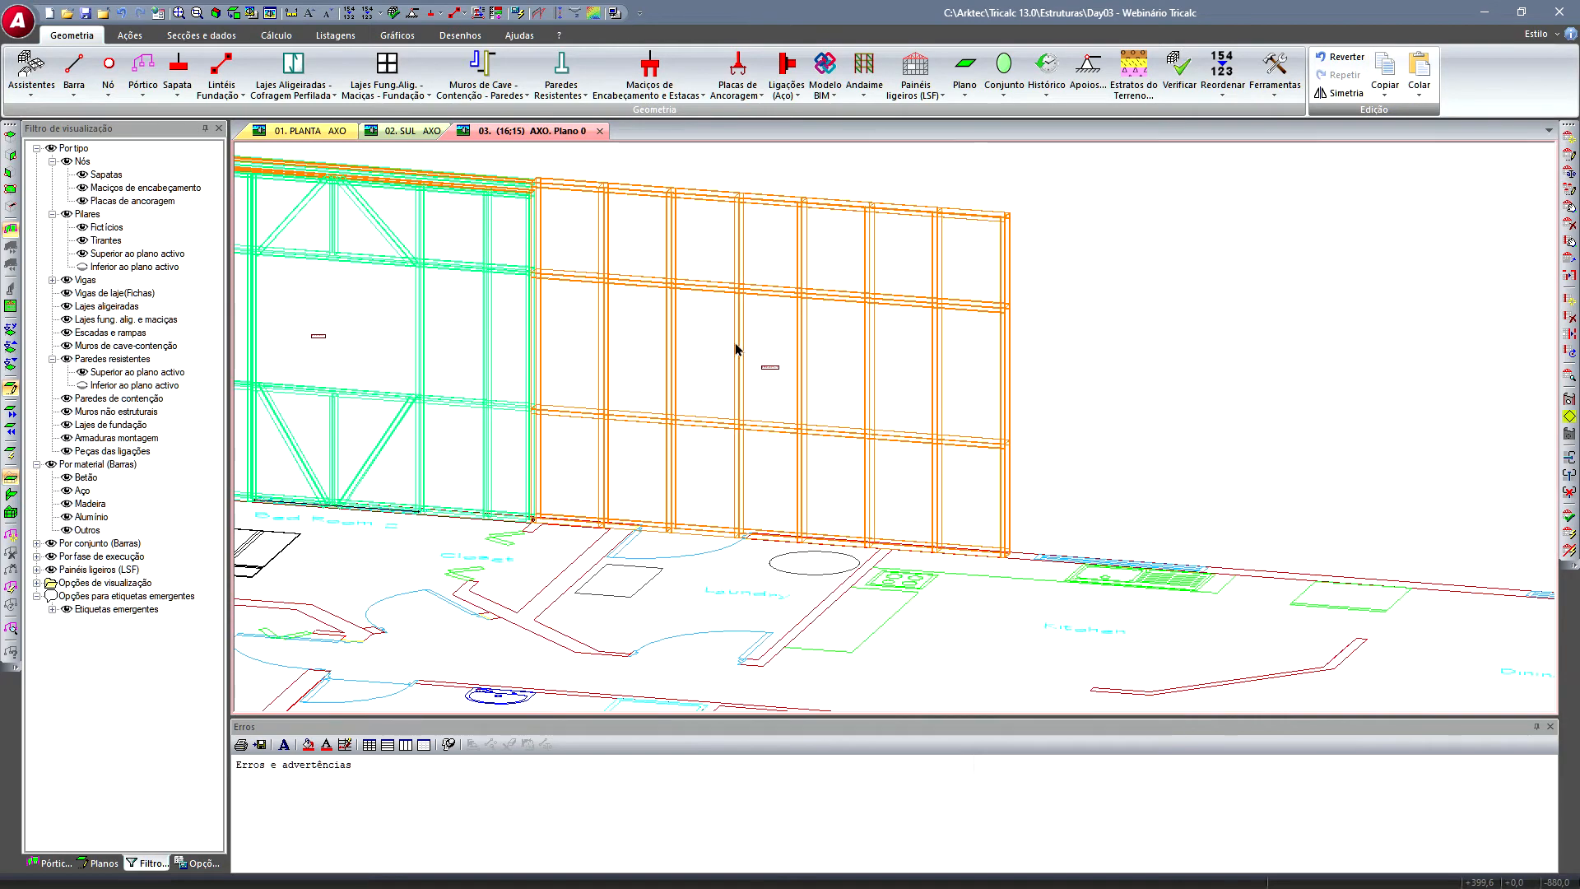
- Modify the new panel to place a box beam on its upper side, dismissing the section warnings
{"action": "left_click", "coordinate": [937, 68]}
{"action": "left_click", "coordinate": [956, 137]}
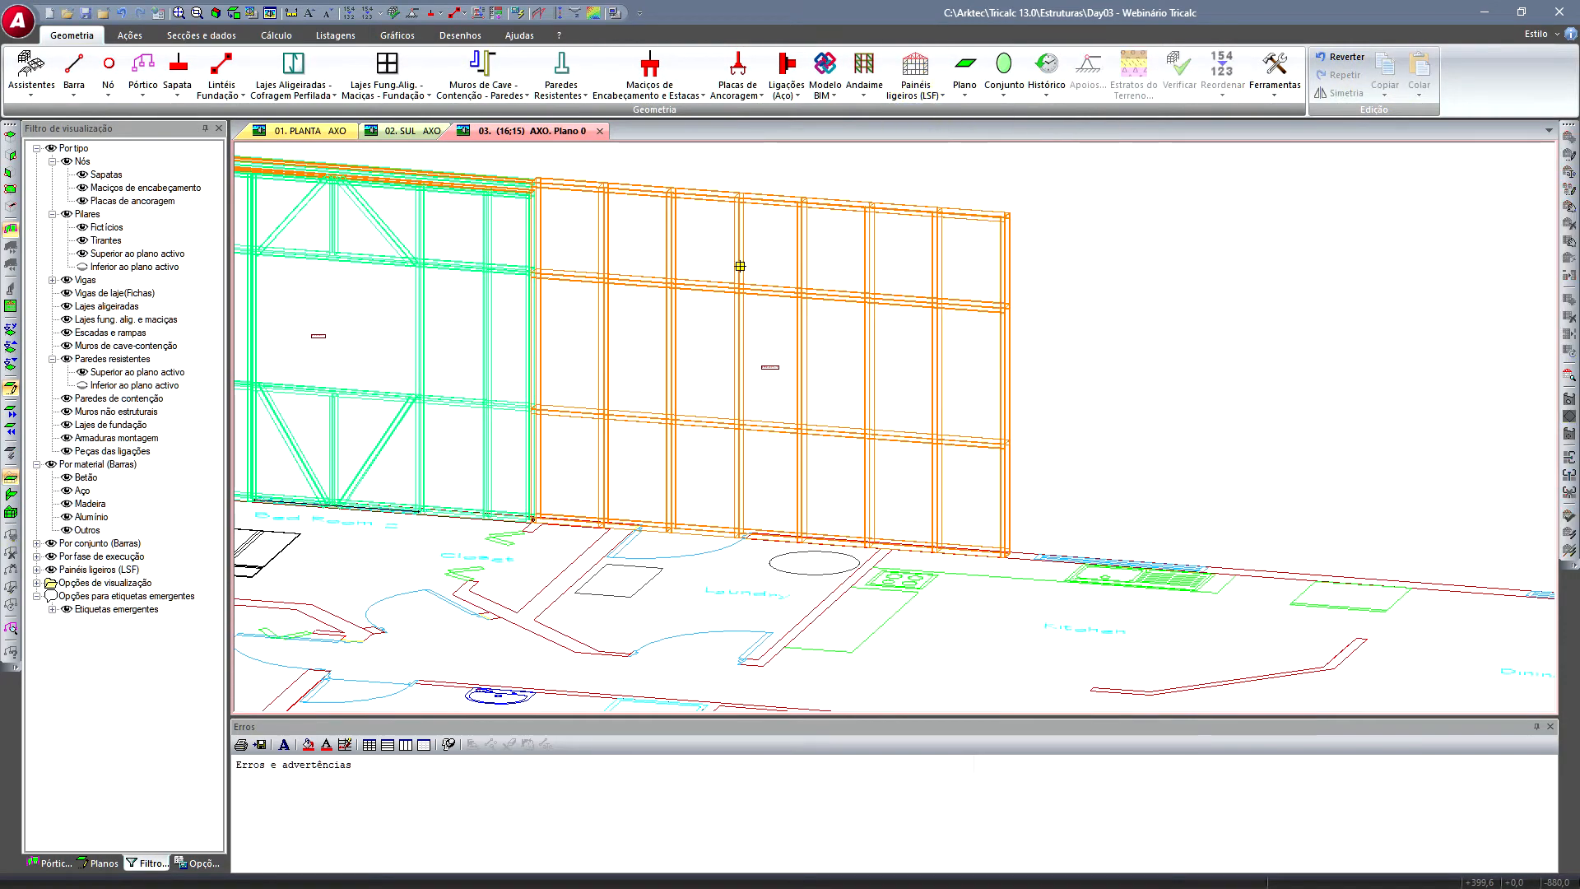
{"action": "left_click", "coordinate": [739, 266]}
{"action": "left_click", "coordinate": [282, 266]}
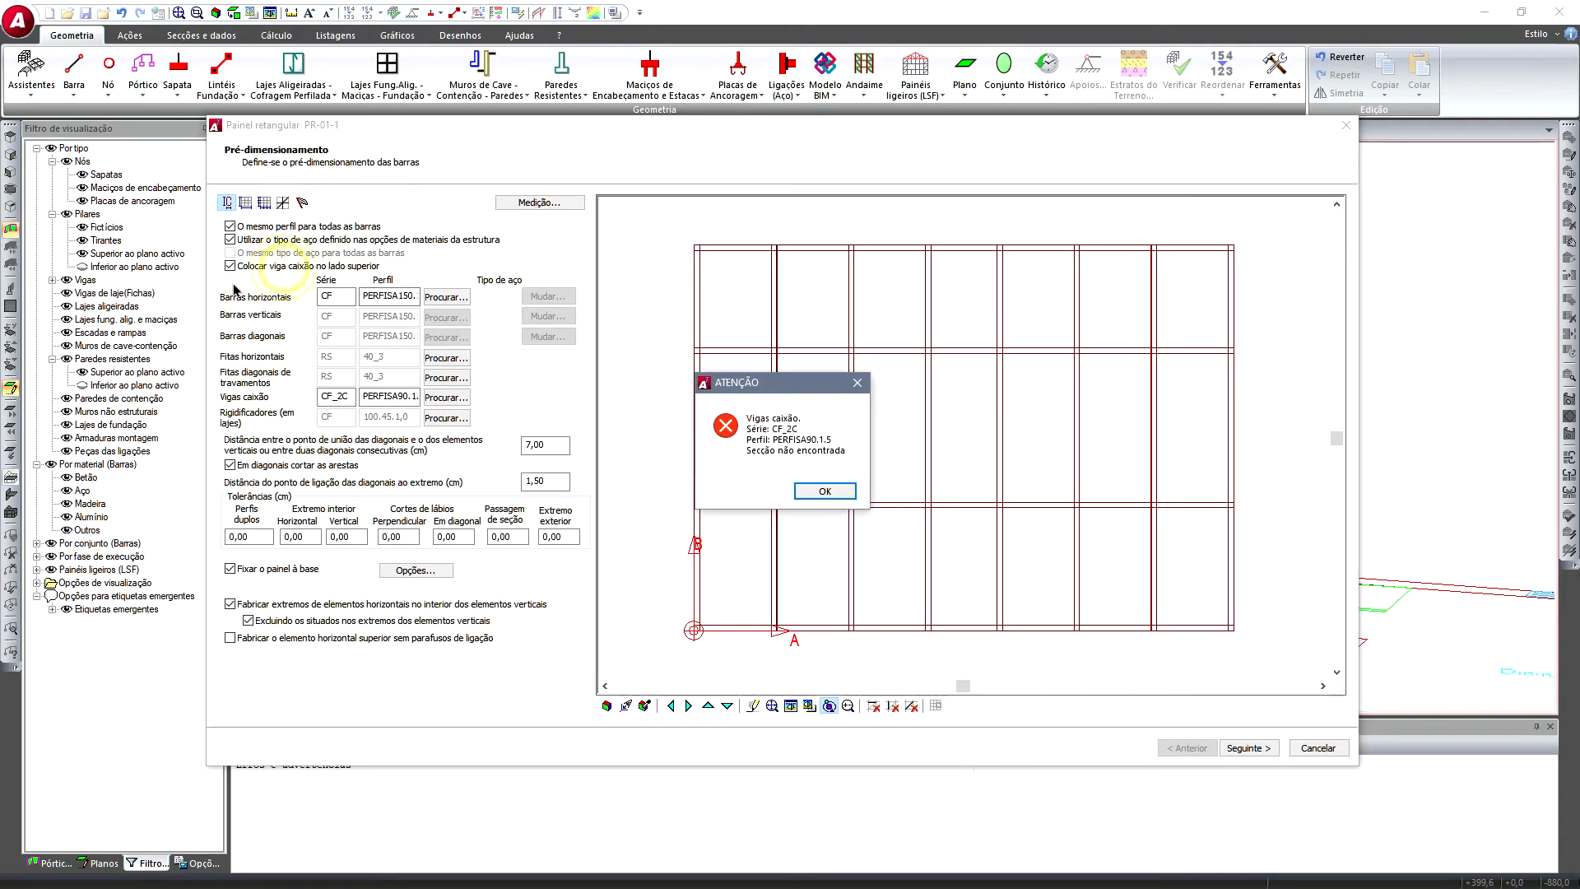
{"action": "left_click", "coordinate": [824, 490]}
{"action": "left_click", "coordinate": [834, 486]}
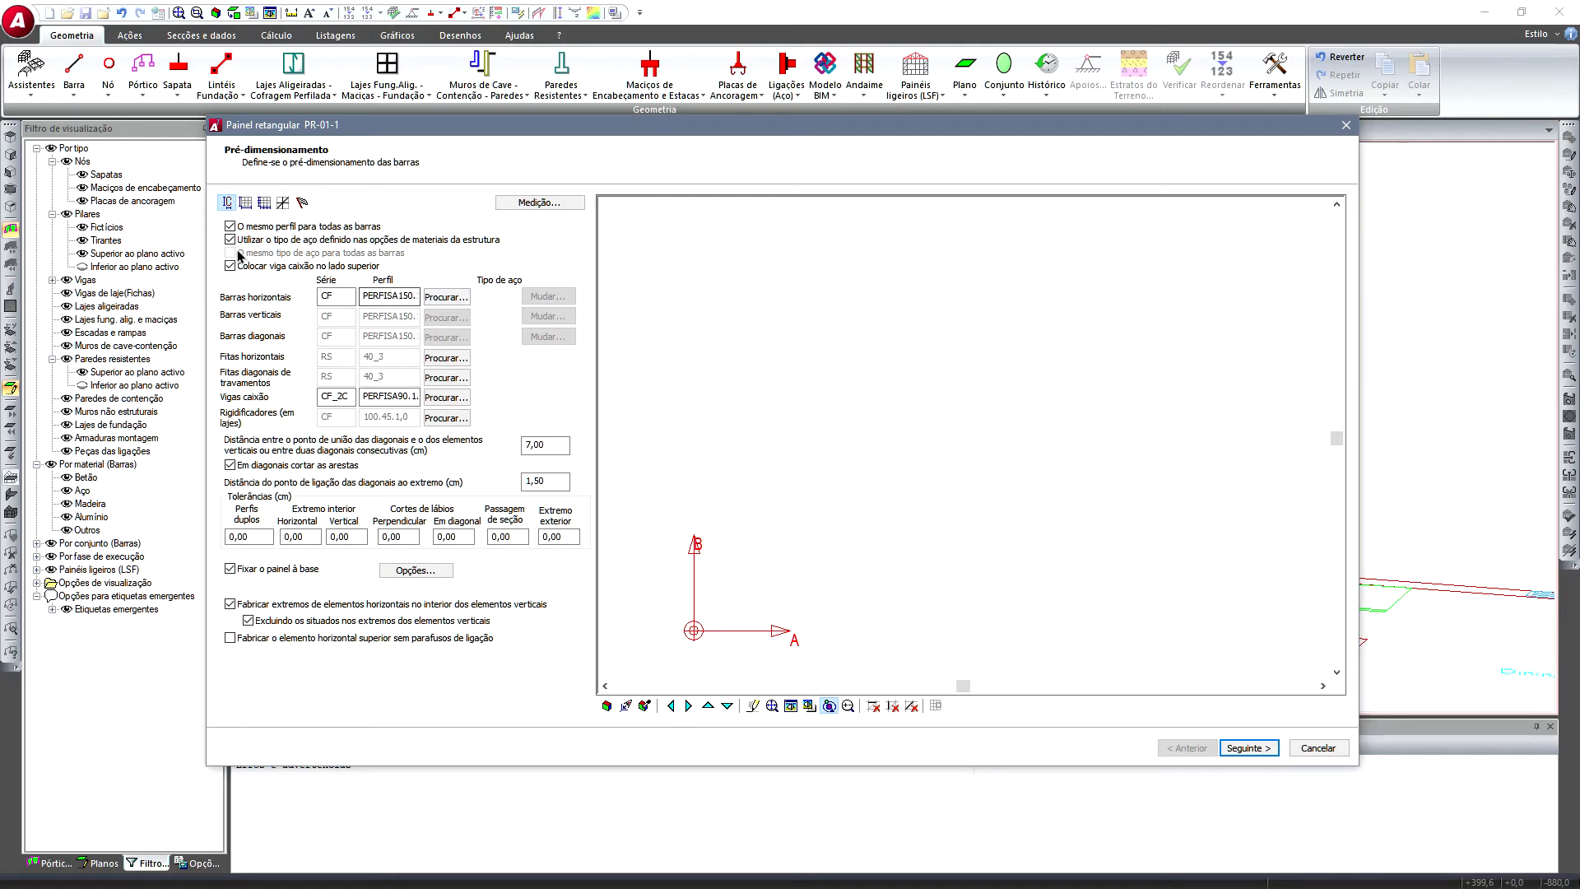
- Assign the CF 100.45.1.5 profile to all of the new panel's bars, dismissing the section warnings
{"action": "left_click", "coordinate": [446, 297]}
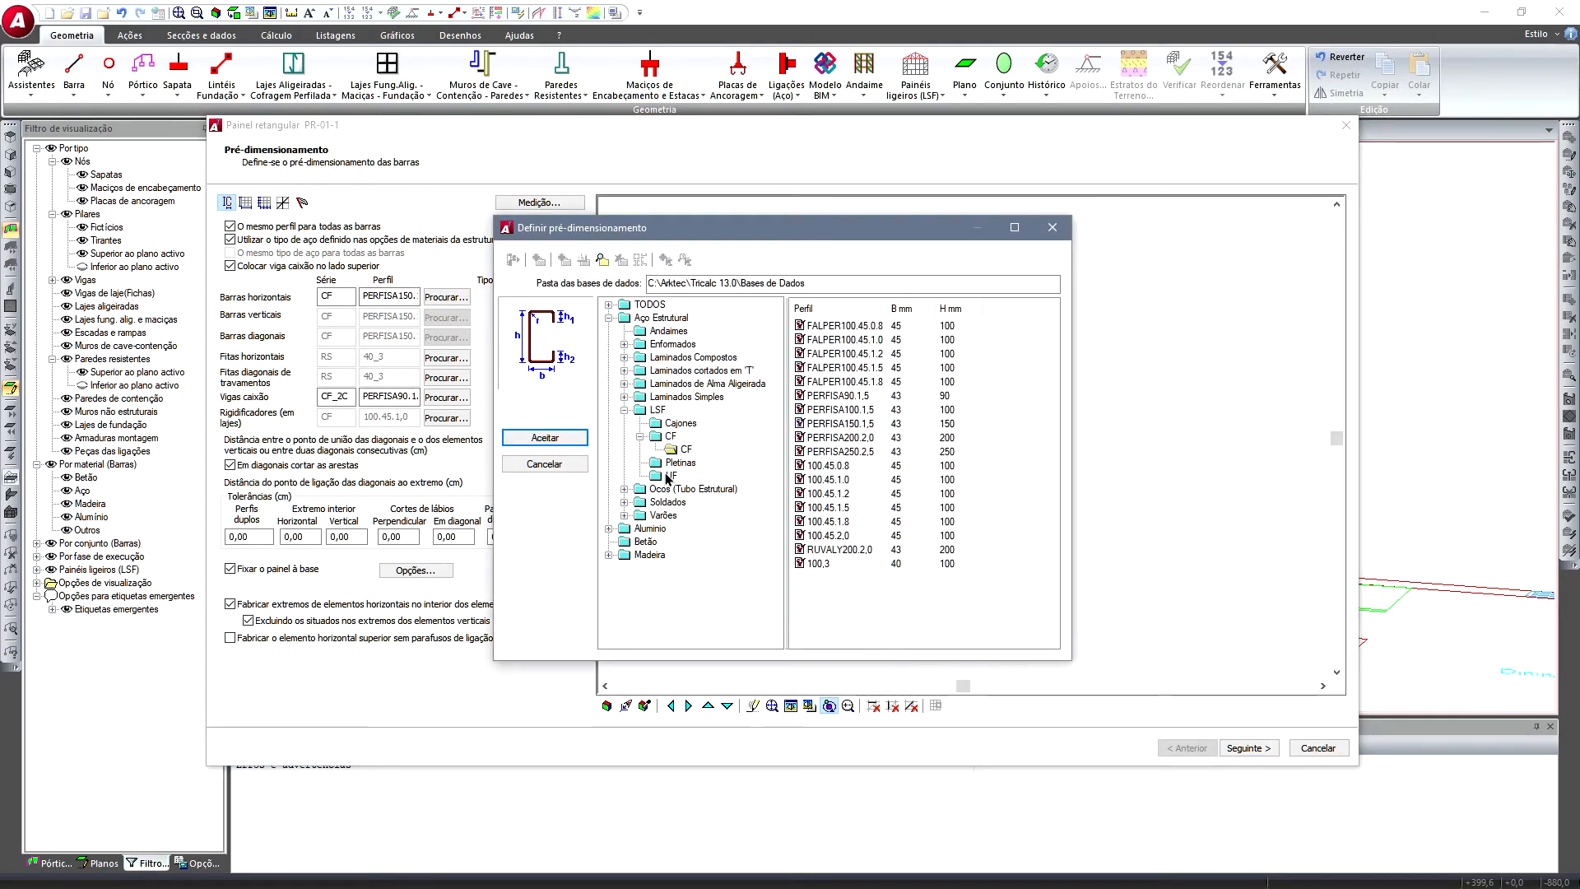
{"action": "left_click", "coordinate": [828, 507]}
{"action": "left_click", "coordinate": [560, 436]}
{"action": "left_click", "coordinate": [815, 491]}
{"action": "left_click", "coordinate": [815, 490]}
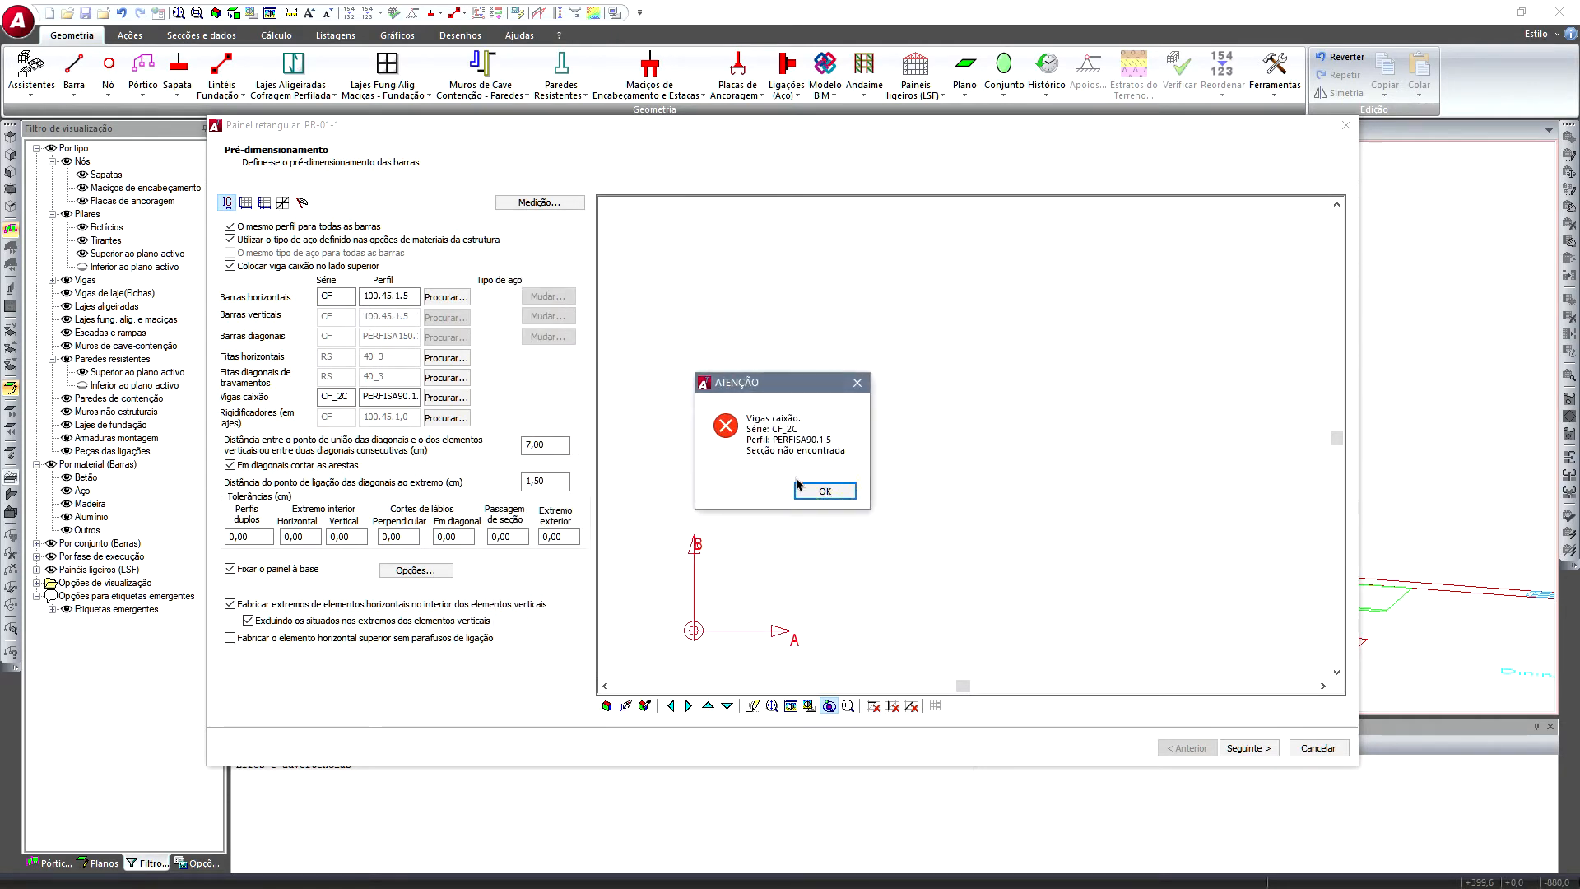
{"action": "left_click", "coordinate": [824, 490]}
{"action": "left_click", "coordinate": [824, 491]}
{"action": "left_click", "coordinate": [826, 492]}
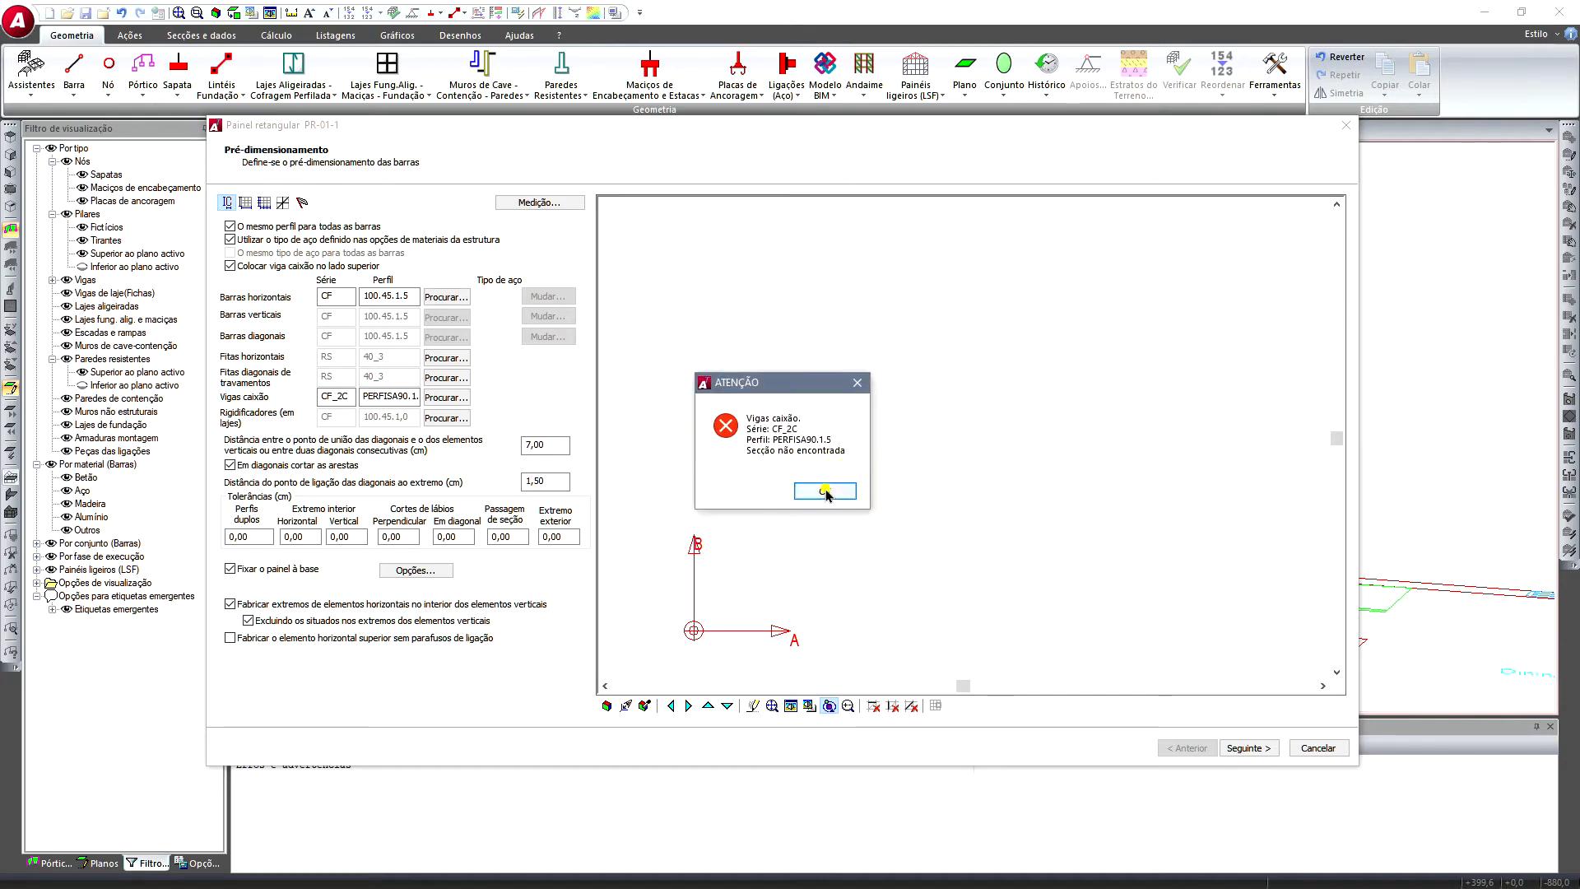
{"action": "left_click", "coordinate": [823, 491]}
- Set the box beam profile to CF_2C 100.45.1.5, then close the panel definition and save its changes
{"action": "left_click", "coordinate": [446, 397]}
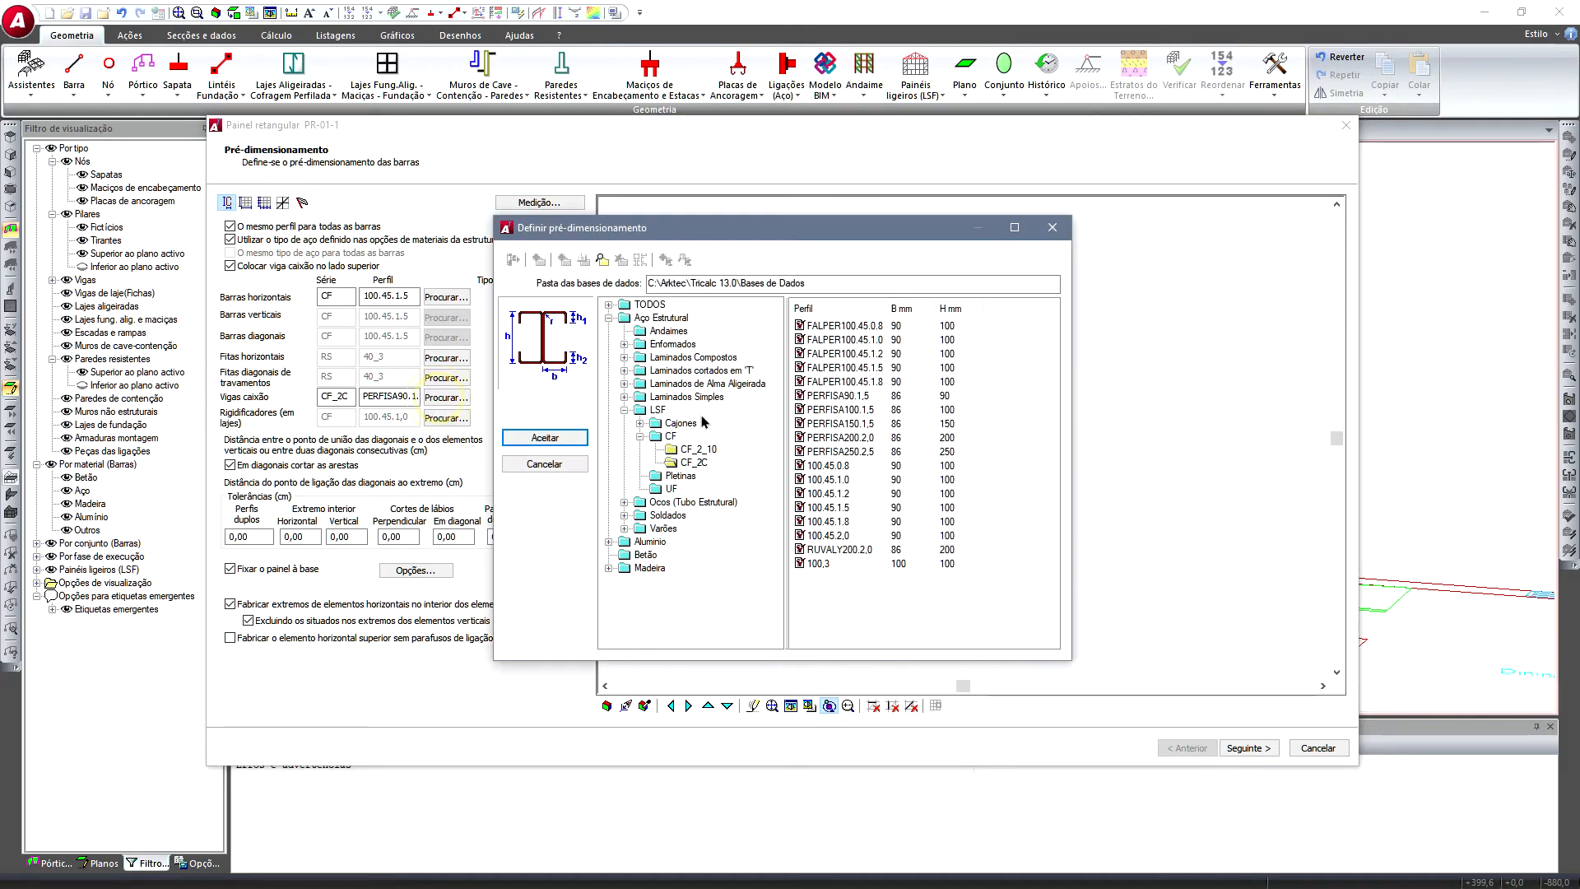
{"action": "left_click", "coordinate": [827, 507]}
{"action": "left_click", "coordinate": [545, 437]}
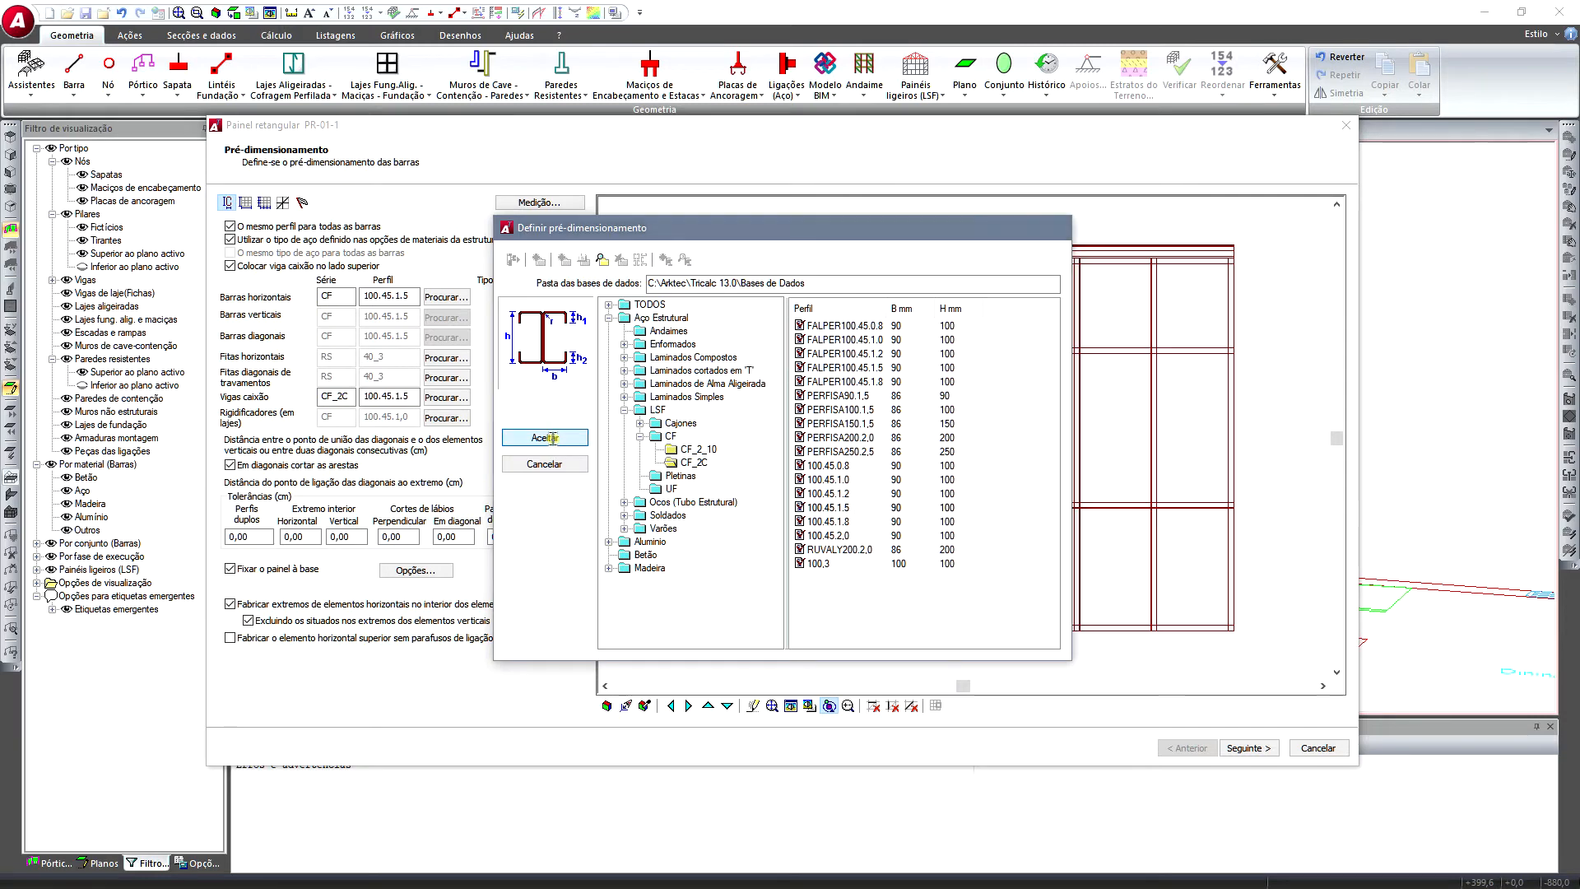
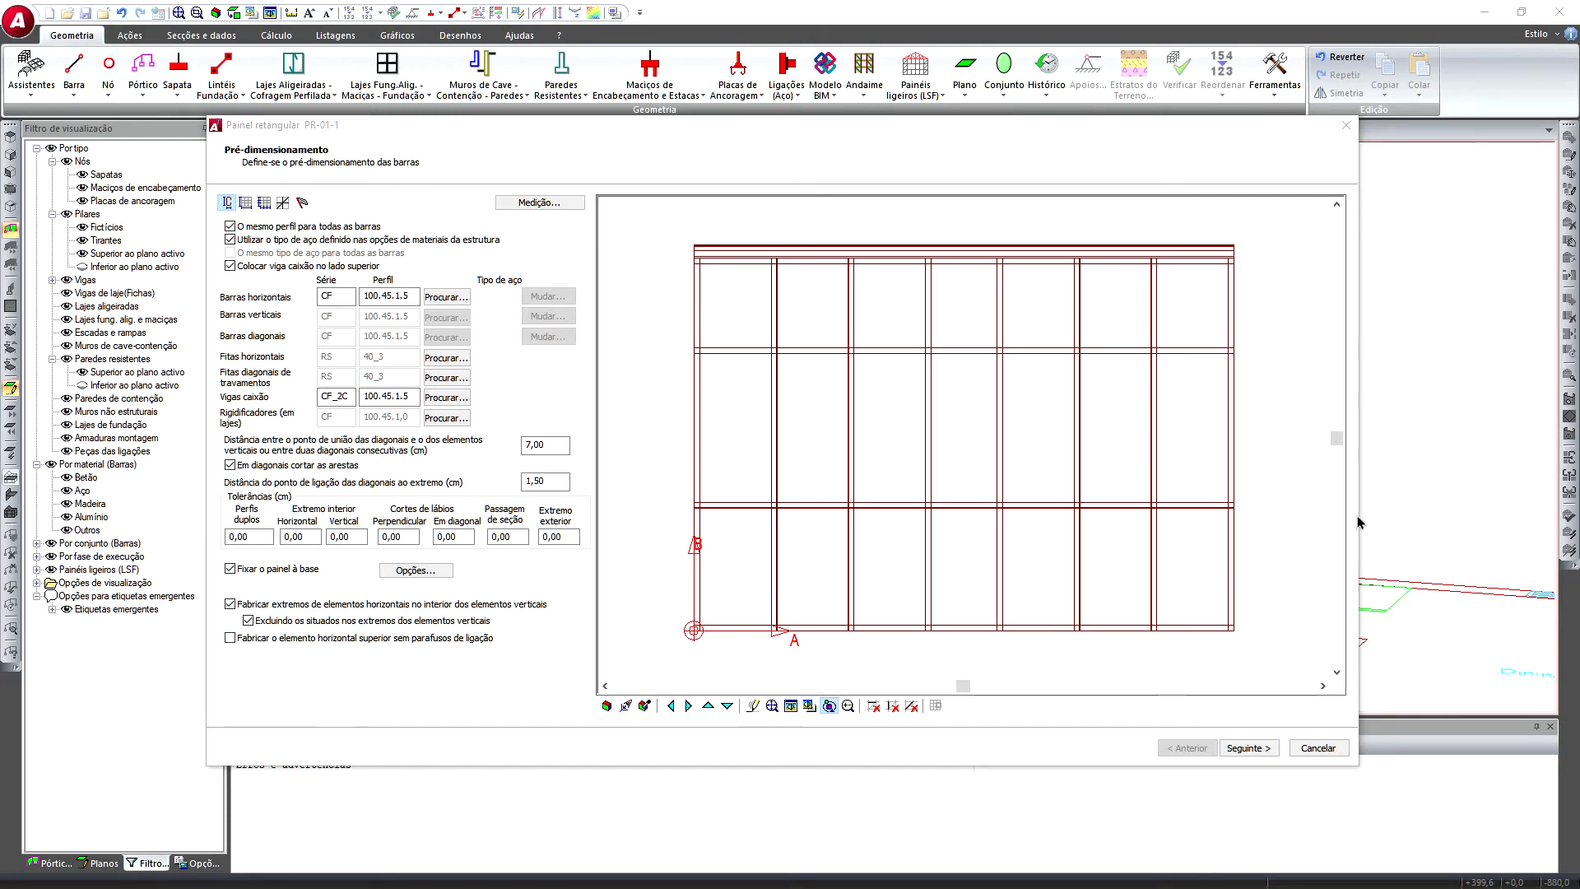
{"action": "left_click", "coordinate": [1347, 134]}
{"action": "left_click", "coordinate": [770, 489]}
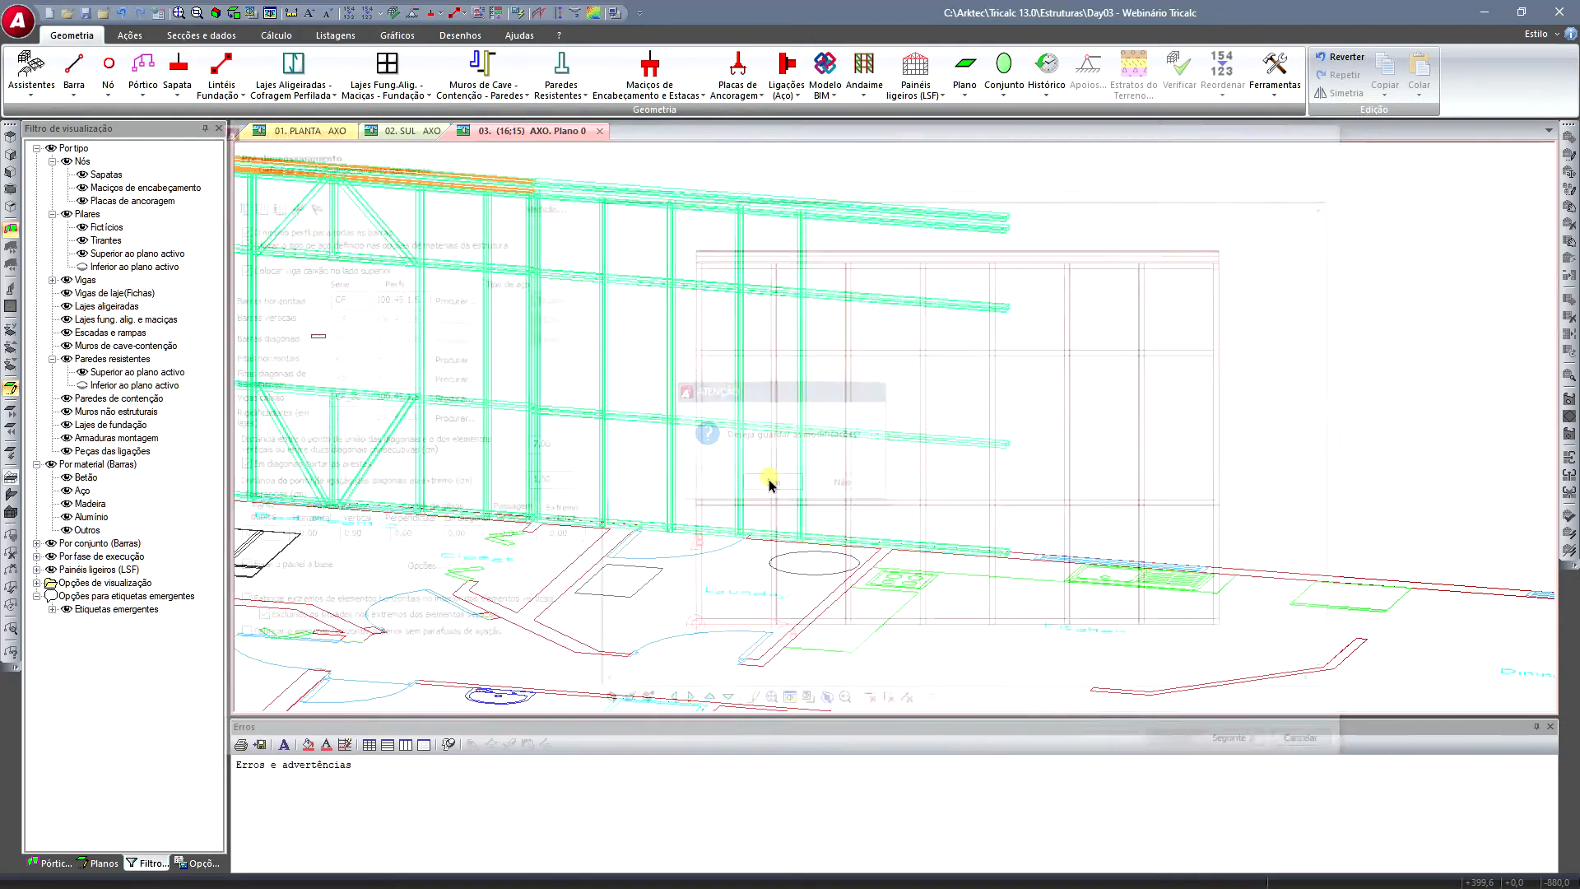
{"action": "scroll", "coordinate": [559, 191], "scroll_direction": "up", "scroll_amount": 2}
{"action": "scroll", "coordinate": [559, 191], "scroll_direction": "down", "scroll_amount": 4}
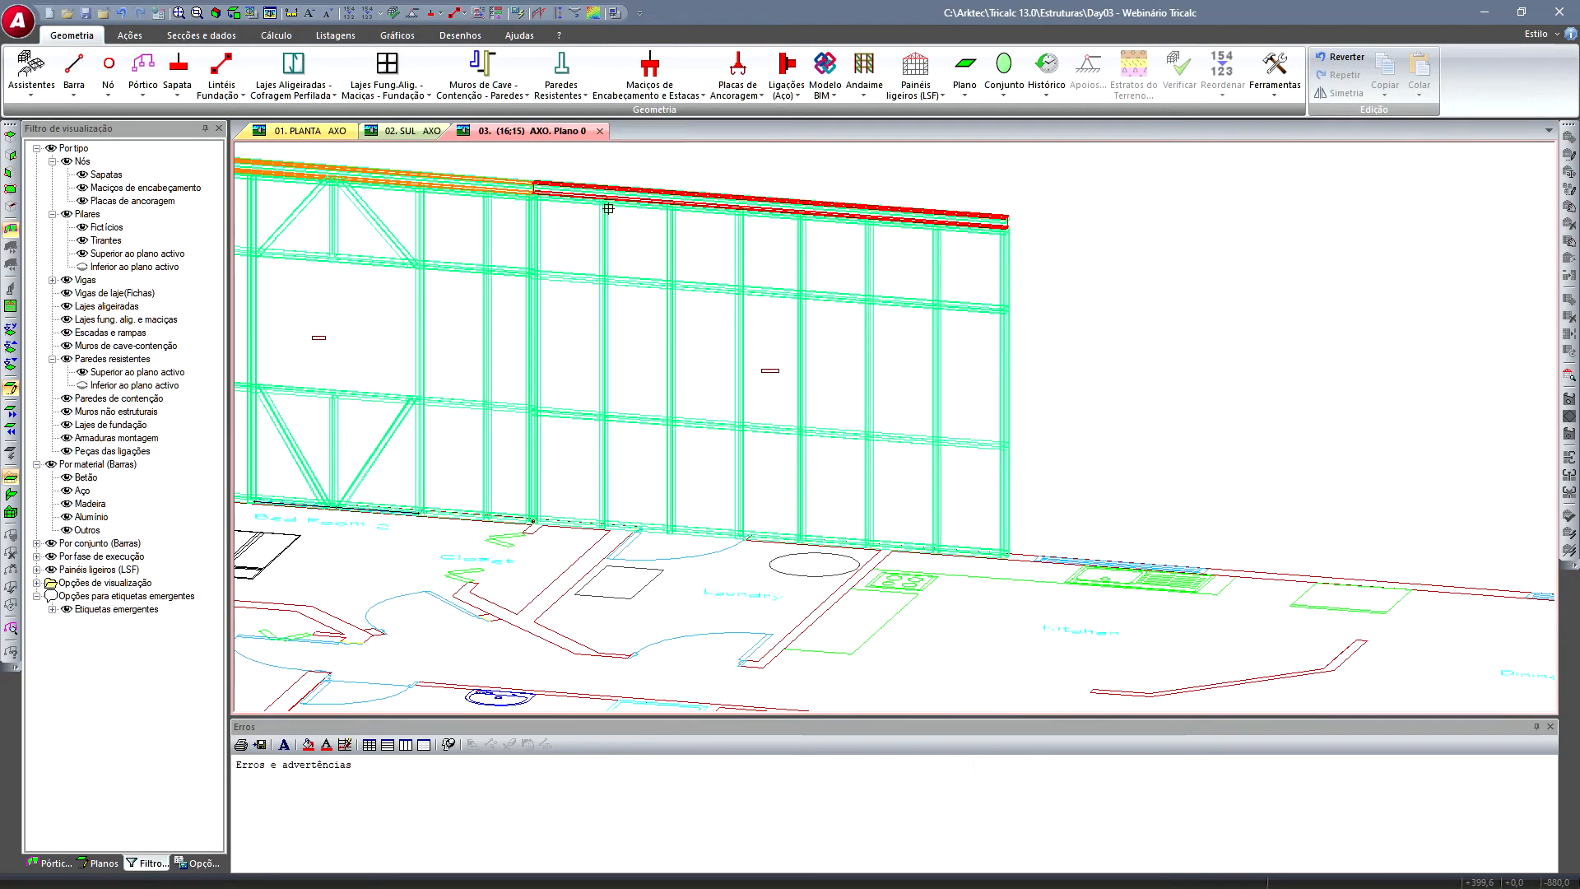
{"action": "left_click", "coordinate": [985, 254]}
- Move the second panel so its lower end corner coincides with the adjoining lower corner of the Bed Room 2 panel
{"action": "mouse_move", "coordinate": [938, 296]}
{"action": "middle_mouse_down", "text": "shift"}
{"action": "mouse_move", "coordinate": [900, 303]}
{"action": "mouse_move", "coordinate": [926, 295]}
{"action": "middle_mouse_up", "text": "shift"}
{"action": "scroll", "coordinate": [656, 297], "scroll_direction": "up", "scroll_amount": 5}
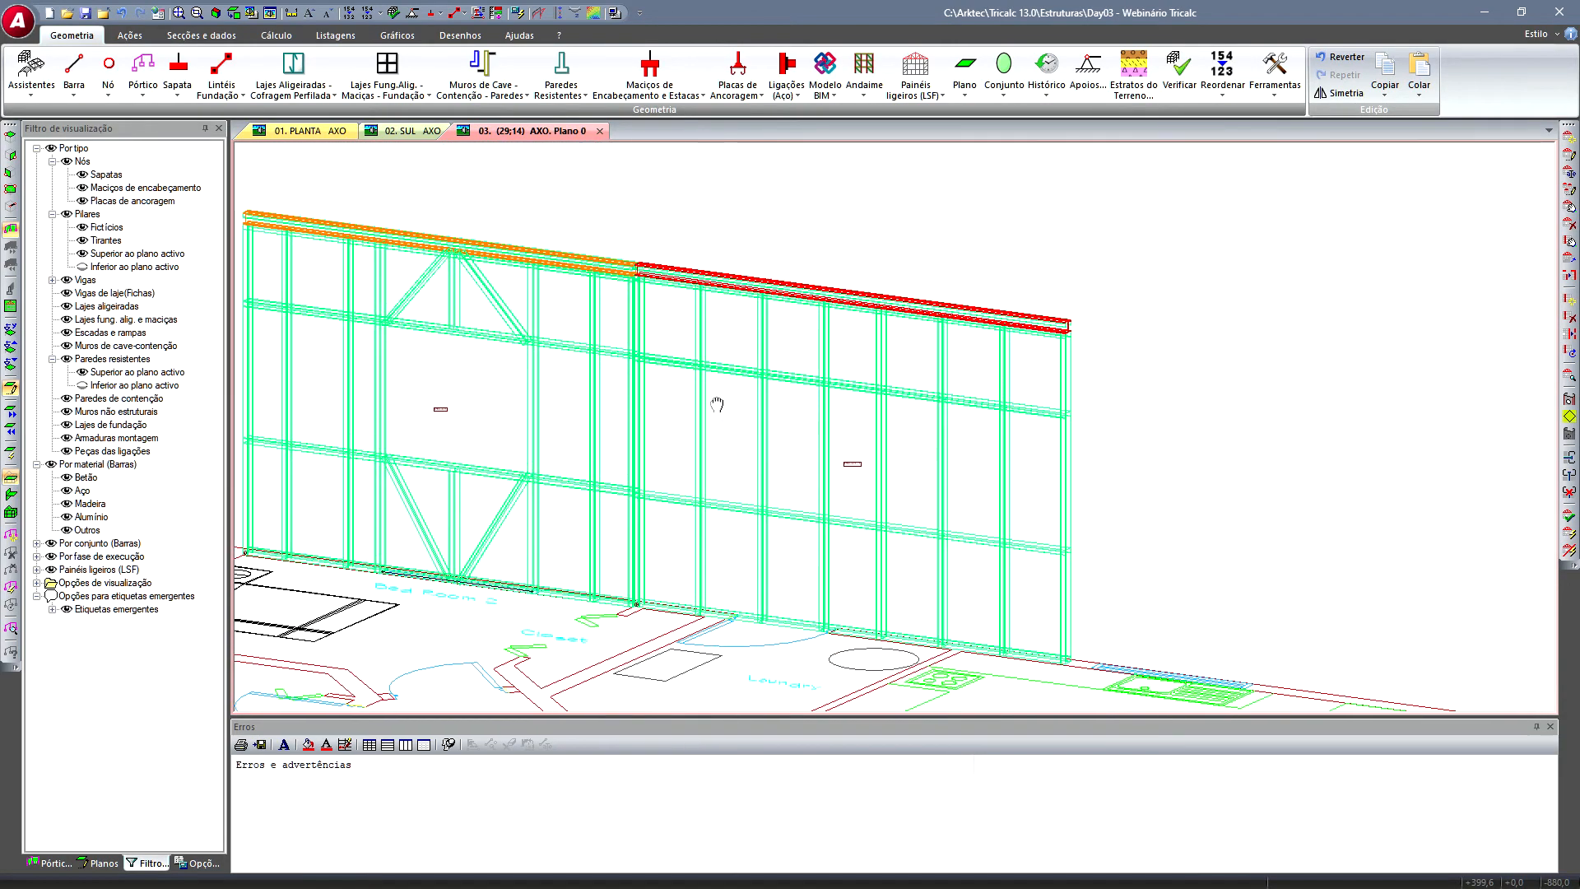
{"action": "middle_click_drag", "start_coordinate": [675, 311], "coordinate": [591, 233], "text": "shift"}
{"action": "scroll", "coordinate": [605, 492], "scroll_direction": "up", "scroll_amount": 3}
{"action": "middle_click_drag", "start_coordinate": [605, 492], "coordinate": [593, 329]}
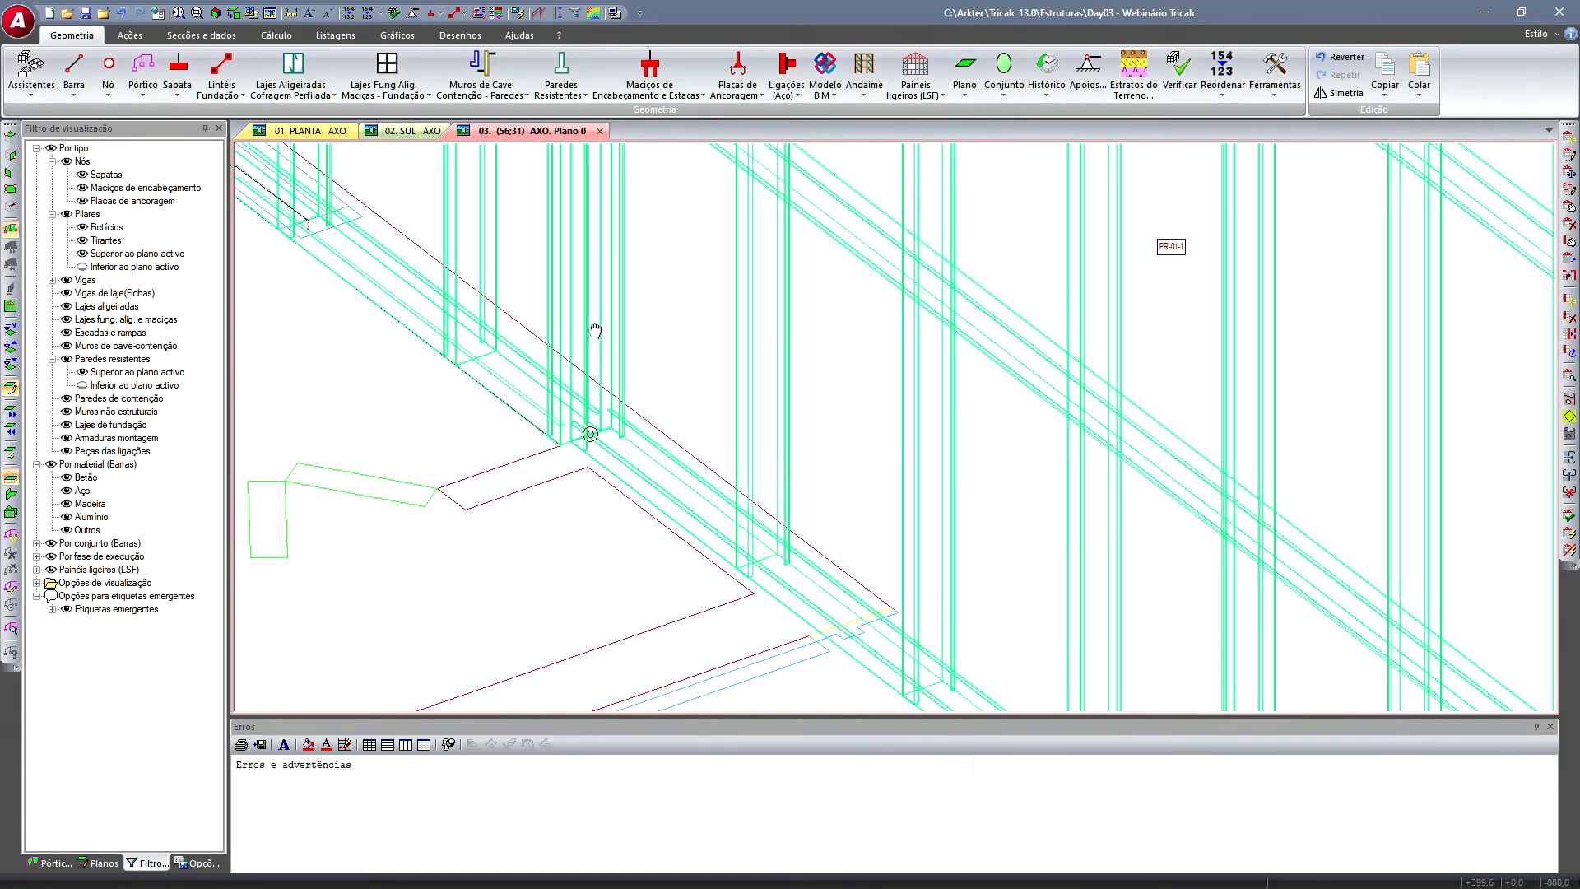
{"action": "scroll", "coordinate": [568, 417], "scroll_direction": "up", "scroll_amount": 3}
{"action": "right_click", "coordinate": [396, 444]}
{"action": "mouse_move", "coordinate": [525, 523]}
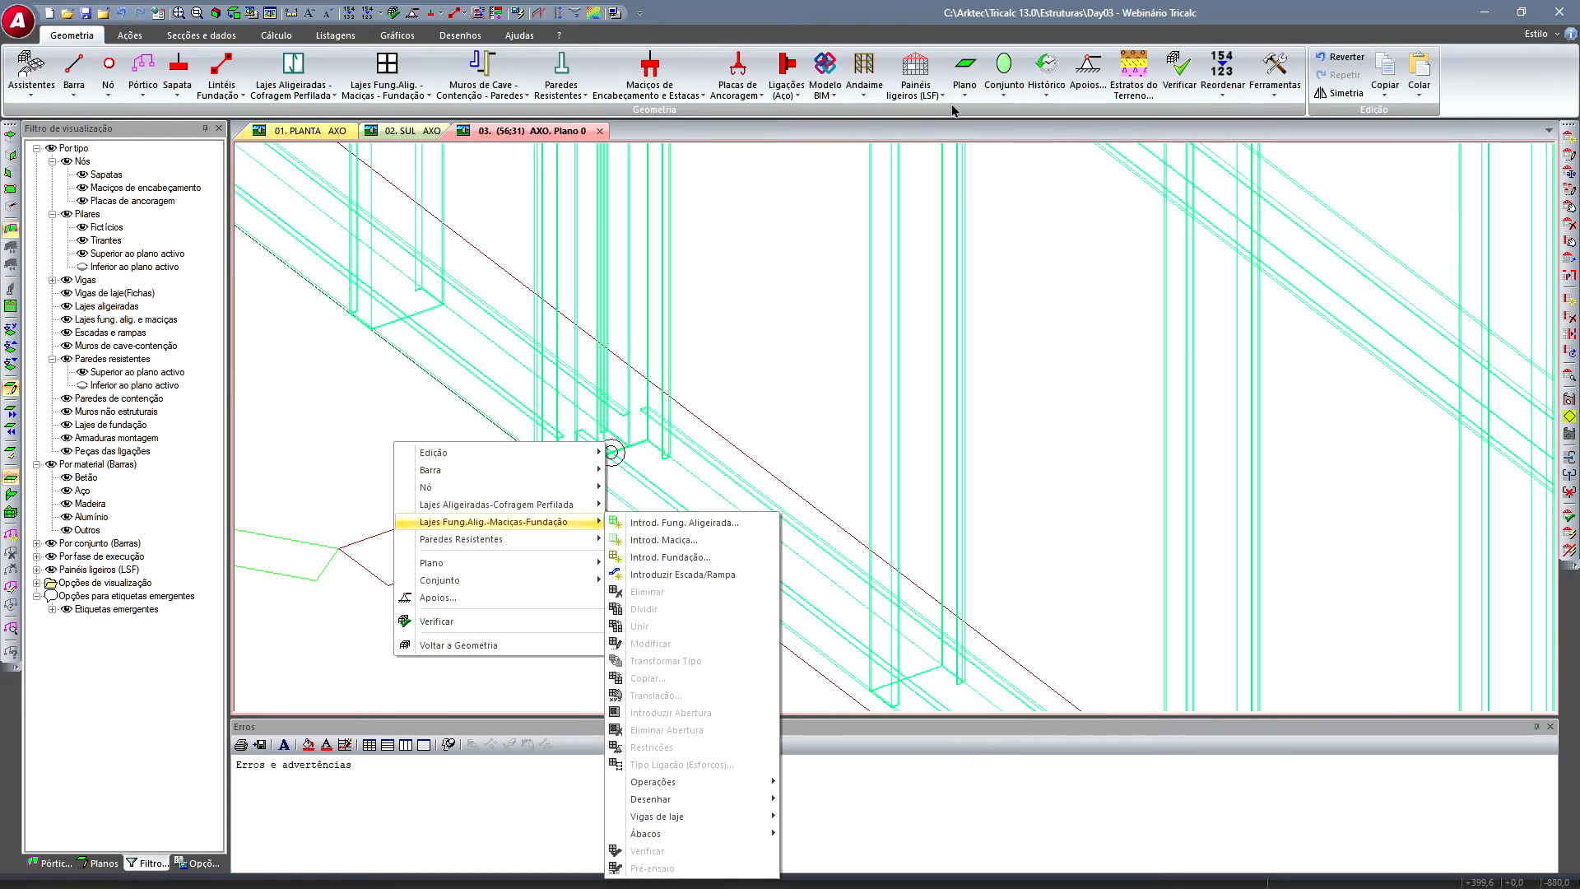
{"action": "left_click", "coordinate": [930, 87]}
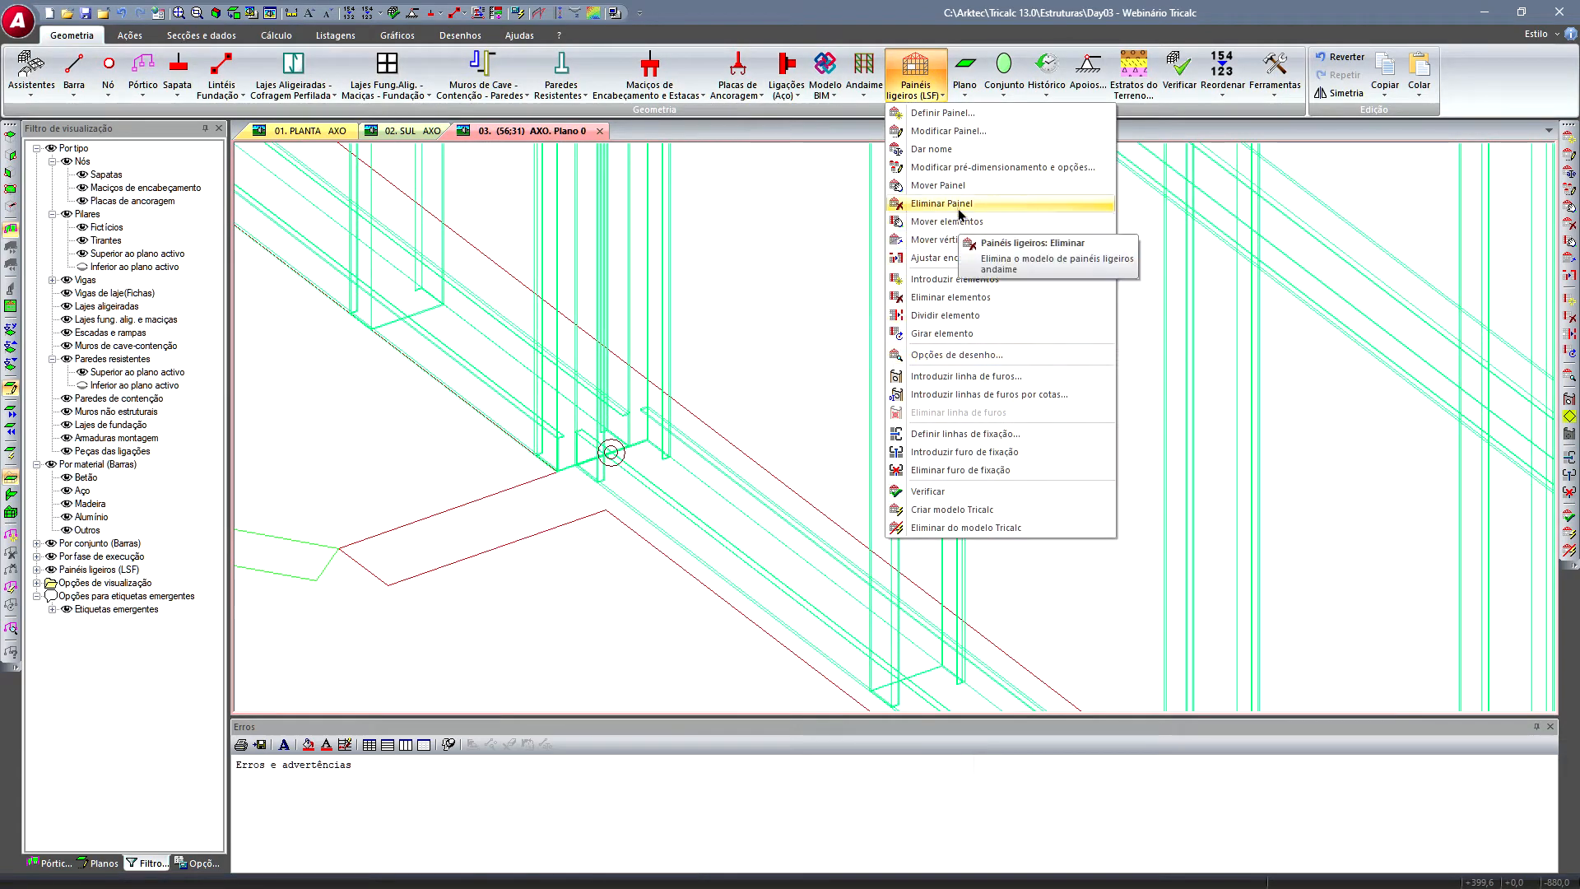
{"action": "left_click", "coordinate": [963, 183]}
{"action": "left_click", "coordinate": [688, 443]}
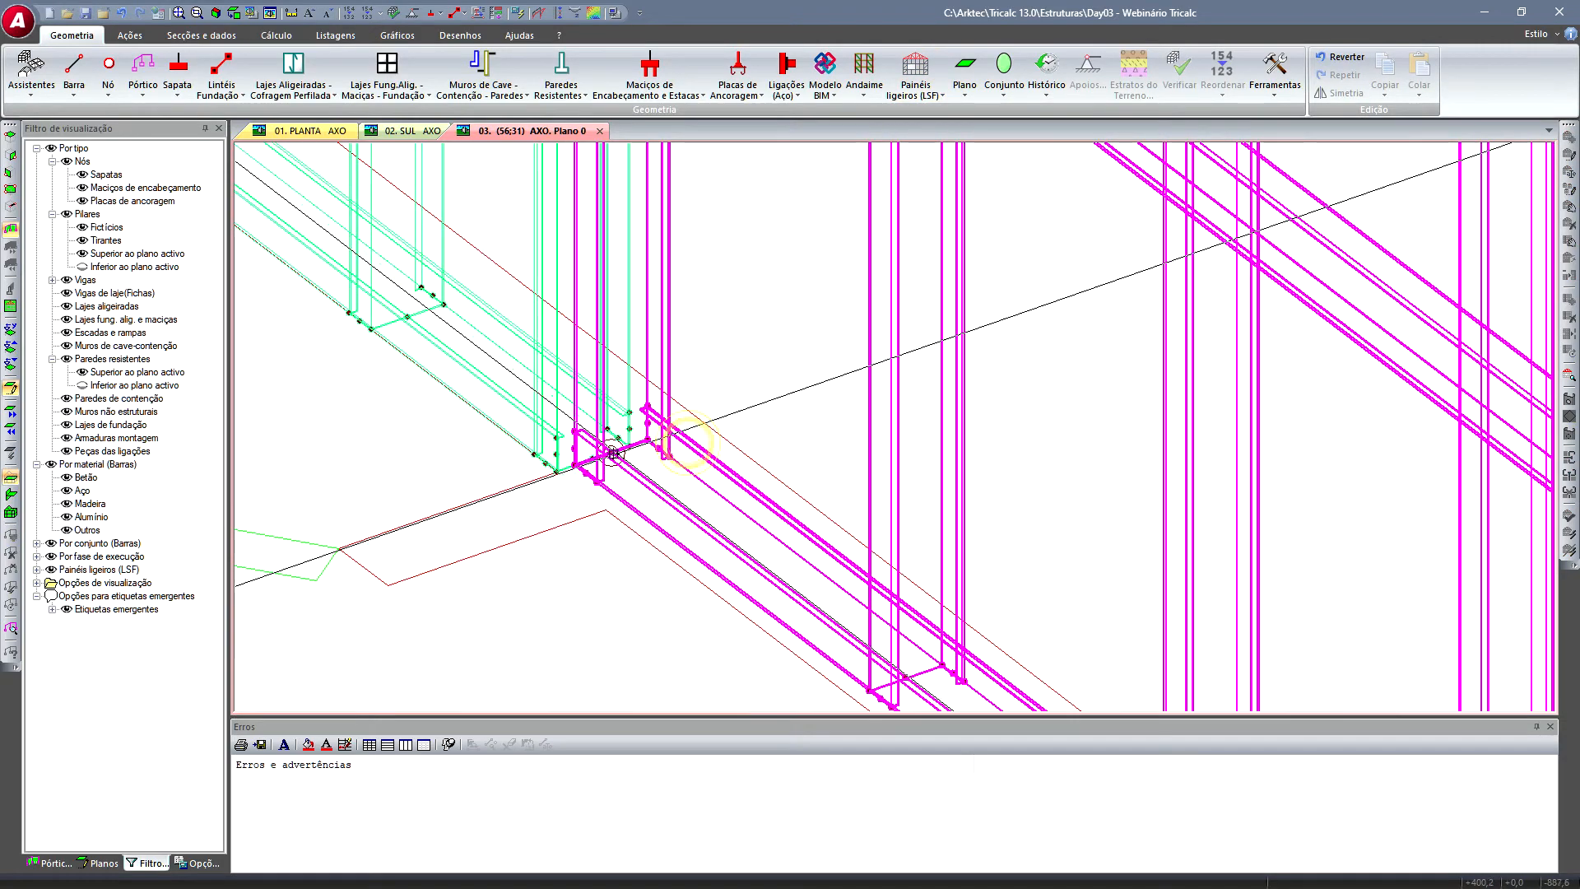
{"action": "left_click", "coordinate": [575, 466]}
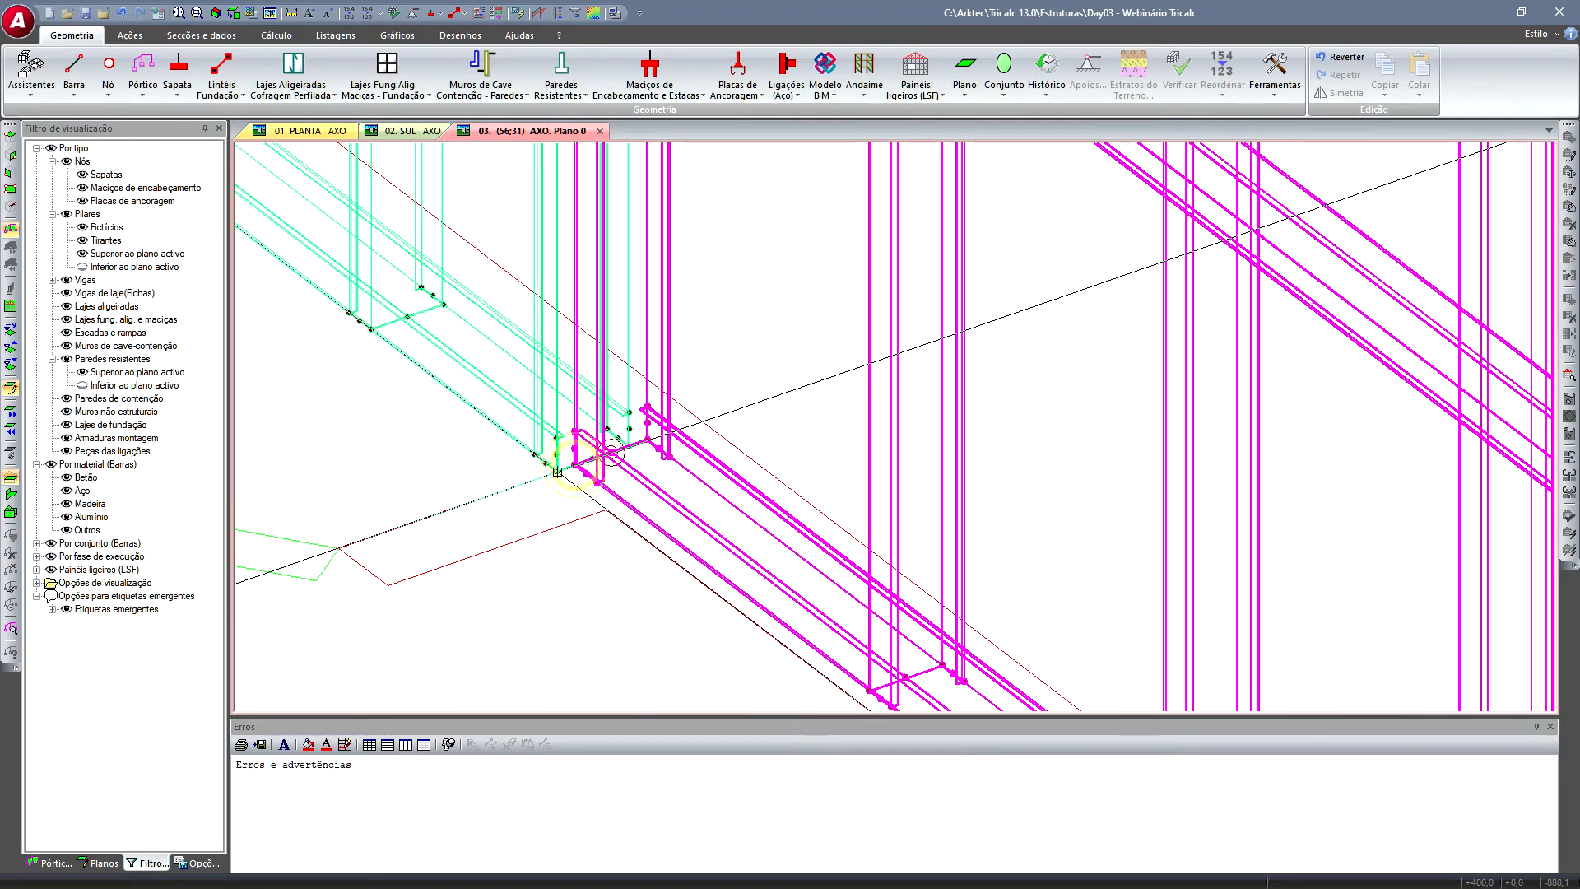
{"action": "left_click", "coordinate": [473, 498]}
- Copy the second panel, taking its lower corner at the junction with the Bed Room 2 panel as the base point
{"action": "scroll", "coordinate": [576, 461], "scroll_direction": "down", "scroll_amount": 5}
{"action": "left_click_drag", "start_coordinate": [633, 284], "coordinate": [791, 294]}
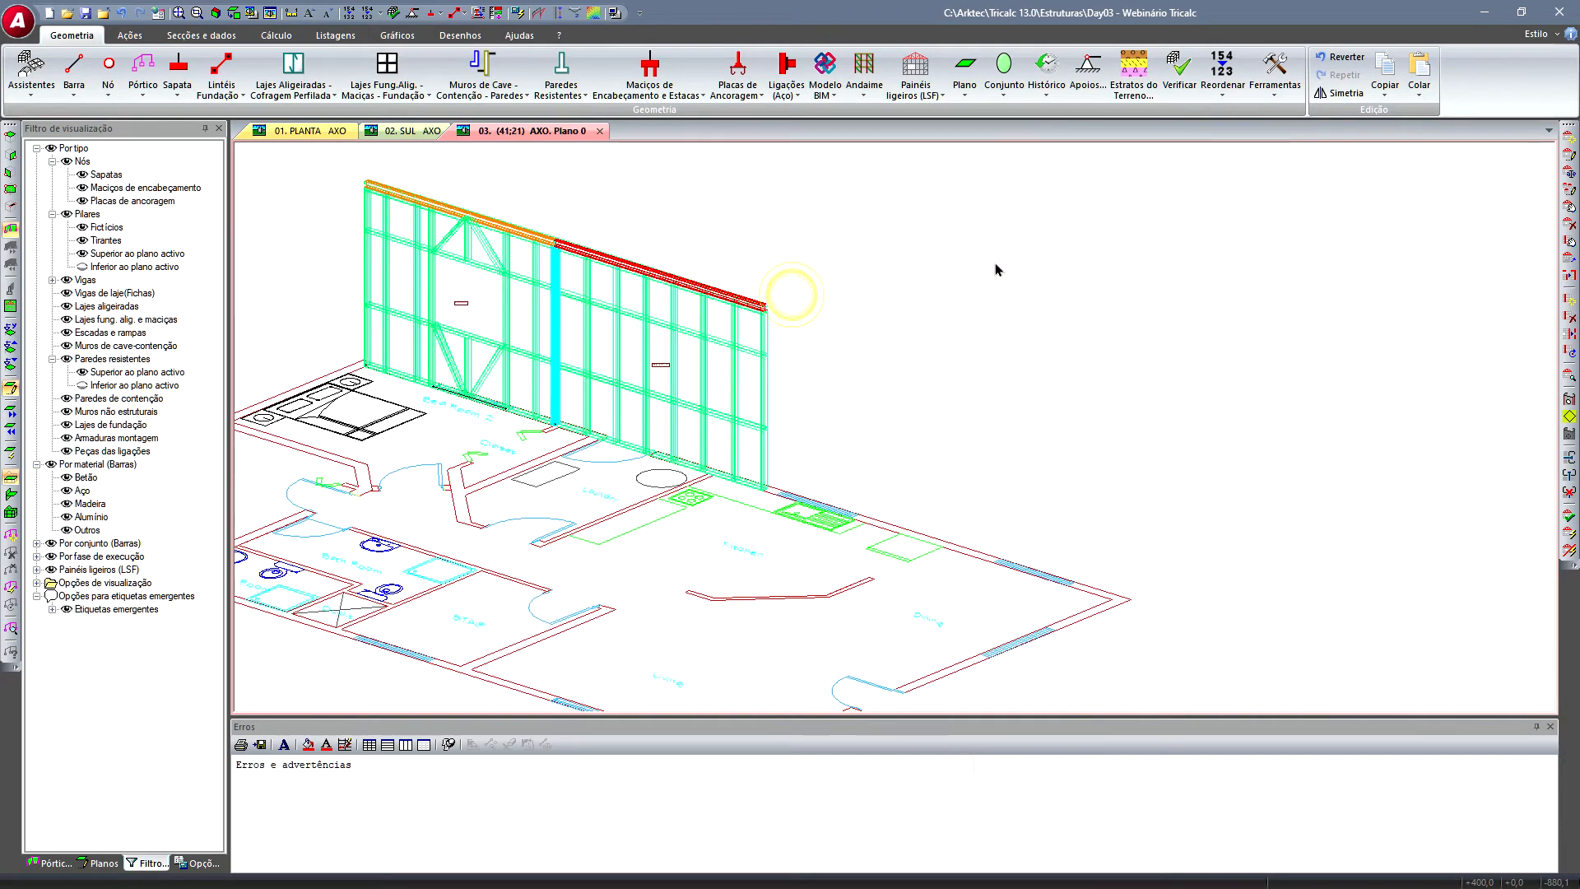
{"action": "left_click", "coordinate": [1385, 95]}
{"action": "left_click", "coordinate": [1411, 125]}
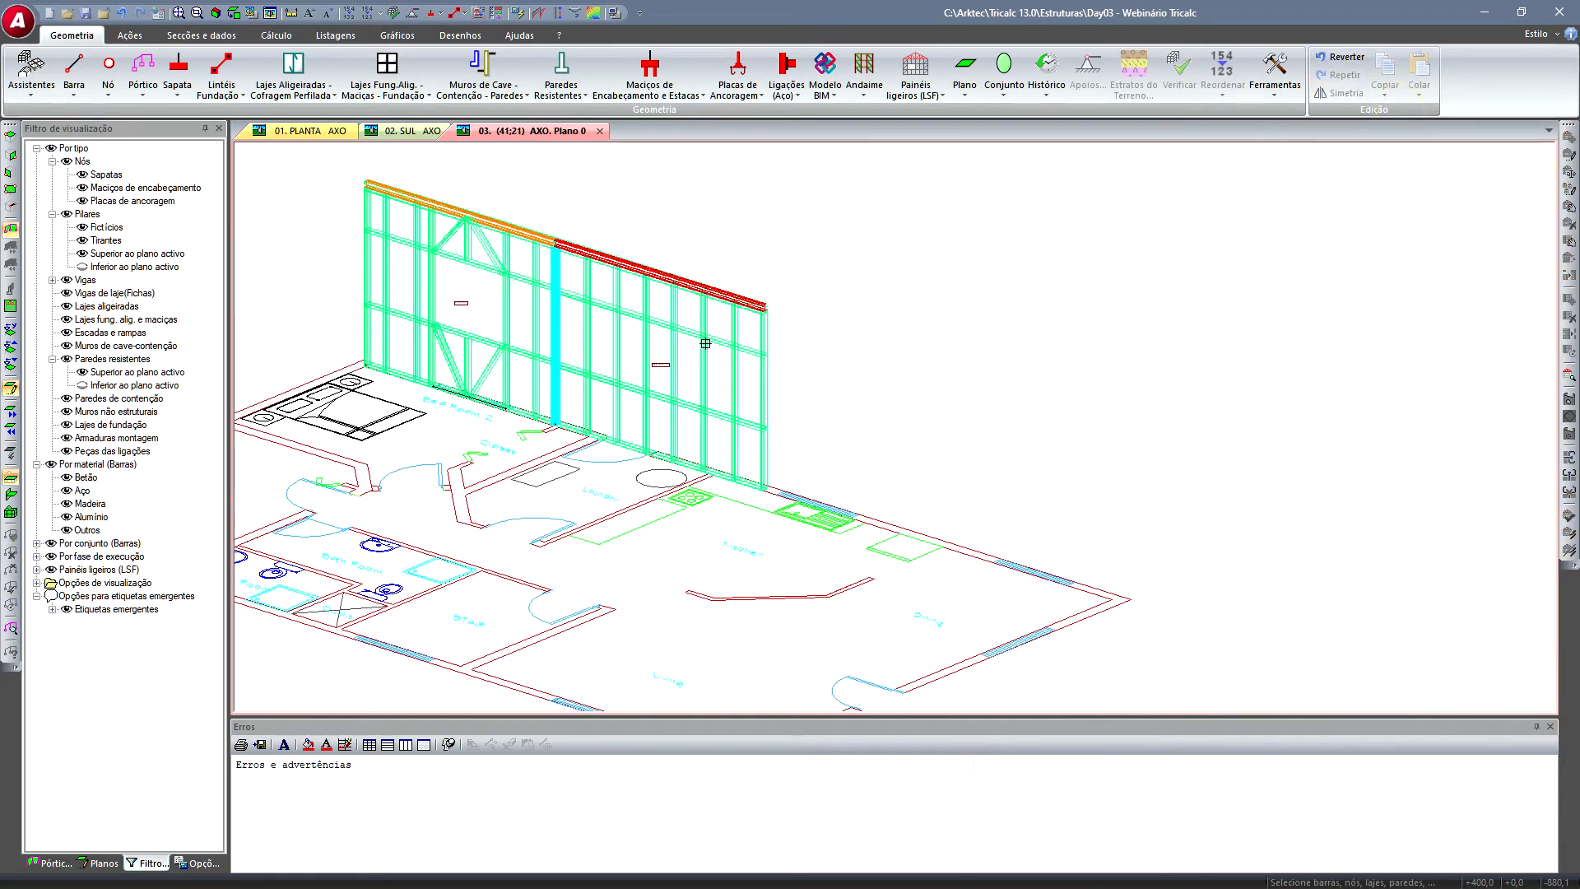
{"action": "right_click", "coordinate": [863, 342]}
{"action": "scroll", "coordinate": [560, 437], "scroll_direction": "up", "scroll_amount": 12}
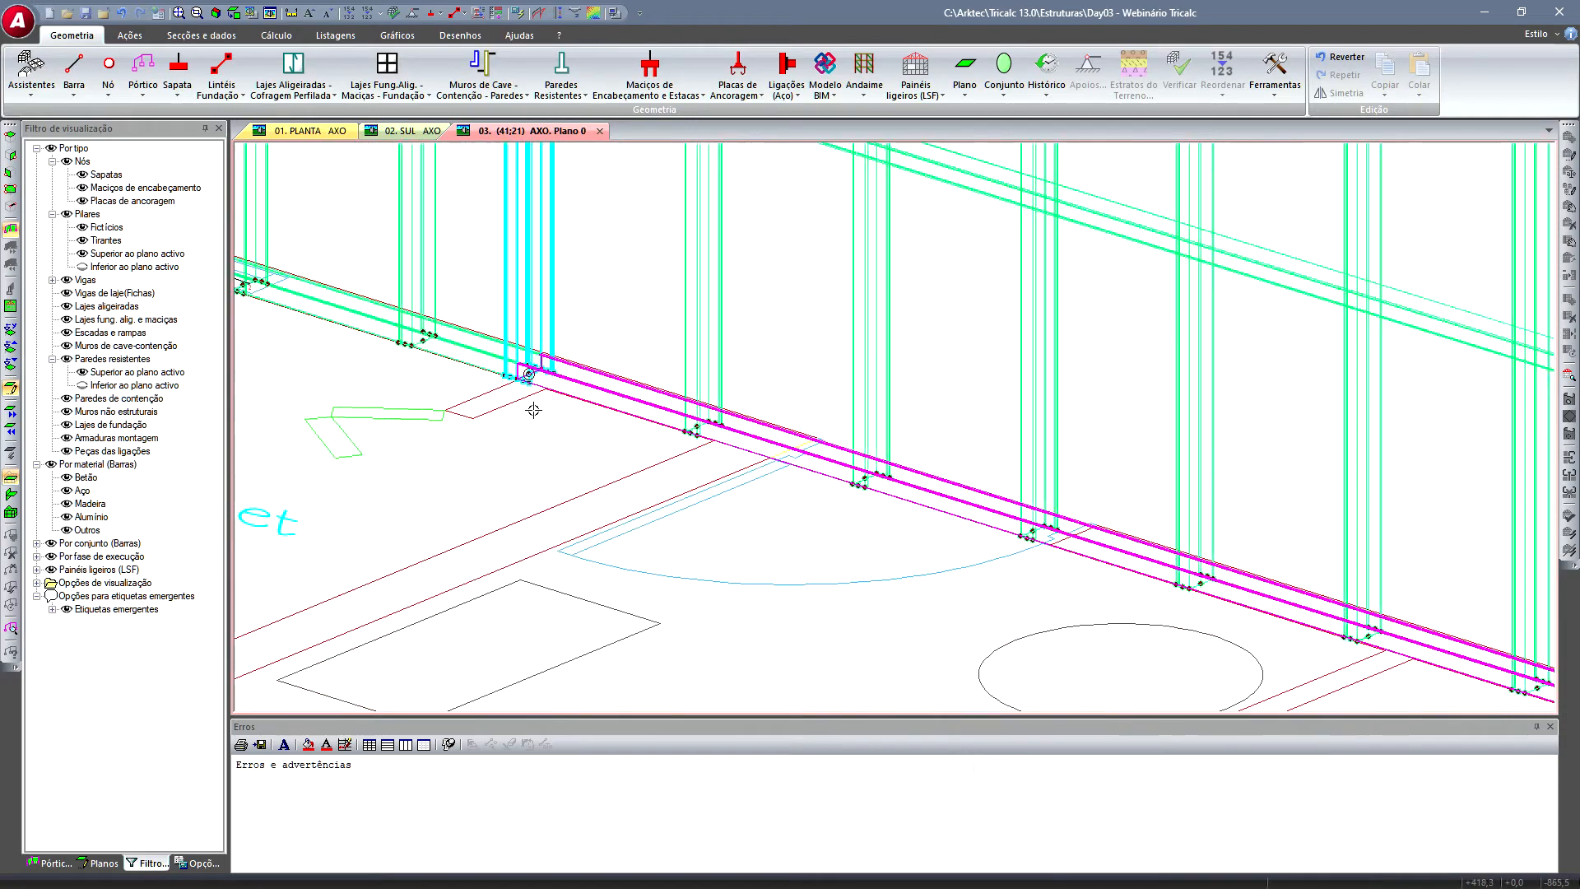
{"action": "left_click", "coordinate": [572, 325]}
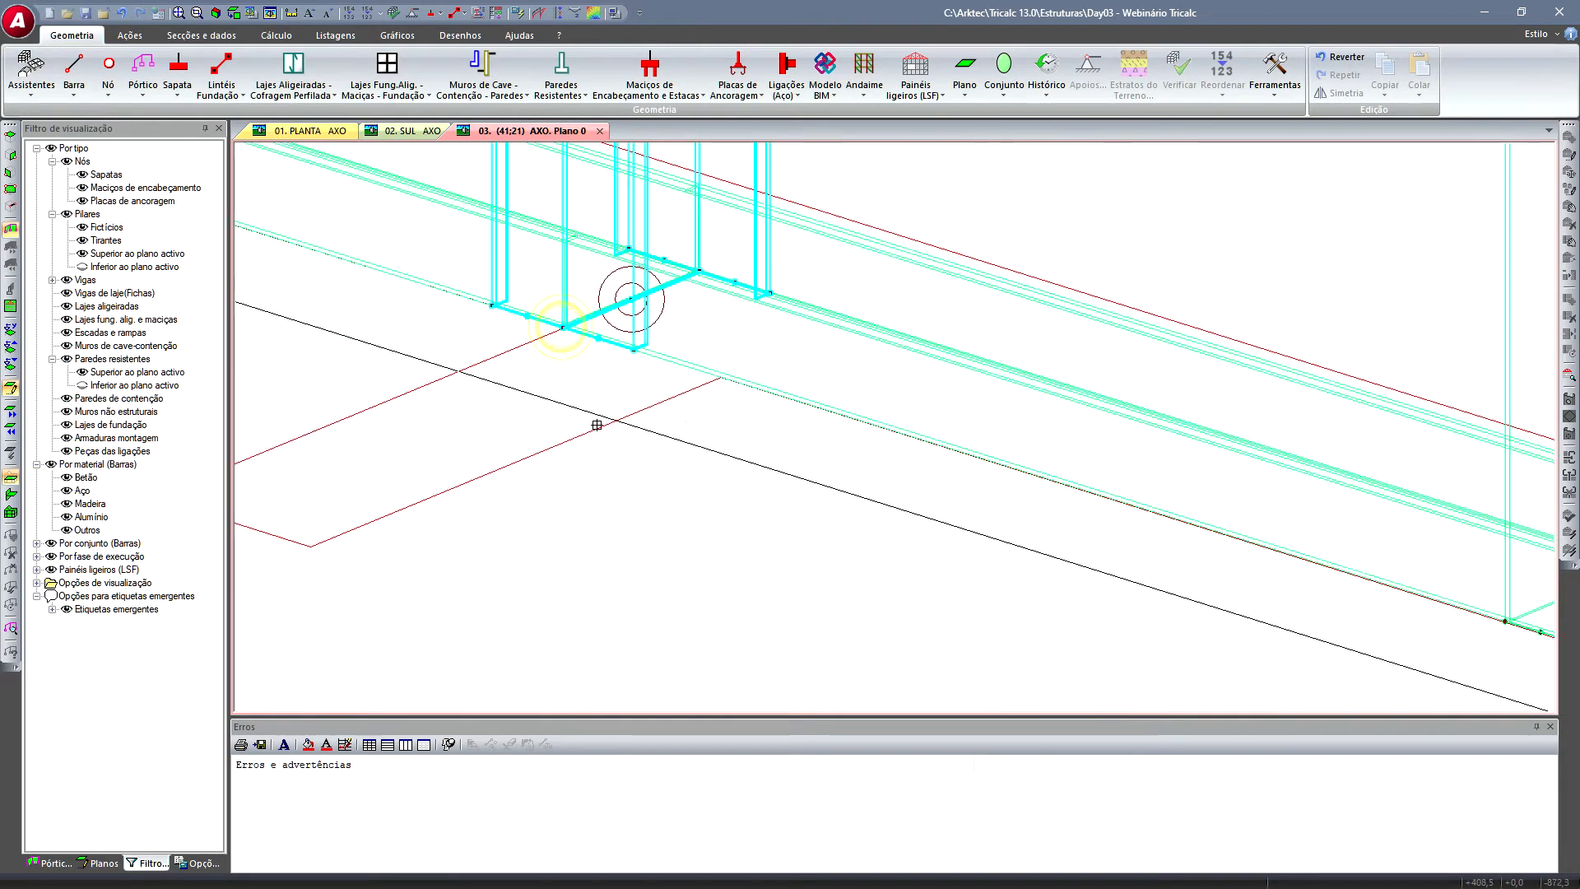
{"action": "left_click", "coordinate": [620, 452]}
- Paste two copies of the panel end to end along the exterior wall past the kitchen, each starting at the previous panel's lower end corner
{"action": "scroll", "coordinate": [675, 382], "scroll_direction": "down", "scroll_amount": 10}
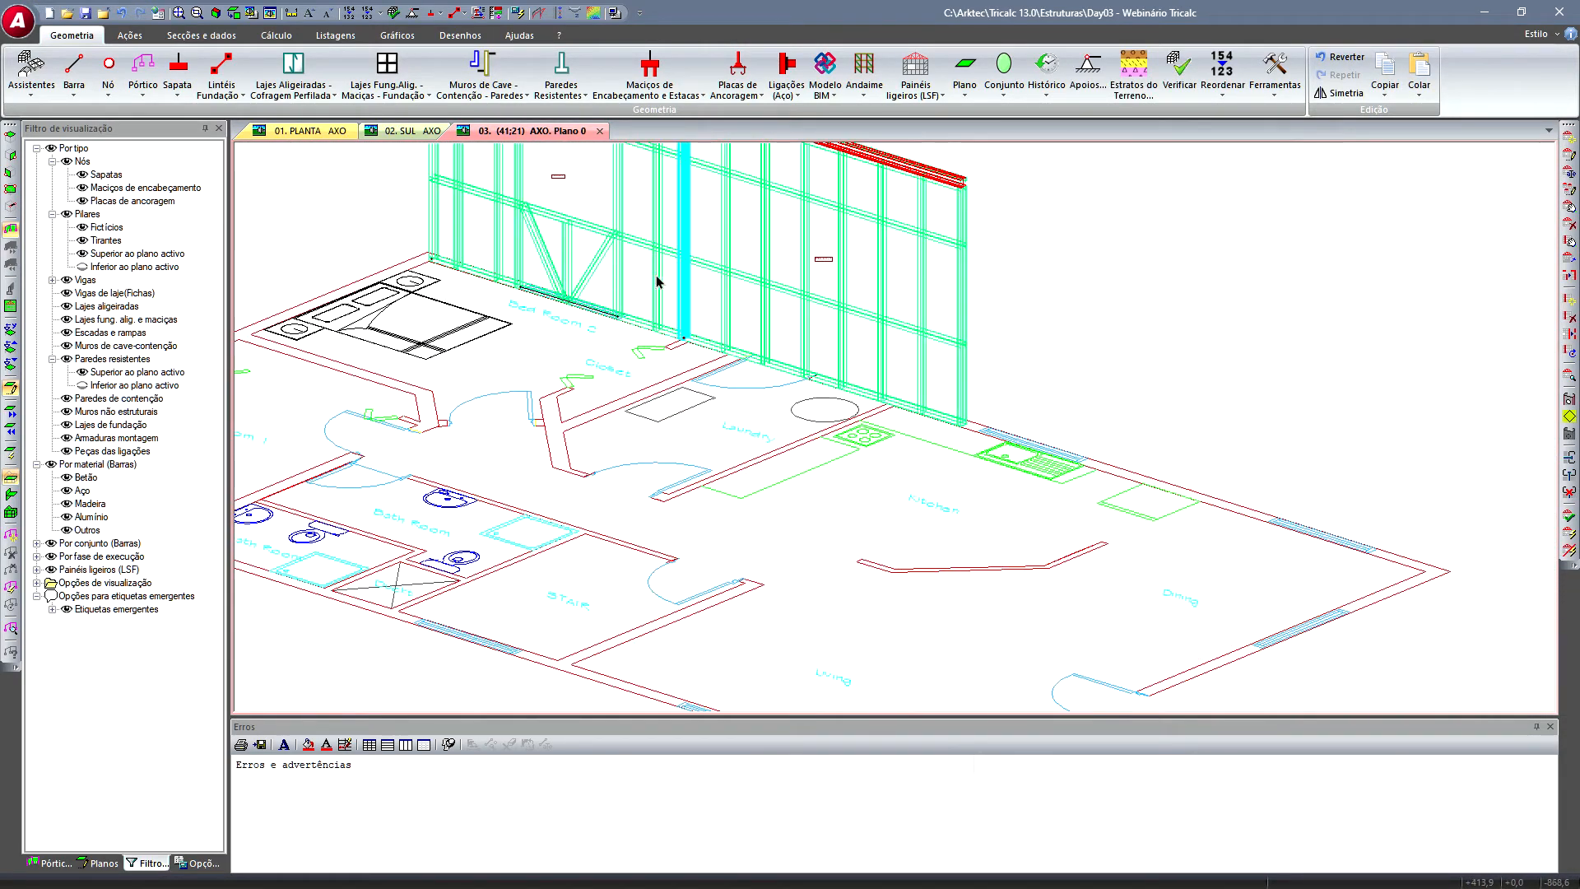
{"action": "scroll", "coordinate": [965, 442], "scroll_direction": "up", "scroll_amount": 10}
{"action": "right_click", "coordinate": [965, 442]}
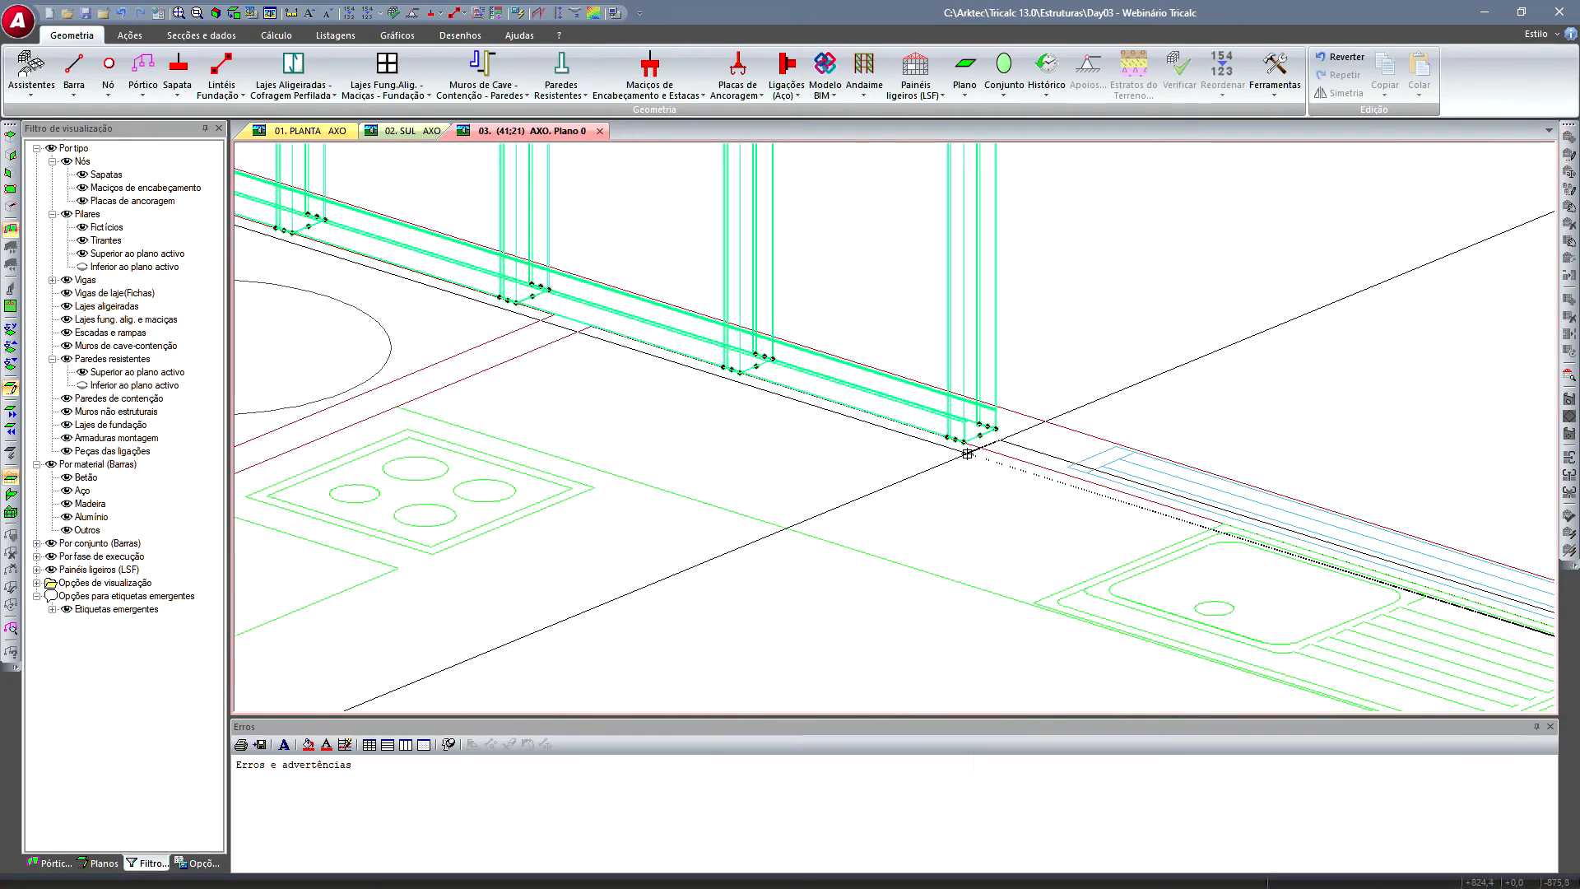
{"action": "scroll", "coordinate": [964, 442], "scroll_direction": "down", "scroll_amount": 8}
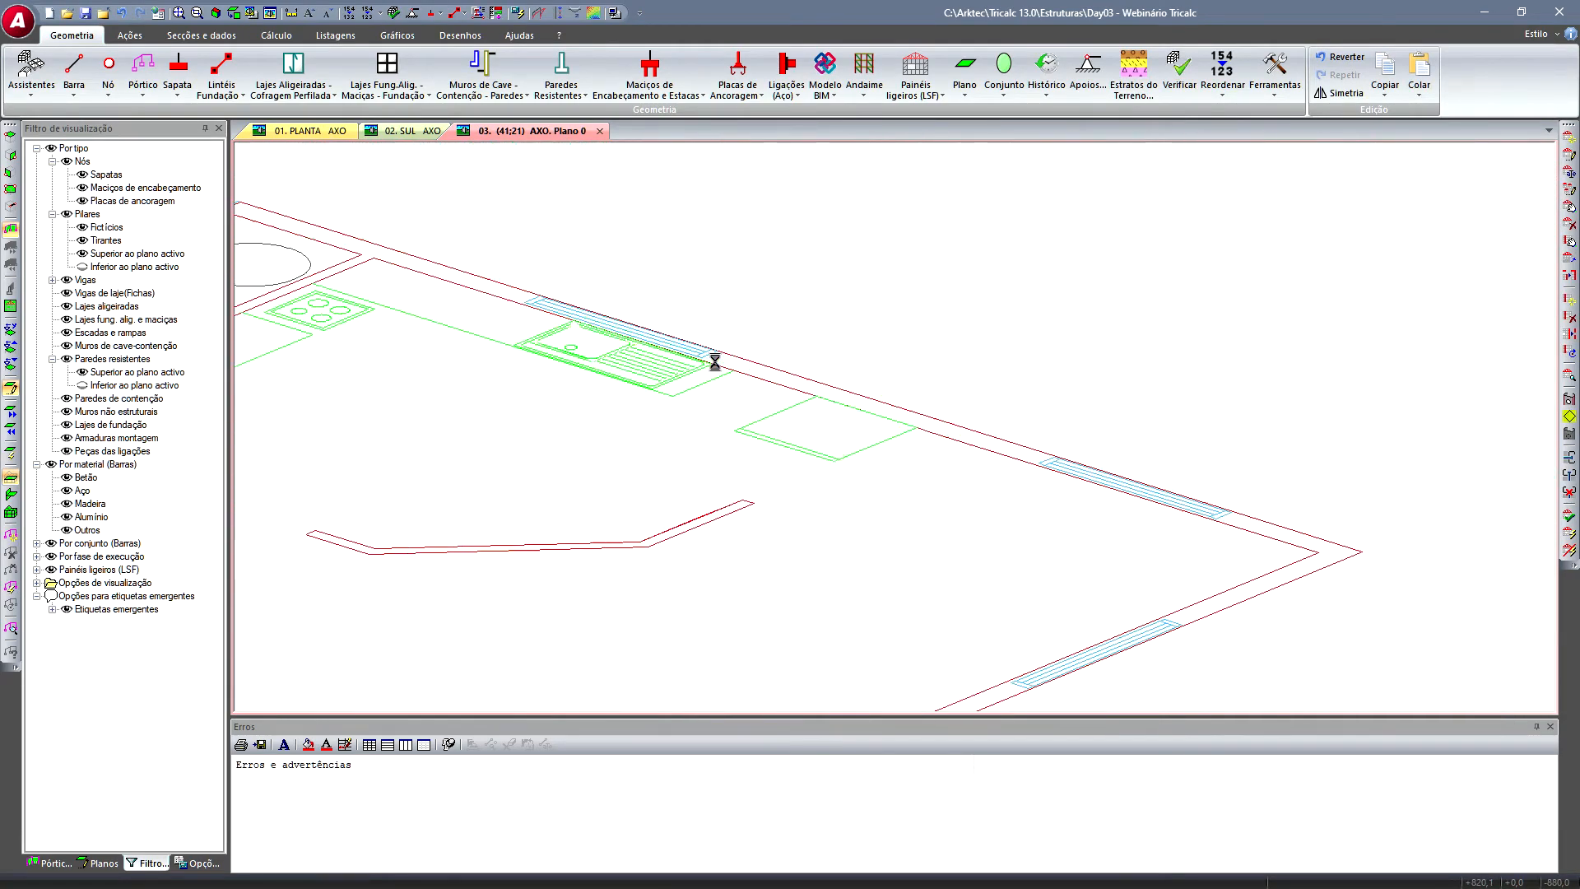
{"action": "scroll", "coordinate": [982, 442], "scroll_direction": "up", "scroll_amount": 8}
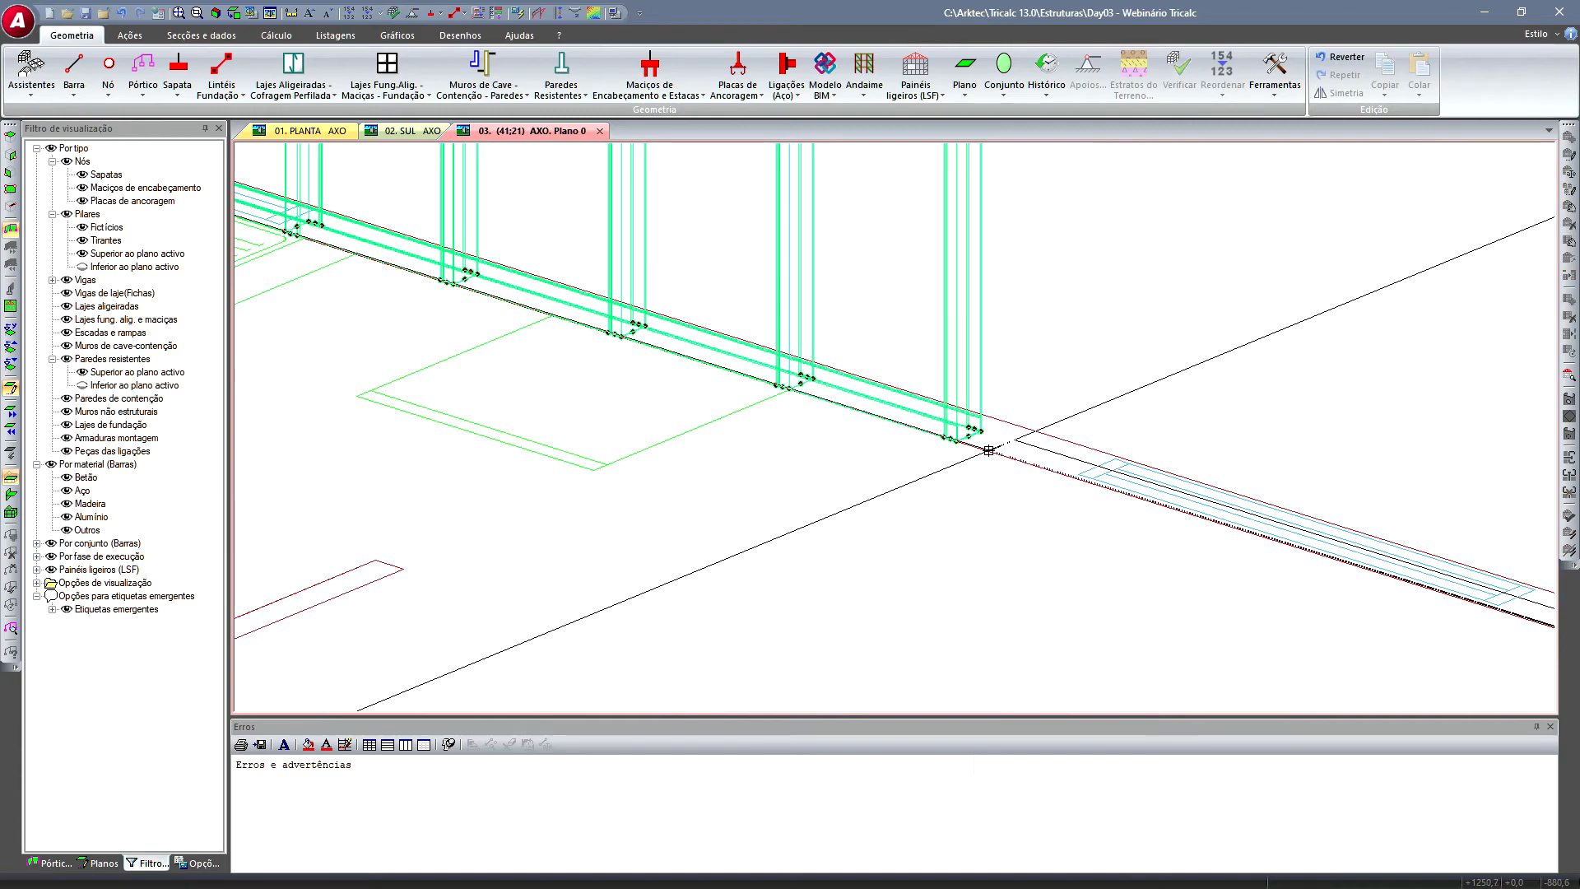
{"action": "scroll", "coordinate": [922, 469], "scroll_direction": "down", "scroll_amount": 8}
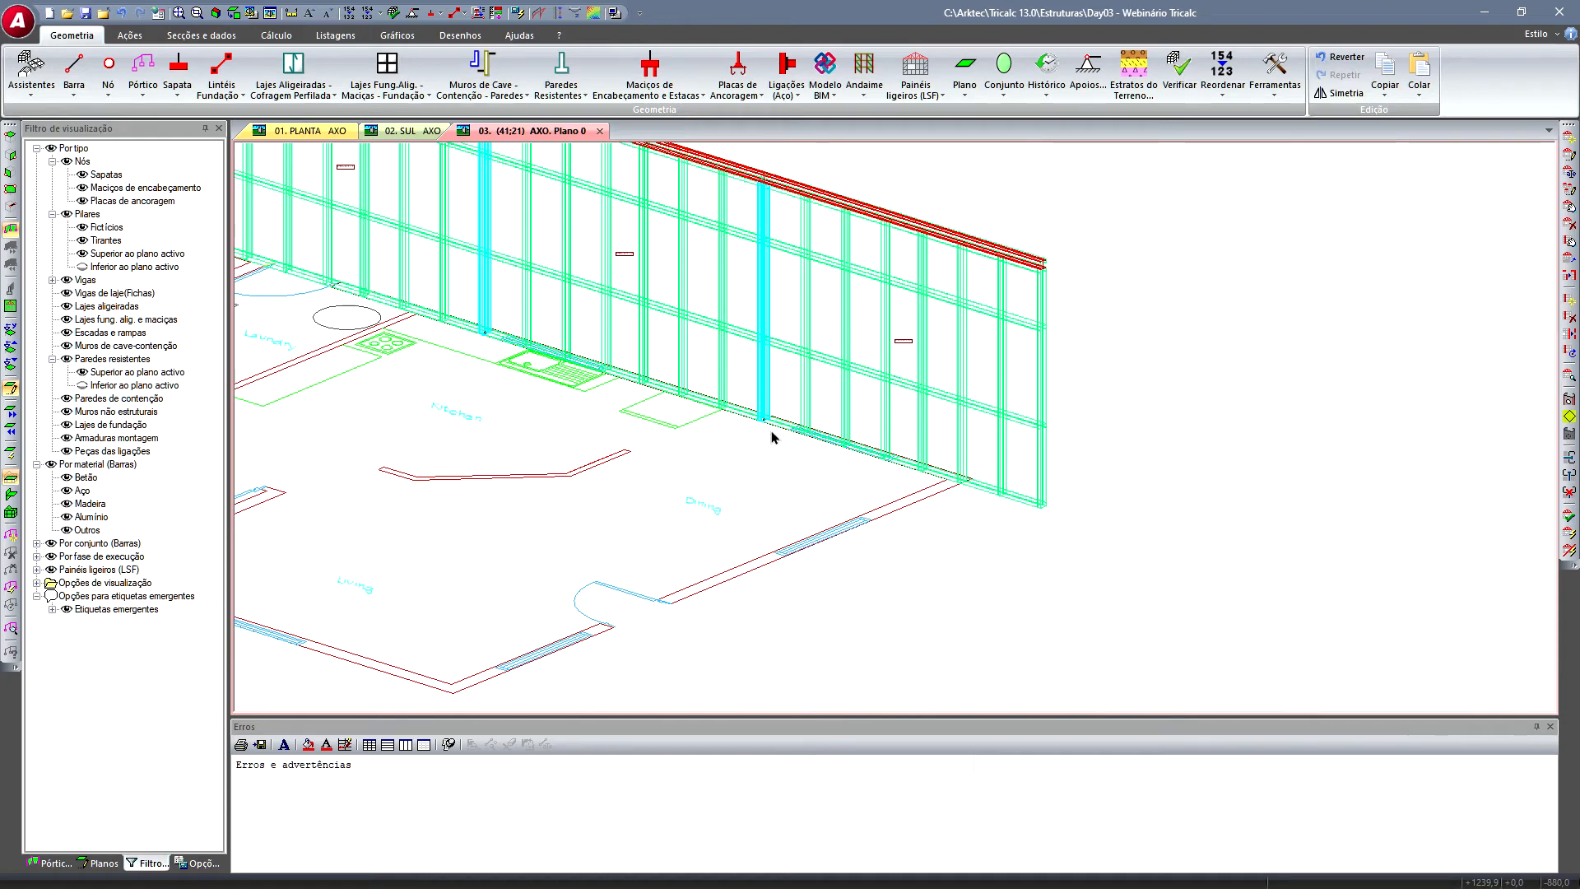
{"action": "scroll", "coordinate": [808, 480], "scroll_direction": "down", "scroll_amount": 1}
{"action": "middle_click_drag", "start_coordinate": [808, 473], "coordinate": [873, 370]}
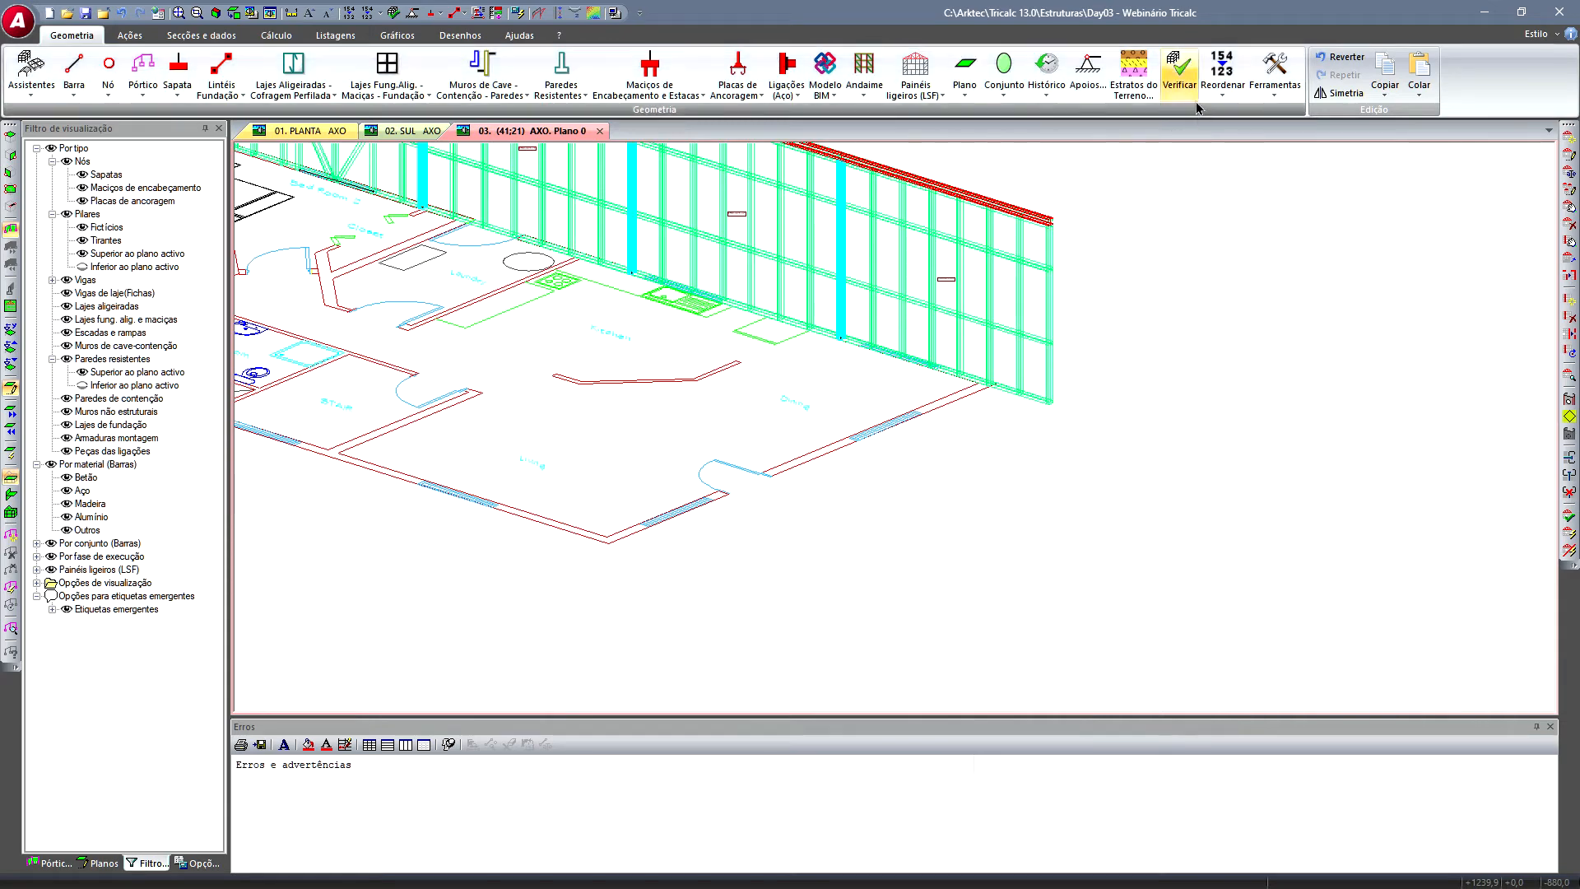
- Define a new panel by loading P Y10012080 X60(7) Simples 420 from the ArktecTricalc_CJR.trlsf database
{"action": "left_click", "coordinate": [909, 97]}
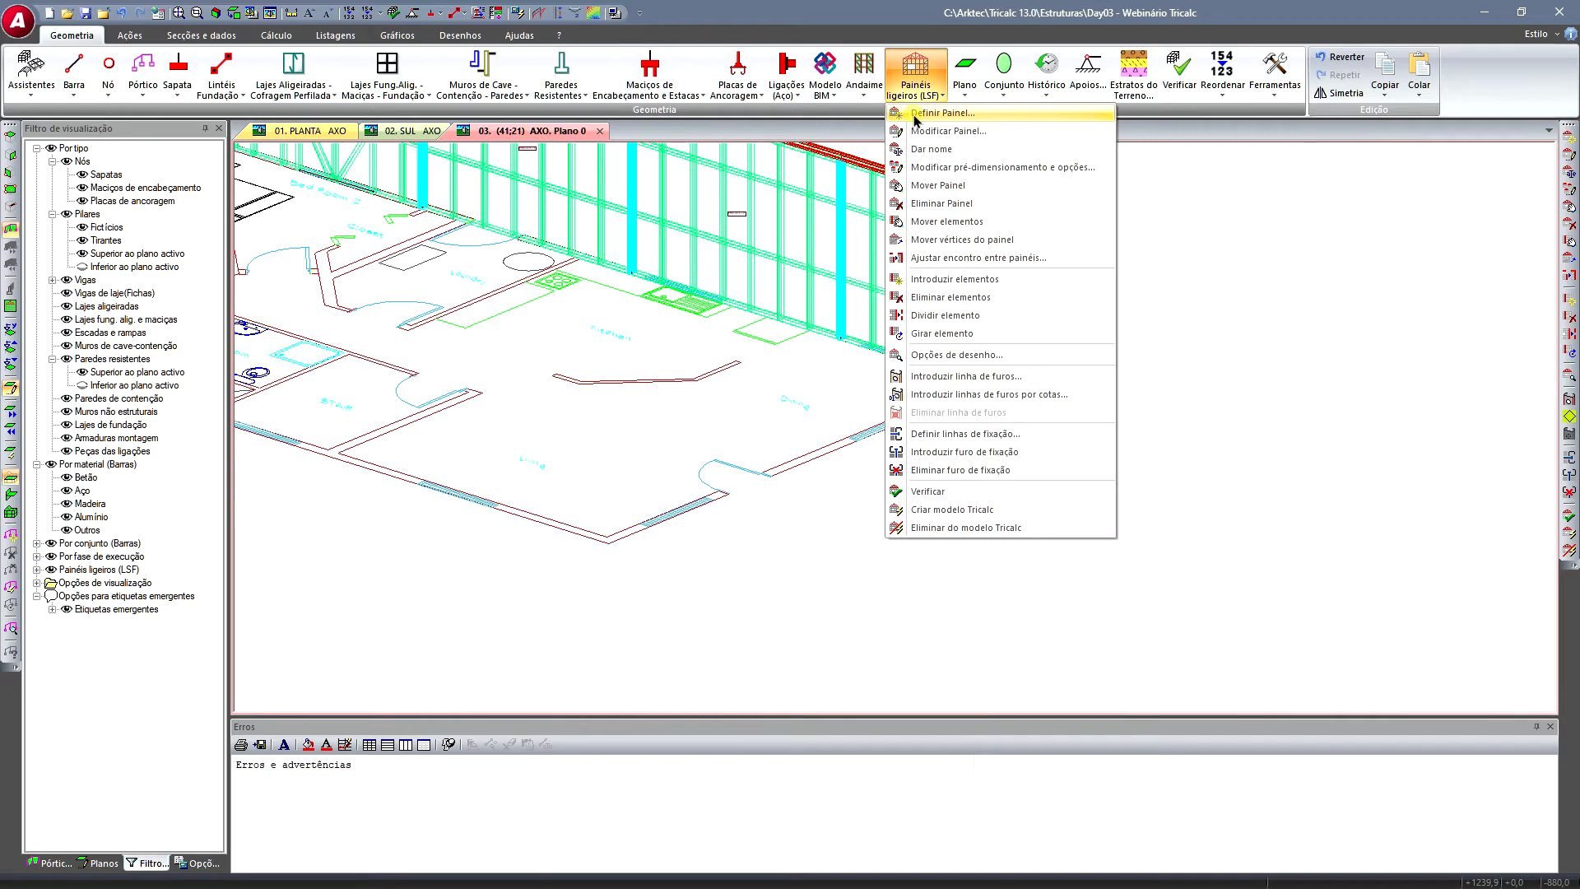
{"action": "left_click", "coordinate": [917, 116]}
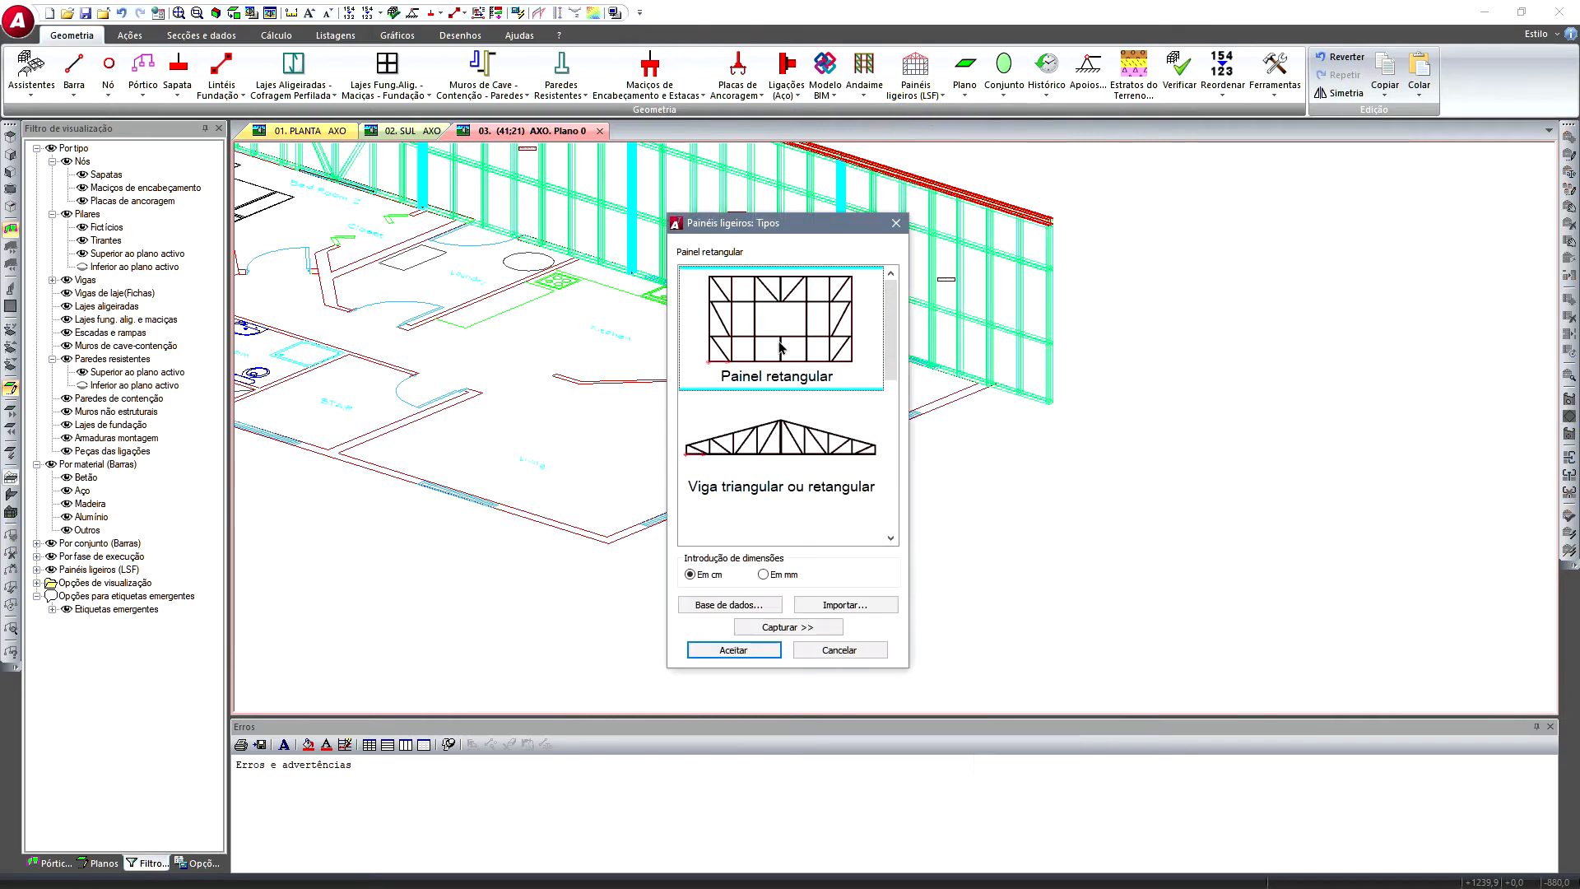
{"action": "left_click", "coordinate": [741, 607]}
{"action": "left_click", "coordinate": [684, 338]}
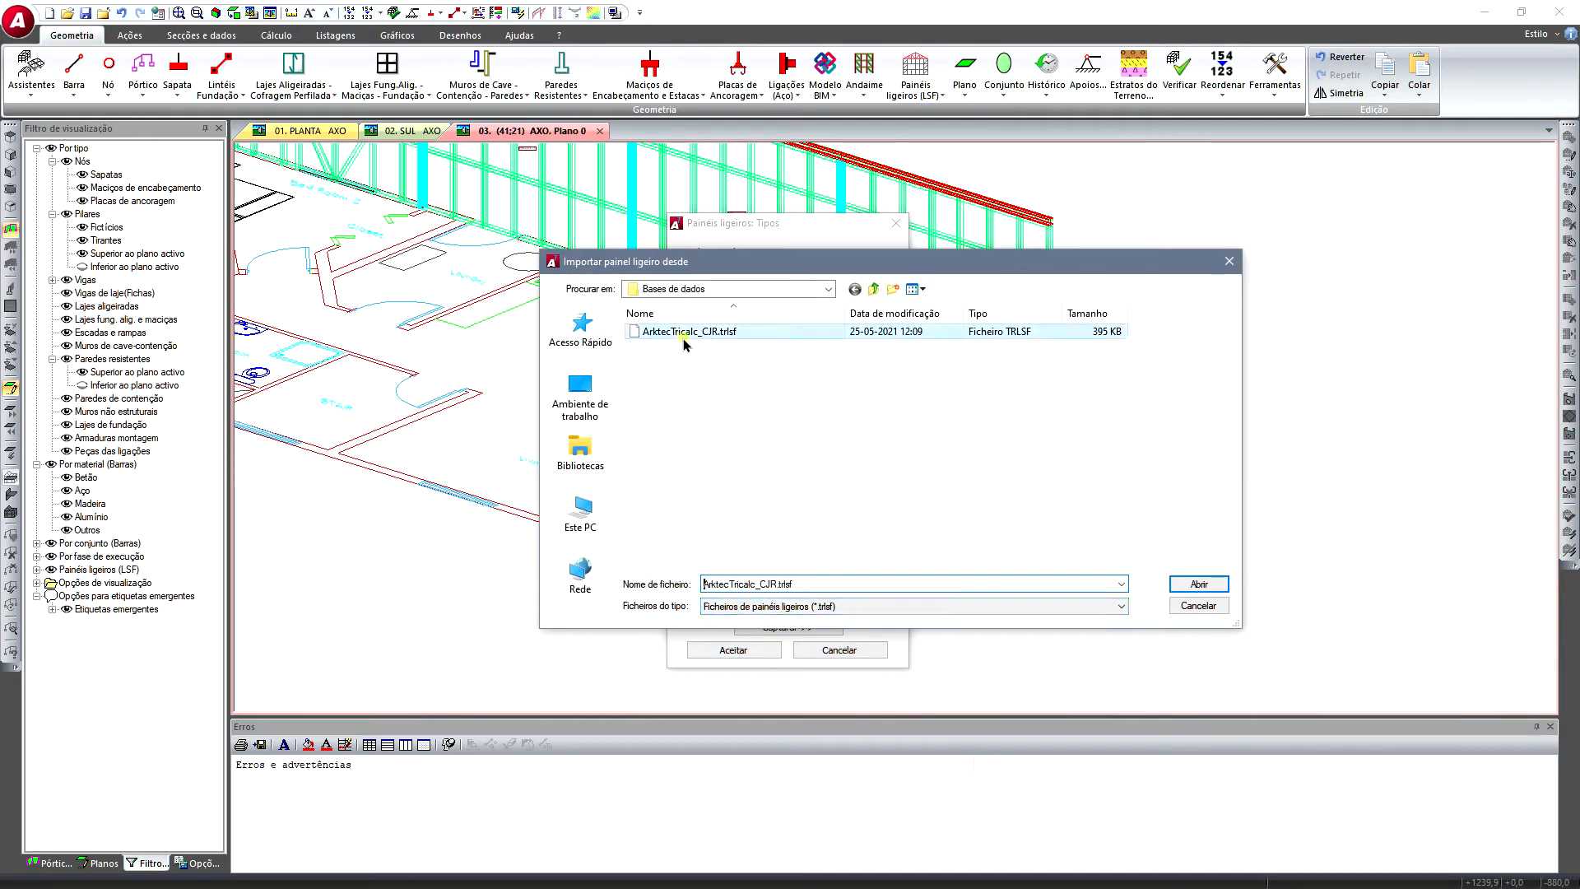
{"action": "left_click", "coordinate": [1204, 588]}
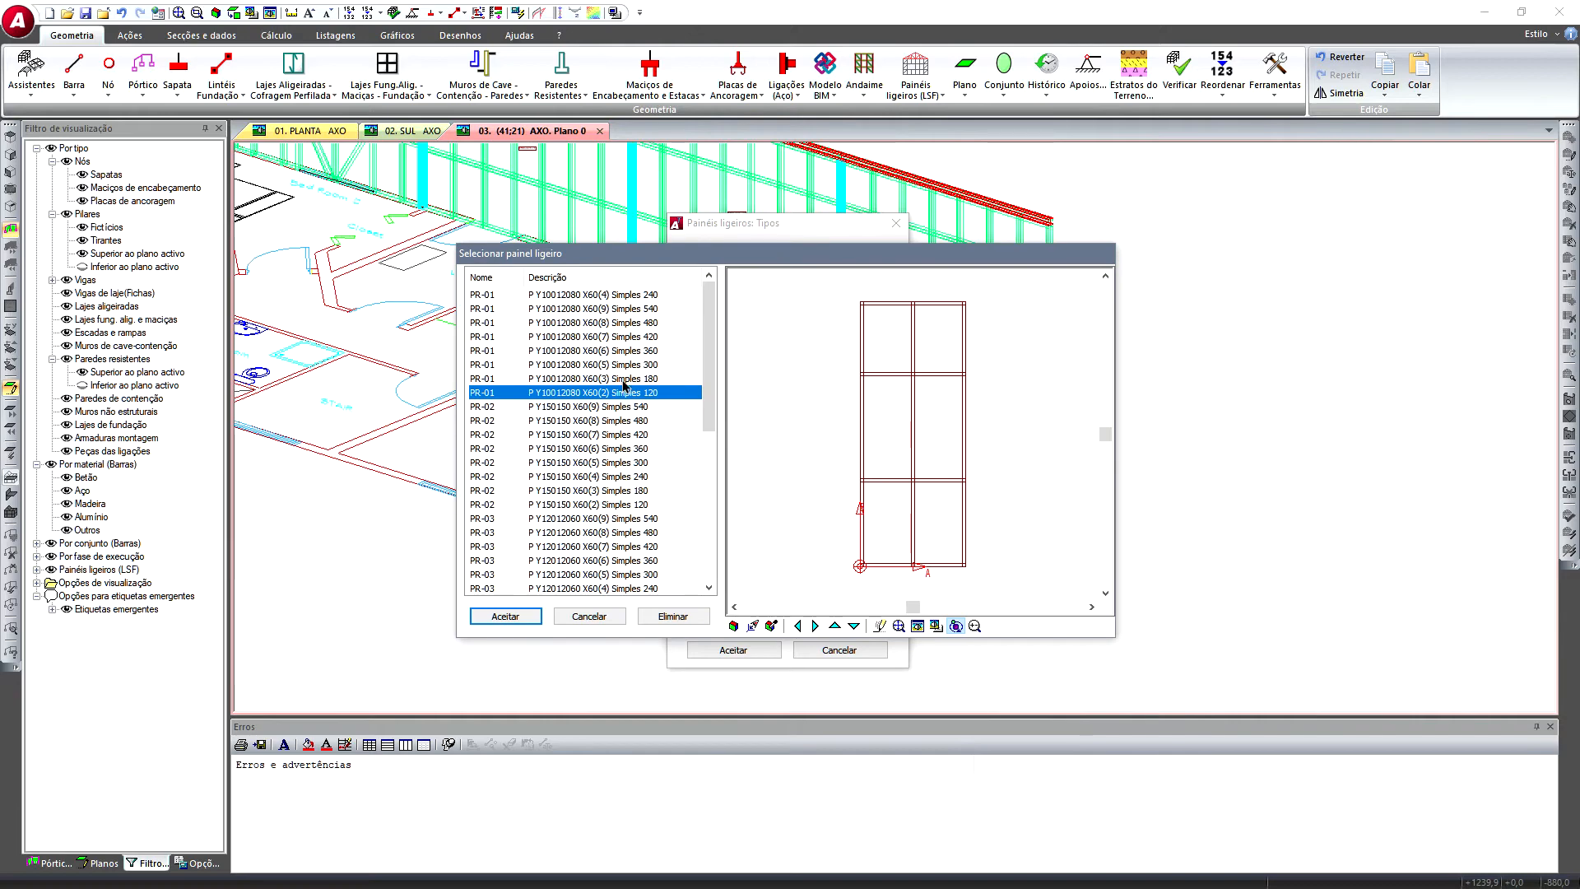
{"action": "left_click", "coordinate": [633, 338]}
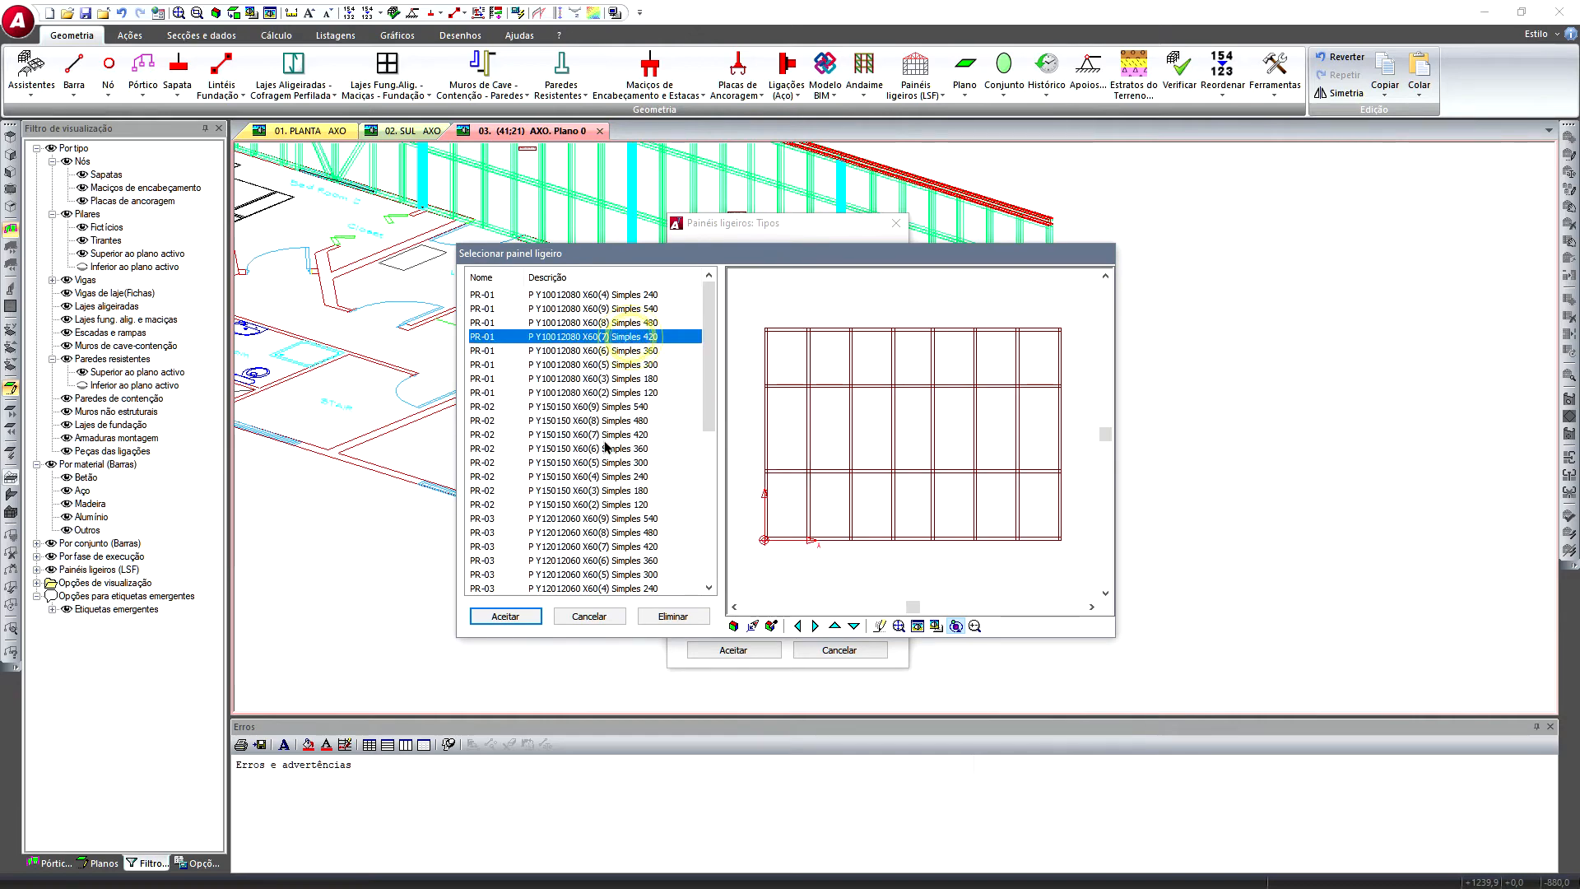
{"action": "left_click", "coordinate": [531, 620]}
- Assign the CF 100.45.1.5 profile to all bars of the loaded panel
{"action": "left_click", "coordinate": [438, 298]}
{"action": "left_click", "coordinate": [846, 507]}
{"action": "left_click", "coordinate": [545, 437]}
- Place a box beam on the panel's upper side, dismiss the section warnings and set its profile to CF_2C 100.45.1.5
{"action": "left_click", "coordinate": [276, 269]}
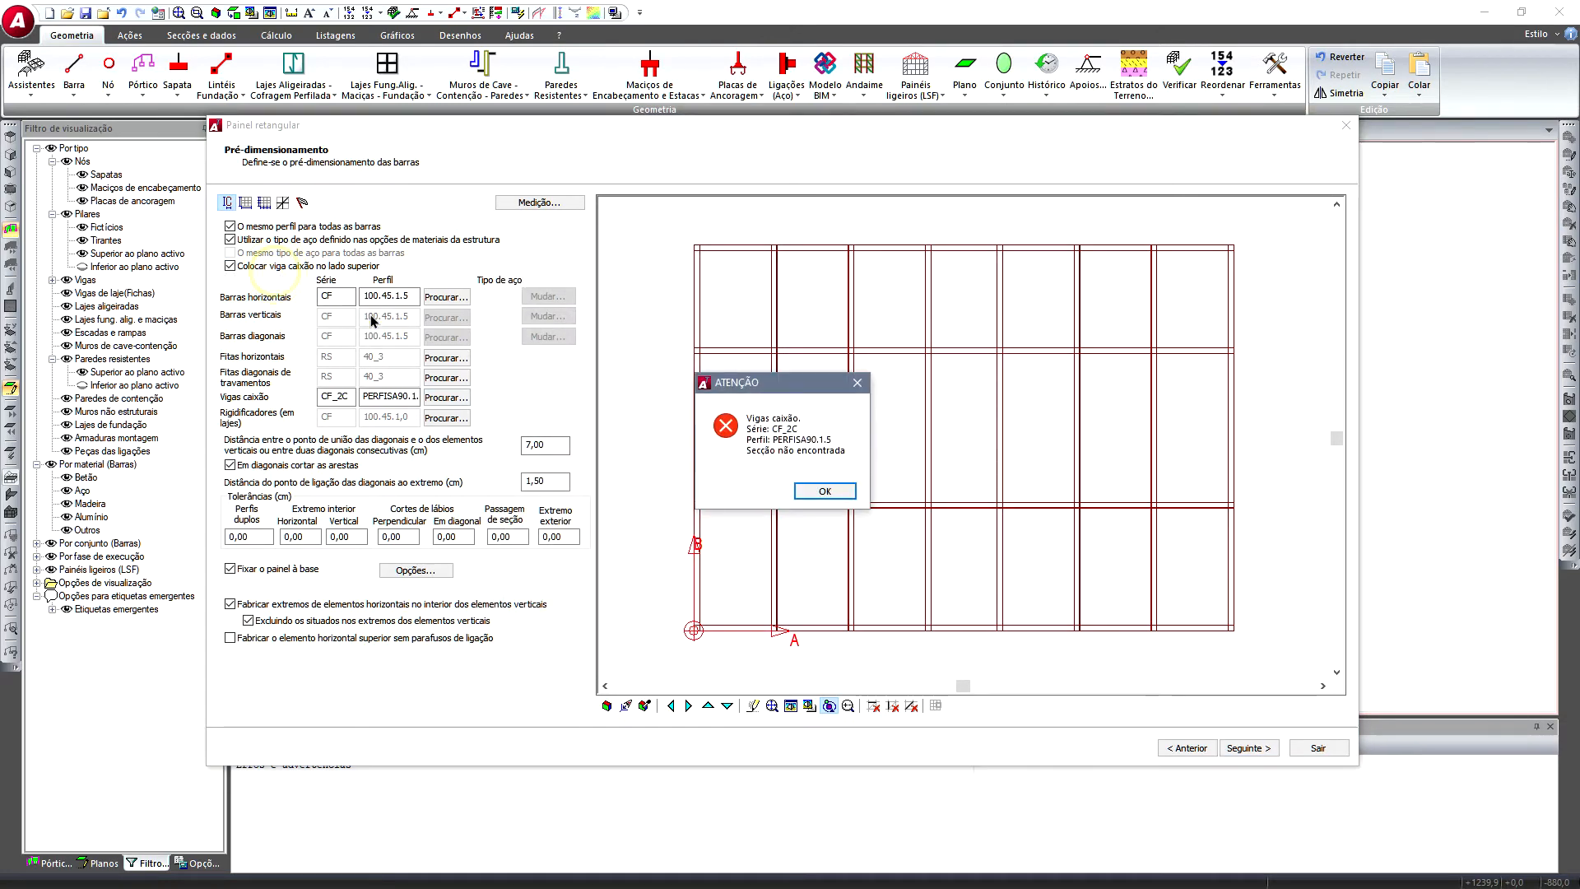
{"action": "left_click", "coordinate": [825, 491]}
{"action": "left_click", "coordinate": [830, 491]}
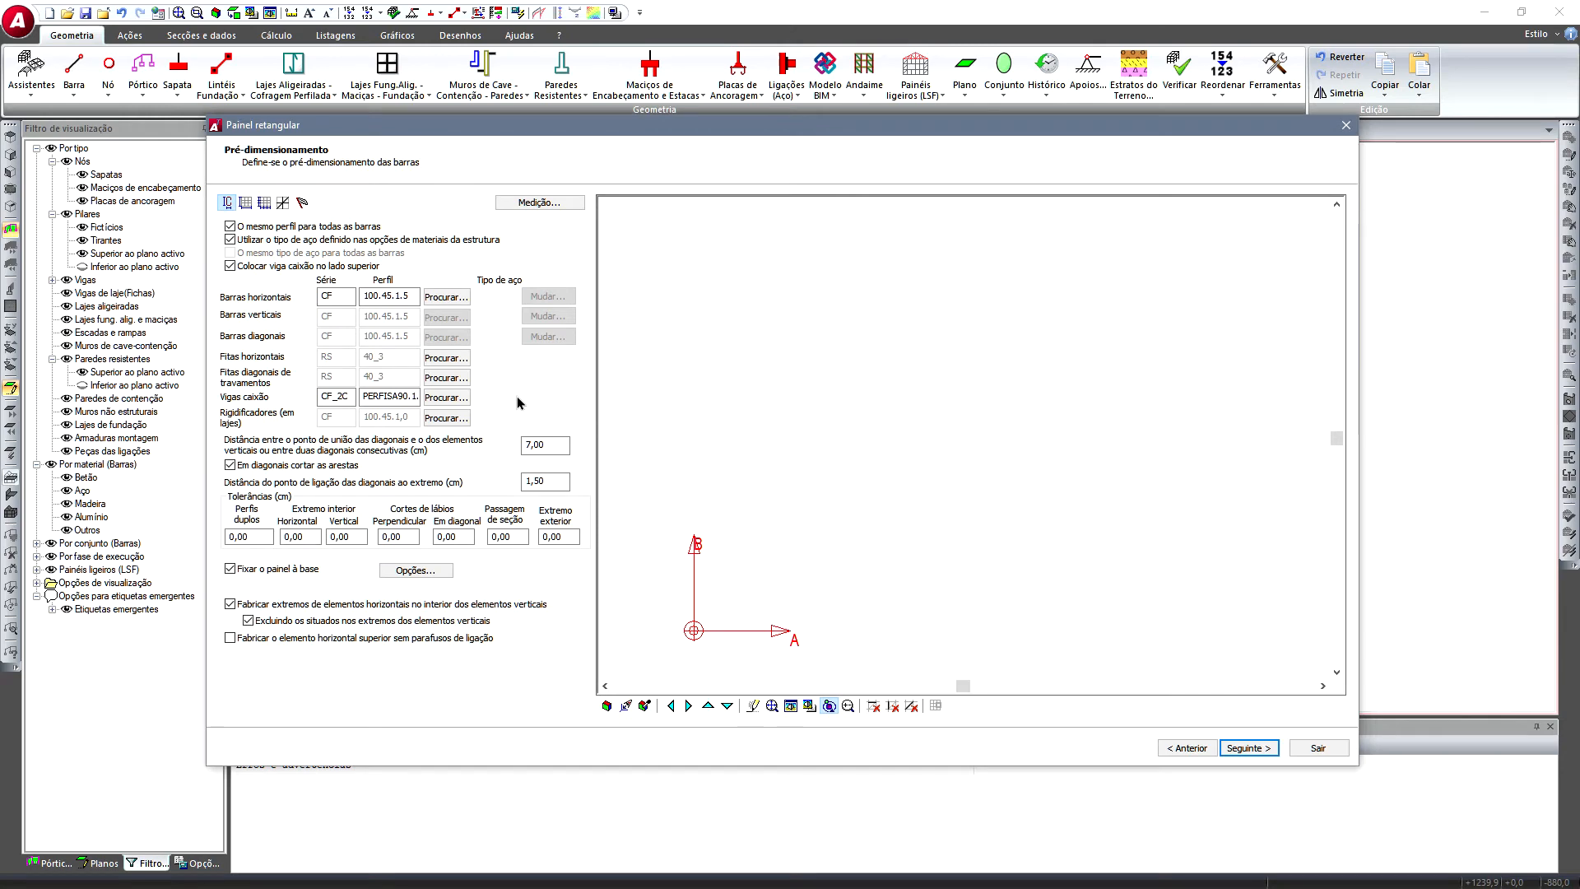
{"action": "left_click", "coordinate": [447, 398]}
{"action": "left_click", "coordinate": [829, 508]}
{"action": "left_click", "coordinate": [545, 437]}
- Set the panel's insertion point to the lower outer corner of its first vertical stud
{"action": "left_click", "coordinate": [302, 203]}
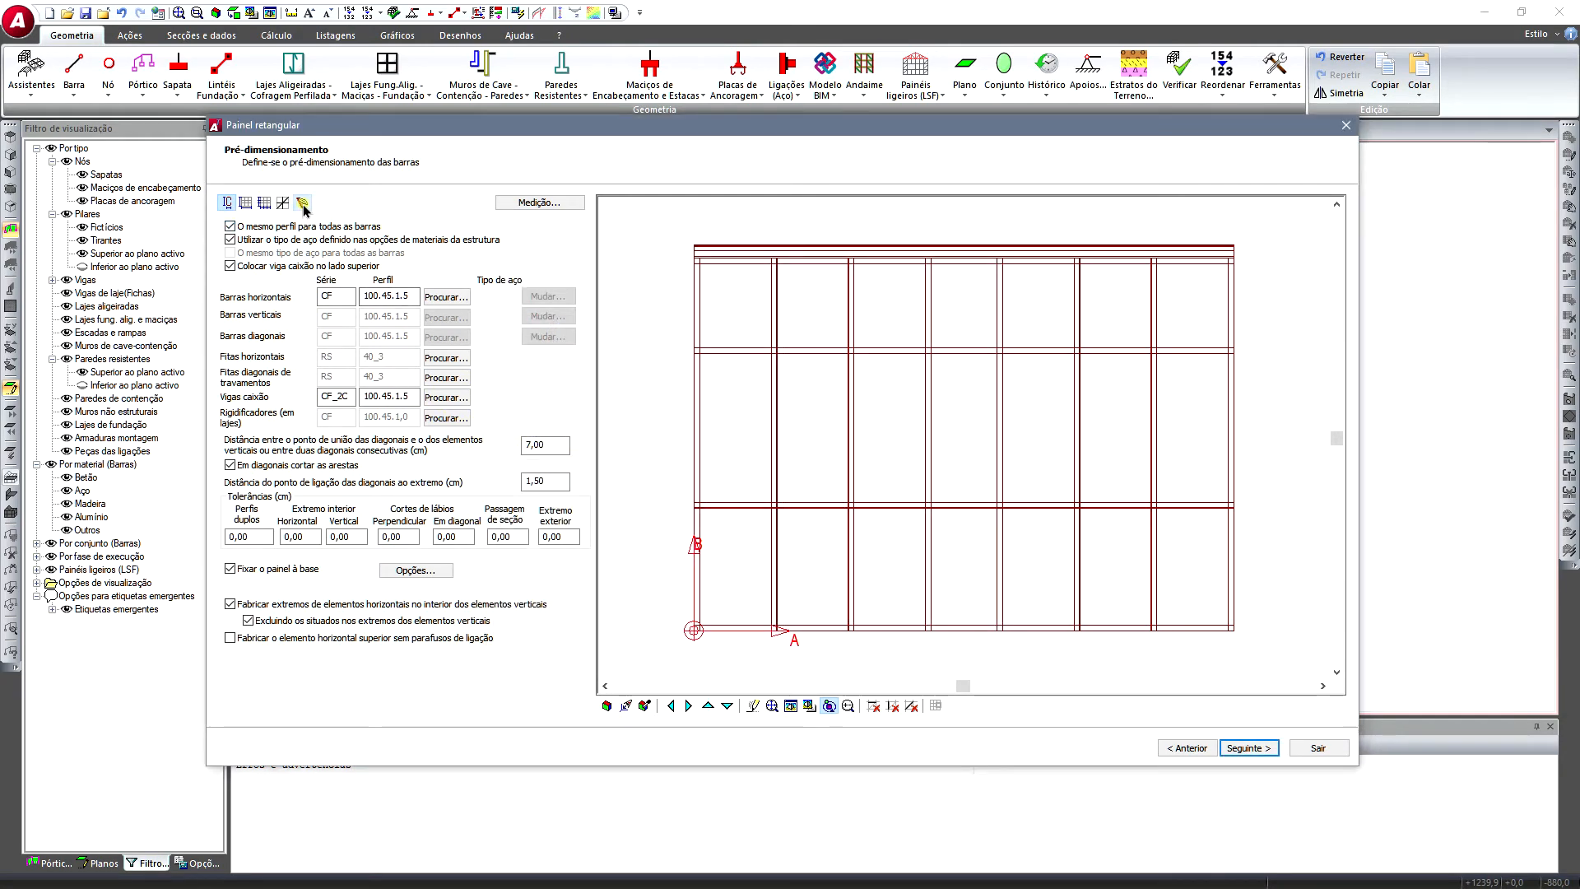
{"action": "left_click_drag", "start_coordinate": [752, 529], "coordinate": [721, 554]}
{"action": "scroll", "coordinate": [721, 560], "scroll_direction": "up", "scroll_amount": 5}
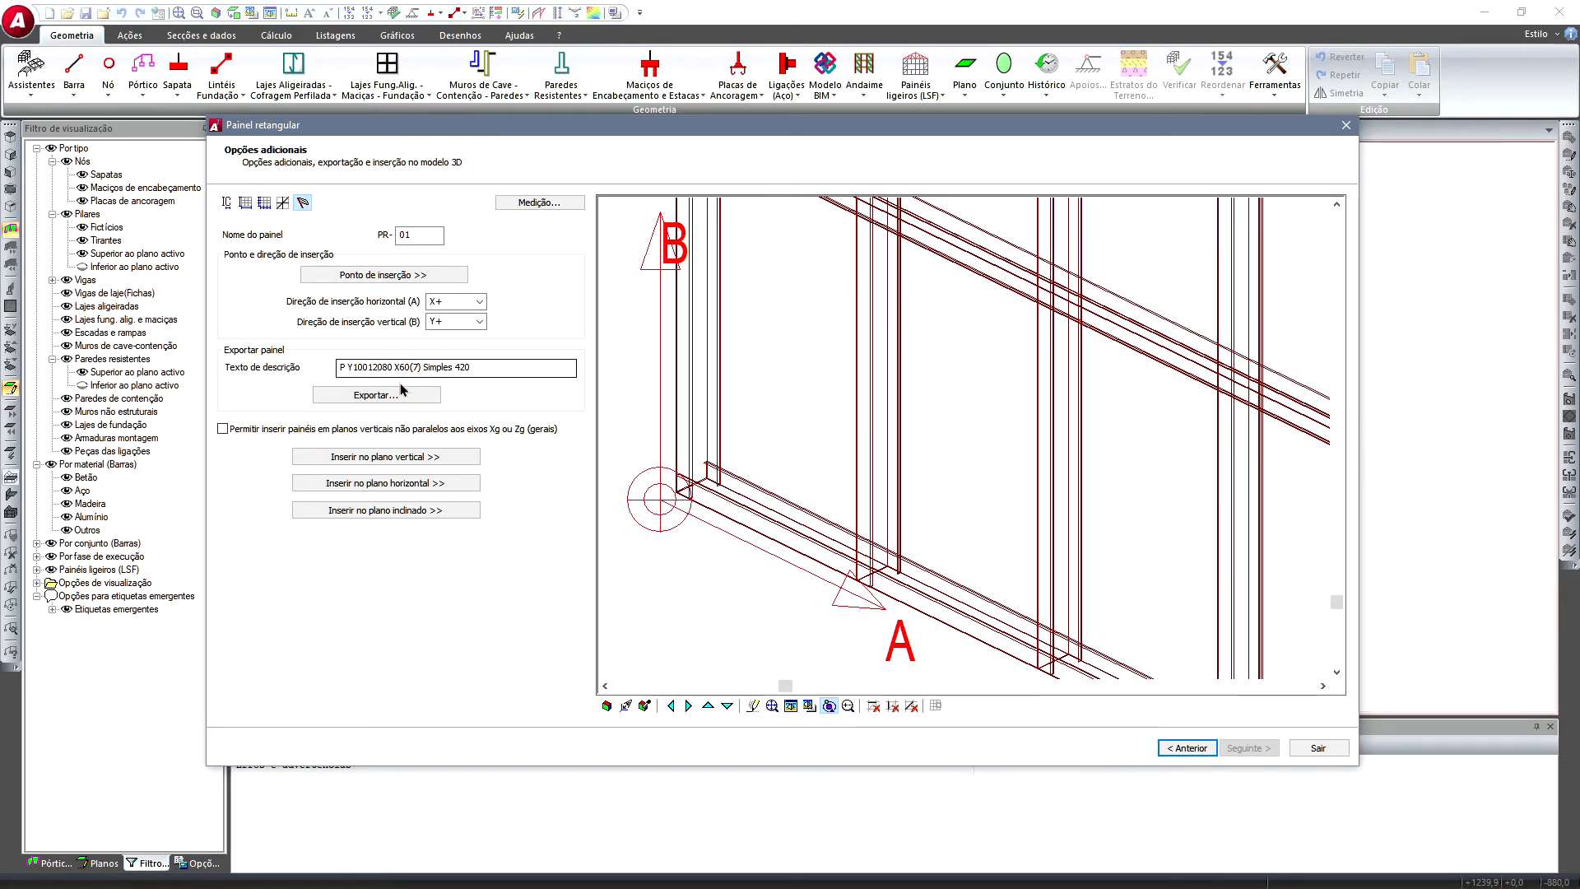
{"action": "left_click", "coordinate": [394, 276]}
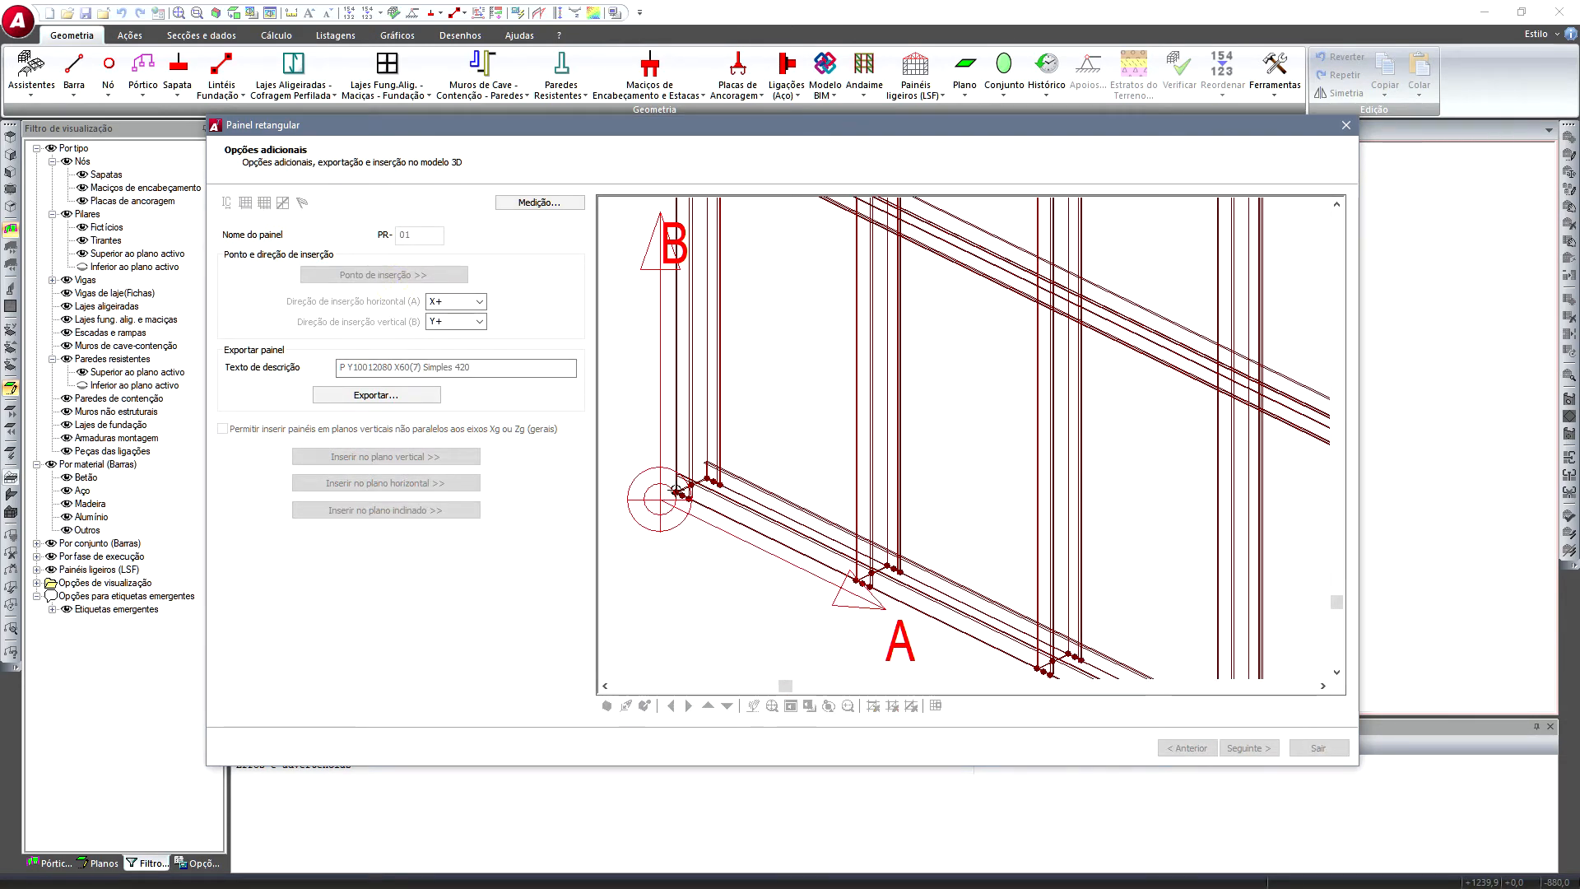
{"action": "left_click", "coordinate": [675, 492]}
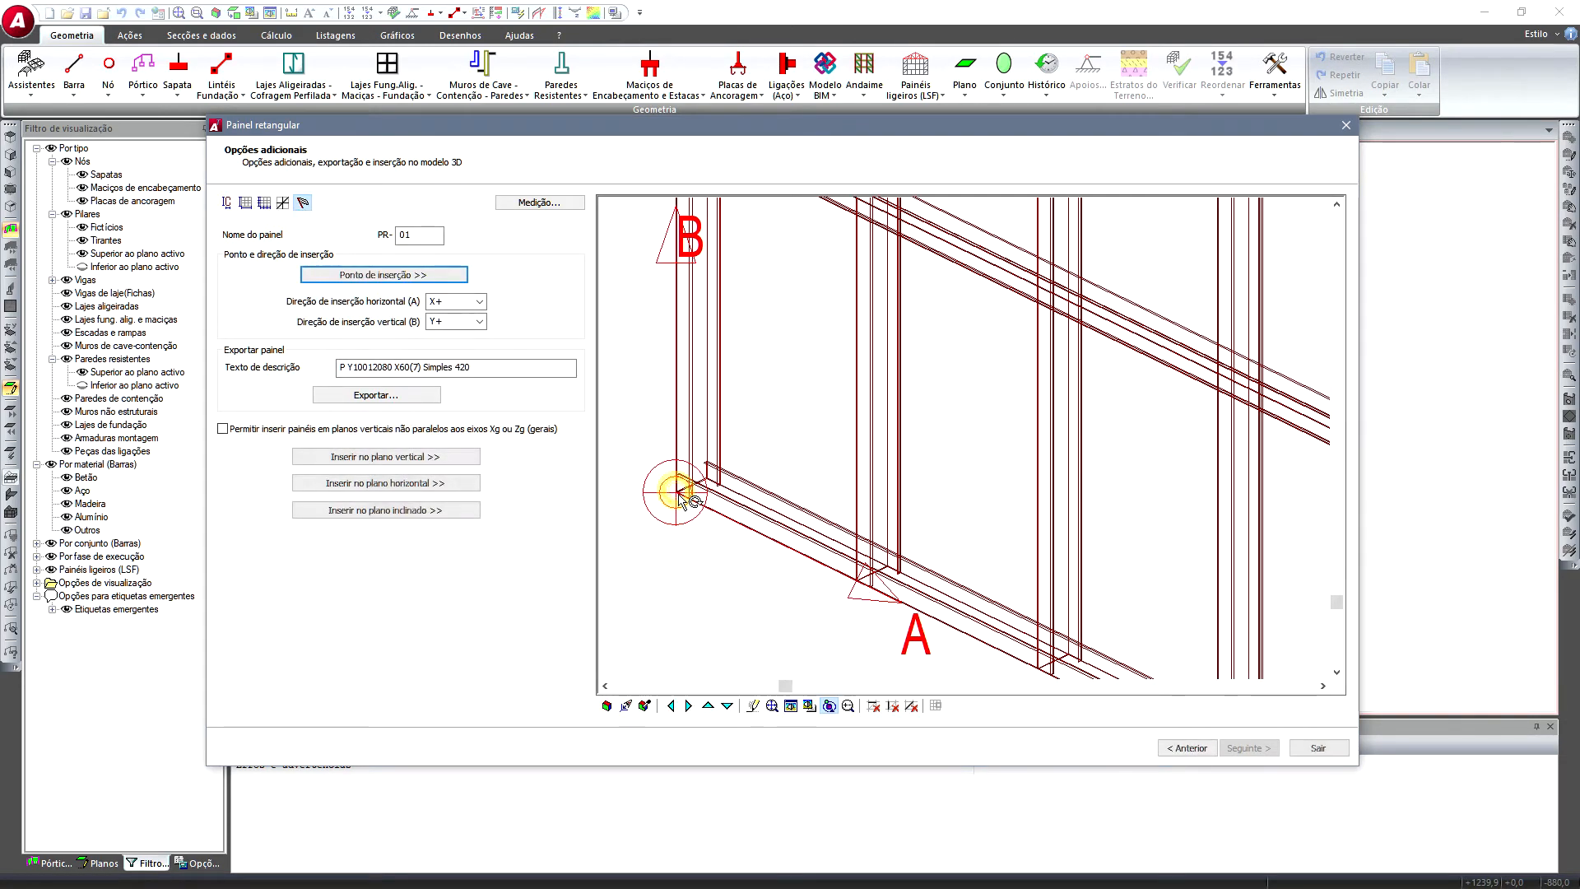
- Insert the panel vertically from the Living room's exterior corner along the end wall with the door, then close the panel definition
{"action": "left_click", "coordinate": [459, 458]}
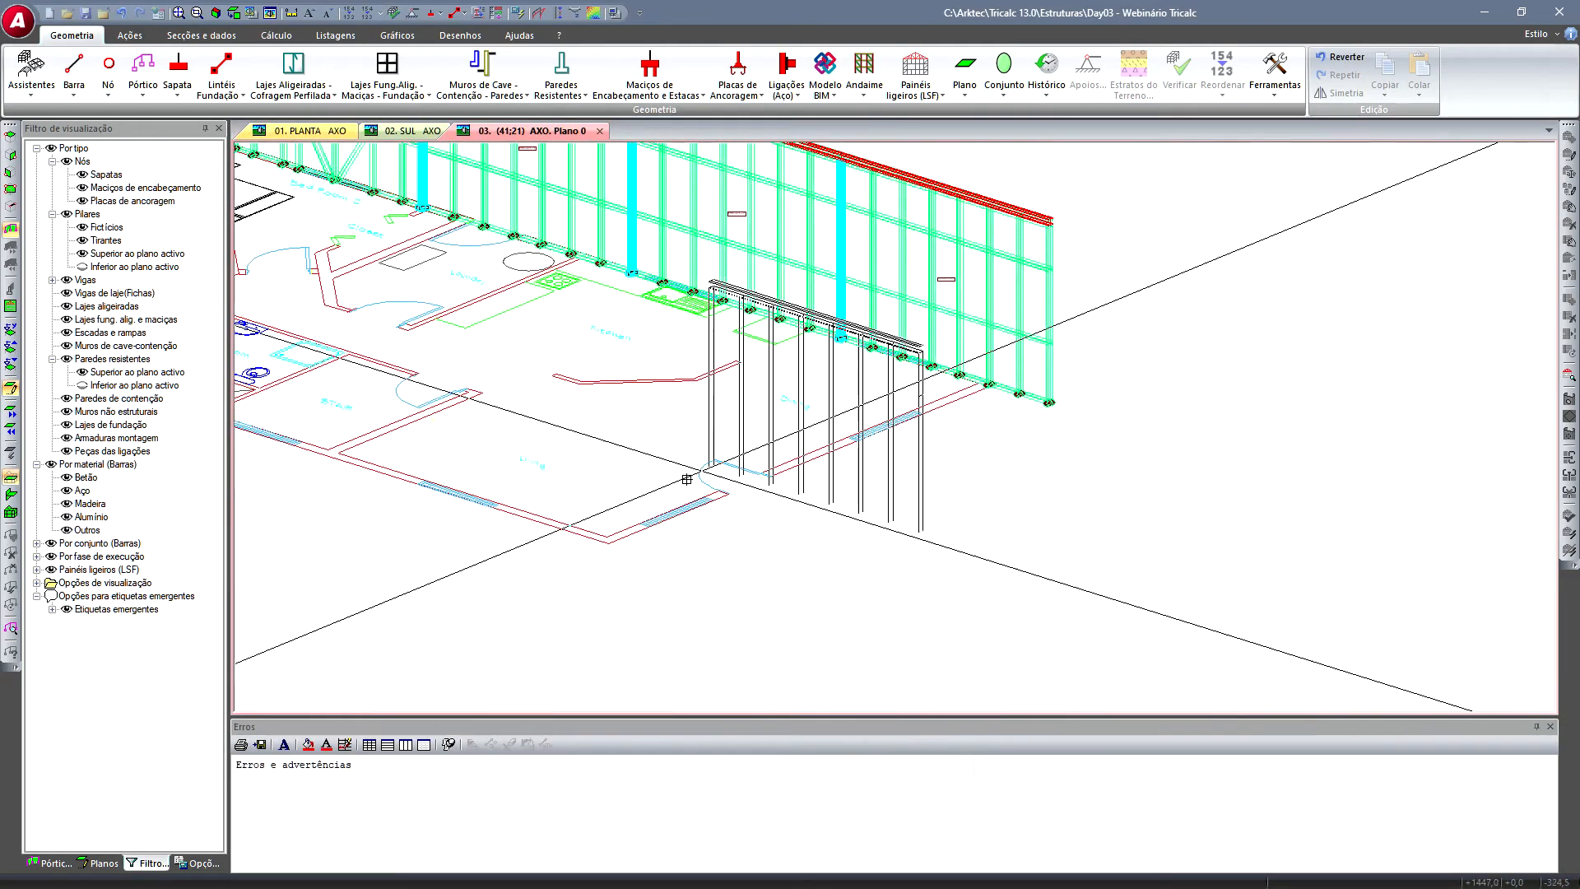
{"action": "scroll", "coordinate": [624, 536], "scroll_direction": "up", "scroll_amount": 5}
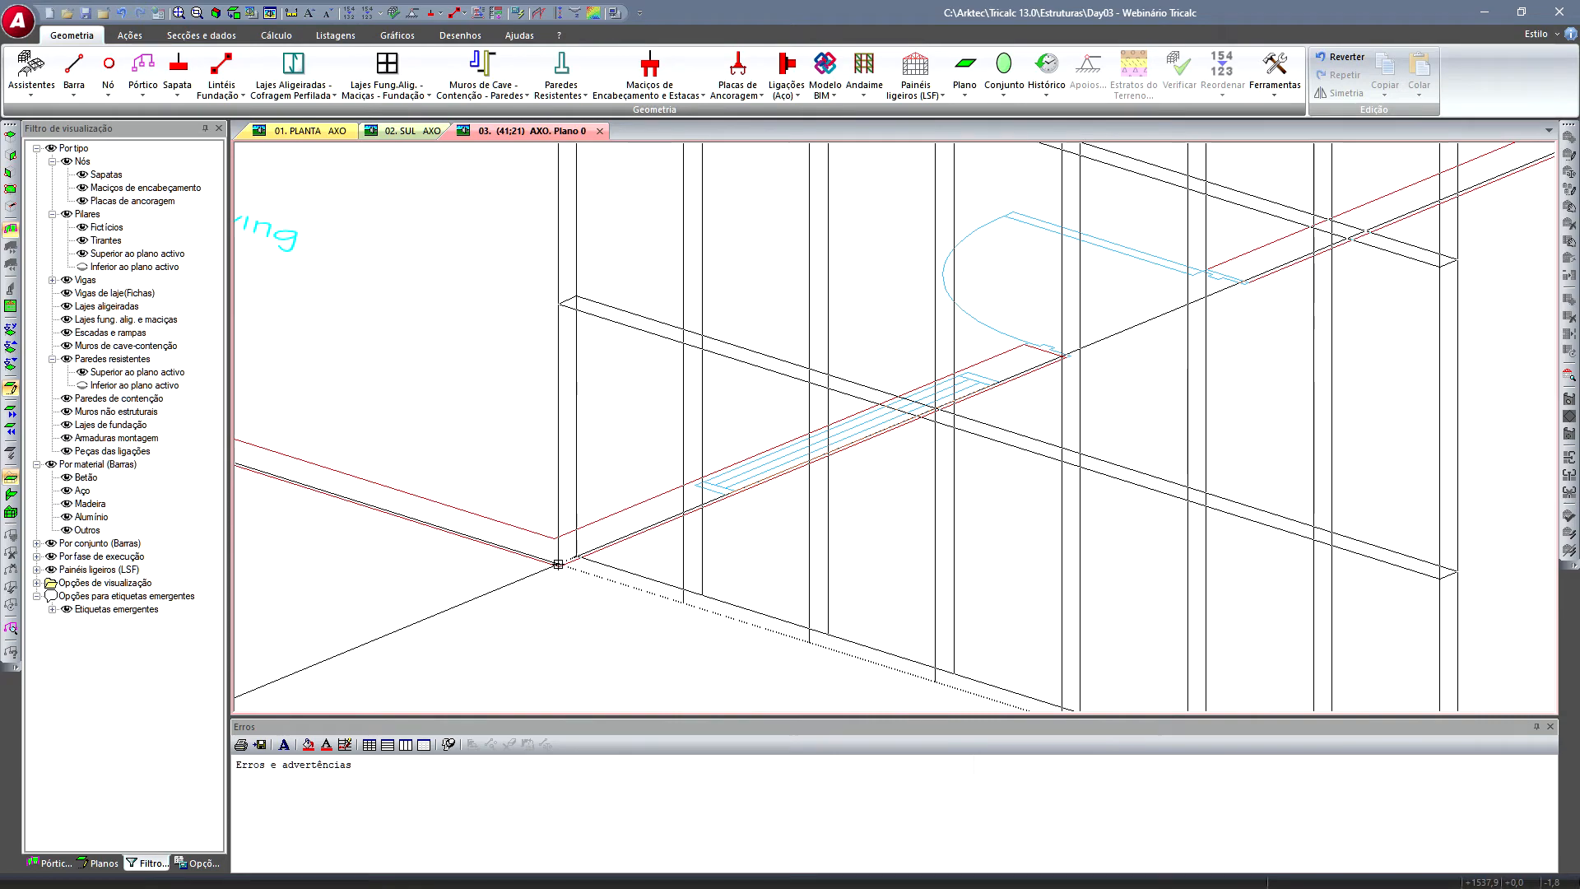
{"action": "left_click", "coordinate": [558, 565]}
{"action": "scroll", "coordinate": [744, 494], "scroll_direction": "up", "scroll_amount": 5}
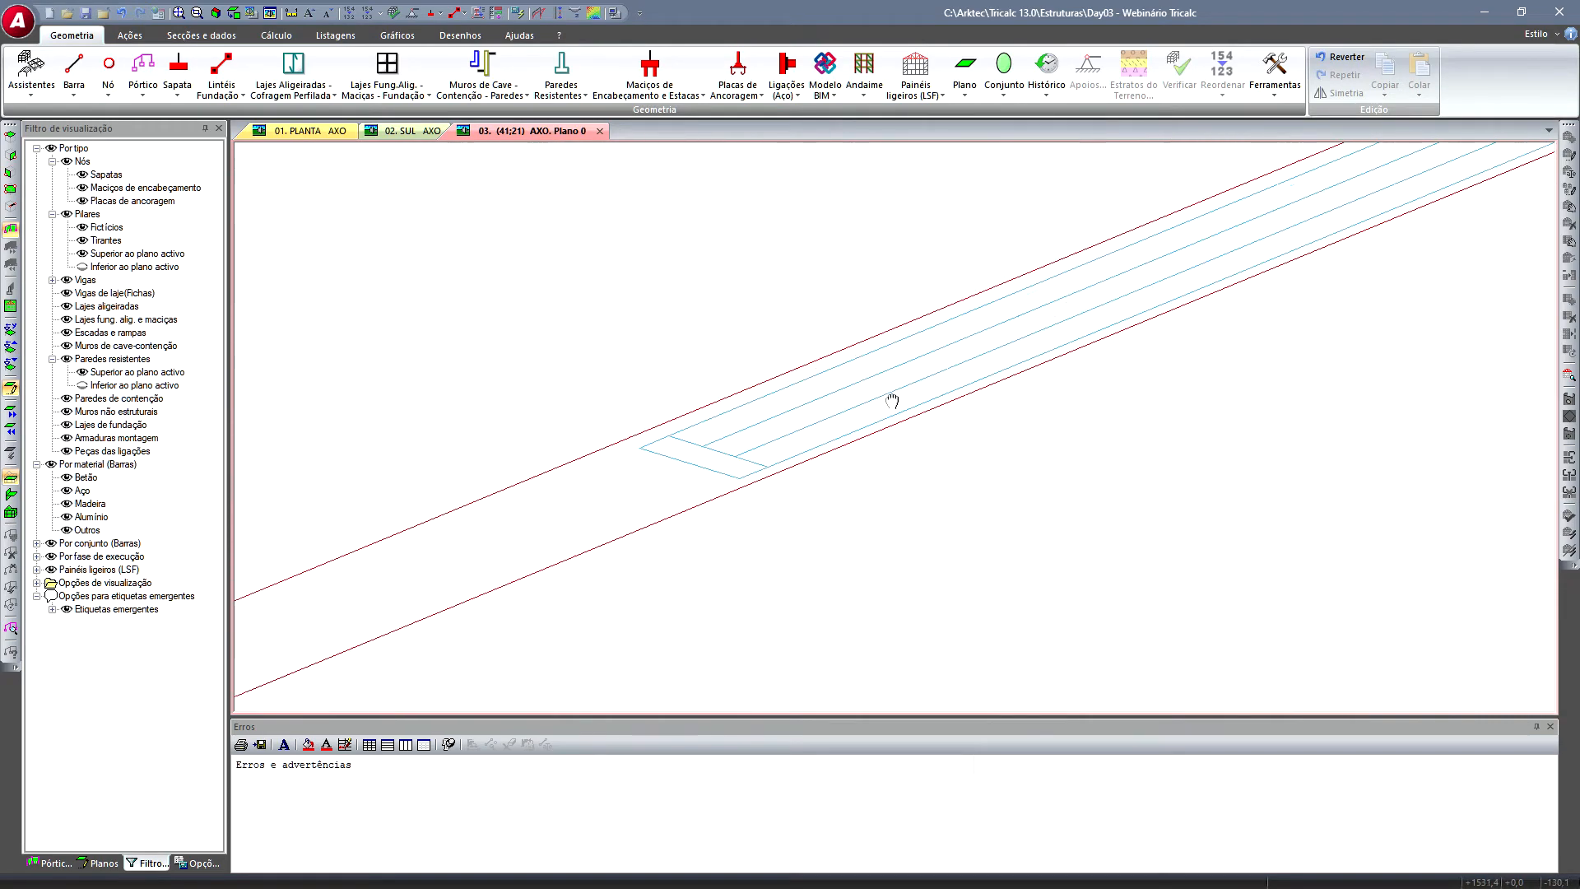
{"action": "scroll", "coordinate": [1077, 357], "scroll_direction": "up", "scroll_amount": 5}
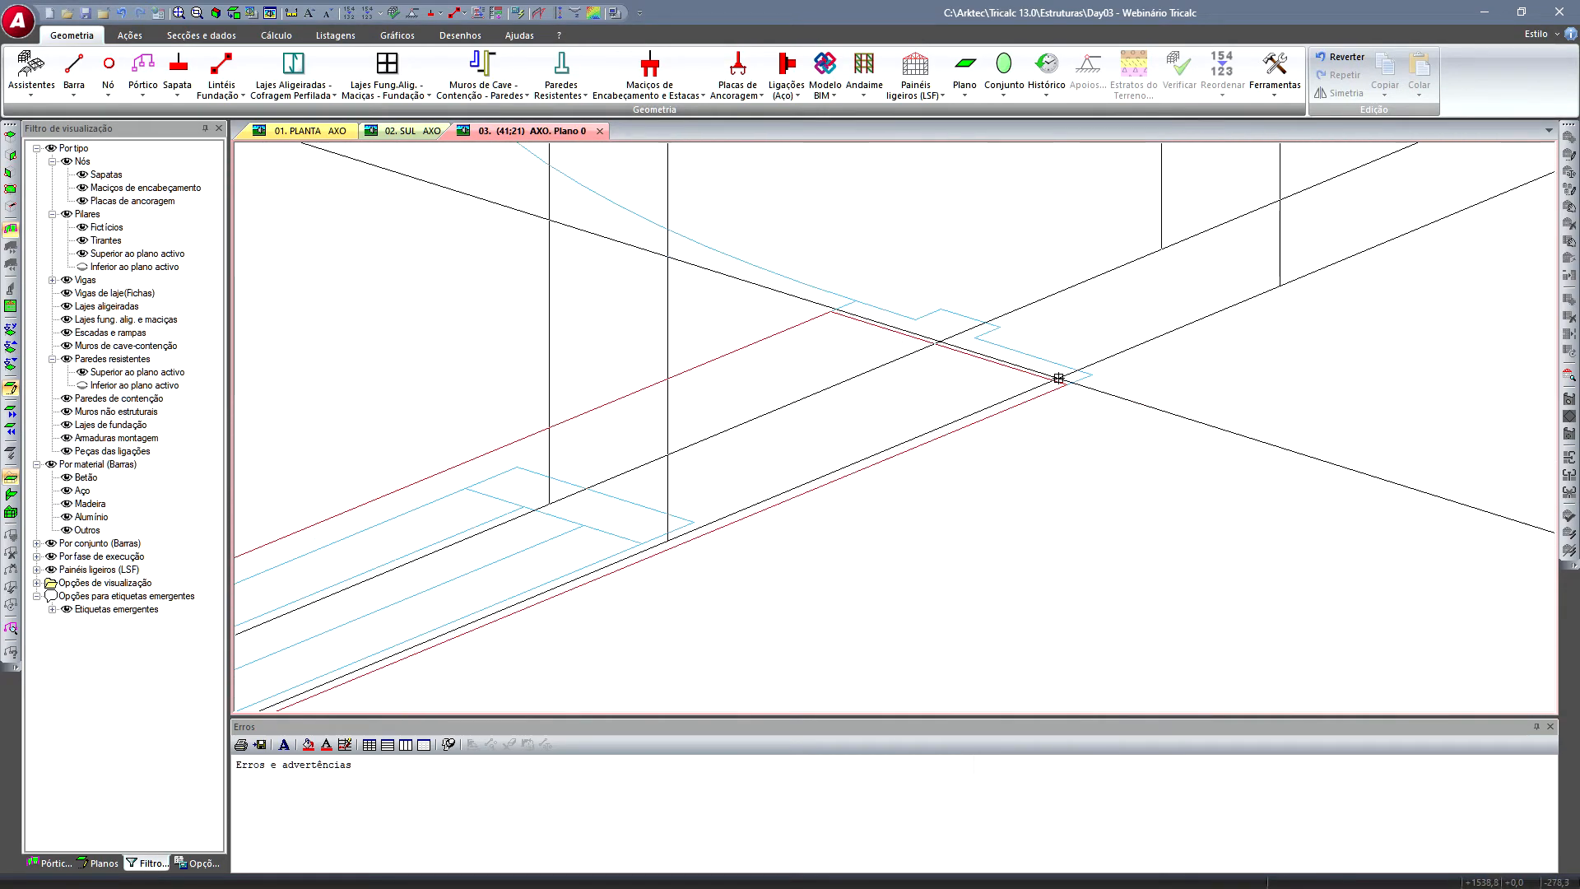
{"action": "left_click", "coordinate": [1070, 383]}
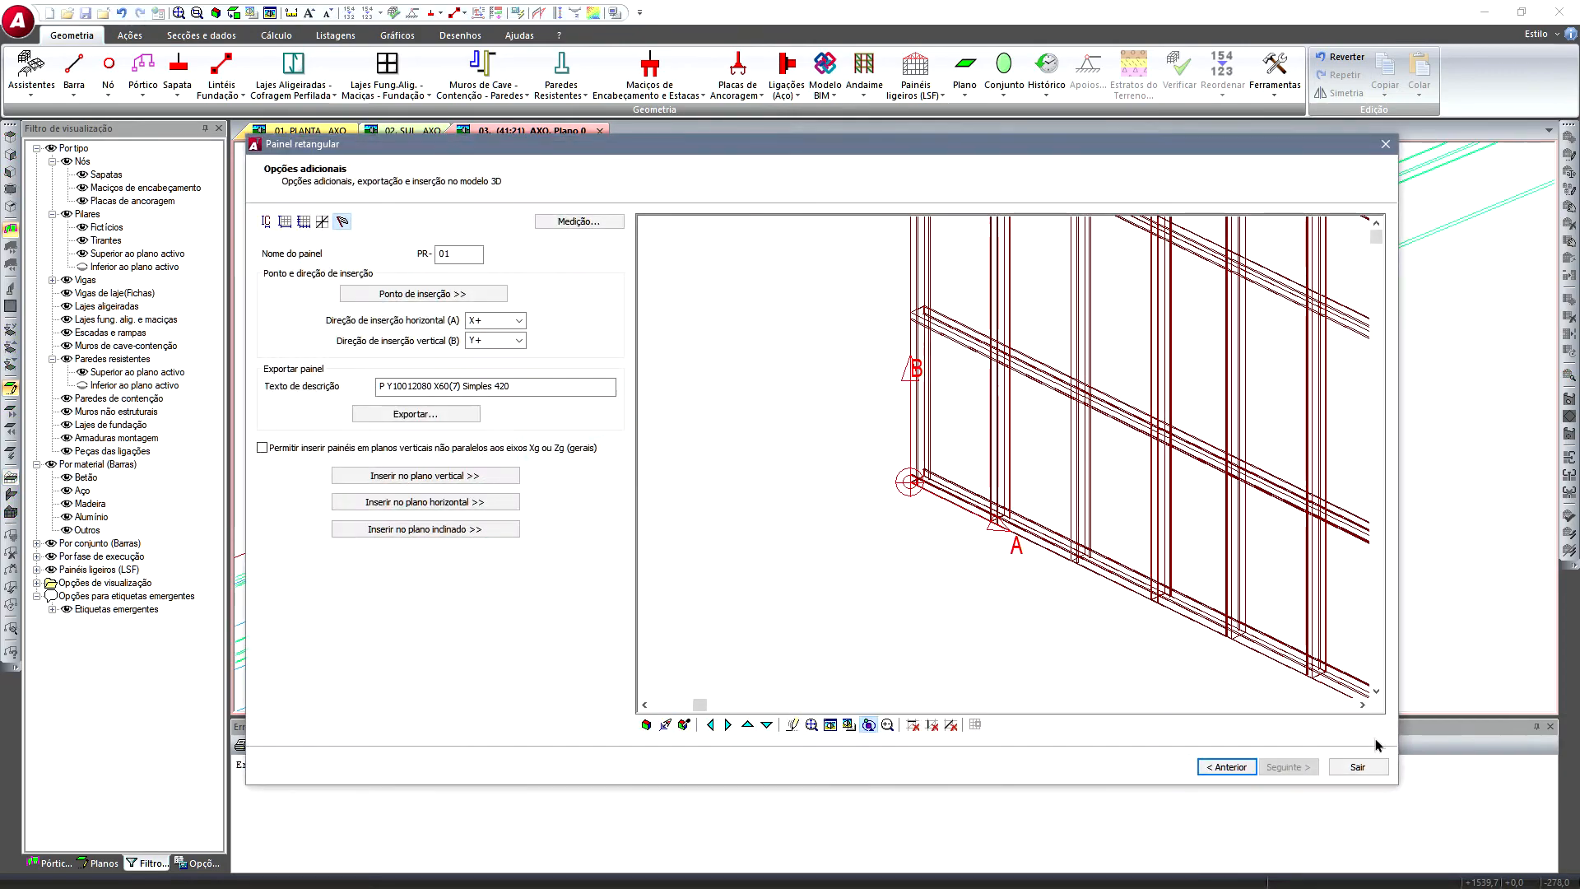
{"action": "left_click", "coordinate": [1377, 763]}
{"action": "scroll", "coordinate": [978, 530], "scroll_direction": "down", "scroll_amount": 6}
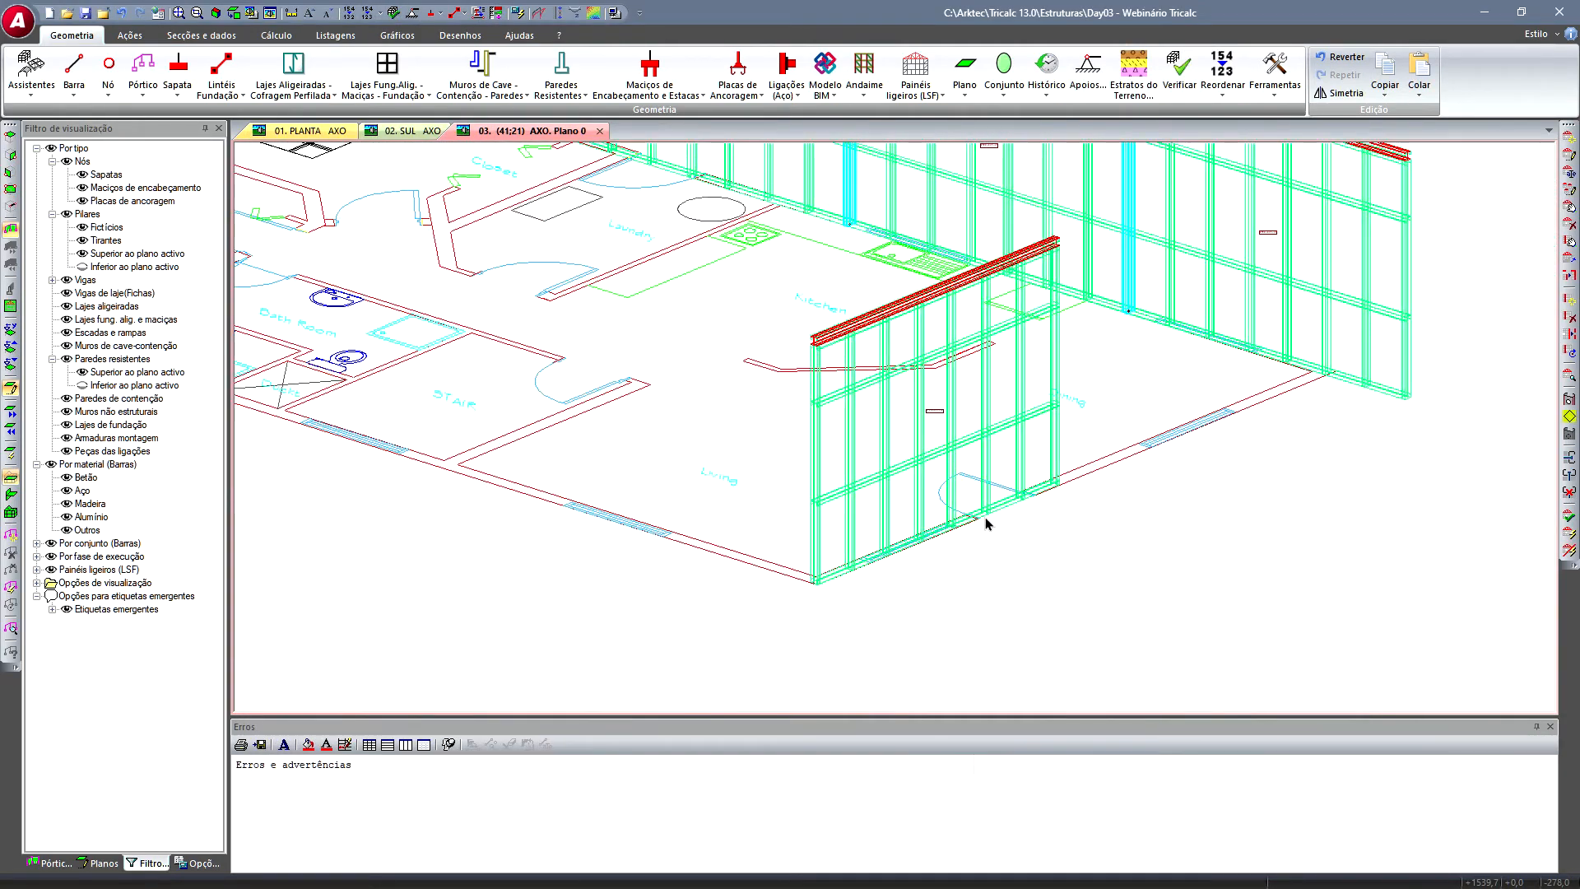
- Start copying the new panel on the Living room's end wall
{"action": "middle_click_drag", "start_coordinate": [912, 534], "coordinate": [960, 576]}
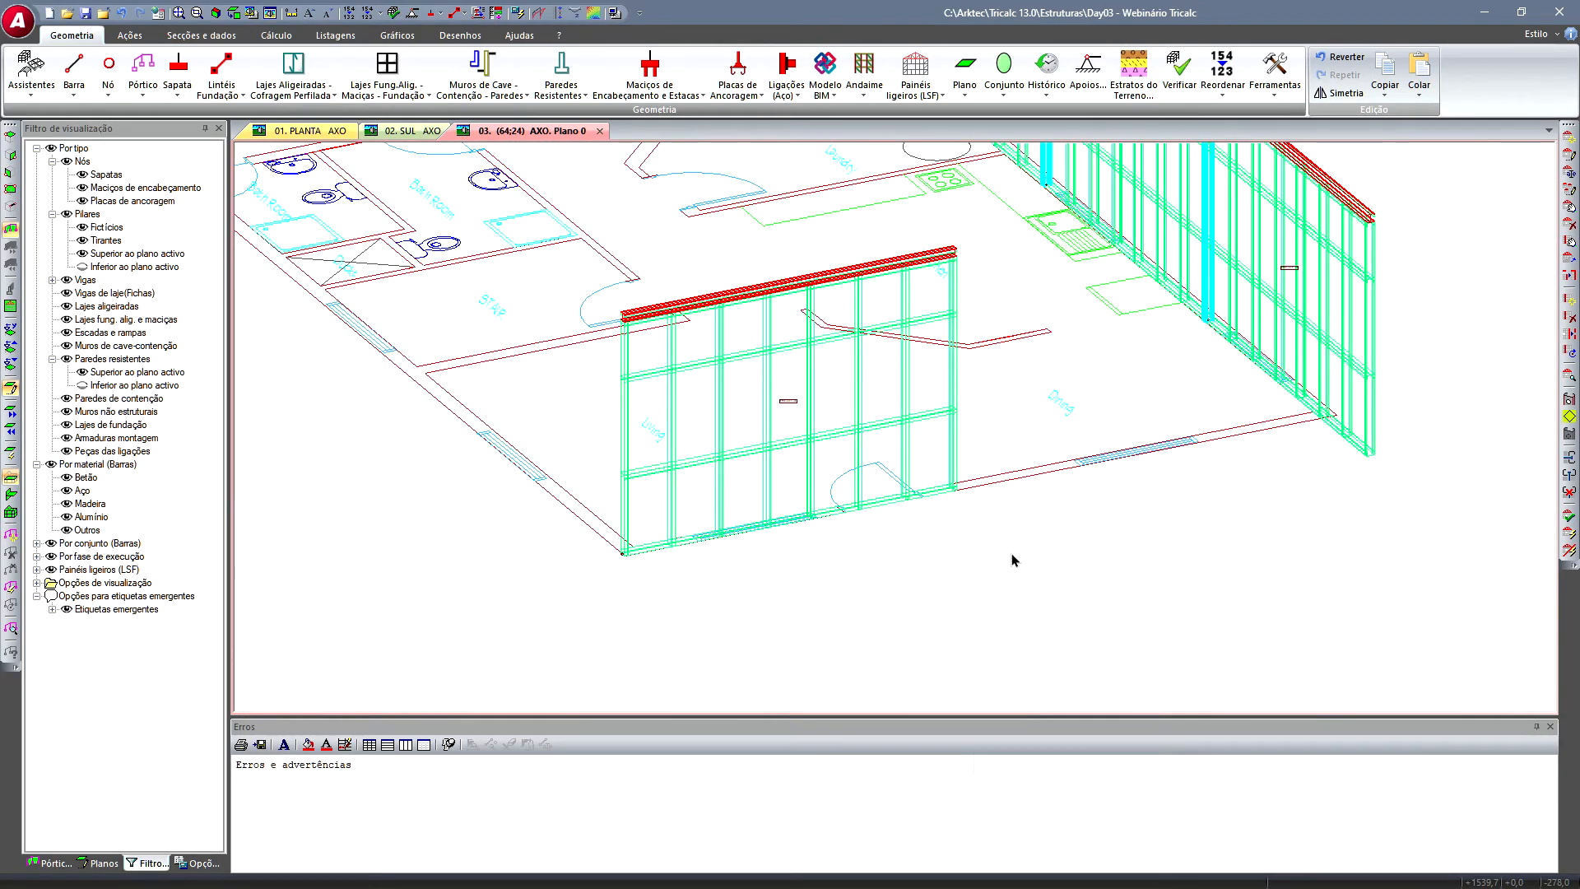
{"action": "left_click", "coordinate": [1388, 95]}
{"action": "left_click", "coordinate": [1405, 115]}
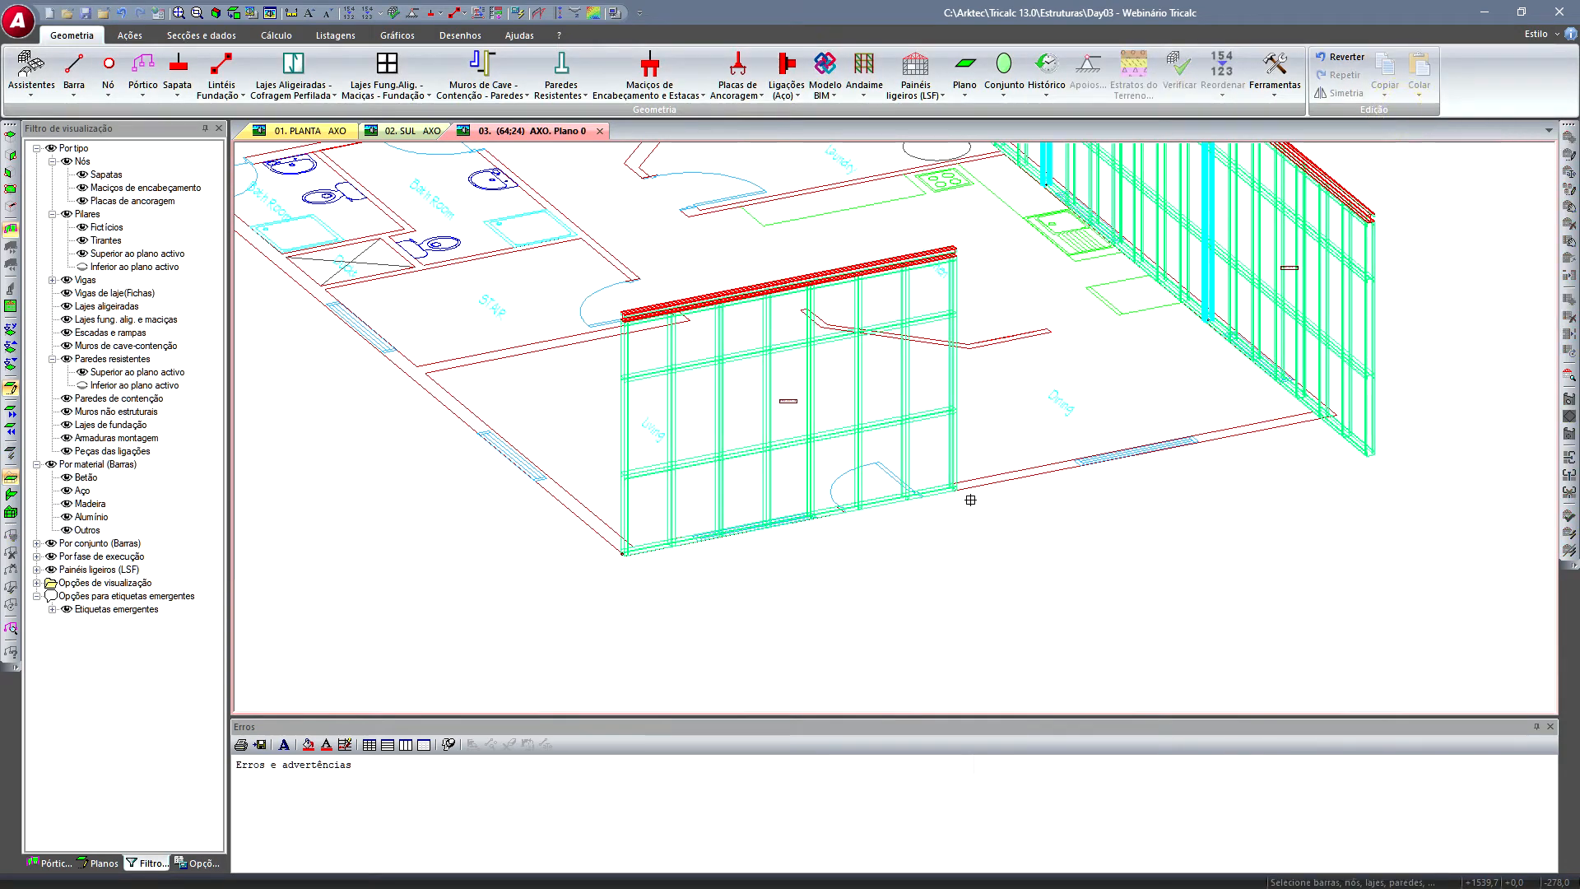
- Copy the Living room wall panel along the same wall line, from its bottom start corner to its far end
{"action": "left_click", "coordinate": [952, 437]}
{"action": "right_click", "coordinate": [696, 597]}
{"action": "scroll", "coordinate": [638, 549], "scroll_direction": "up", "scroll_amount": 7}
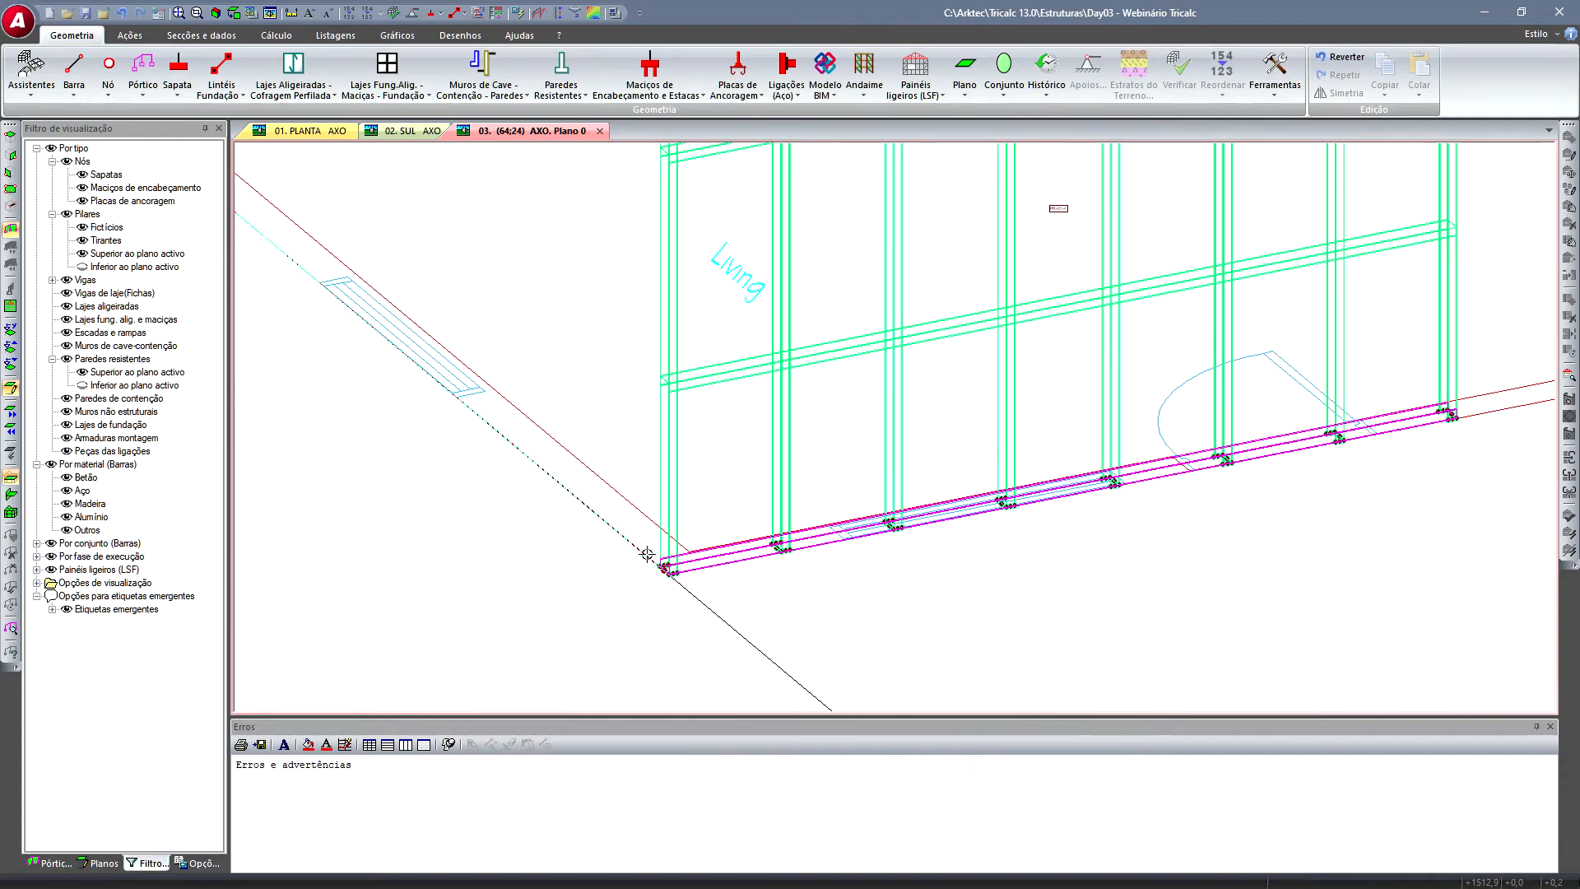
{"action": "left_click", "coordinate": [680, 639]}
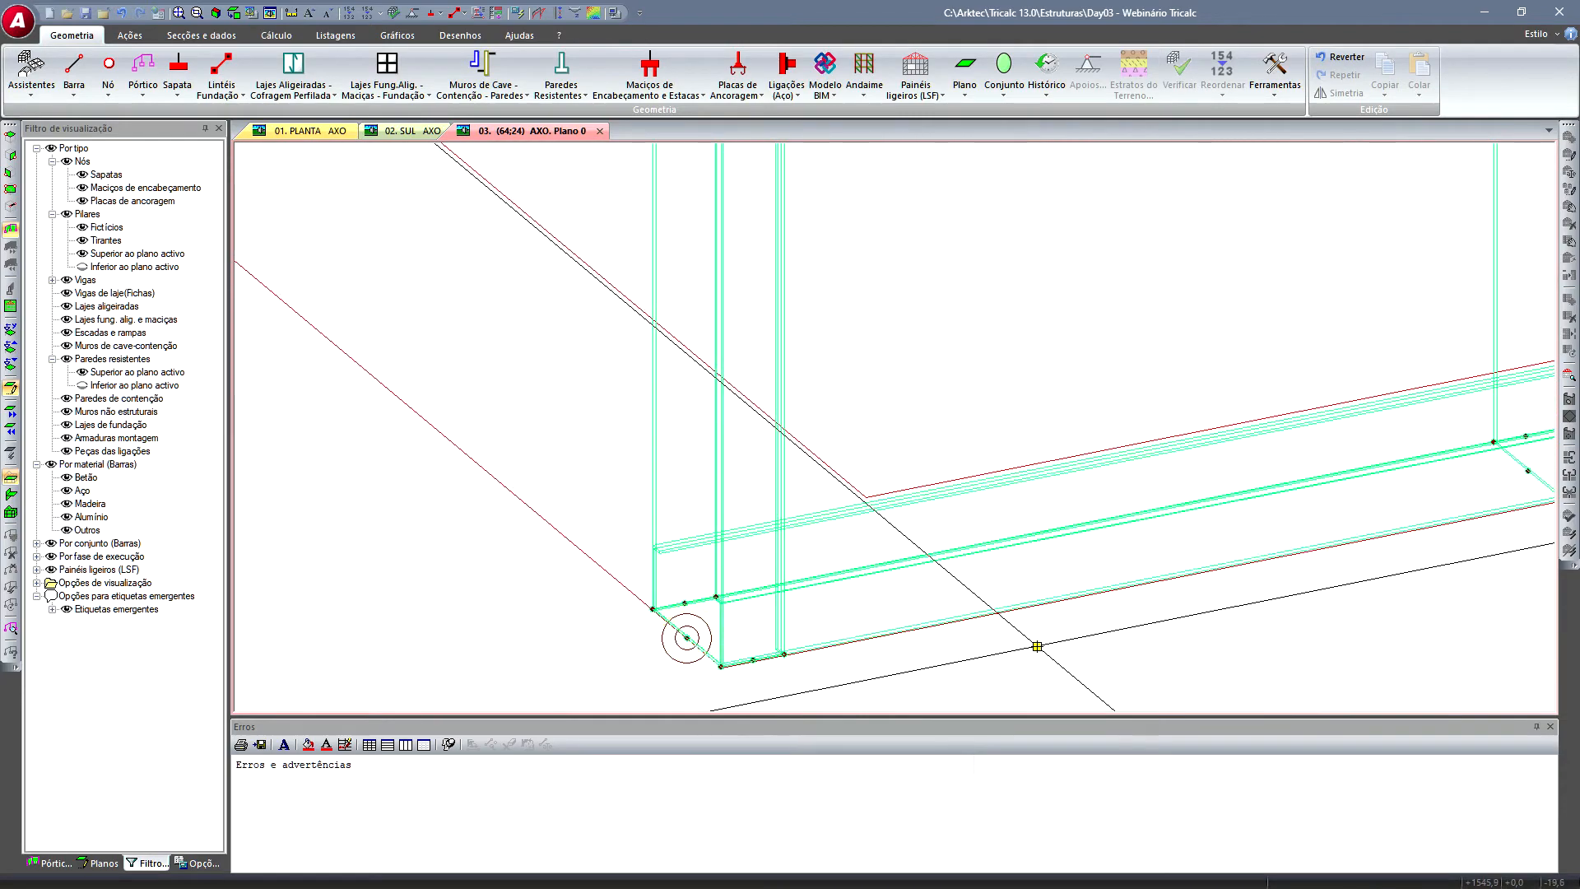
{"action": "scroll", "coordinate": [1073, 617], "scroll_direction": "down", "scroll_amount": 1}
{"action": "scroll", "coordinate": [1073, 617], "scroll_direction": "down", "scroll_amount": 5}
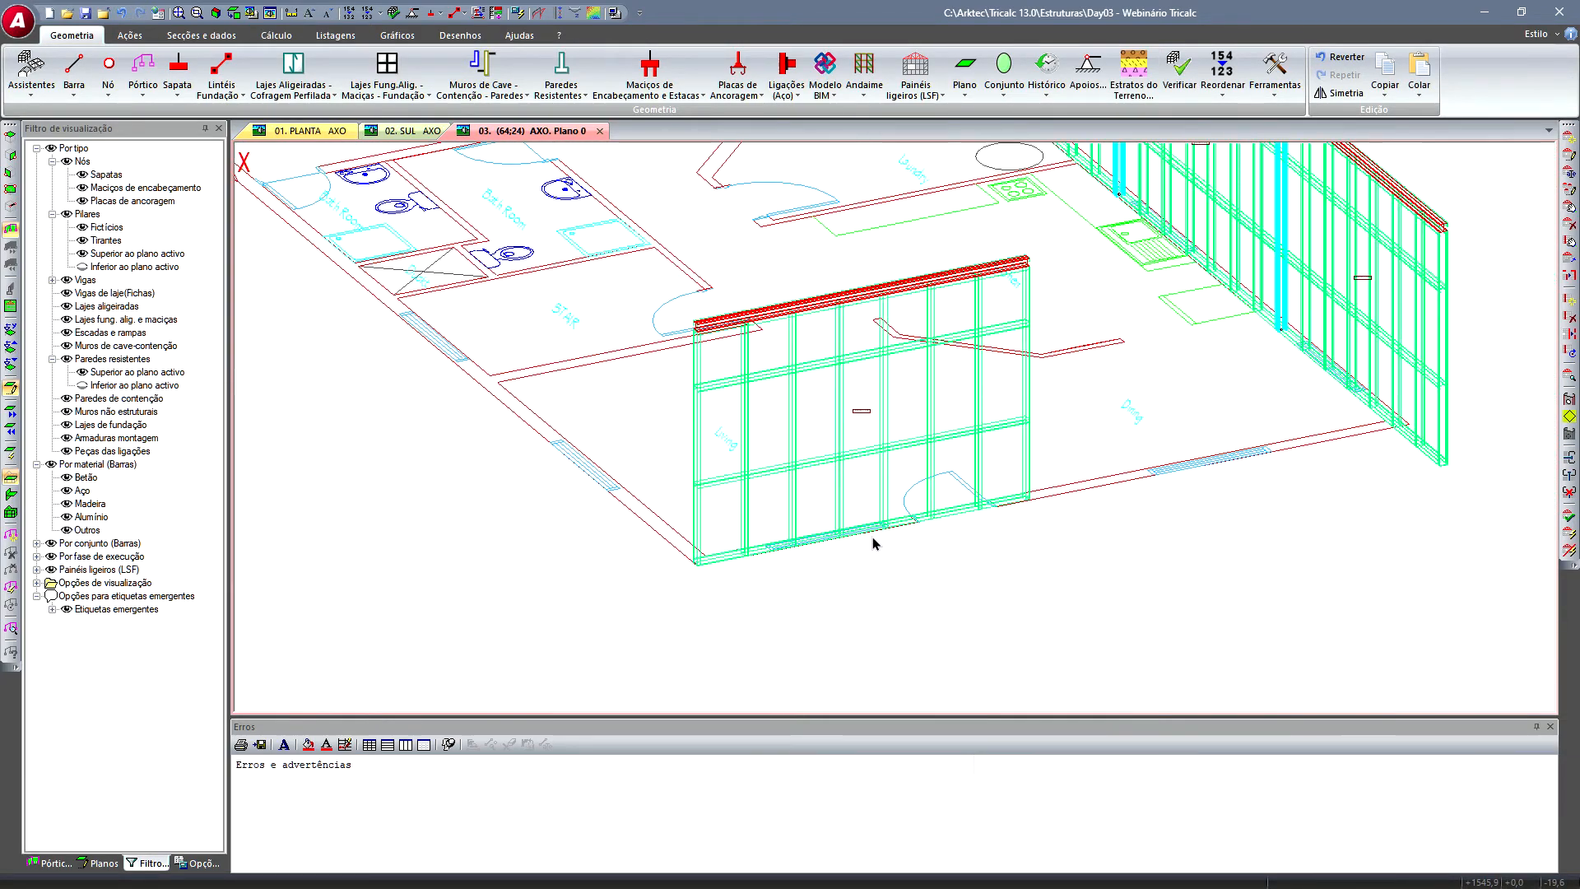
{"action": "scroll", "coordinate": [1046, 516], "scroll_direction": "up", "scroll_amount": 6}
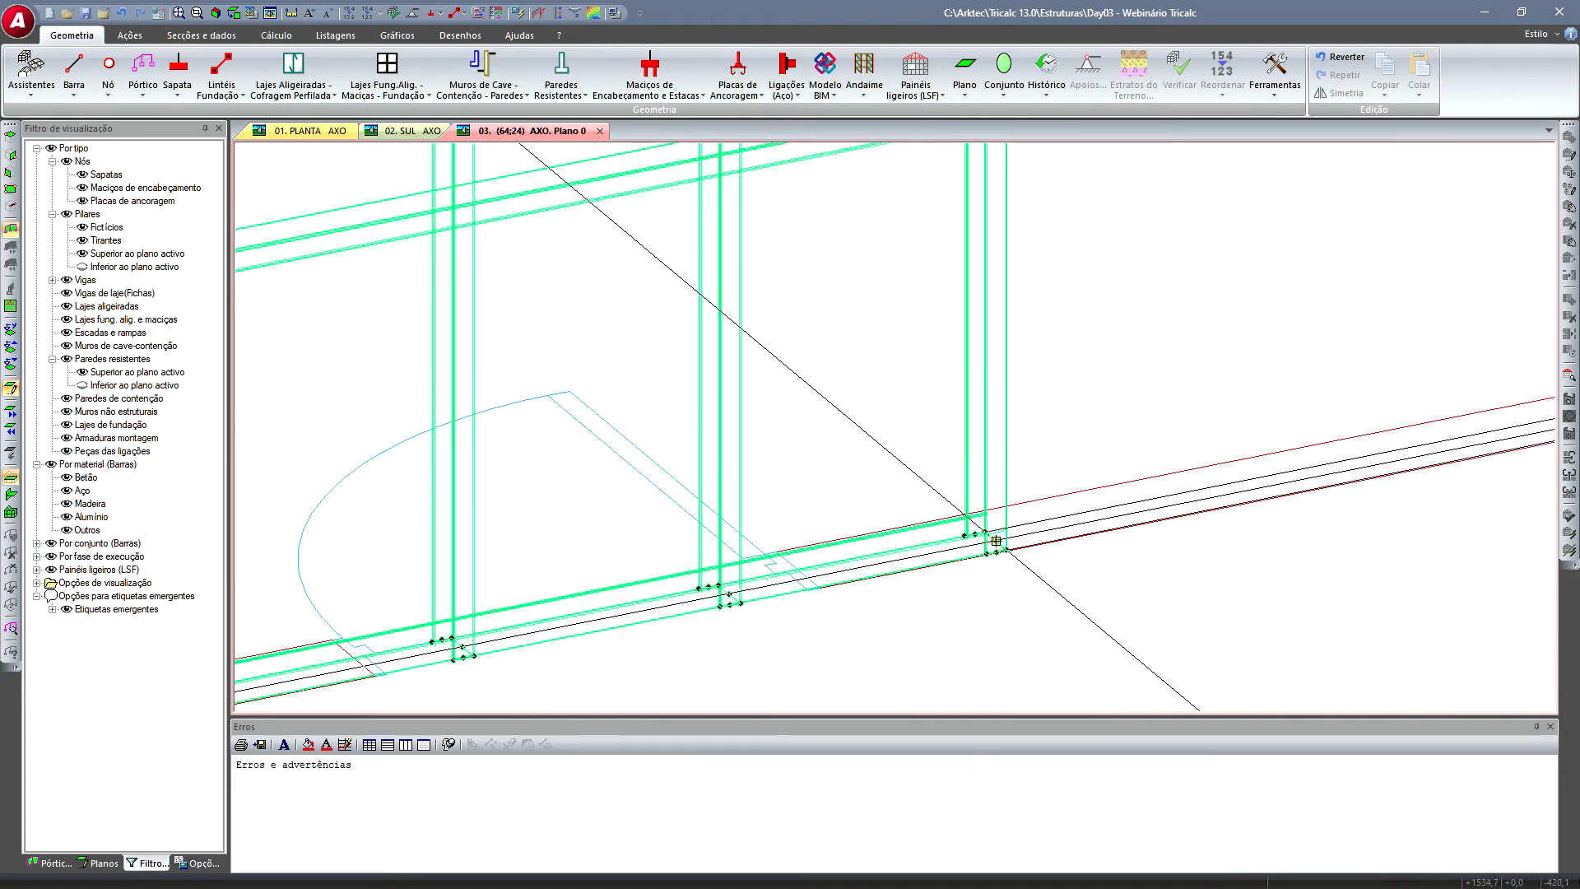
{"action": "scroll", "coordinate": [1098, 580], "scroll_direction": "down", "scroll_amount": 5}
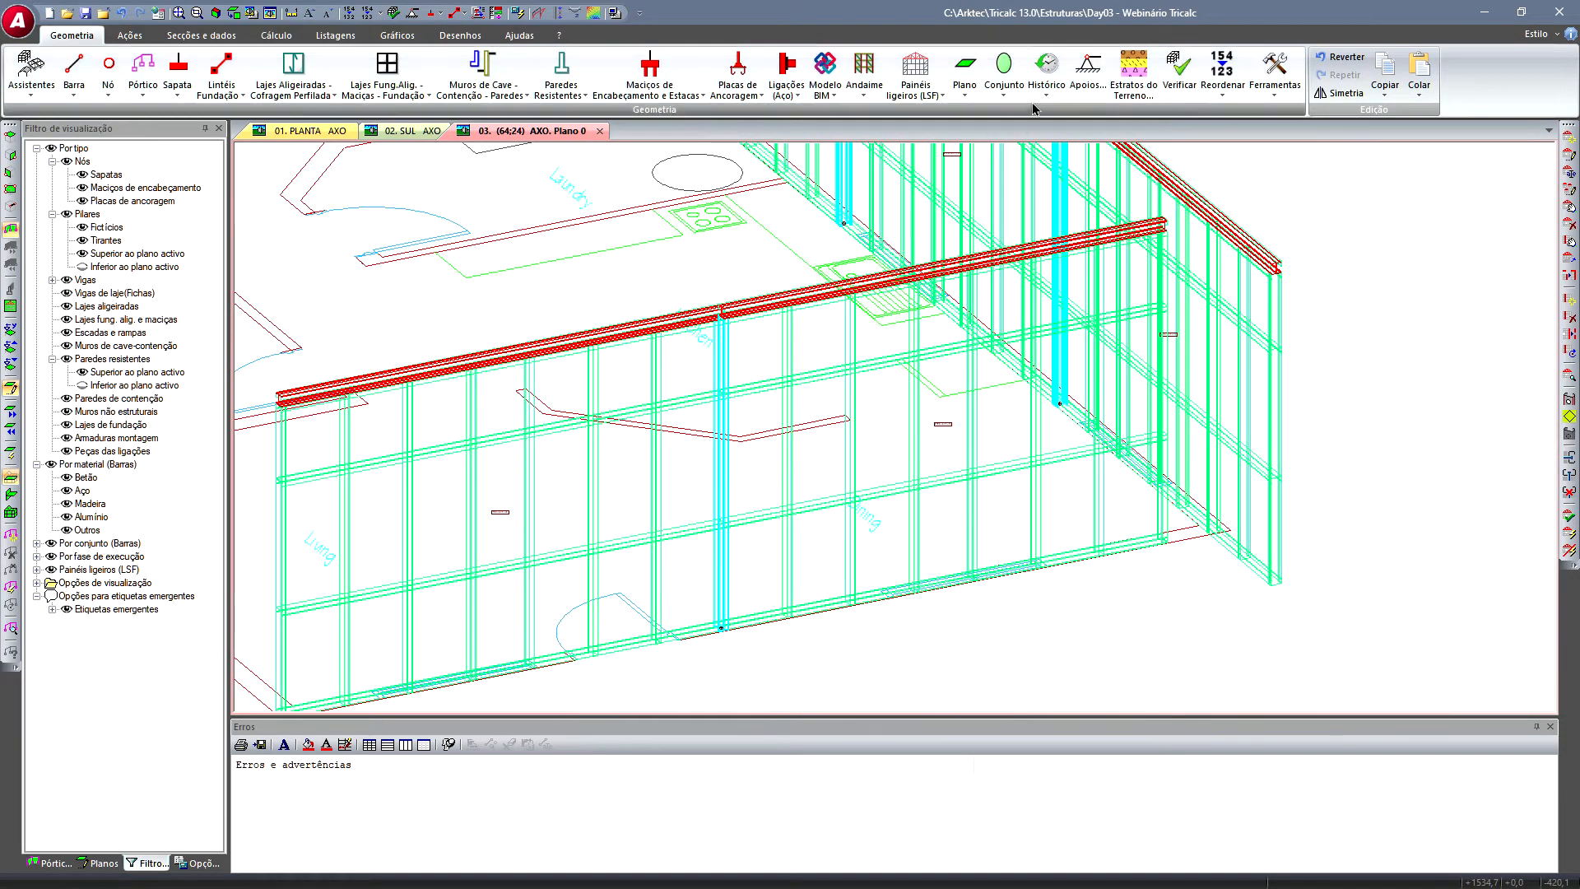
- Adjust the corner between the copied Dining wall panel and the kitchen-side wall panel as an L encounter of two panels
{"action": "left_click", "coordinate": [916, 87]}
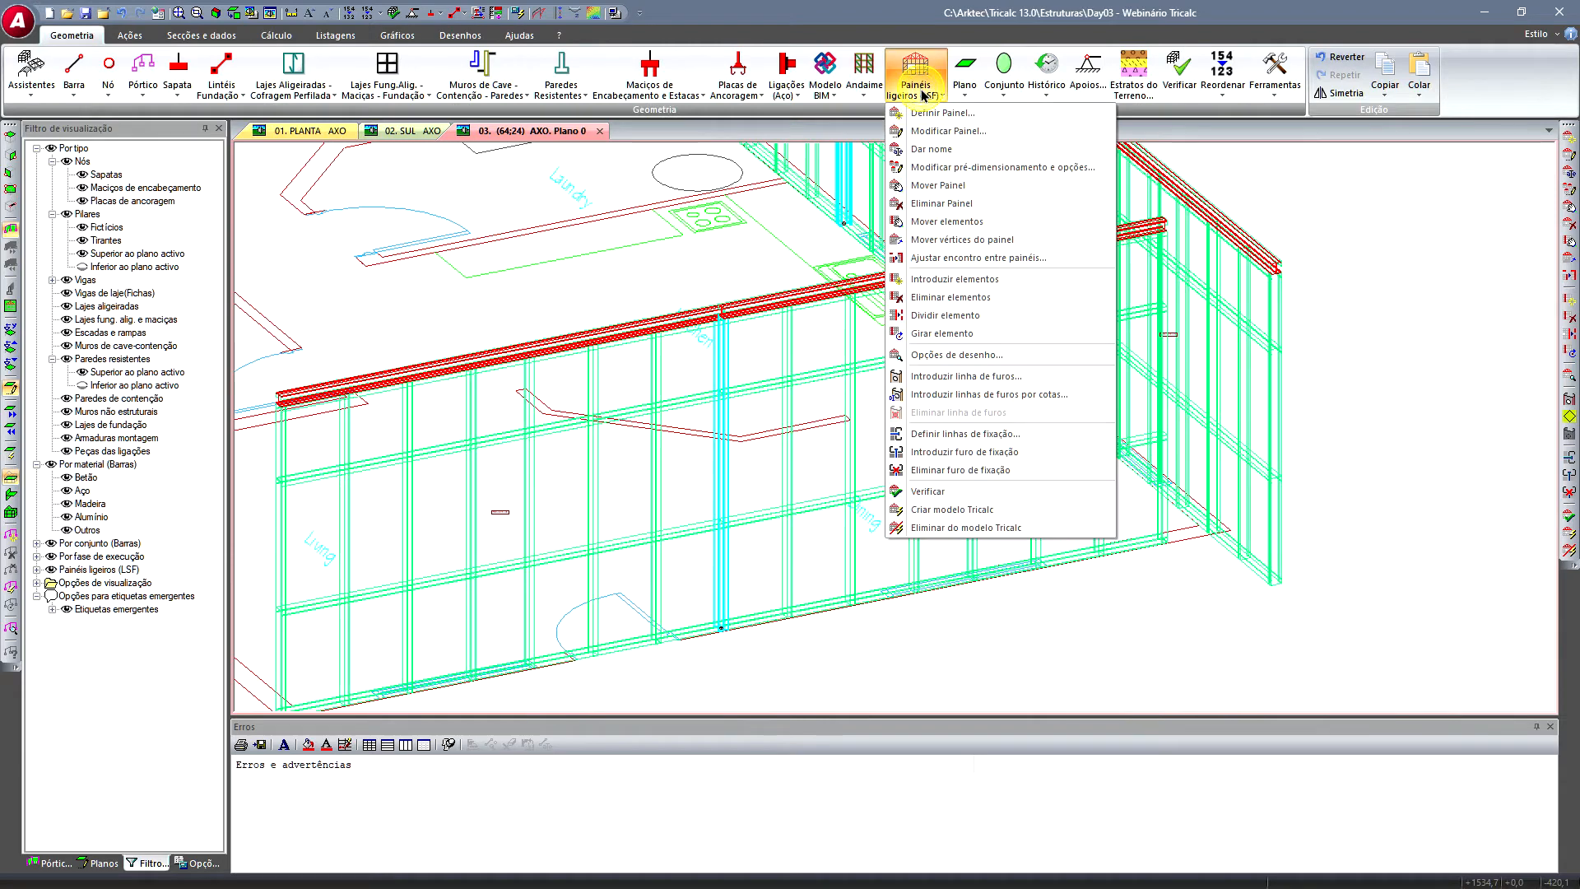
{"action": "left_click", "coordinate": [972, 259]}
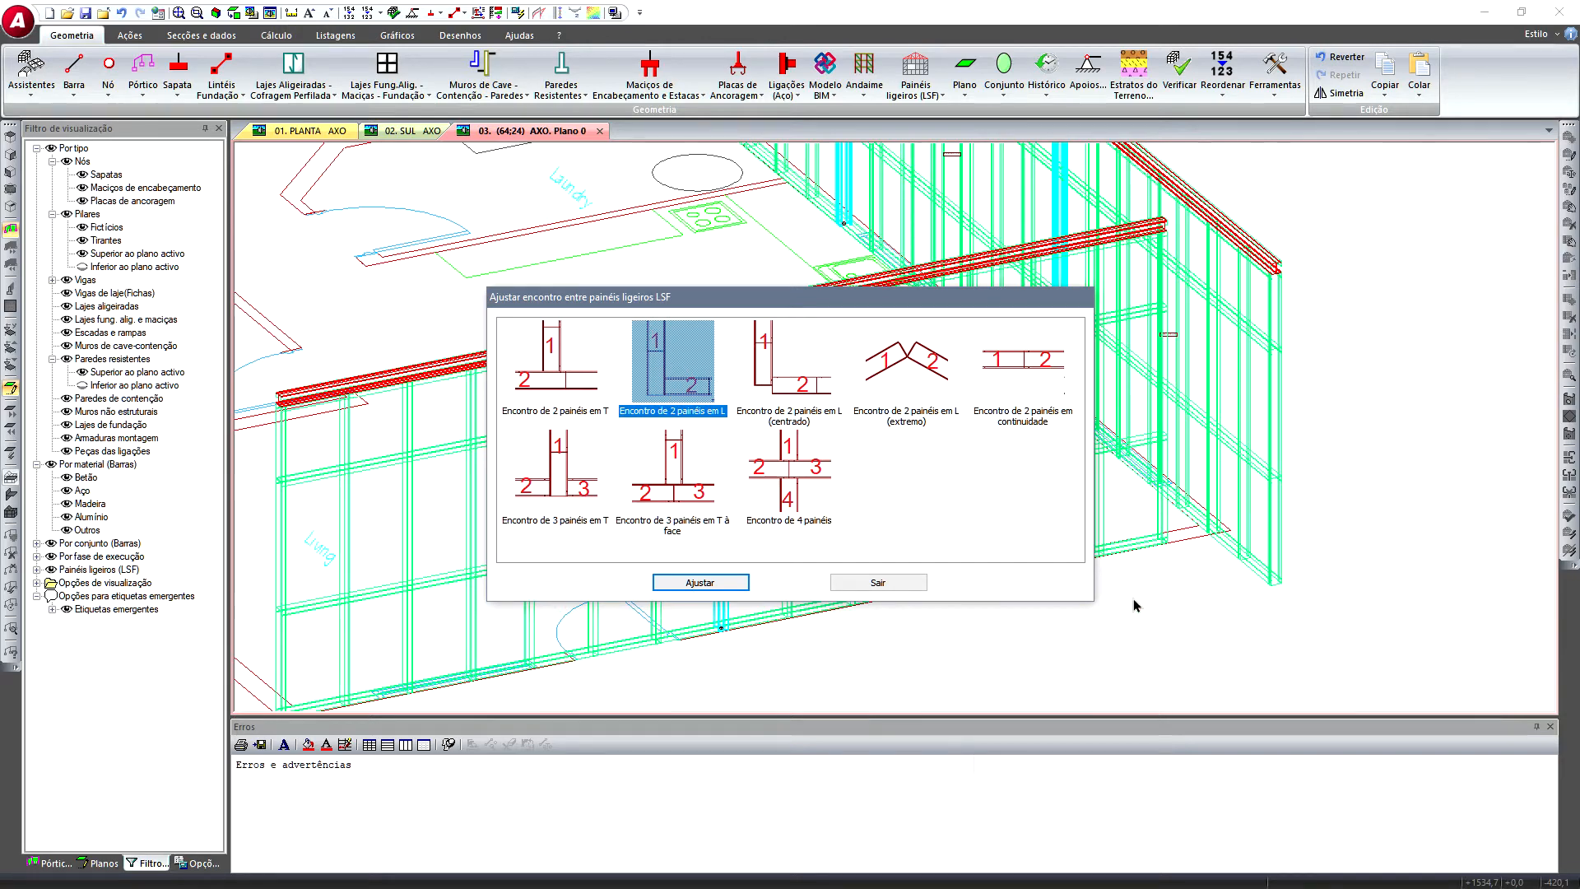
{"action": "left_click", "coordinate": [697, 583]}
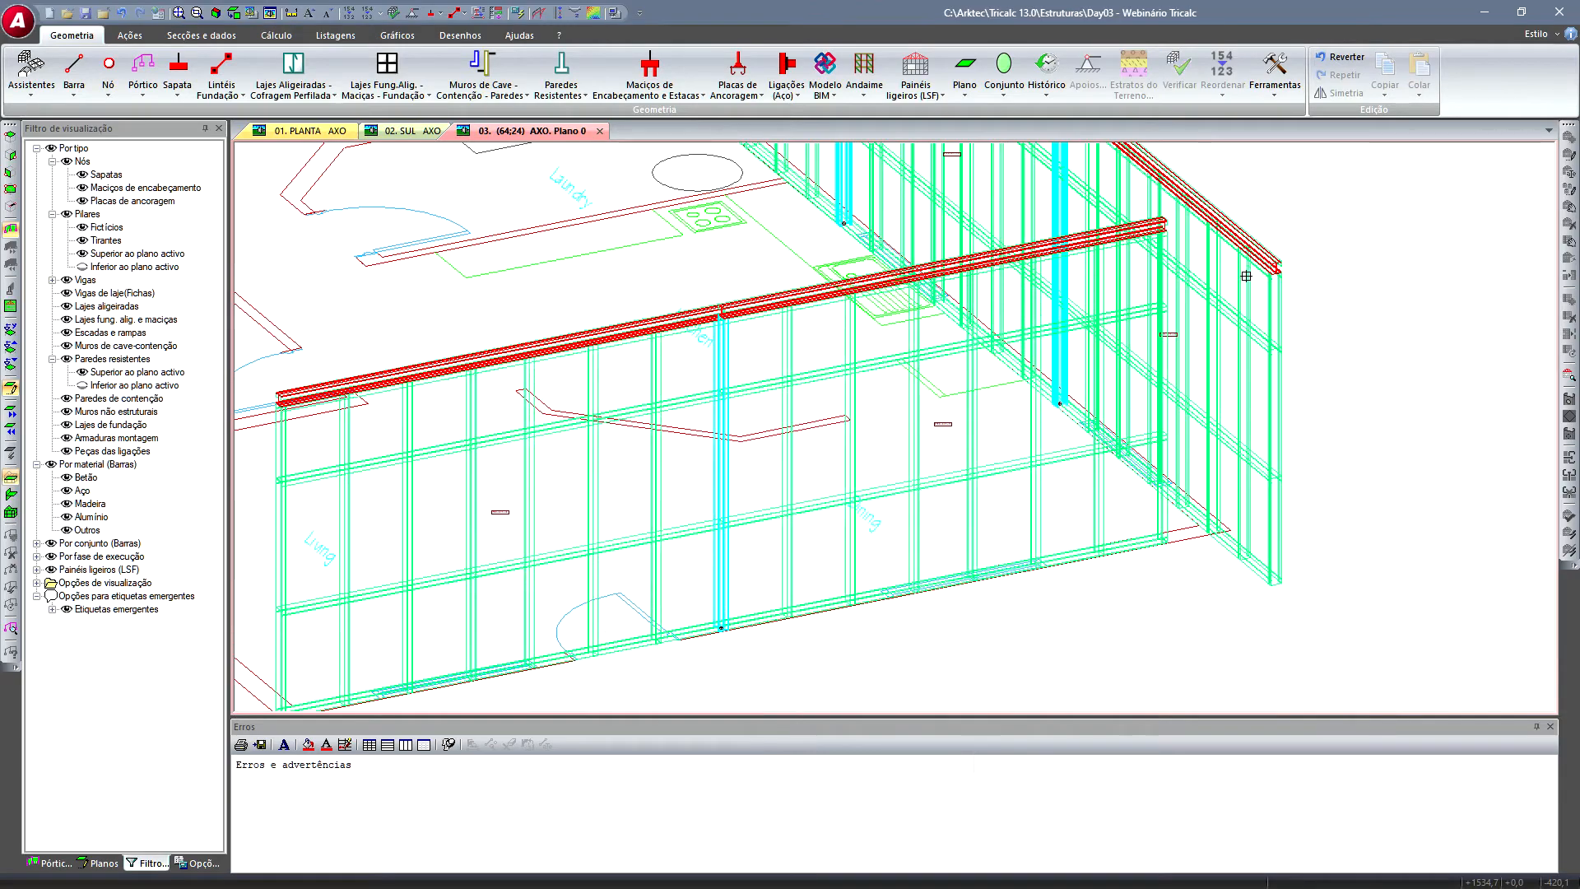
{"action": "left_click", "coordinate": [1269, 302]}
{"action": "left_click", "coordinate": [1101, 541]}
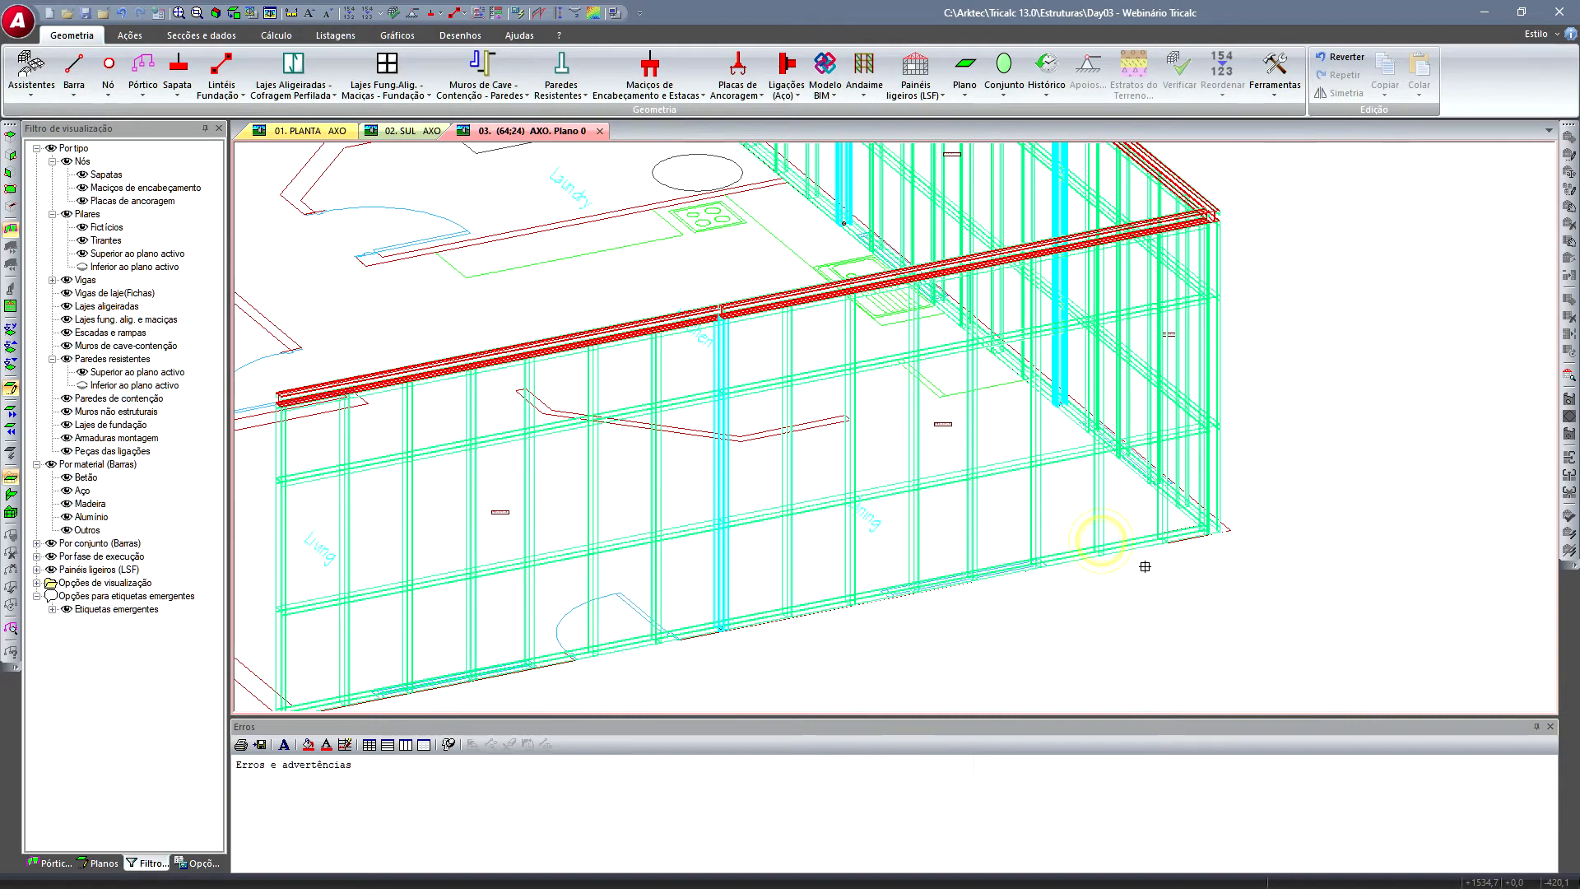
{"action": "left_click", "coordinate": [920, 585]}
{"action": "middle_click_drag", "start_coordinate": [926, 591], "coordinate": [958, 346]}
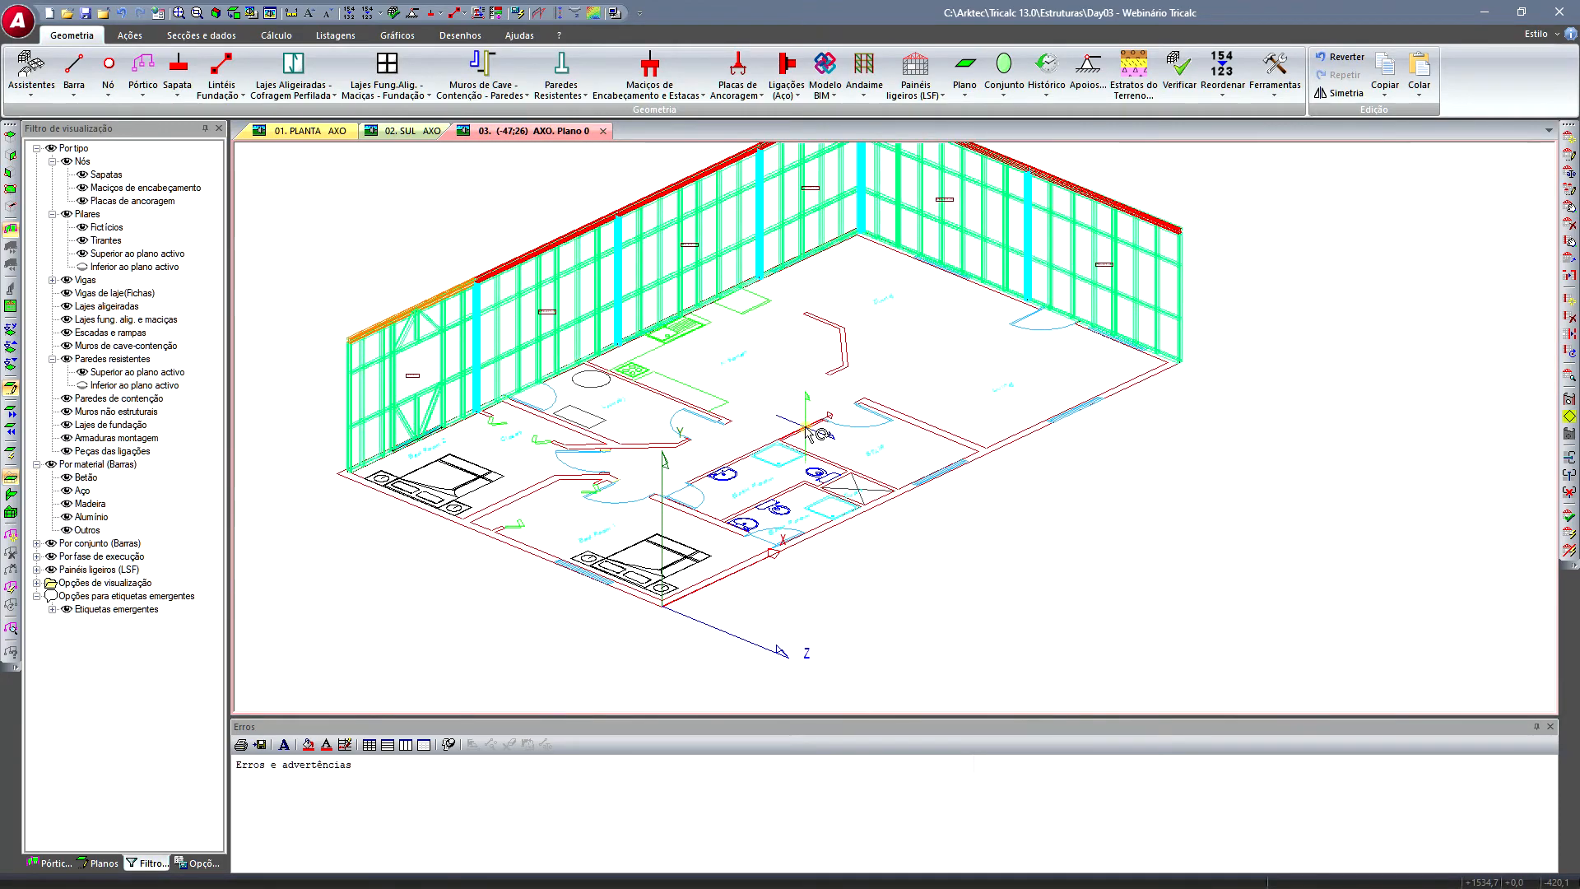
- Copy the panels of the kitchen-side long wall to the opposite long side, from the Bed Room 2 corner to the corner at the origin
{"action": "middle_click_drag", "start_coordinate": [811, 433], "coordinate": [893, 398]}
{"action": "left_click", "coordinate": [1419, 95]}
{"action": "left_click", "coordinate": [1417, 126]}
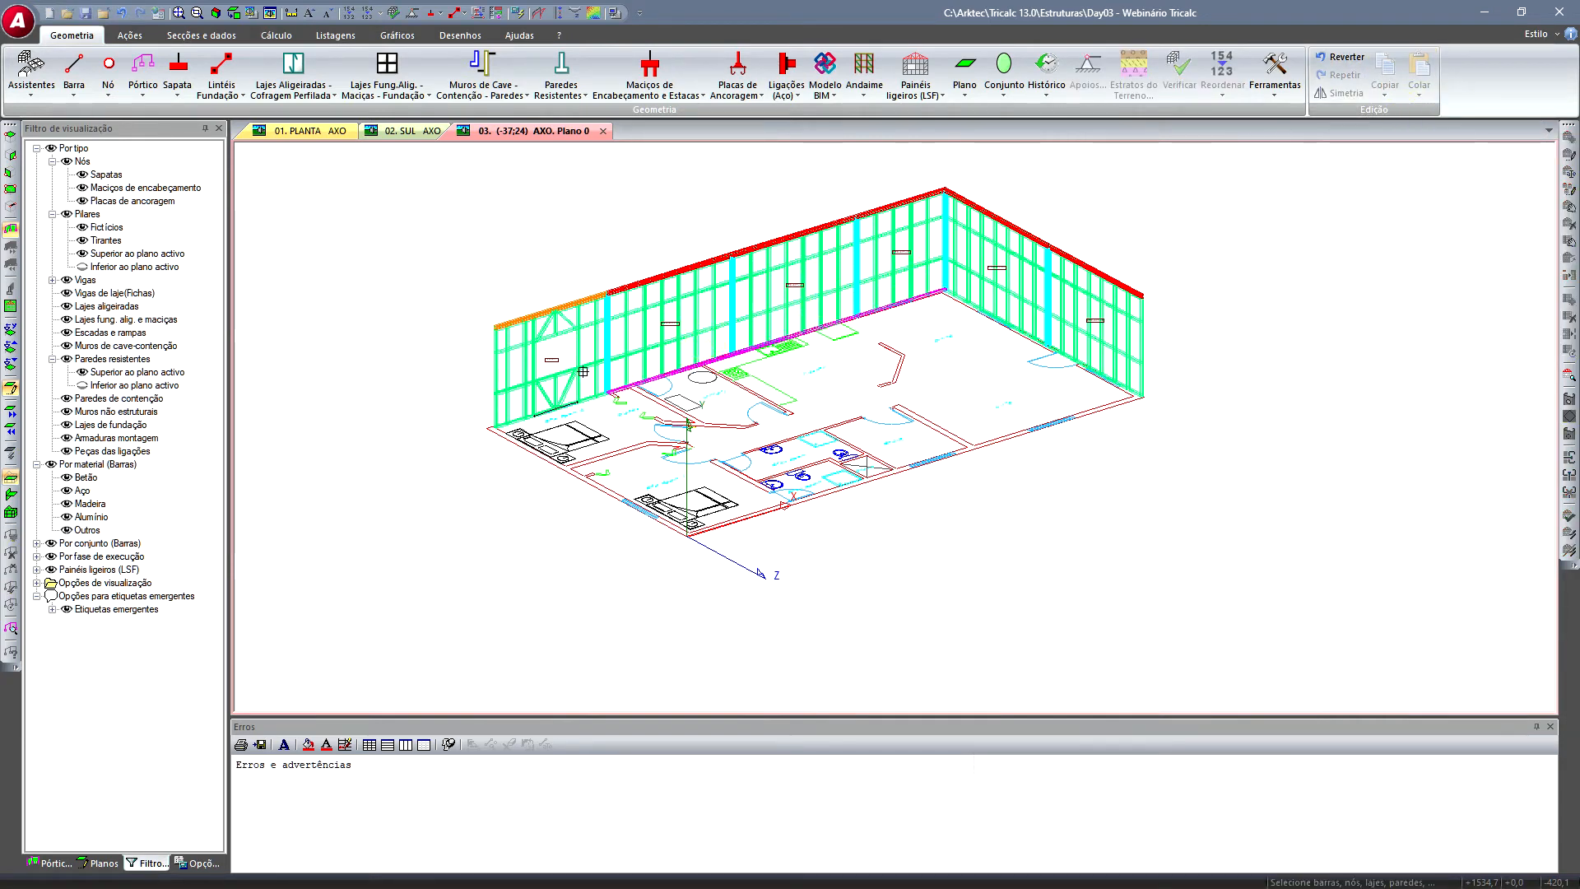
{"action": "scroll", "coordinate": [482, 423], "scroll_direction": "up", "scroll_amount": 6}
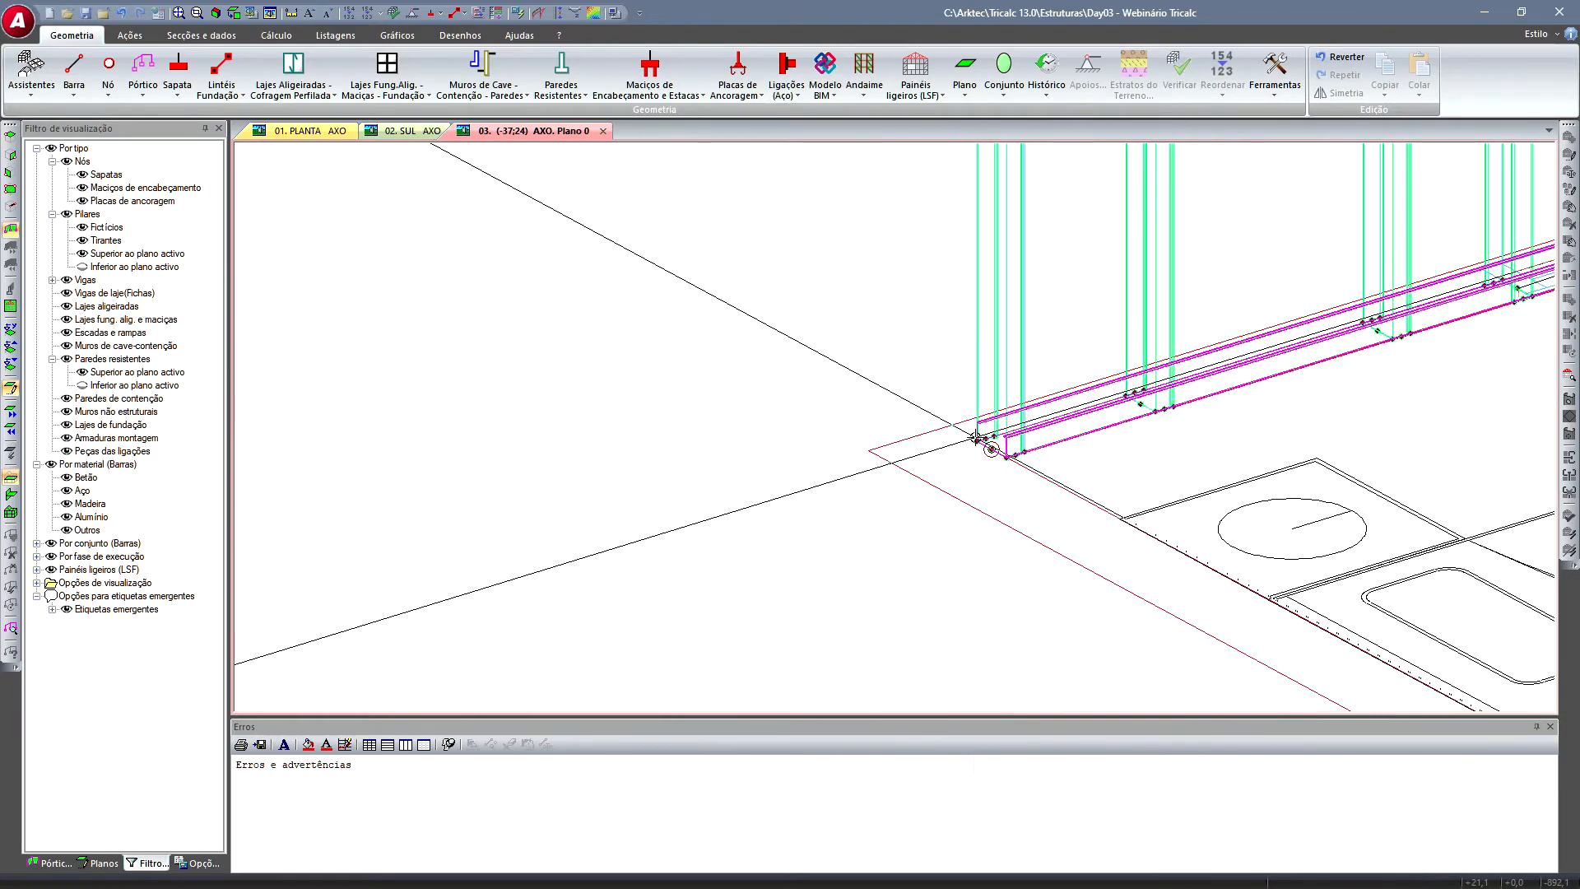
{"action": "scroll", "coordinate": [815, 408], "scroll_direction": "down", "scroll_amount": 6}
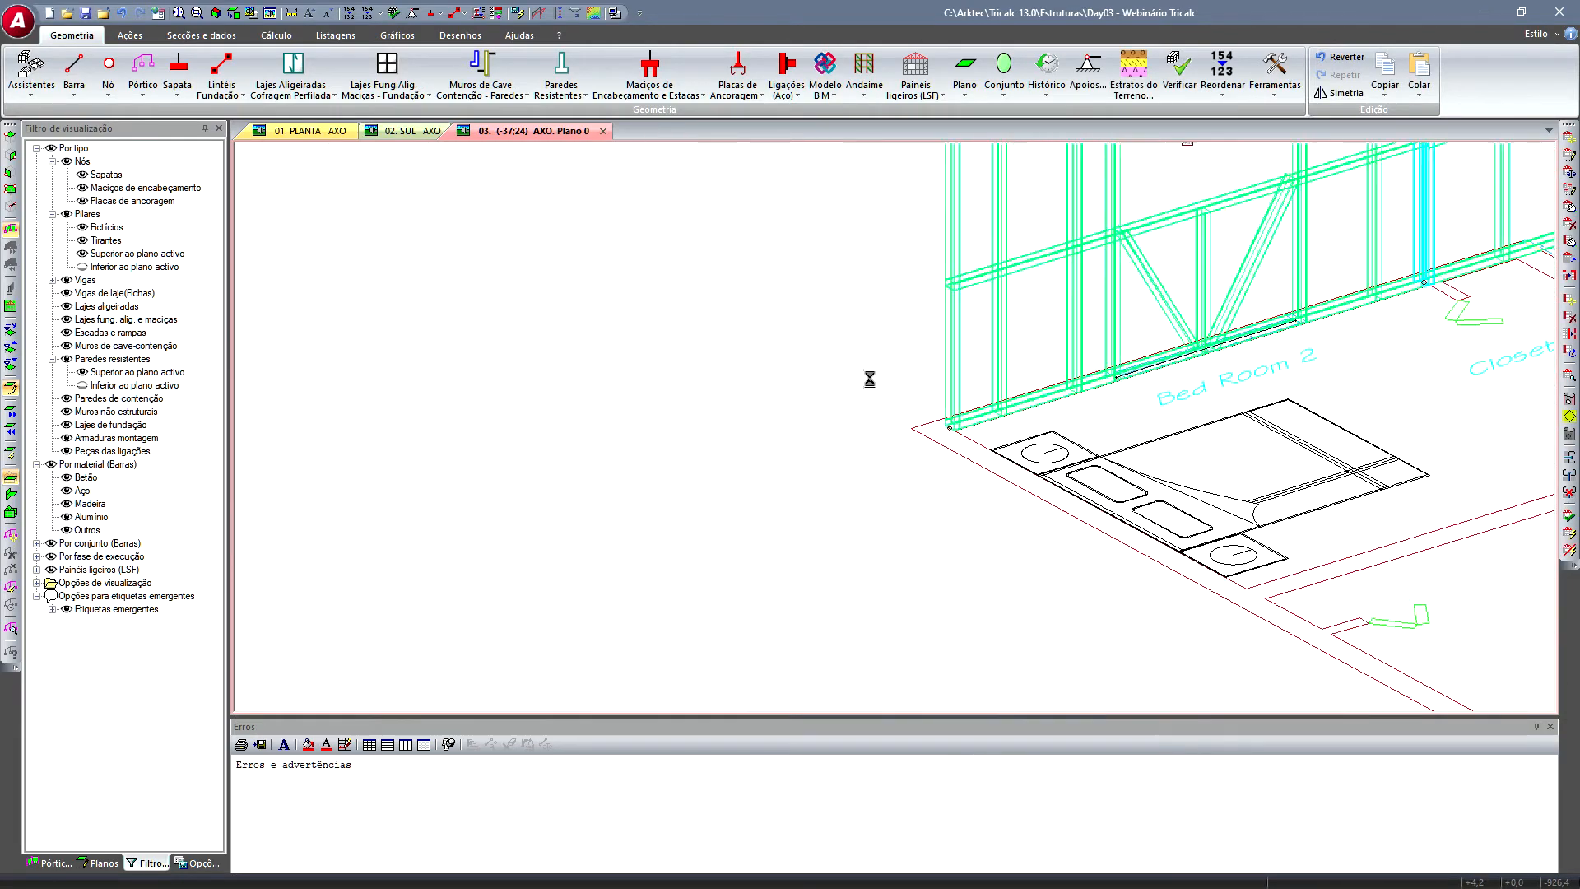
{"action": "scroll", "coordinate": [874, 436], "scroll_direction": "up", "scroll_amount": 5}
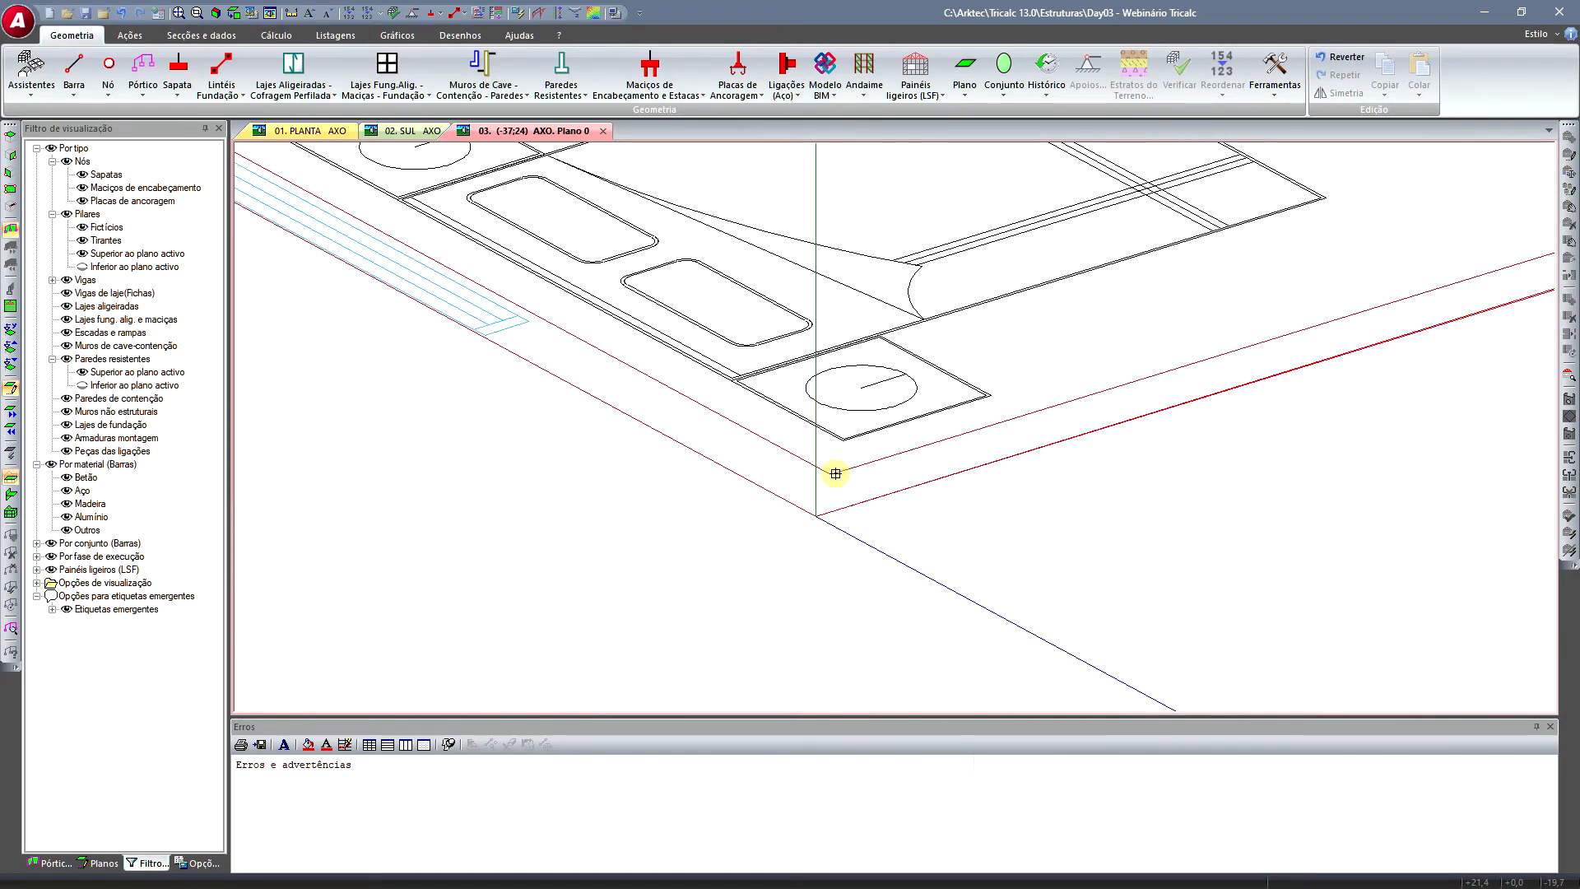
{"action": "scroll", "coordinate": [922, 503], "scroll_direction": "down", "scroll_amount": 5}
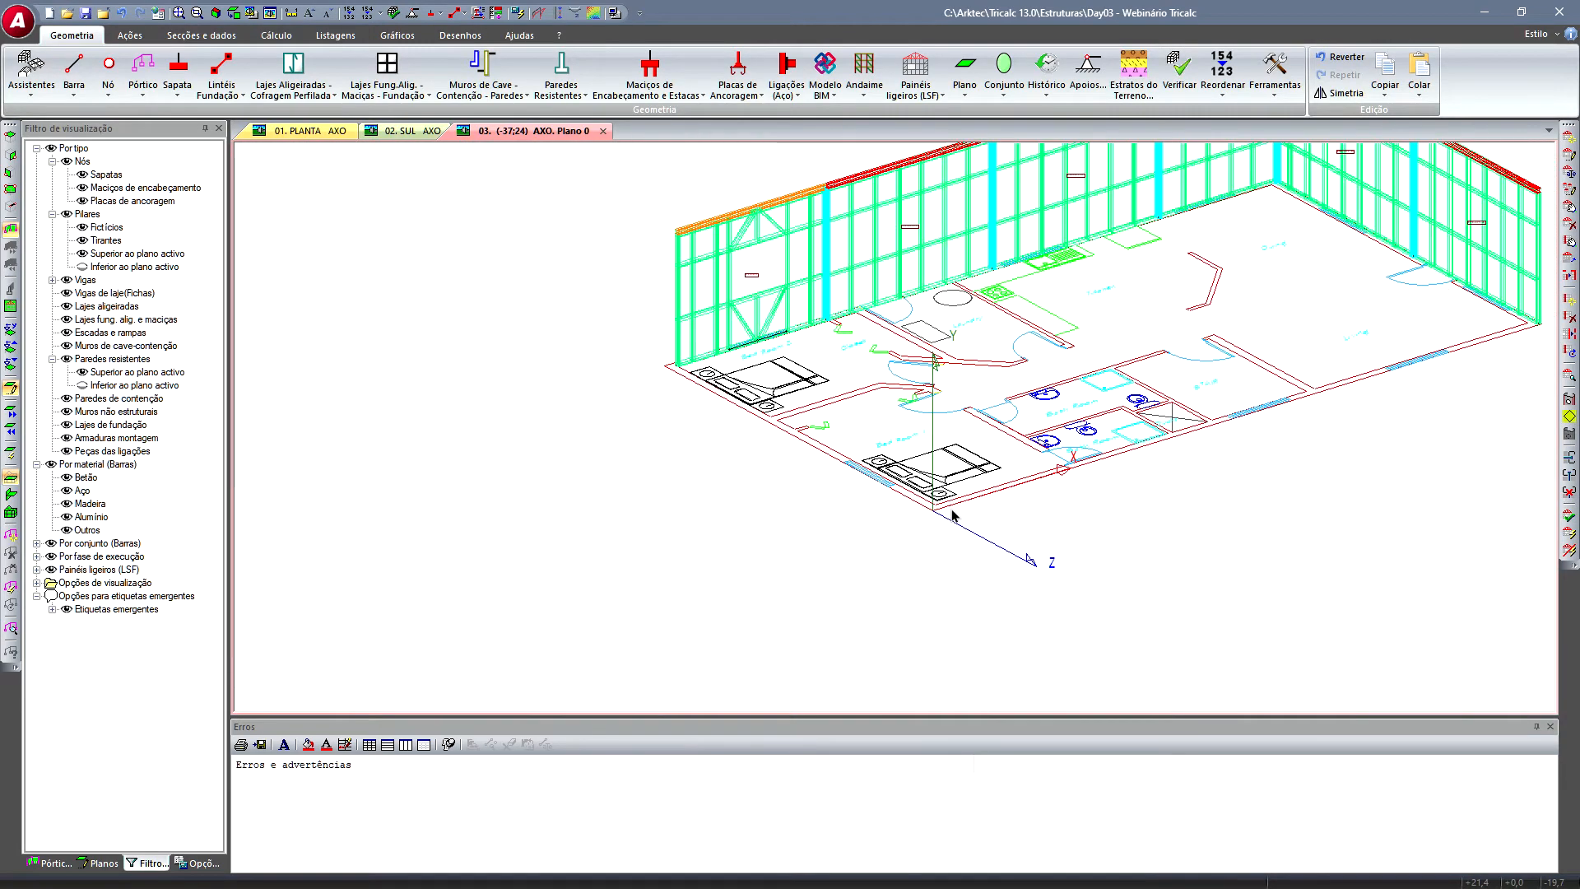
{"action": "scroll", "coordinate": [954, 510], "scroll_direction": "up", "scroll_amount": 5}
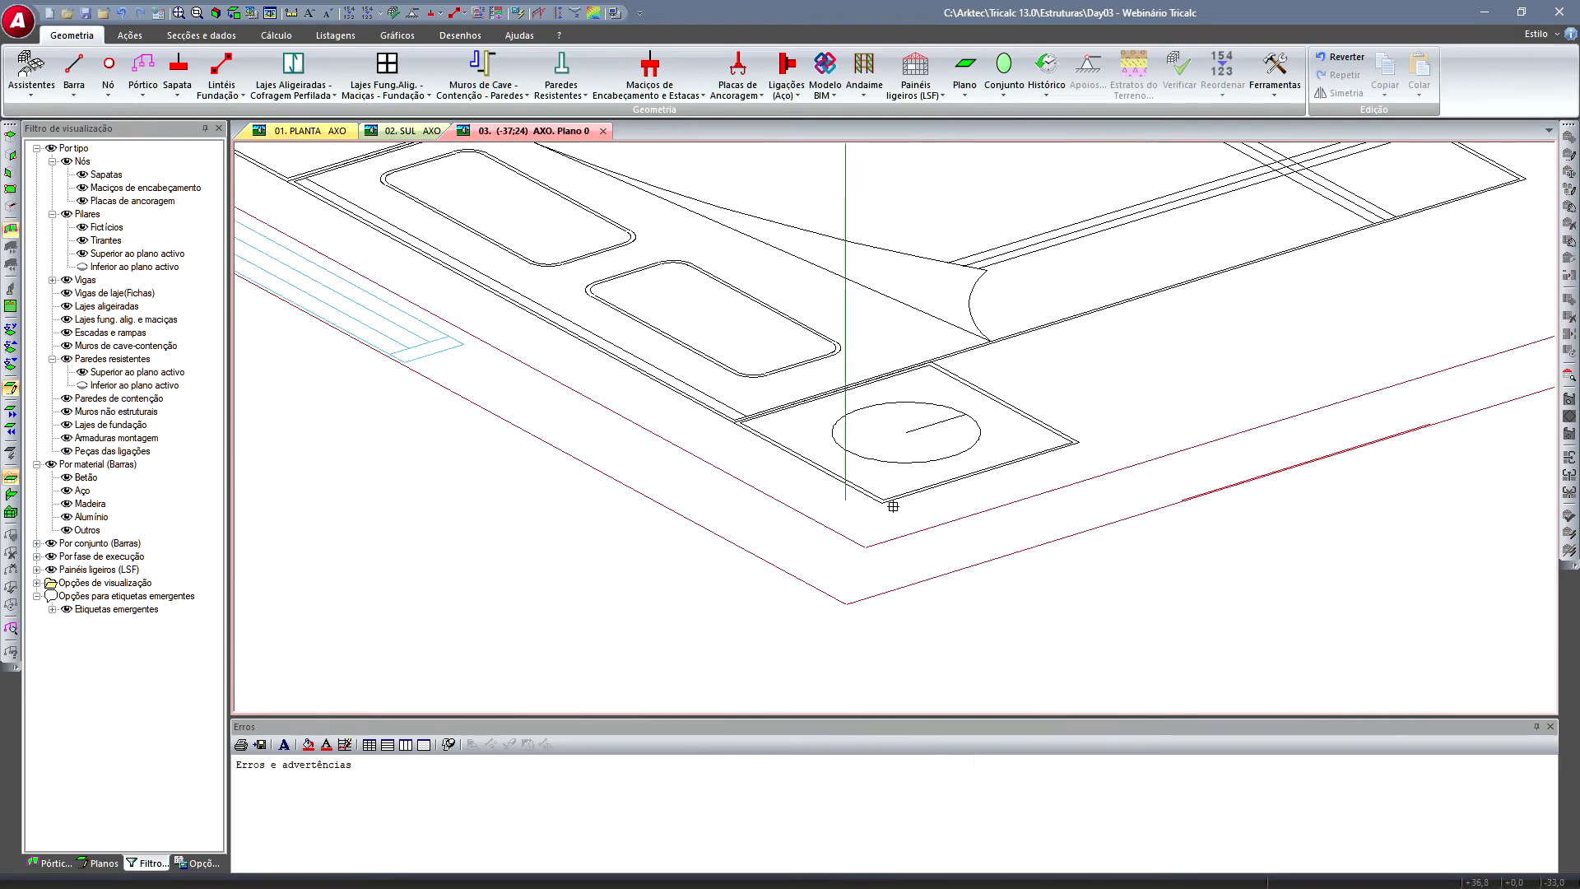
{"action": "scroll", "coordinate": [872, 539], "scroll_direction": "down", "scroll_amount": 5}
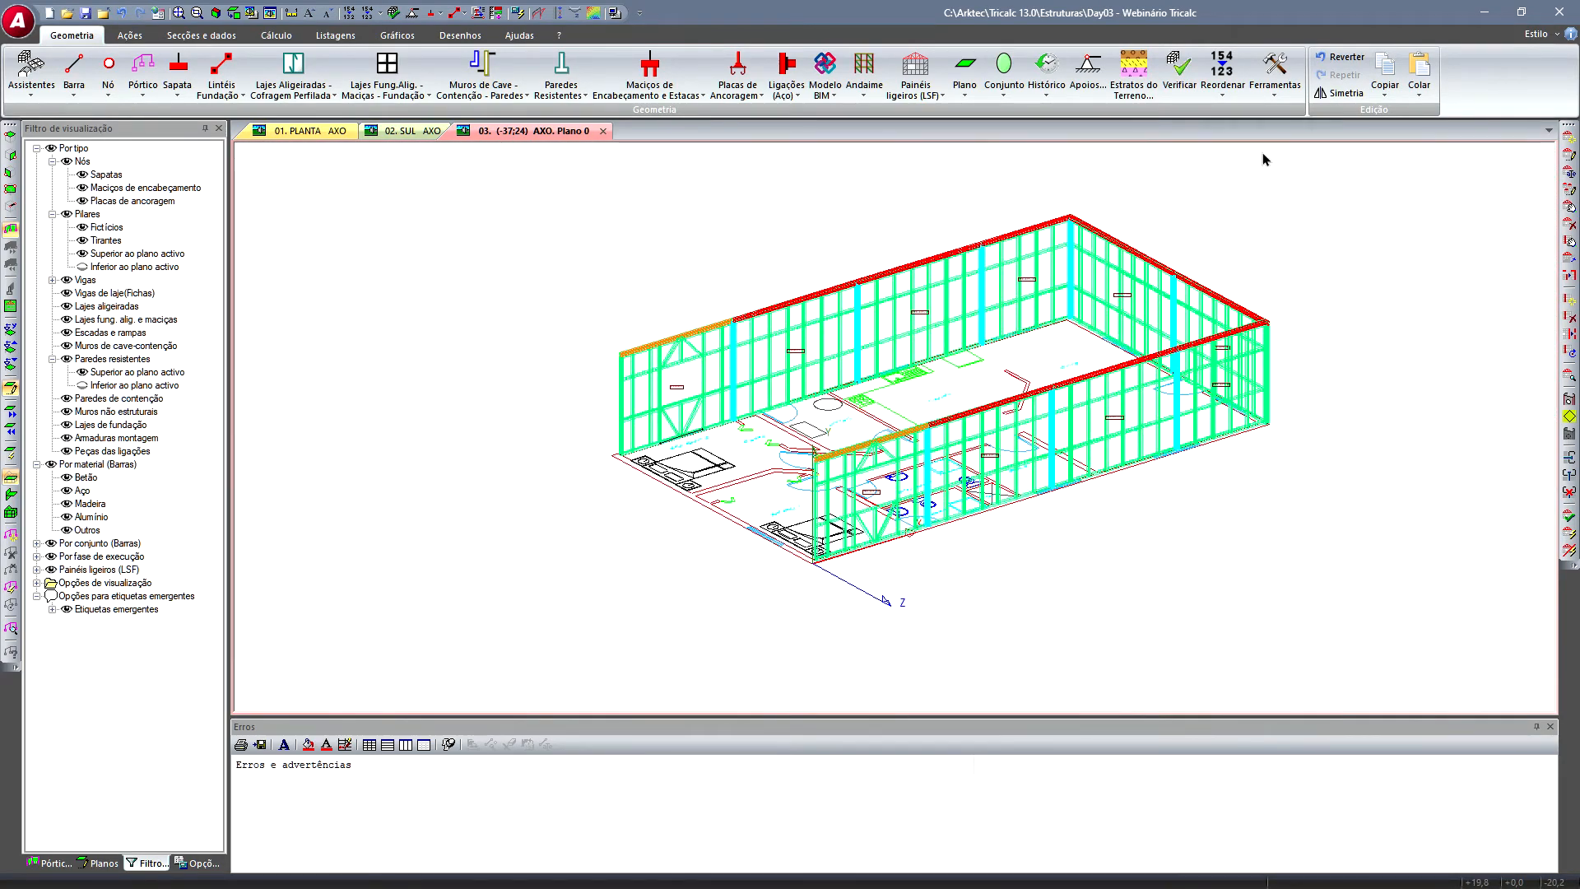
- Copy the short Living and Dining wall's panels to the open bedroom end, placing them at the Bed Room 2 corner
{"action": "left_click", "coordinate": [1385, 94]}
{"action": "left_click", "coordinate": [1407, 124]}
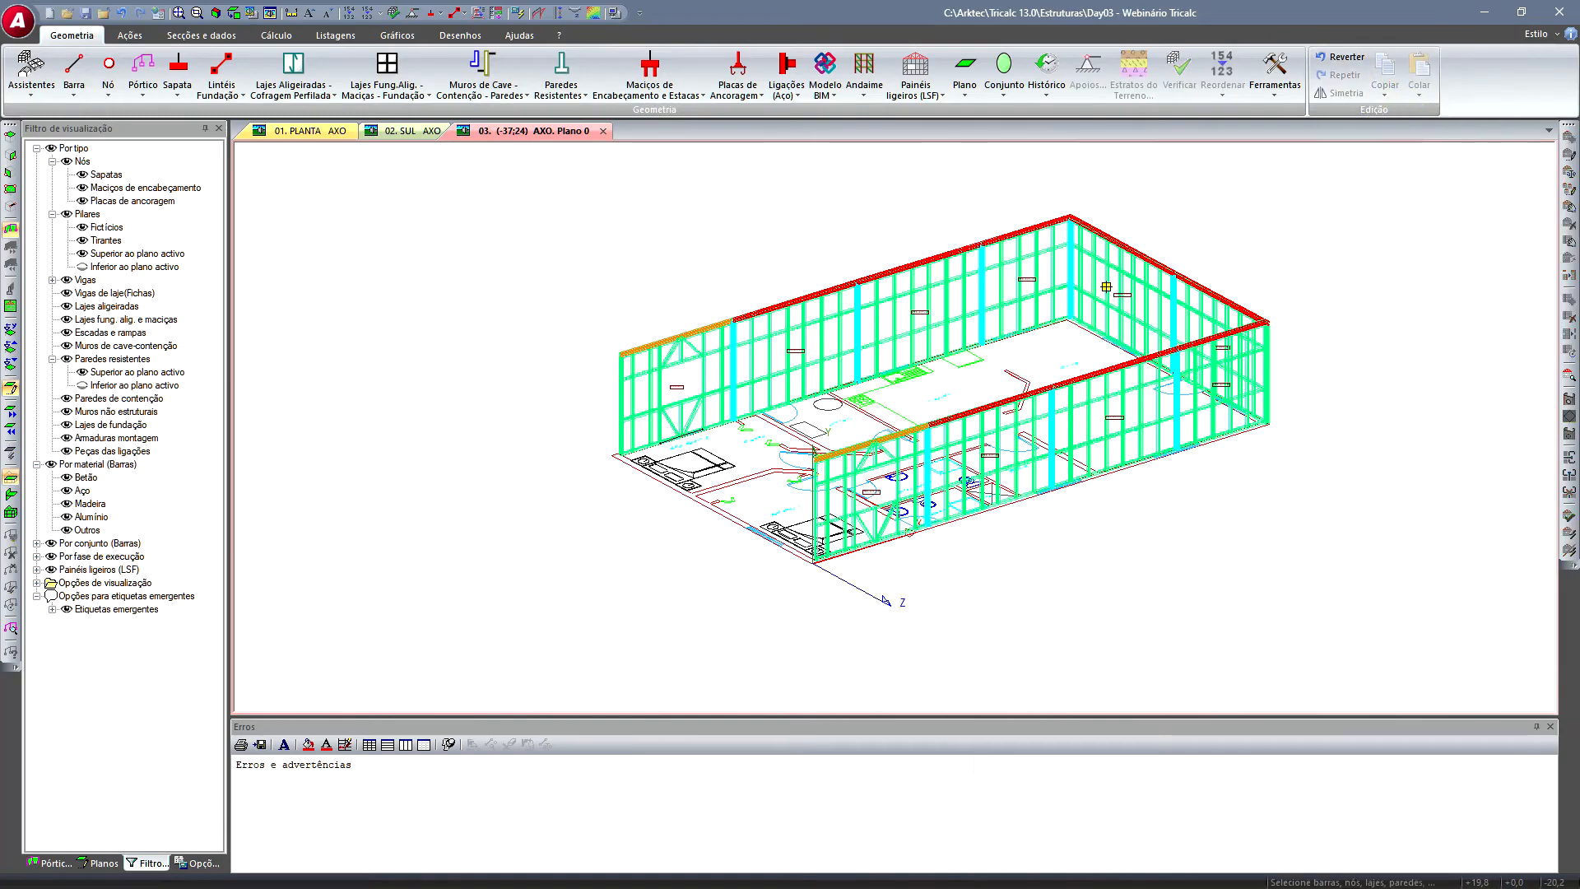
{"action": "scroll", "coordinate": [1065, 418], "scroll_direction": "up", "scroll_amount": 5}
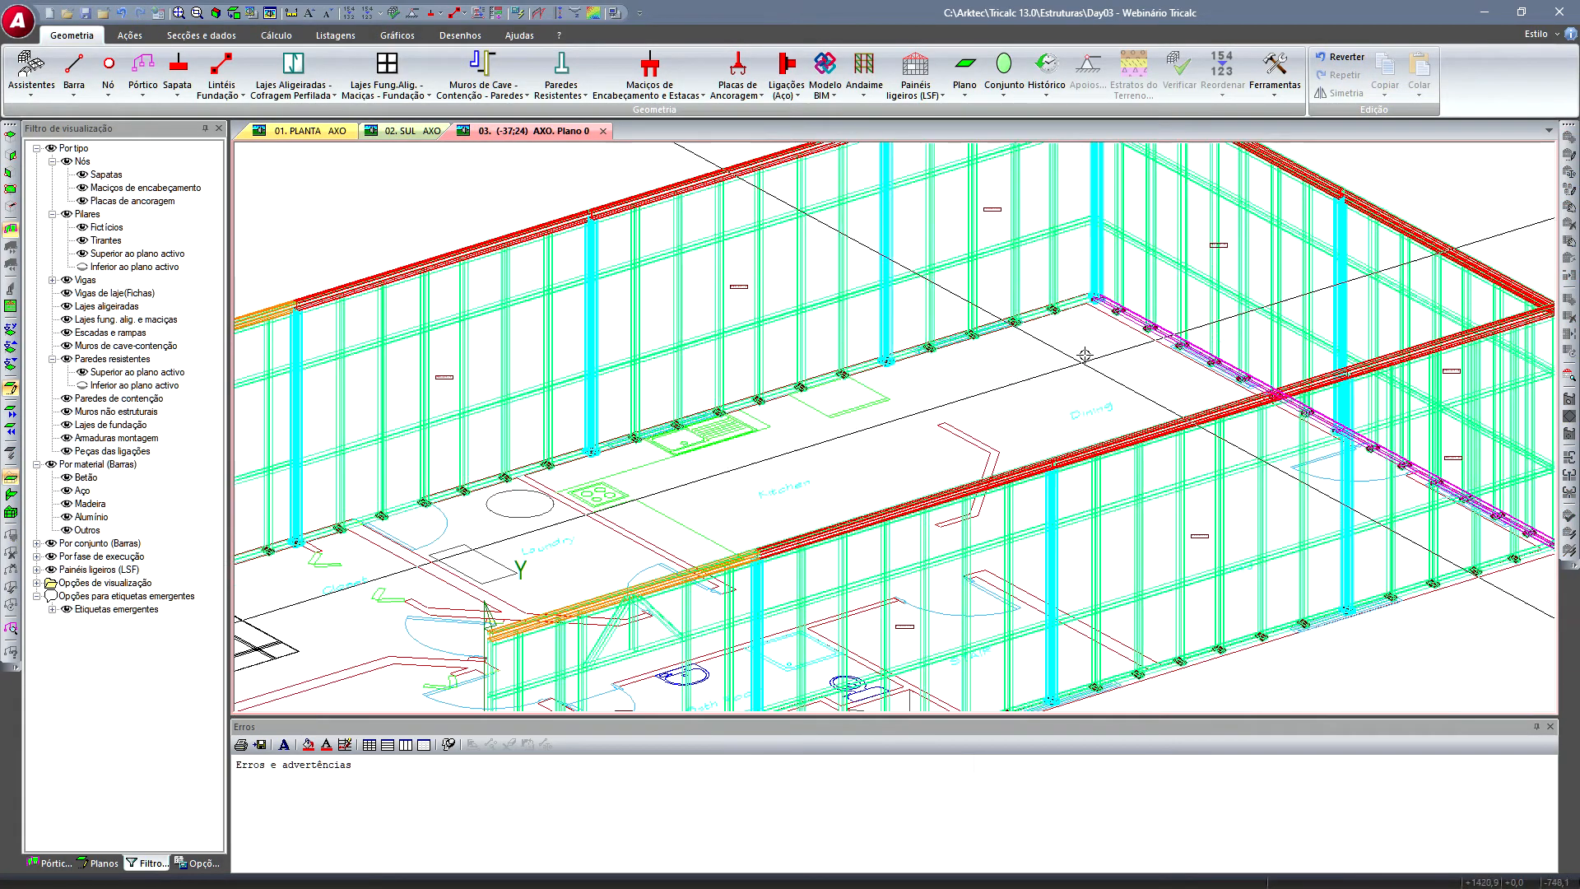
{"action": "scroll", "coordinate": [1065, 418], "scroll_direction": "up", "scroll_amount": 6}
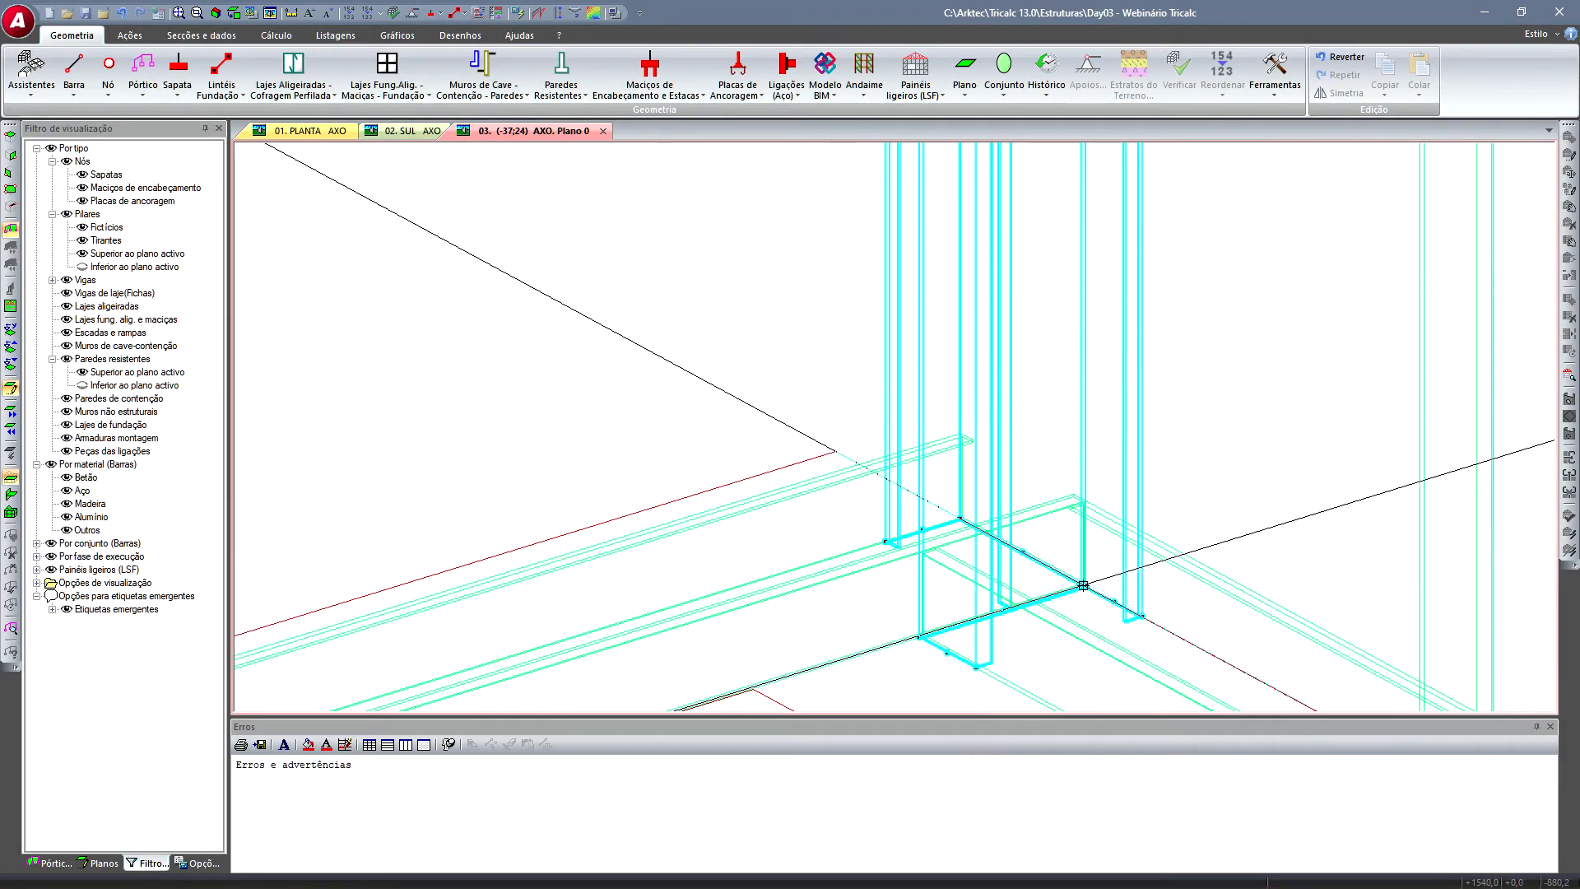
{"action": "scroll", "coordinate": [1085, 586], "scroll_direction": "down", "scroll_amount": 6}
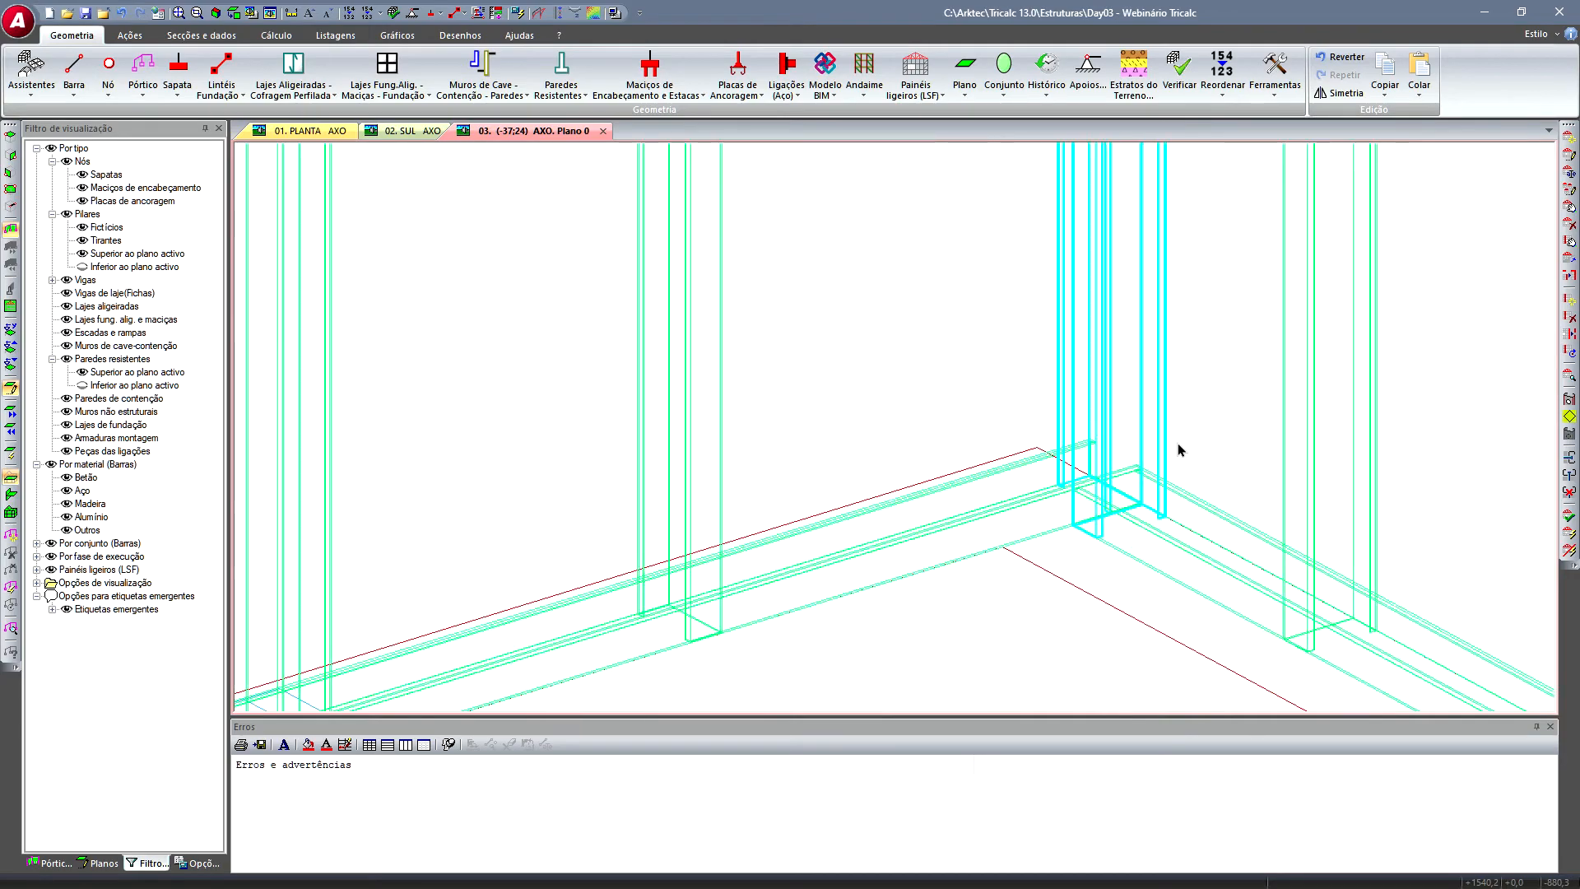
{"action": "scroll", "coordinate": [1065, 376], "scroll_direction": "down", "scroll_amount": 5}
{"action": "scroll", "coordinate": [846, 393], "scroll_direction": "up", "scroll_amount": 4}
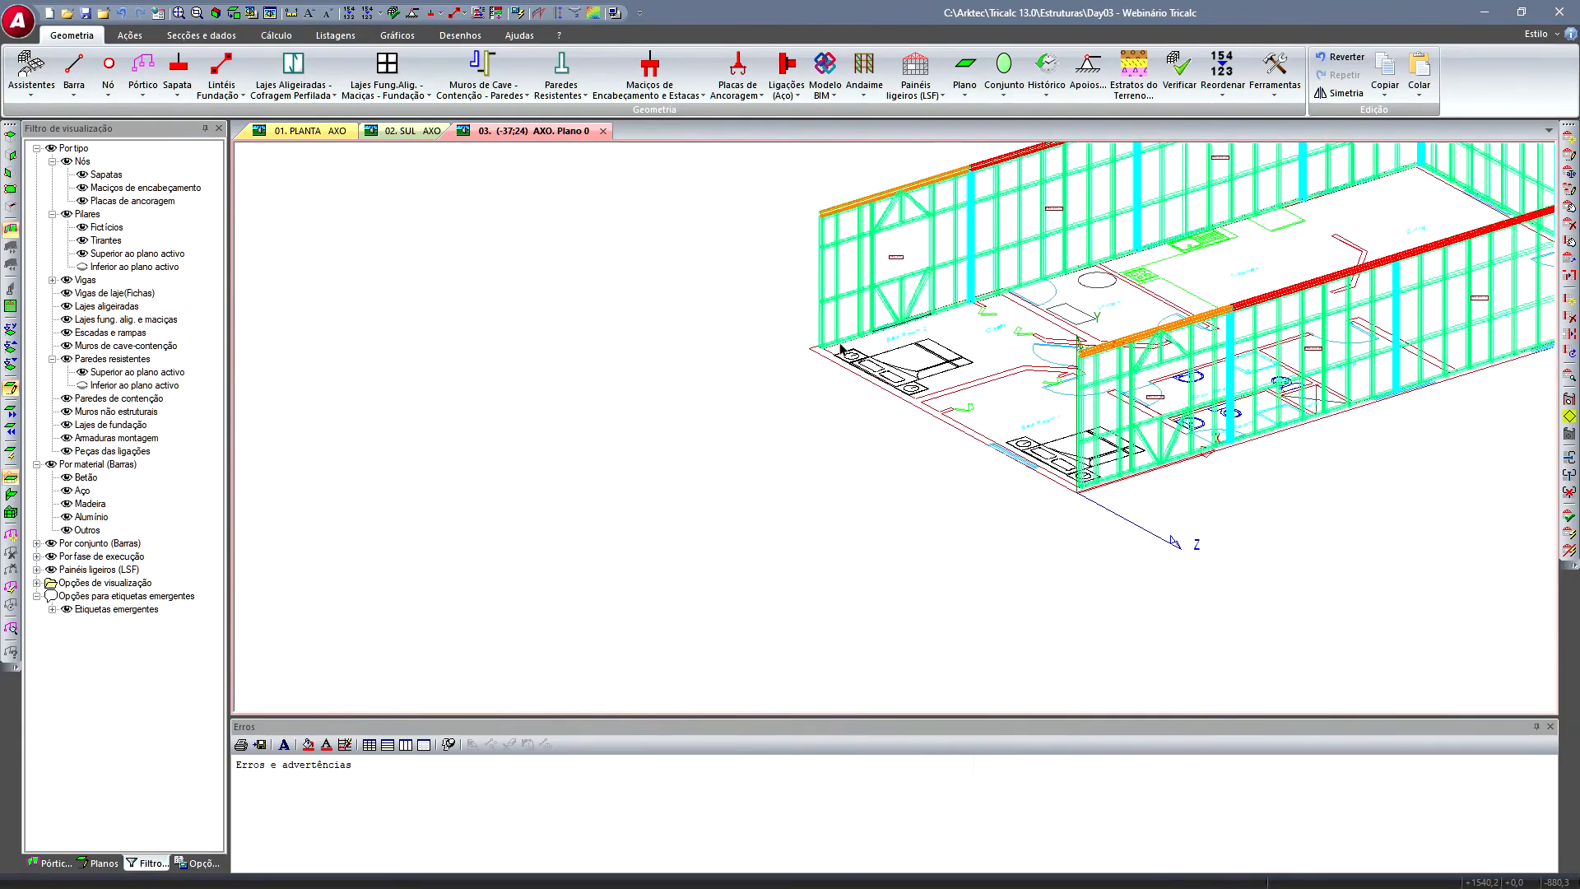
{"action": "scroll", "coordinate": [813, 338], "scroll_direction": "up", "scroll_amount": 6}
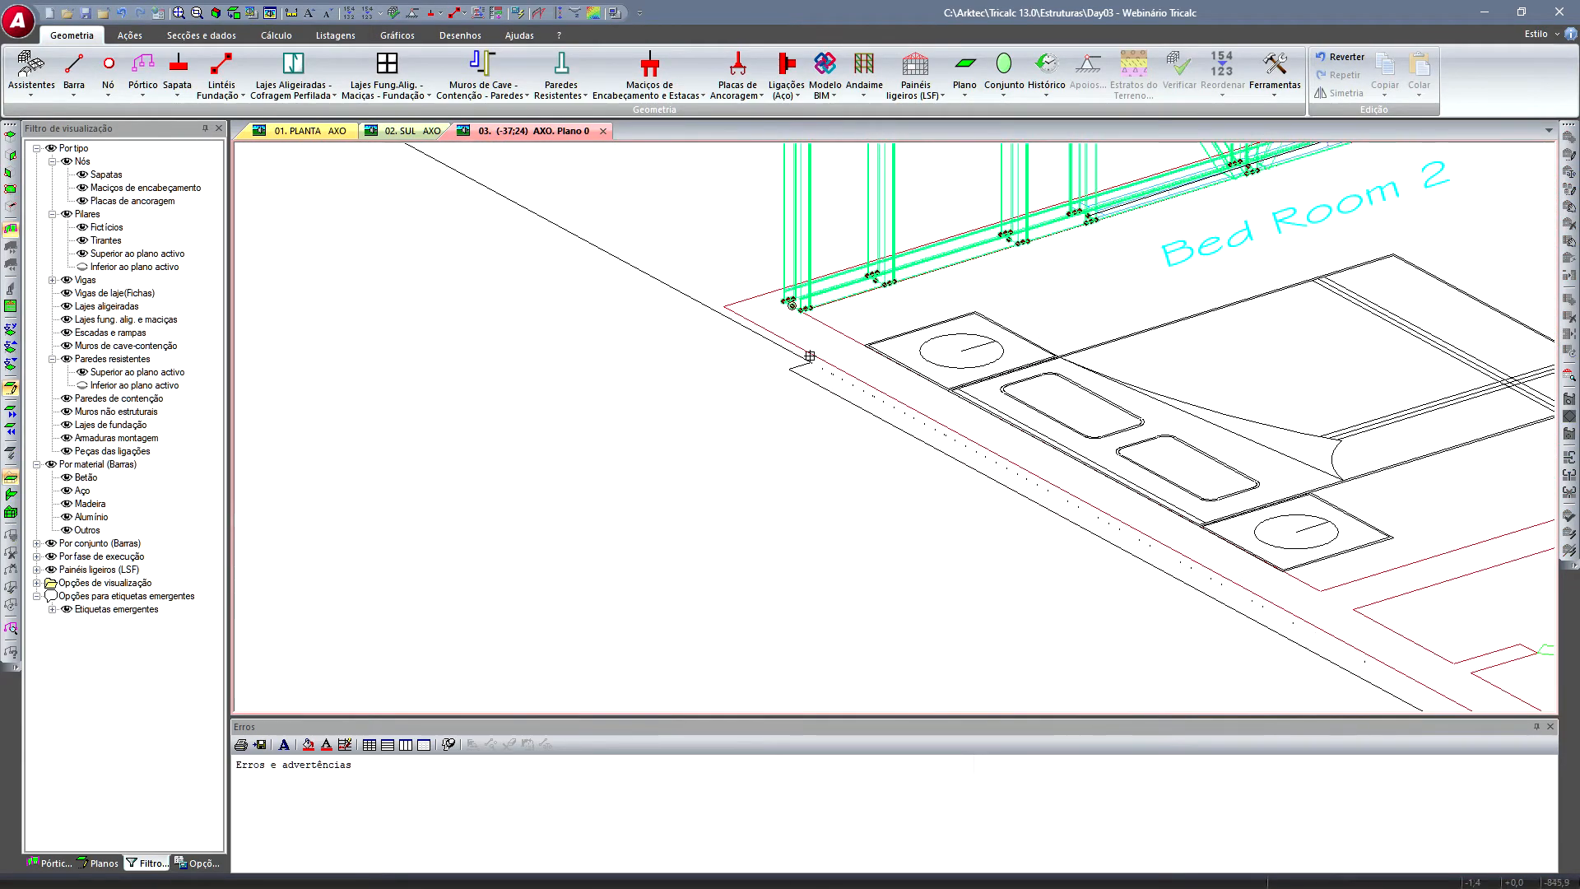
{"action": "scroll", "coordinate": [795, 444], "scroll_direction": "up", "scroll_amount": 5}
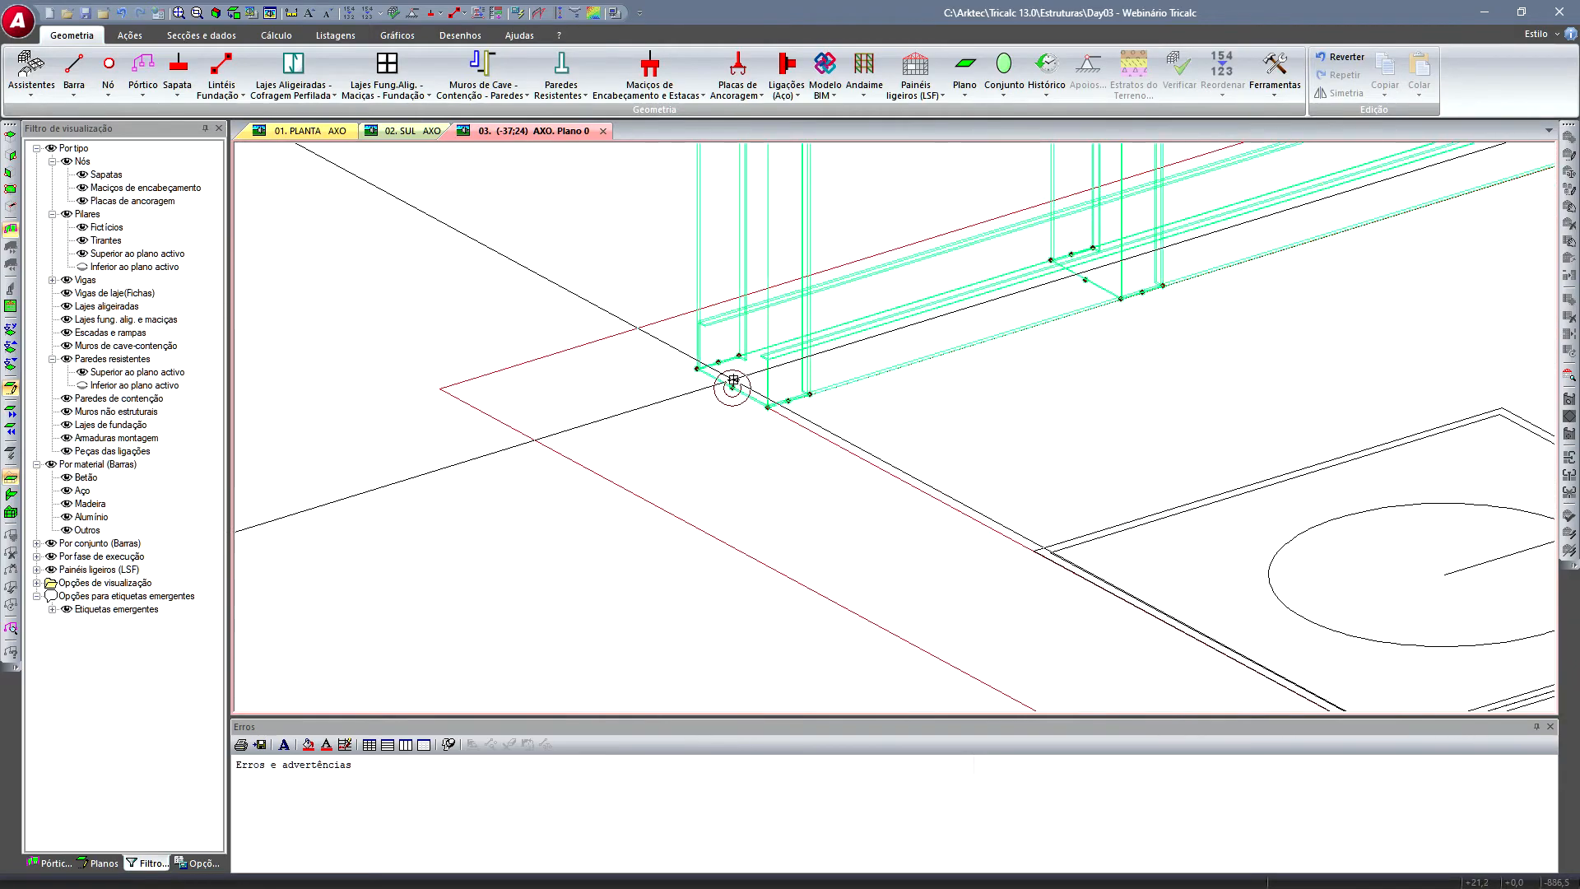
{"action": "scroll", "coordinate": [708, 386], "scroll_direction": "down", "scroll_amount": 10}
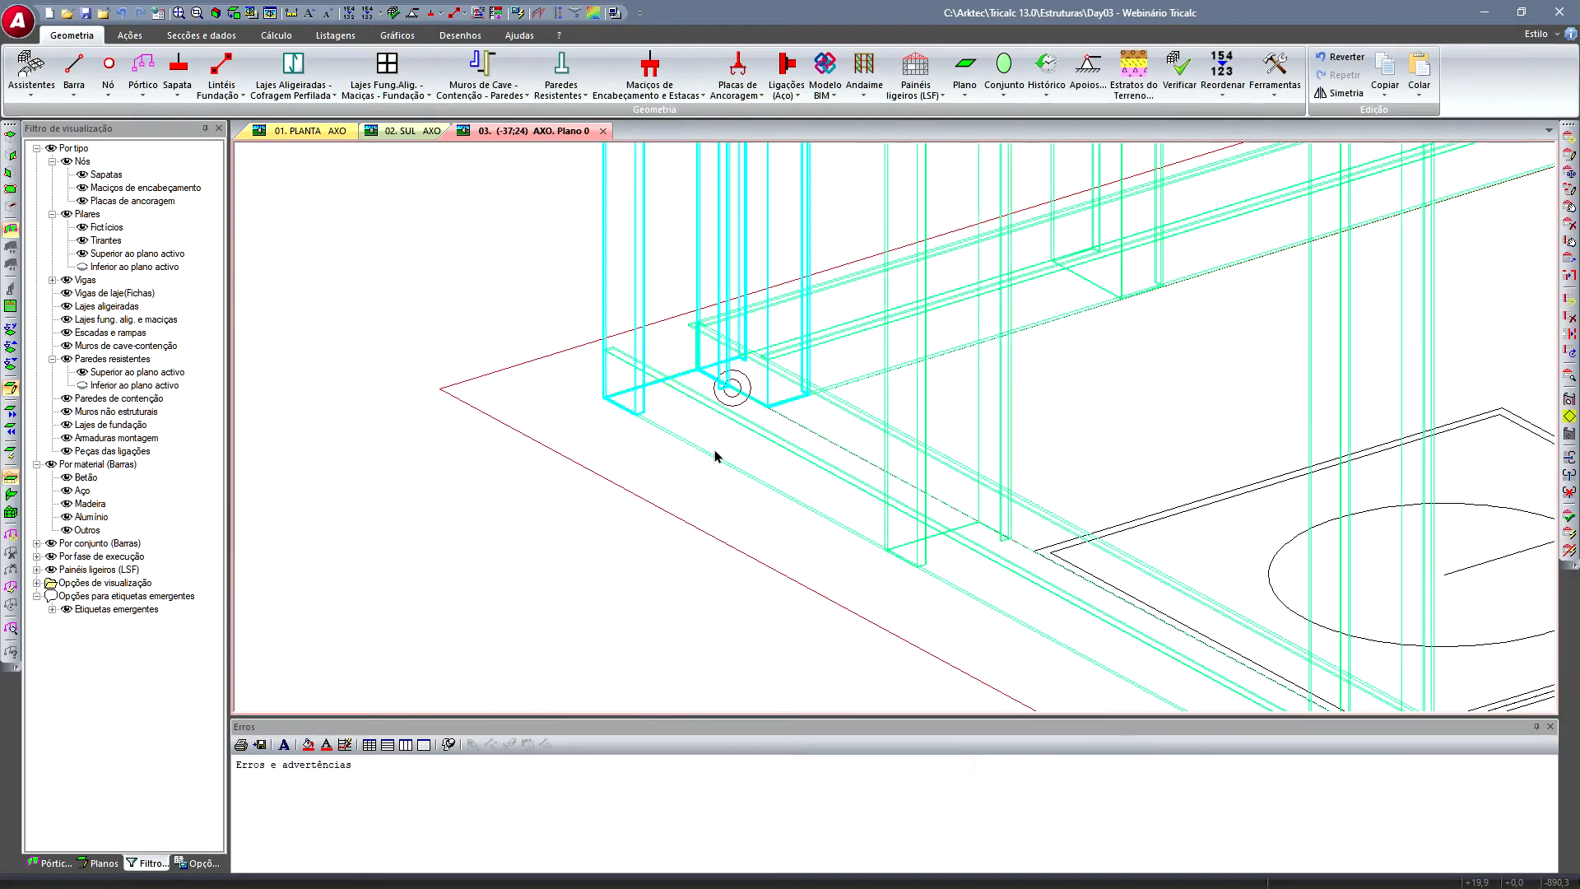
- Examine the panels around the four exterior walls, their corners and the interior wall layout of the plan
{"action": "middle_click_drag", "start_coordinate": [823, 557], "coordinate": [858, 542], "text": "shift"}
{"action": "scroll", "coordinate": [655, 475], "scroll_direction": "down", "scroll_amount": 3}
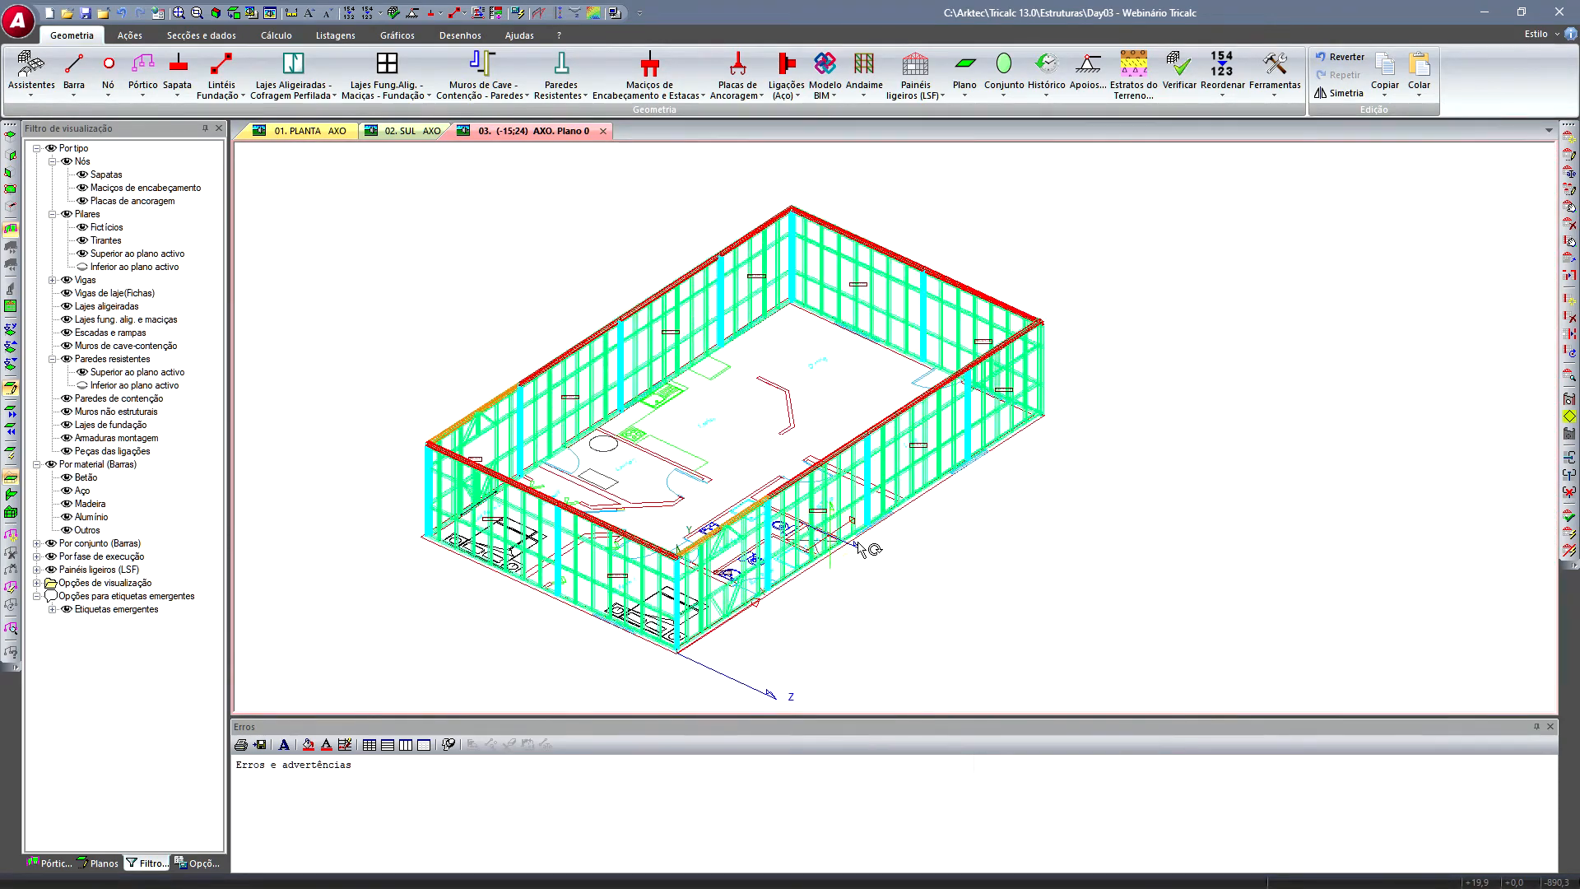
{"action": "middle_click_drag", "start_coordinate": [759, 499], "coordinate": [761, 493], "text": "shift"}
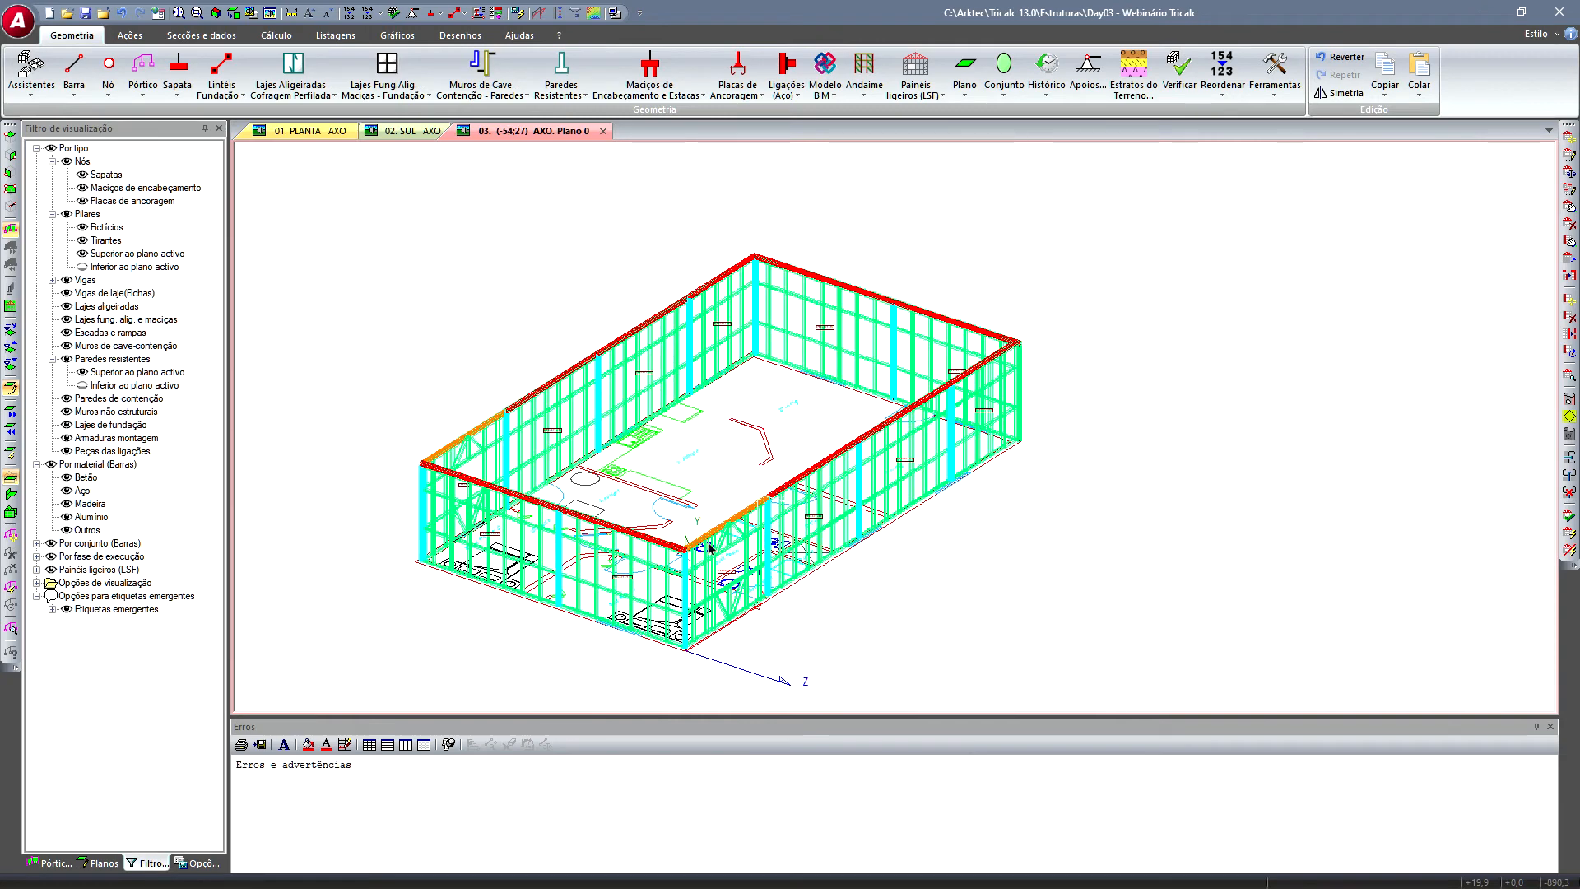
{"action": "middle_click_drag", "start_coordinate": [700, 514], "coordinate": [401, 486], "text": "shift"}
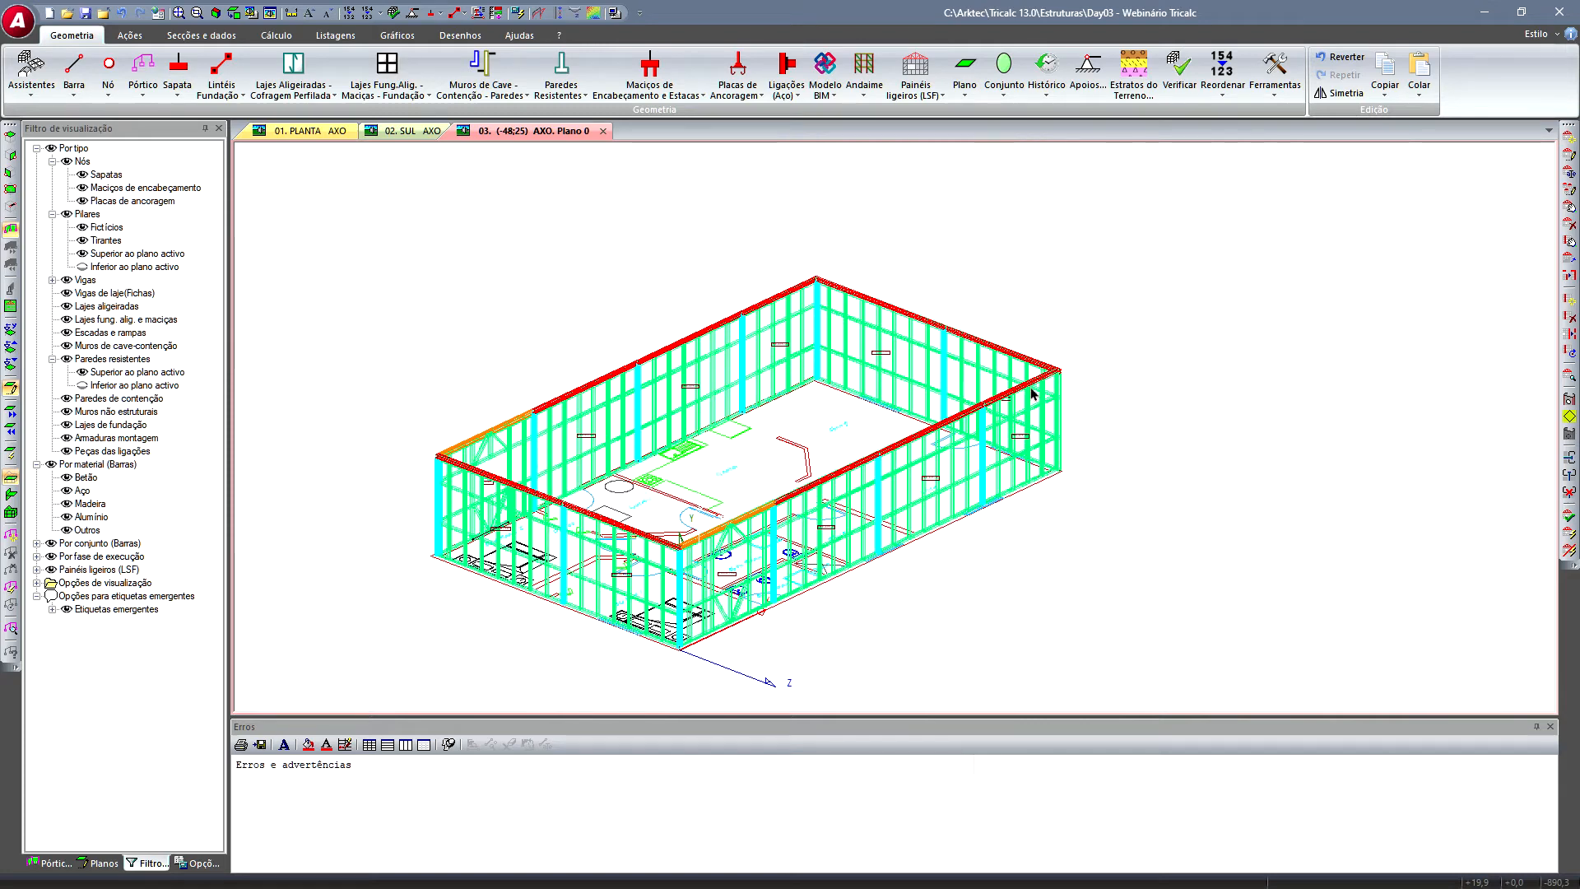
{"action": "middle_click_drag", "start_coordinate": [743, 591], "coordinate": [693, 588]}
{"action": "middle_click_drag", "start_coordinate": [553, 562], "coordinate": [670, 461]}
{"action": "scroll", "coordinate": [676, 433], "scroll_direction": "up", "scroll_amount": 3}
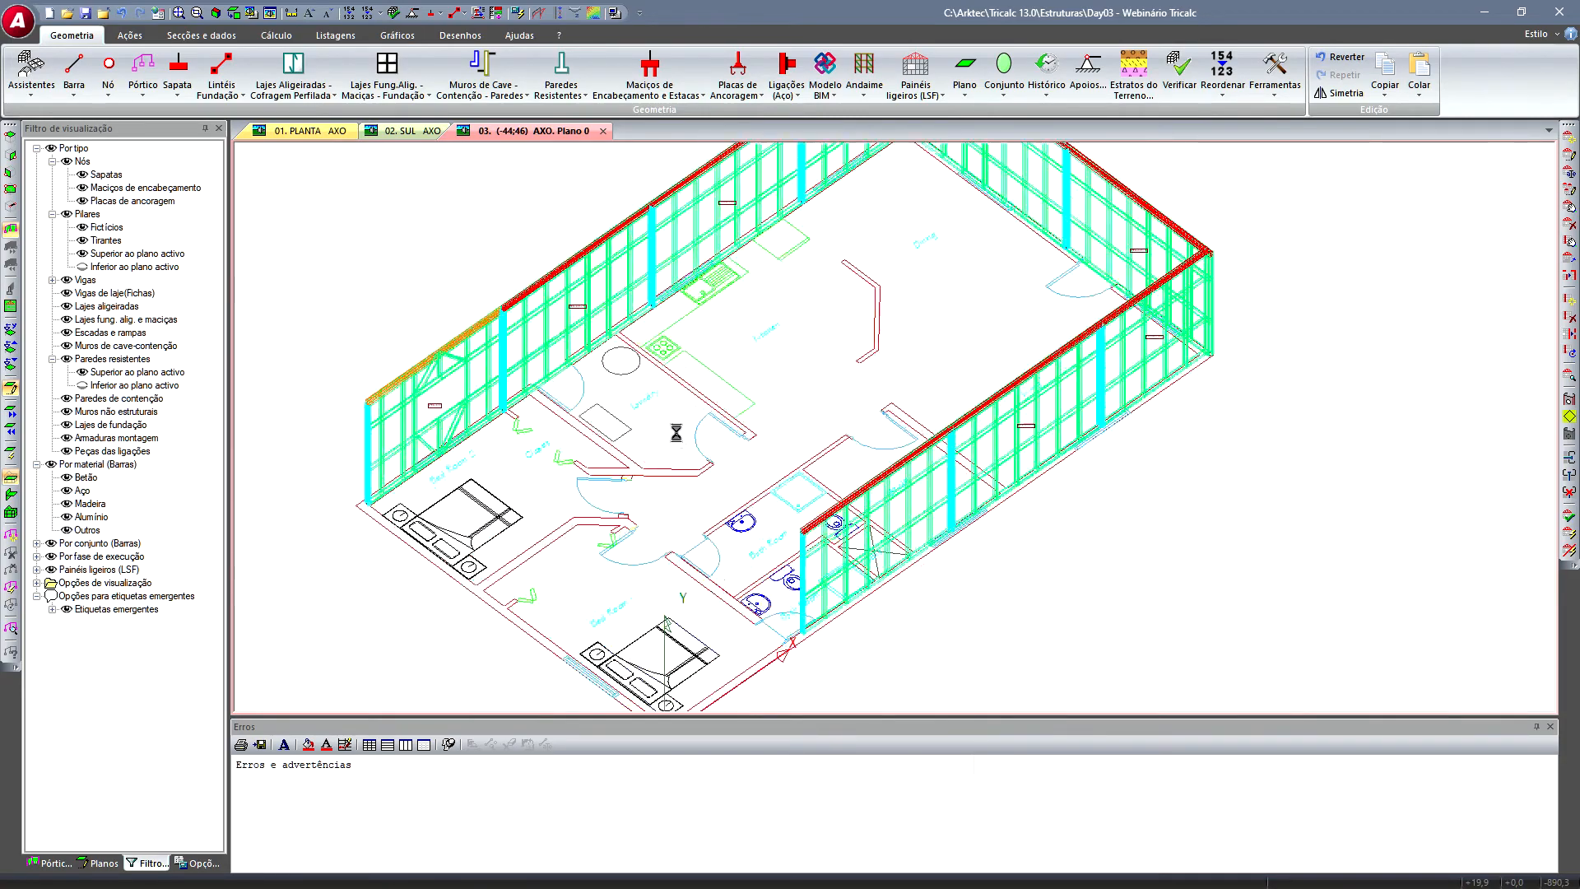
{"action": "scroll", "coordinate": [737, 441], "scroll_direction": "up", "scroll_amount": 2}
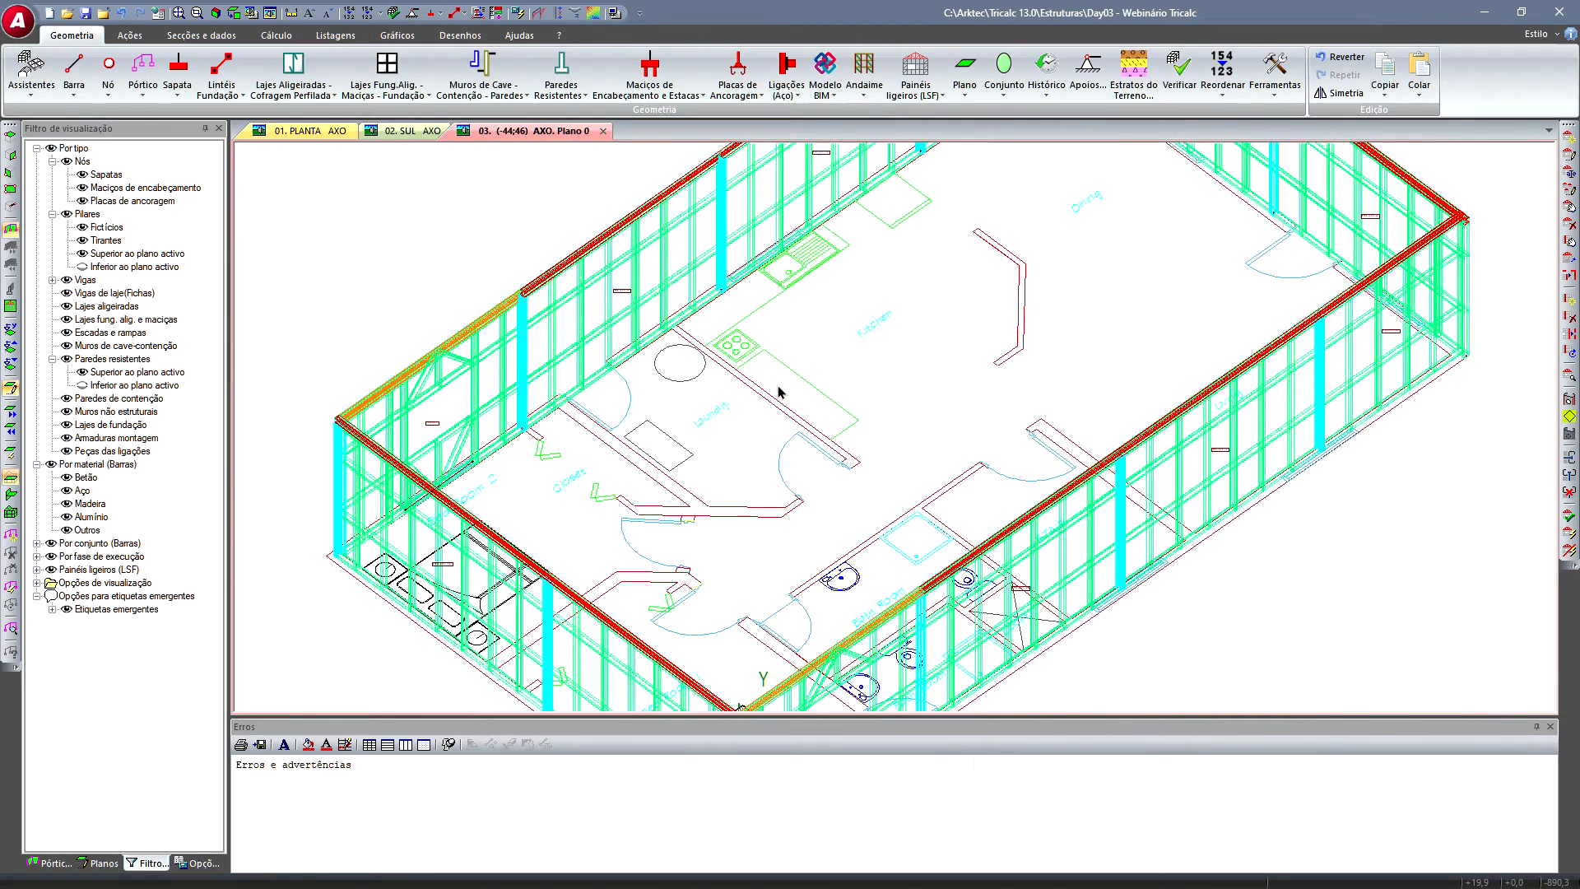
- Start a new rectangular light panel and set its bar profile to CF 100.45.0.8
{"action": "left_click", "coordinate": [916, 78]}
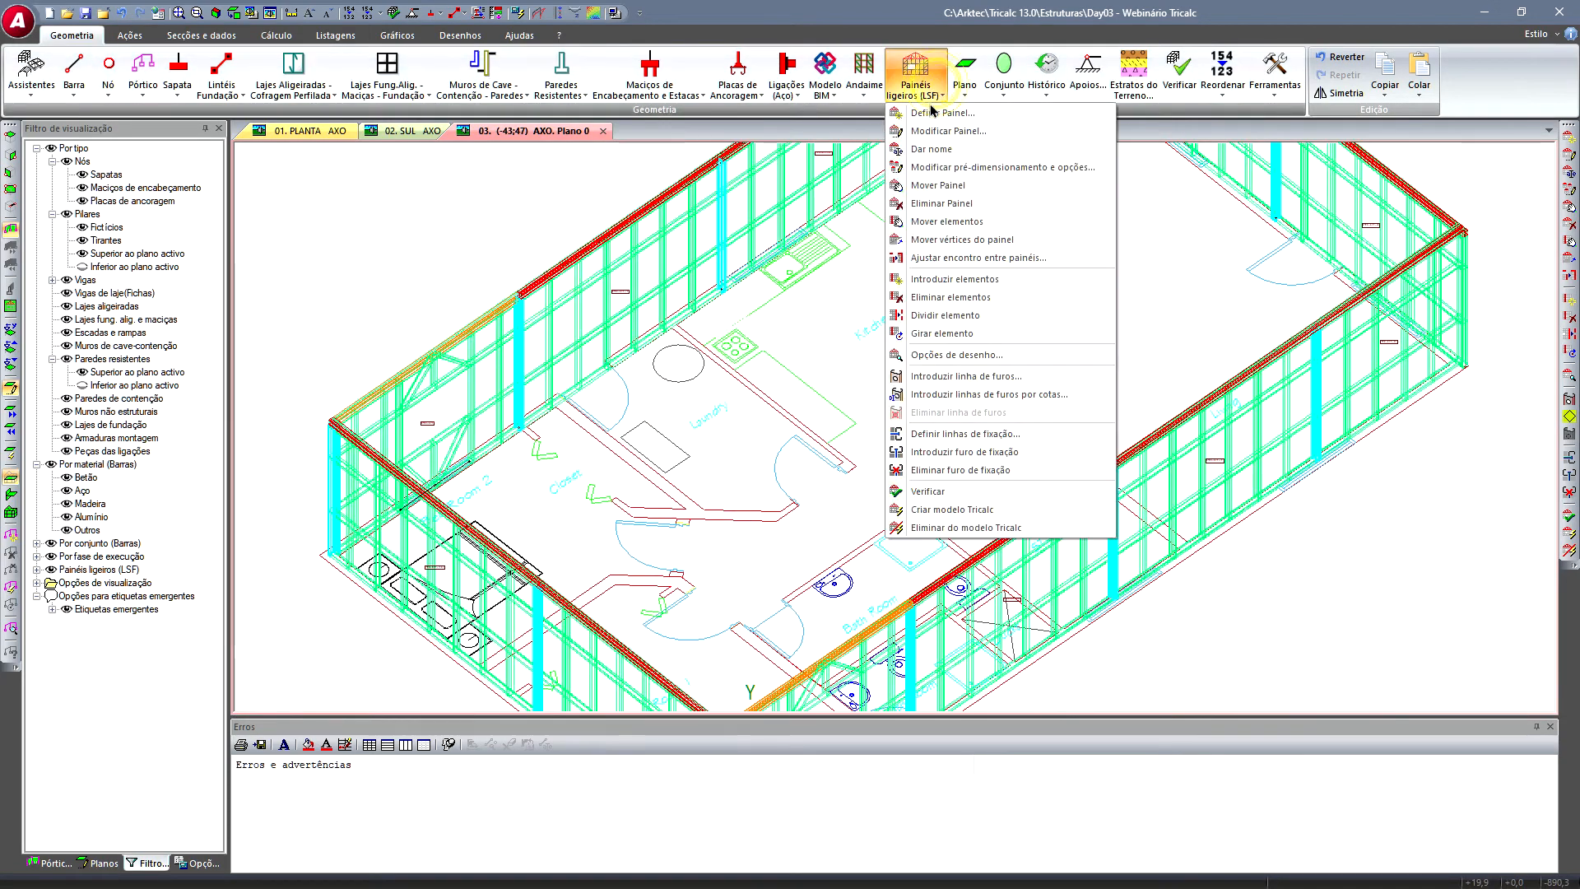
{"action": "left_click", "coordinate": [931, 114]}
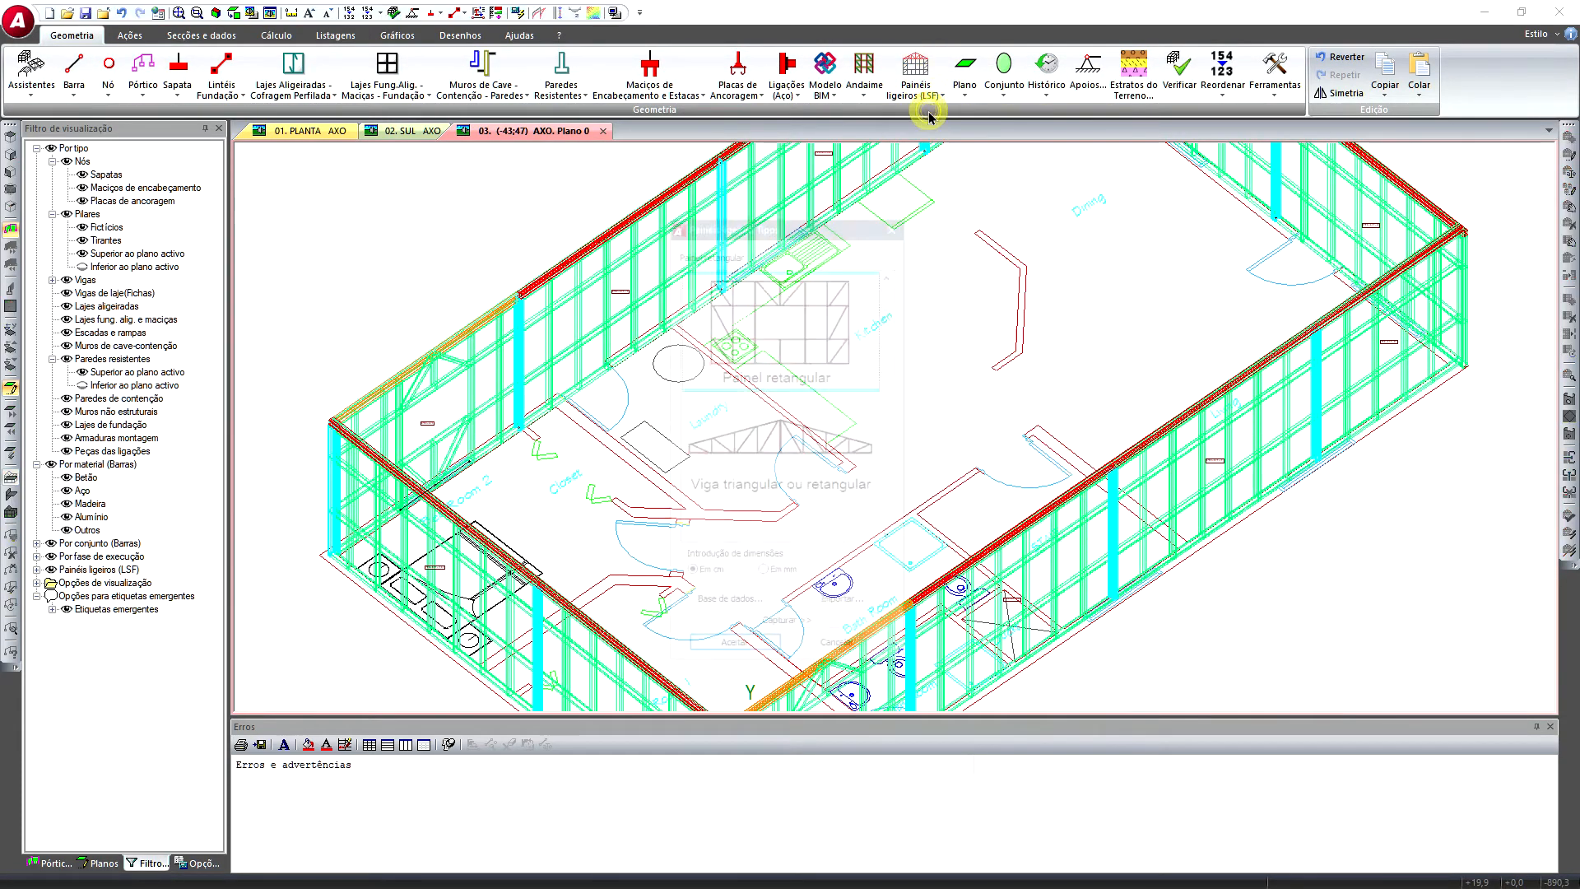
{"action": "left_click", "coordinate": [749, 652]}
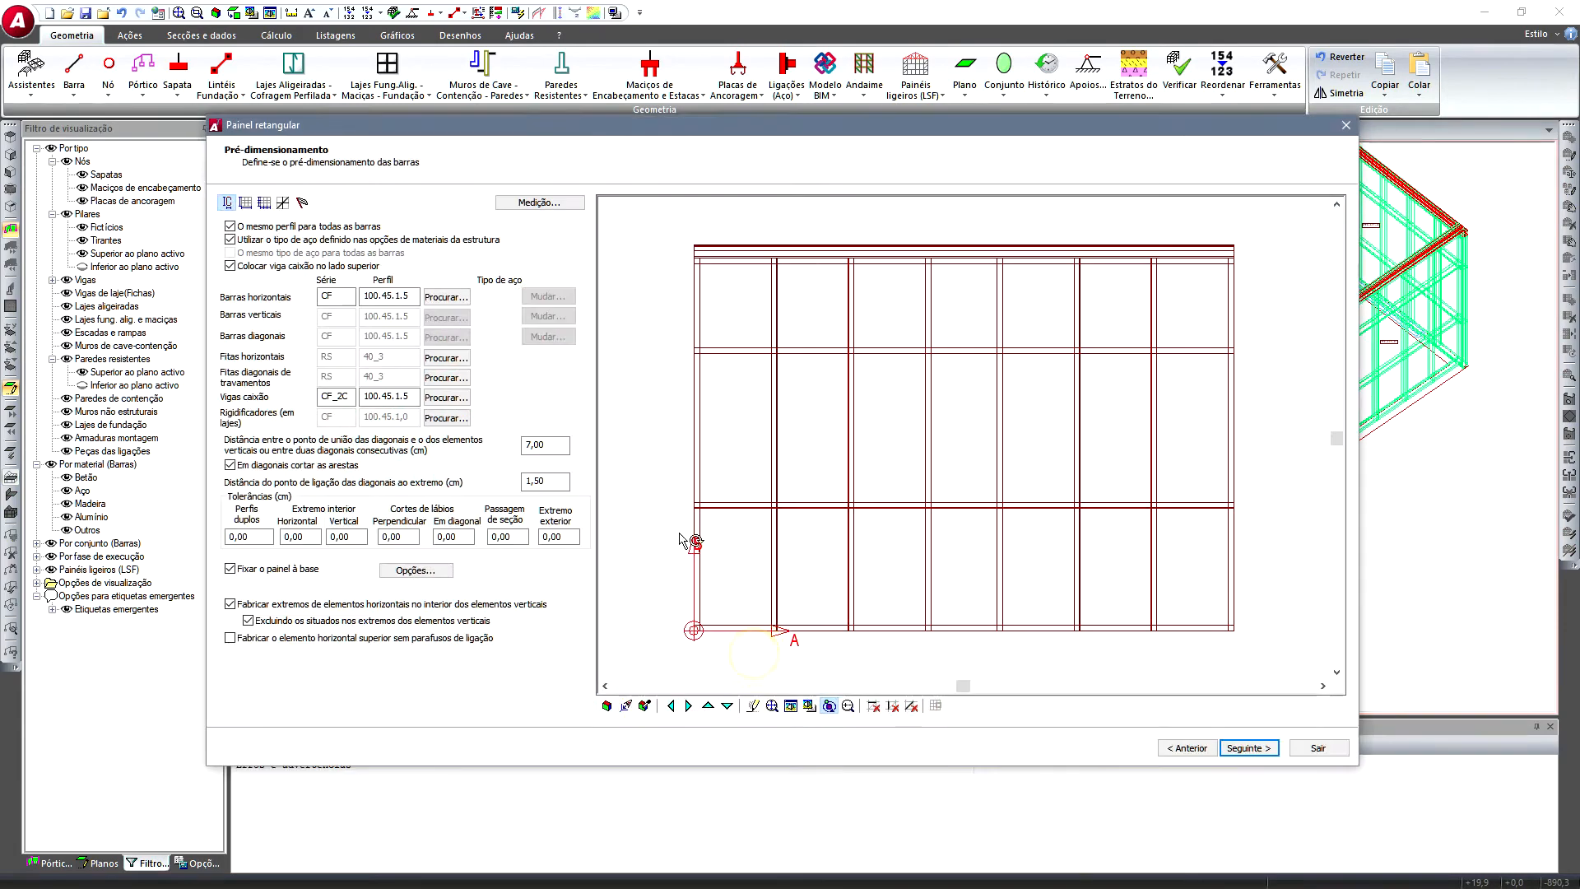
{"action": "left_click", "coordinate": [443, 297]}
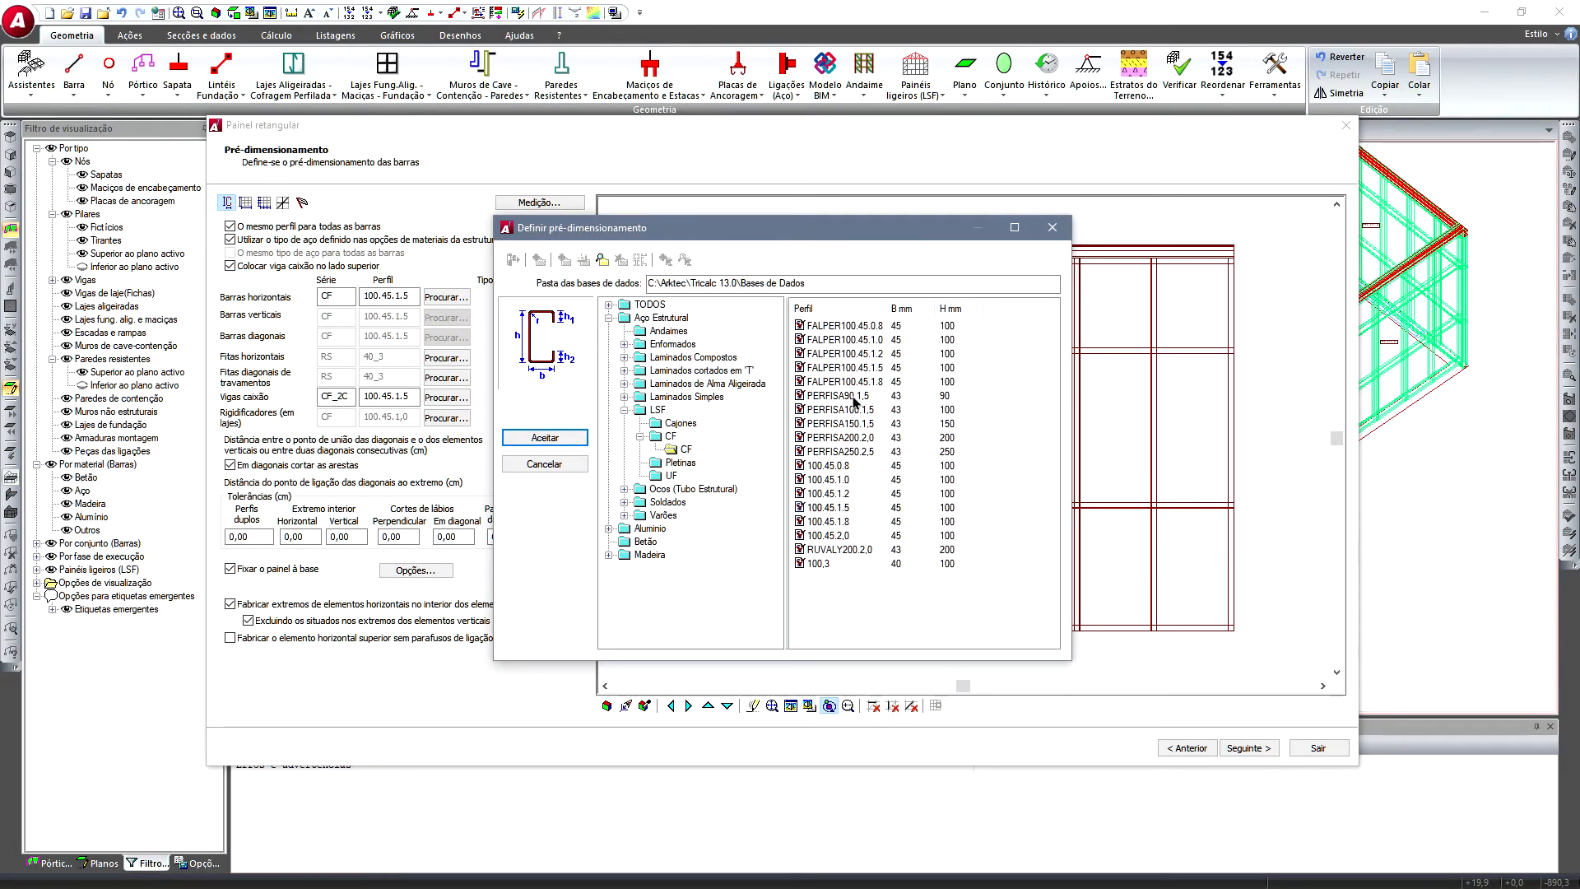
{"action": "left_click", "coordinate": [838, 466]}
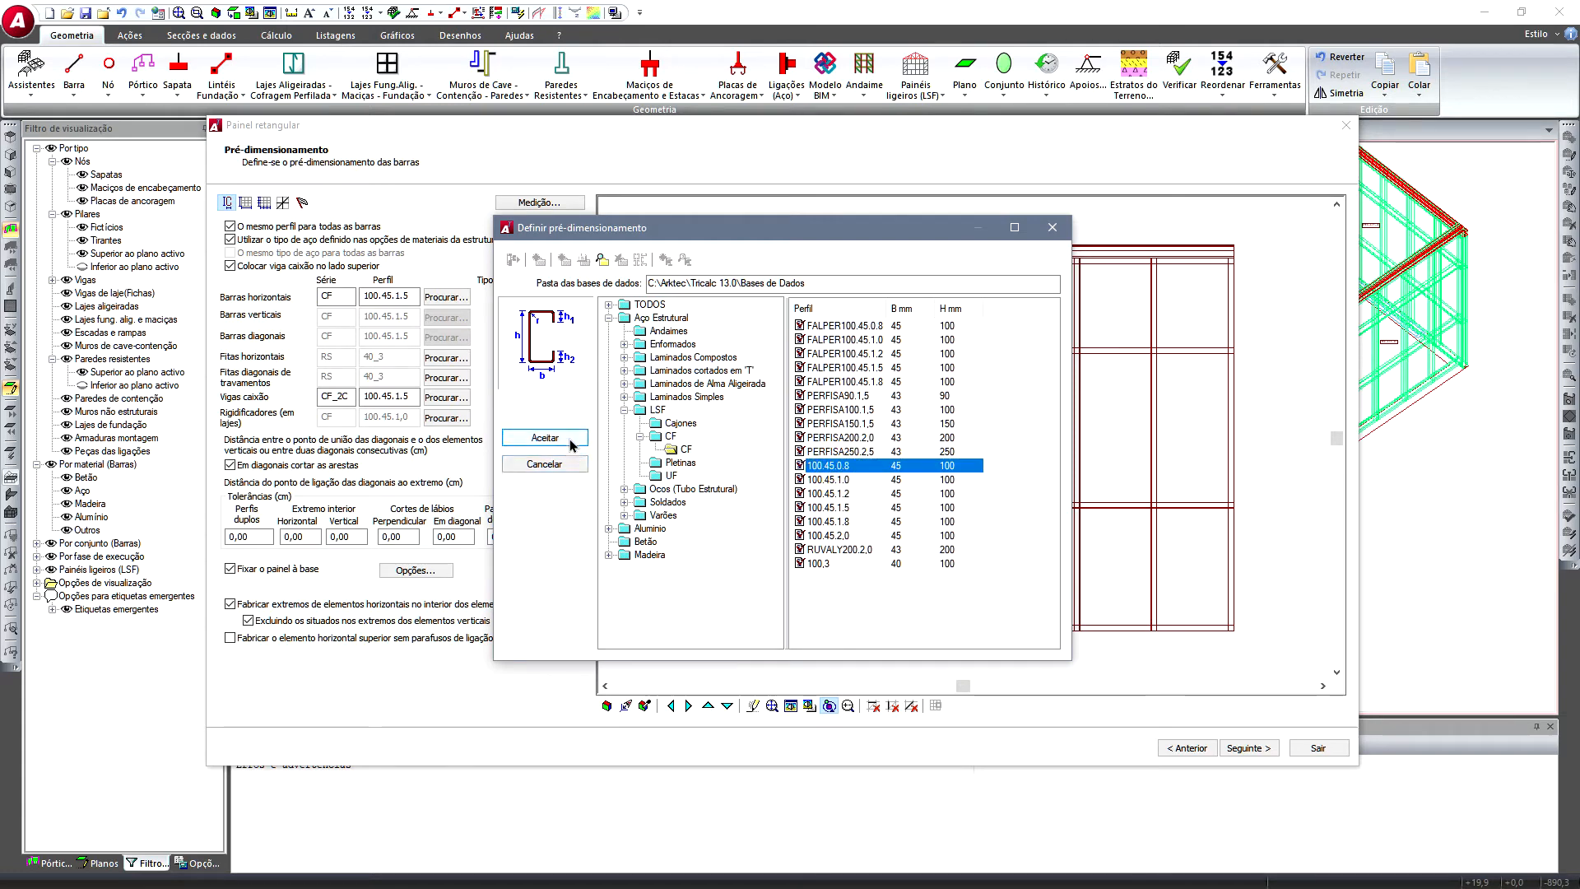
{"action": "left_click", "coordinate": [544, 438]}
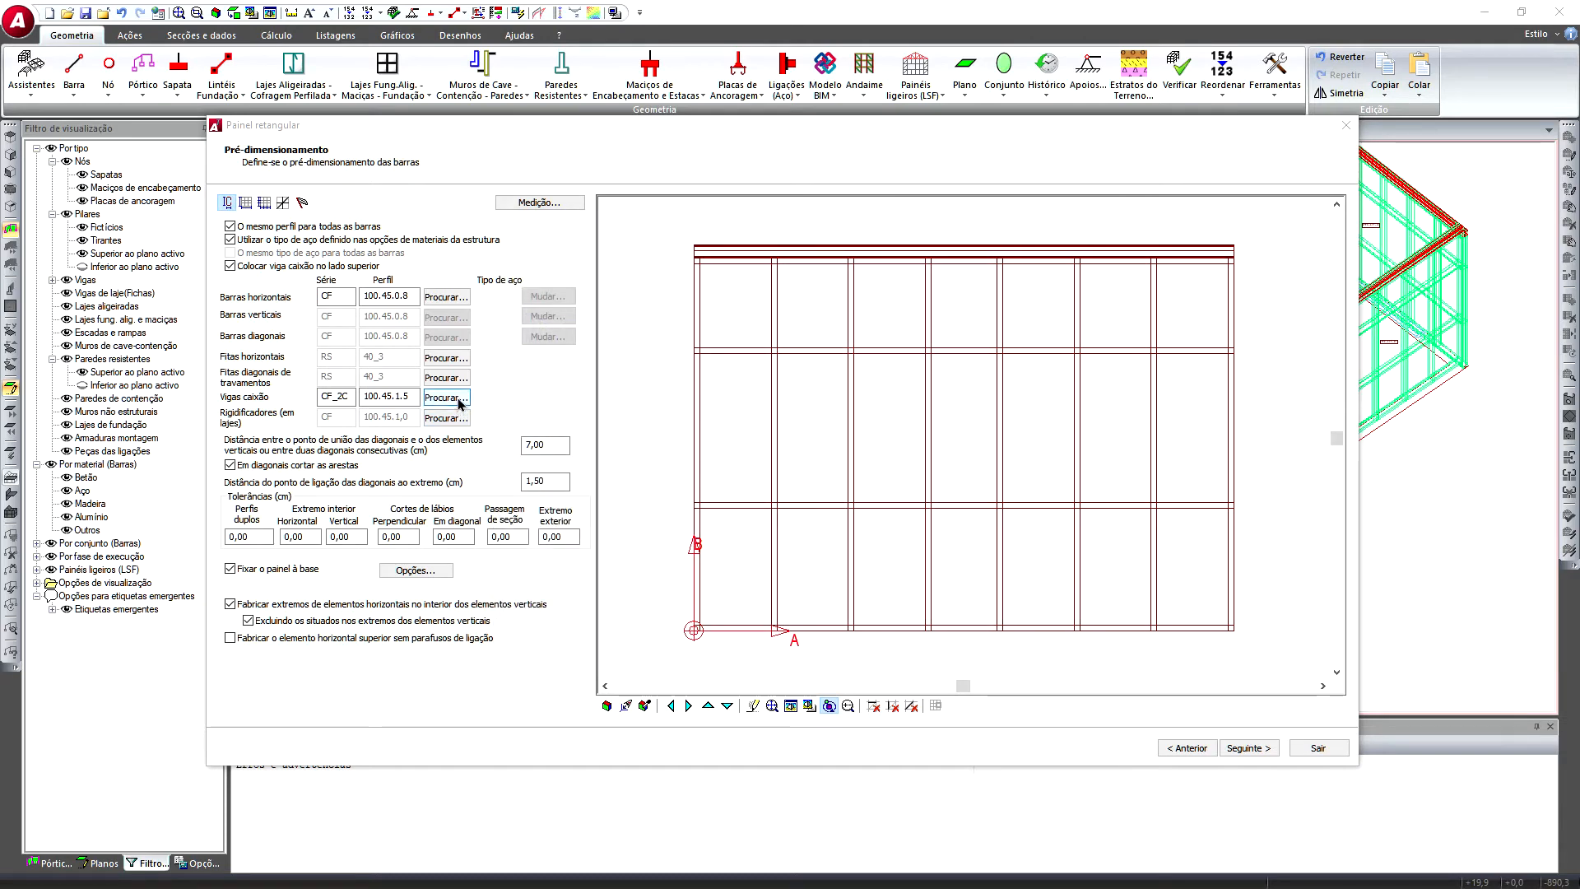
- Remove the box beam from the upper side of the new rectangular panel
{"action": "left_click", "coordinate": [230, 266]}
{"action": "left_click", "coordinate": [289, 267]}
{"action": "left_click", "coordinate": [456, 401]}
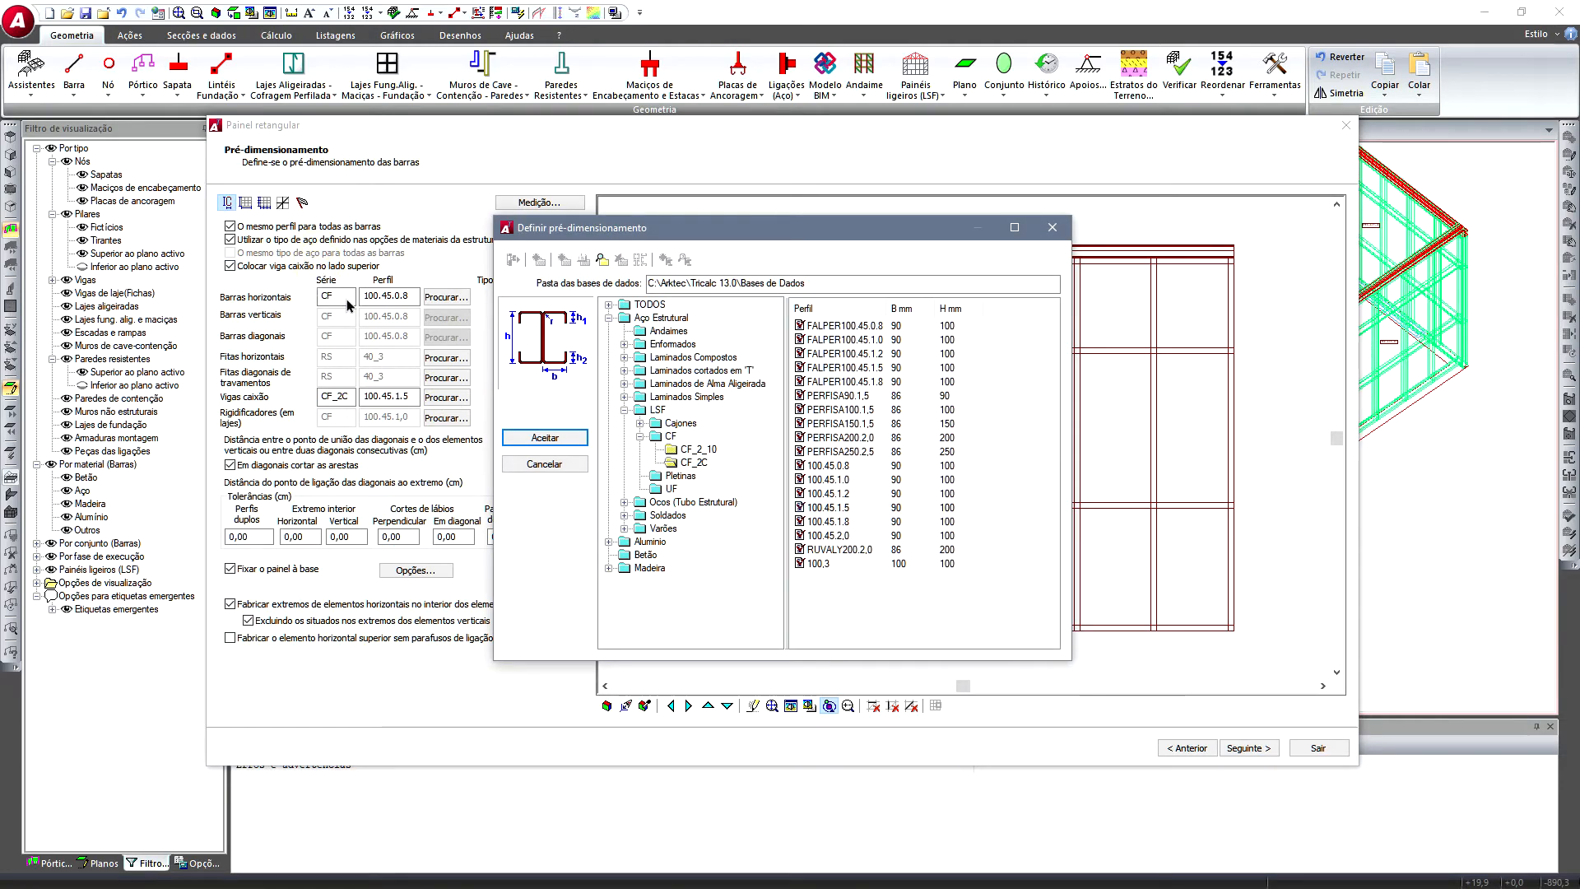
{"action": "left_click", "coordinate": [535, 464]}
{"action": "left_click", "coordinate": [250, 266]}
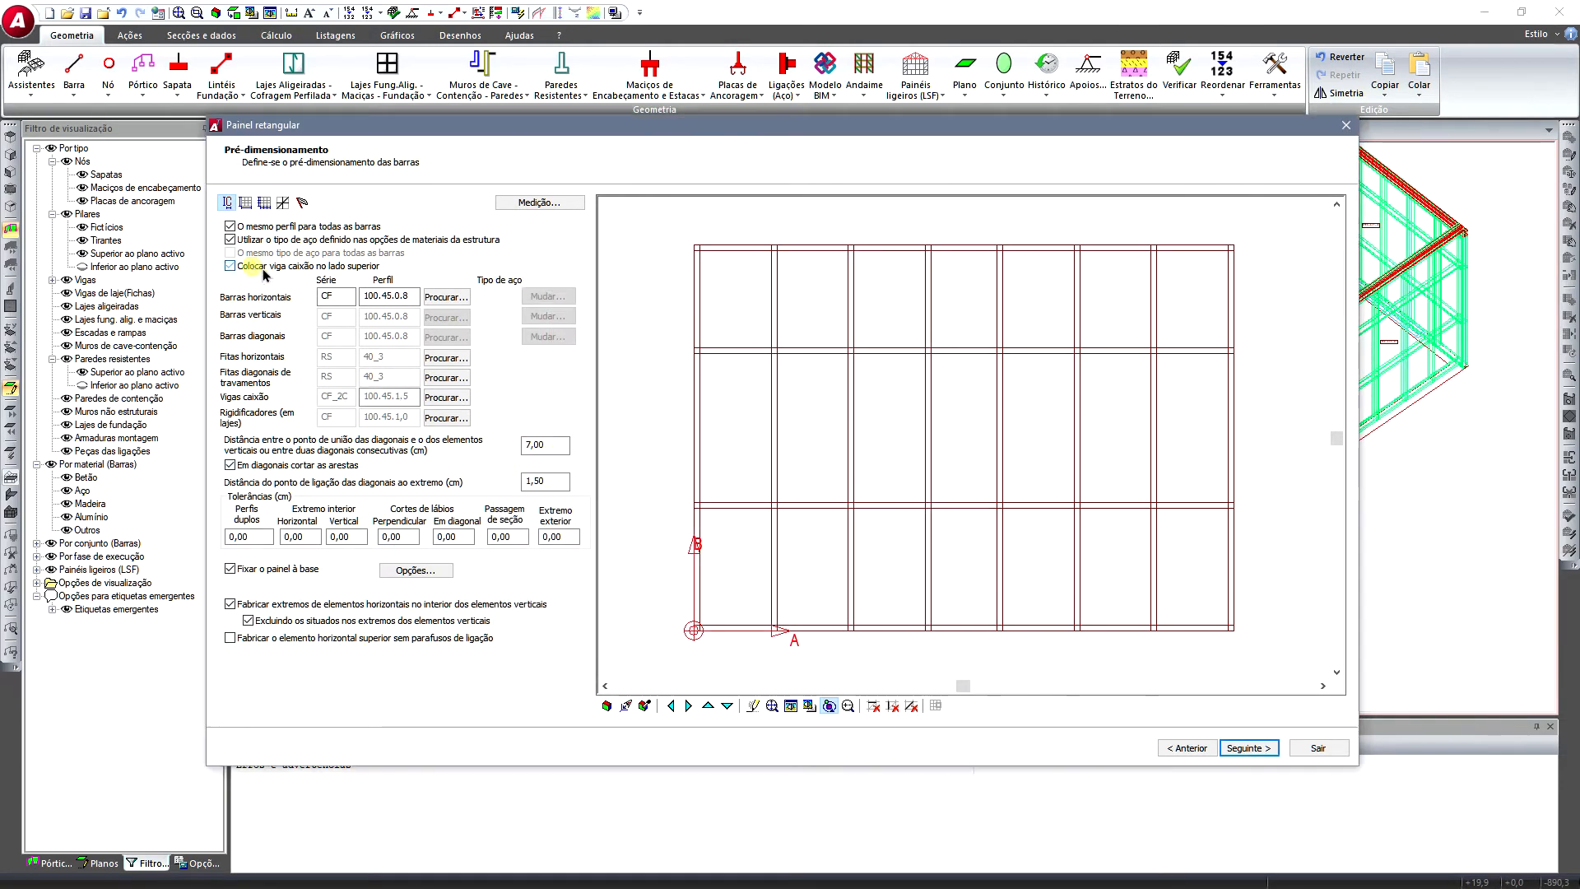
{"action": "left_click", "coordinate": [303, 203]}
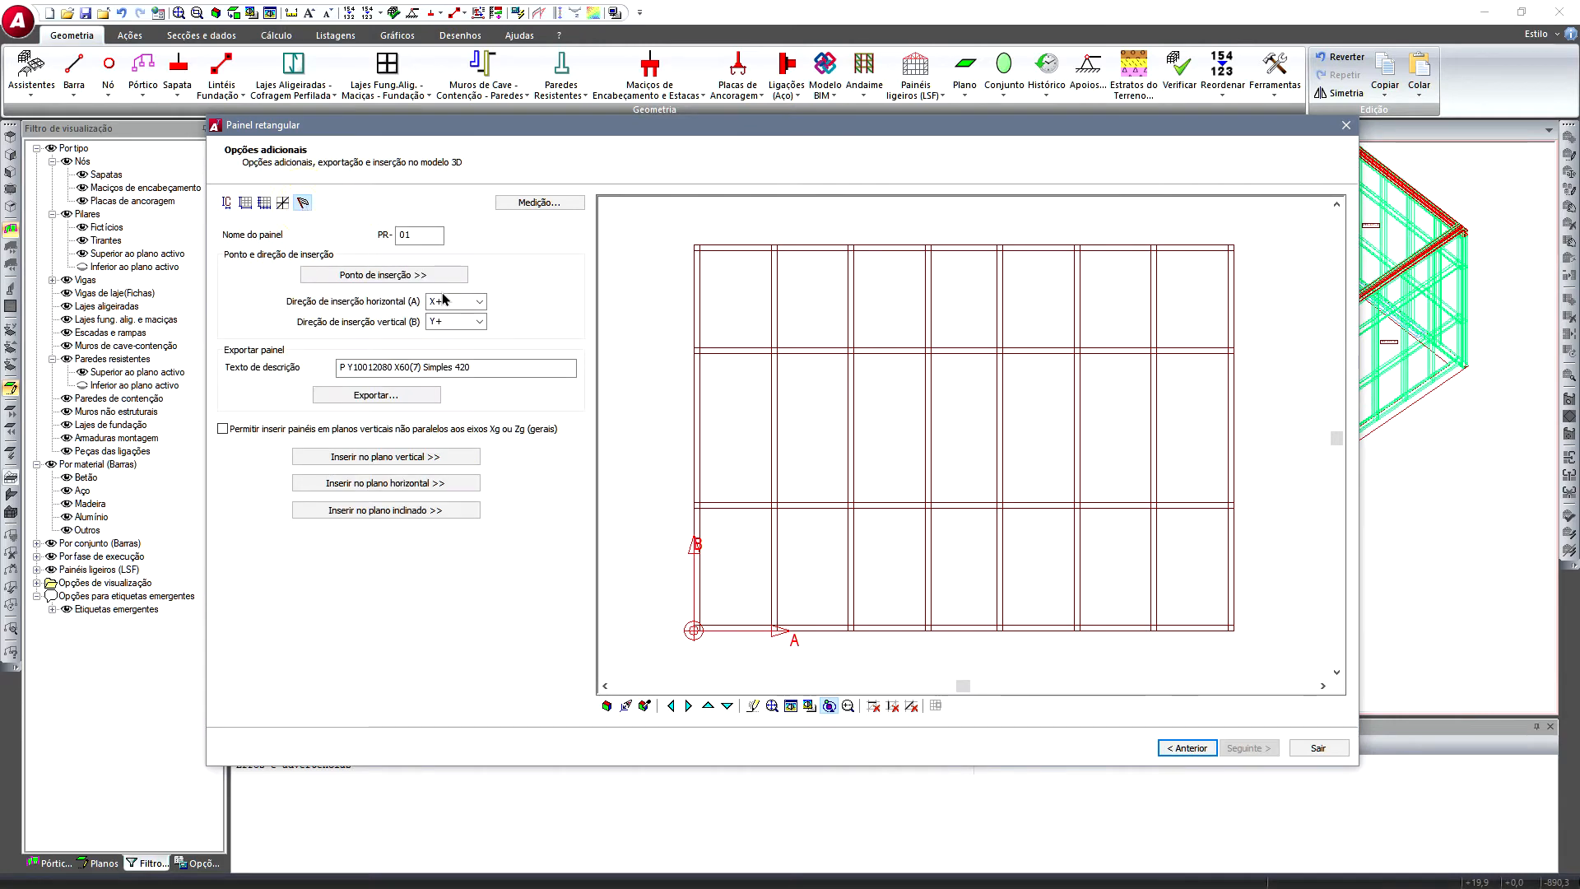
{"action": "left_click_drag", "start_coordinate": [732, 413], "coordinate": [721, 405]}
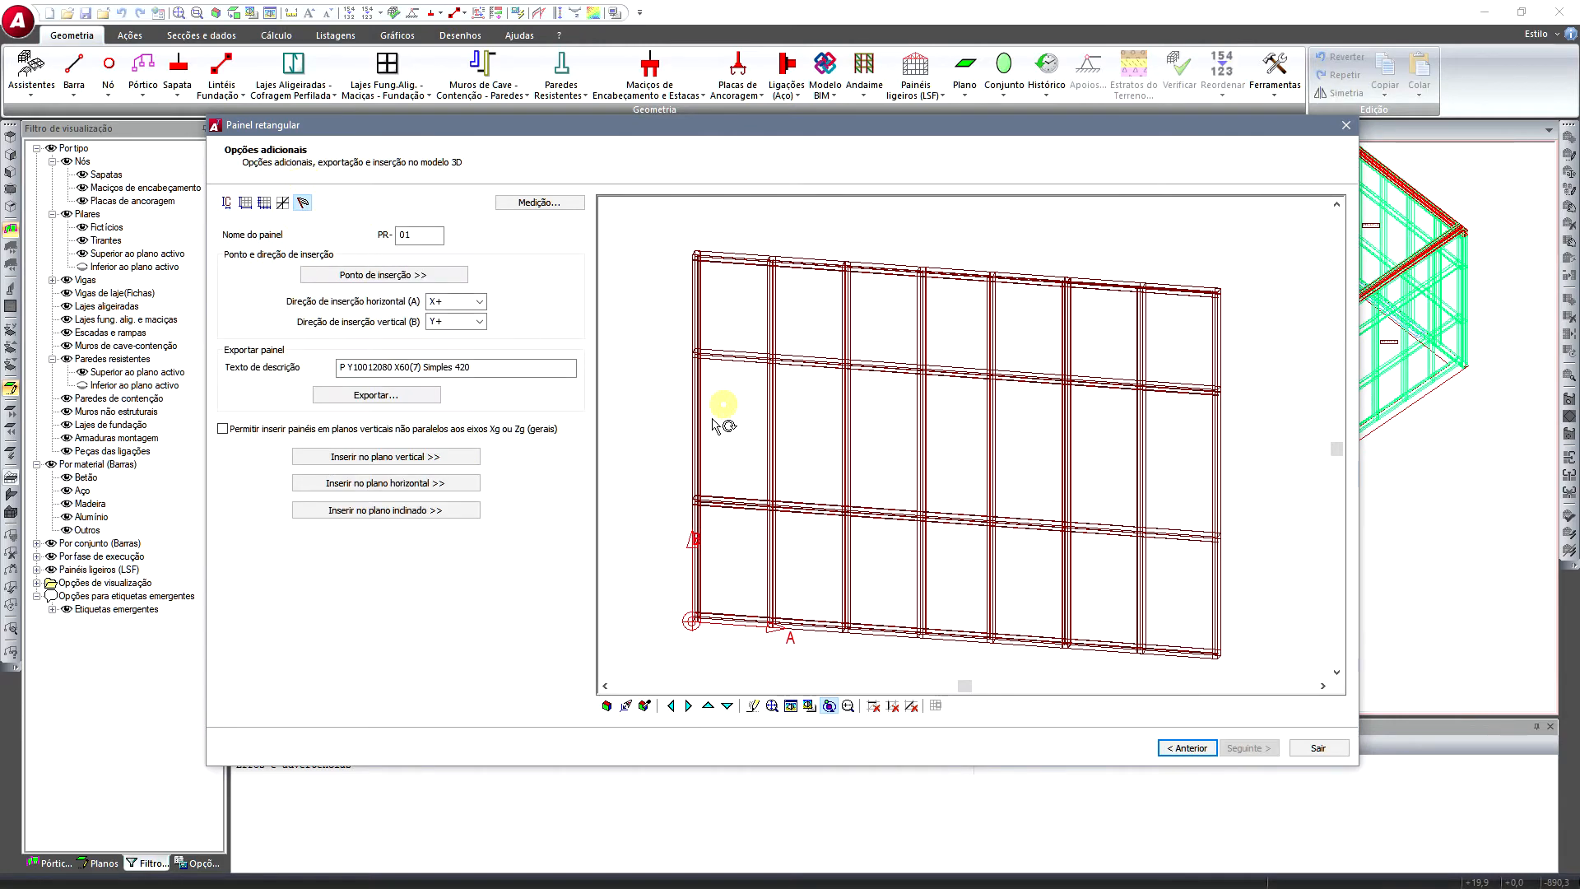
{"action": "left_click", "coordinate": [447, 455]}
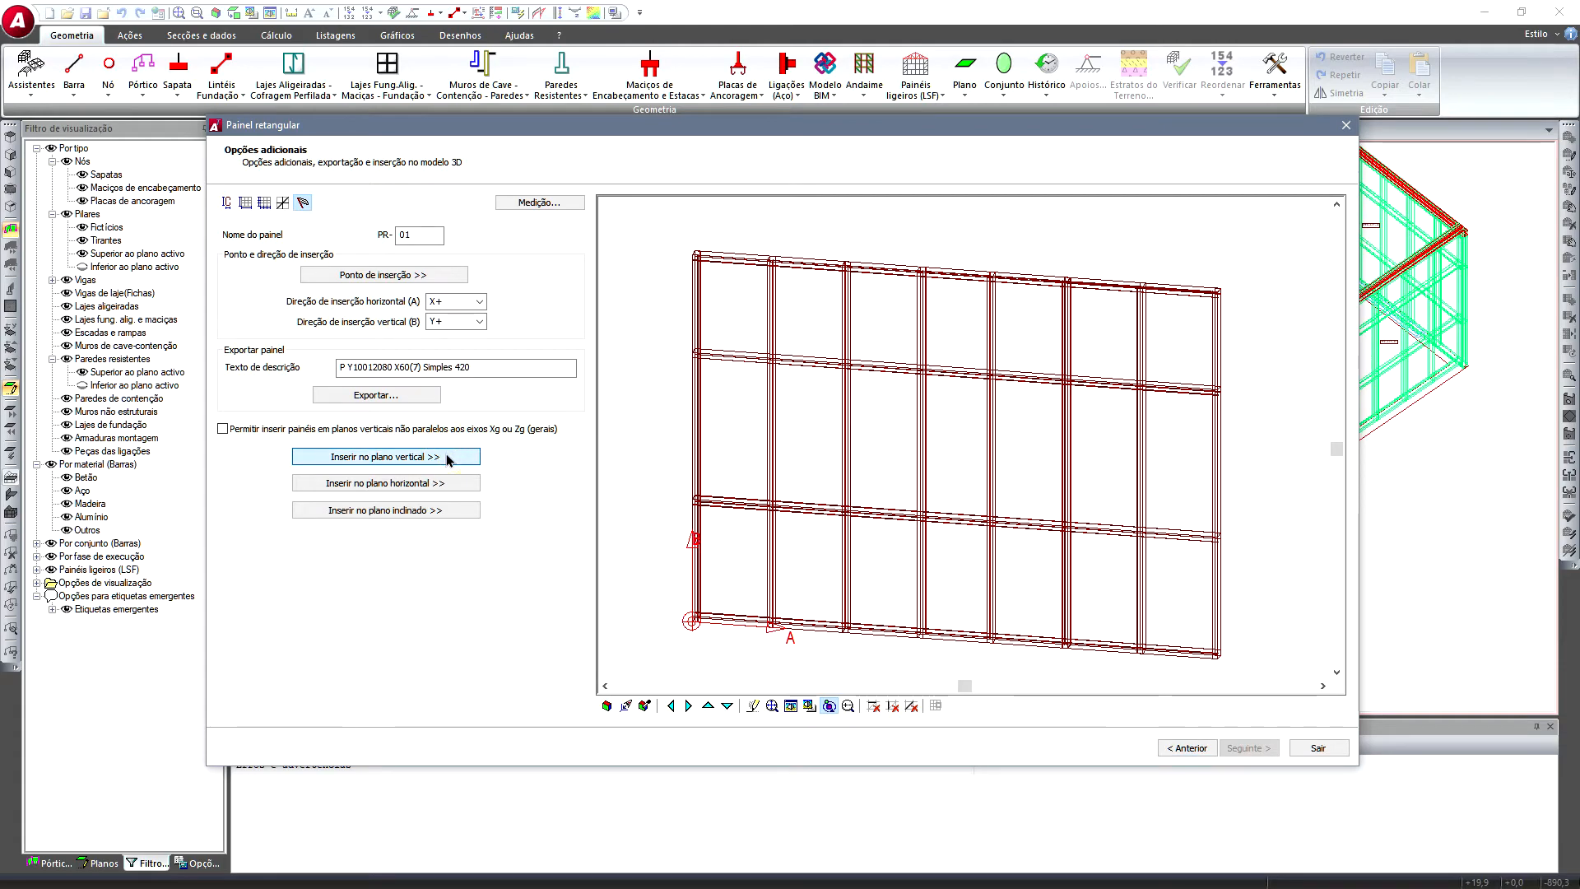
{"action": "scroll", "coordinate": [583, 438], "scroll_direction": "up", "scroll_amount": 5}
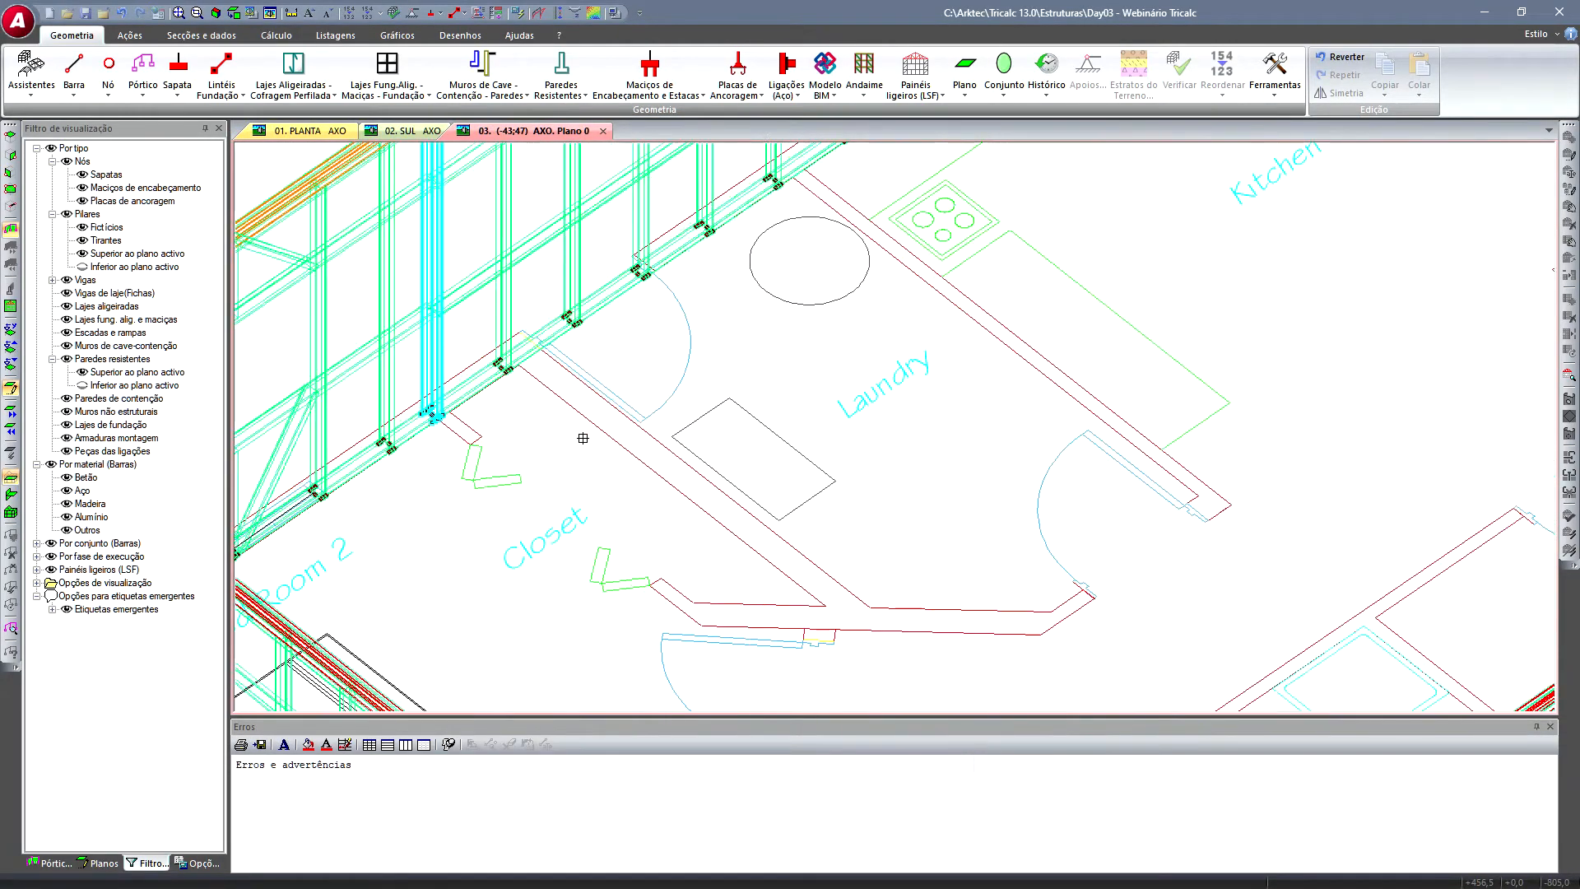
{"action": "middle_click_drag", "start_coordinate": [801, 187], "coordinate": [714, 409]}
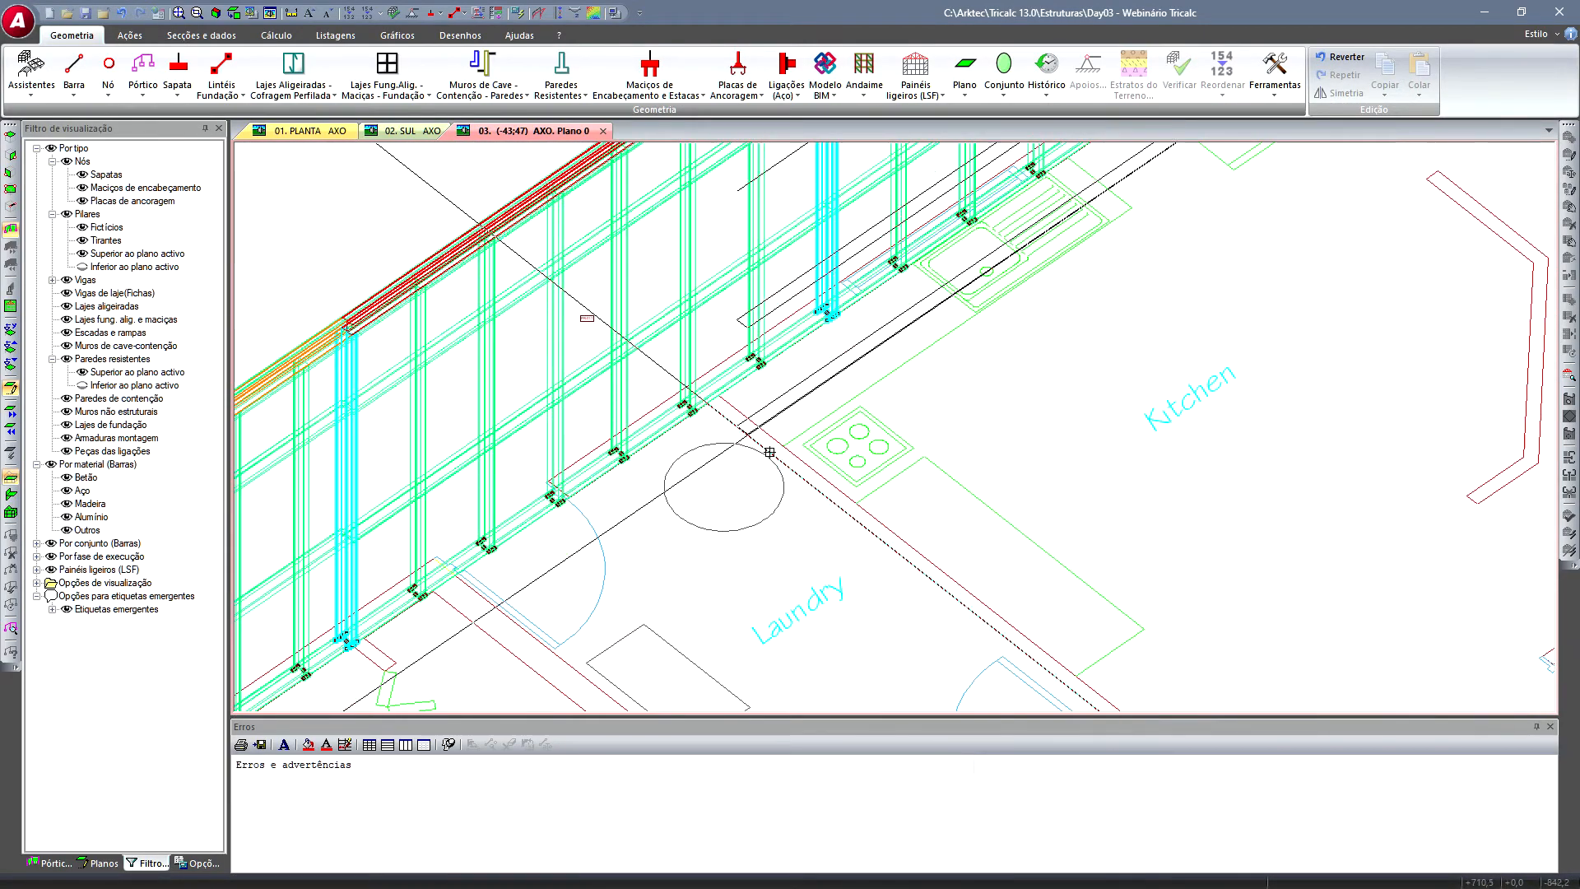
{"action": "right_click", "coordinate": [732, 570]}
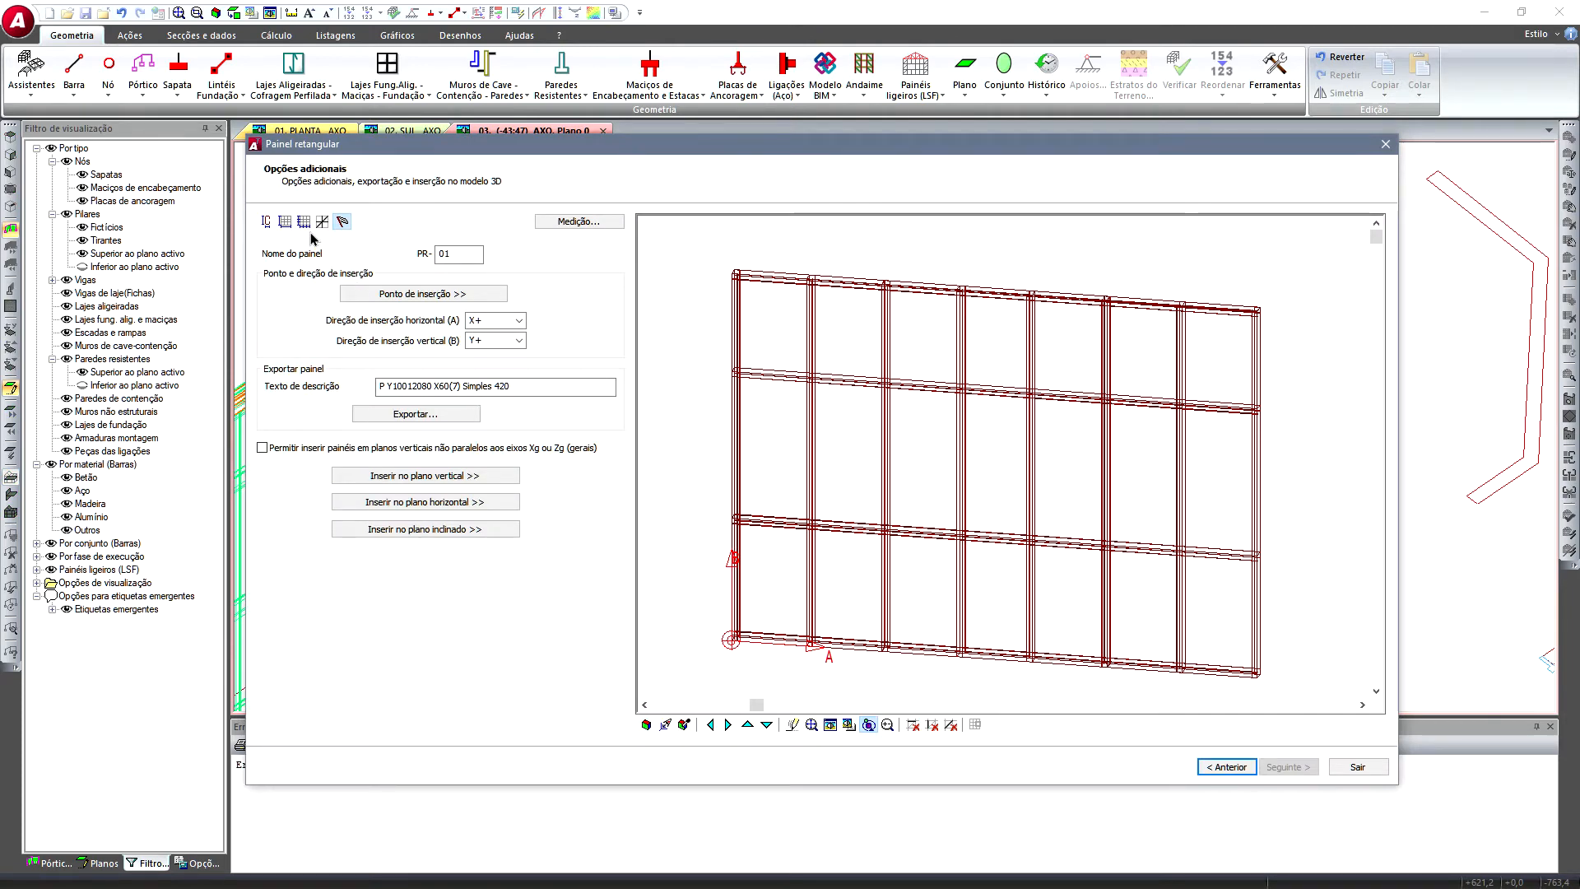
- Set the panel's total length to 380 cm by picking both ends of the Laundry–Kitchen partition on the plan
{"action": "left_click", "coordinate": [284, 221]}
{"action": "left_click", "coordinate": [499, 257]}
{"action": "scroll", "coordinate": [659, 371], "scroll_direction": "up", "scroll_amount": 6}
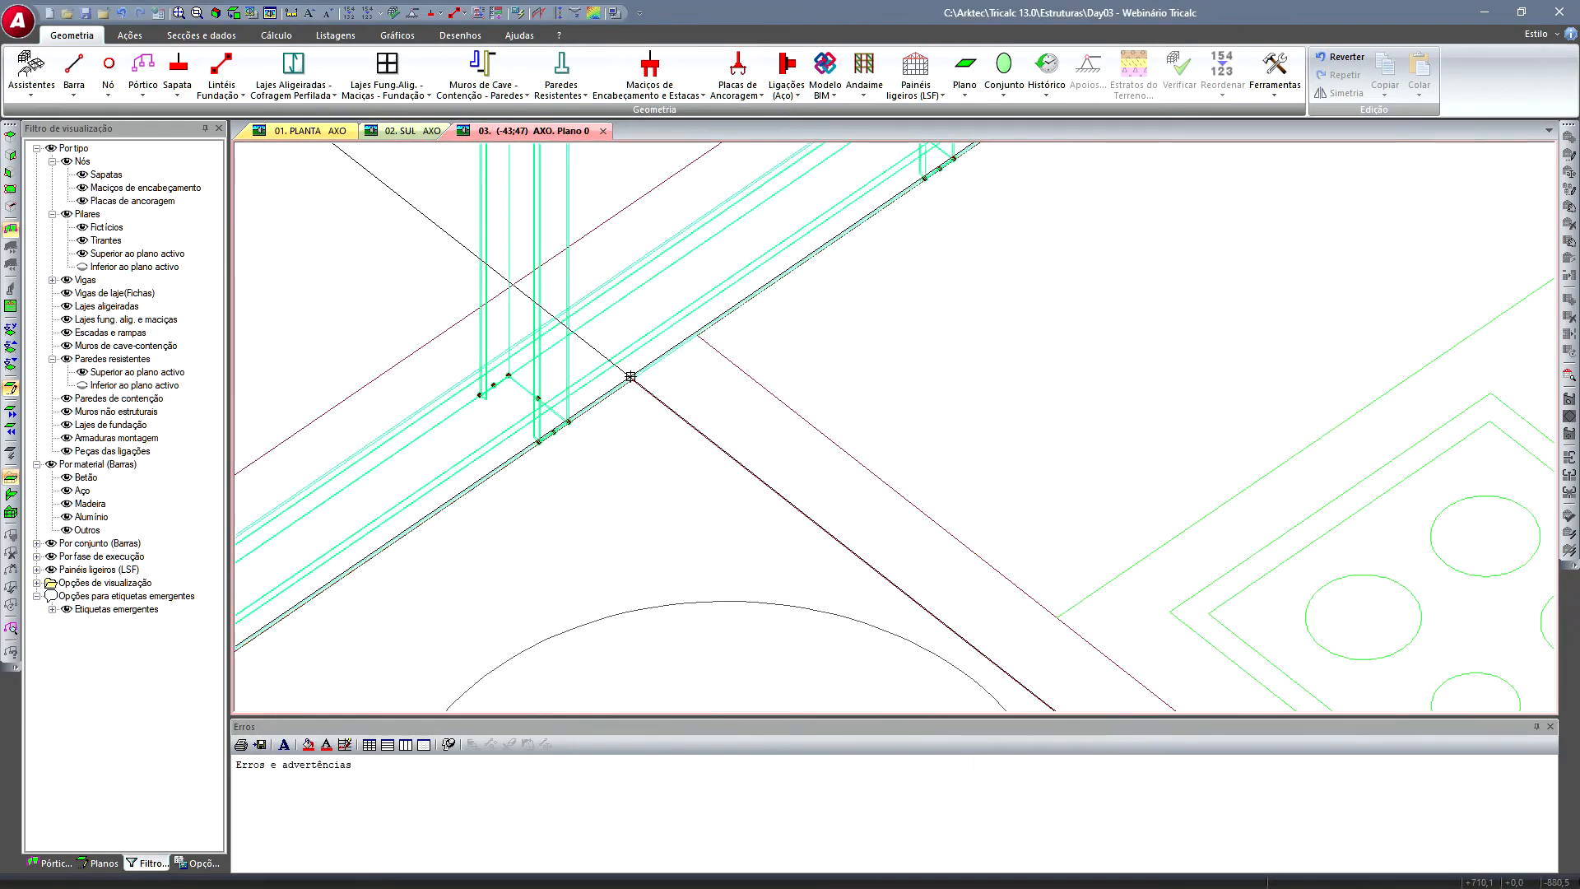
{"action": "scroll", "coordinate": [628, 380], "scroll_direction": "down", "scroll_amount": 3}
{"action": "middle_click_drag", "start_coordinate": [949, 598], "coordinate": [631, 261]}
{"action": "middle_click_drag", "start_coordinate": [1017, 561], "coordinate": [530, 190]}
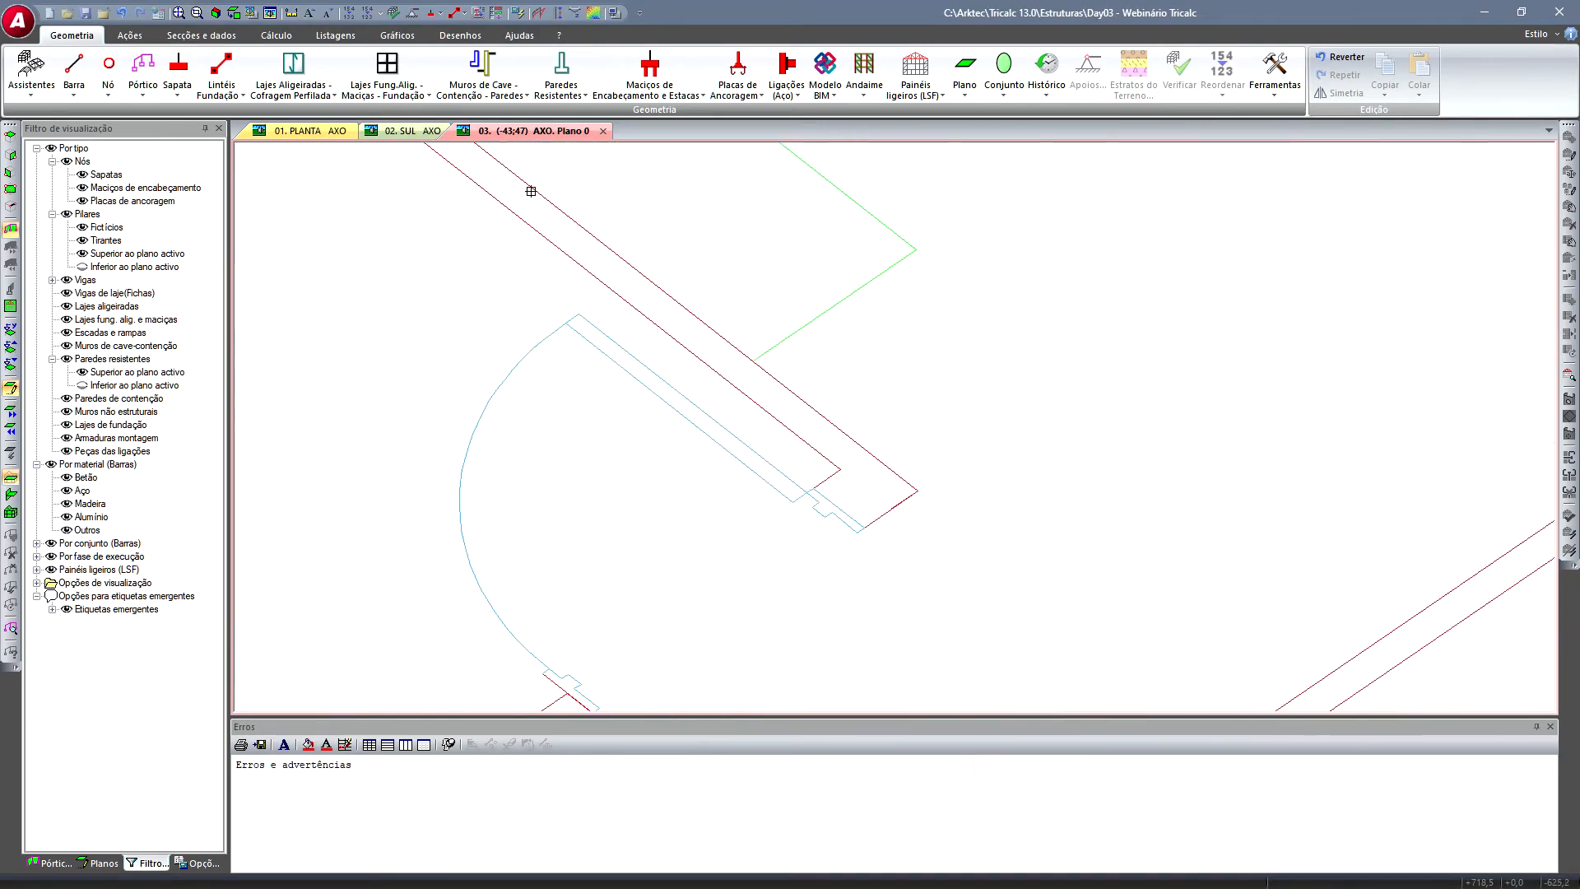
{"action": "left_click", "coordinate": [837, 468]}
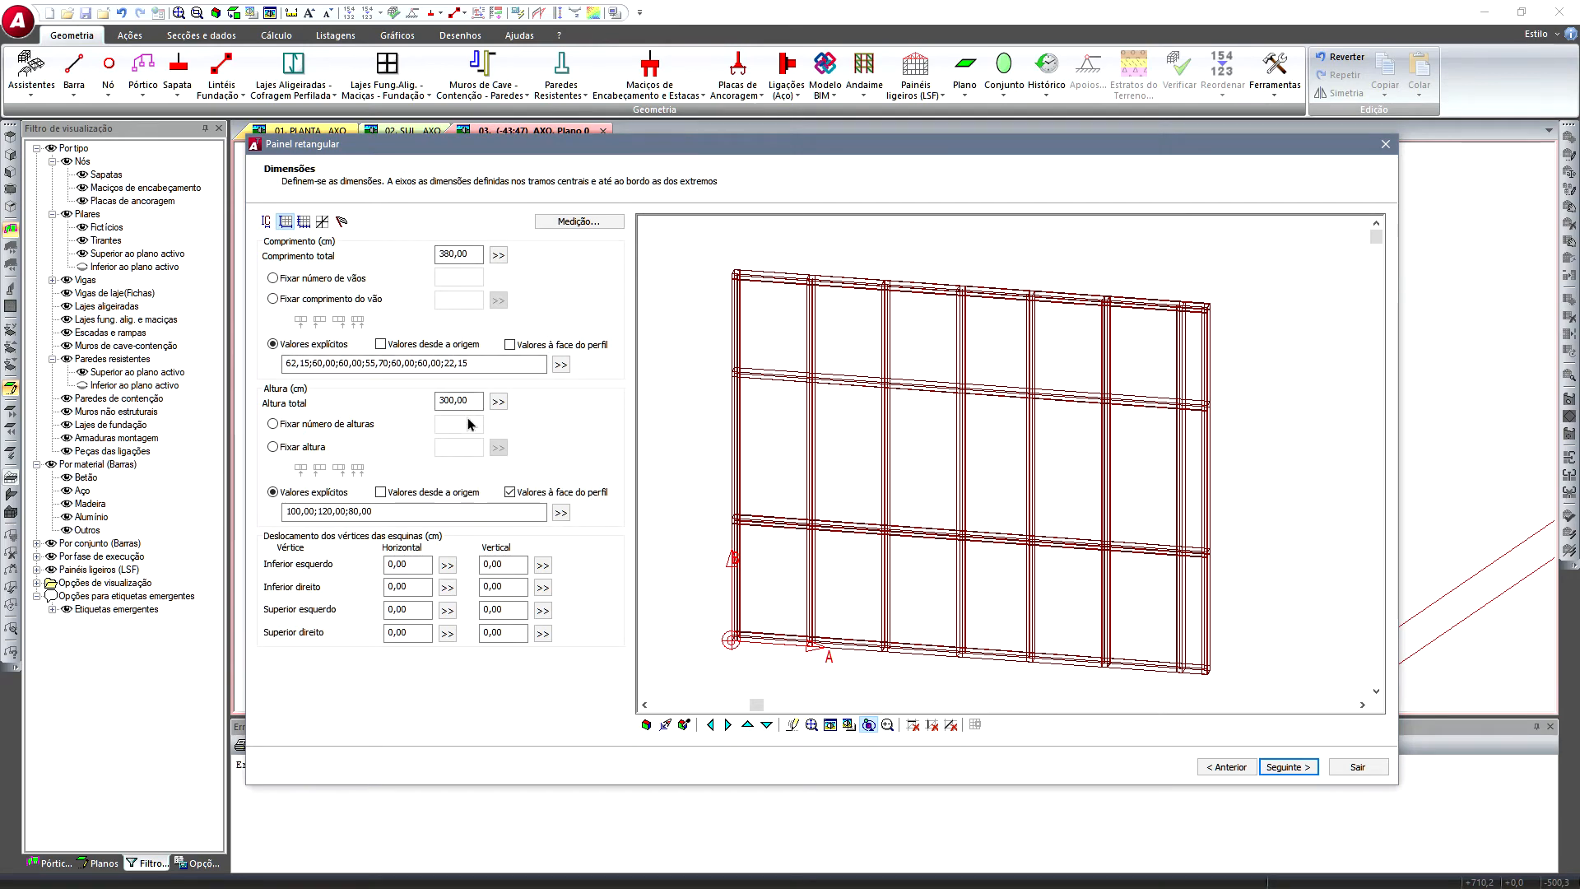
- Insert the panel in a vertical plane along the Laundry–Kitchen partition, from the exterior wall to the doorway end, and finish the panel definition
{"action": "left_click", "coordinate": [343, 222]}
{"action": "left_click_drag", "start_coordinate": [828, 452], "coordinate": [832, 458]}
{"action": "scroll", "coordinate": [773, 585], "scroll_direction": "up", "scroll_amount": 8}
{"action": "middle_click_drag", "start_coordinate": [716, 619], "coordinate": [761, 563]}
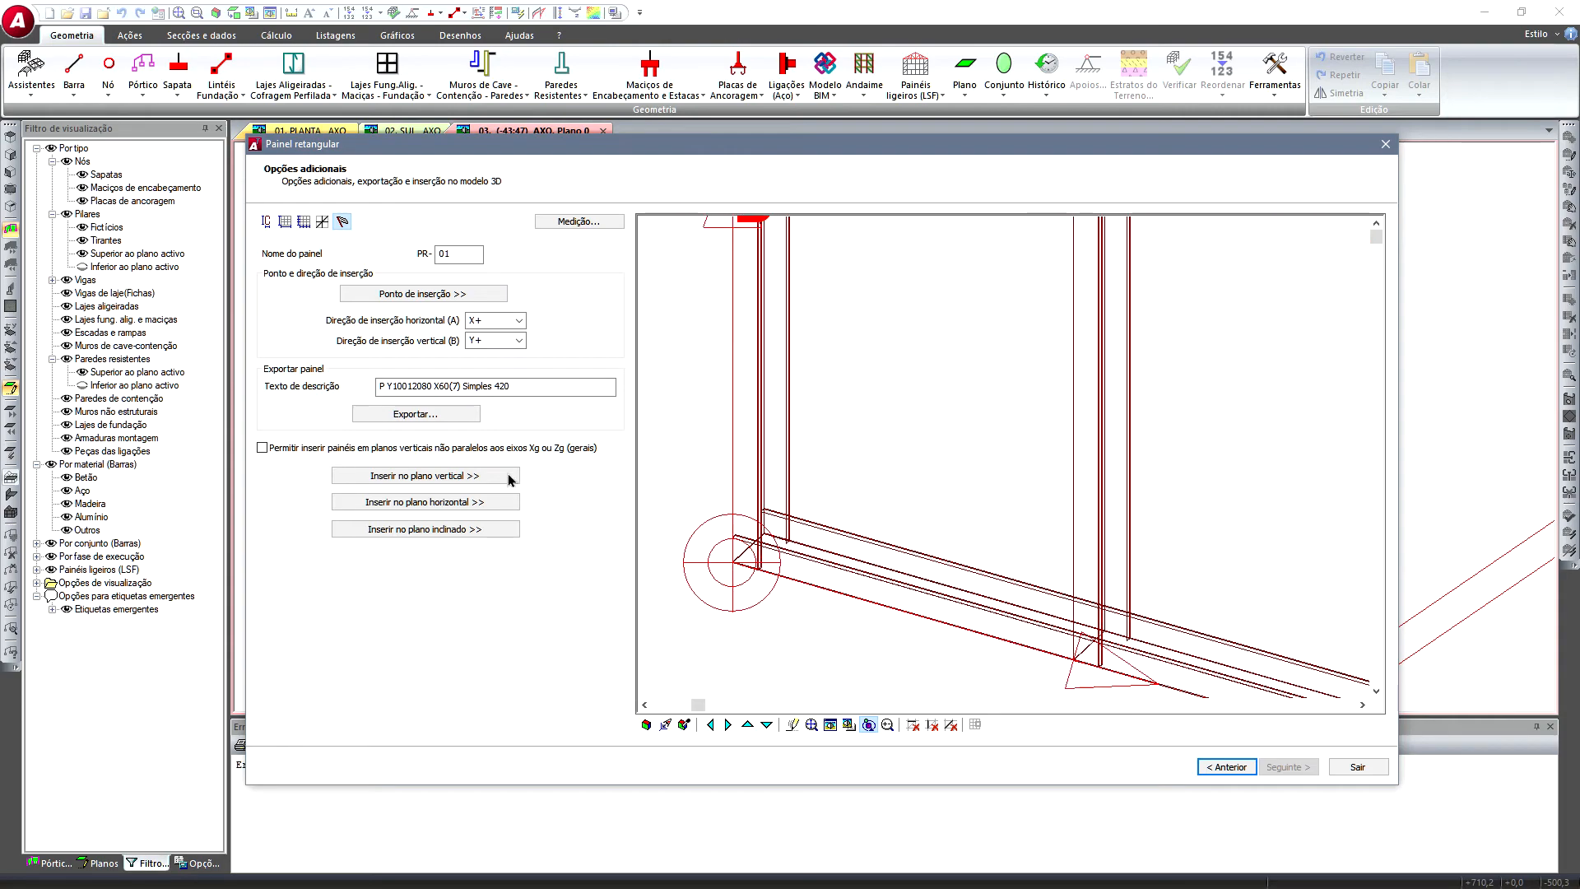
{"action": "left_click", "coordinate": [394, 476]}
{"action": "middle_click_drag", "start_coordinate": [613, 342], "coordinate": [875, 628]}
{"action": "scroll", "coordinate": [874, 629], "scroll_direction": "down", "scroll_amount": 3}
{"action": "middle_click_drag", "start_coordinate": [725, 503], "coordinate": [804, 589]}
{"action": "scroll", "coordinate": [666, 415], "scroll_direction": "up", "scroll_amount": 2}
{"action": "scroll", "coordinate": [666, 416], "scroll_direction": "up", "scroll_amount": 4}
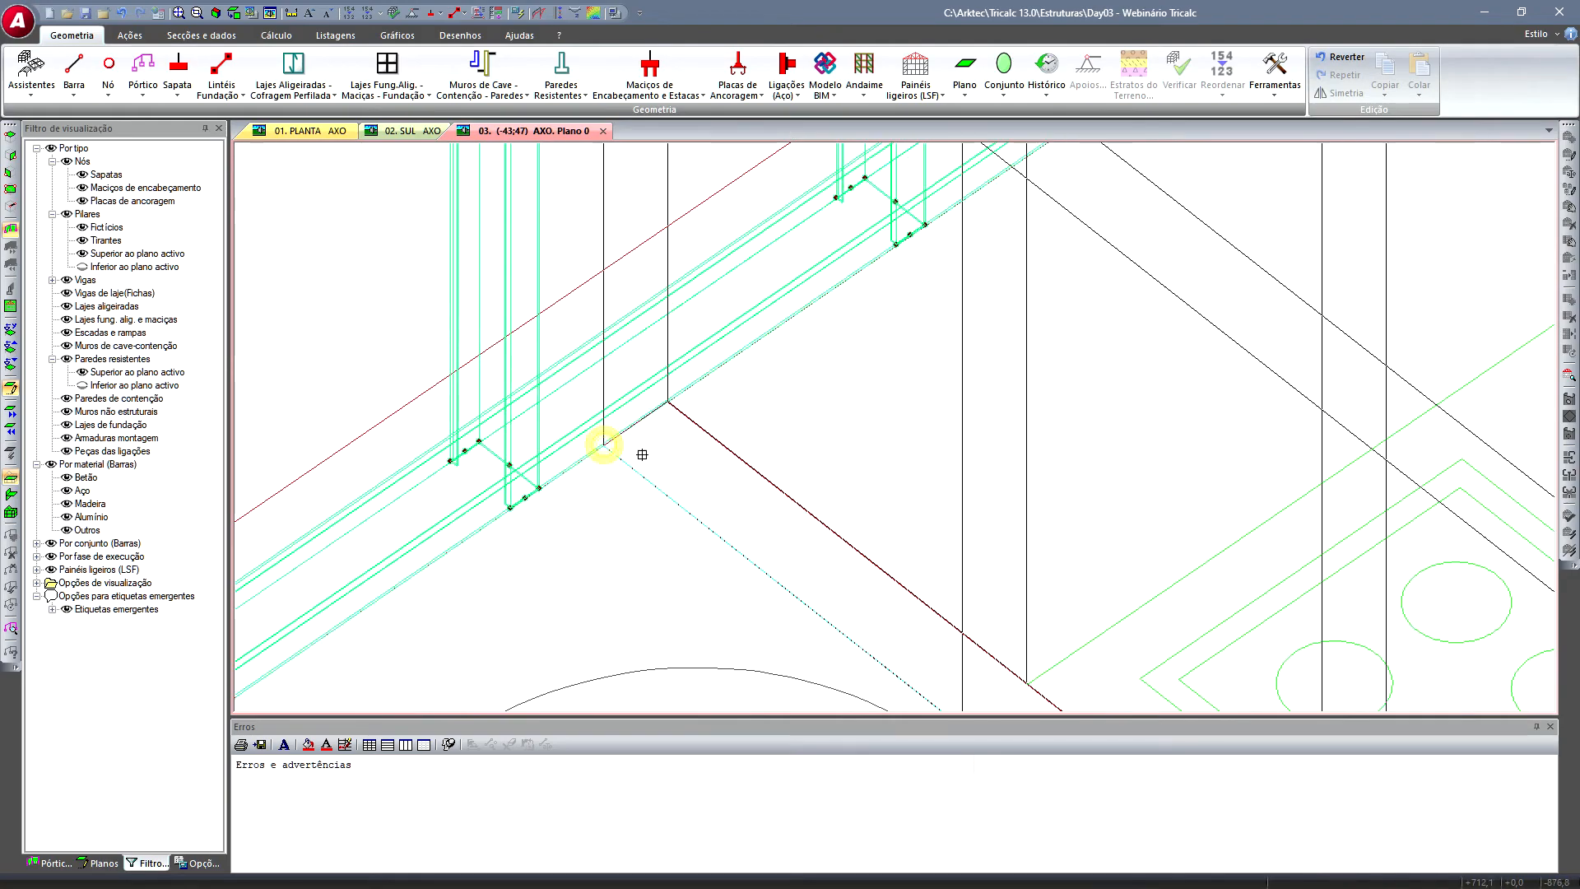
{"action": "scroll", "coordinate": [774, 546], "scroll_direction": "down", "scroll_amount": 2}
{"action": "scroll", "coordinate": [783, 547], "scroll_direction": "down", "scroll_amount": 3}
{"action": "middle_click_drag", "start_coordinate": [1004, 655], "coordinate": [586, 277]}
{"action": "scroll", "coordinate": [587, 277], "scroll_direction": "down", "scroll_amount": 1}
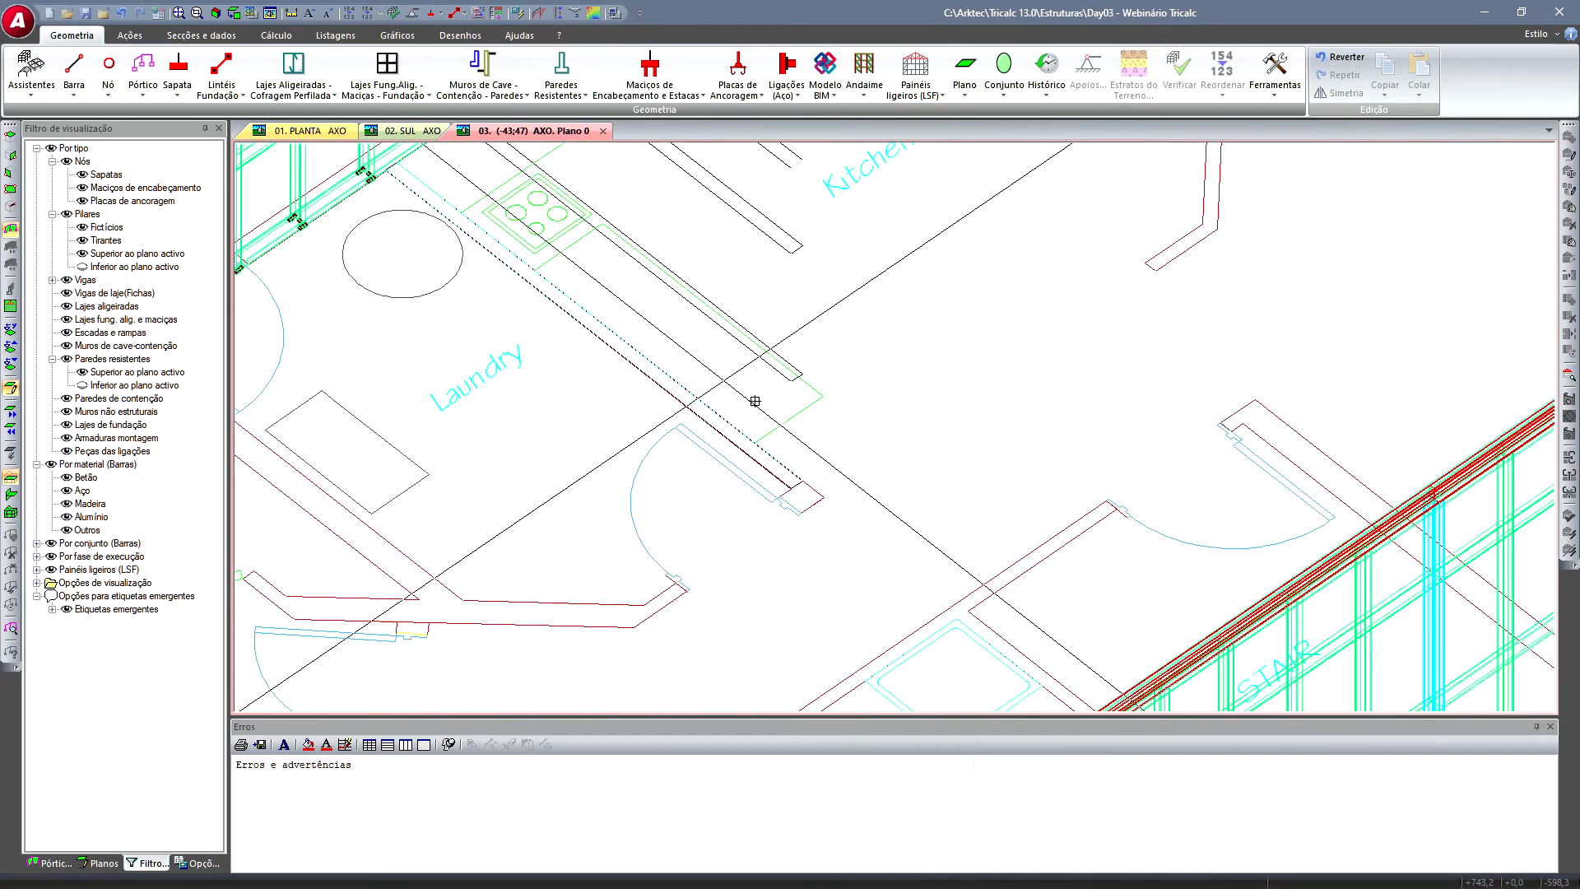
{"action": "left_click", "coordinate": [788, 482]}
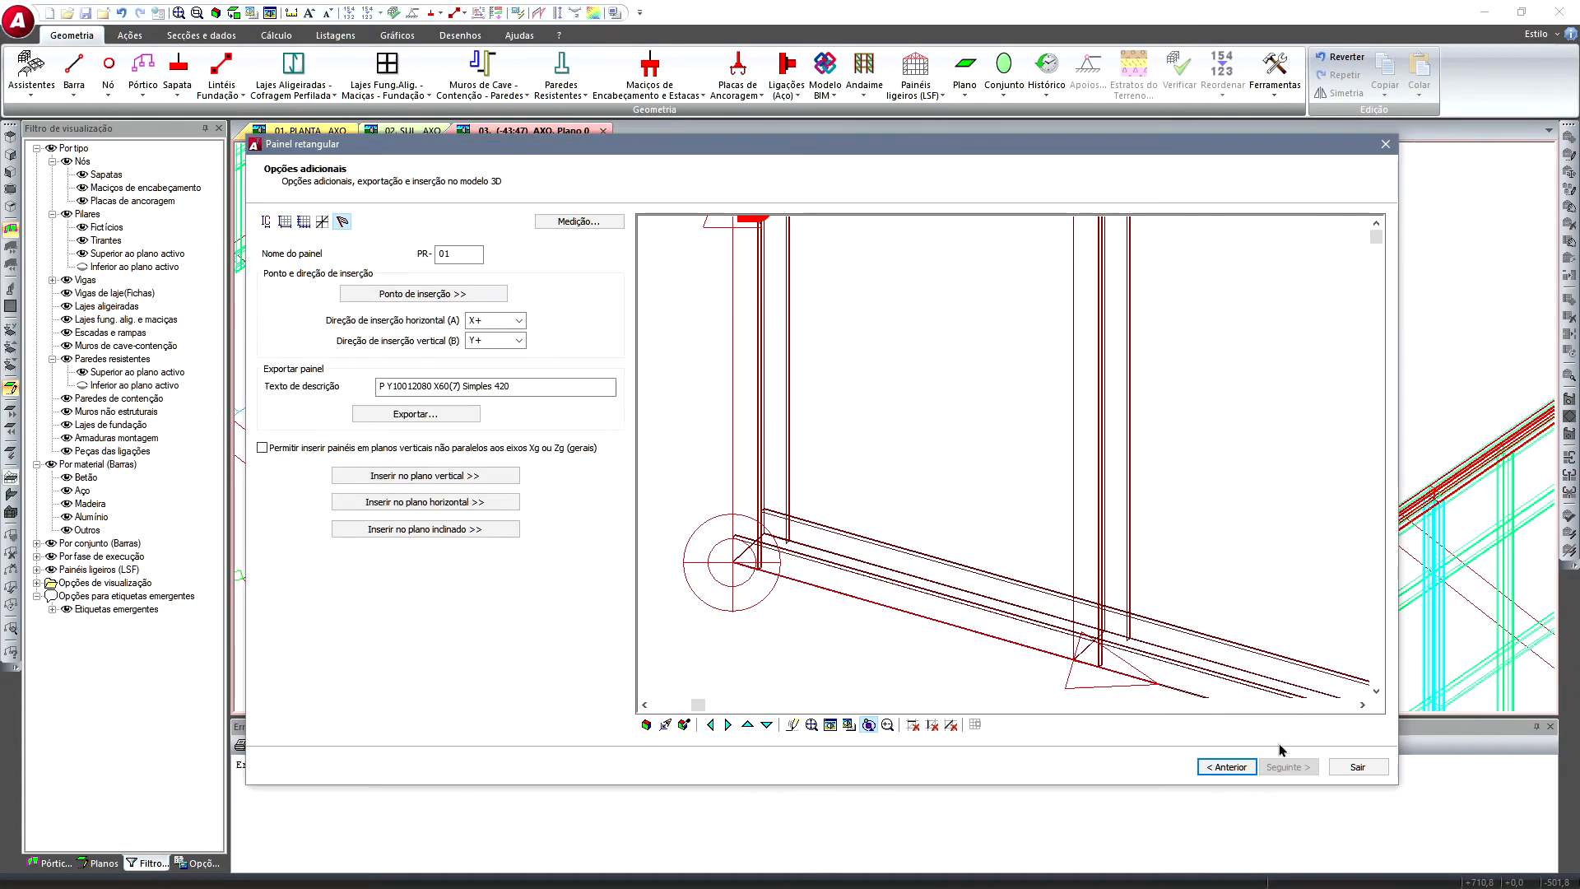
{"action": "left_click", "coordinate": [1358, 766]}
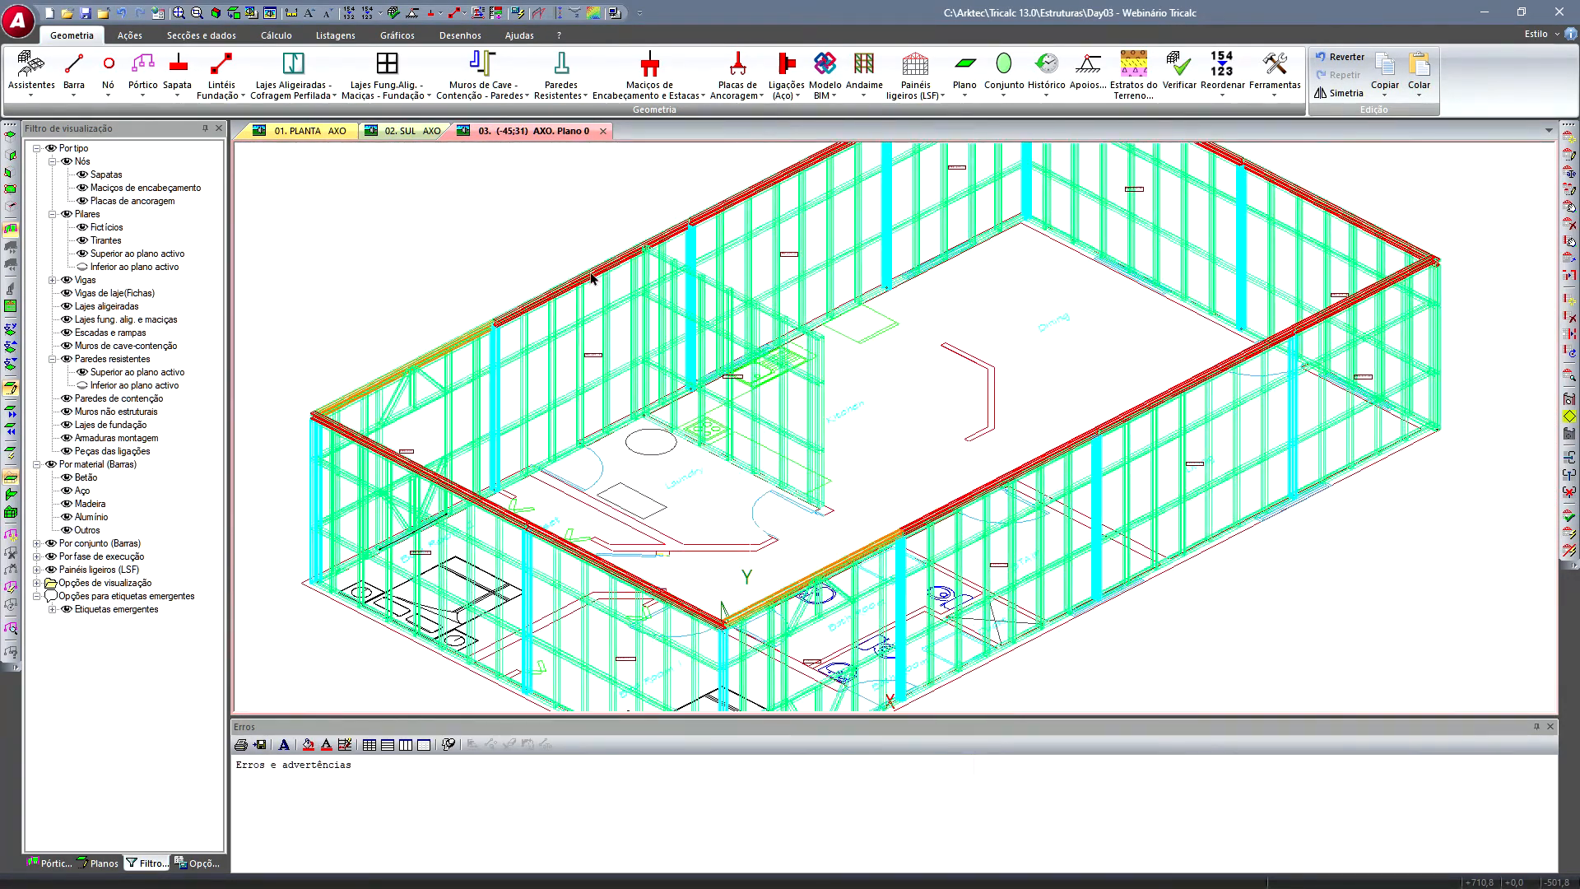
- Adjust the meeting of the Laundry's exterior panel and the new partition panel as an L encounter of two panels
{"action": "left_click", "coordinate": [916, 74]}
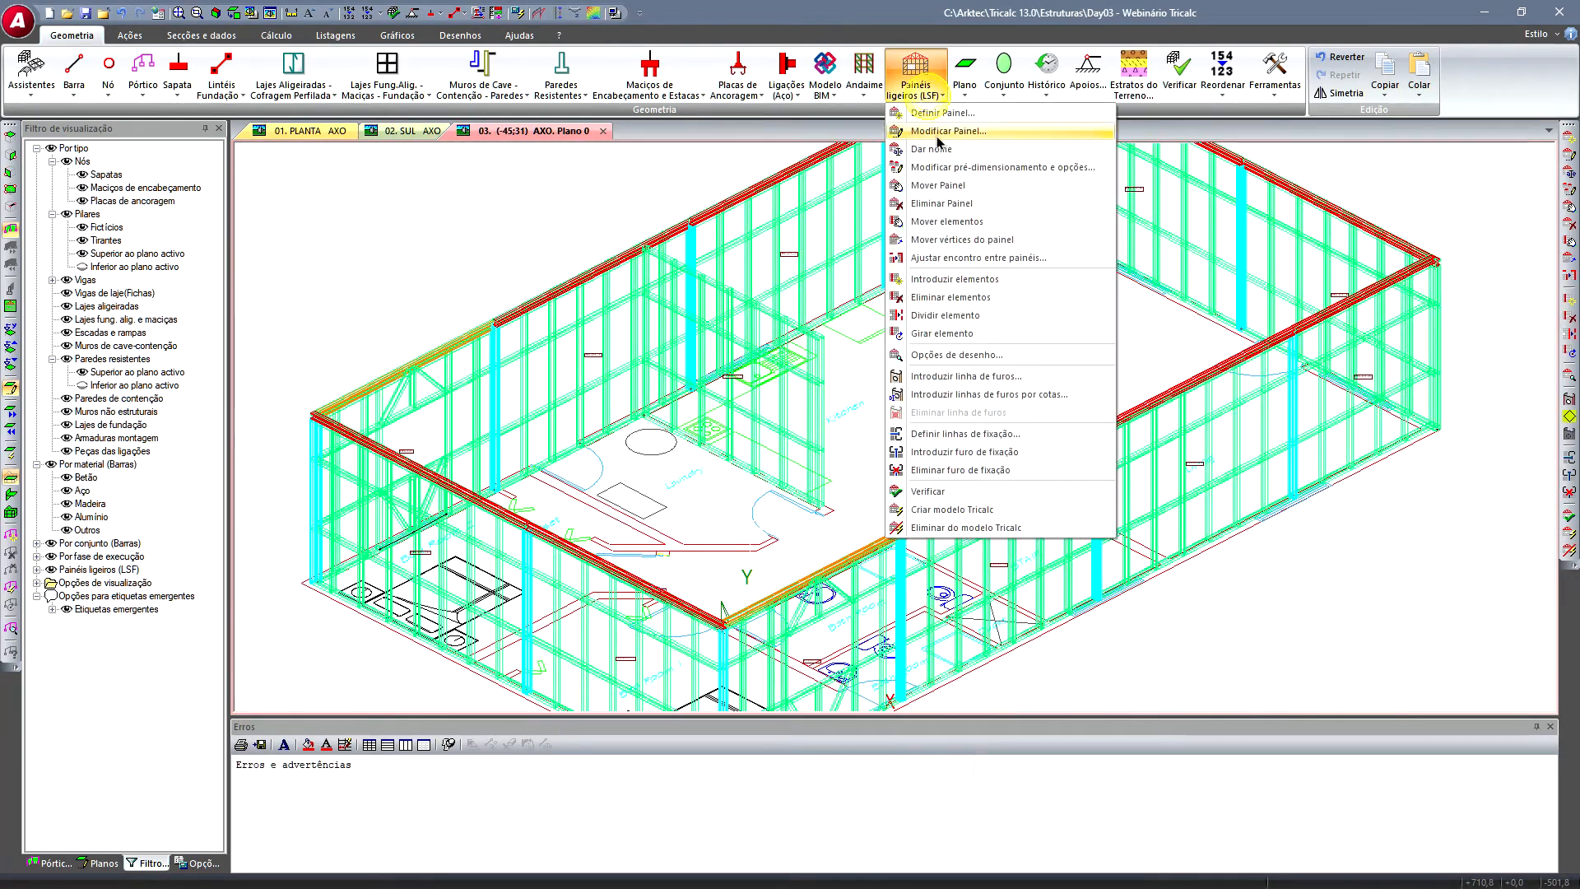
{"action": "left_click", "coordinate": [975, 257]}
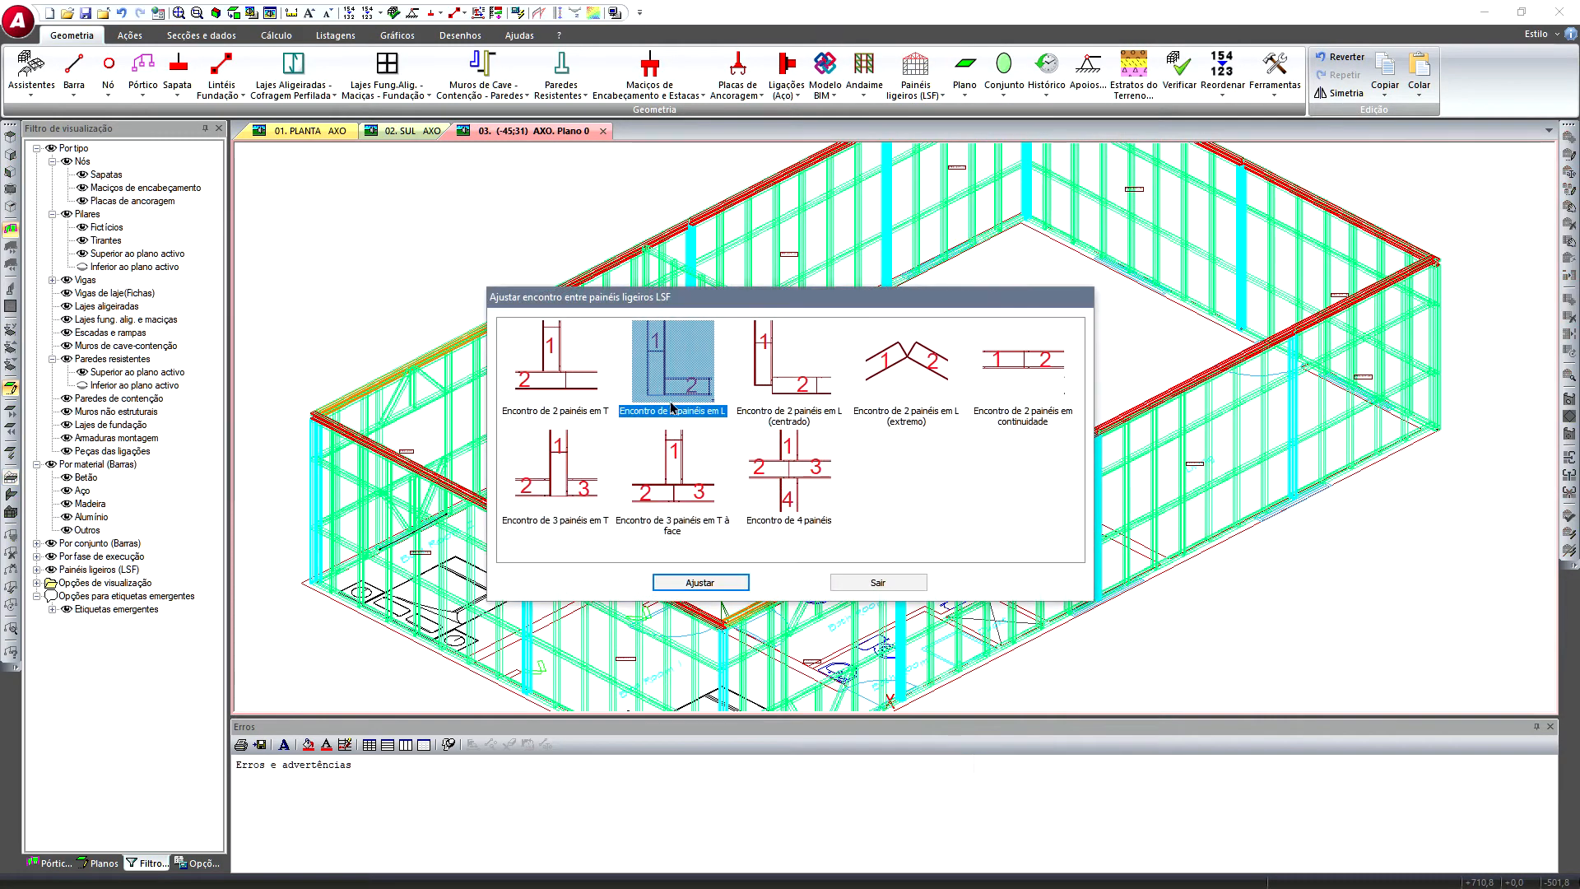
{"action": "left_click", "coordinate": [701, 582]}
{"action": "left_click", "coordinate": [600, 306]}
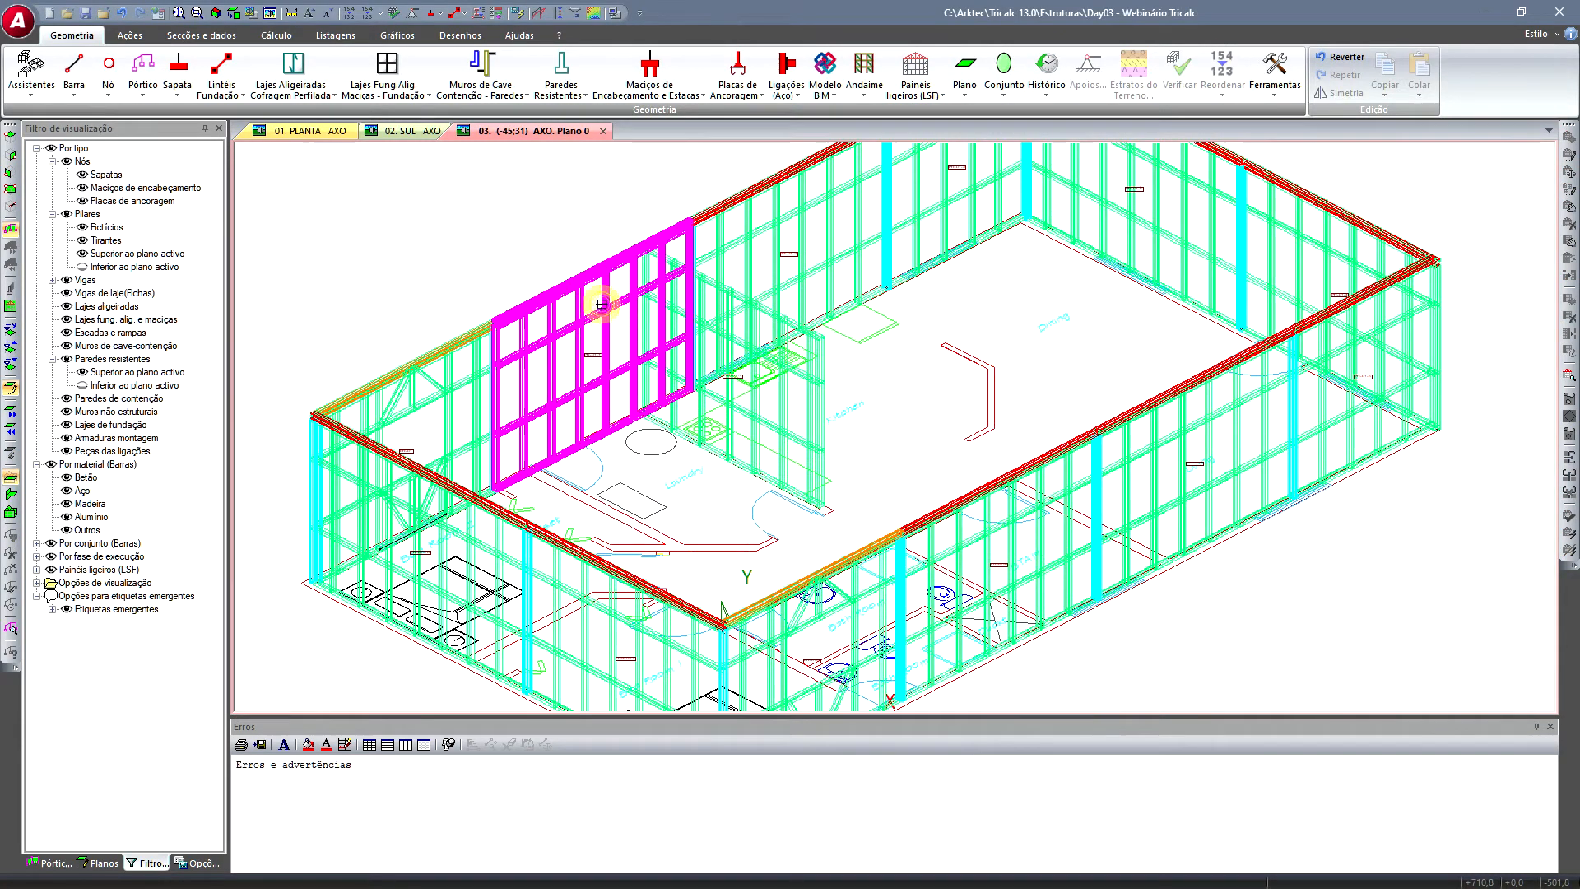
{"action": "left_click", "coordinate": [759, 451]}
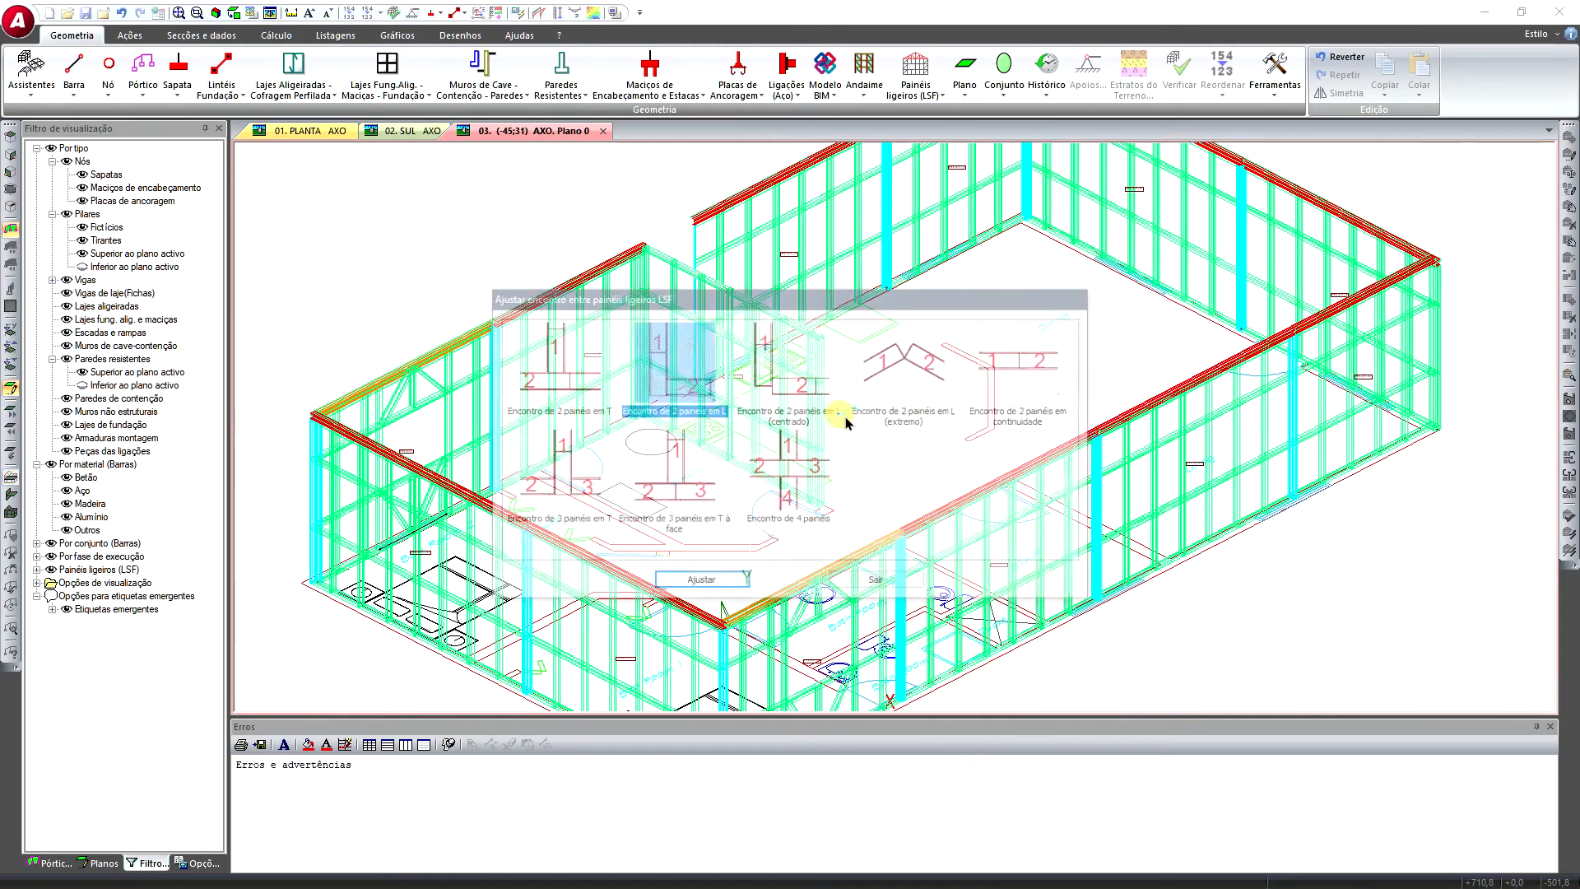
{"action": "left_click", "coordinate": [875, 586]}
{"action": "middle_click_drag", "start_coordinate": [665, 396], "coordinate": [595, 395]}
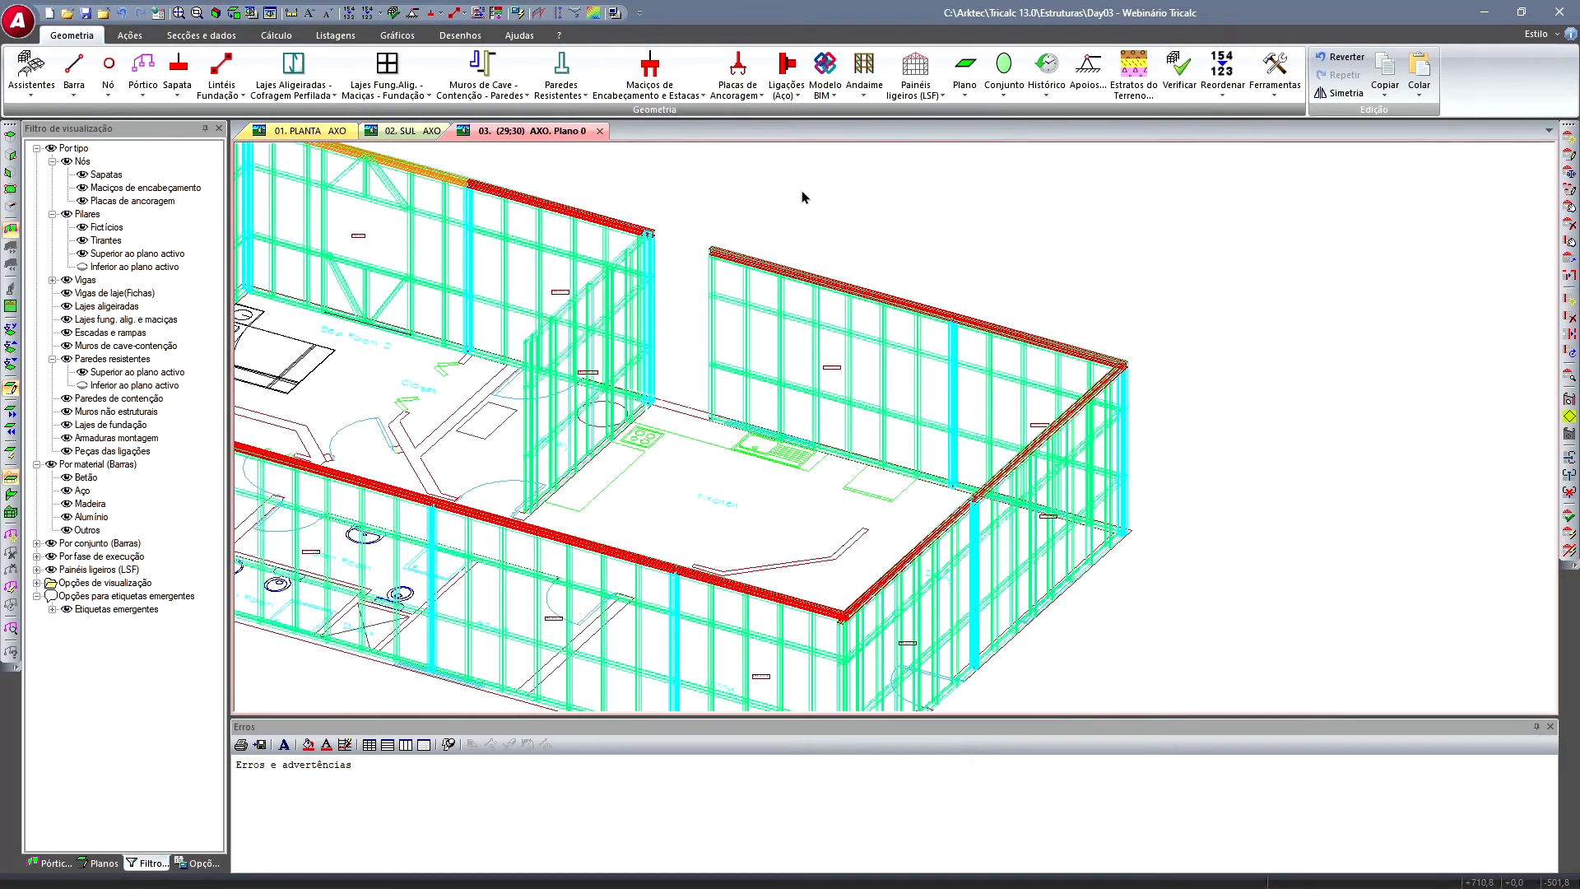
- Adjust the partition panel and the two exterior panels on either side of it as a face T encounter of three panels
{"action": "left_click", "coordinate": [915, 89]}
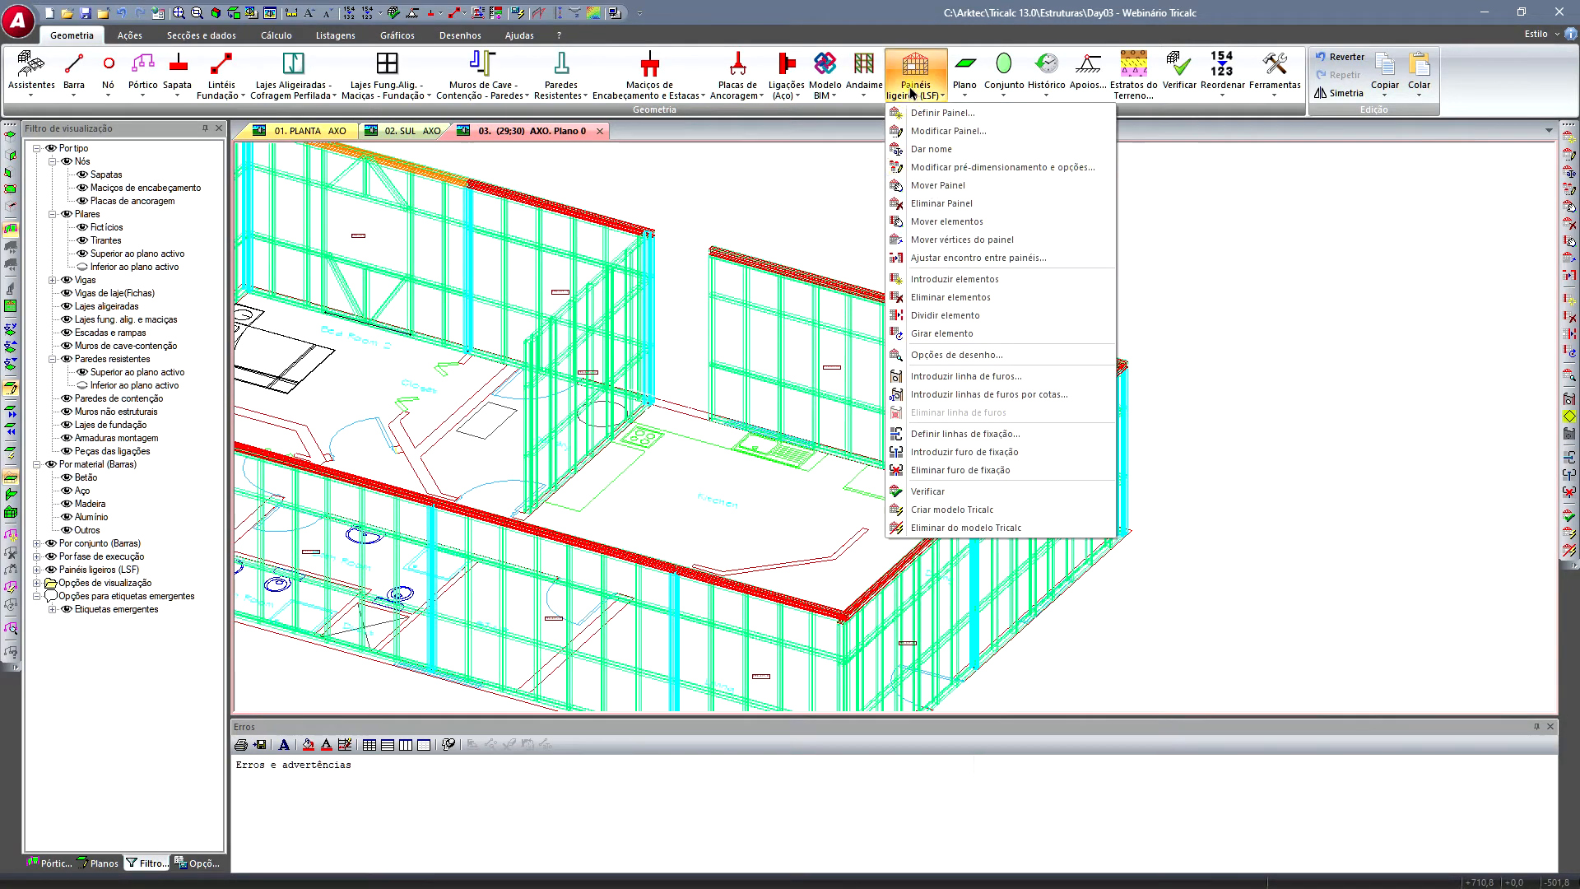
{"action": "left_click", "coordinate": [964, 269]}
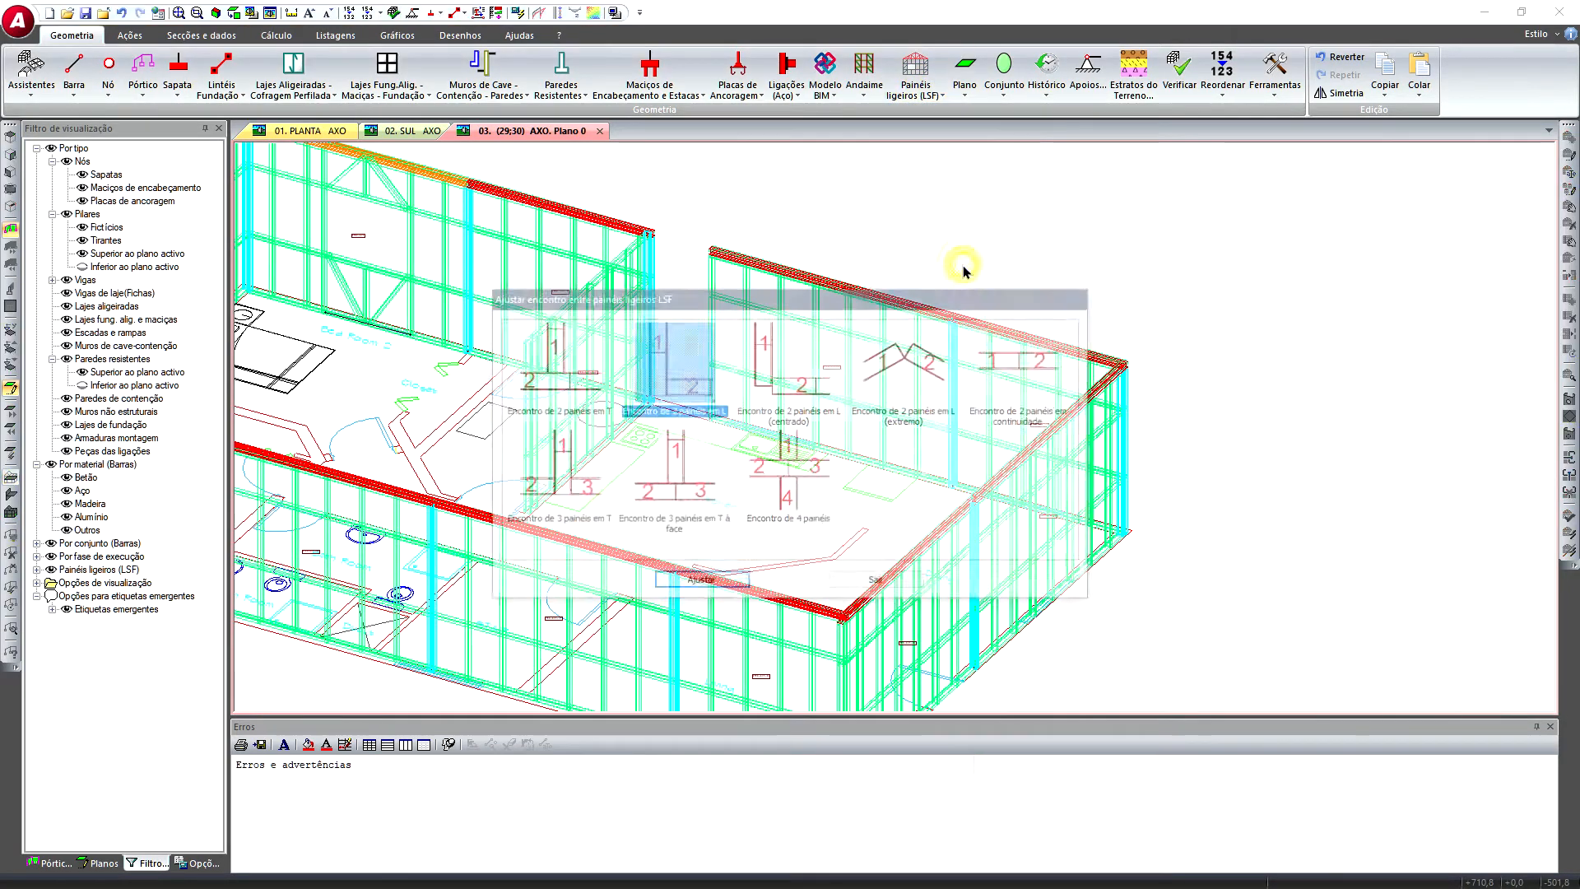
{"action": "left_click", "coordinate": [684, 491]}
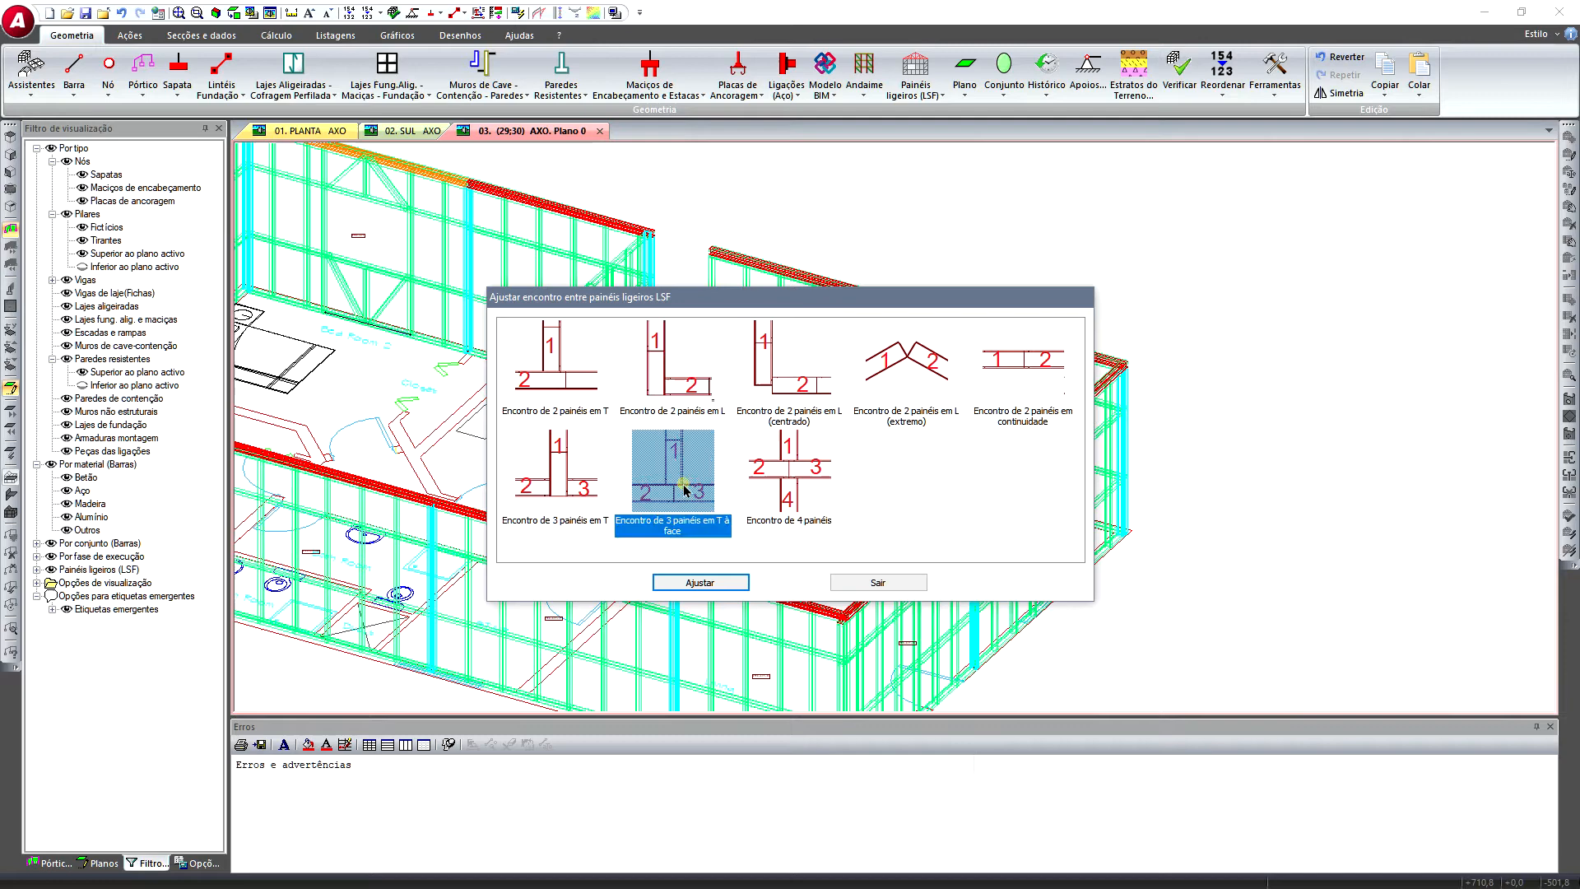
{"action": "left_click", "coordinate": [721, 582]}
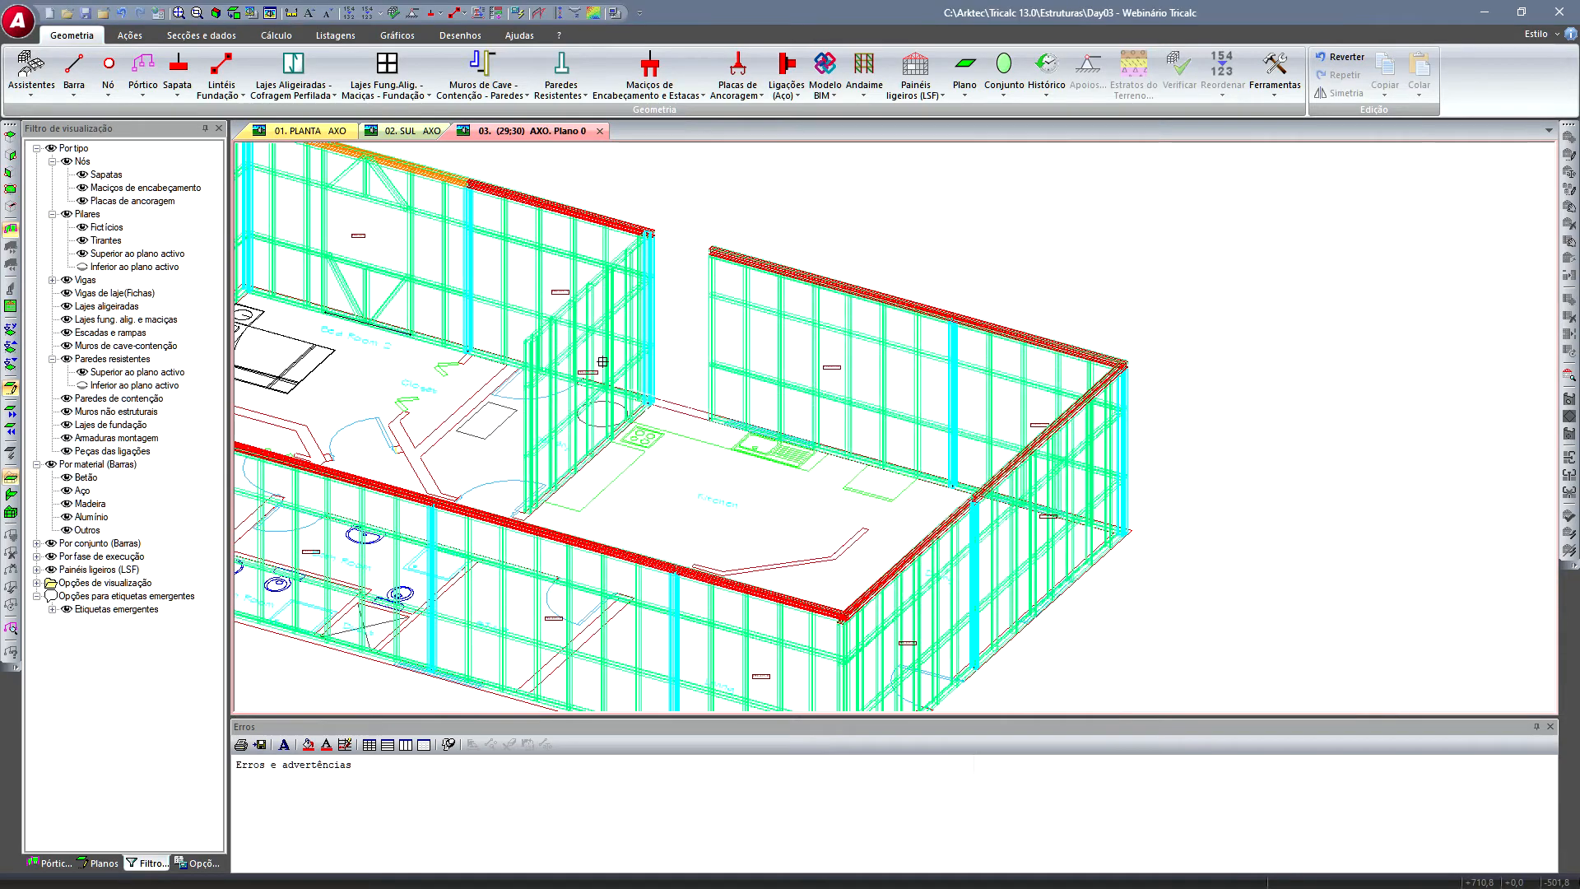
{"action": "left_click", "coordinate": [549, 435]}
{"action": "left_click", "coordinate": [571, 241]}
{"action": "left_click", "coordinate": [747, 318]}
{"action": "left_click", "coordinate": [868, 586]}
- Start a new rectangular panel dimensioned in cm, using the CF 100.45.2,0 profile for all bars
{"action": "middle_click_drag", "start_coordinate": [713, 529], "coordinate": [694, 368], "text": "shift"}
{"action": "middle_click_drag", "start_coordinate": [613, 401], "coordinate": [700, 424], "text": "shift"}
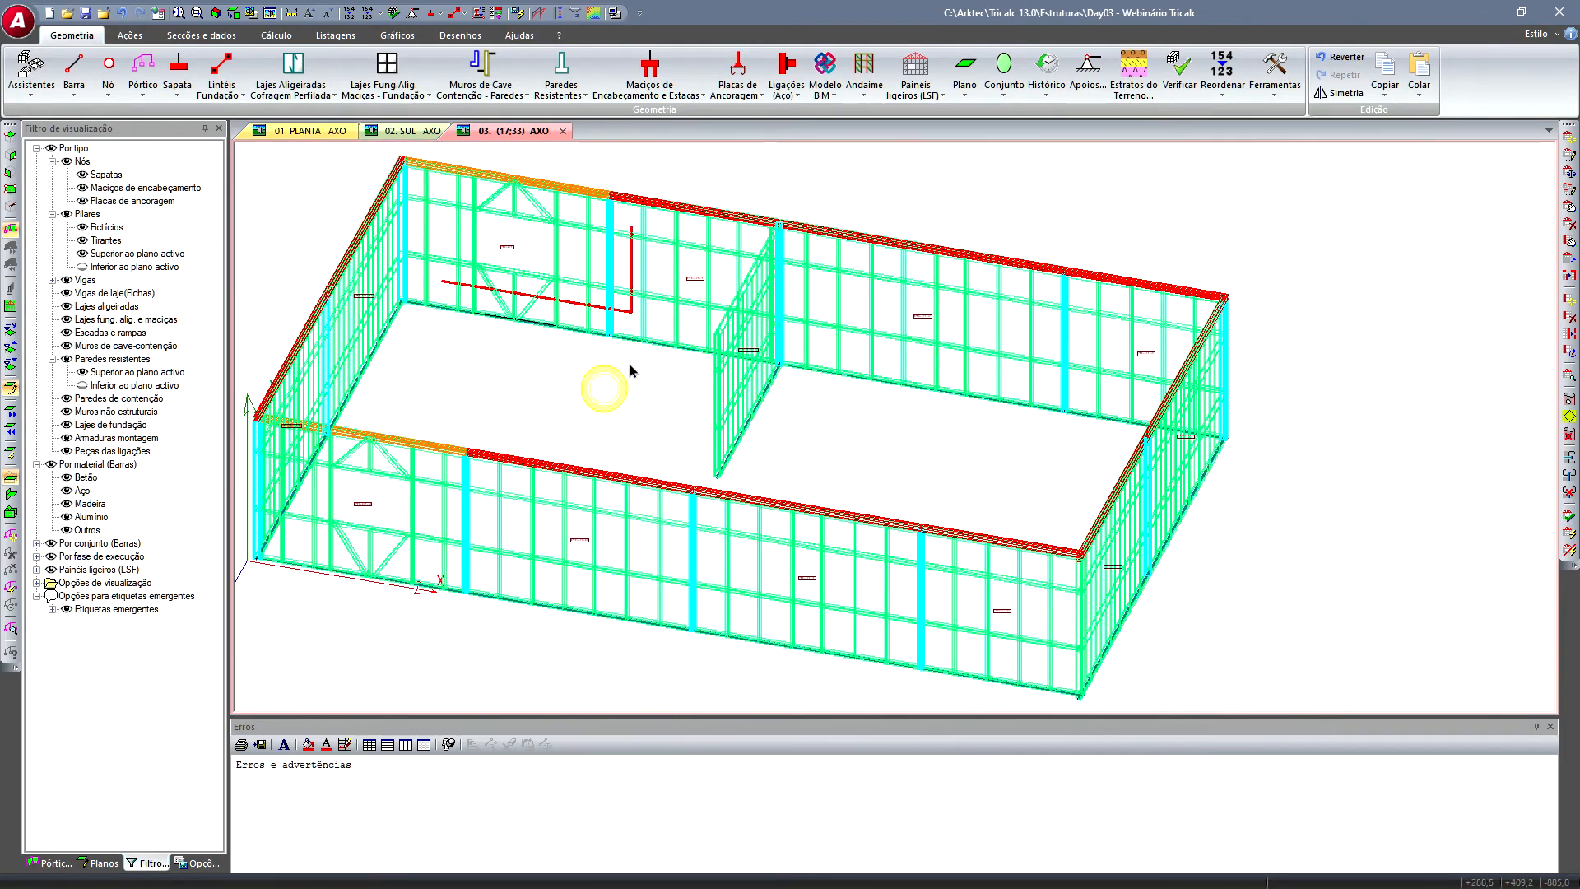
{"action": "middle_click_drag", "start_coordinate": [633, 367], "coordinate": [926, 494], "text": "shift"}
{"action": "left_click", "coordinate": [915, 78]}
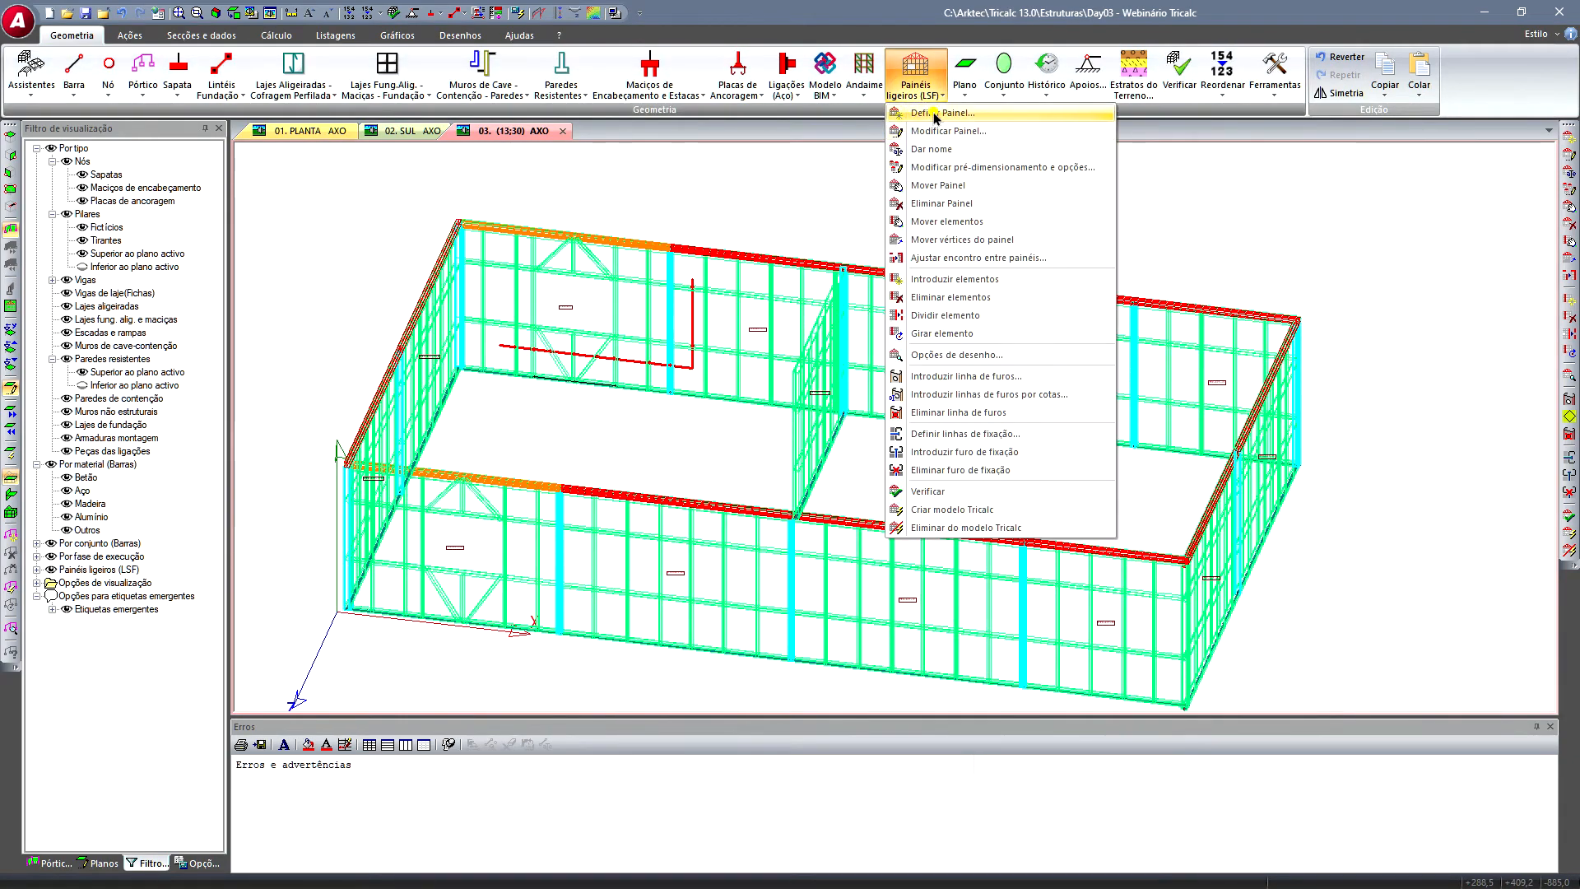
{"action": "left_click", "coordinate": [935, 114]}
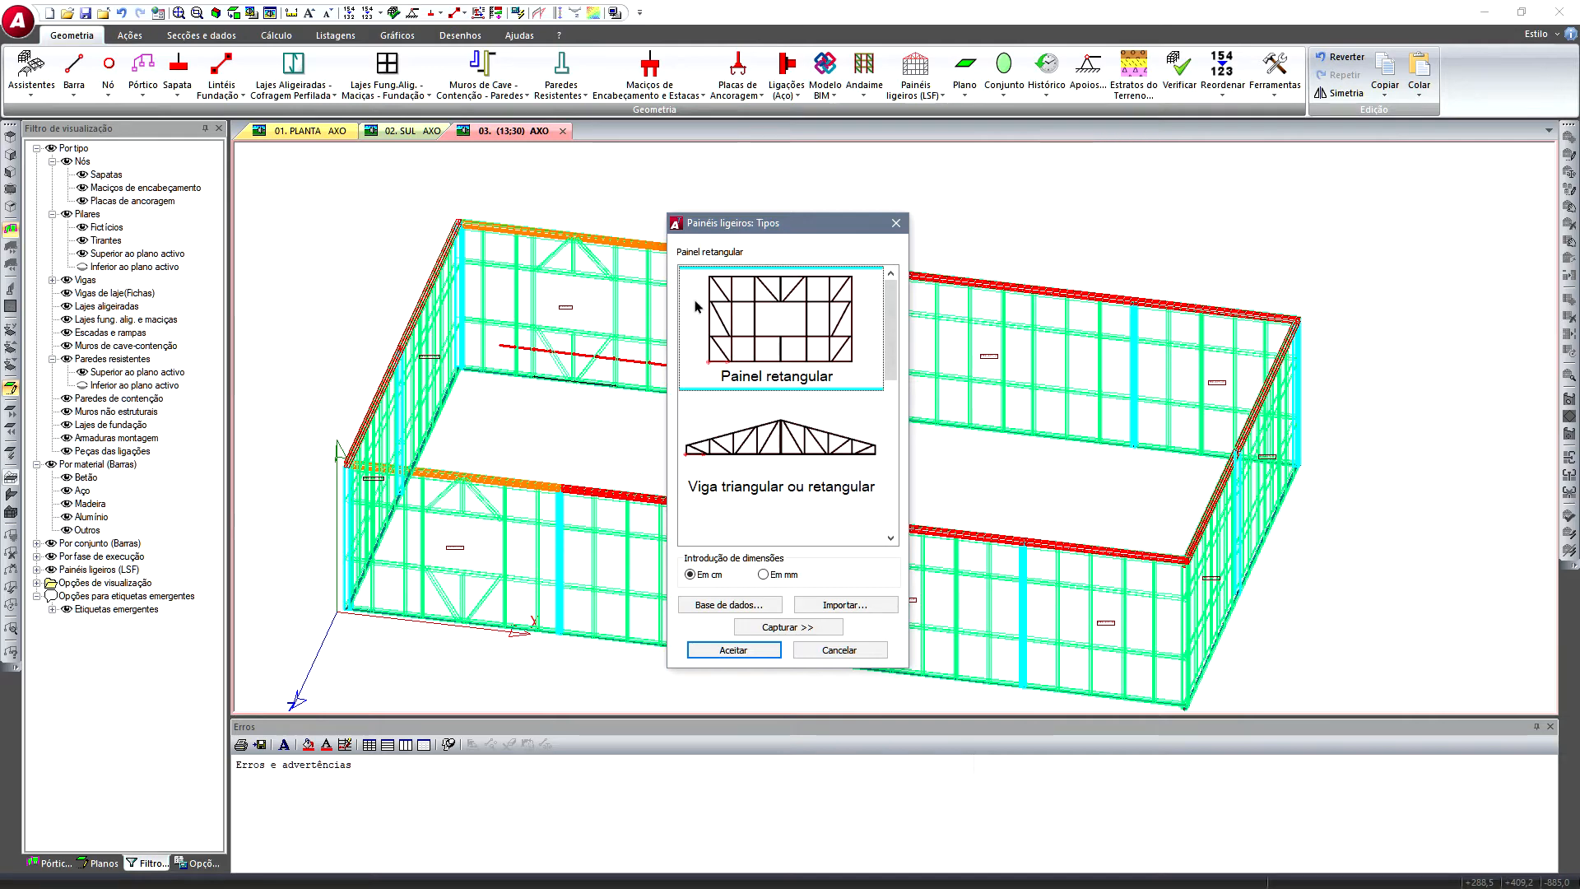
{"action": "left_click", "coordinate": [754, 650]}
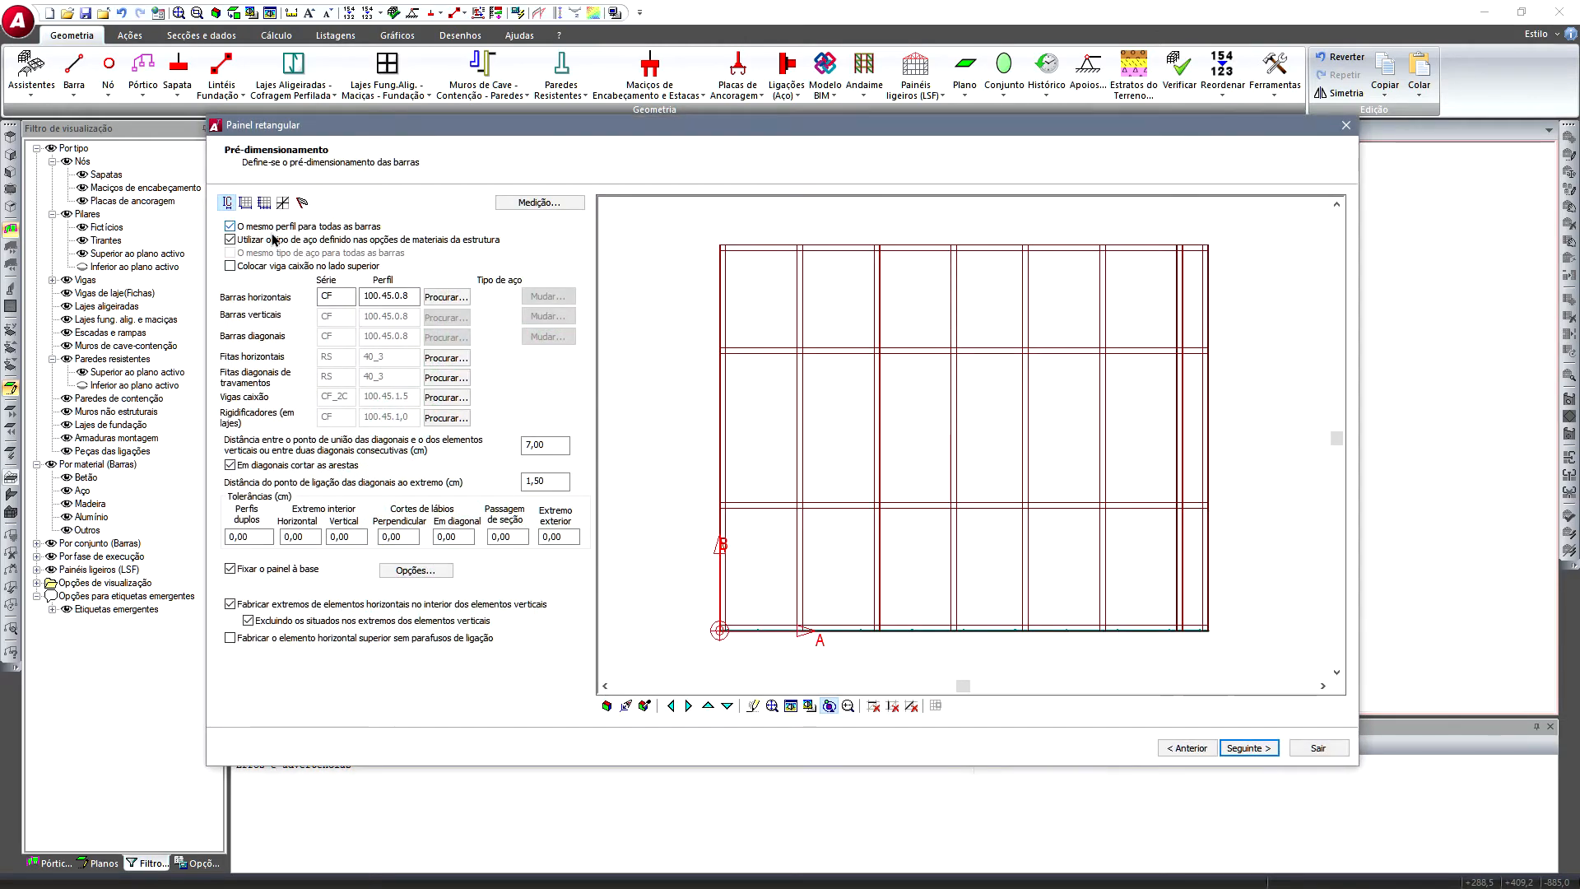
{"action": "left_click", "coordinate": [446, 297]}
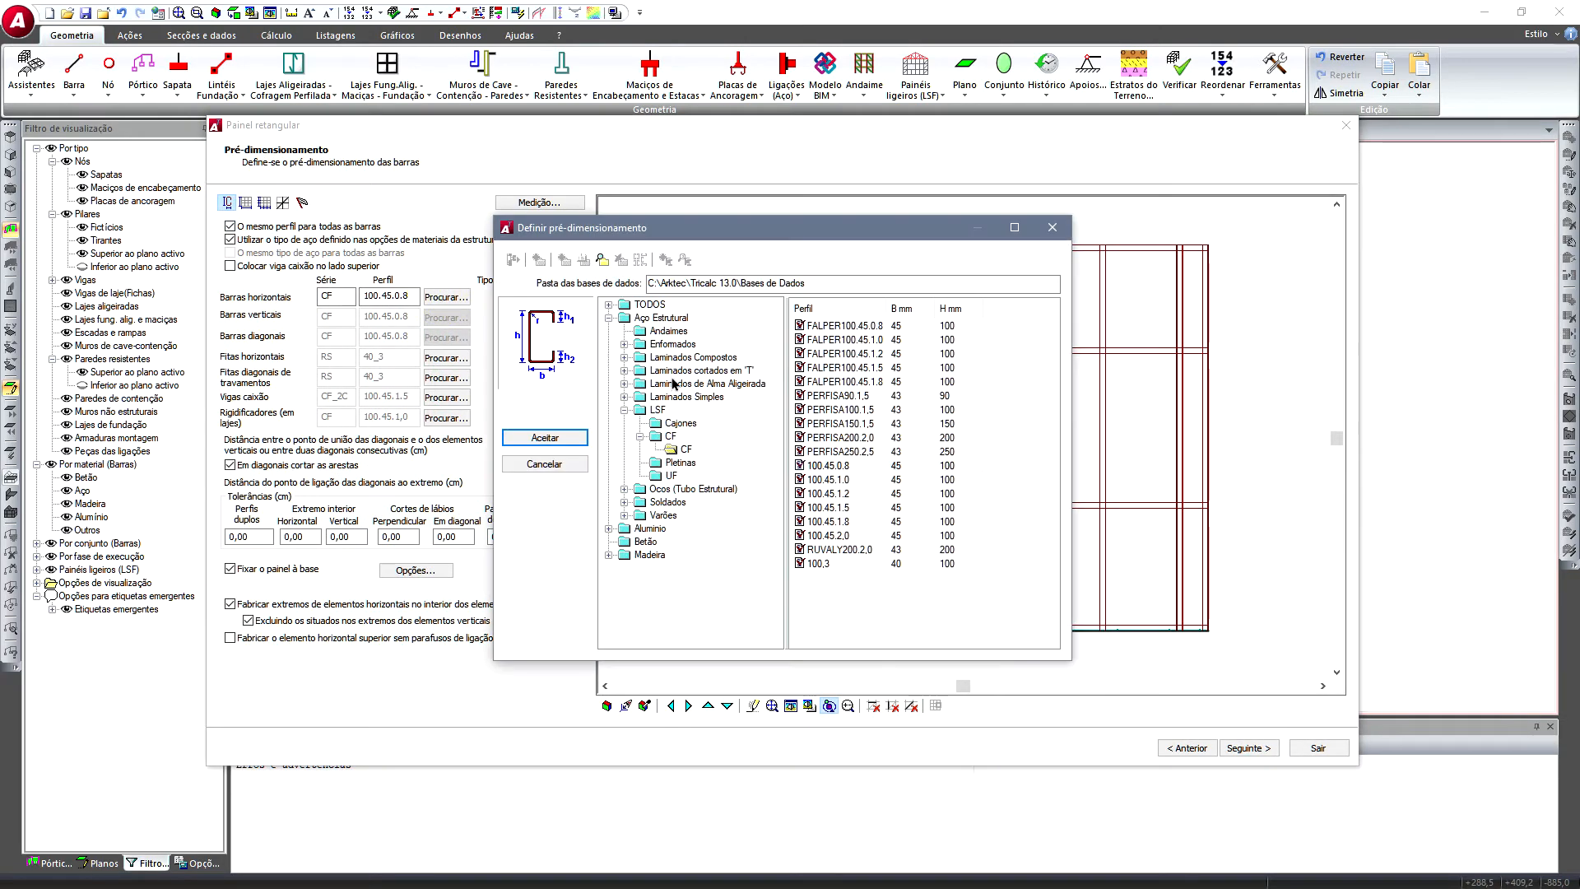
{"action": "left_click", "coordinate": [847, 535]}
{"action": "left_click", "coordinate": [555, 437]}
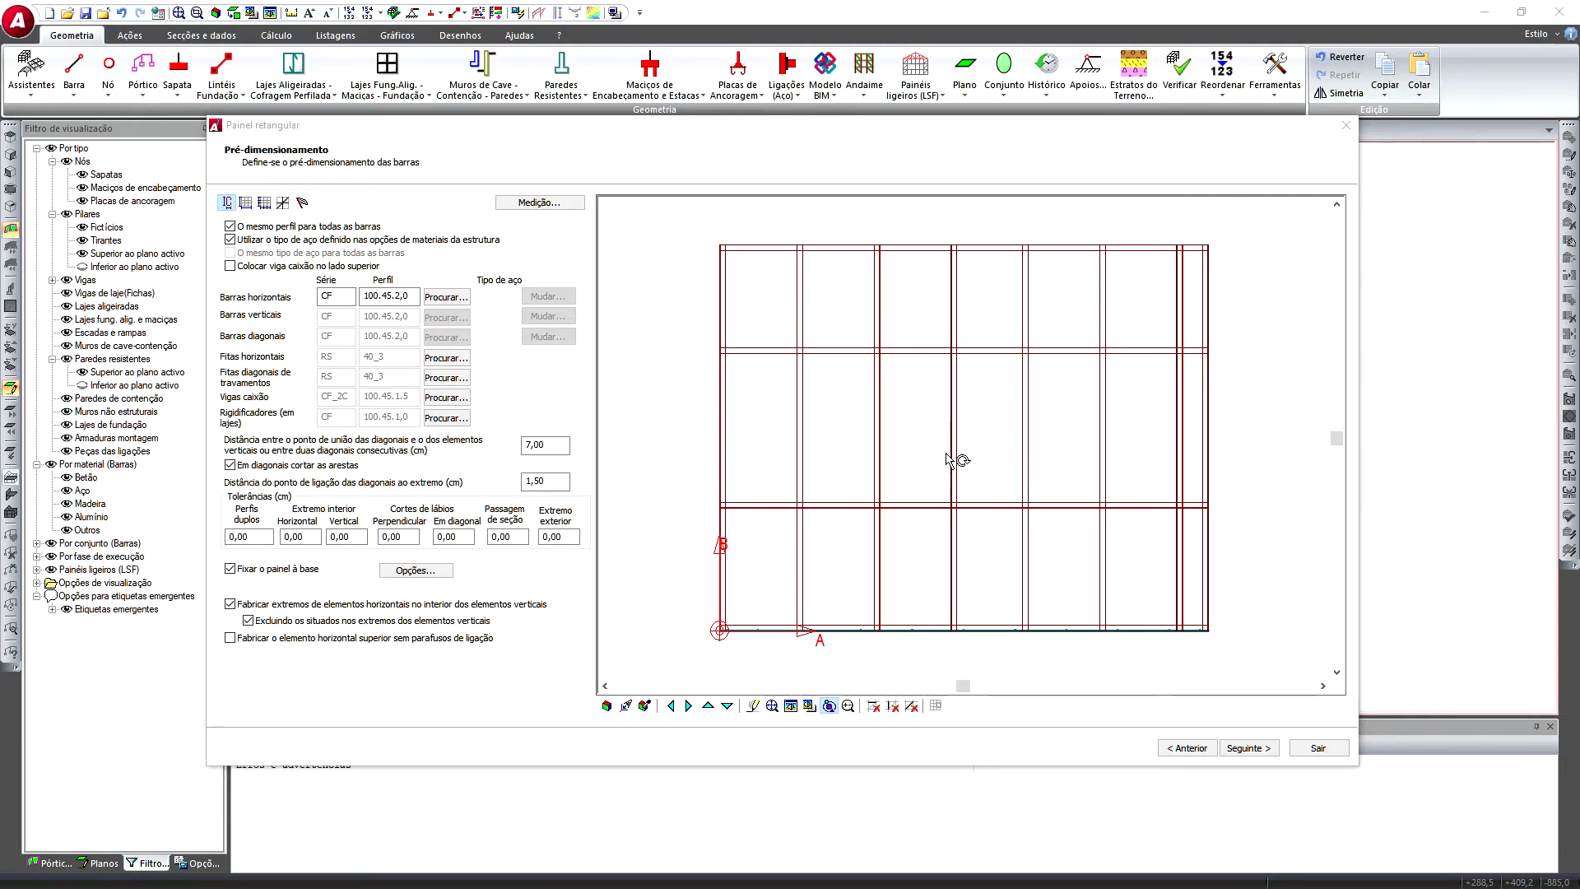
- Set the panel's total length to 1530 cm by picking both top outer corners of the building's long exterior wall
{"action": "left_click", "coordinate": [245, 201]}
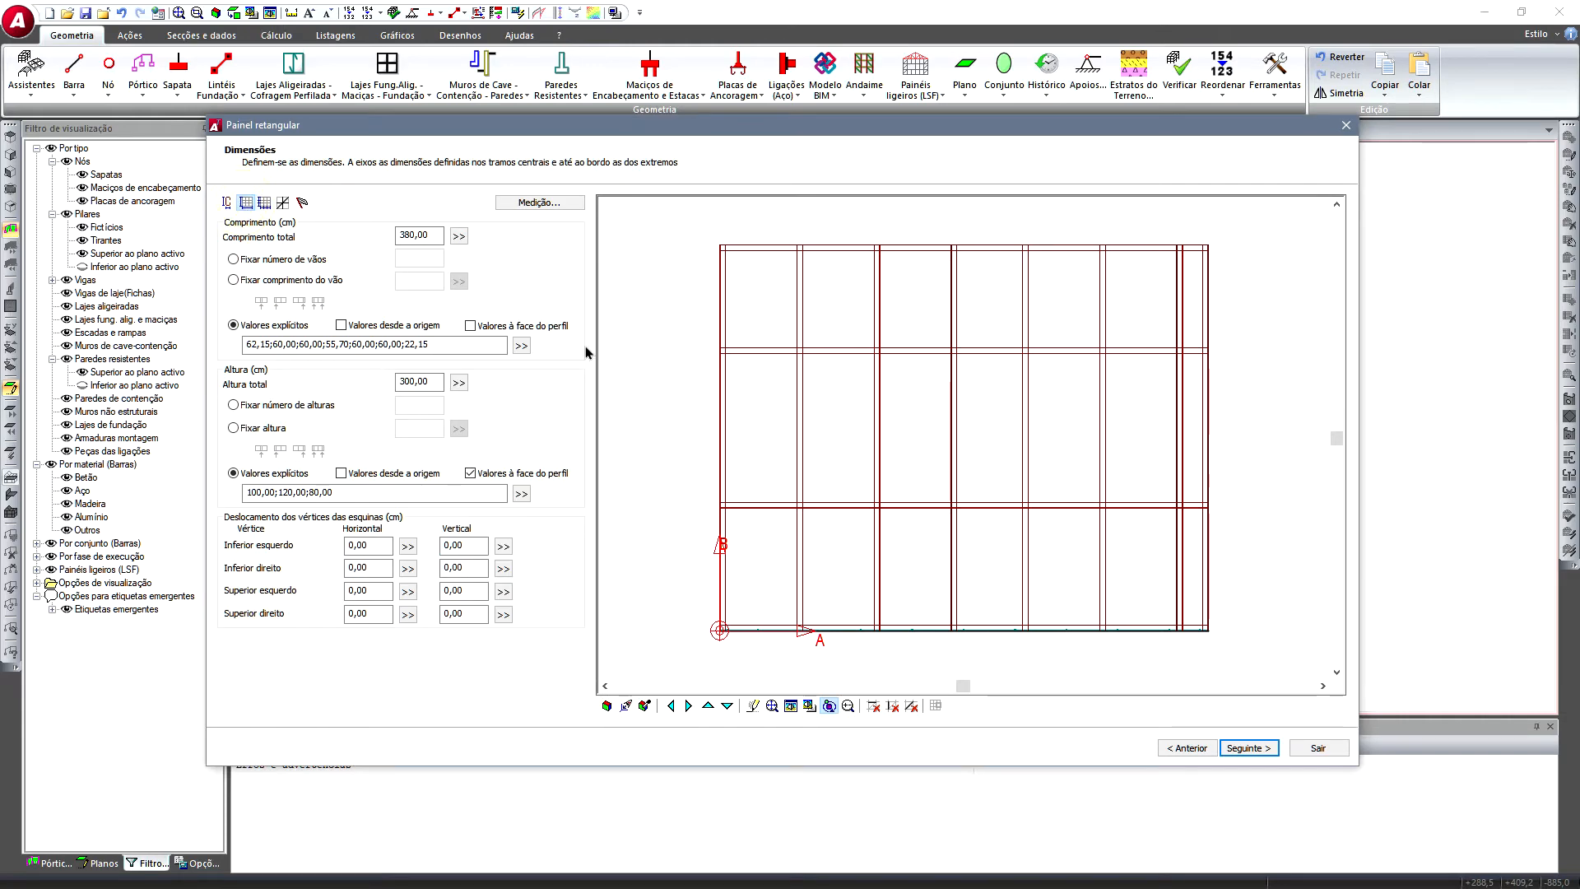
{"action": "double_click", "coordinate": [432, 234]}
{"action": "key", "text": "Escape"}
{"action": "scroll", "coordinate": [525, 251], "scroll_direction": "up", "scroll_amount": 8}
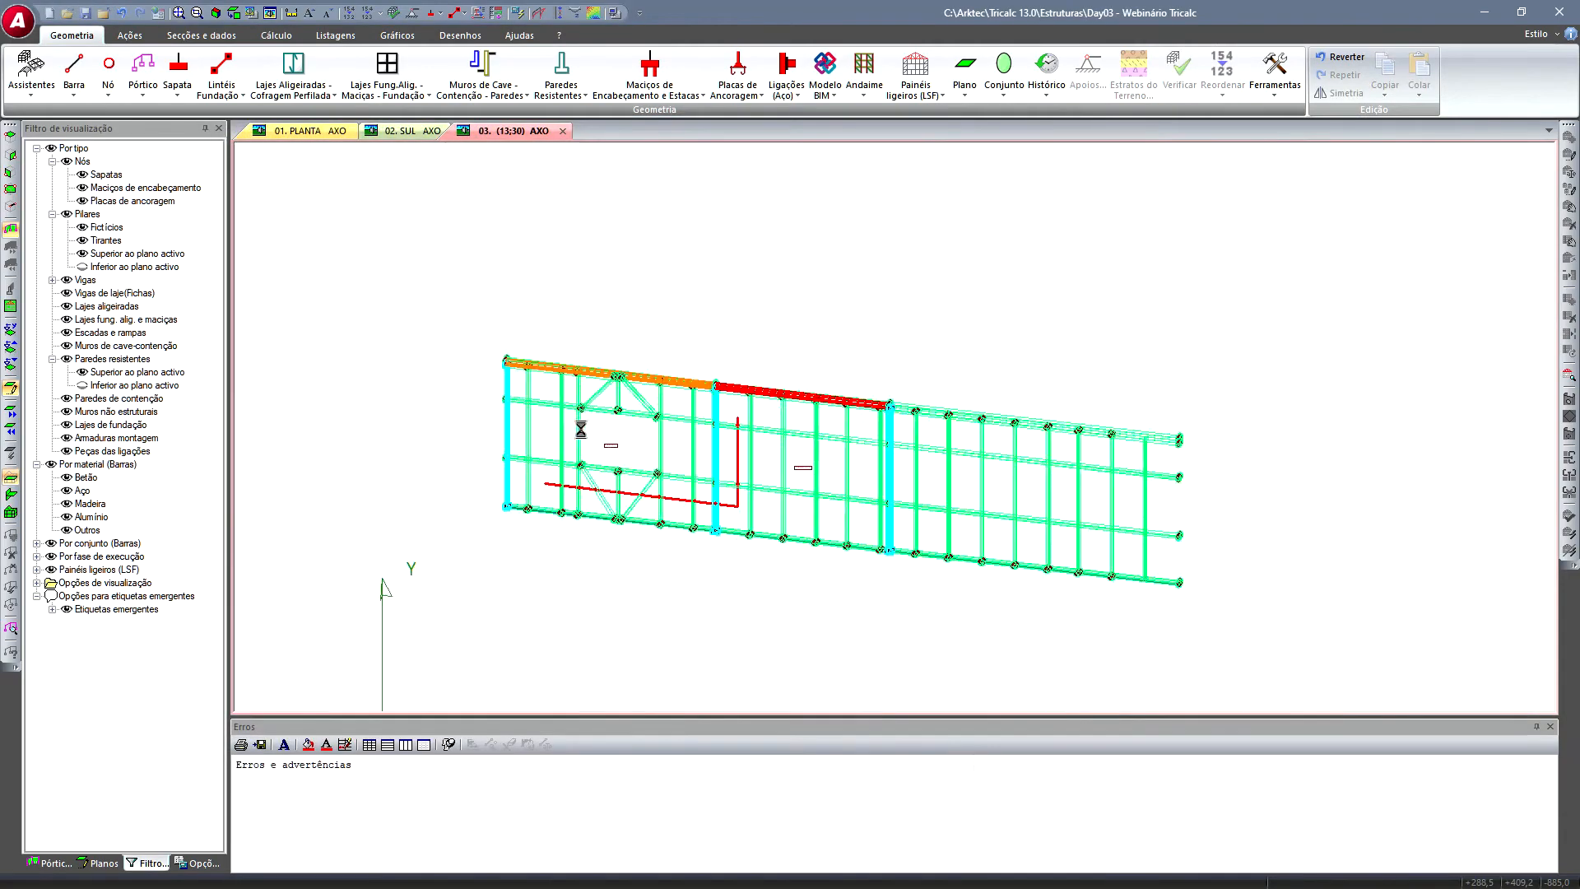
{"action": "scroll", "coordinate": [482, 423], "scroll_direction": "up", "scroll_amount": 2}
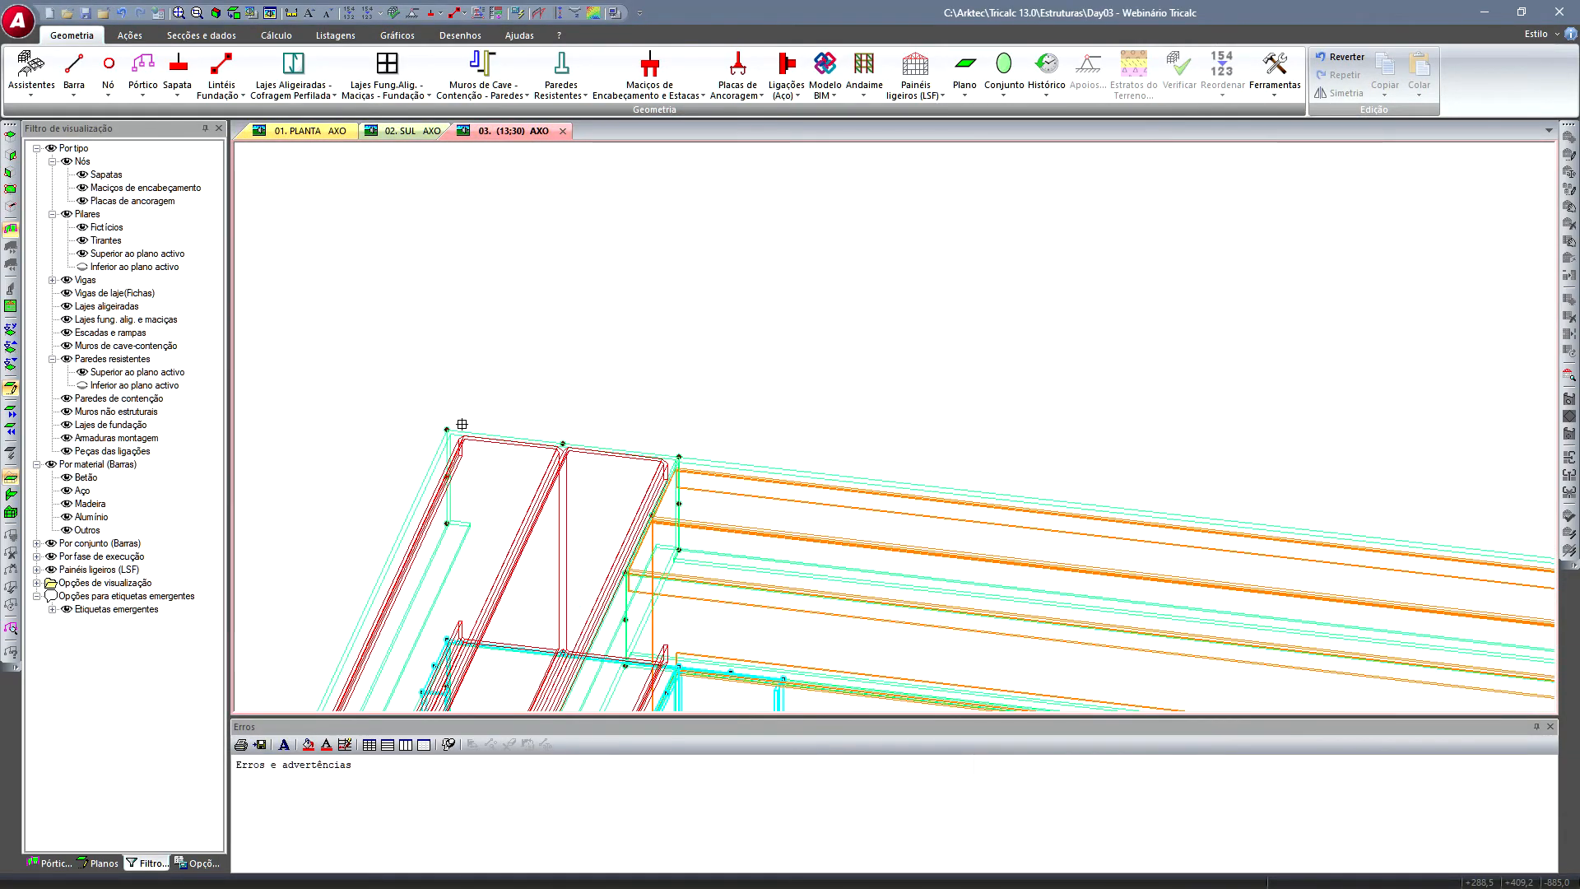
{"action": "middle_click_drag", "start_coordinate": [445, 427], "coordinate": [646, 388]}
{"action": "scroll", "coordinate": [702, 353], "scroll_direction": "down", "scroll_amount": 5}
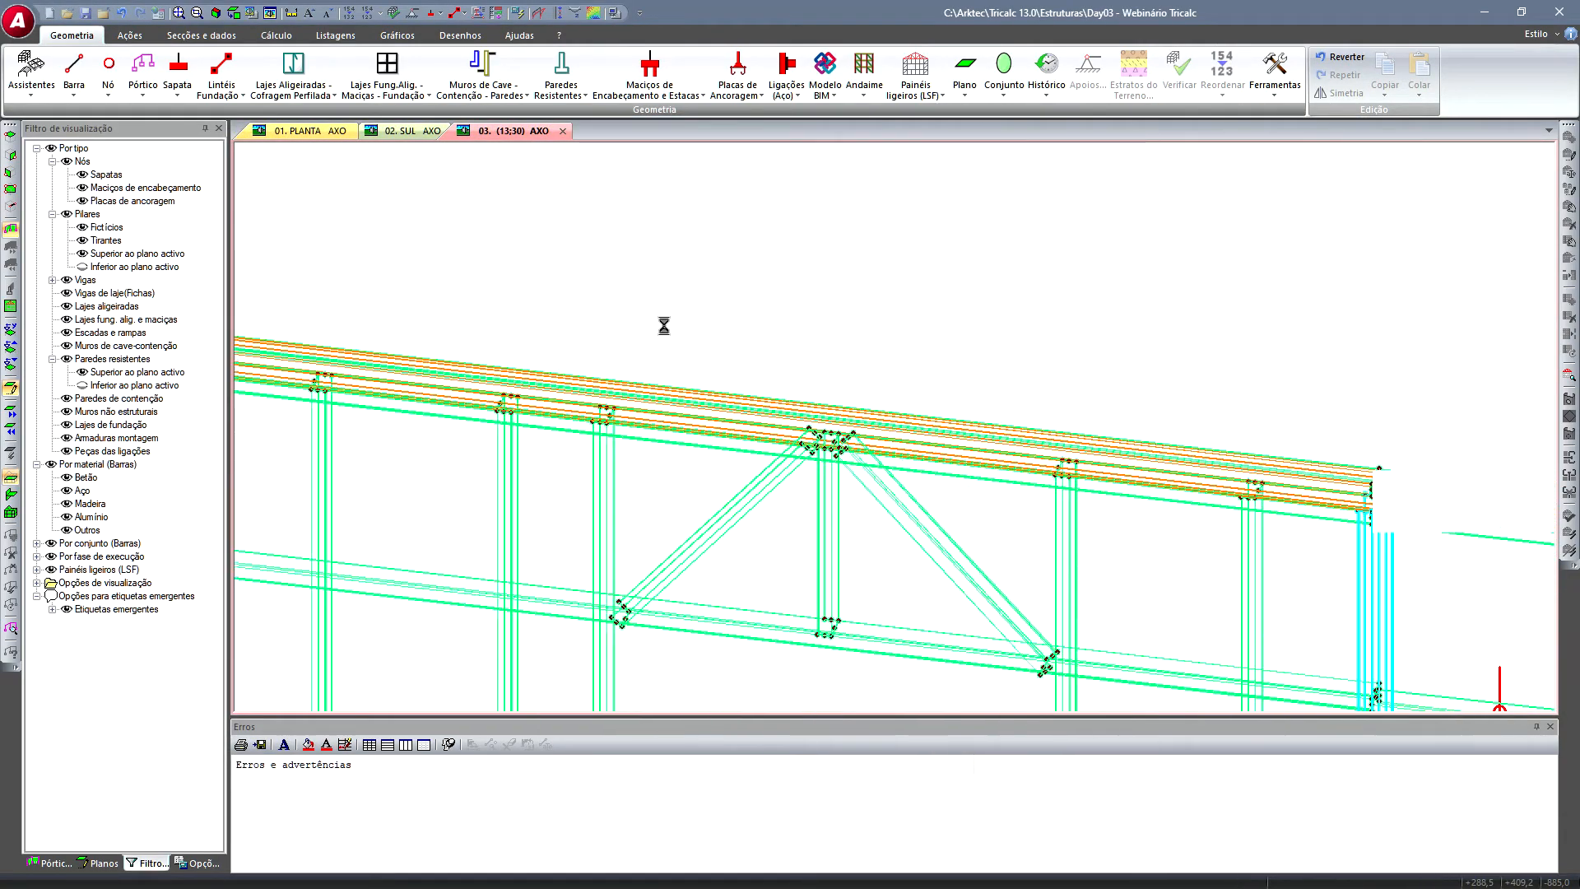
{"action": "scroll", "coordinate": [934, 346], "scroll_direction": "up", "scroll_amount": 10}
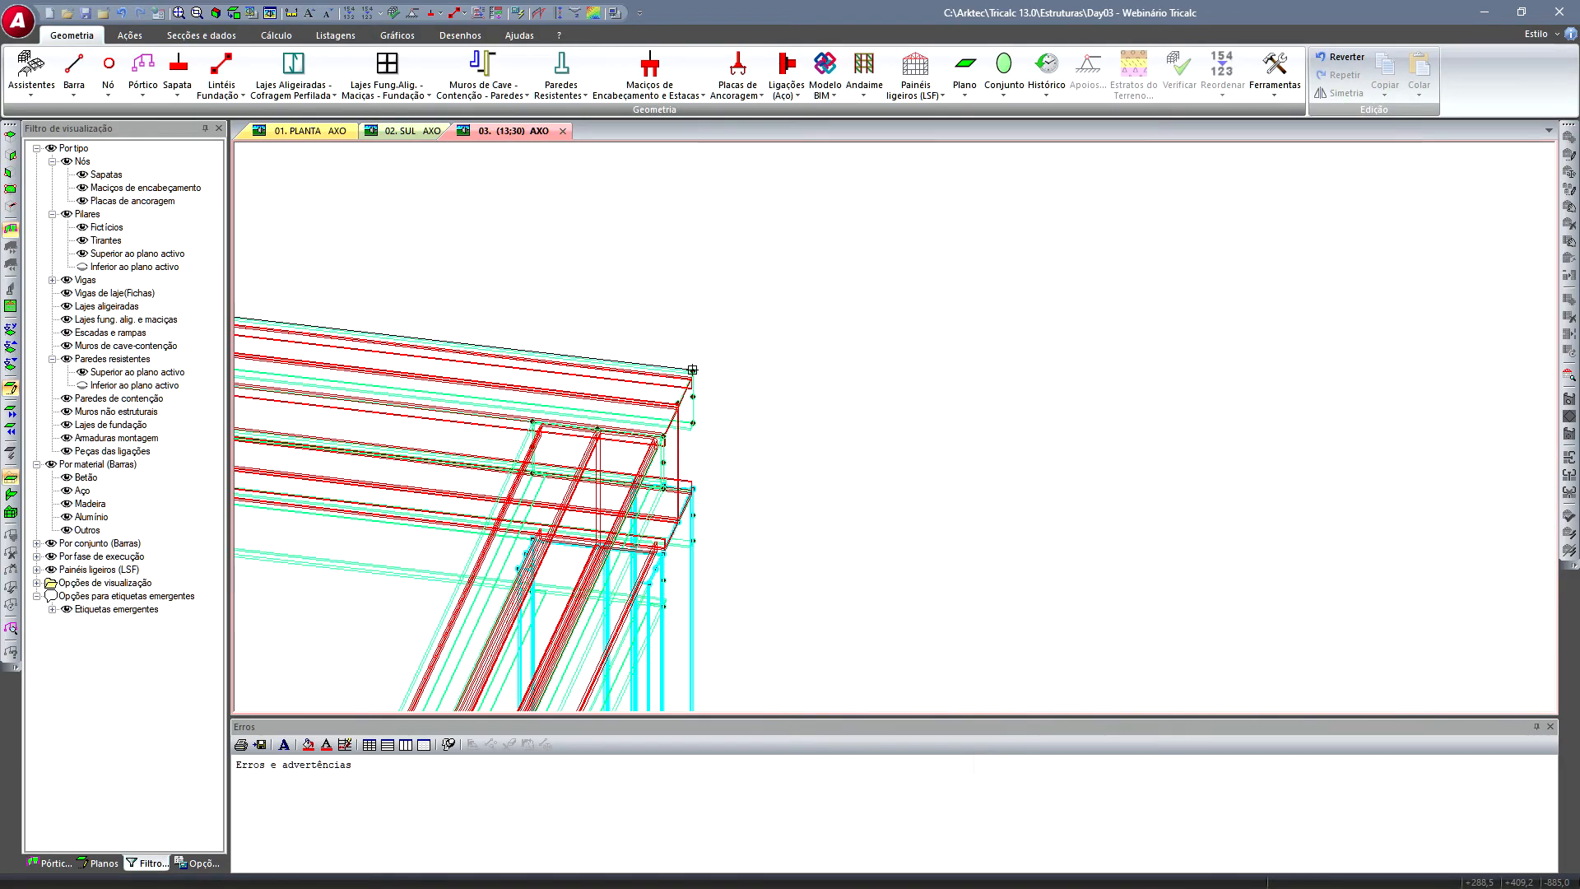
{"action": "left_click", "coordinate": [691, 370]}
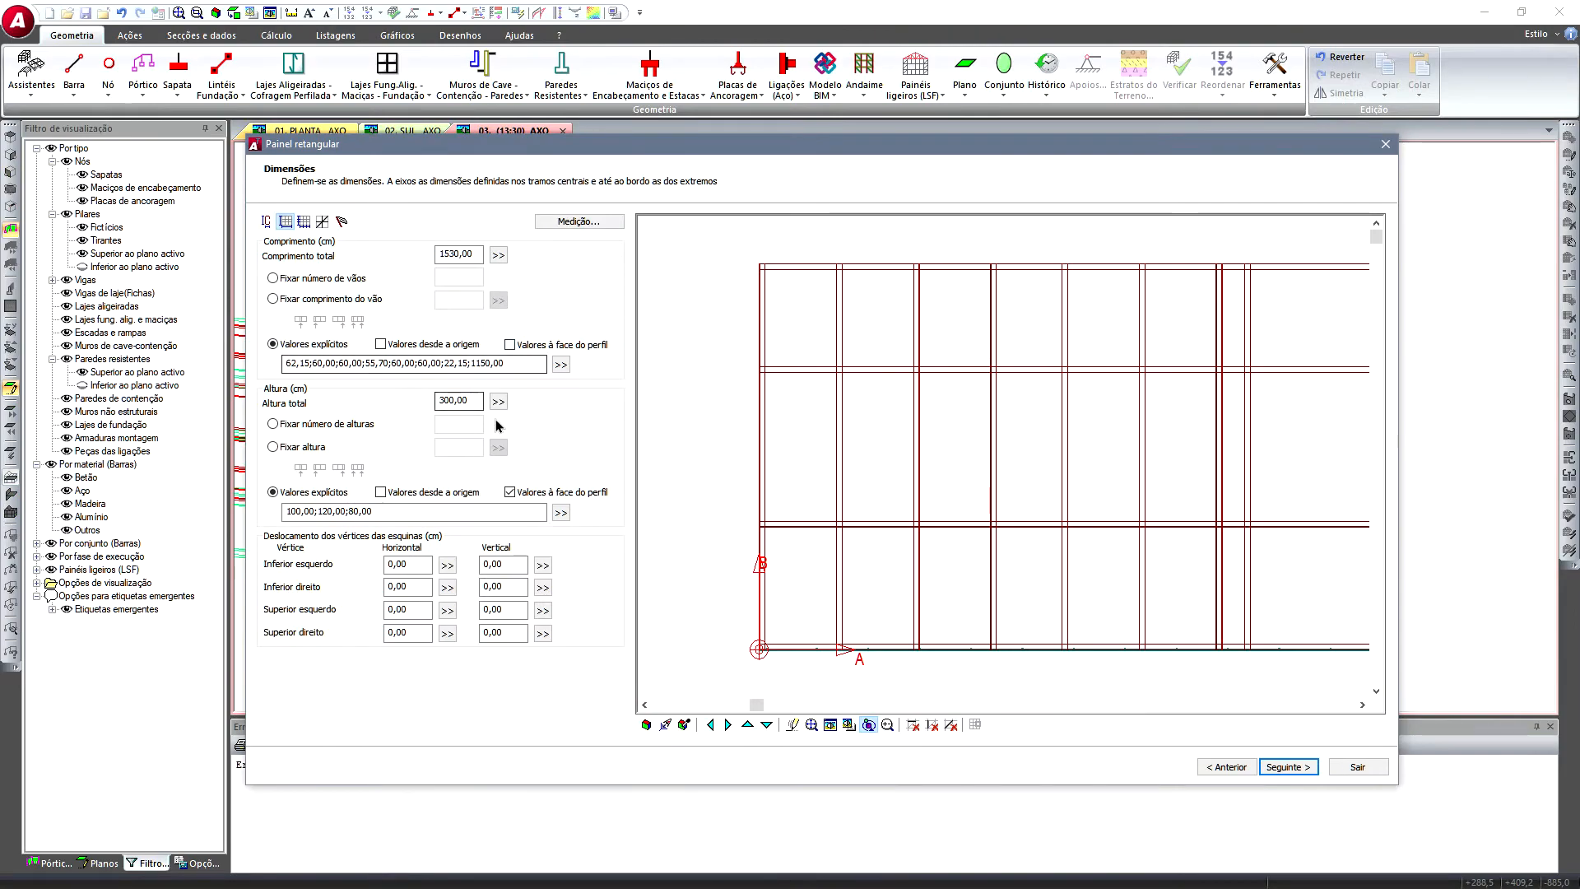
- Set the panel's total height to 890 cm by picking the top outer corners at both ends of the building's short side
{"action": "left_click", "coordinate": [499, 400]}
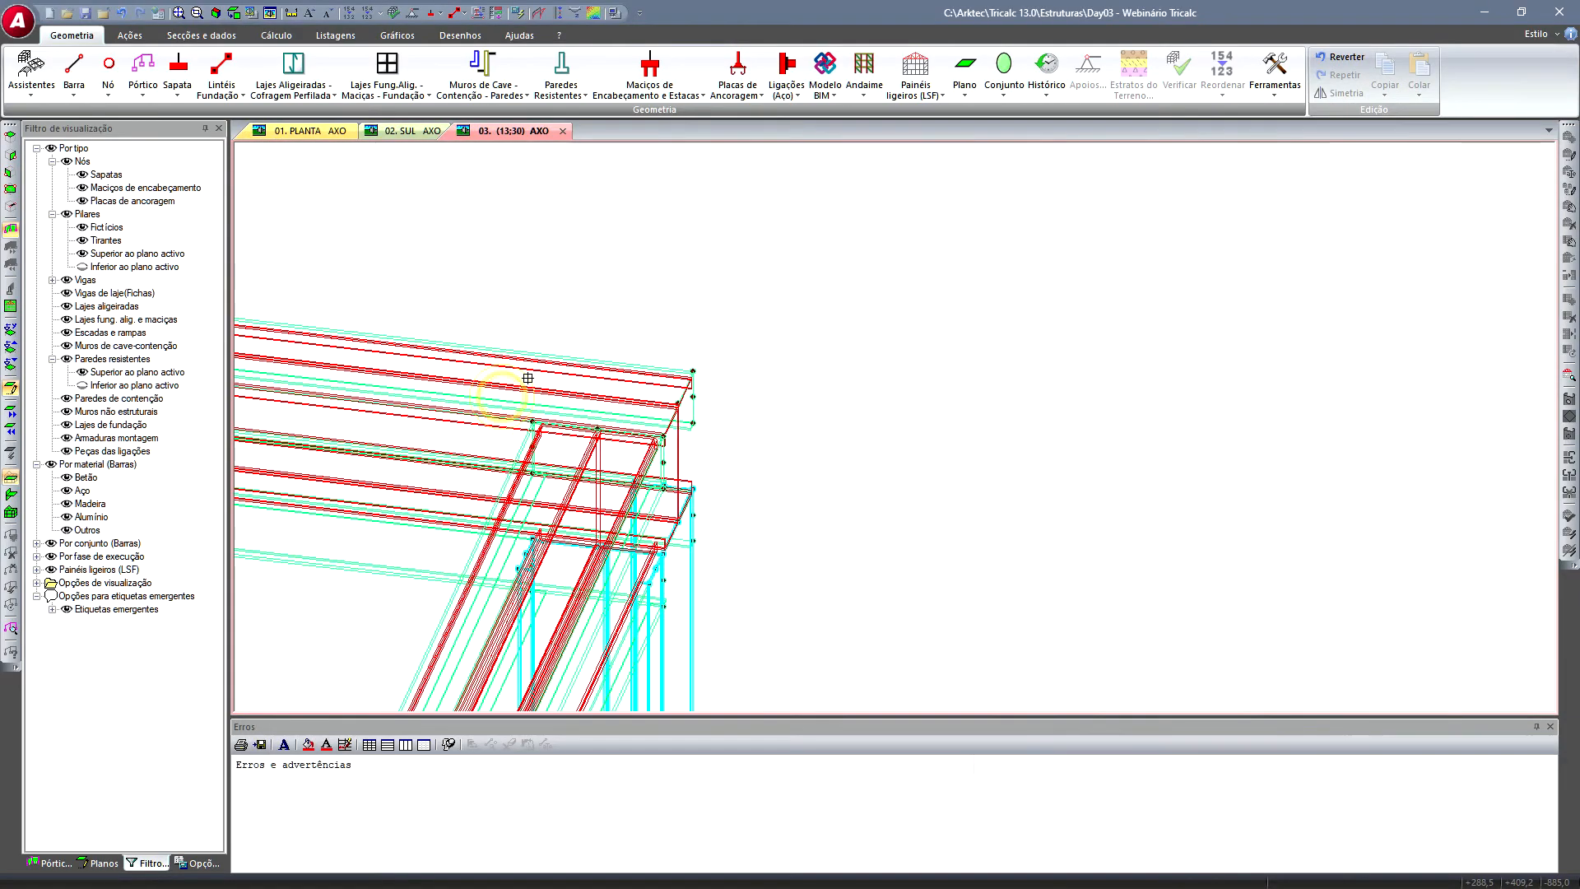
{"action": "left_click", "coordinate": [691, 370]}
{"action": "scroll", "coordinate": [565, 406], "scroll_direction": "down", "scroll_amount": 3}
{"action": "middle_click_drag", "start_coordinate": [565, 405], "coordinate": [692, 307]}
{"action": "mouse_move", "coordinate": [404, 431]}
{"action": "middle_mouse_down"}
{"action": "mouse_move", "coordinate": [720, 220]}
{"action": "mouse_move", "coordinate": [737, 181]}
{"action": "middle_mouse_up"}
{"action": "middle_click_drag", "start_coordinate": [671, 409], "coordinate": [766, 205]}
{"action": "scroll", "coordinate": [714, 442], "scroll_direction": "up", "scroll_amount": 3}
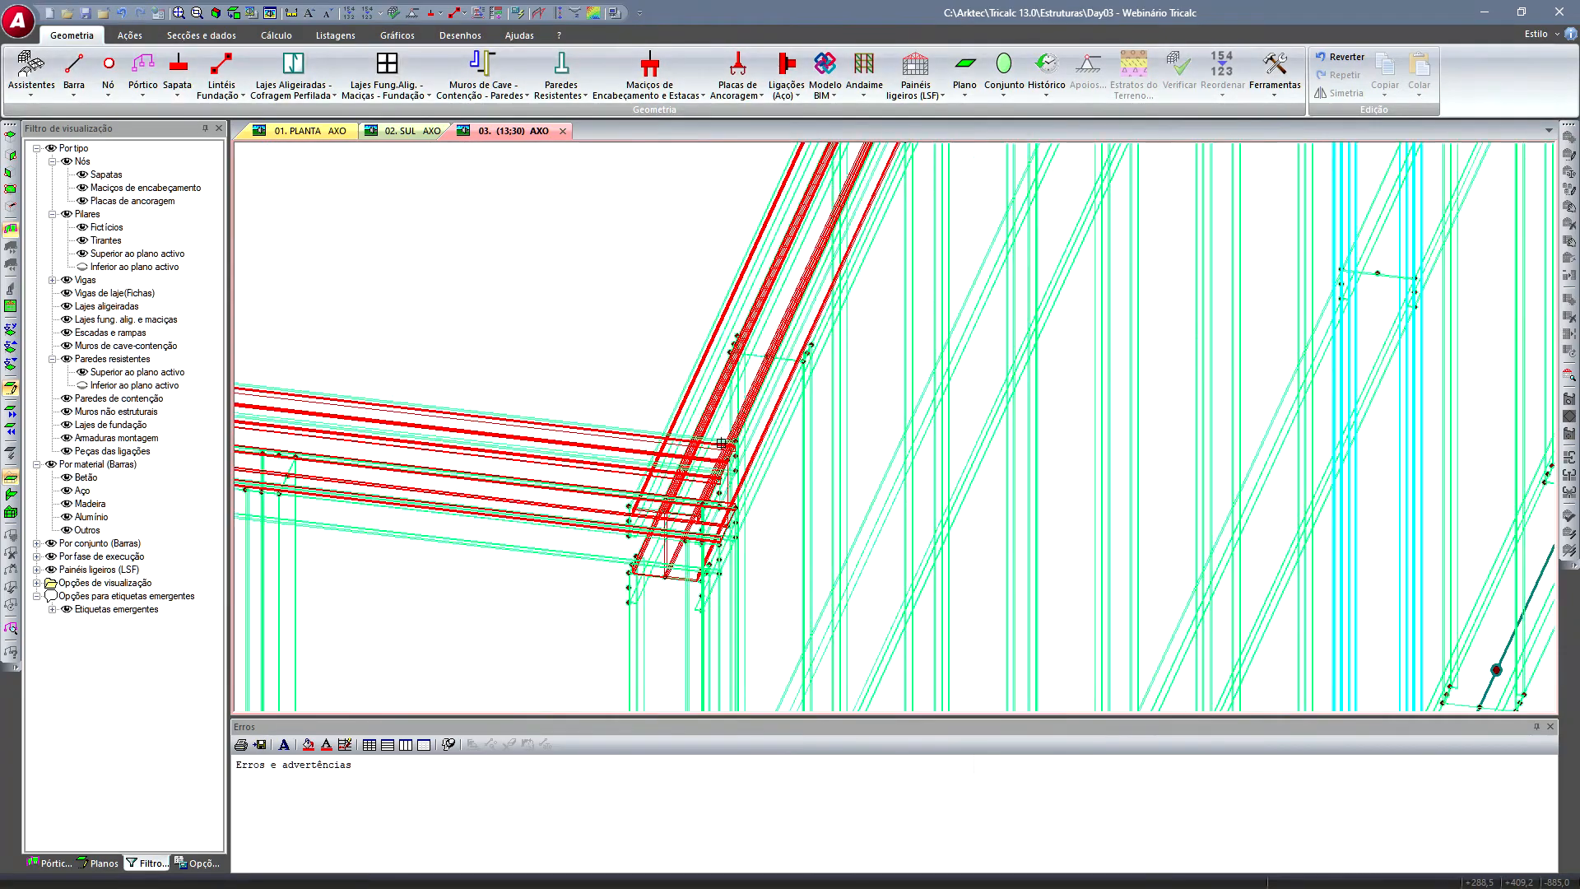
{"action": "key", "text": "Down"}
{"action": "key", "text": "Down"}
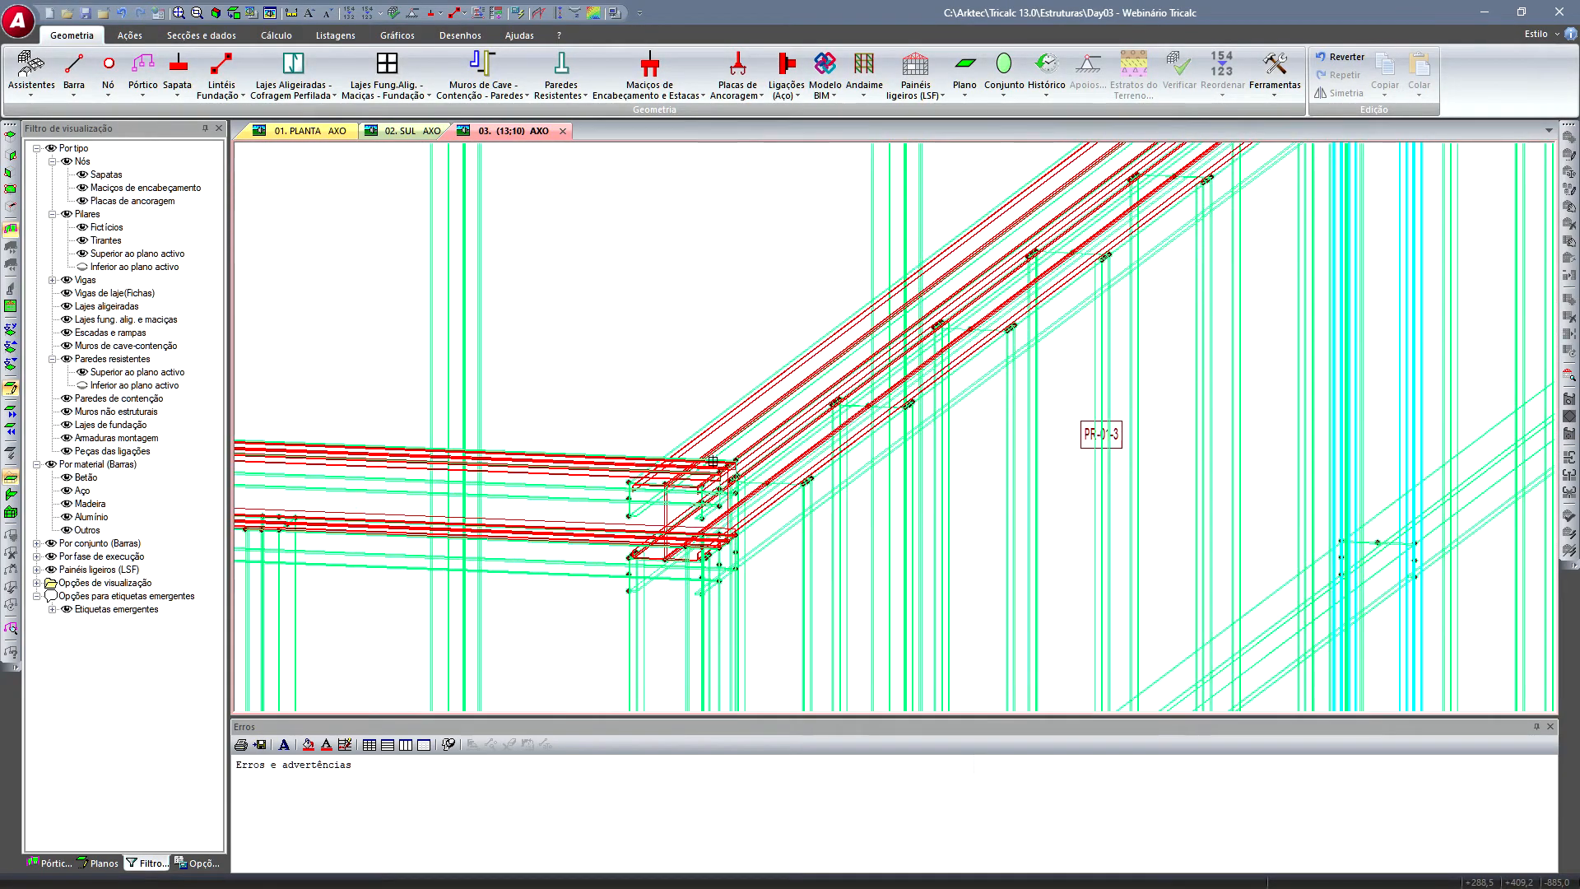
{"action": "key", "text": "Right"}
{"action": "scroll", "coordinate": [712, 488], "scroll_direction": "up", "scroll_amount": 2}
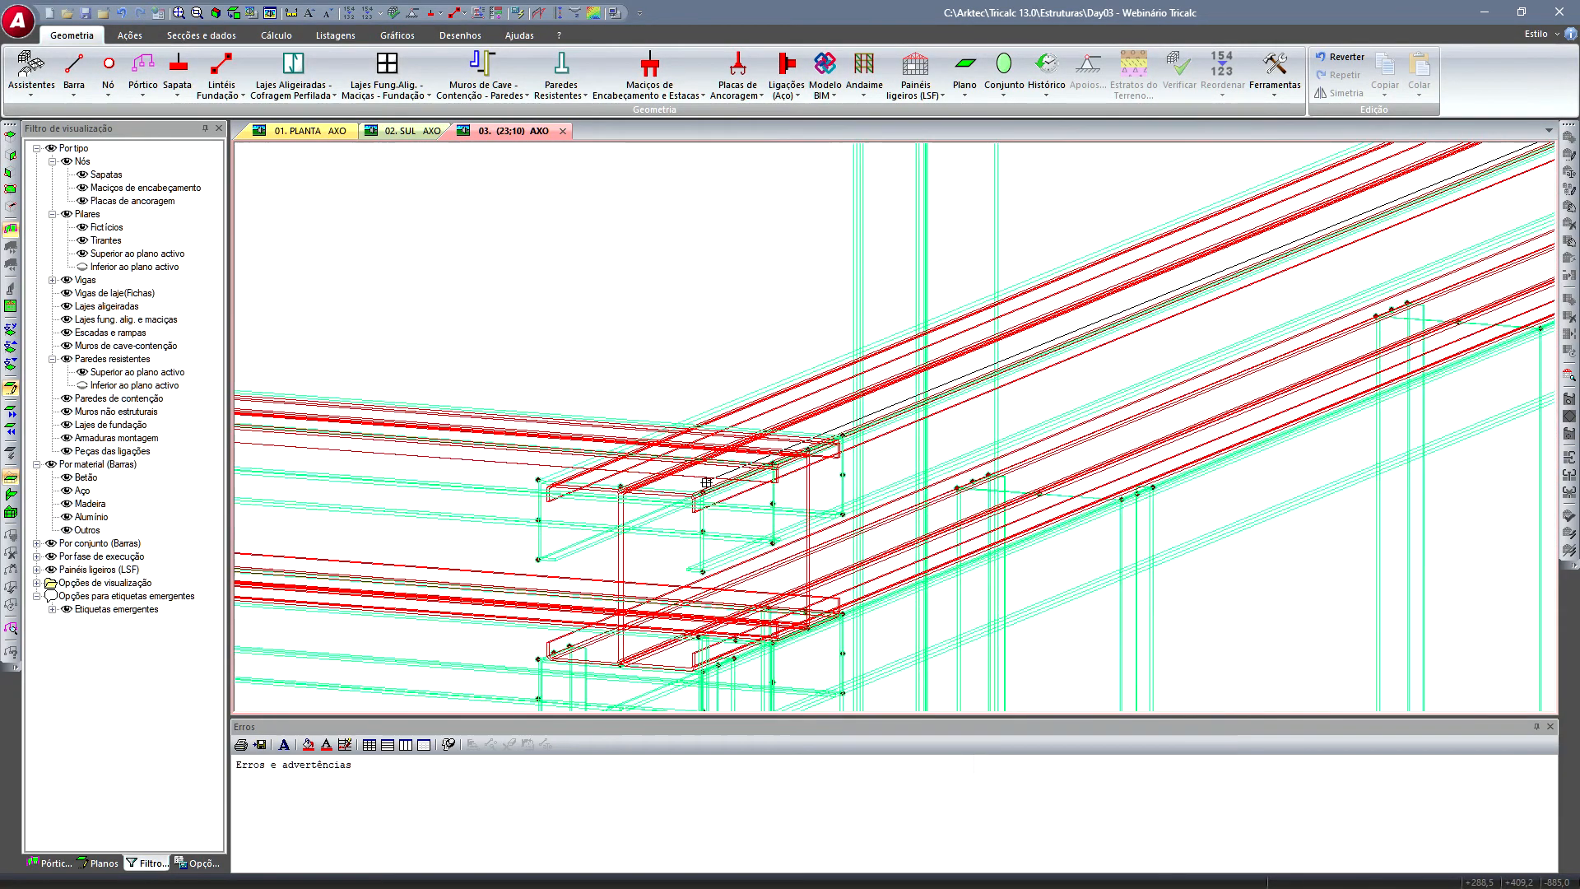
{"action": "key", "text": "Up"}
{"action": "key", "text": "Up"}
{"action": "scroll", "coordinate": [702, 488], "scroll_direction": "up", "scroll_amount": 1}
{"action": "key", "text": "Up"}
{"action": "key", "text": "Up"}
{"action": "key", "text": "Up"}
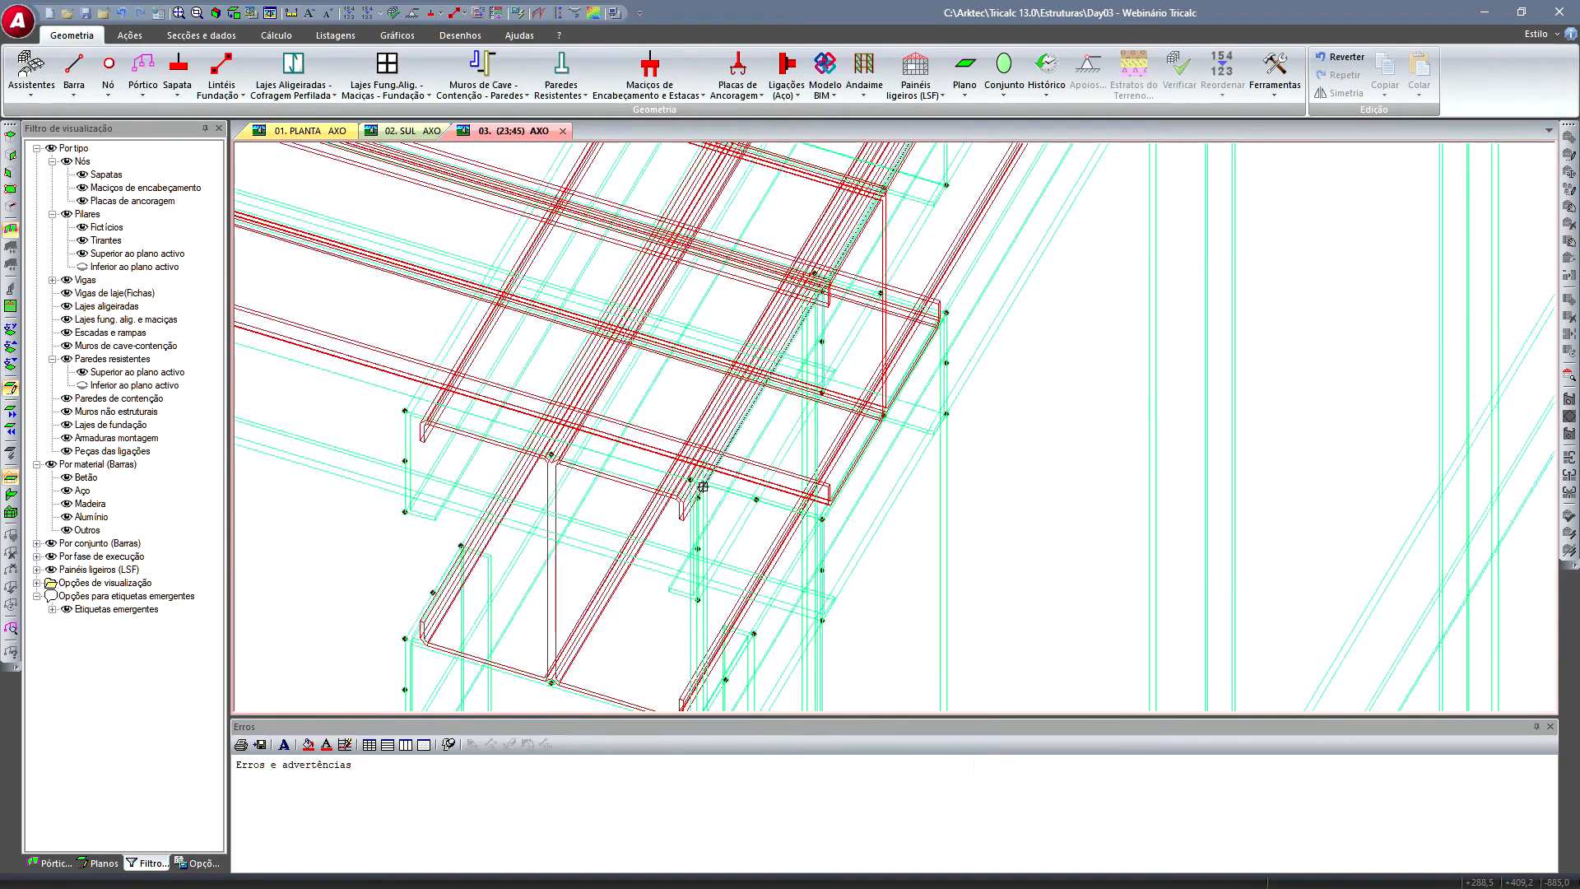
{"action": "key", "text": "Left"}
{"action": "key", "text": "Left"}
{"action": "key", "text": "Left"}
{"action": "key", "text": "Left"}
{"action": "key", "text": "Left"}
{"action": "key", "text": "Left"}
{"action": "key", "text": "Left"}
{"action": "key", "text": "Left"}
{"action": "key", "text": "Left"}
{"action": "key", "text": "Left"}
{"action": "key", "text": "Left"}
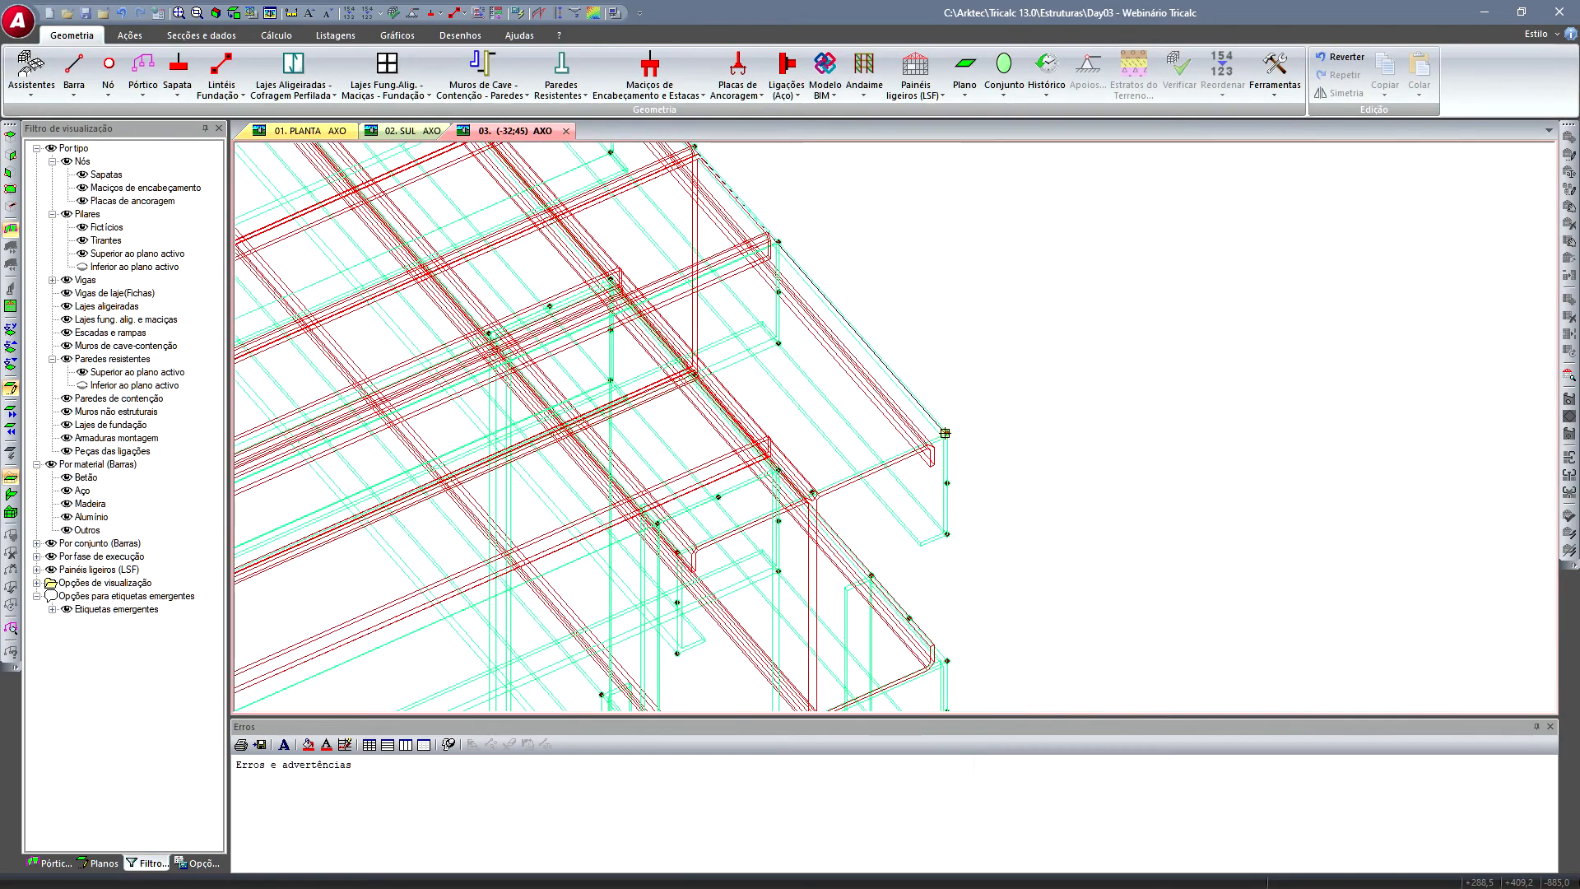
{"action": "left_click", "coordinate": [945, 433]}
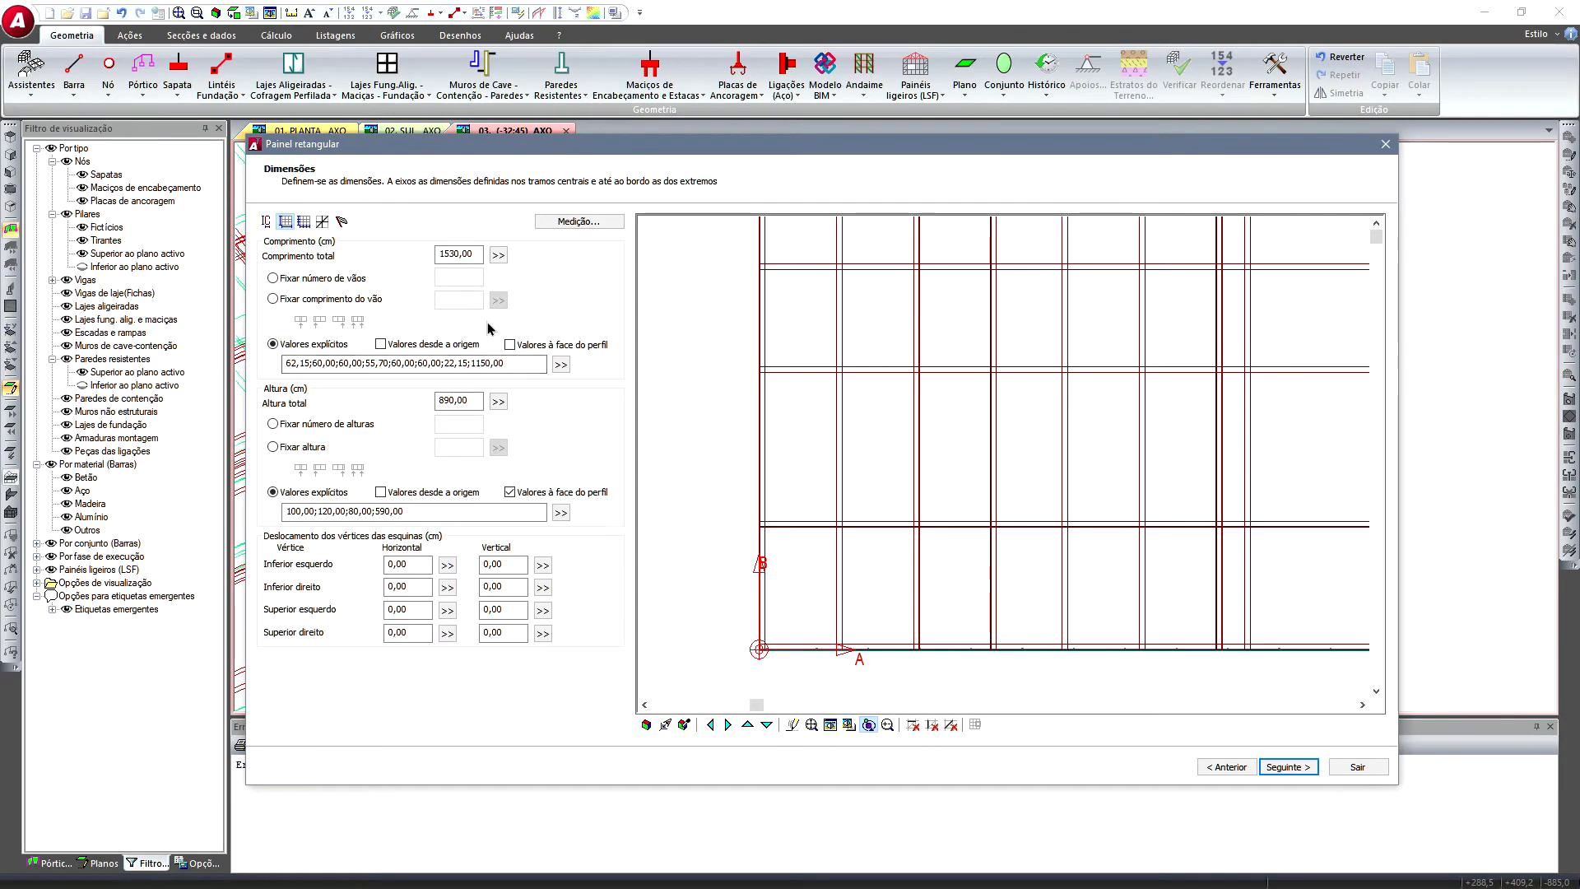
- Fix both the span length and the height spacing of the panel's bars at 60 cm
{"action": "left_click", "coordinate": [331, 301]}
{"action": "type", "text": "60"}
{"action": "left_click", "coordinate": [278, 423]}
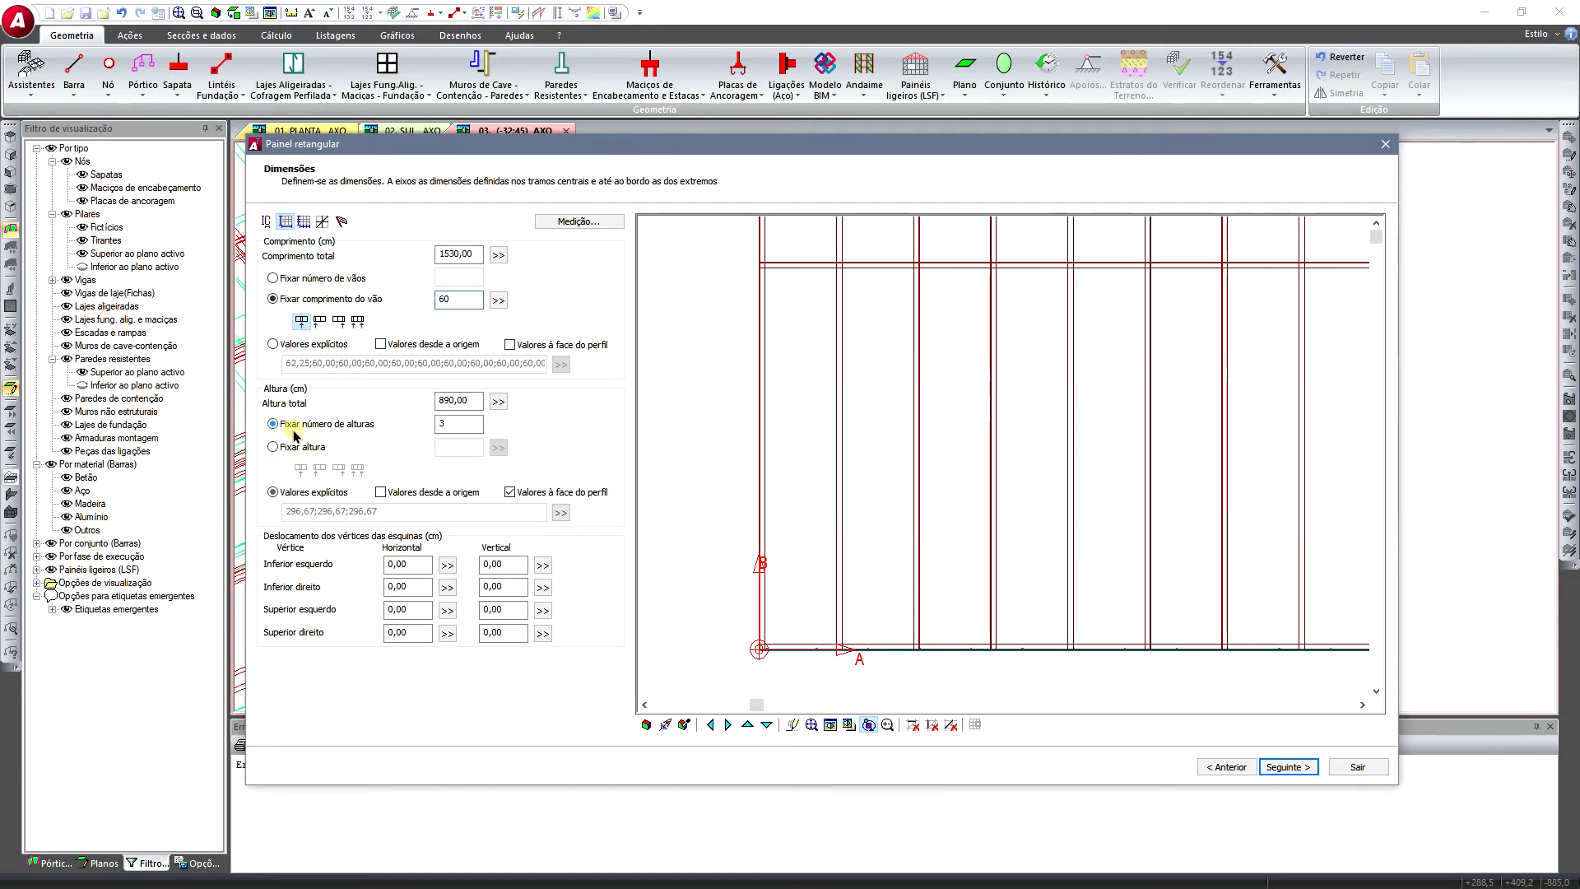
{"action": "left_click", "coordinate": [284, 447]}
{"action": "double_click", "coordinate": [459, 447]}
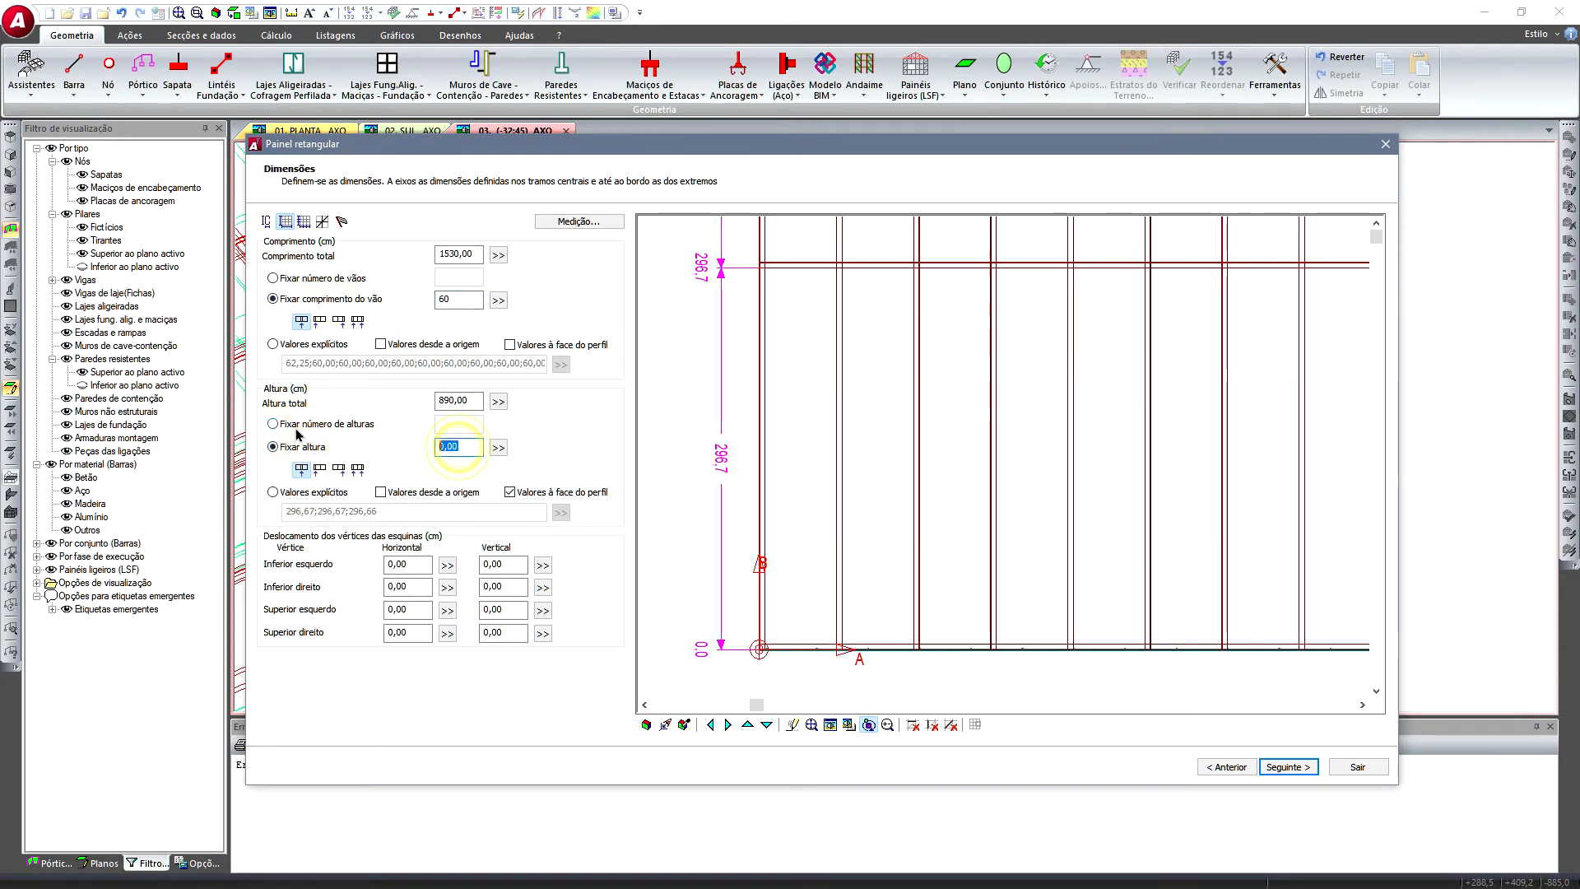
{"action": "type", "text": "60"}
{"action": "scroll", "coordinate": [671, 491], "scroll_direction": "down", "scroll_amount": 4}
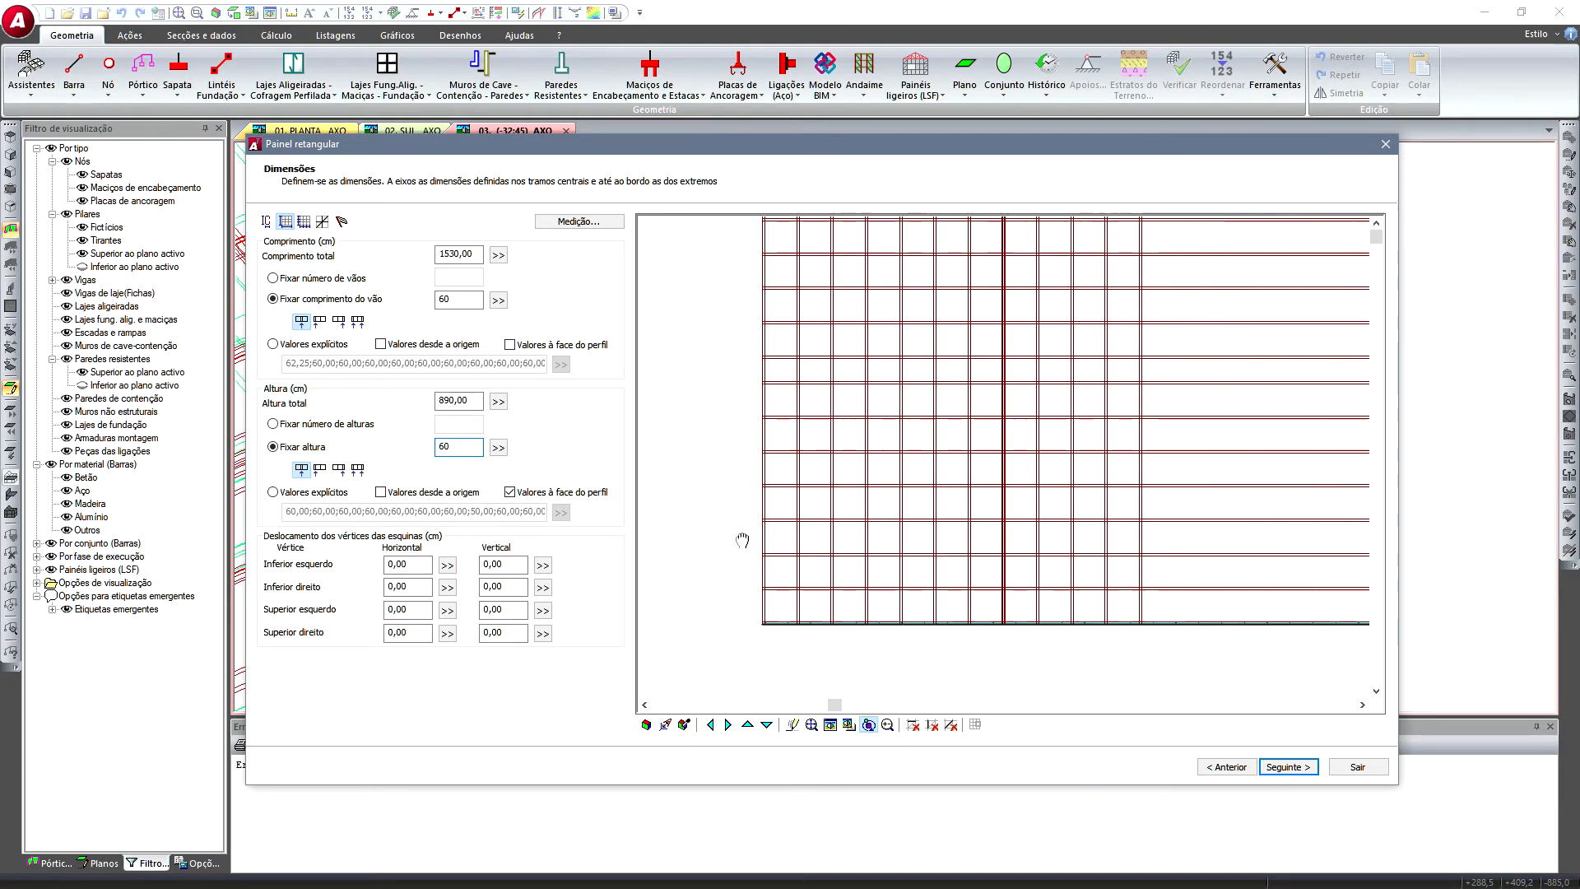
- Examine the panel's lower origin corner in 3D and turn off fixing the panel to the base
{"action": "left_click", "coordinate": [342, 221]}
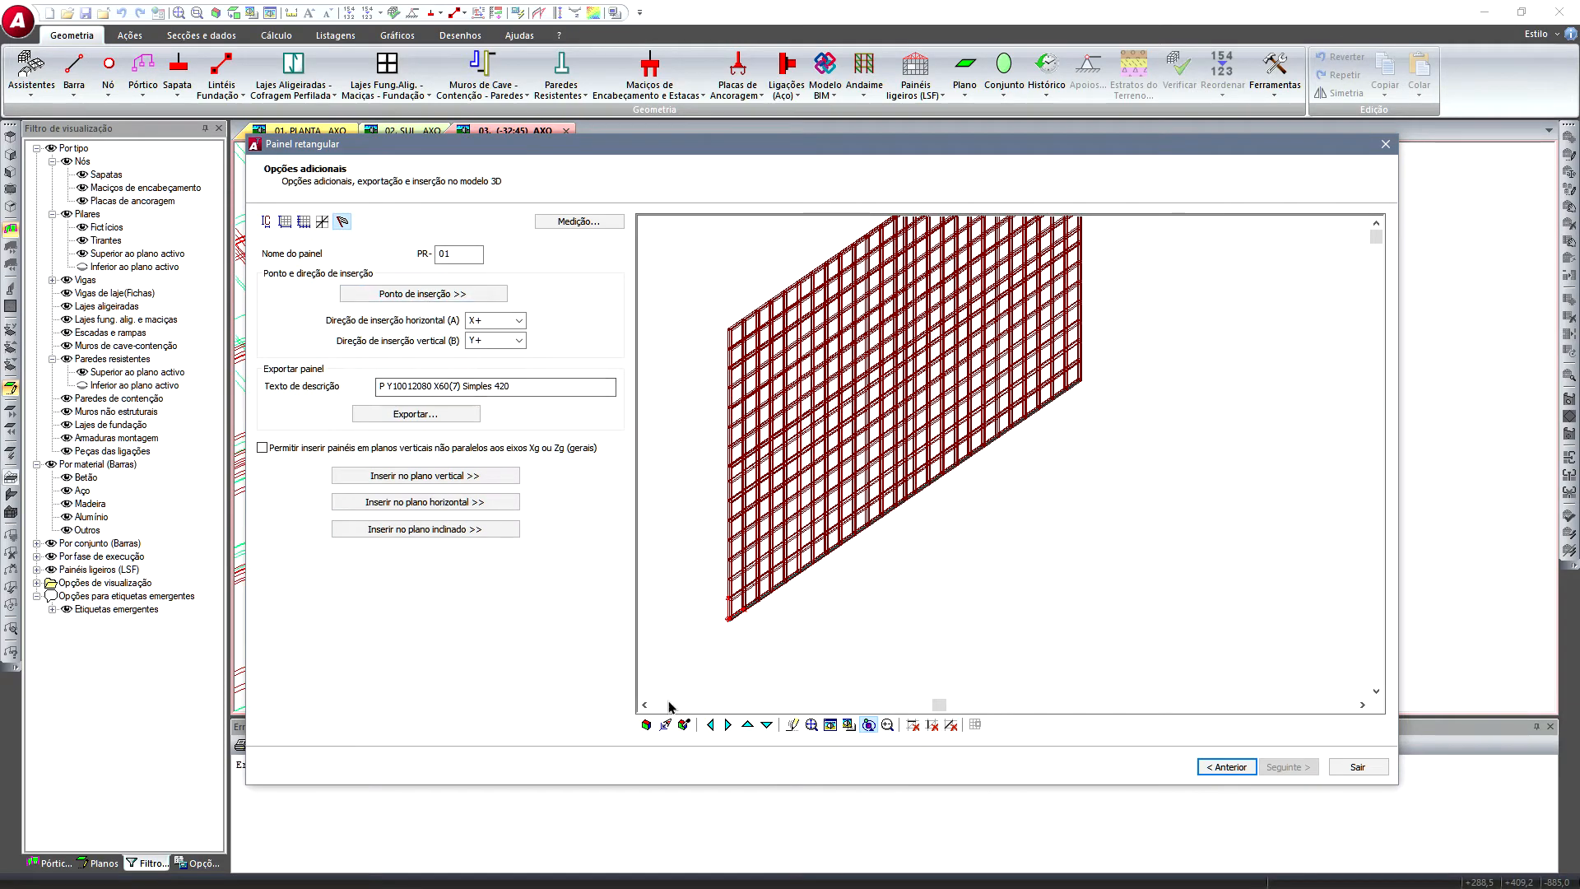
{"action": "left_click", "coordinate": [646, 724]}
{"action": "scroll", "coordinate": [709, 631], "scroll_direction": "up", "scroll_amount": 5}
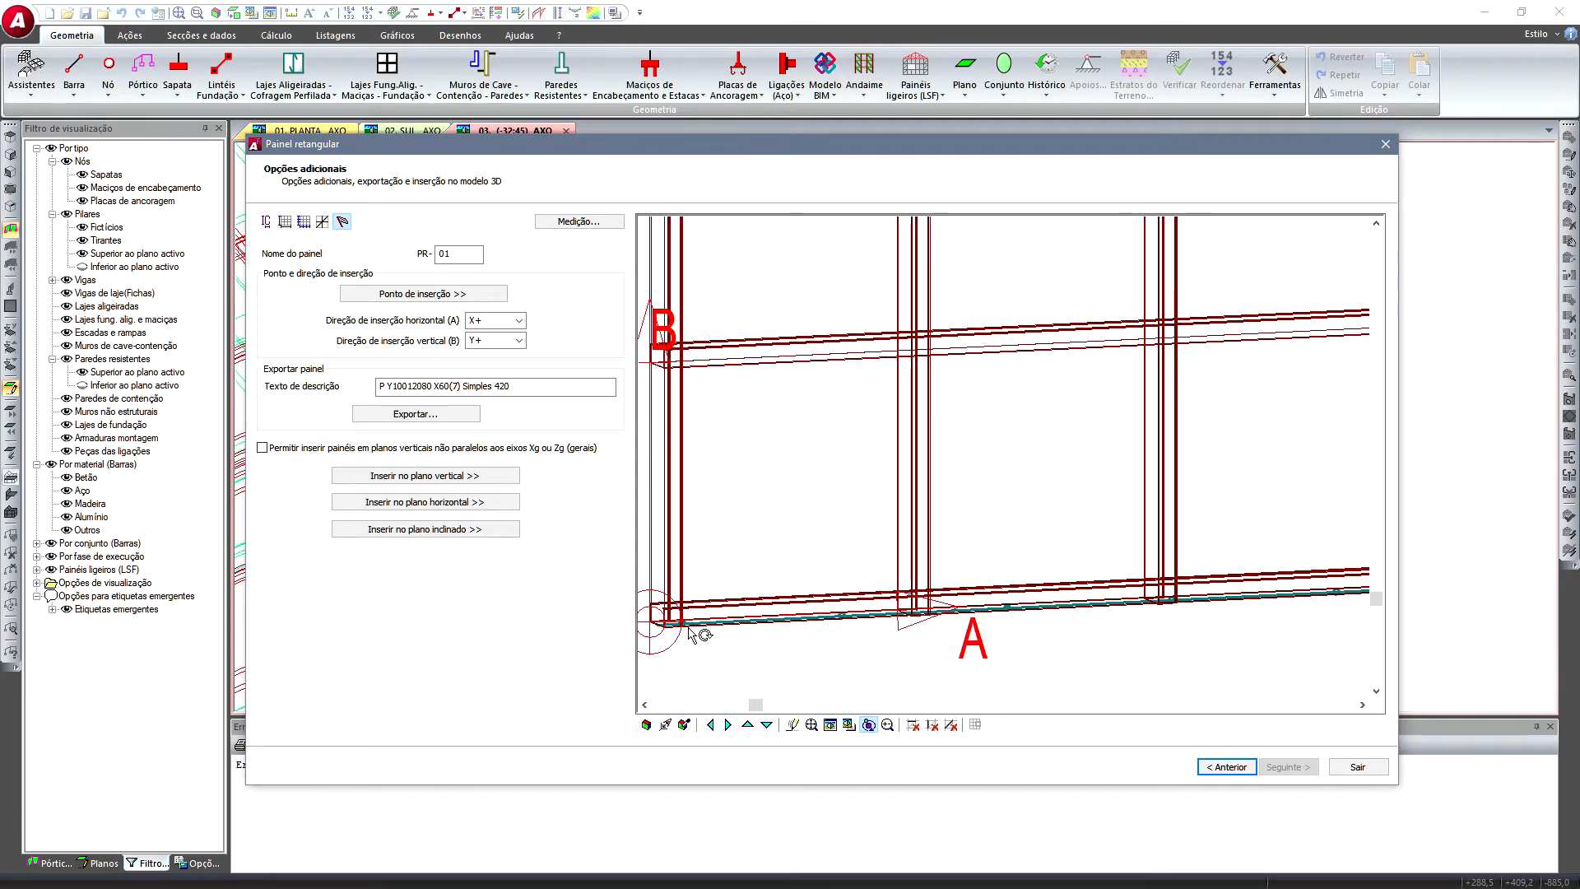
{"action": "left_click_drag", "start_coordinate": [690, 631], "coordinate": [670, 634]}
{"action": "middle_click_drag", "start_coordinate": [690, 614], "coordinate": [776, 552]}
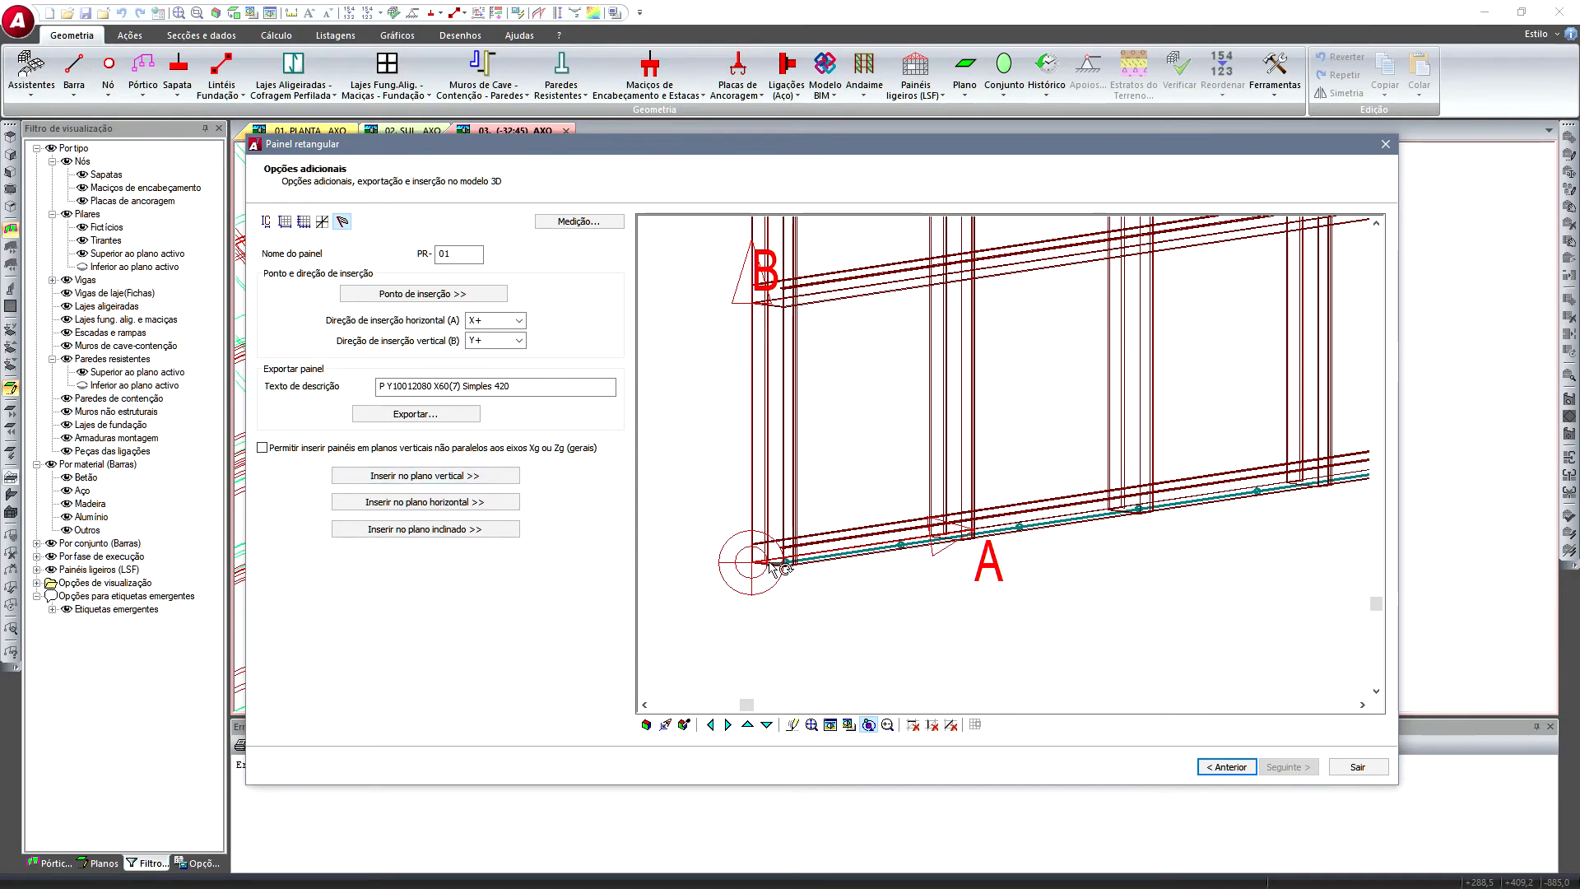
{"action": "left_click", "coordinate": [266, 221]}
{"action": "left_click", "coordinate": [307, 589]}
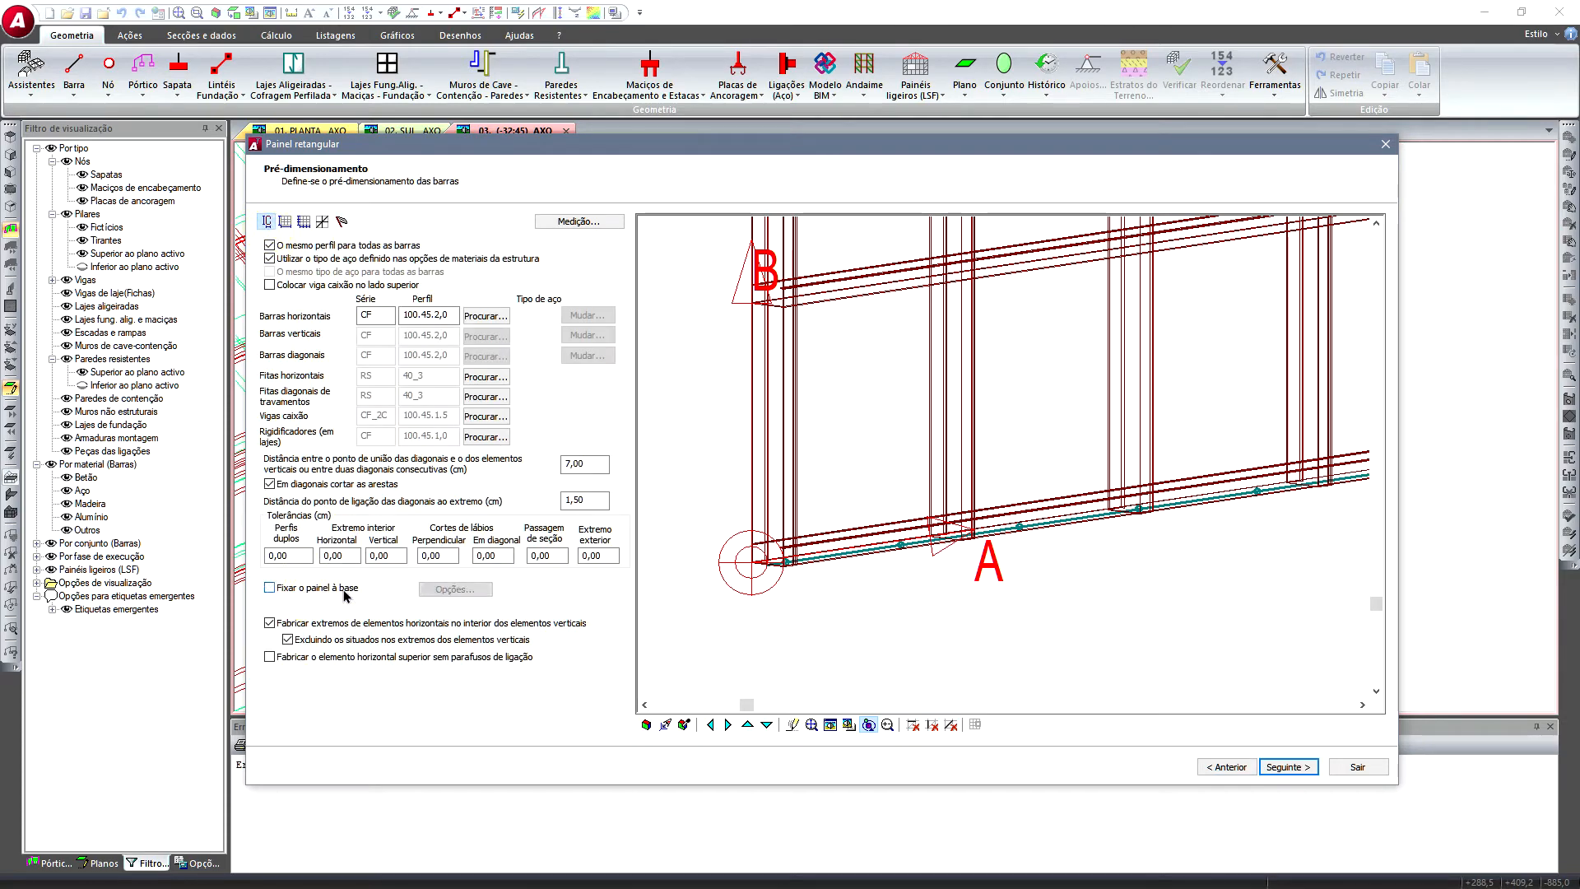
{"action": "left_click", "coordinate": [342, 223]}
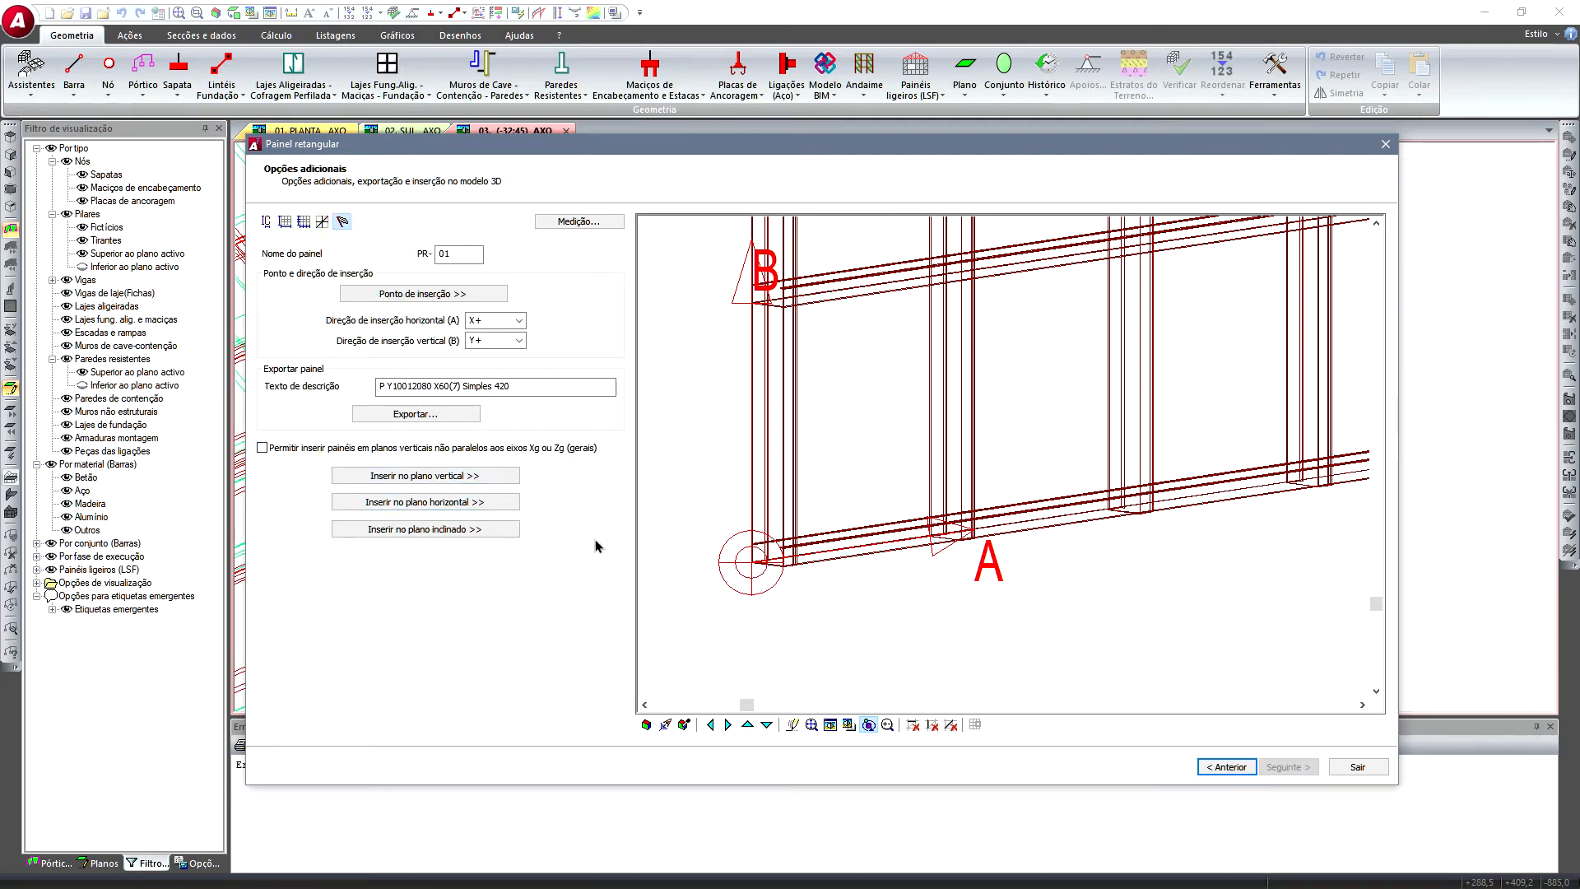
- Insert the panel in a horizontal plane on top of the exterior walls, aligned to the building's corners, and finish the panel definition
{"action": "scroll", "coordinate": [700, 517], "scroll_direction": "down", "scroll_amount": 4}
{"action": "scroll", "coordinate": [694, 510], "scroll_direction": "down", "scroll_amount": 1}
{"action": "middle_click_drag", "start_coordinate": [694, 510], "coordinate": [707, 593]}
{"action": "scroll", "coordinate": [708, 593], "scroll_direction": "down", "scroll_amount": 1}
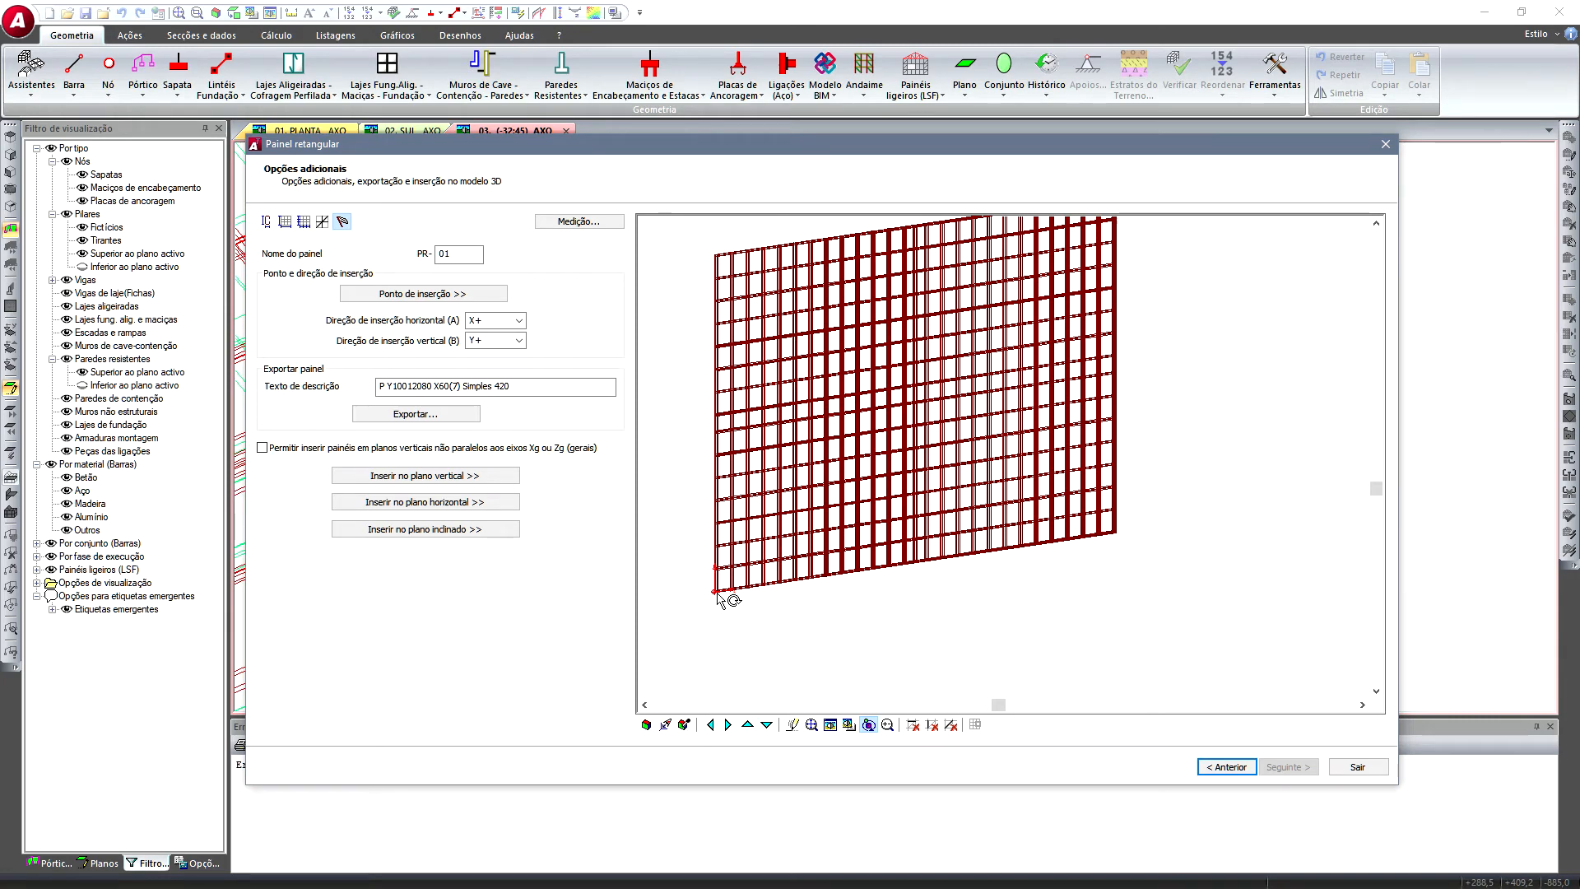
{"action": "mouse_move", "coordinate": [713, 593]}
{"action": "left_mouse_down"}
{"action": "mouse_move", "coordinate": [728, 601]}
{"action": "mouse_move", "coordinate": [715, 592]}
{"action": "left_mouse_up"}
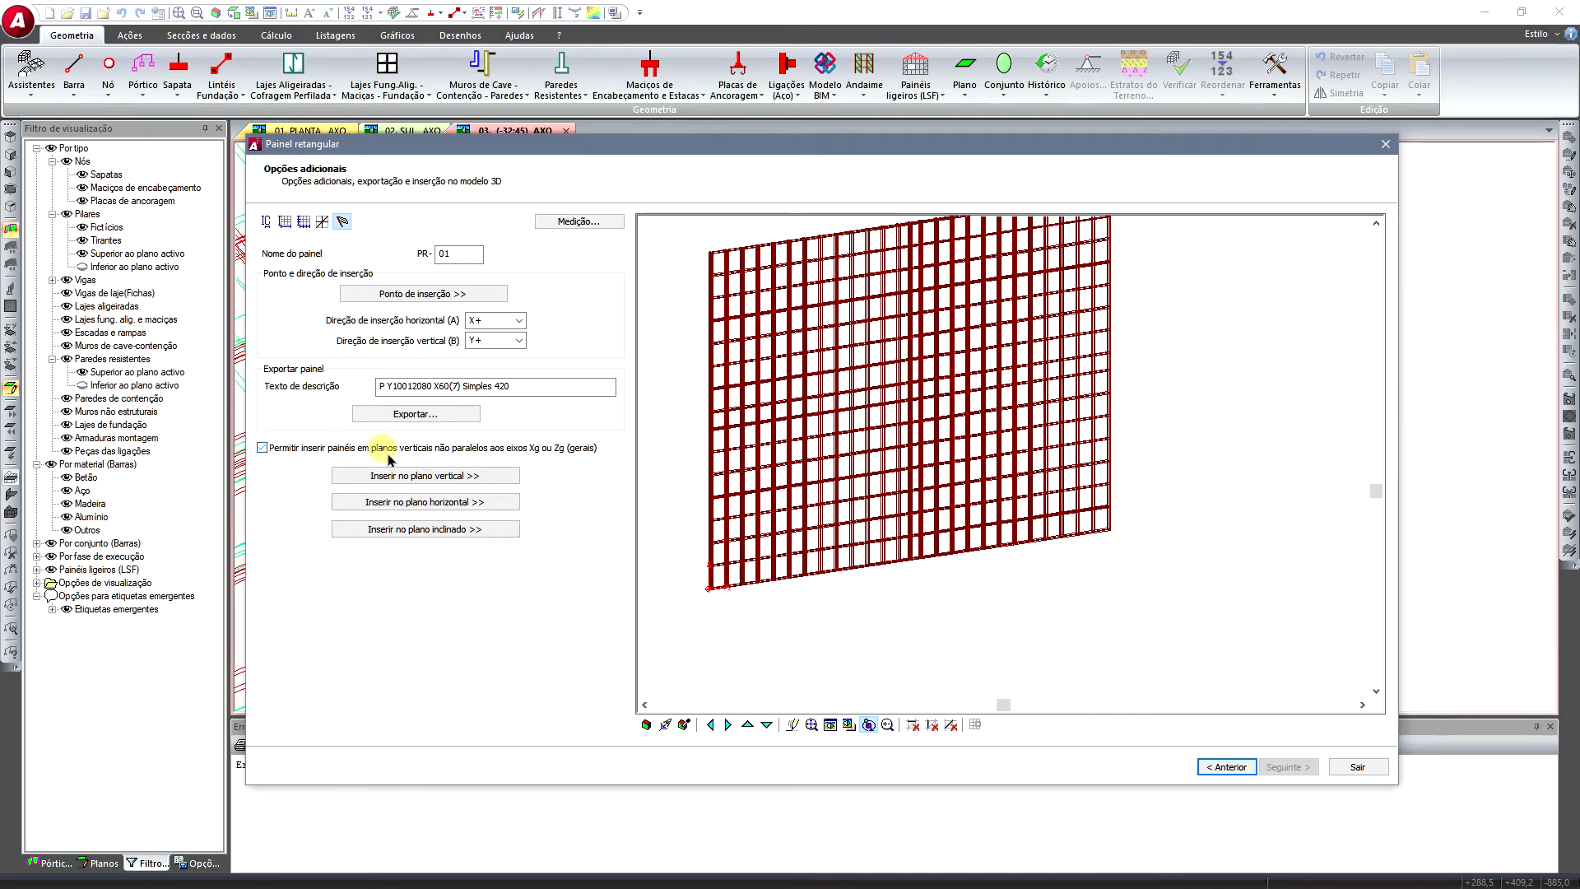
{"action": "left_click", "coordinate": [435, 503]}
{"action": "scroll", "coordinate": [688, 368], "scroll_direction": "down", "scroll_amount": 5}
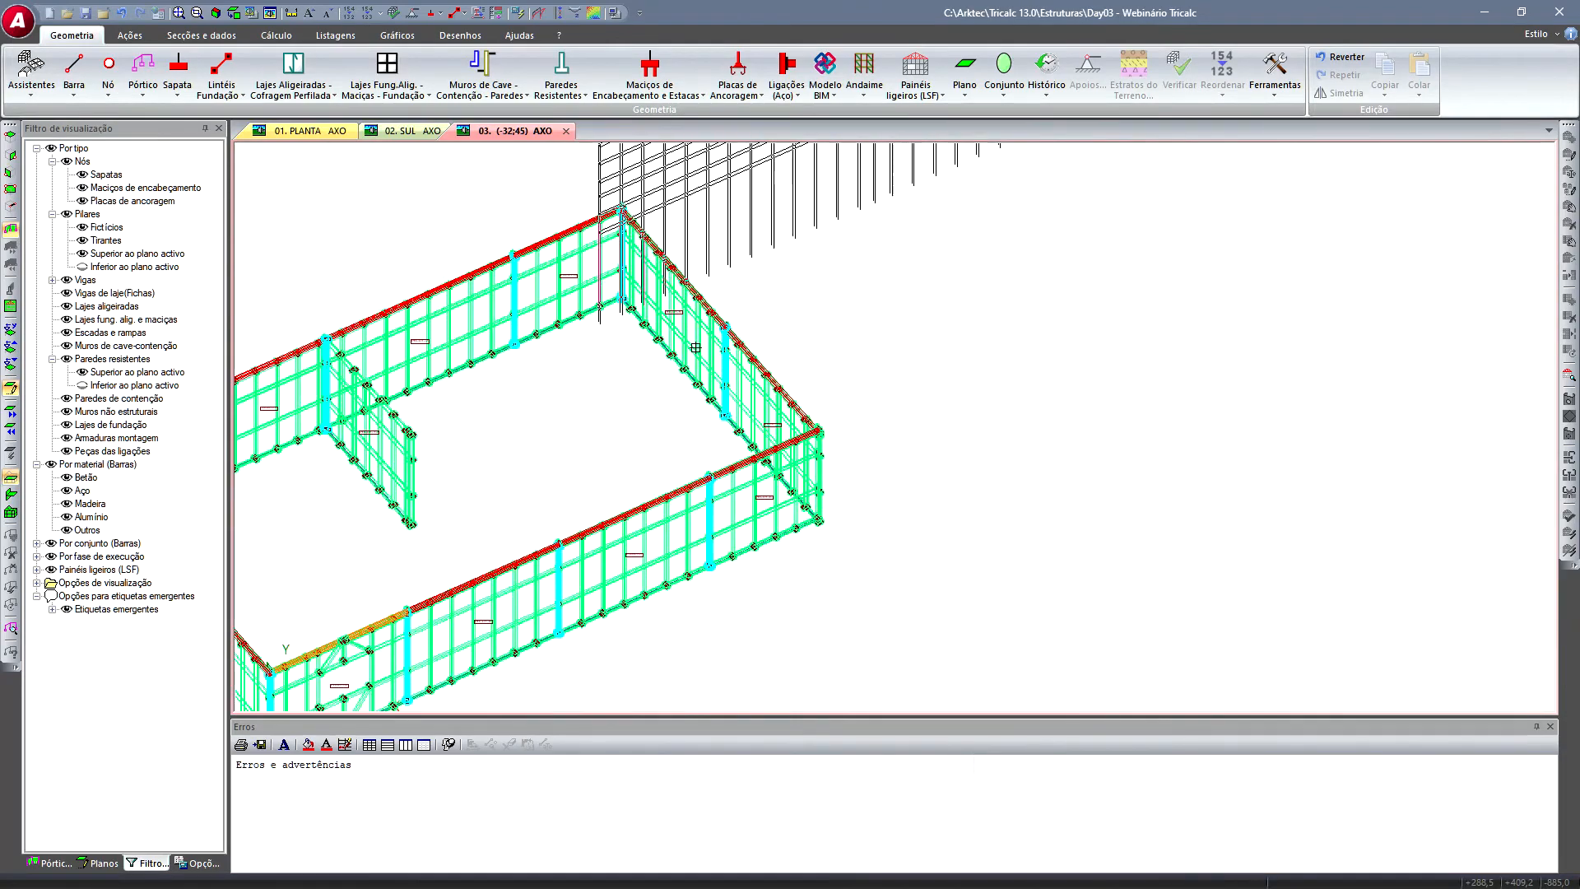
{"action": "scroll", "coordinate": [695, 348], "scroll_direction": "down", "scroll_amount": 3}
{"action": "scroll", "coordinate": [546, 398], "scroll_direction": "up", "scroll_amount": 5}
{"action": "scroll", "coordinate": [717, 458], "scroll_direction": "up", "scroll_amount": 5}
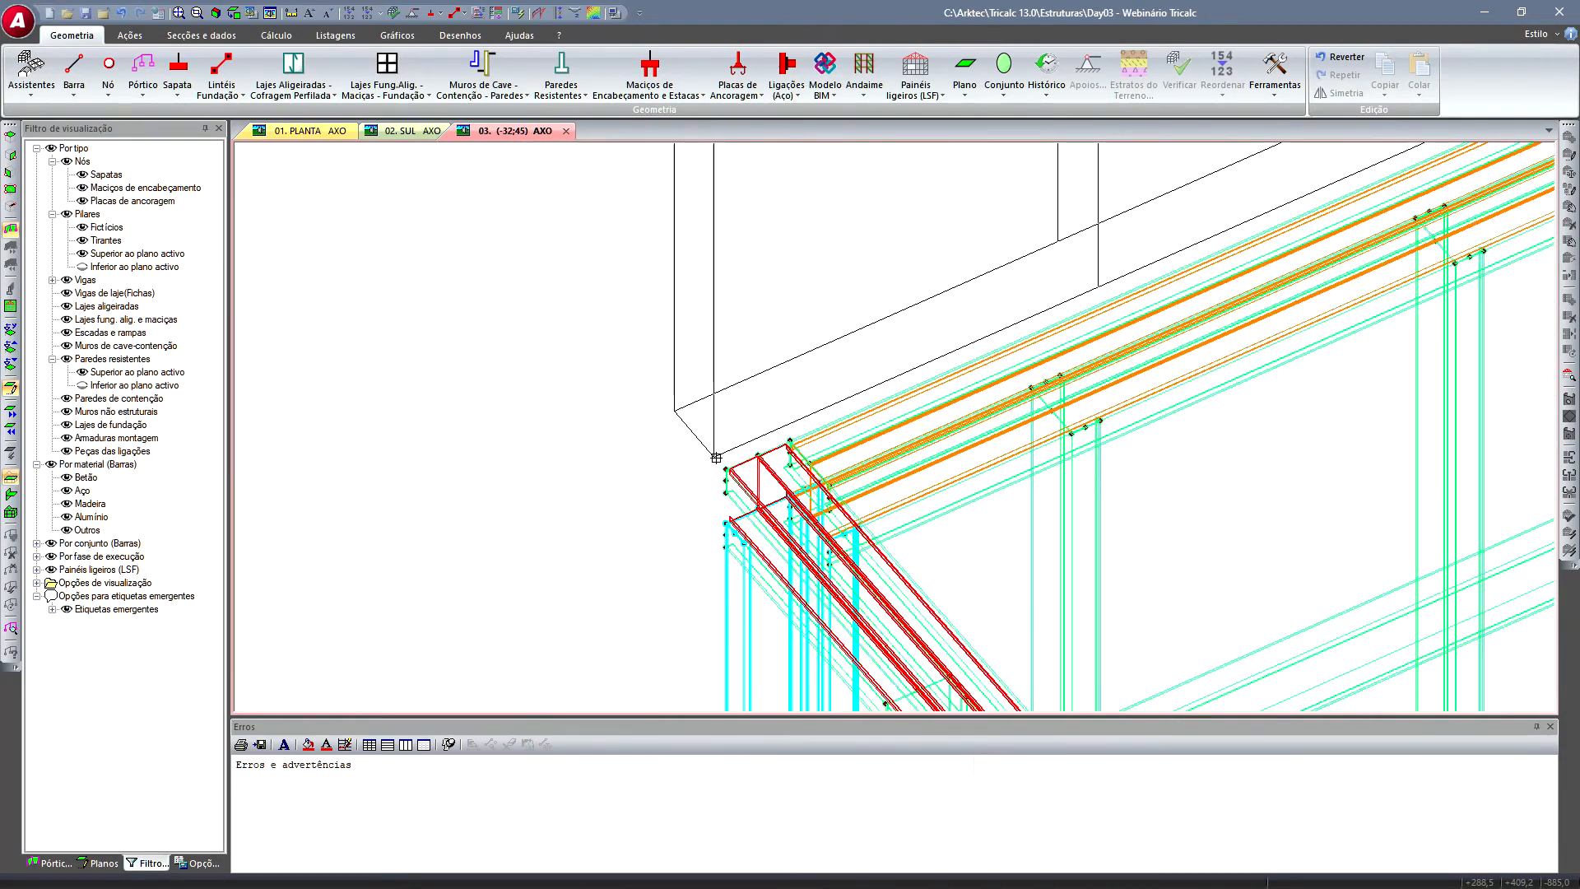
{"action": "scroll", "coordinate": [722, 459], "scroll_direction": "up", "scroll_amount": 2}
{"action": "middle_click_drag", "start_coordinate": [723, 459], "coordinate": [303, 519]}
{"action": "middle_click_drag", "start_coordinate": [782, 399], "coordinate": [522, 505]}
{"action": "scroll", "coordinate": [510, 461], "scroll_direction": "down", "scroll_amount": 3}
{"action": "middle_click_drag", "start_coordinate": [1301, 148], "coordinate": [883, 356]}
{"action": "scroll", "coordinate": [882, 356], "scroll_direction": "up", "scroll_amount": 4}
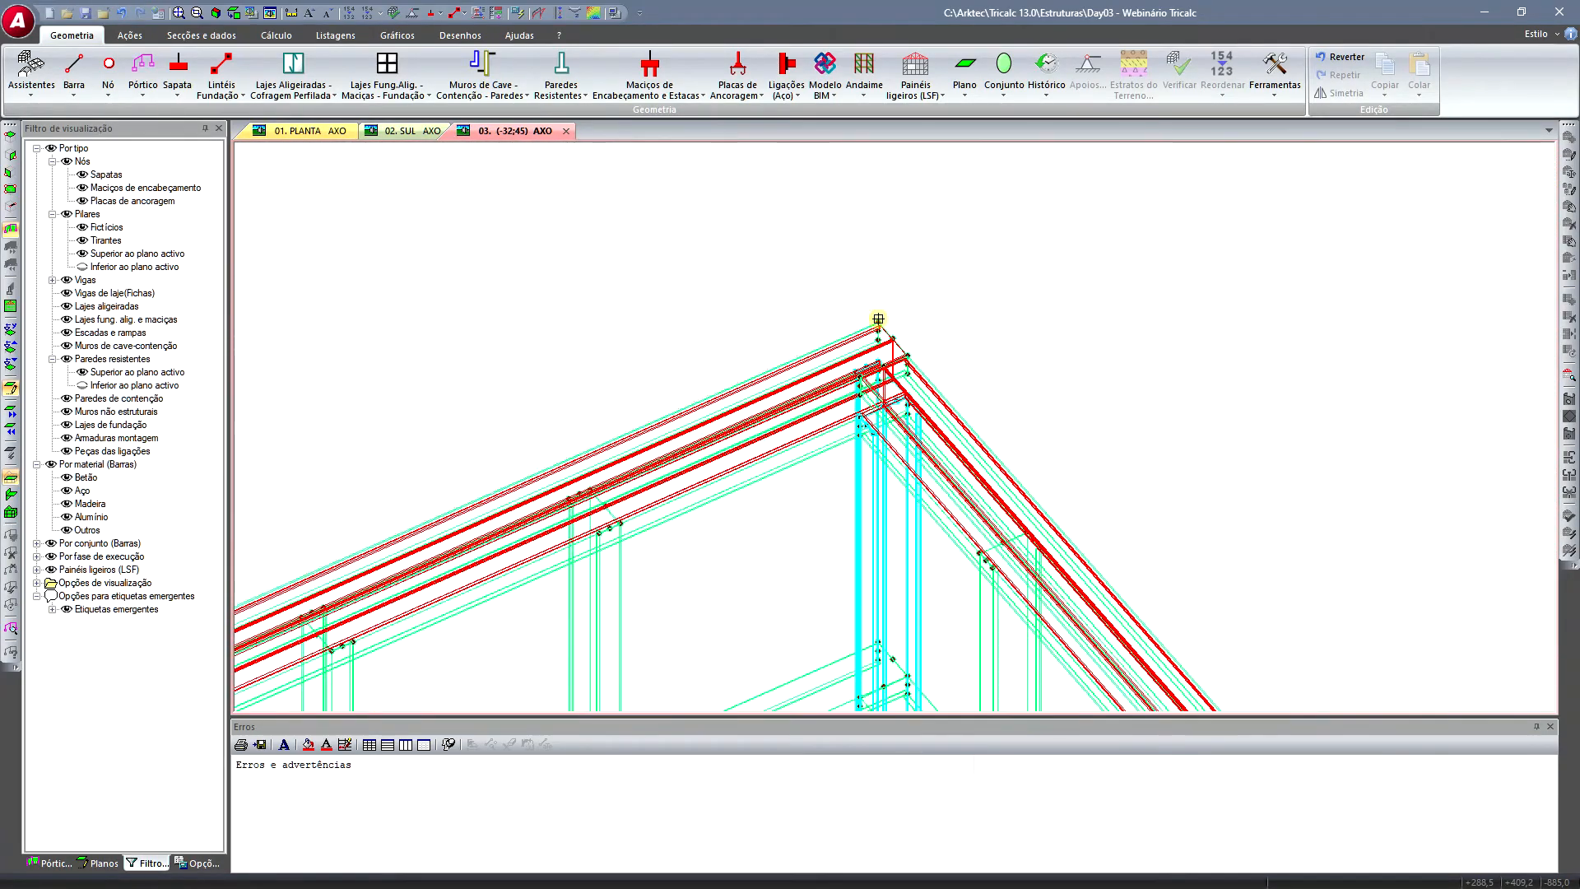
{"action": "scroll", "coordinate": [907, 359], "scroll_direction": "down", "scroll_amount": 1}
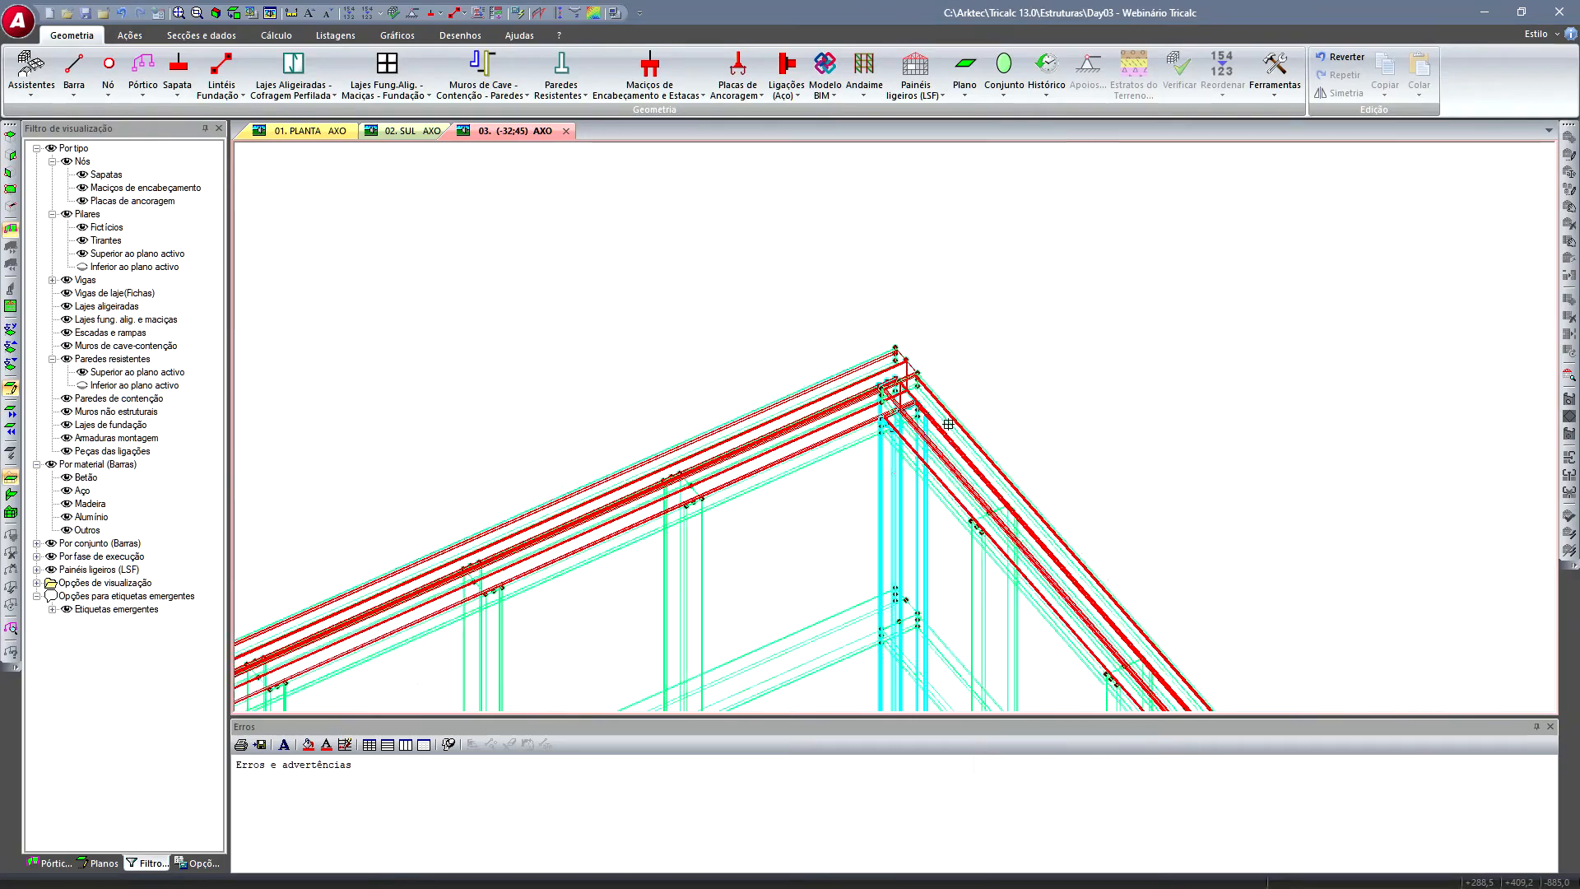
{"action": "left_click", "coordinate": [906, 358]}
{"action": "left_click", "coordinate": [1359, 767]}
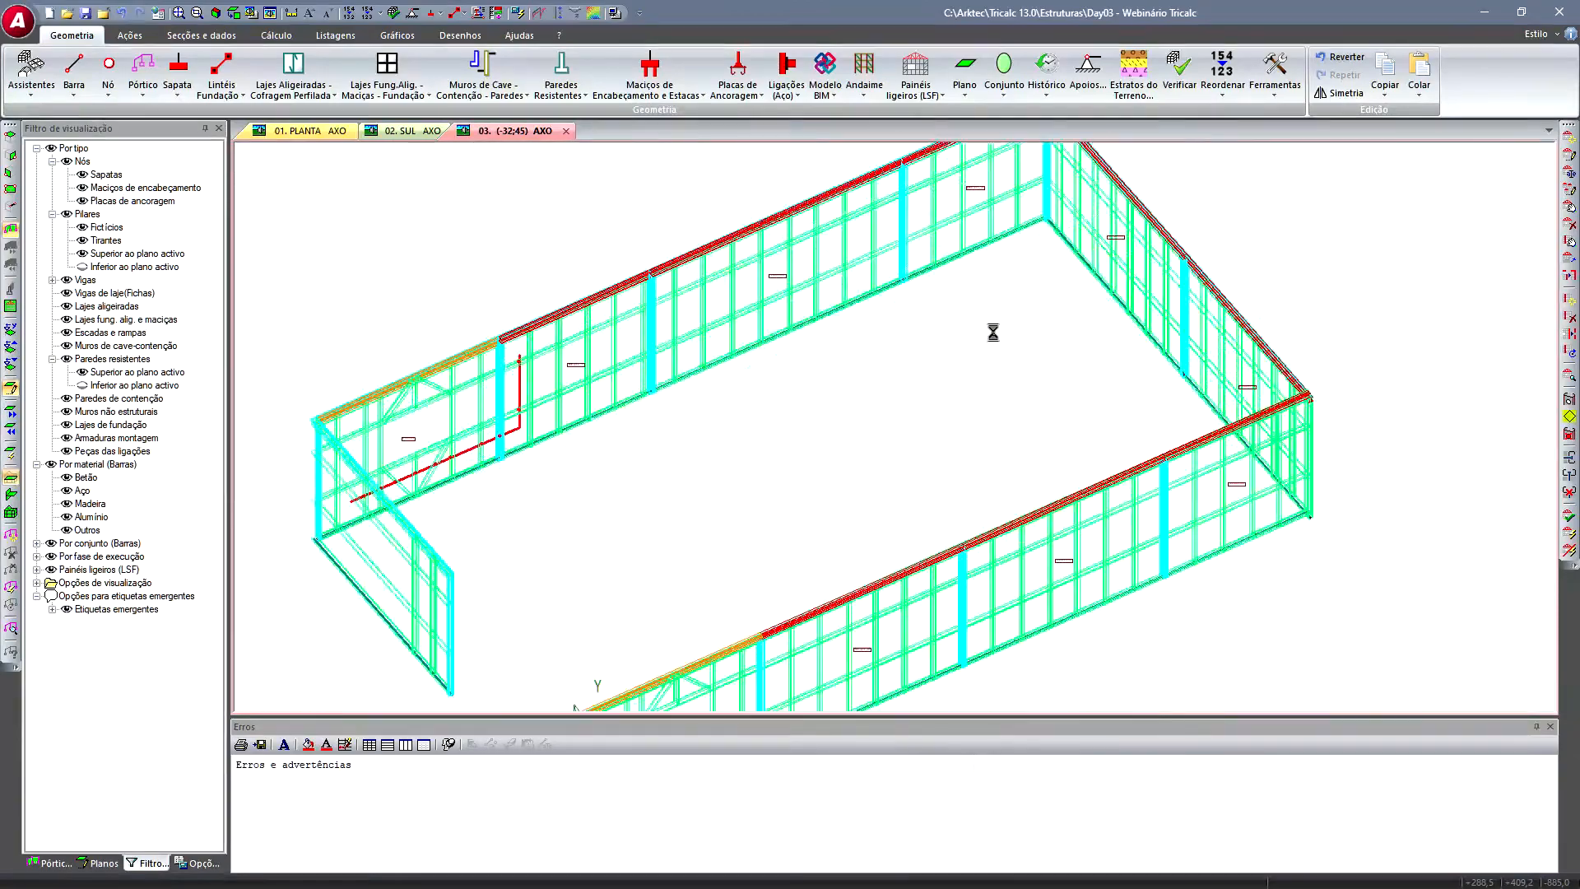
{"action": "scroll", "coordinate": [795, 411], "scroll_direction": "down", "scroll_amount": 2}
{"action": "middle_click_drag", "start_coordinate": [883, 455], "coordinate": [785, 472]}
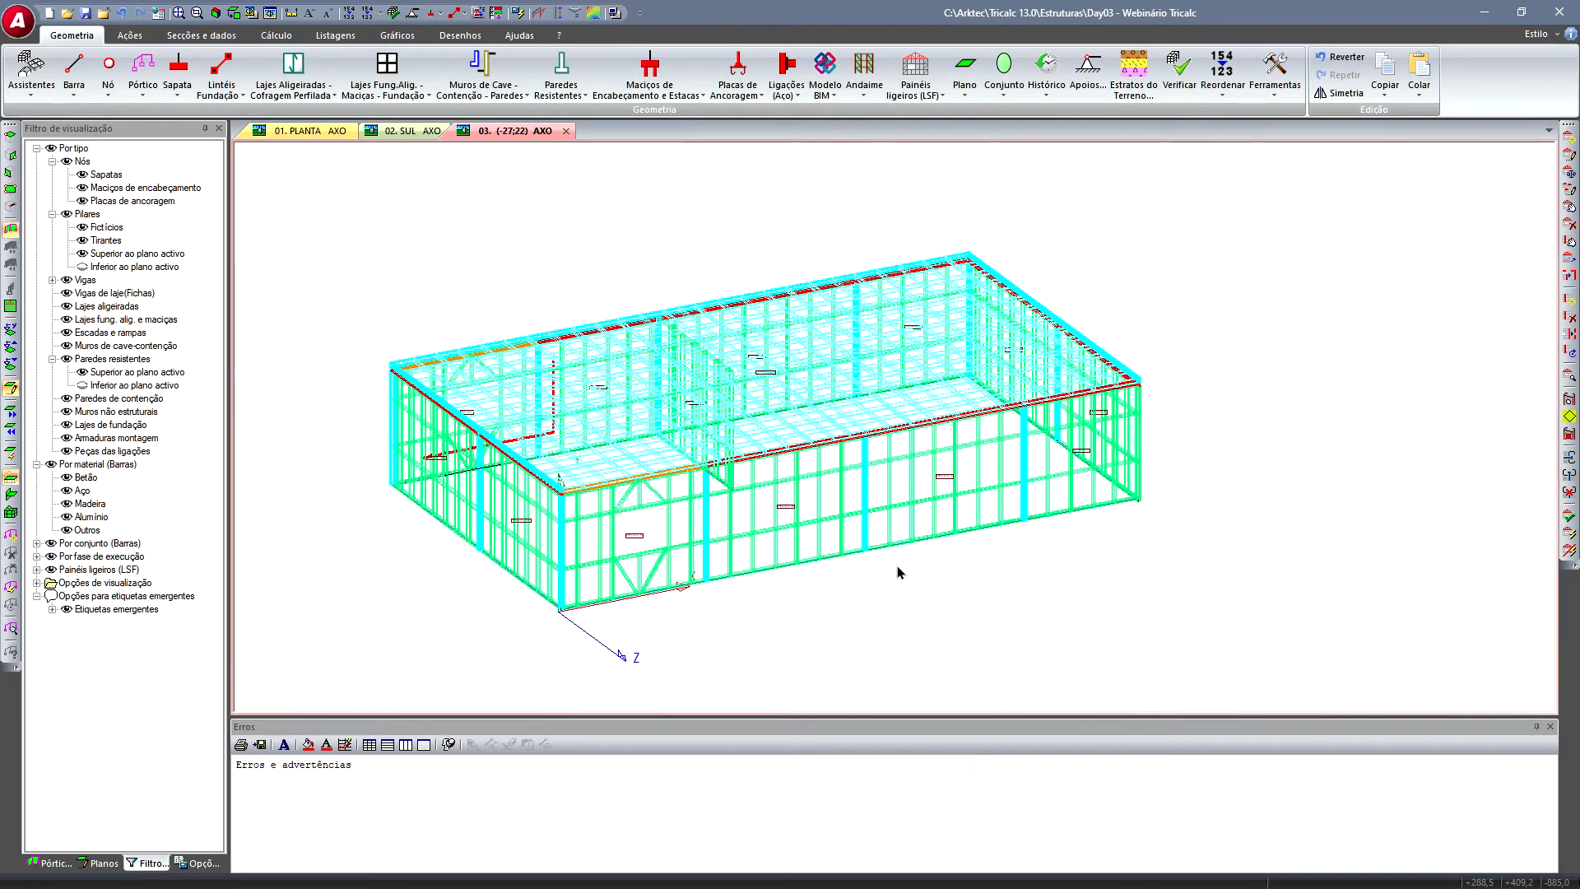
- Start defining a new light steel panel of the triangular/rectangular beam type
{"action": "middle_click_drag", "start_coordinate": [886, 624], "coordinate": [930, 604], "text": "shift"}
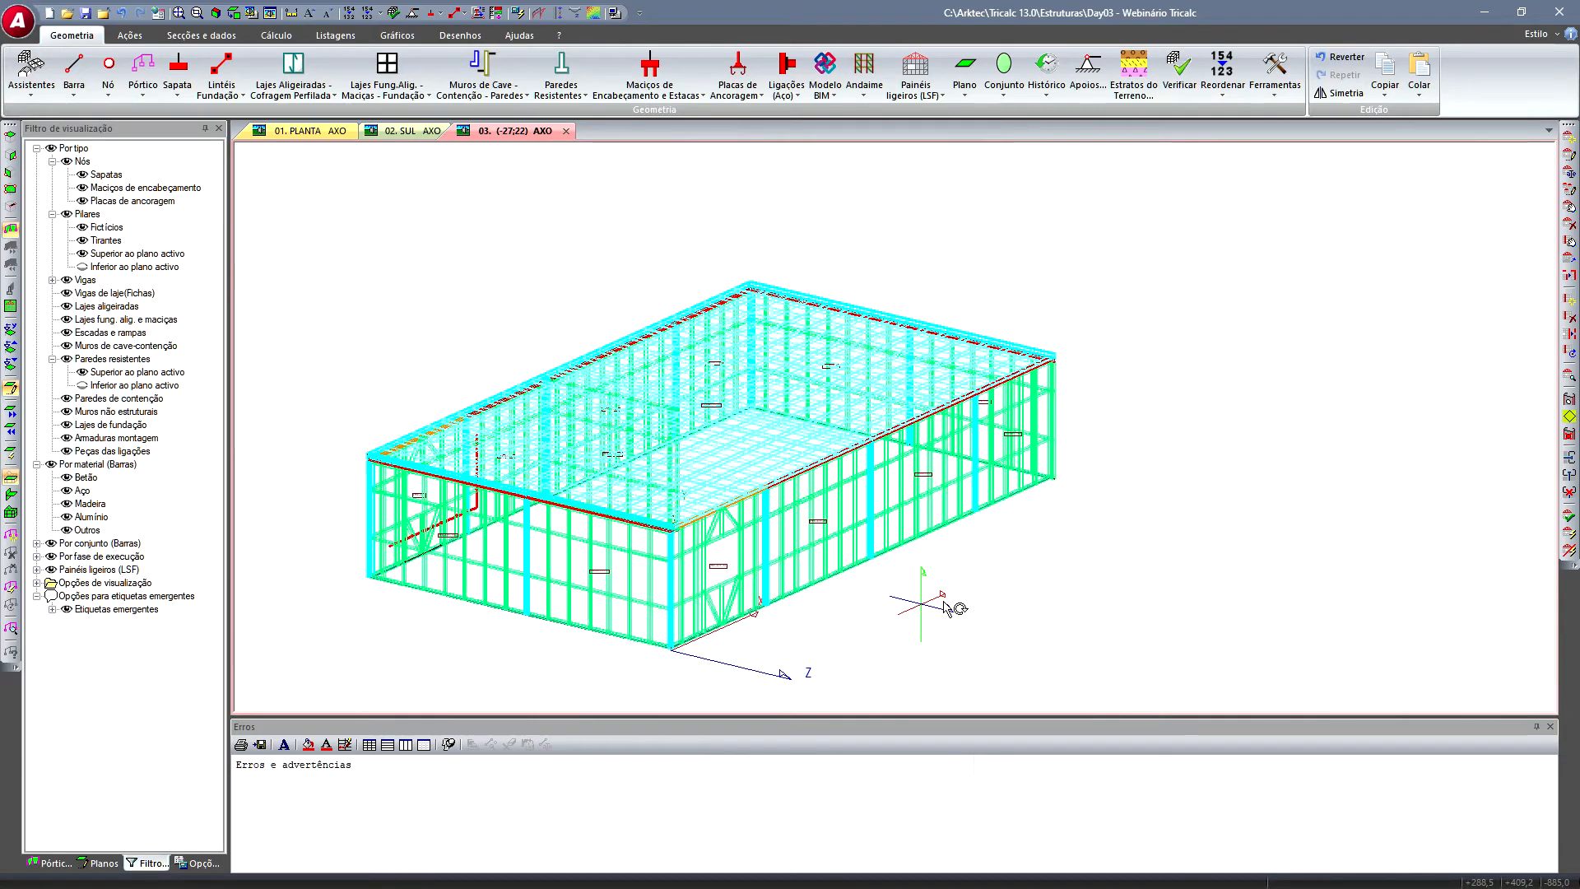
{"action": "middle_click_drag", "start_coordinate": [909, 541], "coordinate": [1014, 514]}
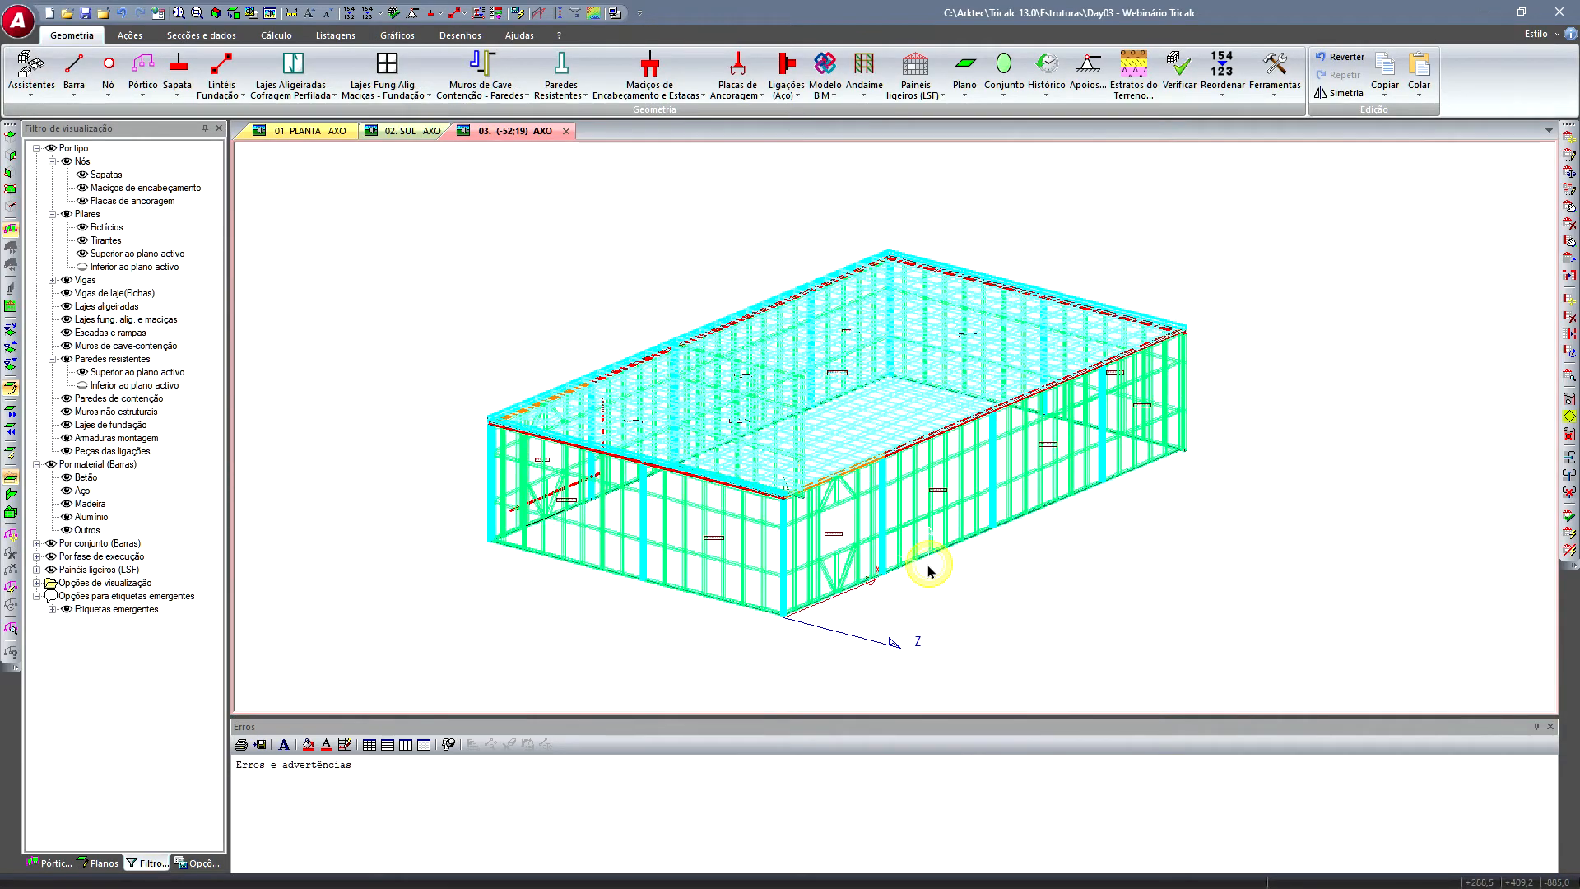
{"action": "left_click", "coordinate": [912, 91]}
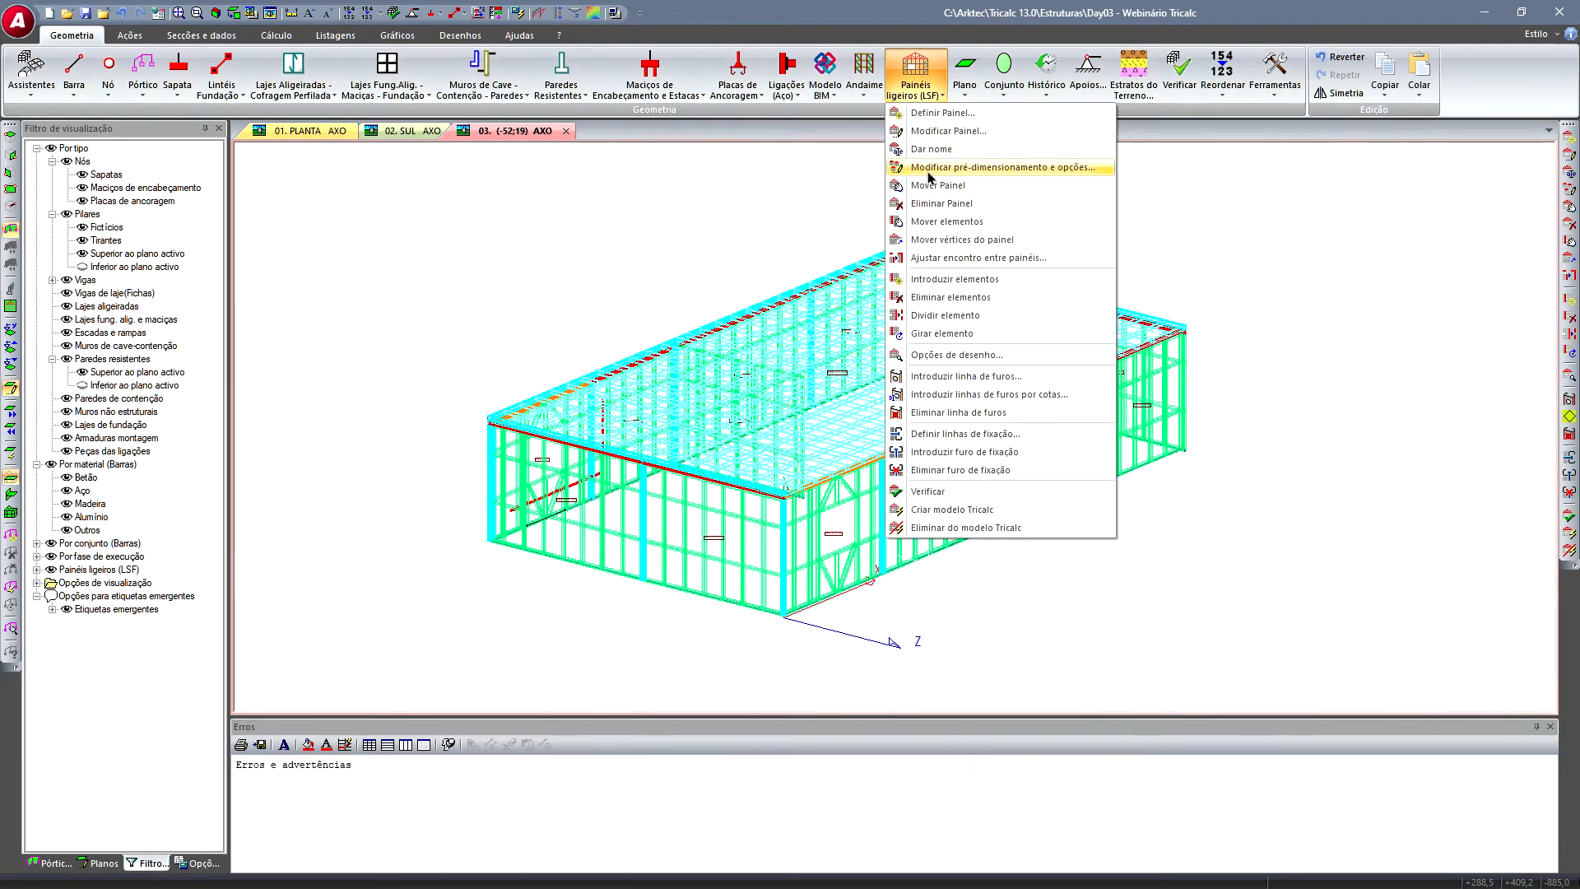
{"action": "left_click", "coordinate": [938, 113]}
{"action": "left_click", "coordinate": [810, 436]}
{"action": "left_click", "coordinate": [731, 651]}
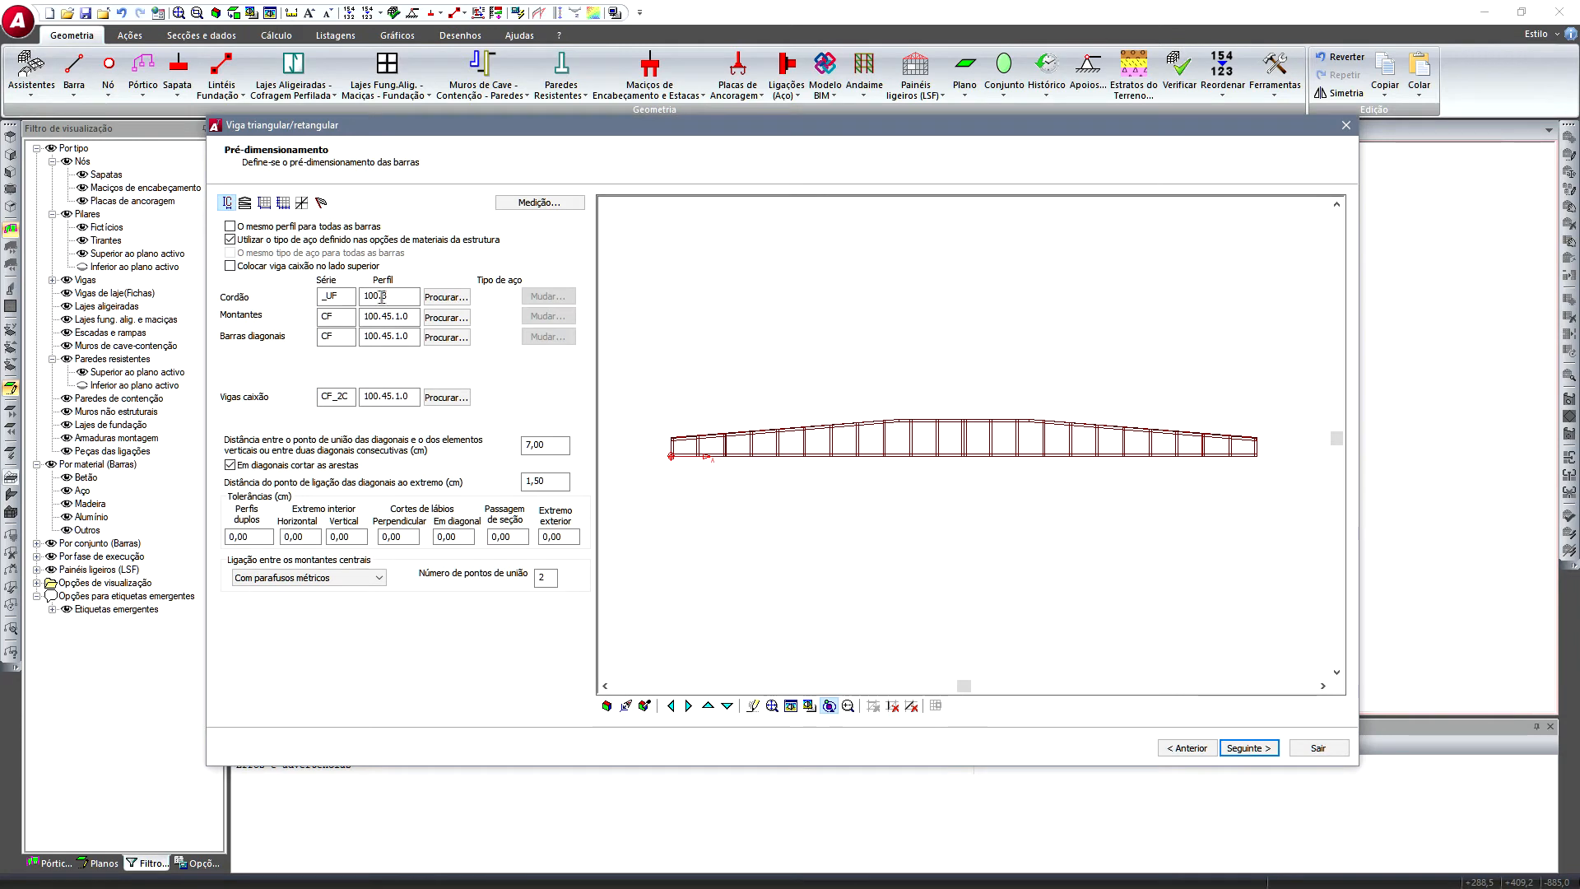
- Assign the LSF profile CF 100.45.1.0 to the beam's chord and use the same profile for all bars
{"action": "left_click", "coordinate": [274, 238]}
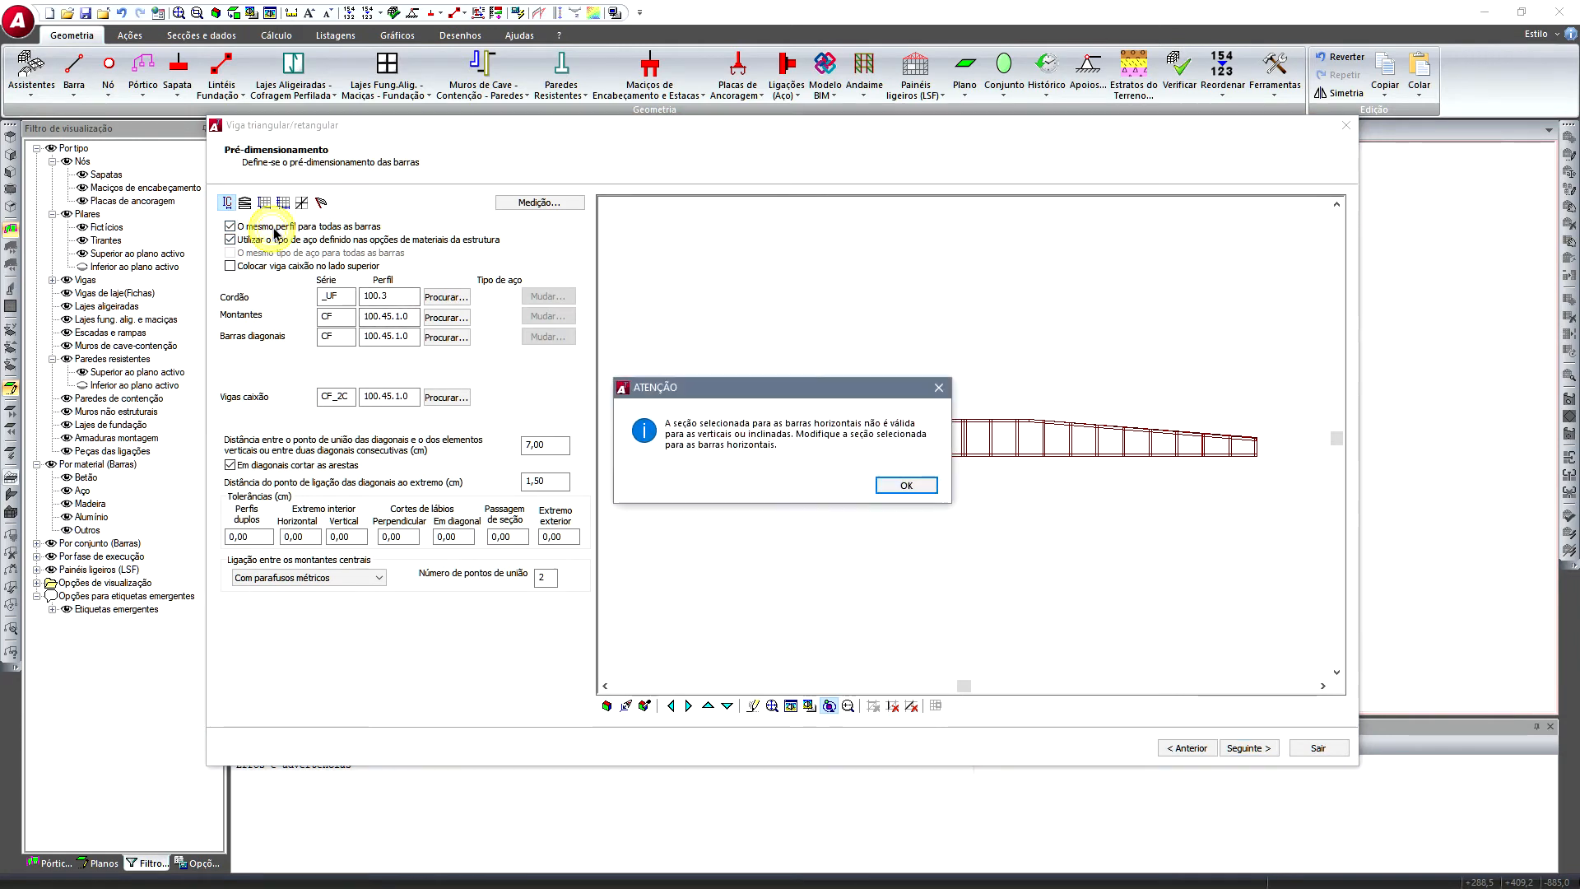
{"action": "left_click", "coordinate": [913, 486]}
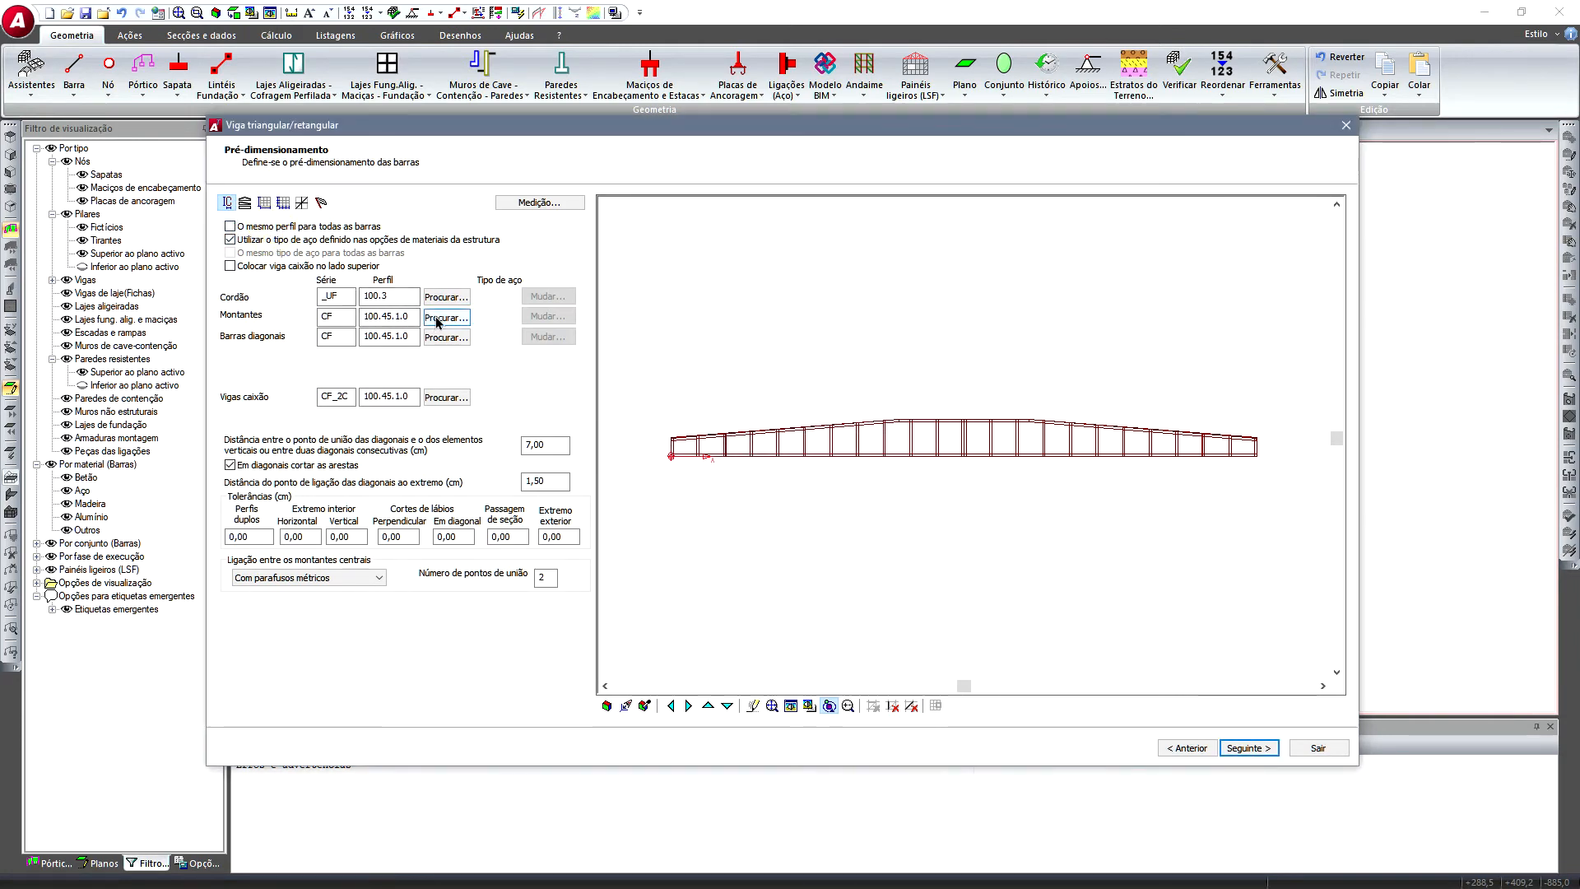
{"action": "left_click", "coordinate": [441, 303]}
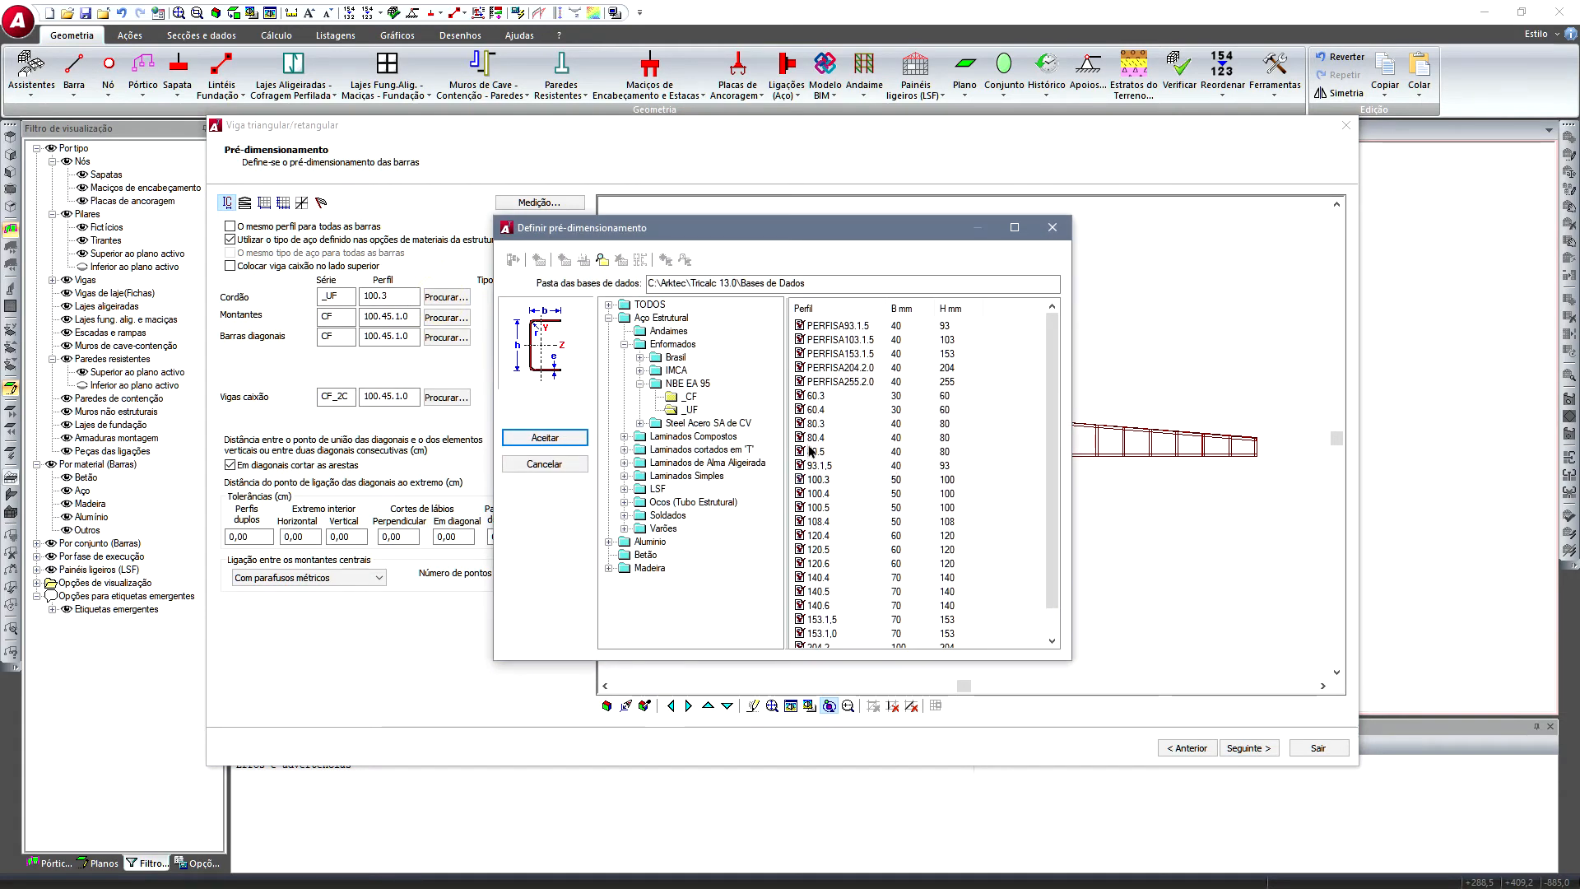
{"action": "left_click", "coordinate": [624, 489]}
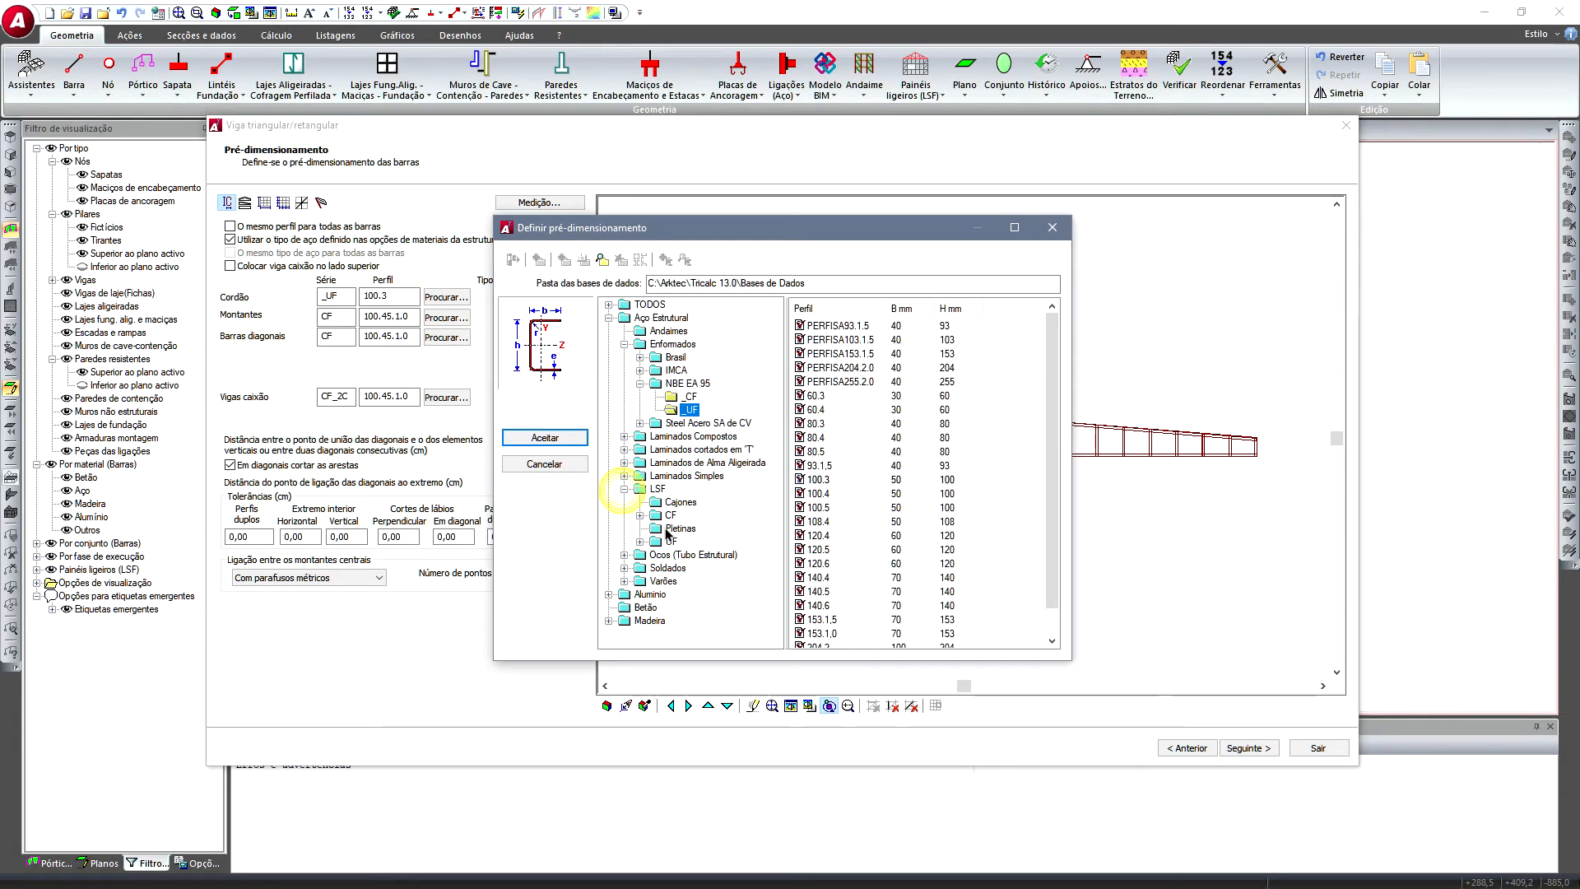
{"action": "left_click", "coordinate": [639, 515]}
{"action": "left_click", "coordinate": [687, 529]}
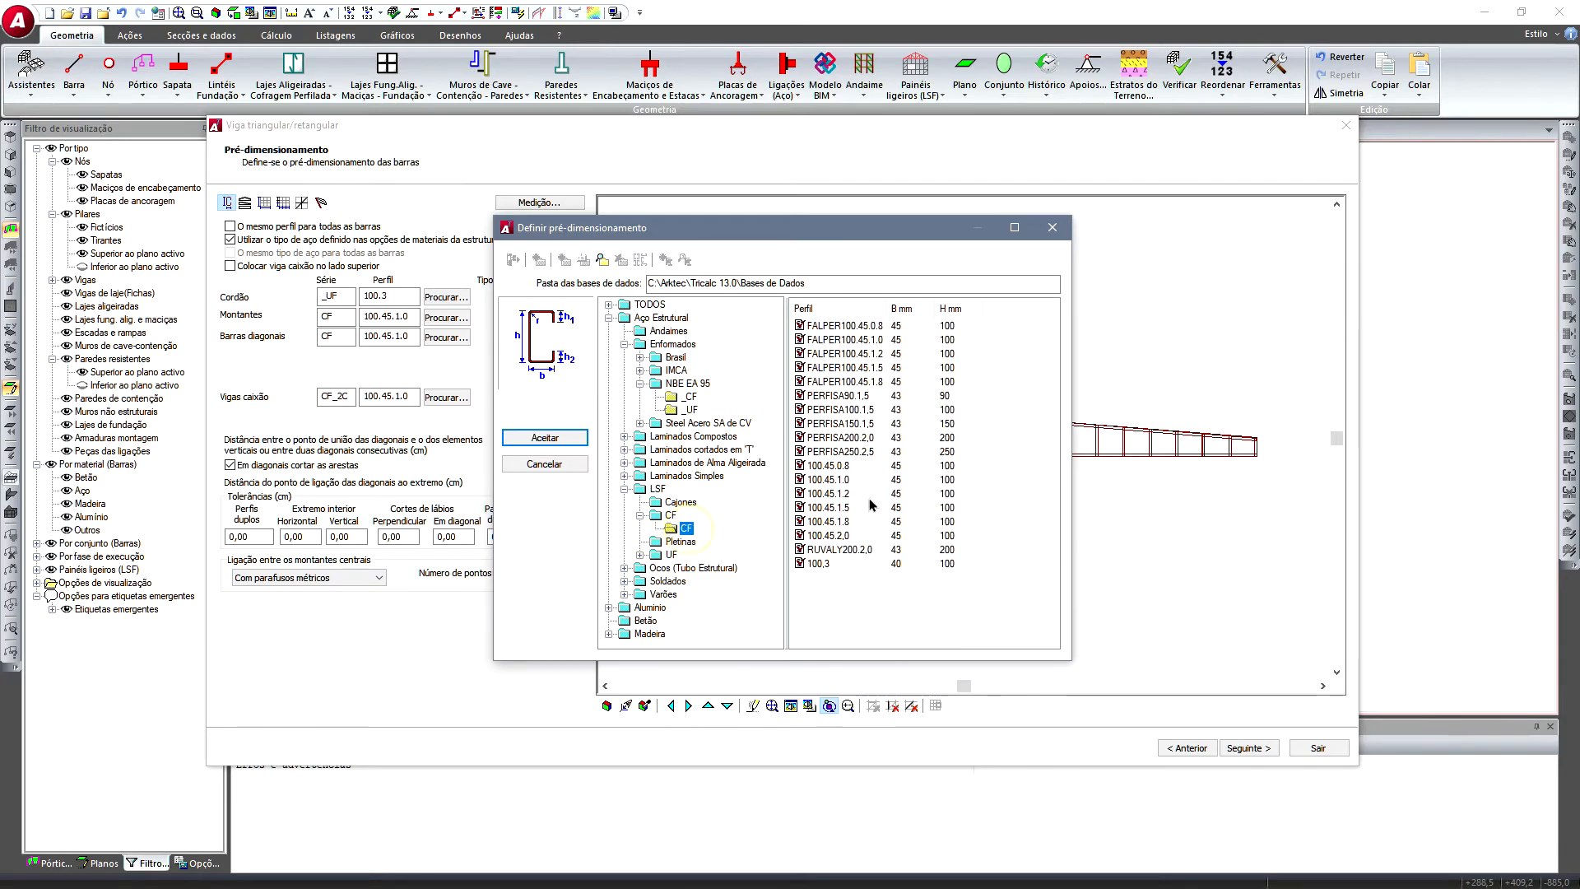
{"action": "left_click", "coordinate": [829, 479]}
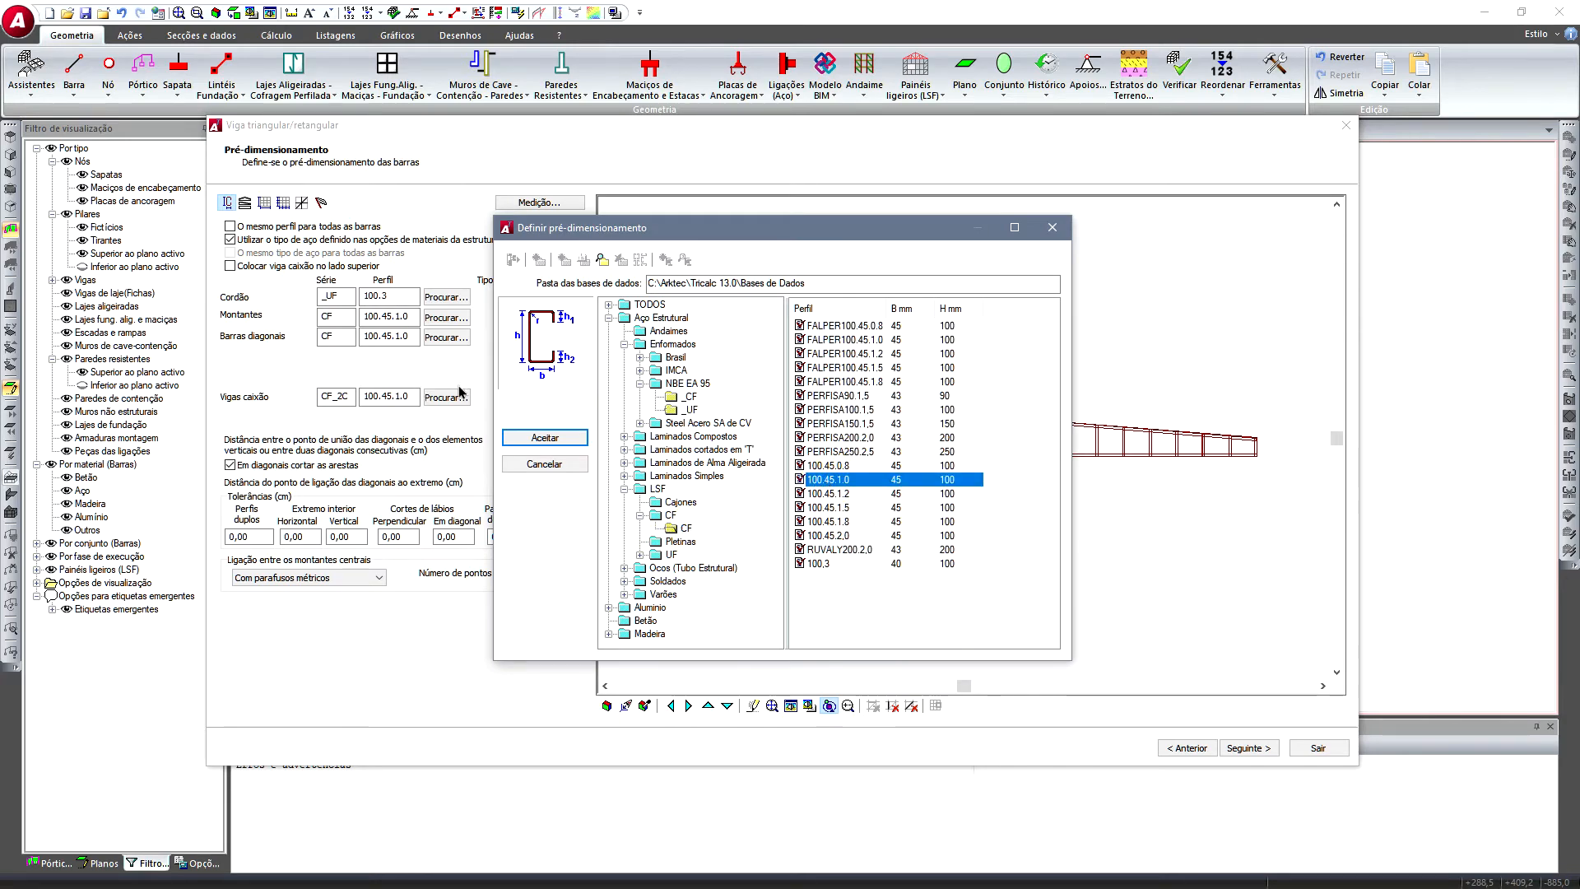
{"action": "left_click", "coordinate": [570, 440]}
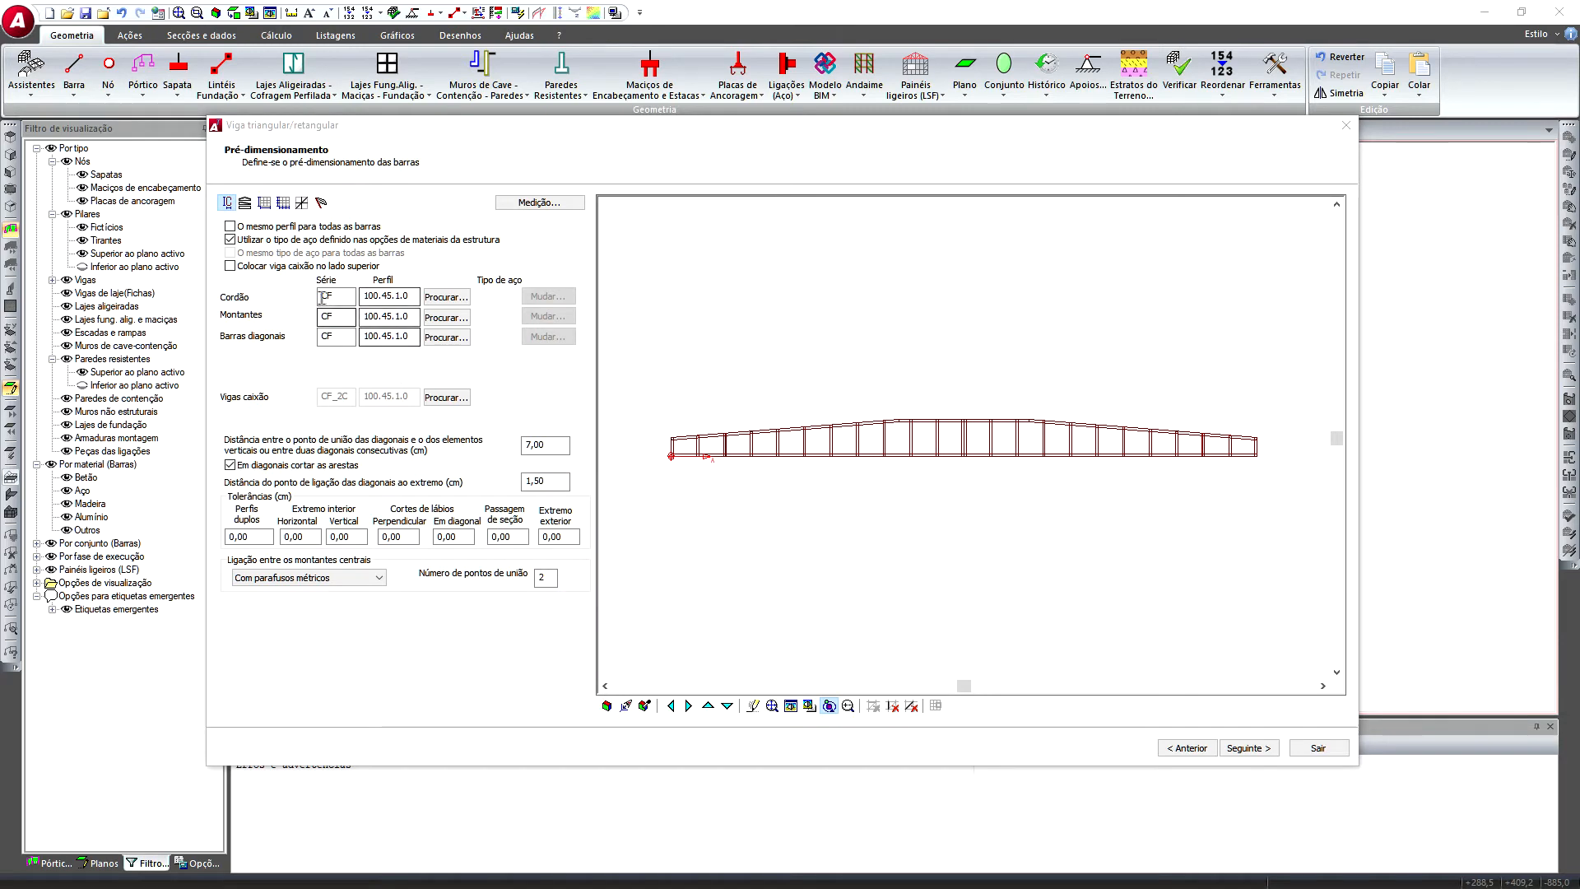
{"action": "left_click", "coordinate": [262, 231]}
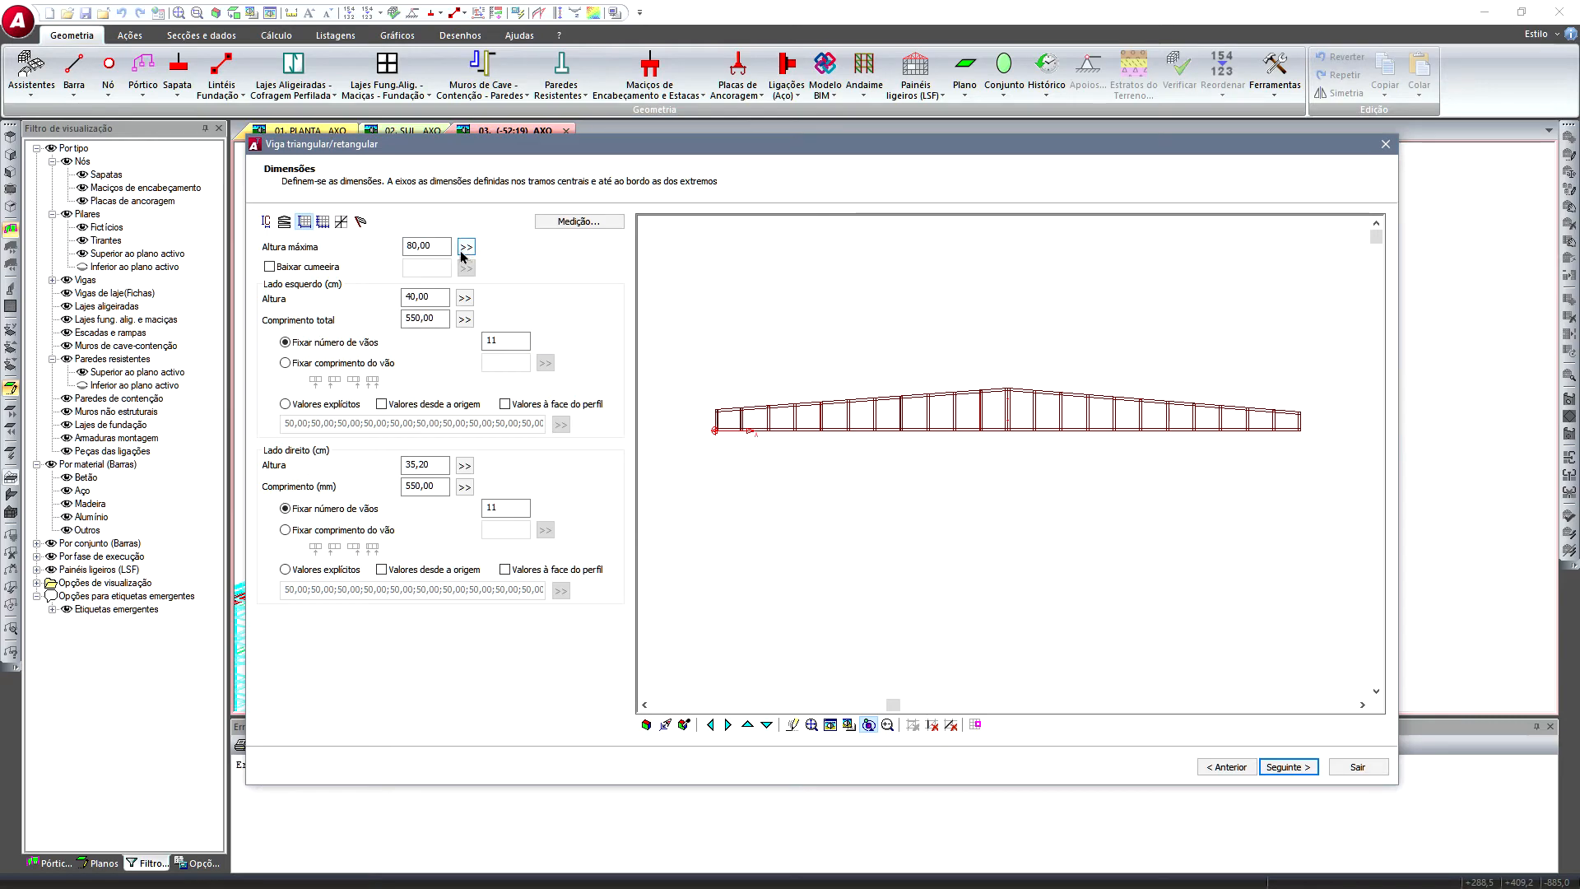
- Set the left side's total length to 890 cm by picking the top outer corners at both ends of the building's short side
{"action": "left_click", "coordinate": [436, 318]}
{"action": "left_click", "coordinate": [464, 319]}
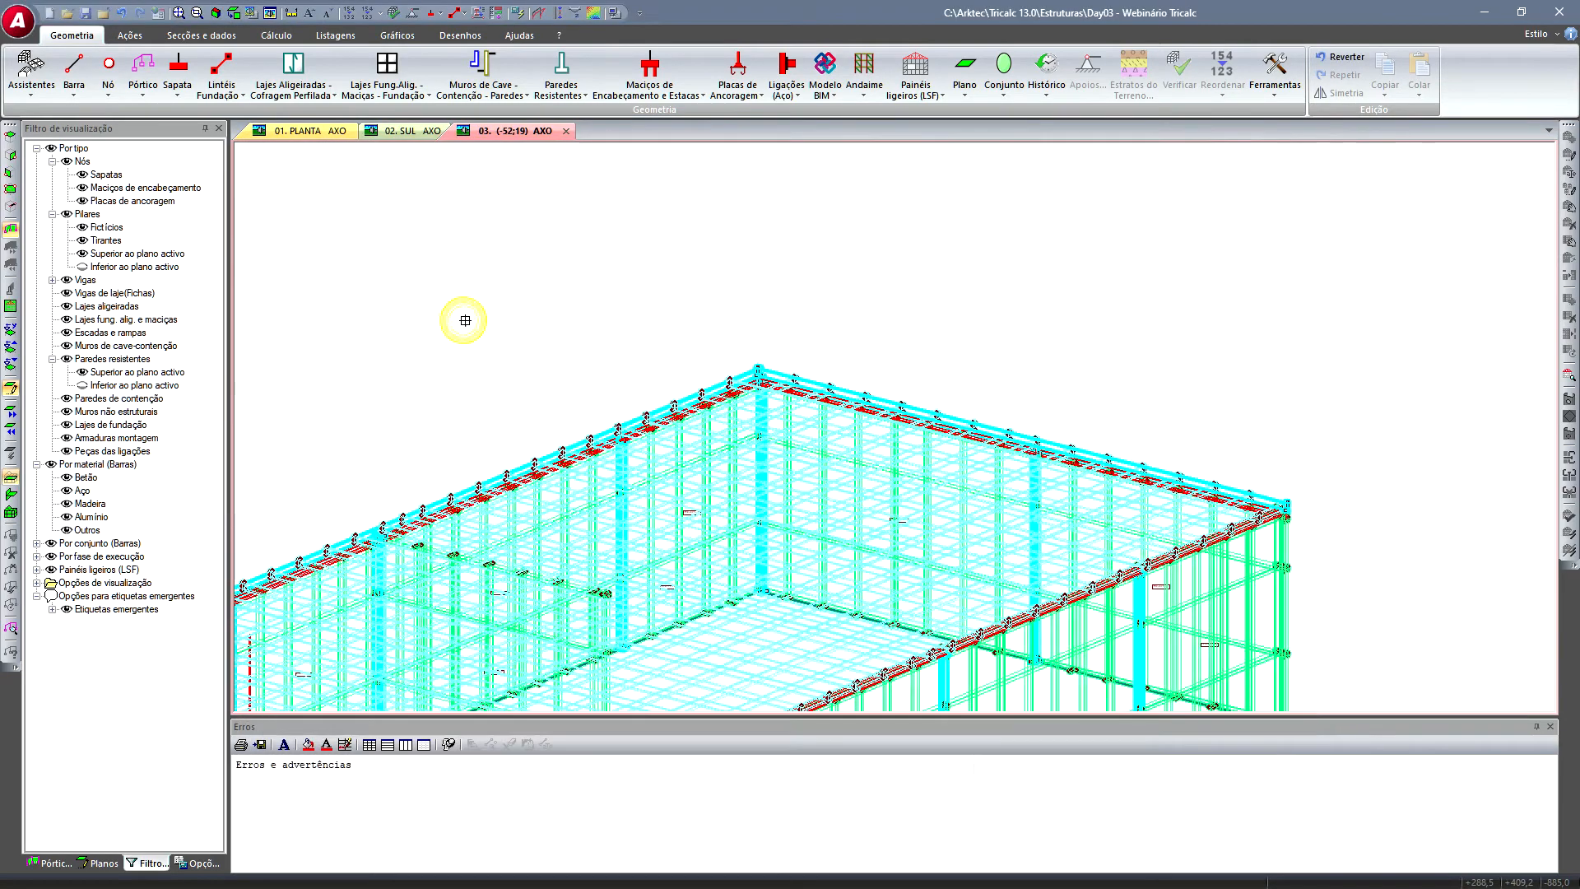
{"action": "scroll", "coordinate": [744, 382], "scroll_direction": "up", "scroll_amount": 5}
{"action": "scroll", "coordinate": [690, 404], "scroll_direction": "up", "scroll_amount": 3}
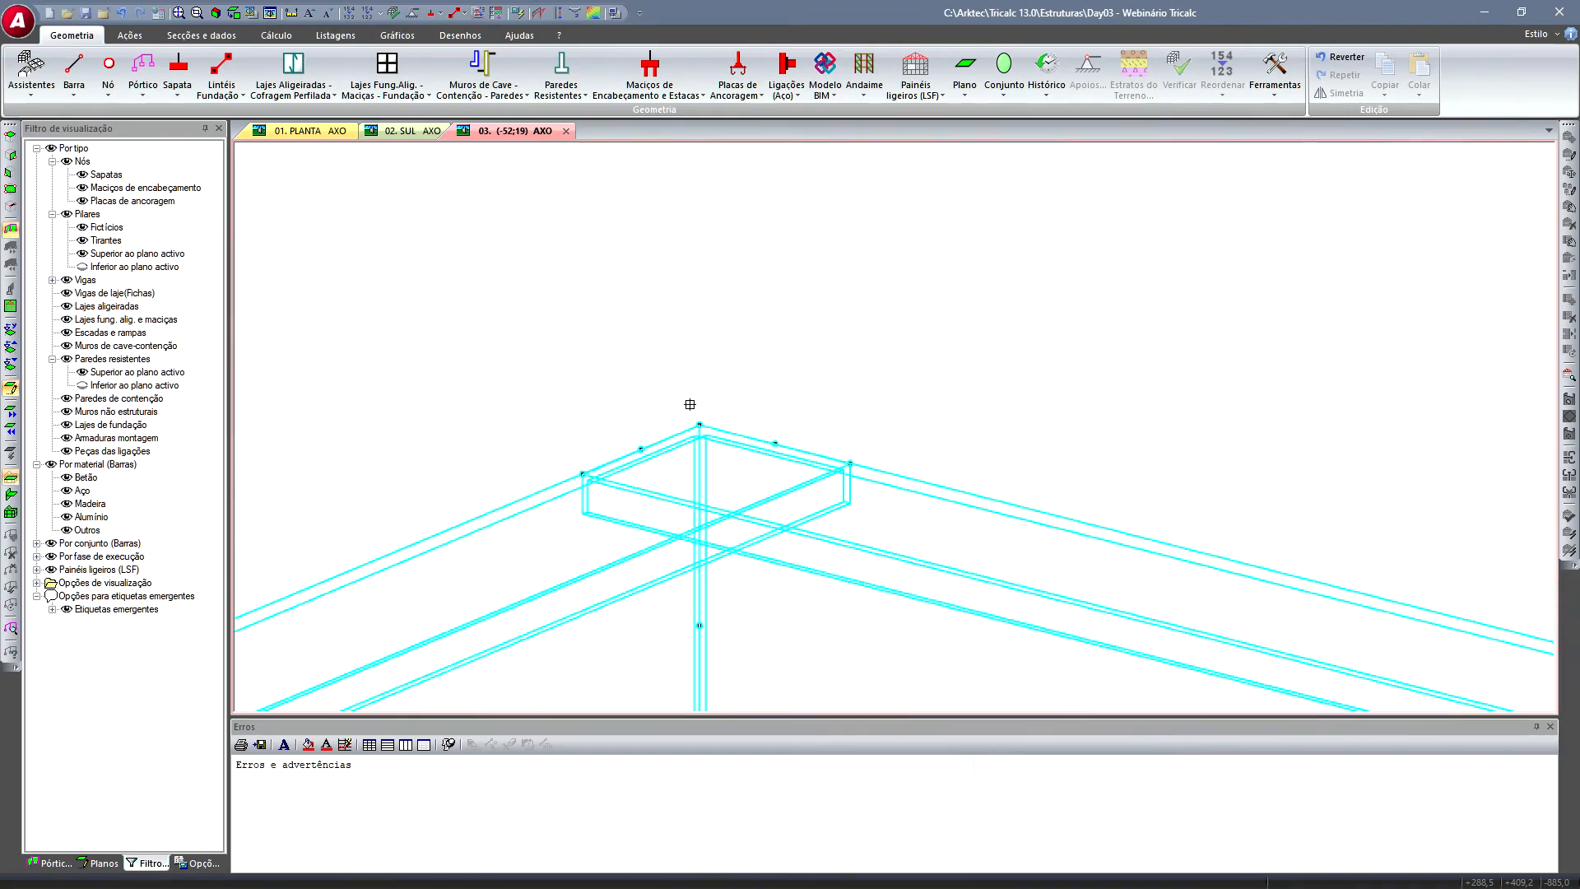
{"action": "left_click", "coordinate": [700, 424]}
{"action": "scroll", "coordinate": [832, 392], "scroll_direction": "down", "scroll_amount": 3}
{"action": "middle_click_drag", "start_coordinate": [856, 375], "coordinate": [617, 317]}
{"action": "scroll", "coordinate": [656, 318], "scroll_direction": "down", "scroll_amount": 1}
{"action": "middle_click_drag", "start_coordinate": [946, 359], "coordinate": [505, 247]}
{"action": "middle_click_drag", "start_coordinate": [1159, 372], "coordinate": [665, 258]}
{"action": "scroll", "coordinate": [684, 240], "scroll_direction": "down", "scroll_amount": 5}
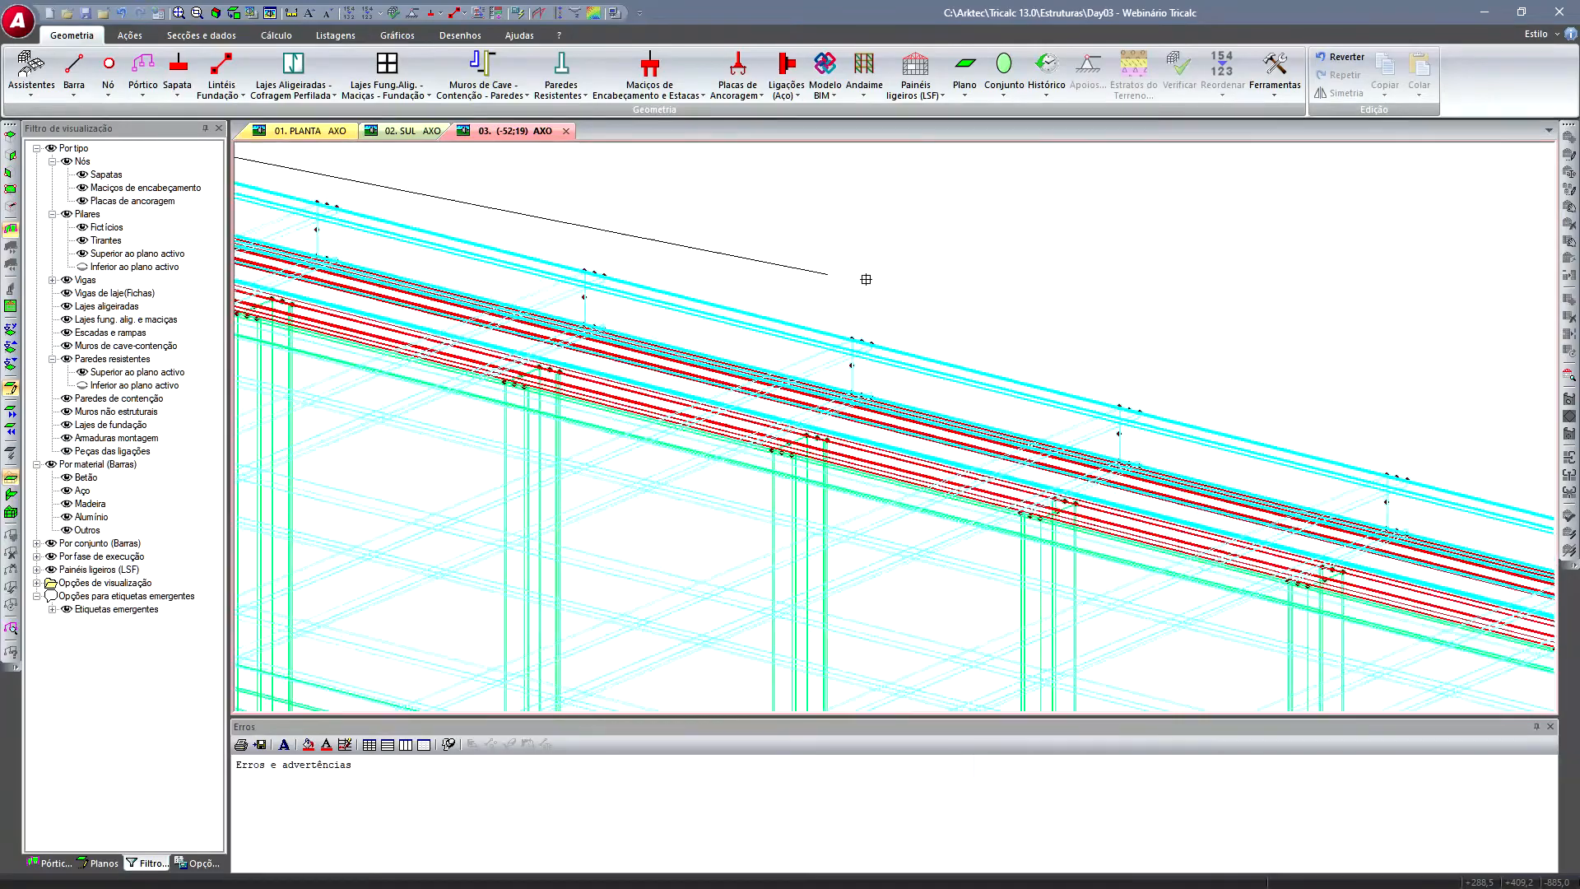
{"action": "middle_click_drag", "start_coordinate": [1220, 298], "coordinate": [664, 244]}
{"action": "scroll", "coordinate": [663, 244], "scroll_direction": "down", "scroll_amount": 1}
{"action": "middle_click_drag", "start_coordinate": [1052, 320], "coordinate": [812, 282]}
{"action": "middle_click_drag", "start_coordinate": [1196, 360], "coordinate": [928, 324]}
{"action": "scroll", "coordinate": [1189, 453], "scroll_direction": "up", "scroll_amount": 2}
{"action": "scroll", "coordinate": [1135, 501], "scroll_direction": "up", "scroll_amount": 2}
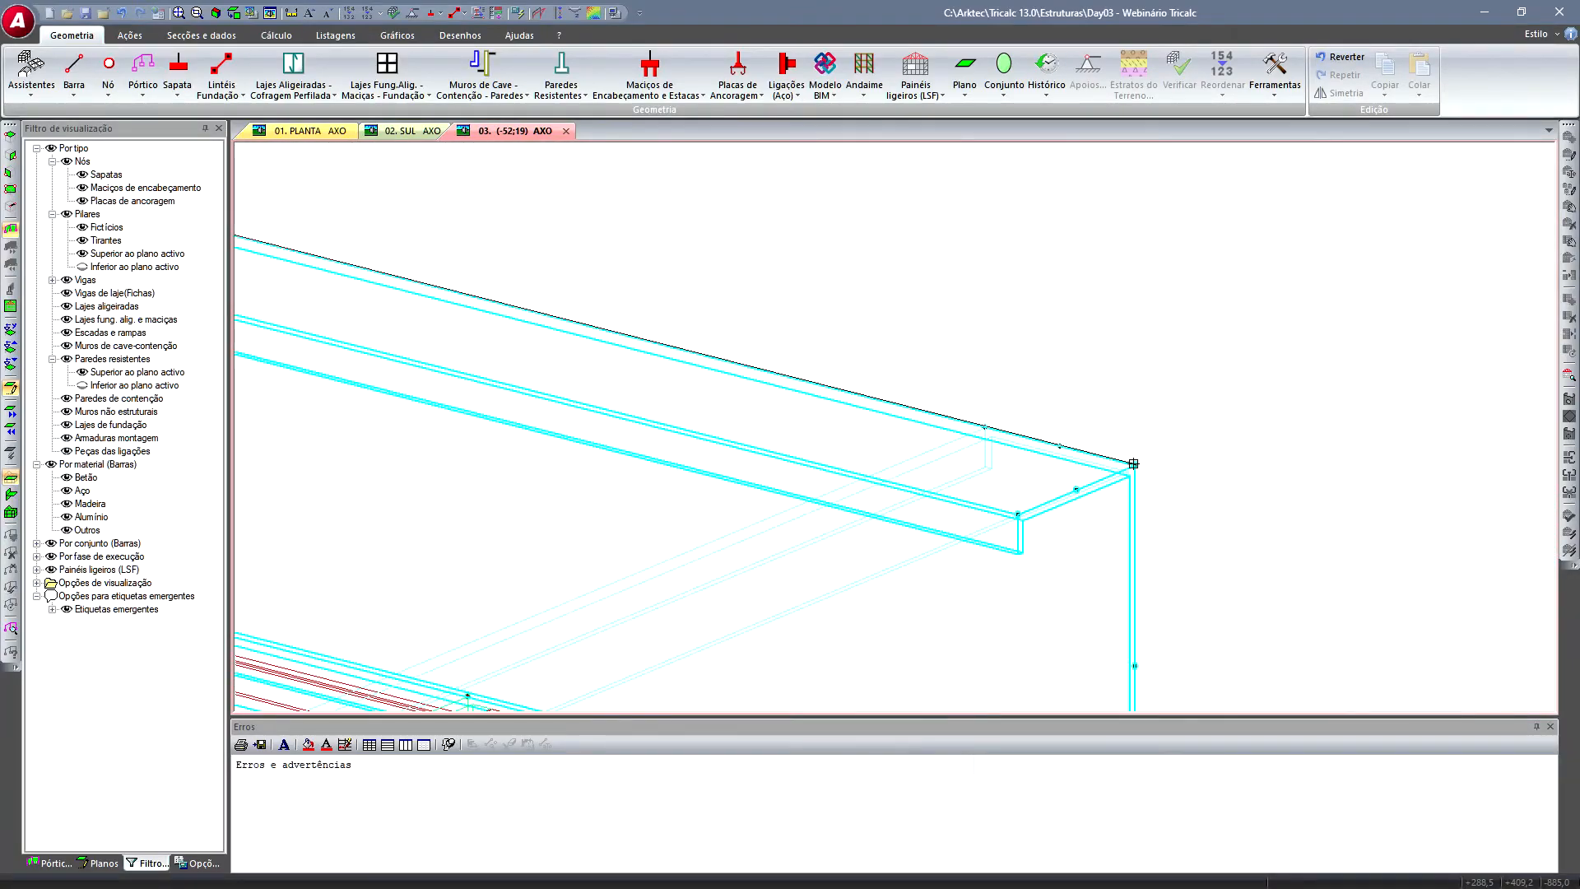
{"action": "left_click", "coordinate": [1135, 462]}
{"action": "scroll", "coordinate": [1065, 411], "scroll_direction": "down", "scroll_amount": 3}
{"action": "scroll", "coordinate": [1118, 401], "scroll_direction": "up", "scroll_amount": 2}
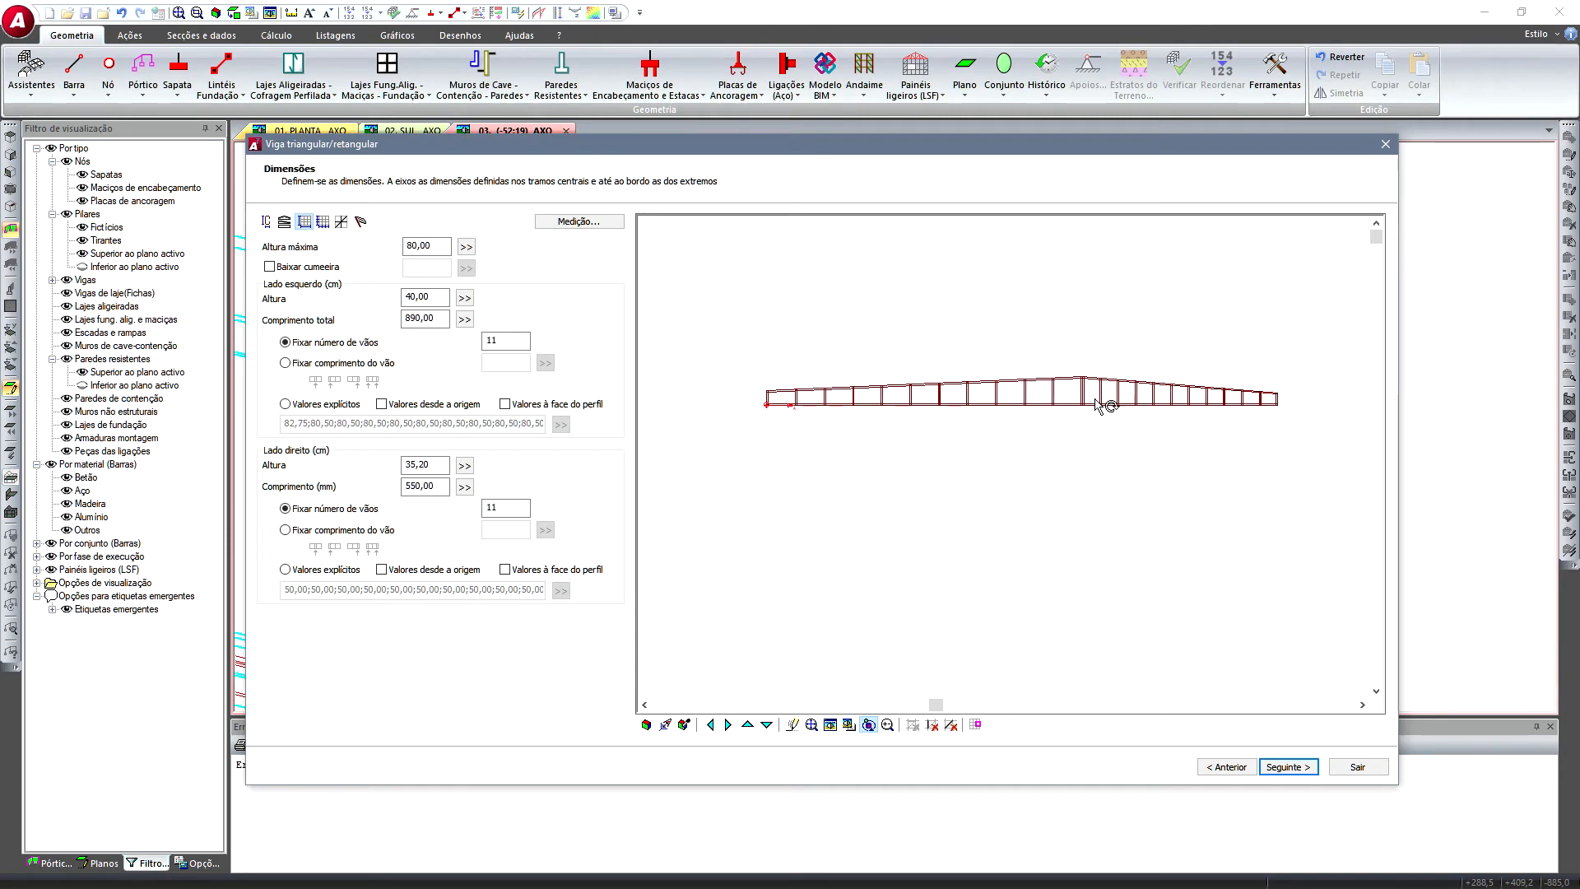
- Make the double triangular beam symmetric and check its bar profile settings
{"action": "left_click", "coordinate": [284, 221]}
{"action": "left_click", "coordinate": [409, 317]}
{"action": "left_click", "coordinate": [915, 500]}
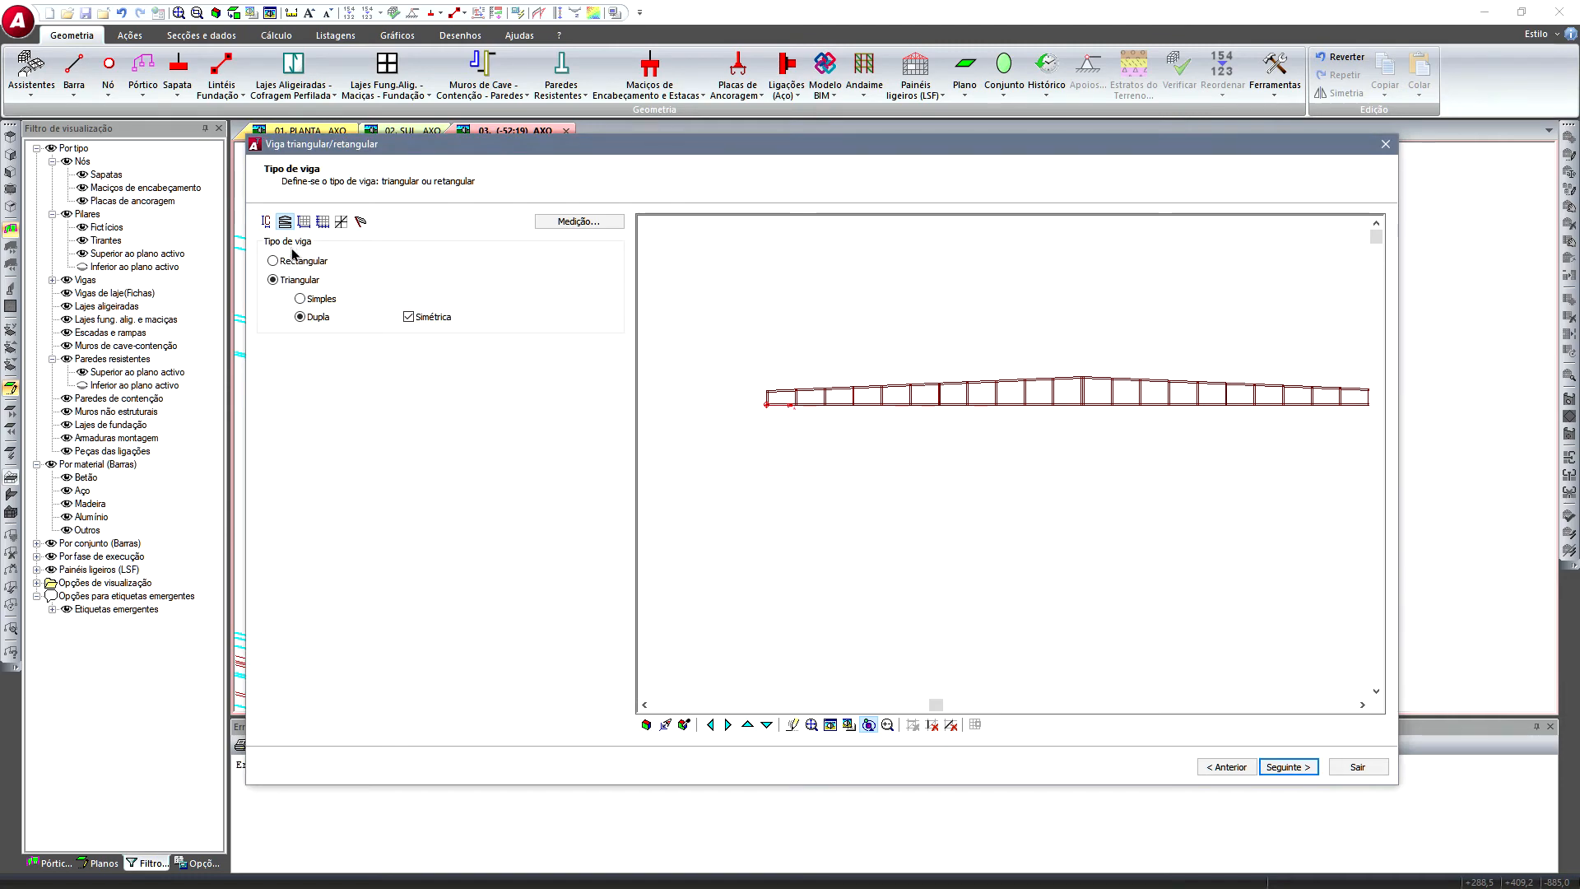
{"action": "left_click", "coordinate": [266, 222]}
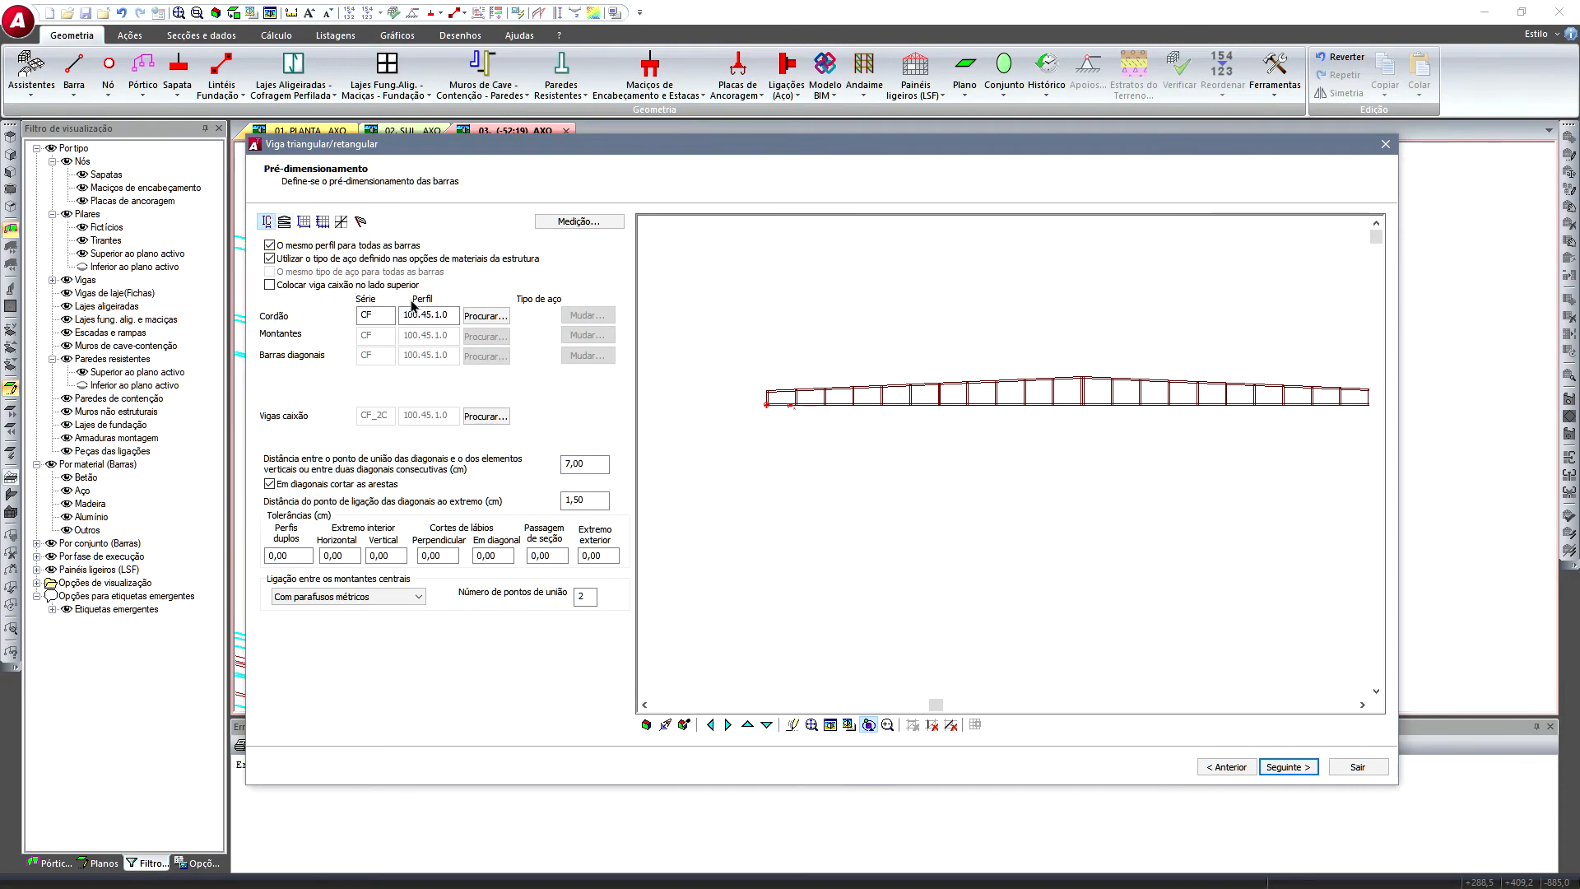
- Set the total length of each side of the symmetric beam to 445 cm
{"action": "left_click", "coordinate": [305, 222]}
{"action": "left_click", "coordinate": [426, 294]}
{"action": "key", "text": "Tab"}
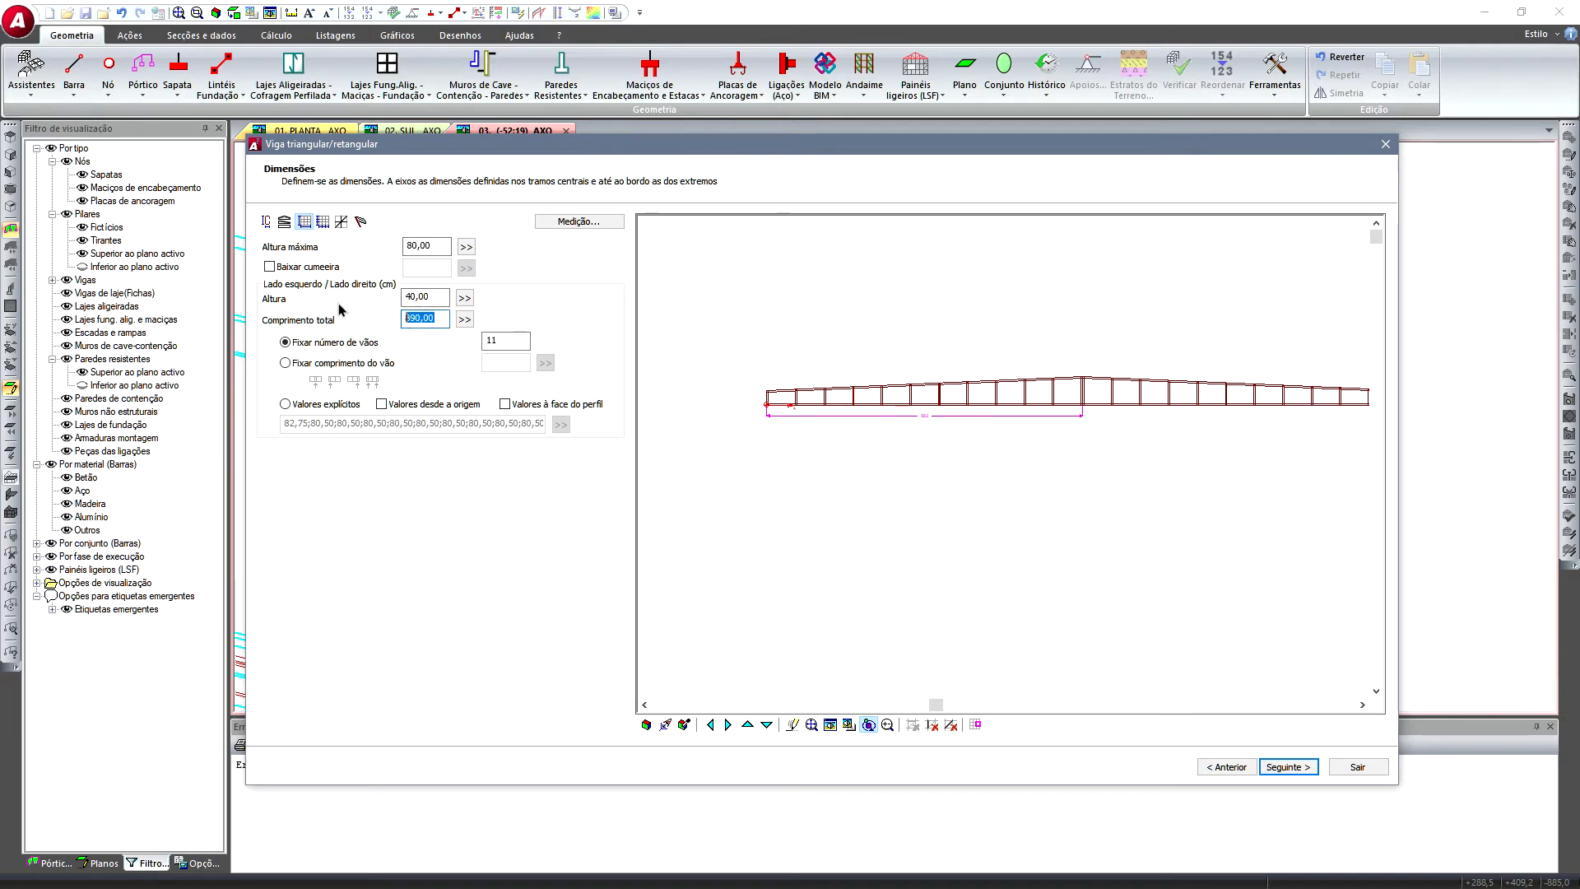
{"action": "type", "text": "445"}
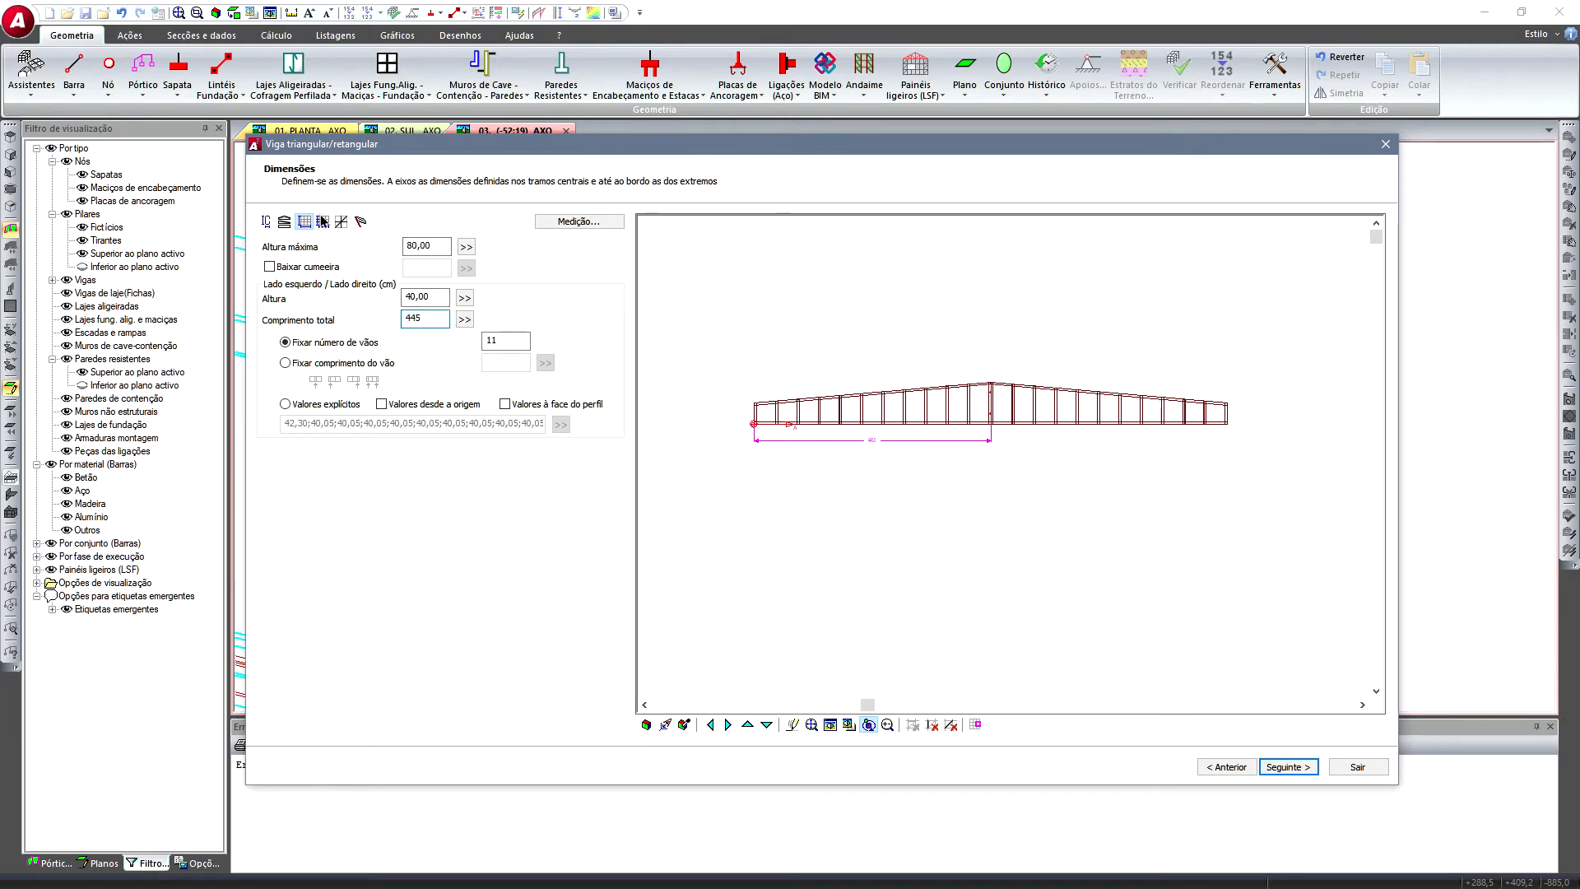
- Set the number of diagonals to 1 in all spans of the beam
{"action": "left_click", "coordinate": [323, 222]}
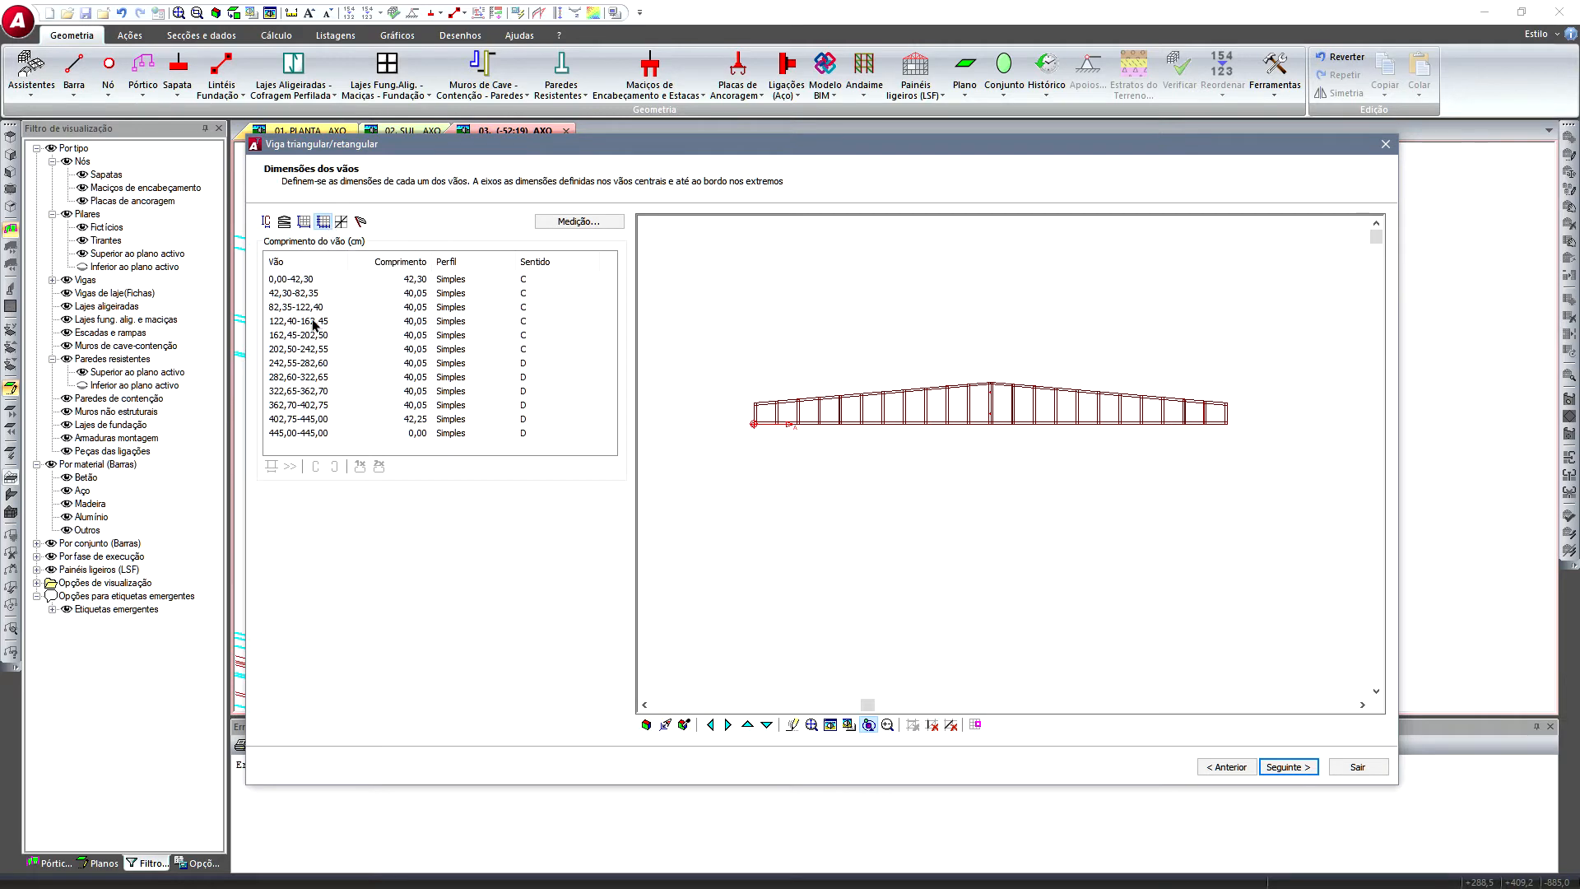
{"action": "left_click", "coordinate": [340, 223]}
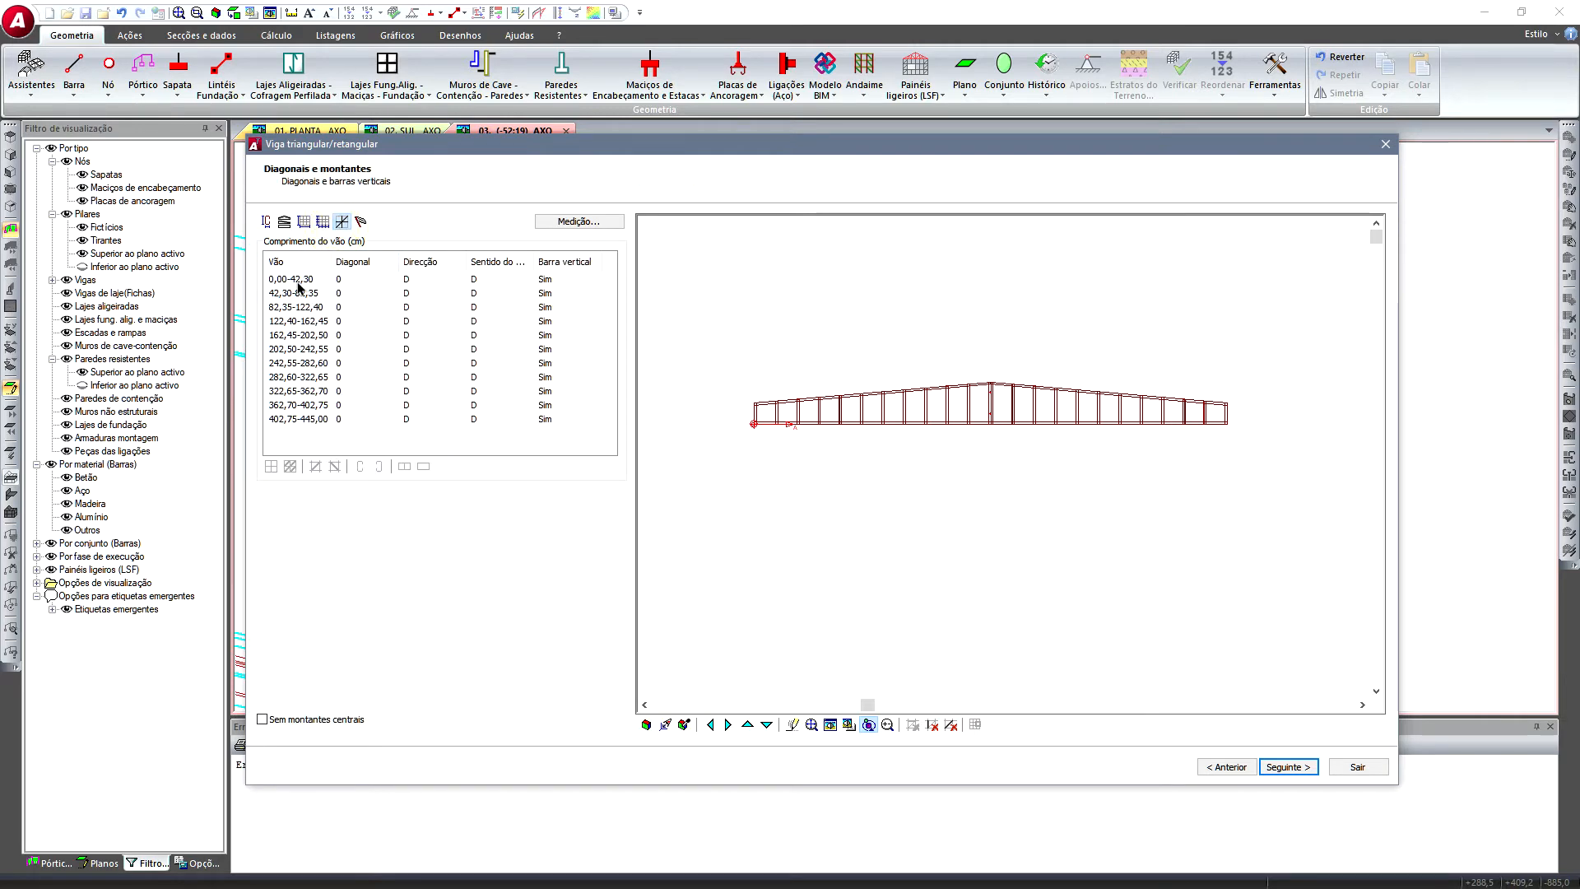
{"action": "left_click", "coordinate": [296, 282]}
{"action": "left_click", "coordinate": [323, 420], "text": "shift"}
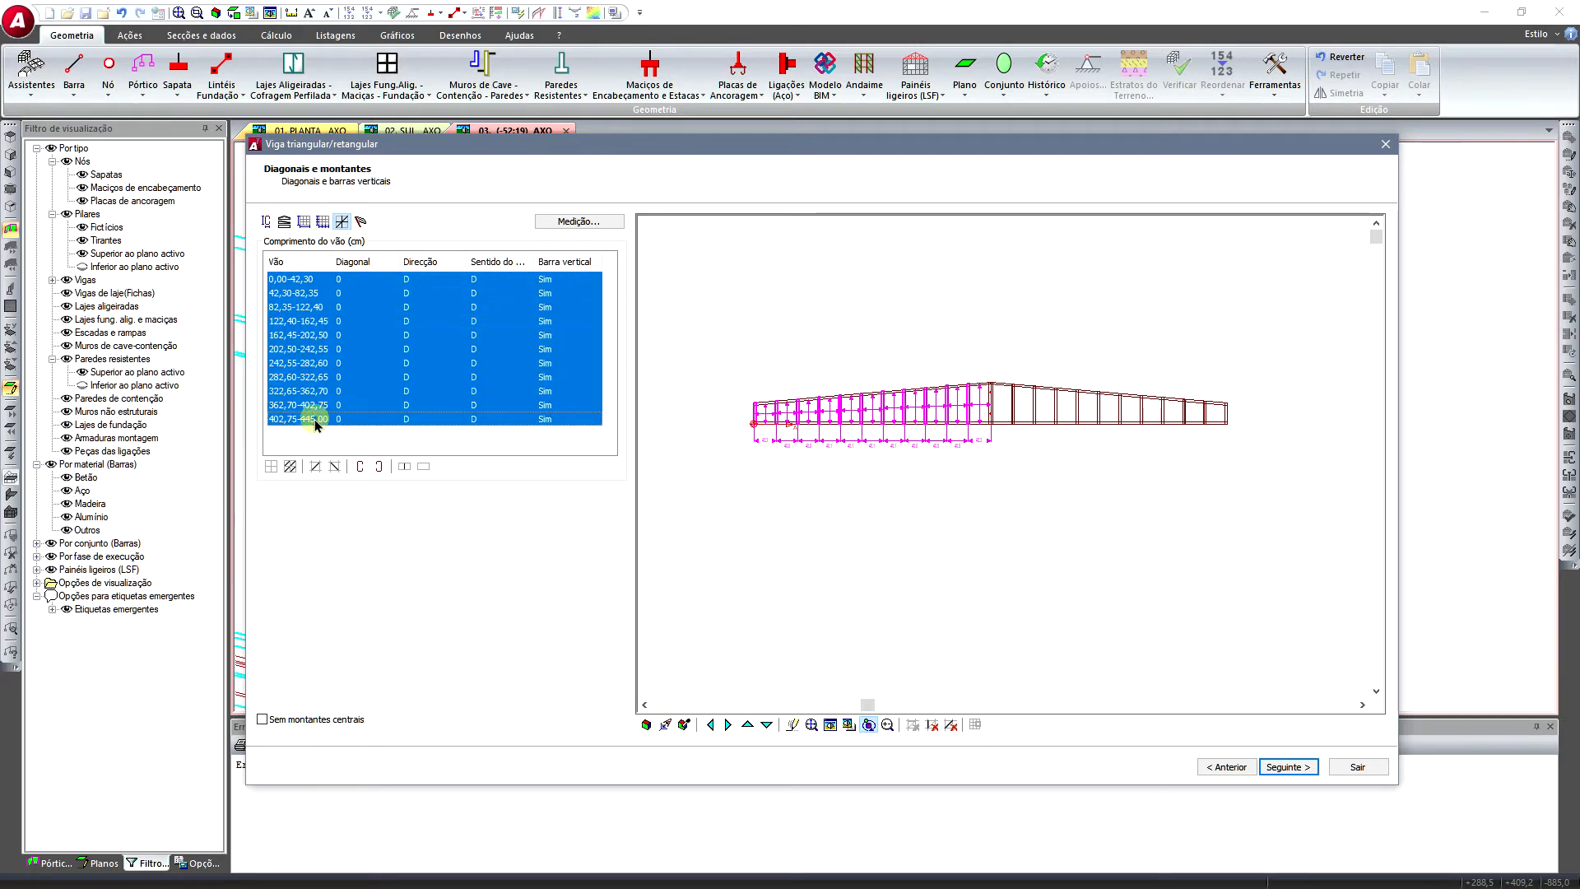
{"action": "left_click", "coordinate": [381, 407], "text": "shift"}
{"action": "left_click", "coordinate": [317, 419], "text": "shift"}
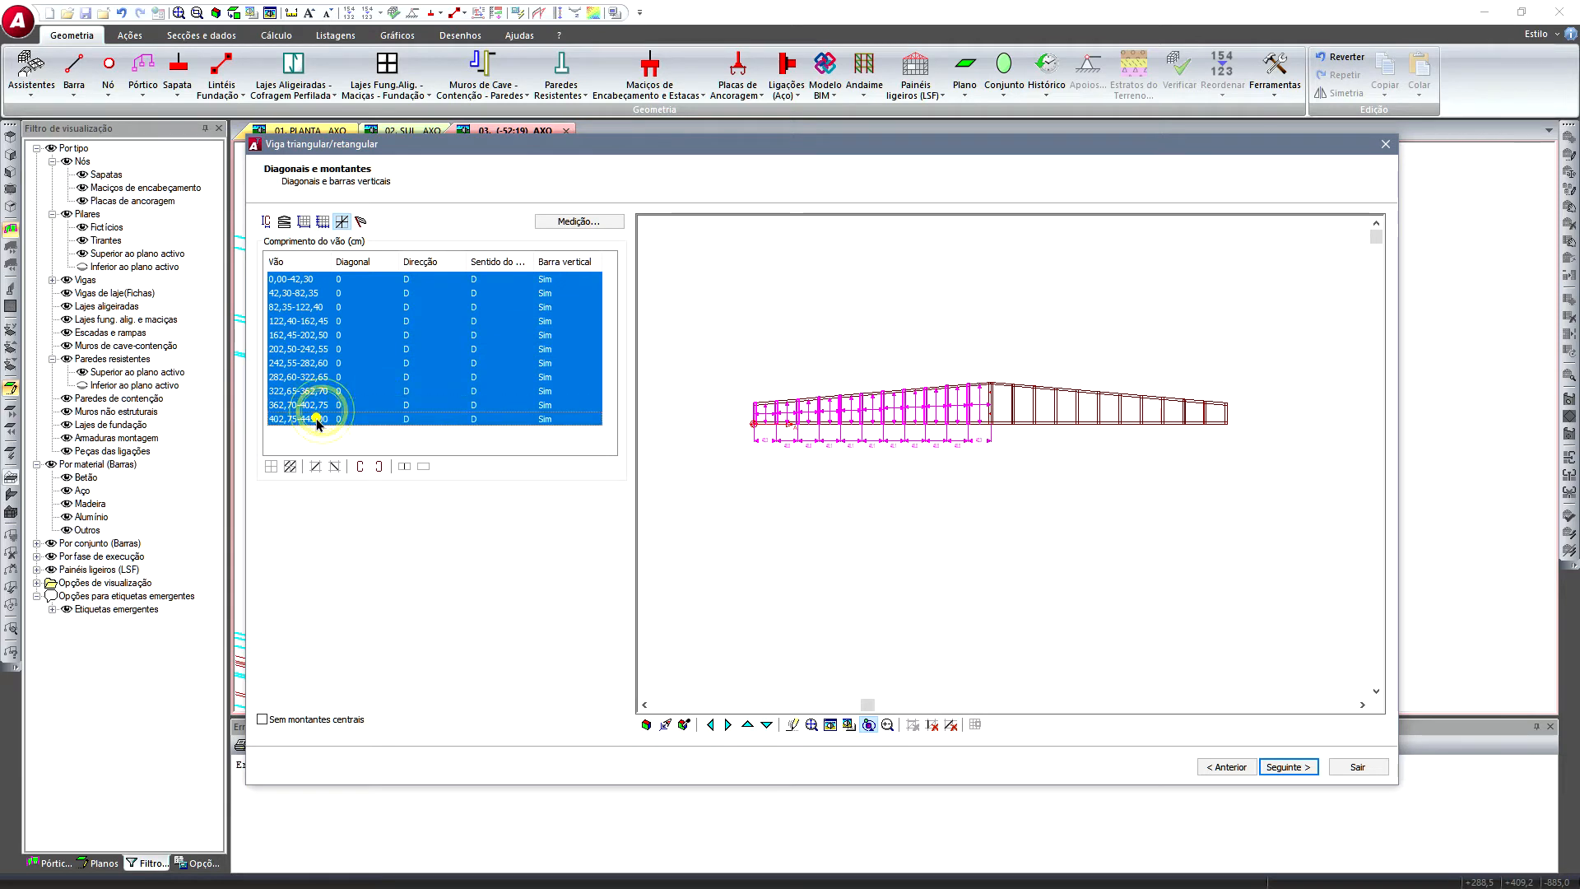
{"action": "double_click", "coordinate": [341, 420]}
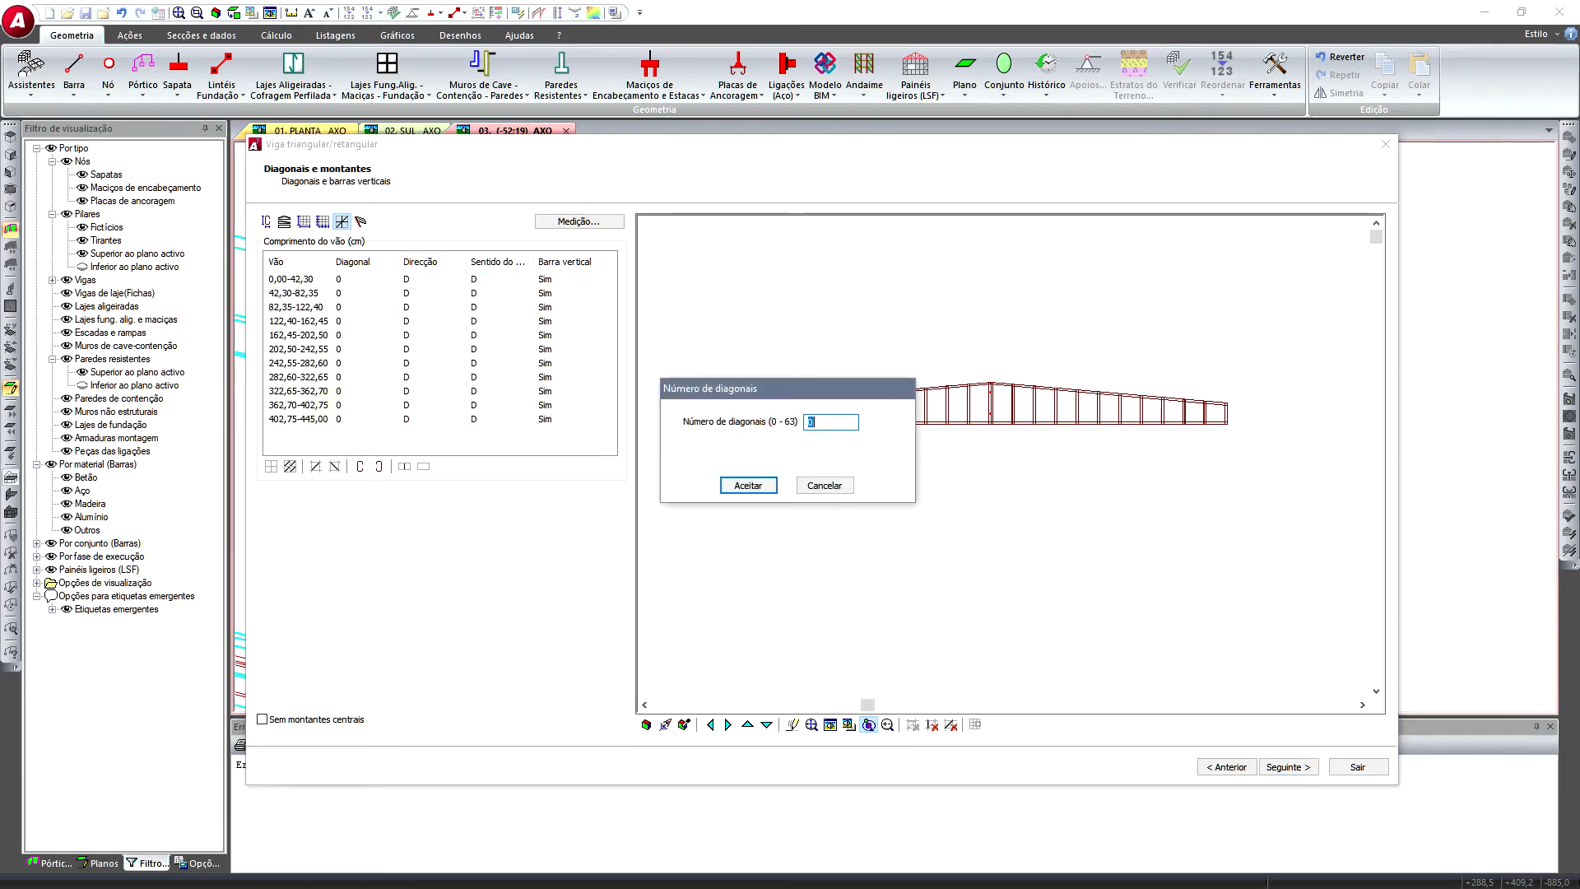
{"action": "left_click", "coordinate": [749, 485]}
{"action": "scroll", "coordinate": [778, 420], "scroll_direction": "up", "scroll_amount": 2}
{"action": "scroll", "coordinate": [928, 417], "scroll_direction": "down", "scroll_amount": 2}
- Switch the diagonal direction to C in every second span, from 42,30-82,35 through 362,70-402,75
{"action": "left_click", "coordinate": [410, 294]}
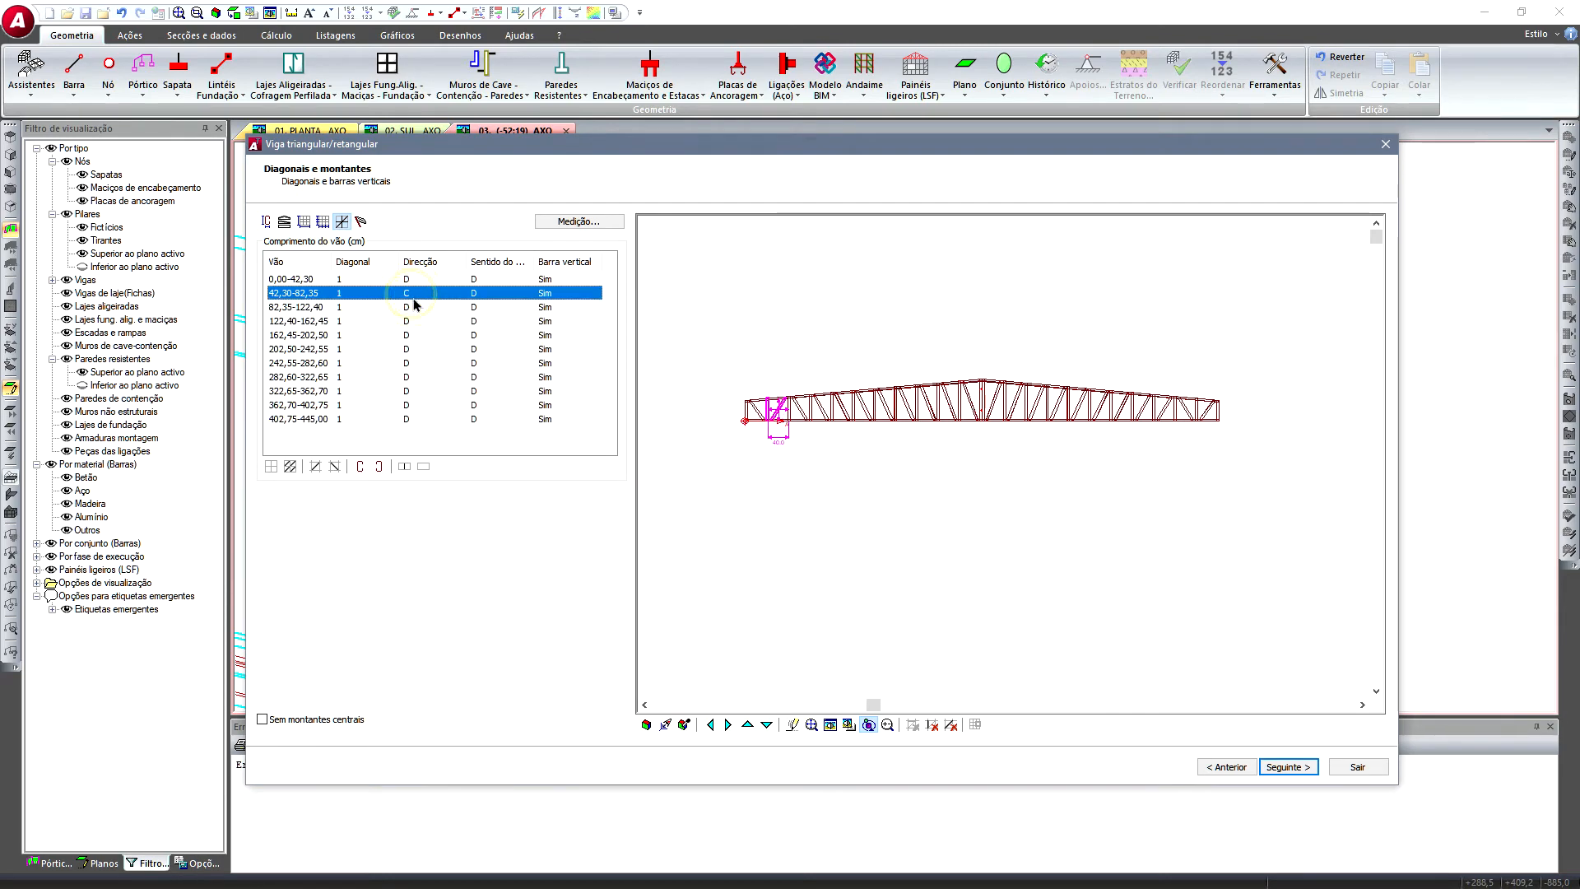
{"action": "left_click", "coordinate": [416, 320]}
{"action": "left_click", "coordinate": [415, 322]}
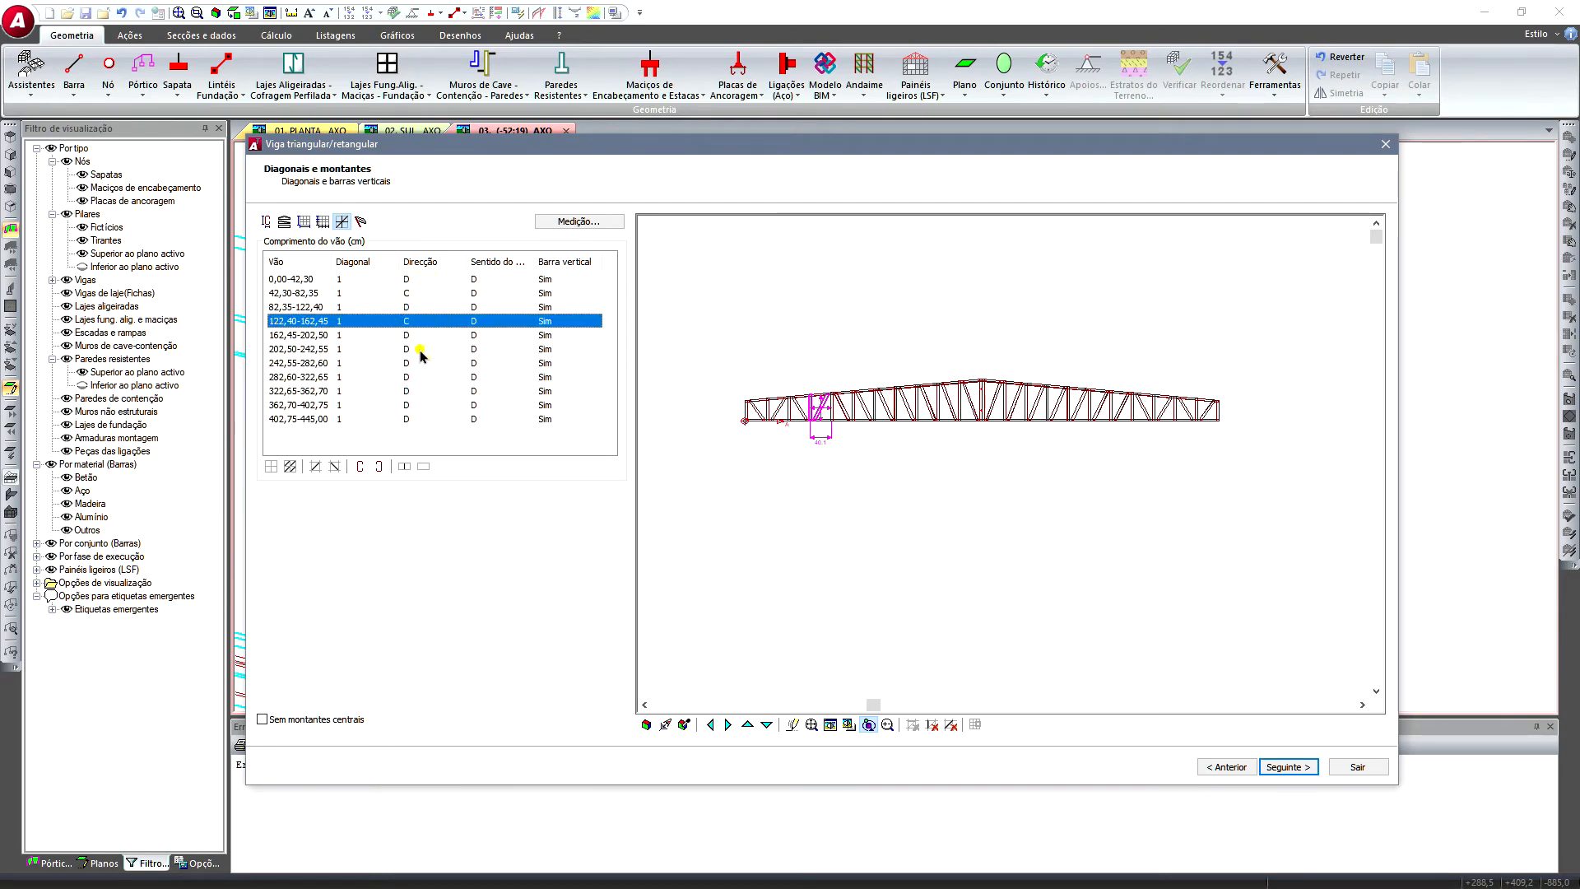
{"action": "left_click", "coordinate": [419, 349]}
{"action": "left_click", "coordinate": [428, 377]}
{"action": "left_click", "coordinate": [425, 405]}
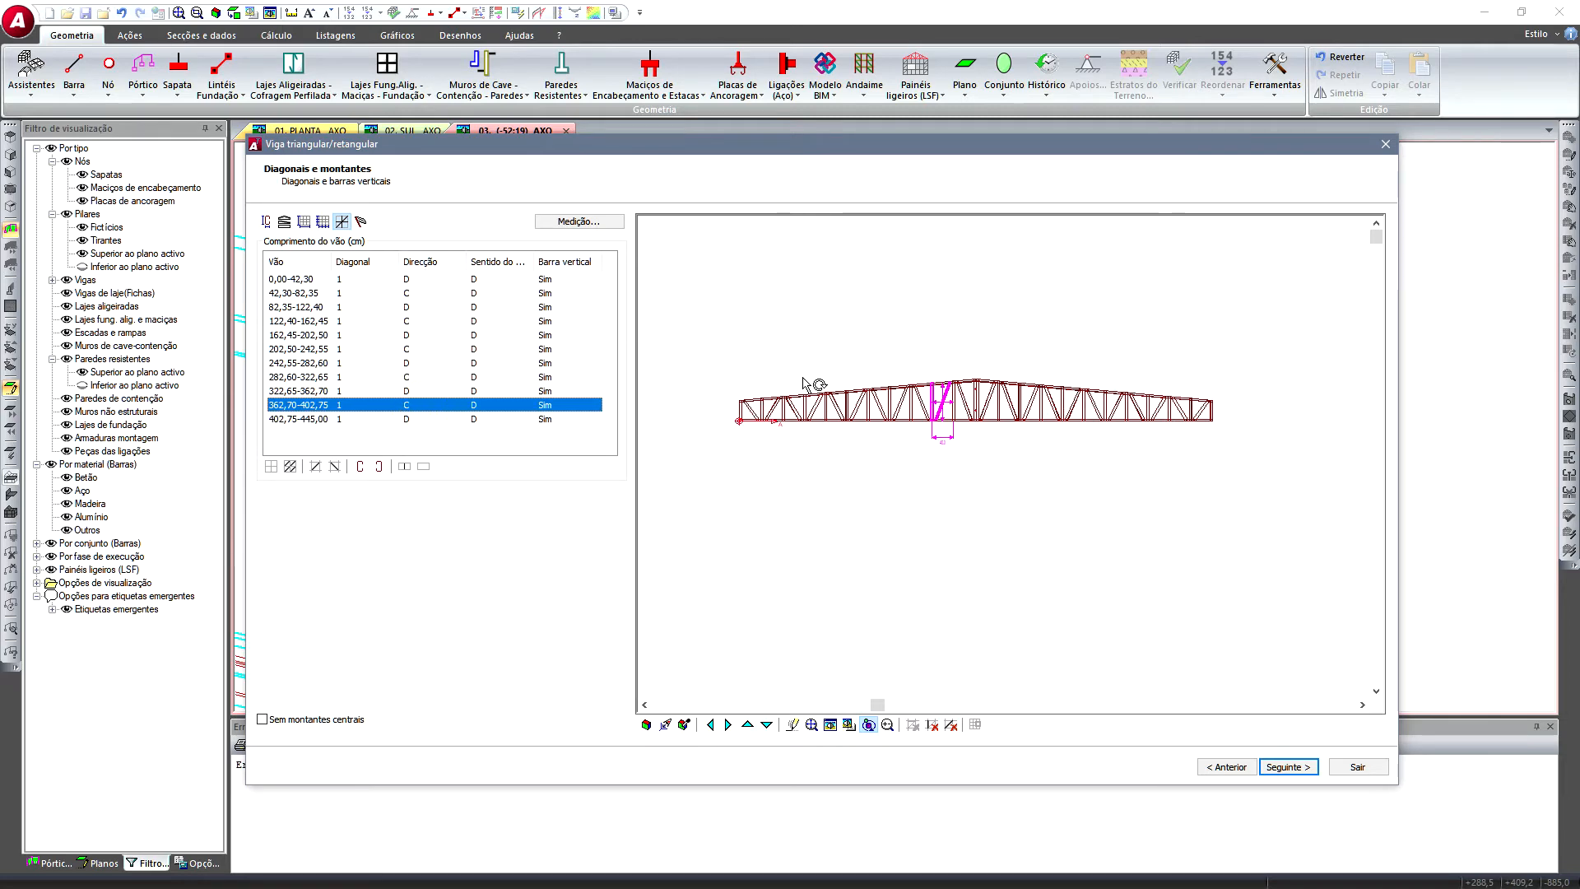
- Move the beam's insertion point to the outer corner of its lower chord's end
{"action": "left_click", "coordinate": [361, 221]}
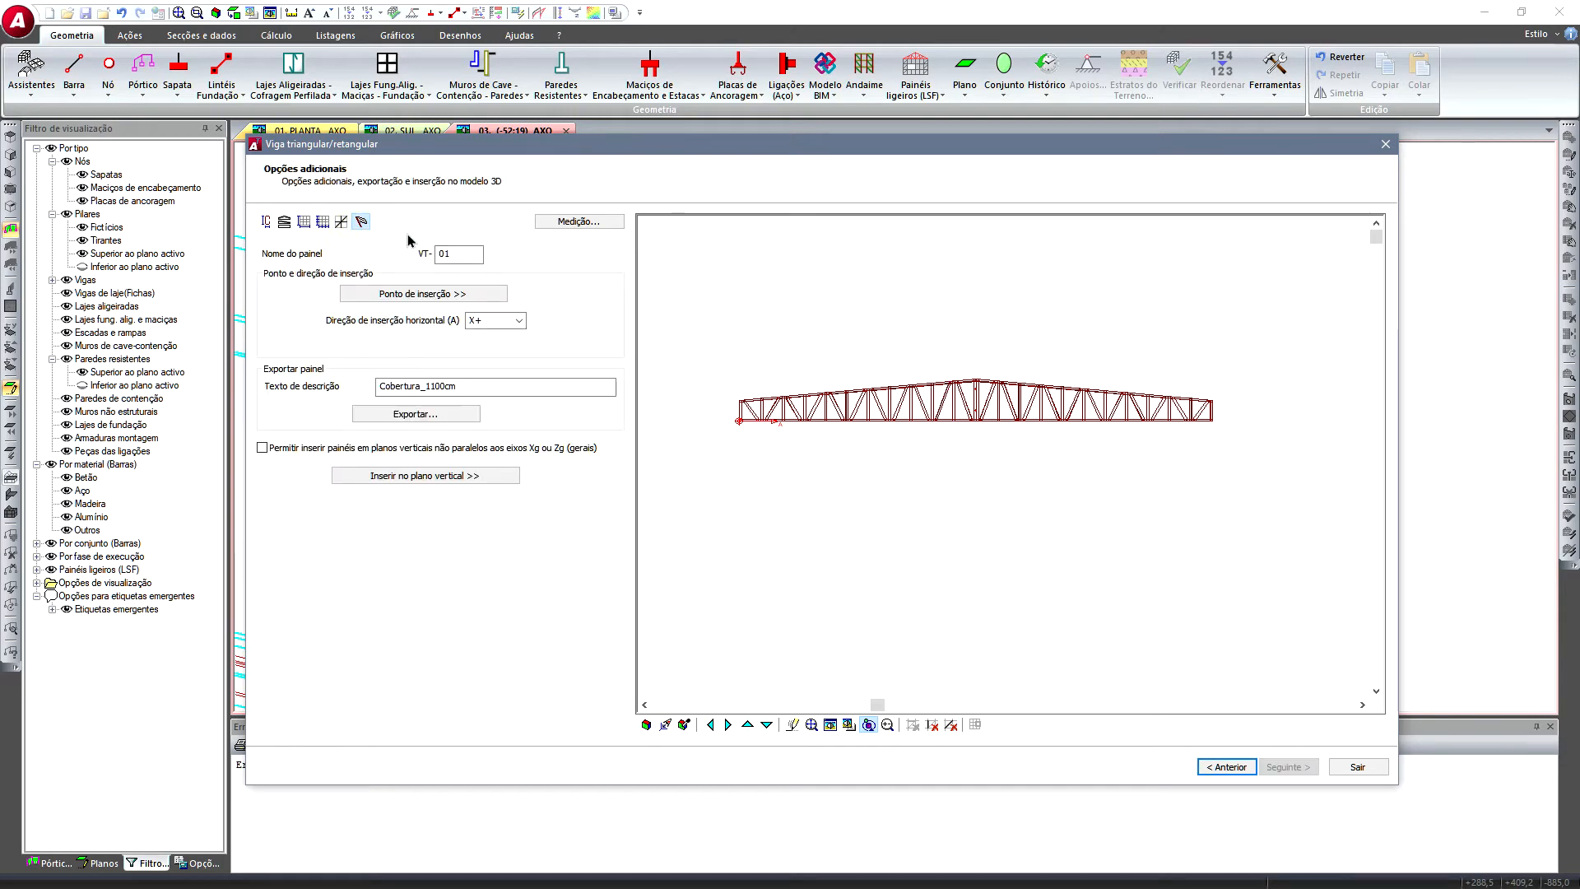
{"action": "left_click_drag", "start_coordinate": [790, 434], "coordinate": [770, 447]}
{"action": "scroll", "coordinate": [768, 449], "scroll_direction": "up", "scroll_amount": 6}
{"action": "scroll", "coordinate": [706, 434], "scroll_direction": "up", "scroll_amount": 3}
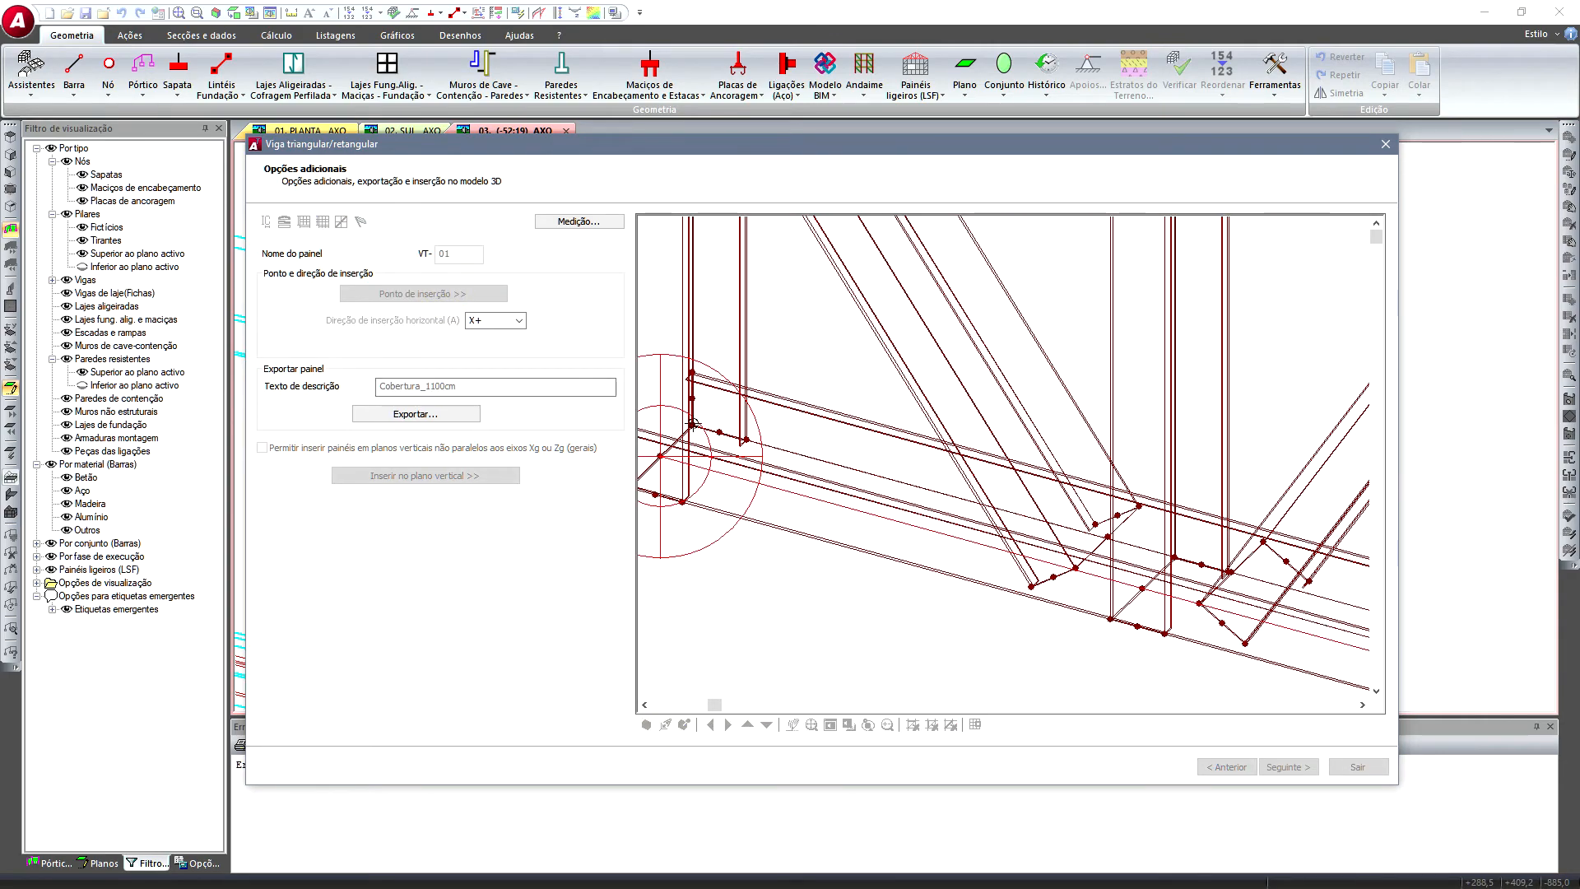
- Insert the beam in a vertical plane at the top outer corner of the building's short side and finish the panel definition
{"action": "left_click", "coordinate": [448, 474]}
{"action": "scroll", "coordinate": [728, 320], "scroll_direction": "down", "scroll_amount": 8}
{"action": "scroll", "coordinate": [774, 374], "scroll_direction": "down", "scroll_amount": 3}
{"action": "scroll", "coordinate": [567, 363], "scroll_direction": "up", "scroll_amount": 6}
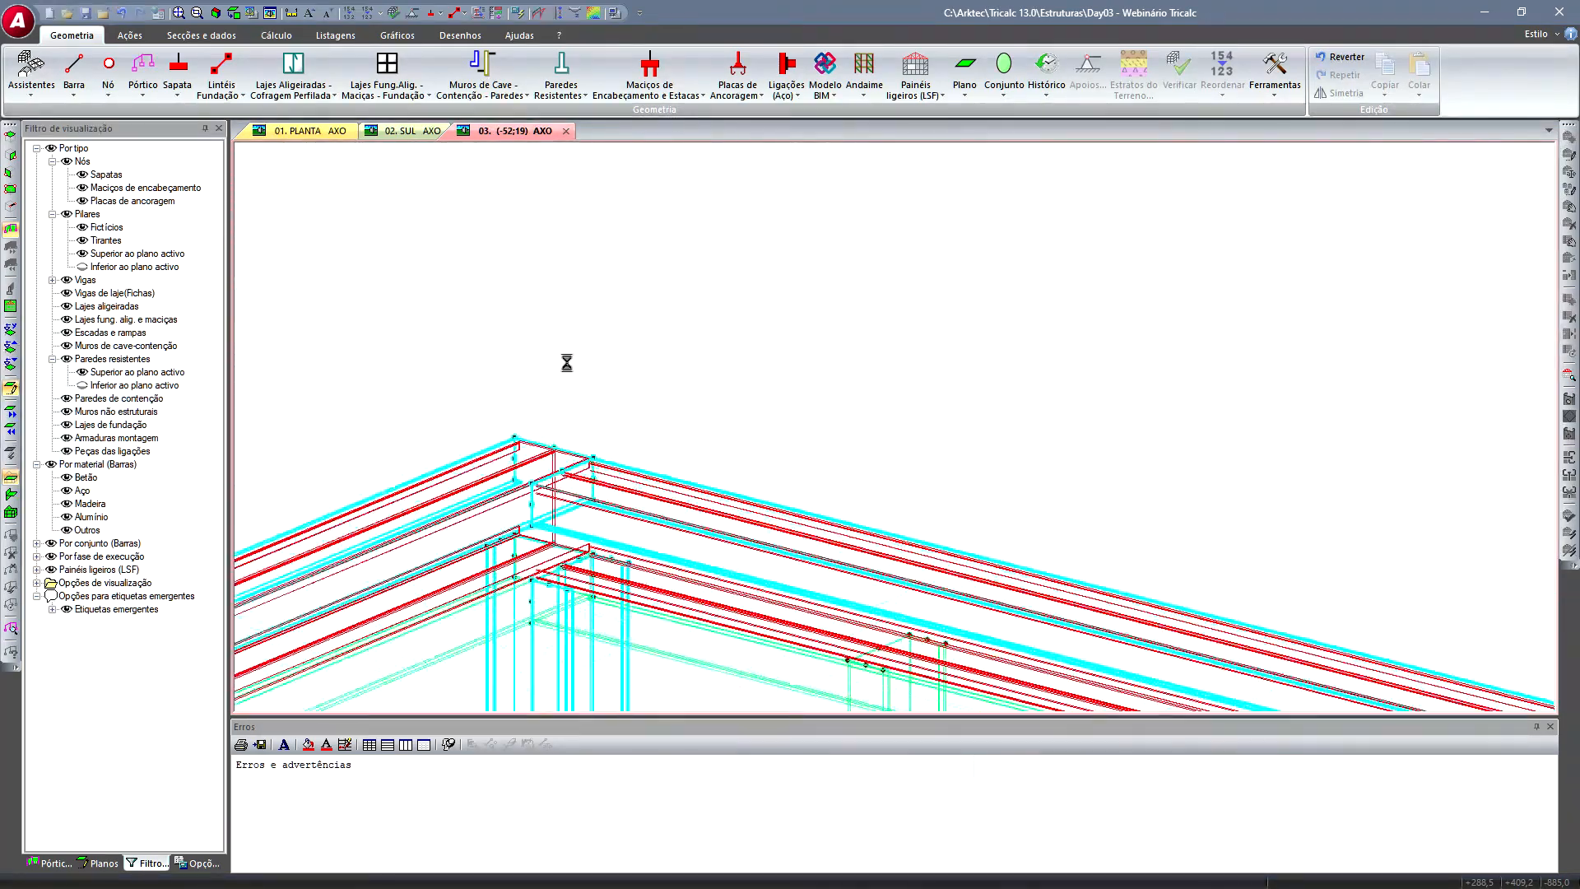
{"action": "left_click", "coordinate": [491, 328]}
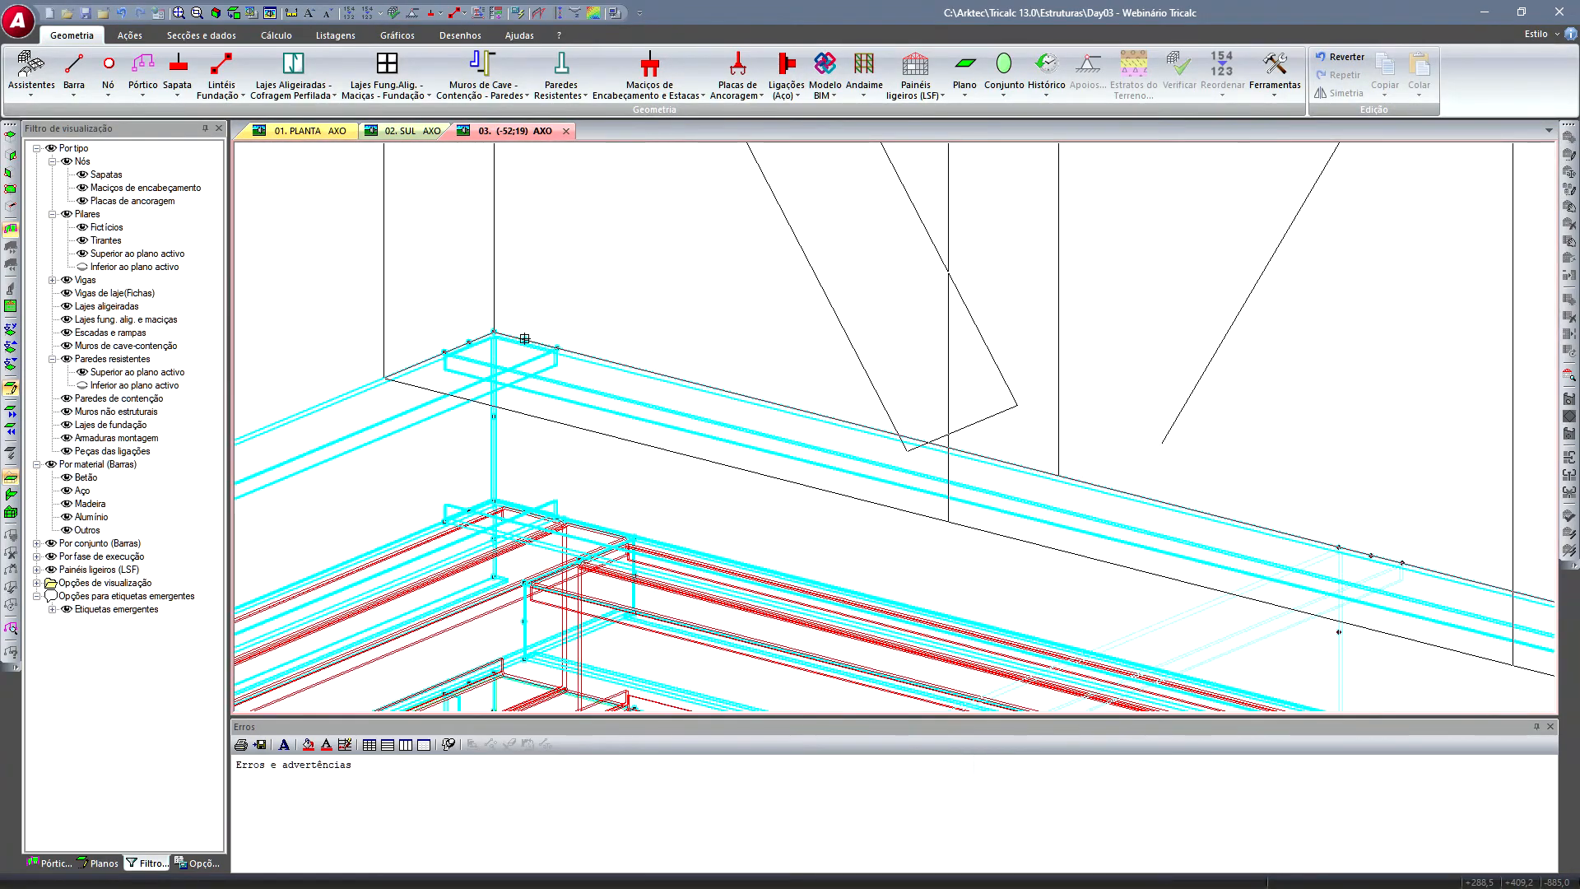
{"action": "left_click", "coordinate": [1369, 771]}
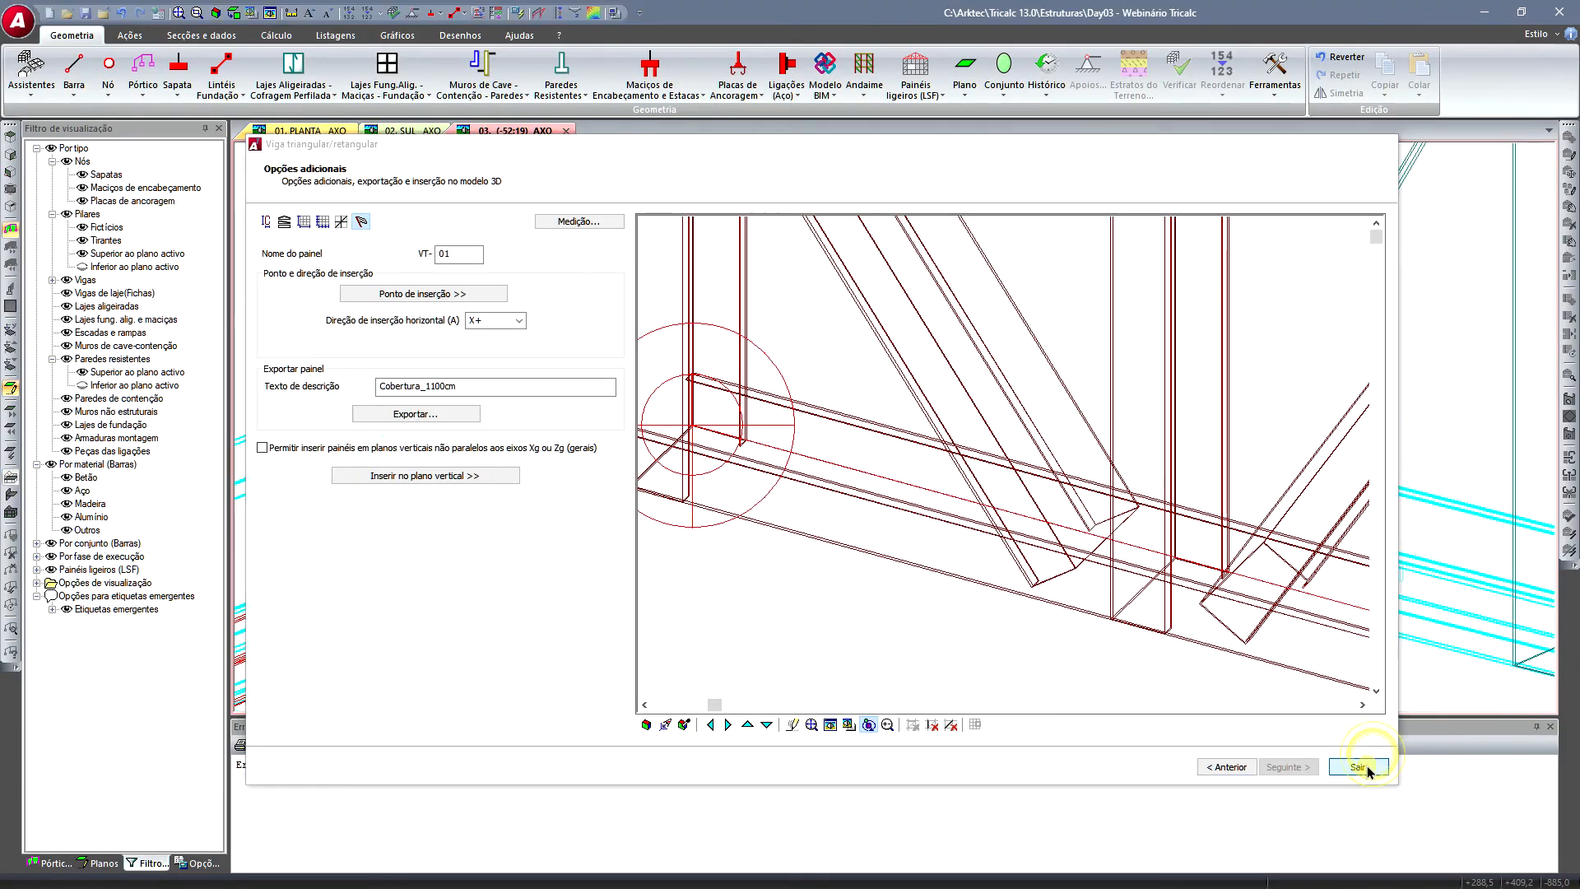
{"action": "scroll", "coordinate": [1031, 461], "scroll_direction": "down", "scroll_amount": 5}
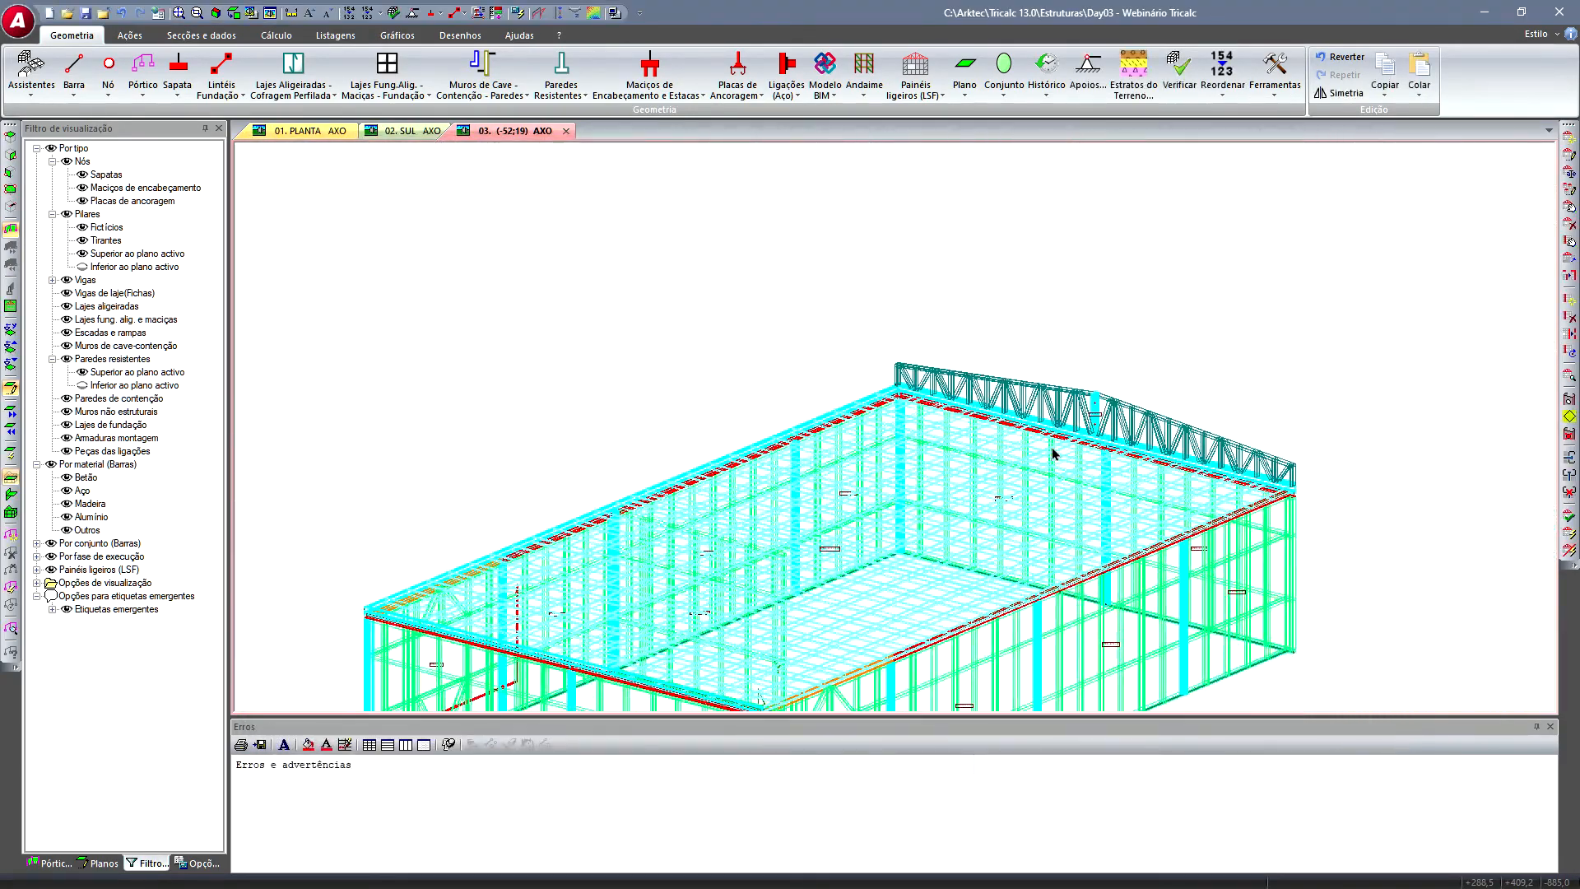
- Copy the triangular roof beam from the outer lower corner of its end to the matching top corner of the building's opposite short side
{"action": "middle_click_drag", "start_coordinate": [1152, 421], "coordinate": [1207, 352]}
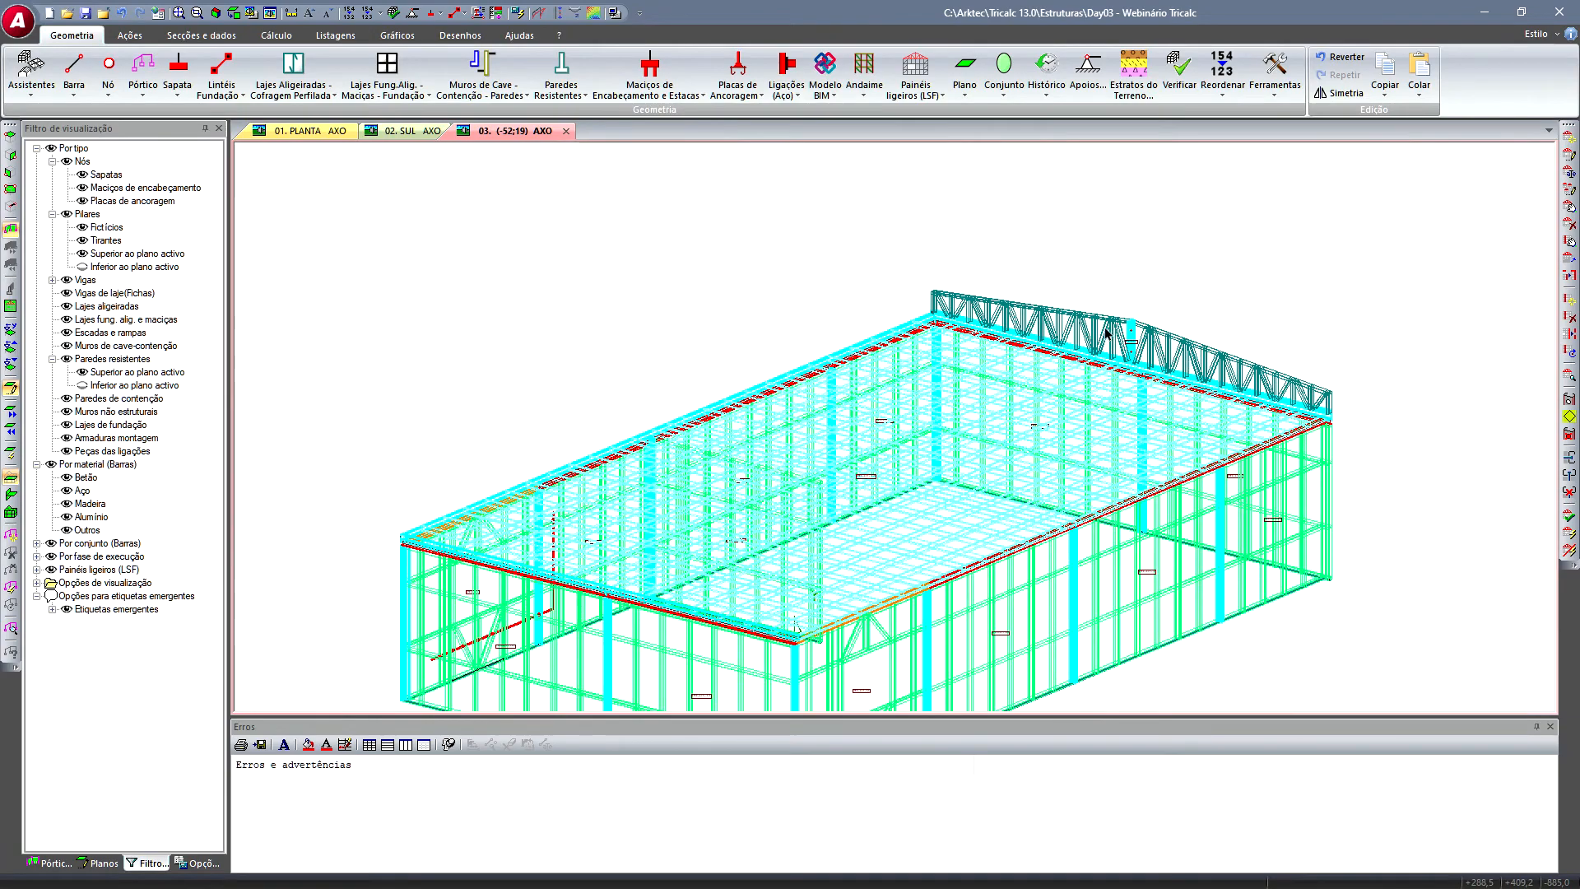
{"action": "left_click", "coordinate": [1385, 82]}
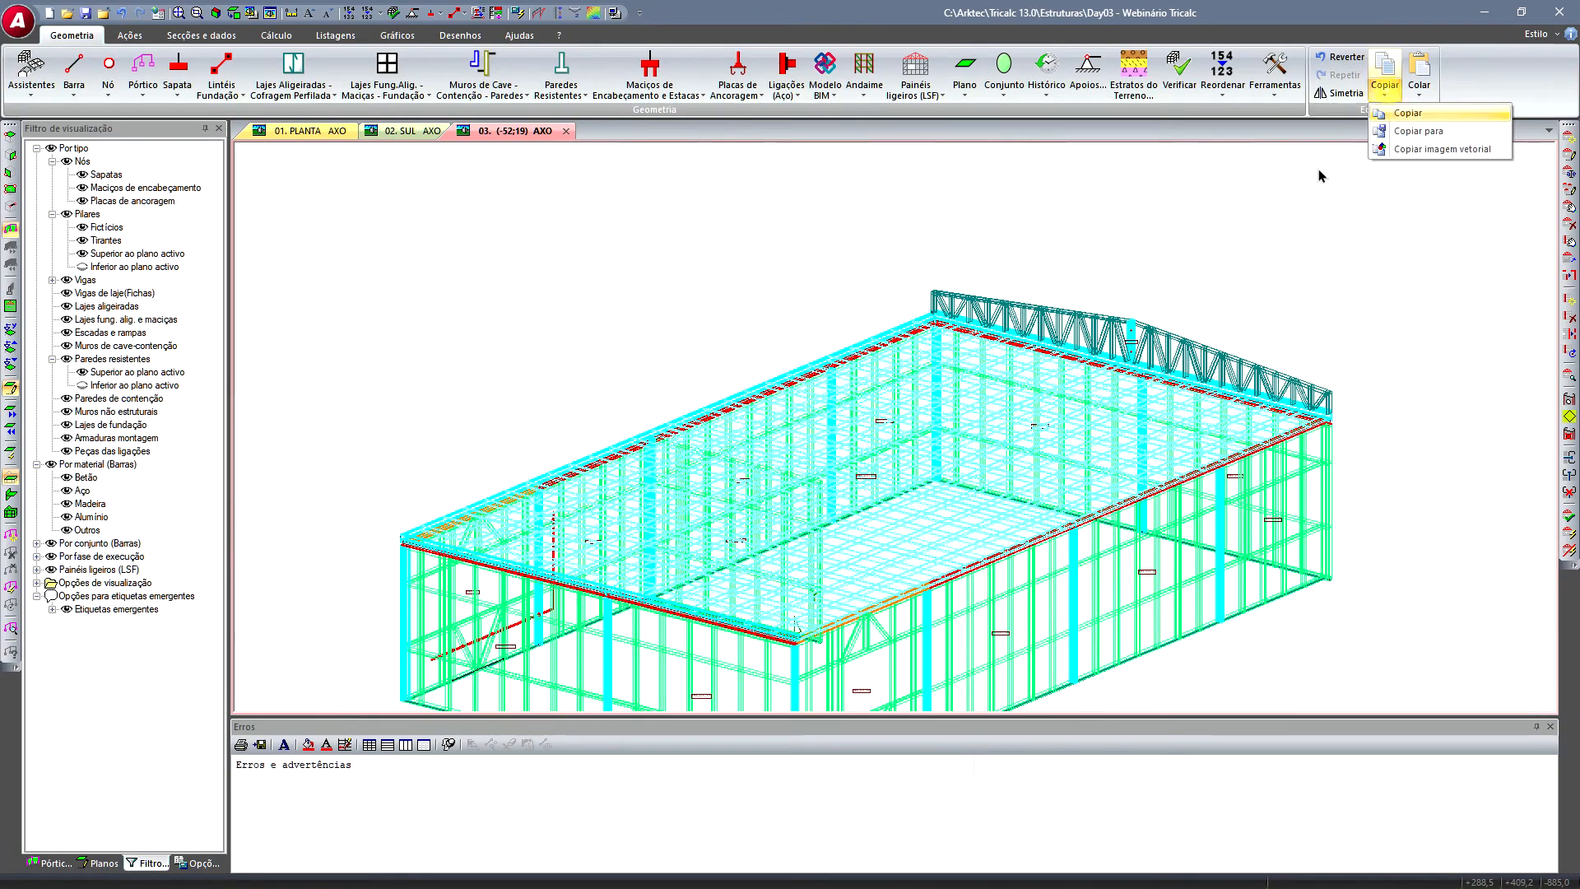
{"action": "left_click", "coordinate": [1434, 119]}
{"action": "left_click", "coordinate": [1097, 317]}
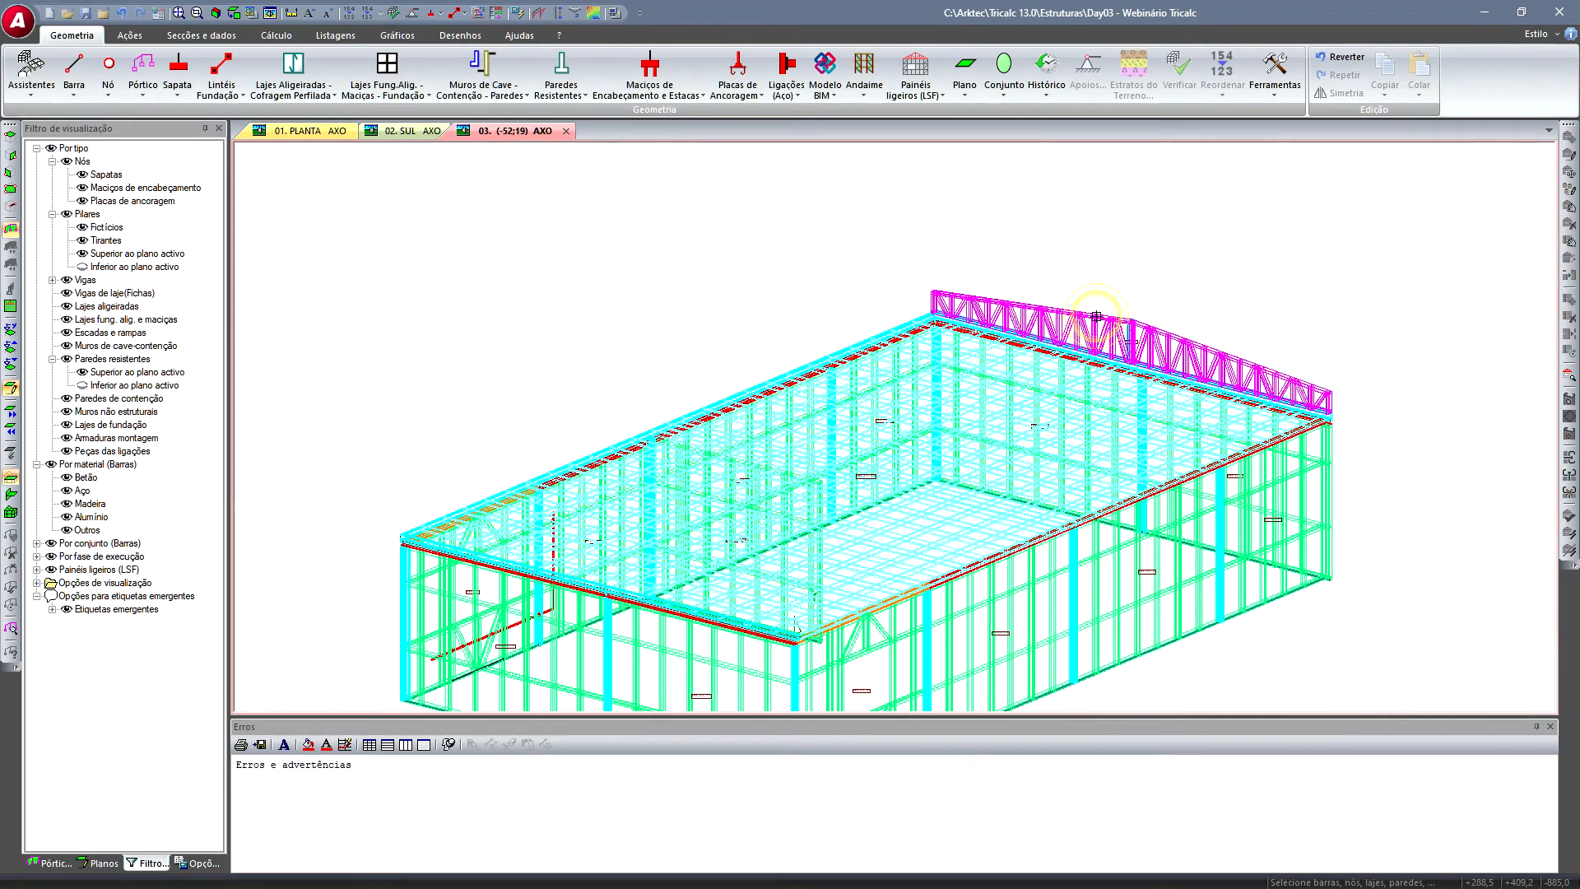
{"action": "scroll", "coordinate": [940, 304], "scroll_direction": "up", "scroll_amount": 6}
{"action": "right_click", "coordinate": [872, 283]}
{"action": "scroll", "coordinate": [939, 344], "scroll_direction": "up", "scroll_amount": 4}
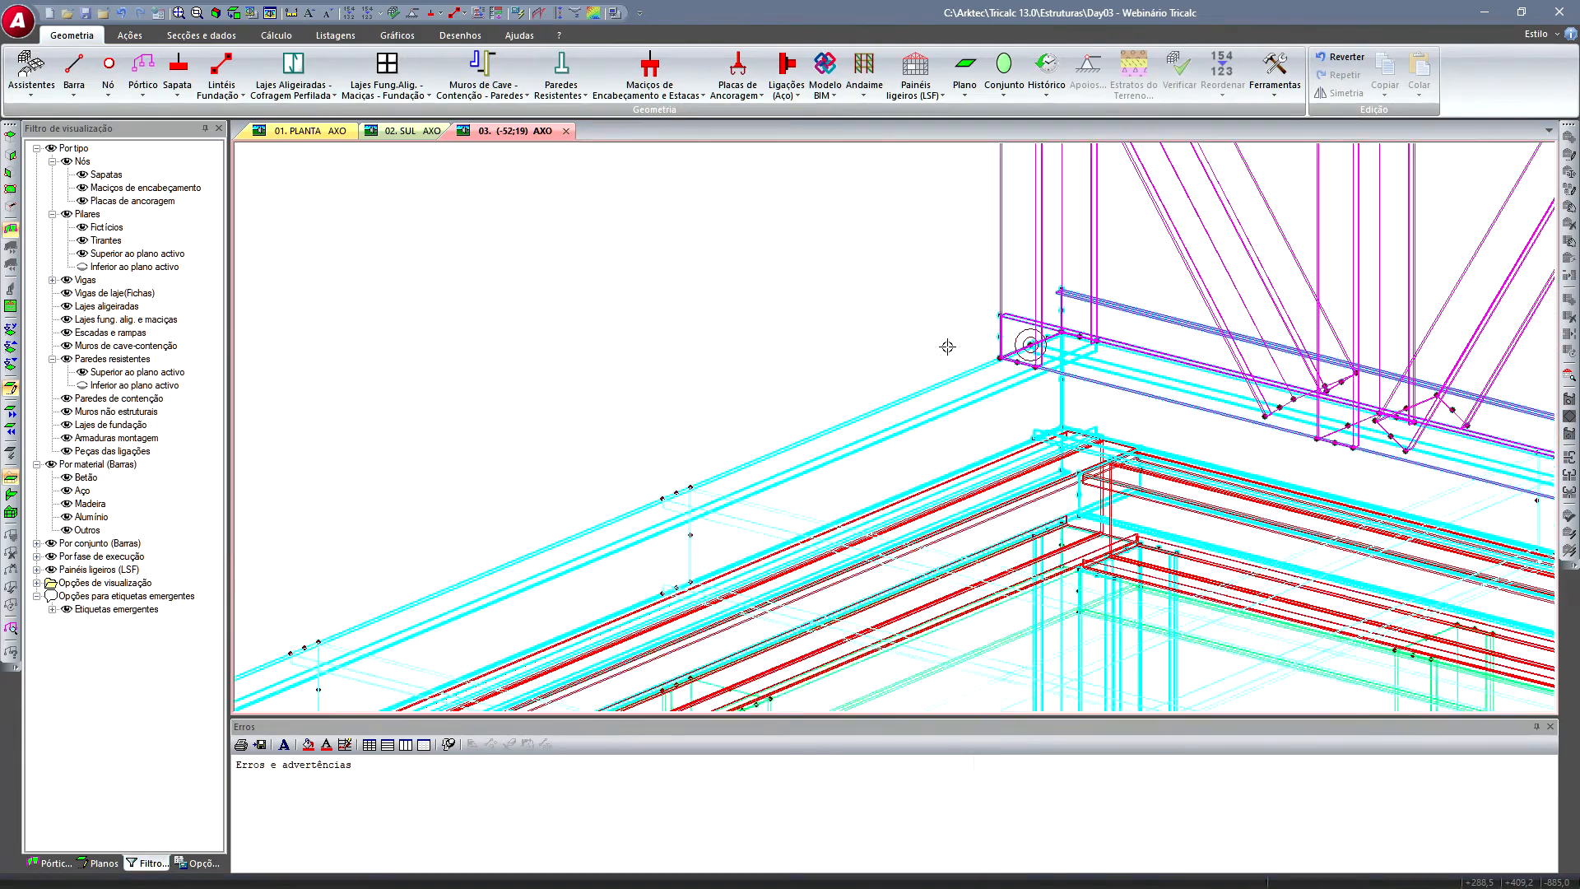
{"action": "left_click", "coordinate": [997, 358]}
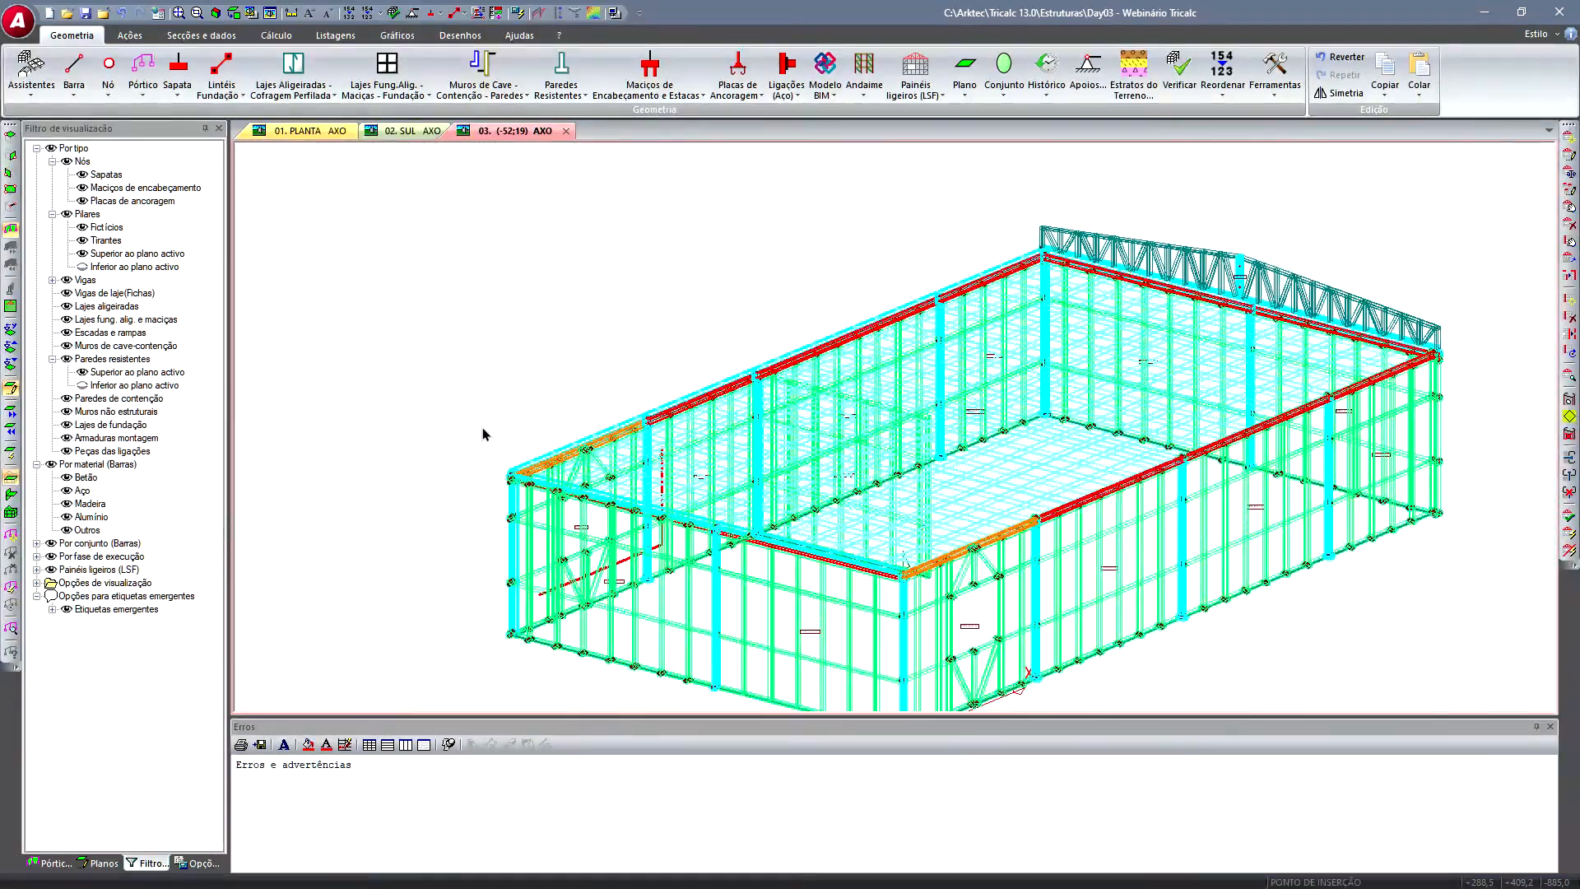
{"action": "scroll", "coordinate": [475, 470], "scroll_direction": "up", "scroll_amount": 6}
{"action": "scroll", "coordinate": [475, 470], "scroll_direction": "up", "scroll_amount": 2}
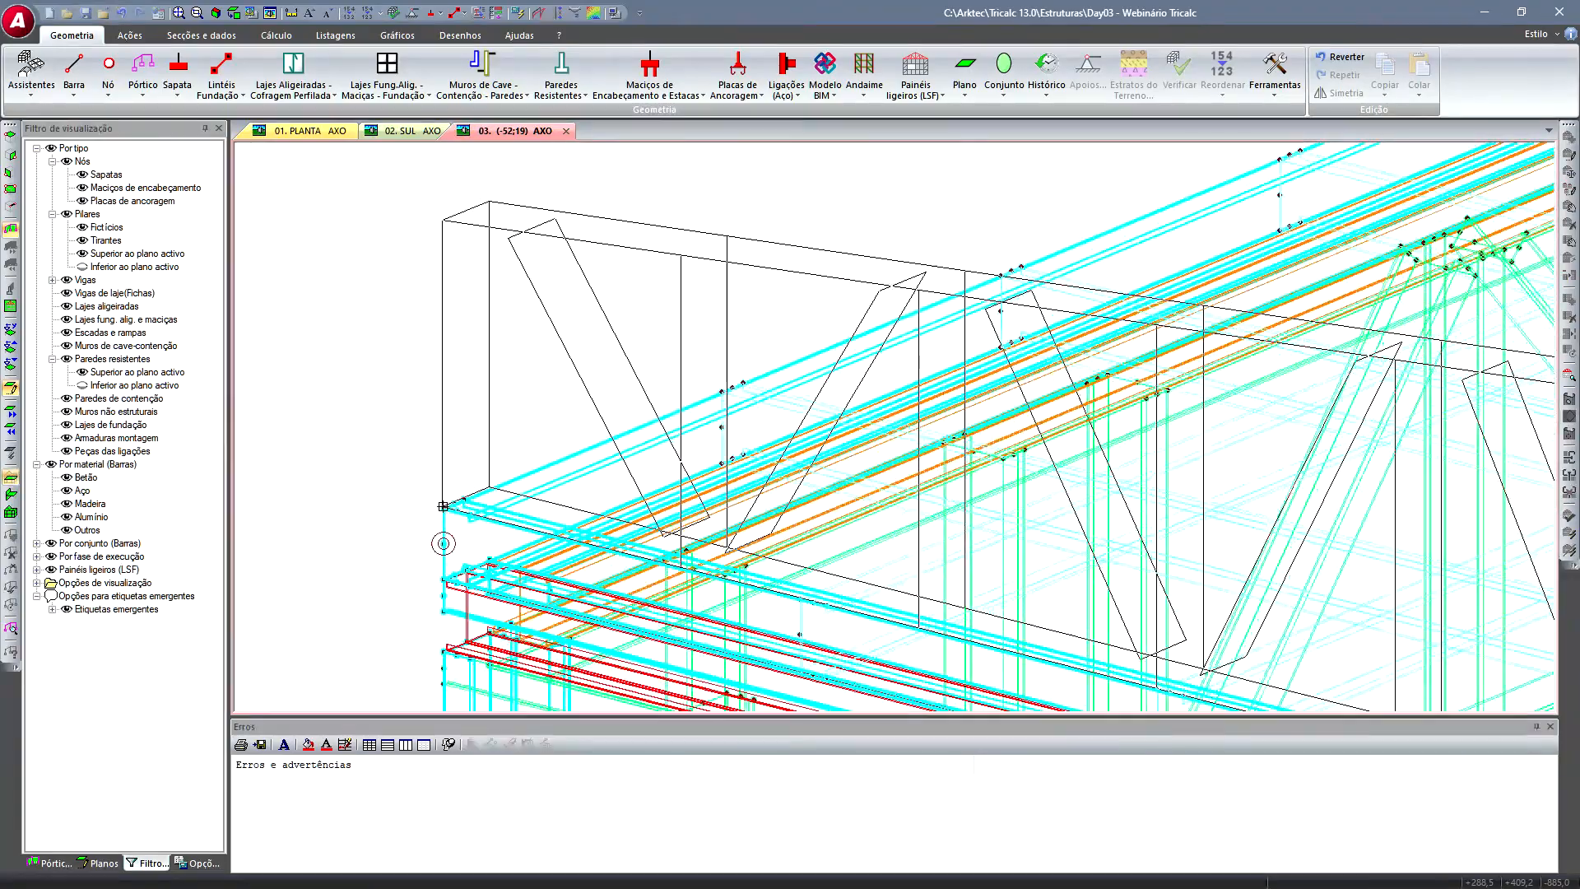
{"action": "left_click", "coordinate": [442, 507]}
{"action": "scroll", "coordinate": [526, 280], "scroll_direction": "down", "scroll_amount": 3}
{"action": "scroll", "coordinate": [531, 274], "scroll_direction": "down", "scroll_amount": 5}
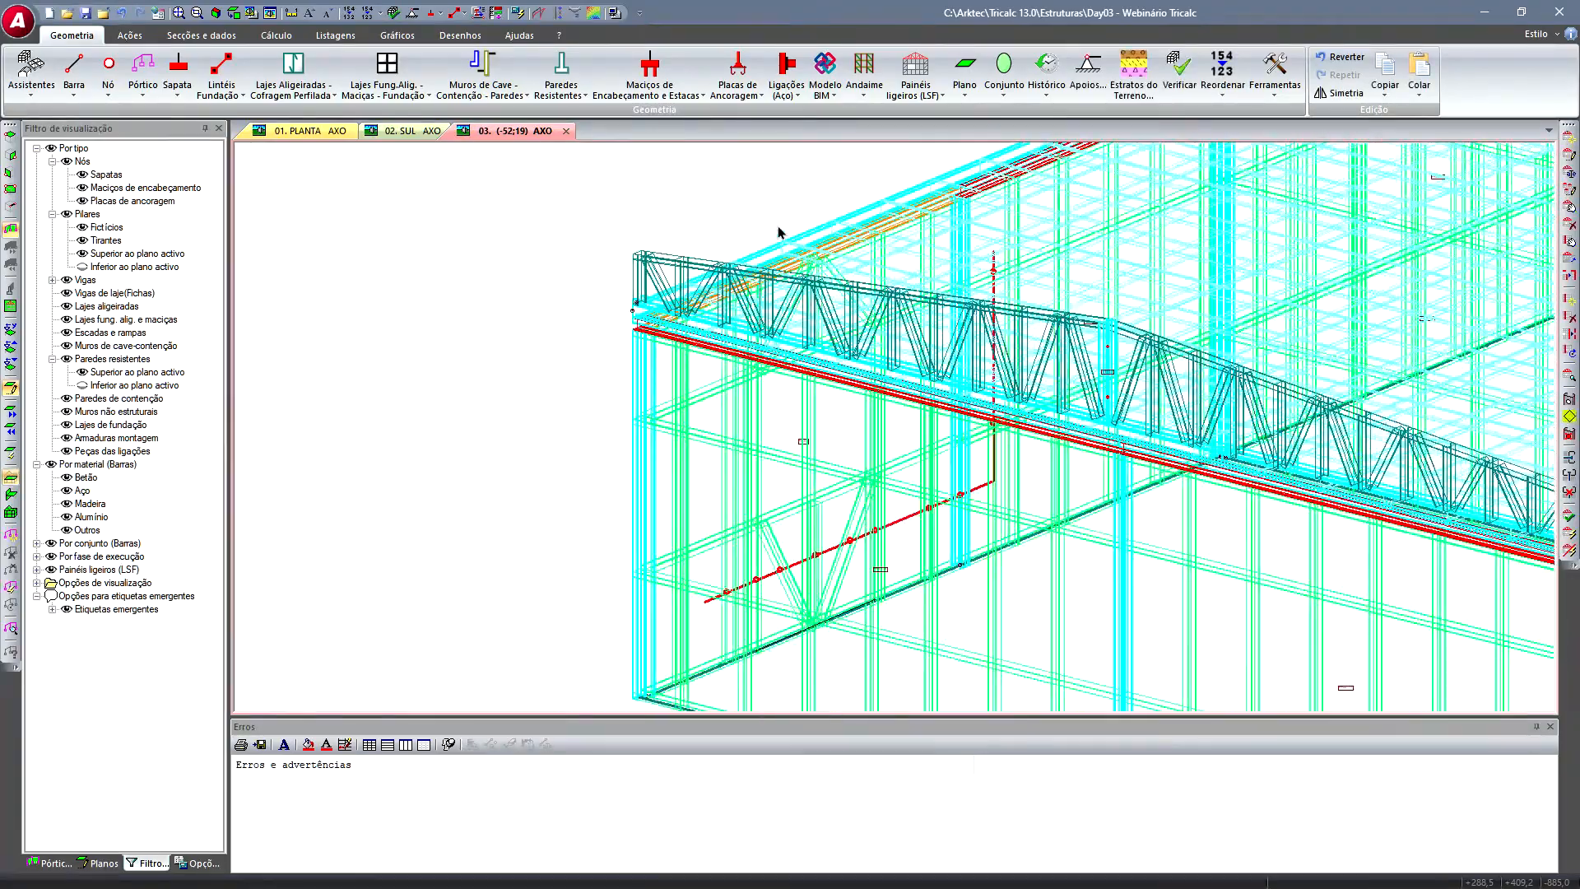
- Copy the triangular roof beam from its end corner to the long side's upper edge near the interior wall
{"action": "left_click", "coordinate": [1385, 89]}
{"action": "left_click", "coordinate": [1408, 114]}
{"action": "left_click", "coordinate": [596, 271]}
{"action": "right_click", "coordinate": [554, 255]}
{"action": "scroll", "coordinate": [585, 296], "scroll_direction": "up", "scroll_amount": 5}
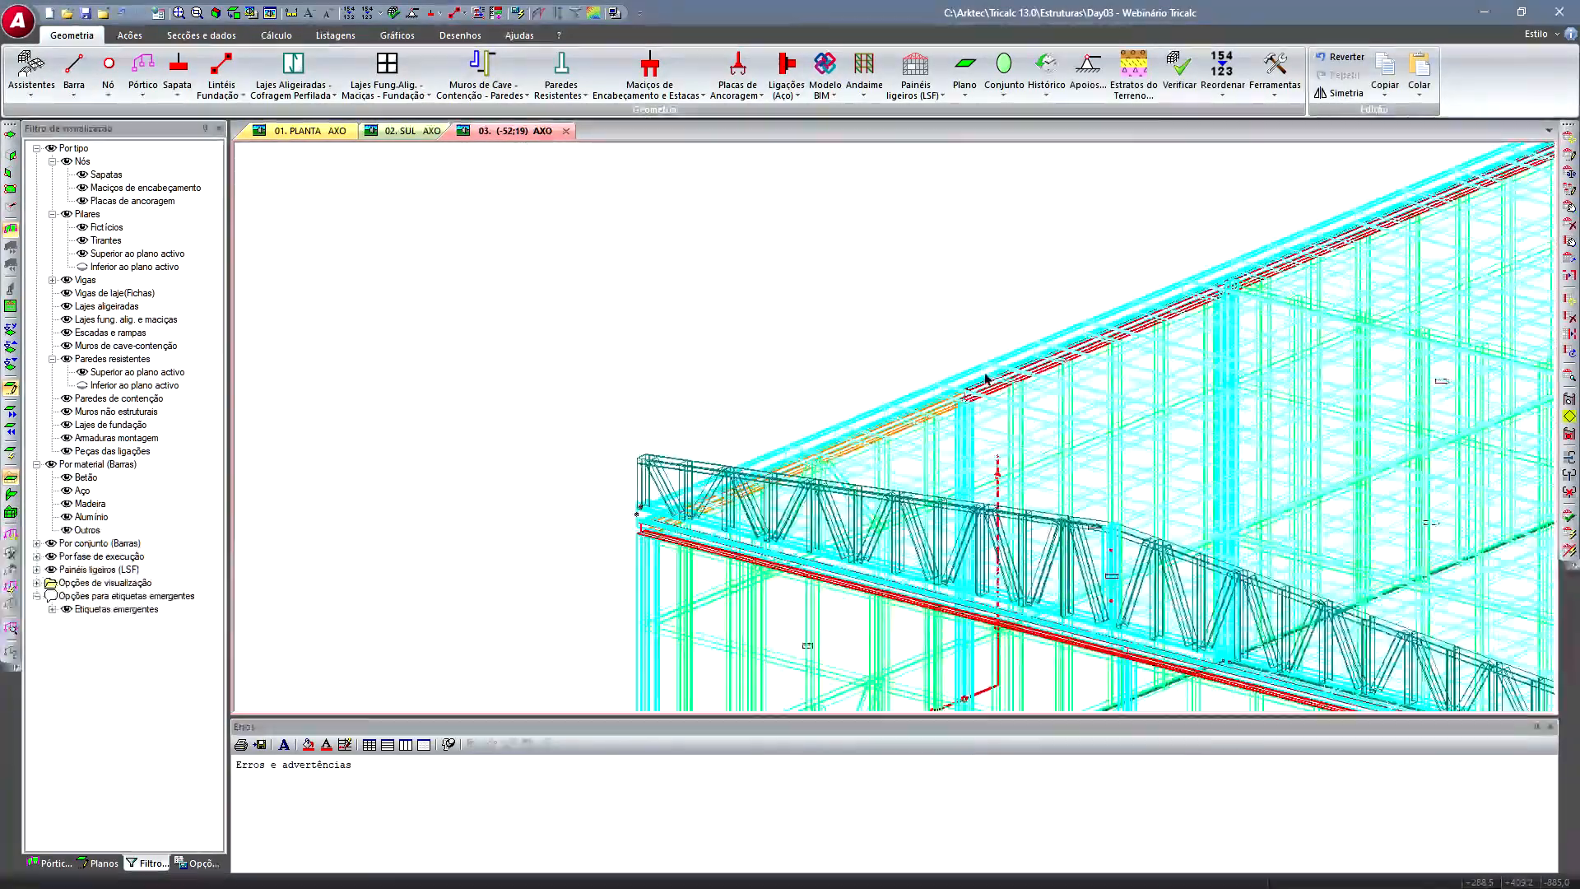
{"action": "middle_click_drag", "start_coordinate": [987, 378], "coordinate": [1080, 319]}
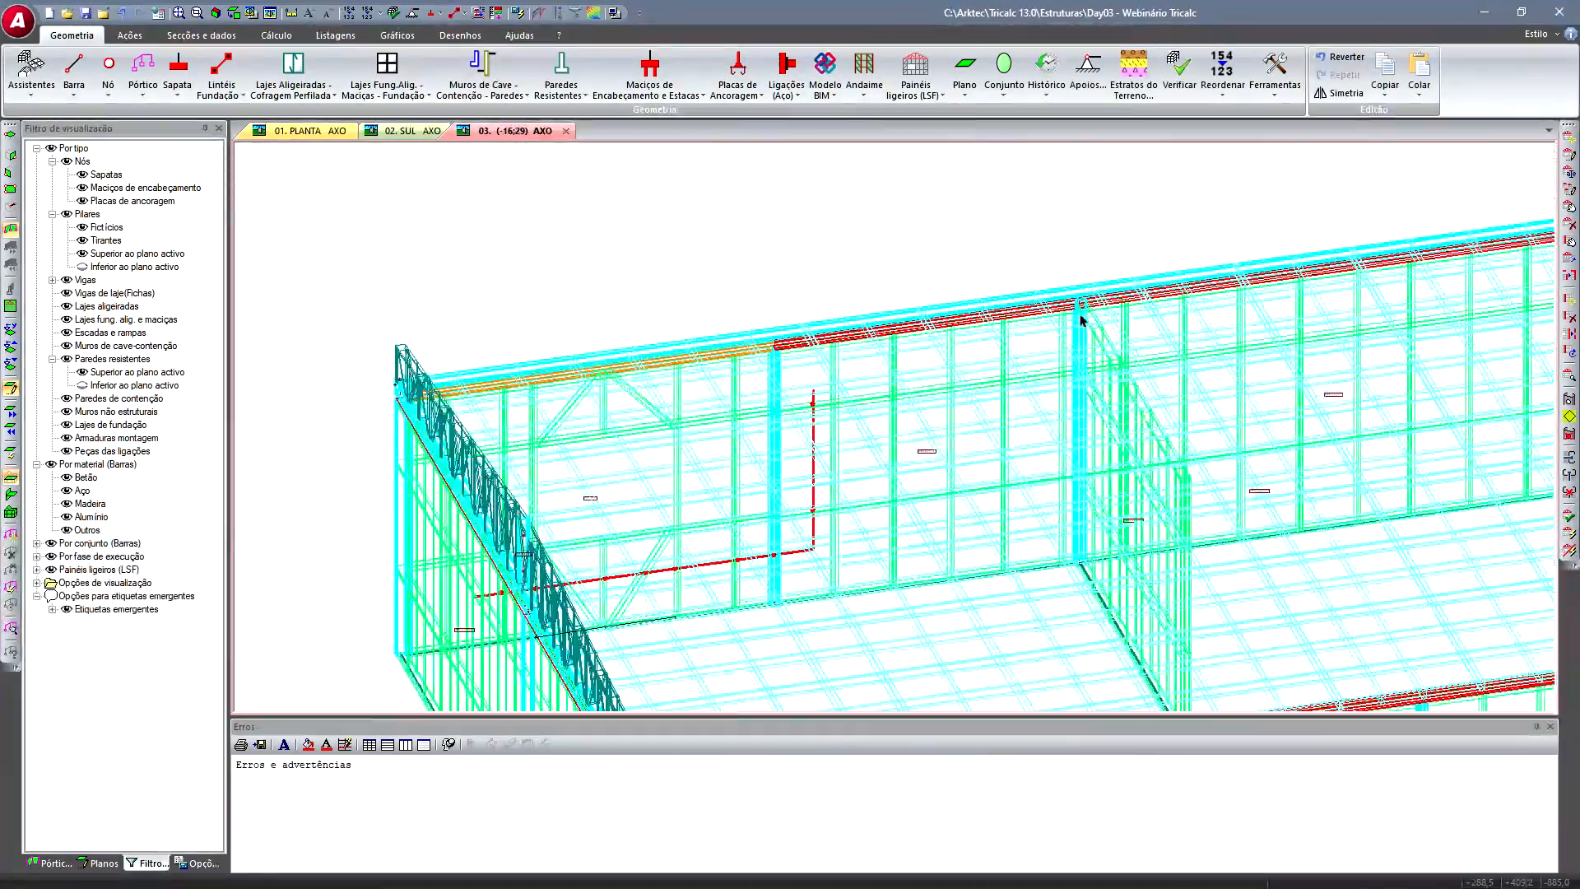
{"action": "scroll", "coordinate": [1081, 319], "scroll_direction": "up", "scroll_amount": 4}
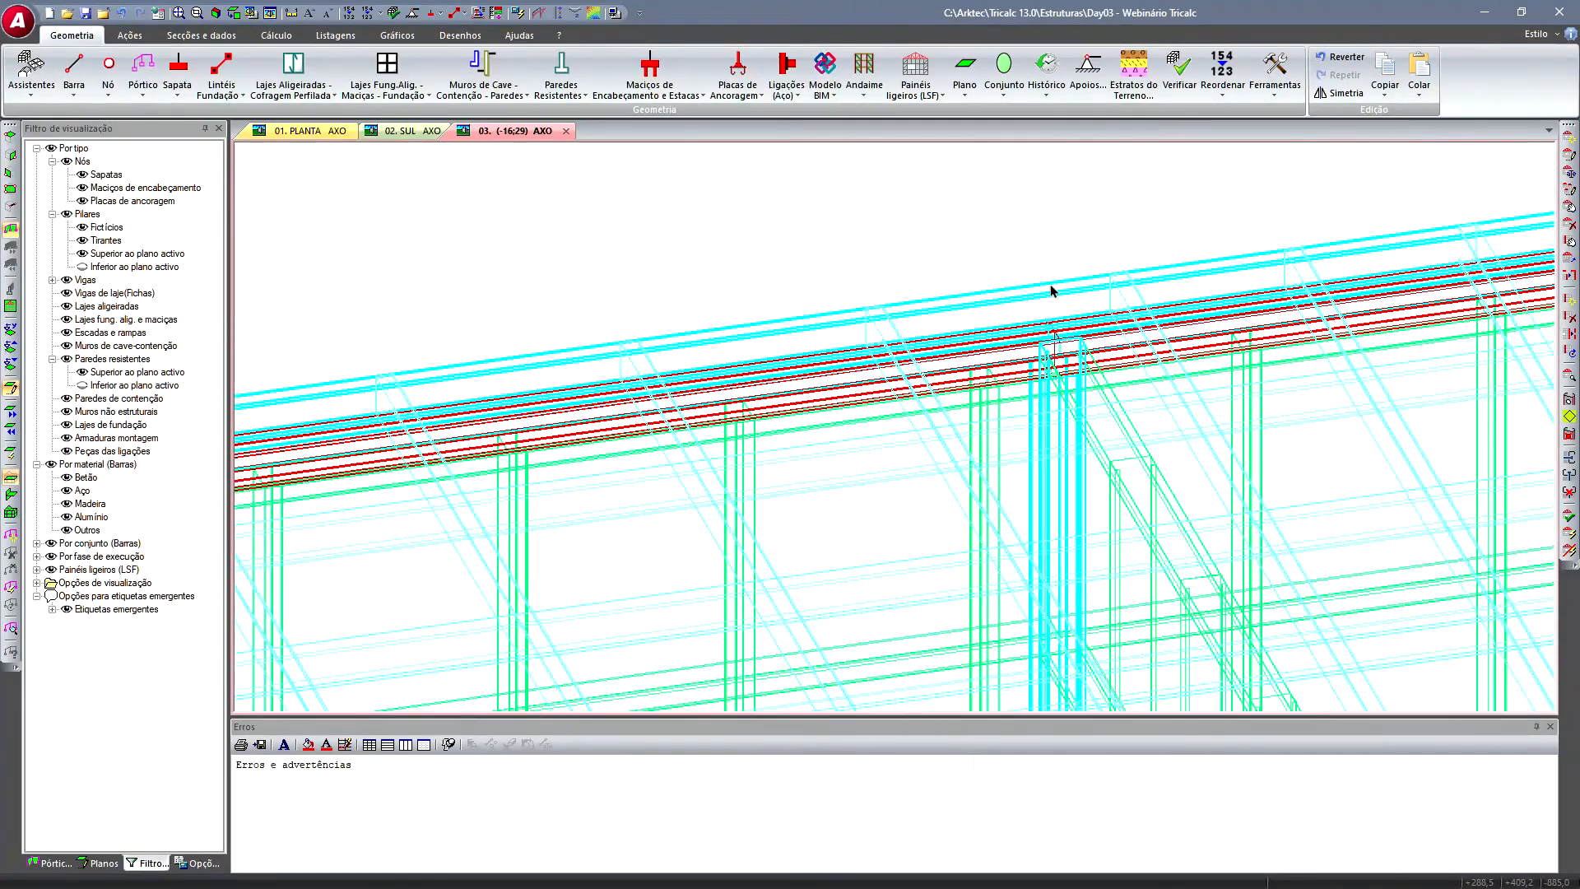
{"action": "right_click", "coordinate": [1054, 288]}
{"action": "scroll", "coordinate": [1050, 311], "scroll_direction": "up", "scroll_amount": 4}
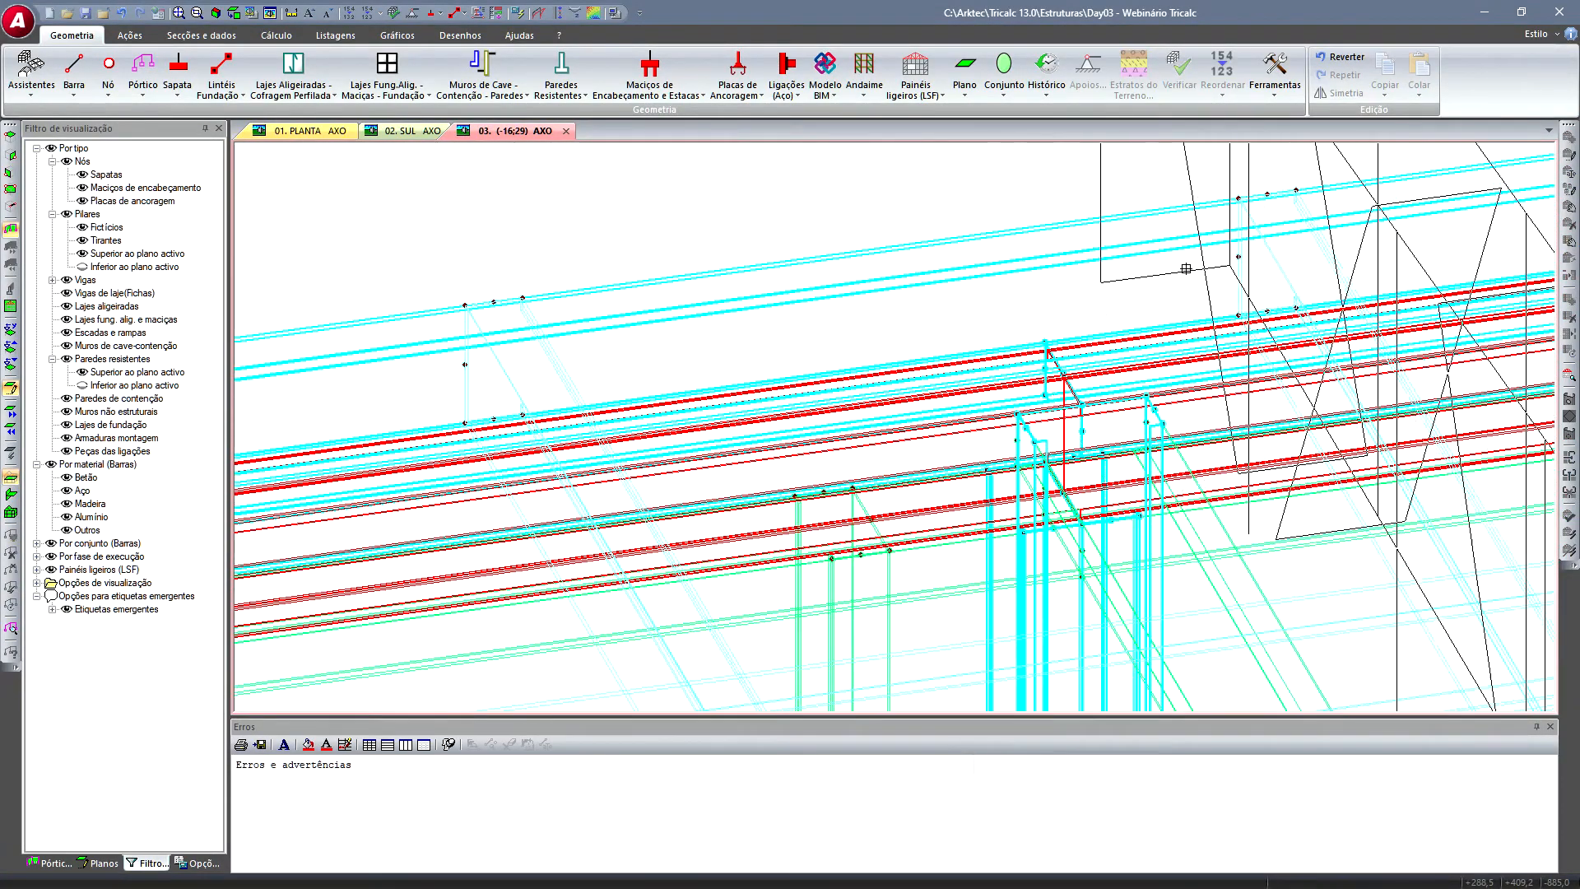
{"action": "left_click", "coordinate": [1269, 194]}
{"action": "scroll", "coordinate": [1083, 337], "scroll_direction": "down", "scroll_amount": 6}
{"action": "middle_click_drag", "start_coordinate": [1083, 339], "coordinate": [894, 266], "text": "shift"}
{"action": "scroll", "coordinate": [832, 329], "scroll_direction": "down", "scroll_amount": 5}
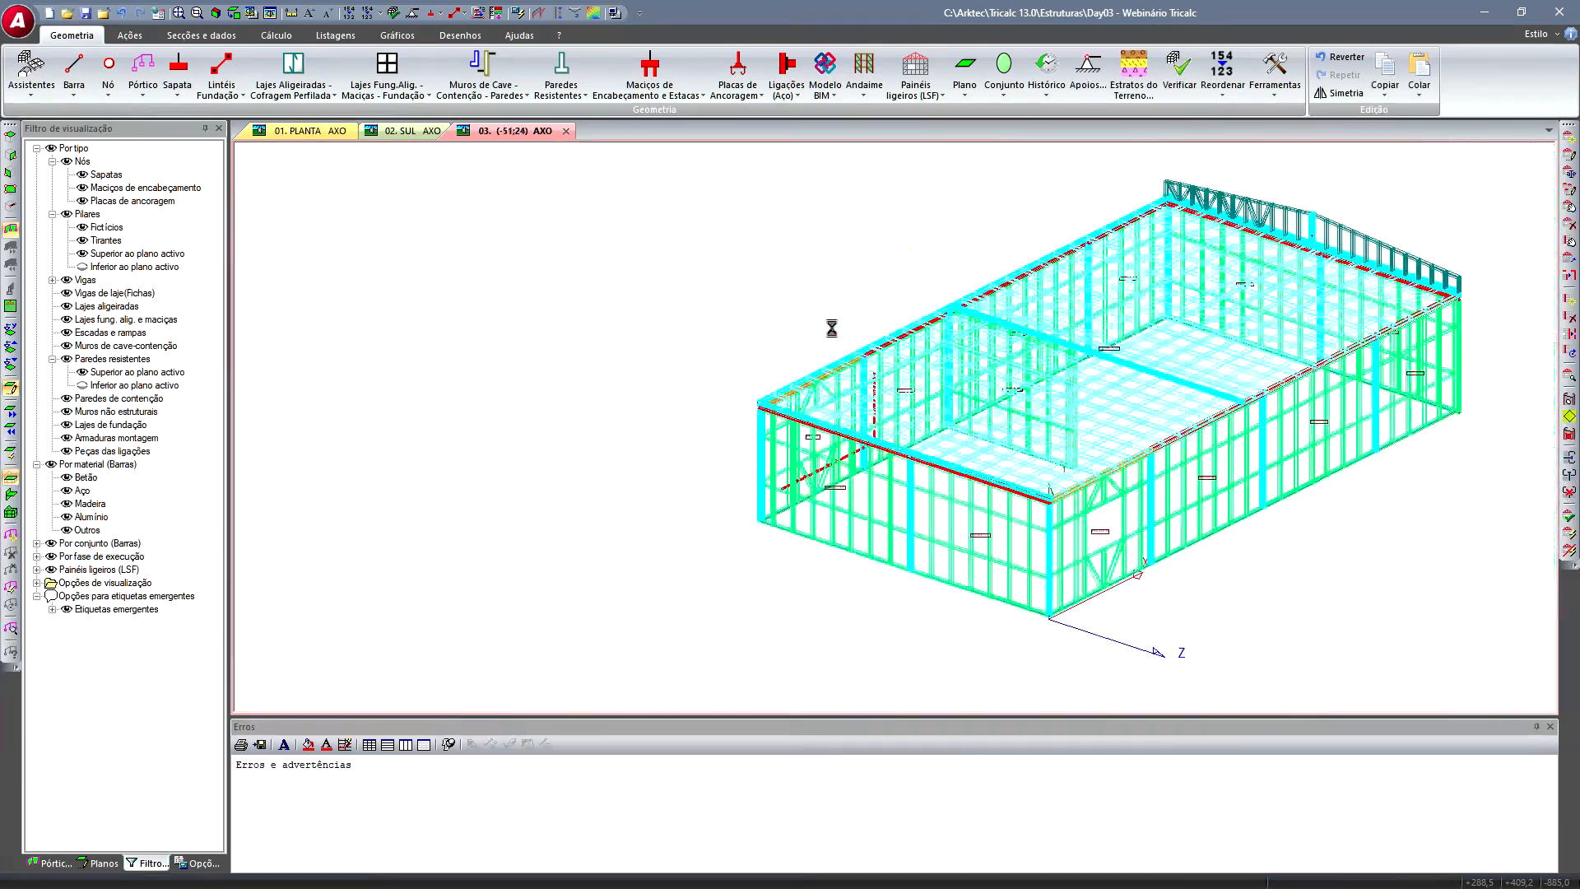
{"action": "scroll", "coordinate": [698, 392], "scroll_direction": "down", "scroll_amount": 1}
{"action": "middle_click_drag", "start_coordinate": [698, 392], "coordinate": [766, 390], "text": "shift"}
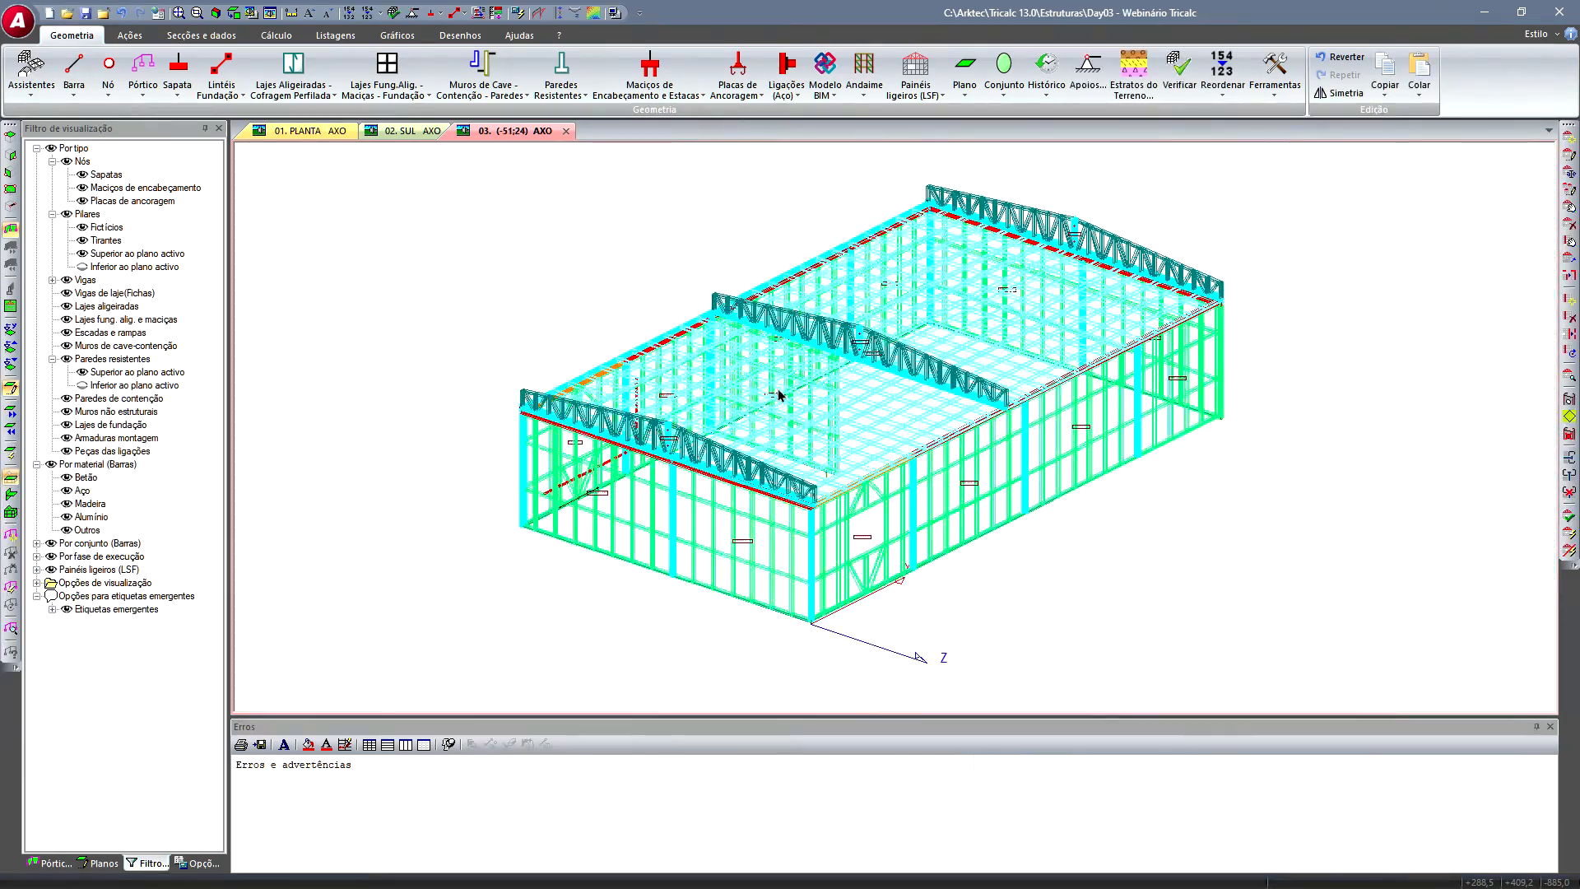
- Verify the light steel framing (LSF) panels of the model
{"action": "scroll", "coordinate": [782, 399], "scroll_direction": "up", "scroll_amount": 2}
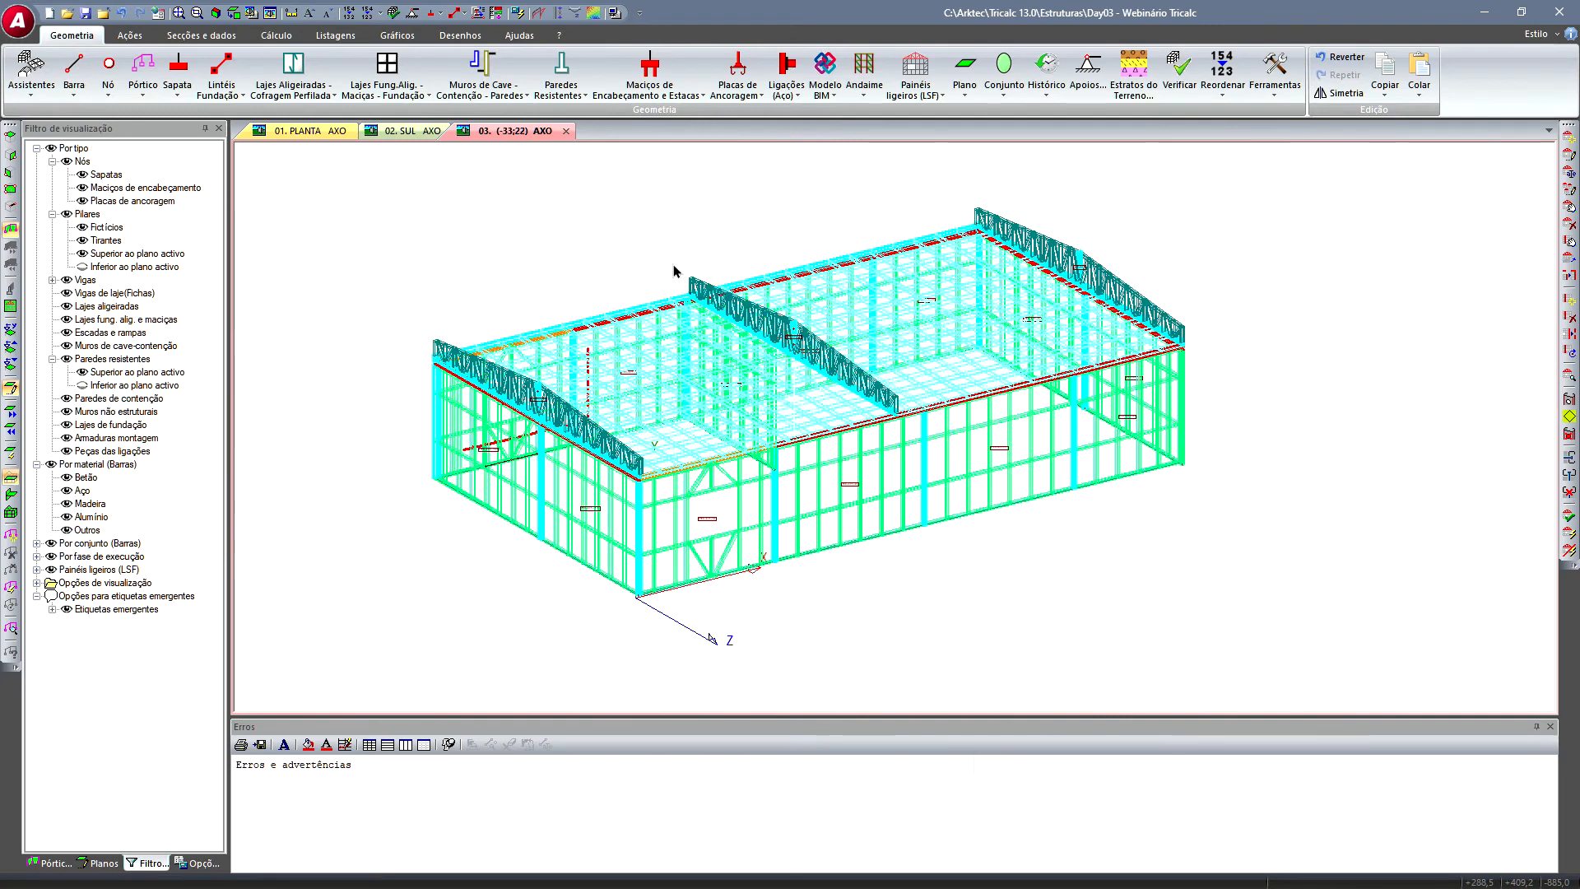
{"action": "left_click", "coordinate": [916, 74]}
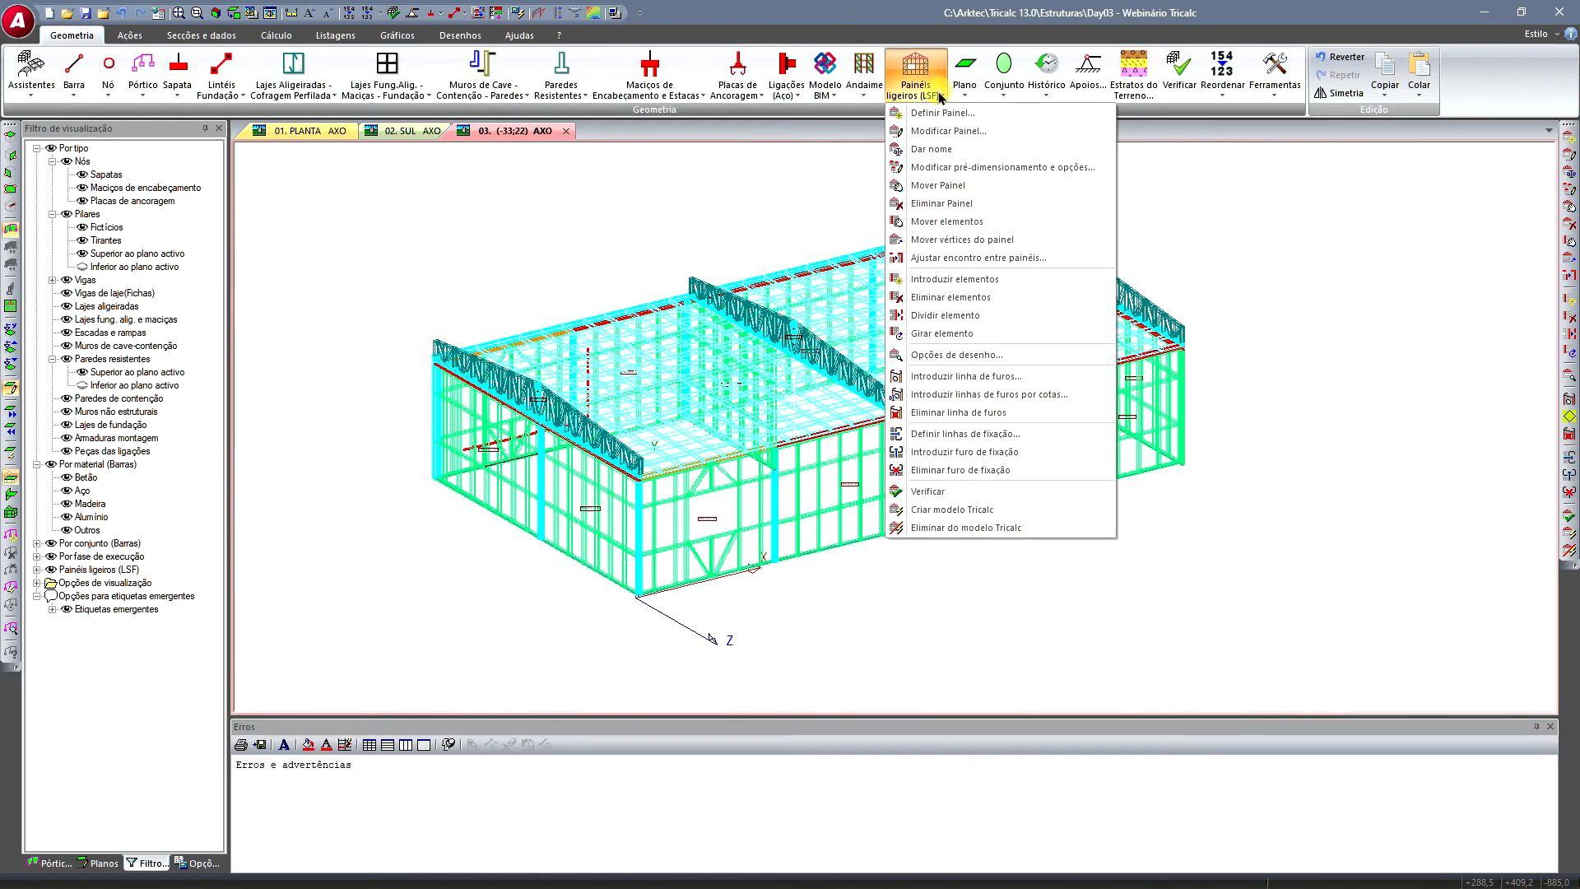
{"action": "left_click", "coordinate": [981, 490]}
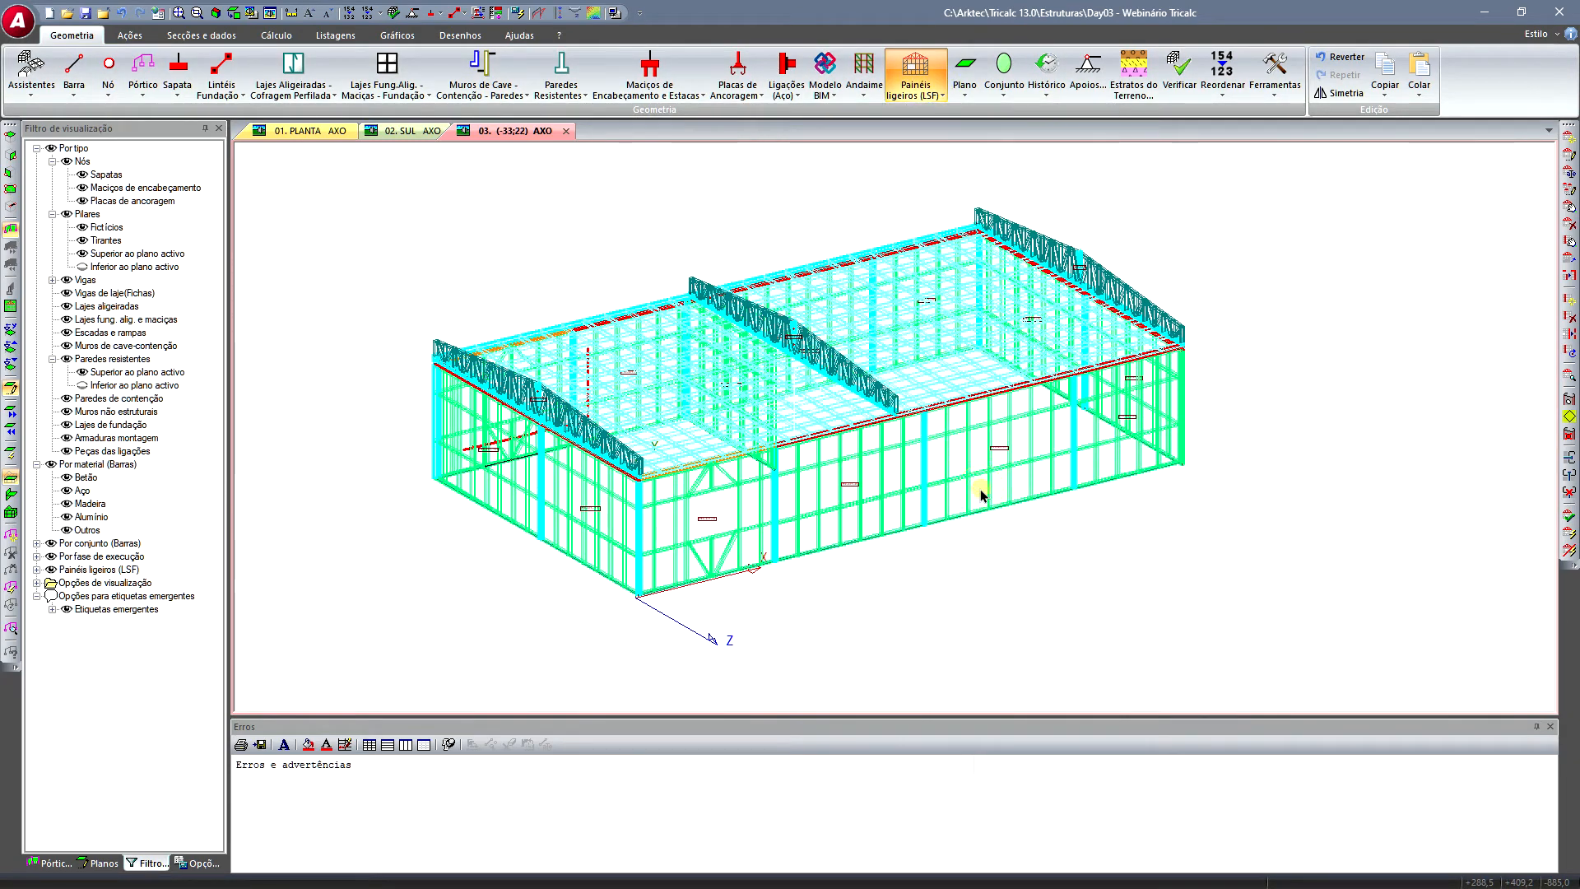
{"action": "key", "text": "Return"}
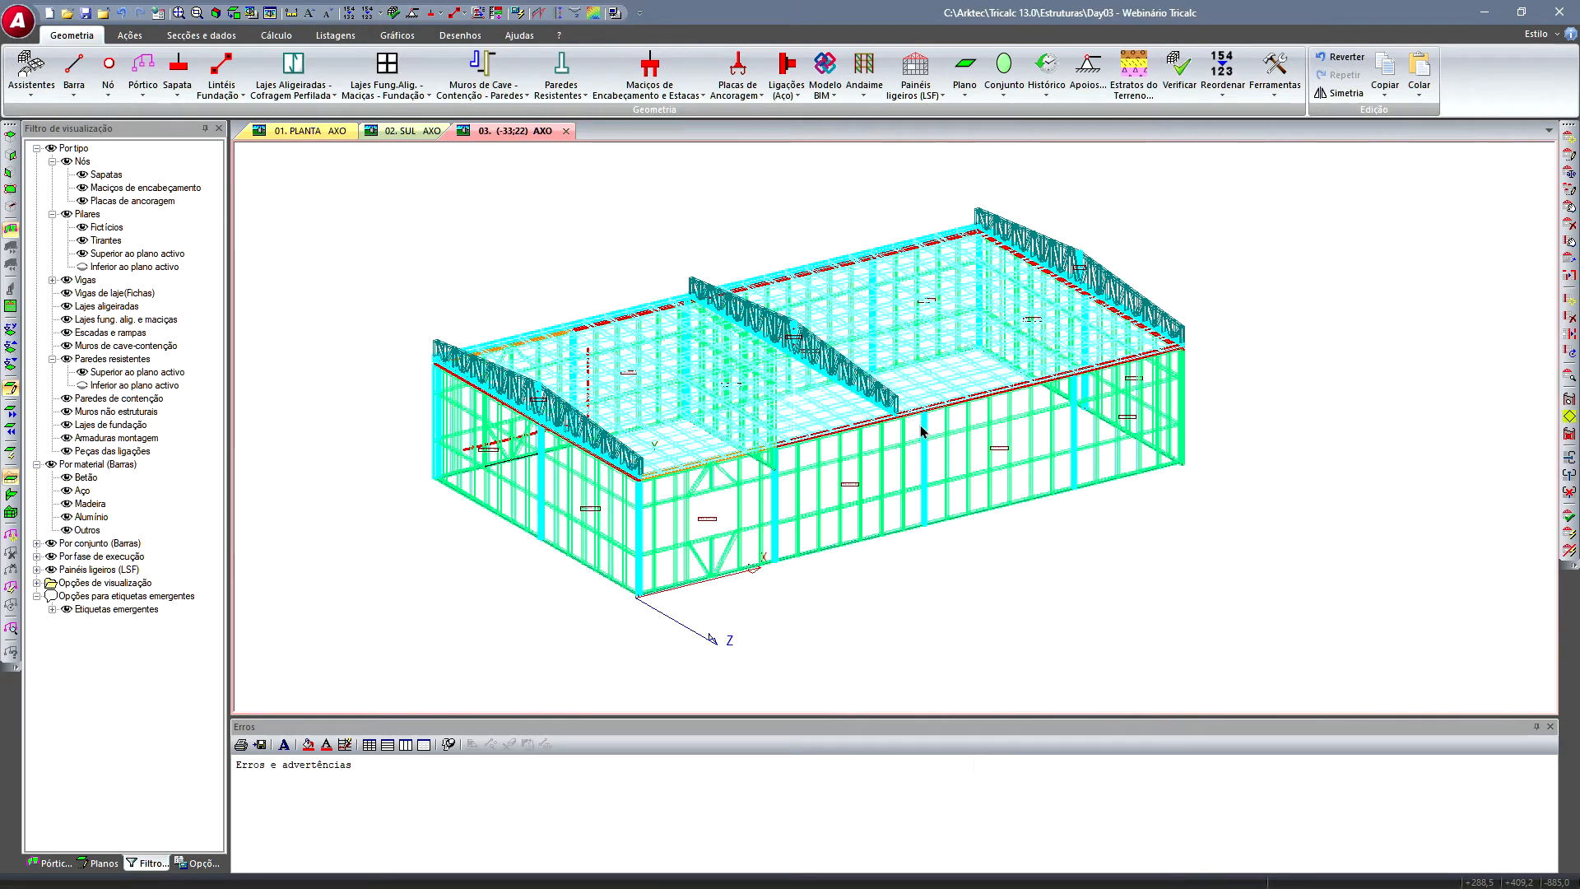
{"action": "left_click", "coordinate": [922, 90]}
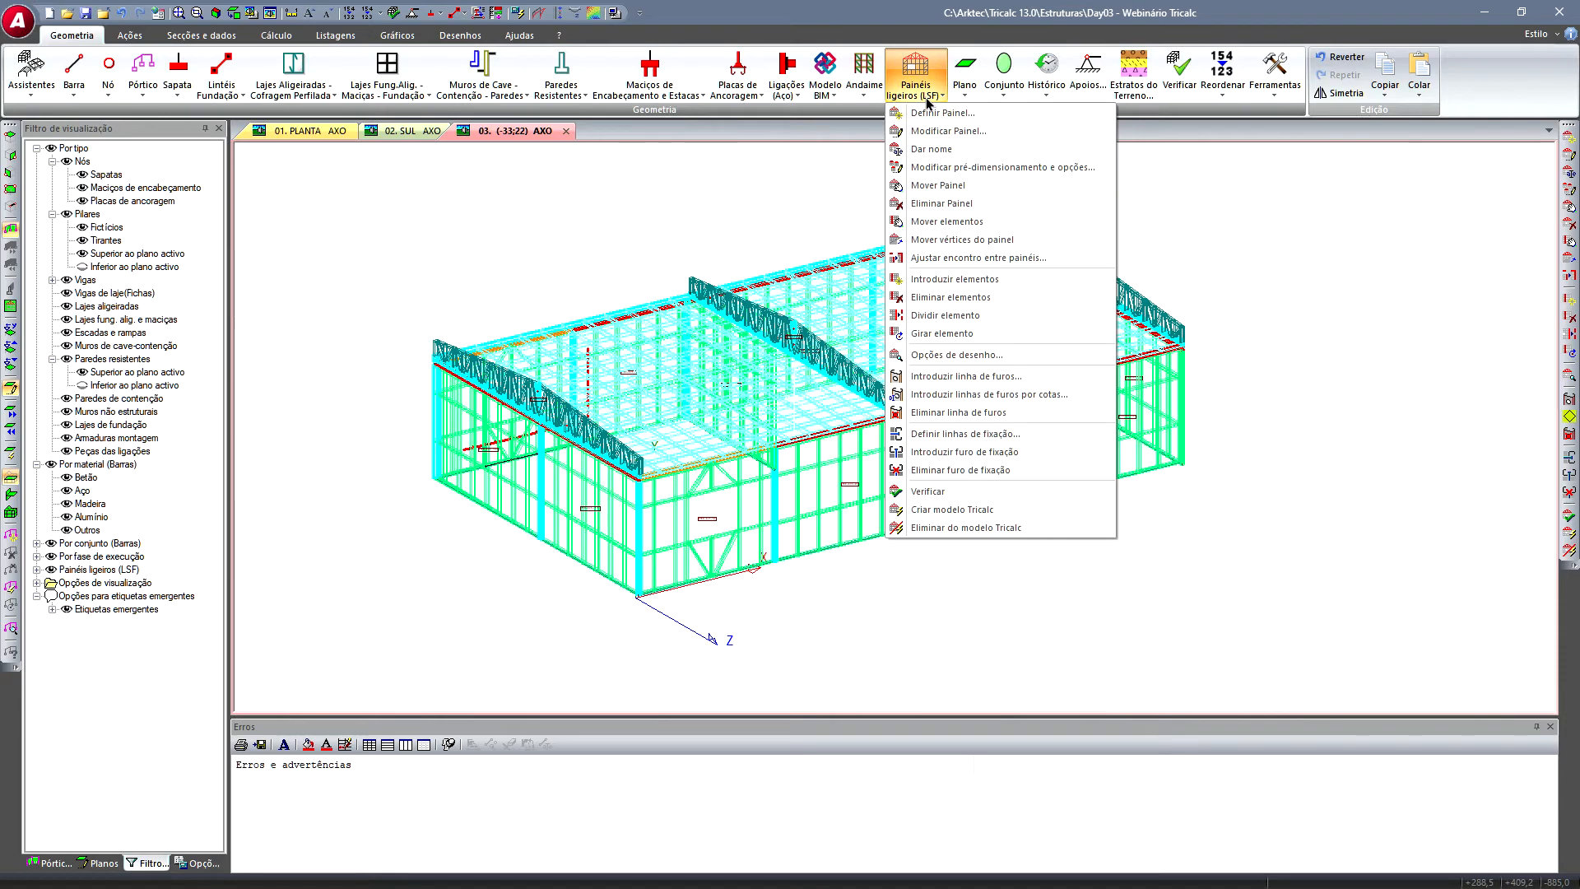
{"action": "left_click", "coordinate": [930, 112]}
{"action": "left_click", "coordinate": [737, 177]}
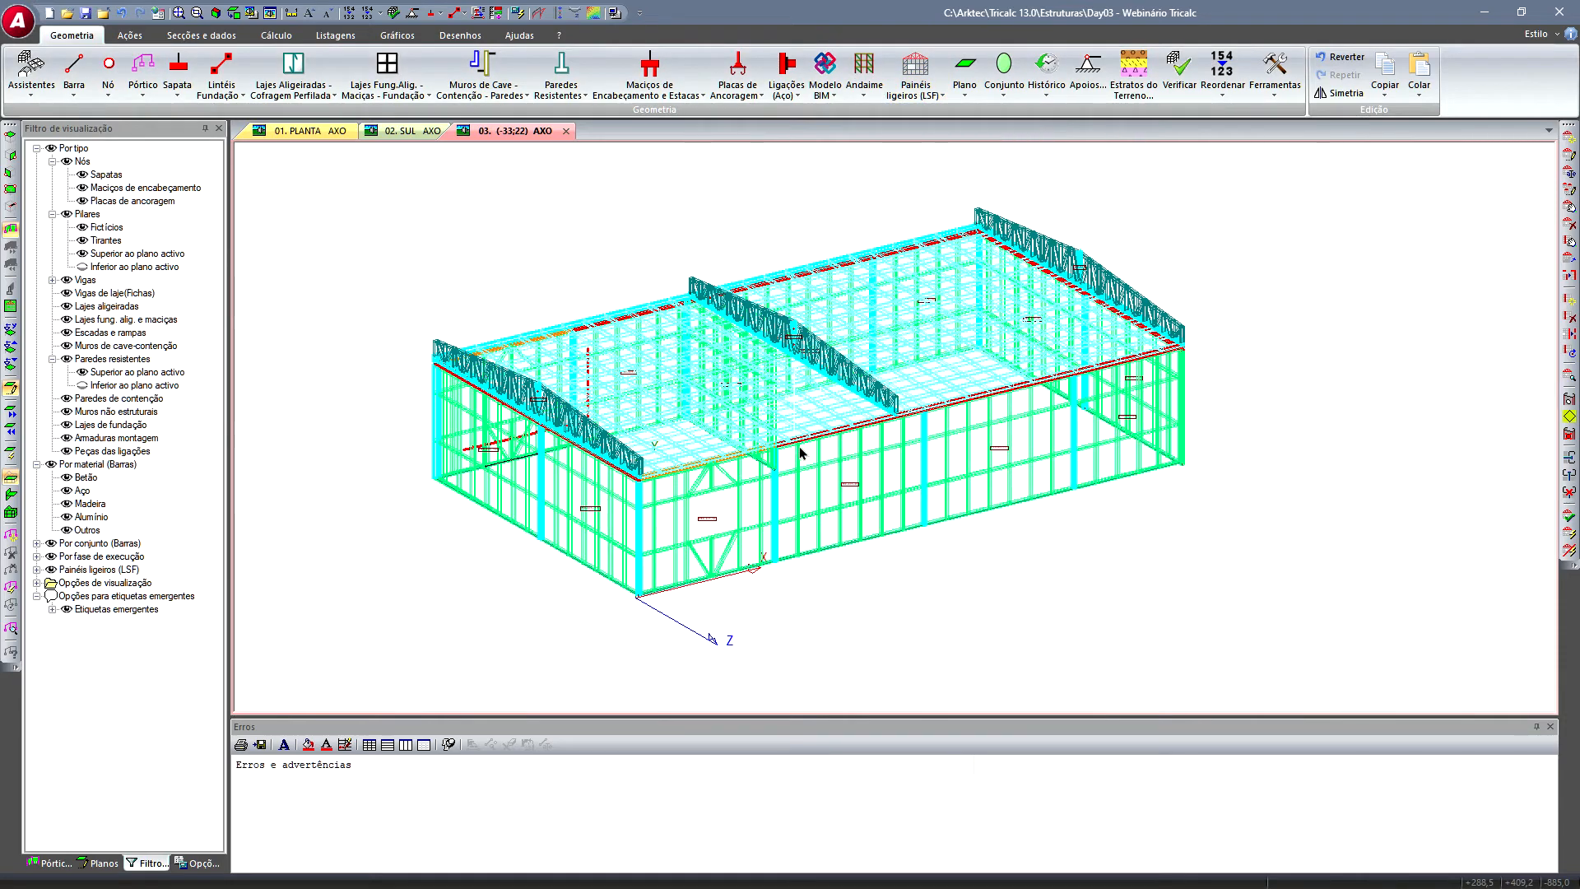
- Generate the 2D drawing of rectangular panel PR-01 and examine the element labels, profile orientations and stud positions on its elevation
{"action": "left_click", "coordinate": [461, 35]}
{"action": "left_click", "coordinate": [551, 77]}
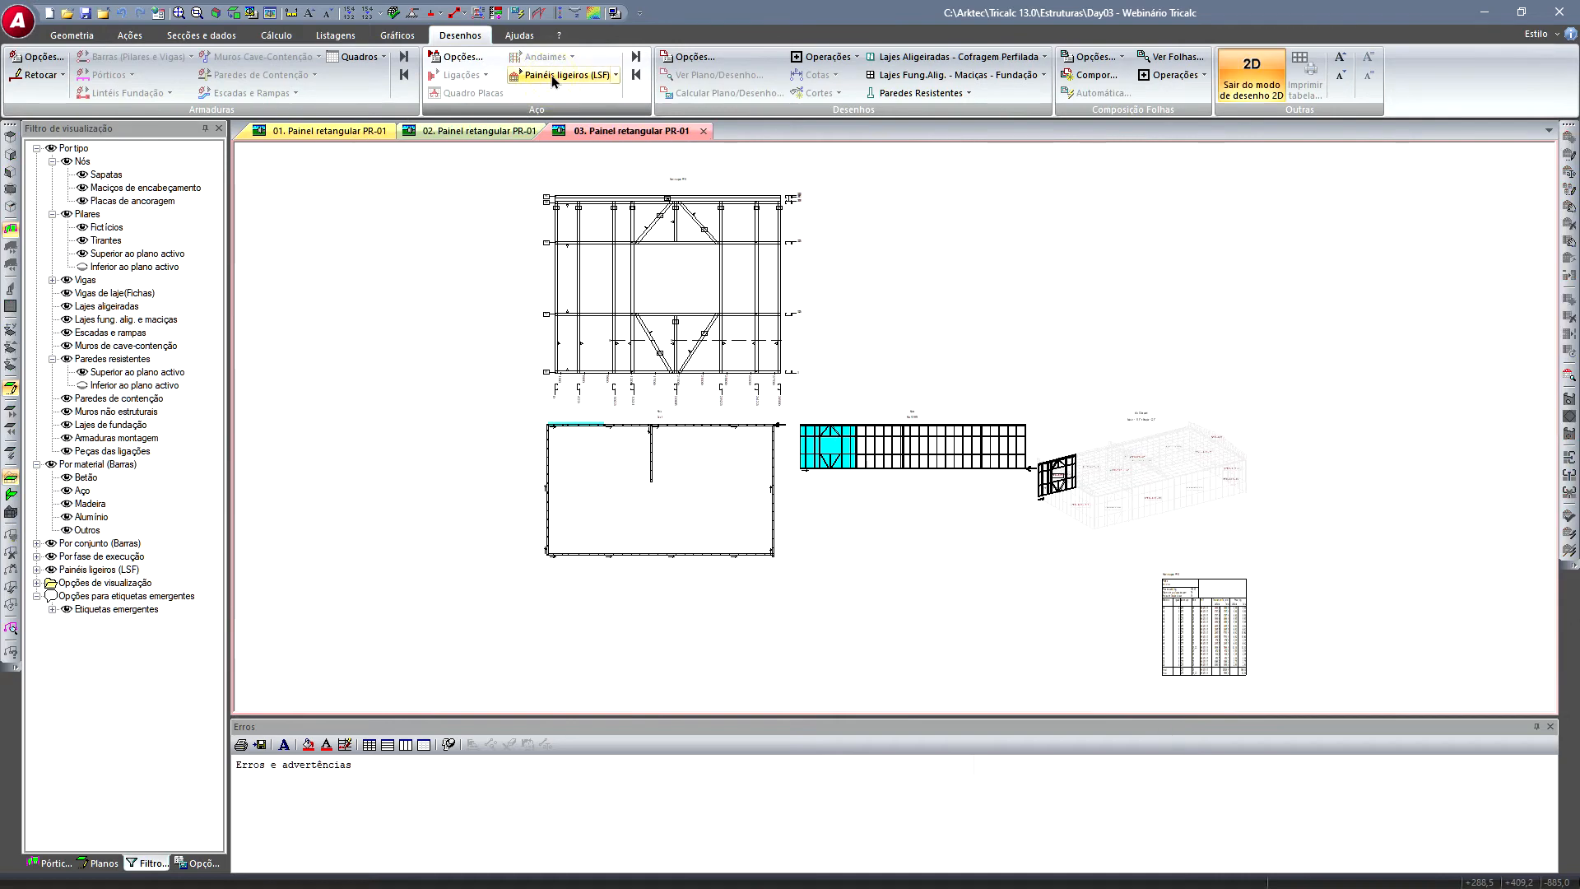
{"action": "mouse_move", "coordinate": [622, 364]}
{"action": "middle_mouse_down"}
{"action": "mouse_move", "coordinate": [832, 370]}
{"action": "mouse_move", "coordinate": [809, 458]}
{"action": "middle_mouse_up"}
{"action": "scroll", "coordinate": [727, 444], "scroll_direction": "up", "scroll_amount": 3}
{"action": "middle_click_drag", "start_coordinate": [591, 382], "coordinate": [653, 436]}
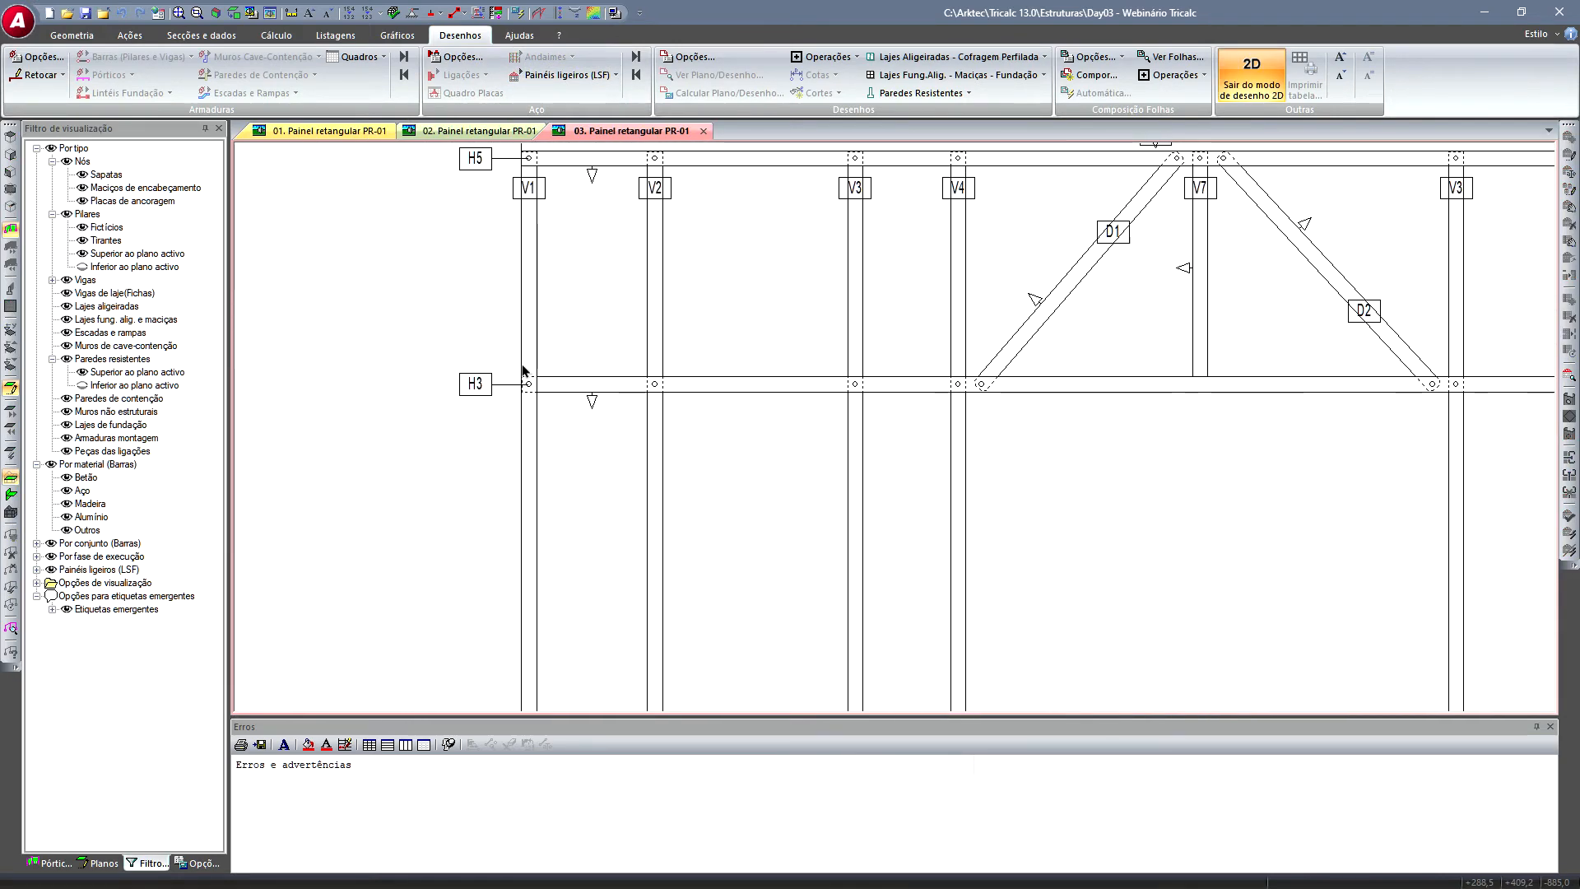
{"action": "middle_click_drag", "start_coordinate": [535, 493], "coordinate": [619, 176]}
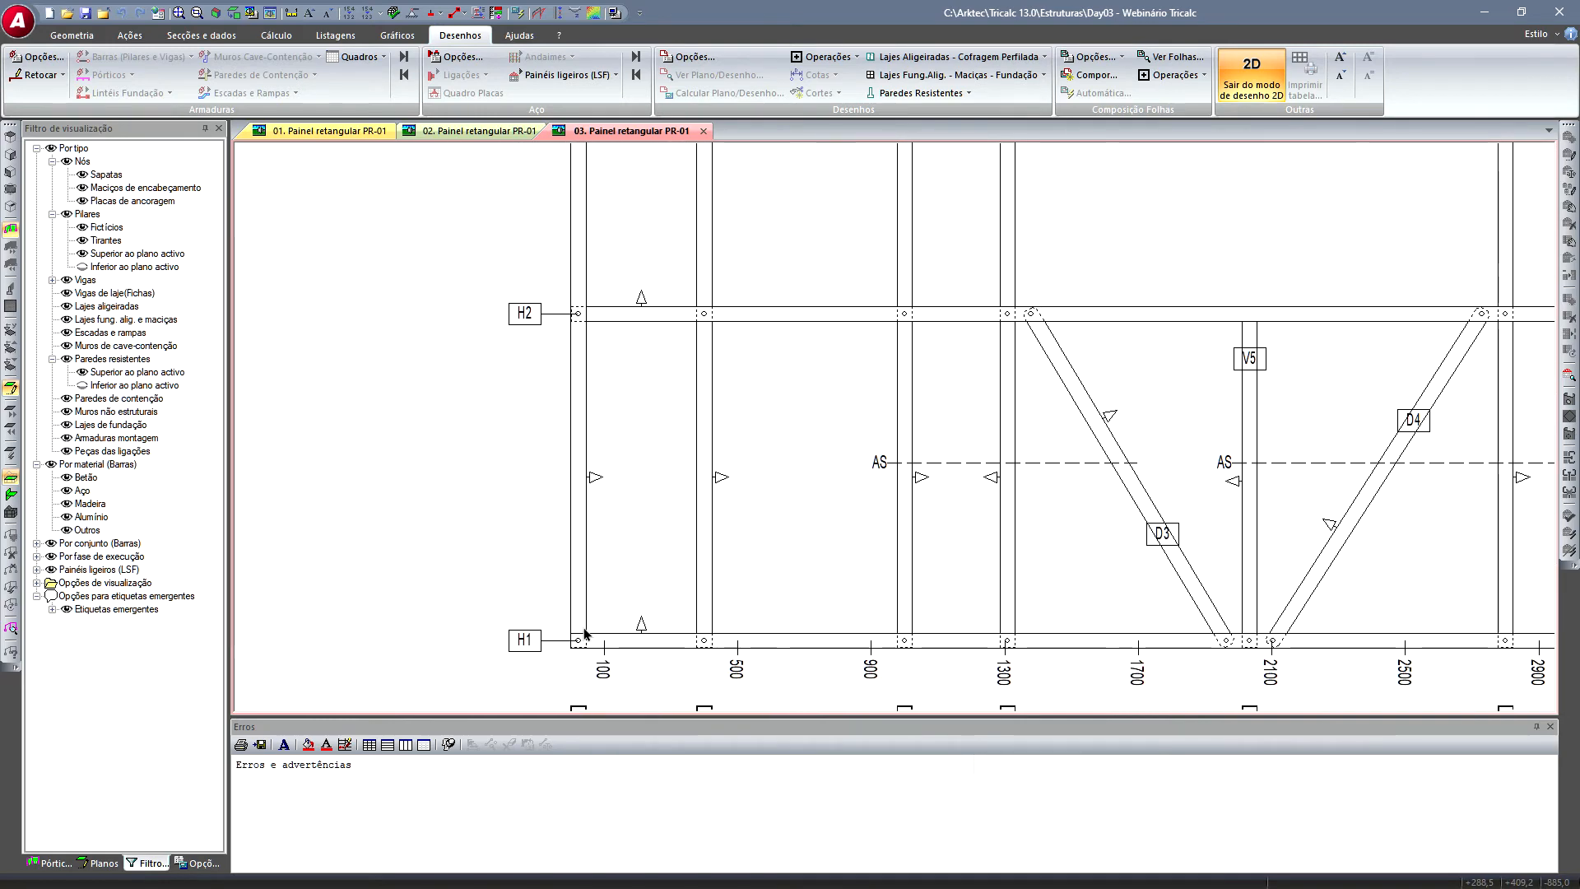
{"action": "scroll", "coordinate": [607, 240], "scroll_direction": "down", "scroll_amount": 1}
{"action": "scroll", "coordinate": [568, 599], "scroll_direction": "up", "scroll_amount": 1}
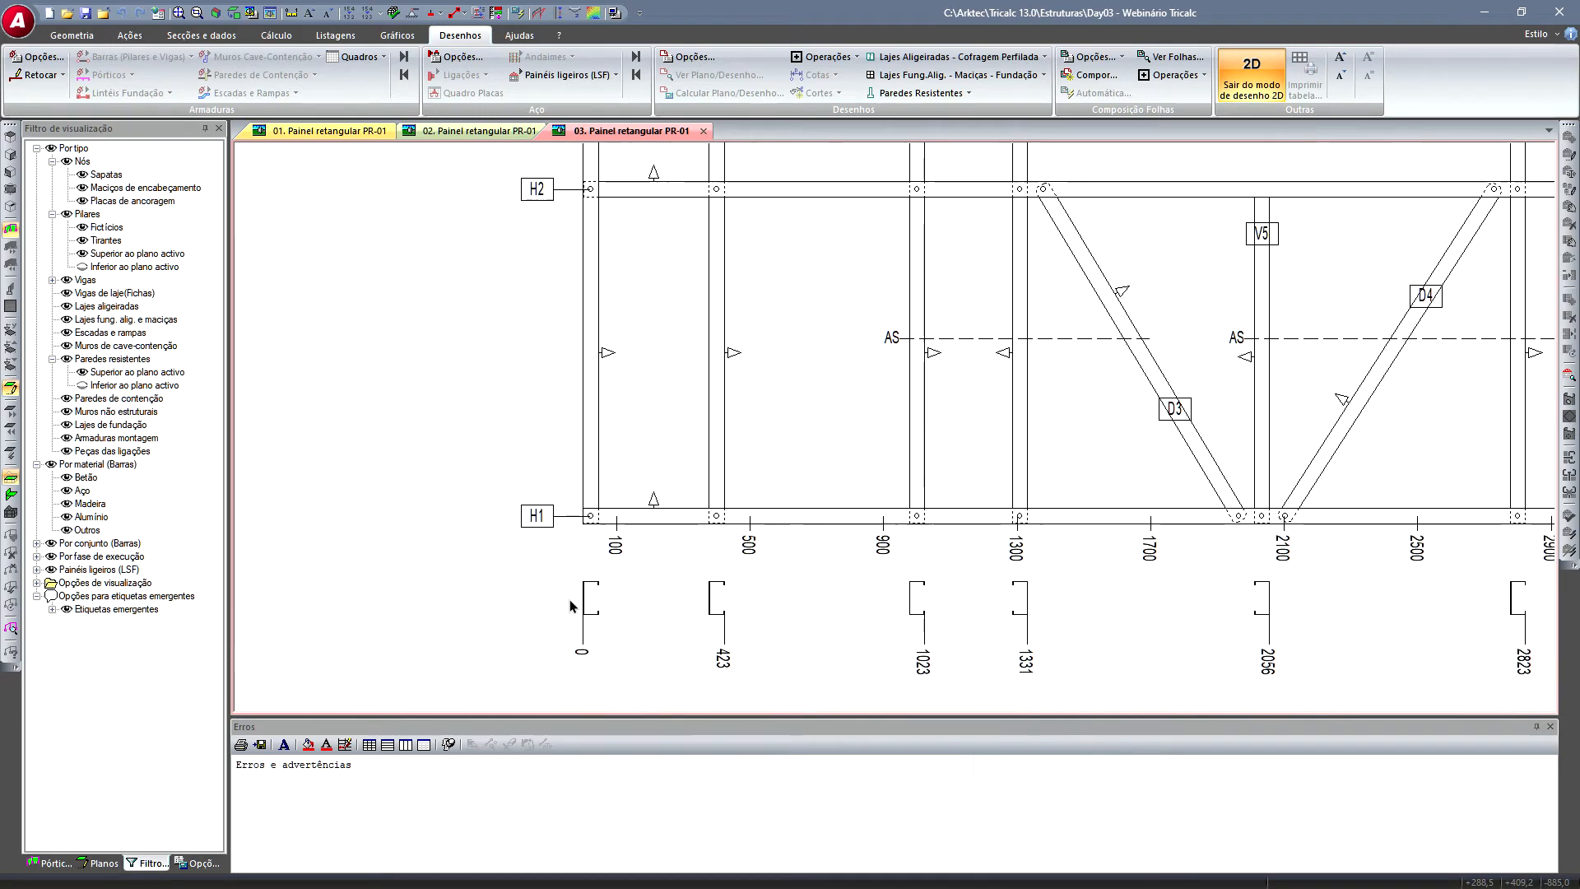
{"action": "scroll", "coordinate": [697, 501], "scroll_direction": "down", "scroll_amount": 3}
{"action": "scroll", "coordinate": [782, 349], "scroll_direction": "down", "scroll_amount": 1}
{"action": "scroll", "coordinate": [783, 349], "scroll_direction": "up", "scroll_amount": 4}
{"action": "scroll", "coordinate": [817, 365], "scroll_direction": "down", "scroll_amount": 3}
{"action": "scroll", "coordinate": [829, 318], "scroll_direction": "up", "scroll_amount": 4}
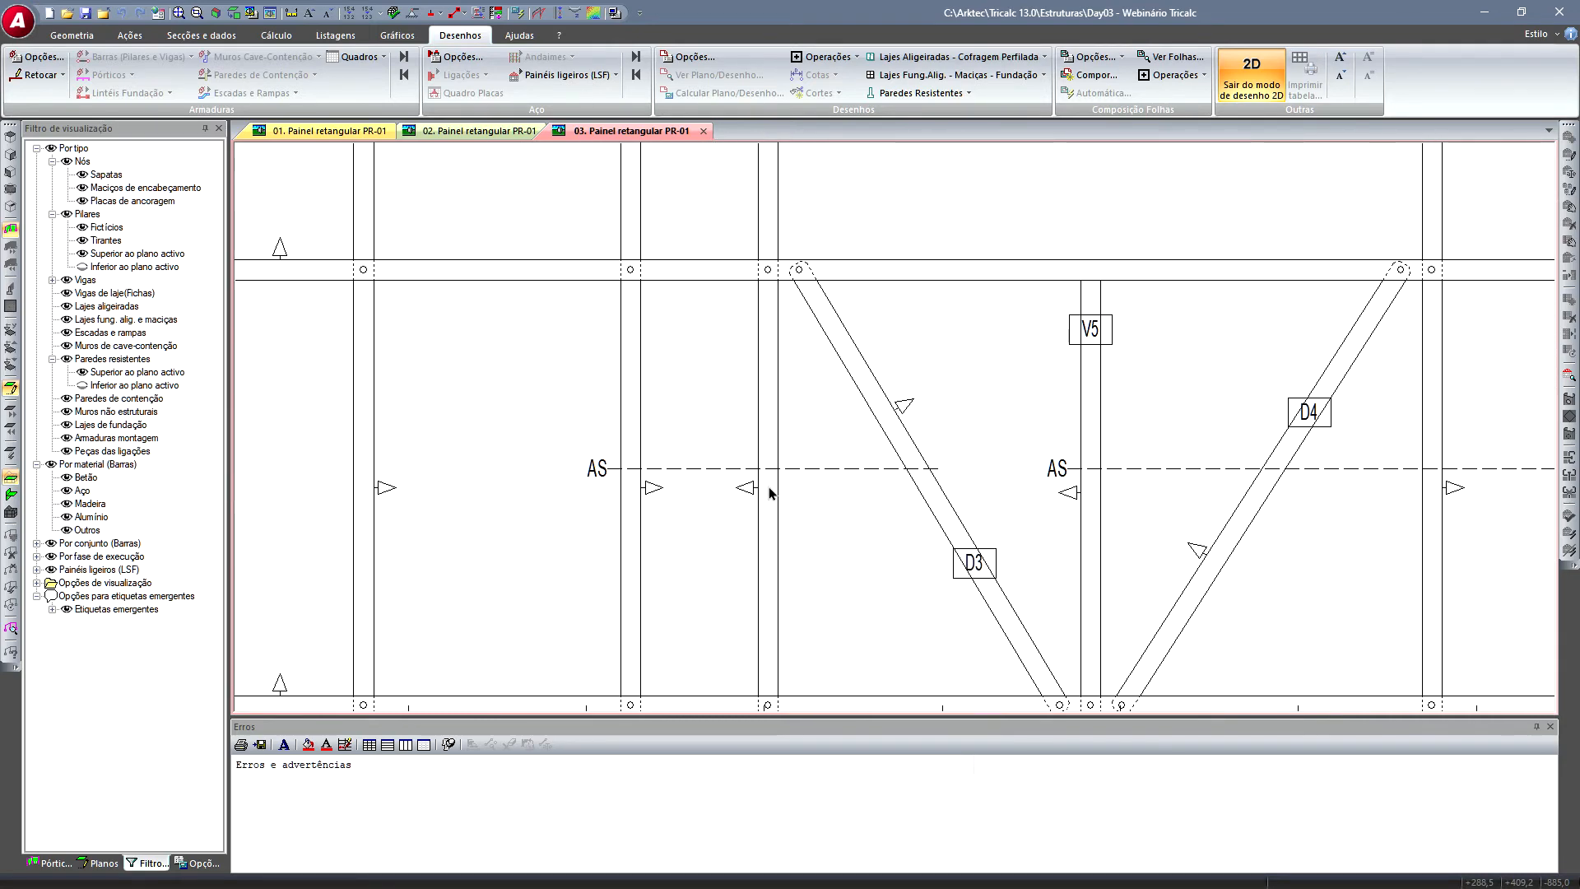
{"action": "scroll", "coordinate": [1215, 493], "scroll_direction": "down", "scroll_amount": 4}
{"action": "mouse_move", "coordinate": [1158, 487]}
{"action": "middle_mouse_down"}
{"action": "mouse_move", "coordinate": [956, 466]}
{"action": "mouse_move", "coordinate": [960, 292]}
{"action": "middle_mouse_up"}
{"action": "scroll", "coordinate": [1062, 478], "scroll_direction": "down", "scroll_amount": 1}
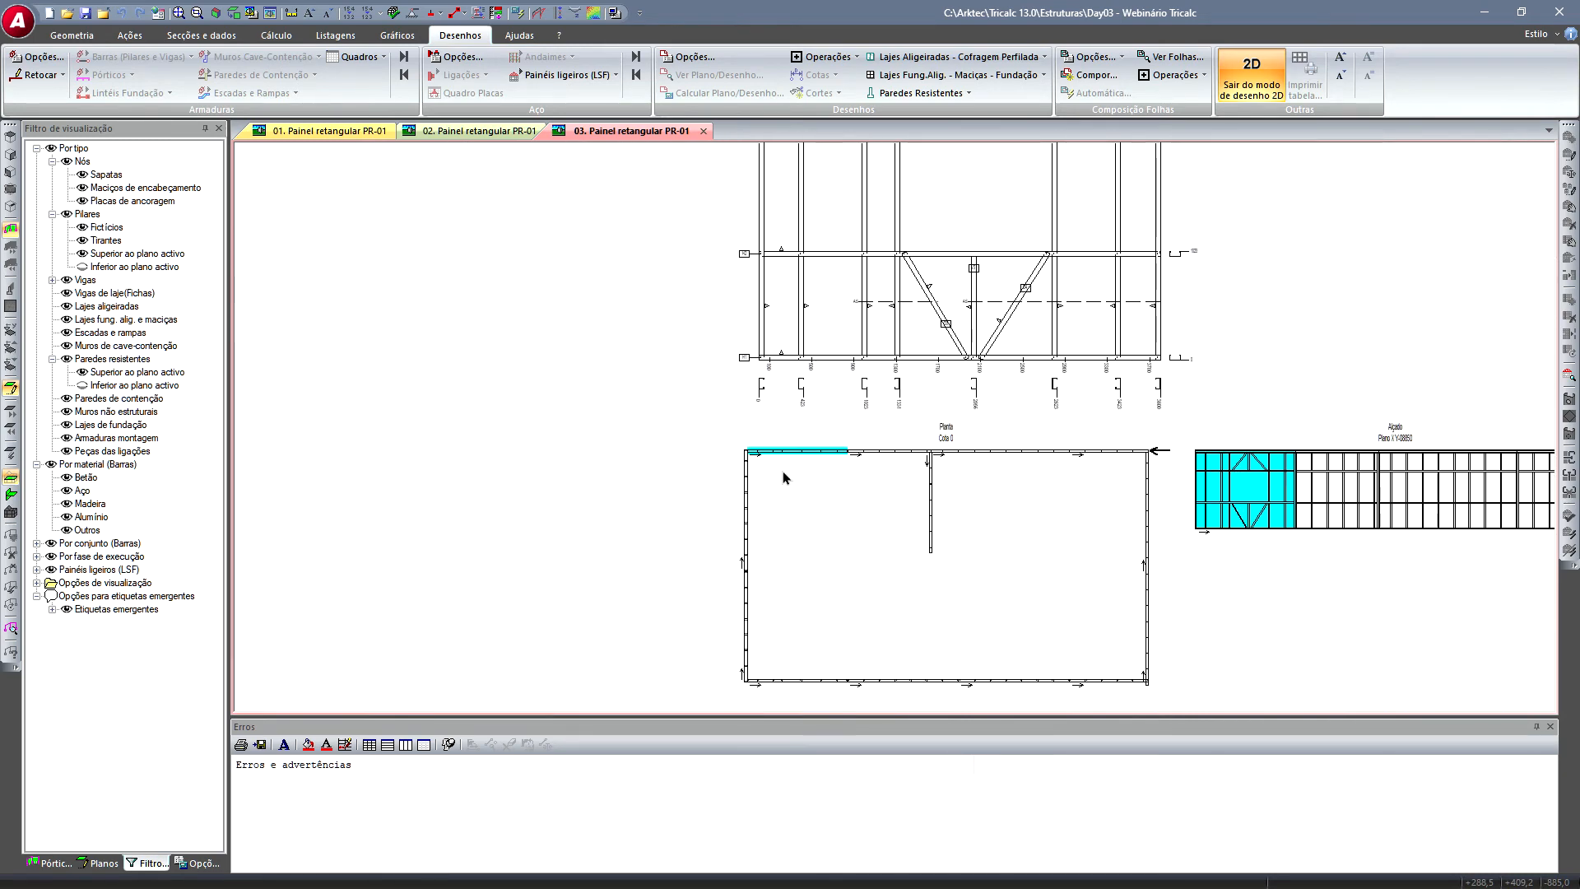
- Examine how panel PR-01 is located in the floor plan, the facade elevation and the 3D view of its drawing
{"action": "scroll", "coordinate": [784, 471], "scroll_direction": "up", "scroll_amount": 3}
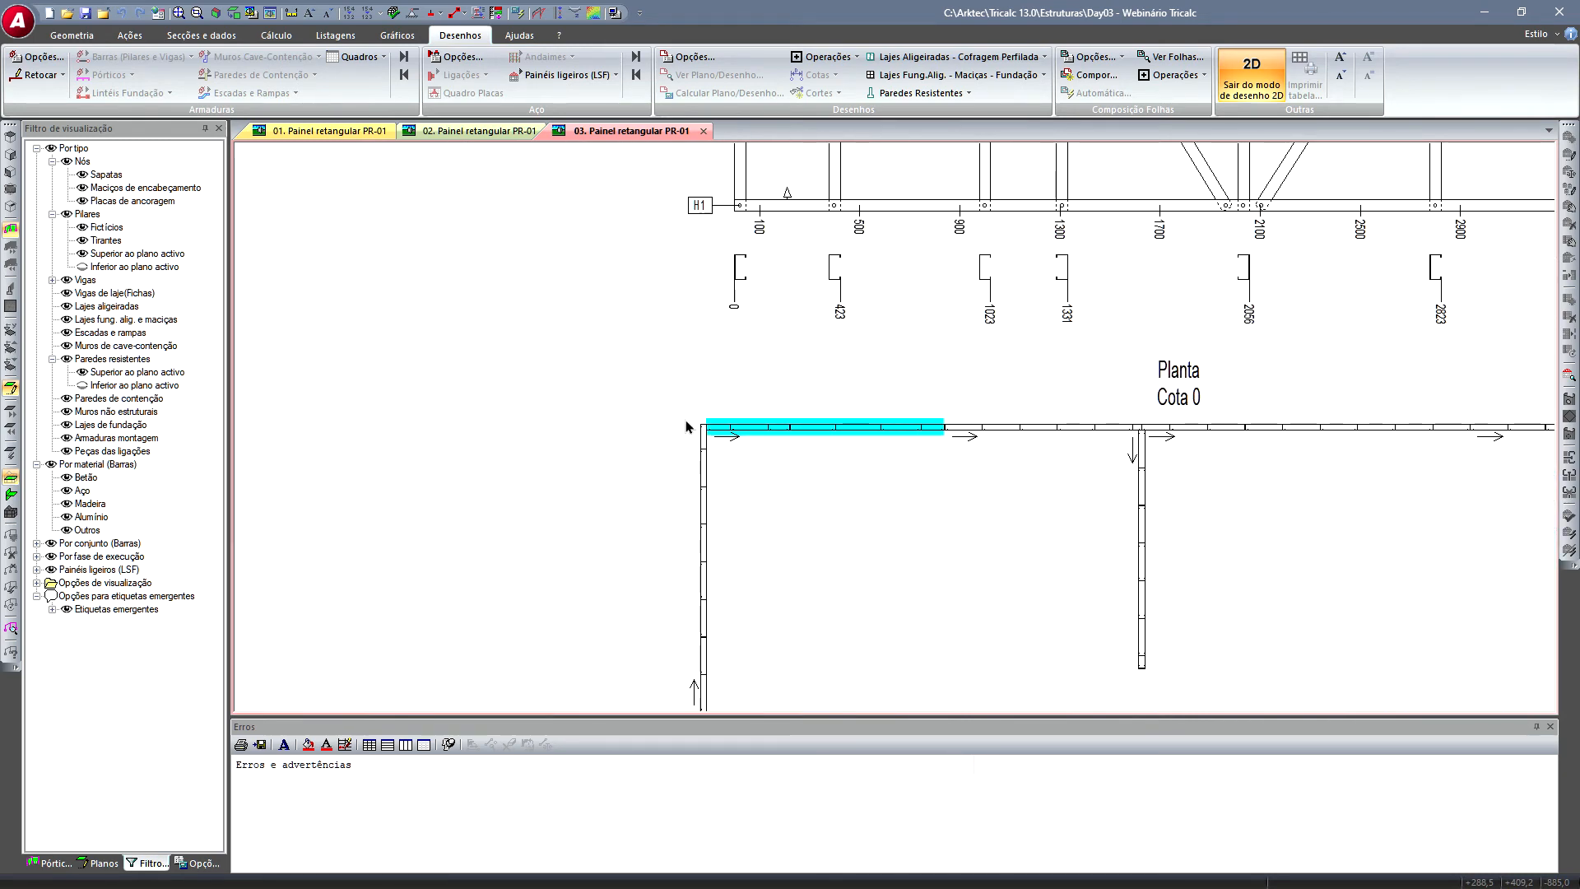
{"action": "scroll", "coordinate": [941, 429], "scroll_direction": "down", "scroll_amount": 3}
{"action": "middle_click_drag", "start_coordinate": [1338, 464], "coordinate": [919, 435]}
{"action": "scroll", "coordinate": [918, 434], "scroll_direction": "up", "scroll_amount": 2}
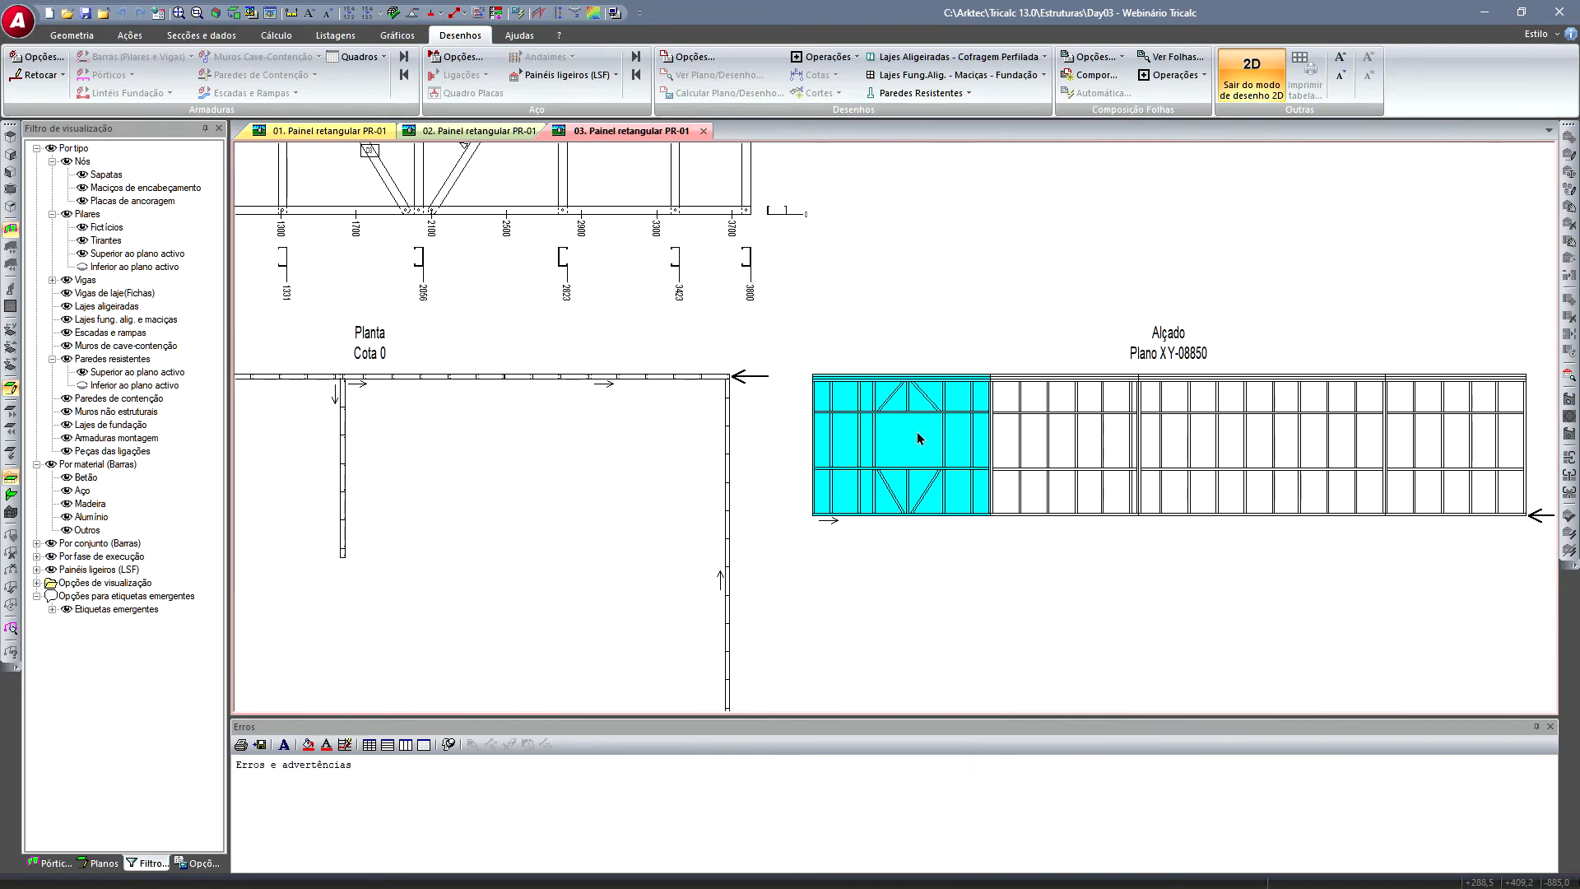
{"action": "scroll", "coordinate": [952, 434], "scroll_direction": "down", "scroll_amount": 2}
{"action": "scroll", "coordinate": [1182, 420], "scroll_direction": "down", "scroll_amount": 1}
{"action": "middle_click_drag", "start_coordinate": [1184, 422], "coordinate": [787, 403]}
{"action": "scroll", "coordinate": [1008, 443], "scroll_direction": "up", "scroll_amount": 2}
{"action": "scroll", "coordinate": [887, 457], "scroll_direction": "up", "scroll_amount": 2}
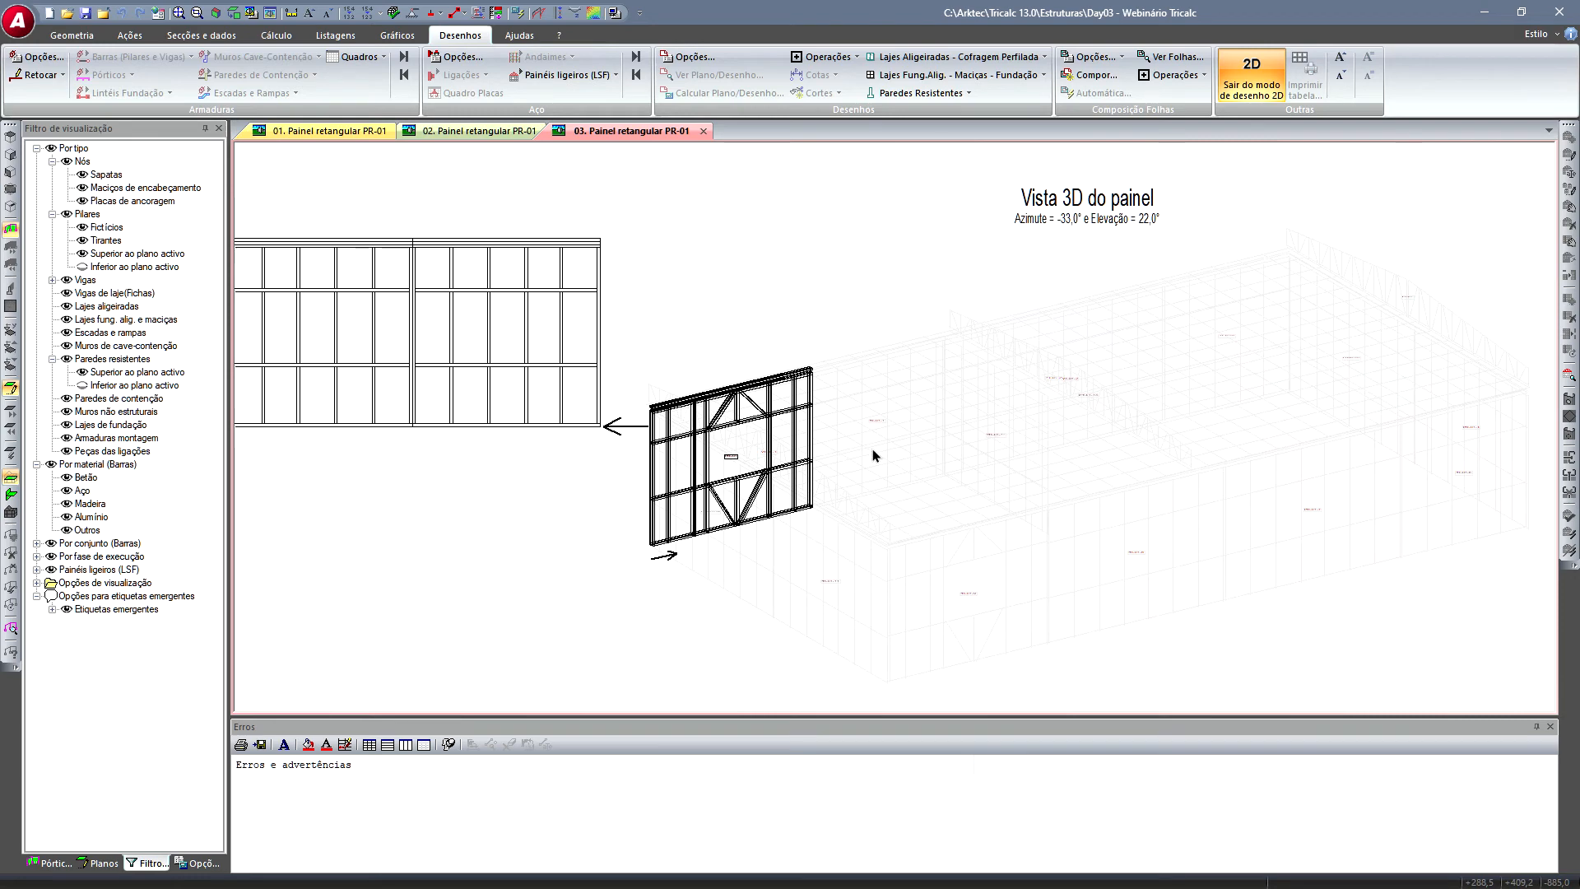
{"action": "scroll", "coordinate": [875, 455], "scroll_direction": "down", "scroll_amount": 2}
- Examine the element table of panel PR-01, including profiles, lengths and weights
{"action": "scroll", "coordinate": [931, 381], "scroll_direction": "up", "scroll_amount": 3}
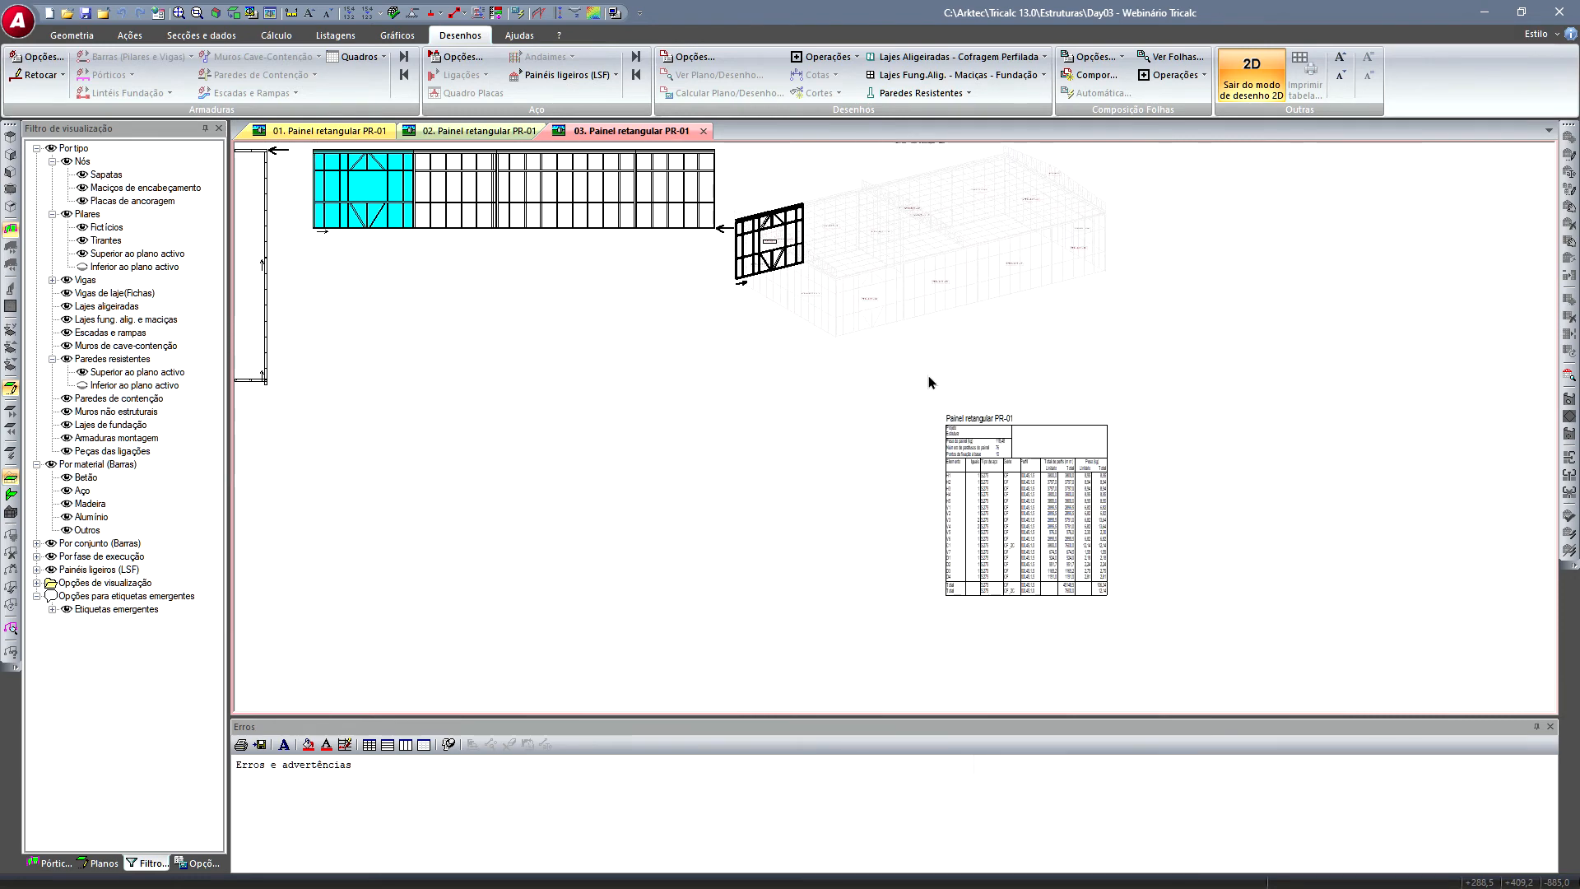
{"action": "scroll", "coordinate": [894, 328], "scroll_direction": "up", "scroll_amount": 3}
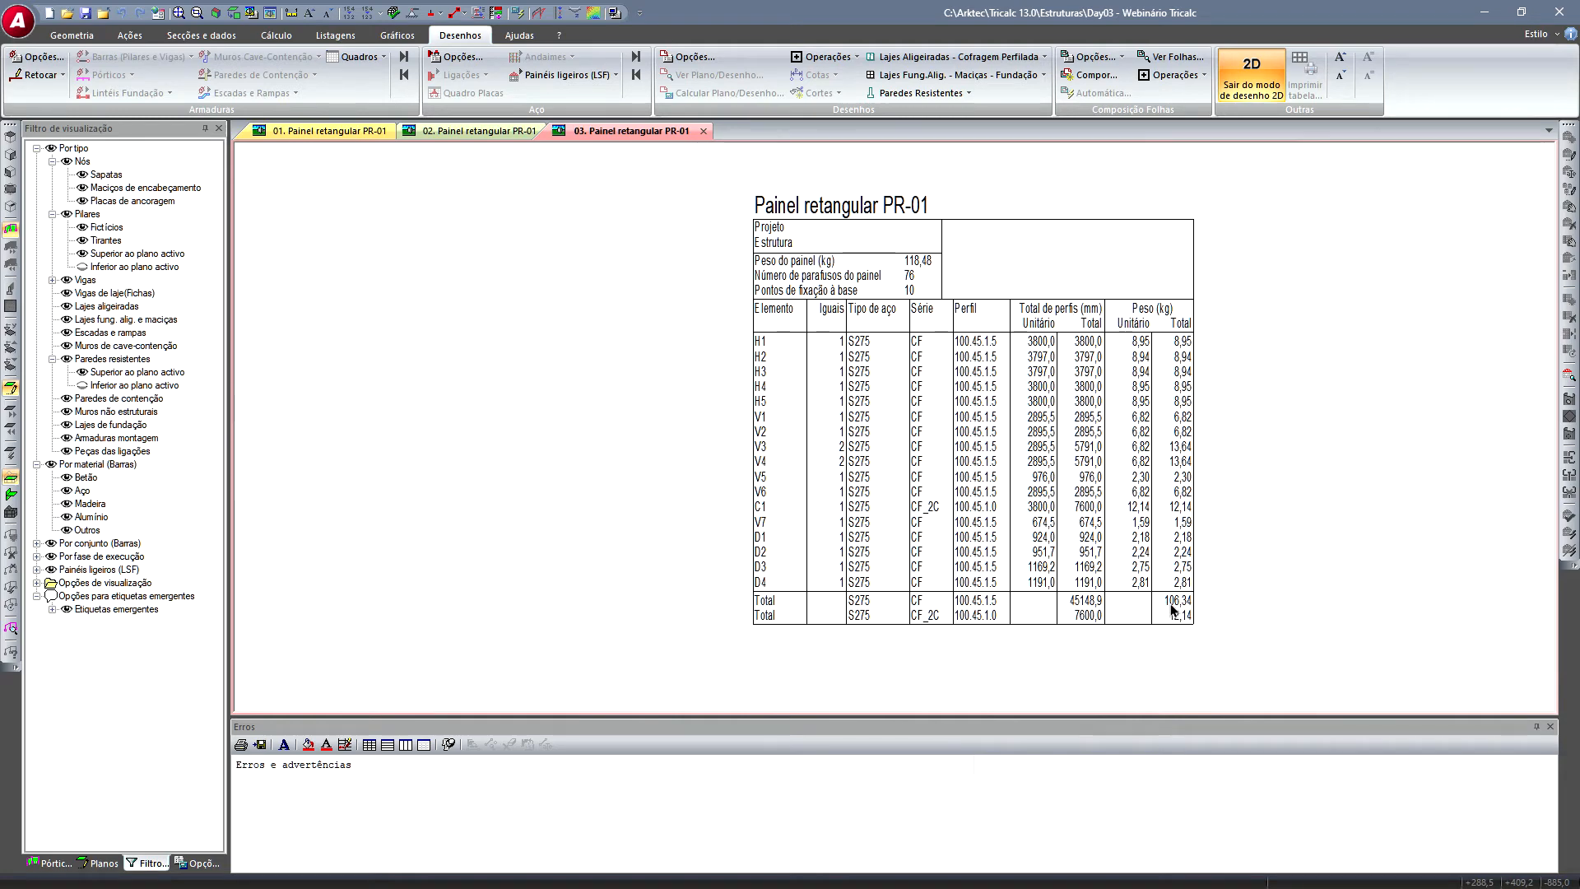
{"action": "scroll", "coordinate": [1095, 546], "scroll_direction": "down", "scroll_amount": 5}
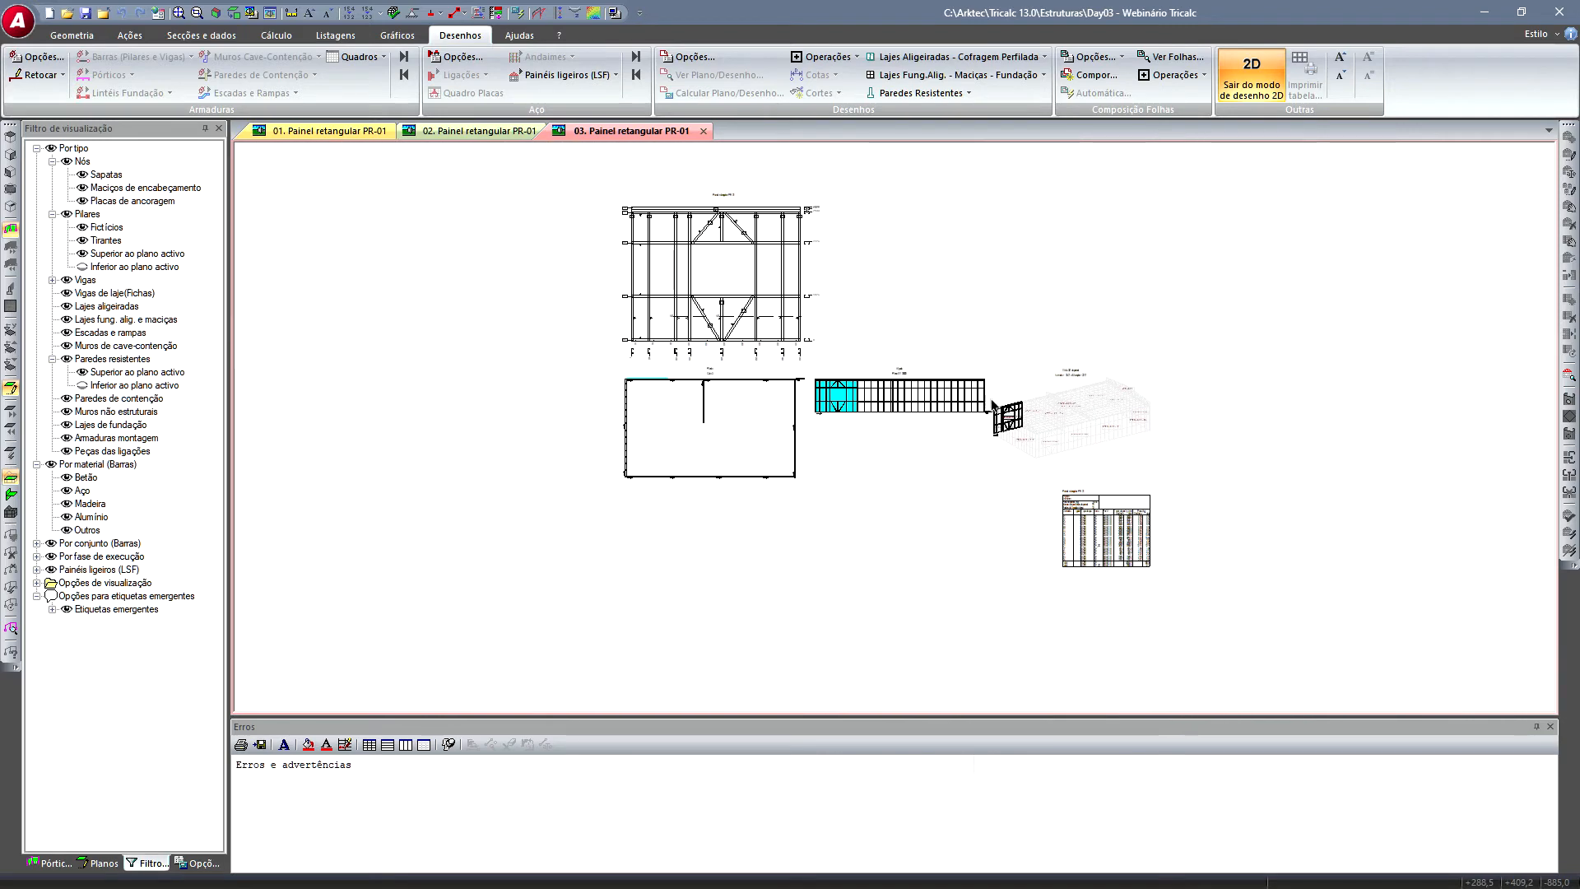
- Review the overall layout of panel PR-01's drawing and leave the 2D drawing mode
{"action": "scroll", "coordinate": [938, 419], "scroll_direction": "down", "scroll_amount": 1}
{"action": "scroll", "coordinate": [919, 403], "scroll_direction": "up", "scroll_amount": 1}
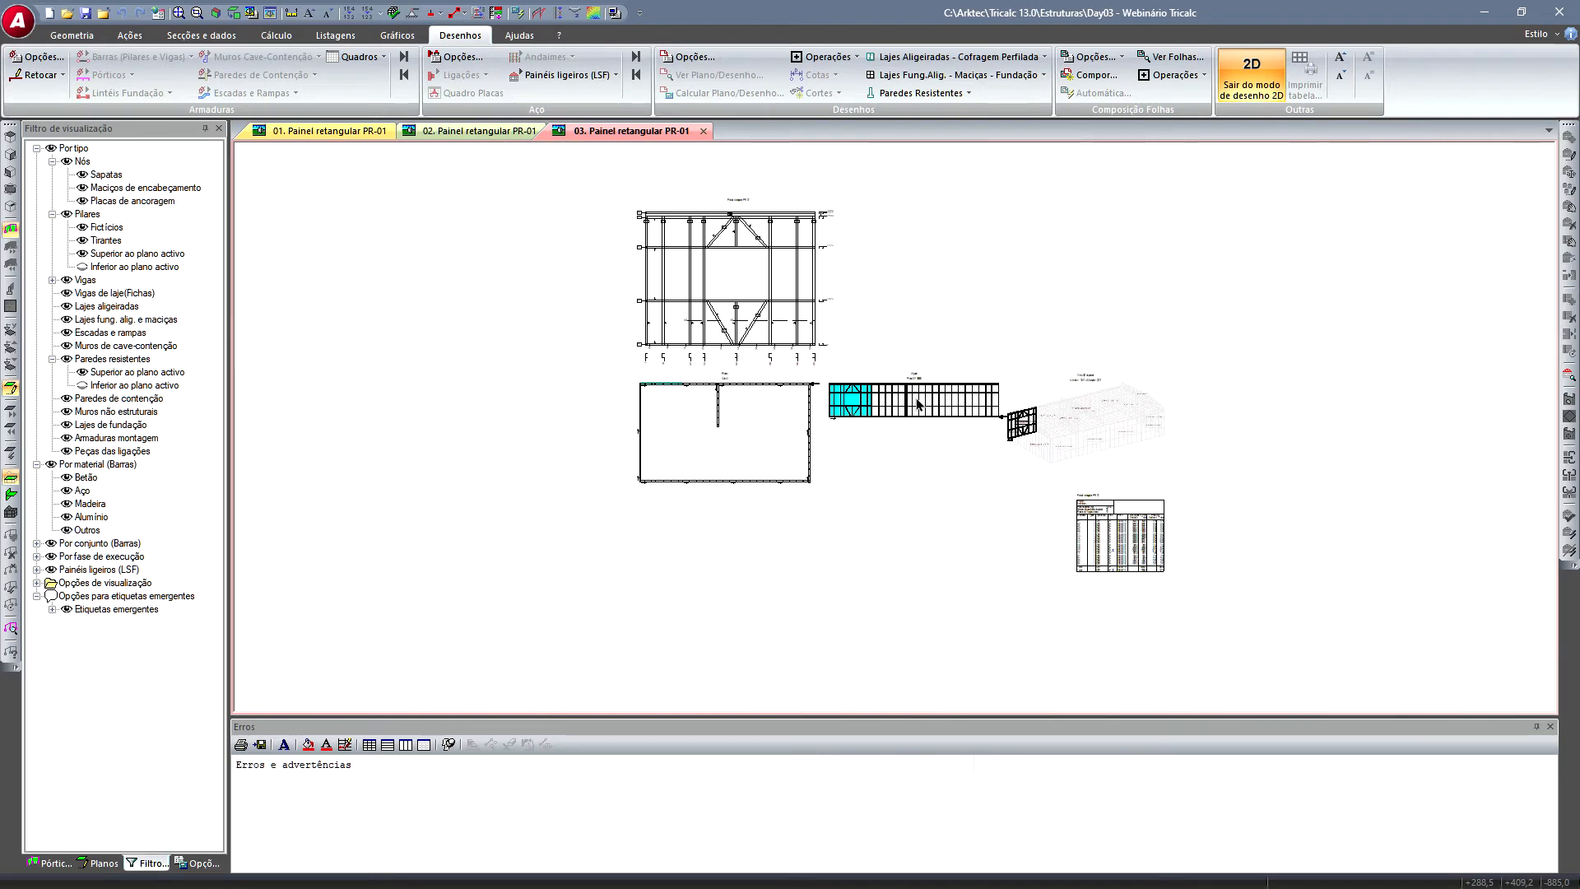
{"action": "scroll", "coordinate": [727, 380], "scroll_direction": "up", "scroll_amount": 1}
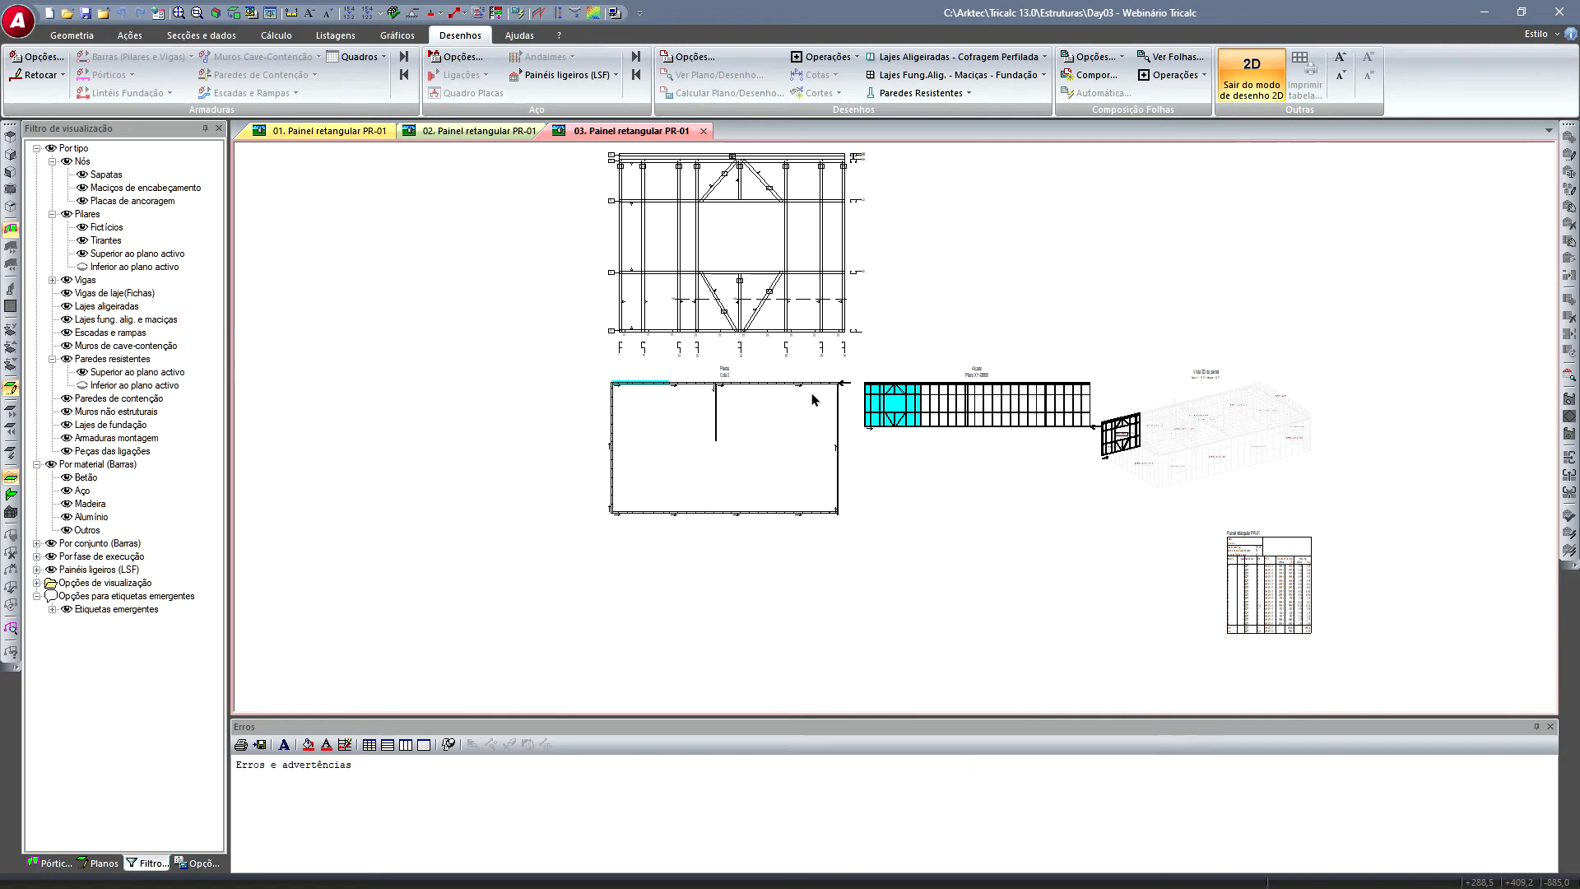
{"action": "scroll", "coordinate": [759, 382], "scroll_direction": "down", "scroll_amount": 2}
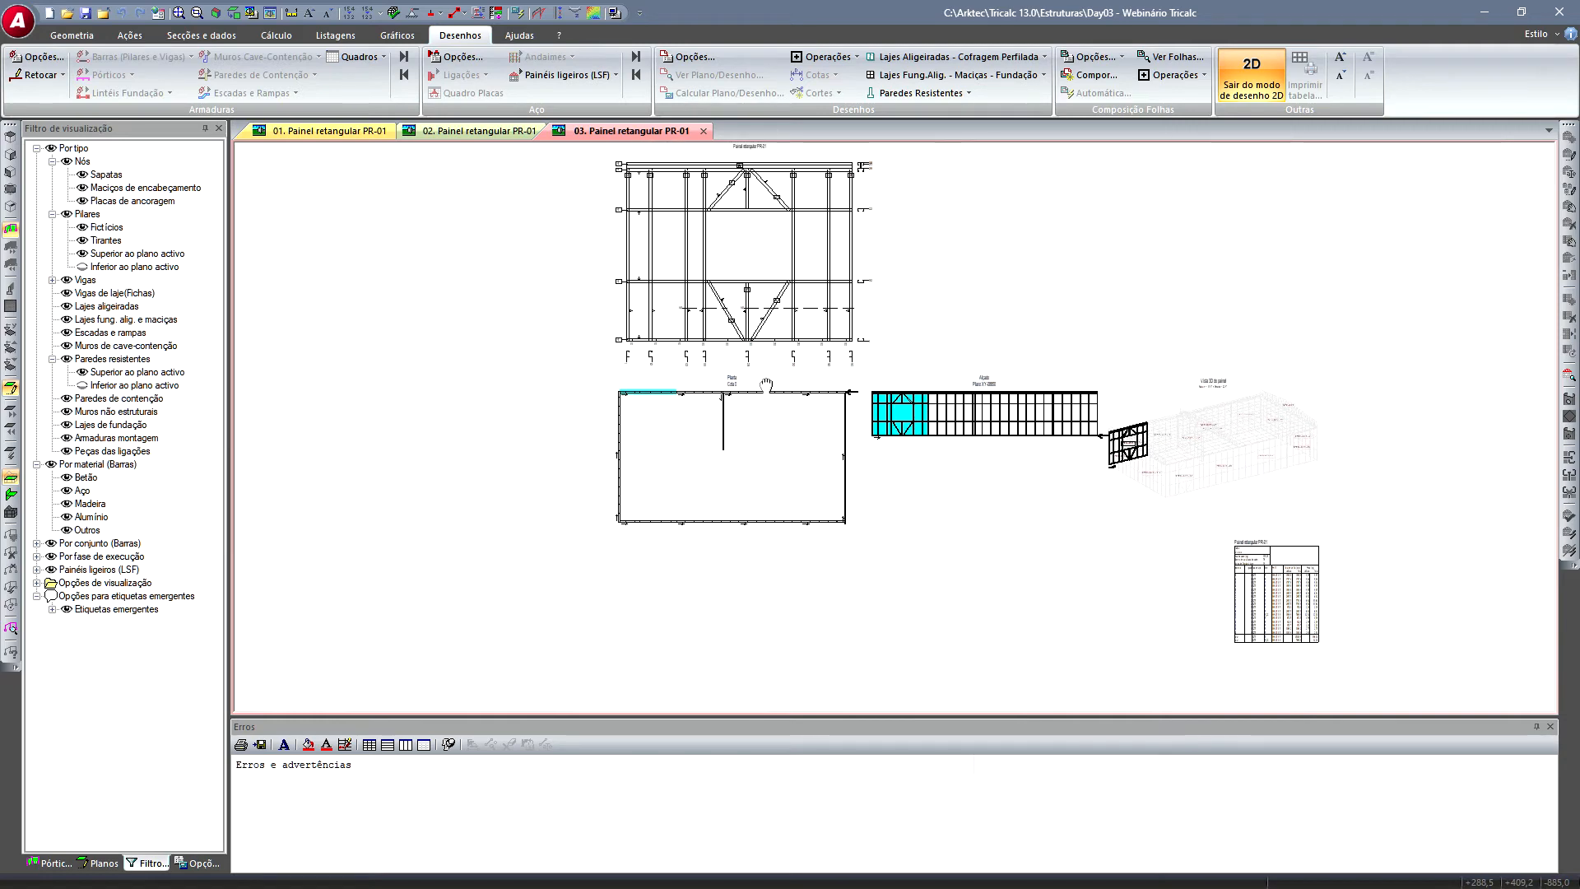
{"action": "right_click", "coordinate": [493, 207]}
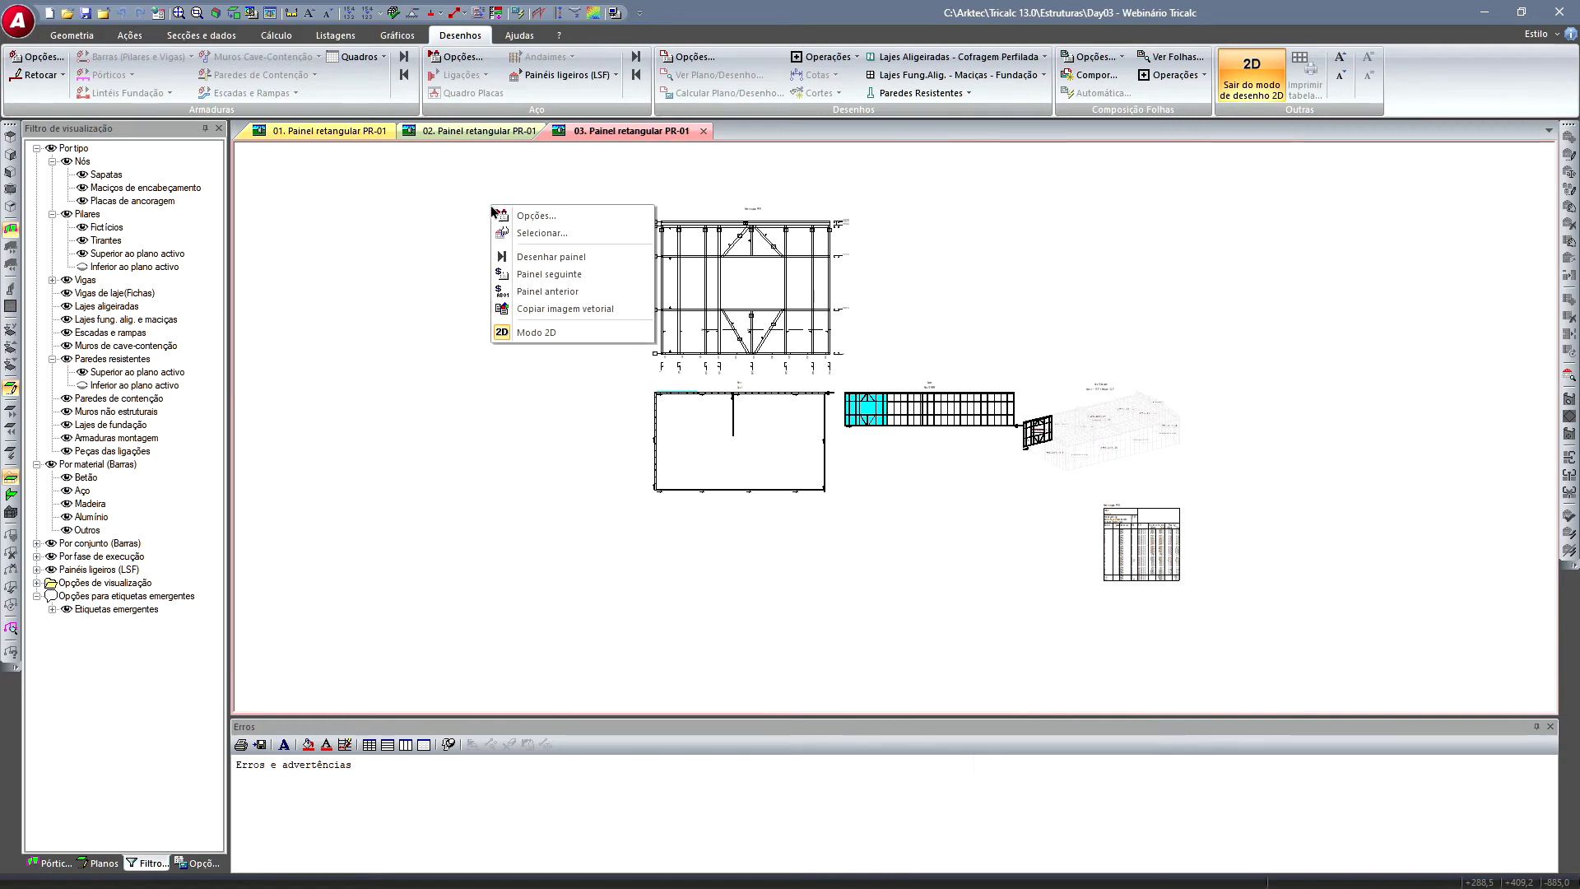
{"action": "left_click", "coordinate": [555, 330]}
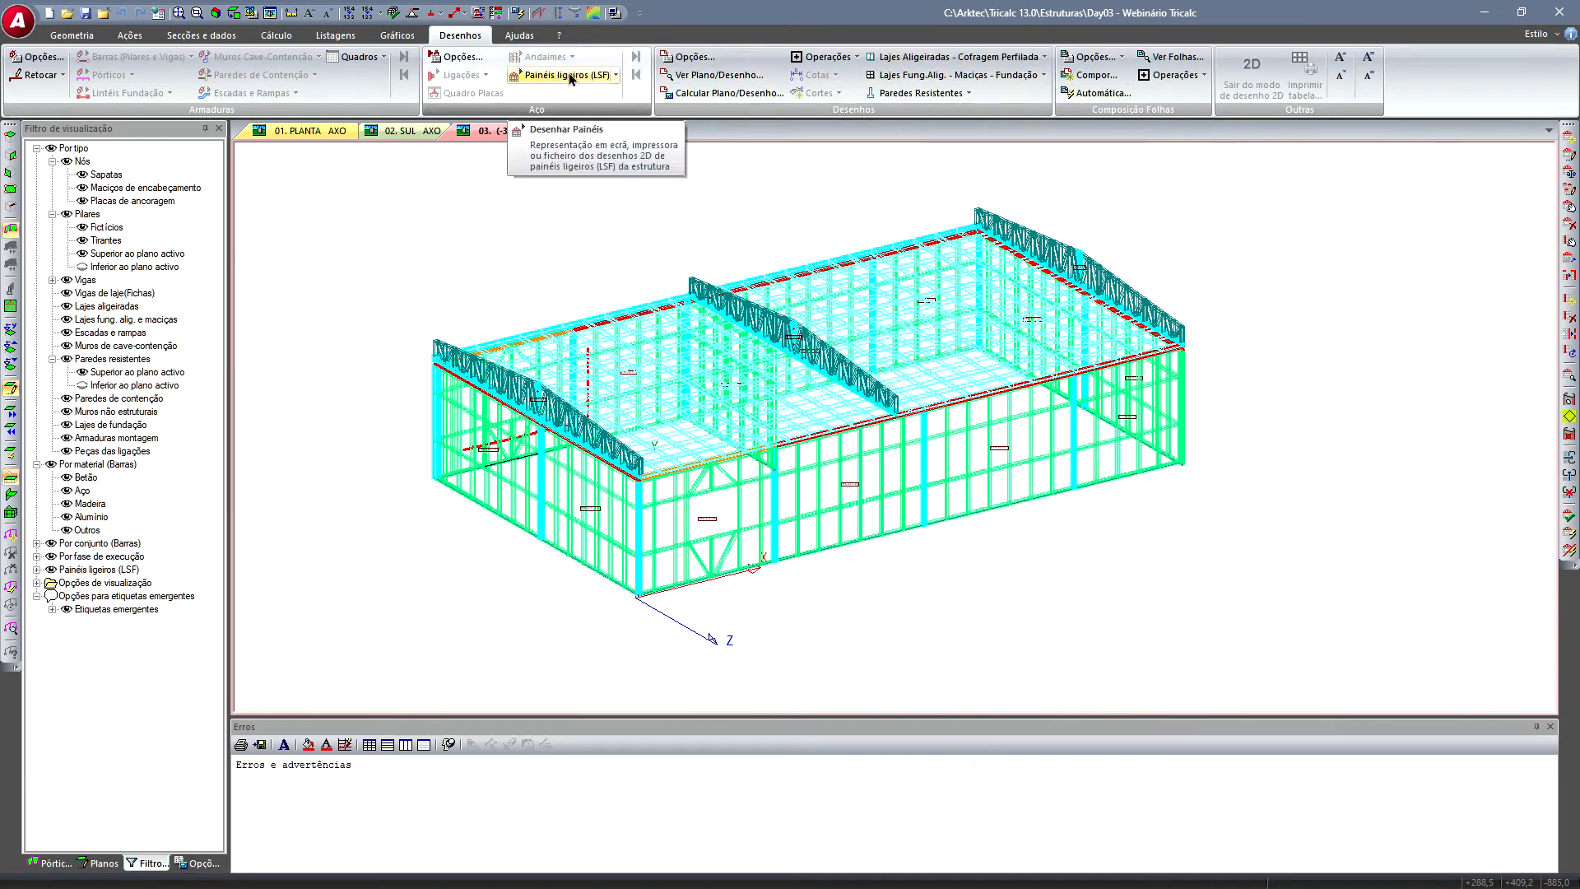
- Open the work preparation listing of the LSF panels and display the elements of panel PR-01-6 in plane XY-00150 alongside its drawing
{"action": "left_click", "coordinate": [336, 35]}
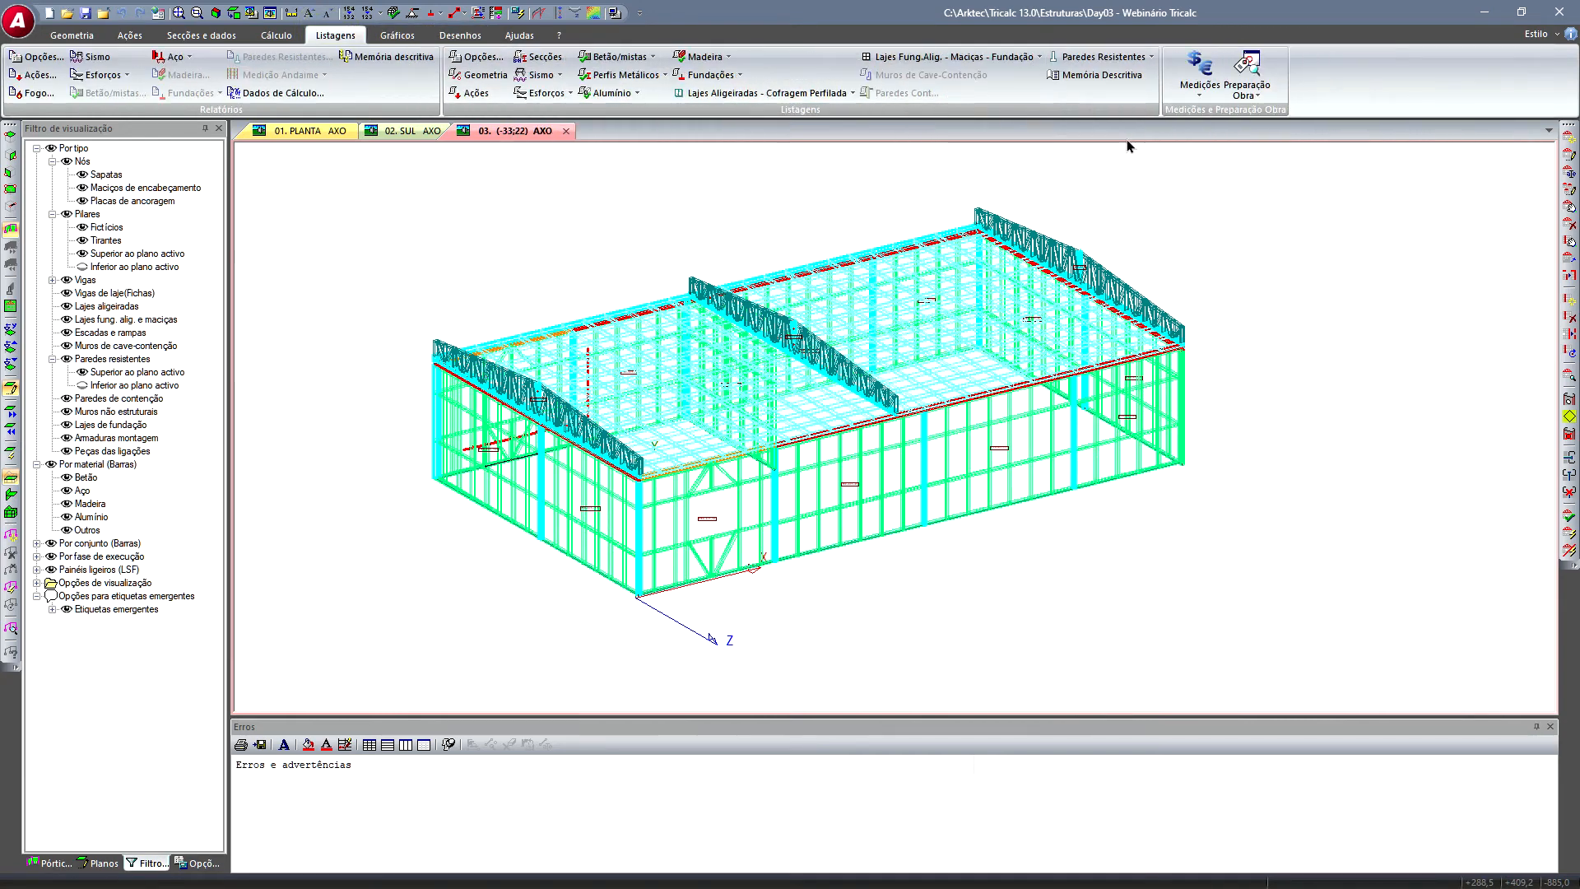
{"action": "left_click", "coordinate": [1248, 94]}
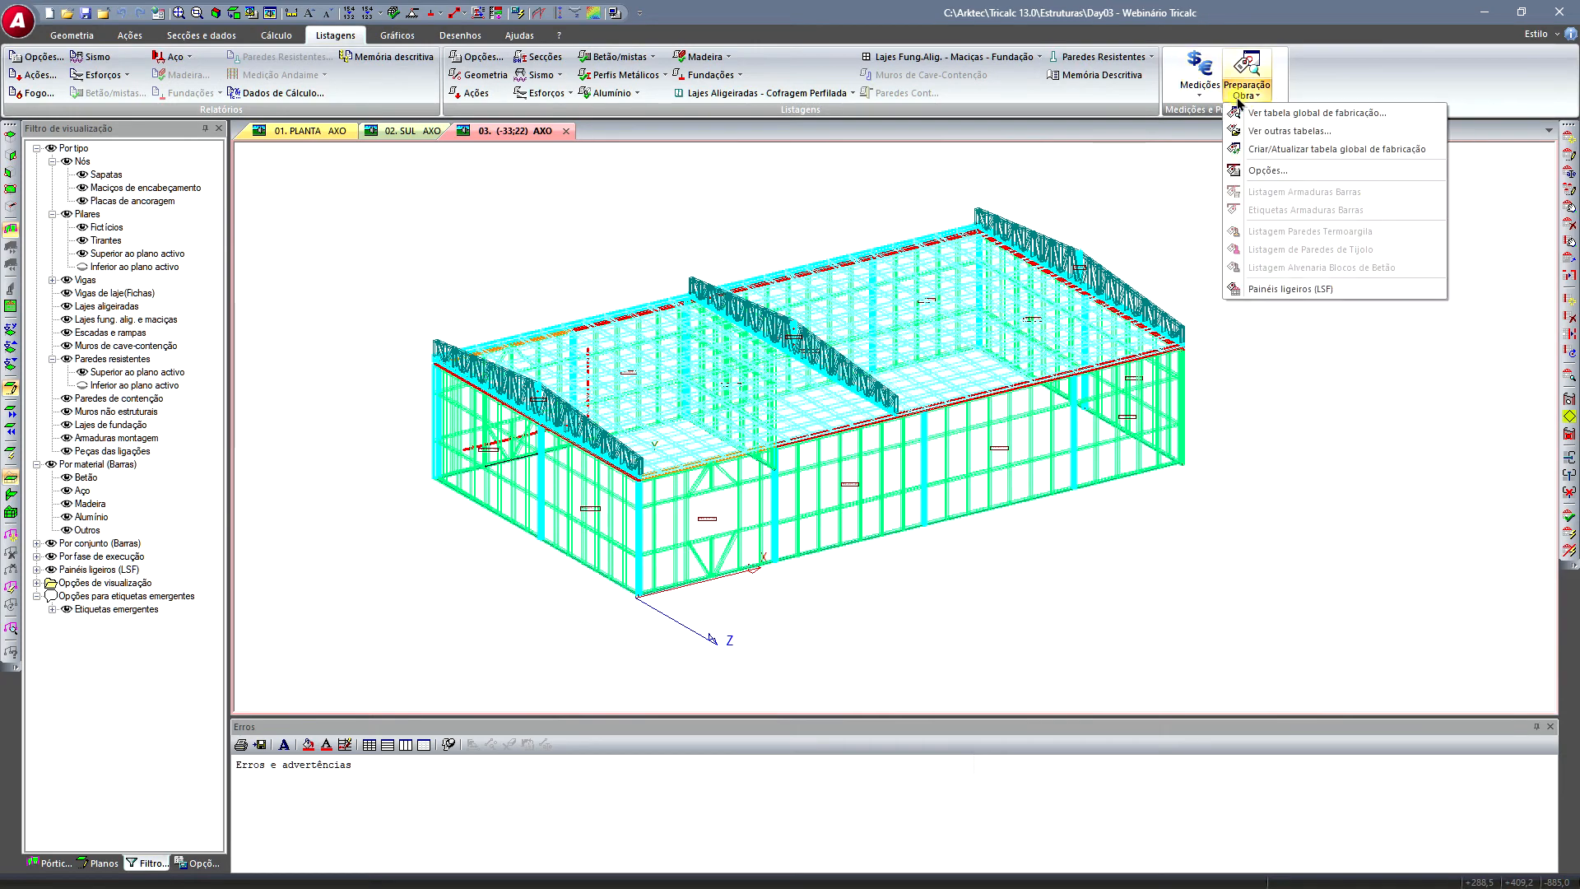
{"action": "left_click", "coordinate": [1289, 290]}
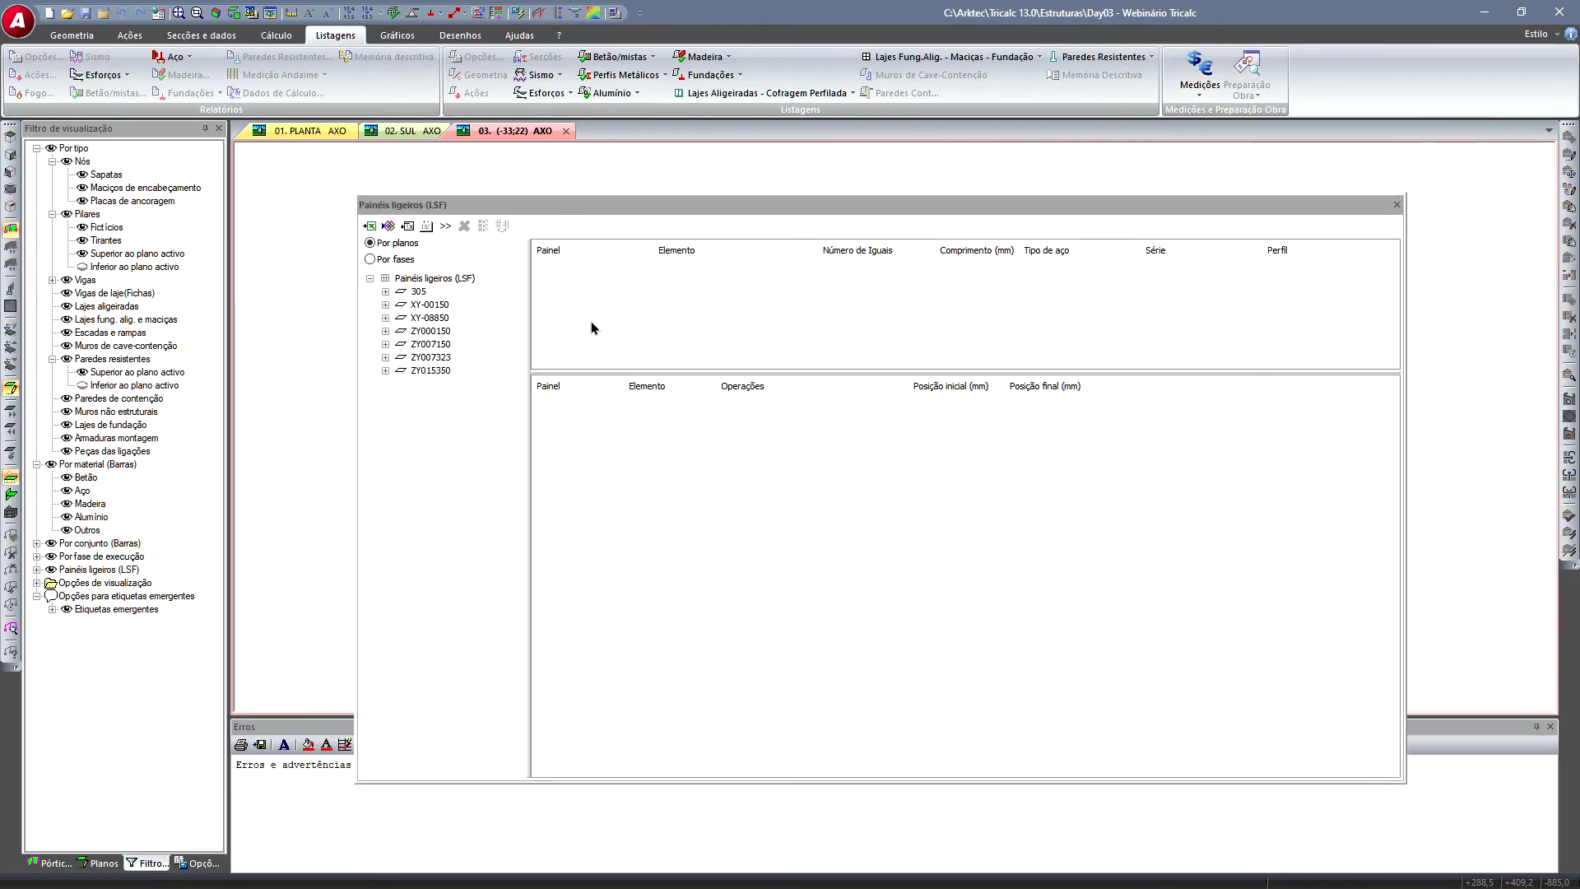
{"action": "left_click", "coordinate": [385, 305]}
{"action": "left_click", "coordinate": [385, 370]}
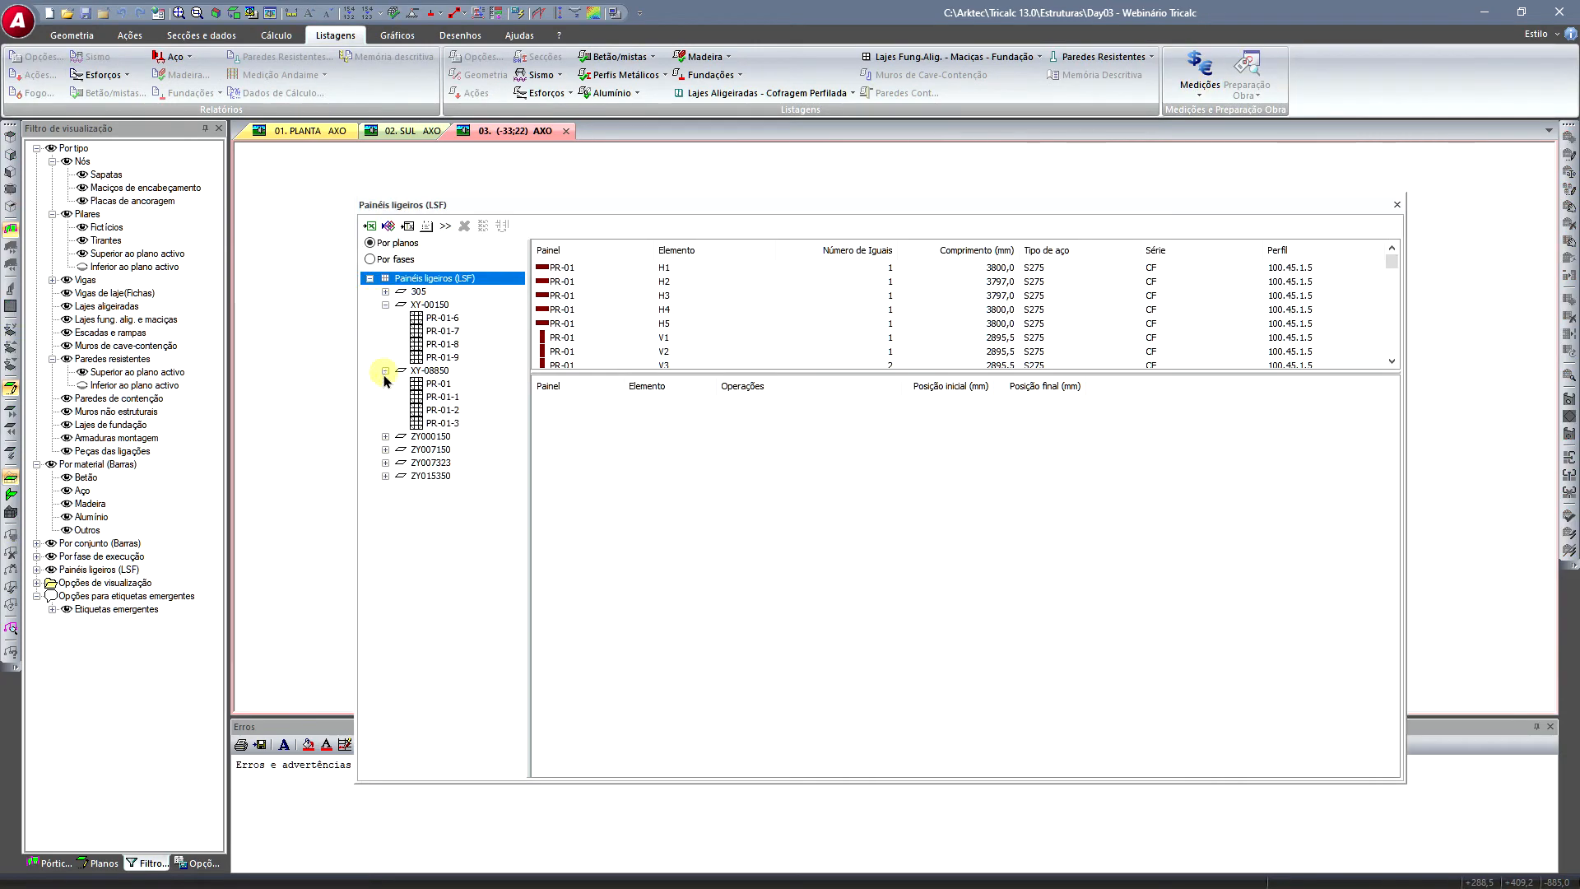
{"action": "left_click", "coordinate": [422, 320]}
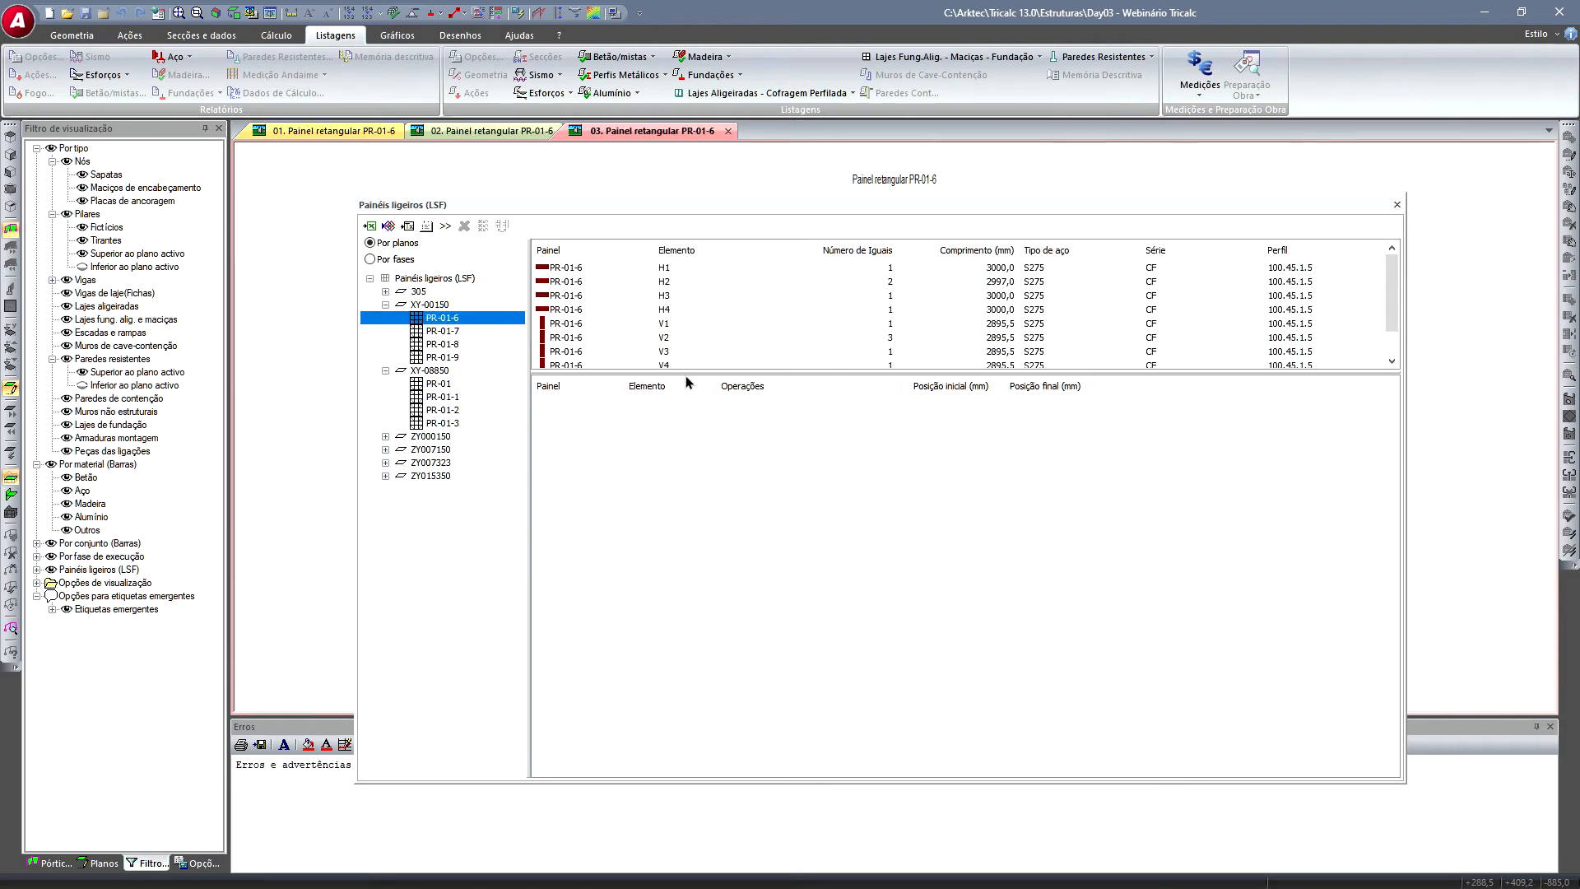
{"action": "left_click_drag", "start_coordinate": [686, 371], "coordinate": [693, 498]}
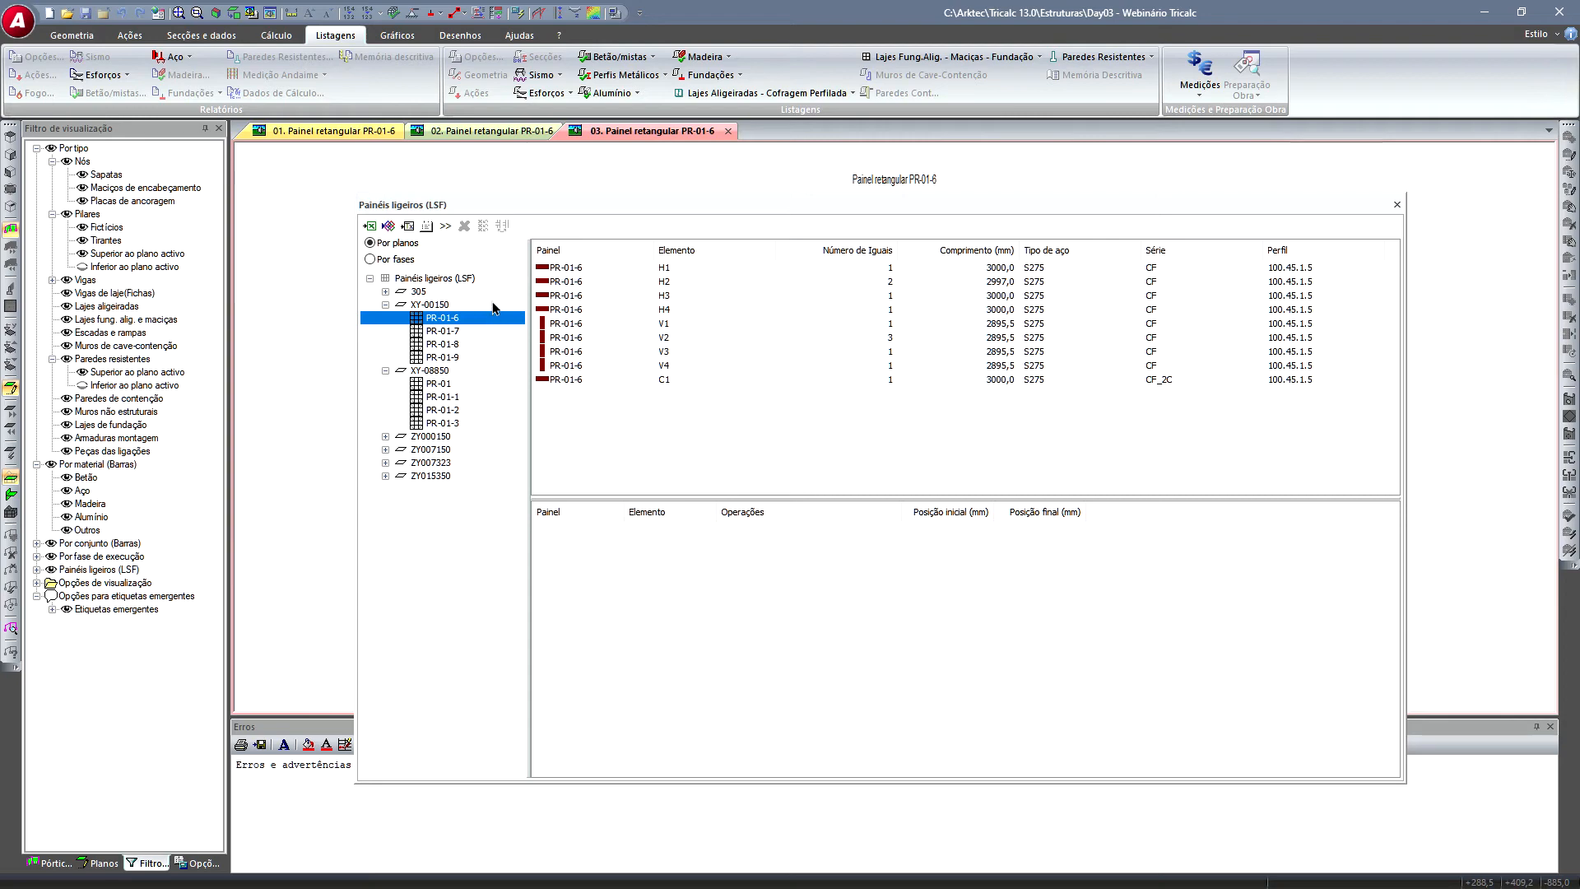
{"action": "mouse_move", "coordinate": [709, 210]}
{"action": "left_mouse_down"}
{"action": "mouse_move", "coordinate": [696, 462]}
{"action": "mouse_move", "coordinate": [692, 368]}
{"action": "left_mouse_up"}
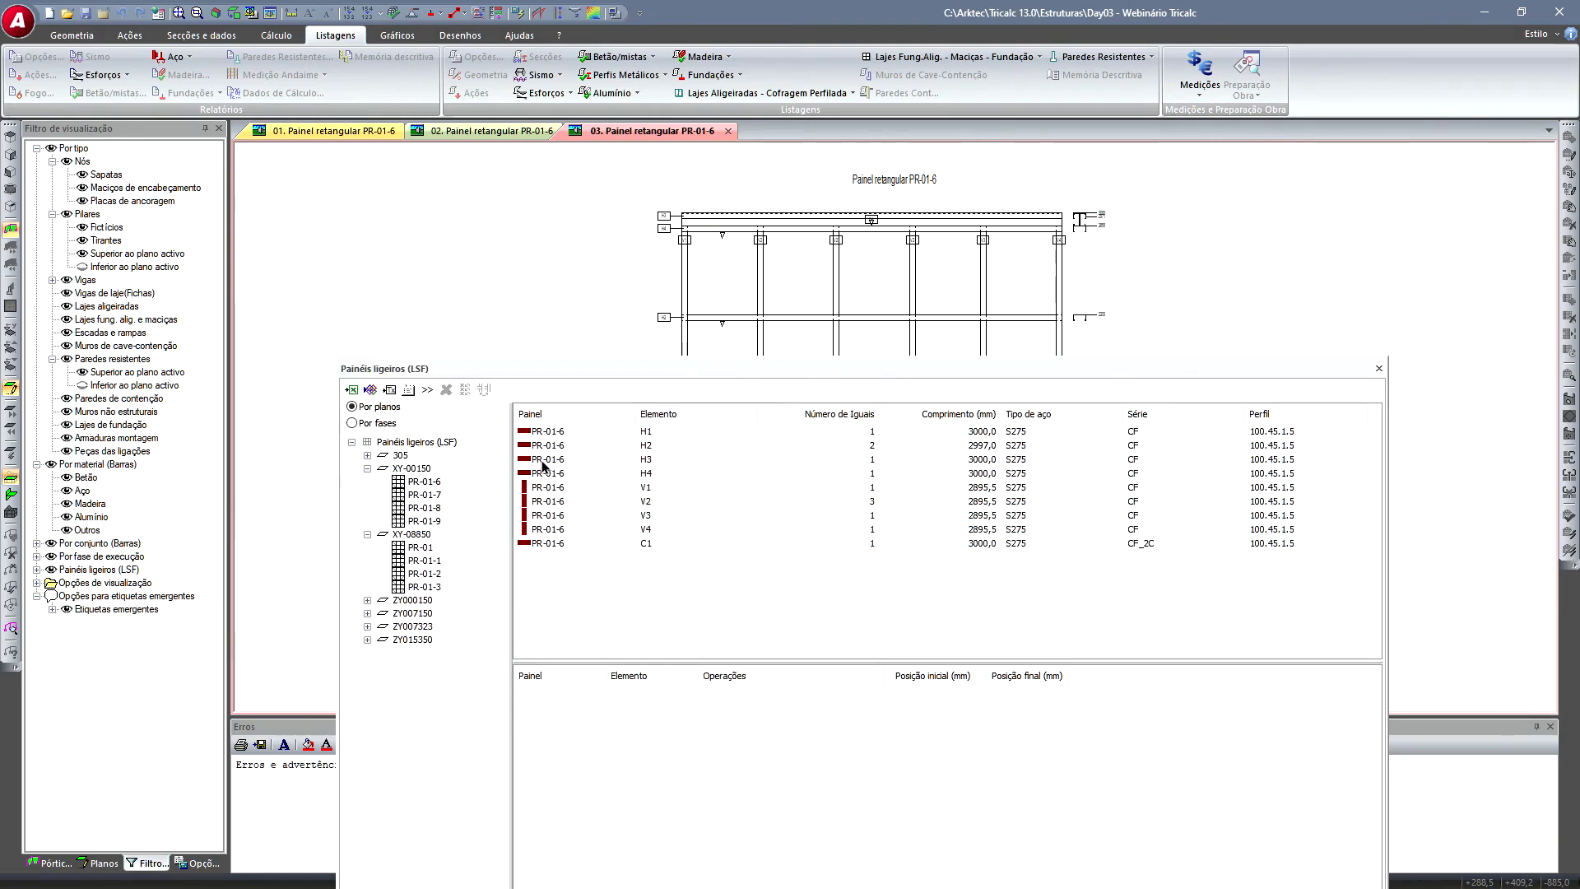
- Examine the screw holes, lip cuts, section passages and section reductions of element H2 in panel PR-01-6, and close the listing
{"action": "left_click", "coordinate": [545, 448]}
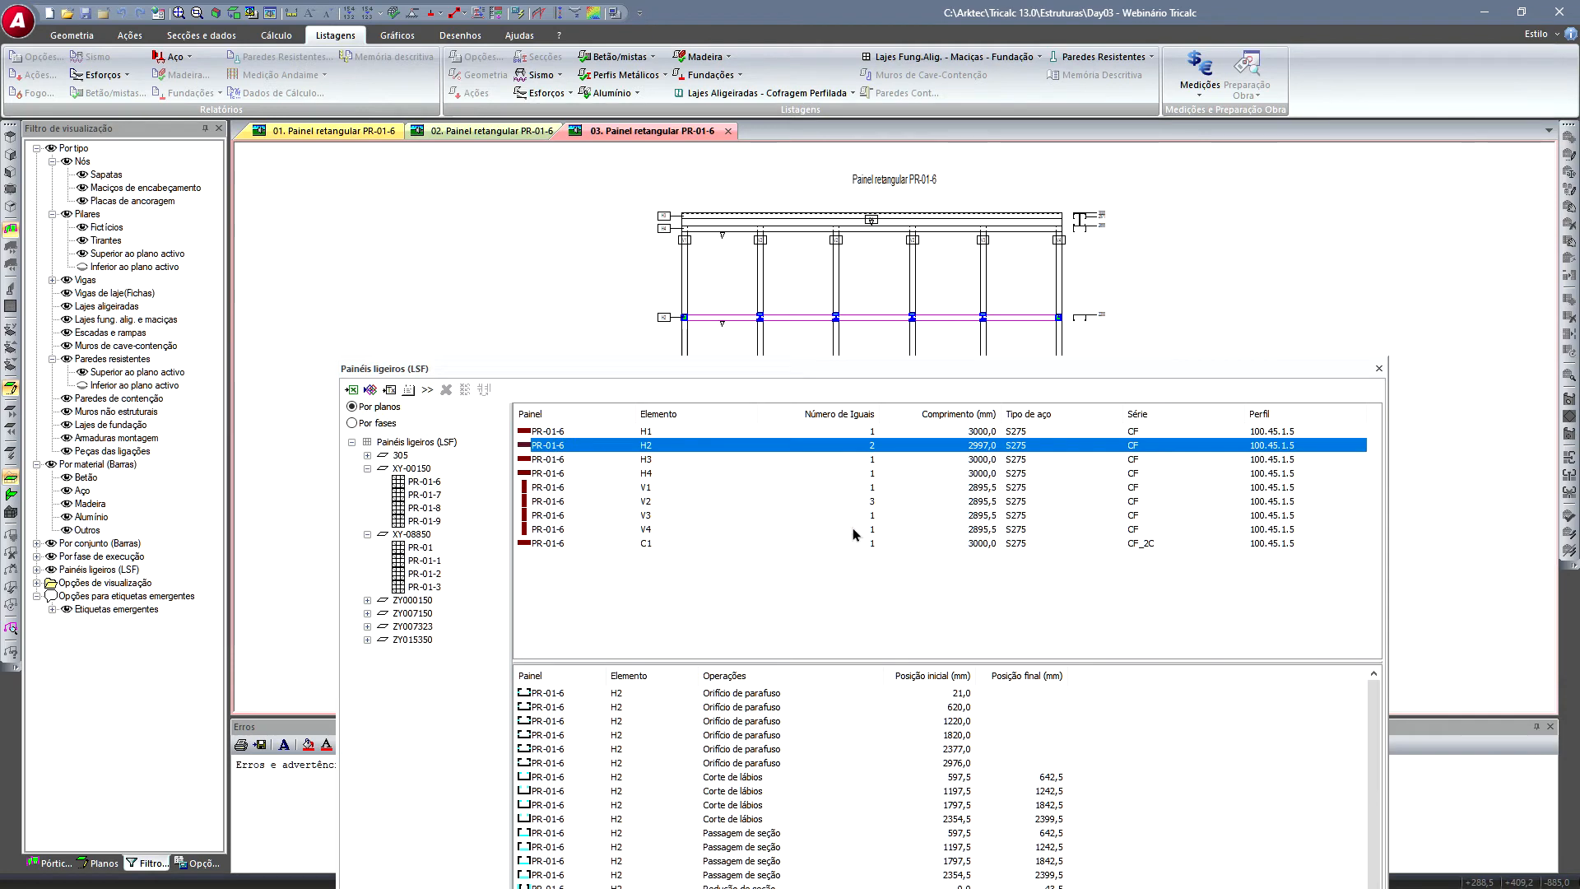
{"action": "left_click", "coordinate": [595, 697]}
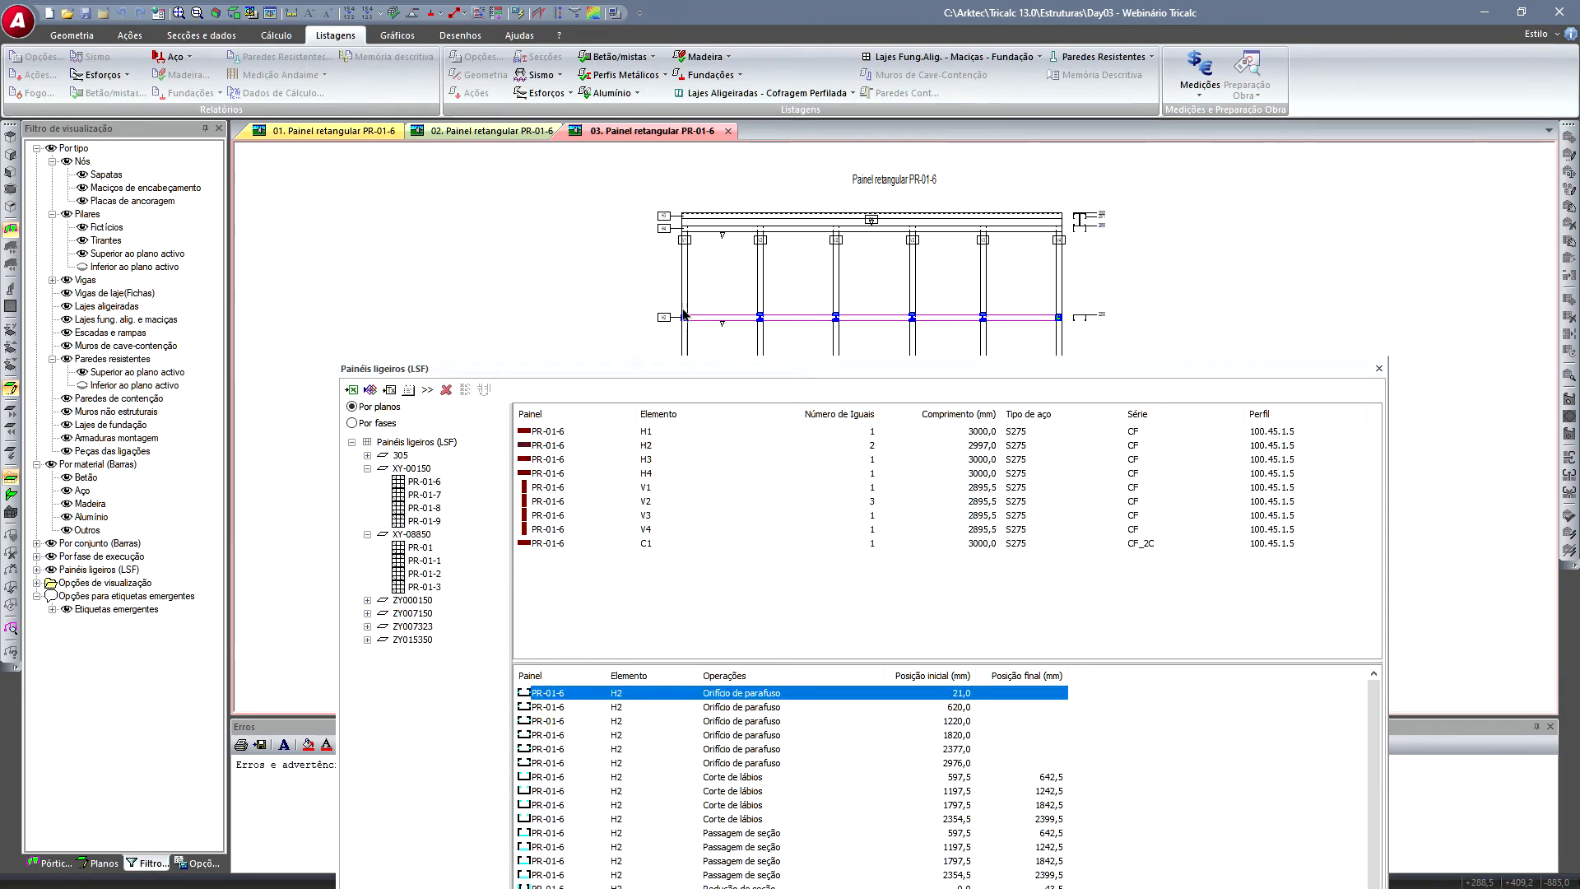
{"action": "left_click", "coordinate": [614, 708]}
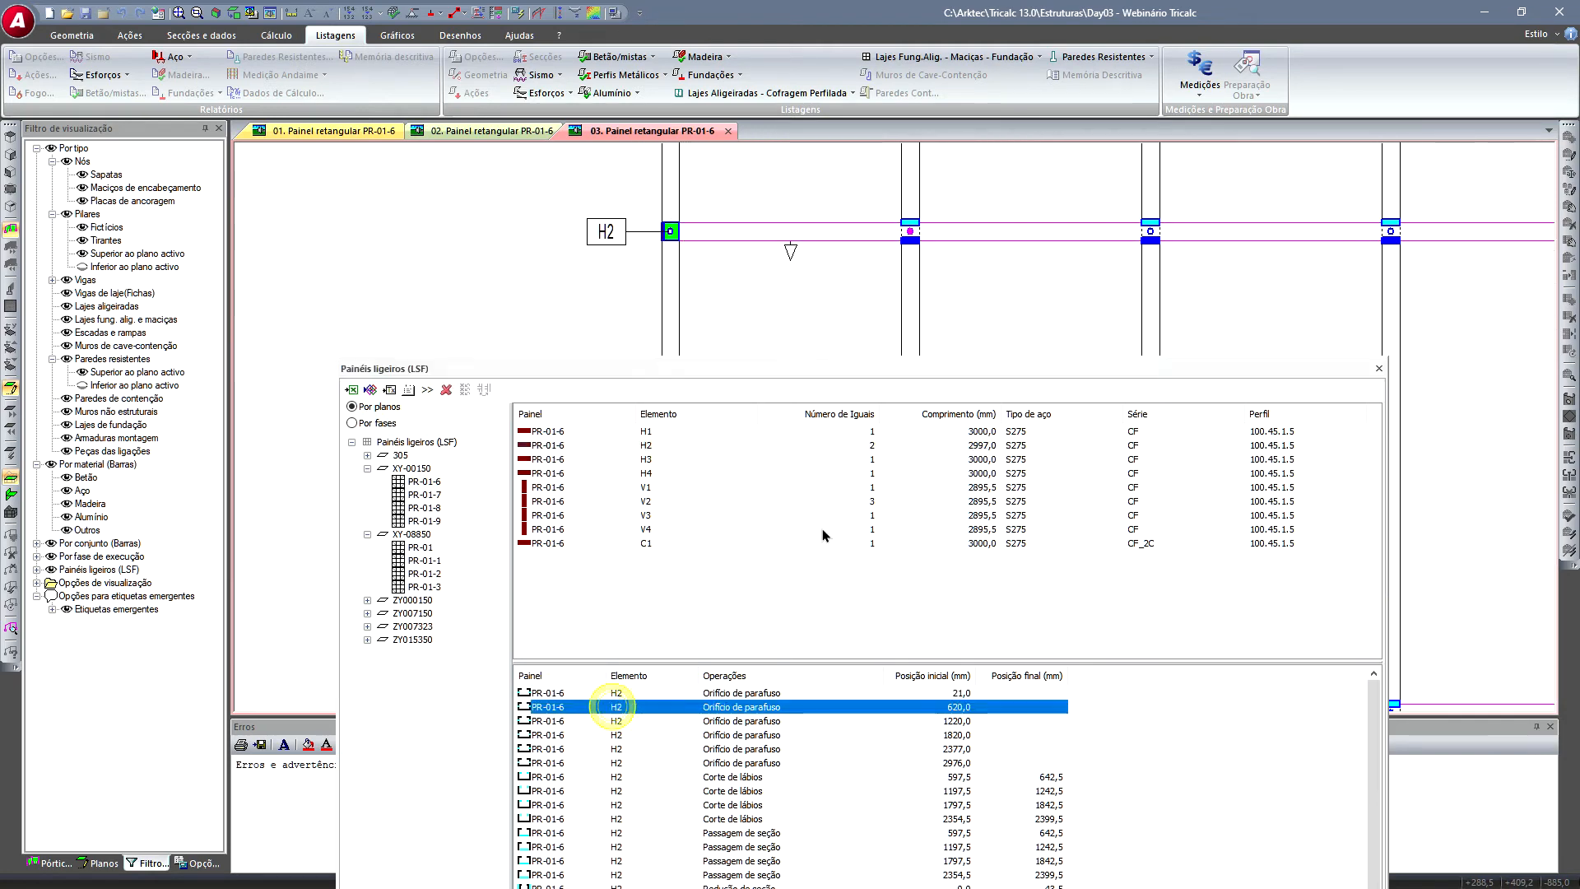
{"action": "left_click", "coordinate": [685, 721]}
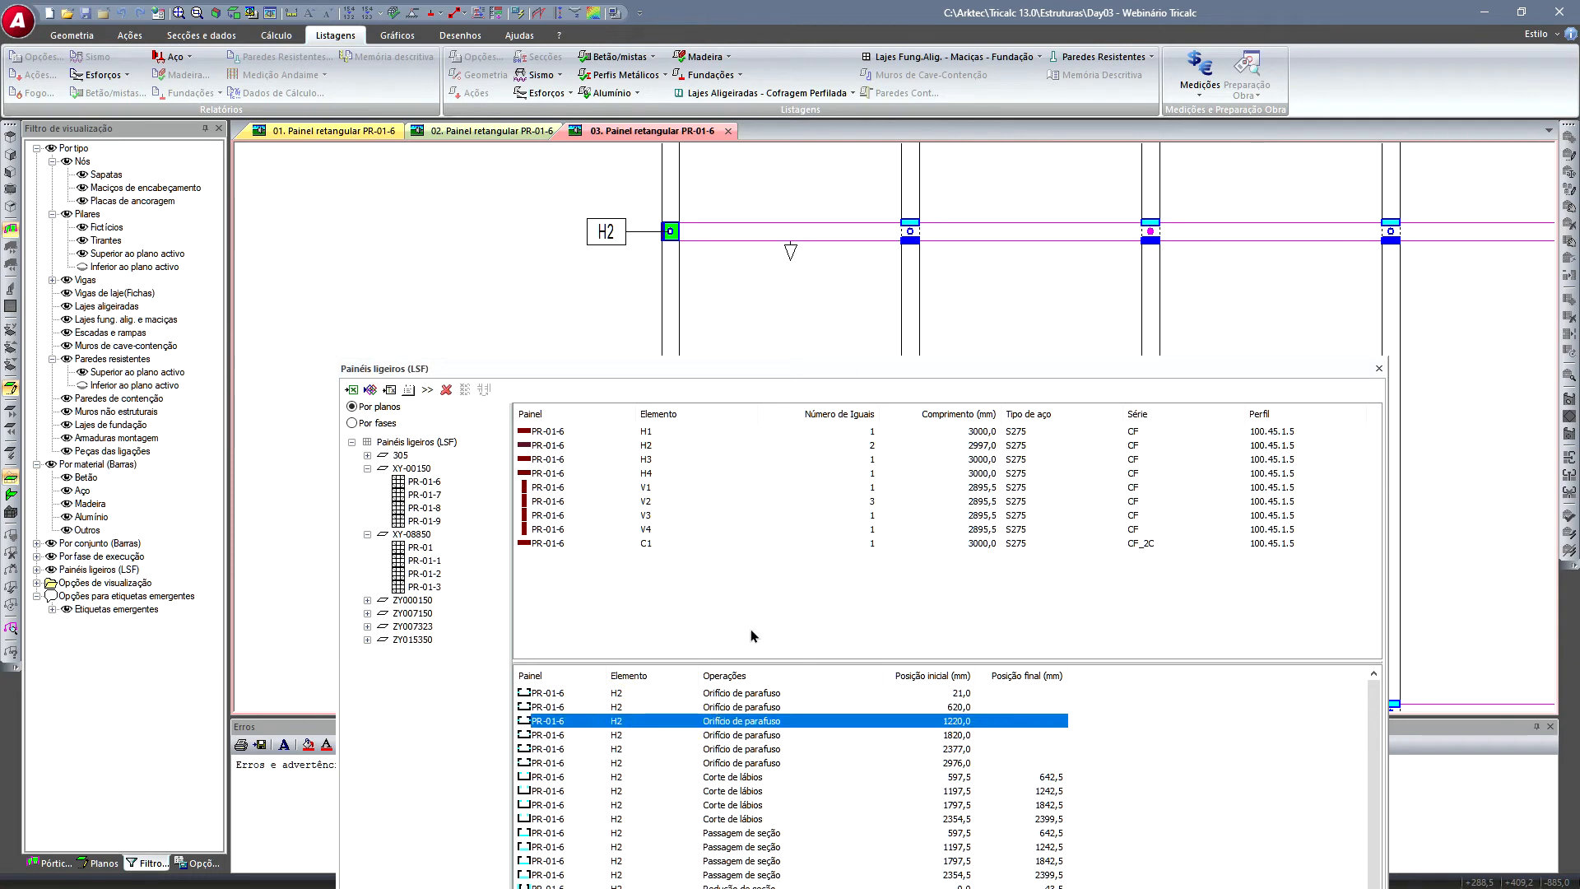
{"action": "left_click", "coordinate": [700, 776]}
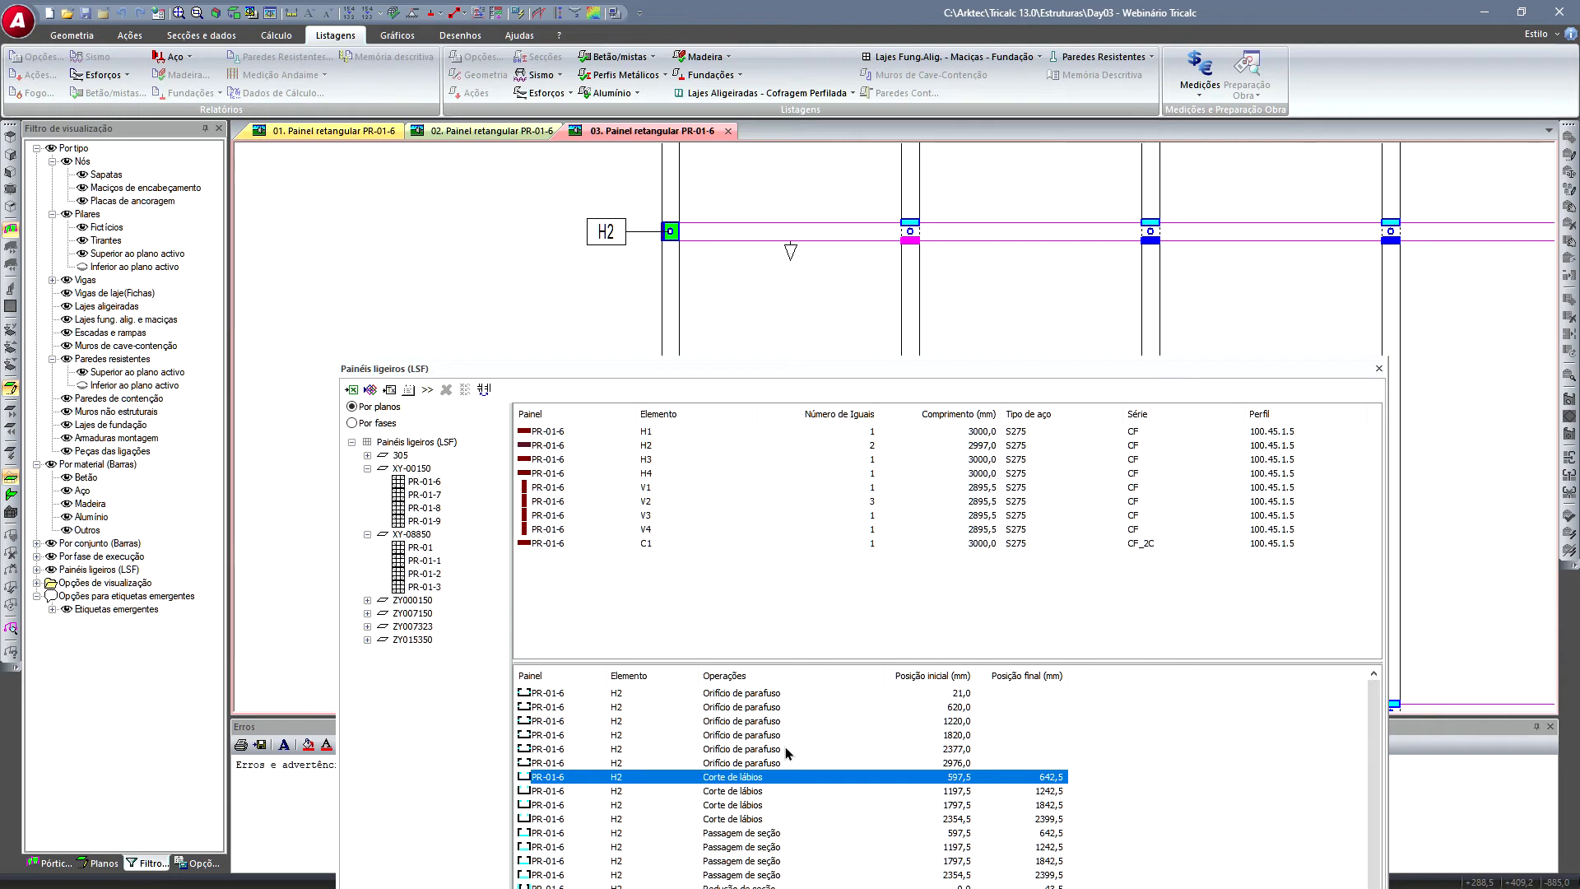
{"action": "scroll", "coordinate": [784, 751], "scroll_direction": "down", "scroll_amount": 1}
{"action": "left_click", "coordinate": [758, 819]}
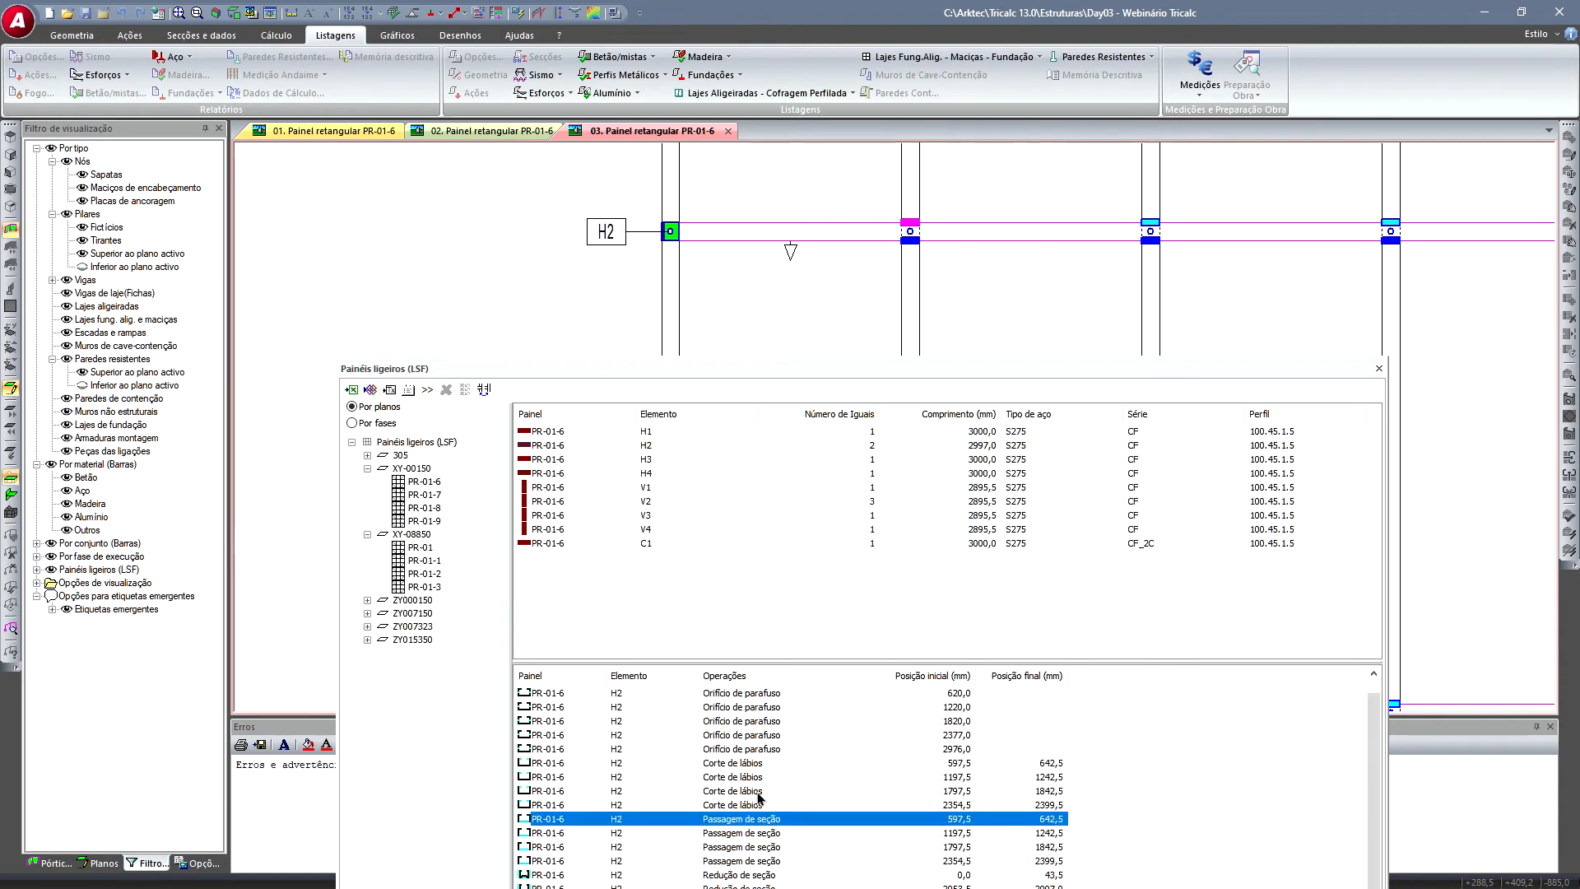
{"action": "left_click_drag", "start_coordinate": [856, 372], "coordinate": [856, 293]}
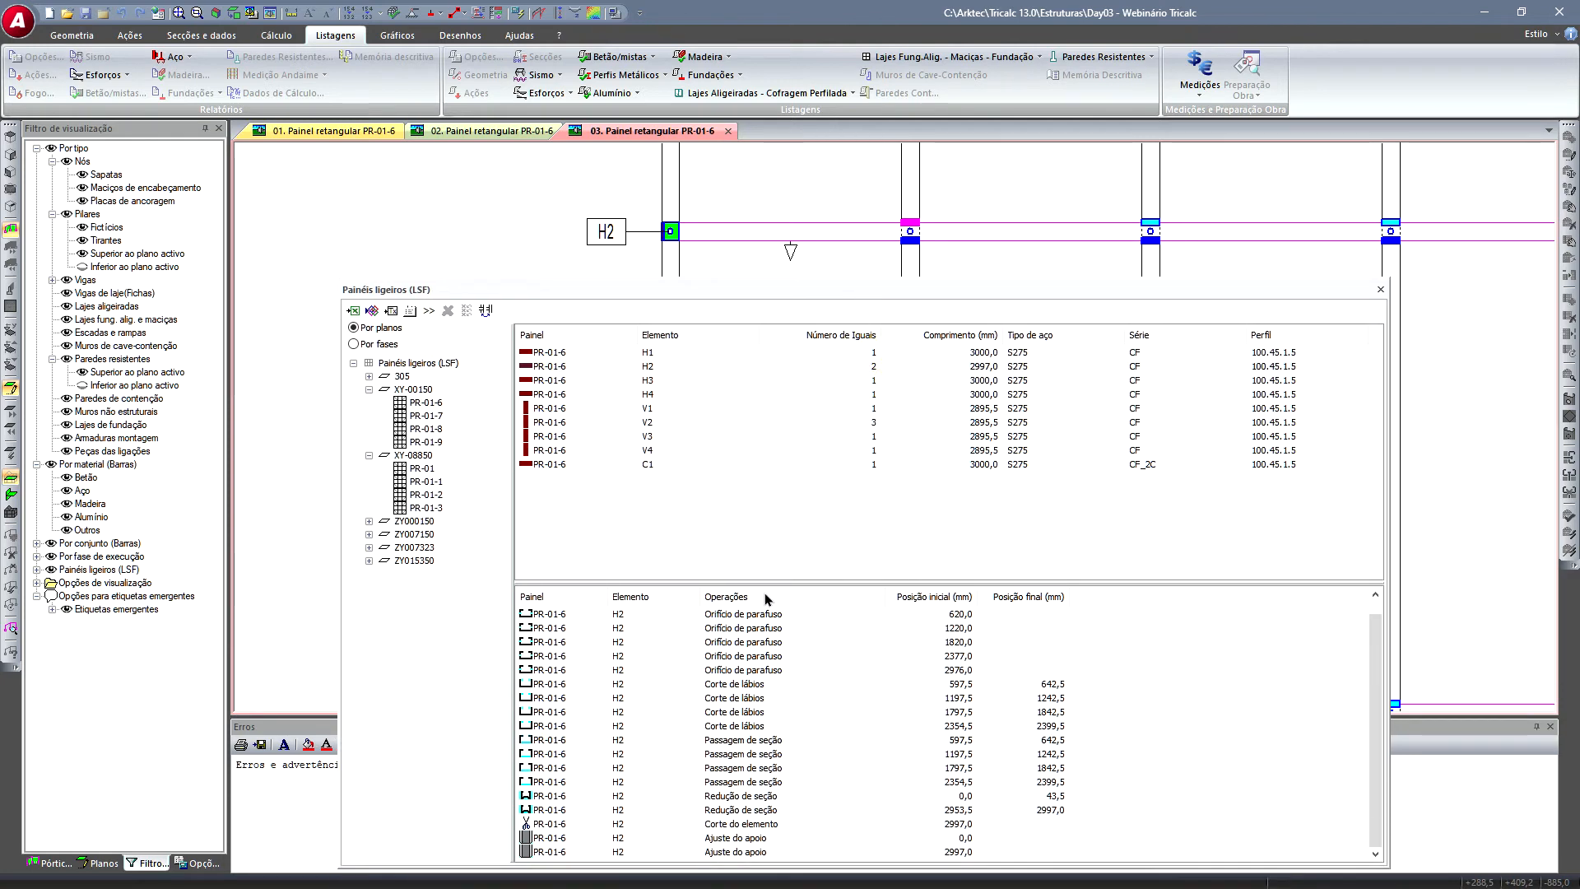
{"action": "left_click", "coordinate": [746, 797]}
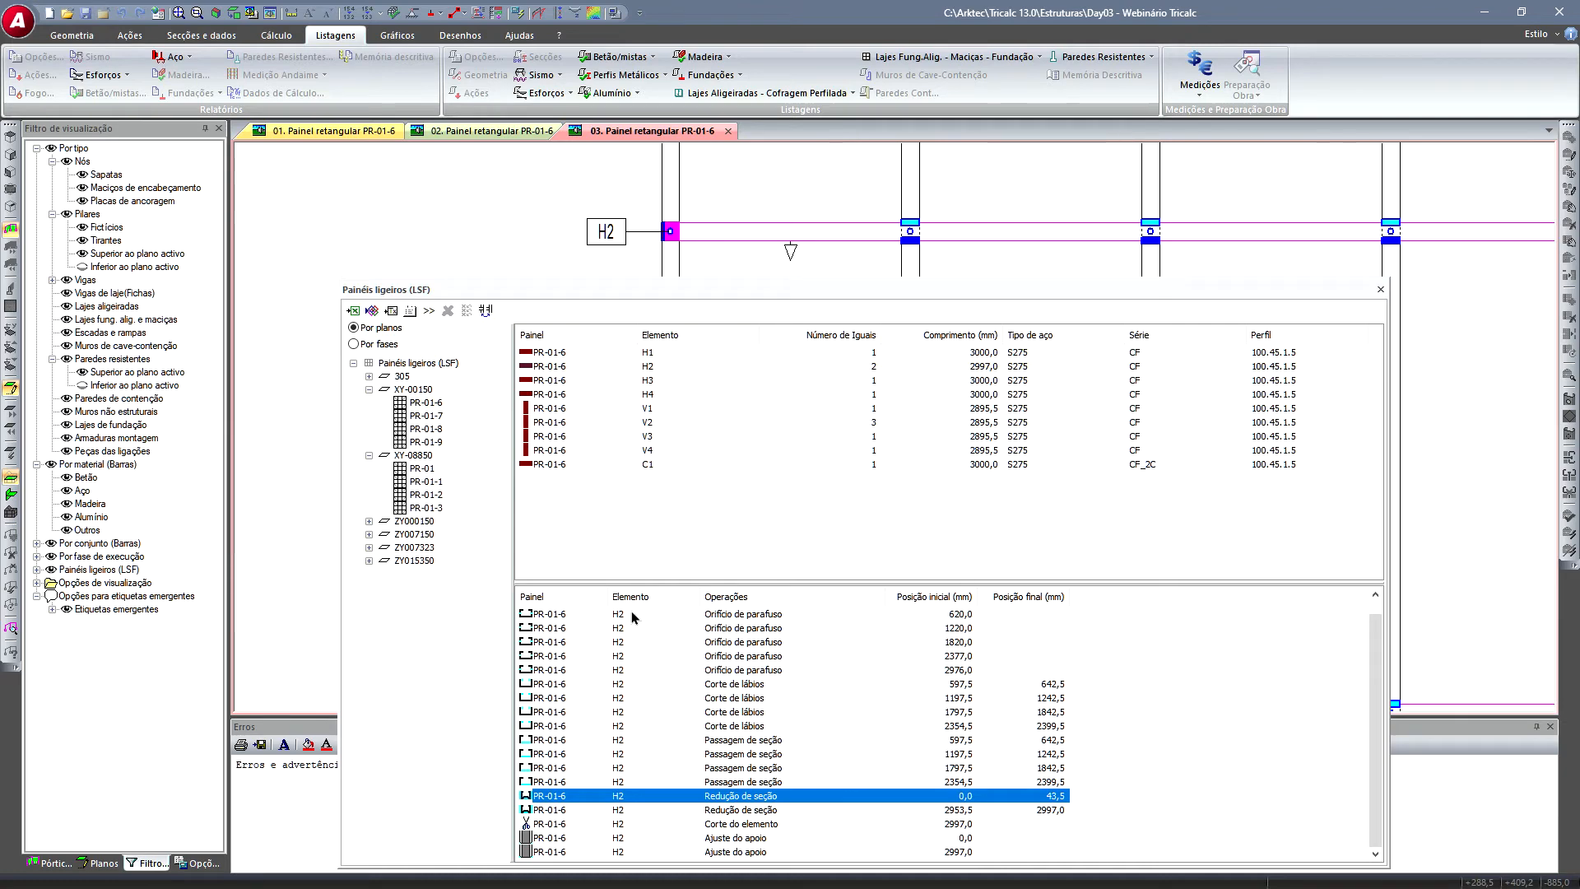
{"action": "left_click", "coordinate": [1380, 289]}
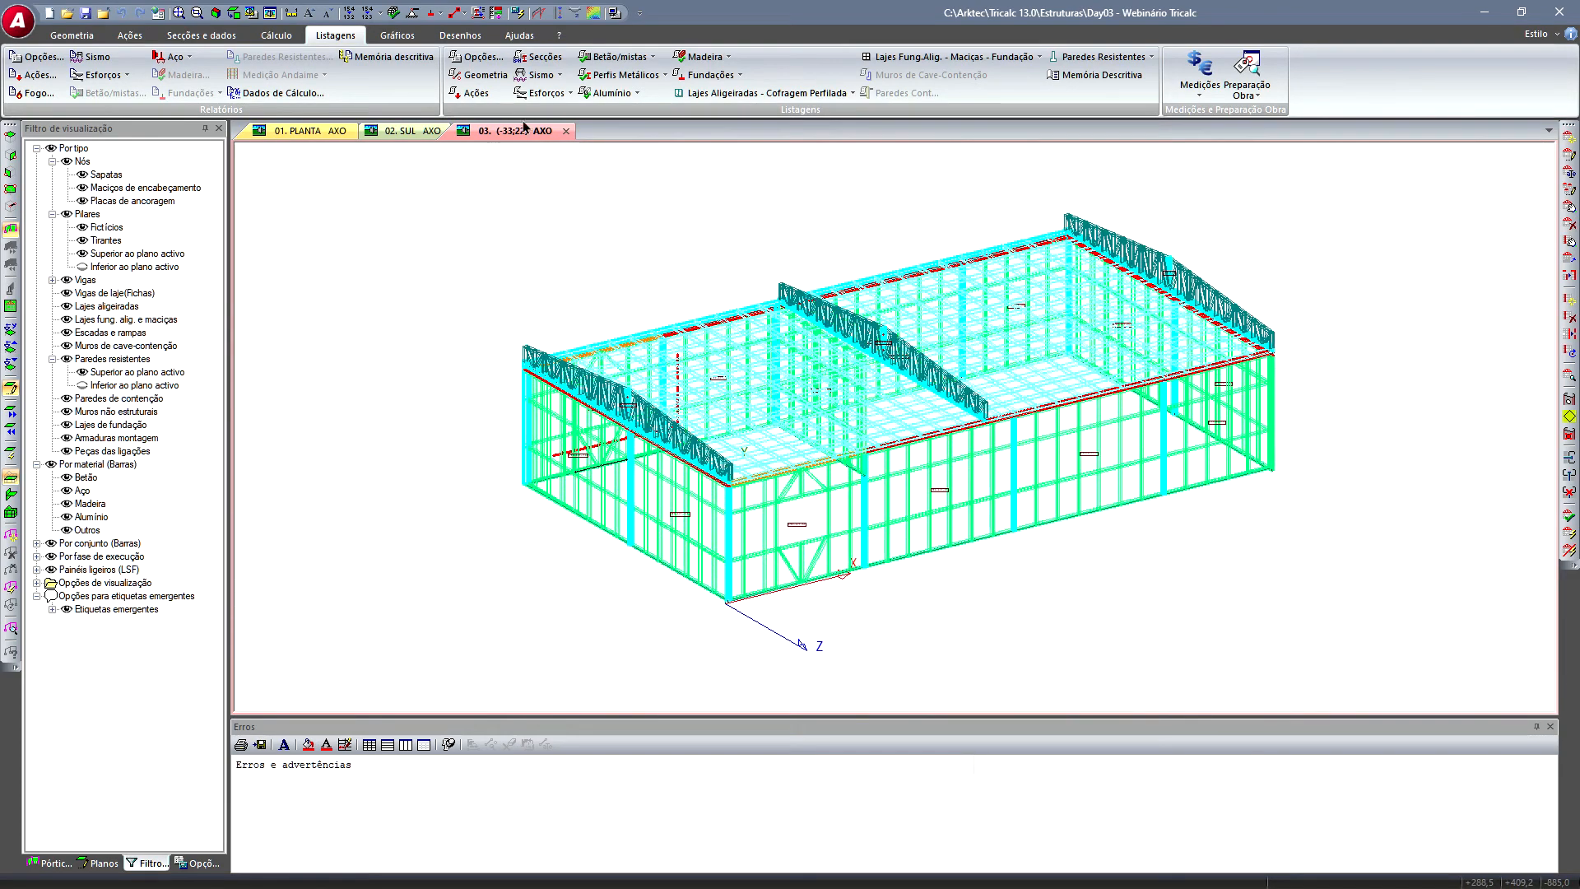
- Create the Tricalc model from the LSF panels, deleting everything in the current structure, and inspect the generated bars and supports
{"action": "left_click", "coordinate": [907, 96]}
{"action": "left_click", "coordinate": [904, 95]}
{"action": "left_click", "coordinate": [904, 96]}
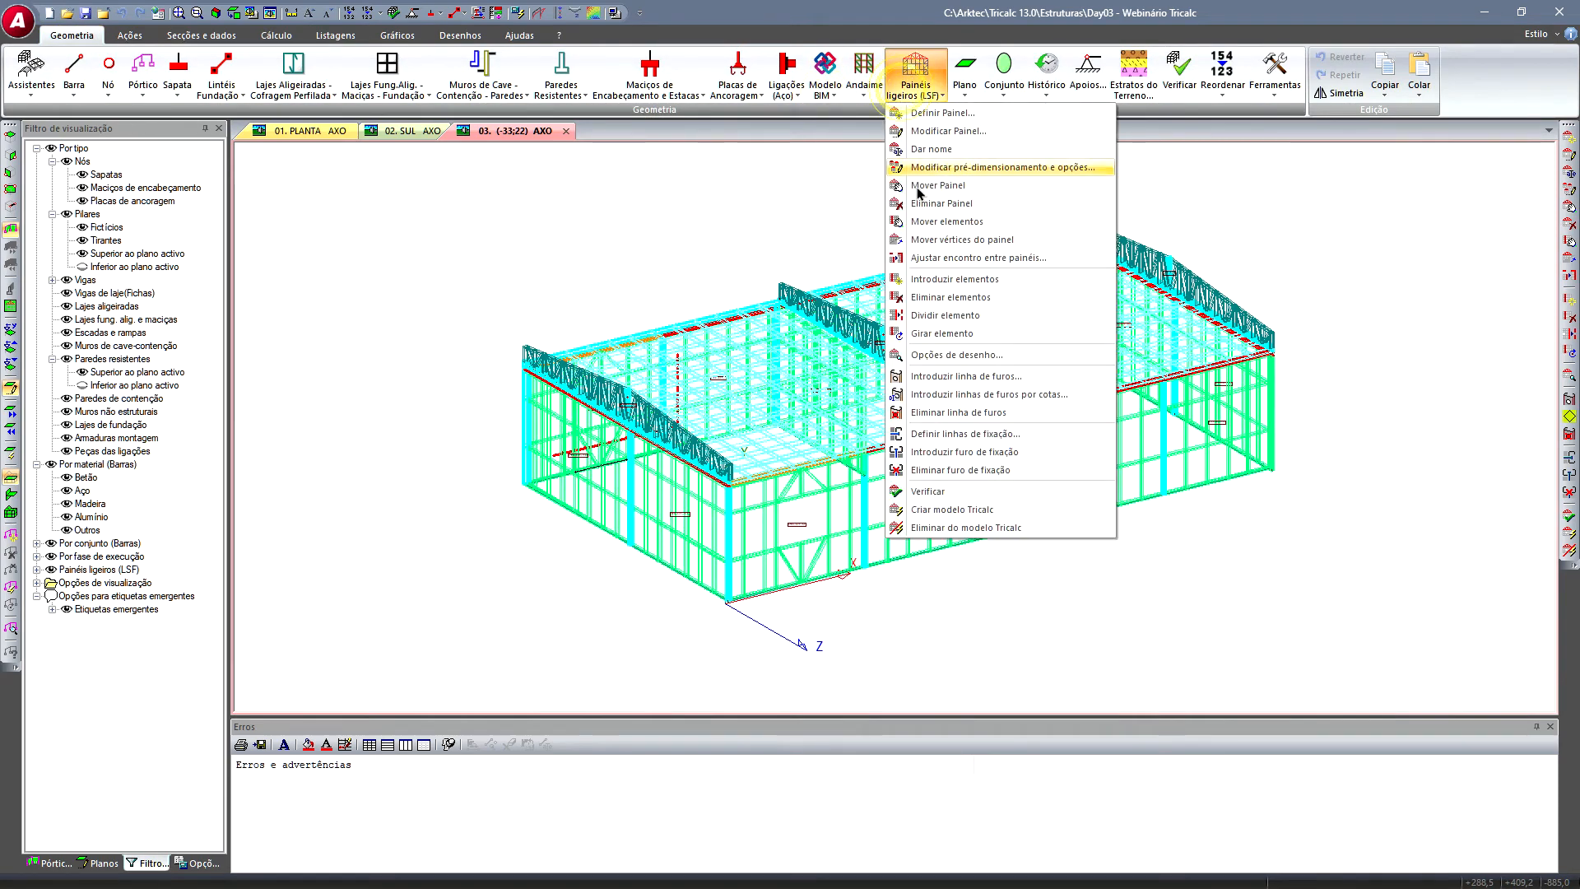
{"action": "left_click", "coordinate": [942, 507]}
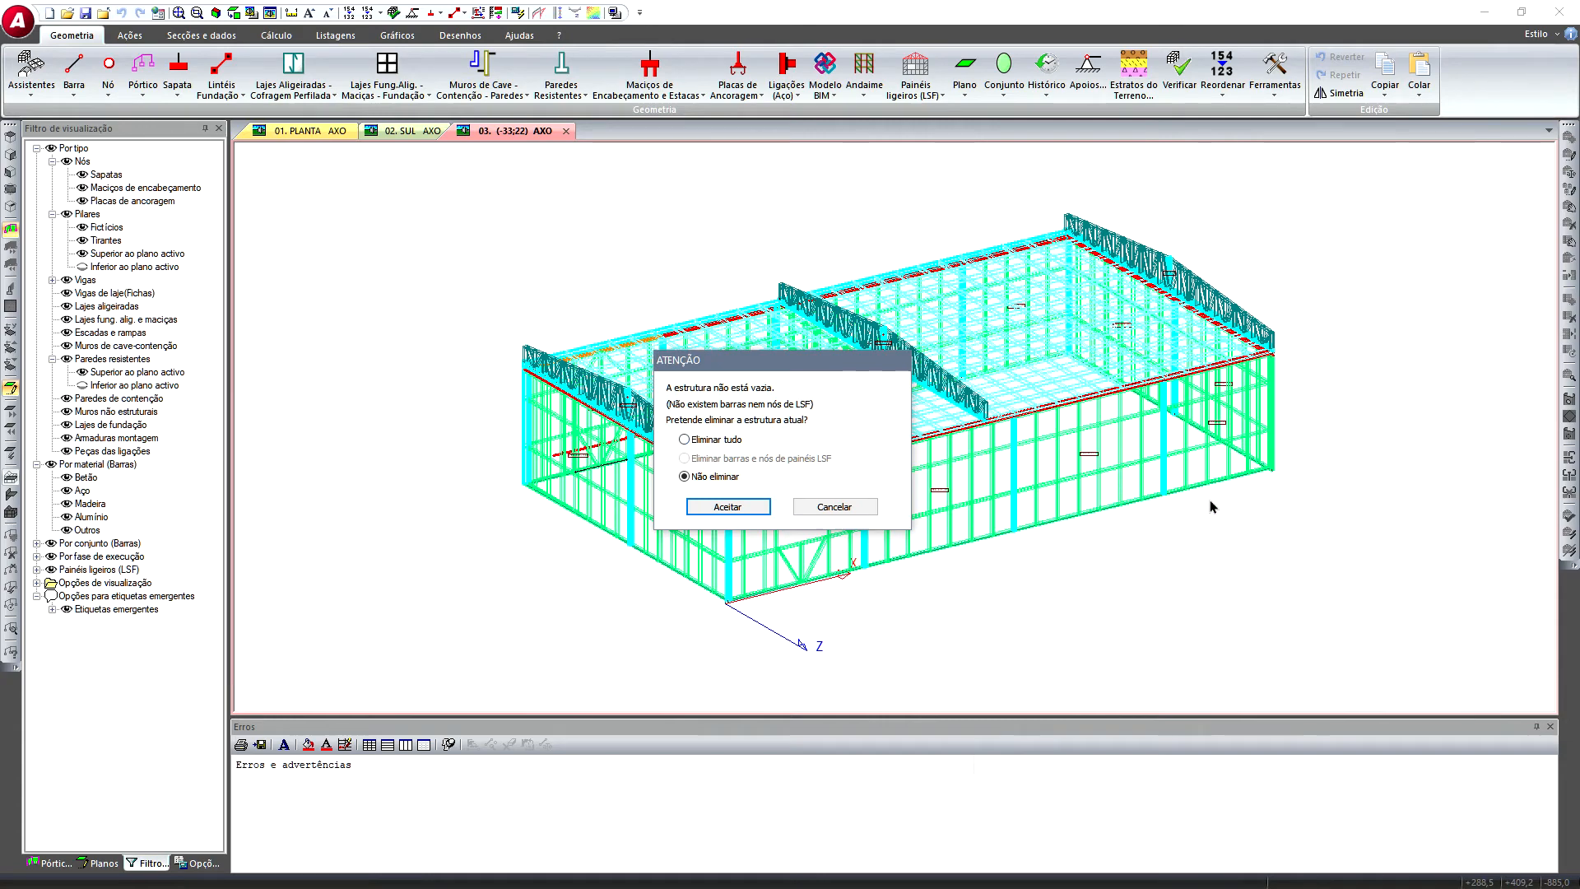
{"action": "left_click", "coordinate": [714, 440]}
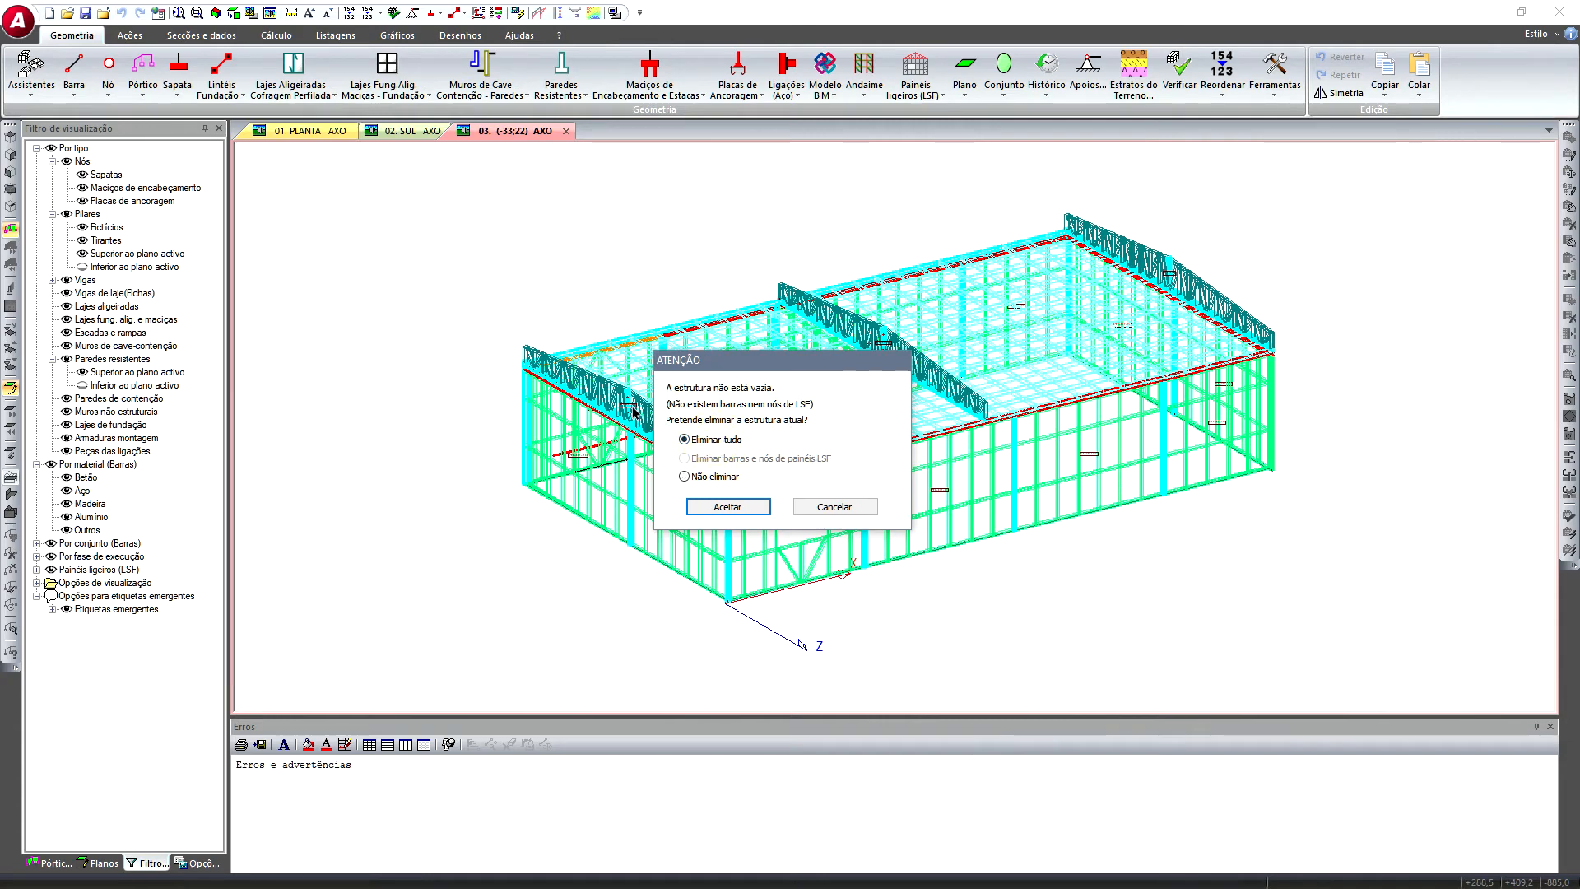
{"action": "left_click", "coordinate": [713, 506]}
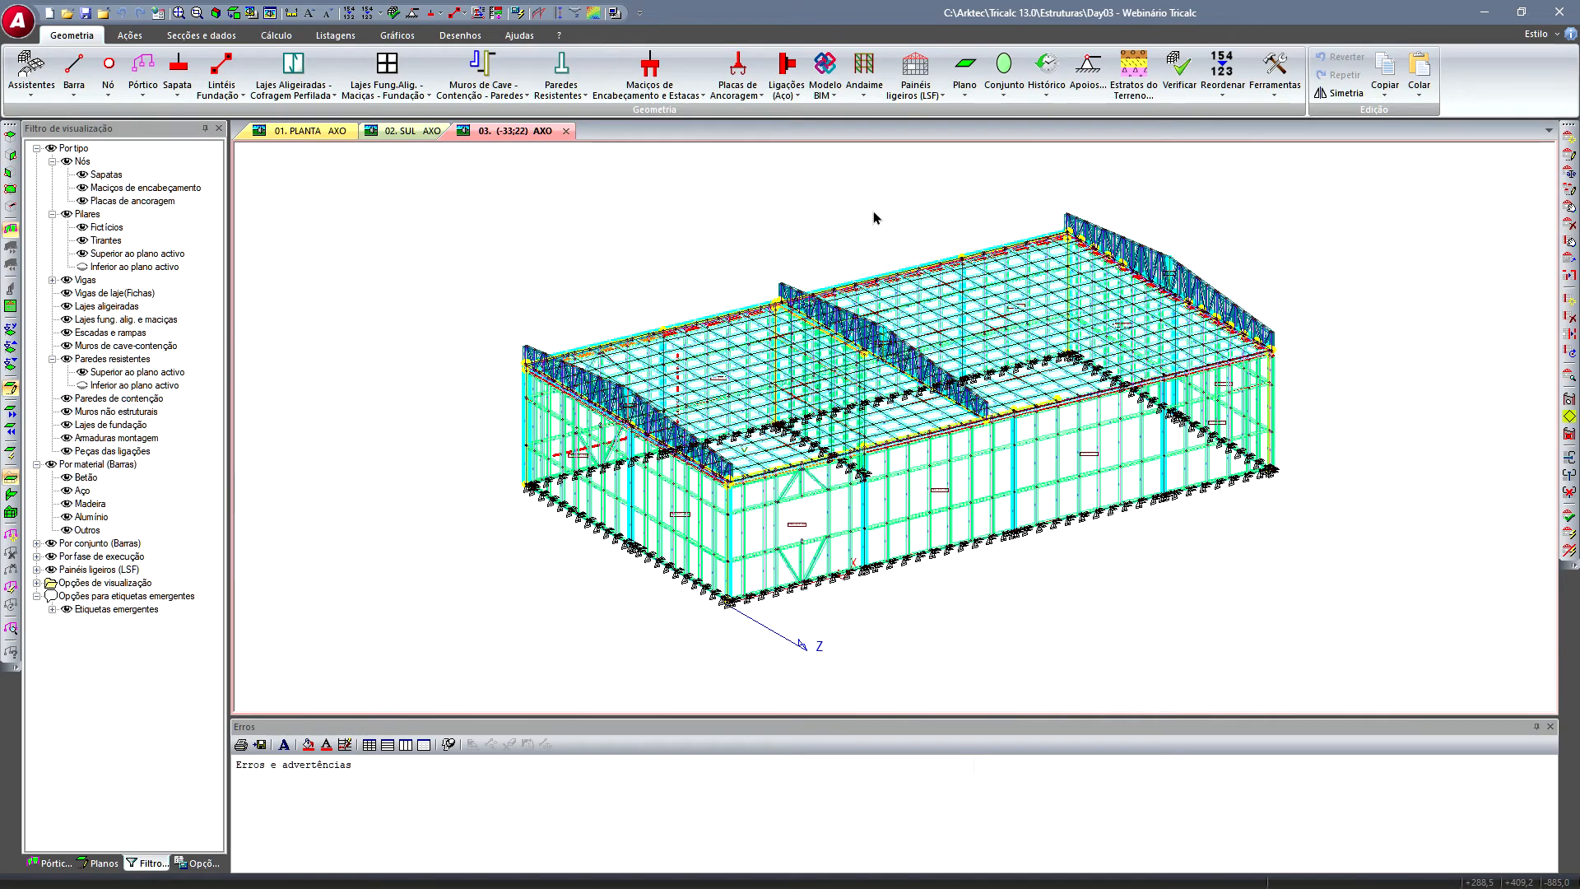
{"action": "scroll", "coordinate": [836, 553], "scroll_direction": "up", "scroll_amount": 5}
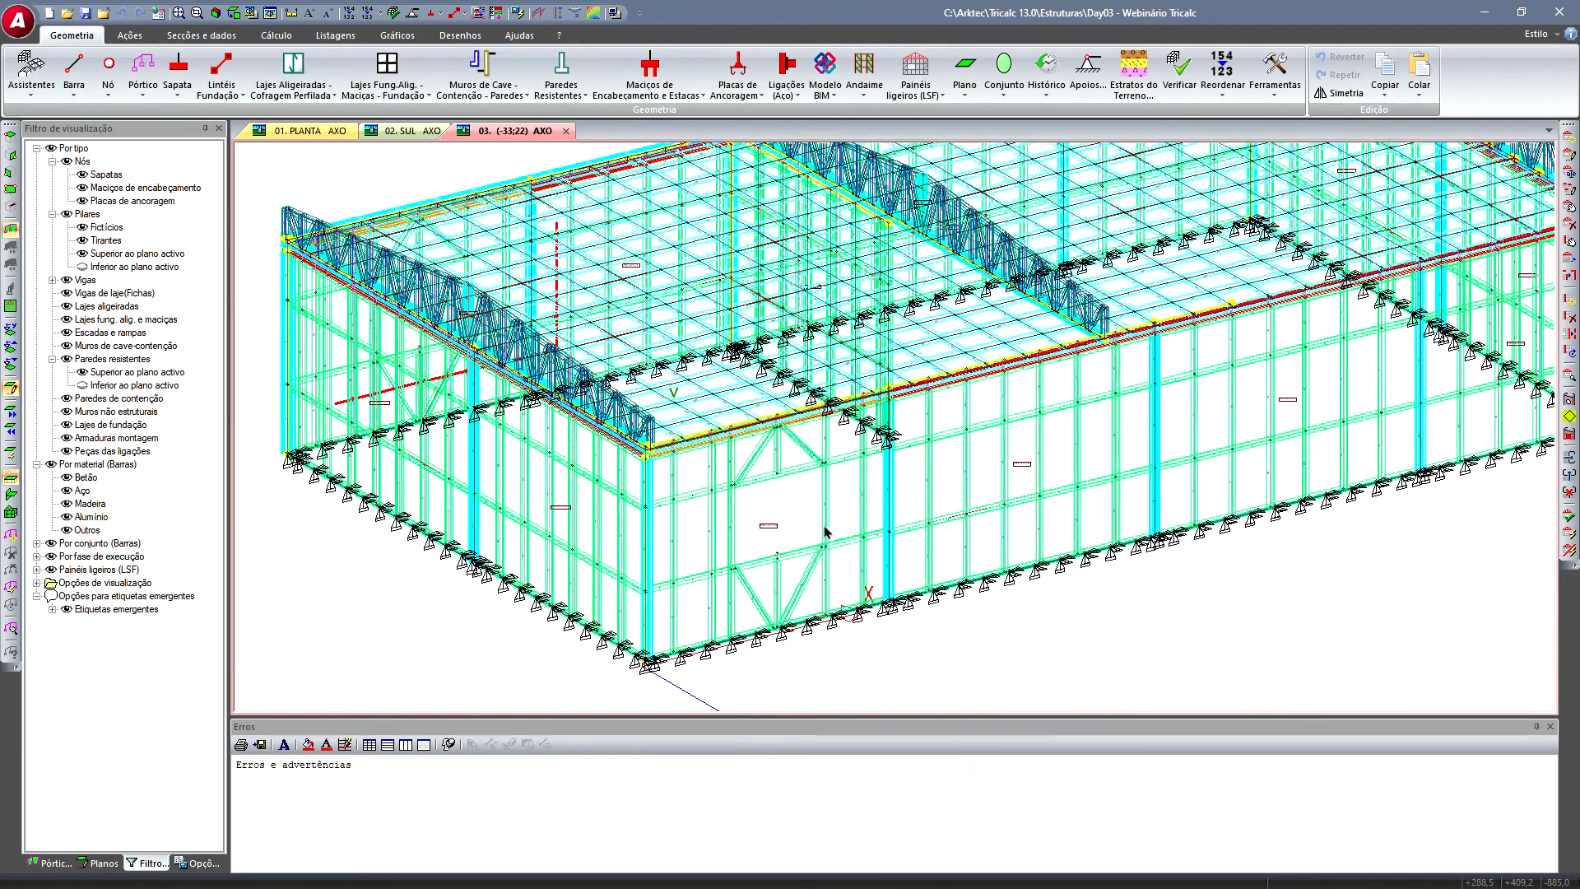
{"action": "scroll", "coordinate": [1289, 524], "scroll_direction": "down", "scroll_amount": 5}
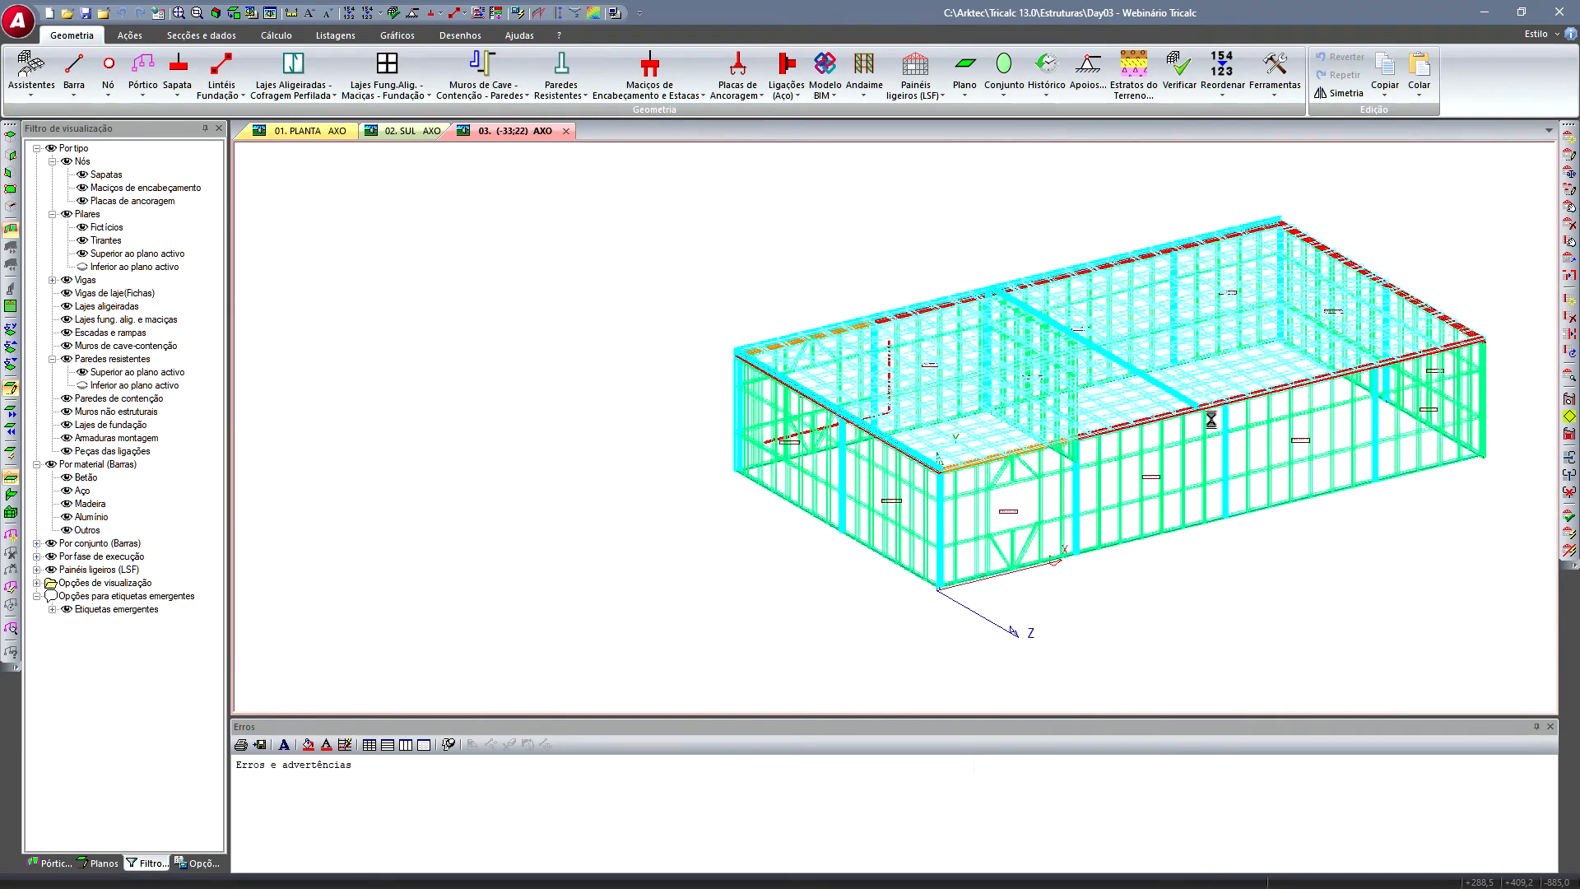
{"action": "middle_click_drag", "start_coordinate": [934, 434], "coordinate": [759, 431]}
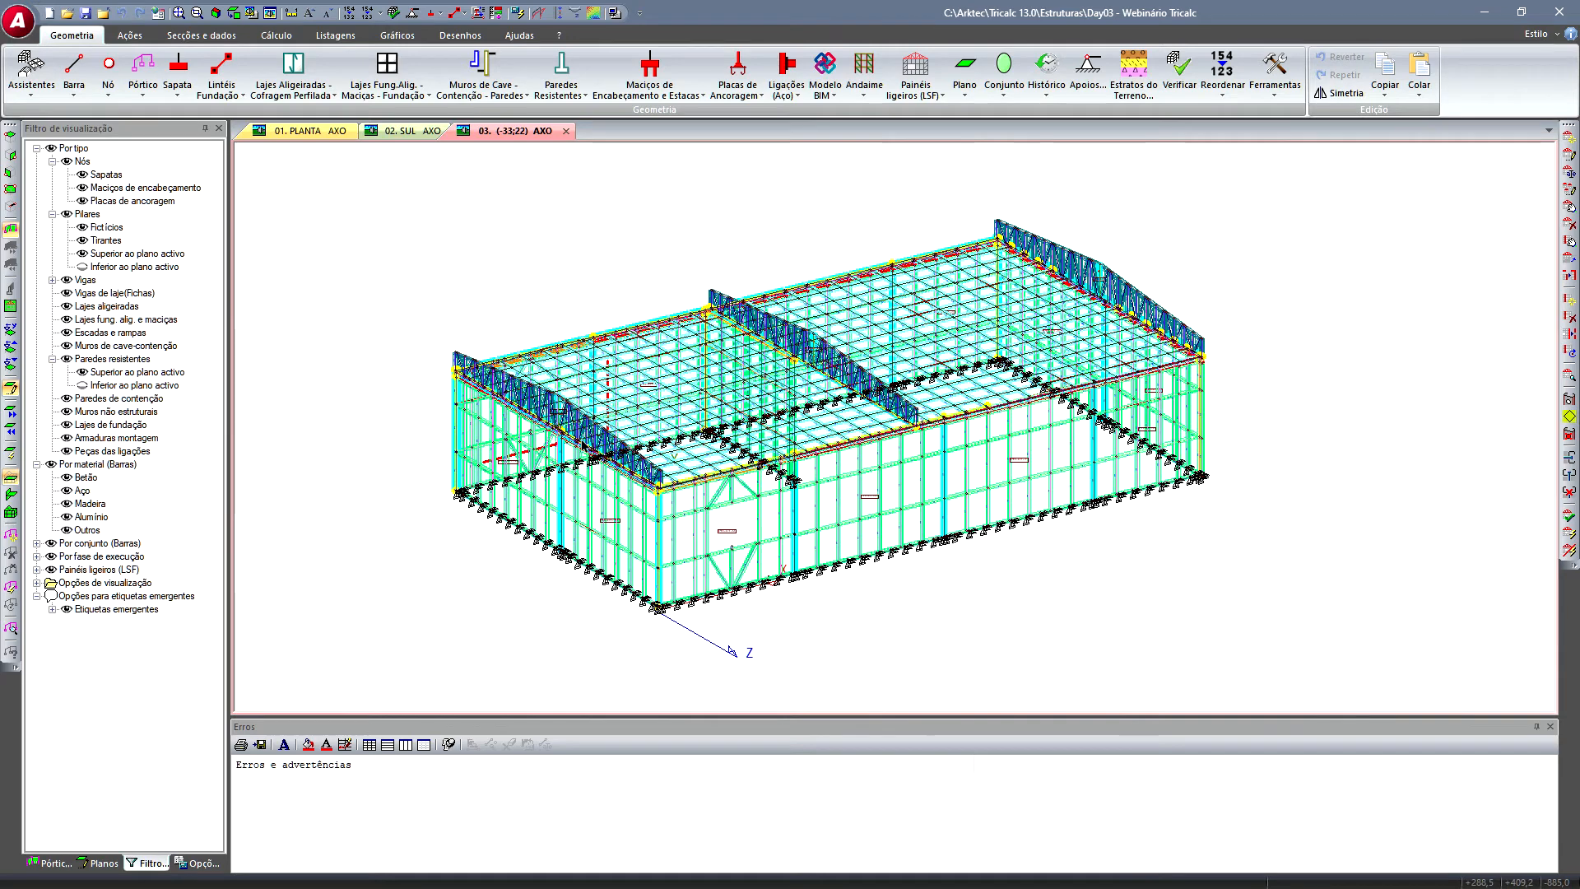
- In the action definition, disable the continuous load on planes and enable the surface load on bars, opening its settings
{"action": "mouse_move", "coordinate": [1024, 260]}
{"action": "left_click", "coordinate": [129, 34]}
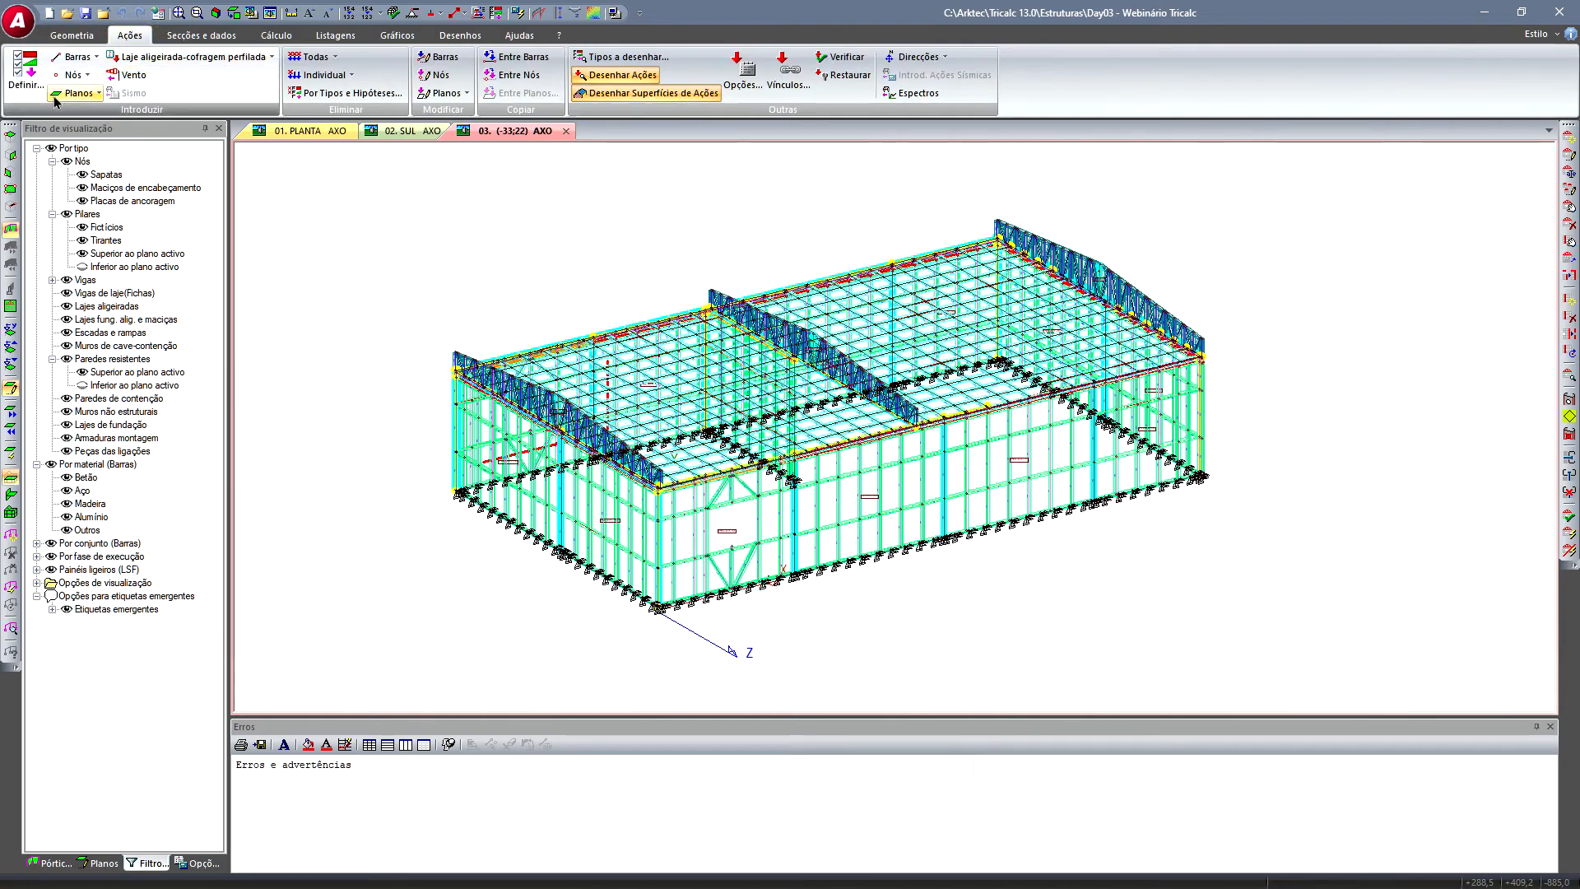
{"action": "left_click", "coordinate": [22, 86]}
{"action": "left_click_drag", "start_coordinate": [762, 285], "coordinate": [1177, 224]}
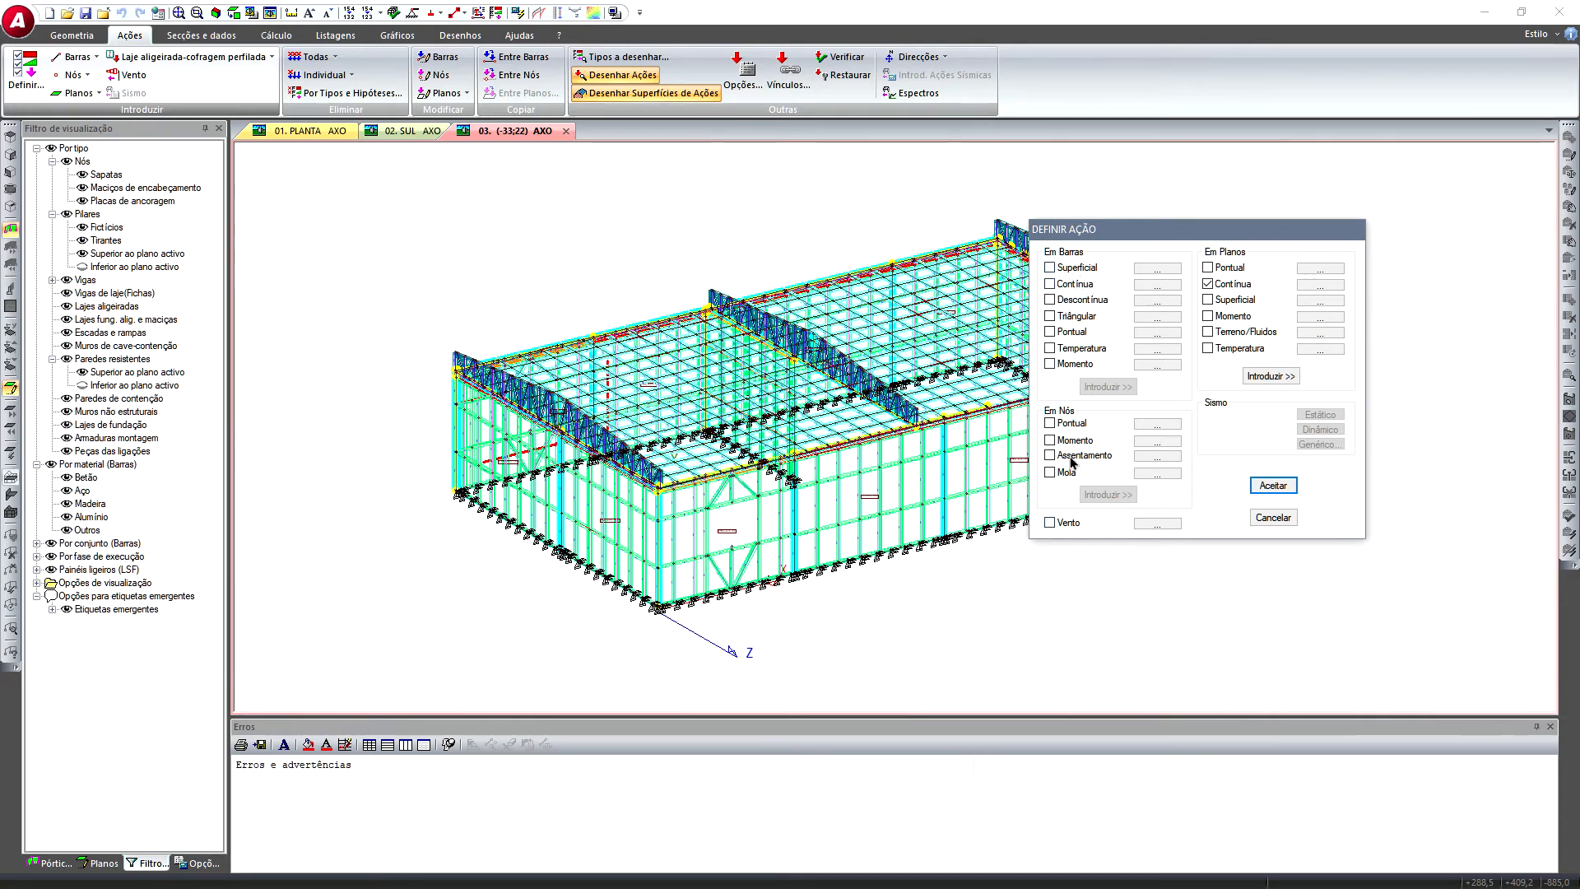
{"action": "left_click", "coordinate": [1233, 284]}
{"action": "left_click", "coordinate": [1067, 268]}
{"action": "left_click", "coordinate": [1157, 268]}
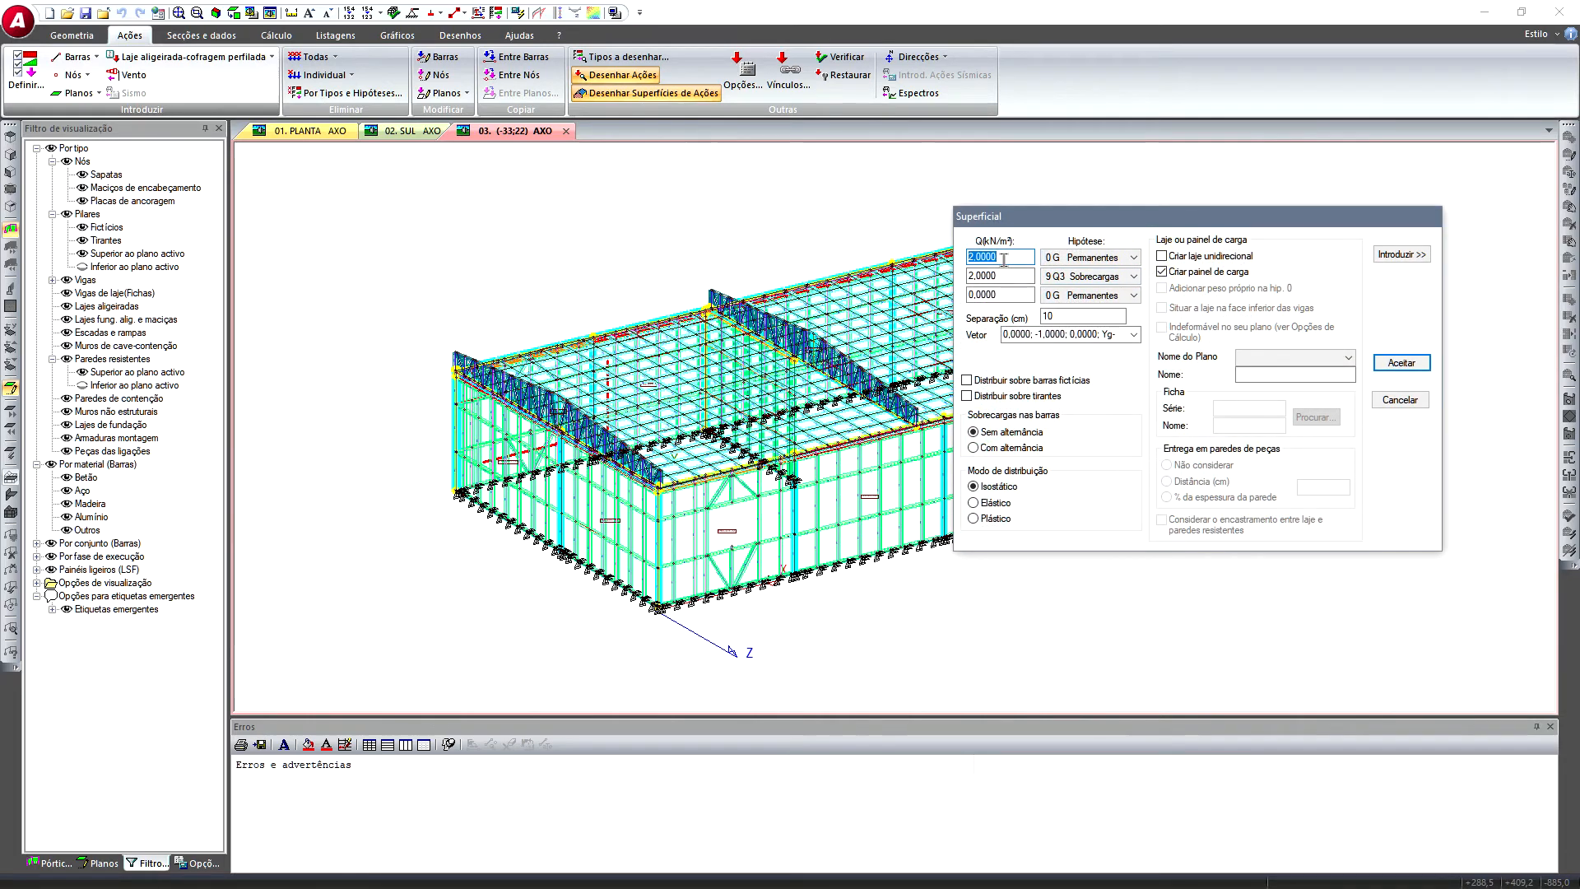
- Set the surface load to 1 kN/m² permanent and 0 kN/m² for live load Q3, and name its load panel Cob
{"action": "type", "text": "1"}
{"action": "key", "text": "Tab"}
{"action": "type", "text": "0"}
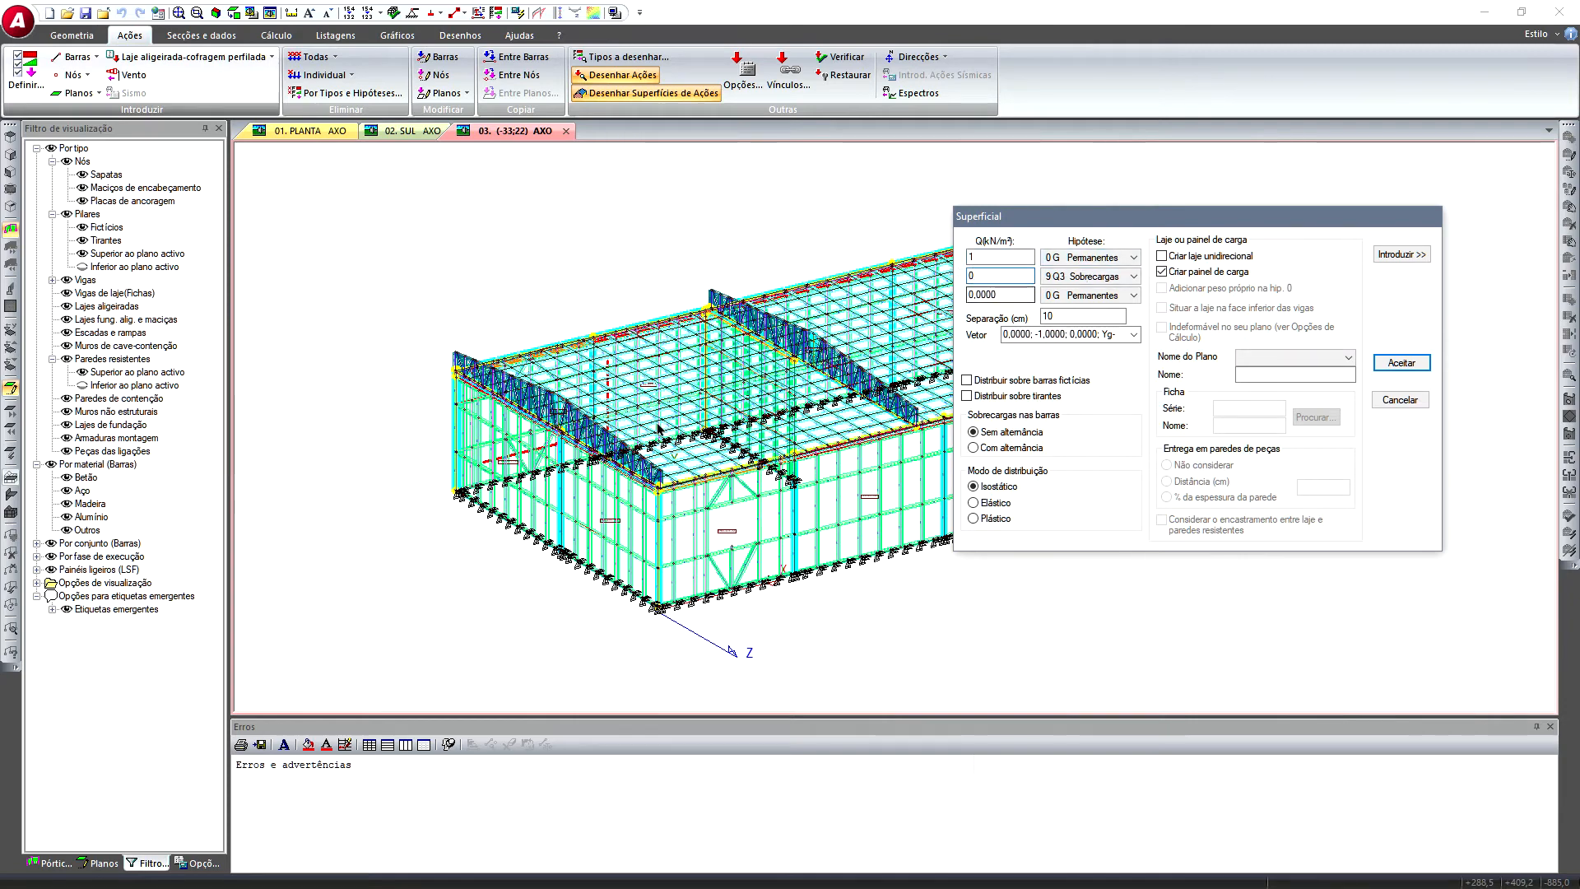
{"action": "double_click", "coordinate": [1074, 317]}
{"action": "left_click", "coordinate": [1258, 372]}
{"action": "type", "text": "Cob"}
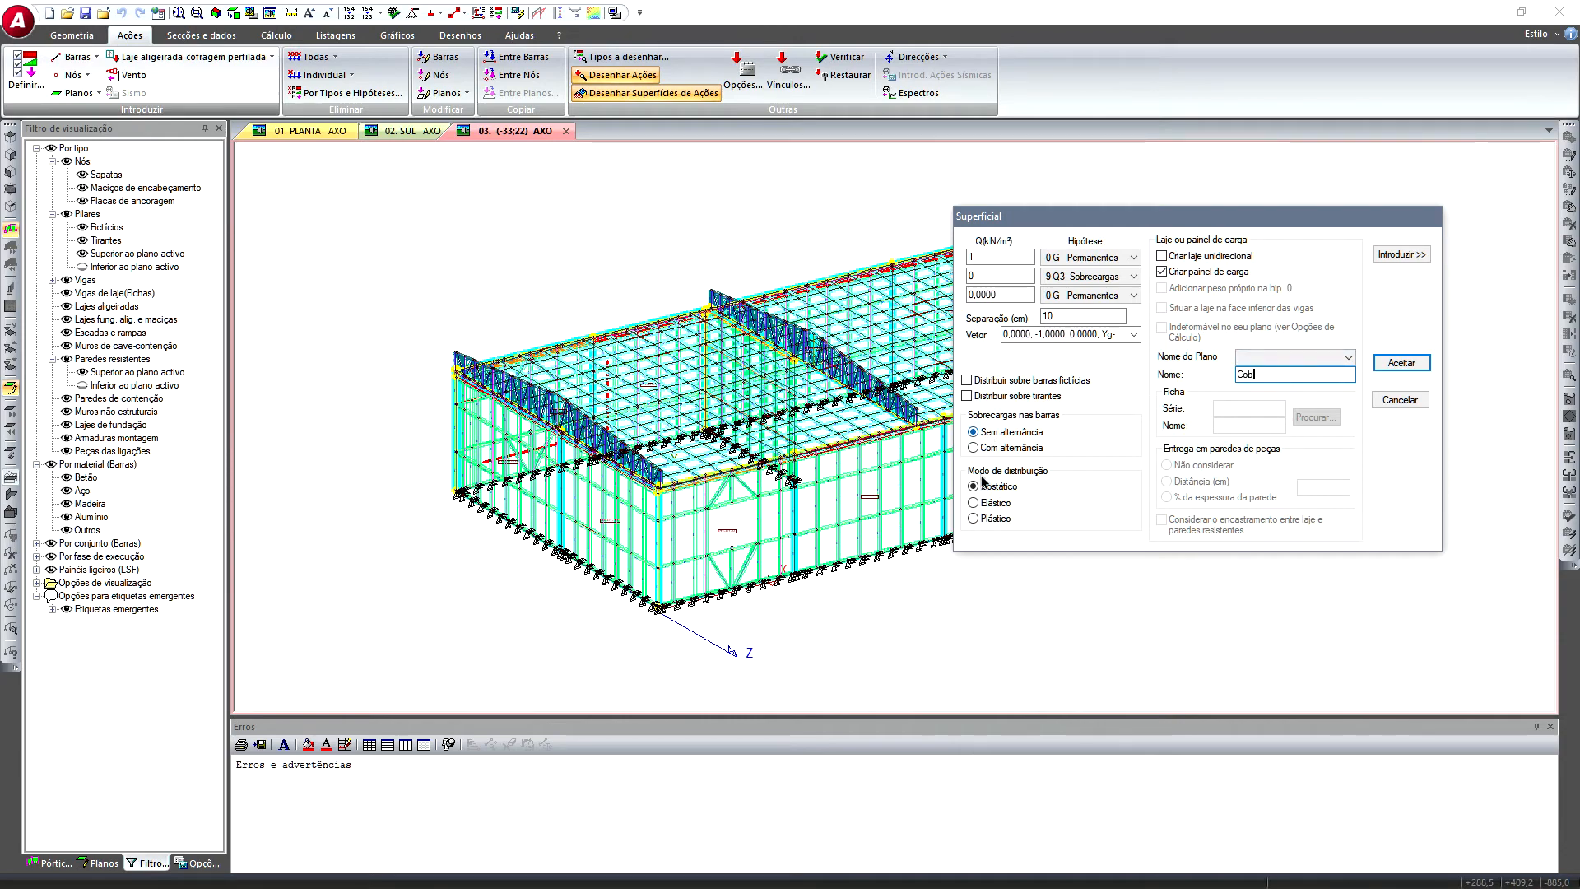
- Start introducing the Cob surface load and hide the LSF panels so that the roof's bar nodes can be picked
{"action": "left_click", "coordinate": [1416, 260]}
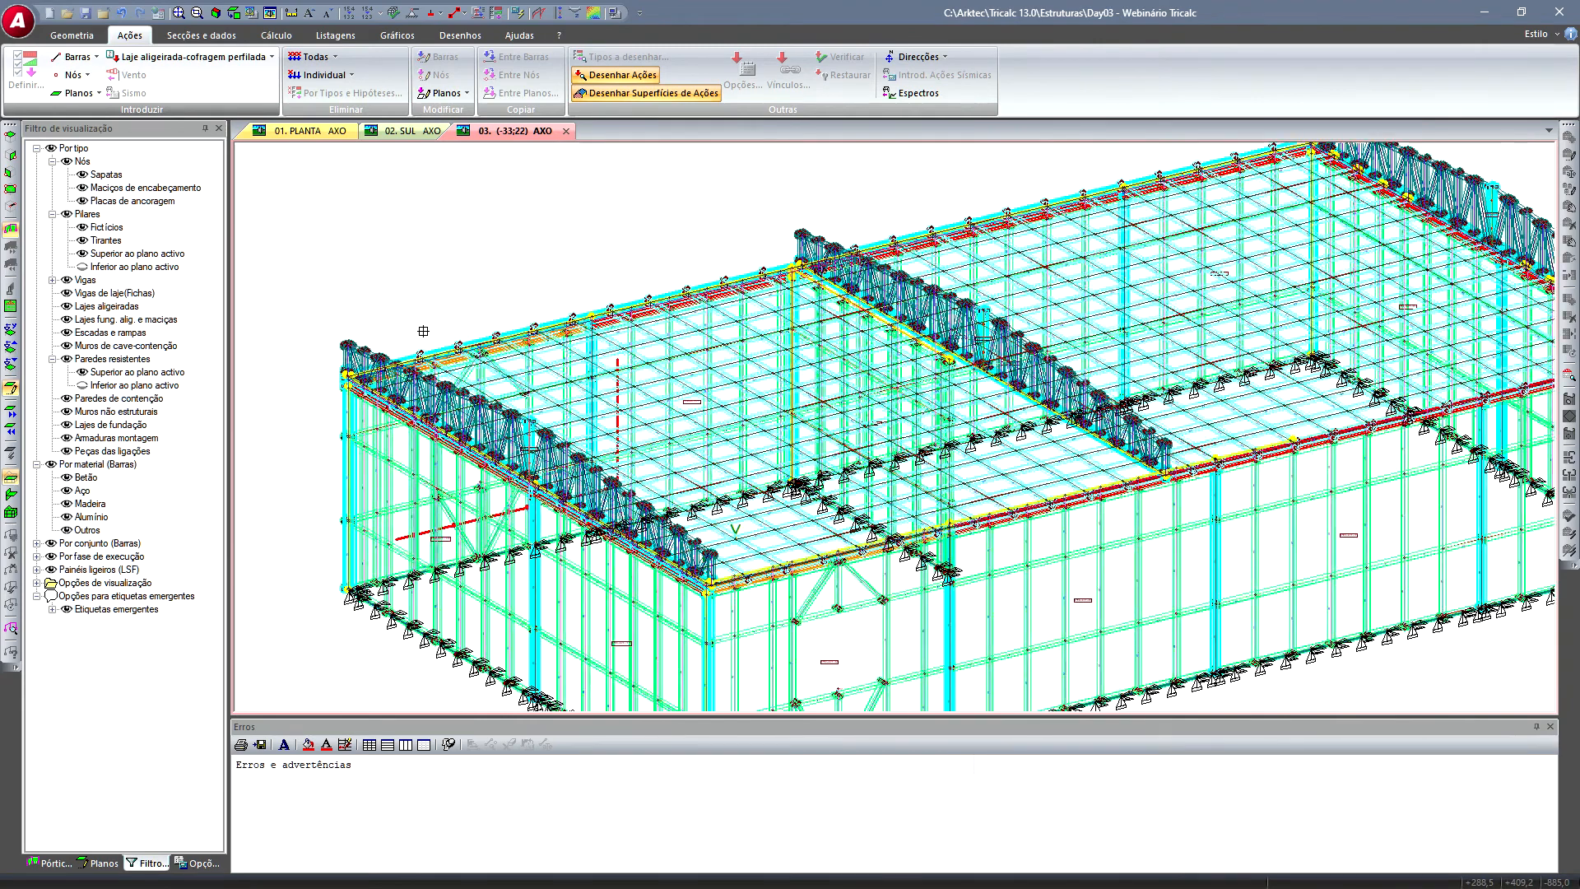
{"action": "left_click", "coordinate": [52, 569]}
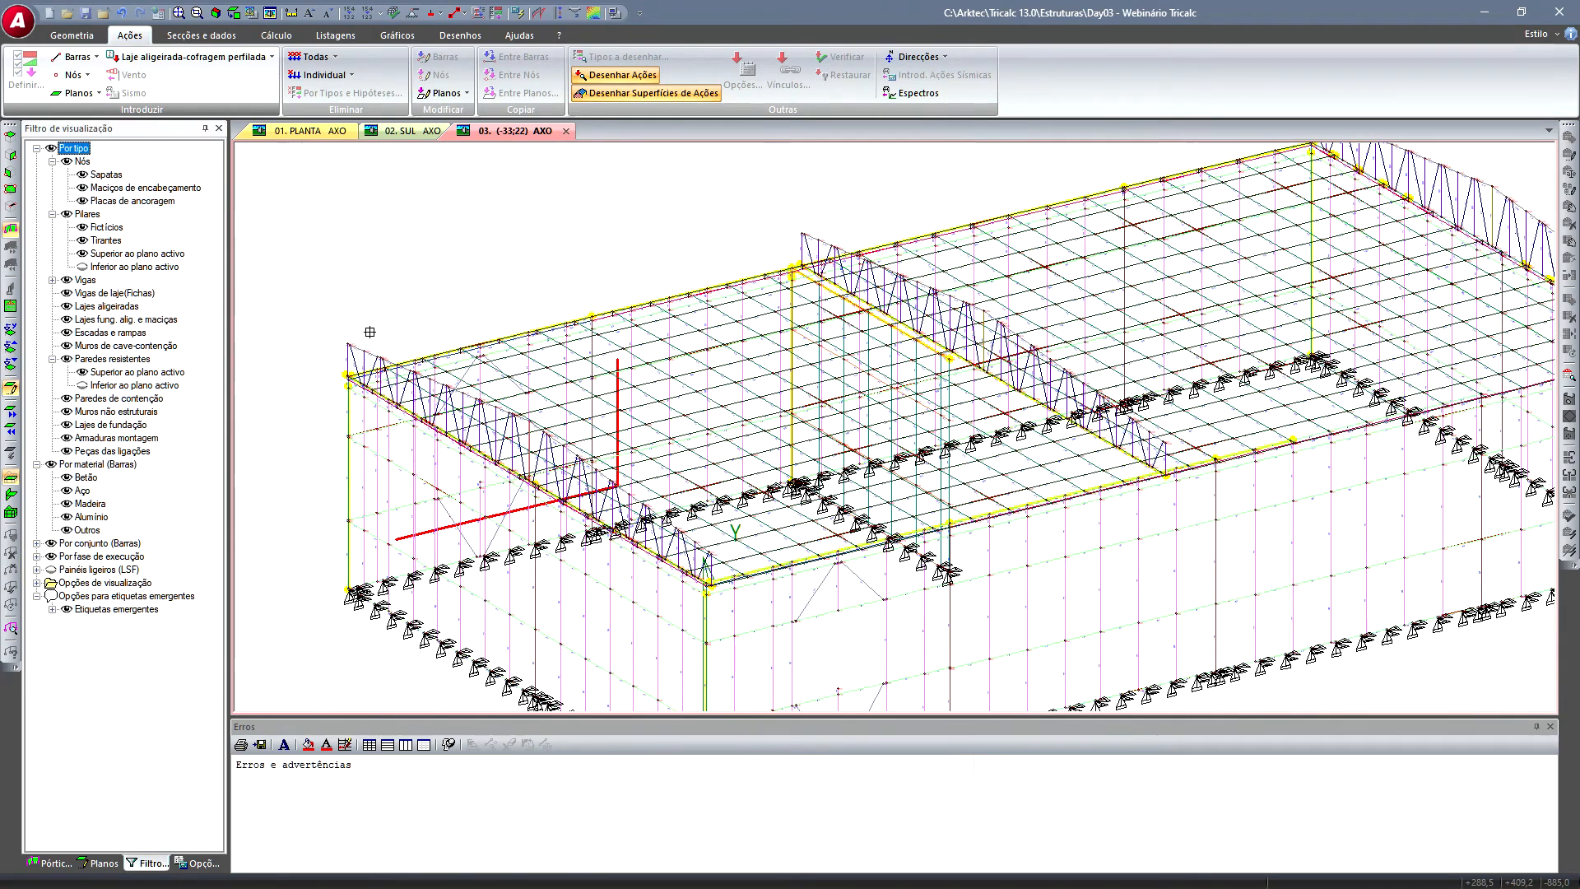
{"action": "scroll", "coordinate": [370, 332], "scroll_direction": "up", "scroll_amount": 5}
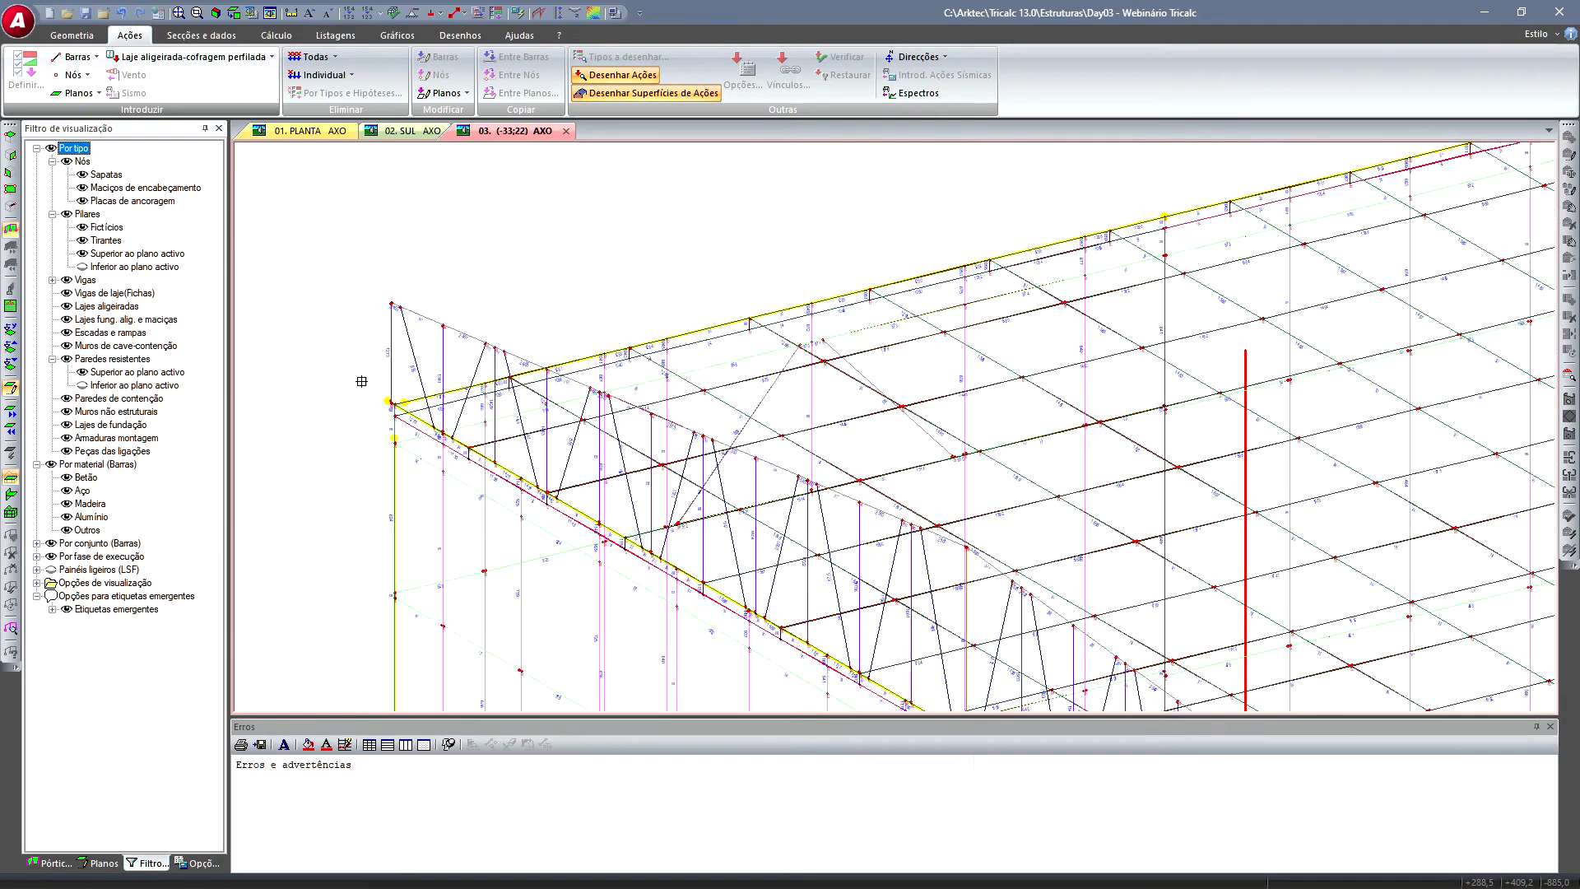
{"action": "scroll", "coordinate": [409, 409], "scroll_direction": "up", "scroll_amount": 3}
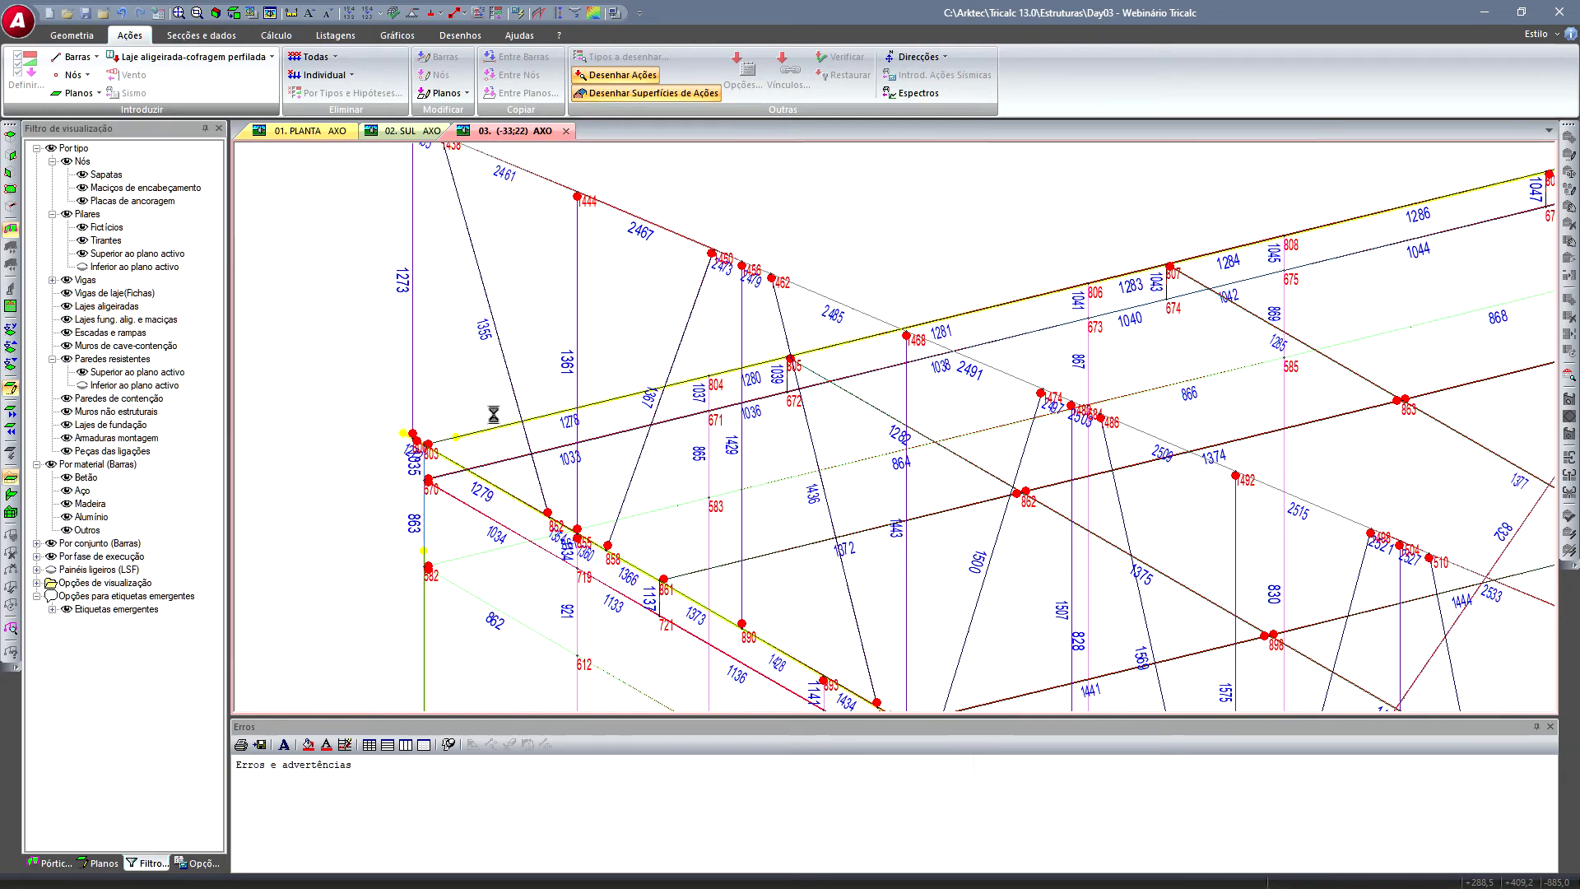
- Pick corner nodes along the roof's long edge and at its far end to define the load panel's plane
{"action": "scroll", "coordinate": [642, 378], "scroll_direction": "down", "scroll_amount": 2}
{"action": "scroll", "coordinate": [806, 326], "scroll_direction": "down", "scroll_amount": 1}
{"action": "middle_click_drag", "start_coordinate": [806, 326], "coordinate": [481, 474]}
{"action": "middle_click_drag", "start_coordinate": [1004, 329], "coordinate": [602, 439]}
{"action": "middle_click_drag", "start_coordinate": [1104, 325], "coordinate": [643, 433]}
{"action": "middle_click_drag", "start_coordinate": [1129, 313], "coordinate": [861, 412]}
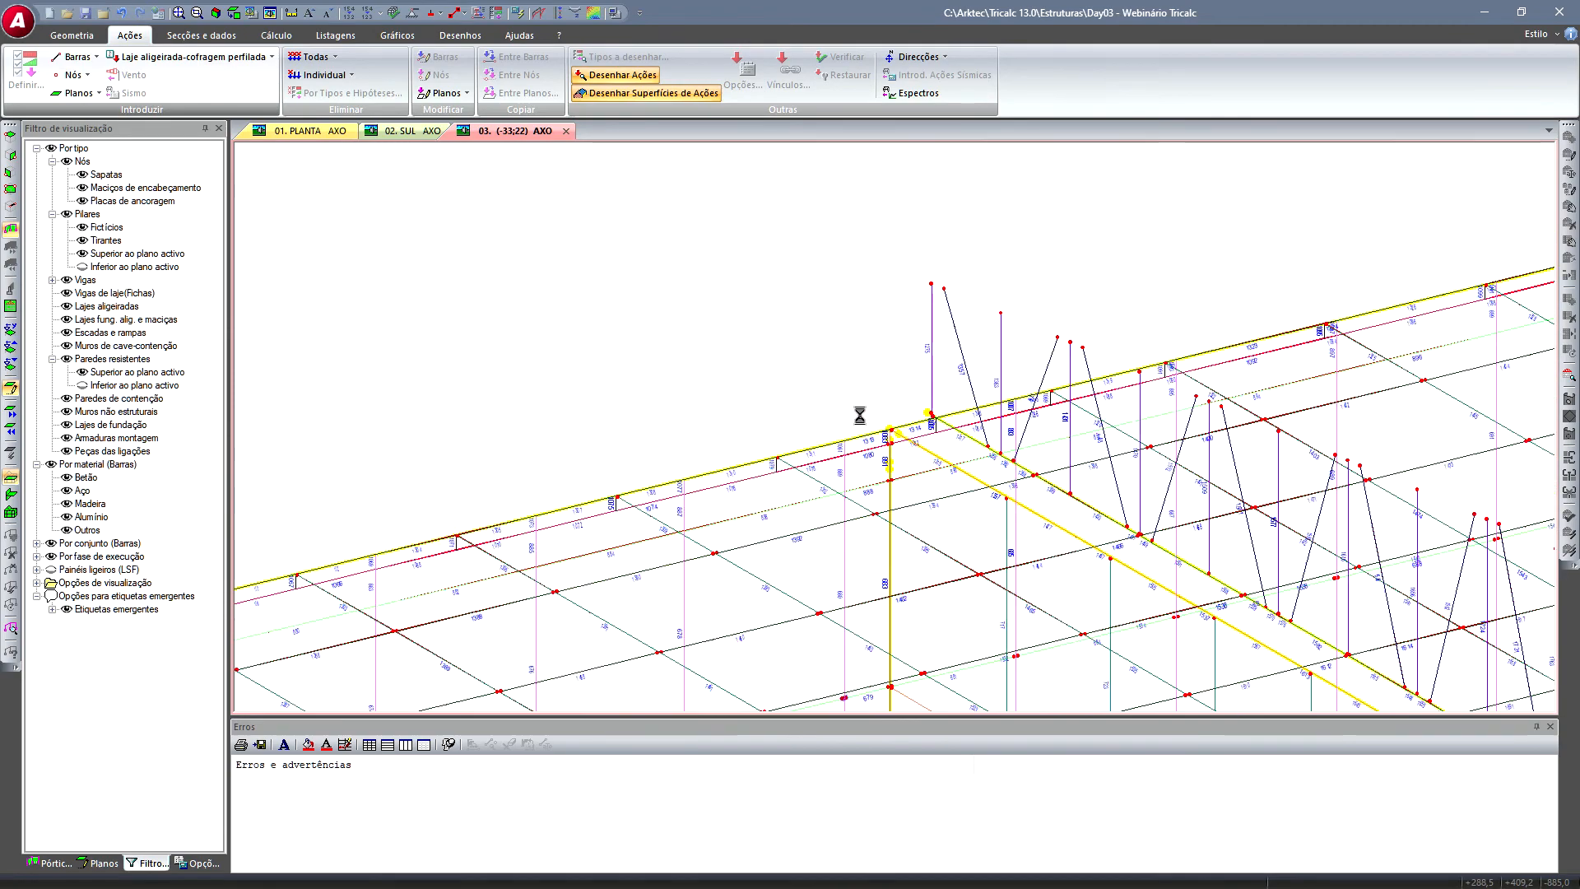
{"action": "middle_click_drag", "start_coordinate": [1128, 314], "coordinate": [806, 436]}
{"action": "middle_click_drag", "start_coordinate": [1182, 341], "coordinate": [882, 443]}
{"action": "scroll", "coordinate": [882, 443], "scroll_direction": "up", "scroll_amount": 6}
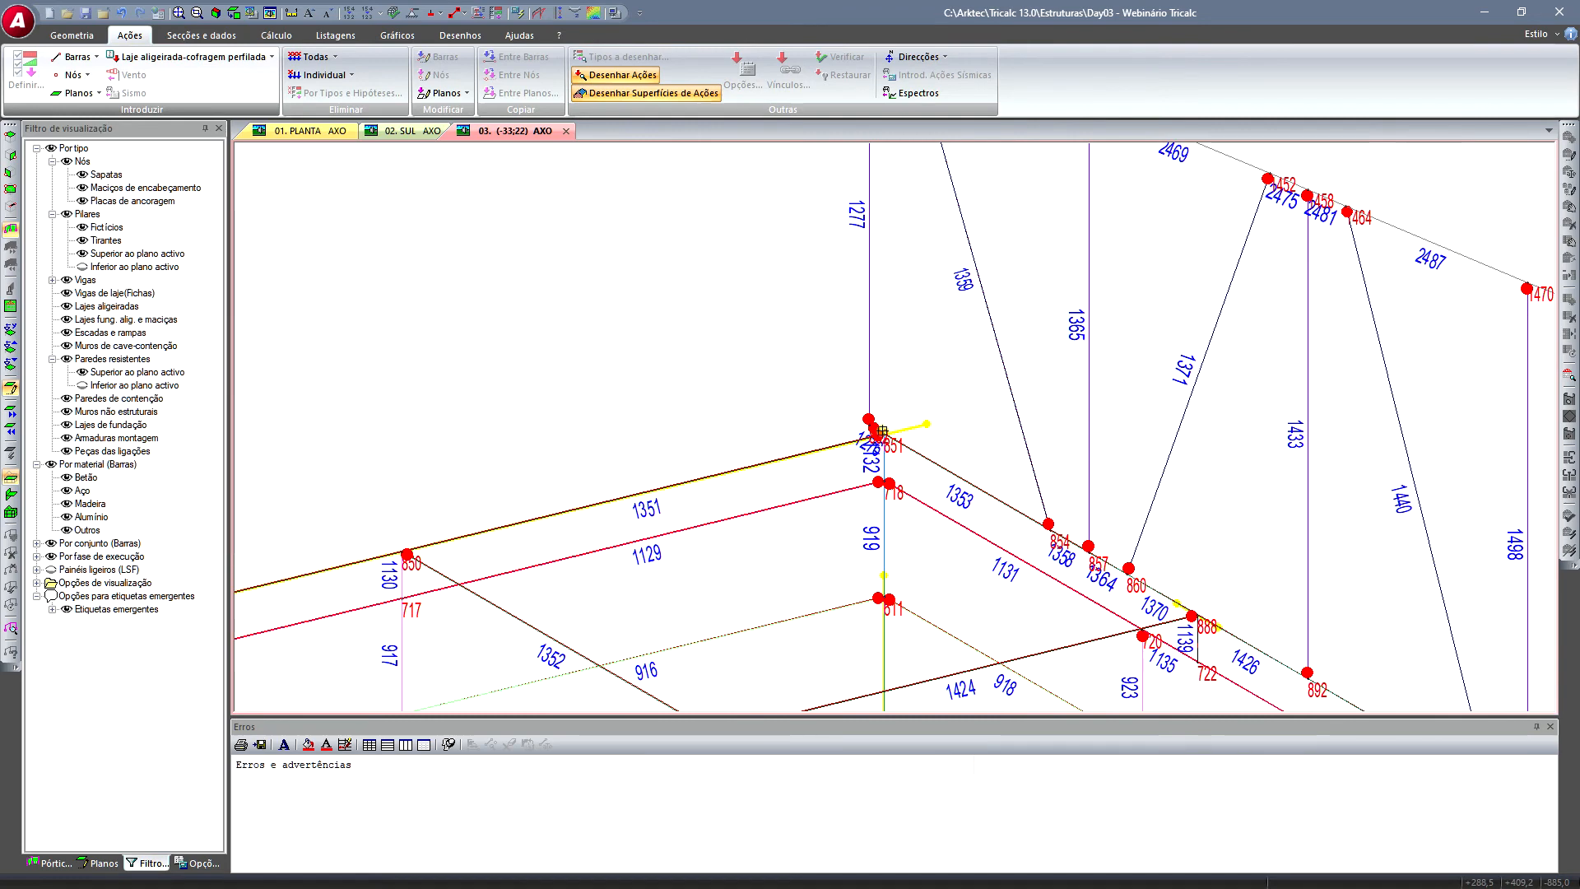
{"action": "scroll", "coordinate": [913, 466], "scroll_direction": "down", "scroll_amount": 6}
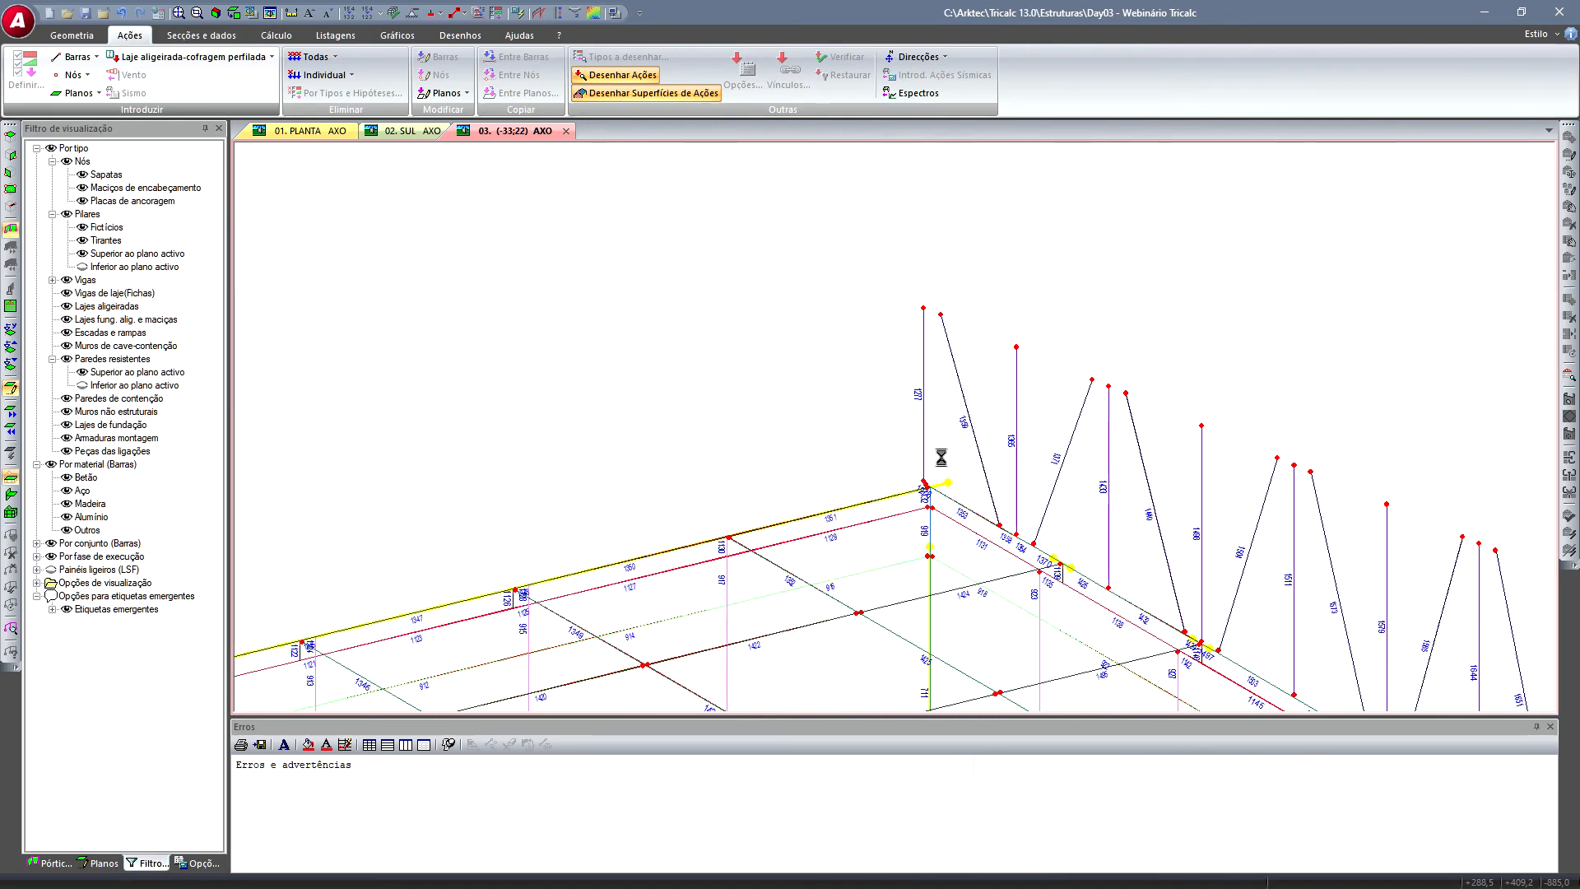
{"action": "middle_click_drag", "start_coordinate": [876, 398], "coordinate": [774, 267]}
{"action": "scroll", "coordinate": [1276, 545], "scroll_direction": "up", "scroll_amount": 1}
{"action": "scroll", "coordinate": [1278, 549], "scroll_direction": "up", "scroll_amount": 2}
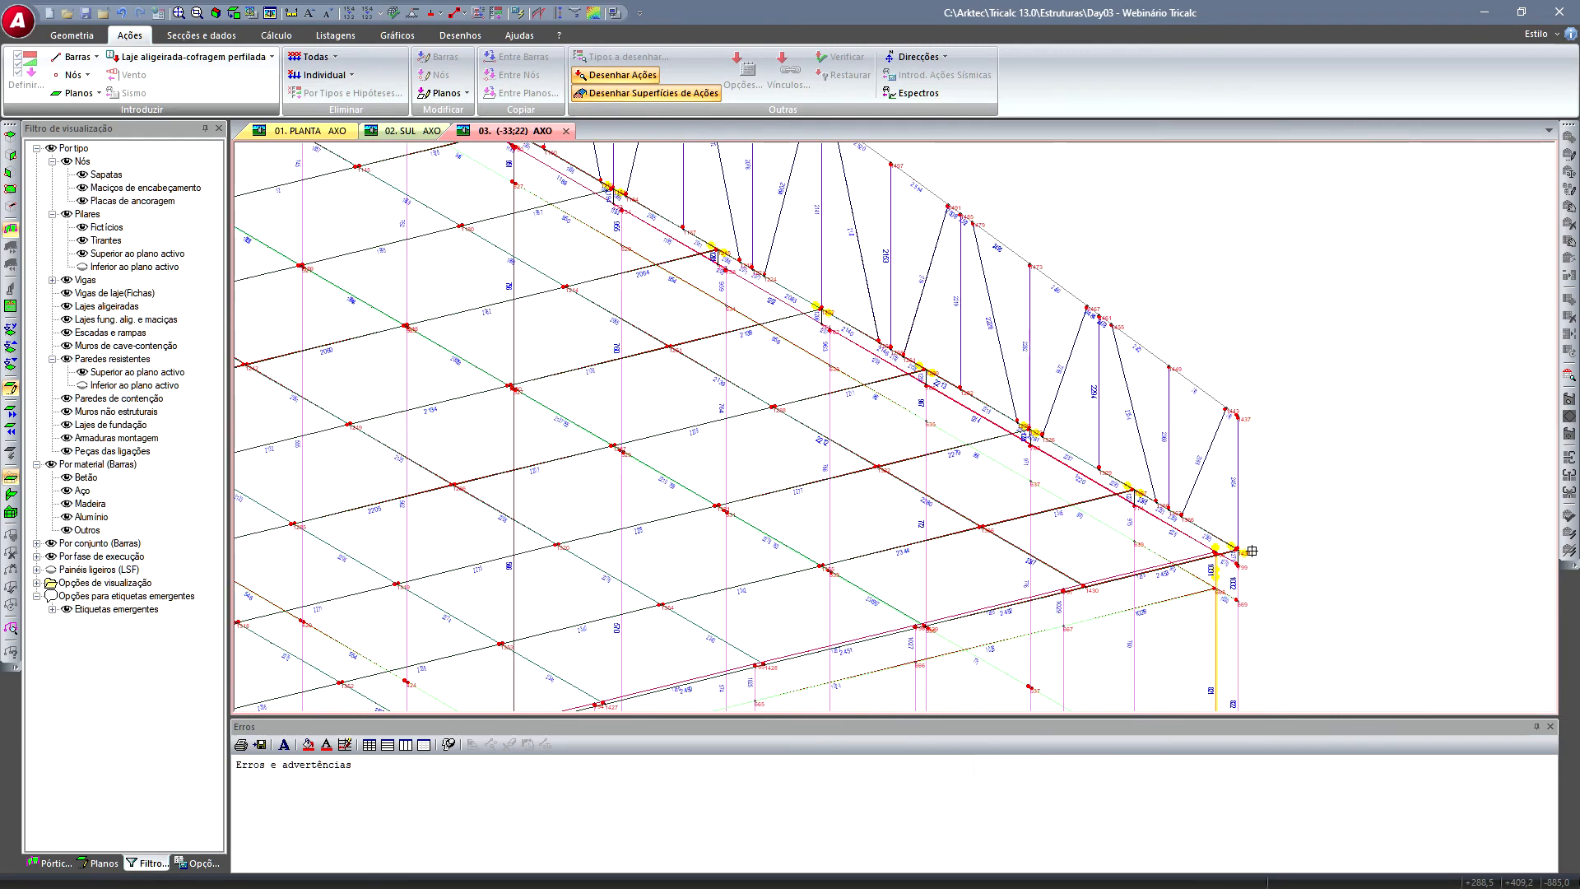
{"action": "left_click", "coordinate": [1235, 547]}
- Trace the remaining roof corners back to the starting corner to outline the load panel, and continue with the polygon
{"action": "scroll", "coordinate": [798, 503], "scroll_direction": "down", "scroll_amount": 2}
{"action": "middle_click_drag", "start_coordinate": [456, 598], "coordinate": [861, 473]}
{"action": "scroll", "coordinate": [674, 529], "scroll_direction": "up", "scroll_amount": 4}
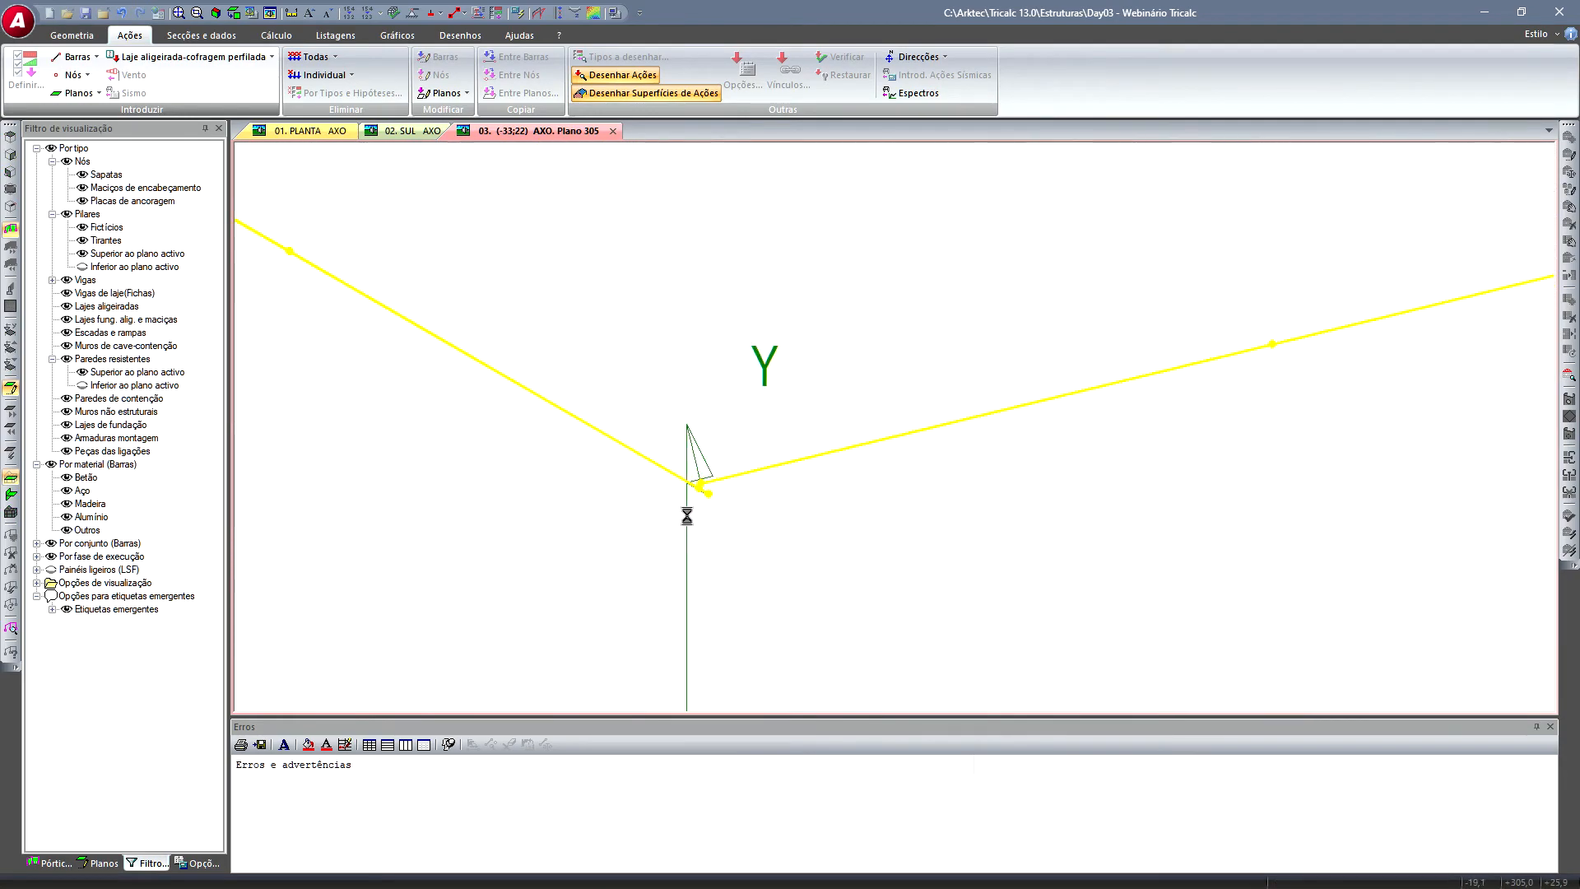
{"action": "left_click", "coordinate": [693, 518]}
{"action": "scroll", "coordinate": [511, 453], "scroll_direction": "down", "scroll_amount": 2}
{"action": "middle_click_drag", "start_coordinate": [406, 398], "coordinate": [906, 641]}
{"action": "middle_click_drag", "start_coordinate": [603, 490], "coordinate": [914, 653]}
{"action": "scroll", "coordinate": [592, 486], "scroll_direction": "down", "scroll_amount": 1}
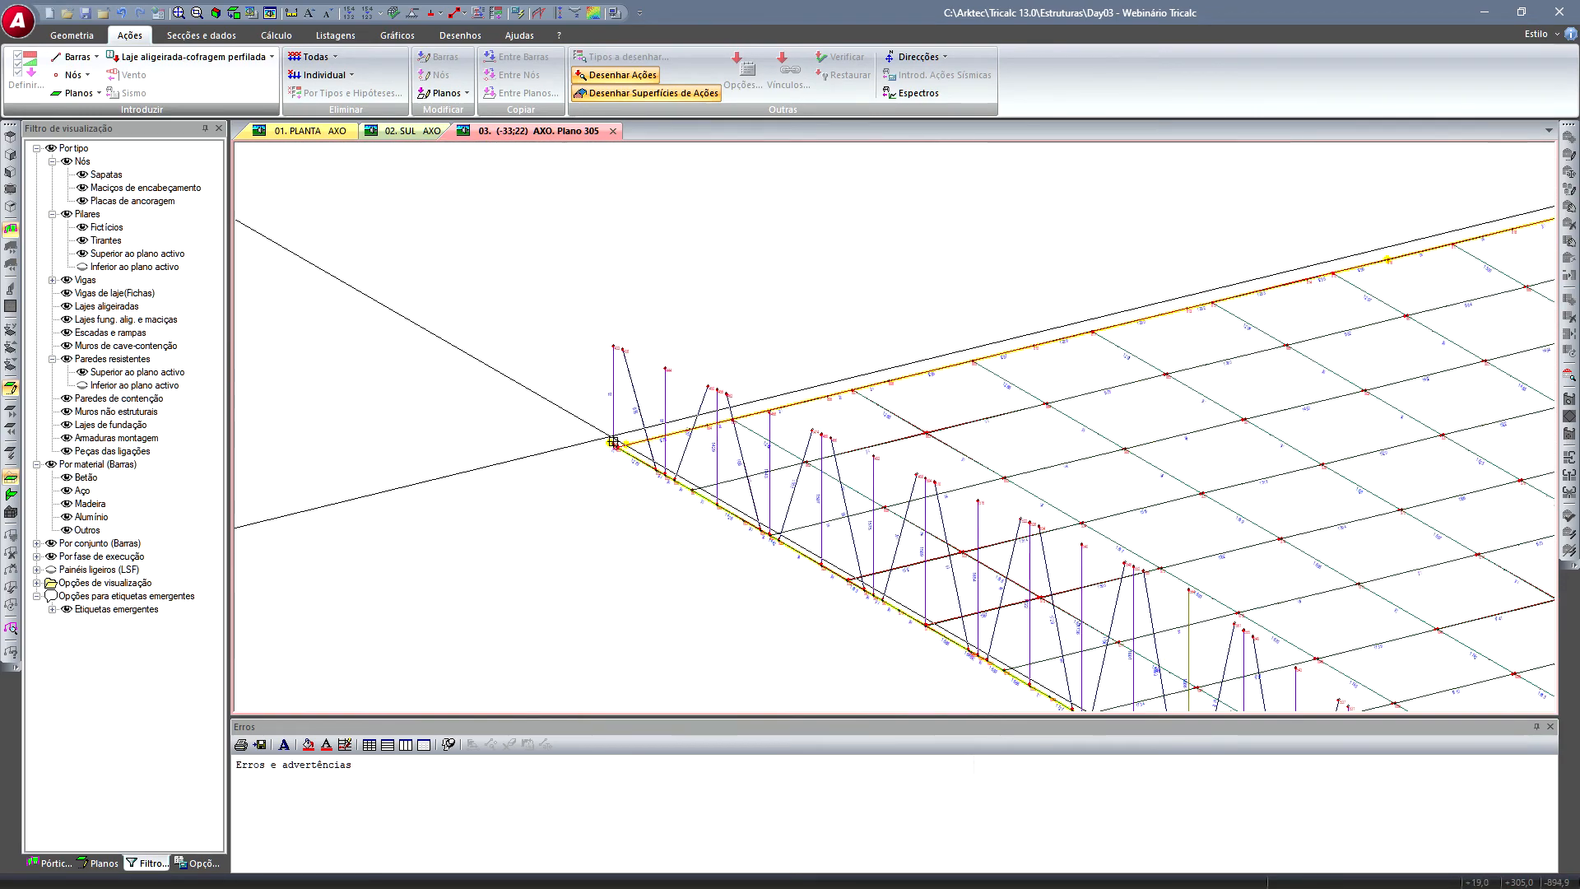
{"action": "scroll", "coordinate": [609, 426], "scroll_direction": "up", "scroll_amount": 4}
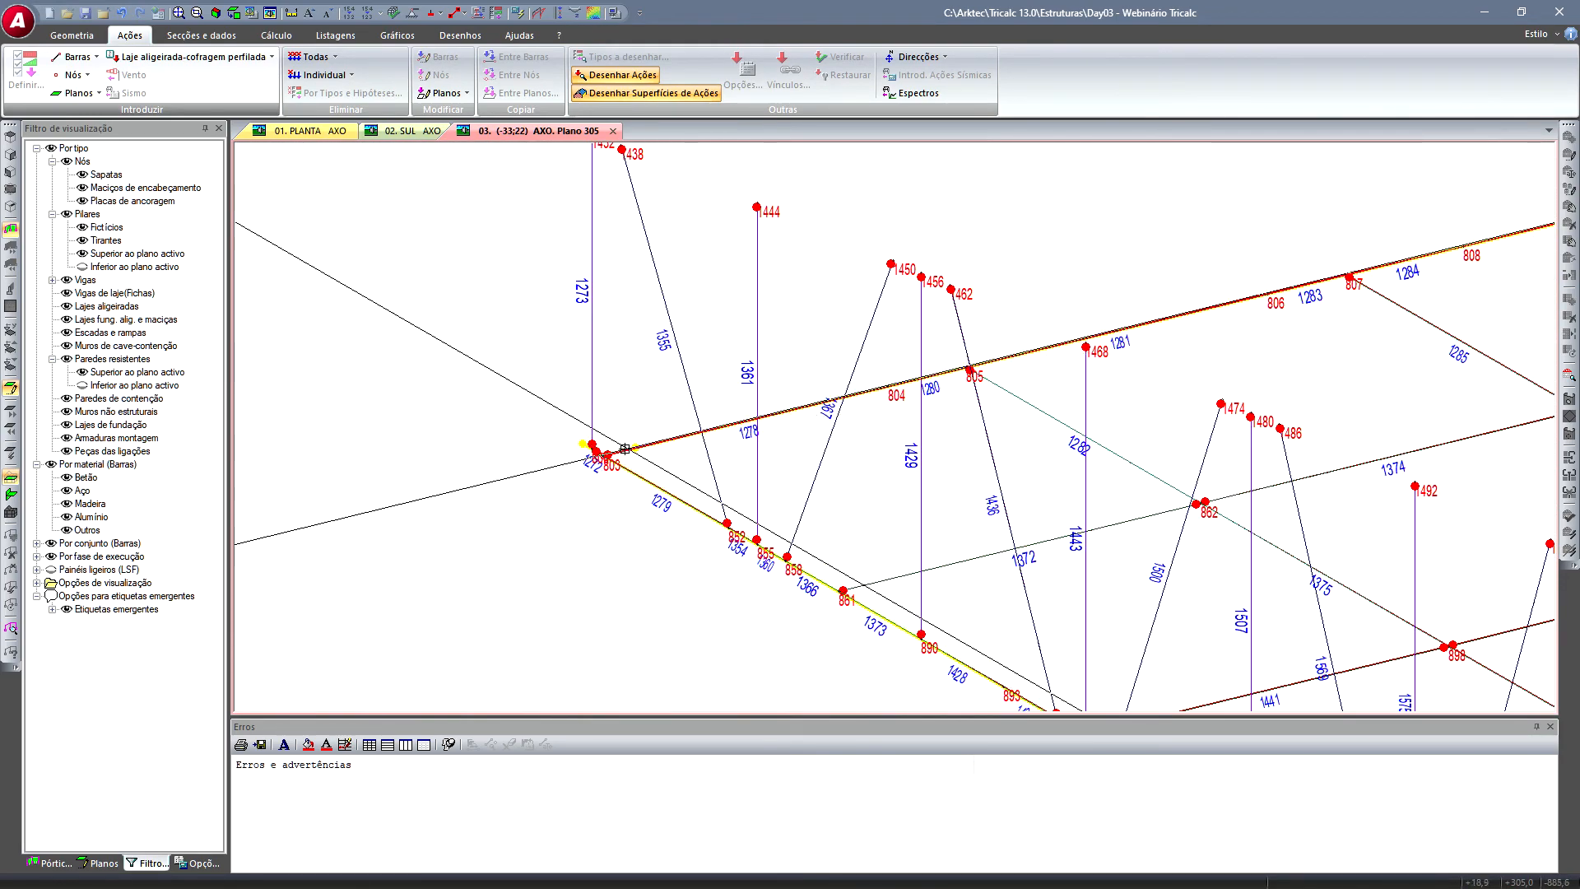
{"action": "left_click", "coordinate": [592, 446]}
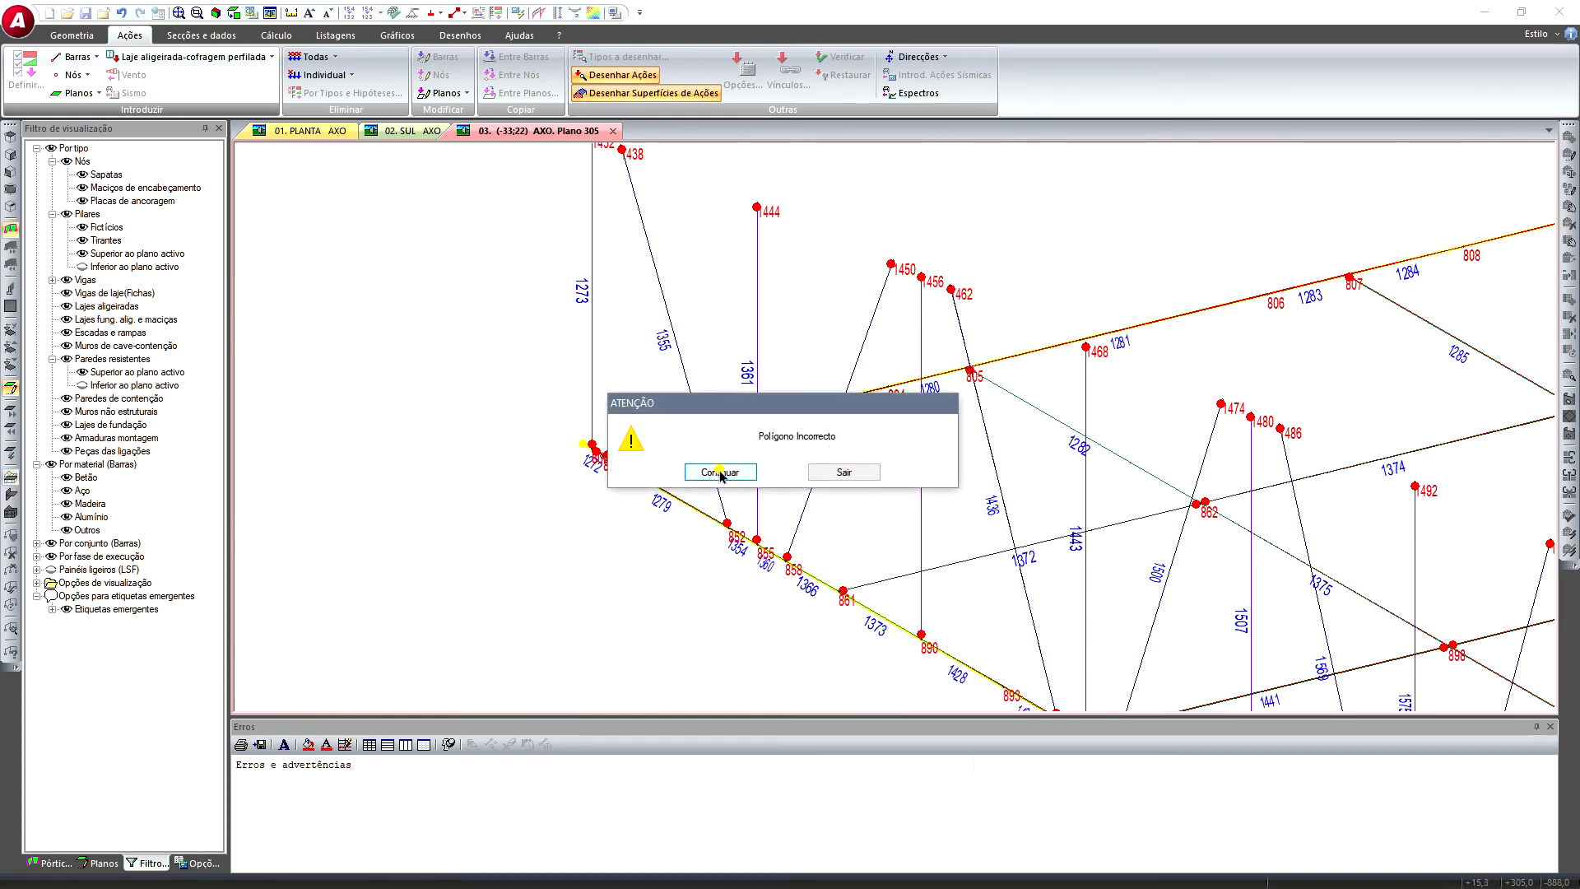
{"action": "left_click", "coordinate": [720, 472]}
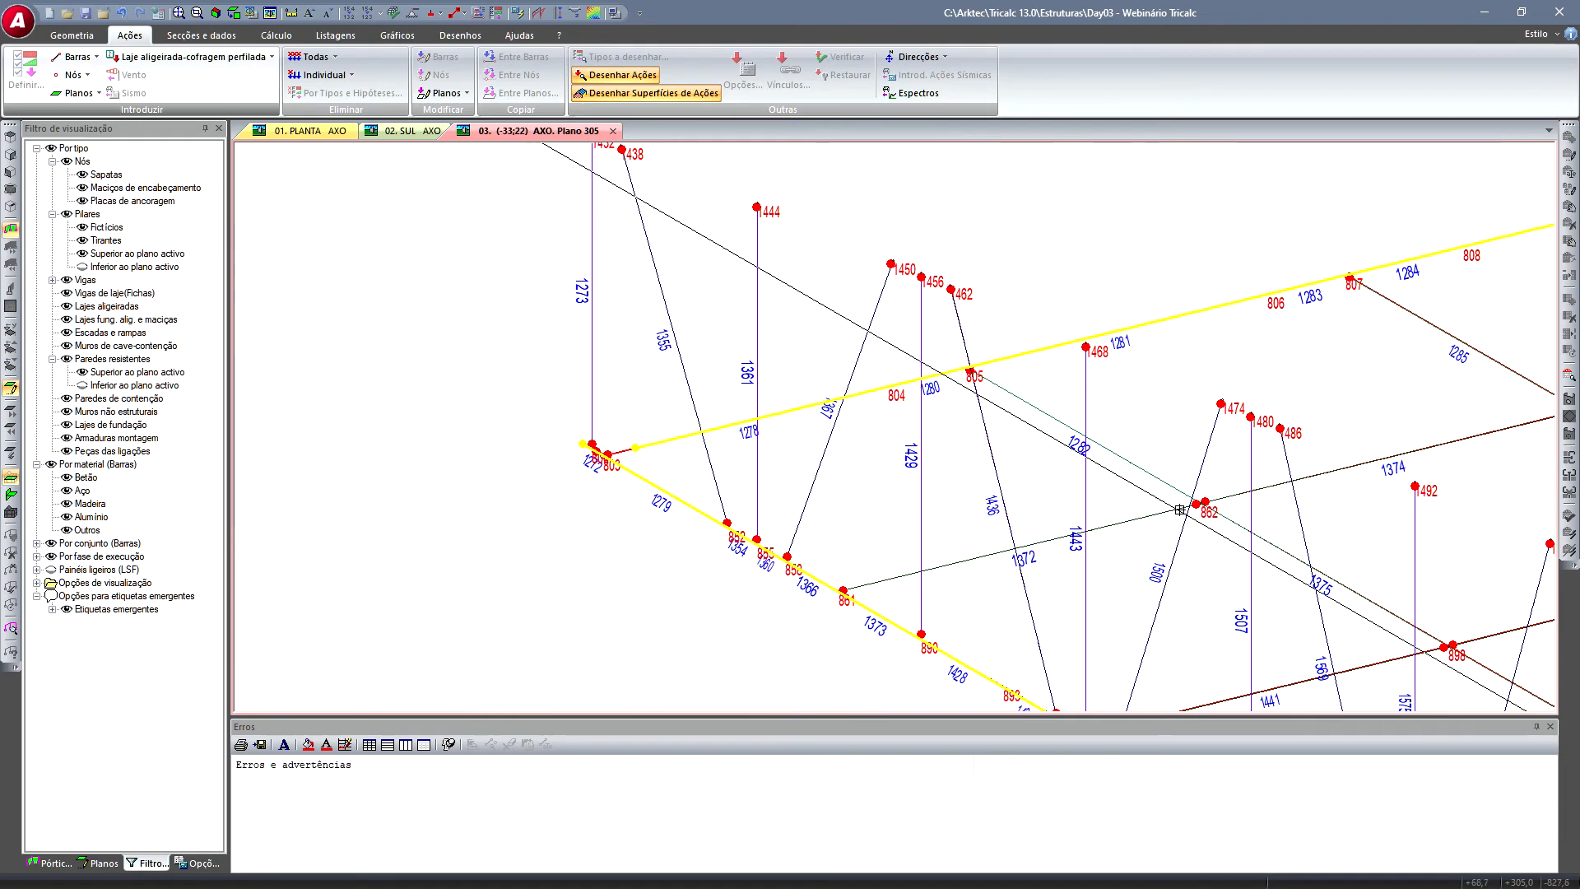
- Complete the roof load panel by defining its load distribution direction, close the action definition, and show the whole structure
{"action": "left_click", "coordinate": [1198, 503]}
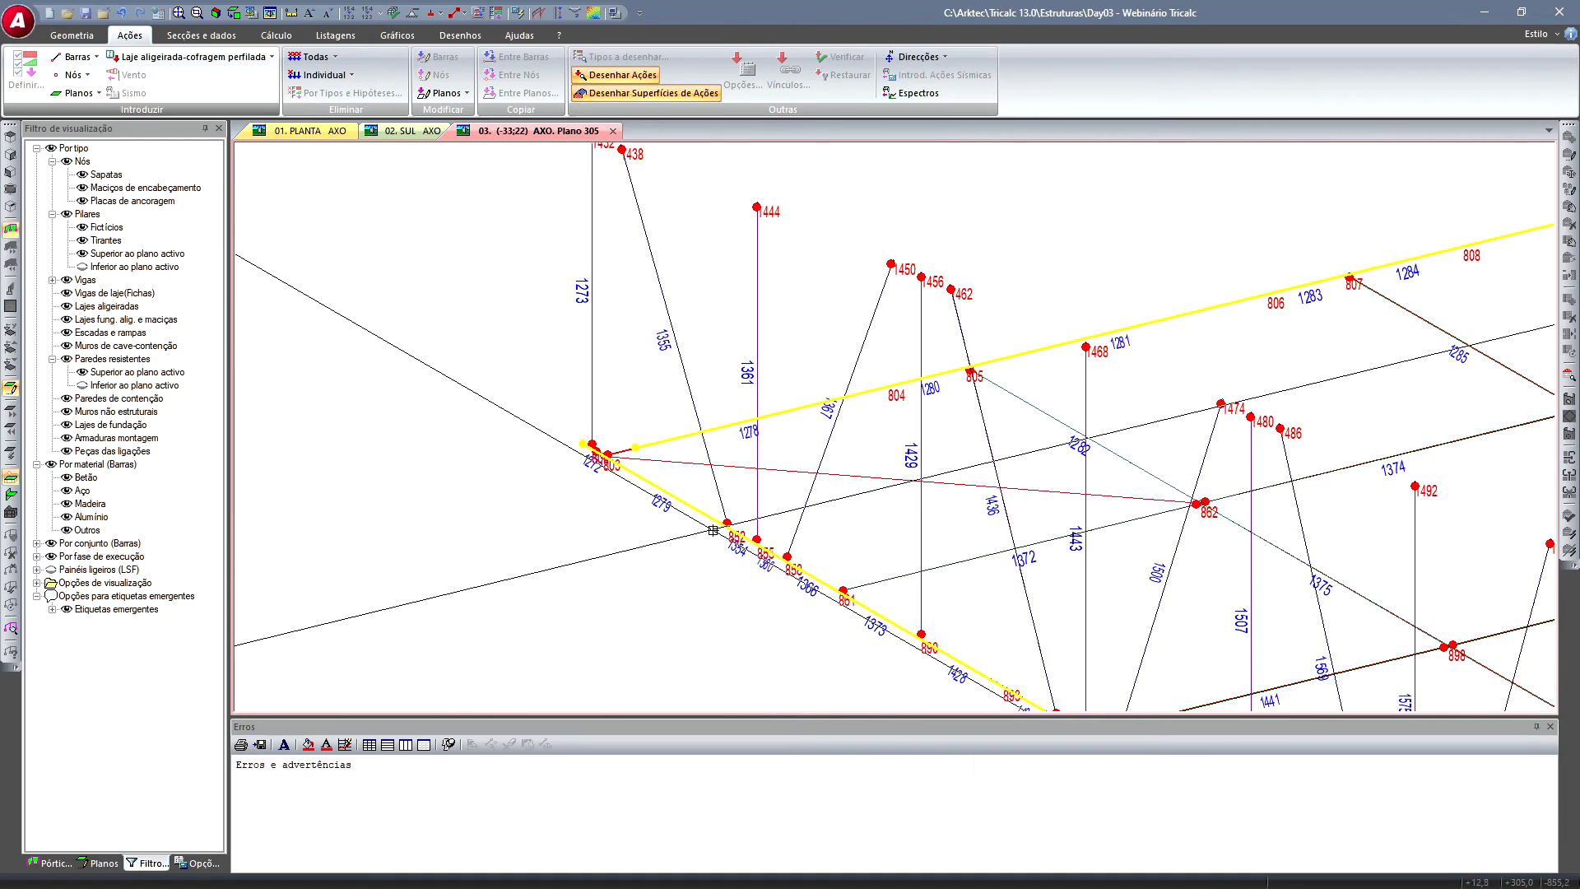
{"action": "left_click", "coordinate": [799, 499]}
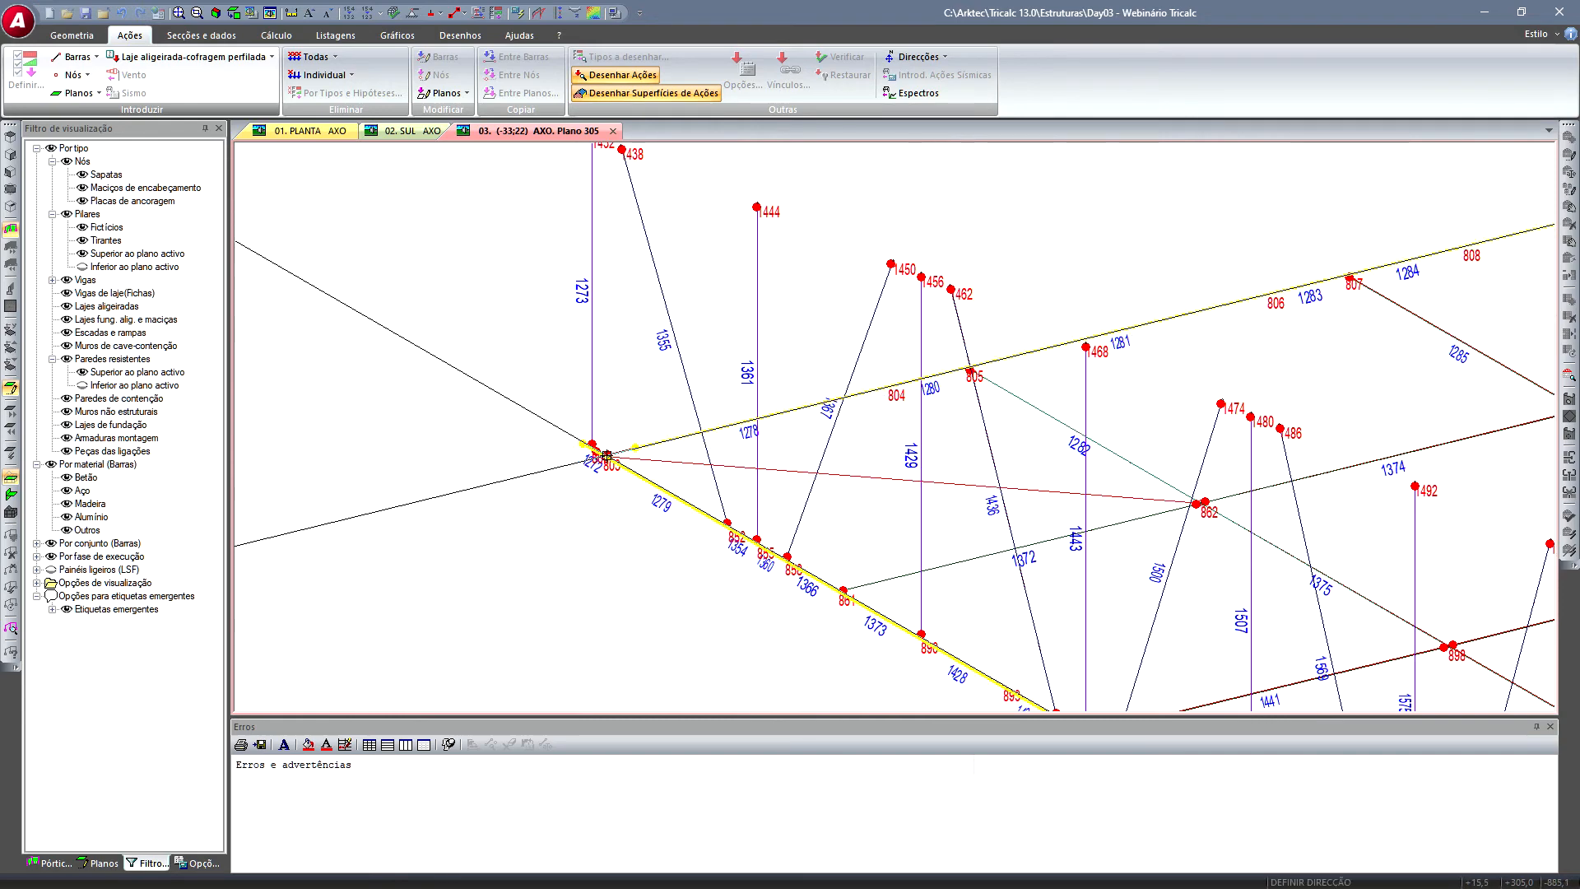
{"action": "left_click", "coordinate": [1181, 503]}
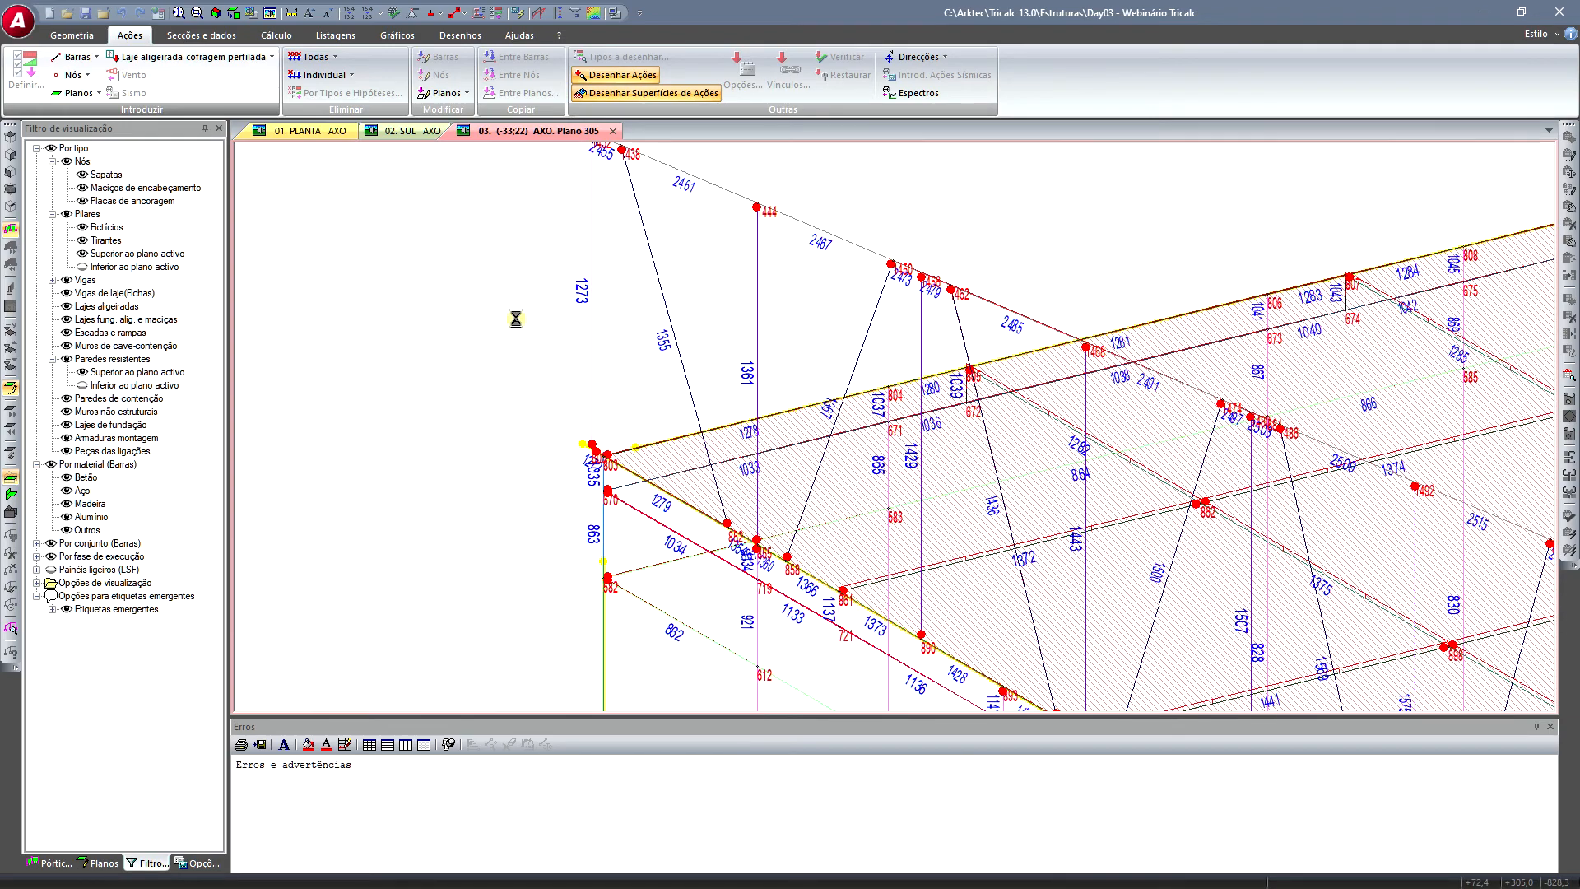
{"action": "left_click", "coordinate": [989, 466]}
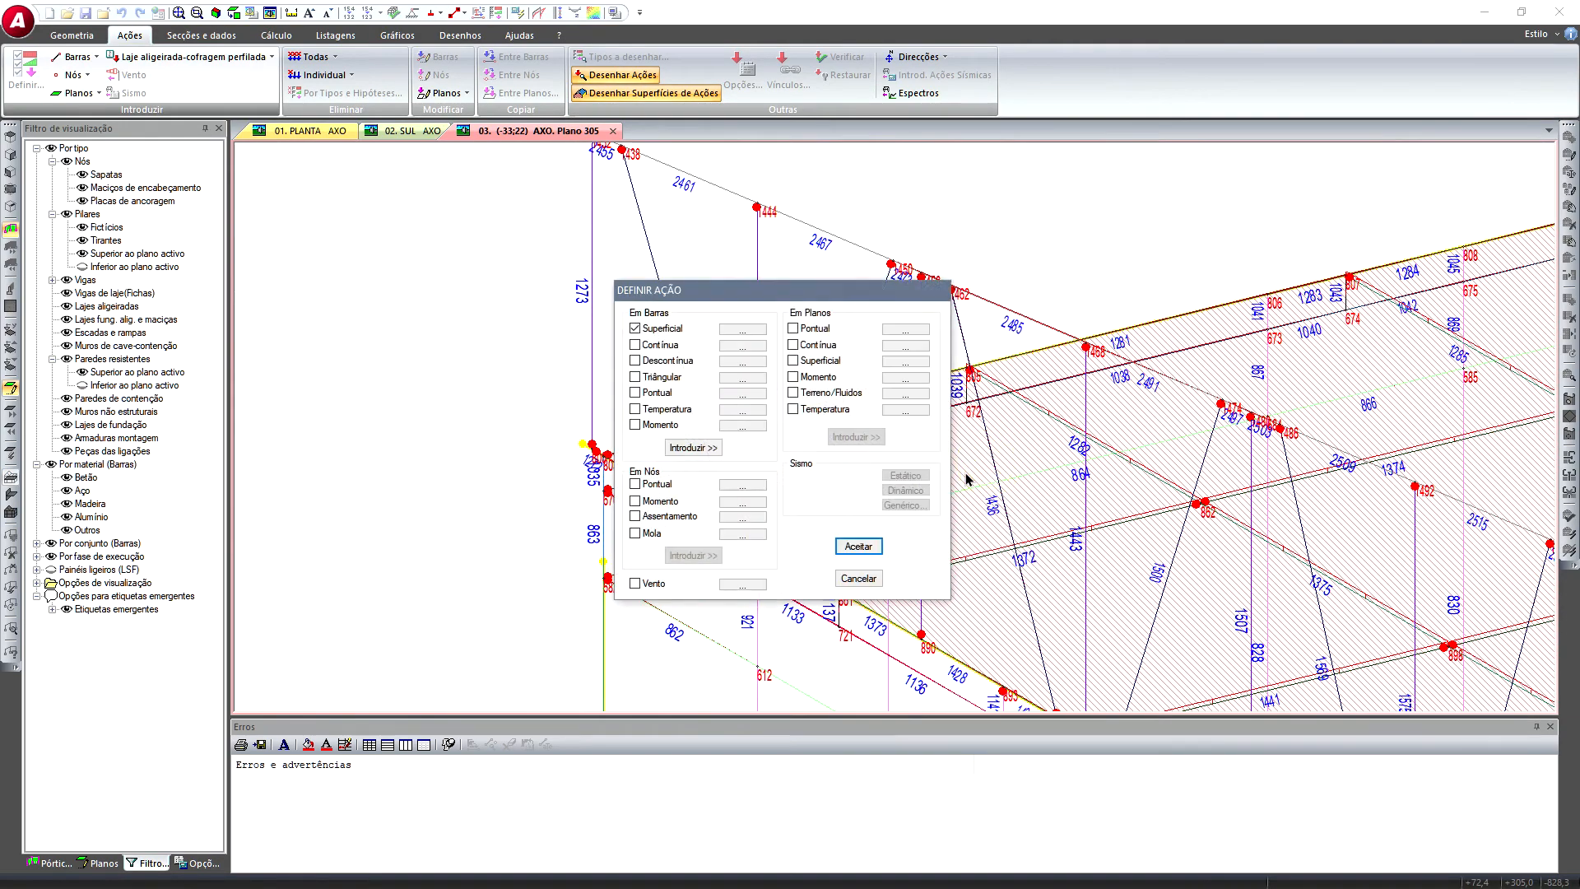
{"action": "left_click", "coordinate": [868, 574]}
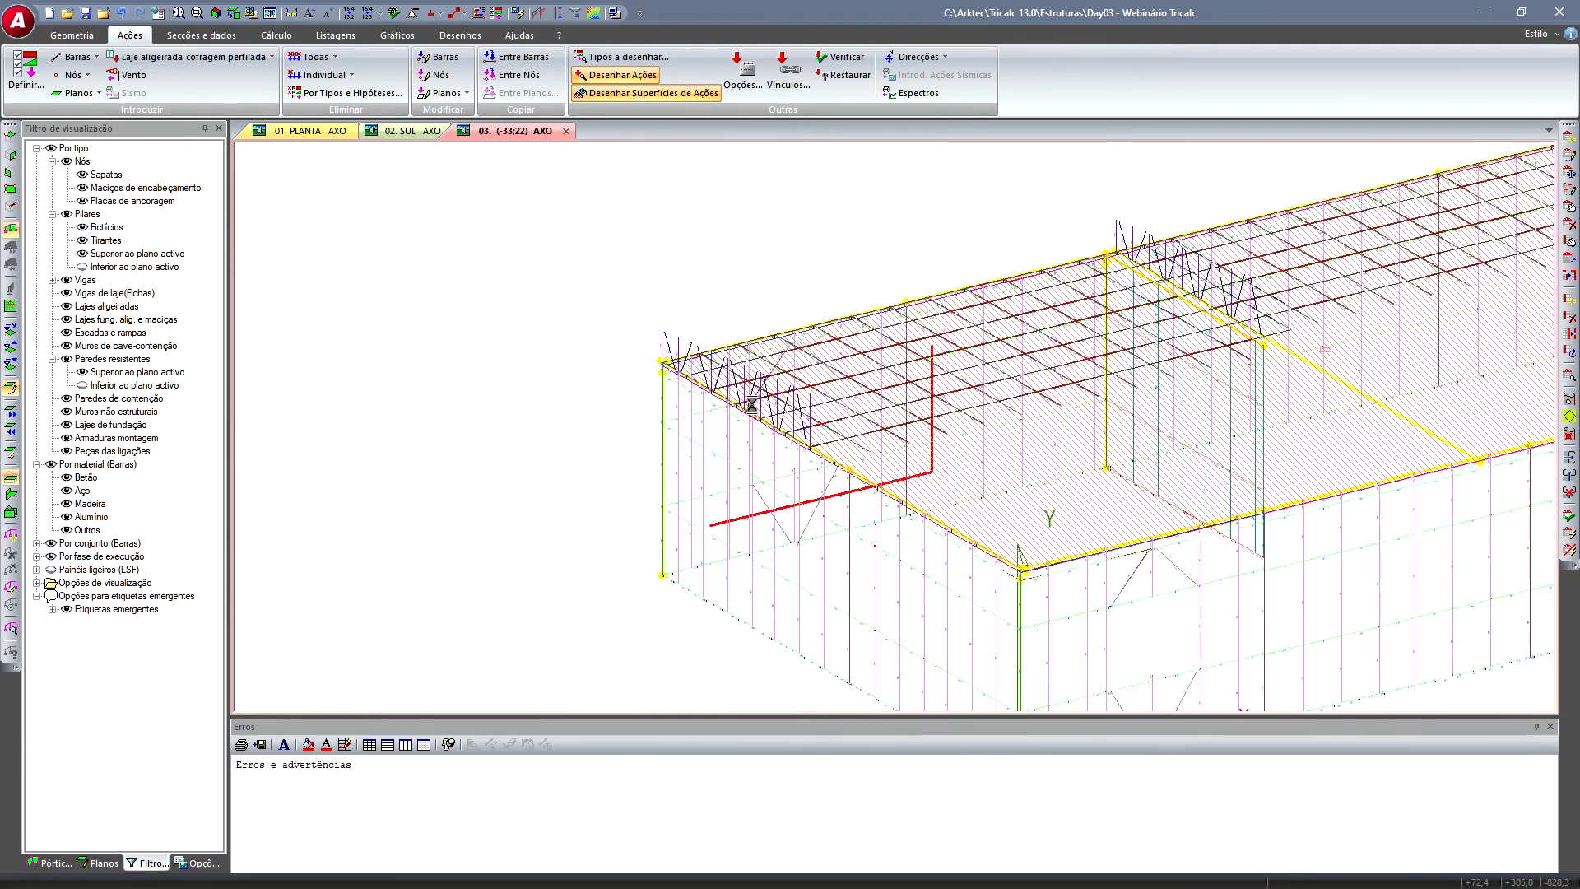
{"action": "left_click", "coordinate": [215, 13]}
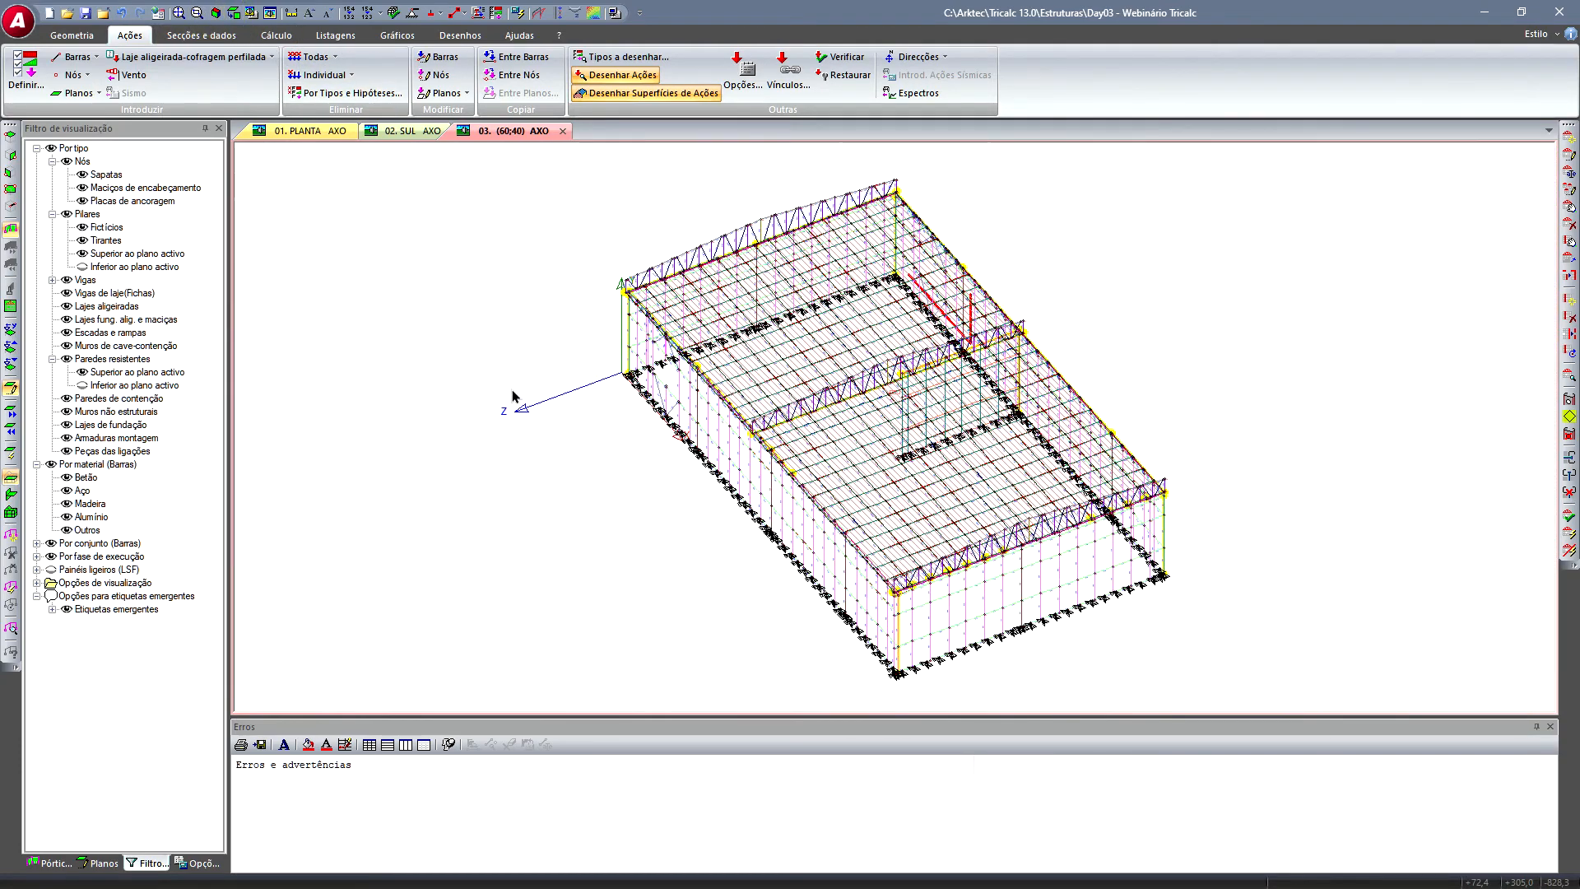
- In the force calculation options, enable second-order calculation and open its parameters
{"action": "left_click", "coordinate": [268, 37]}
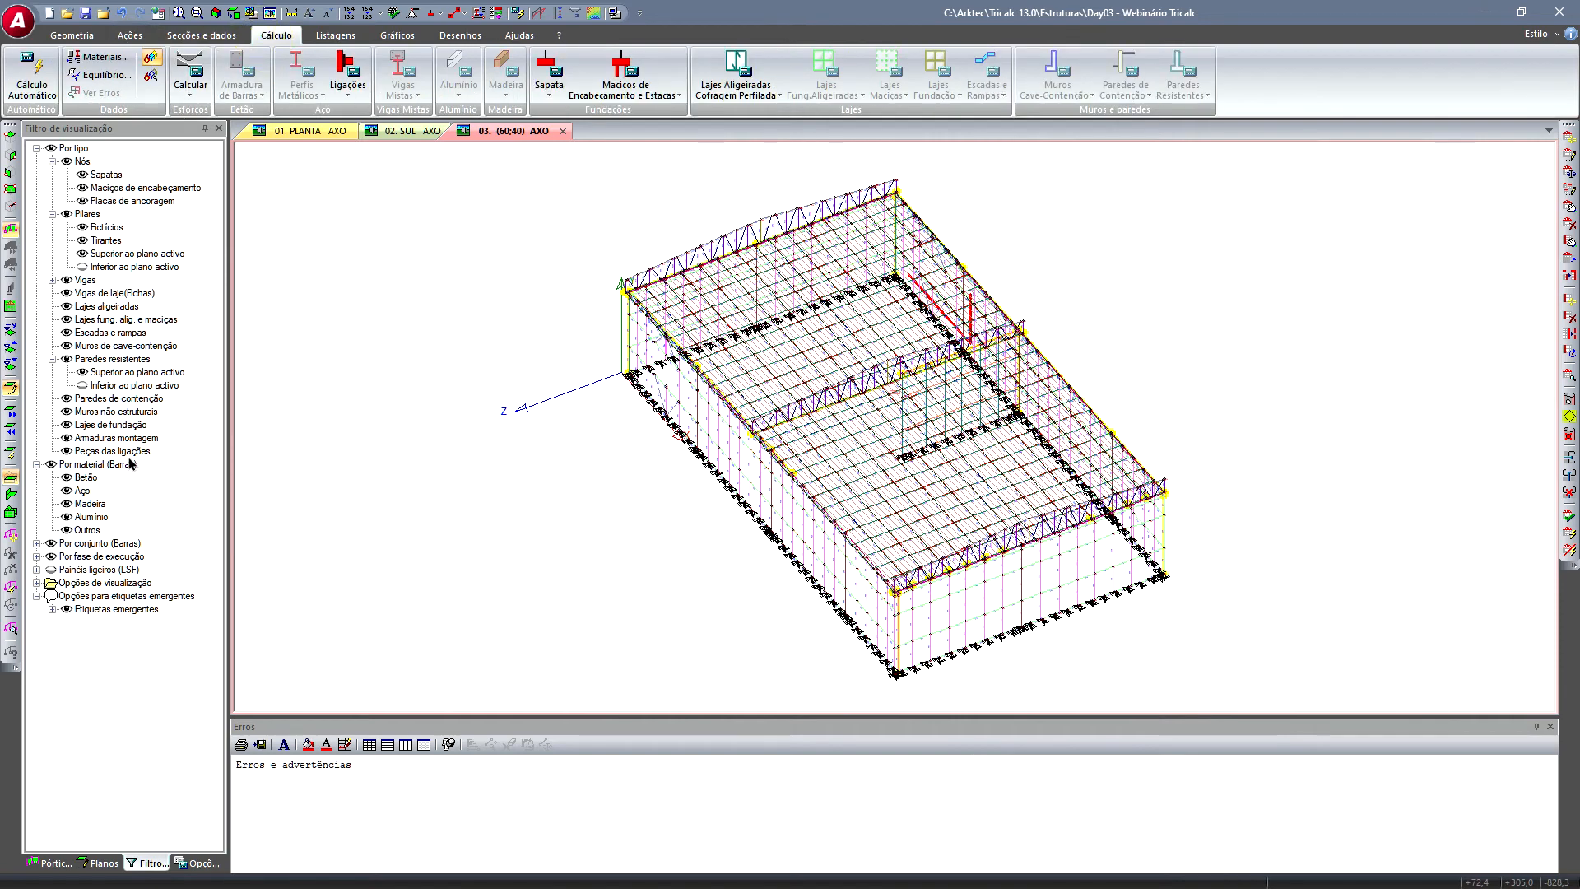
{"action": "left_click", "coordinate": [197, 863]}
{"action": "left_click", "coordinate": [39, 194]}
{"action": "double_click", "coordinate": [62, 181]}
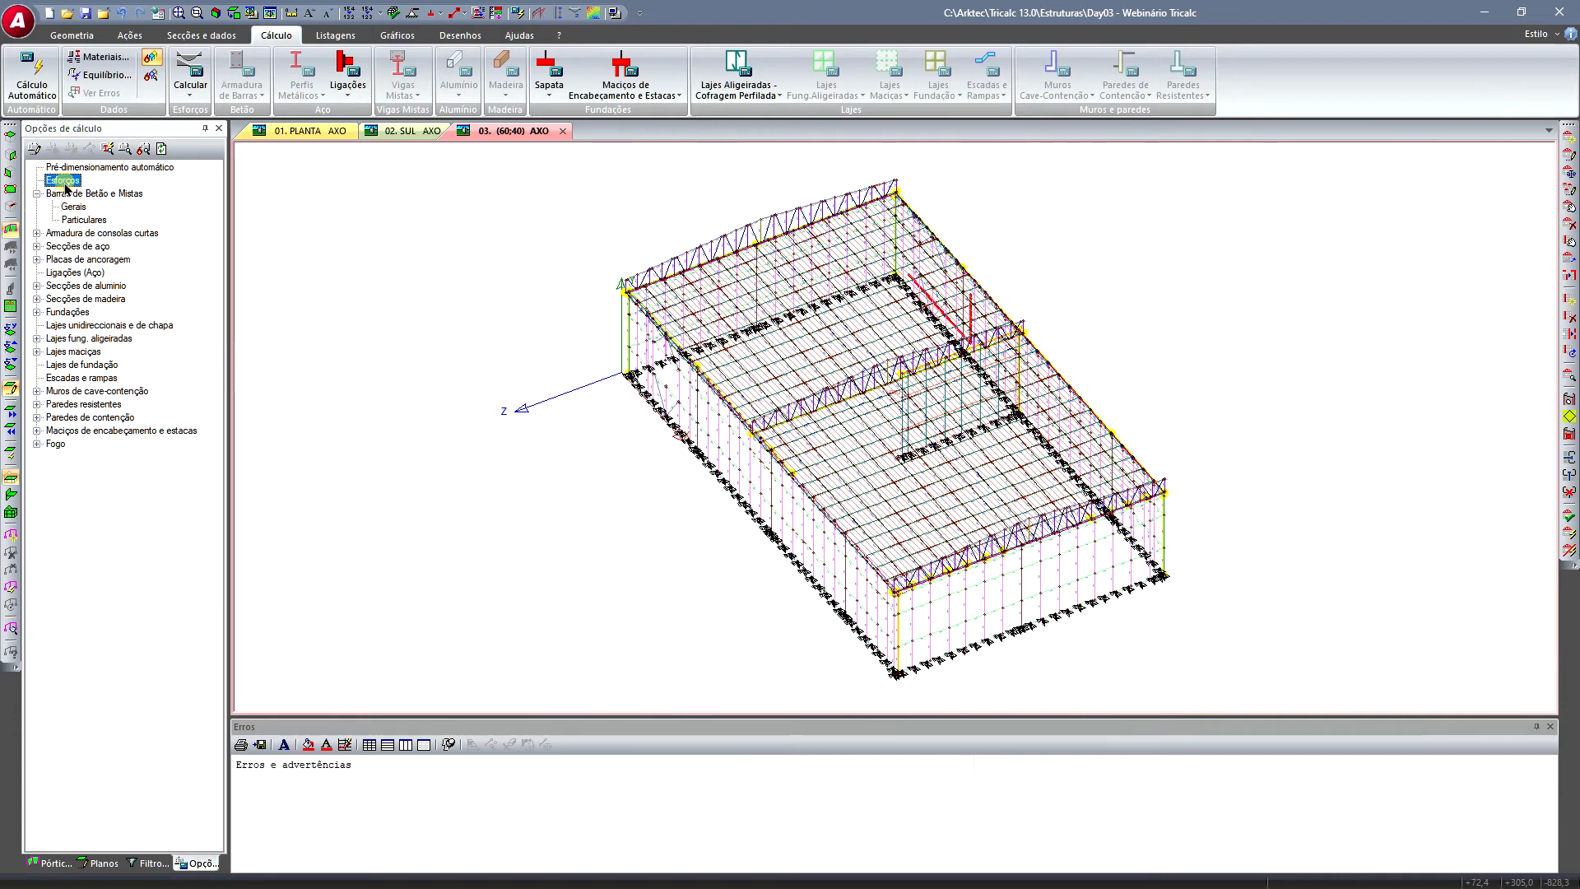
{"action": "left_click", "coordinate": [885, 377]}
{"action": "left_click", "coordinate": [991, 378]}
- Limit the second-order calculation to steel and E.L.U., set the maximum displacement difference to 0,1 cm, and accept the options
{"action": "left_click", "coordinate": [570, 261]}
{"action": "left_click", "coordinate": [576, 295]}
{"action": "left_click", "coordinate": [576, 313]}
{"action": "left_click", "coordinate": [579, 330]}
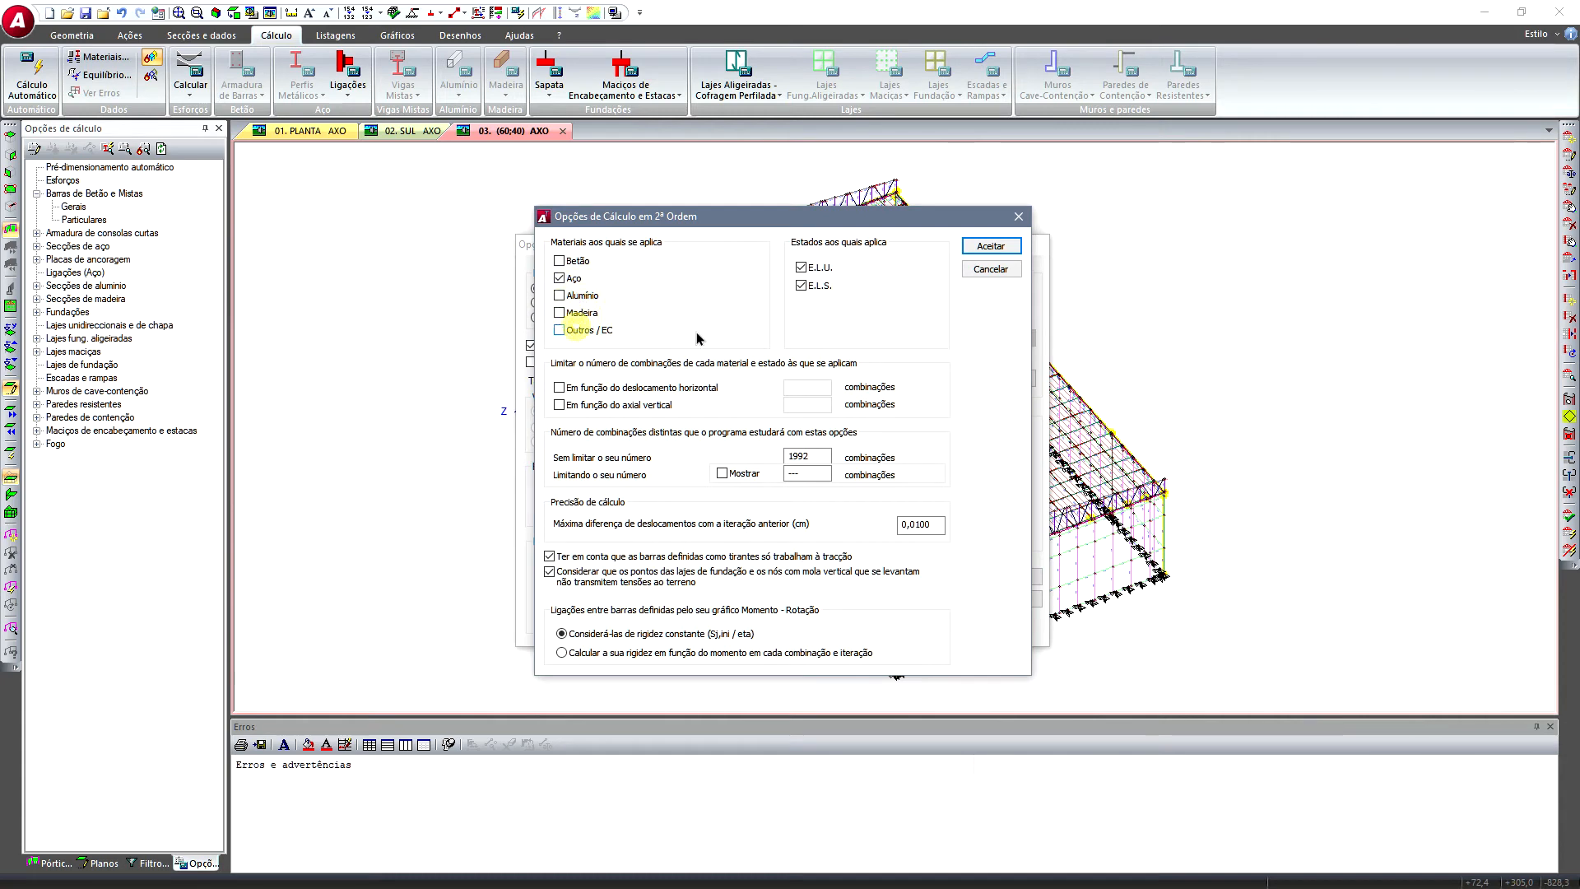
{"action": "left_click", "coordinate": [815, 285]}
{"action": "double_click", "coordinate": [919, 524]}
{"action": "type", "text": "0,1"}
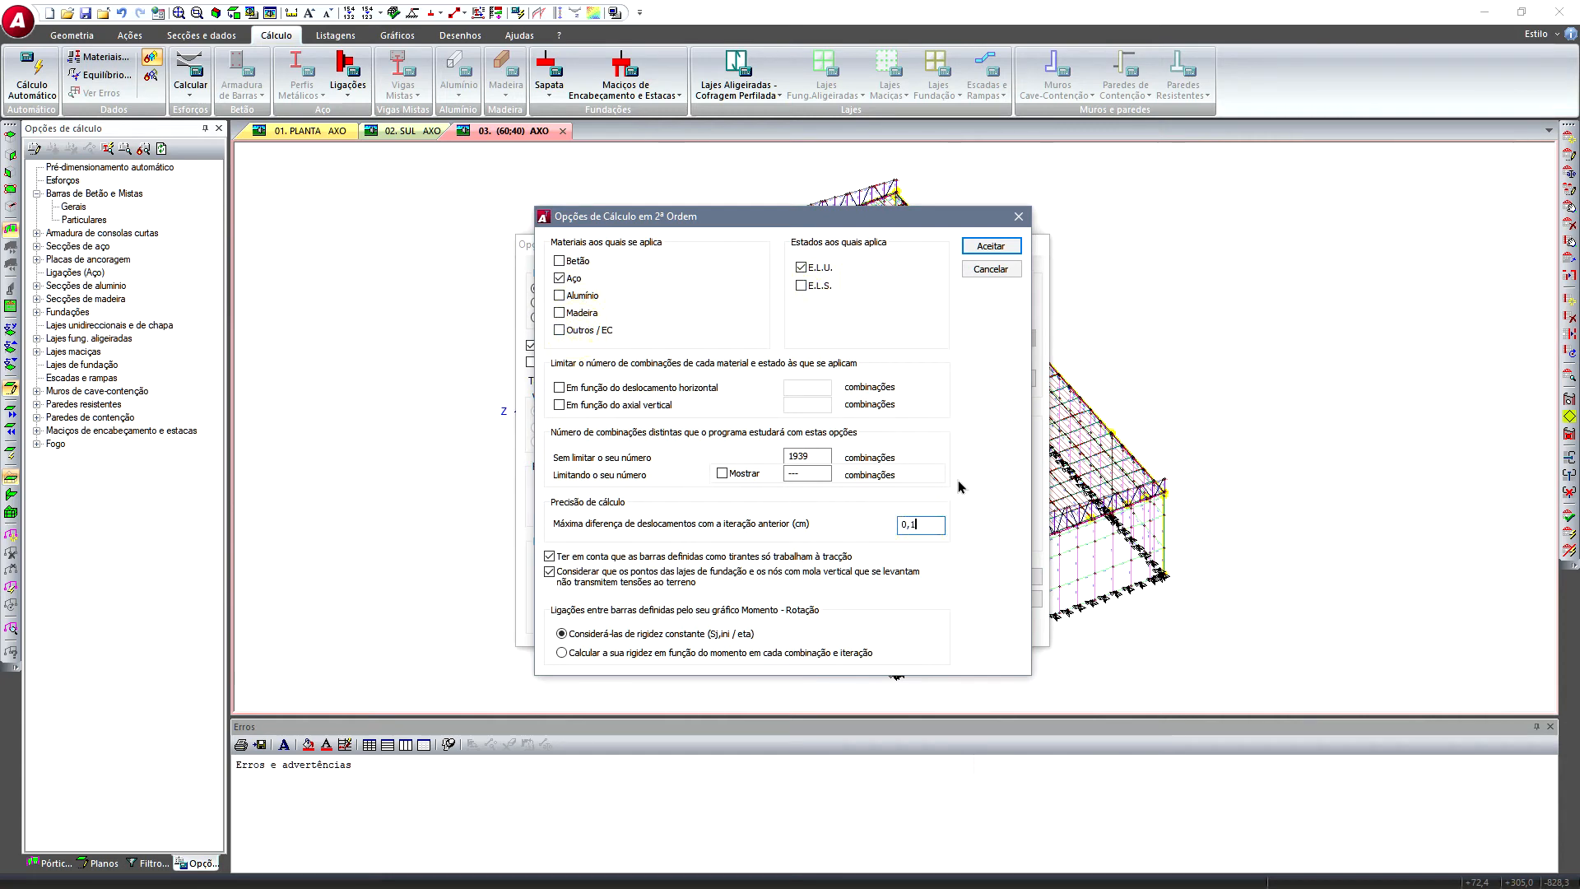
{"action": "left_click", "coordinate": [991, 246]}
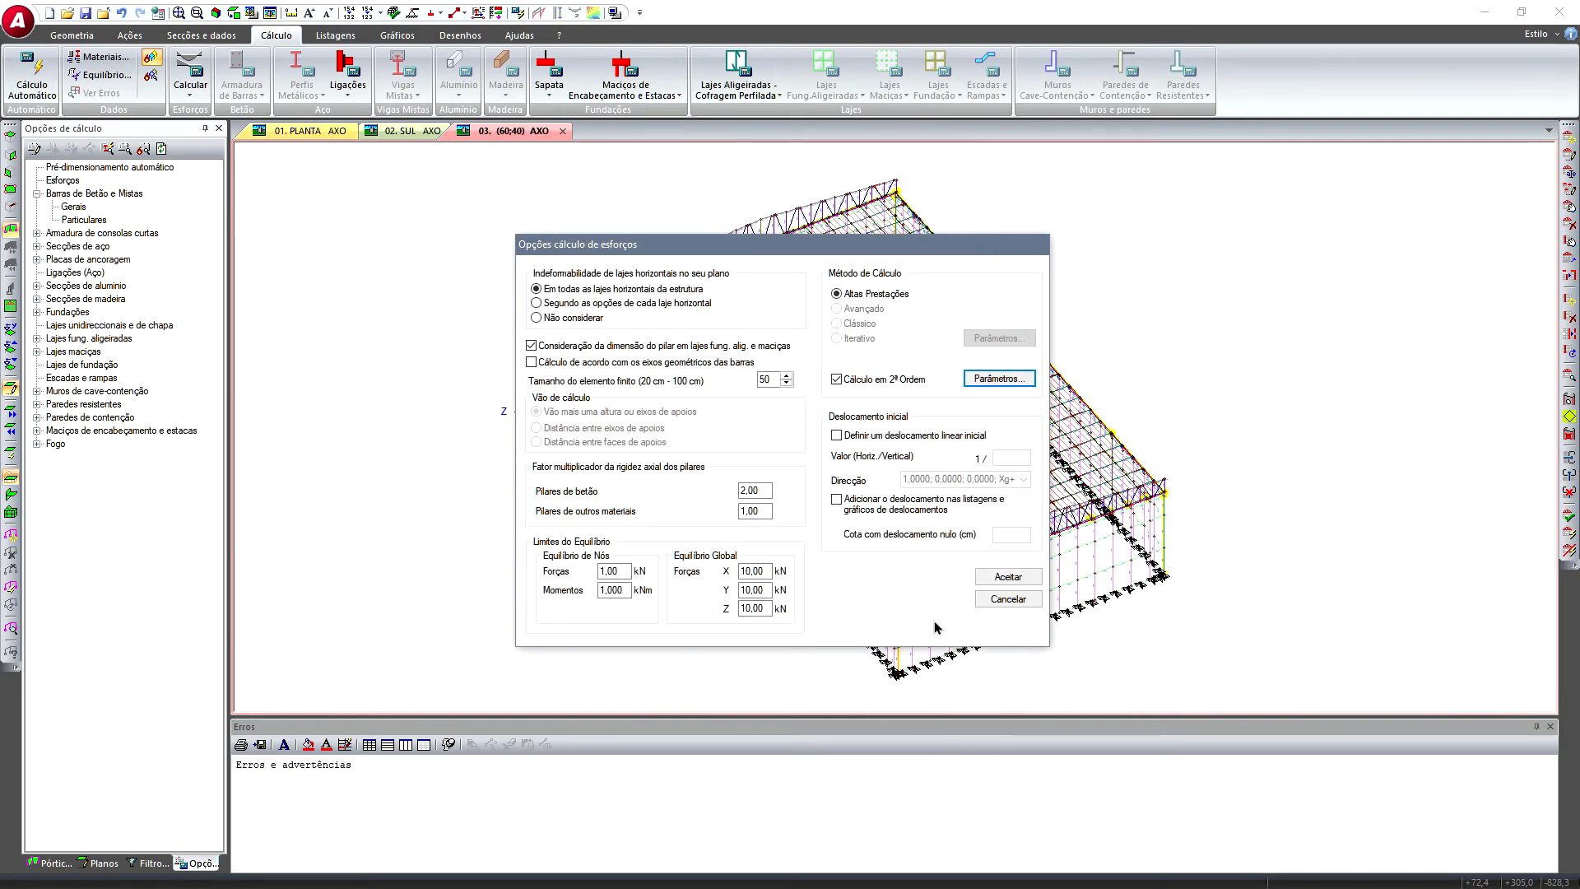
{"action": "left_click", "coordinate": [1006, 578]}
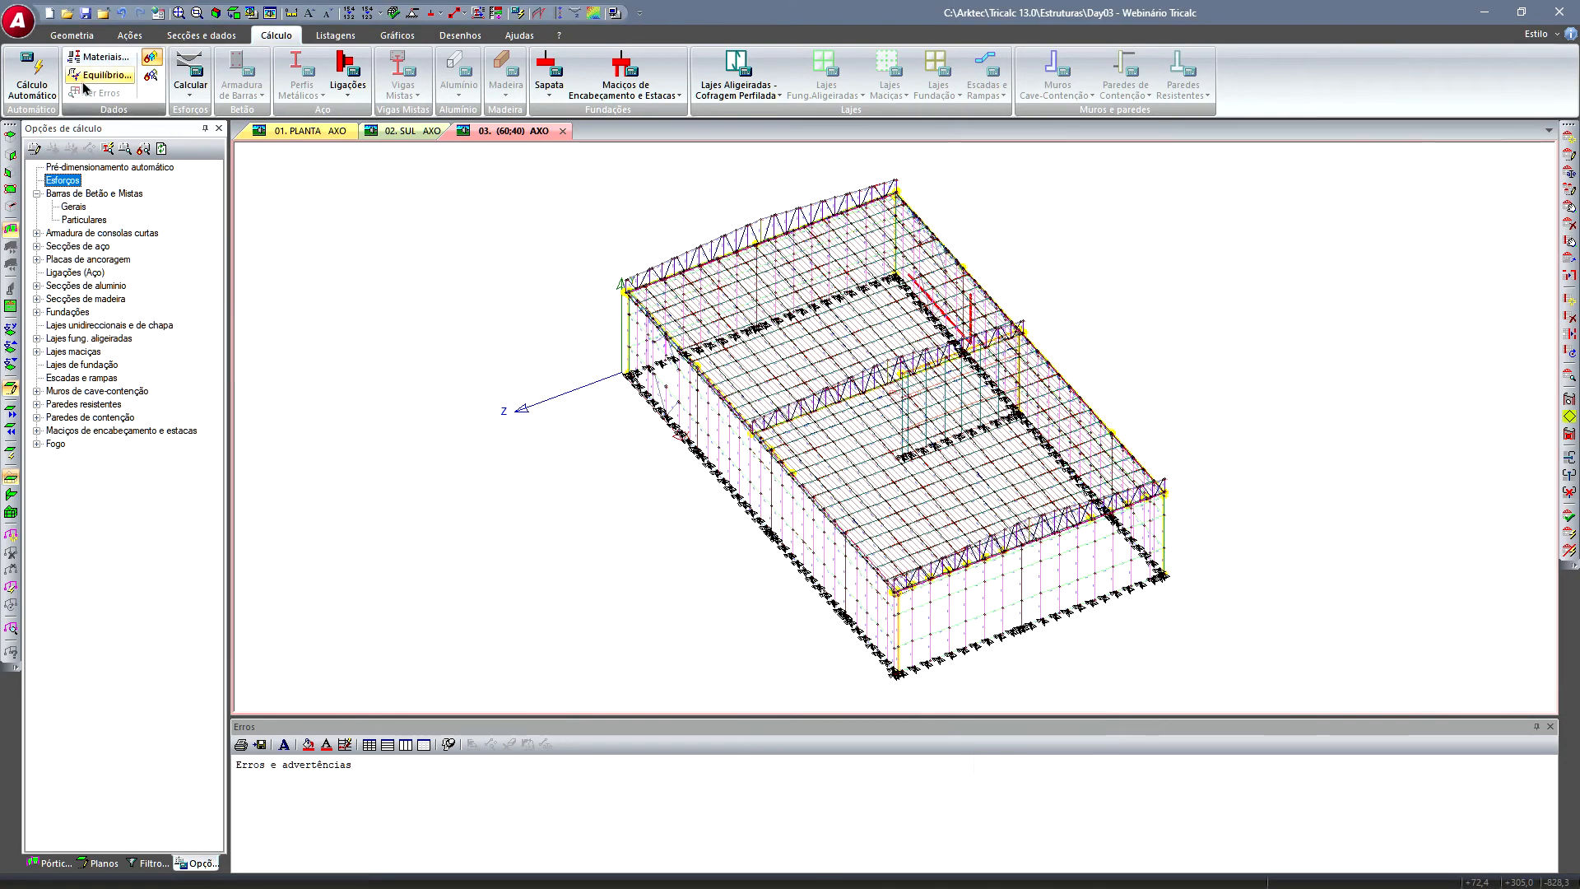
- Run the automatic calculation once for metal profiles only, declining to re-evaluate the slab, wind surface and load panel actions
{"action": "left_click", "coordinate": [32, 72]}
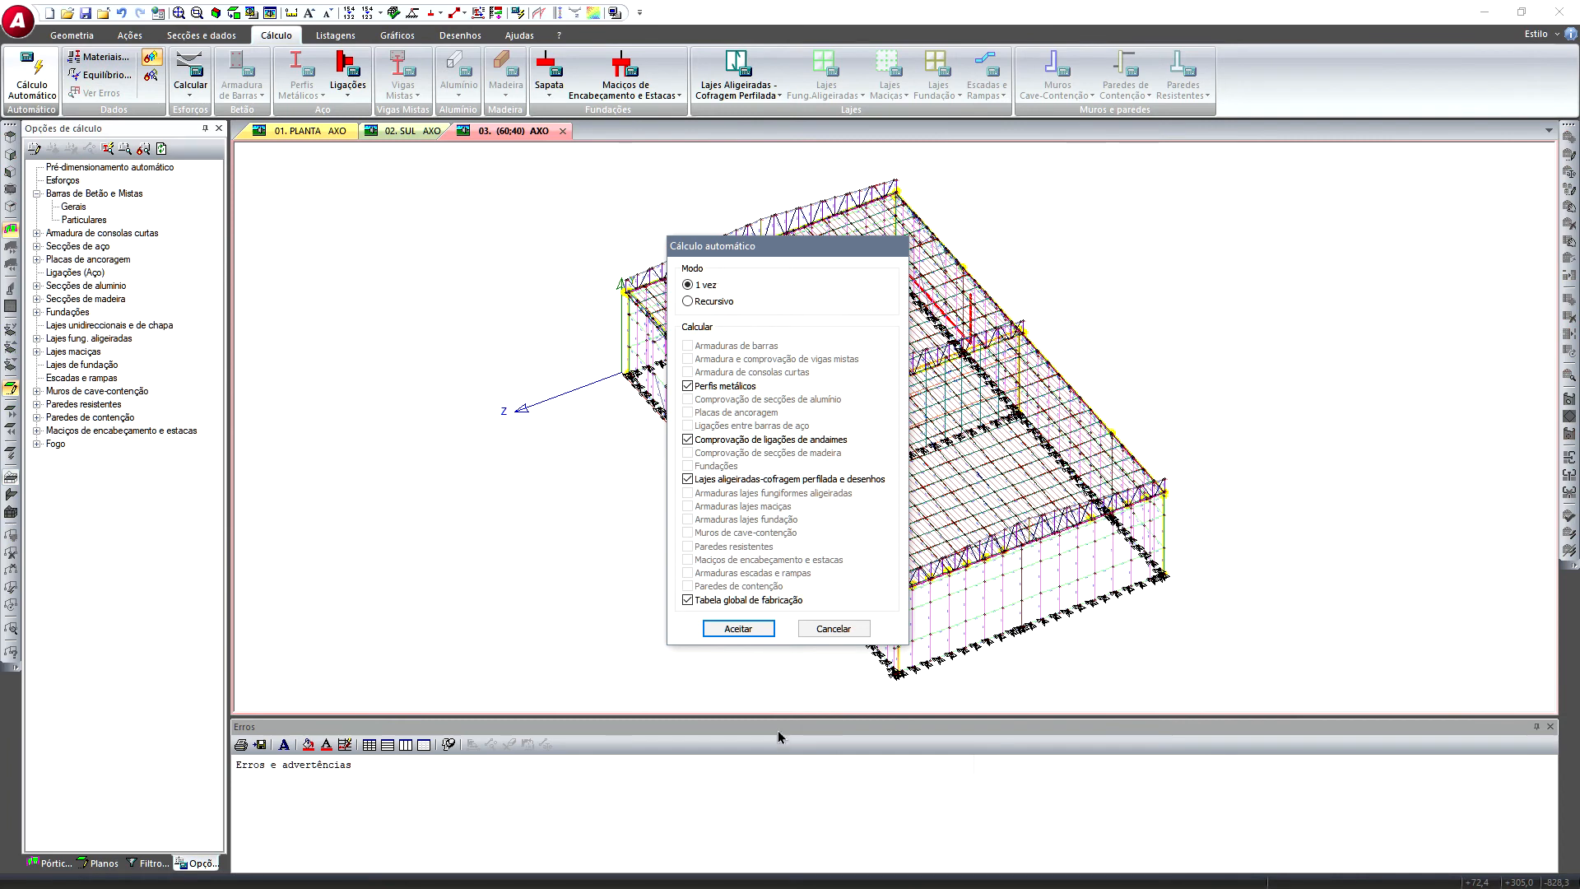
{"action": "left_click", "coordinate": [756, 439]}
{"action": "left_click", "coordinate": [740, 482]}
{"action": "left_click", "coordinate": [762, 601]}
{"action": "left_click", "coordinate": [759, 630]}
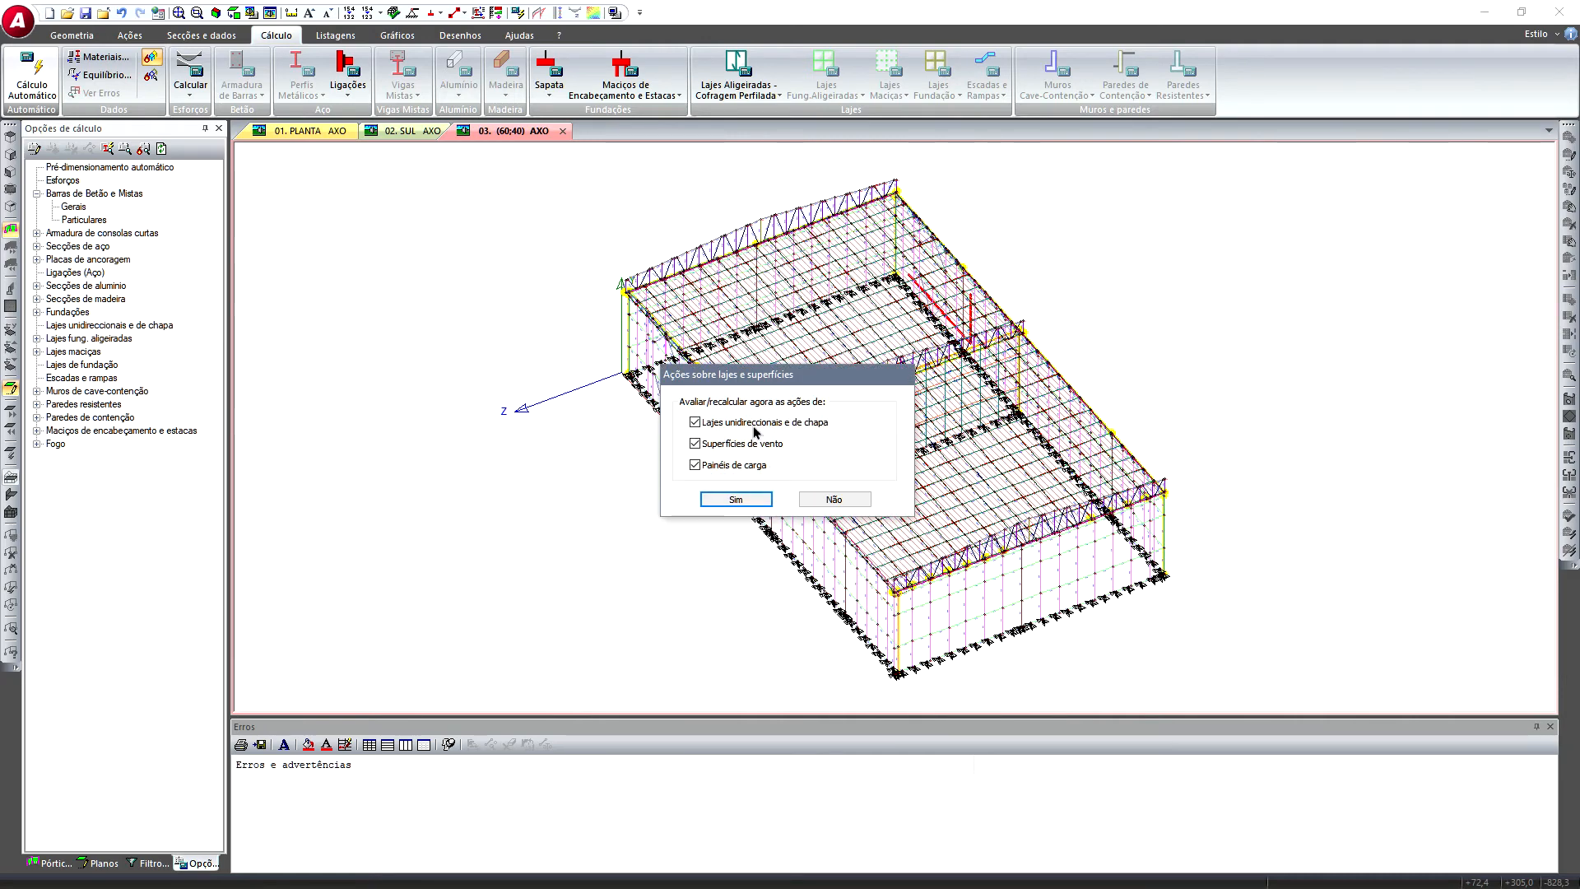
{"action": "left_click", "coordinate": [827, 500]}
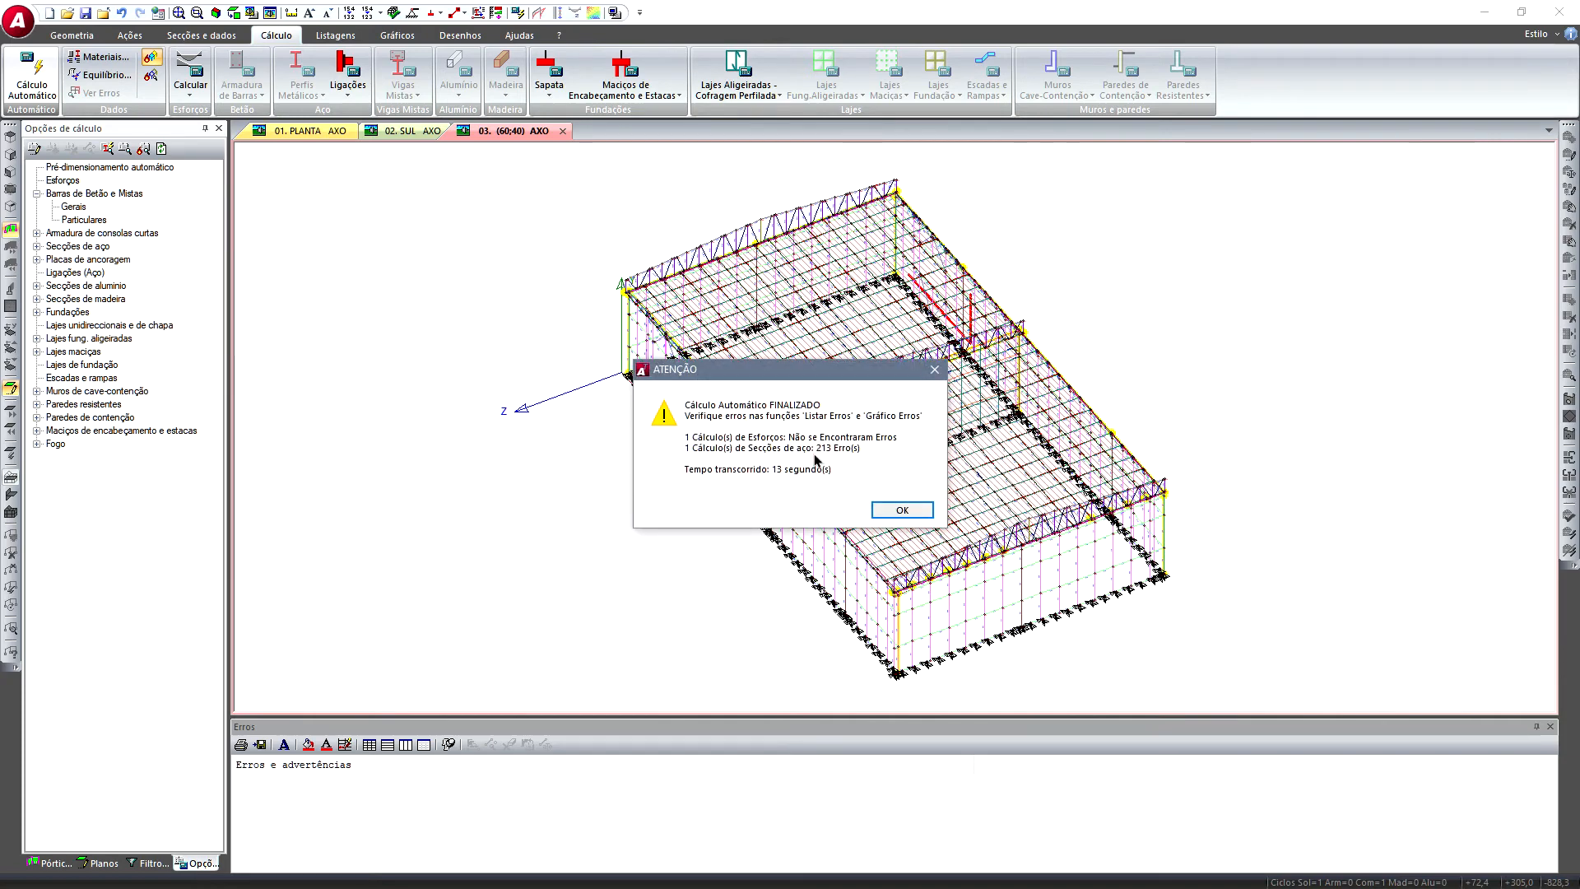
{"action": "left_click", "coordinate": [896, 510]}
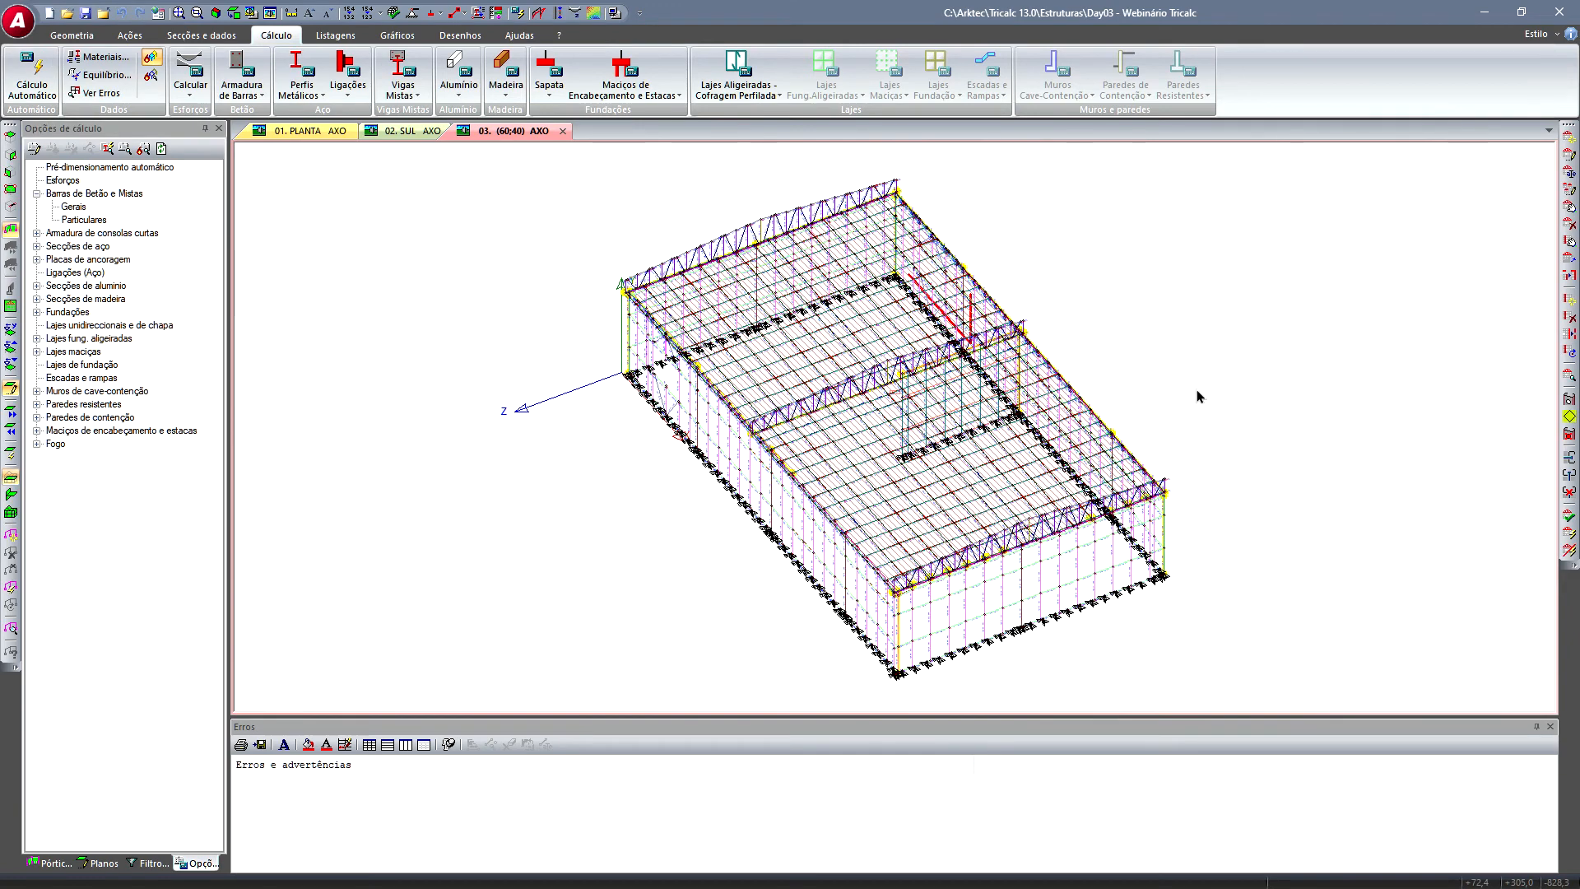
- Display the steel stress graph and examine the utilisation of the roof and wall bars against the colour scale
{"action": "middle_click_drag", "start_coordinate": [917, 436], "coordinate": [938, 431]}
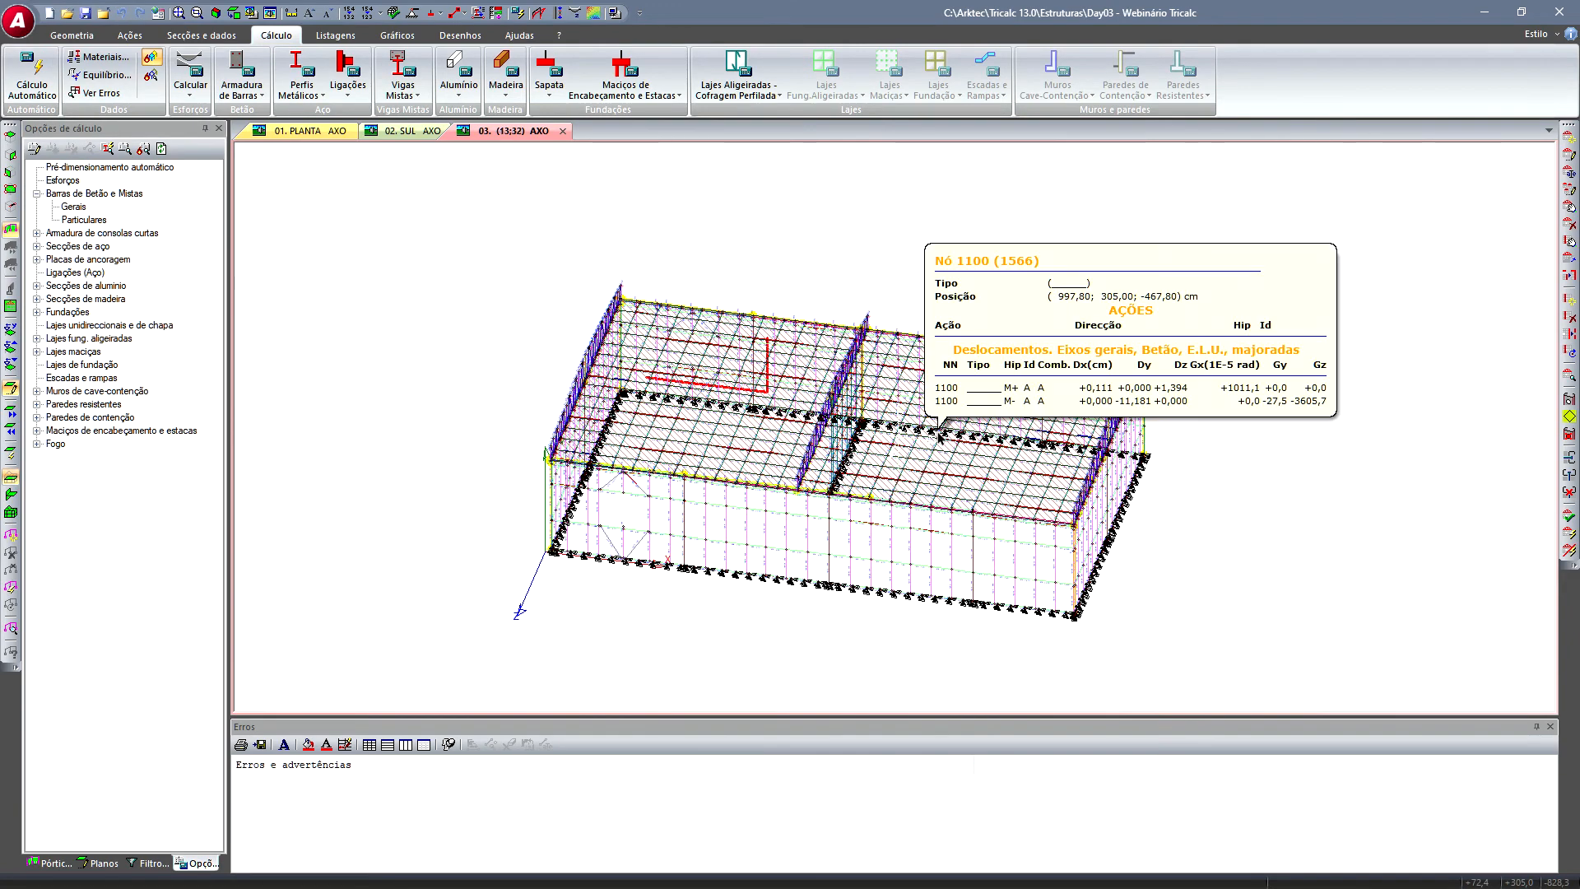
{"action": "left_click", "coordinate": [376, 39]}
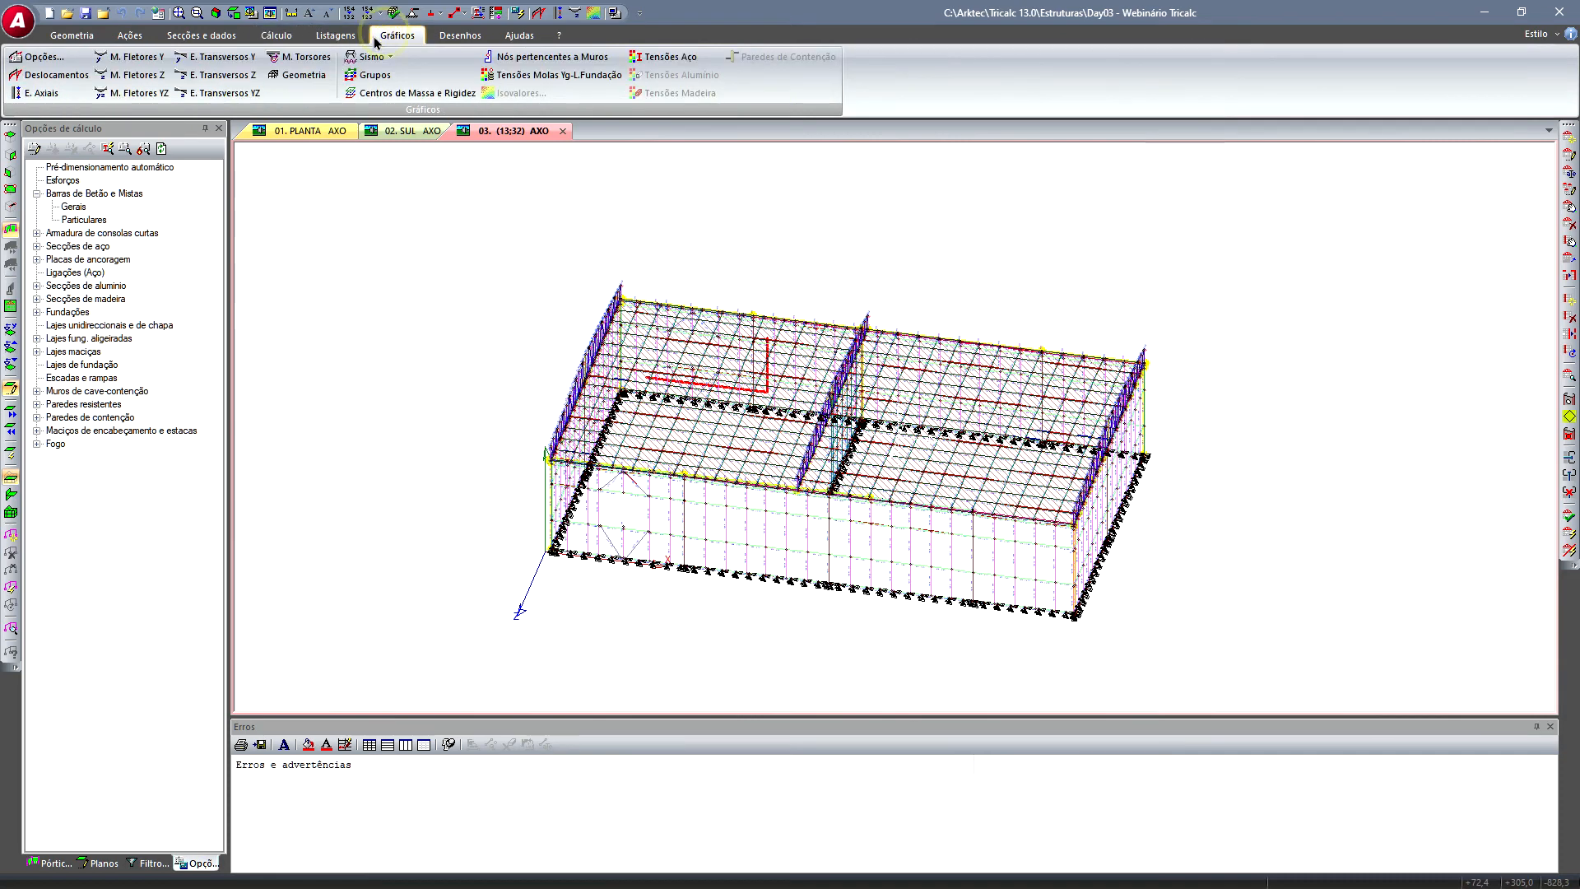
{"action": "left_click", "coordinate": [641, 57]}
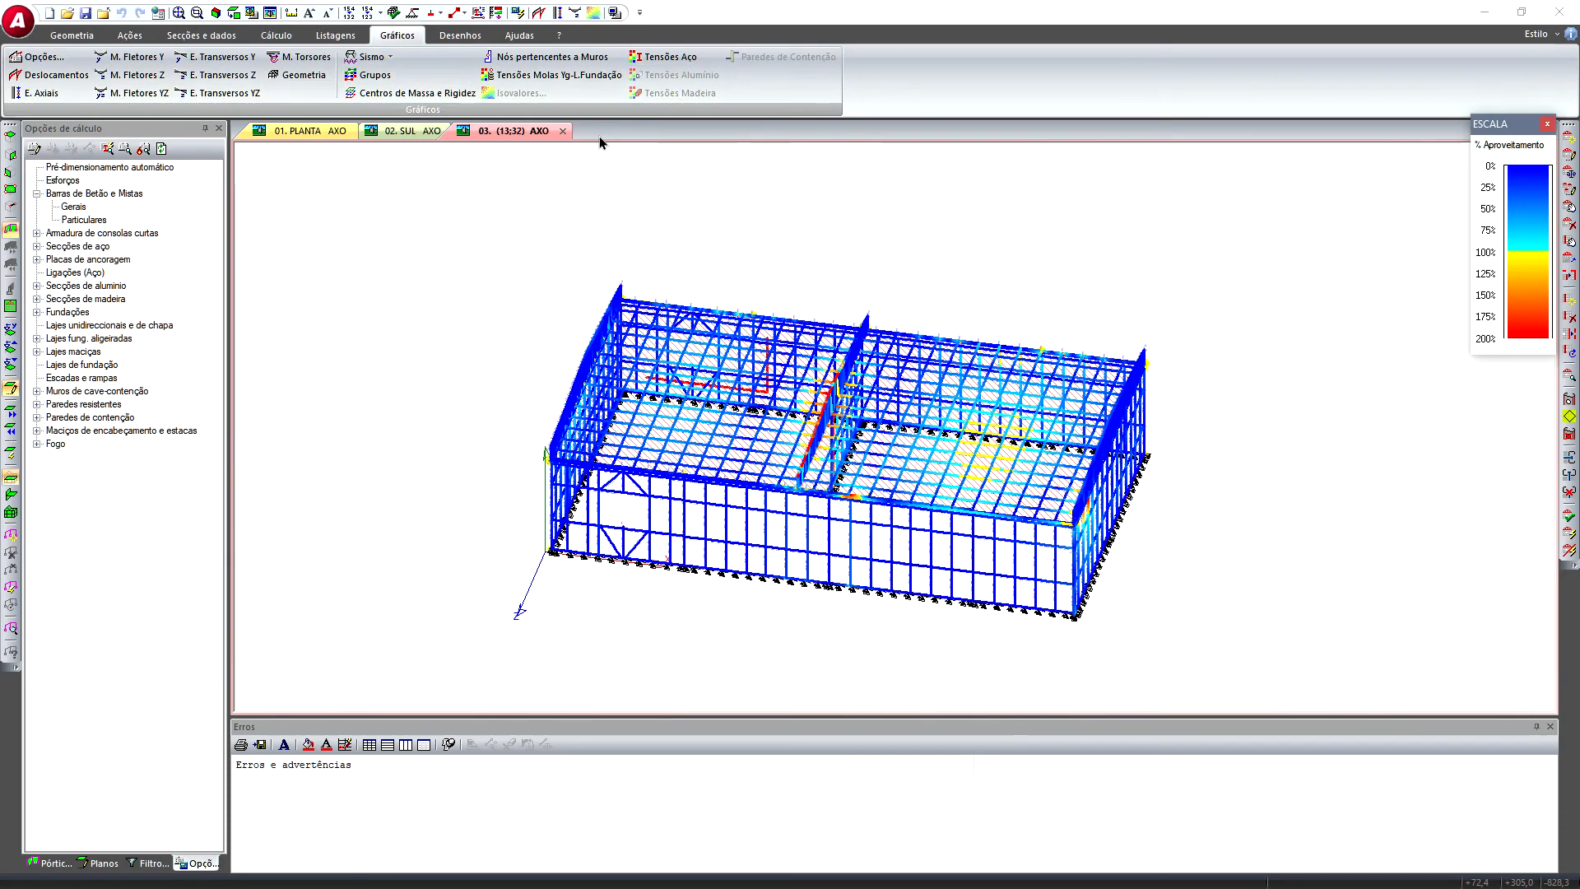
{"action": "left_click_drag", "start_coordinate": [1494, 136], "coordinate": [1299, 353]}
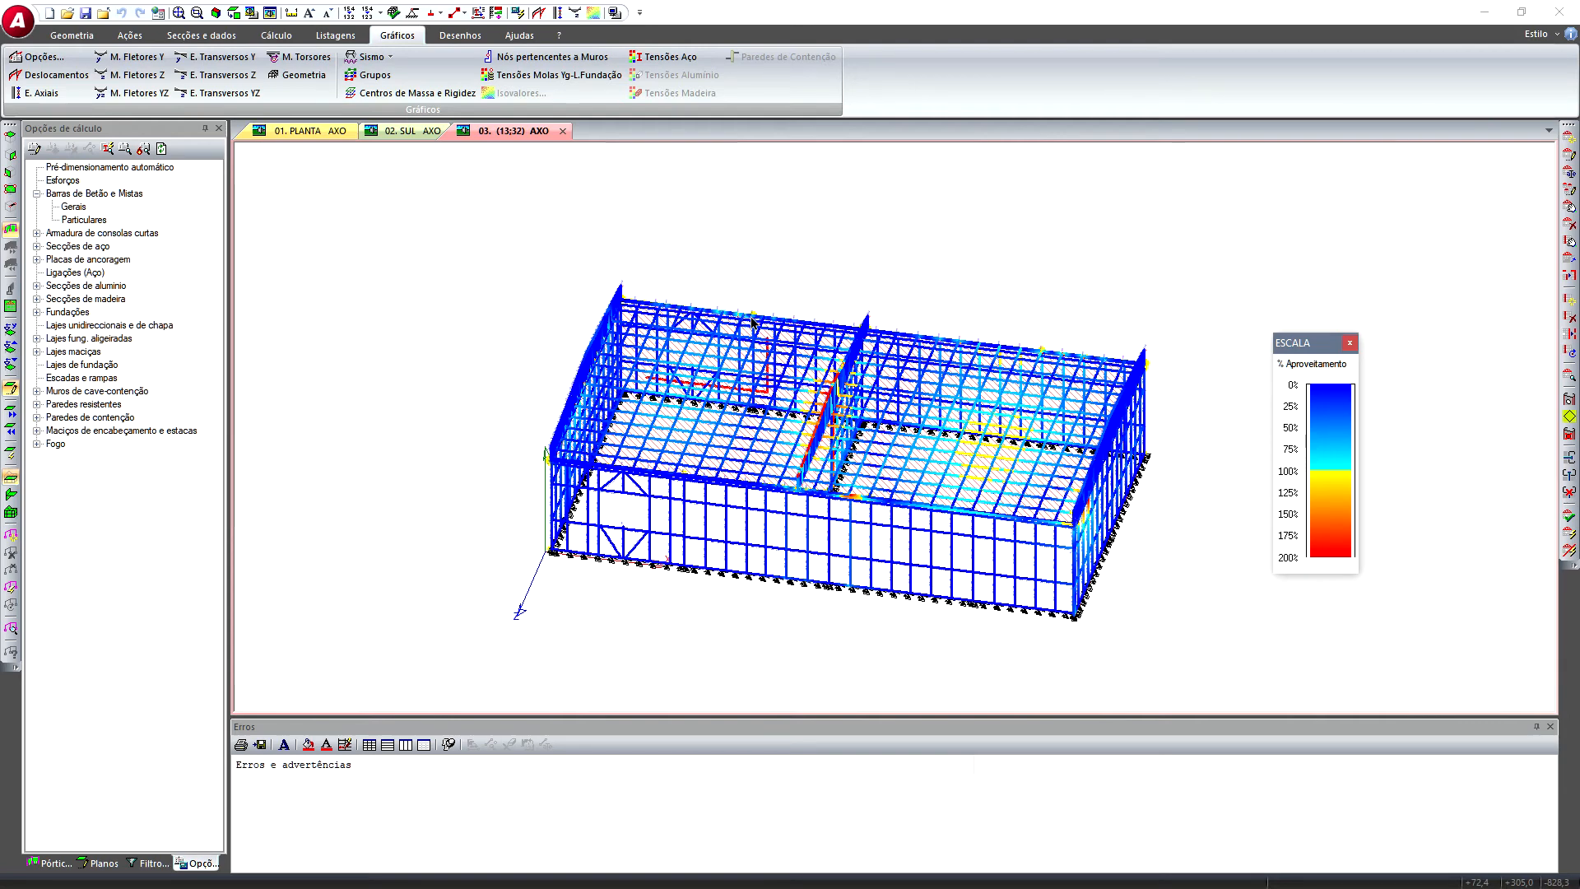
{"action": "scroll", "coordinate": [1029, 359], "scroll_direction": "up", "scroll_amount": 2}
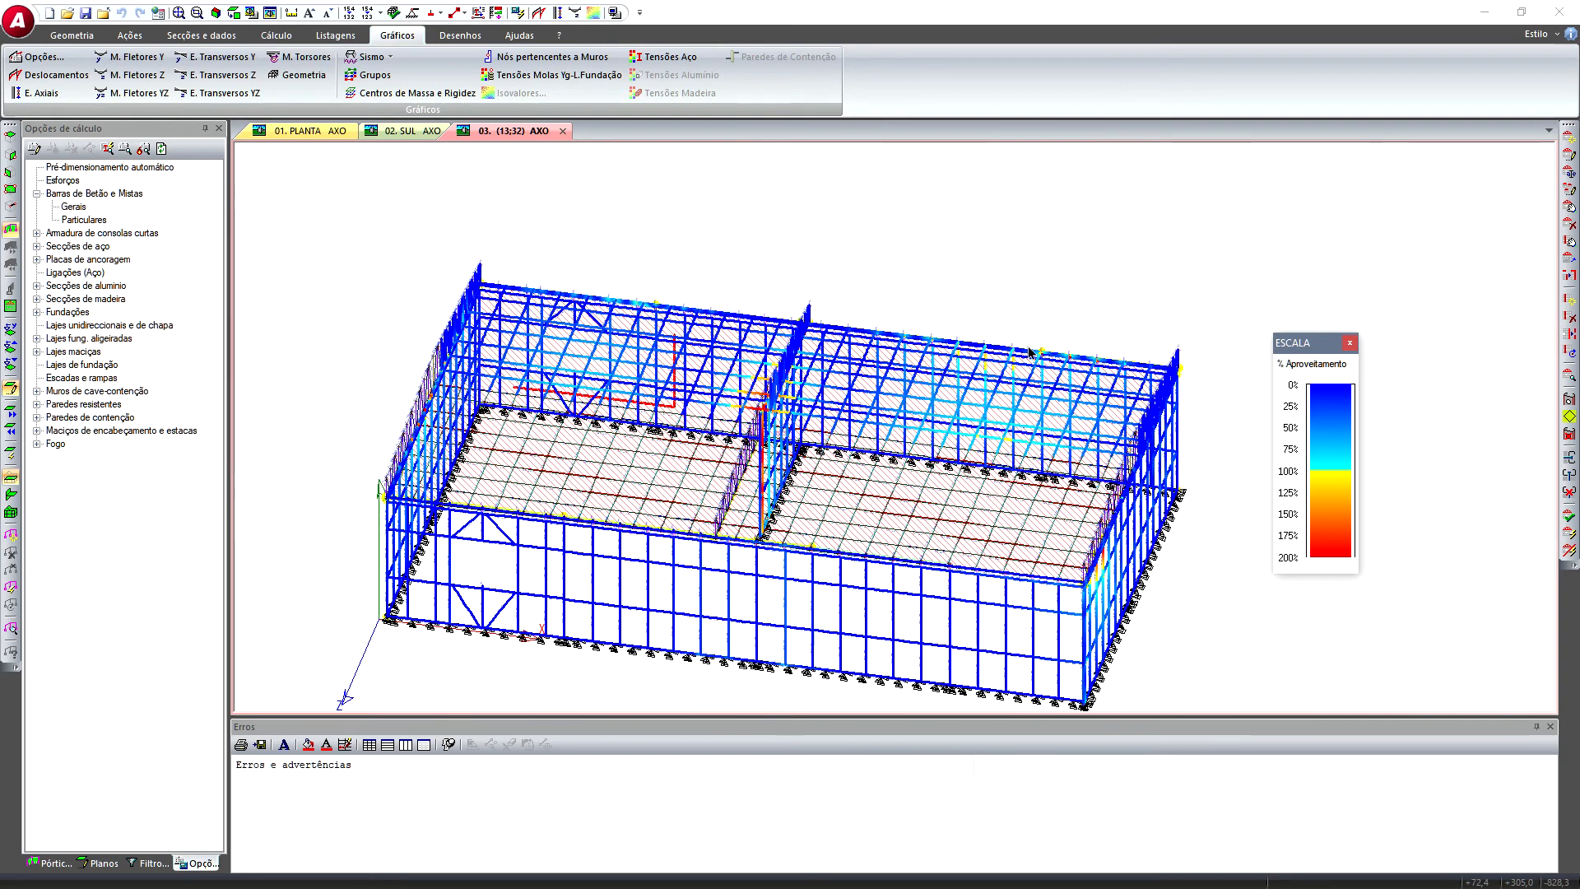
{"action": "left_click", "coordinate": [1350, 342]}
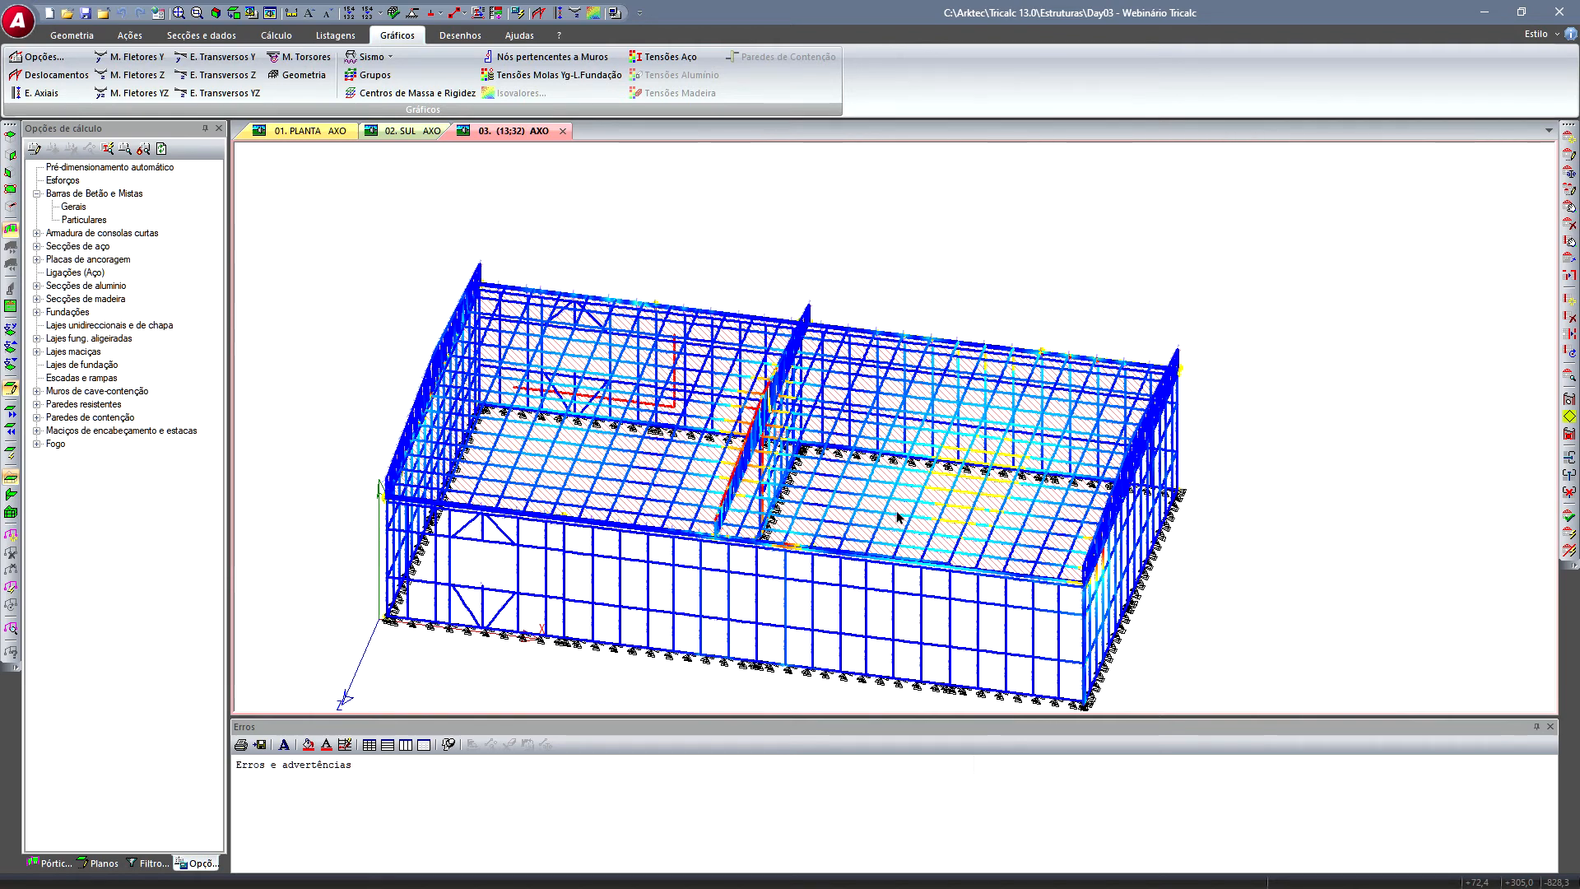
- Close the stress scale and display the displacement graph for Betão in the ultimate limit state (E.L.U.) with factored load cases
{"action": "middle_click_drag", "start_coordinate": [915, 470], "coordinate": [961, 387]}
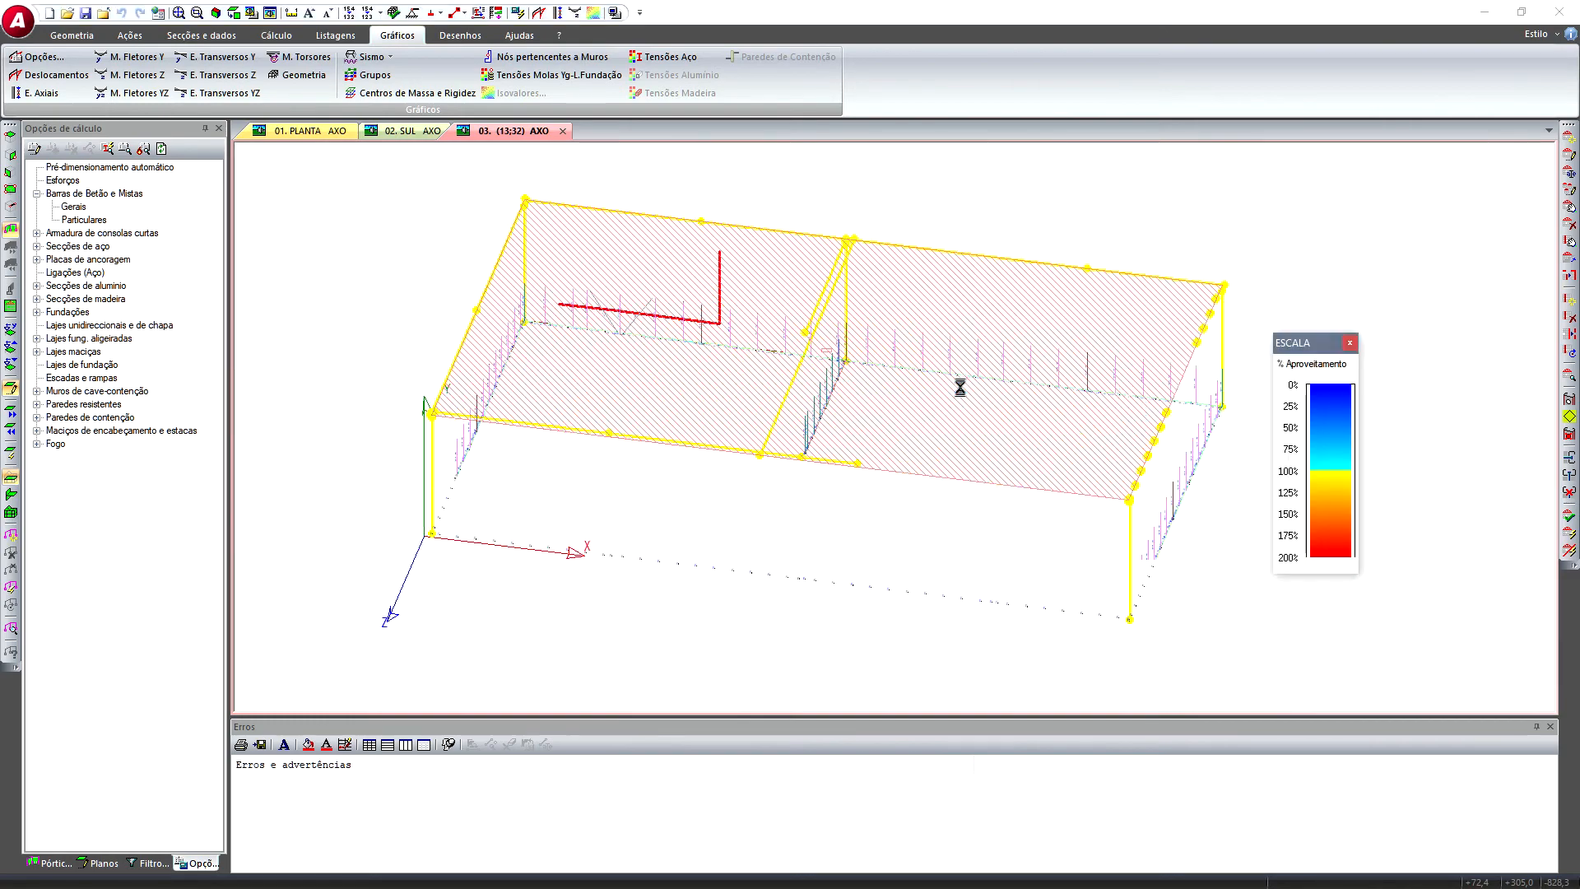
{"action": "left_click", "coordinate": [1350, 343]}
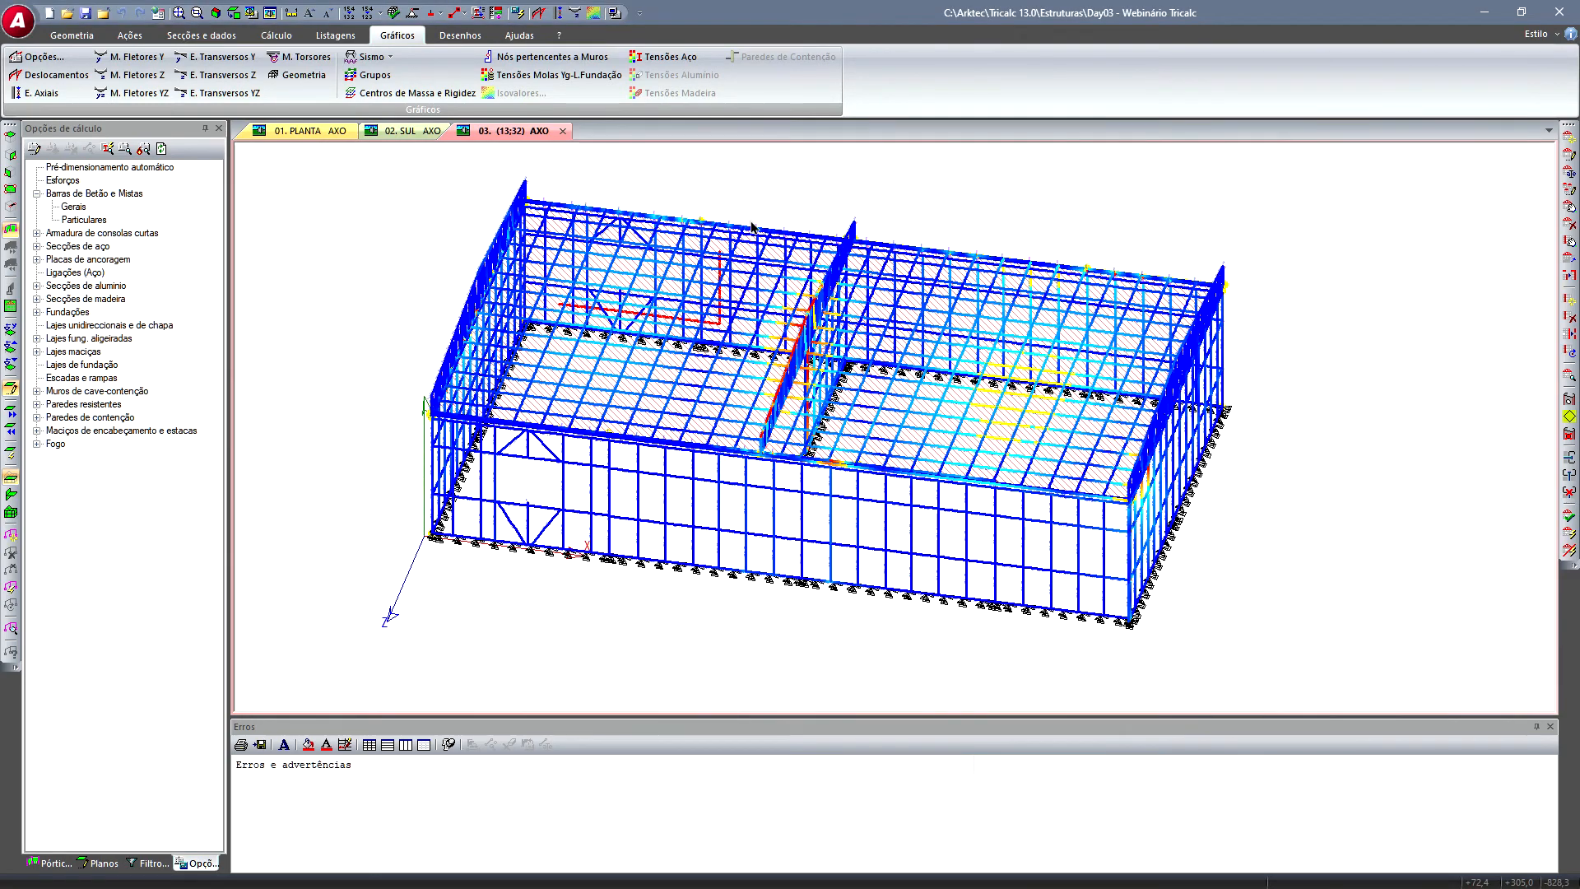
{"action": "left_click", "coordinate": [49, 75]}
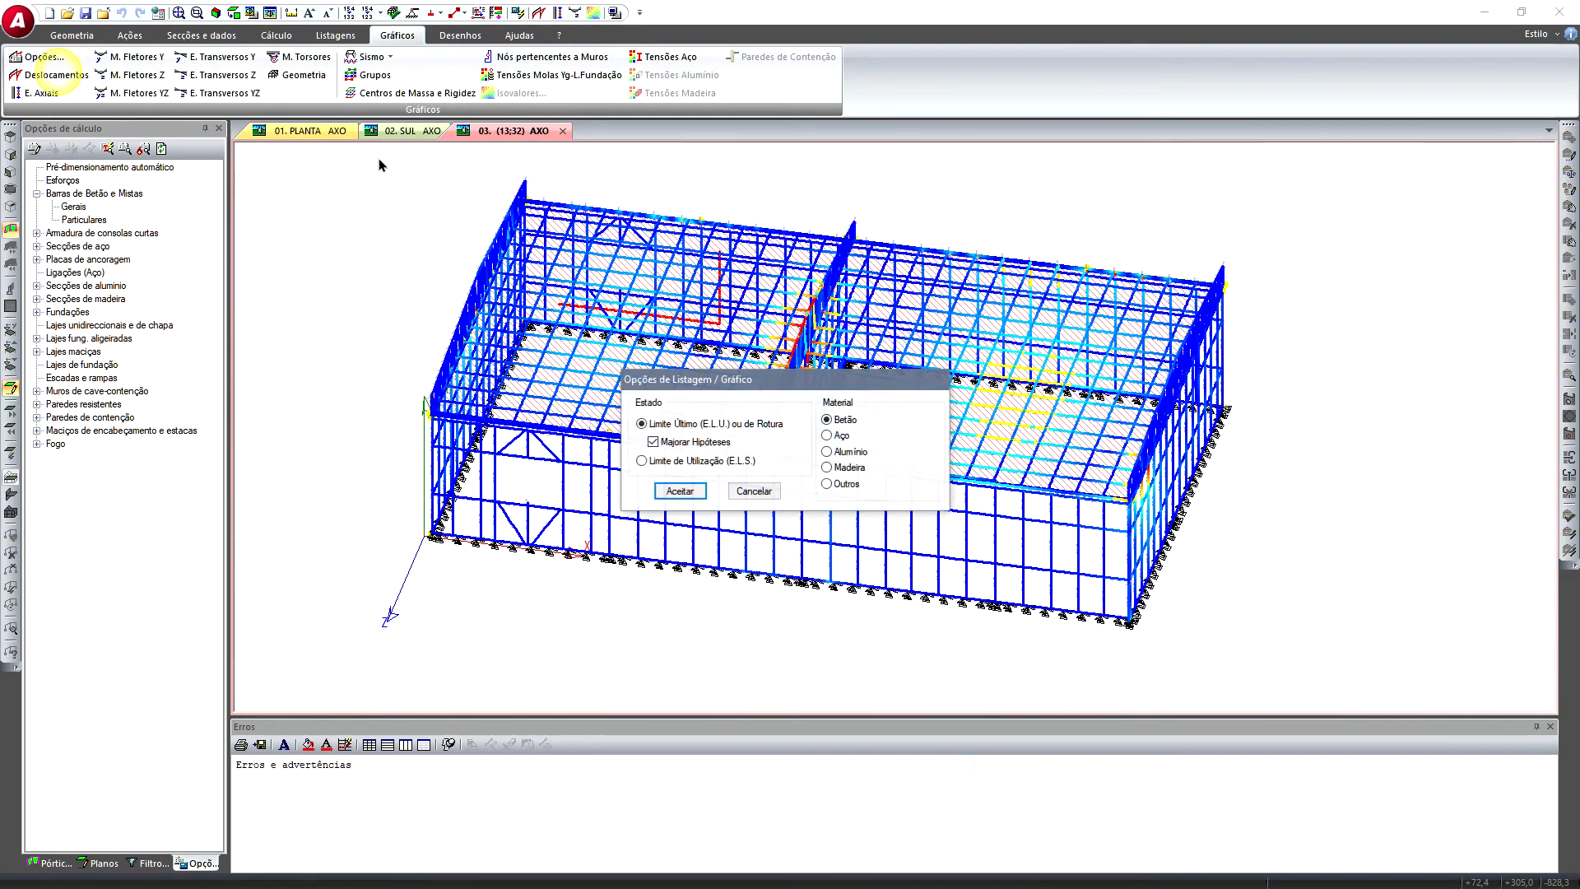
{"action": "left_click", "coordinate": [680, 491]}
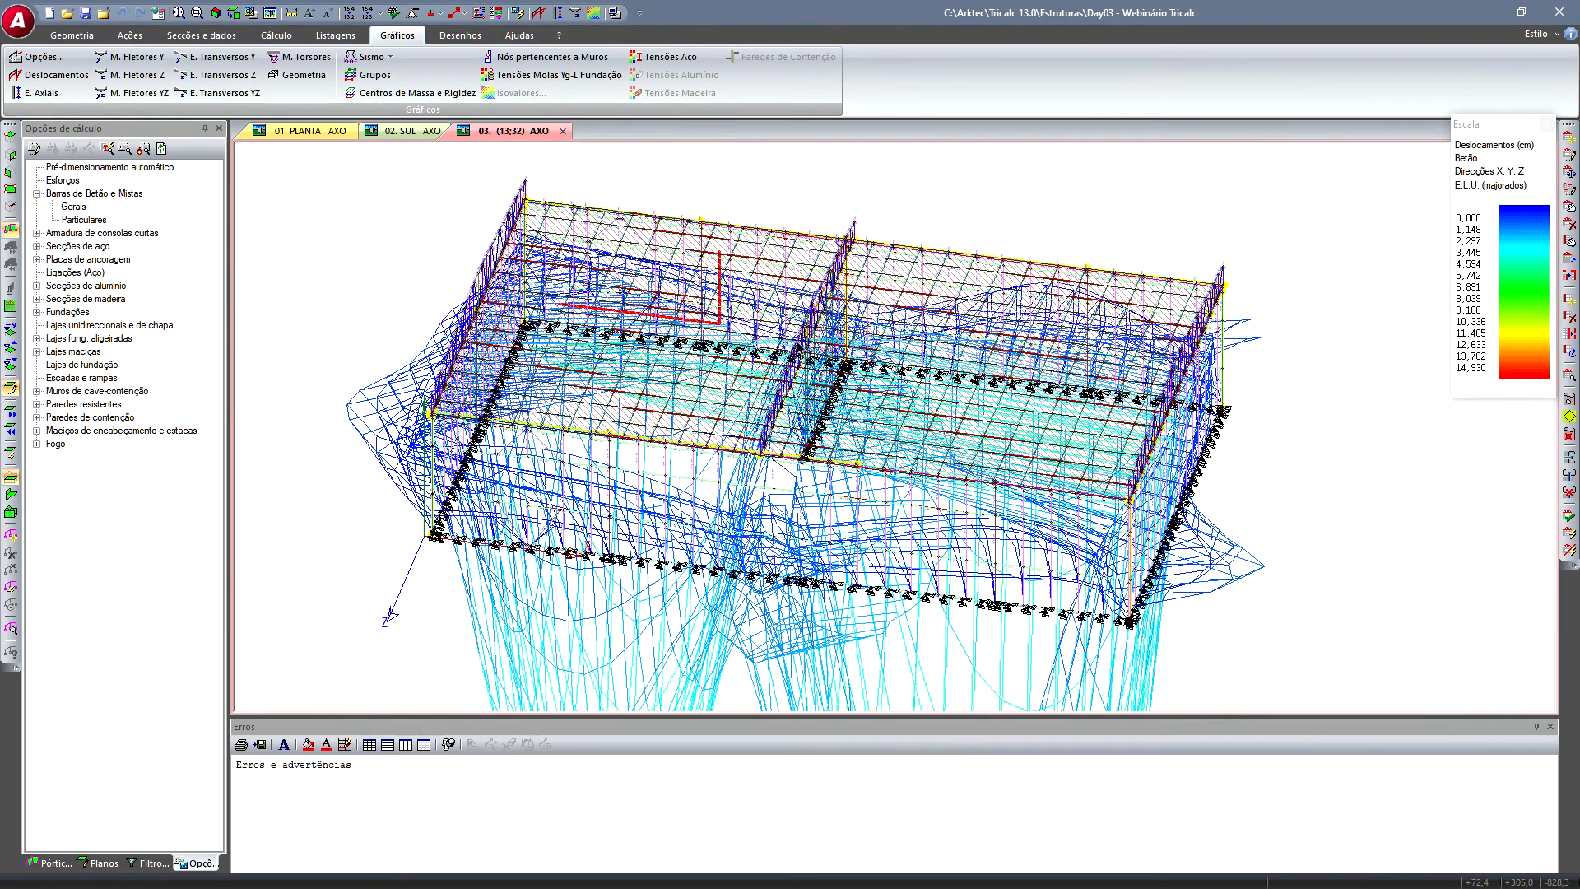
- Set the scale of the displacement graph to 10 so the deformed shape is readable
{"action": "left_click", "coordinate": [292, 12]}
{"action": "double_click", "coordinate": [857, 293]}
{"action": "type", "text": "10"}
{"action": "left_click", "coordinate": [735, 605]}
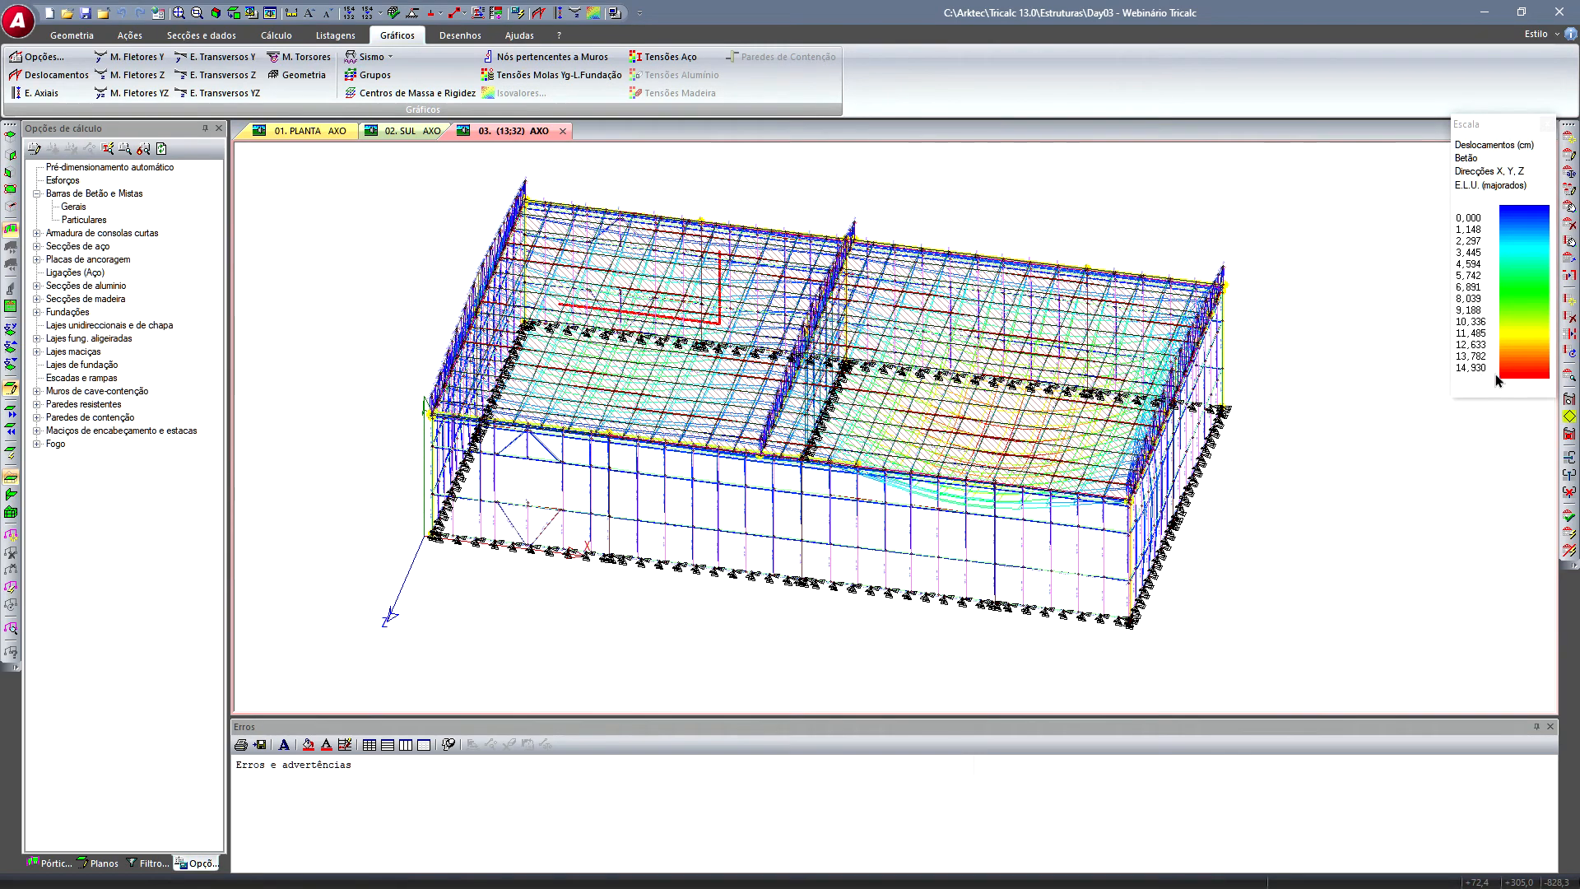
- Inspect the nodal displacements in the most deflected roof area against the colour scale, and close the scale
{"action": "mouse_move", "coordinate": [1027, 335]}
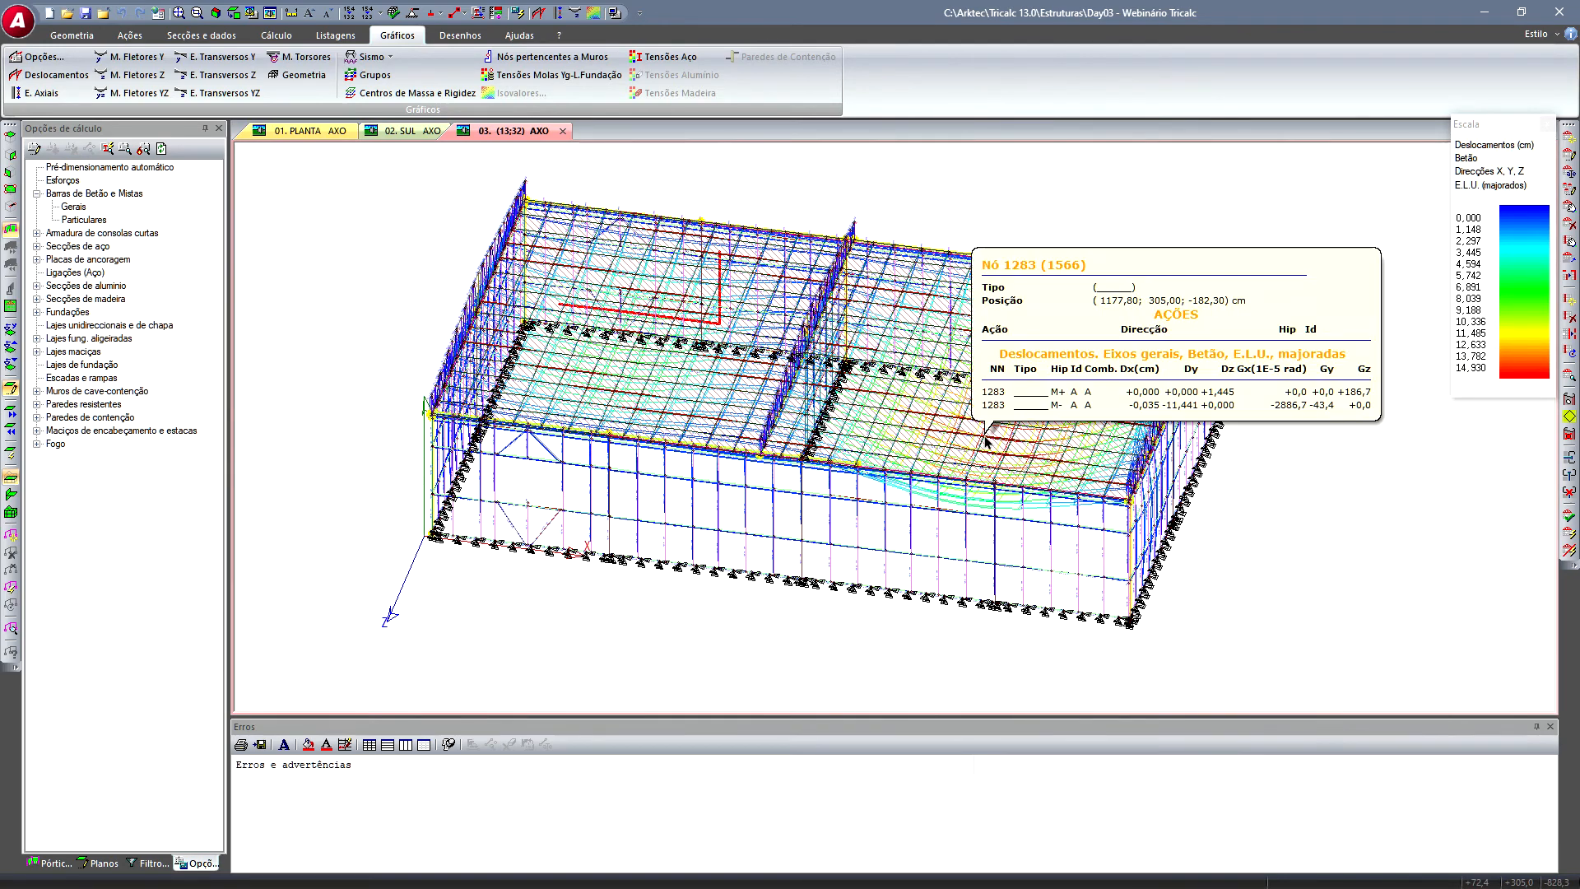
{"action": "left_click", "coordinate": [1052, 479]}
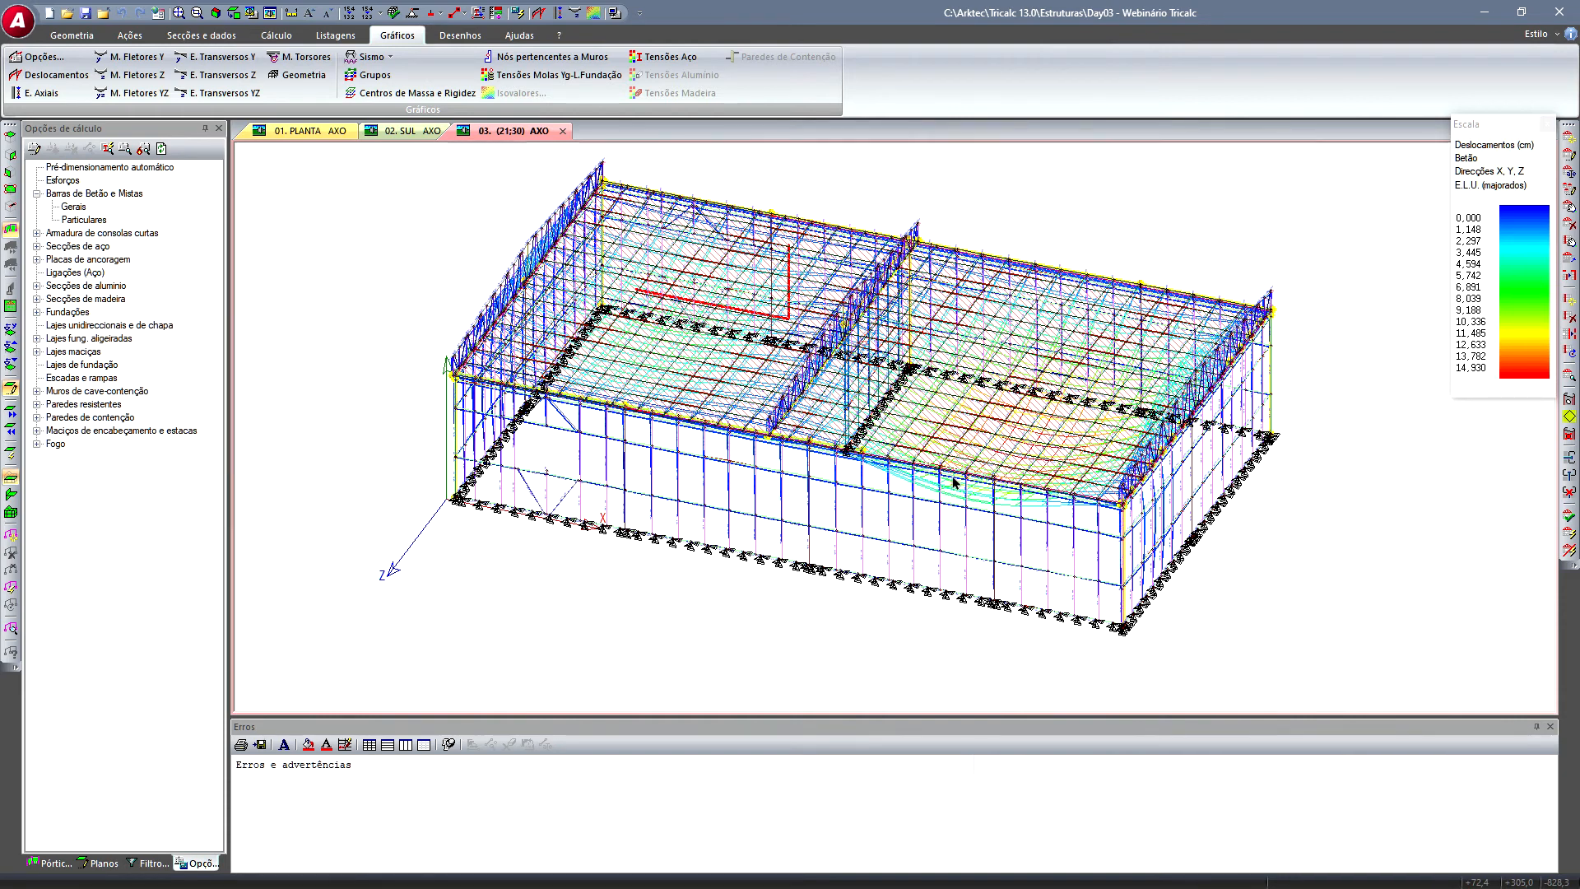
{"action": "left_click_drag", "start_coordinate": [1487, 132], "coordinate": [1384, 216]}
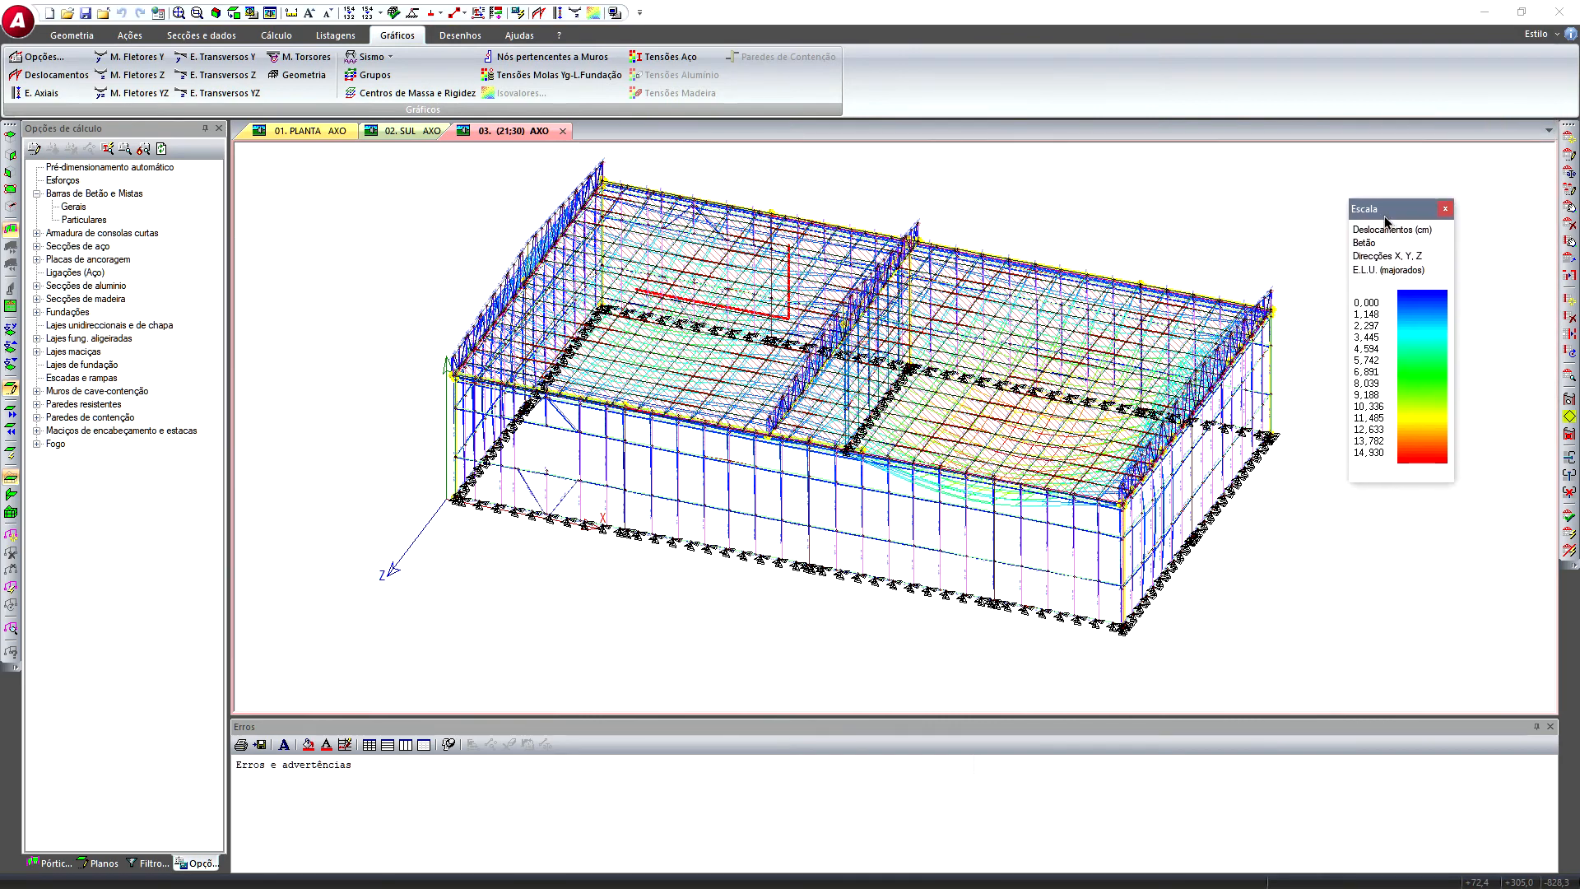
{"action": "left_click", "coordinate": [1446, 208]}
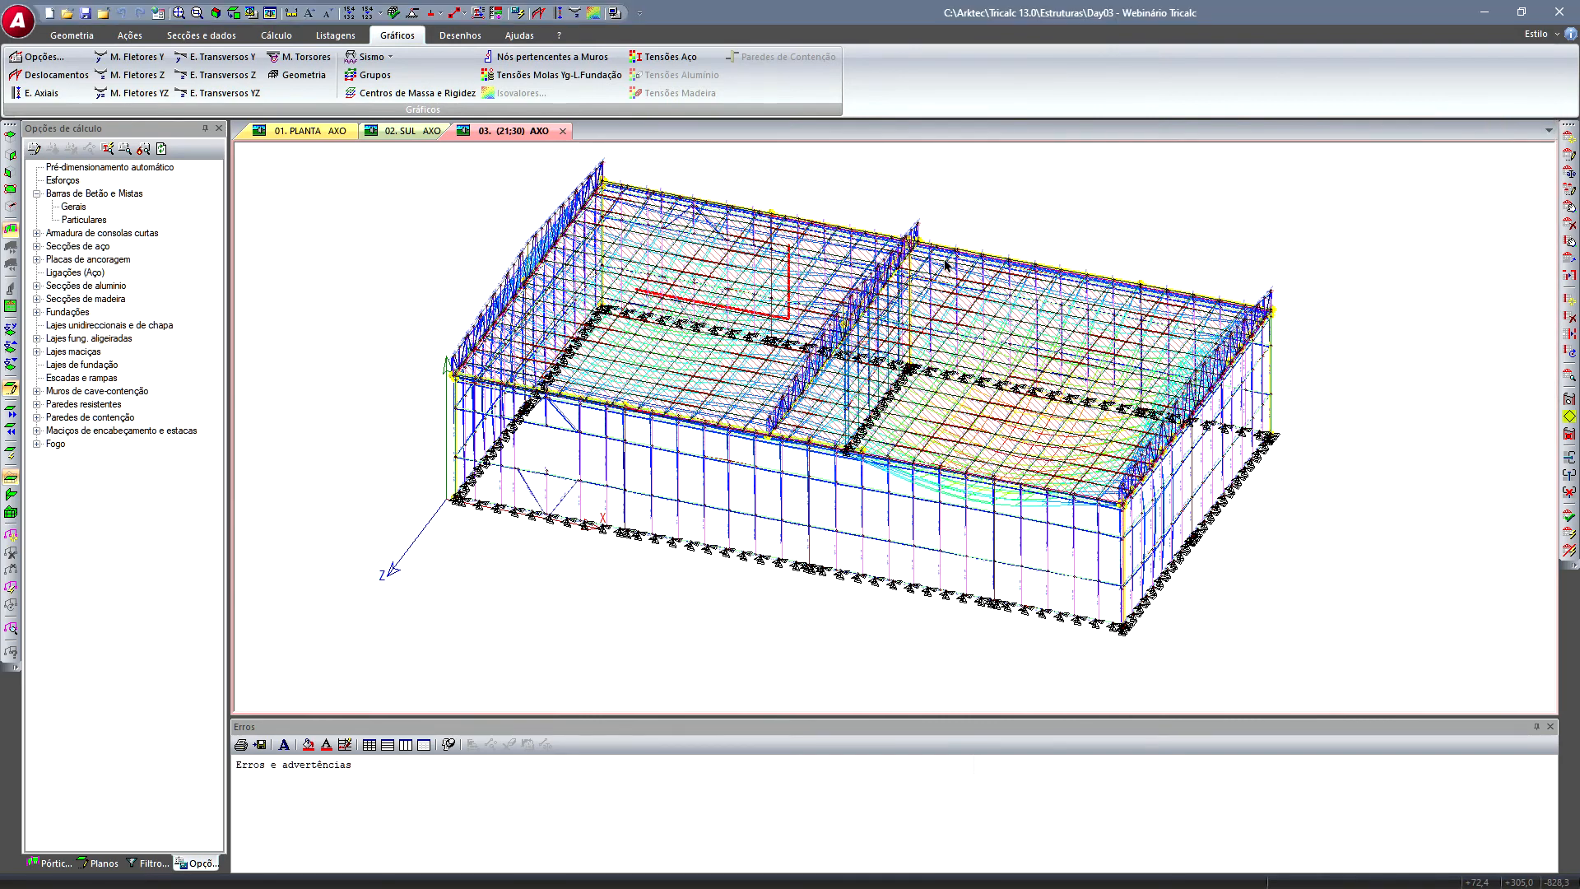
- Examine the deformed shape and utilisation labels of the long front wall's vertical and horizontal bars
{"action": "scroll", "coordinate": [764, 537], "scroll_direction": "up", "scroll_amount": 3}
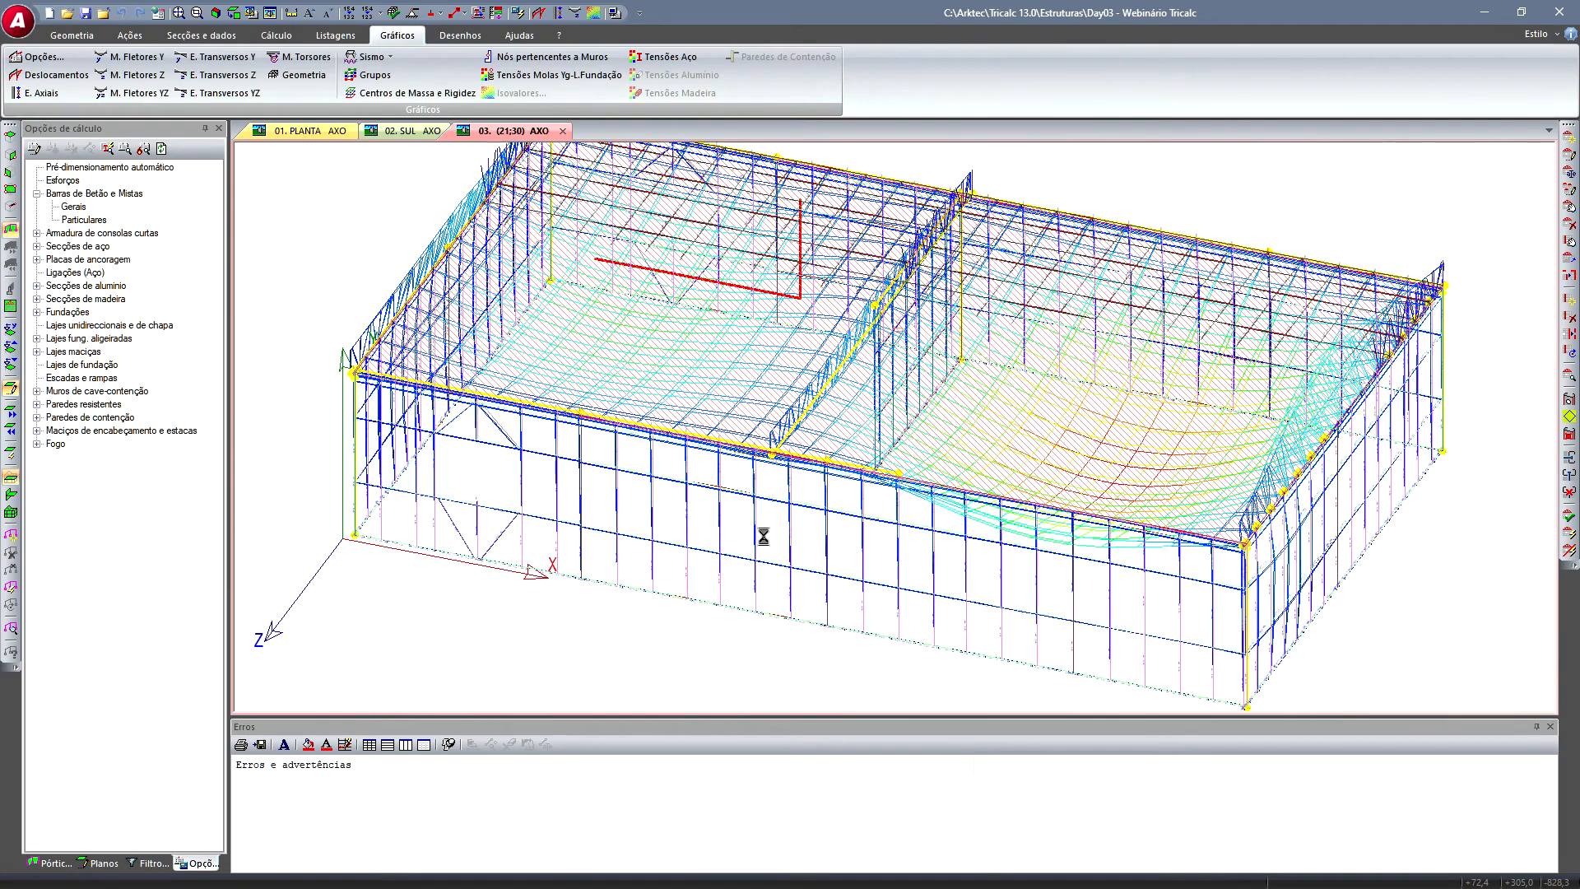
{"action": "scroll", "coordinate": [764, 537], "scroll_direction": "up", "scroll_amount": 5}
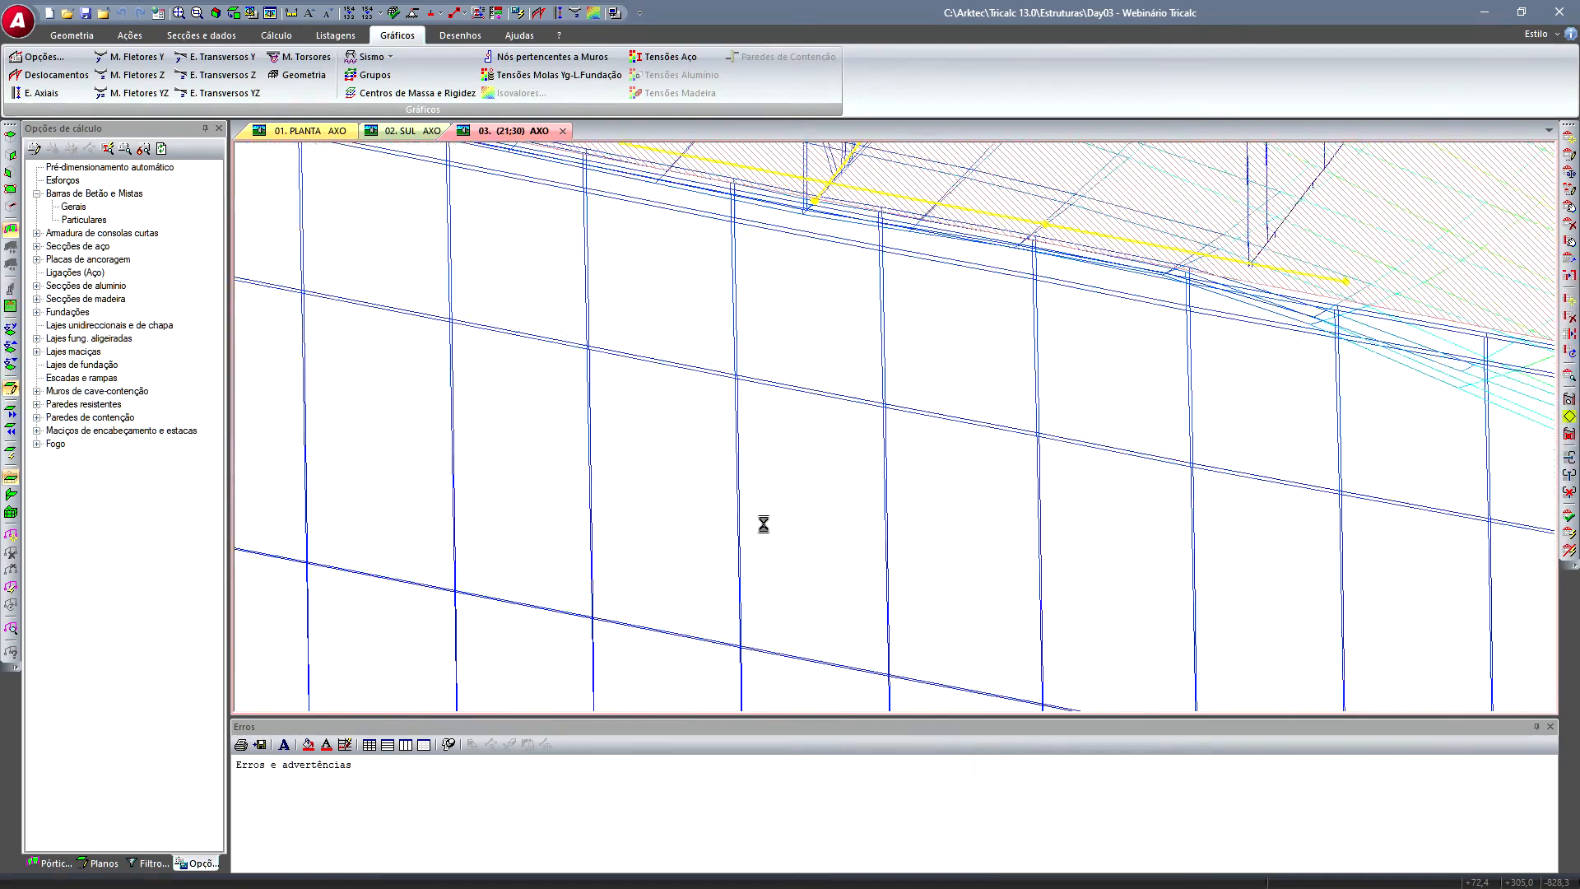
{"action": "scroll", "coordinate": [763, 524], "scroll_direction": "up", "scroll_amount": 2}
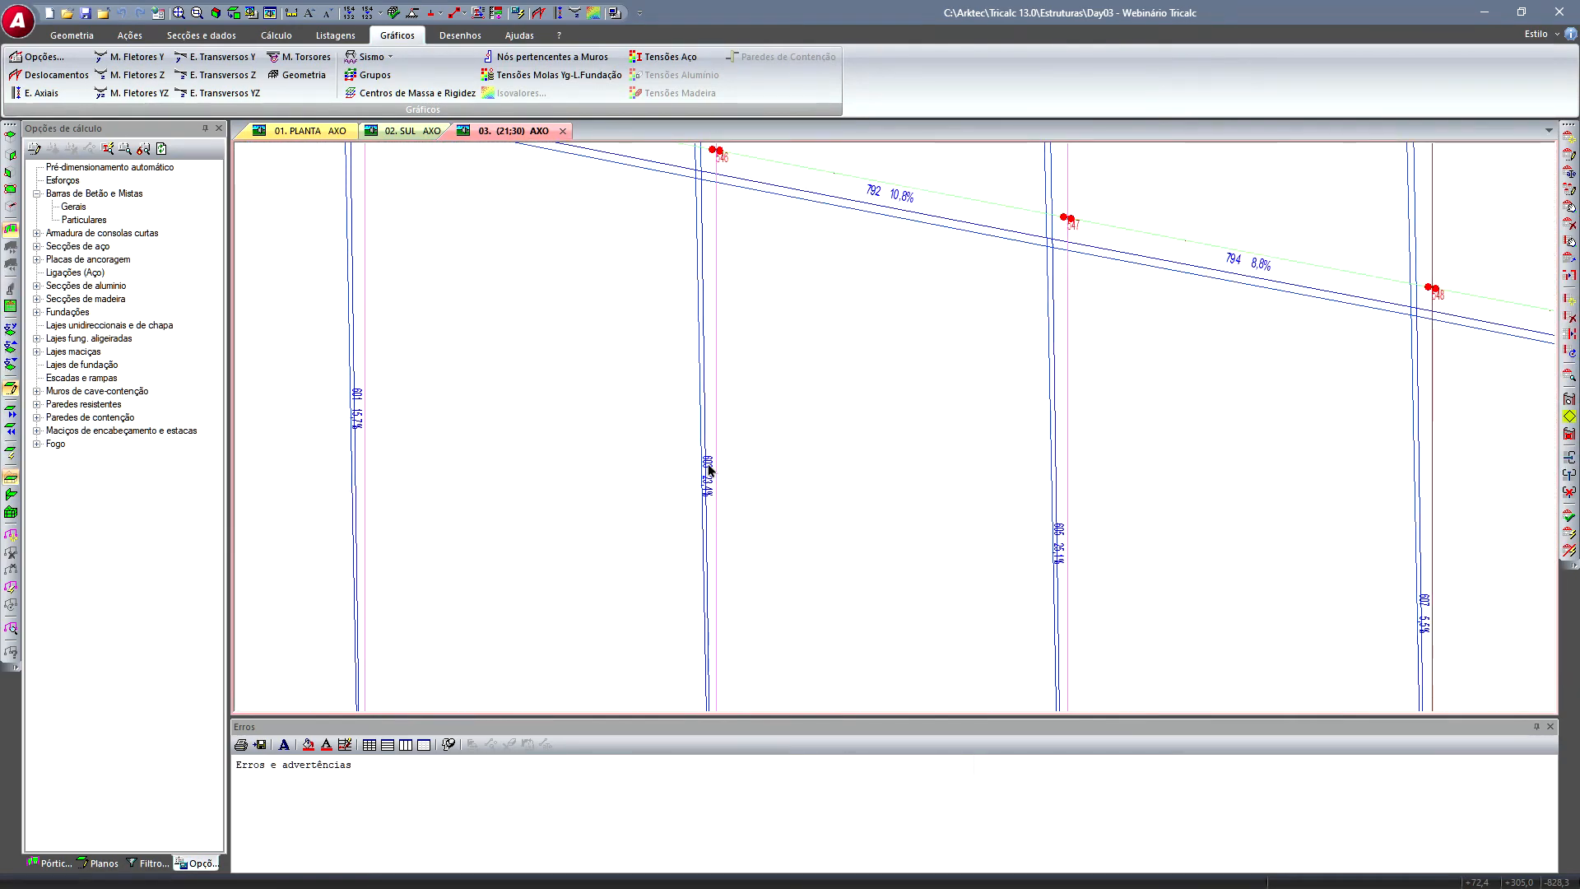
{"action": "scroll", "coordinate": [706, 507], "scroll_direction": "down", "scroll_amount": 1}
{"action": "scroll", "coordinate": [1056, 537], "scroll_direction": "down", "scroll_amount": 4}
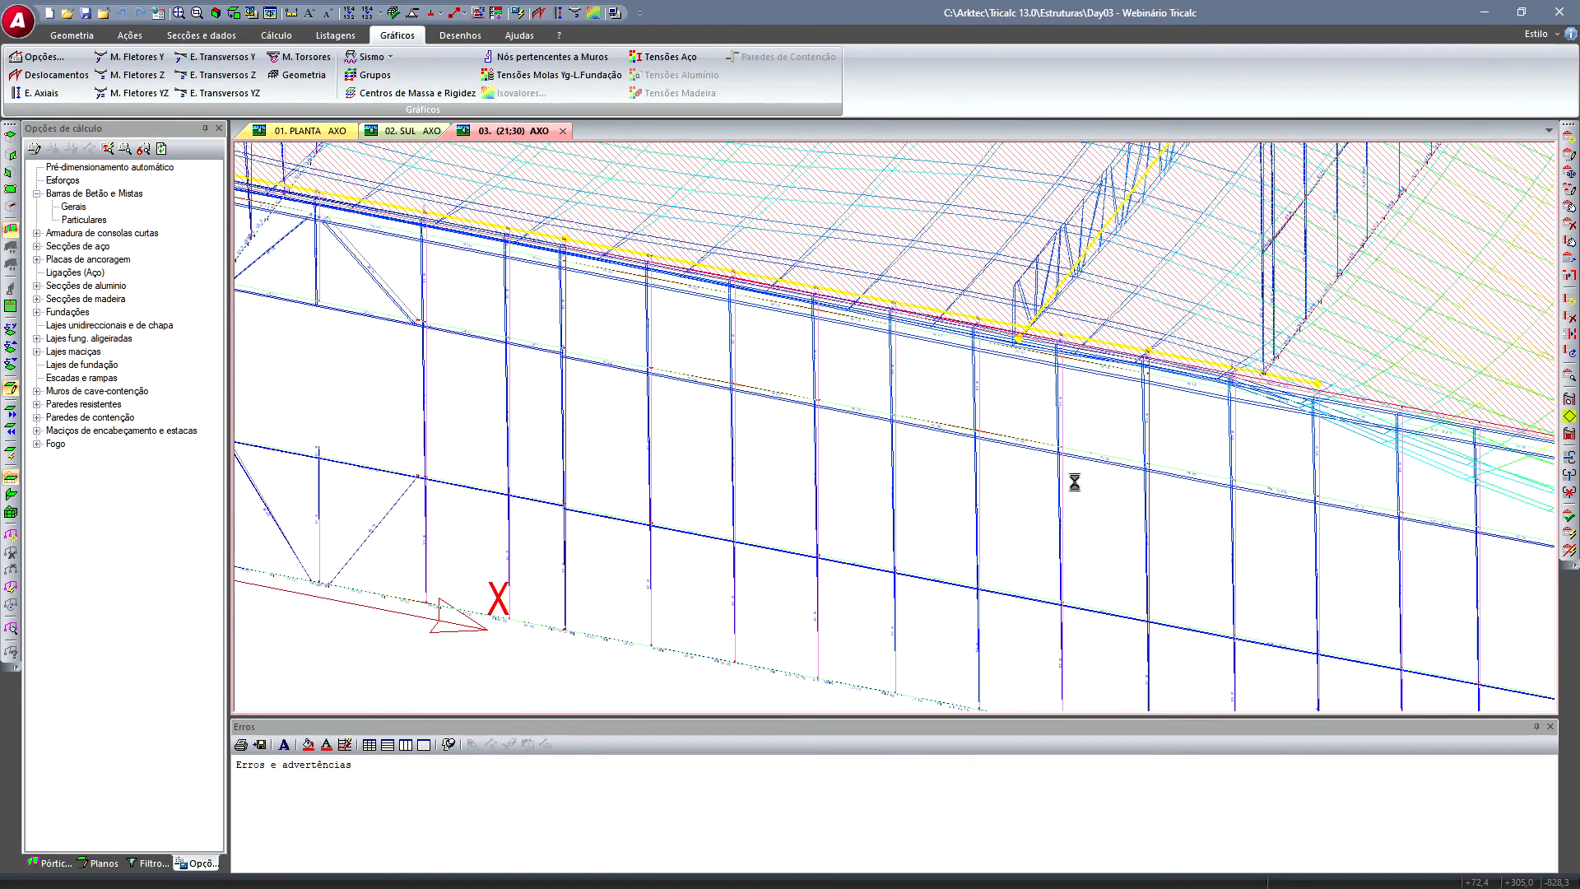
{"action": "scroll", "coordinate": [1058, 427], "scroll_direction": "down", "scroll_amount": 3}
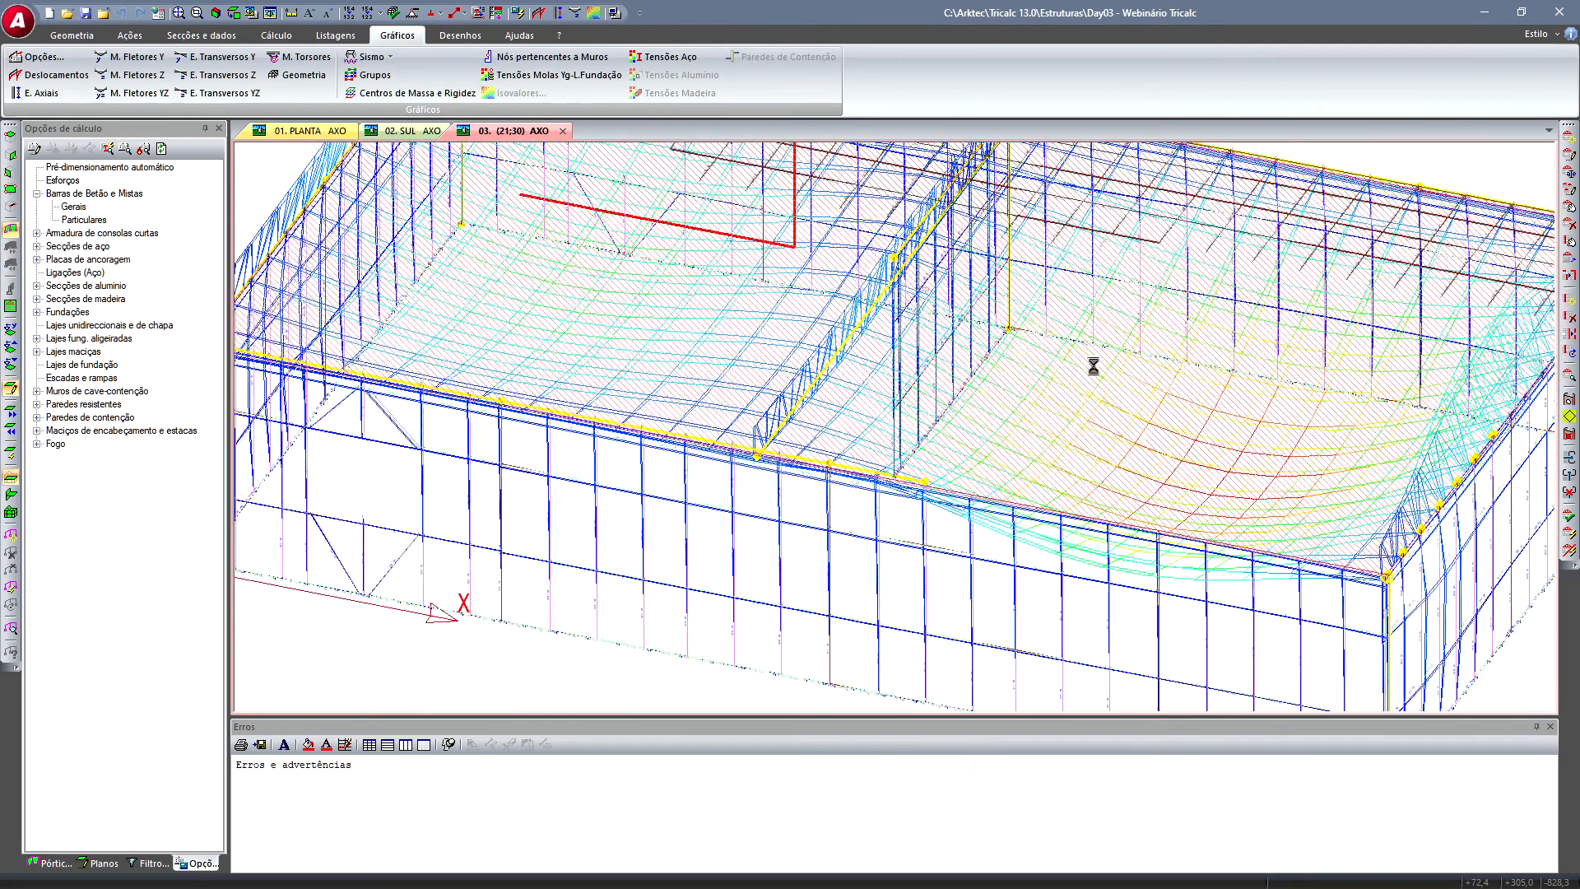
- Examine the utilisation percentages labelled on the roof grid bars in the area of greatest deflection
{"action": "scroll", "coordinate": [1198, 404], "scroll_direction": "up", "scroll_amount": 4}
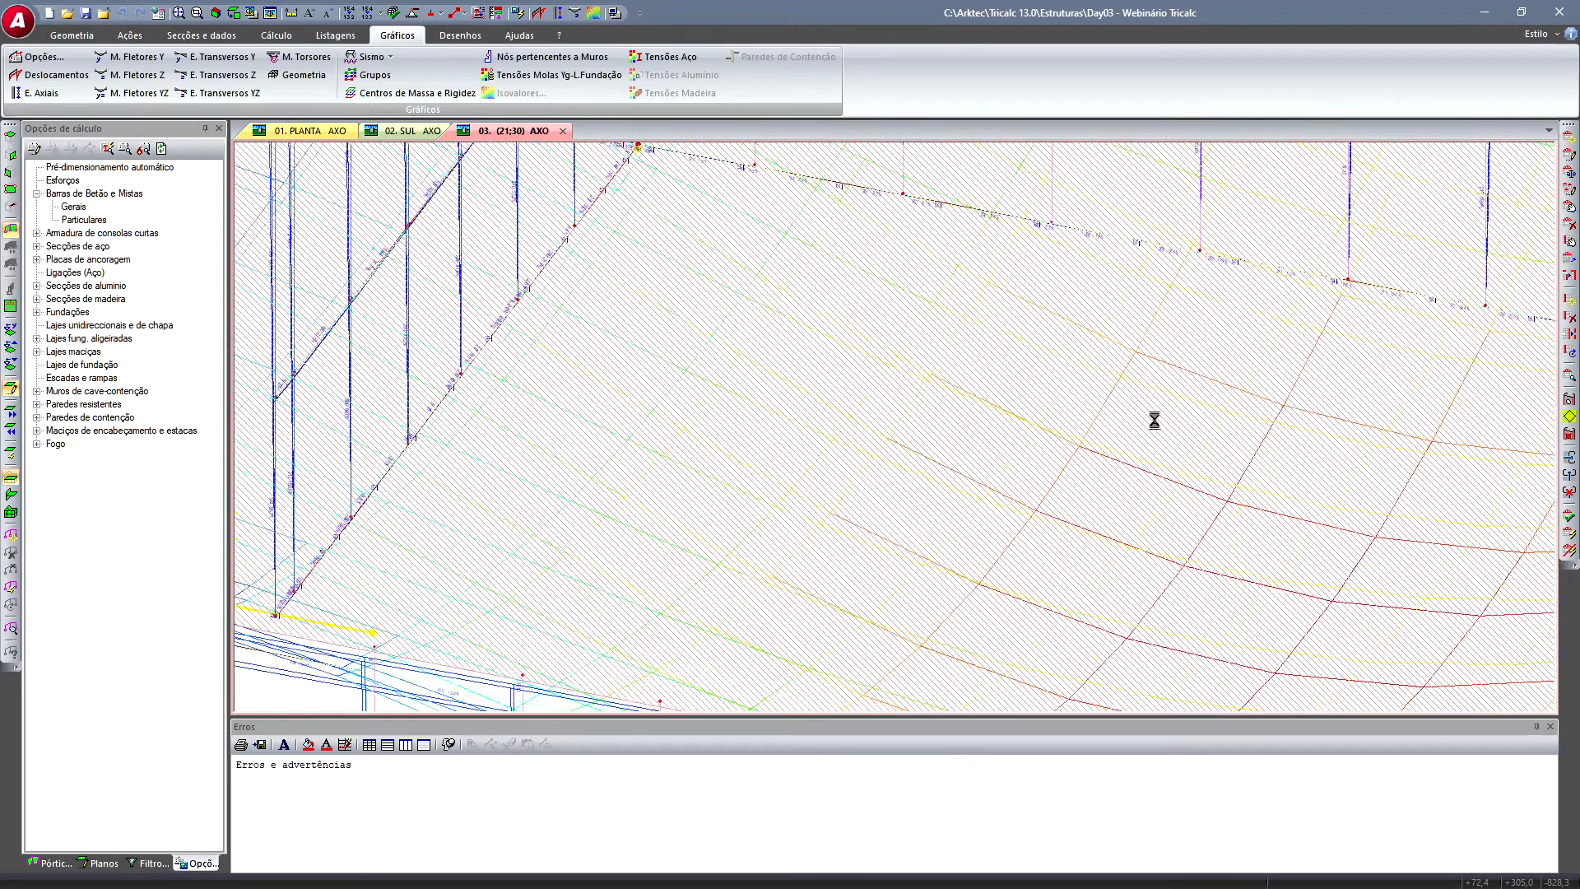
{"action": "scroll", "coordinate": [1150, 424], "scroll_direction": "up", "scroll_amount": 4}
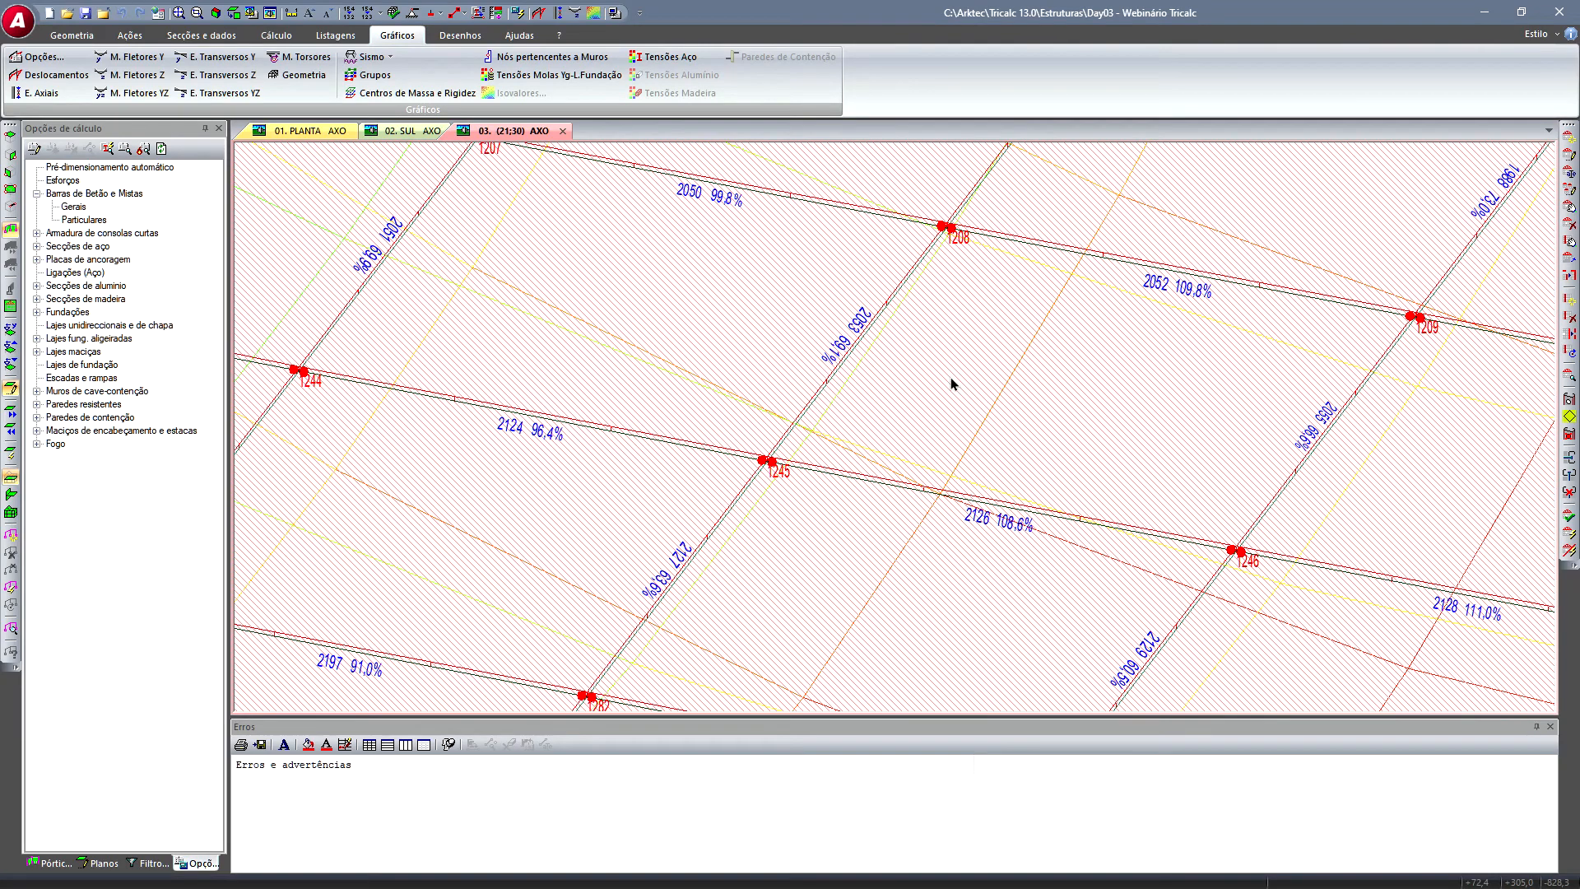
{"action": "scroll", "coordinate": [1243, 470], "scroll_direction": "down", "scroll_amount": 2}
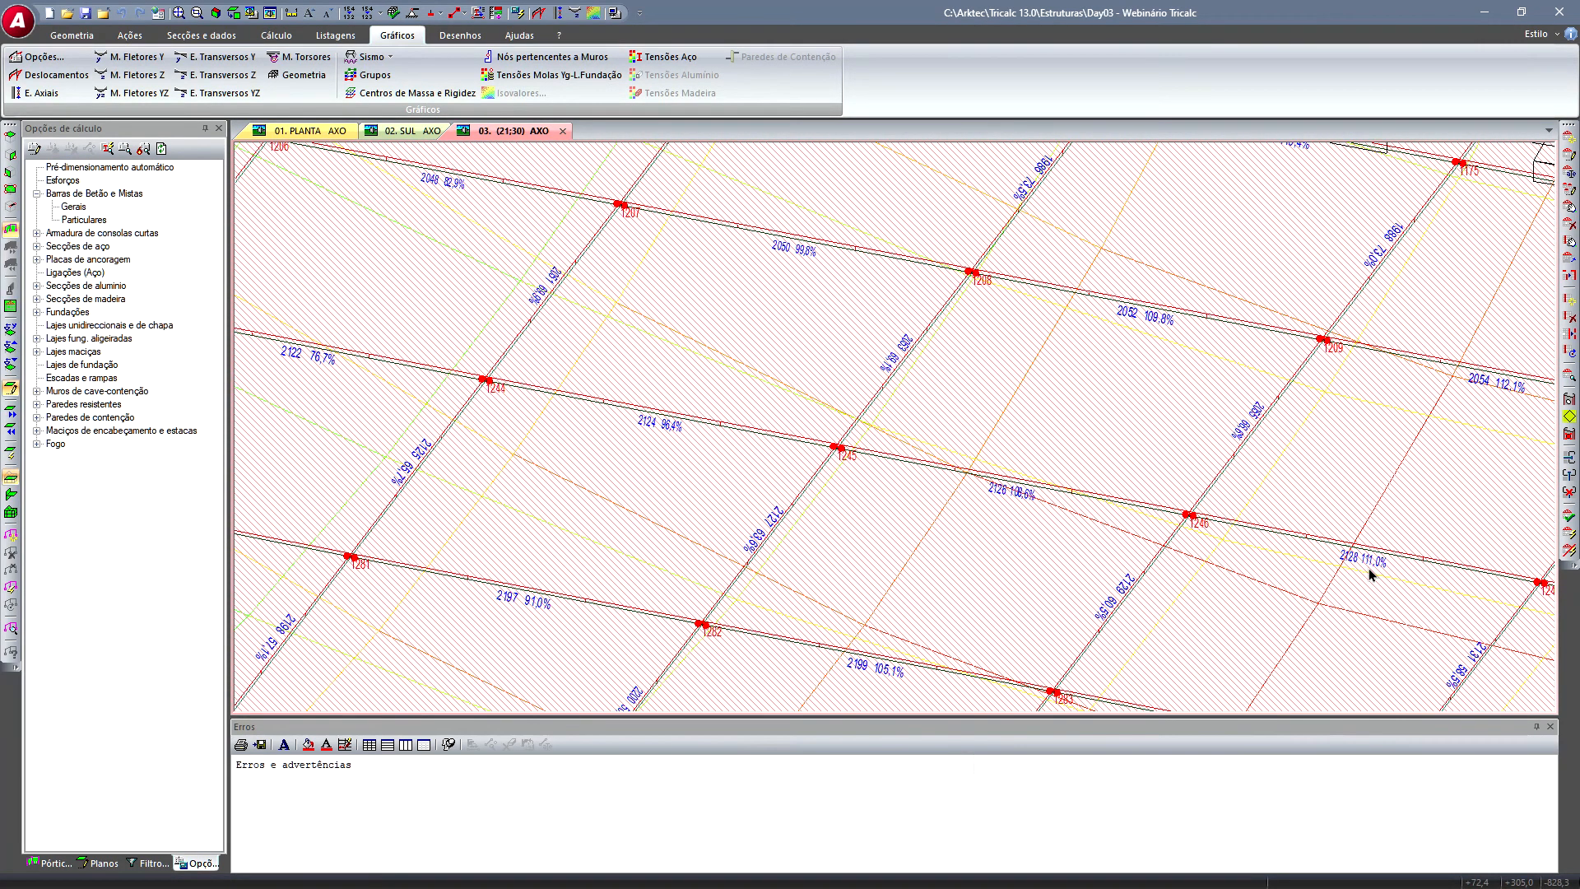
{"action": "middle_click_drag", "start_coordinate": [1515, 408], "coordinate": [1147, 353]}
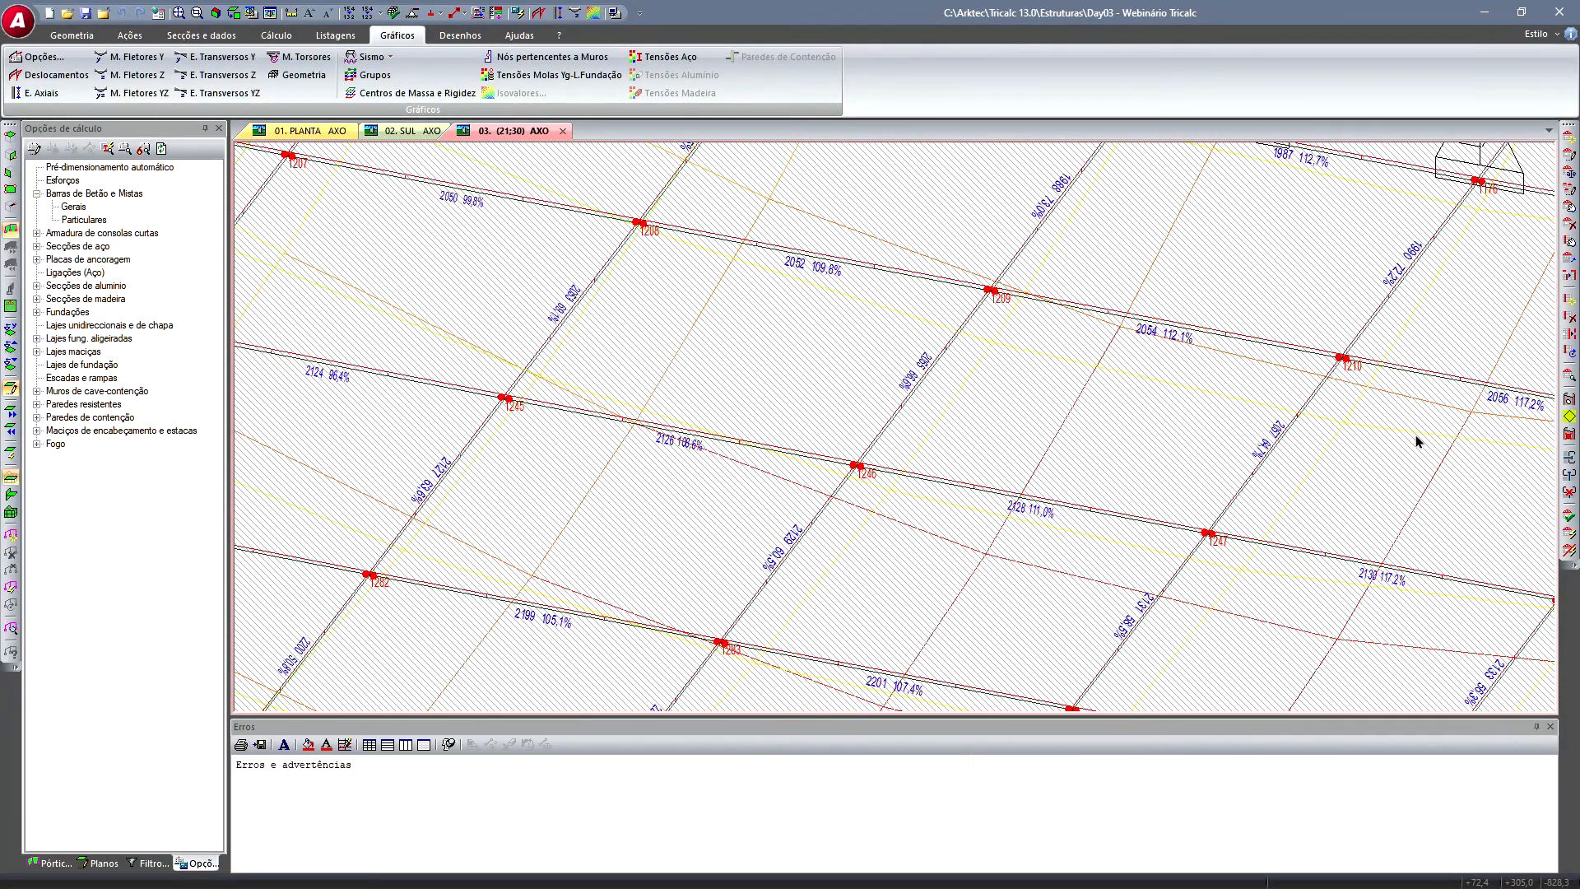
{"action": "scroll", "coordinate": [1016, 480], "scroll_direction": "down", "scroll_amount": 3}
{"action": "scroll", "coordinate": [1016, 480], "scroll_direction": "down", "scroll_amount": 2}
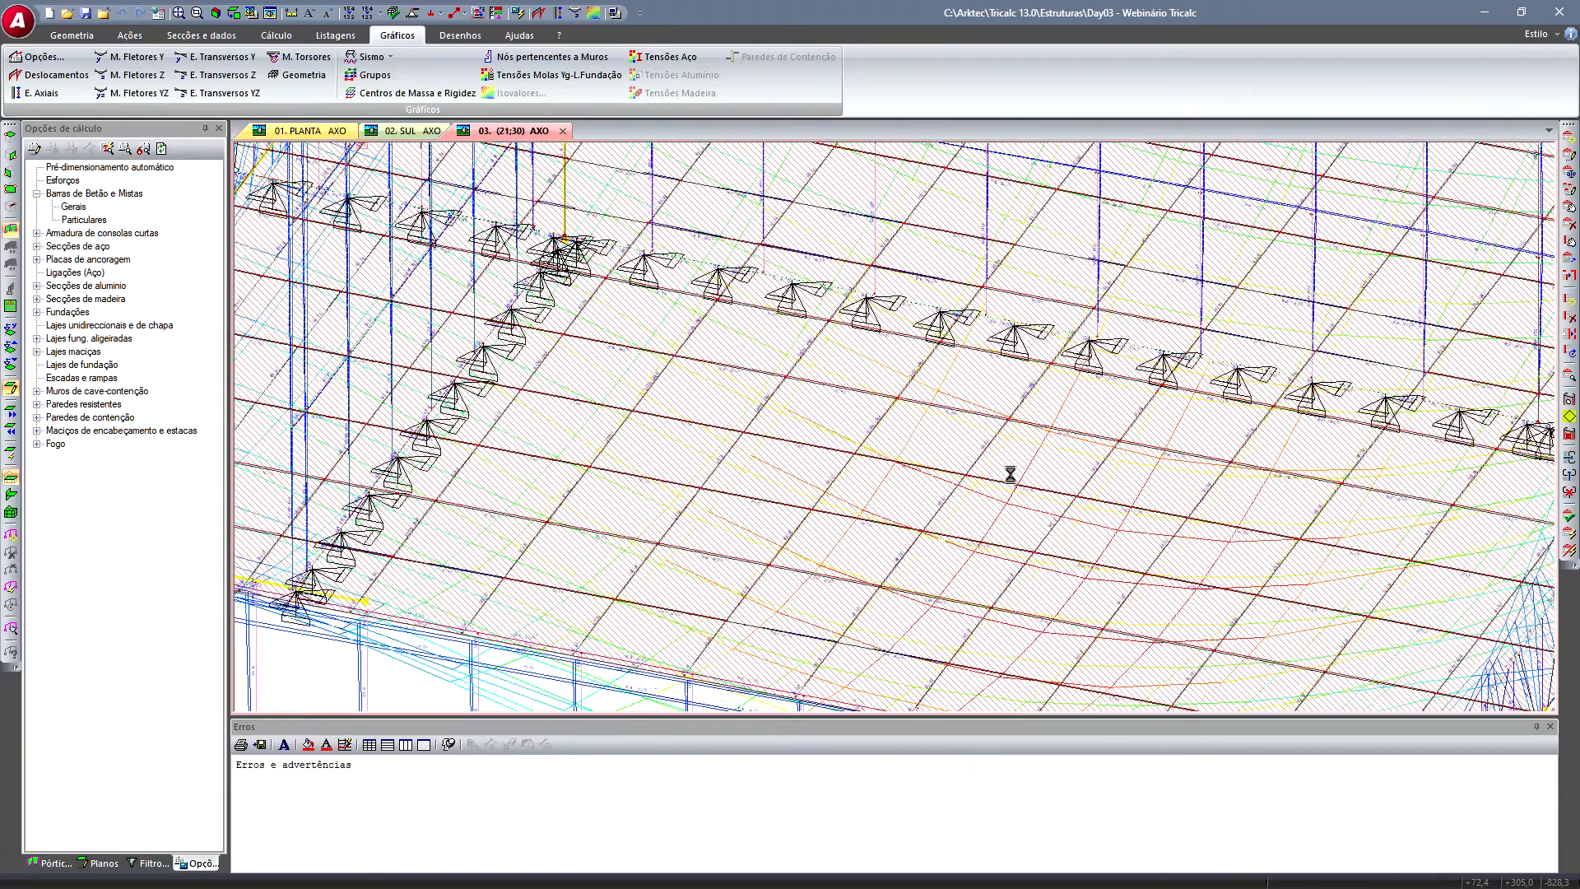
{"action": "scroll", "coordinate": [1059, 434], "scroll_direction": "down", "scroll_amount": 4}
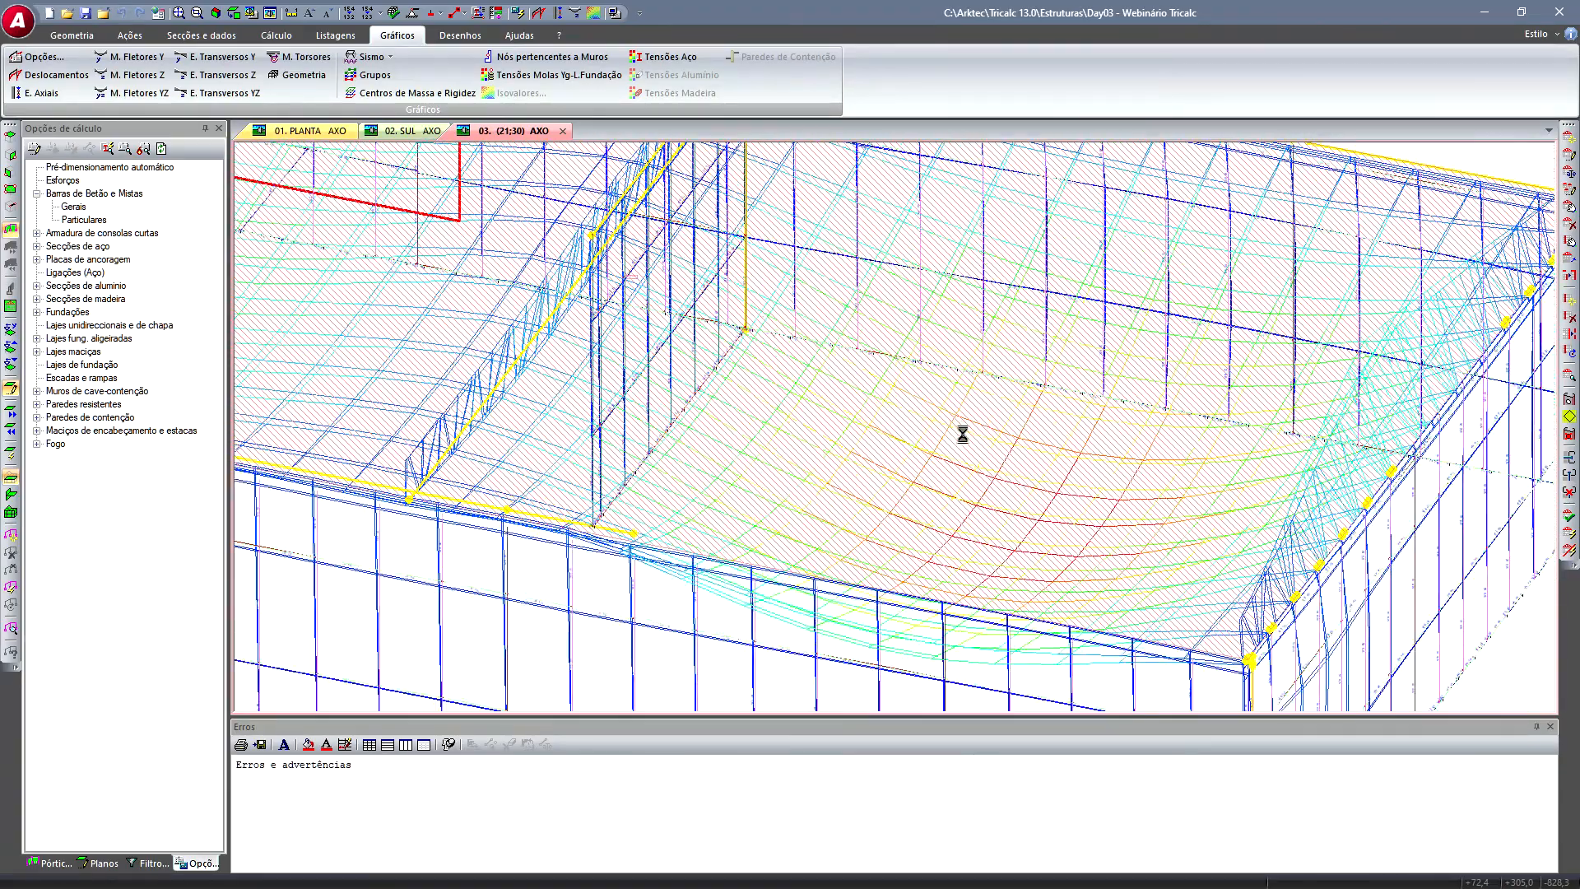
{"action": "scroll", "coordinate": [1009, 488], "scroll_direction": "down", "scroll_amount": 3}
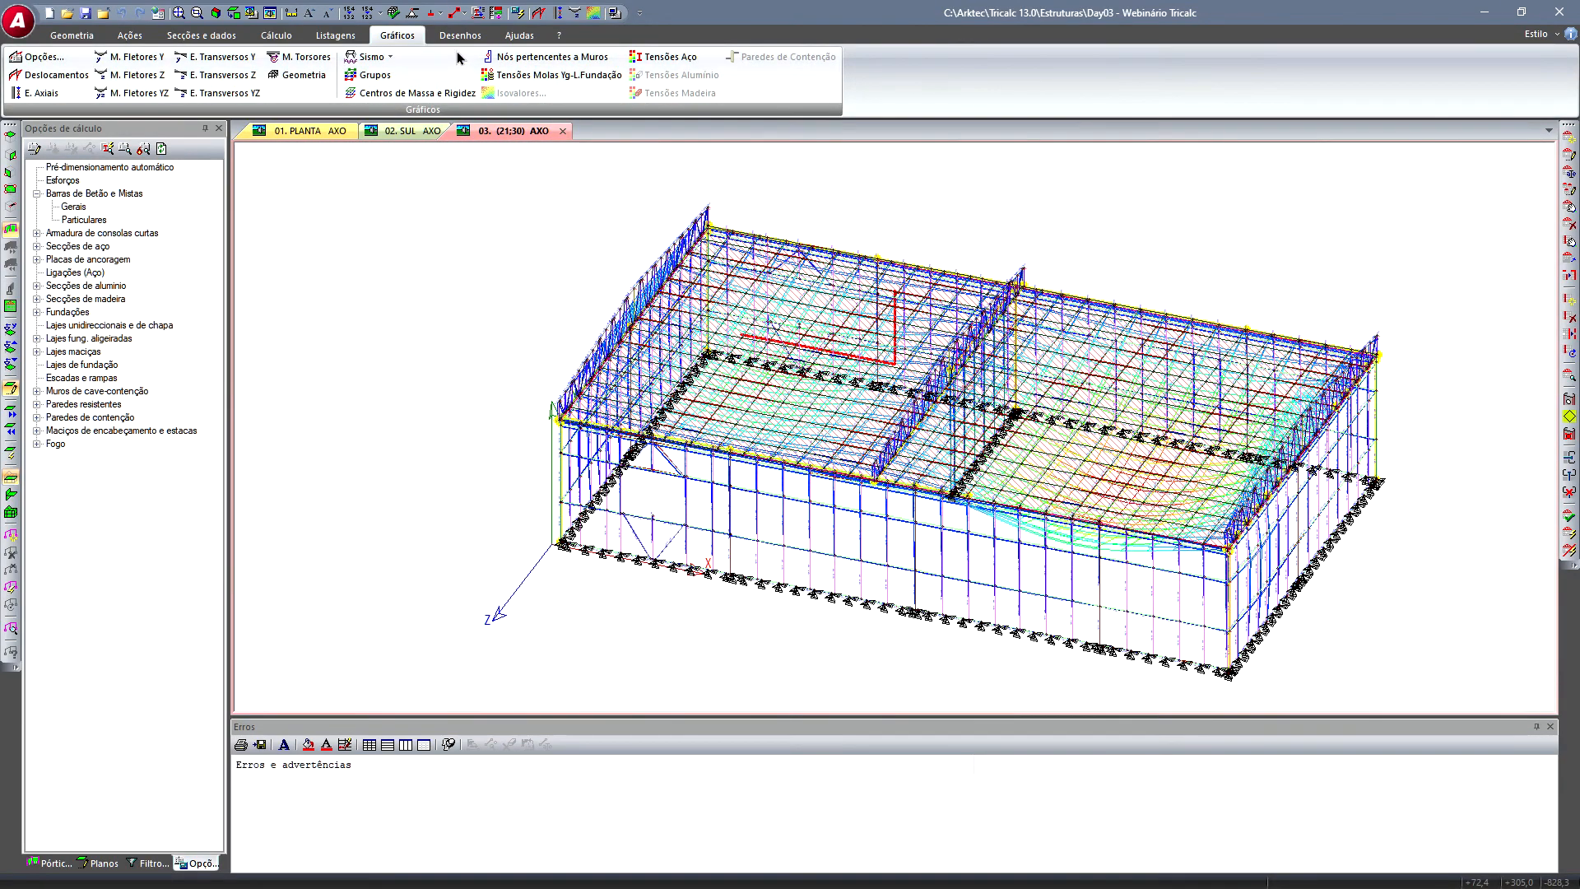
- Generate the steel profile check report (Comprovação Metálicas) by order, in the Completo / por Combinações format
{"action": "left_click", "coordinate": [335, 36]}
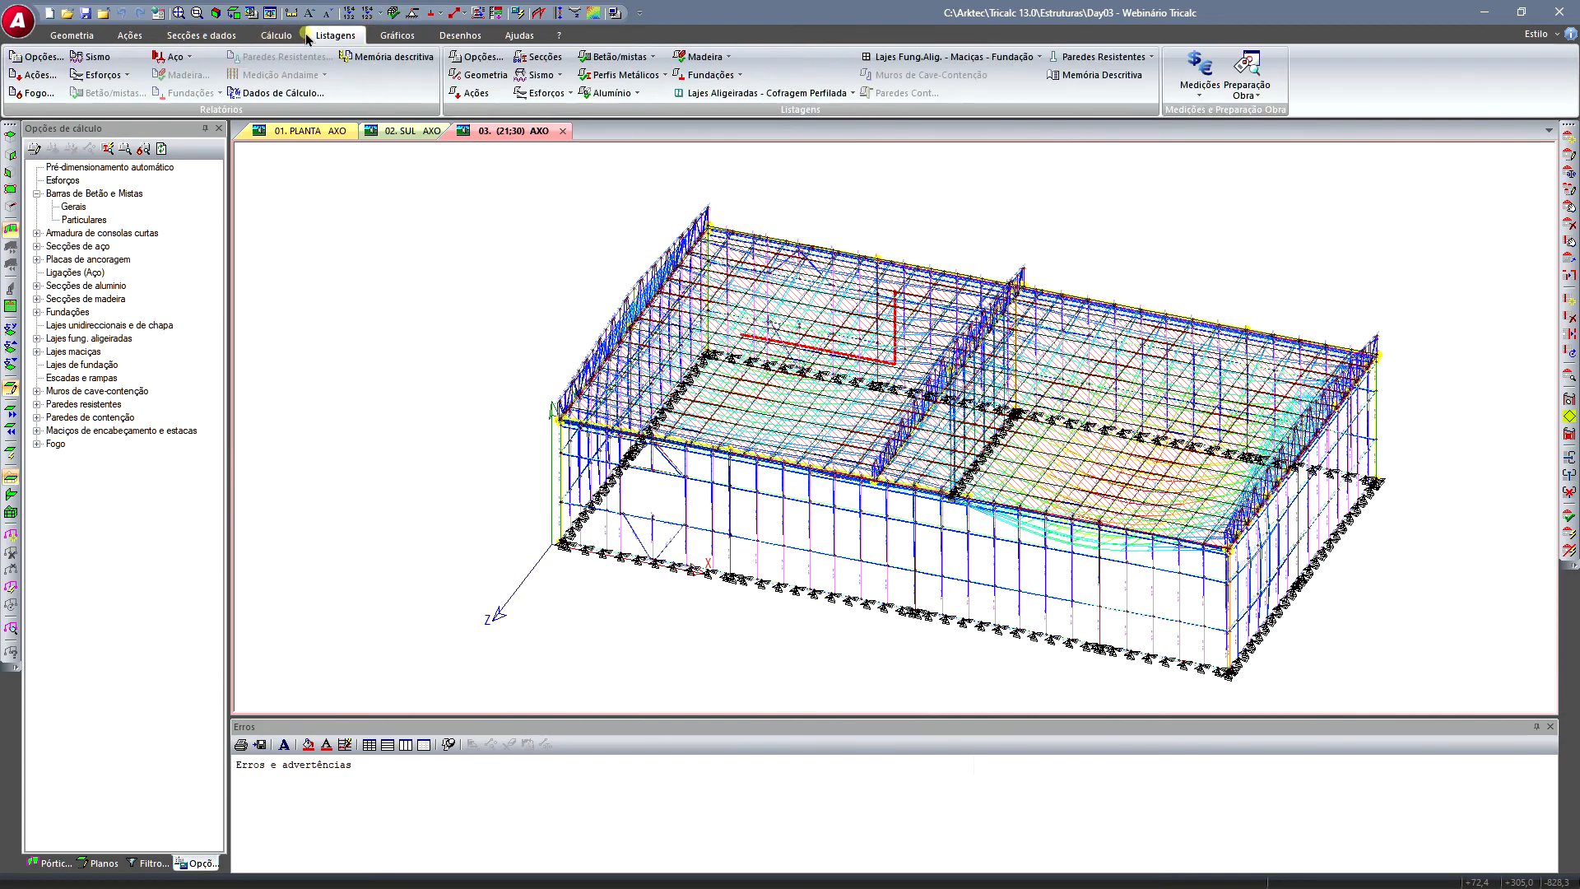
{"action": "left_click", "coordinate": [186, 58]}
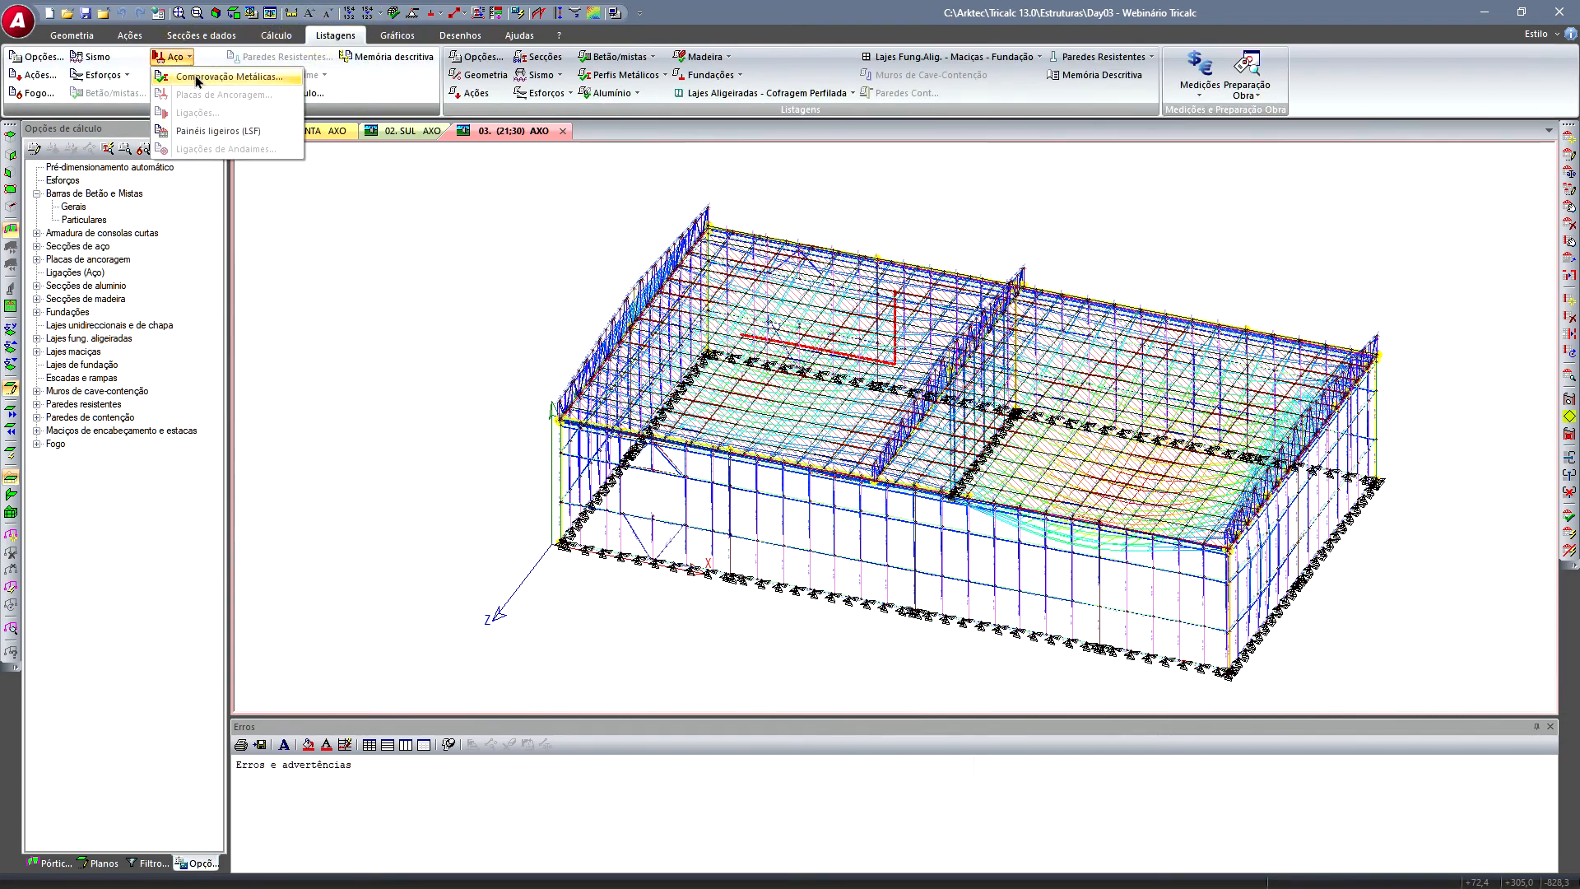
{"action": "left_click", "coordinate": [199, 76]}
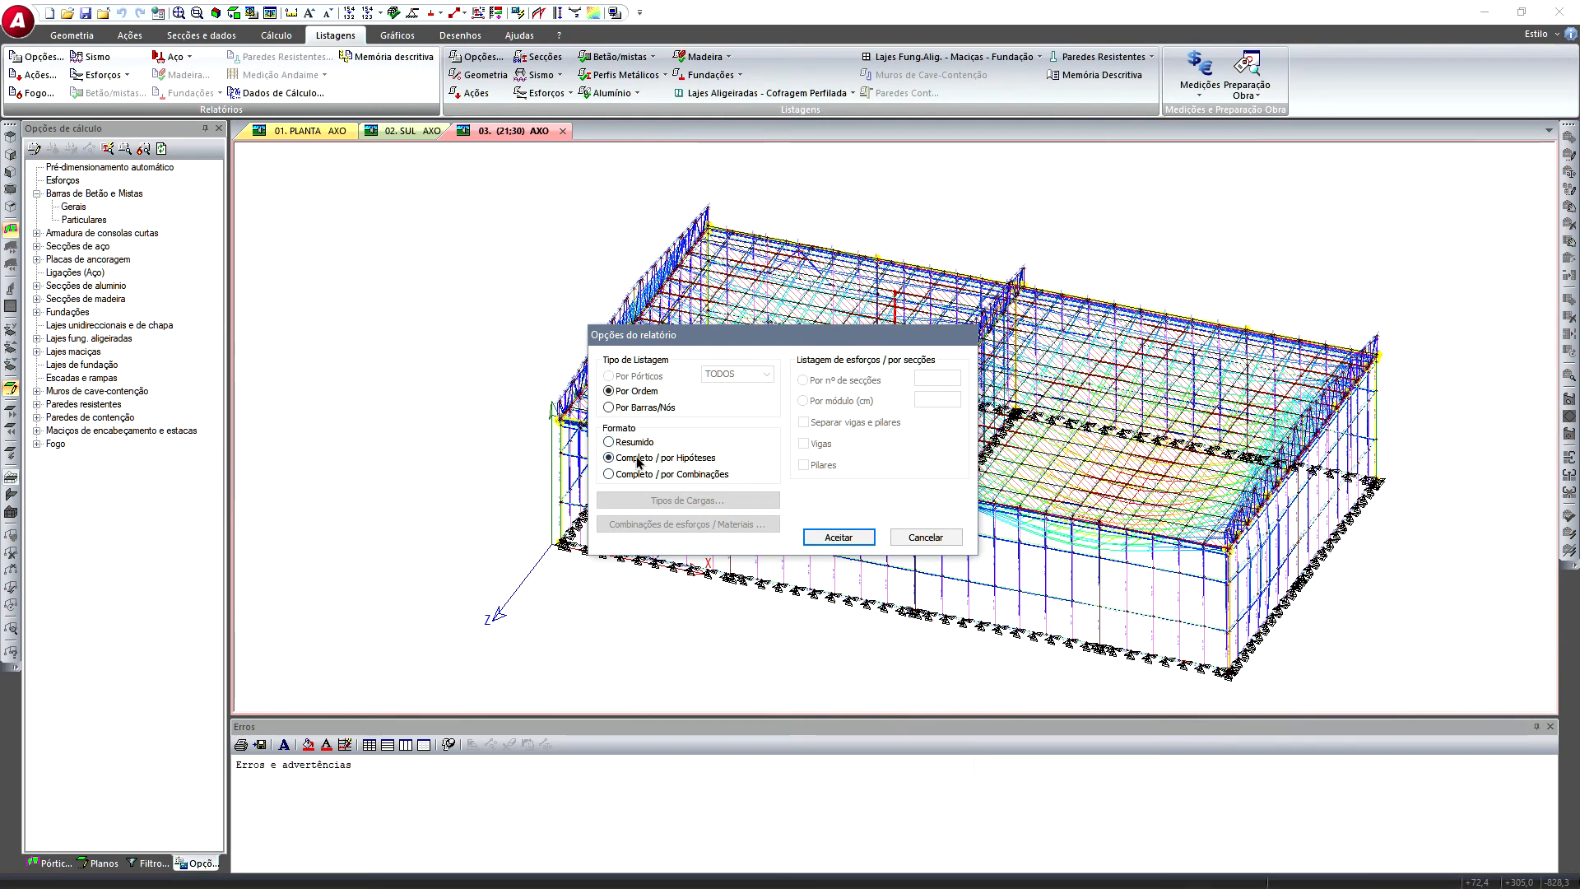
{"action": "left_click", "coordinate": [629, 474]}
{"action": "left_click", "coordinate": [839, 537]}
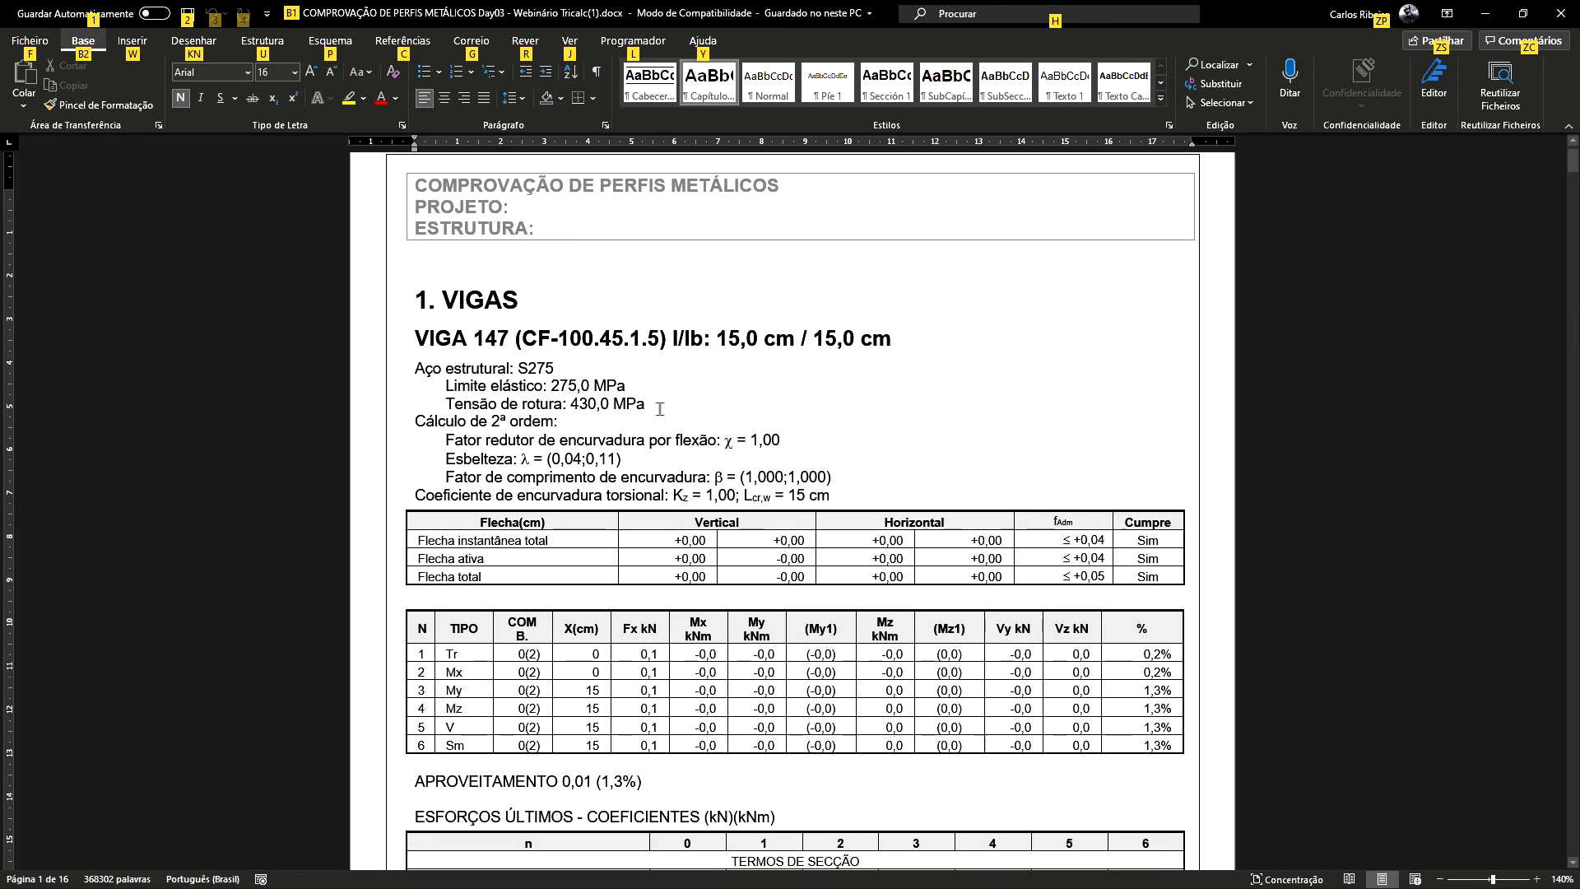
- In the Word report, read beam 147's steel grade, second-order buckling factors, deflection checks and force table by check type
{"action": "scroll", "coordinate": [659, 409], "scroll_direction": "down", "scroll_amount": 2}
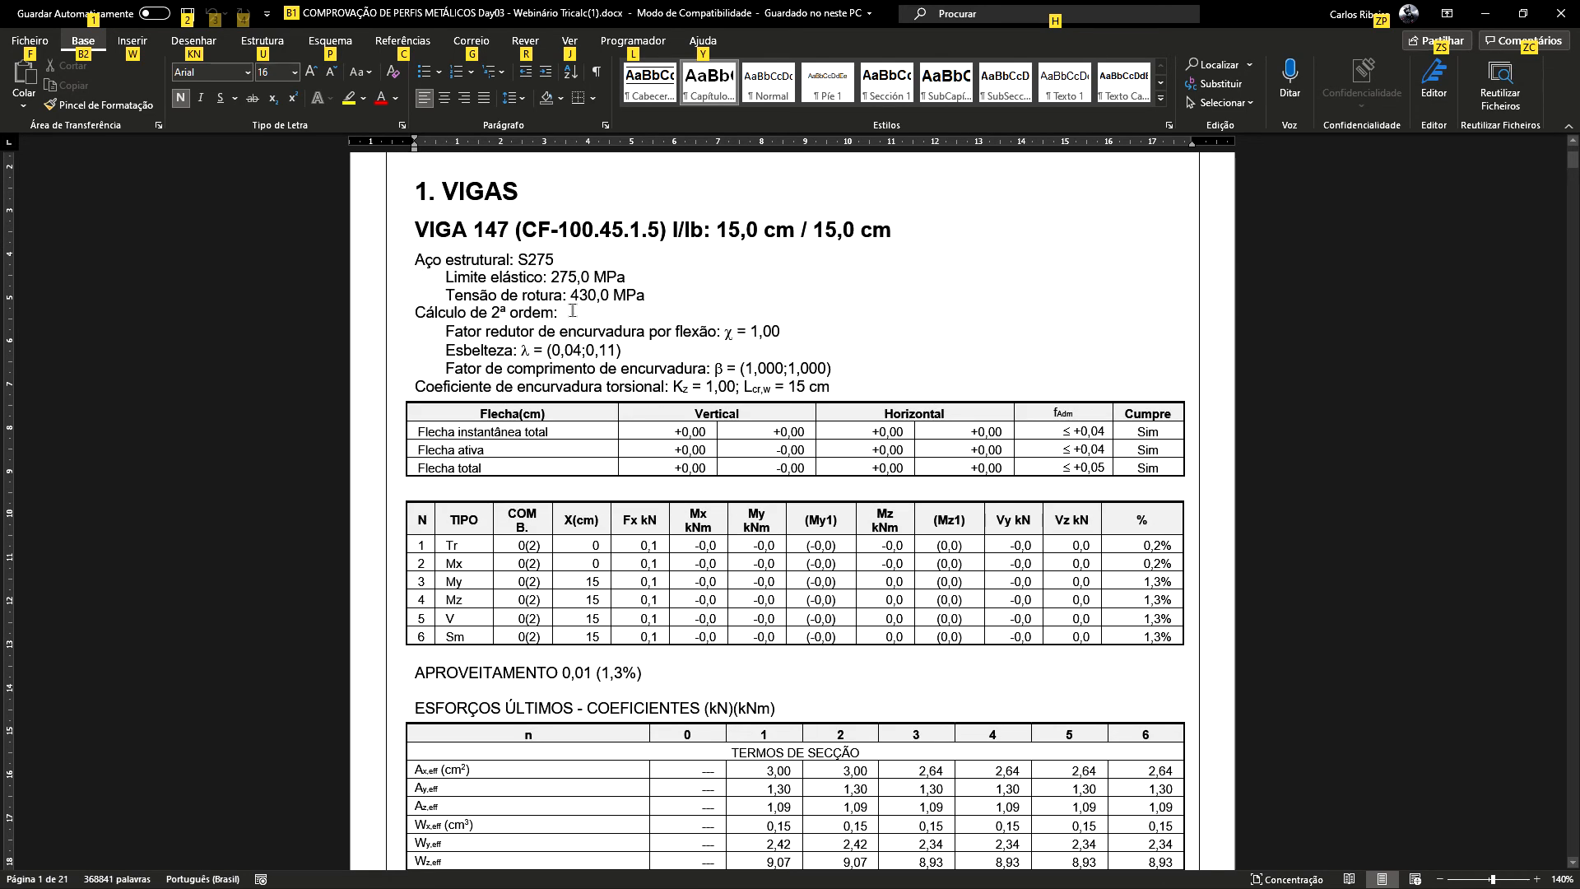
{"action": "left_click", "coordinate": [451, 330]}
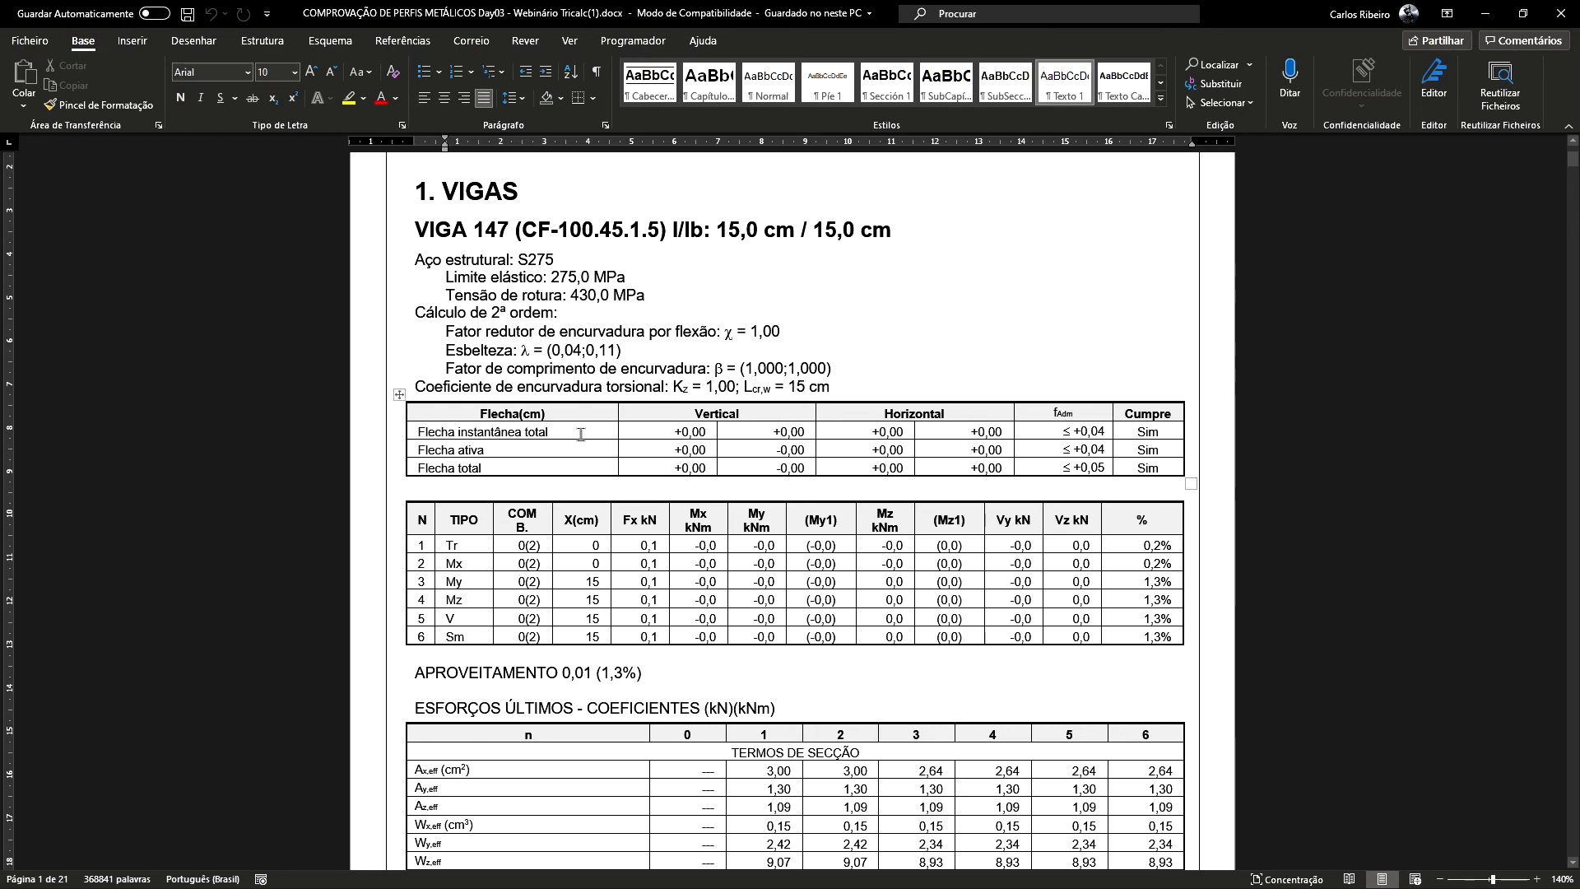
{"action": "scroll", "coordinate": [581, 434], "scroll_direction": "down", "scroll_amount": 1}
{"action": "scroll", "coordinate": [475, 207], "scroll_direction": "up", "scroll_amount": 1}
{"action": "scroll", "coordinate": [477, 236], "scroll_direction": "down", "scroll_amount": 5}
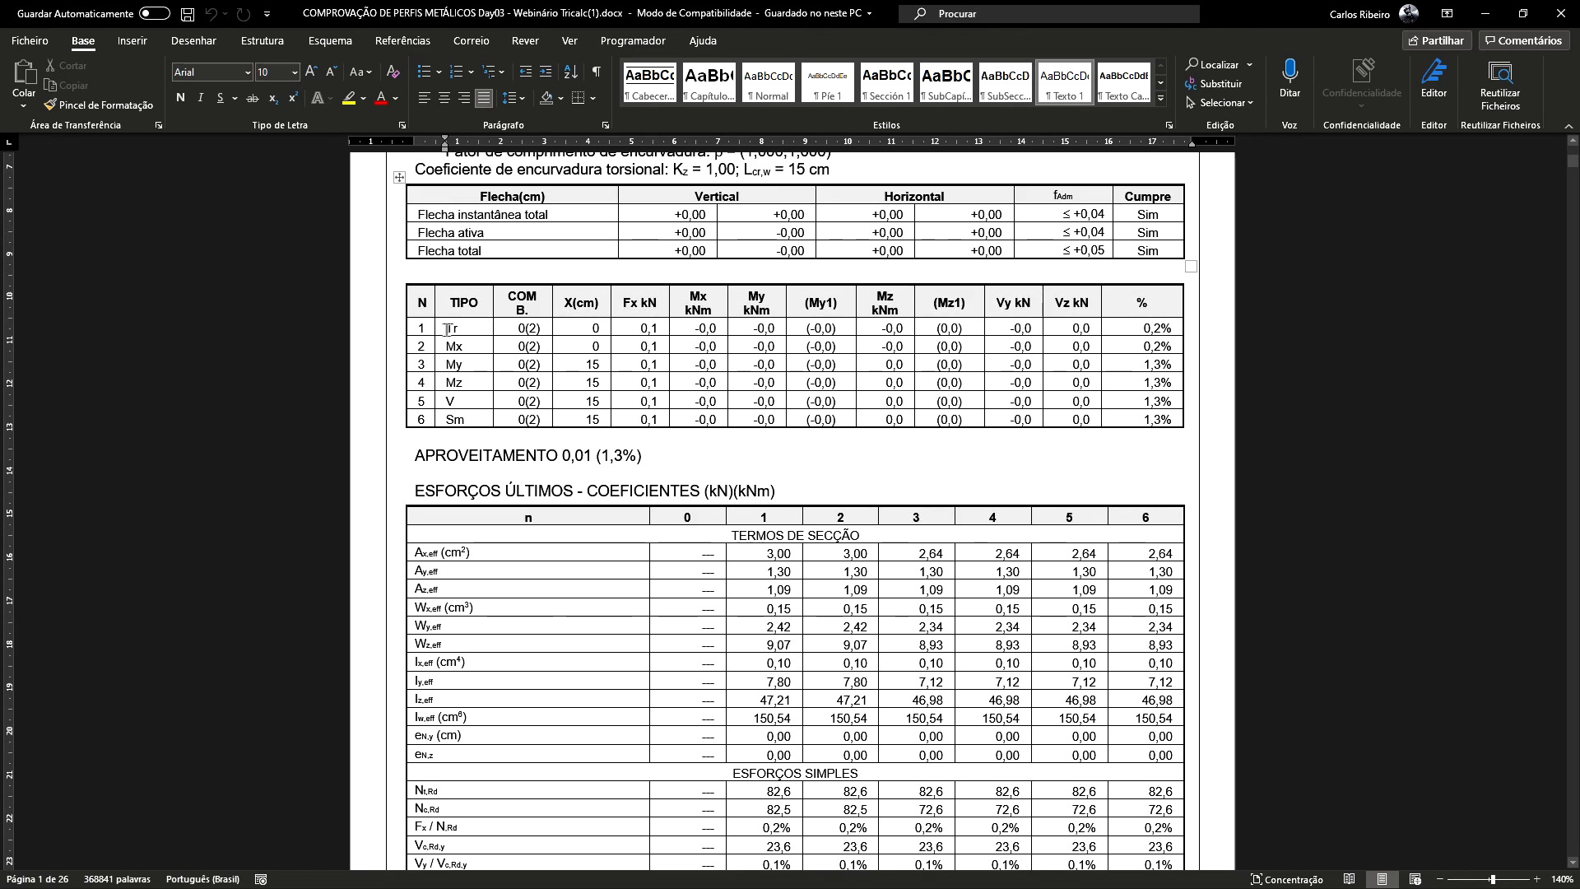
{"action": "left_click", "coordinate": [450, 328]}
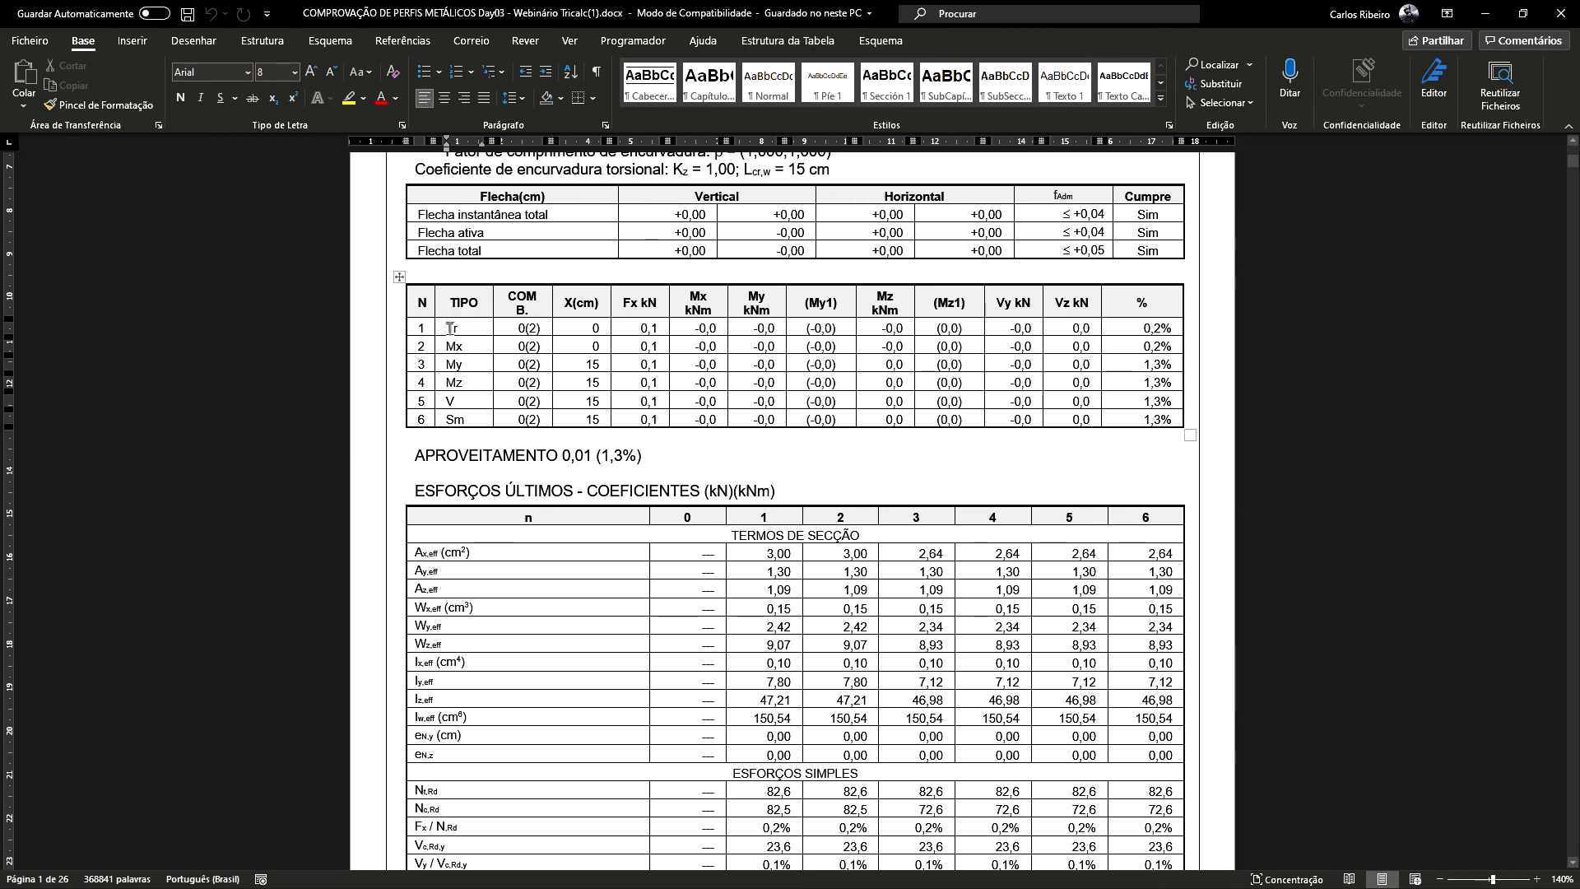
{"action": "left_click", "coordinate": [449, 364]}
- Review beam 147's ultimate-force coefficients, covering section terms, simple forces, combined forces and lateral buckling
{"action": "scroll", "coordinate": [540, 367], "scroll_direction": "down", "scroll_amount": 5}
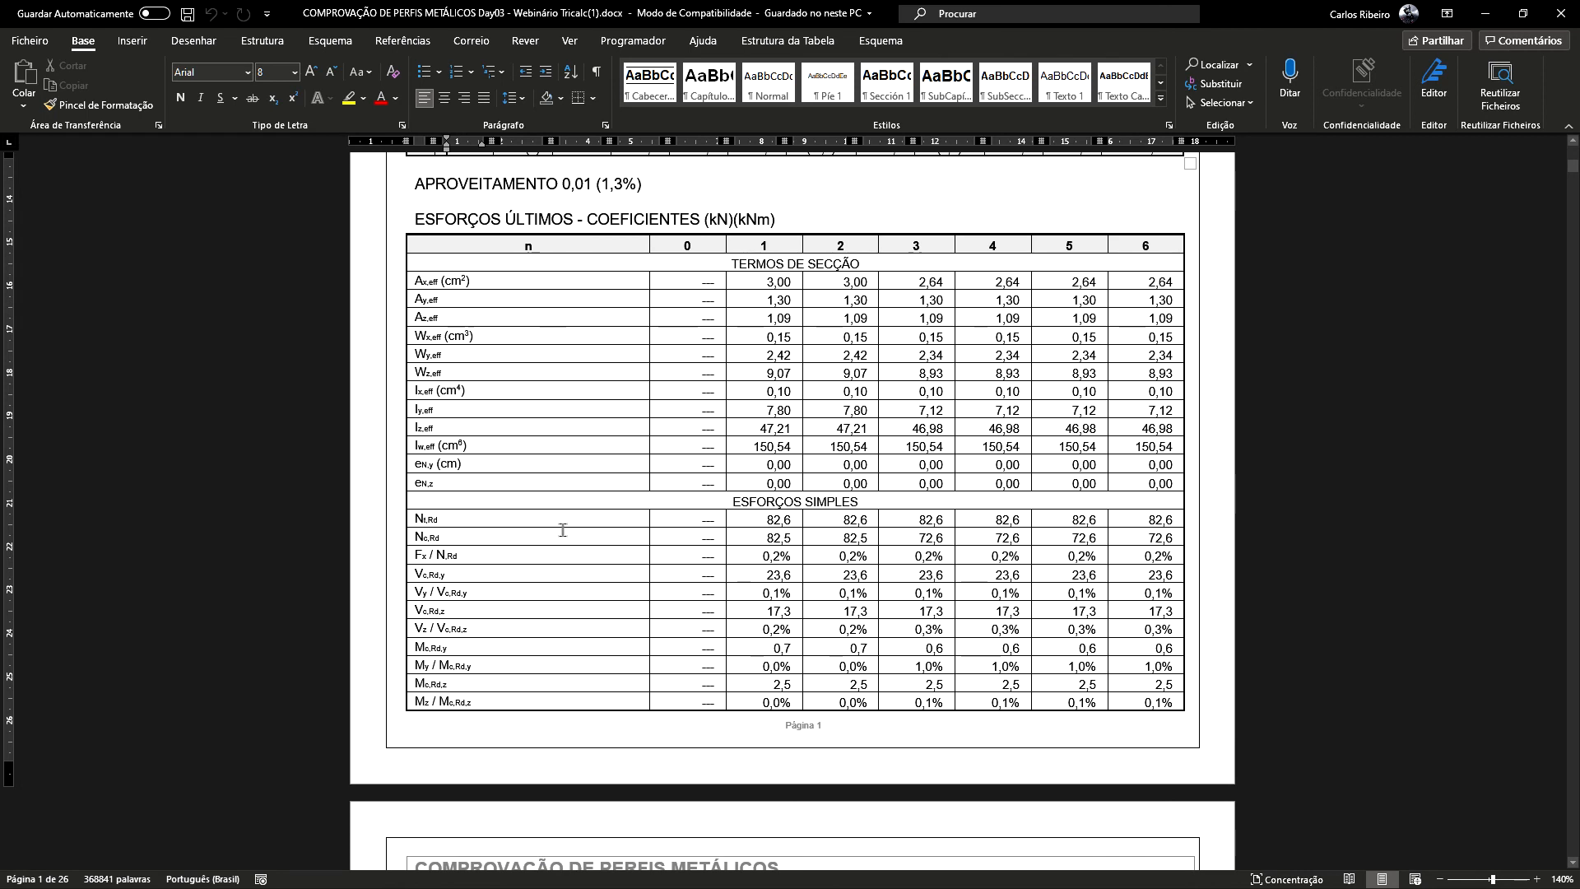
{"action": "left_click_drag", "start_coordinate": [417, 277], "coordinate": [434, 307]}
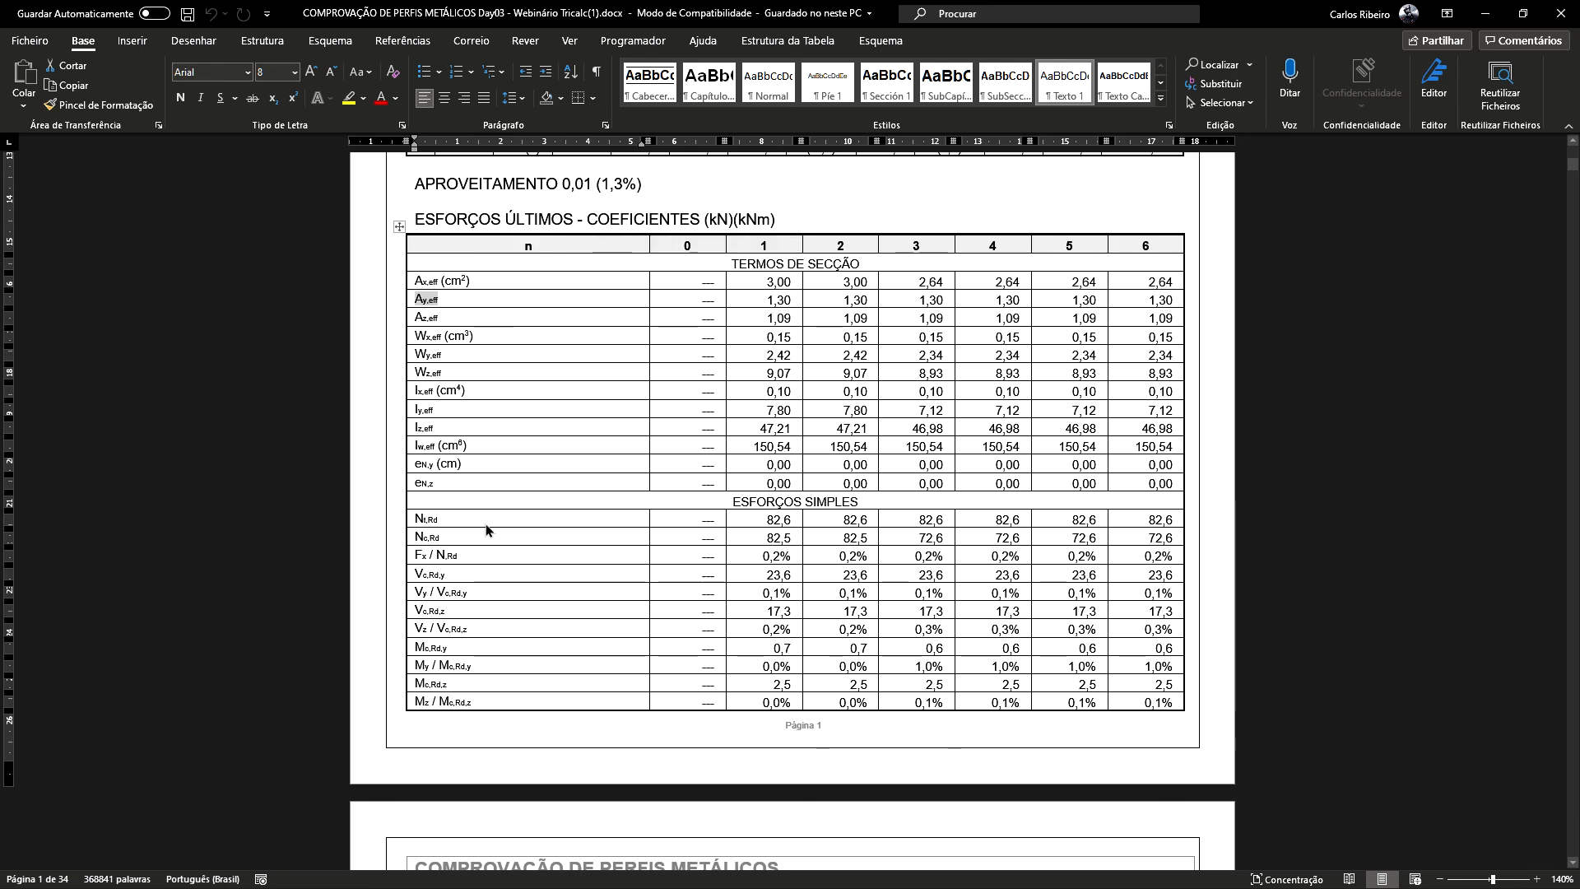
{"action": "scroll", "coordinate": [485, 530], "scroll_direction": "down", "scroll_amount": 1}
{"action": "scroll", "coordinate": [764, 395], "scroll_direction": "down", "scroll_amount": 1}
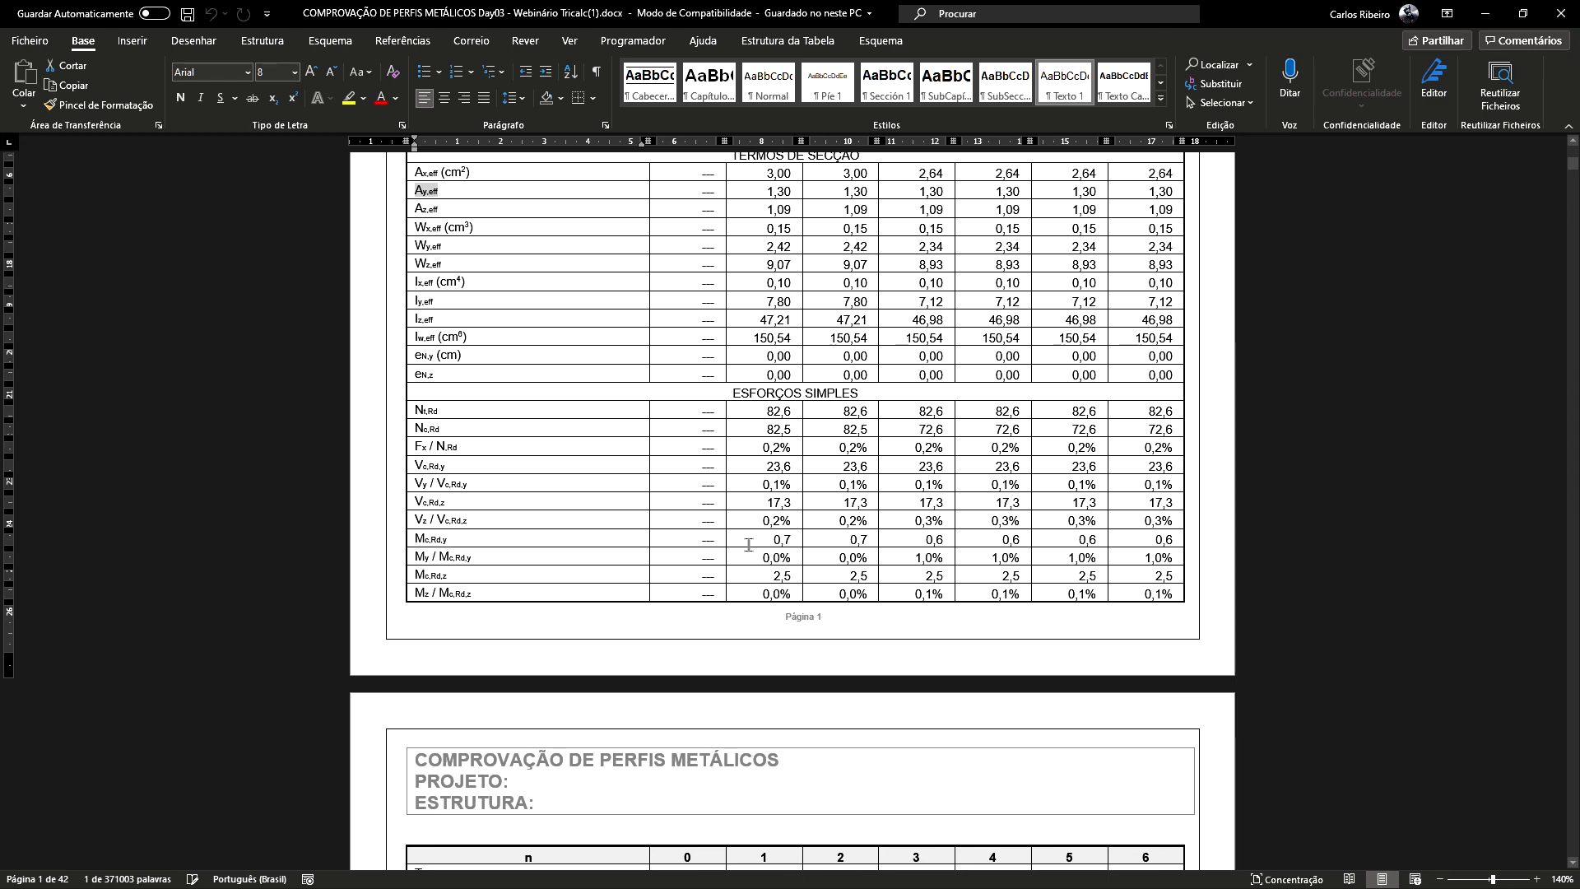
{"action": "scroll", "coordinate": [690, 455], "scroll_direction": "down", "scroll_amount": 9}
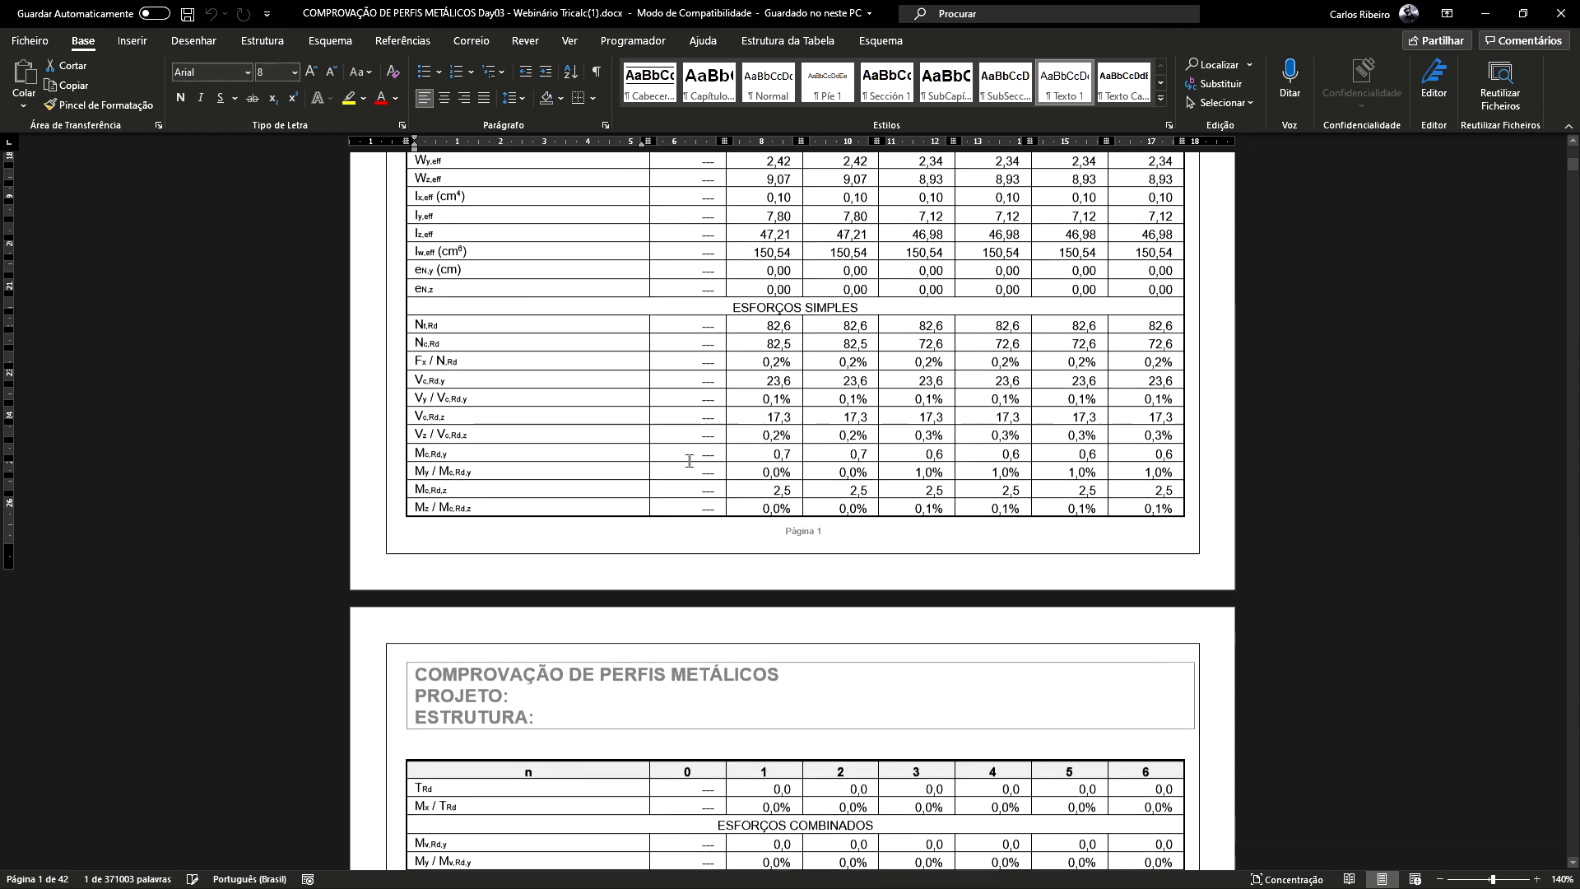
{"action": "scroll", "coordinate": [685, 479], "scroll_direction": "down", "scroll_amount": 3}
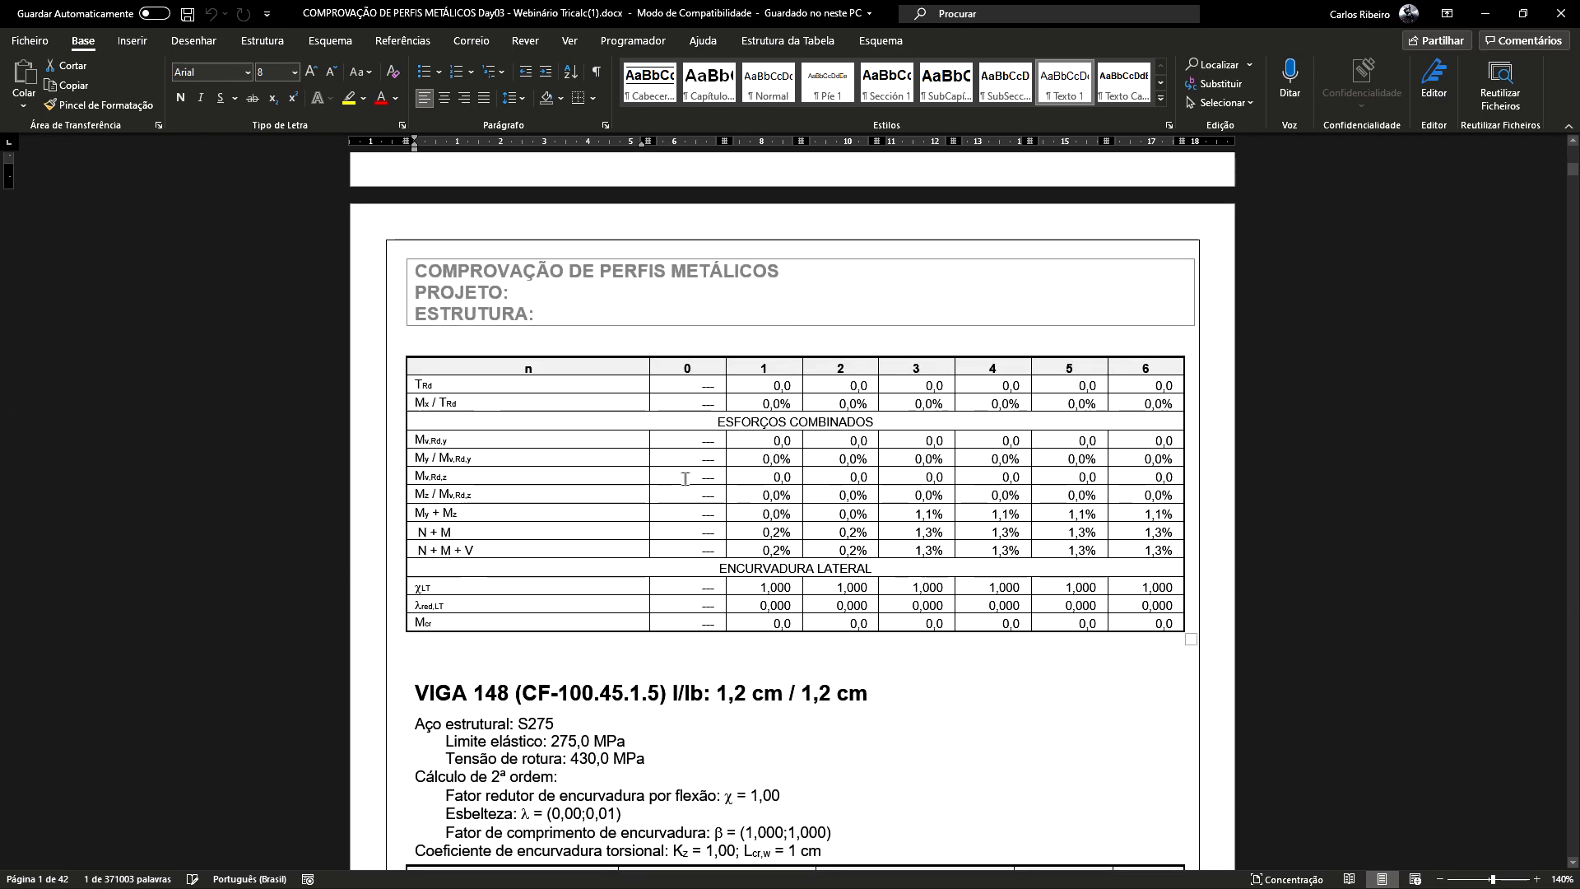
- Review the check results for beam 148 and further beams in the report, and return to the Tricalc model
{"action": "scroll", "coordinate": [685, 479], "scroll_direction": "down", "scroll_amount": 8}
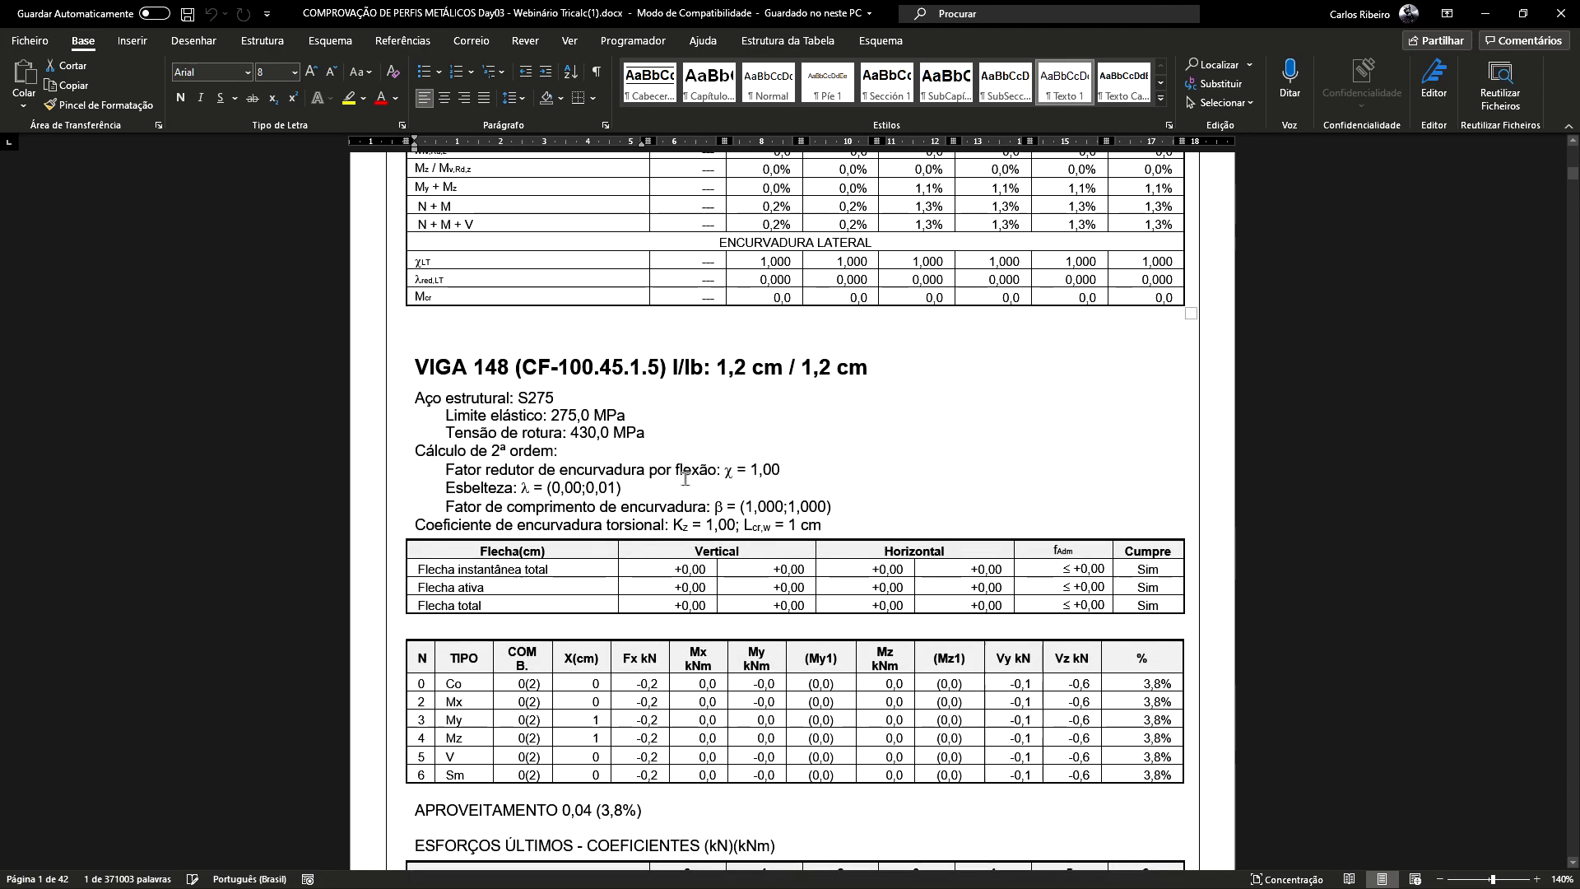
{"action": "scroll", "coordinate": [684, 479], "scroll_direction": "down", "scroll_amount": 1}
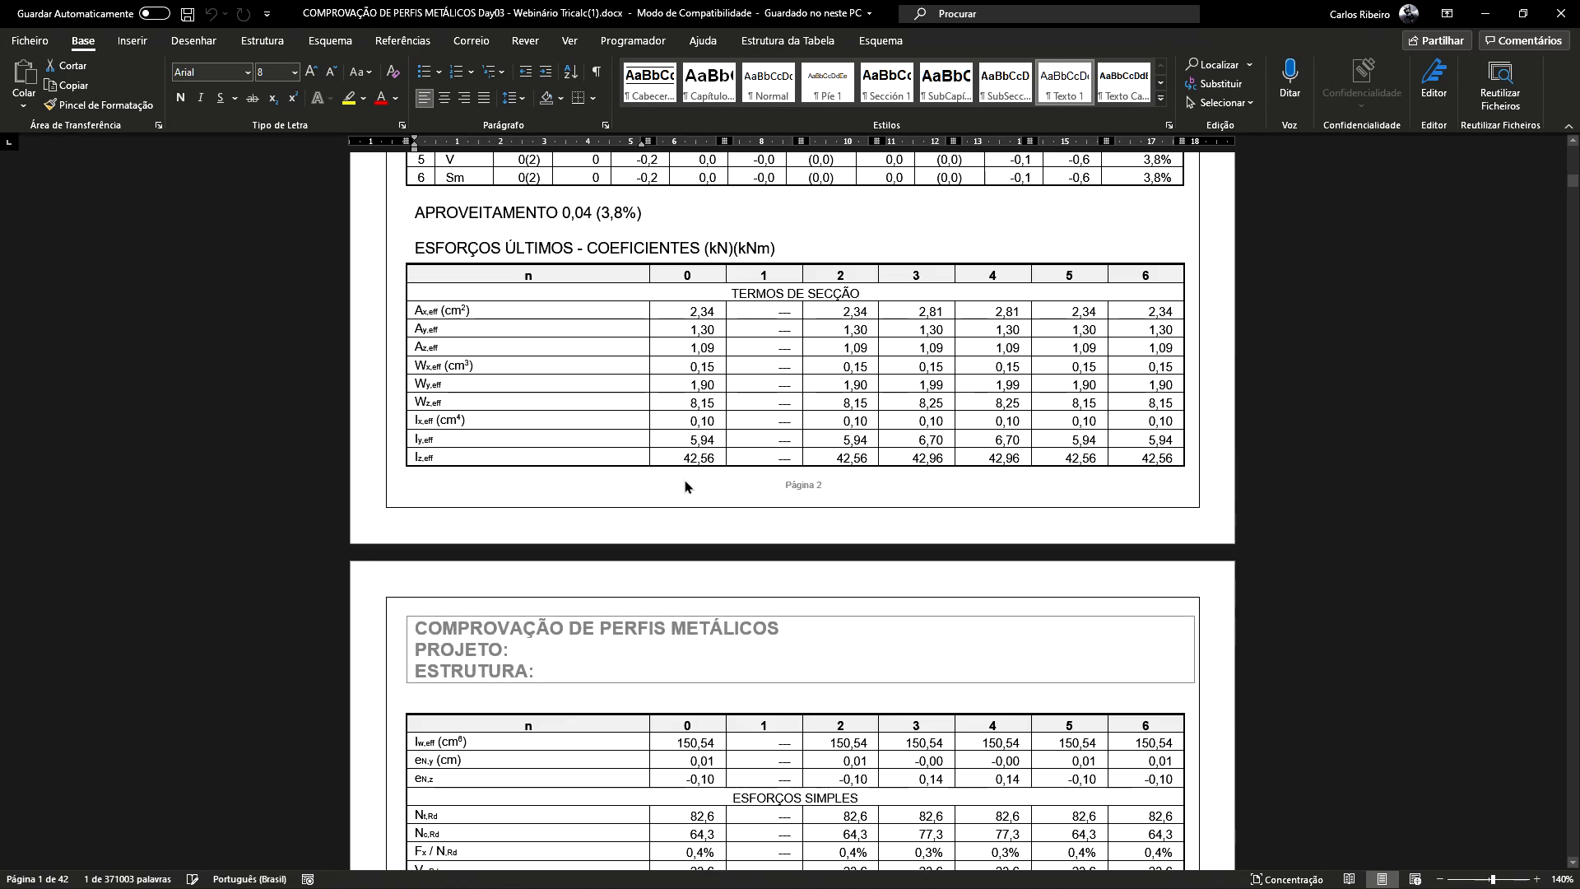
{"action": "scroll", "coordinate": [685, 481], "scroll_direction": "up", "scroll_amount": 1}
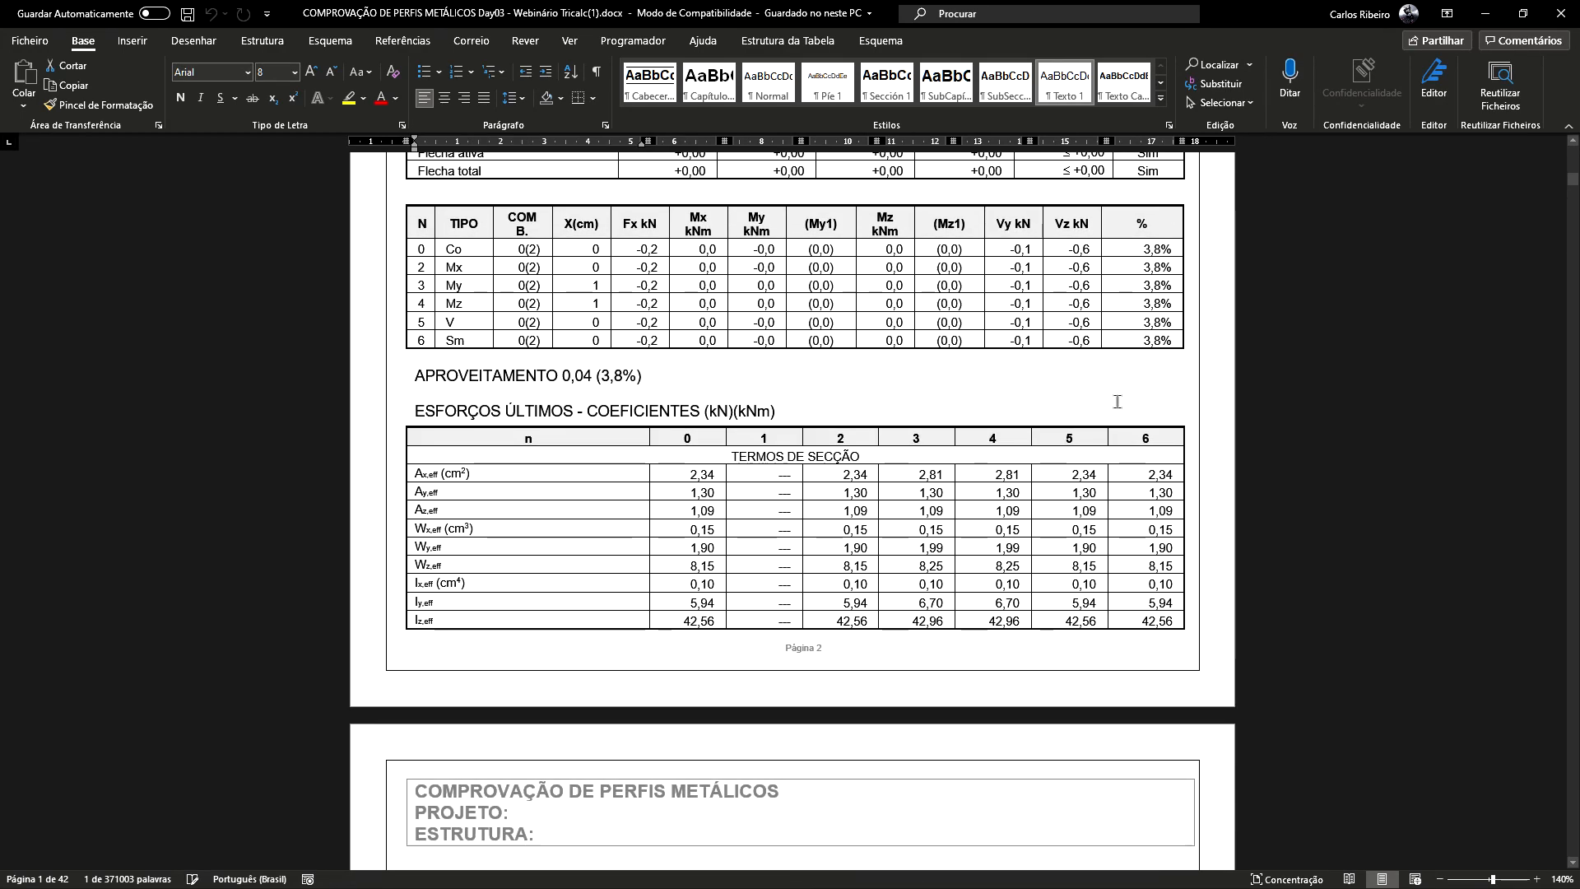
{"action": "left_click_drag", "start_coordinate": [1573, 180], "coordinate": [1551, 353]}
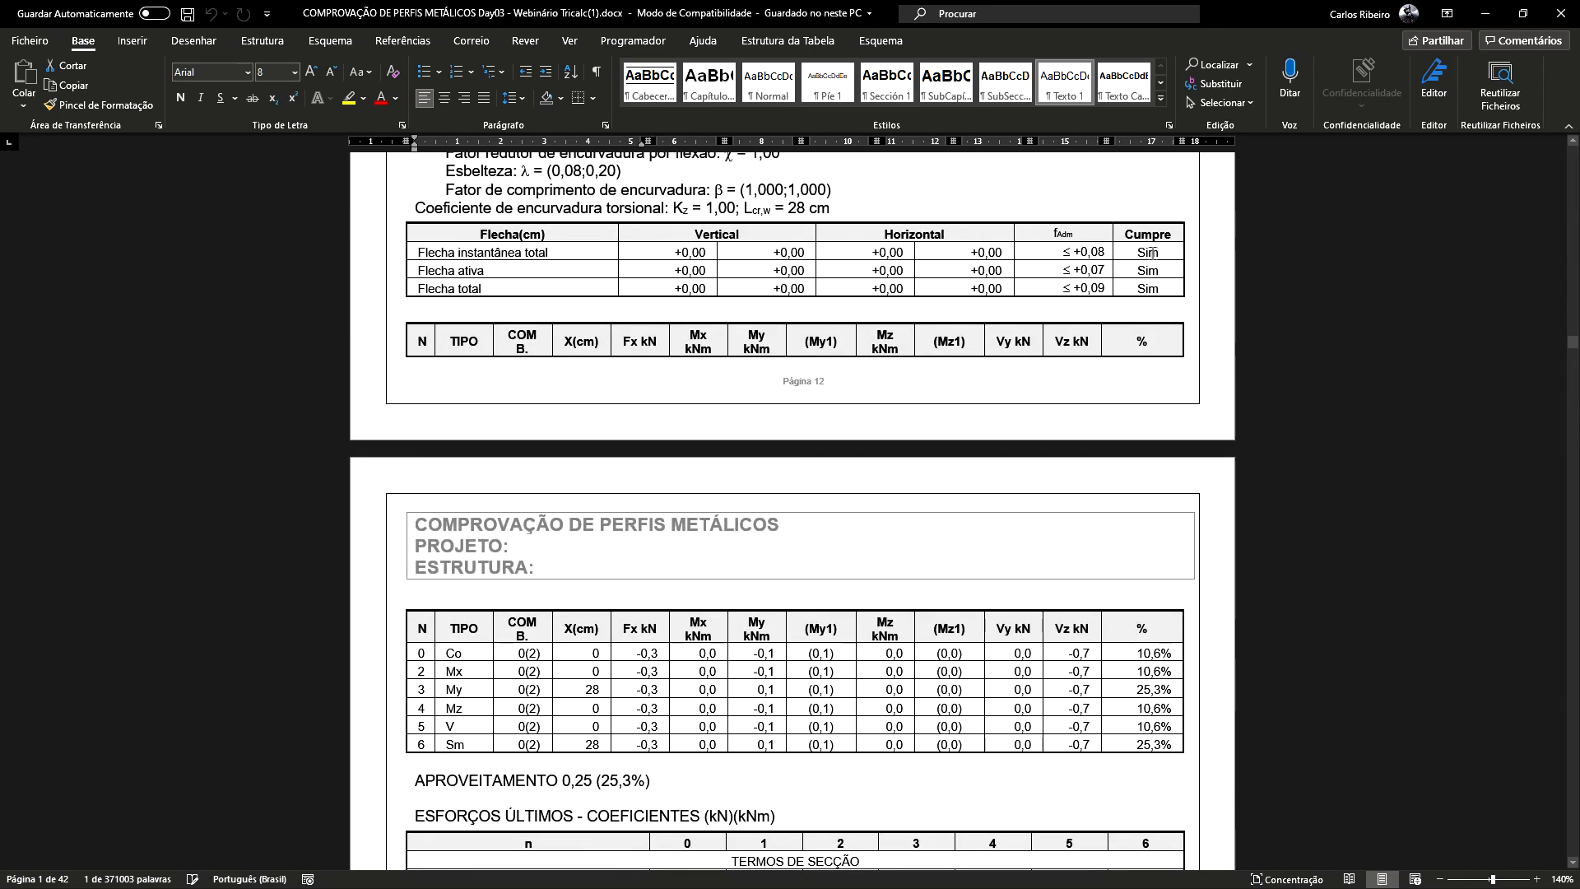
{"action": "left_click", "coordinate": [1486, 14]}
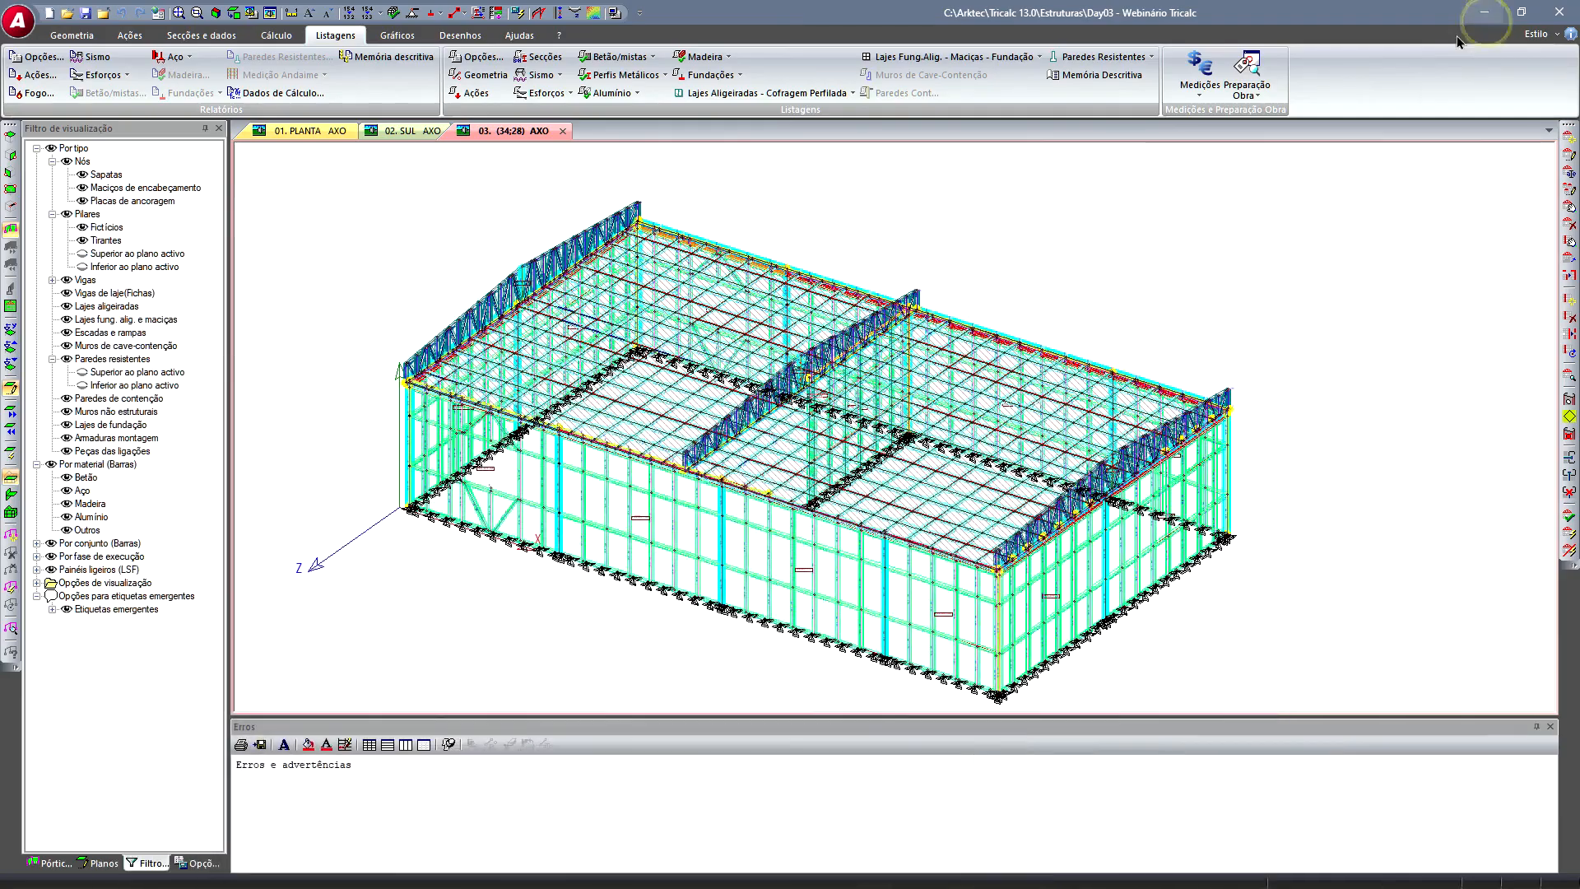
{"action": "middle_click_drag", "start_coordinate": [829, 359], "coordinate": [865, 350]}
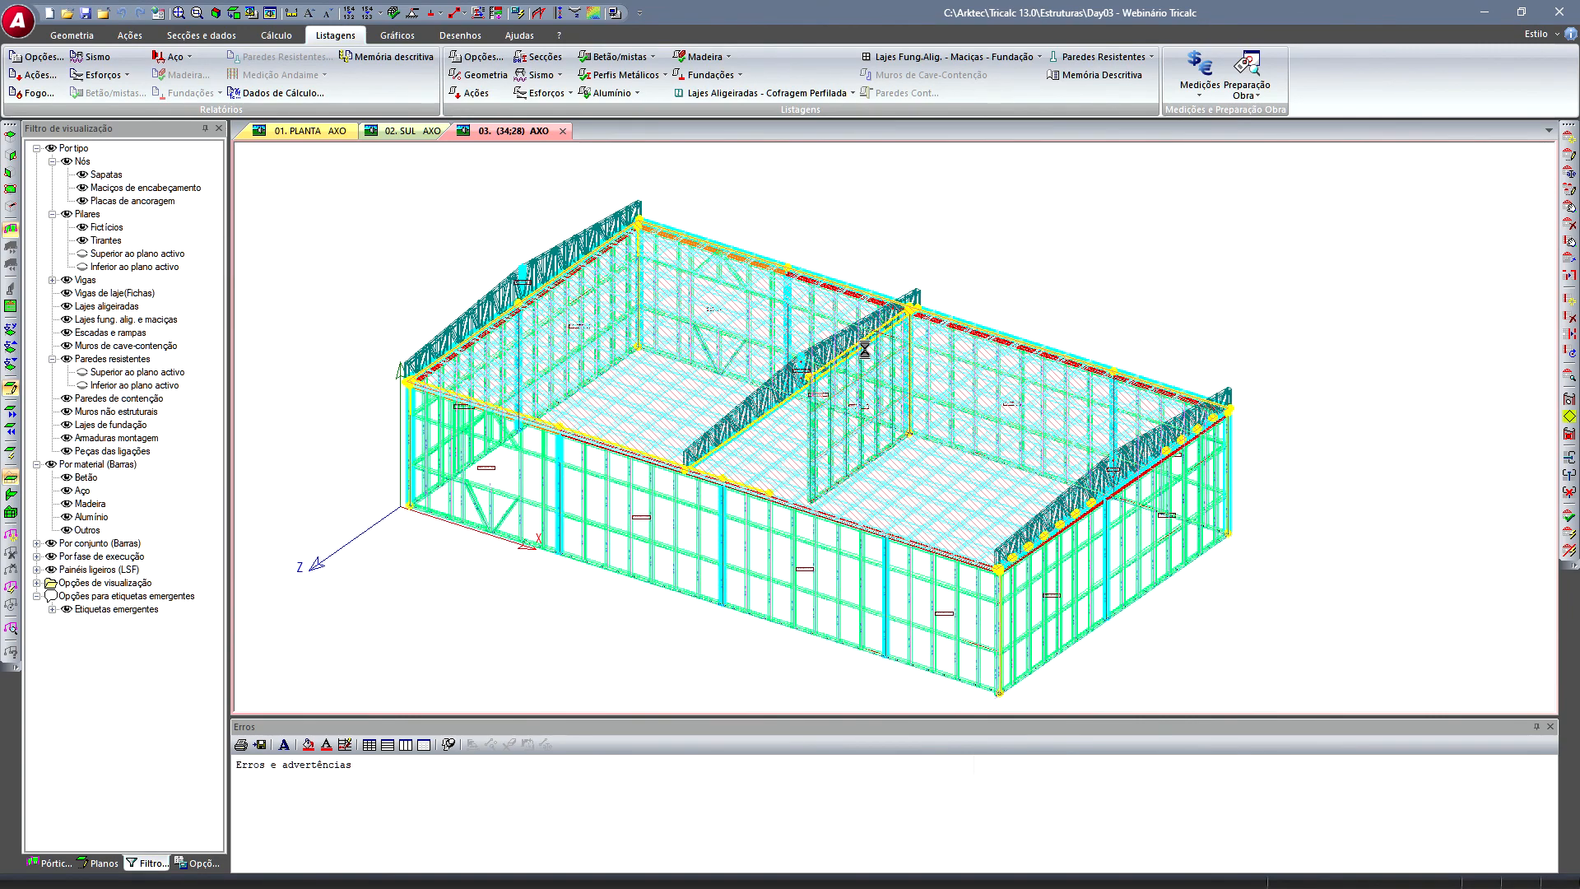